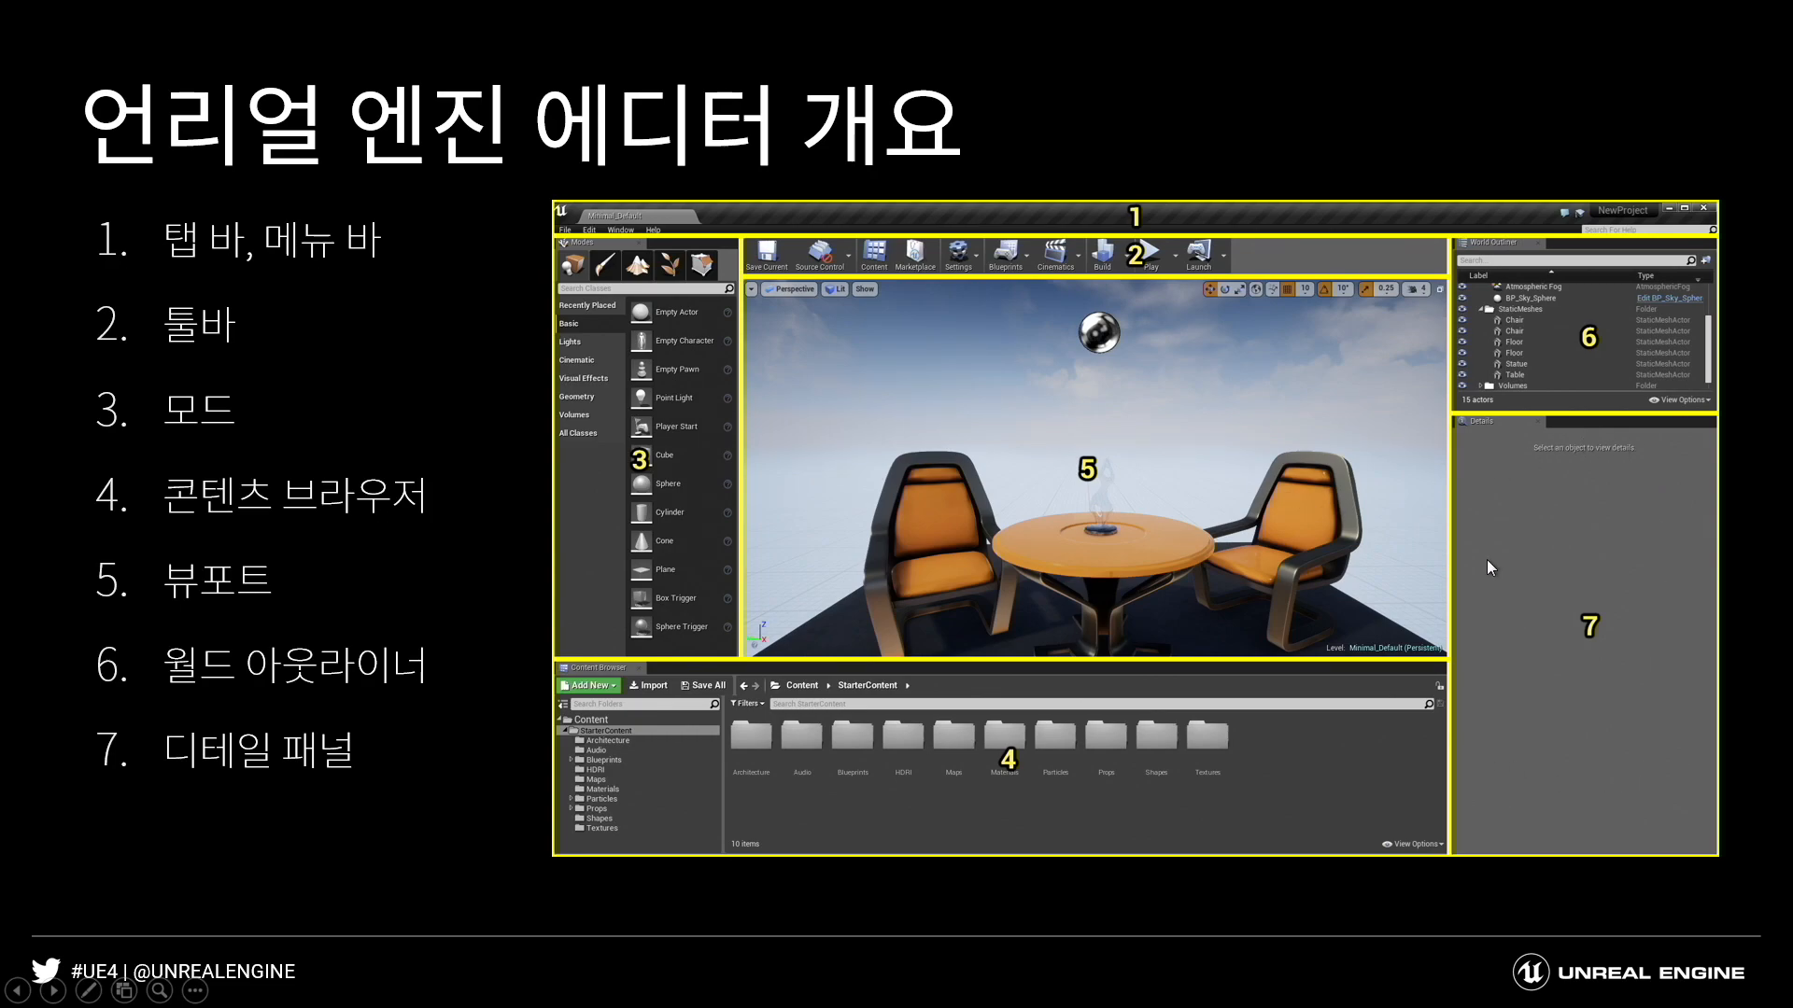
{"action": "left_click", "coordinate": [1055, 374]}
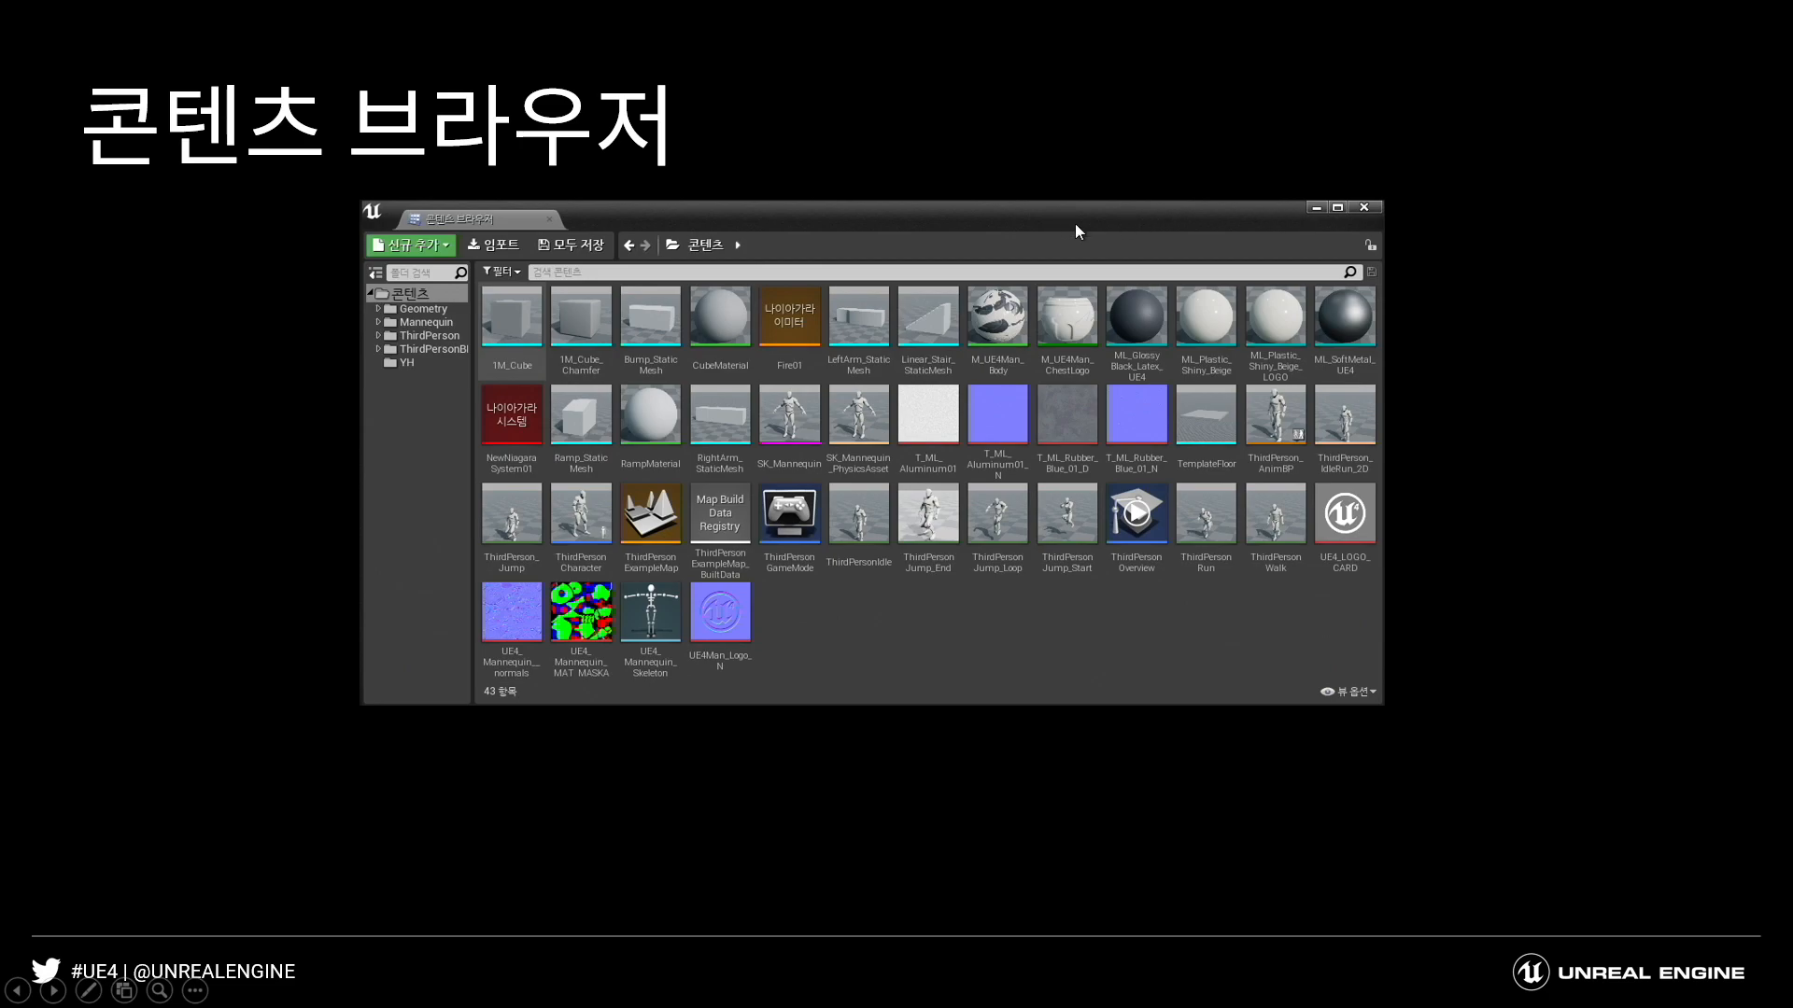
{"action": "left_click", "coordinate": [1019, 412]}
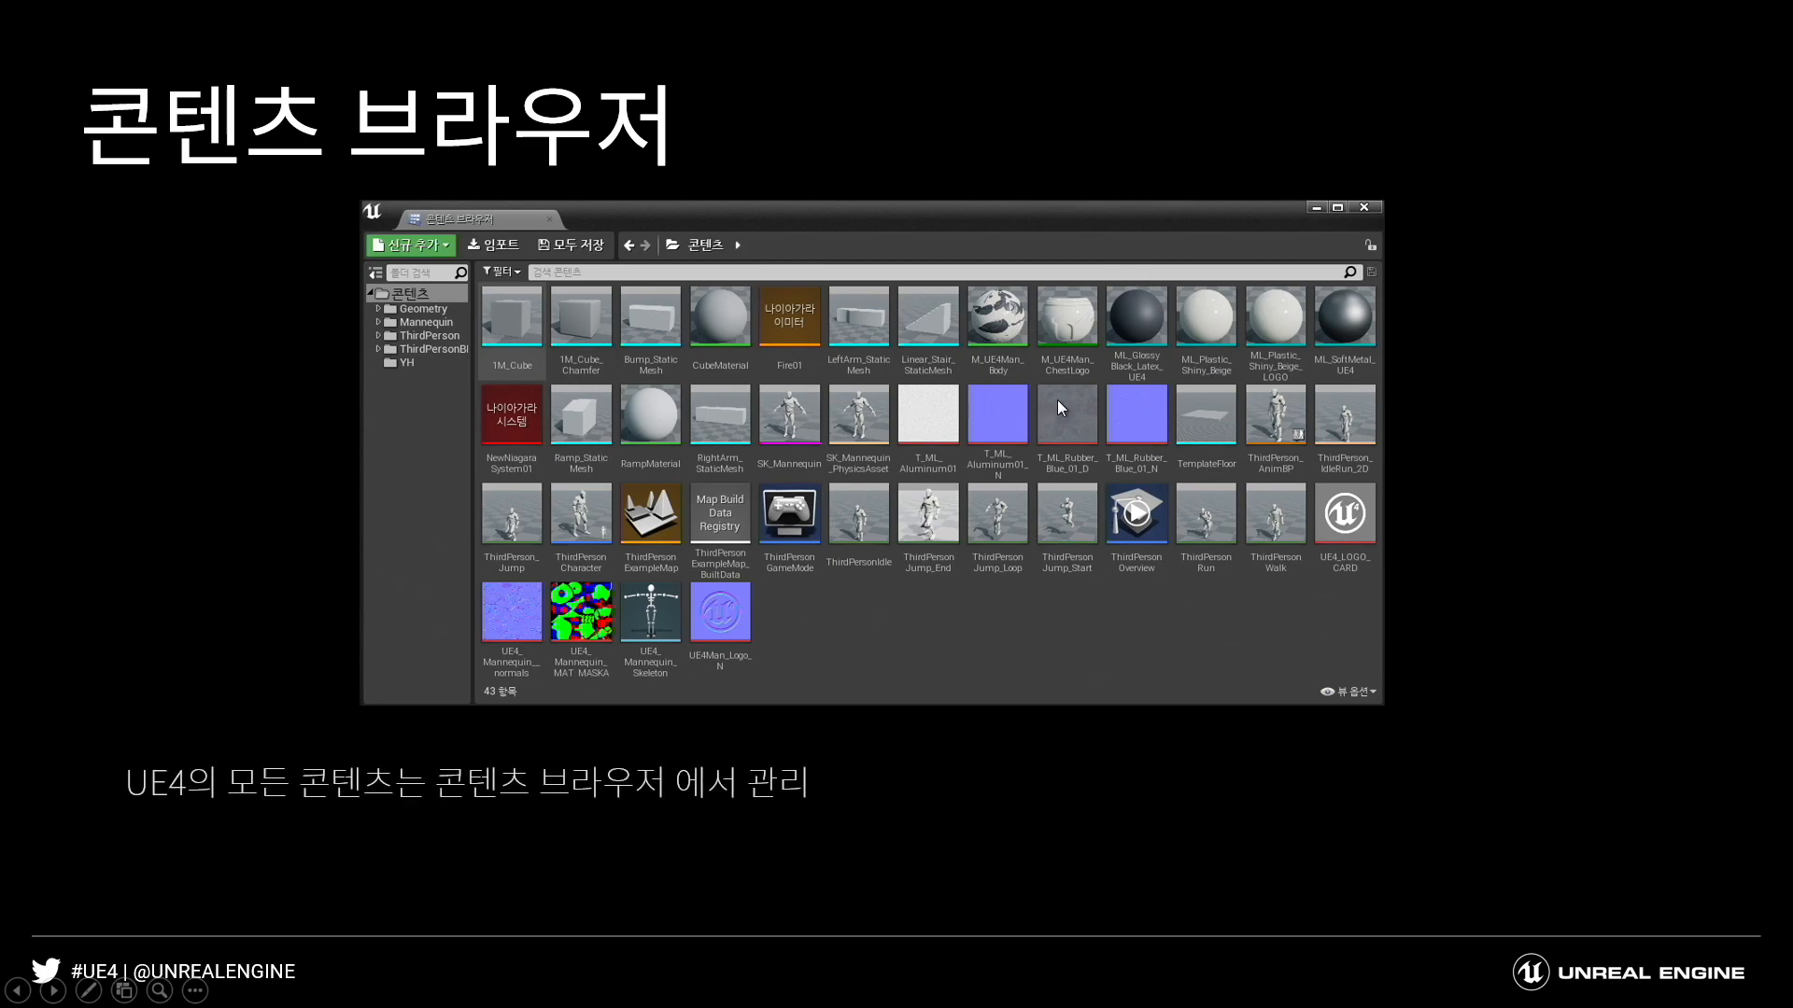
{"action": "left_click", "coordinate": [887, 417]}
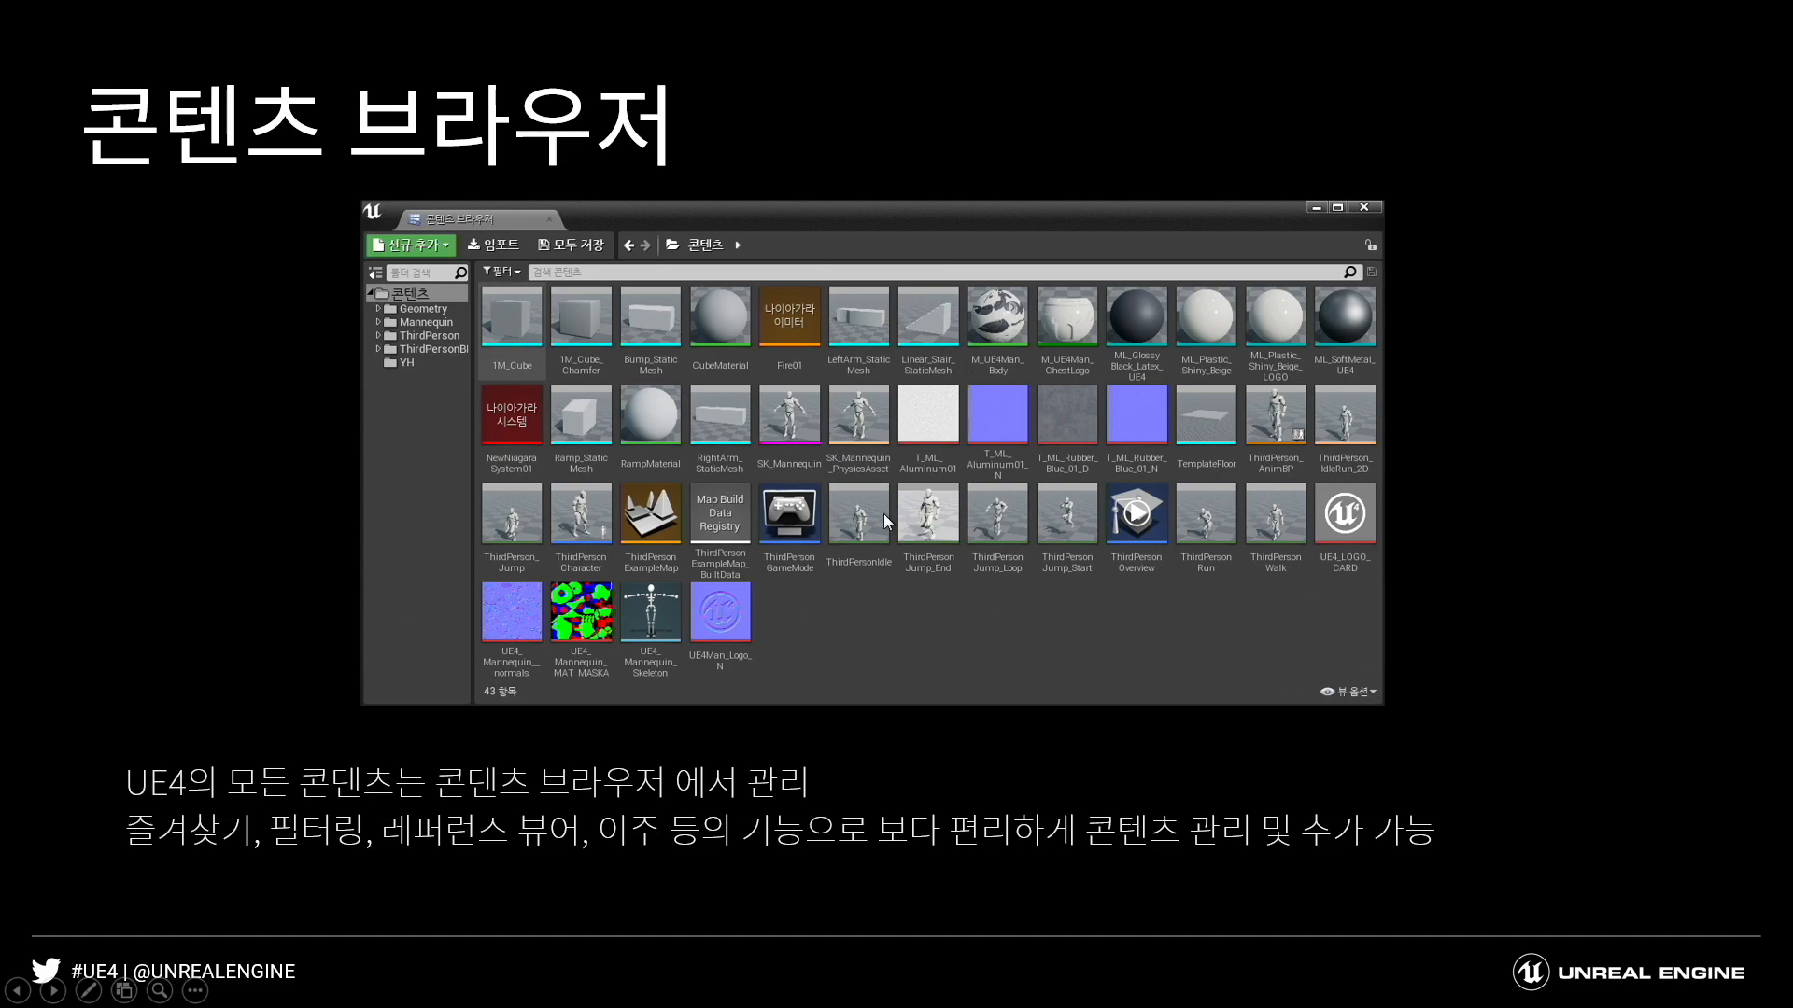
Switch to the Unreal Editor and dock the Content Browser as a full-size tab beside the DaytimeLighting level.
{"action": "key", "text": "super+Tab"}
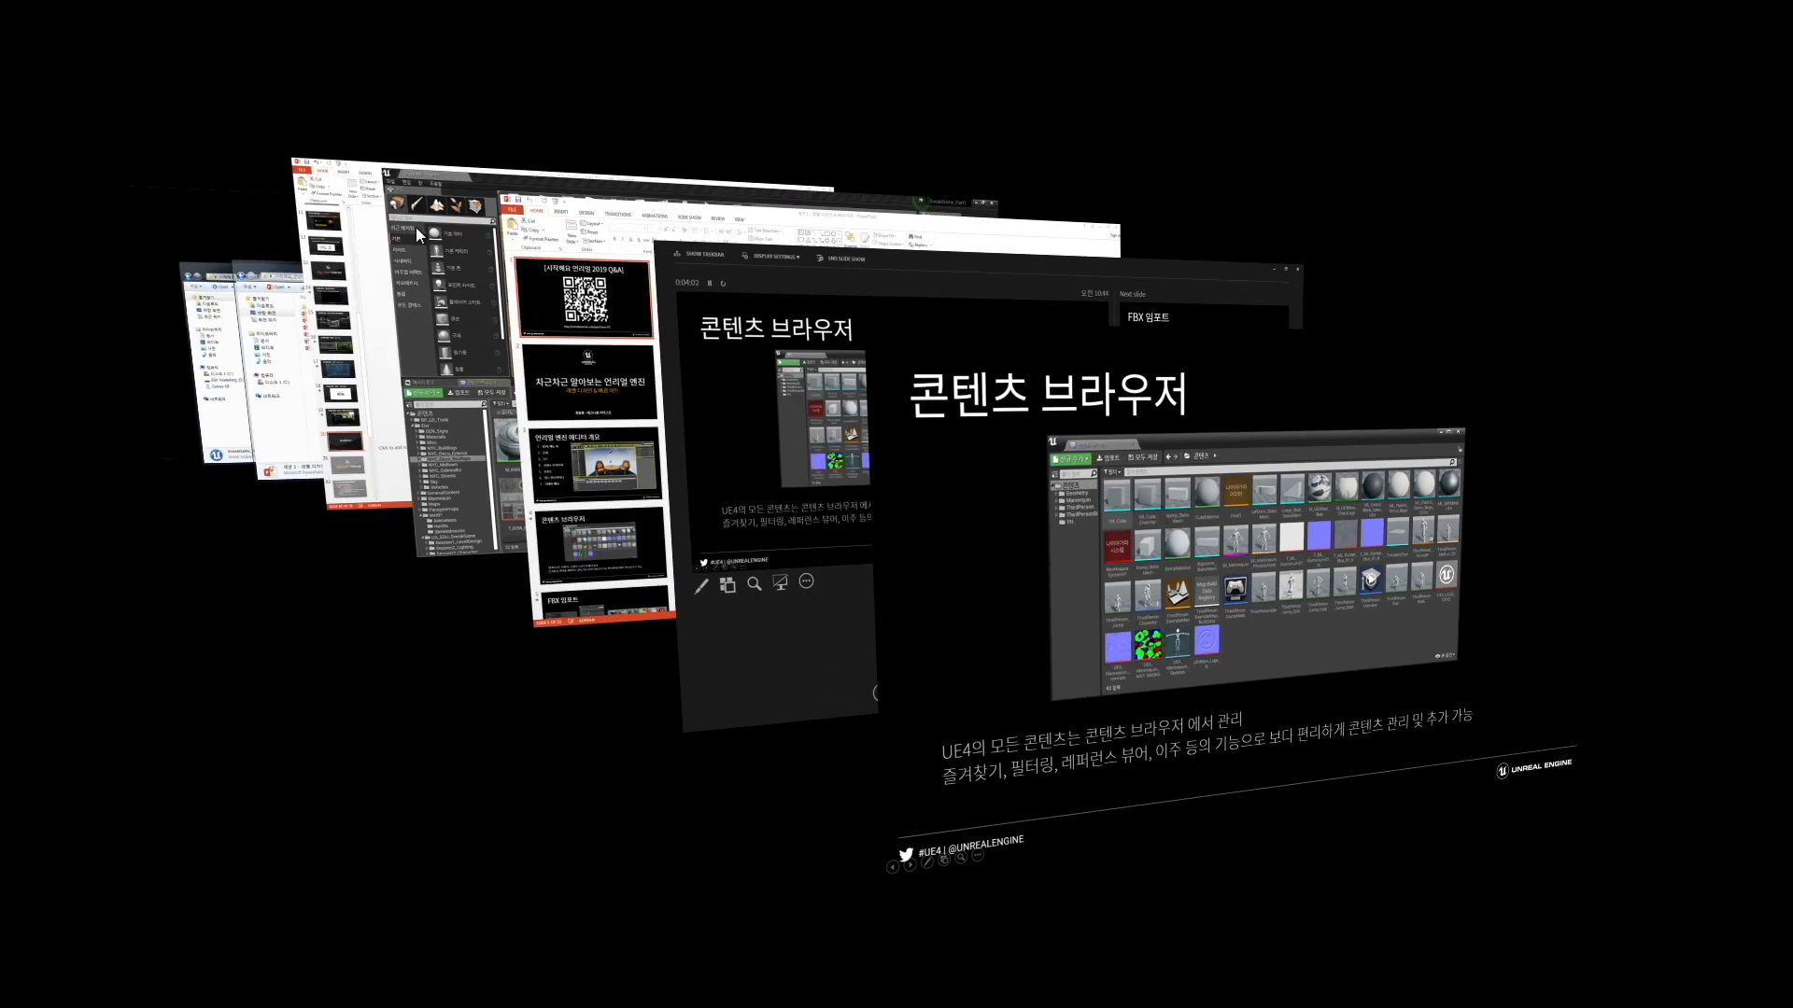
{"action": "left_click", "coordinate": [509, 375]}
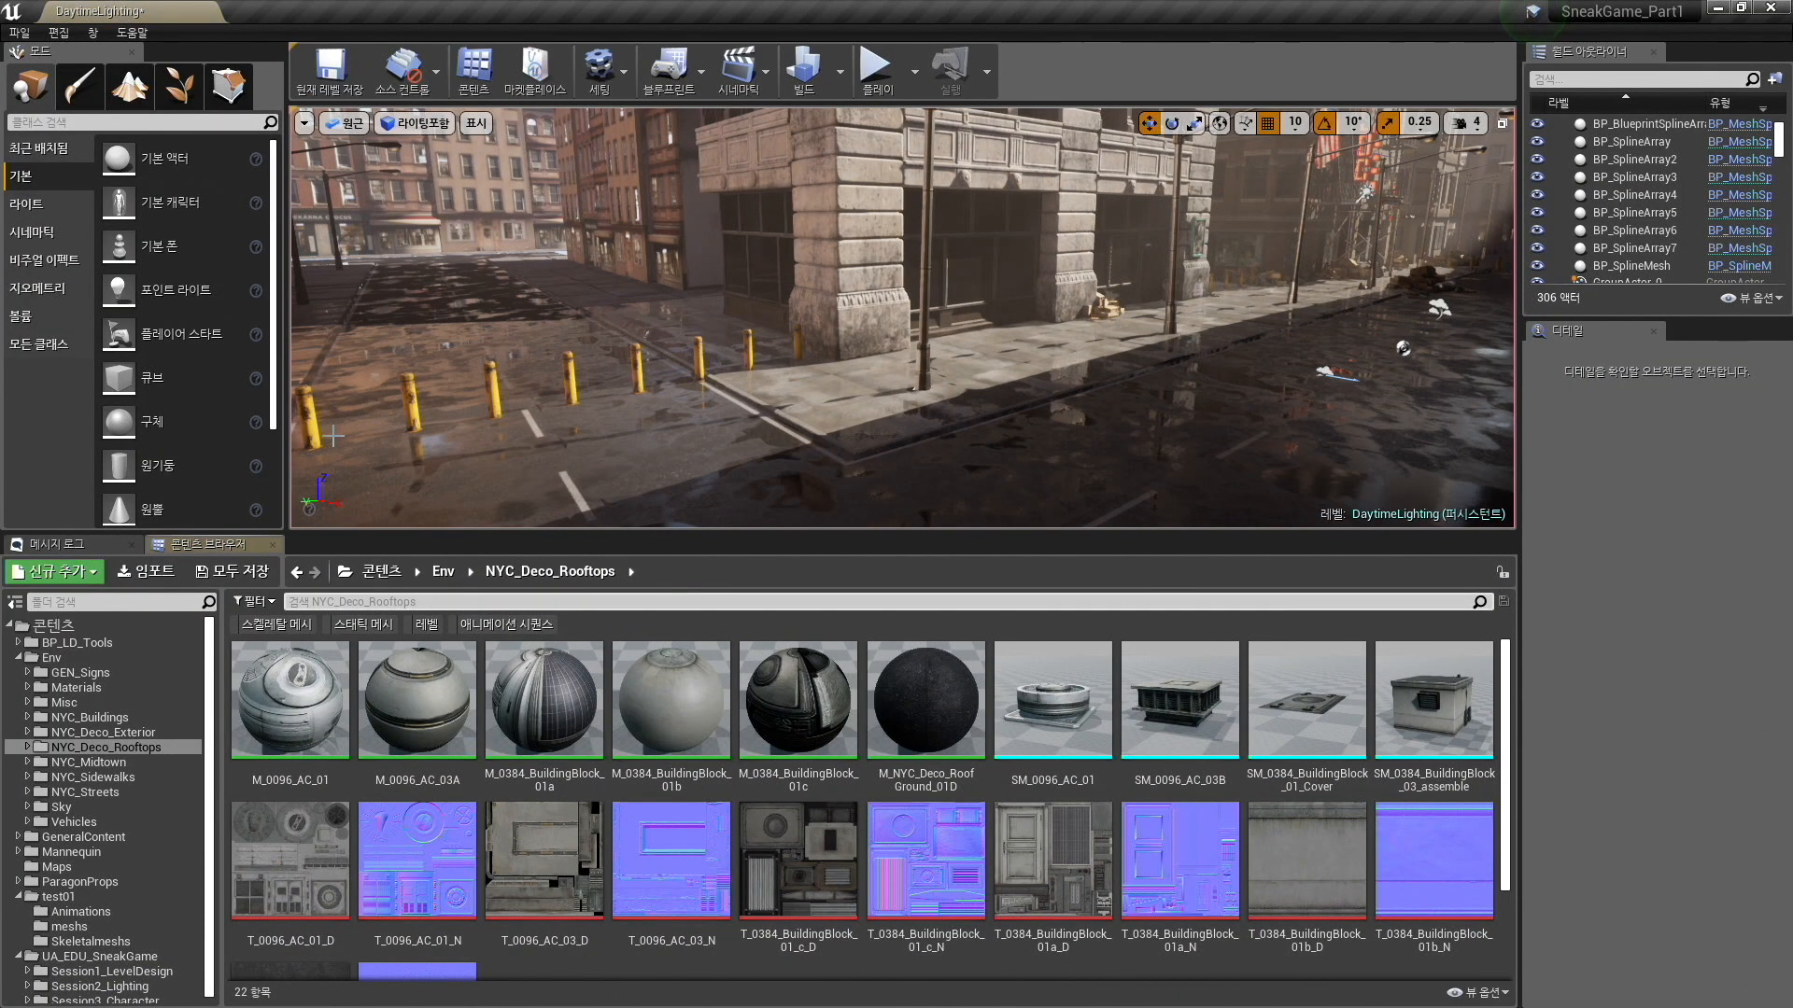
{"action": "left_click_drag", "start_coordinate": [208, 543], "coordinate": [360, 9]}
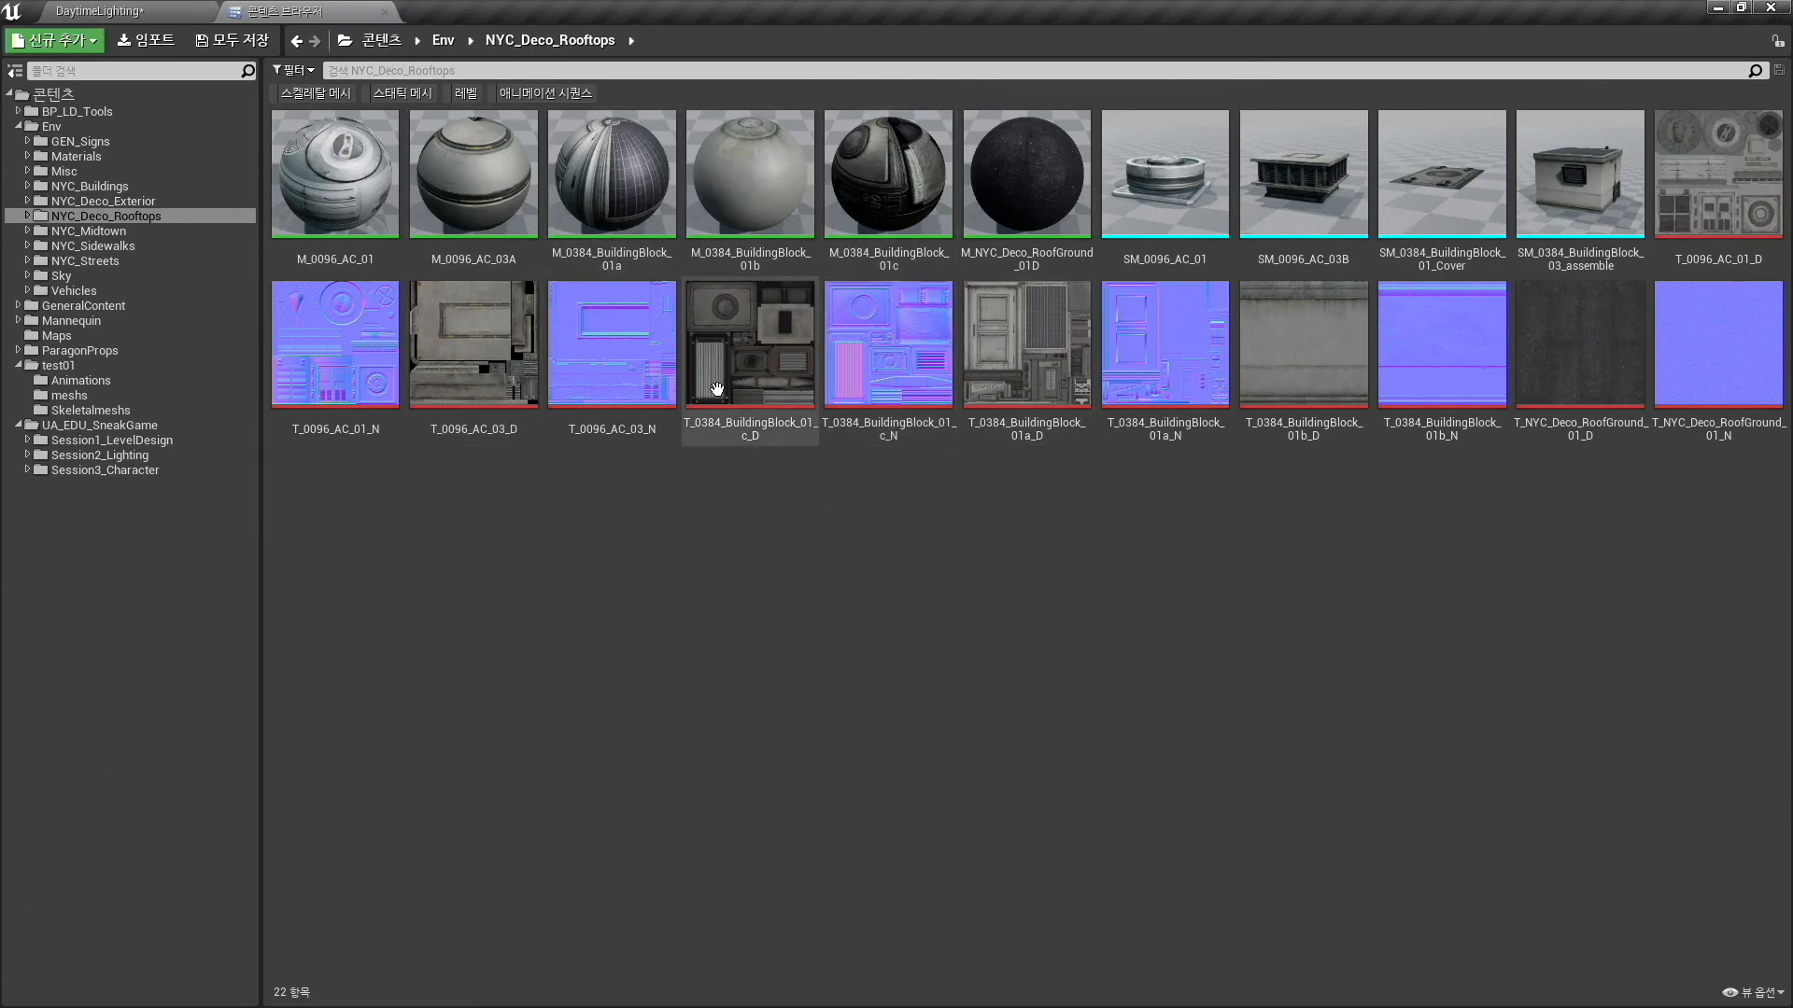
Browse project folders such as NYC_Buildings and show the assets of the root content folder (콘텐츠).
{"action": "left_click", "coordinate": [103, 201]}
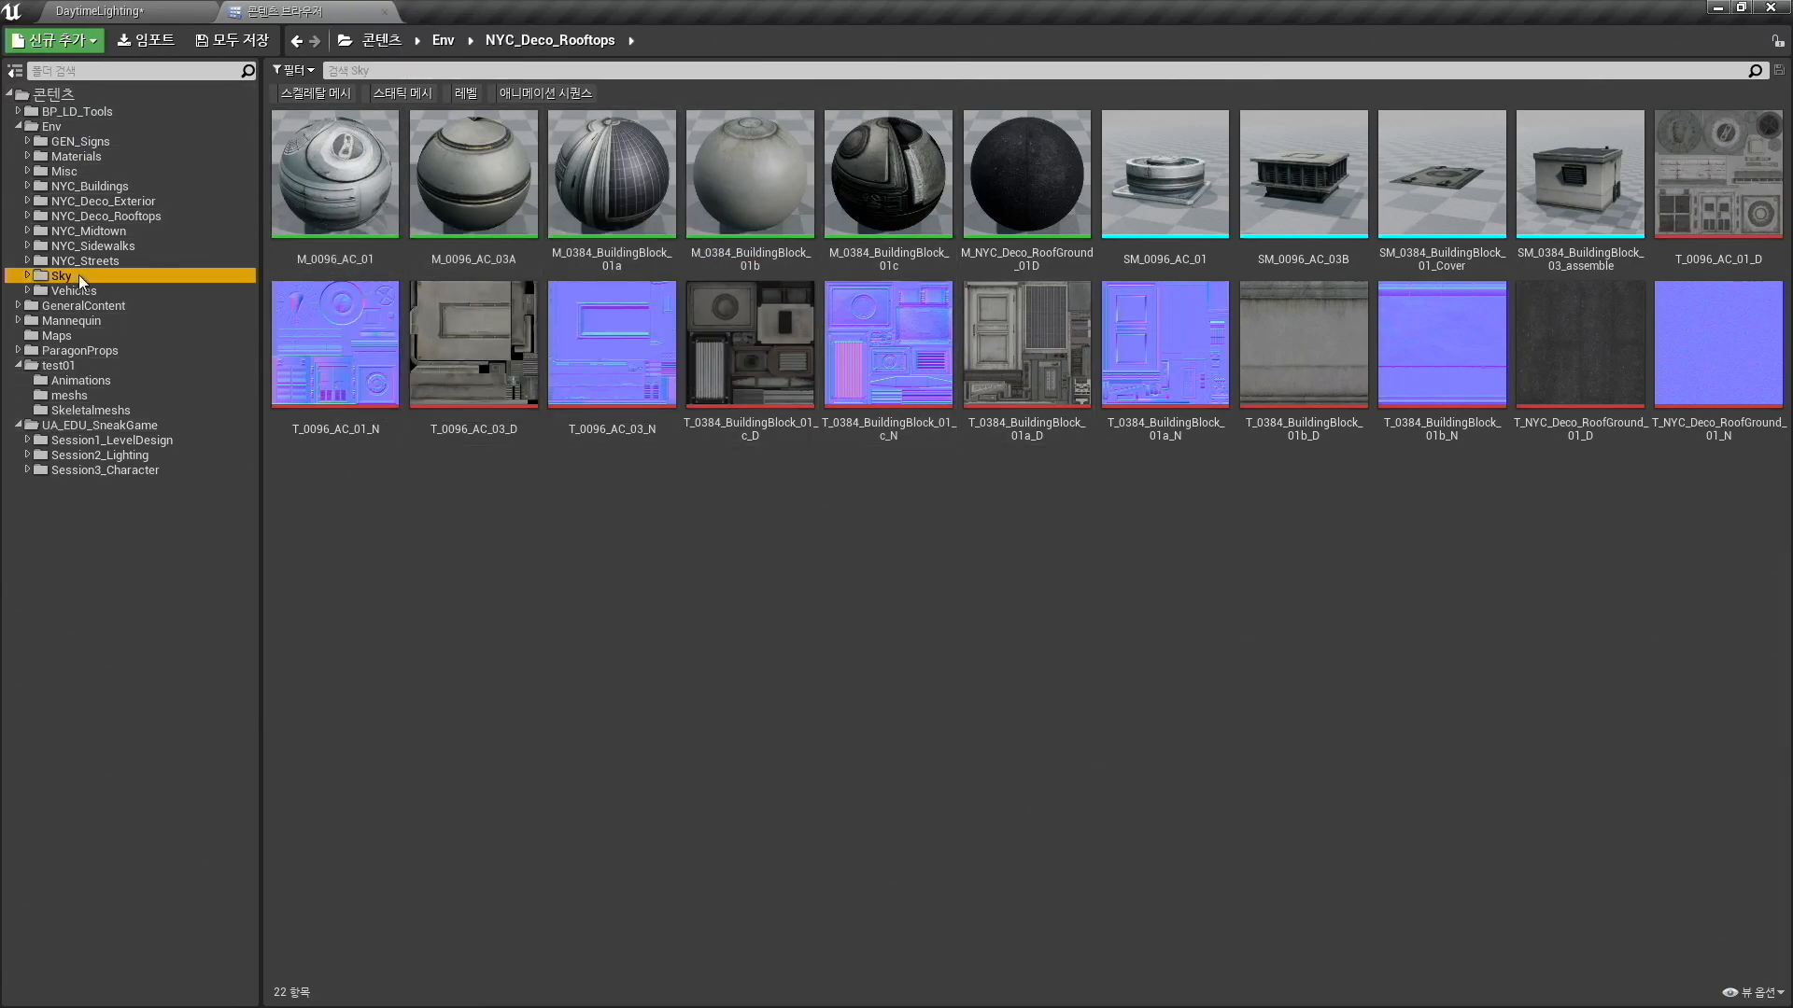
{"action": "left_click", "coordinate": [107, 112]}
{"action": "left_click", "coordinate": [112, 189]}
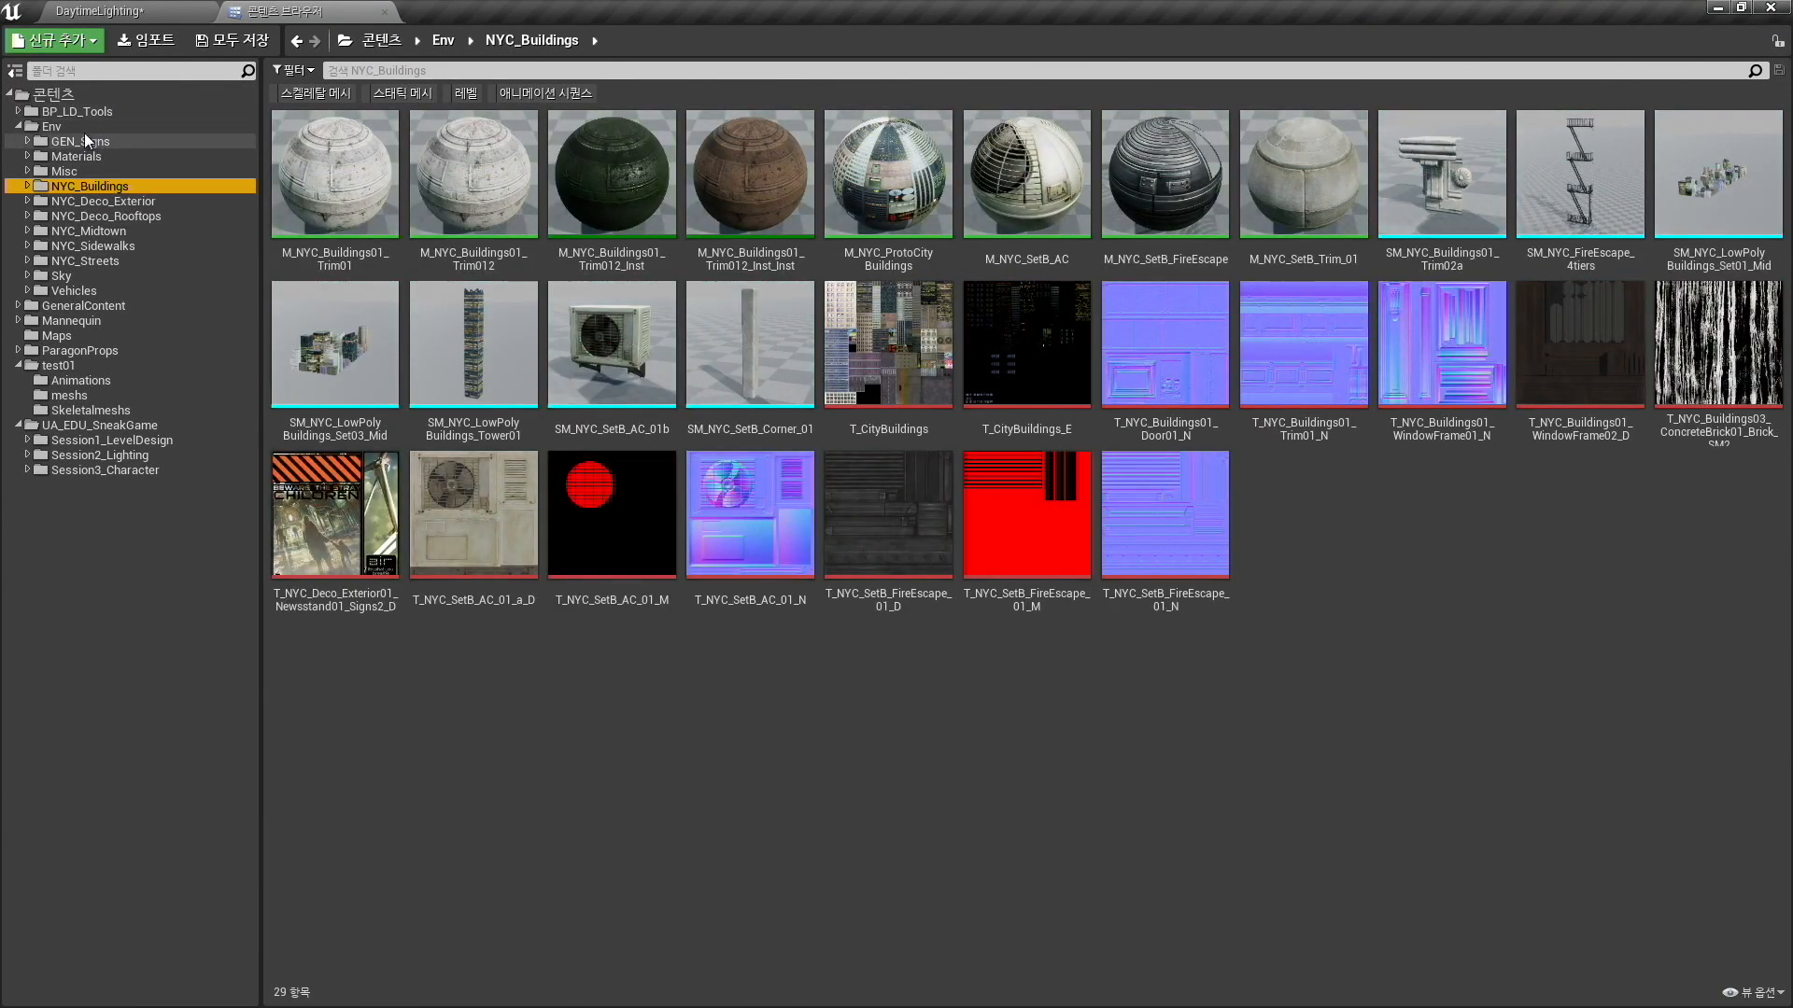
{"action": "right_click", "coordinate": [73, 101]}
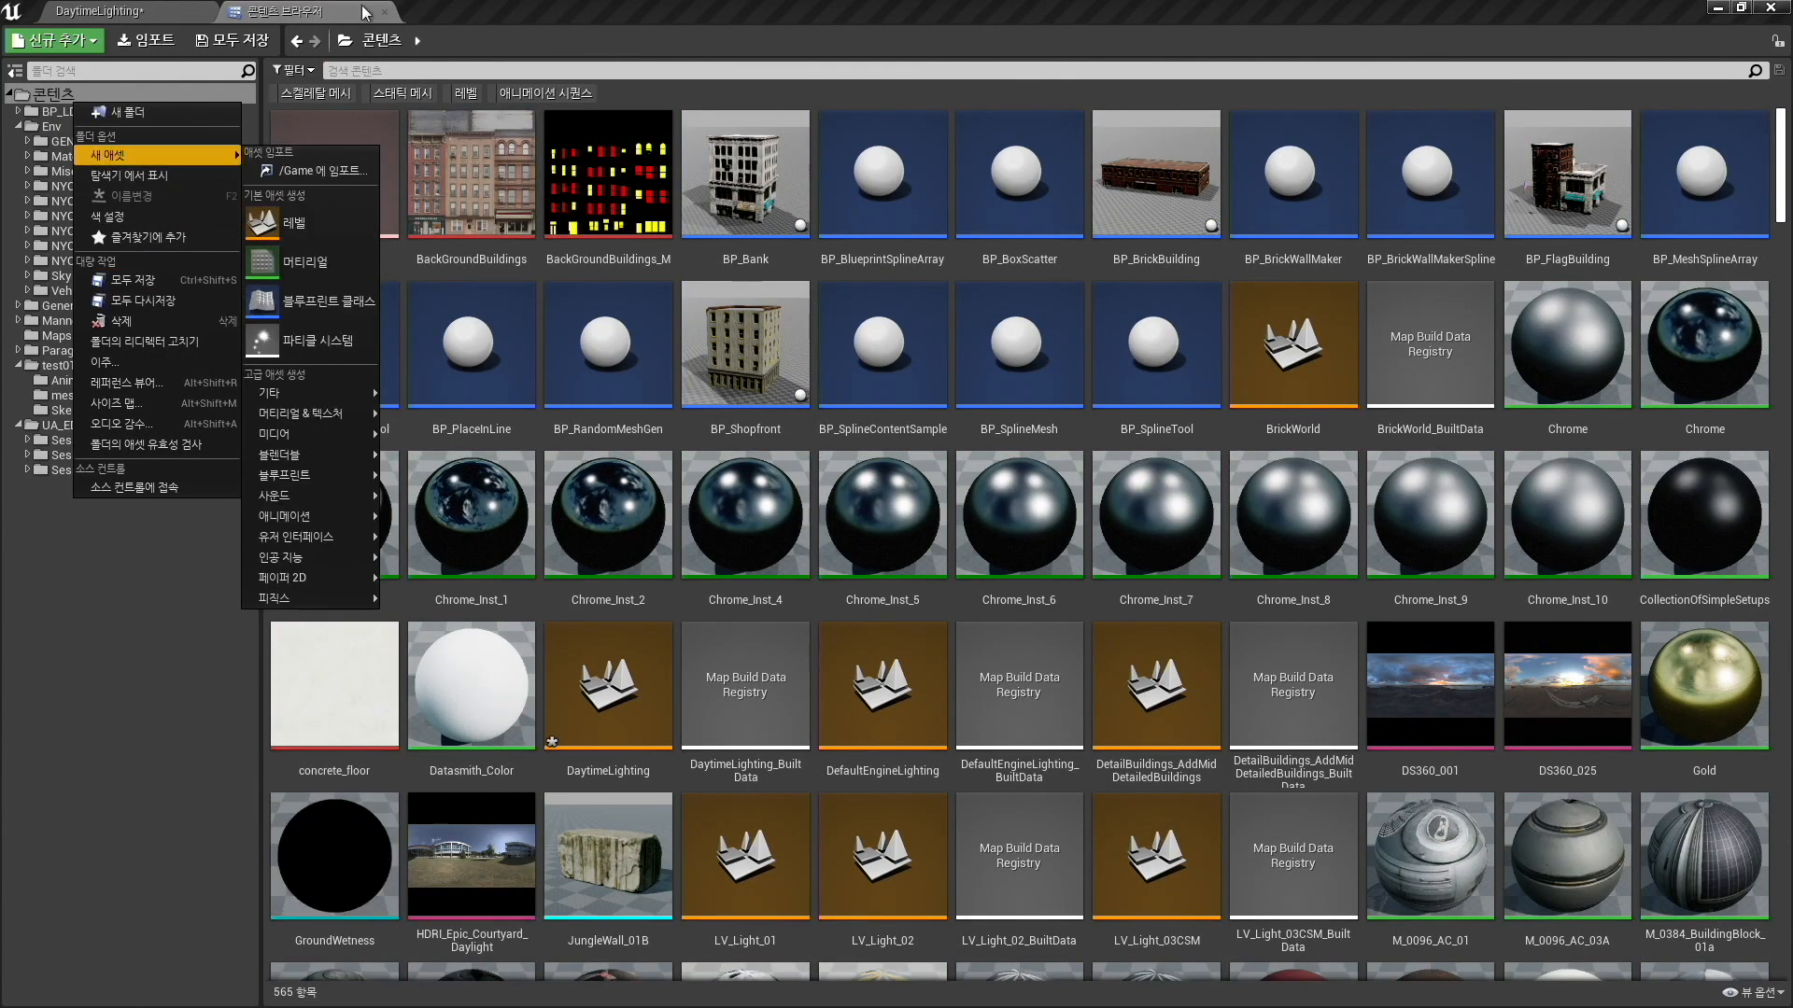
{"action": "left_click", "coordinate": [512, 11]}
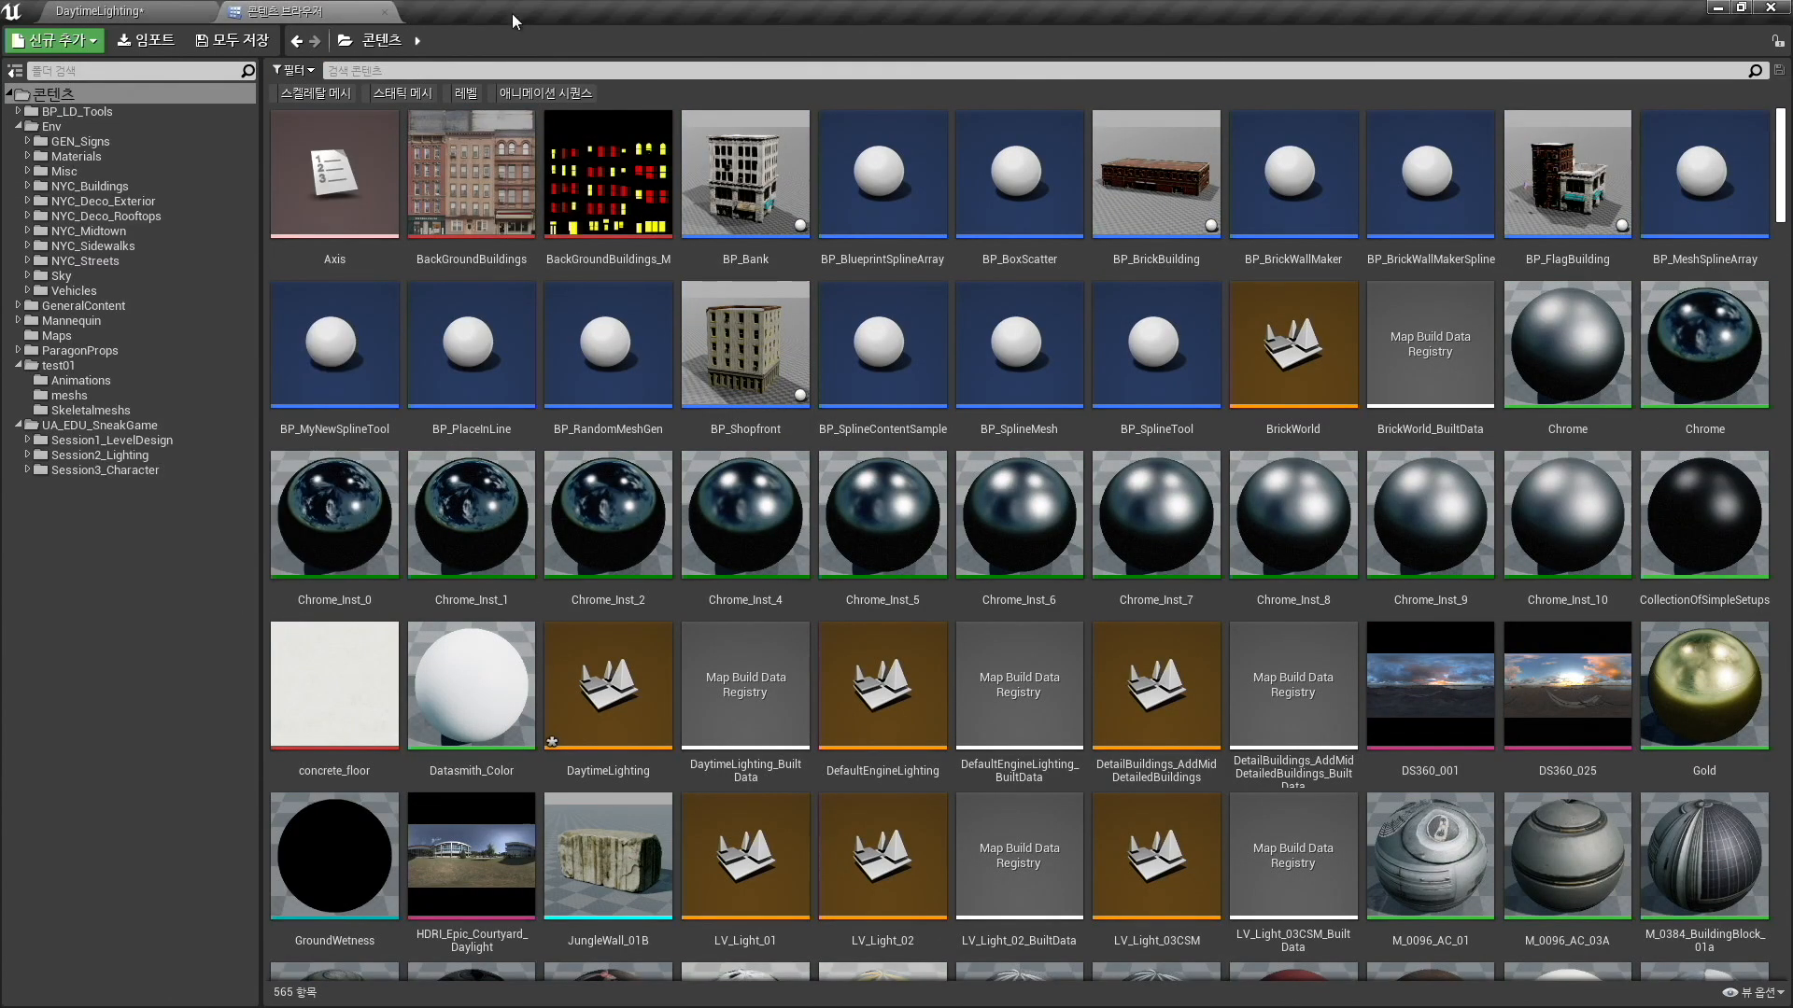
Filter the root content folder's assets by Material (머티리얼) and look through the list.
{"action": "left_click", "coordinate": [294, 71]}
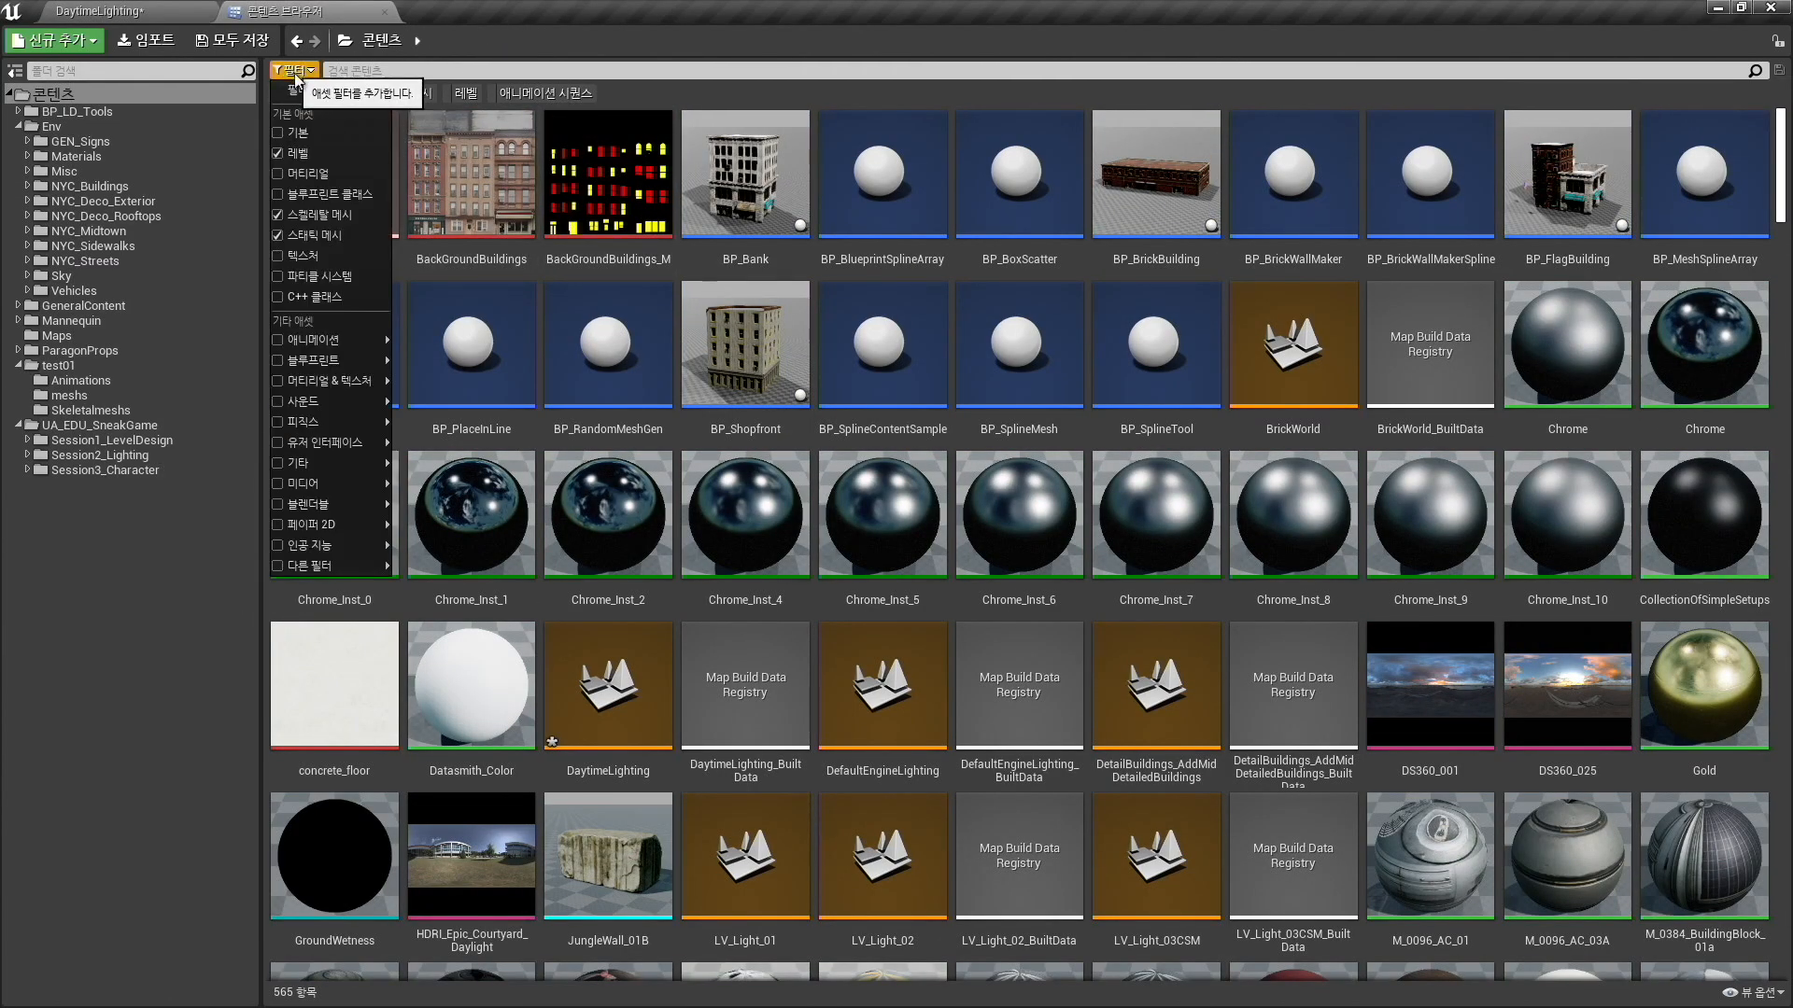
{"action": "left_click", "coordinate": [277, 174]}
{"action": "scroll", "coordinate": [717, 426], "scroll_direction": "down", "scroll_amount": 1}
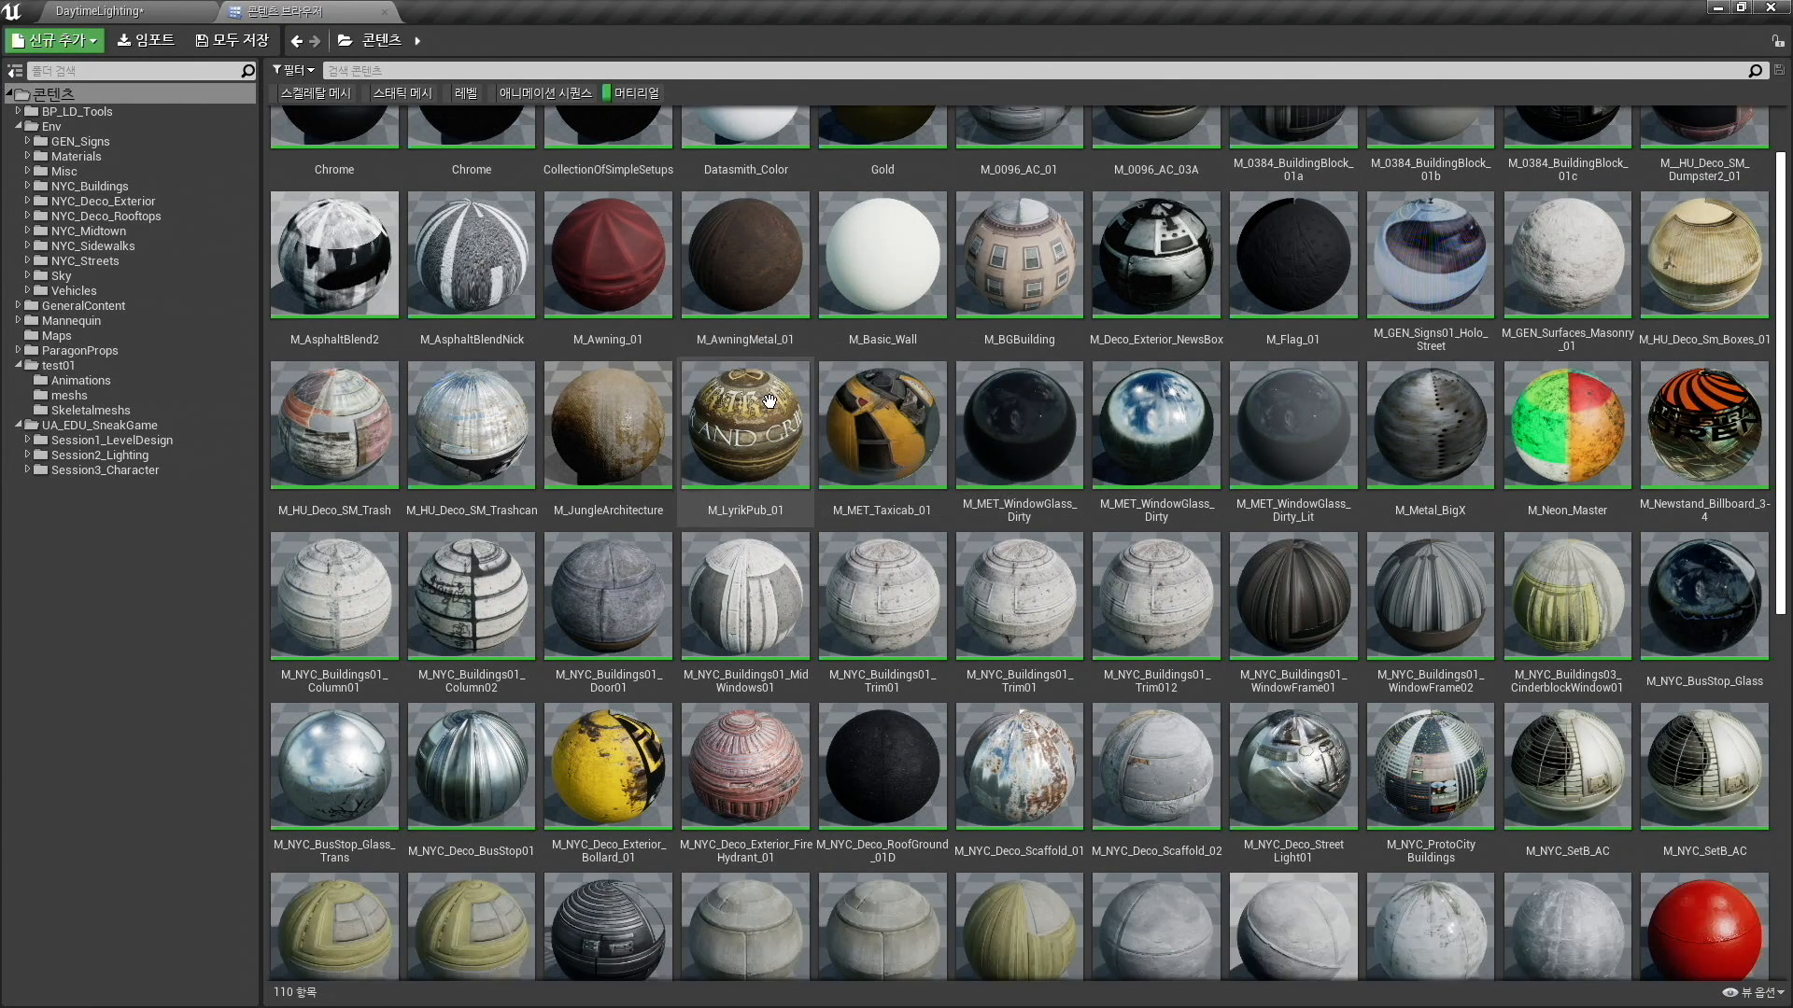
Try larger and smaller thumbnail sizes on the filtered material assets.
{"action": "scroll", "coordinate": [760, 288], "scroll_direction": "up", "scroll_amount": 4, "text": "ctrl"}
{"action": "scroll", "coordinate": [750, 308], "scroll_direction": "down", "scroll_amount": 4, "text": "ctrl"}
{"action": "scroll", "coordinate": [746, 331], "scroll_direction": "up", "scroll_amount": 2, "text": "ctrl"}
{"action": "scroll", "coordinate": [745, 348], "scroll_direction": "down", "scroll_amount": 1, "text": "ctrl"}
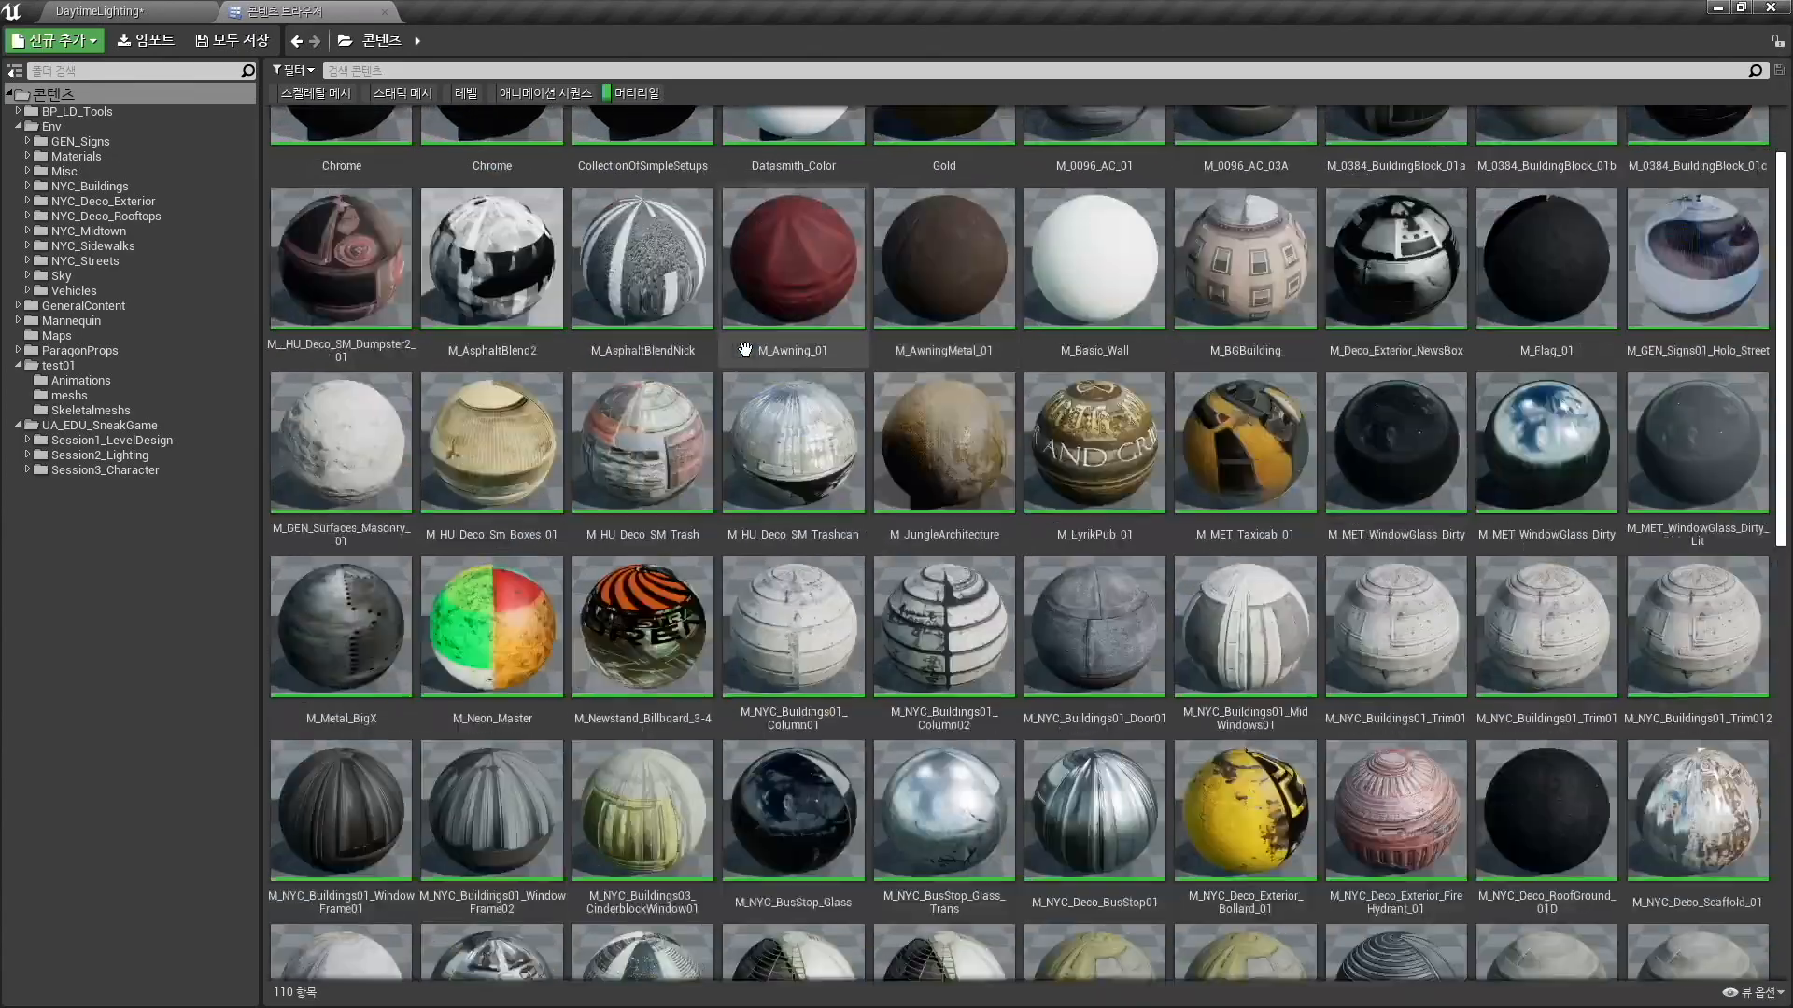
{"action": "scroll", "coordinate": [742, 308], "scroll_direction": "up", "scroll_amount": 3, "text": "ctrl"}
{"action": "scroll", "coordinate": [733, 233], "scroll_direction": "down", "scroll_amount": 4, "text": "ctrl"}
{"action": "scroll", "coordinate": [722, 162], "scroll_direction": "down", "scroll_amount": 1, "text": "ctrl"}
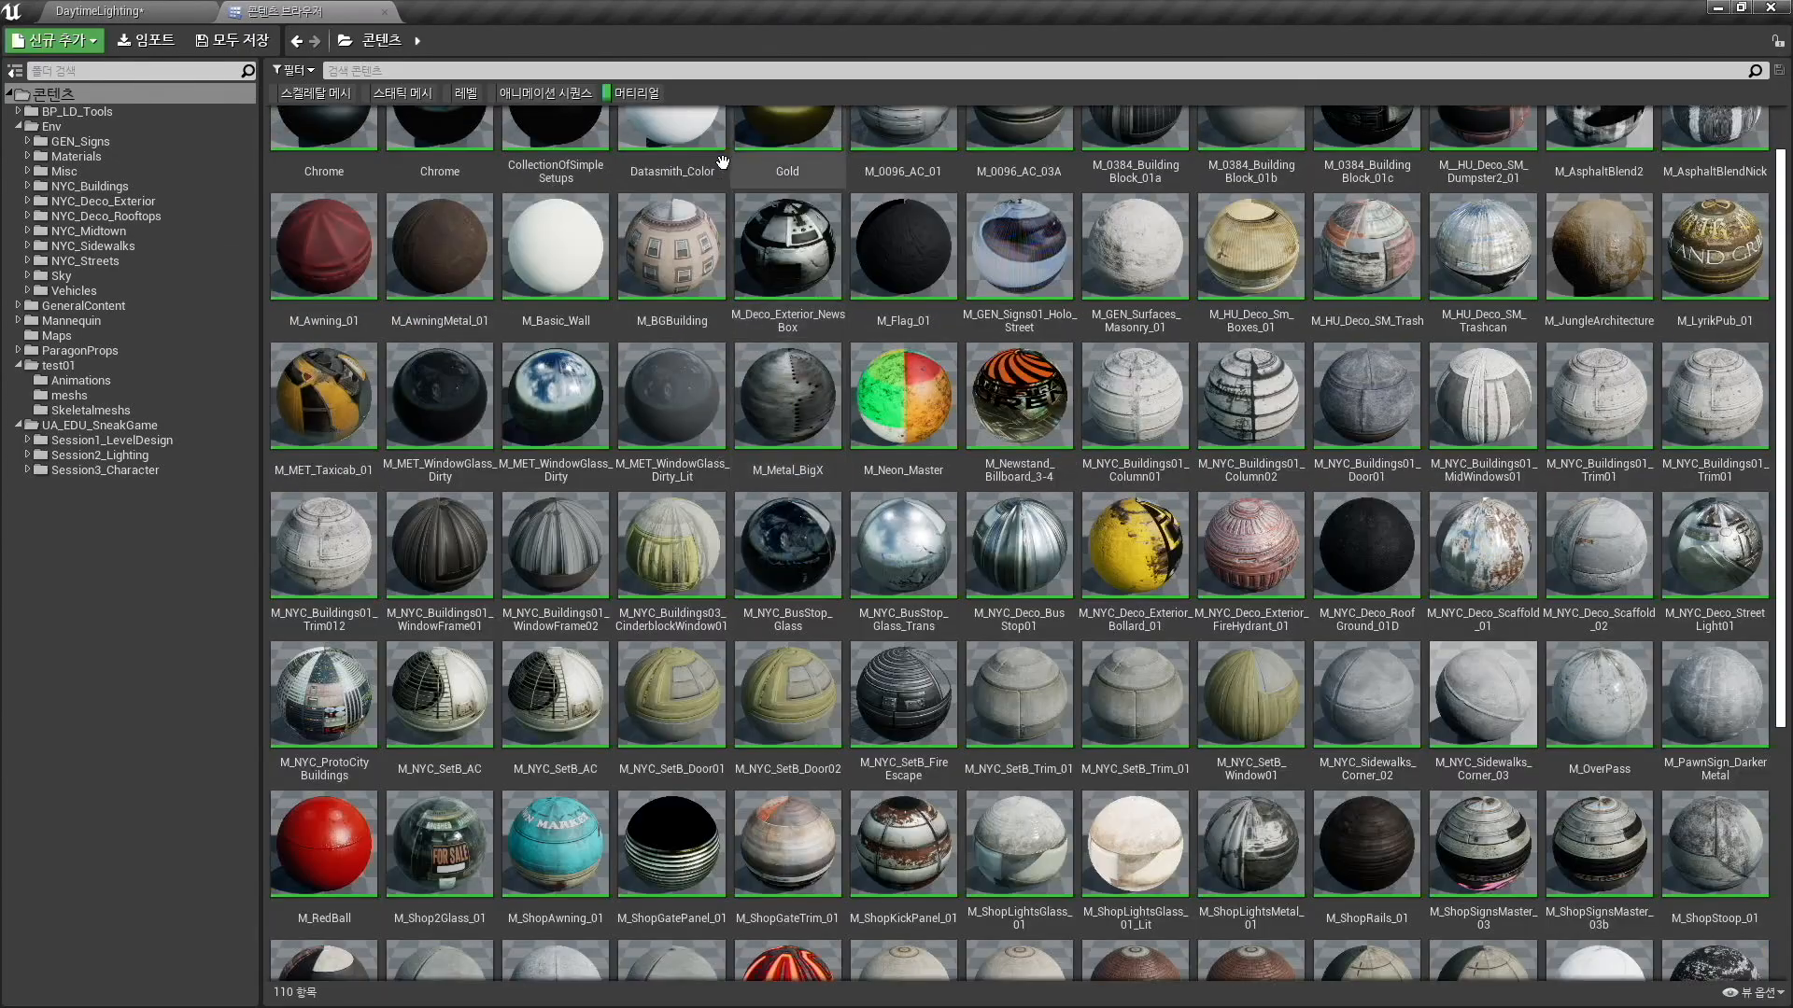
Replace the active Material filter with Static Mesh (스태틱 메시), enlarge the thumbnails and browse the meshes.
{"action": "left_click", "coordinate": [644, 95]}
{"action": "left_click", "coordinate": [385, 94]}
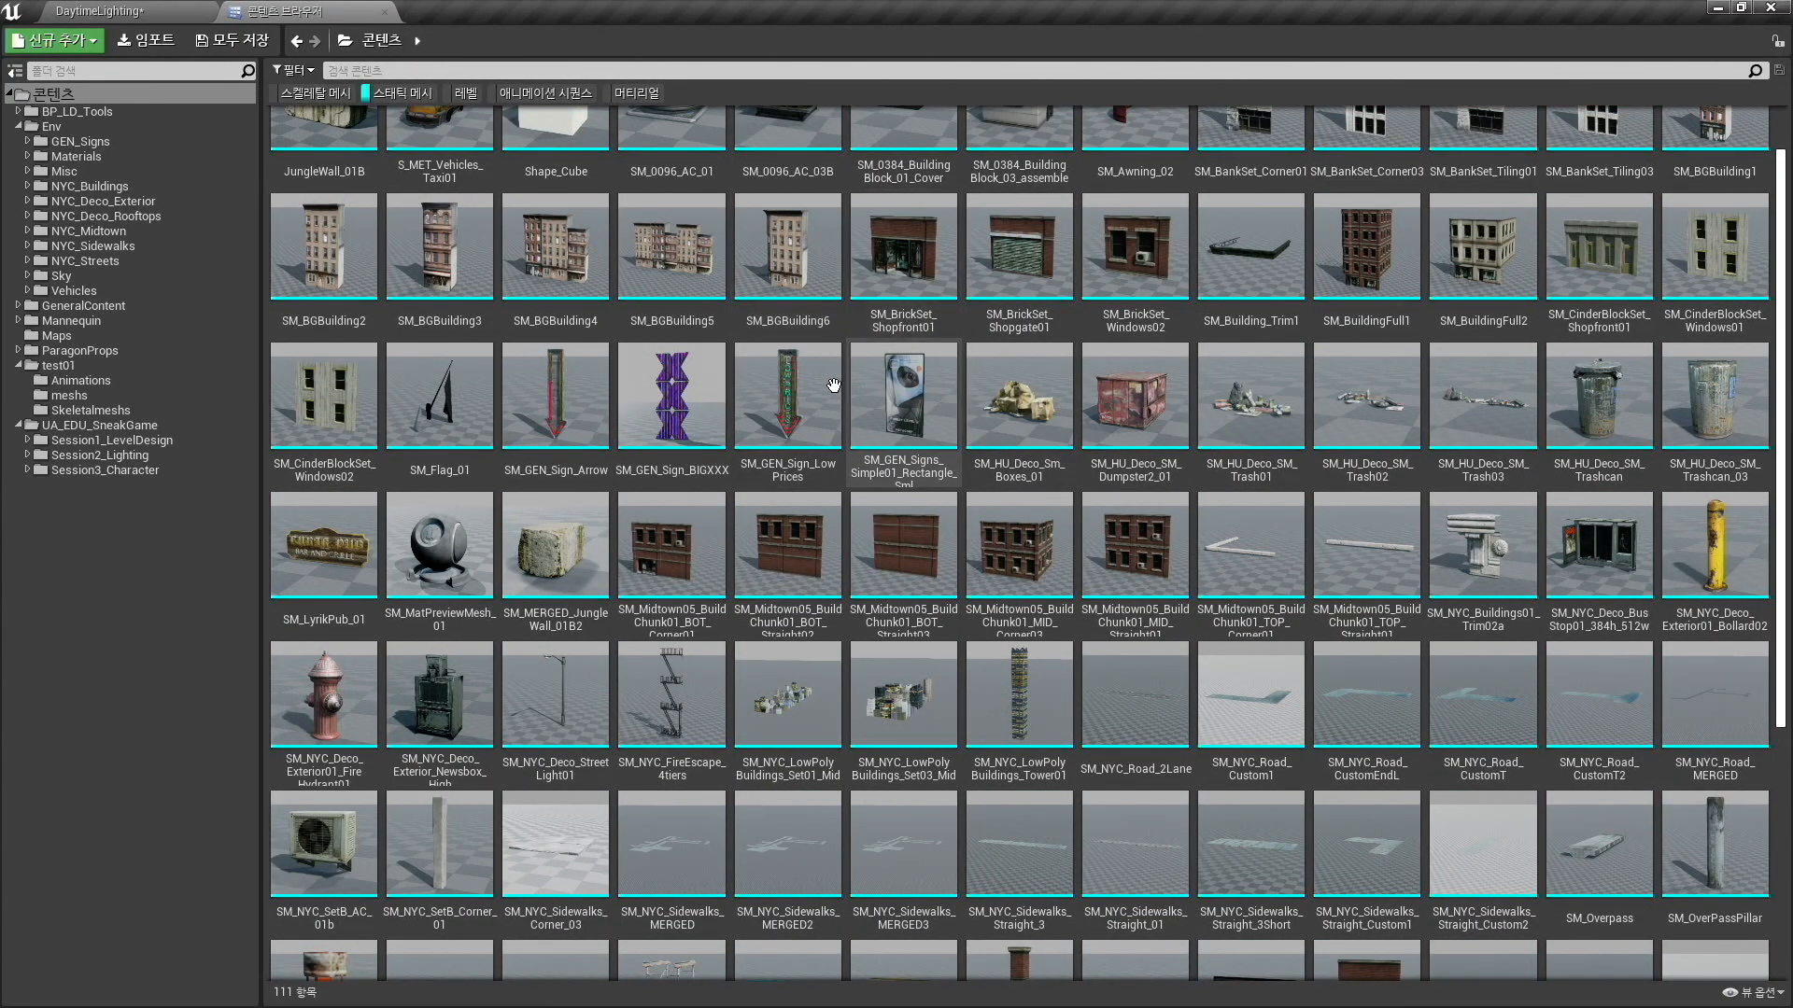
{"action": "scroll", "coordinate": [538, 326], "scroll_direction": "up", "scroll_amount": 2, "text": "ctrl"}
{"action": "scroll", "coordinate": [738, 280], "scroll_direction": "up", "scroll_amount": 2}
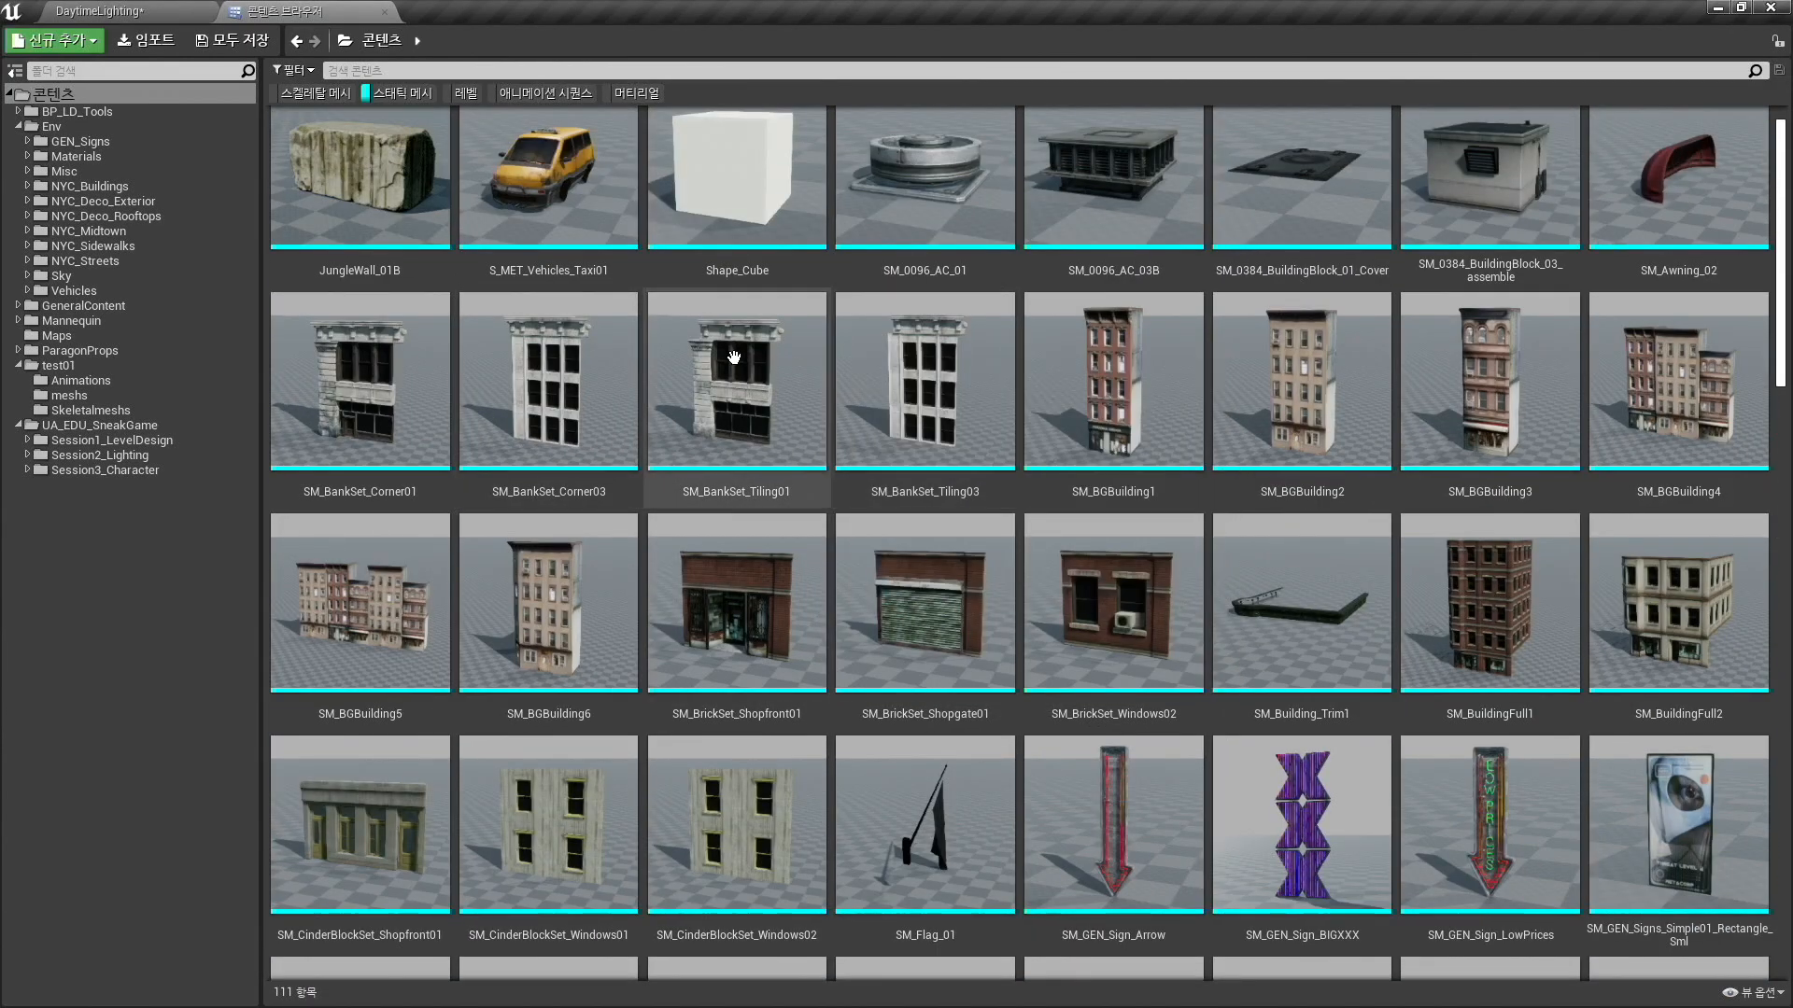
{"action": "scroll", "coordinate": [808, 270], "scroll_direction": "down", "scroll_amount": 10}
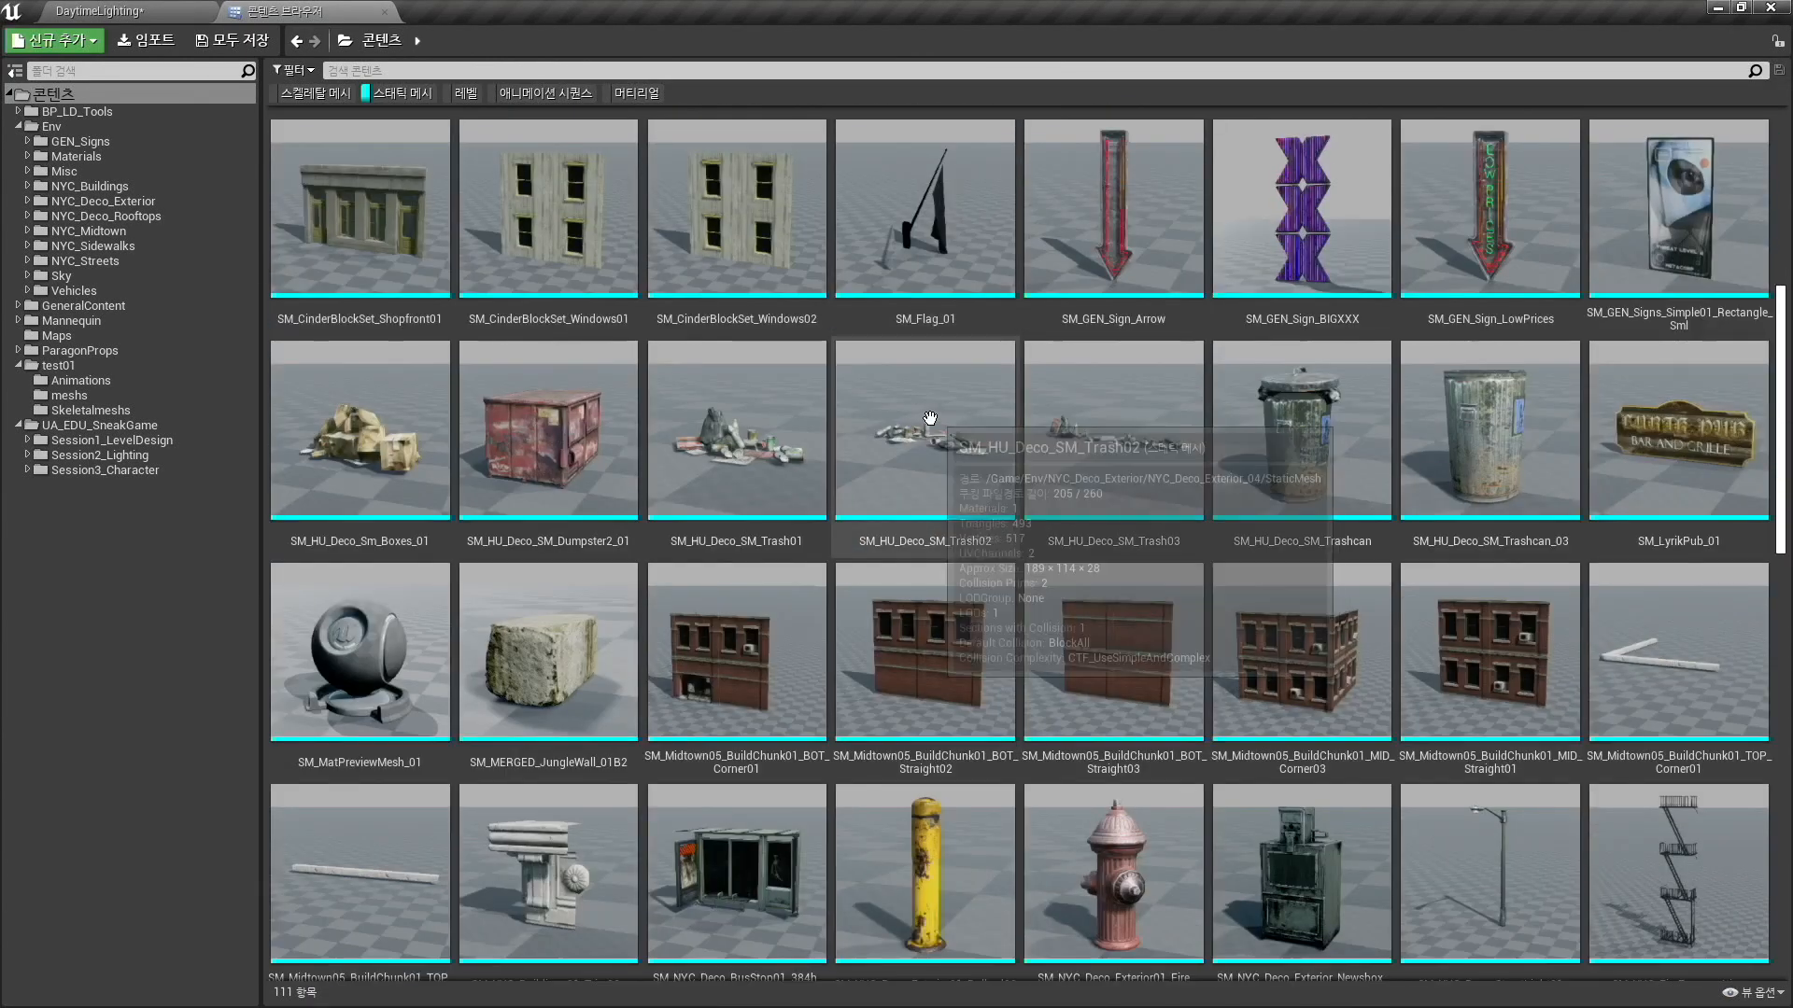
{"action": "scroll", "coordinate": [927, 420], "scroll_direction": "down", "scroll_amount": 6}
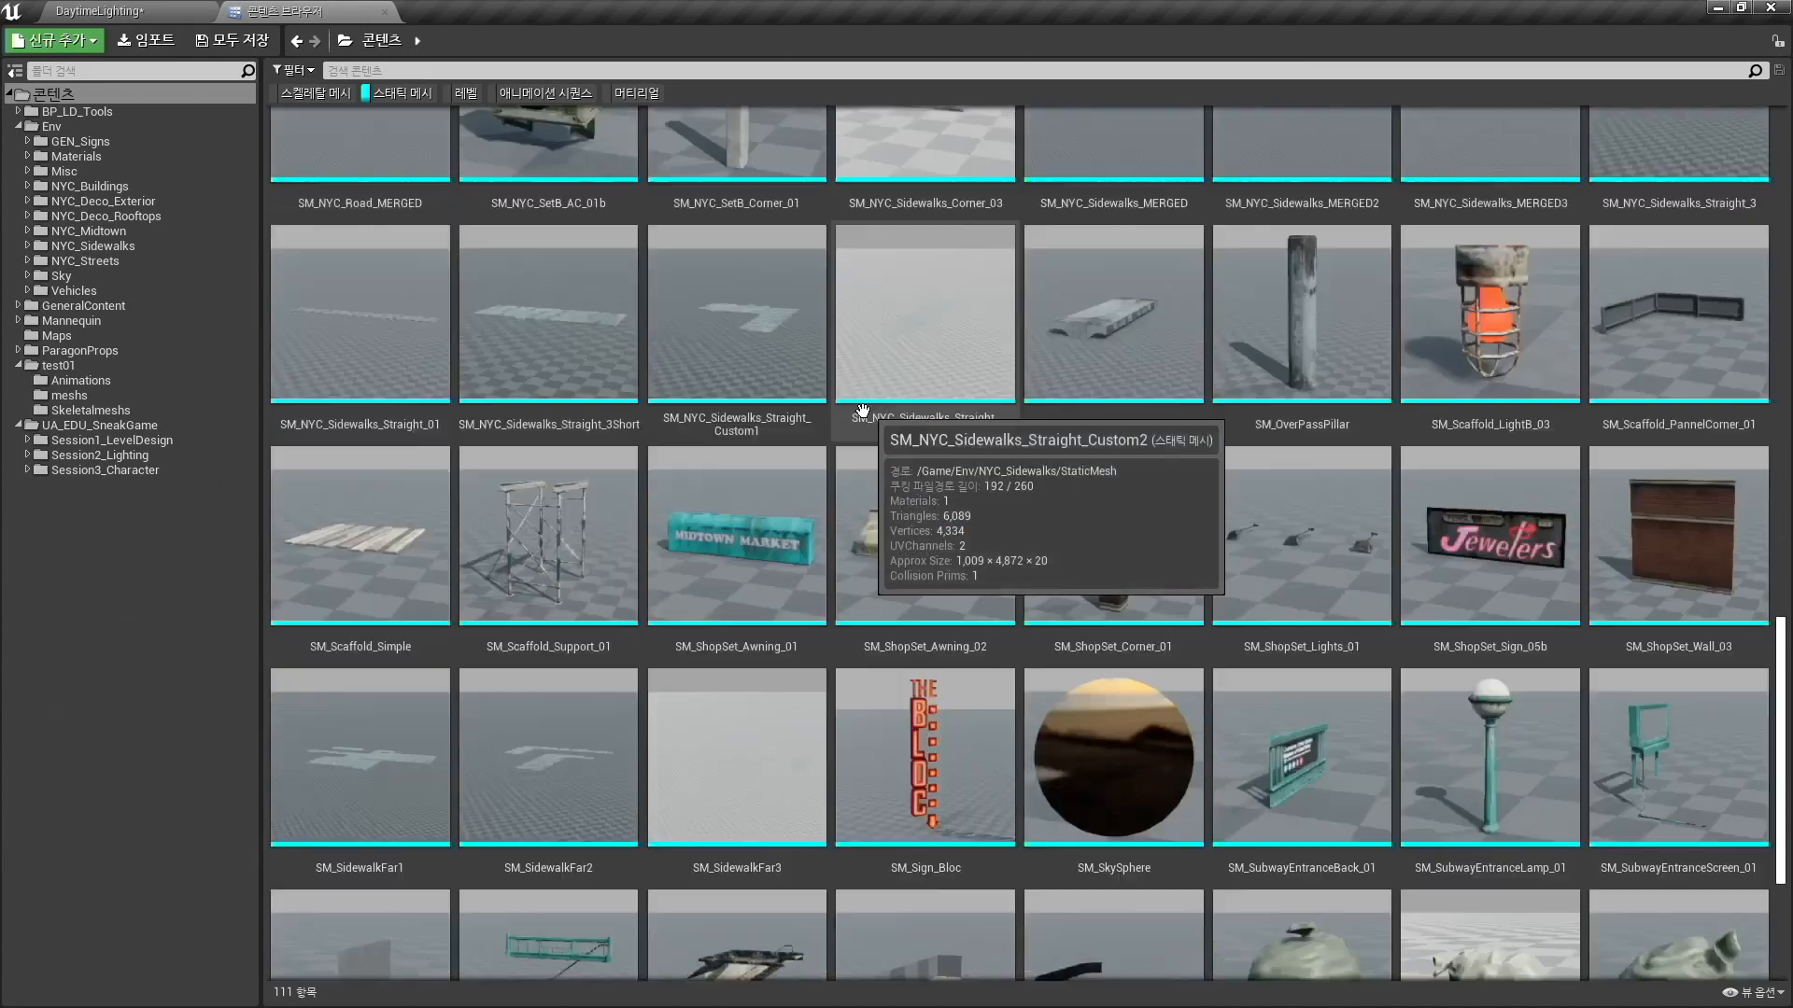
{"action": "scroll", "coordinate": [876, 410], "scroll_direction": "up", "scroll_amount": 3}
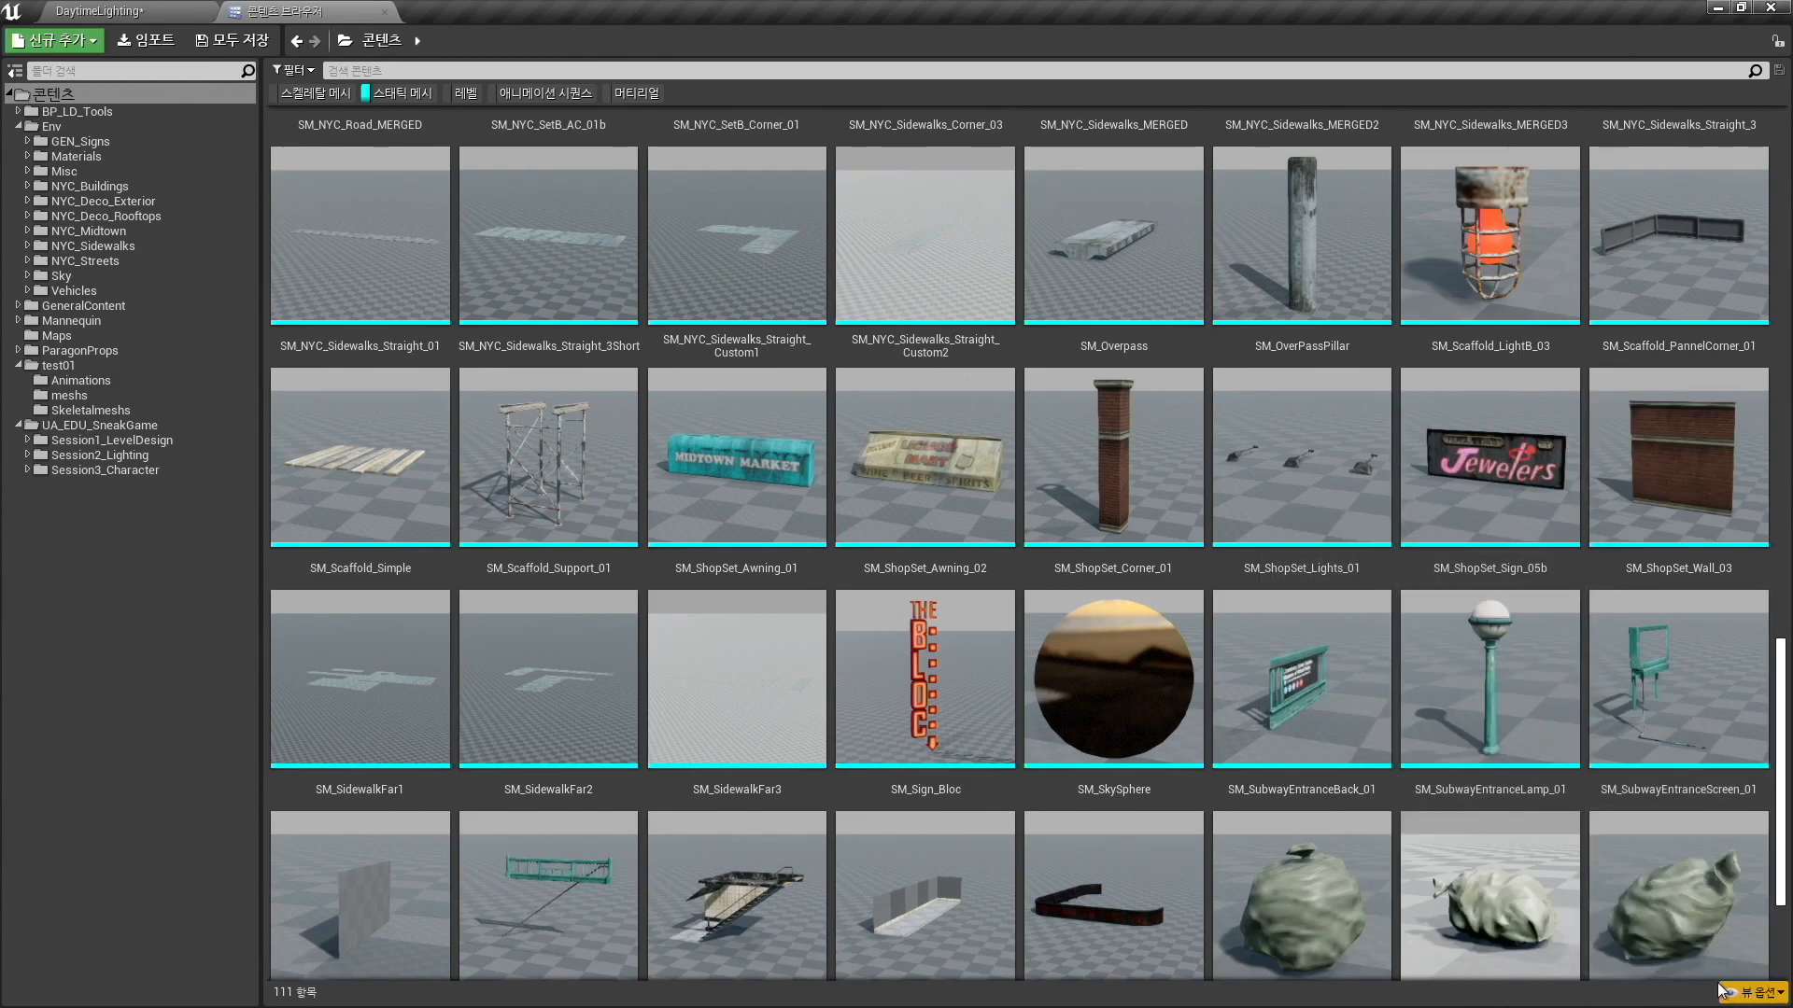
Enable thumbnail edit mode, rotate the preview of SM_SubwayEntranceLamp_01 and finish thumbnail editing.
{"action": "left_click", "coordinate": [1755, 994]}
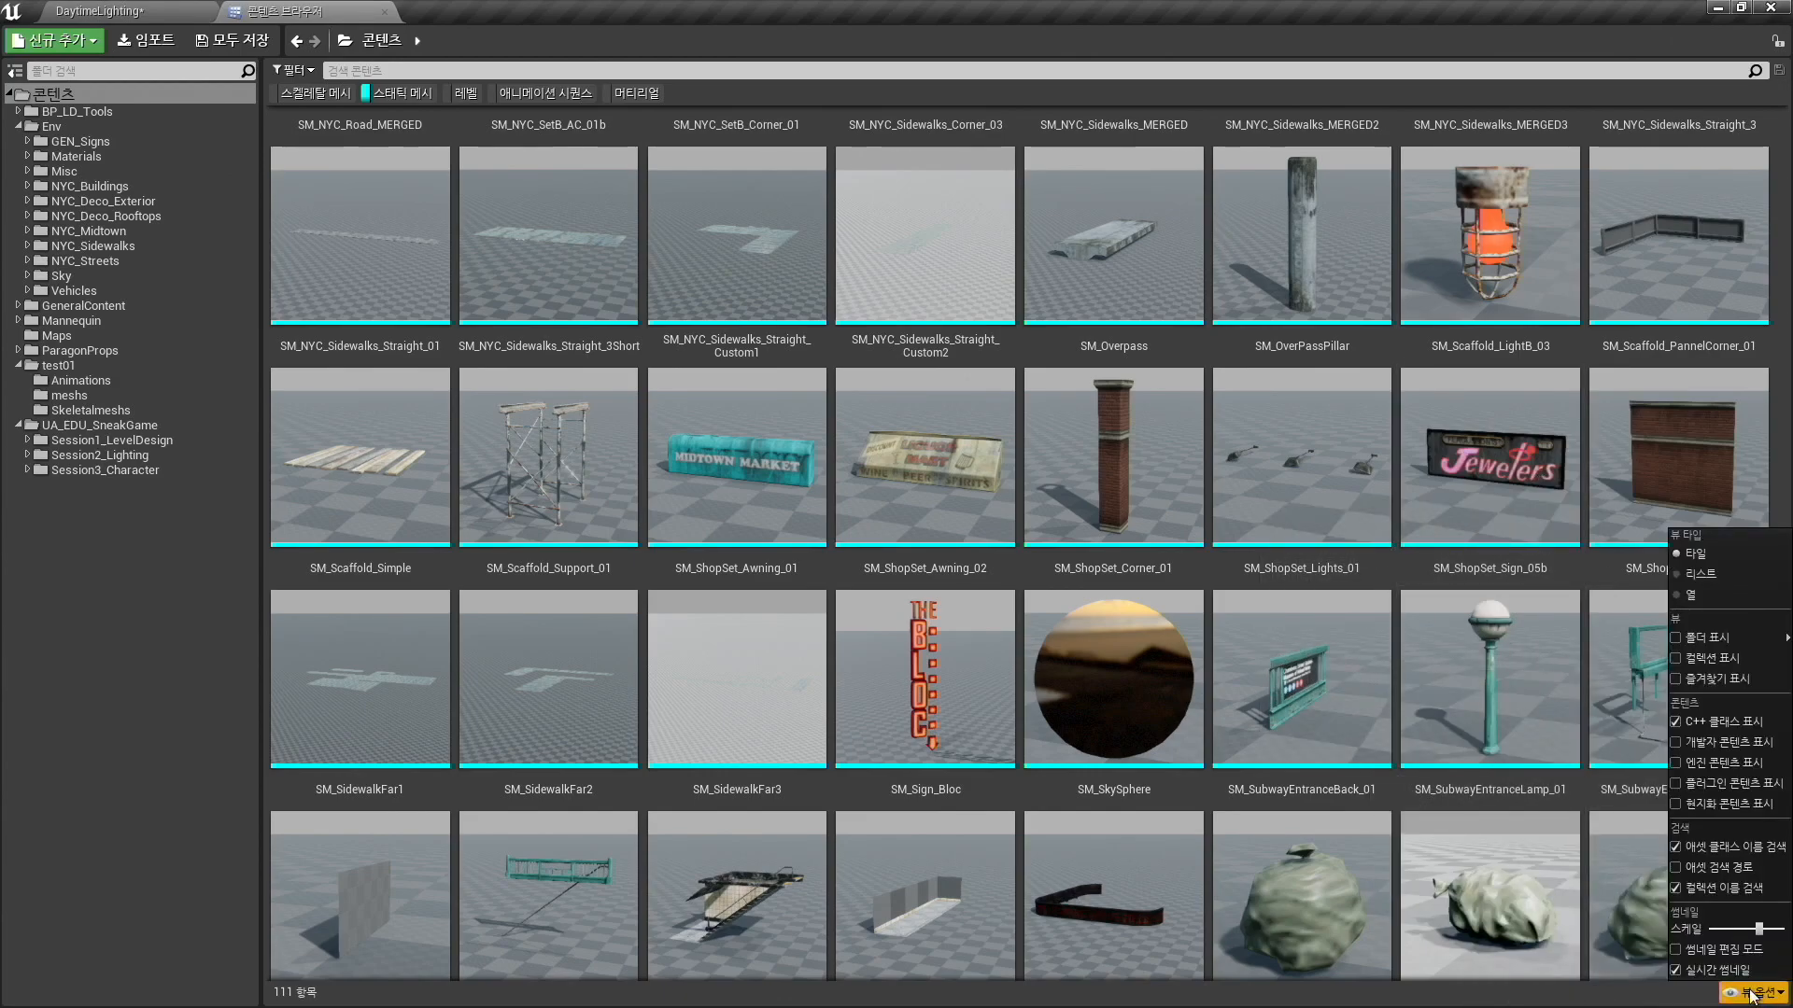
{"action": "left_click", "coordinate": [1695, 951]}
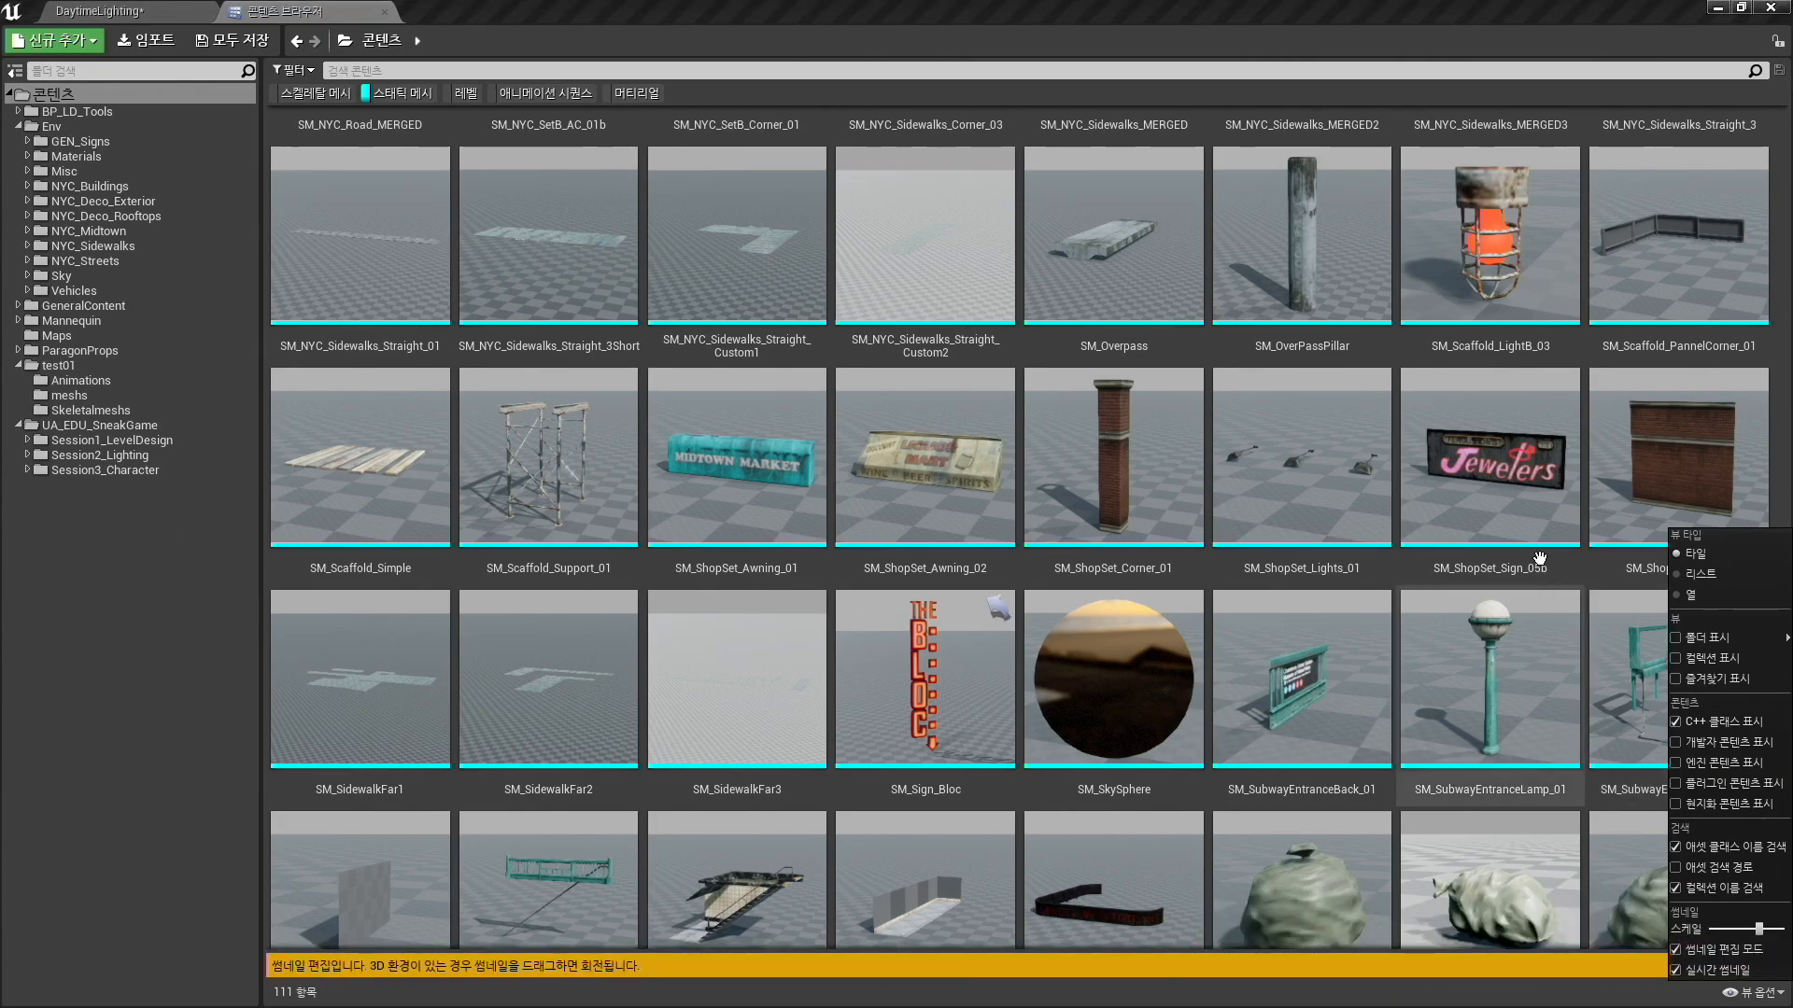
{"action": "left_click", "coordinate": [1520, 691]}
{"action": "mouse_move", "coordinate": [1520, 691]}
{"action": "left_mouse_down"}
{"action": "mouse_move", "coordinate": [1498, 655]}
{"action": "mouse_move", "coordinate": [1509, 676]}
{"action": "left_mouse_up"}
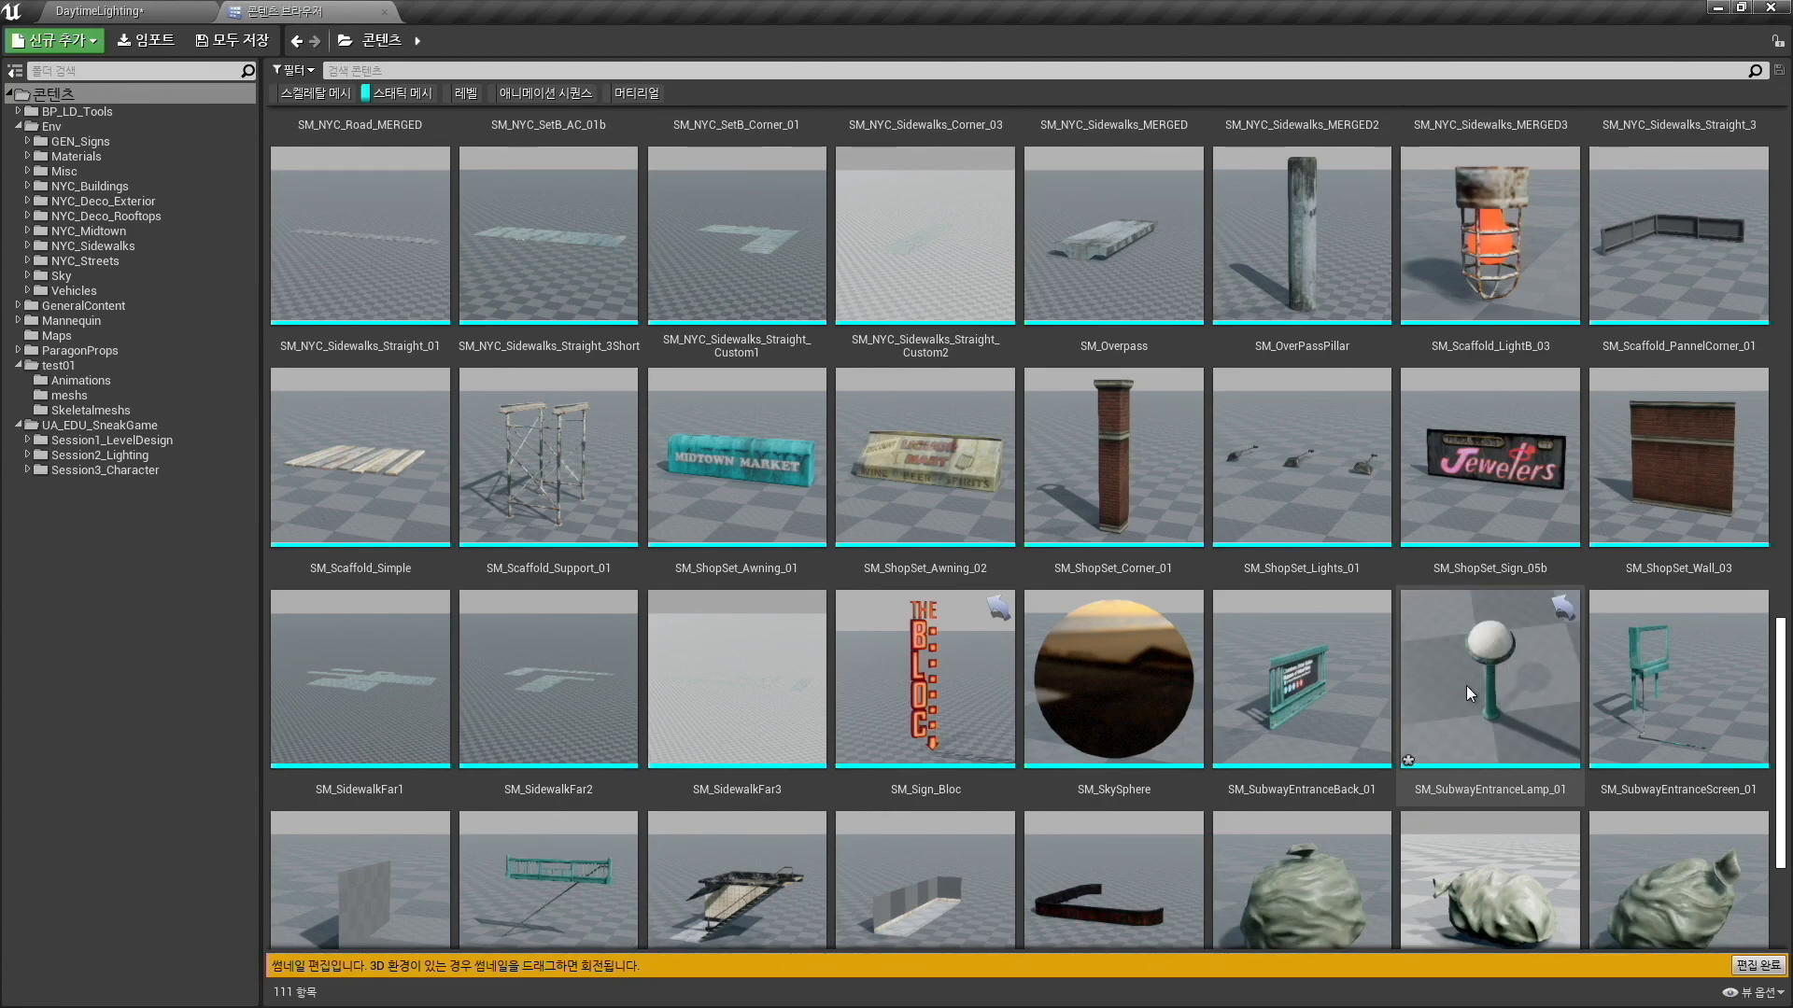
{"action": "left_click", "coordinate": [1758, 966]}
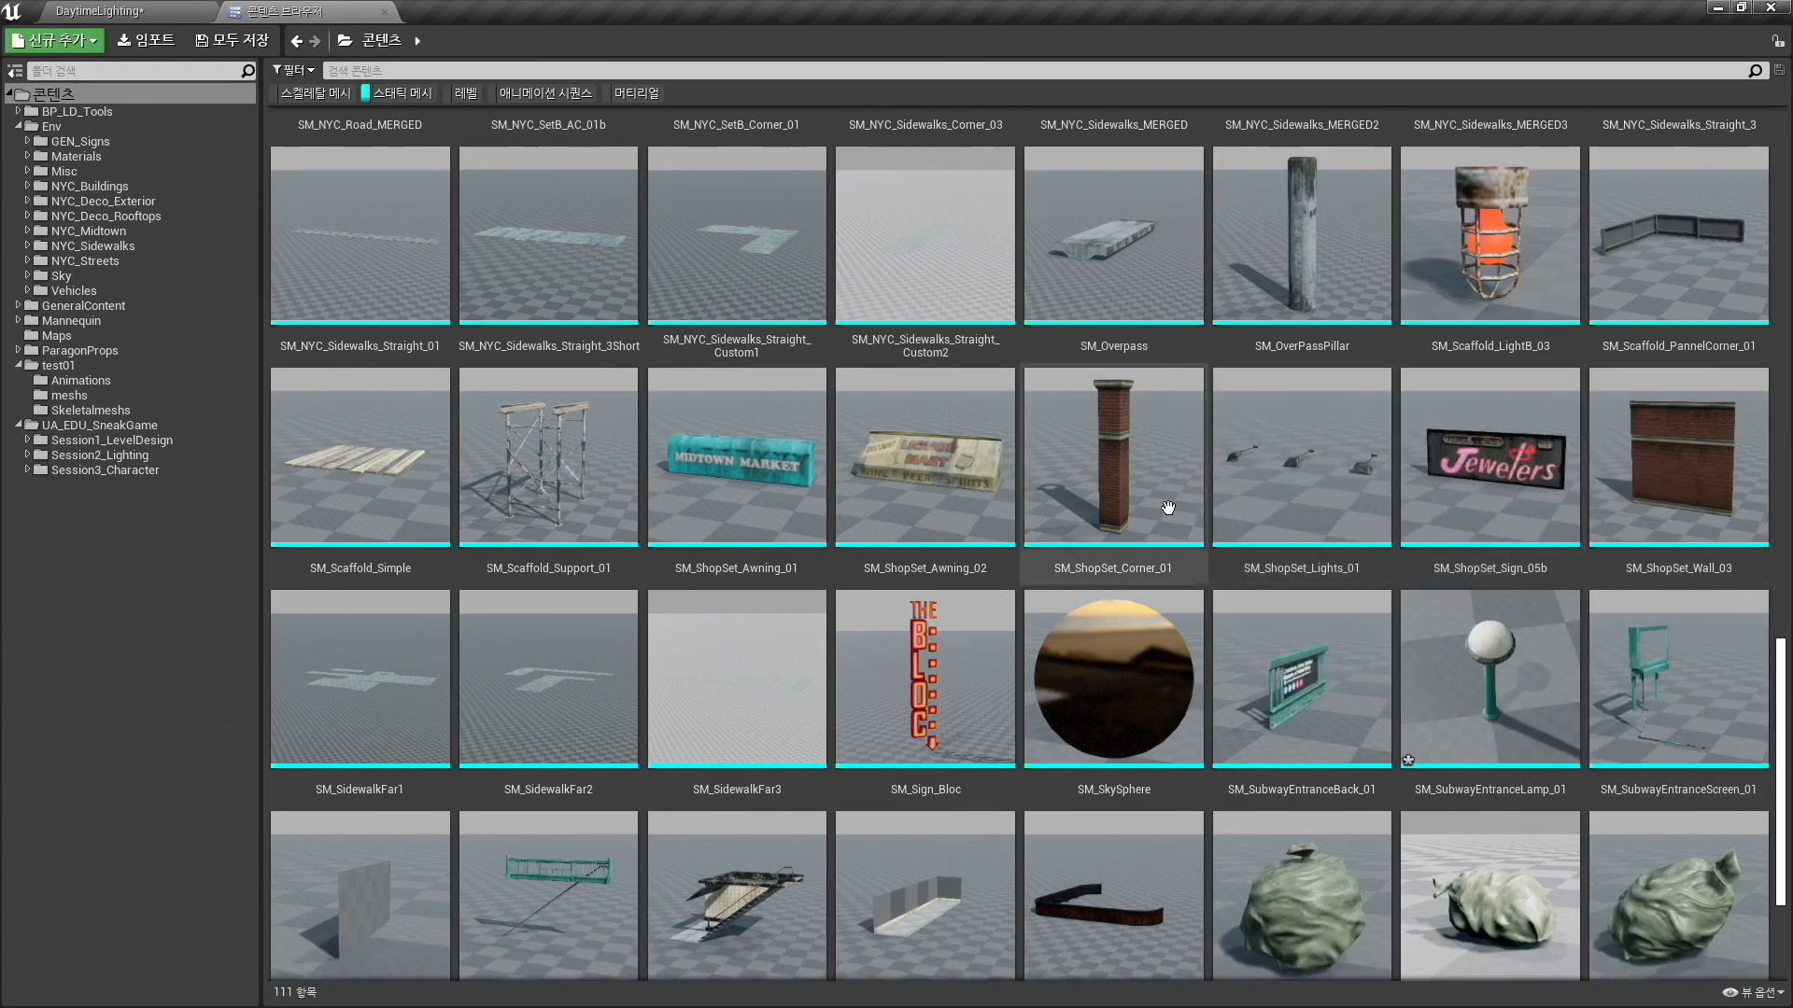
Shrink the thumbnails slightly and browse back up through the static mesh assets.
{"action": "scroll", "coordinate": [1162, 551], "scroll_direction": "down", "scroll_amount": 1, "text": "ctrl"}
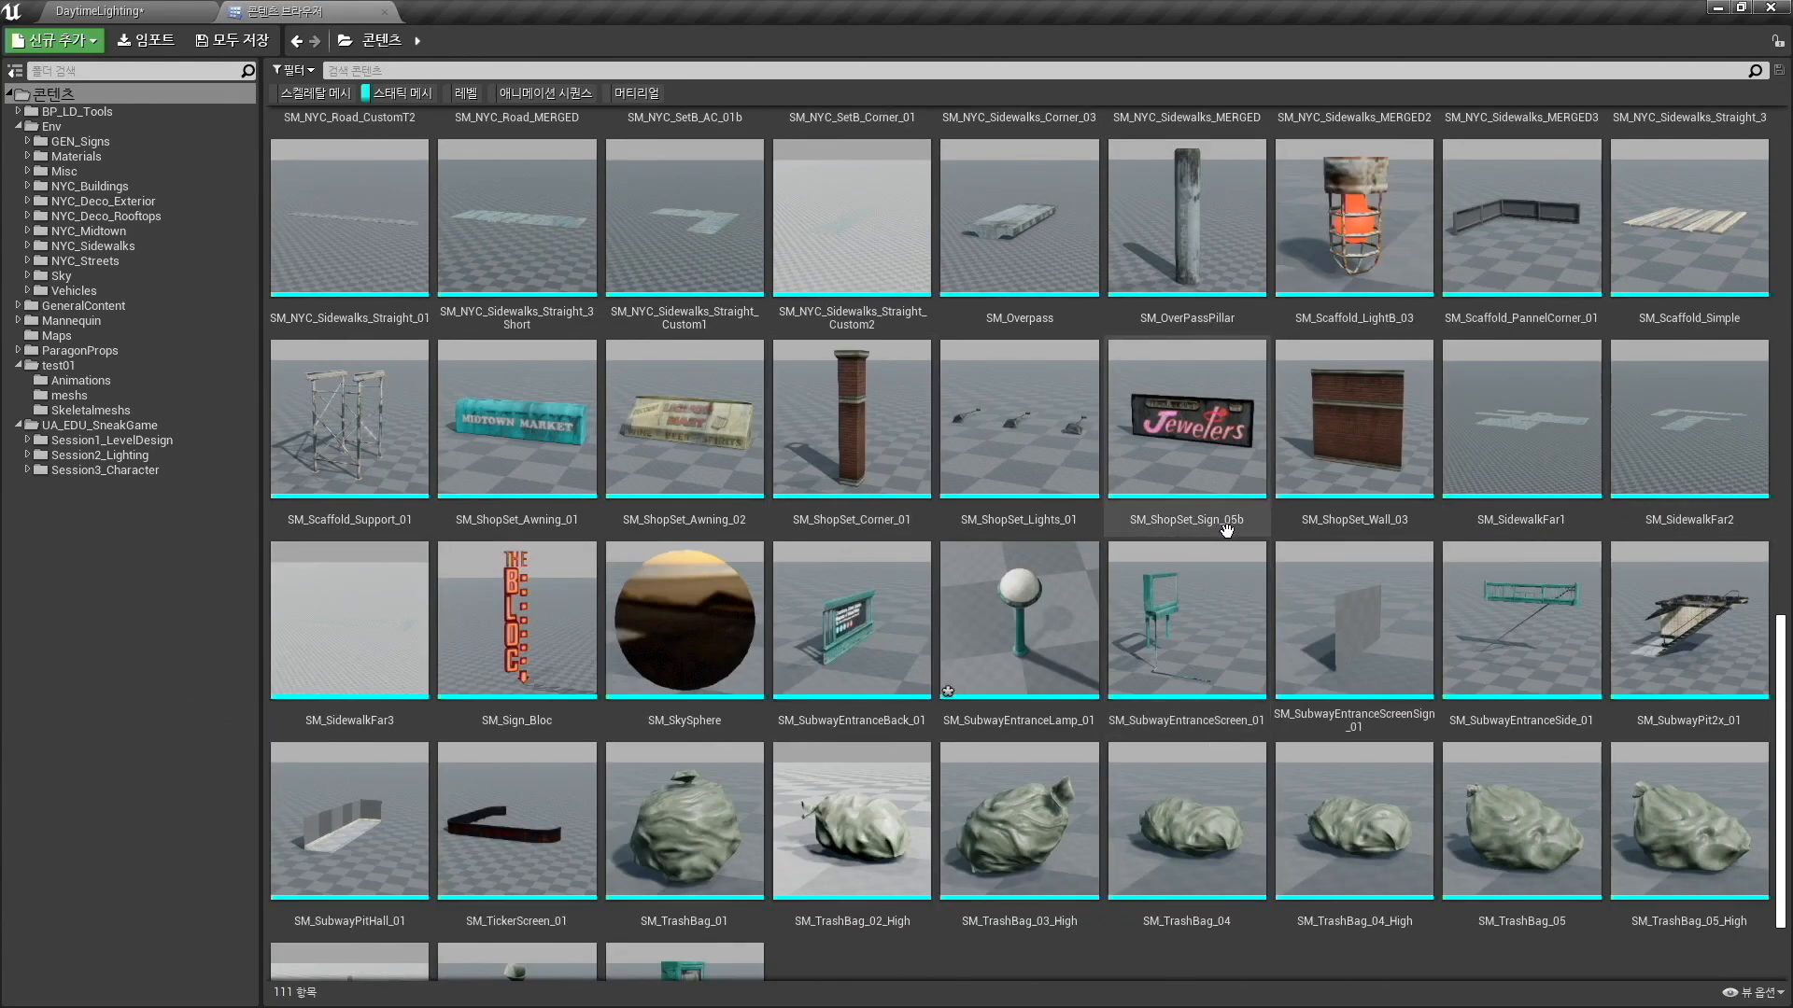
{"action": "scroll", "coordinate": [1267, 567], "scroll_direction": "up", "scroll_amount": 3}
{"action": "scroll", "coordinate": [1267, 567], "scroll_direction": "up", "scroll_amount": 4}
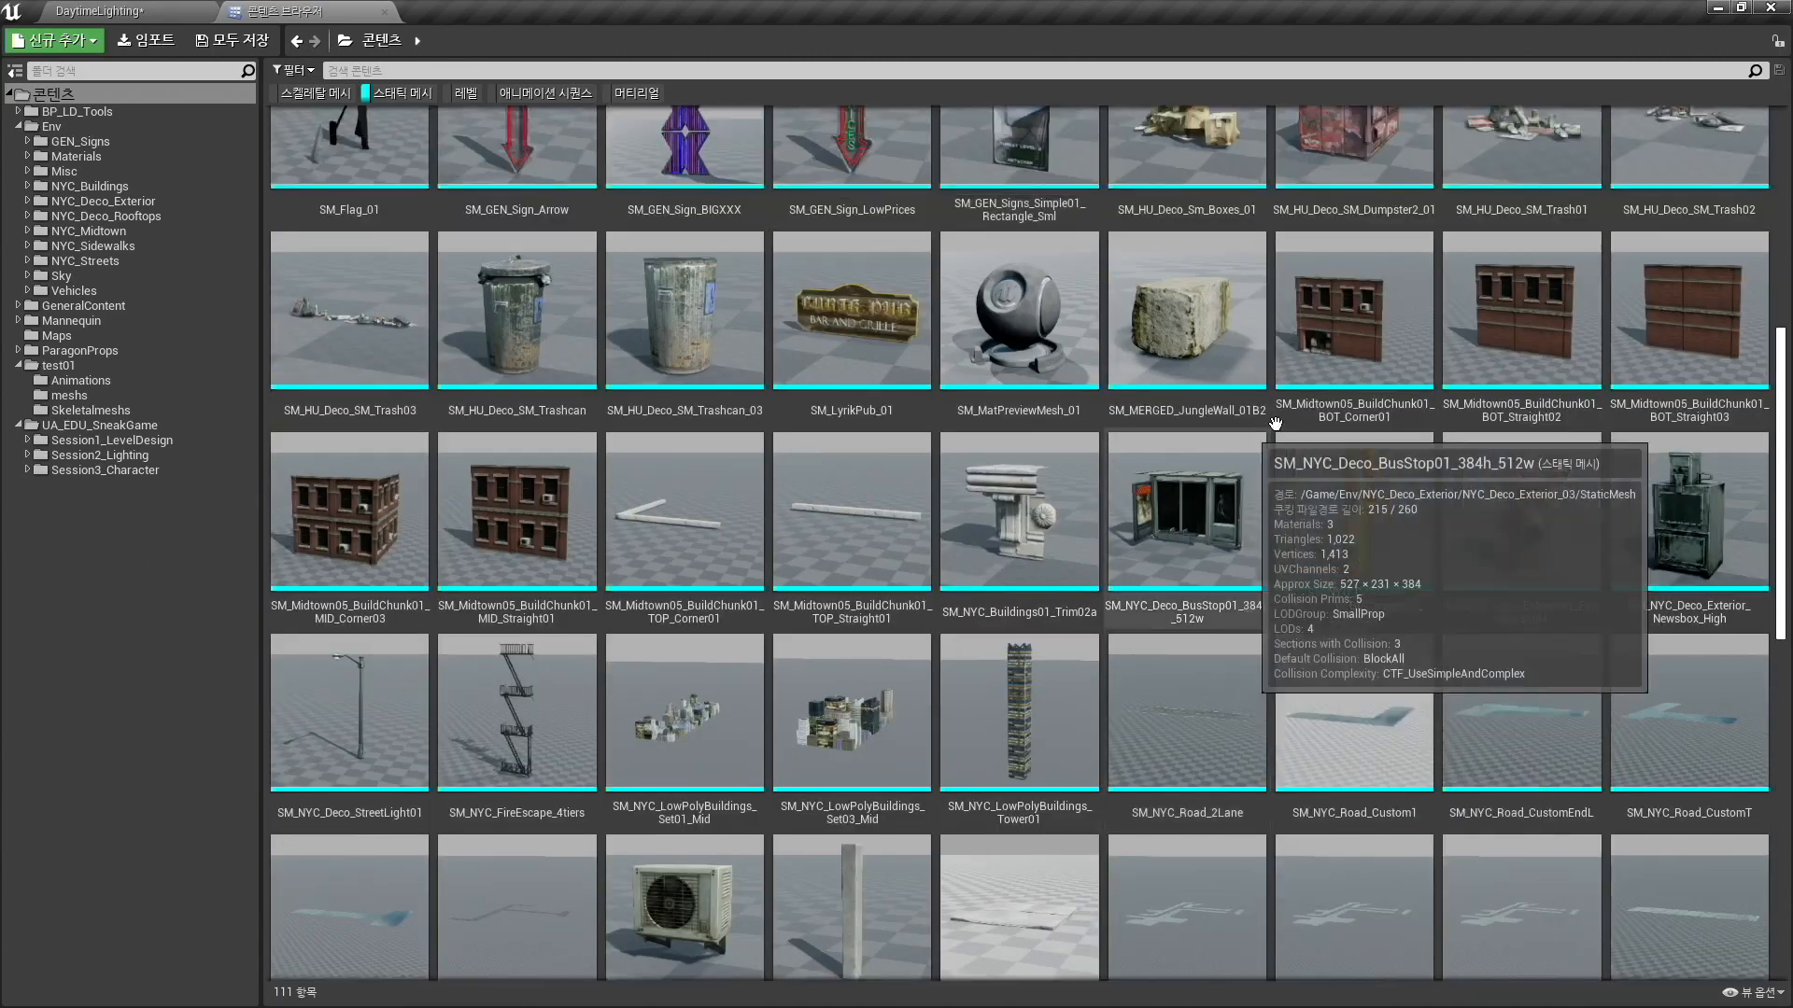
{"action": "key", "text": "super+Tab"}
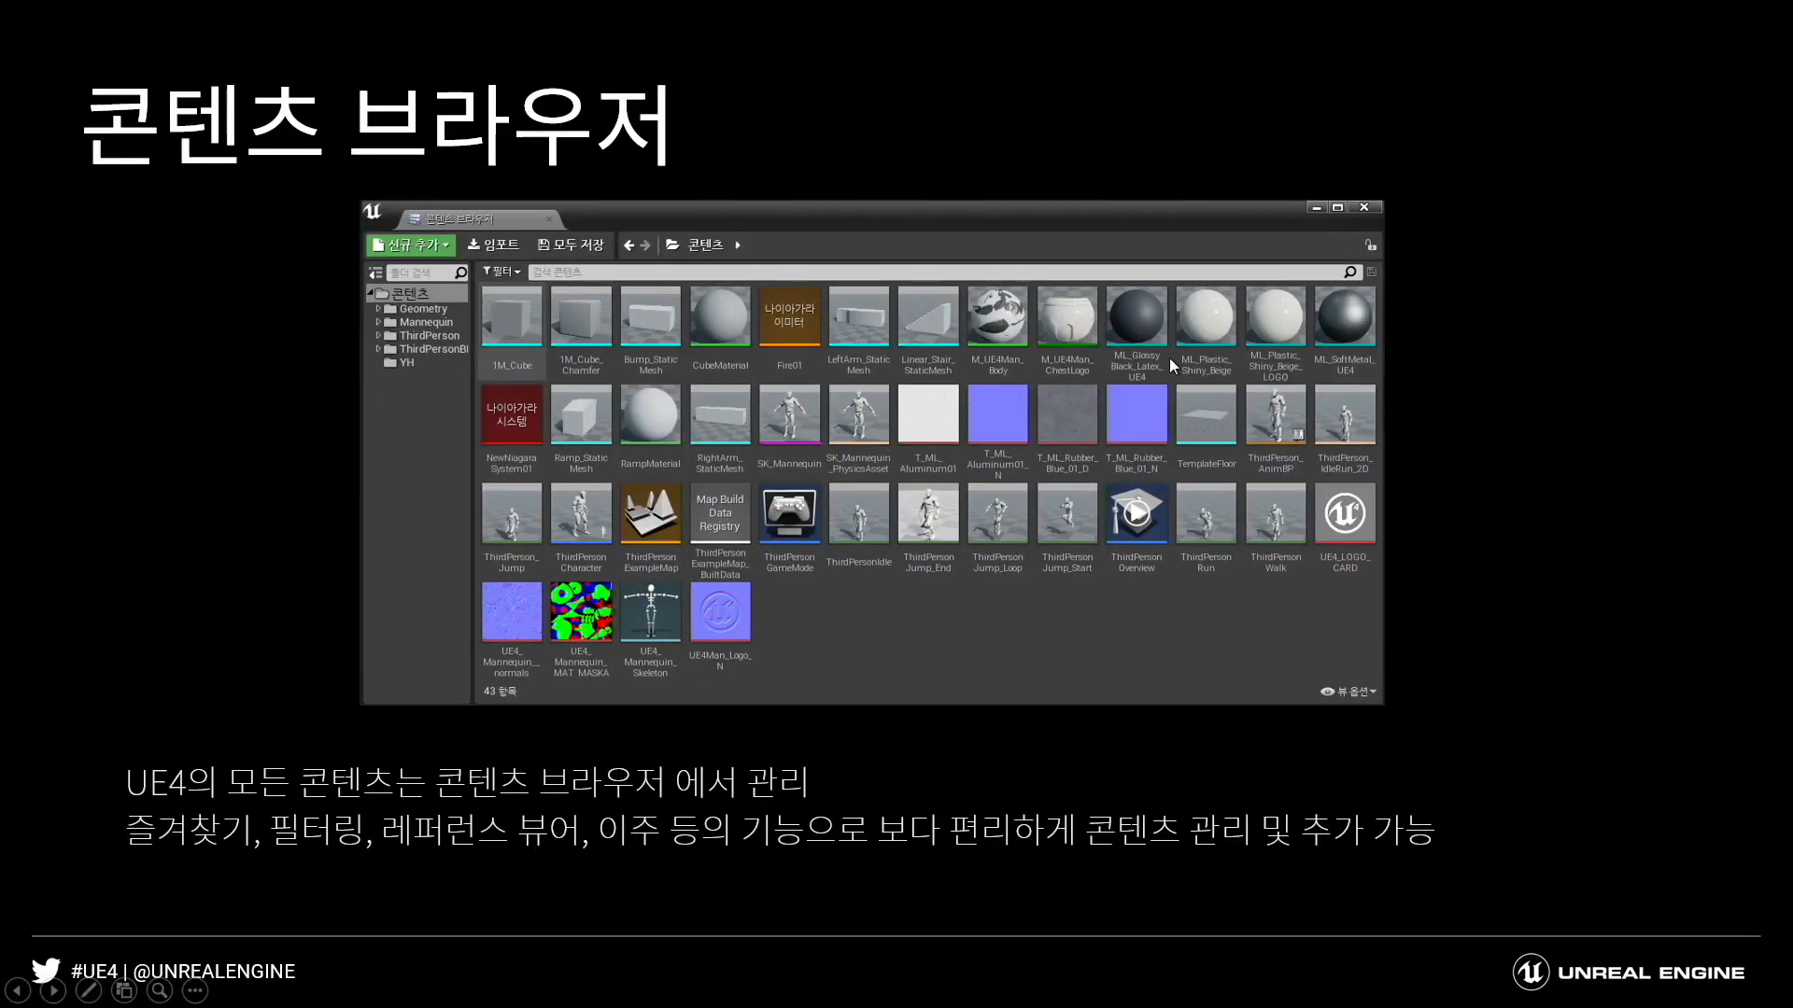
{"action": "left_click", "coordinate": [1169, 357]}
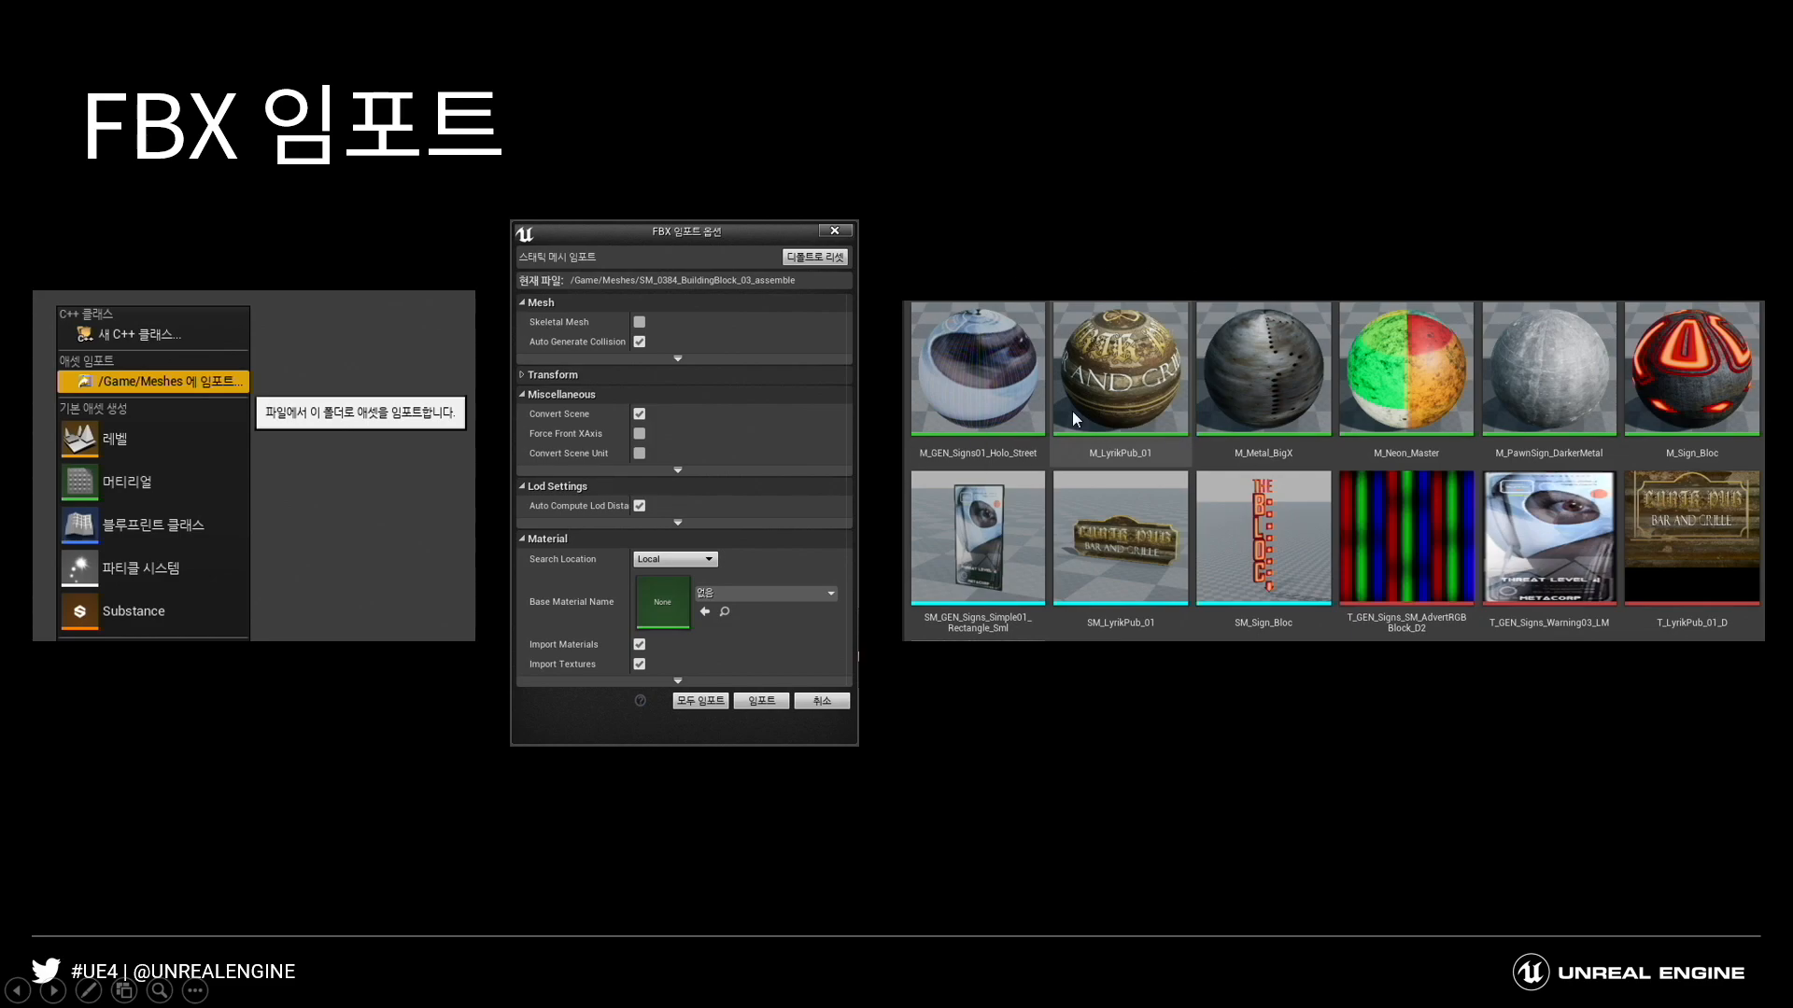
{"action": "left_click", "coordinate": [824, 386]}
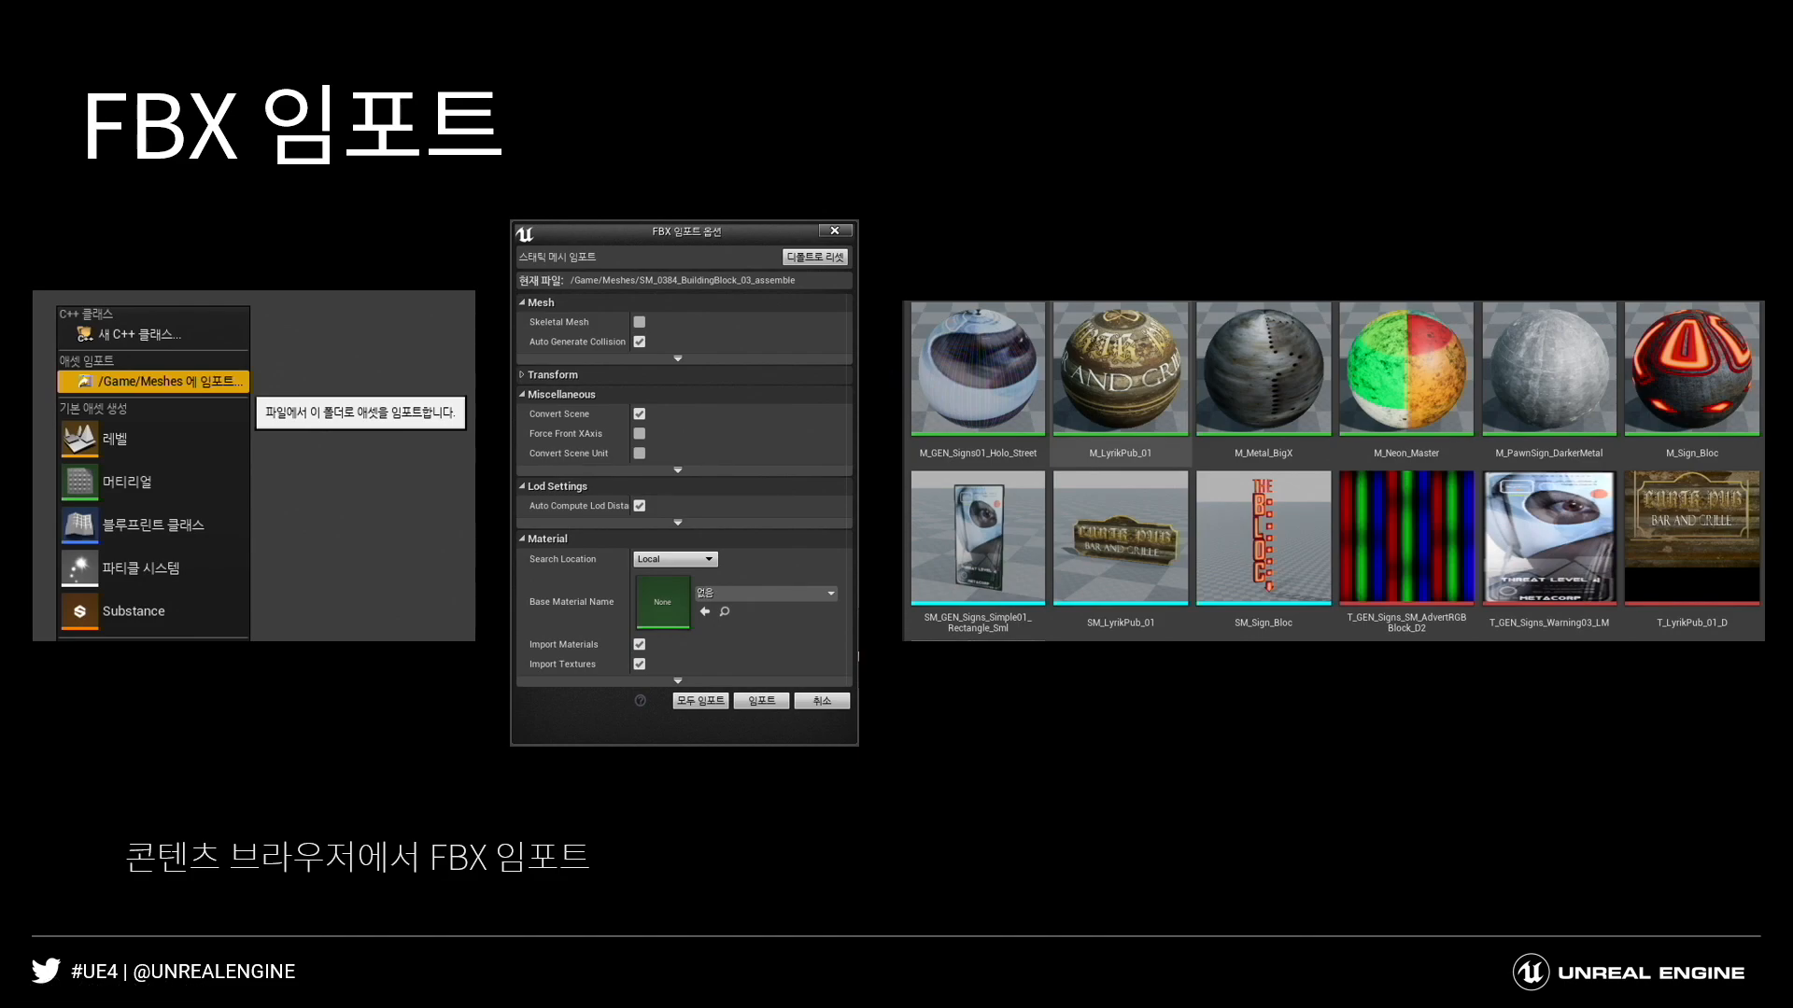
Switch back to the Unreal Editor, open the meshs folder in test01 and turn off the Static Mesh filter.
{"action": "key", "text": "super+Tab"}
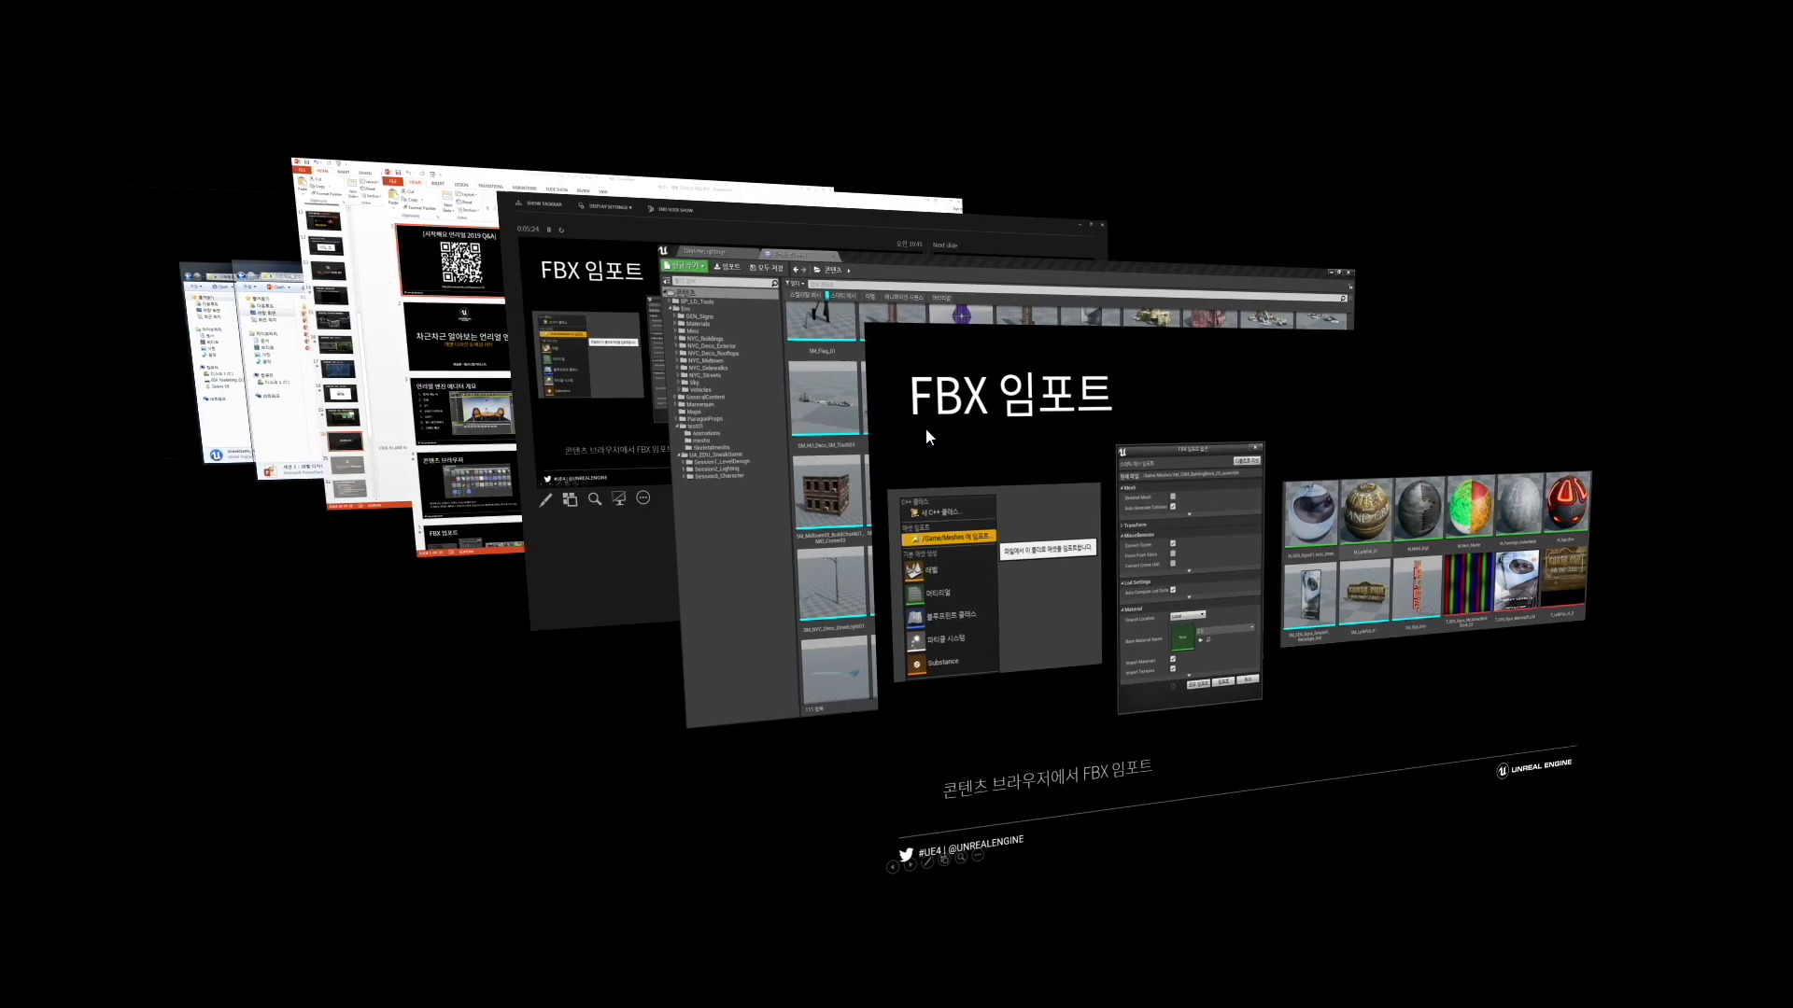
{"action": "left_click", "coordinate": [821, 316]}
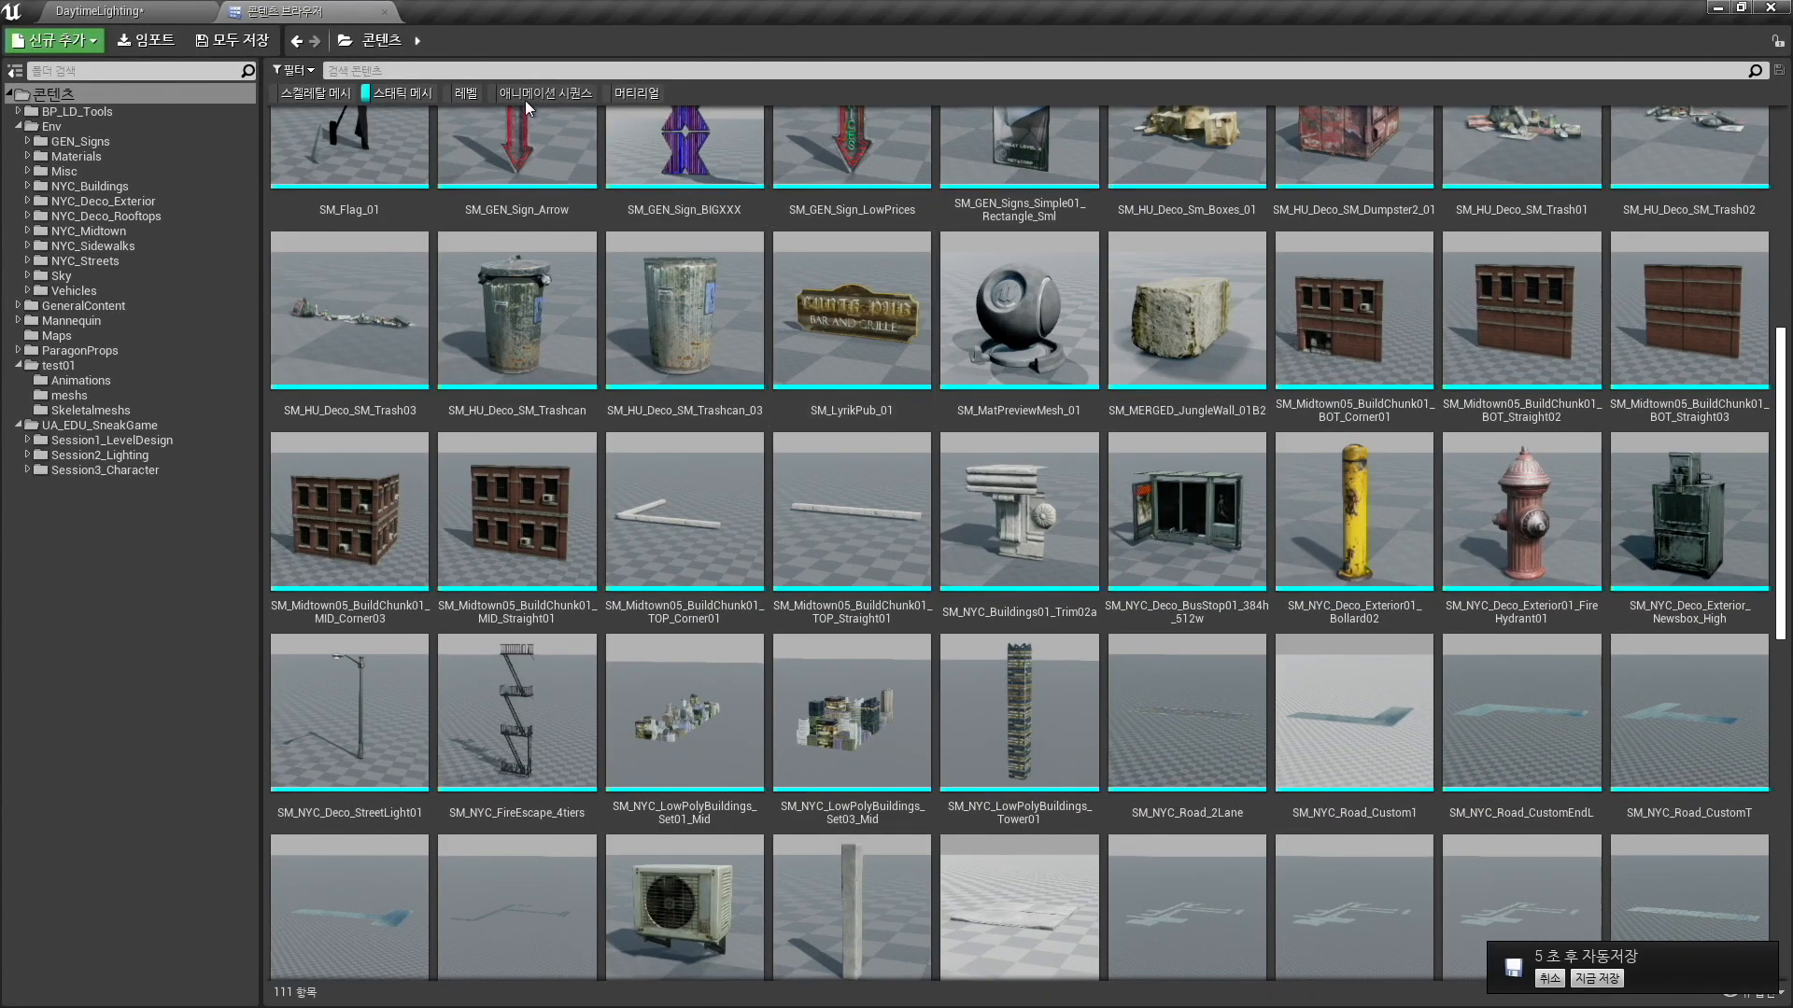
{"action": "left_click", "coordinate": [89, 362]}
{"action": "left_click", "coordinate": [132, 396]}
{"action": "left_click", "coordinate": [395, 70]}
{"action": "left_click", "coordinate": [399, 92]}
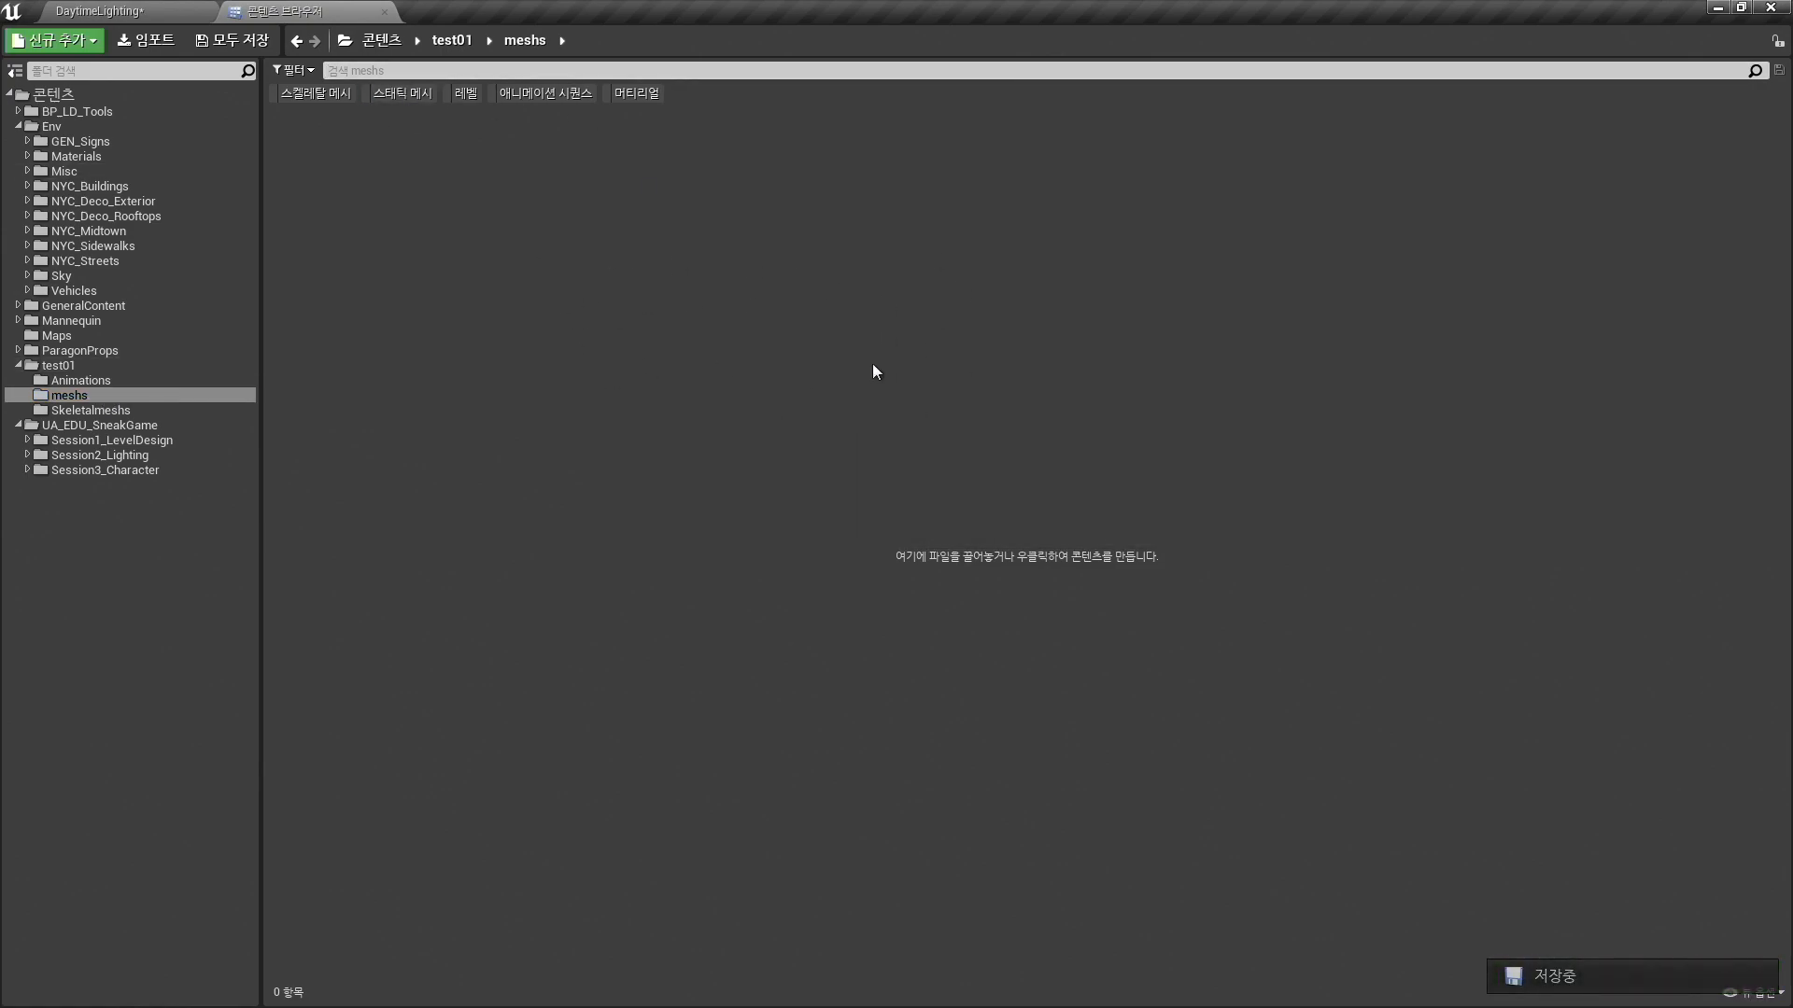
Choose S_MET_Vehicles_Taxi01.FBX from the Staticmesh folder under Meshs for import into /Game/test01/meshs.
{"action": "right_click", "coordinate": [574, 232]}
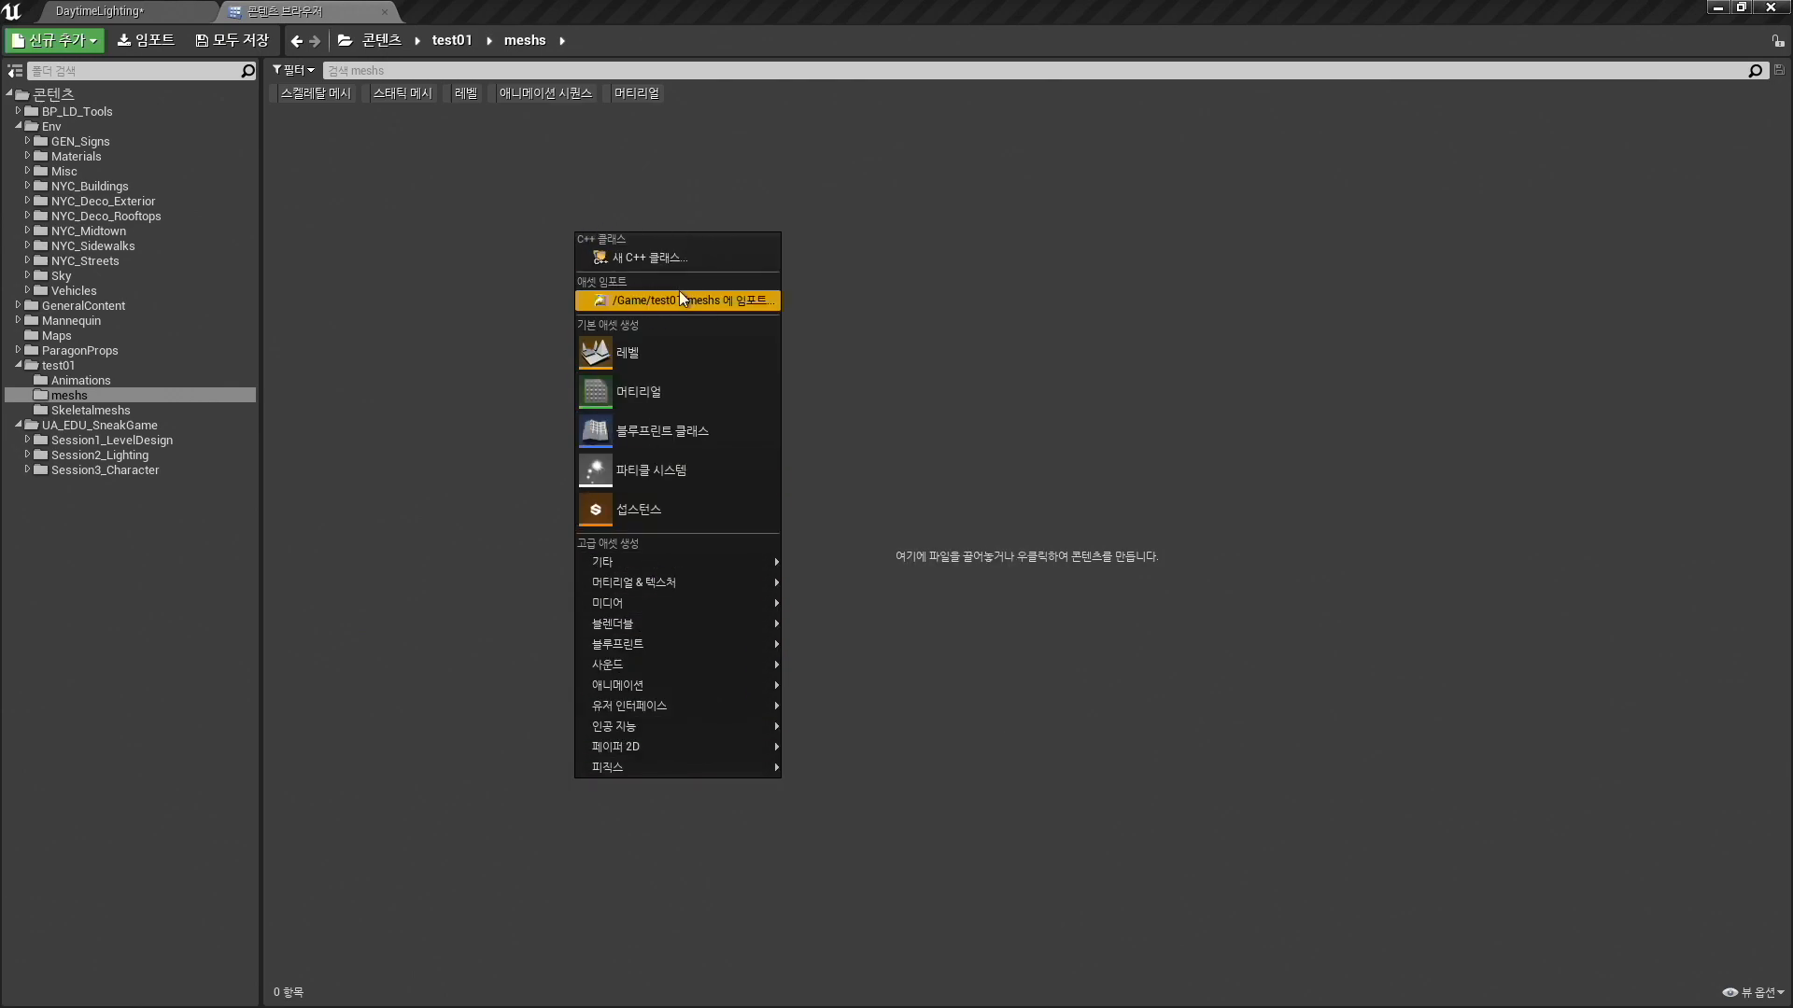
{"action": "left_click", "coordinate": [708, 301]}
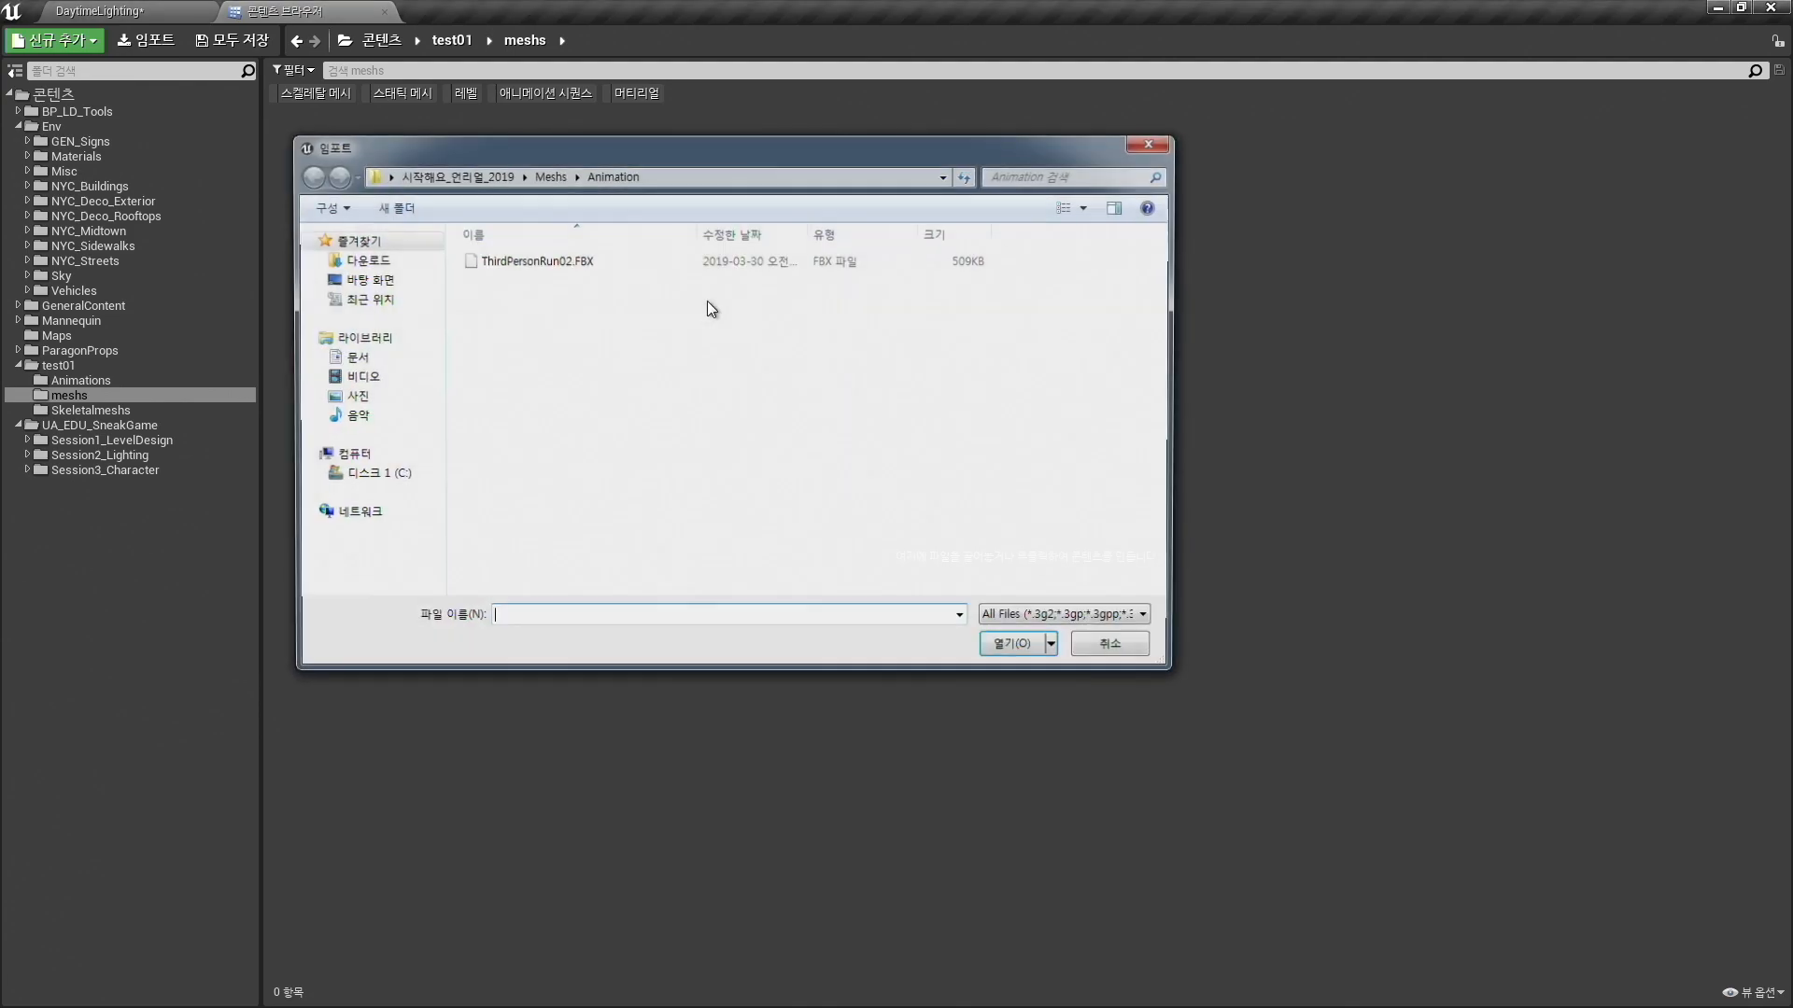
{"action": "left_click", "coordinate": [548, 173]}
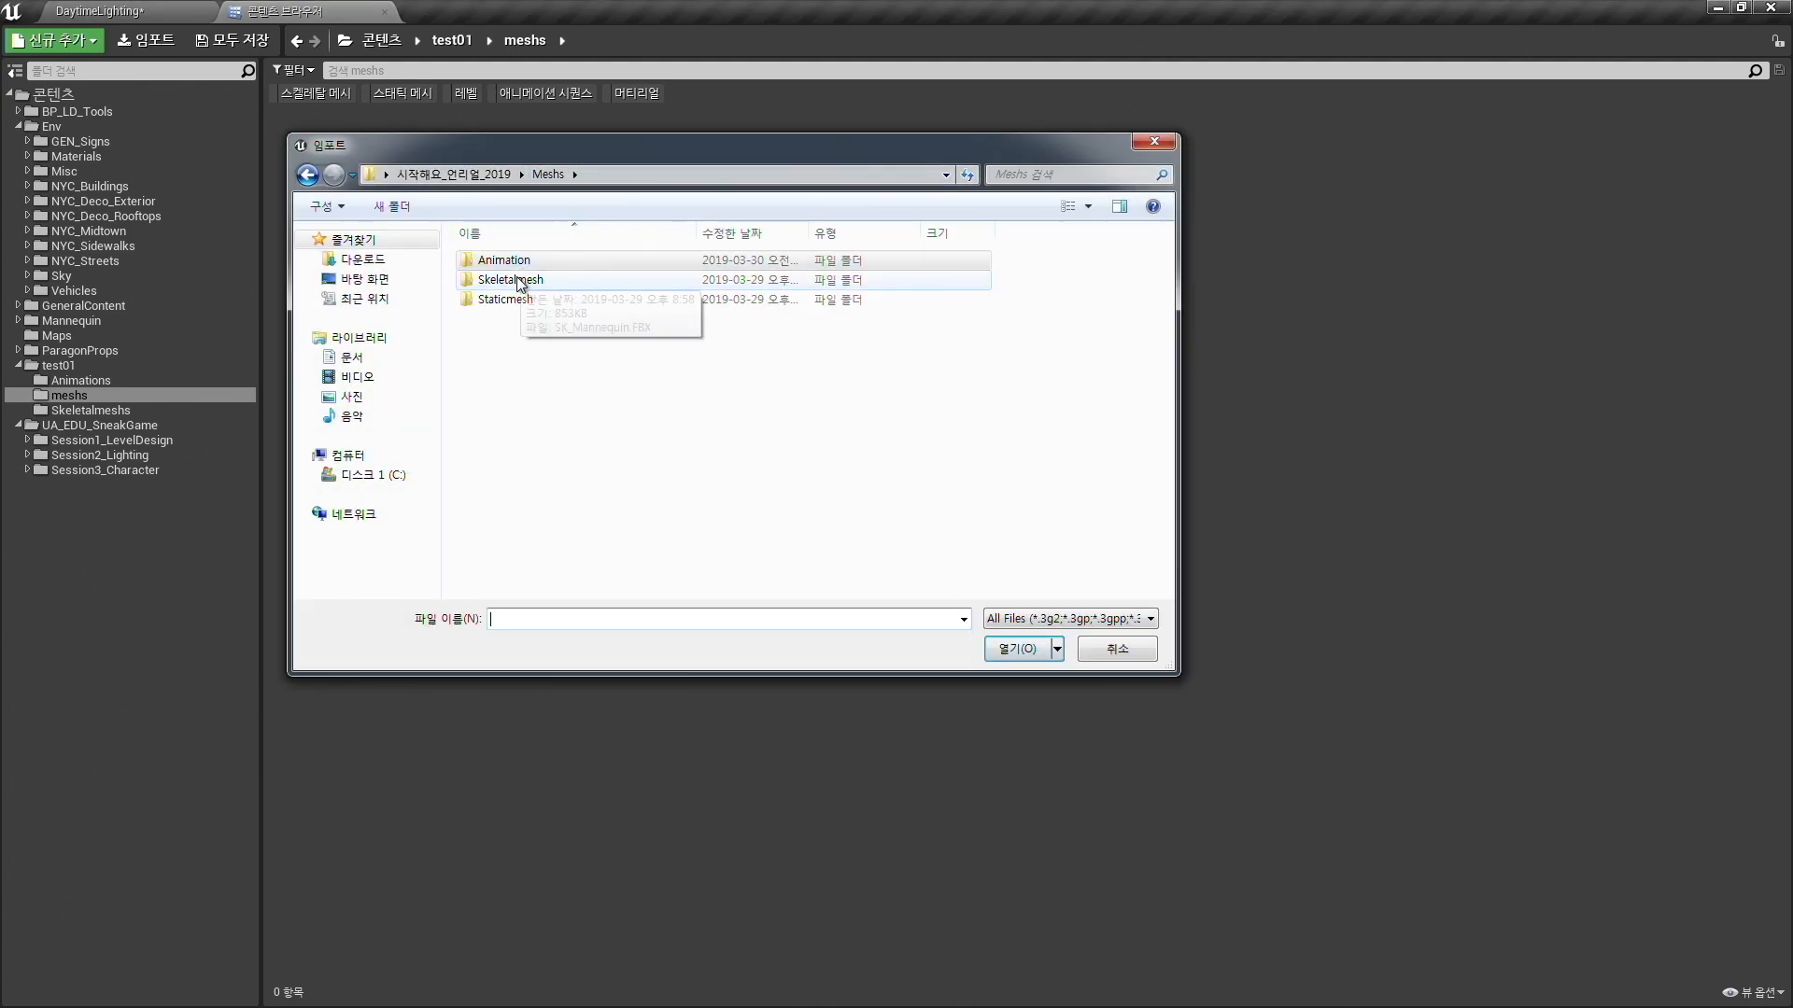
{"action": "double_click", "coordinate": [499, 299]}
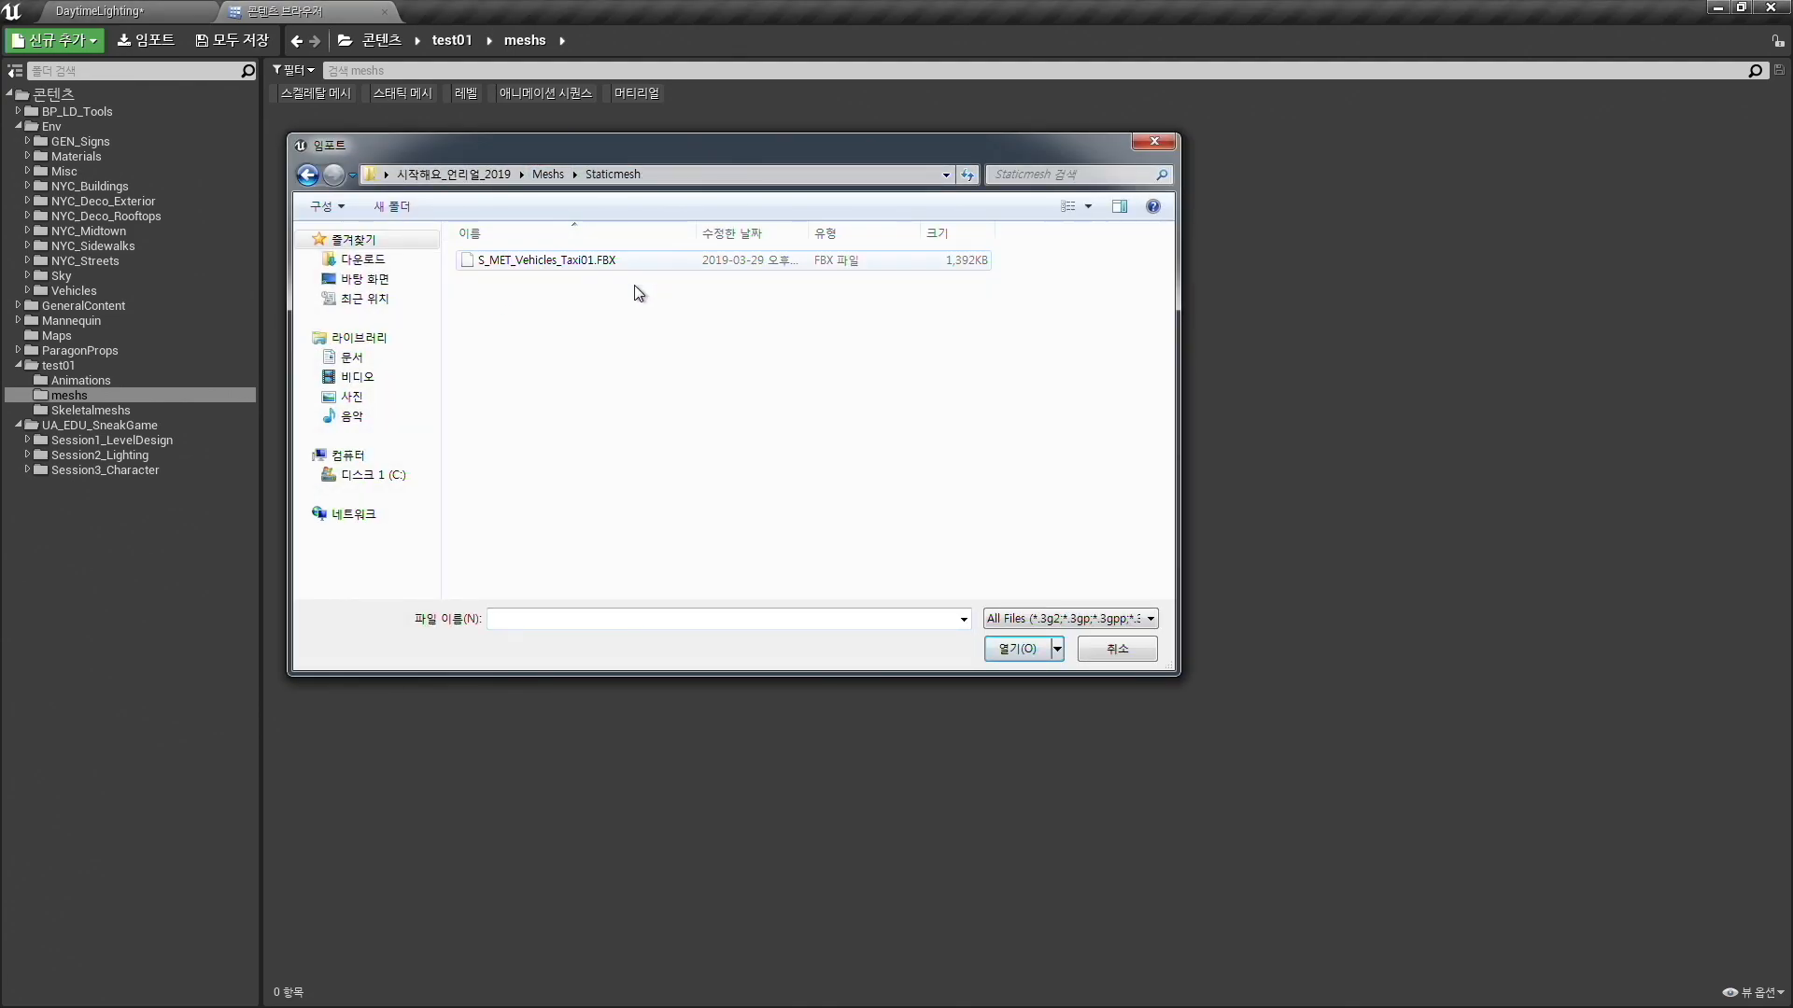
{"action": "left_click", "coordinate": [585, 265]}
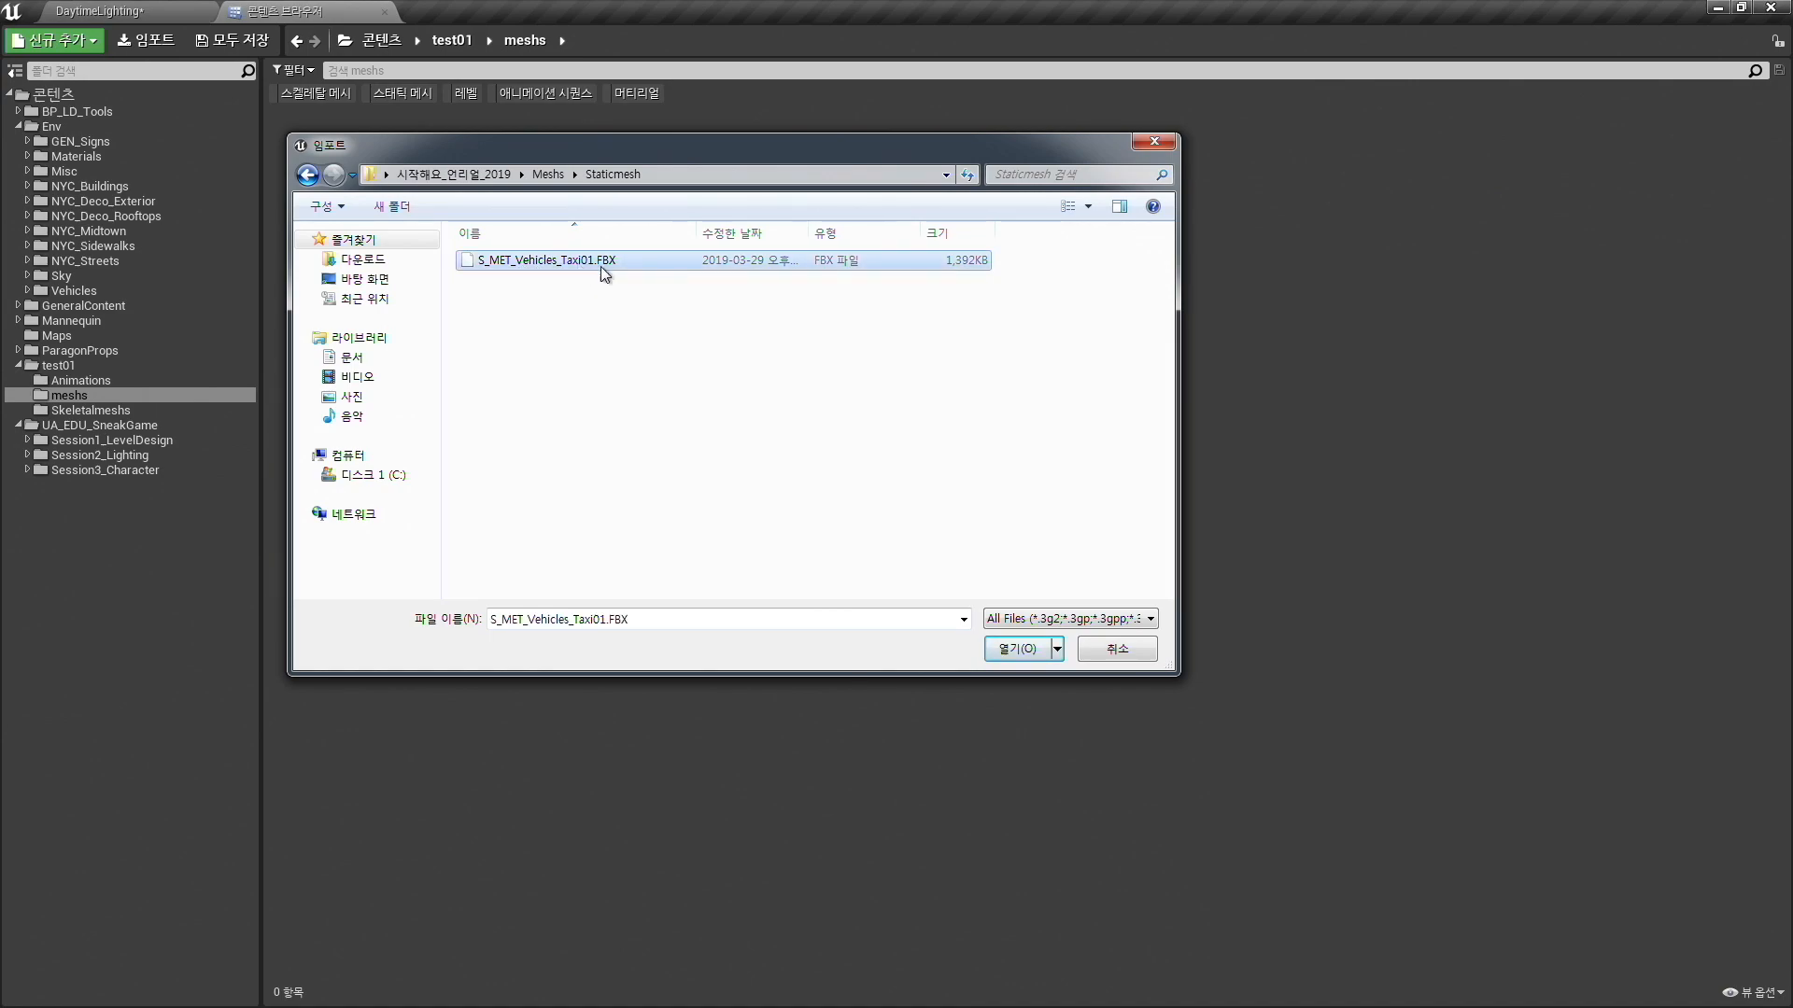
{"action": "left_click", "coordinate": [1038, 651]}
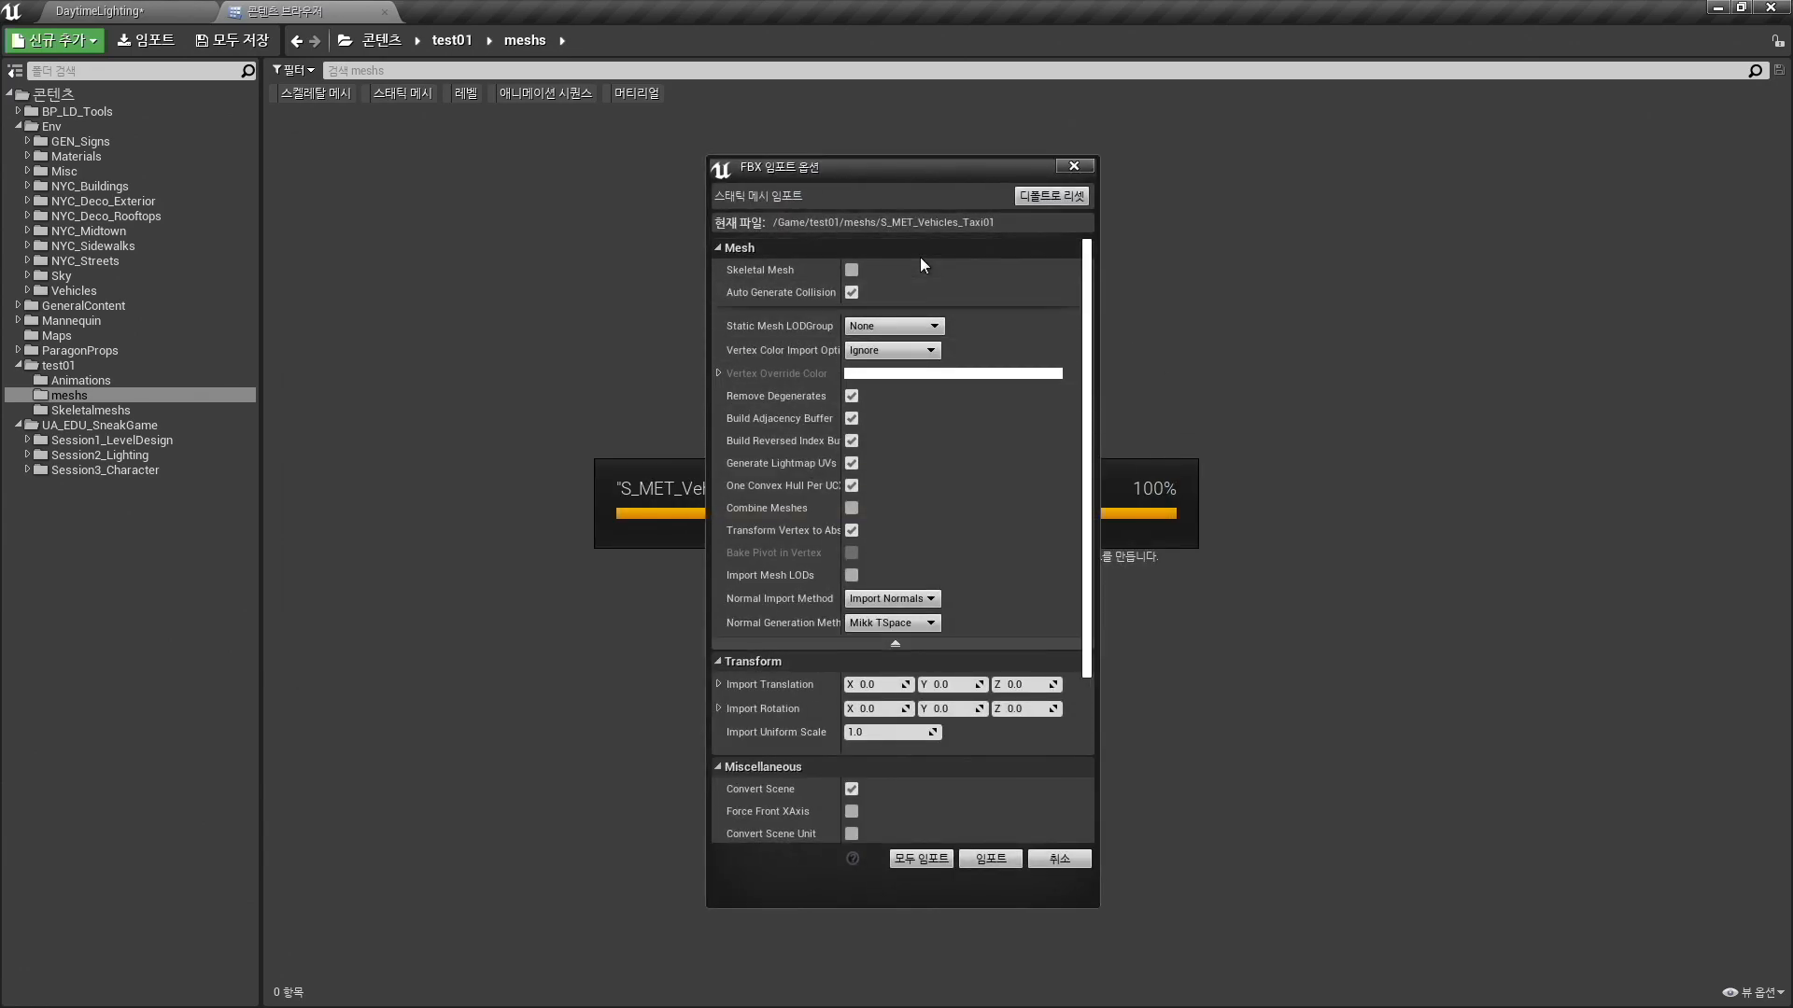
Review the Mesh, Transform, Miscellaneous, Lod Settings and Material options for the FBX, and import the taxi static mesh with the defaults.
{"action": "scroll", "coordinate": [825, 396], "scroll_direction": "down", "scroll_amount": 3}
{"action": "scroll", "coordinate": [961, 418], "scroll_direction": "up", "scroll_amount": 3}
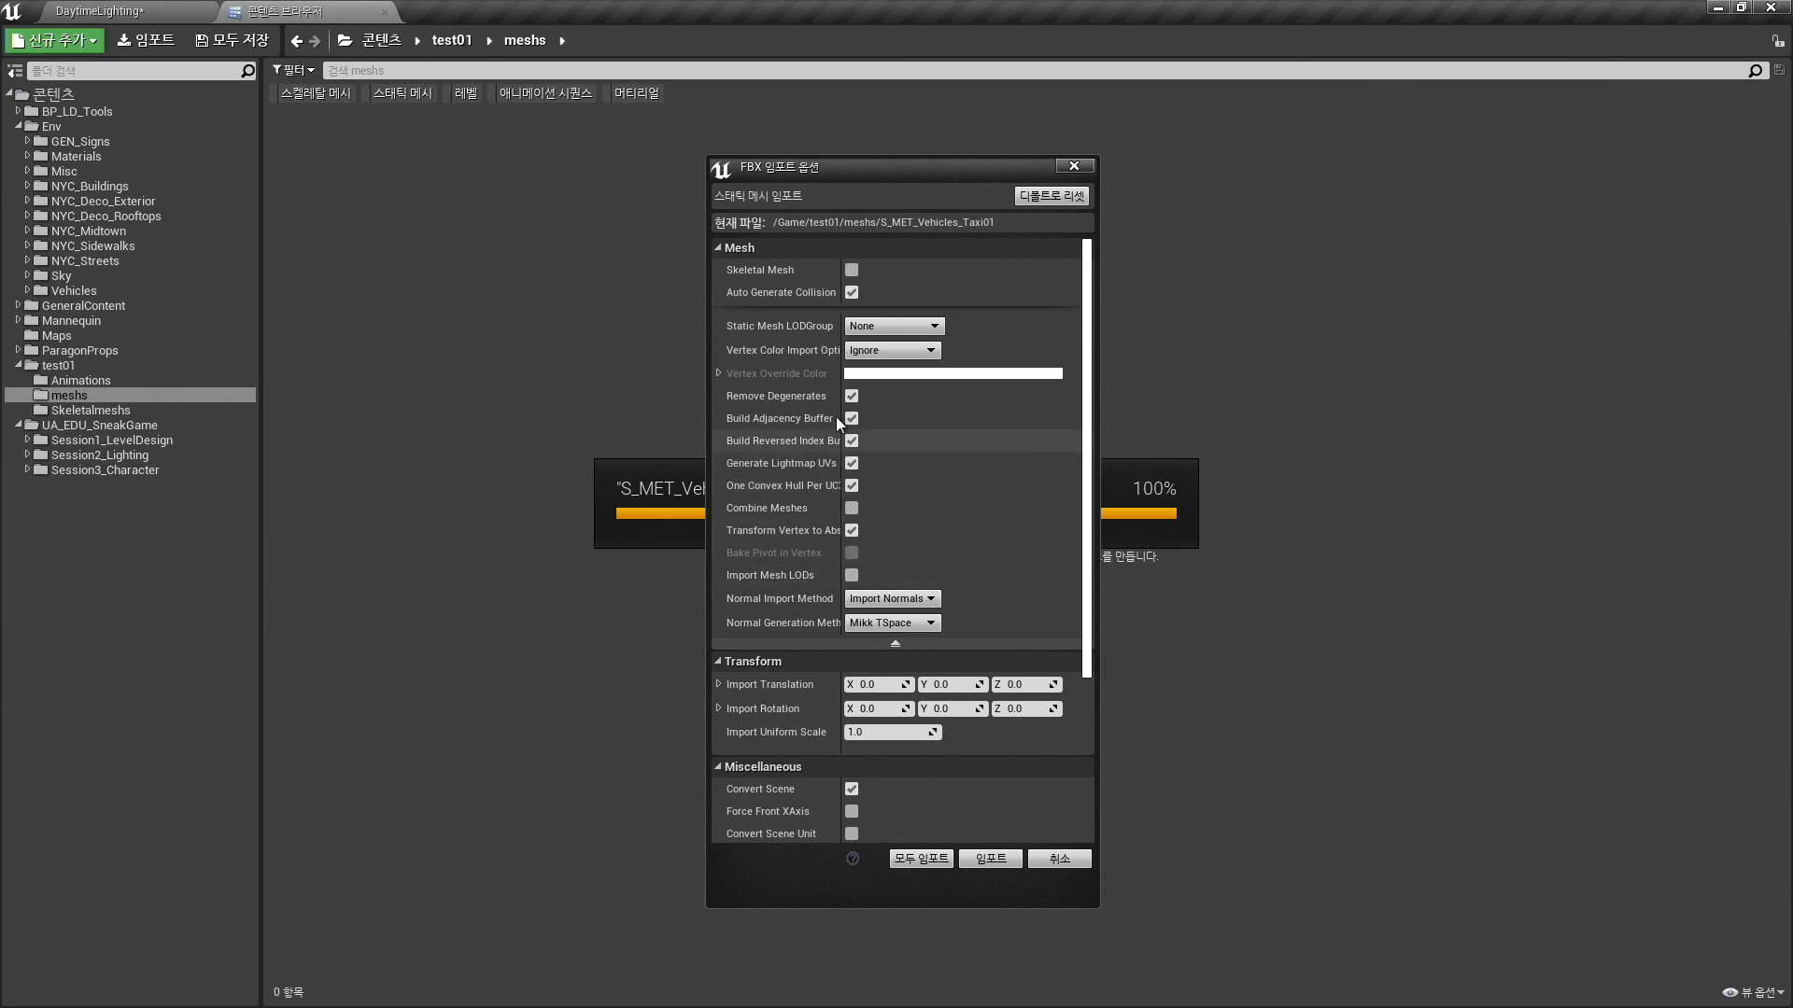
{"action": "scroll", "coordinate": [949, 583], "scroll_direction": "down", "scroll_amount": 2}
{"action": "scroll", "coordinate": [949, 581], "scroll_direction": "down", "scroll_amount": 4}
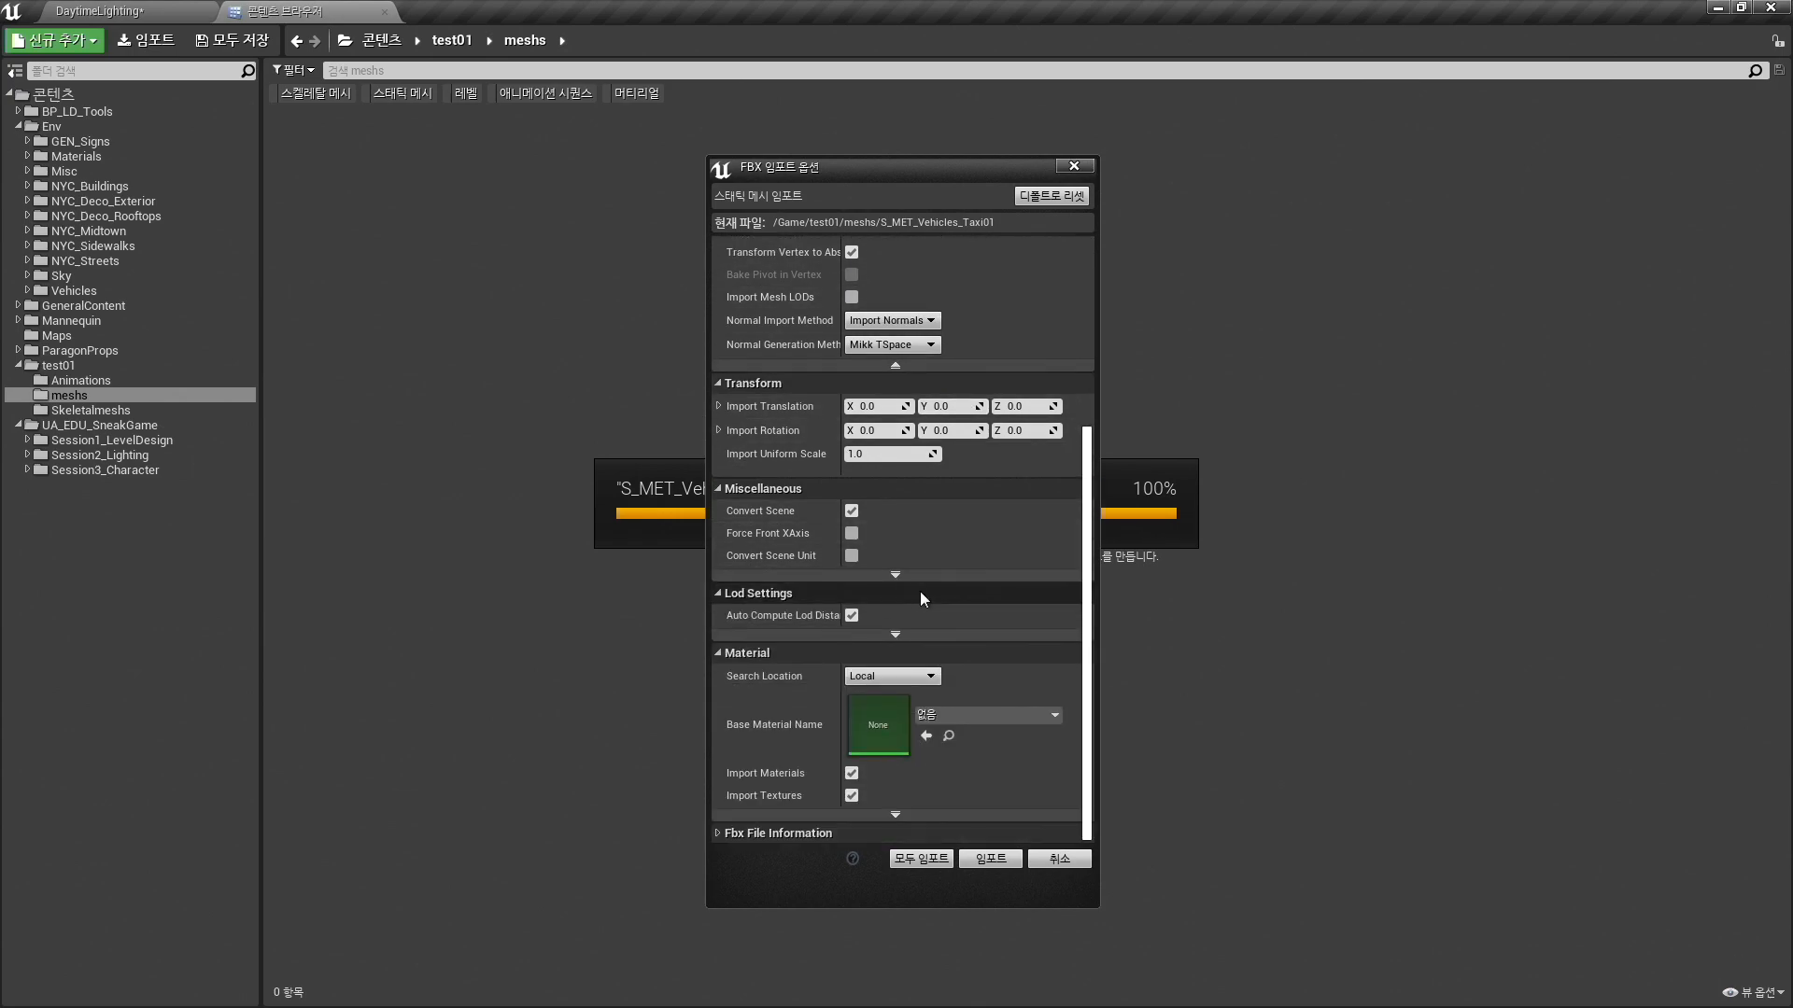
{"action": "left_click", "coordinate": [991, 859]}
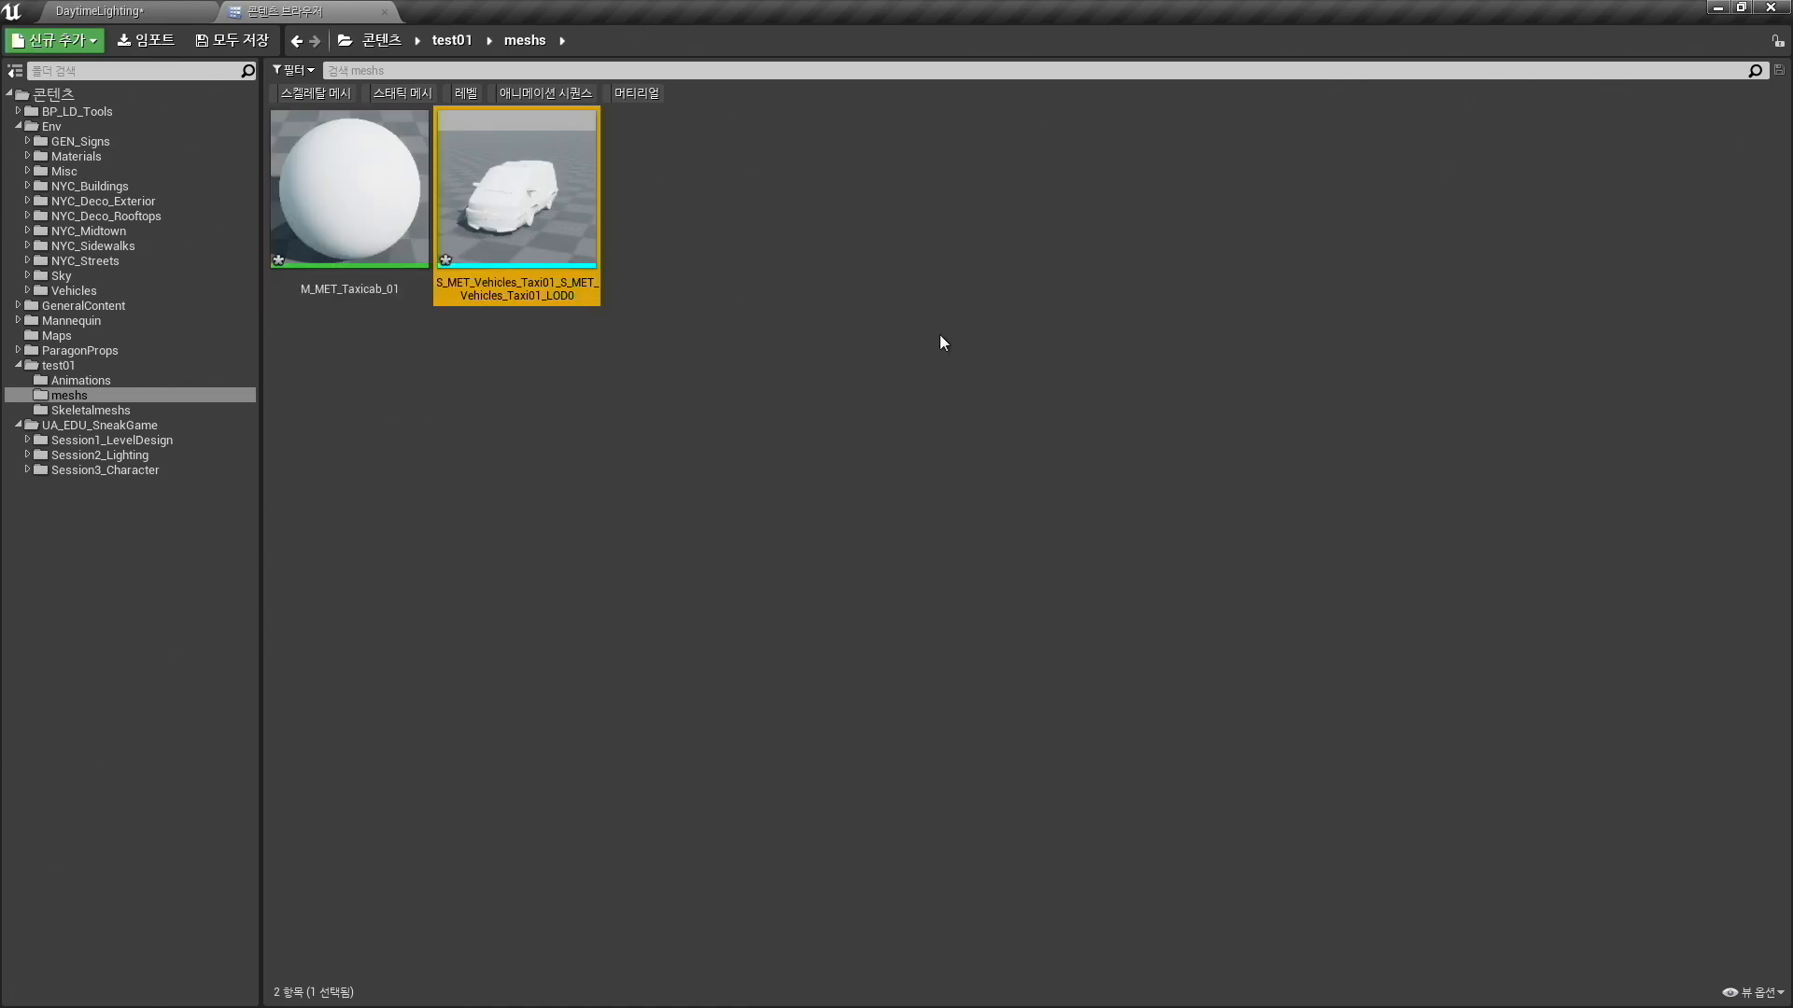
{"action": "key", "text": "super+Tab"}
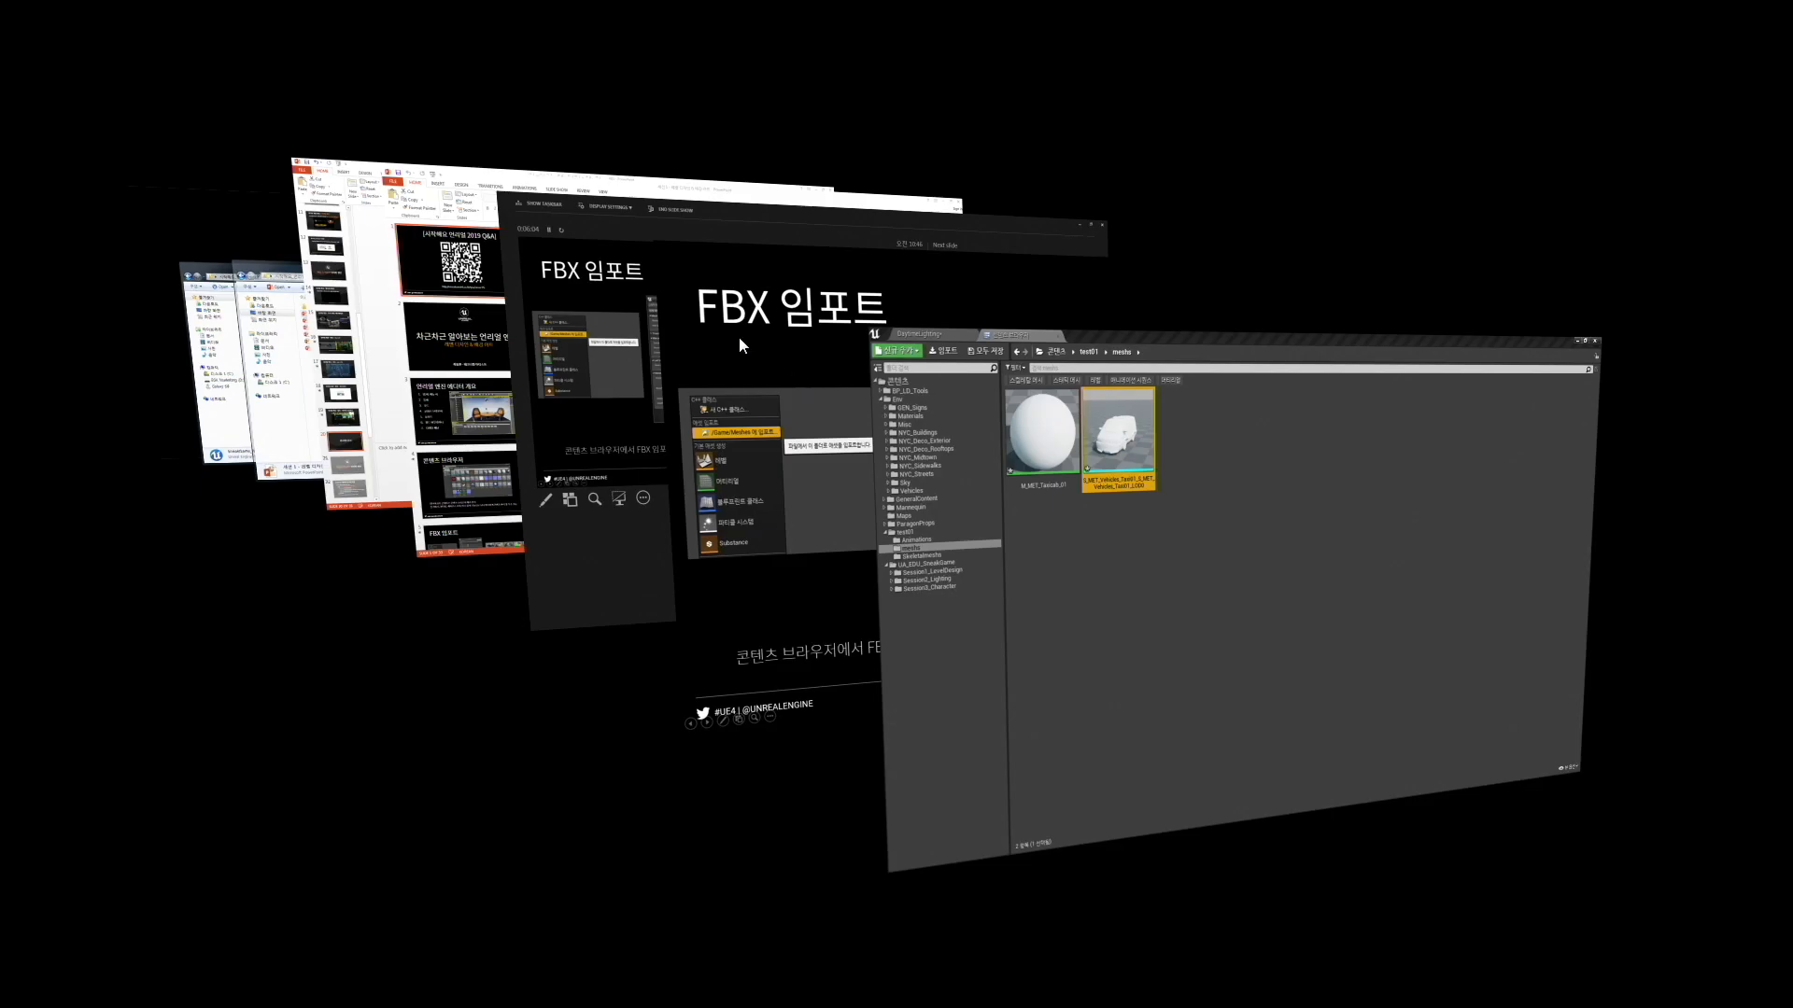
{"action": "key", "text": "super+Tab"}
{"action": "key", "text": "super+Tab"}
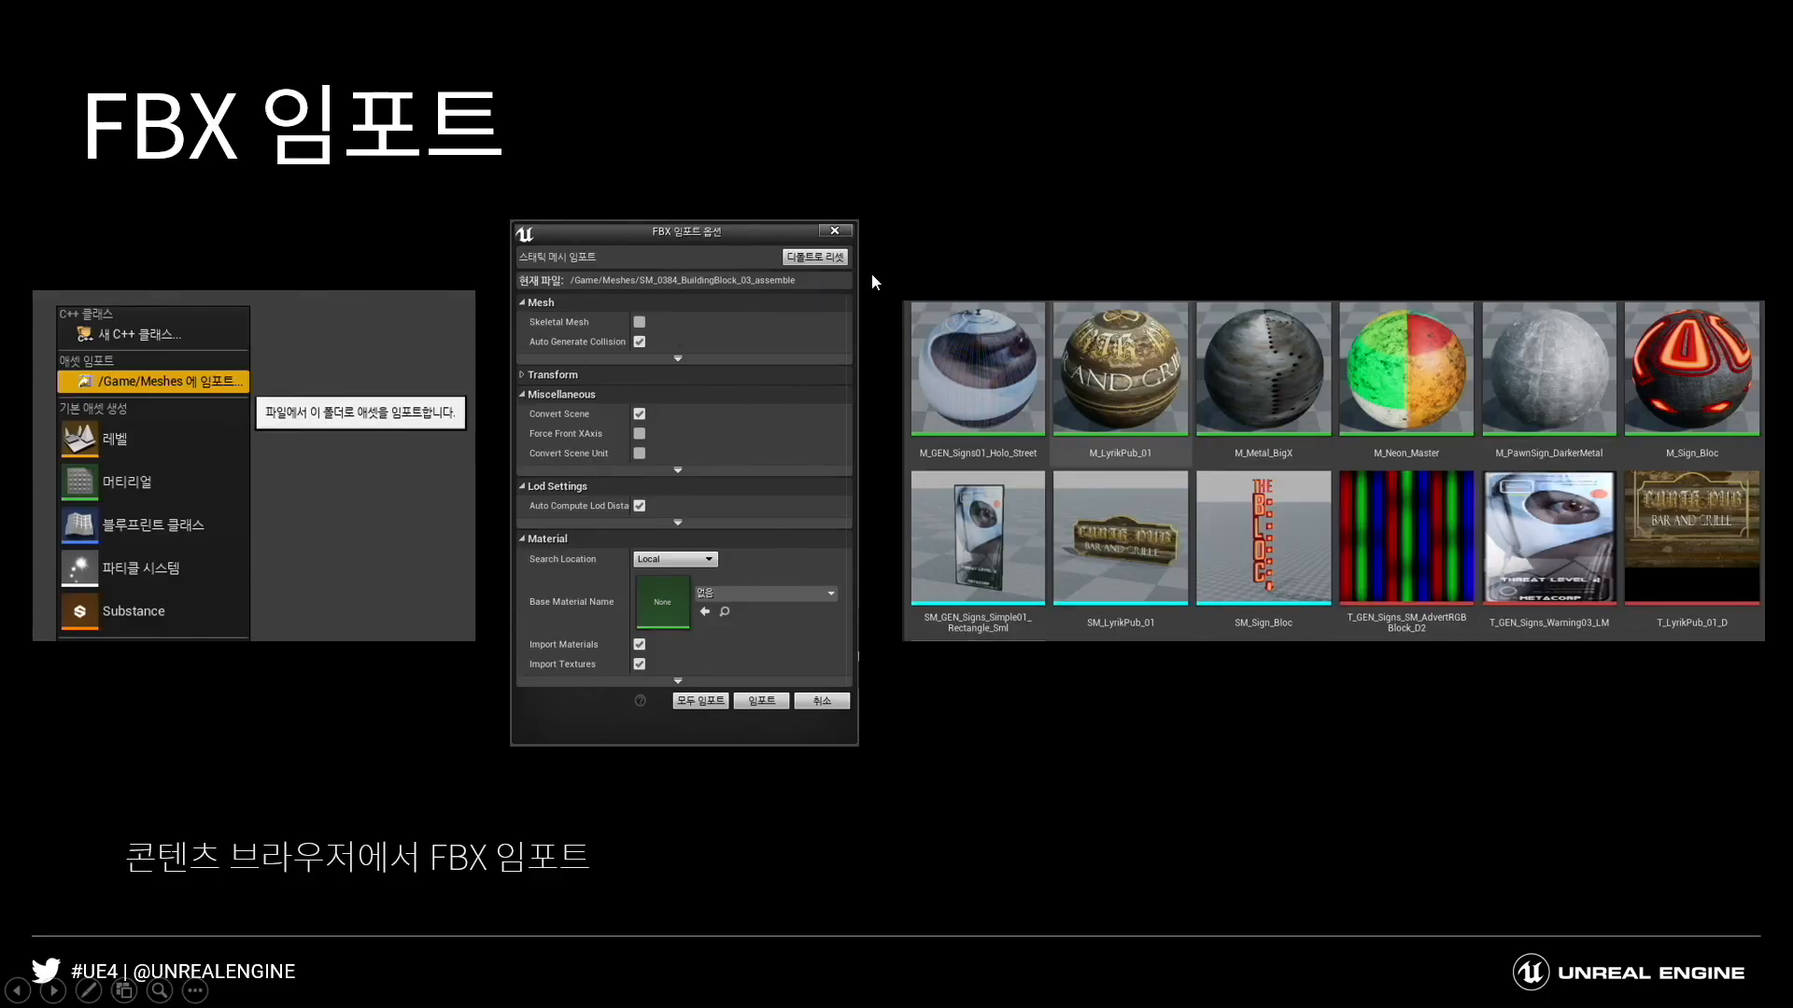
{"action": "left_click", "coordinate": [999, 351]}
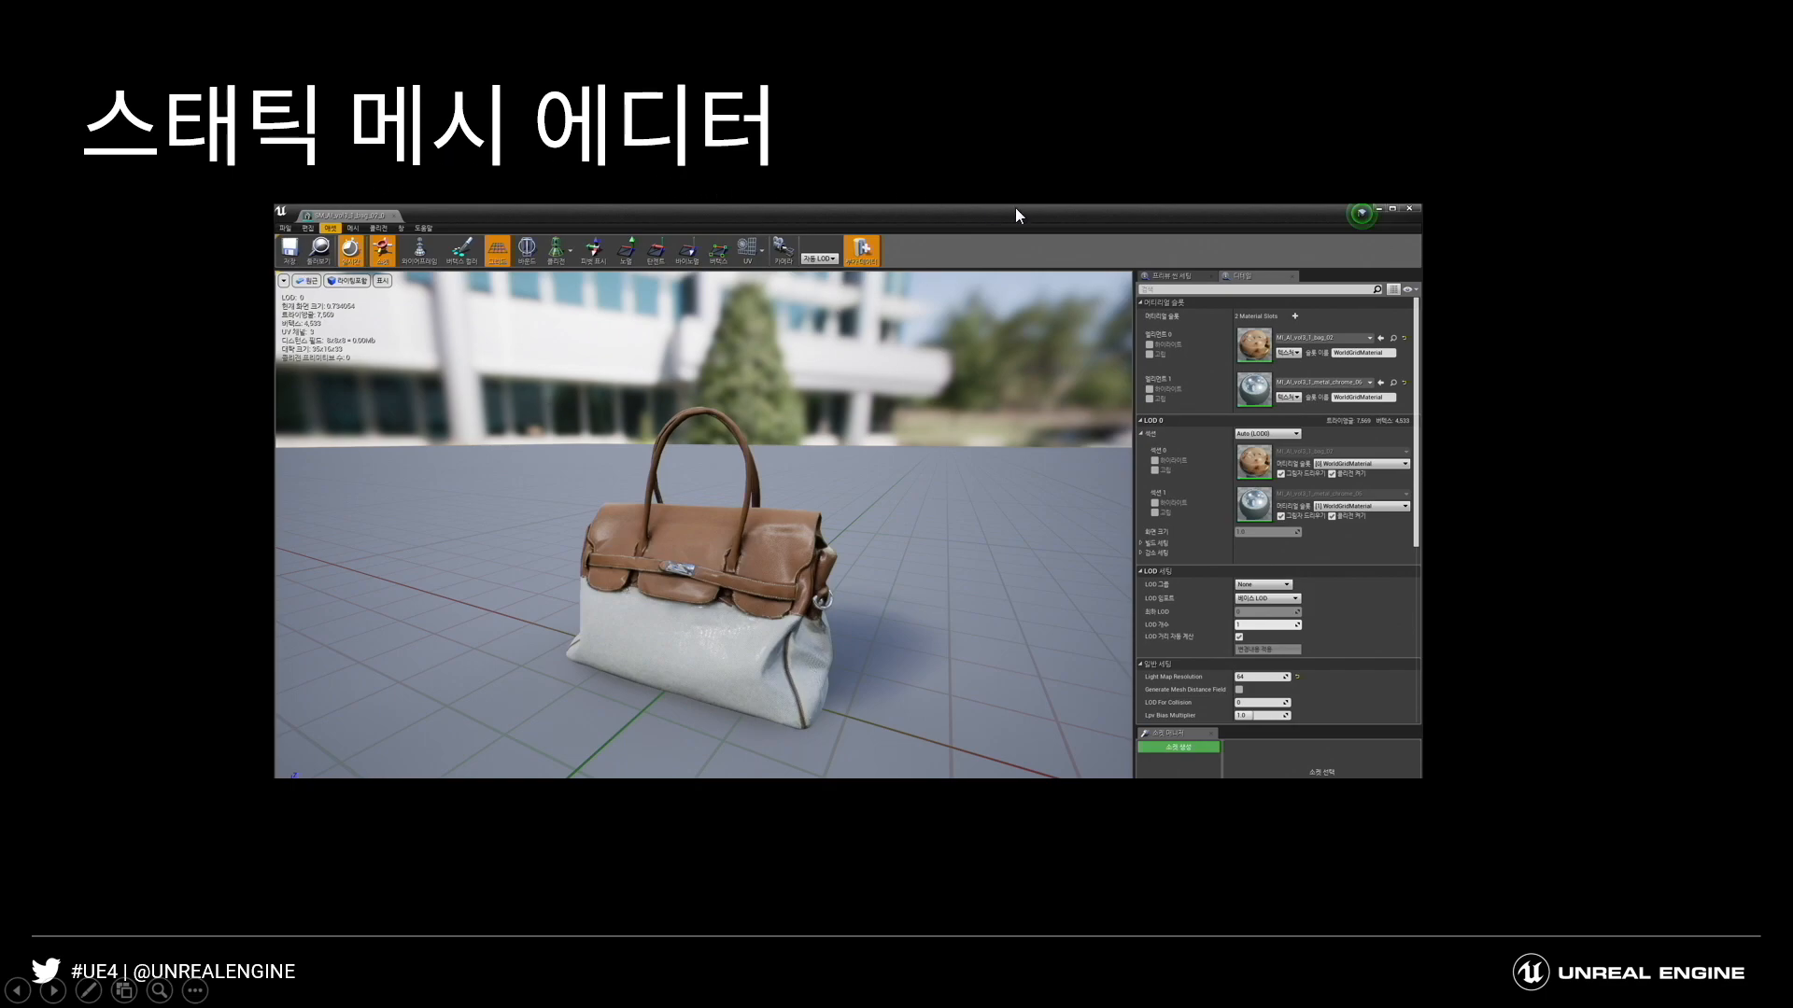
{"action": "left_click", "coordinate": [850, 631]}
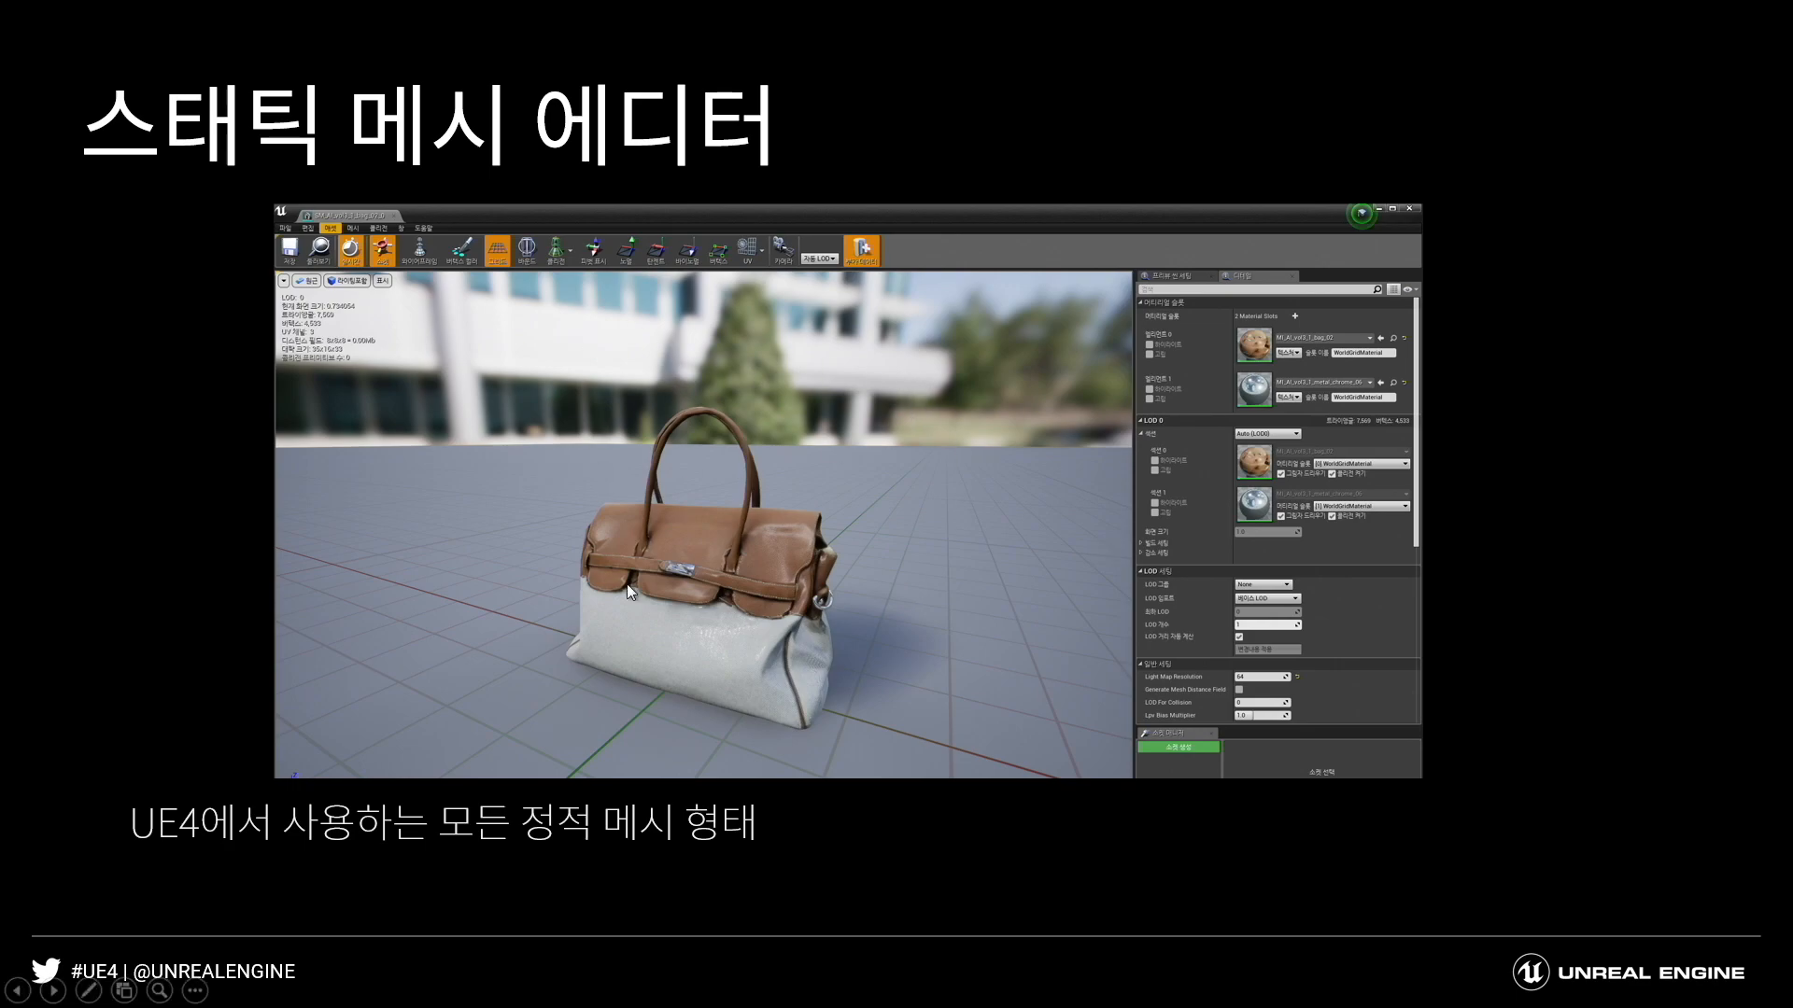
Switch back to the Unreal Editor, open the imported taxi mesh in the Static Mesh Editor and dock it with the Content Browser.
{"action": "key", "text": "super+Tab"}
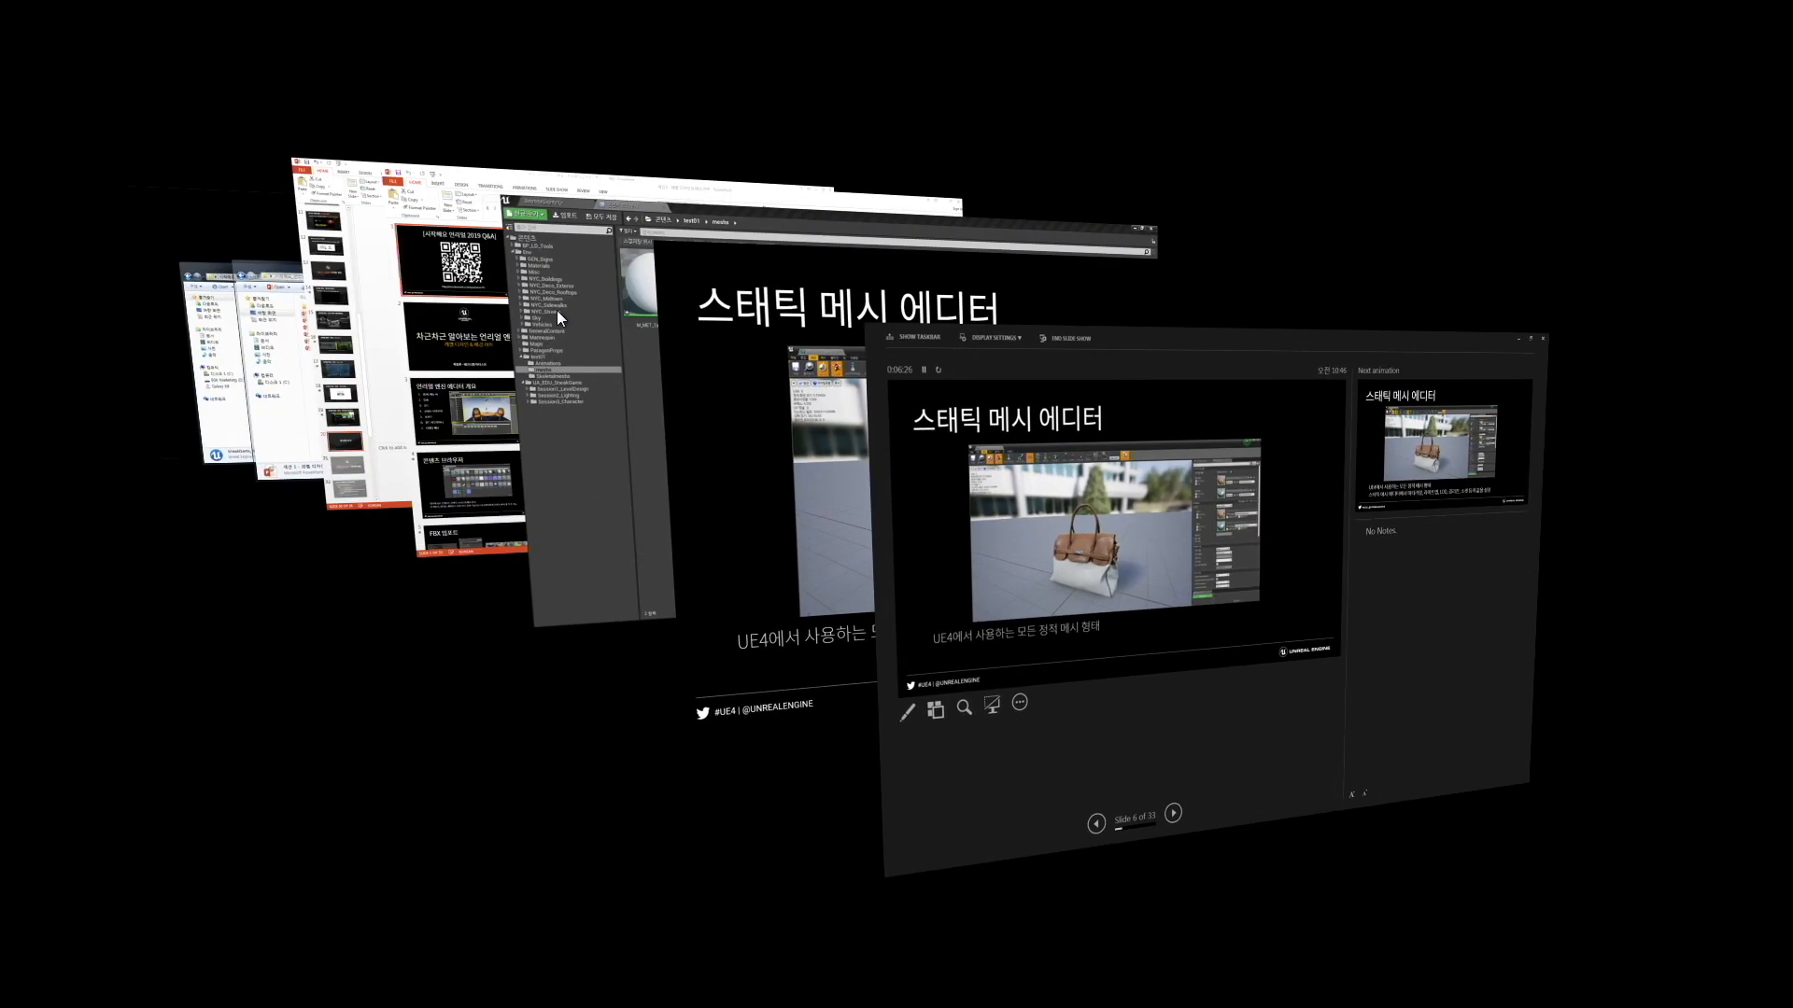
{"action": "left_click", "coordinate": [537, 297]}
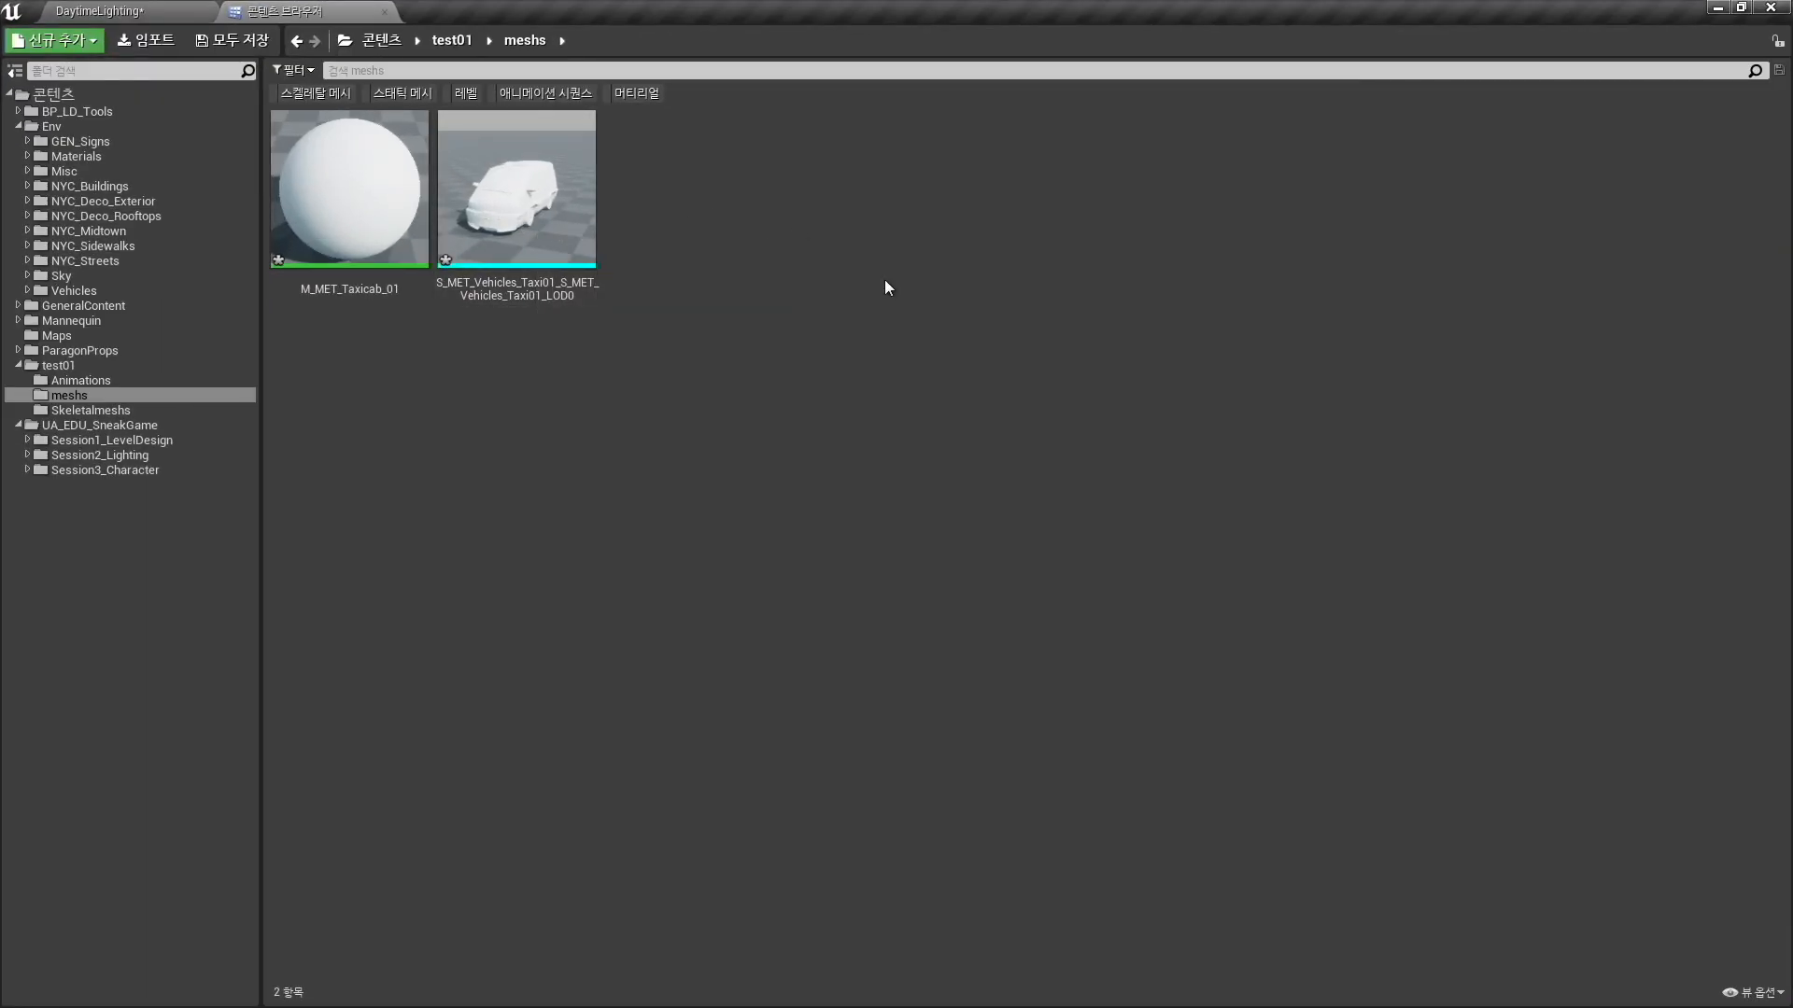
{"action": "mouse_move", "coordinate": [509, 150]}
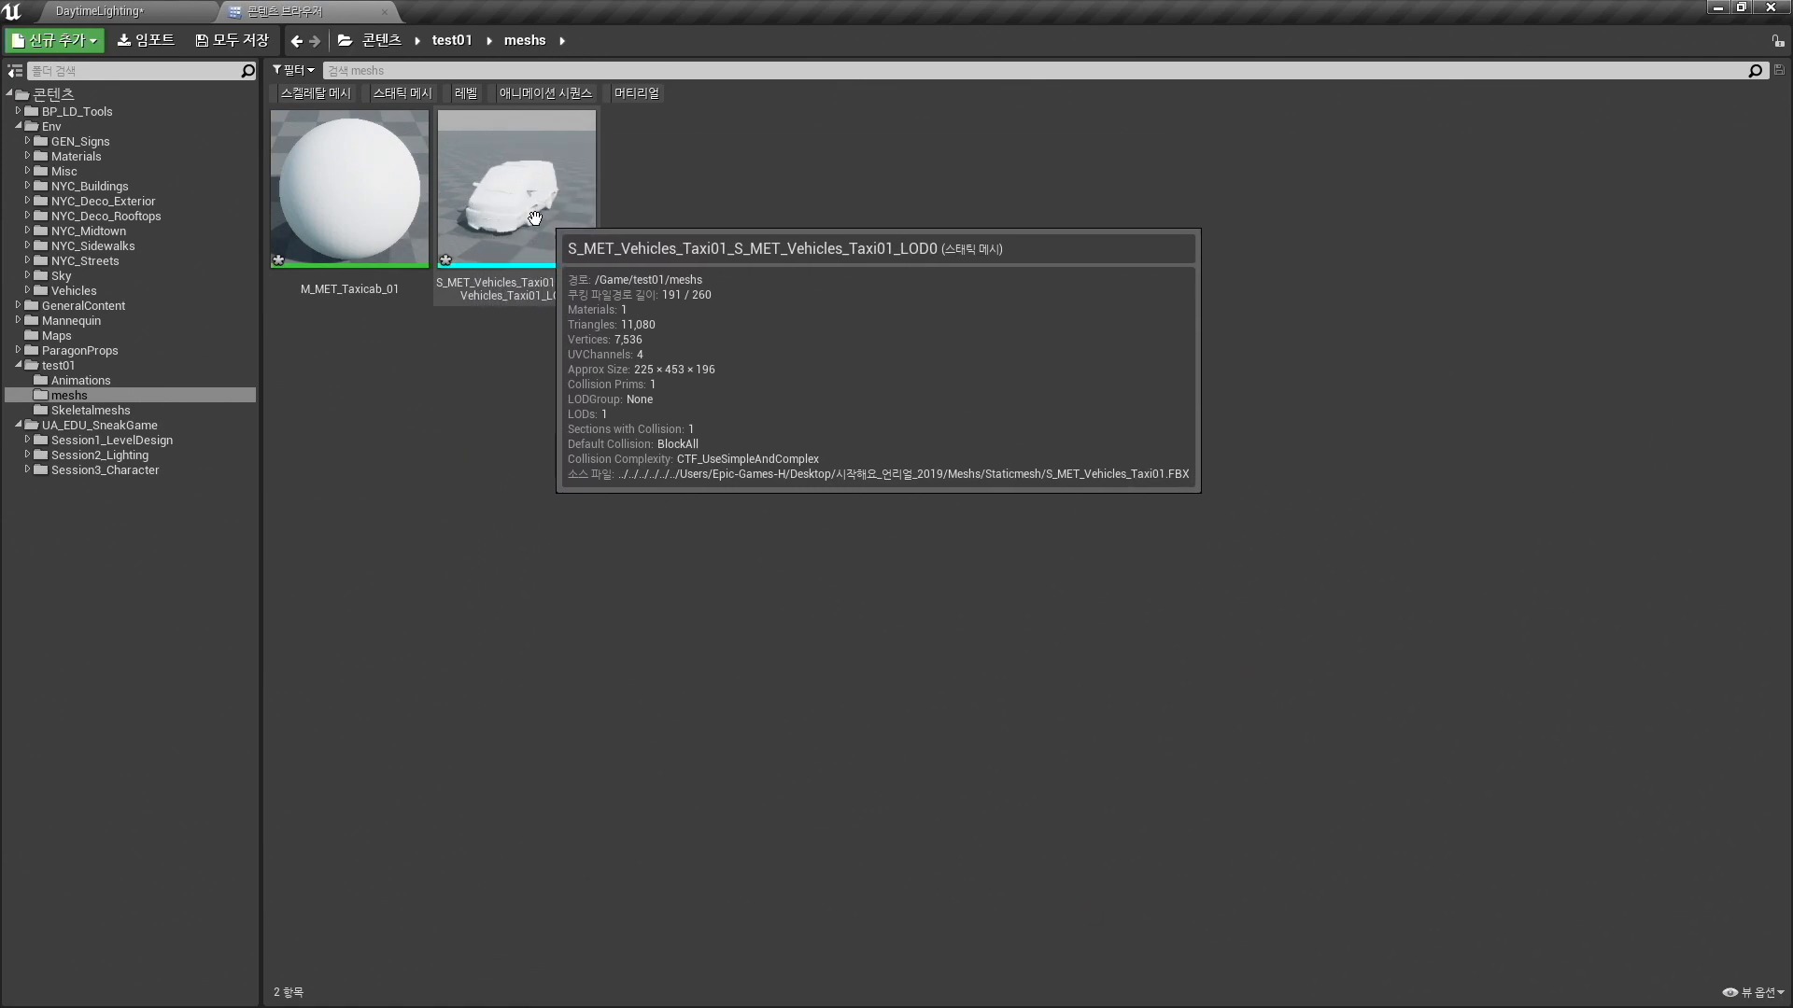
{"action": "double_click", "coordinate": [519, 149]}
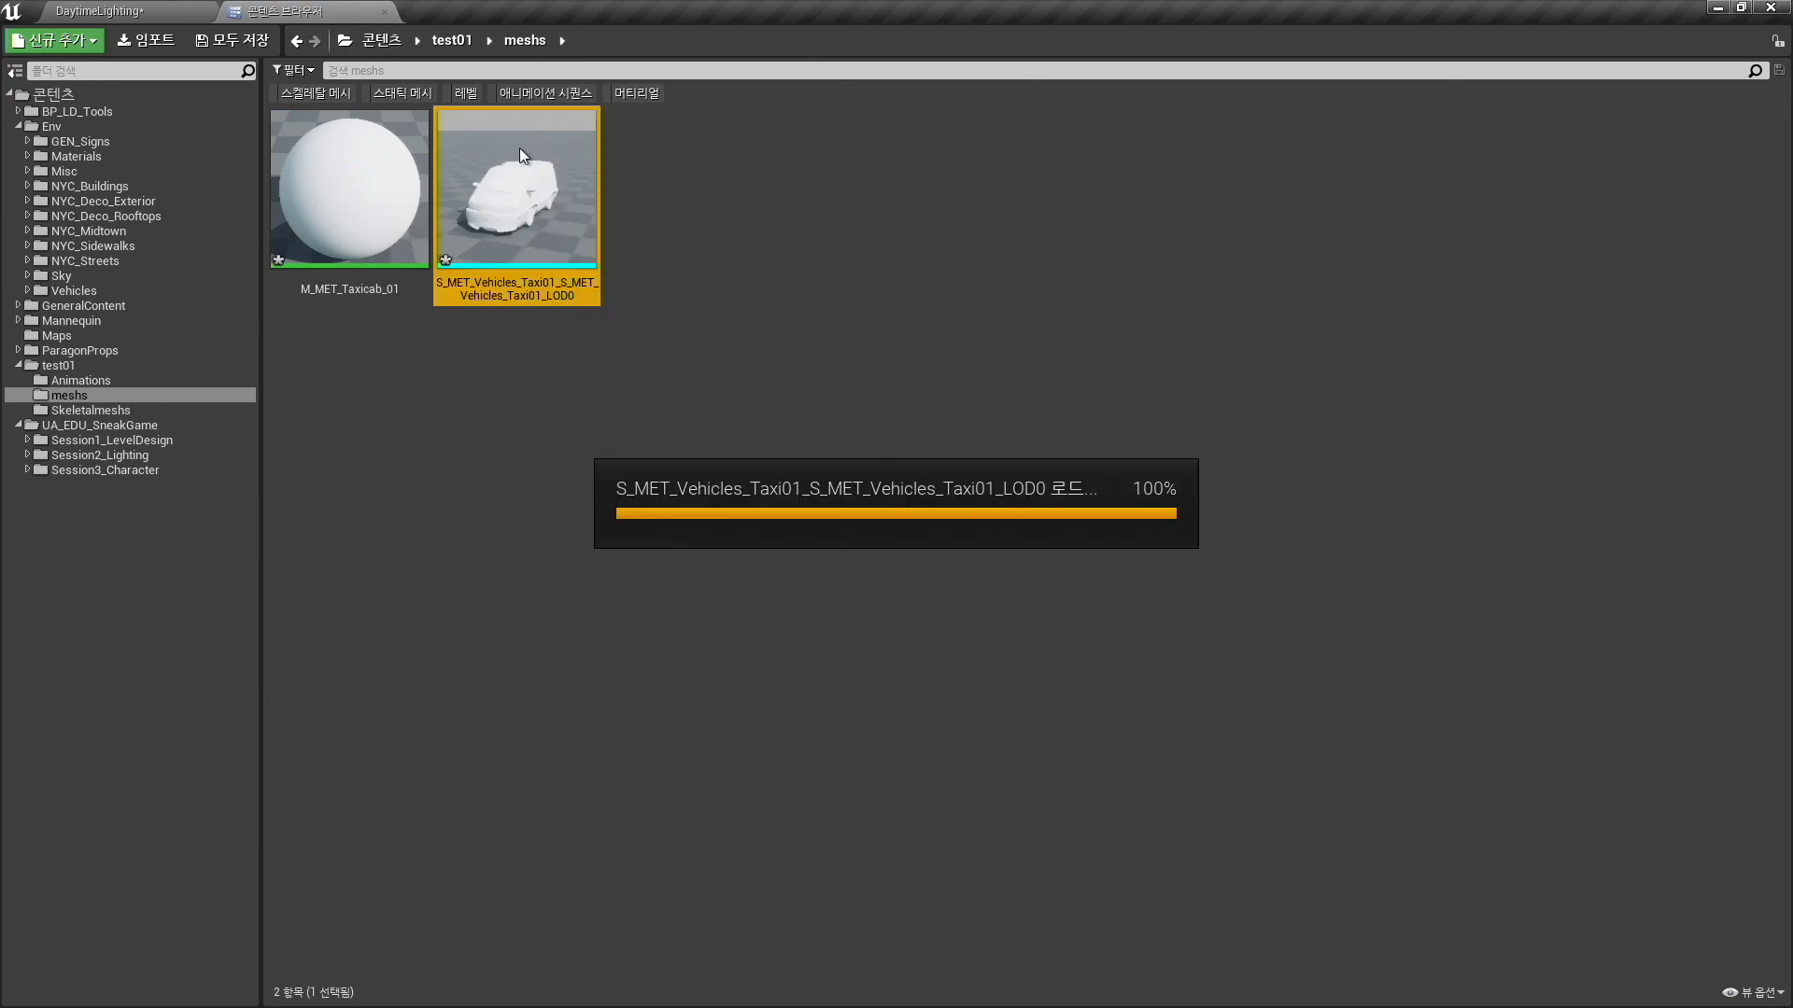
{"action": "left_click_drag", "start_coordinate": [454, 215], "coordinate": [500, 13]}
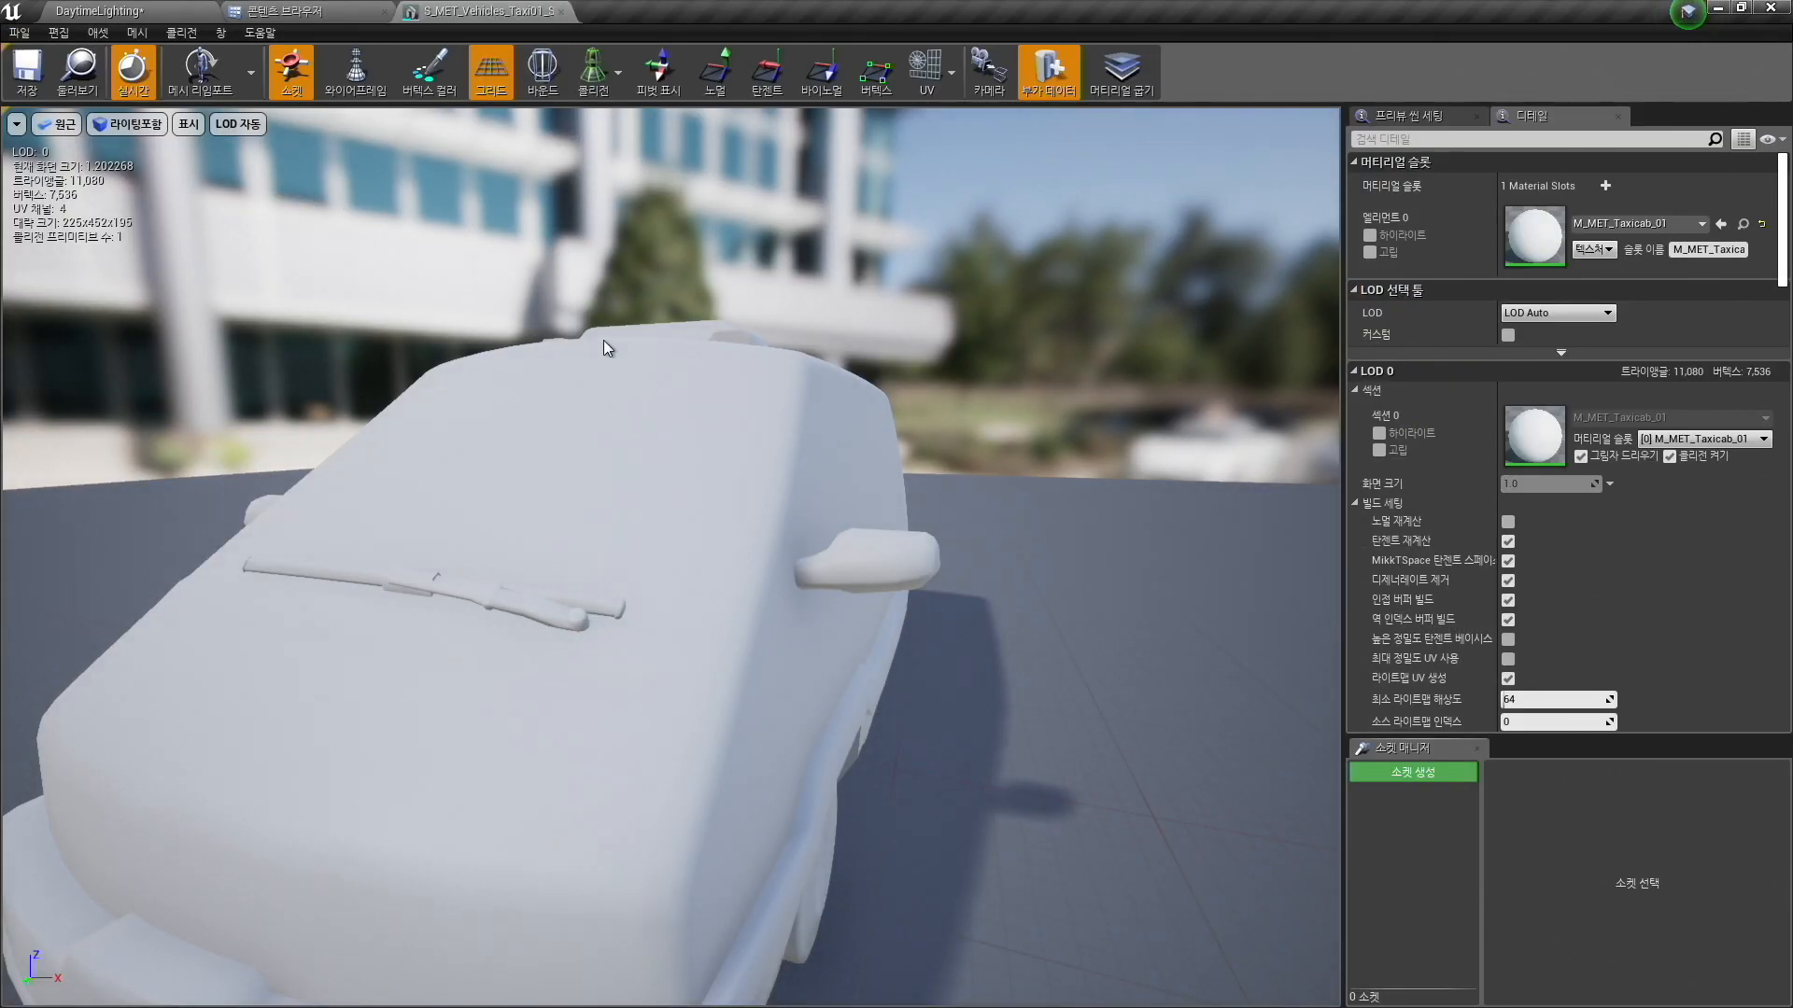
Frame the whole taxi in the Static Mesh Editor viewport and display its simple collision.
{"action": "left_click_drag", "start_coordinate": [713, 378], "coordinate": [668, 430]}
{"action": "right_click_drag", "start_coordinate": [668, 429], "coordinate": [752, 354]}
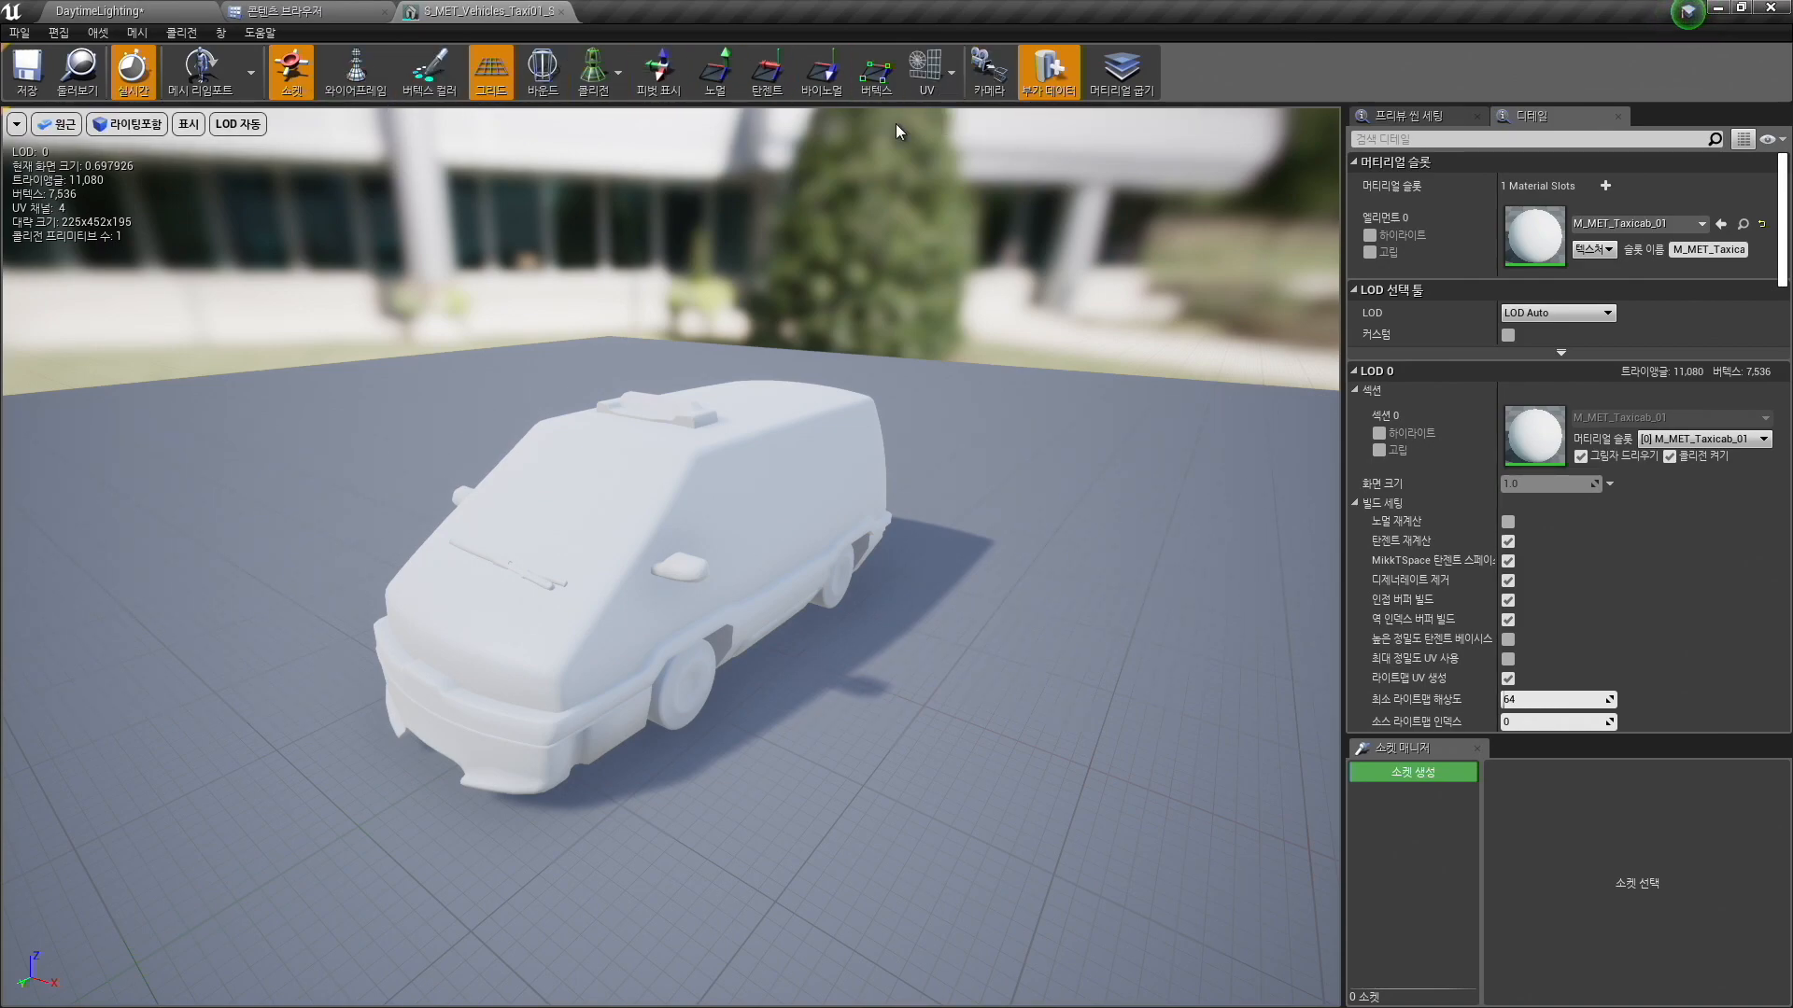
{"action": "left_click", "coordinate": [603, 92]}
{"action": "left_click", "coordinate": [624, 129]}
{"action": "right_click_drag", "start_coordinate": [769, 234], "coordinate": [752, 284]}
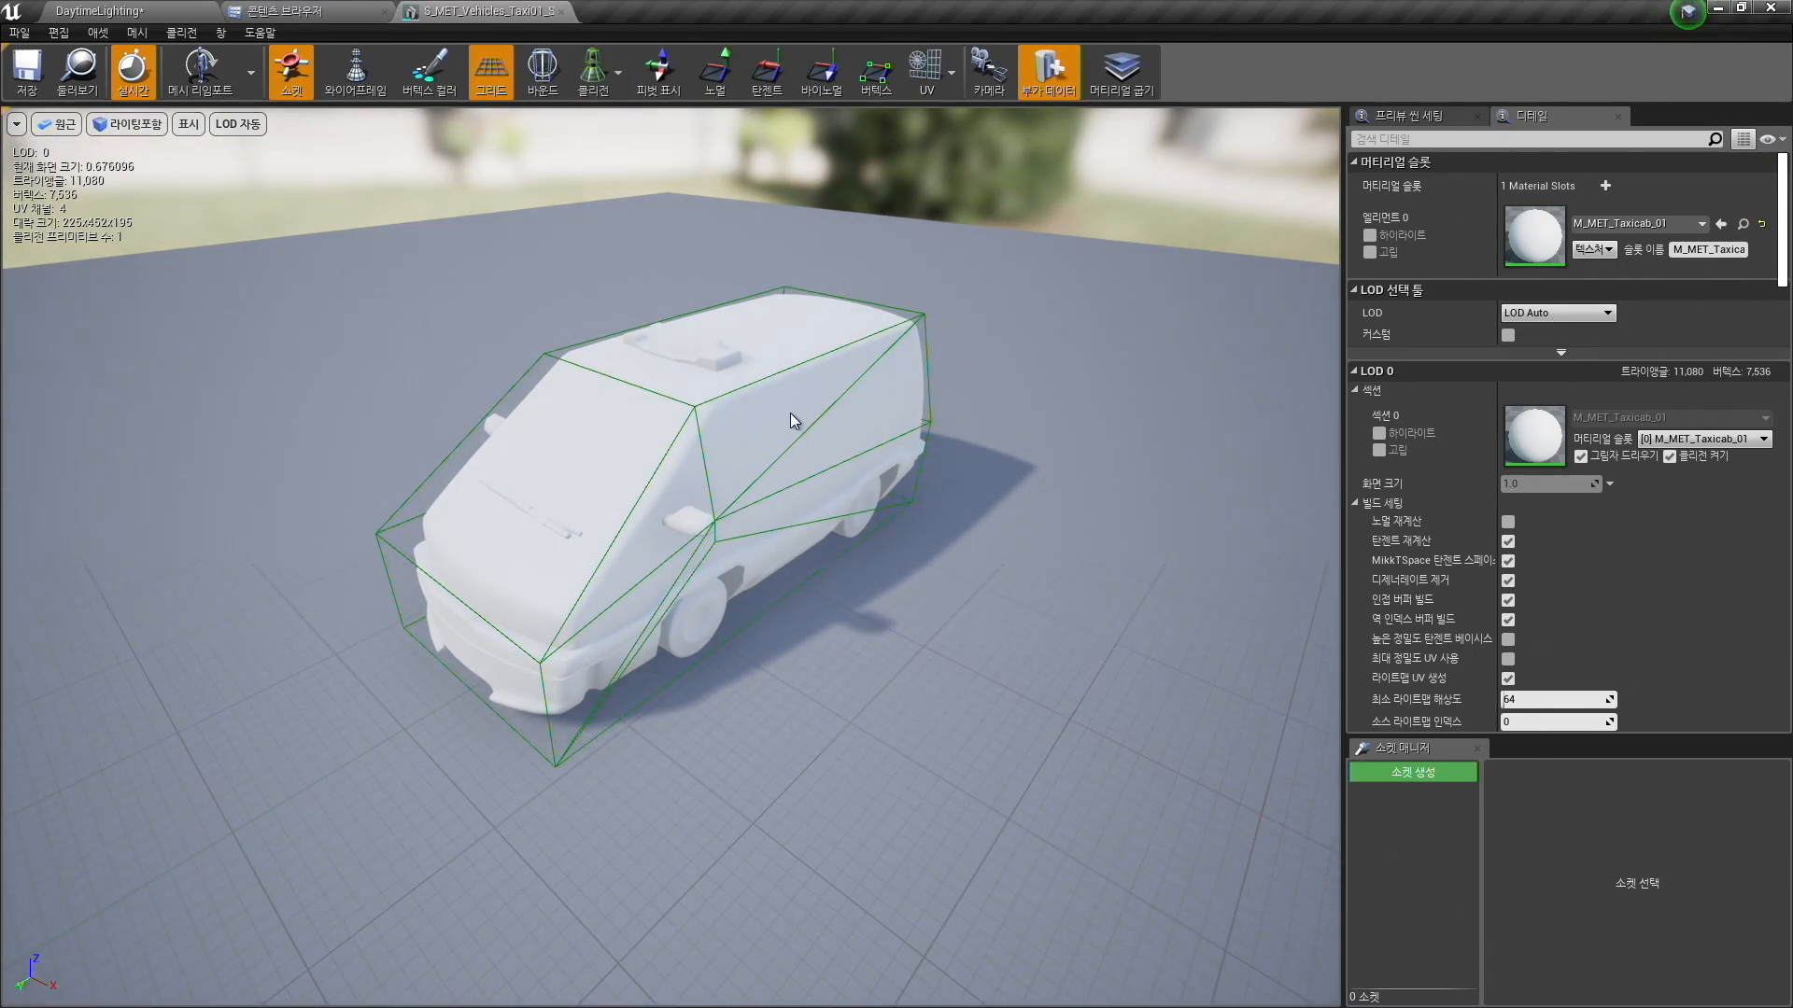
Overlay the taxi mesh's UV channel 0 and UV channel 1 in turn, and turn the UV display off.
{"action": "left_click", "coordinate": [940, 97]}
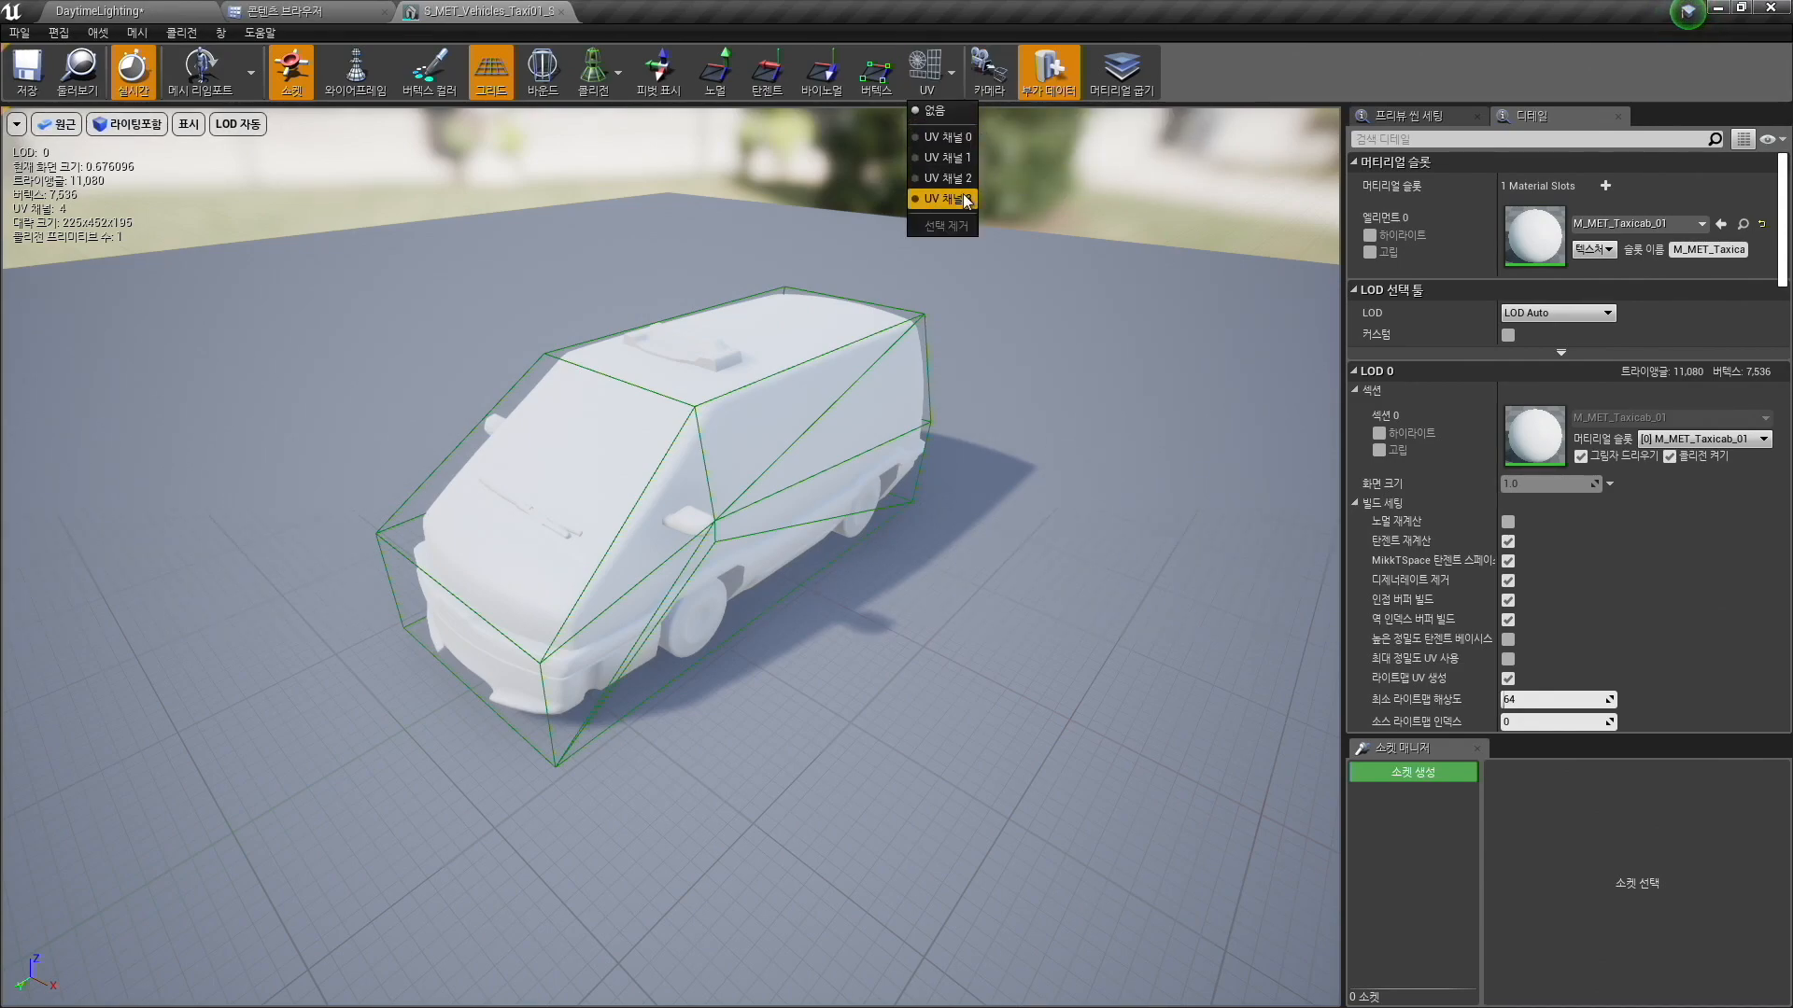
{"action": "left_click", "coordinate": [935, 145]}
{"action": "left_click", "coordinate": [931, 82]}
{"action": "left_click", "coordinate": [938, 161]}
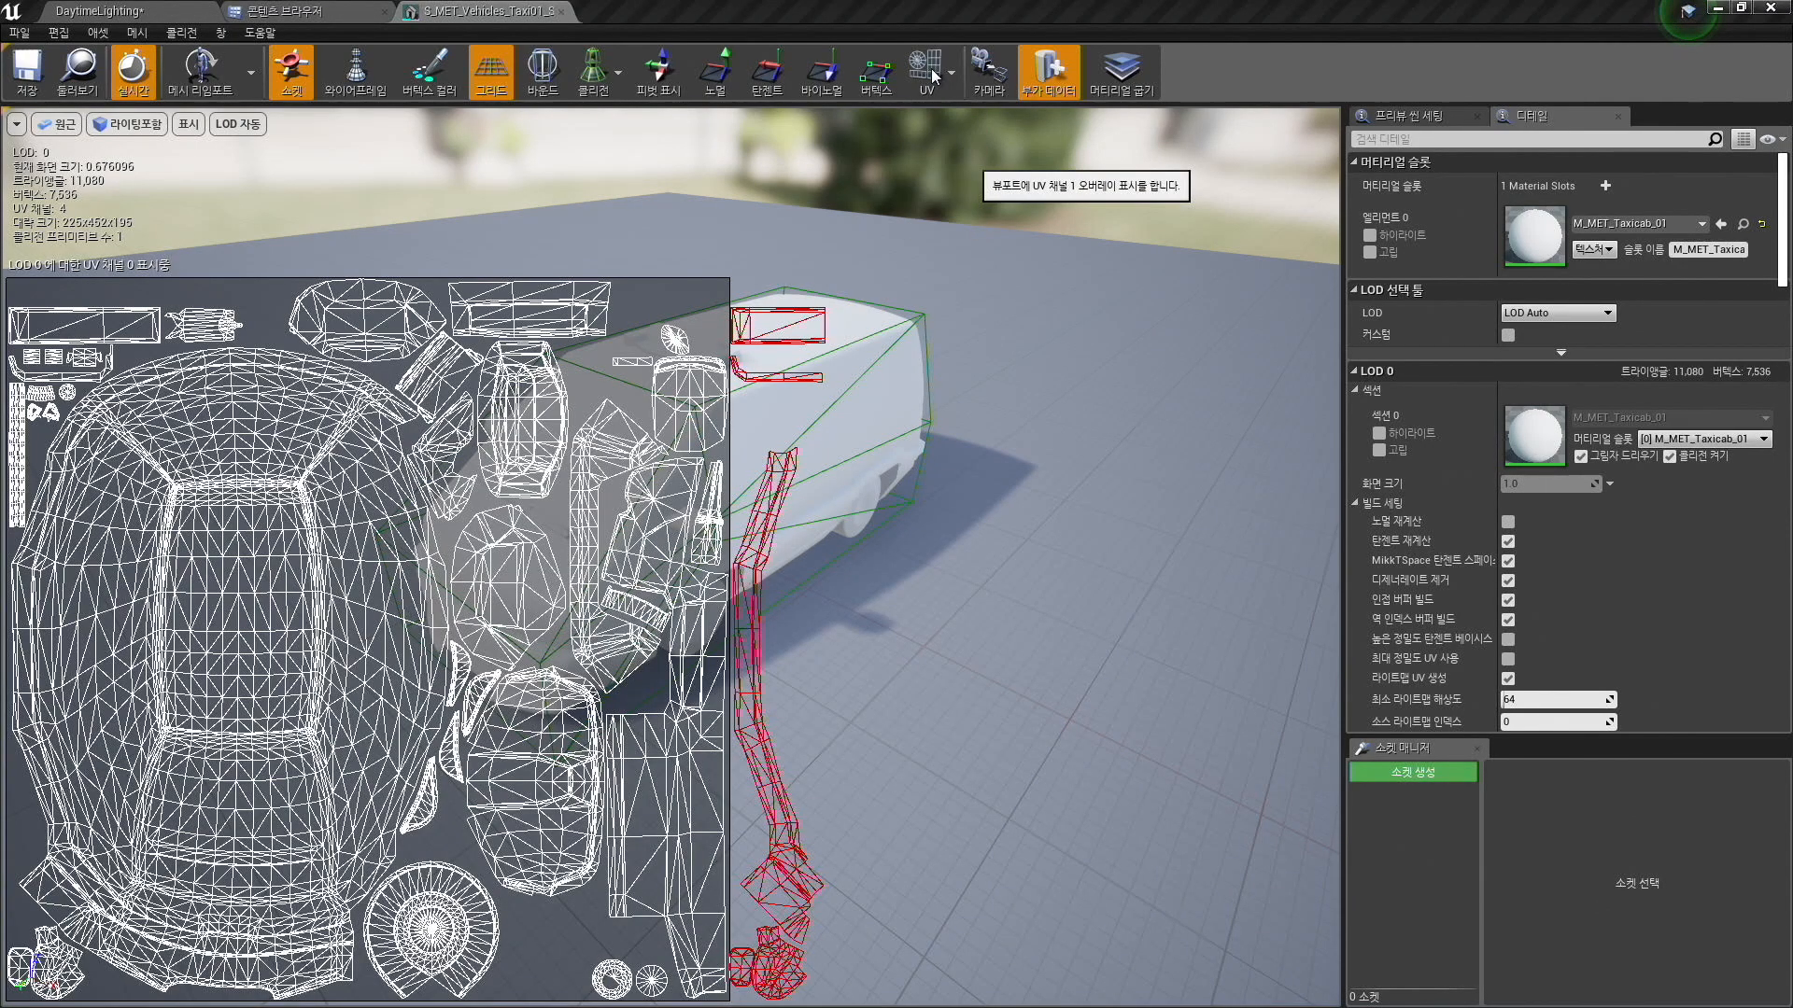
{"action": "left_click", "coordinate": [931, 78]}
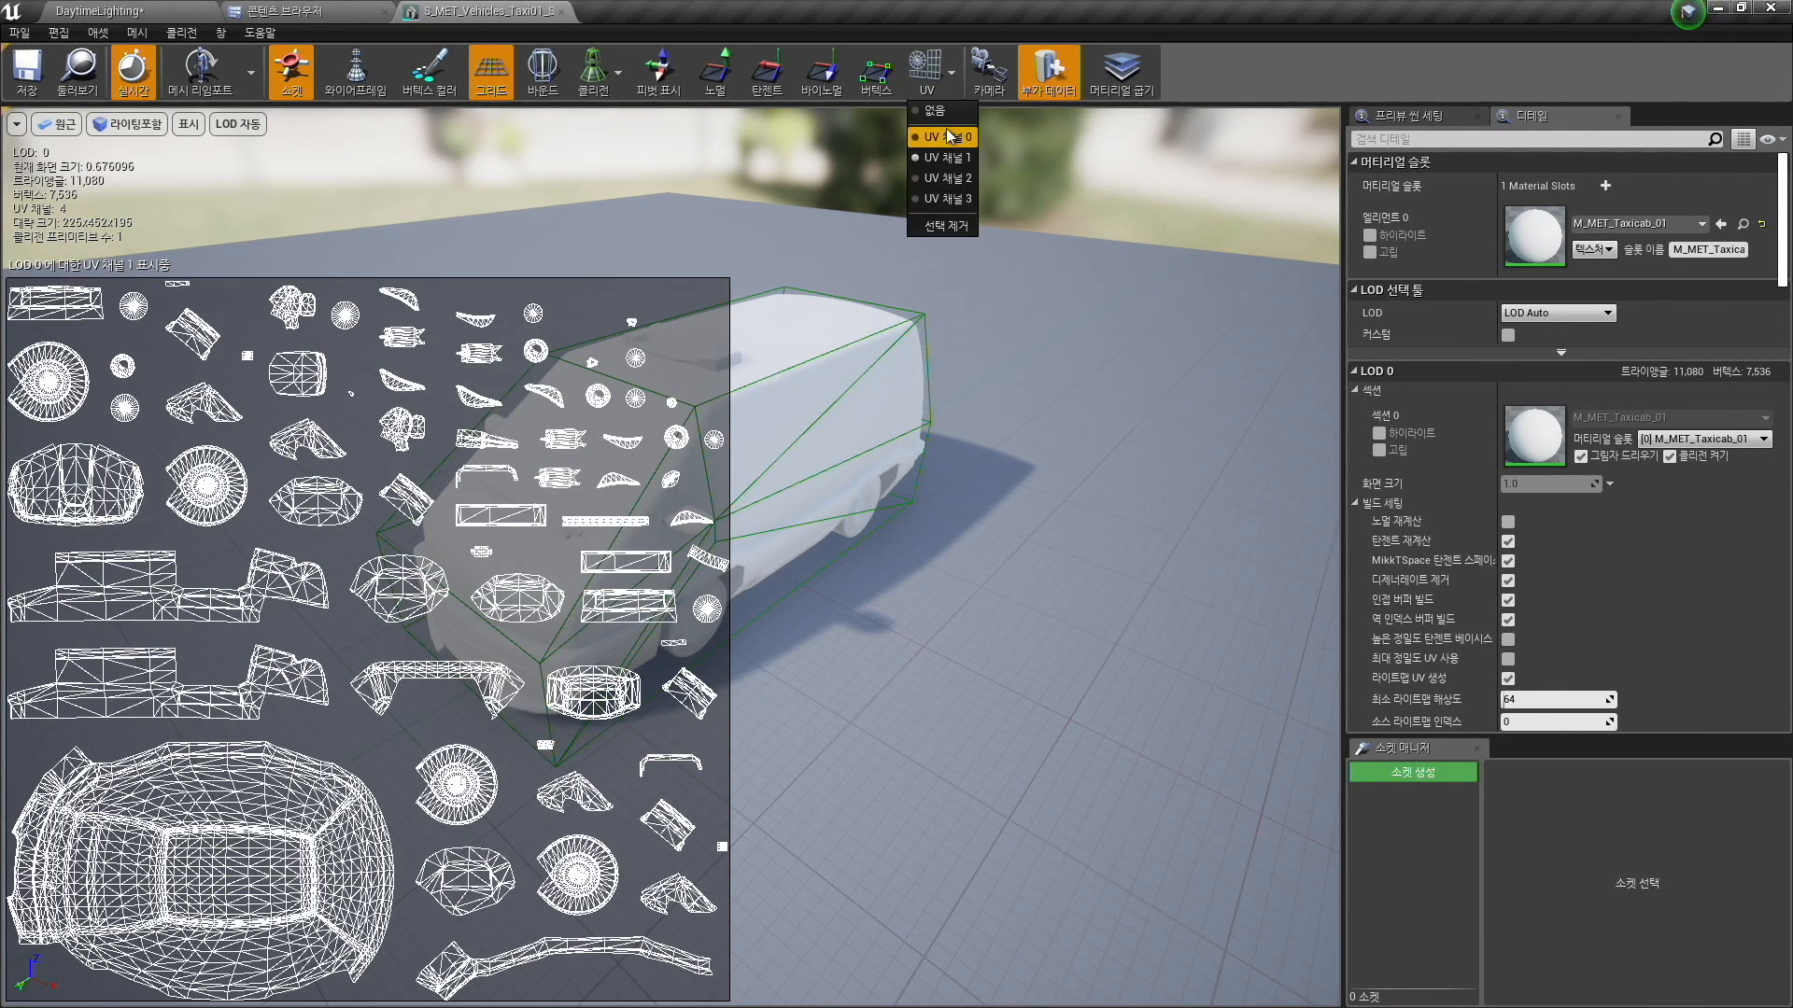
{"action": "left_click", "coordinate": [943, 118]}
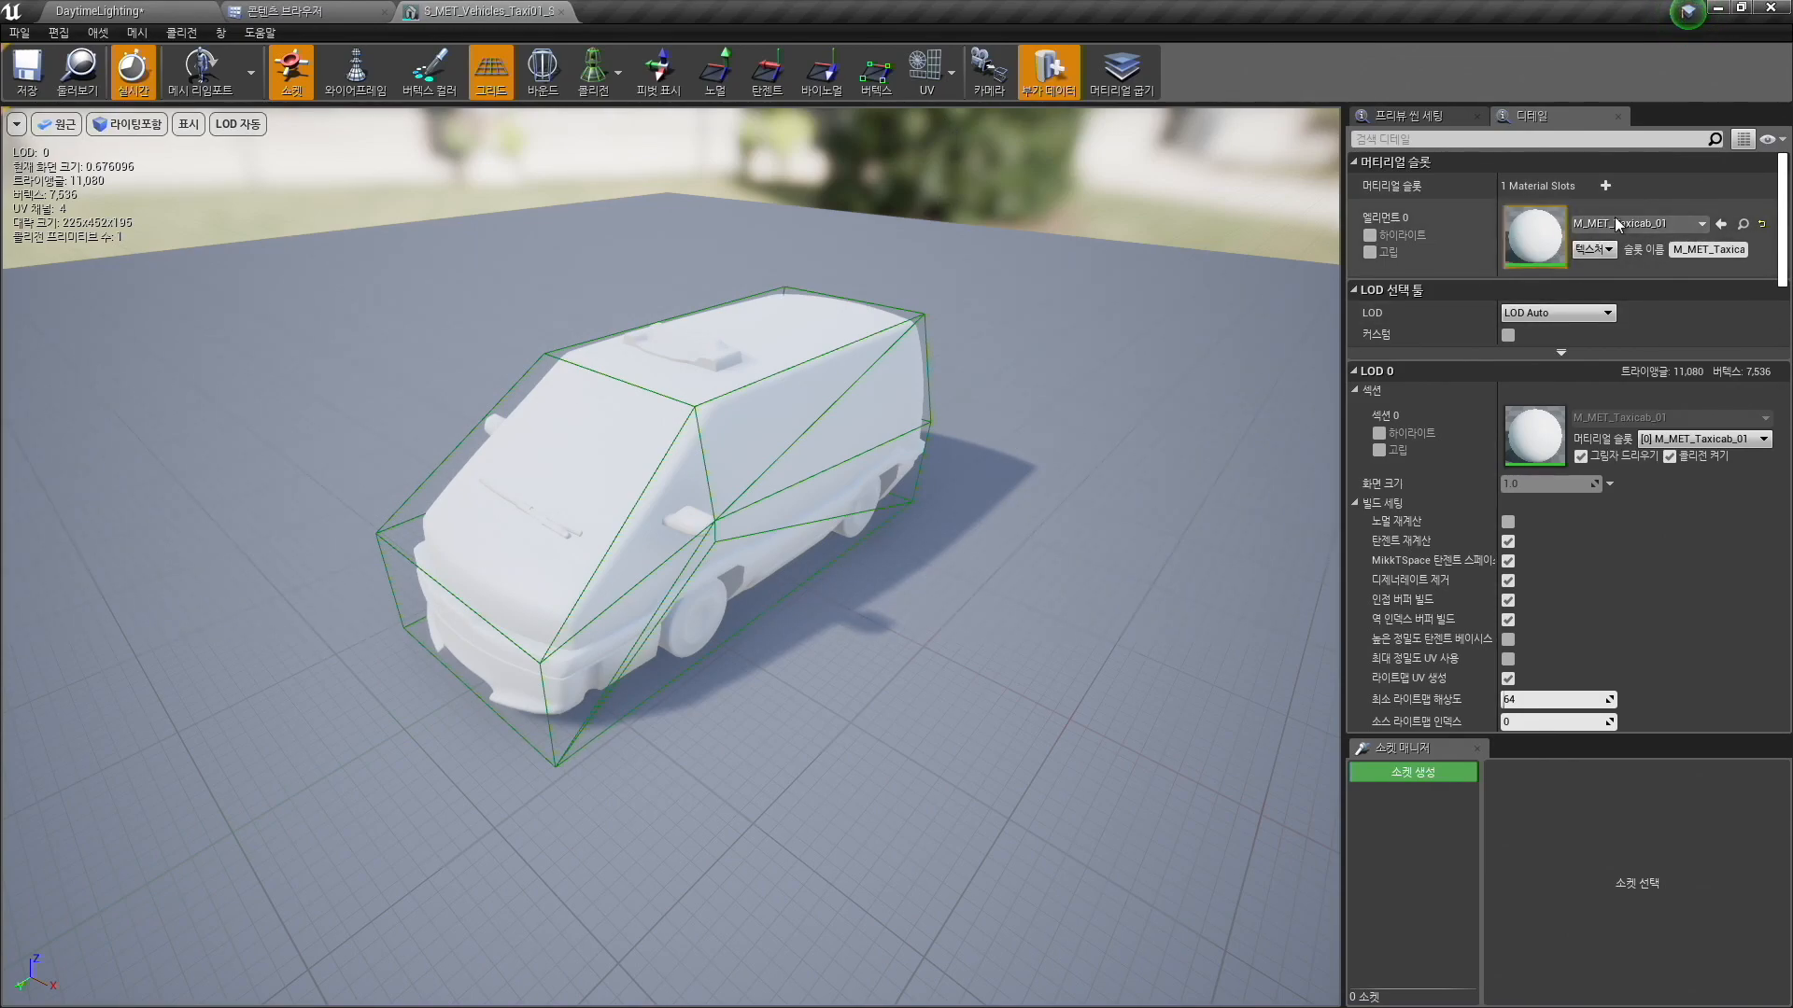
Examine the taxi mesh's material slot and LOD 0 build settings, and view its collision hull from closer and farther.
{"action": "scroll", "coordinate": [1623, 558], "scroll_direction": "down", "scroll_amount": 3}
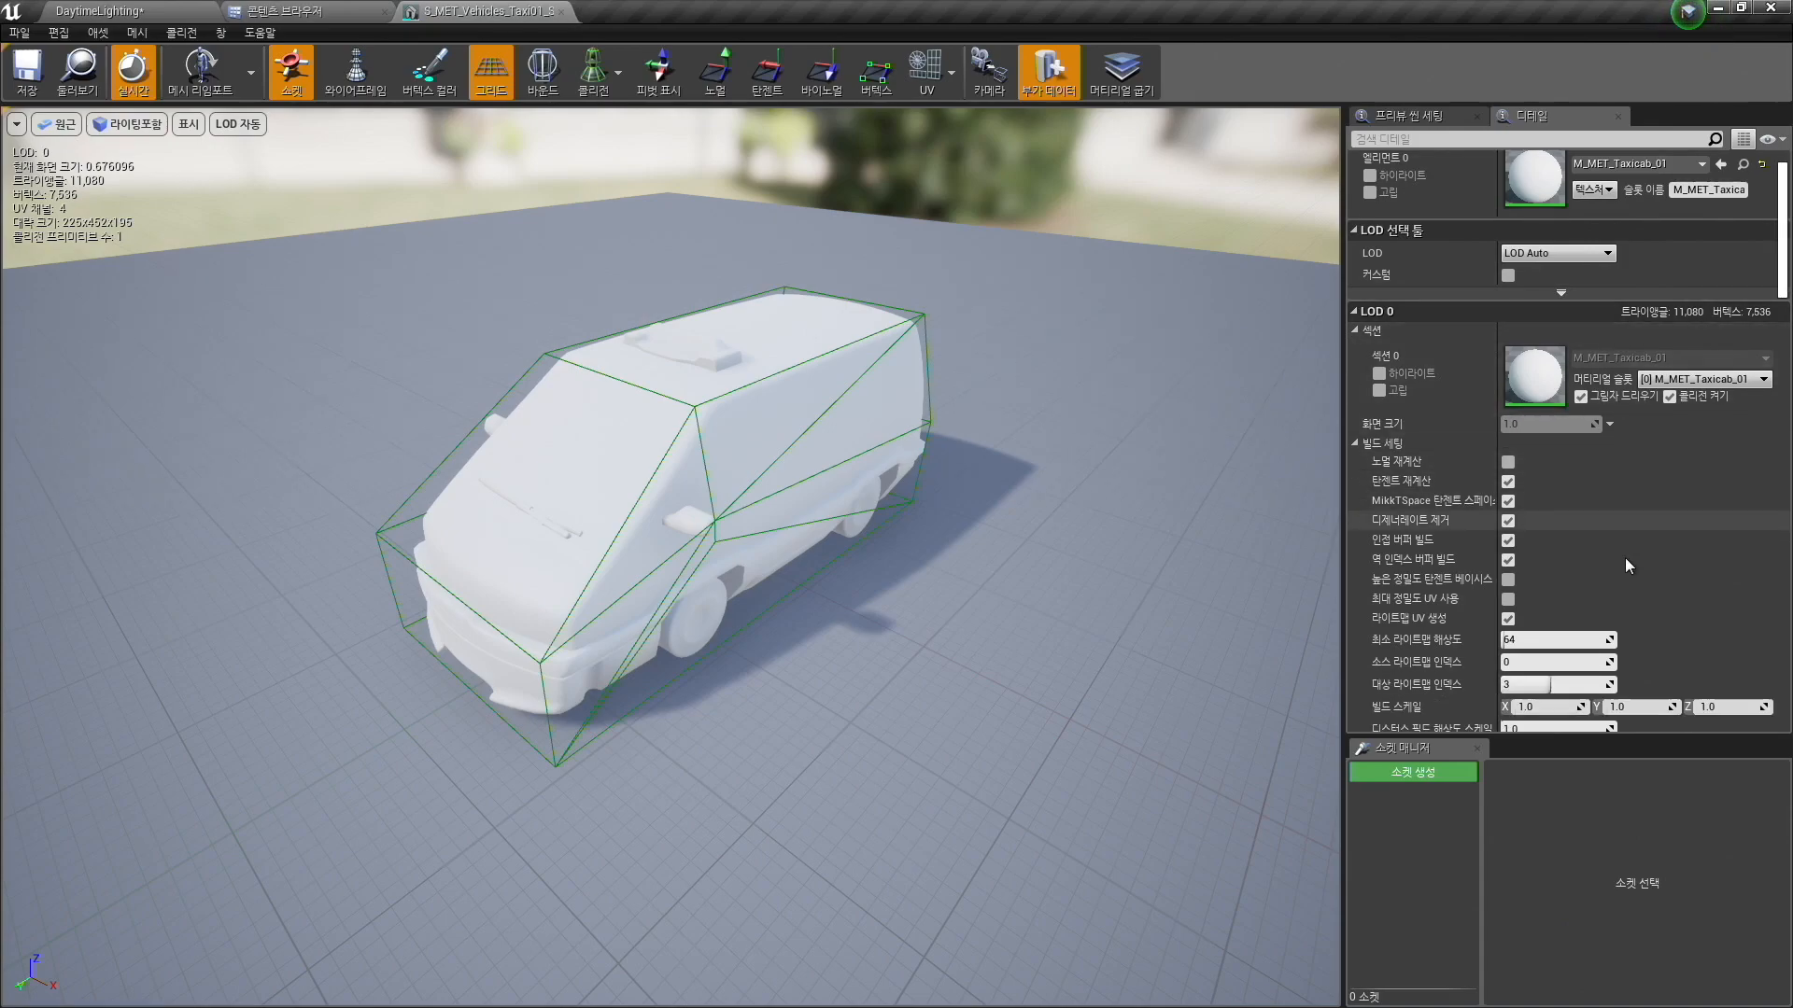
{"action": "scroll", "coordinate": [1331, 424], "scroll_direction": "up", "scroll_amount": 2}
{"action": "scroll", "coordinate": [1448, 323], "scroll_direction": "up", "scroll_amount": 1}
{"action": "right_click_drag", "start_coordinate": [1128, 308], "coordinate": [1104, 306]}
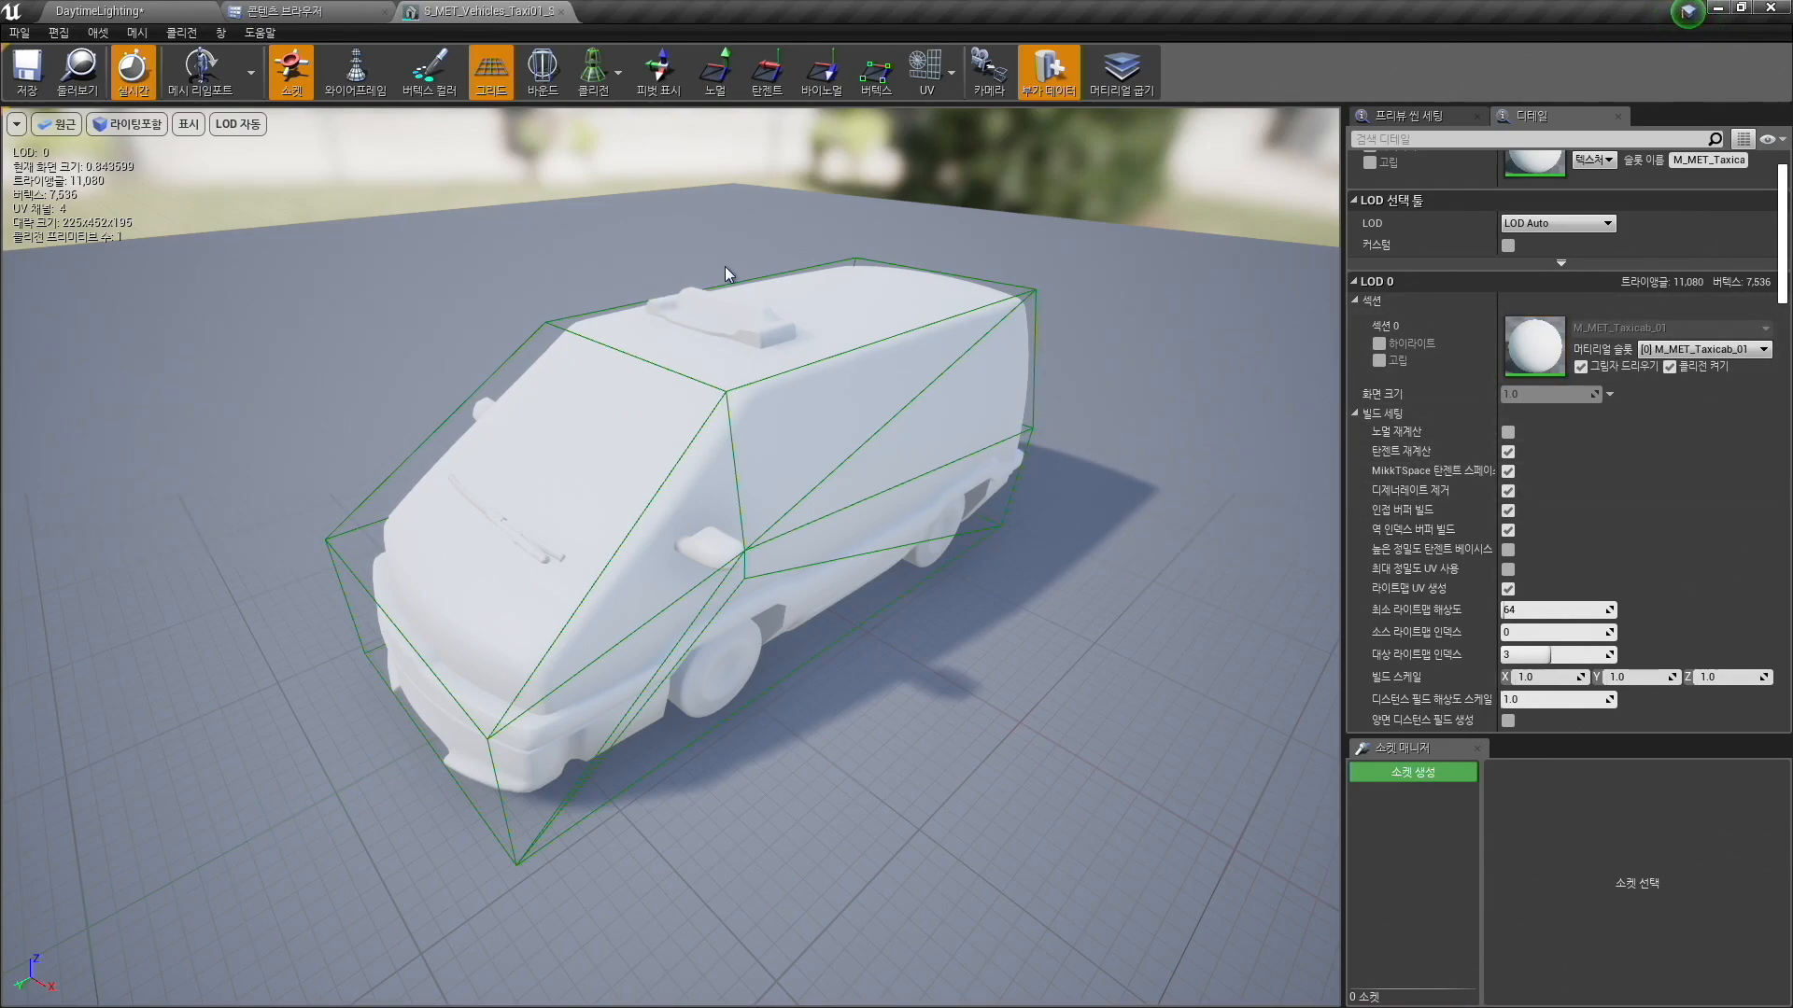
{"action": "right_click_drag", "start_coordinate": [972, 343], "coordinate": [1053, 450]}
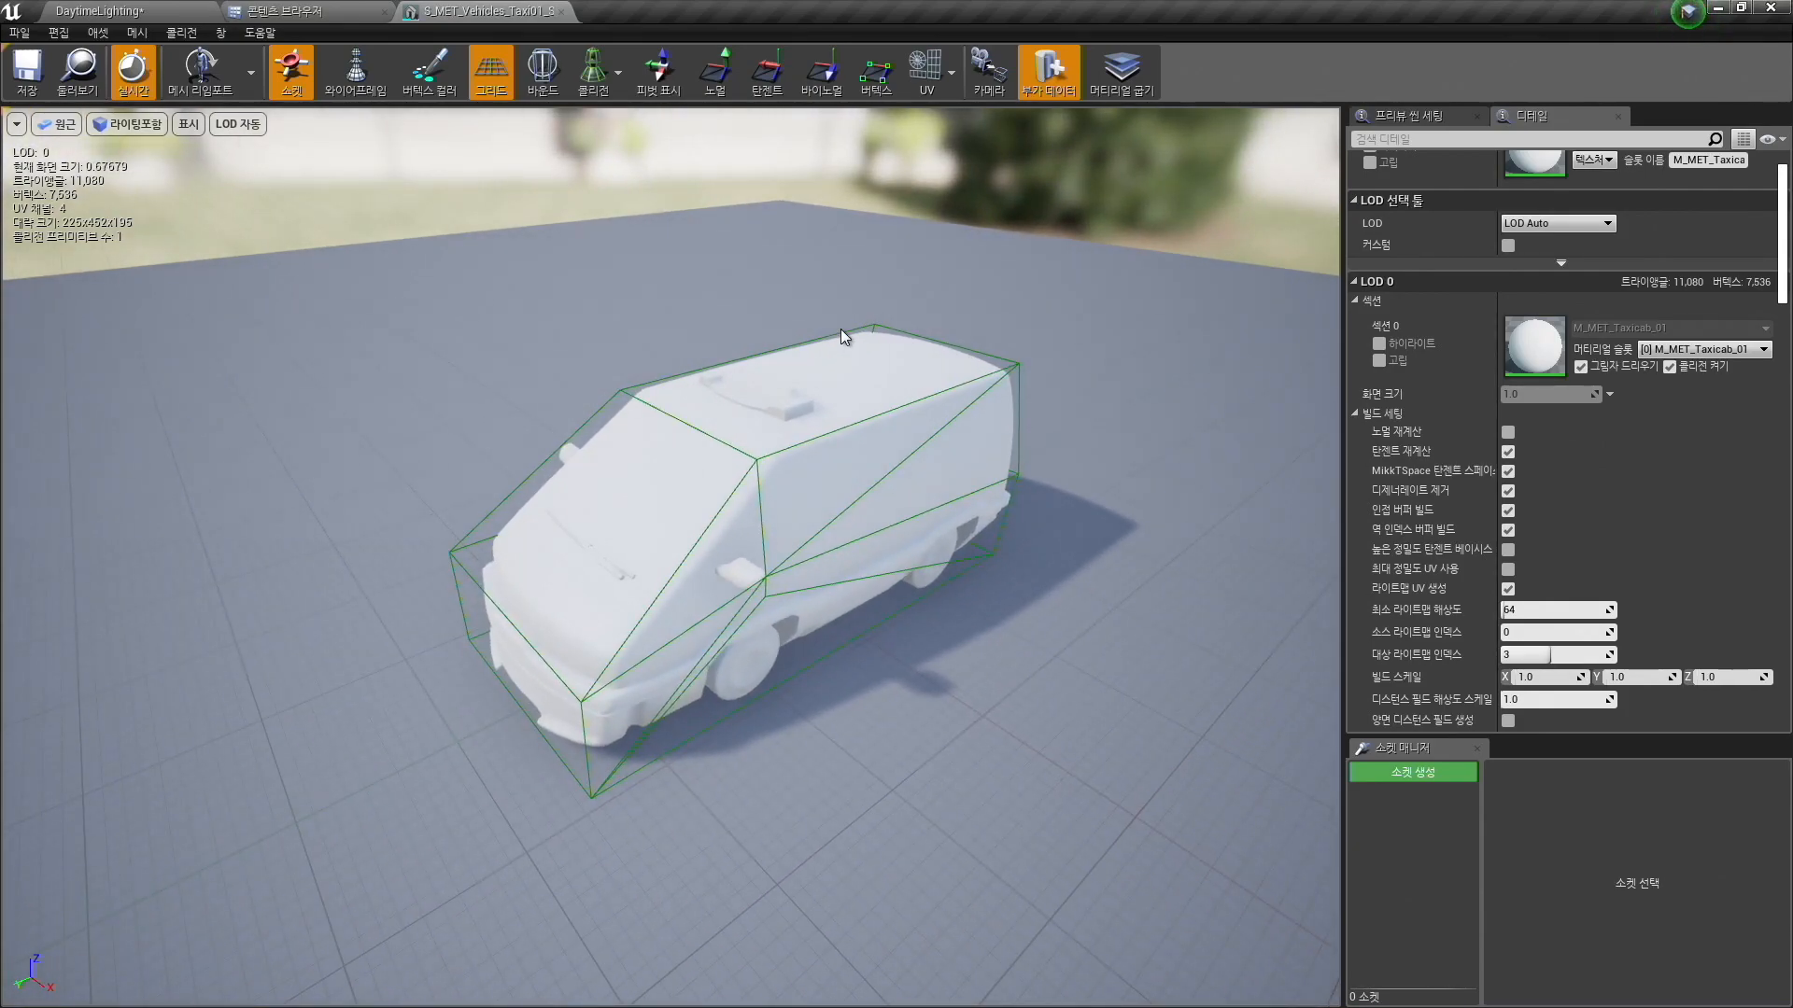
{"action": "key", "text": "super+Tab"}
{"action": "key", "text": "super+Tab"}
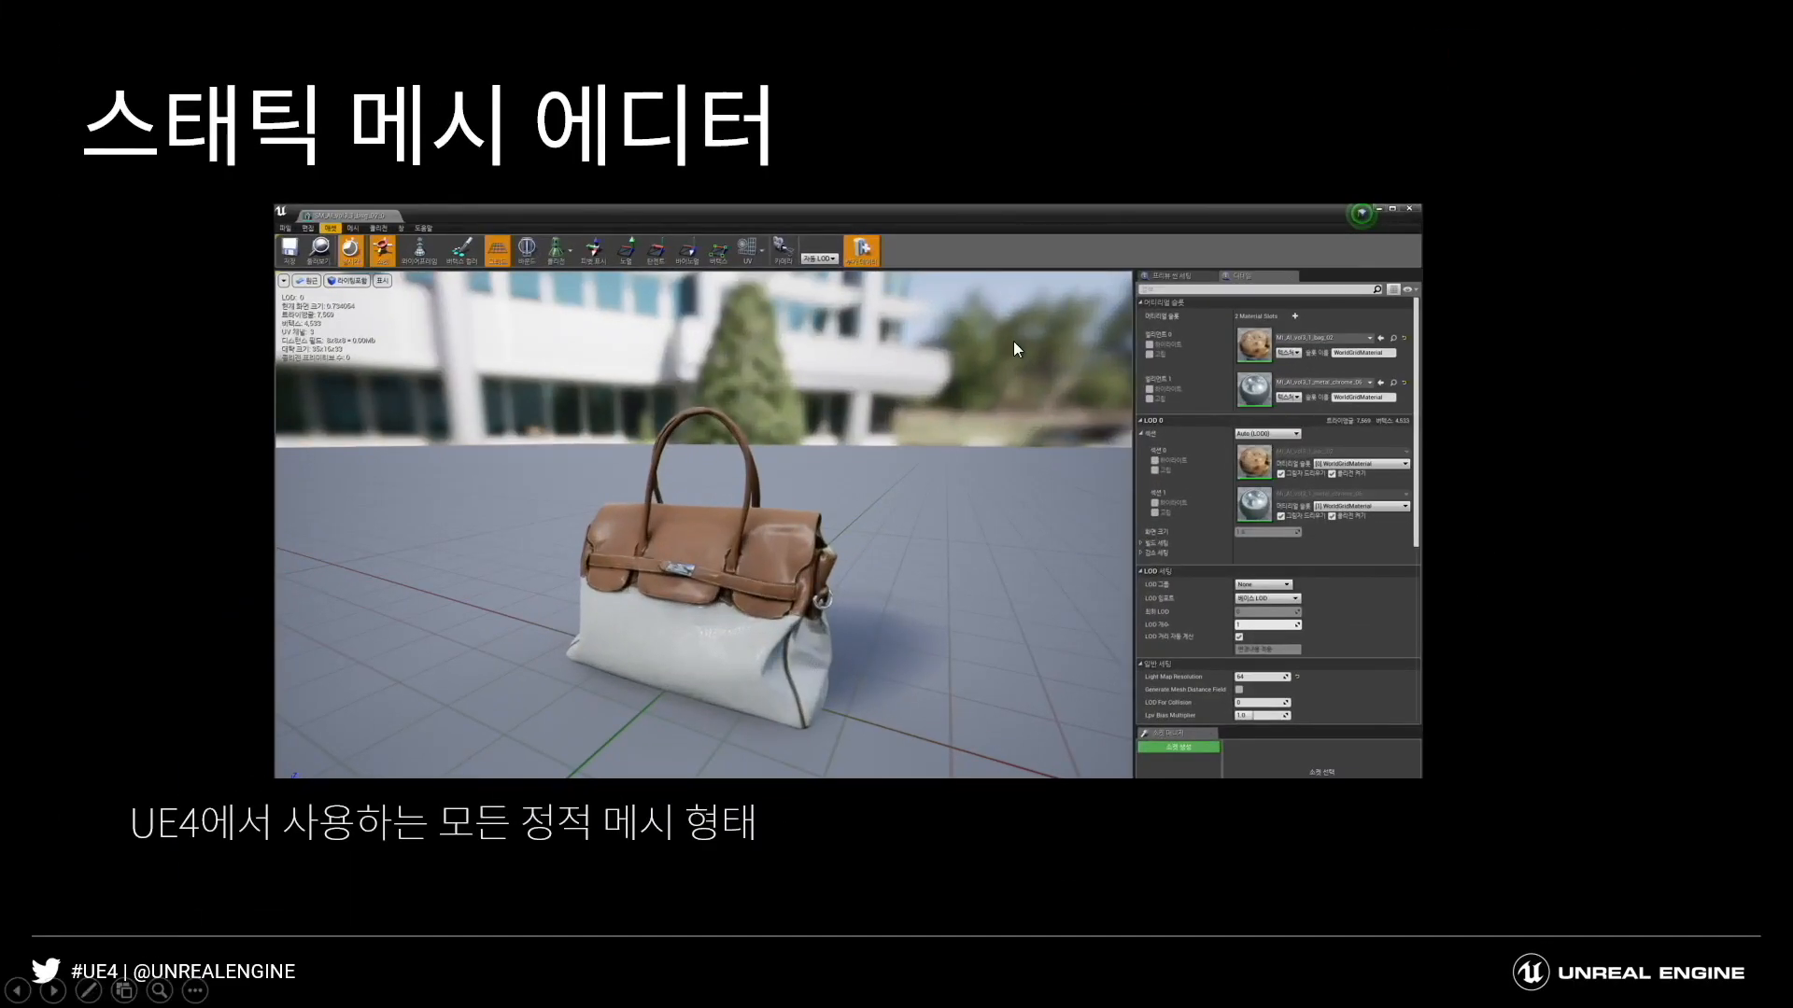
{"action": "left_click", "coordinate": [983, 342]}
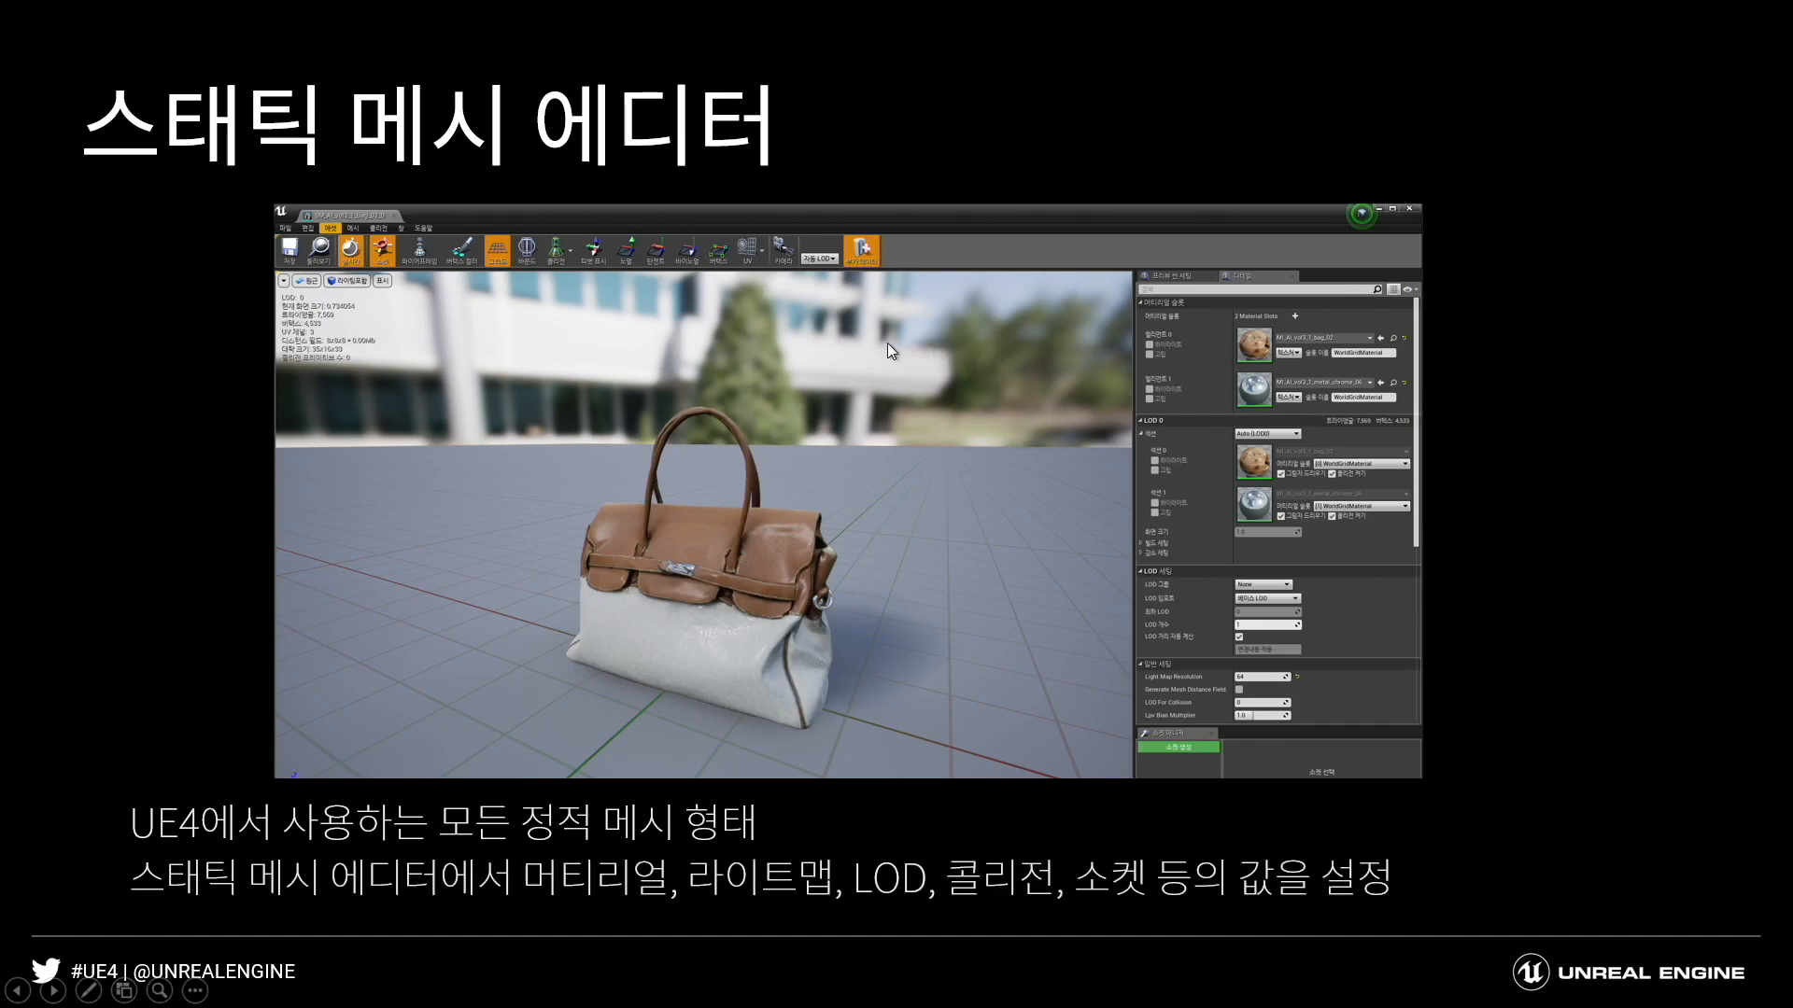
{"action": "left_click", "coordinate": [857, 530]}
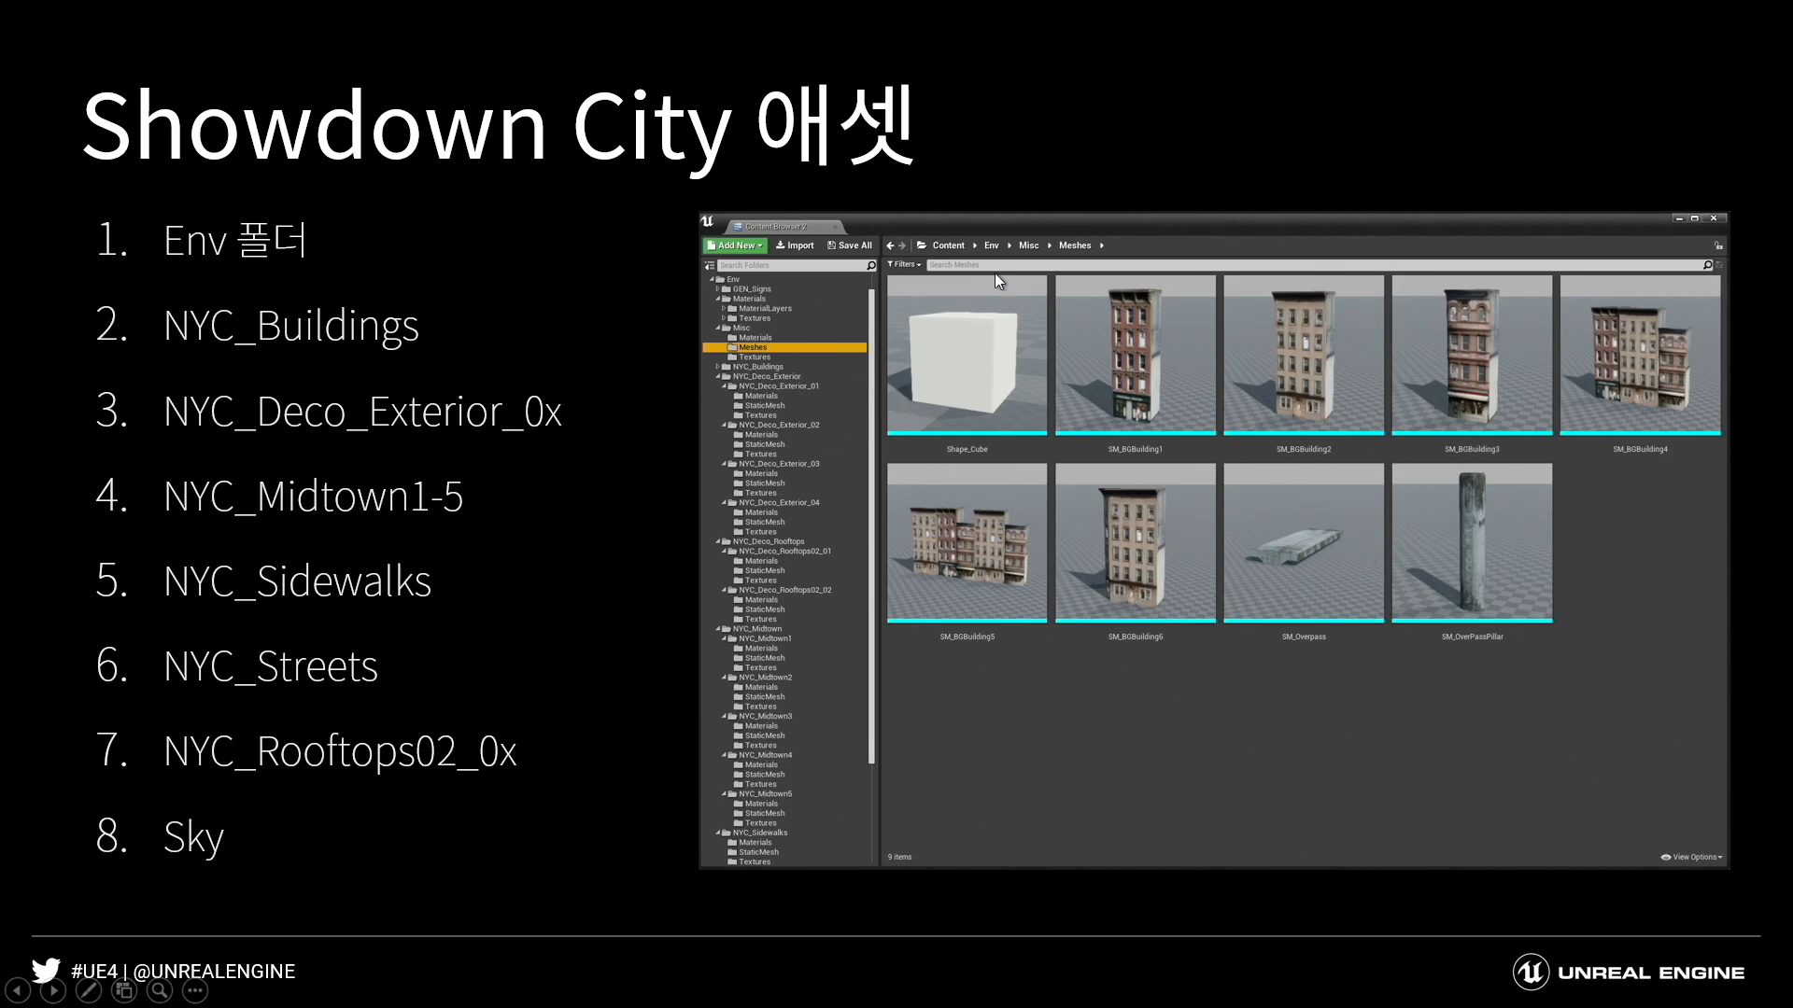
Switch back to the Unreal Editor, close the taxi mesh's editor, and collapse and re-expand the Env folder.
{"action": "key", "text": "super+Tab"}
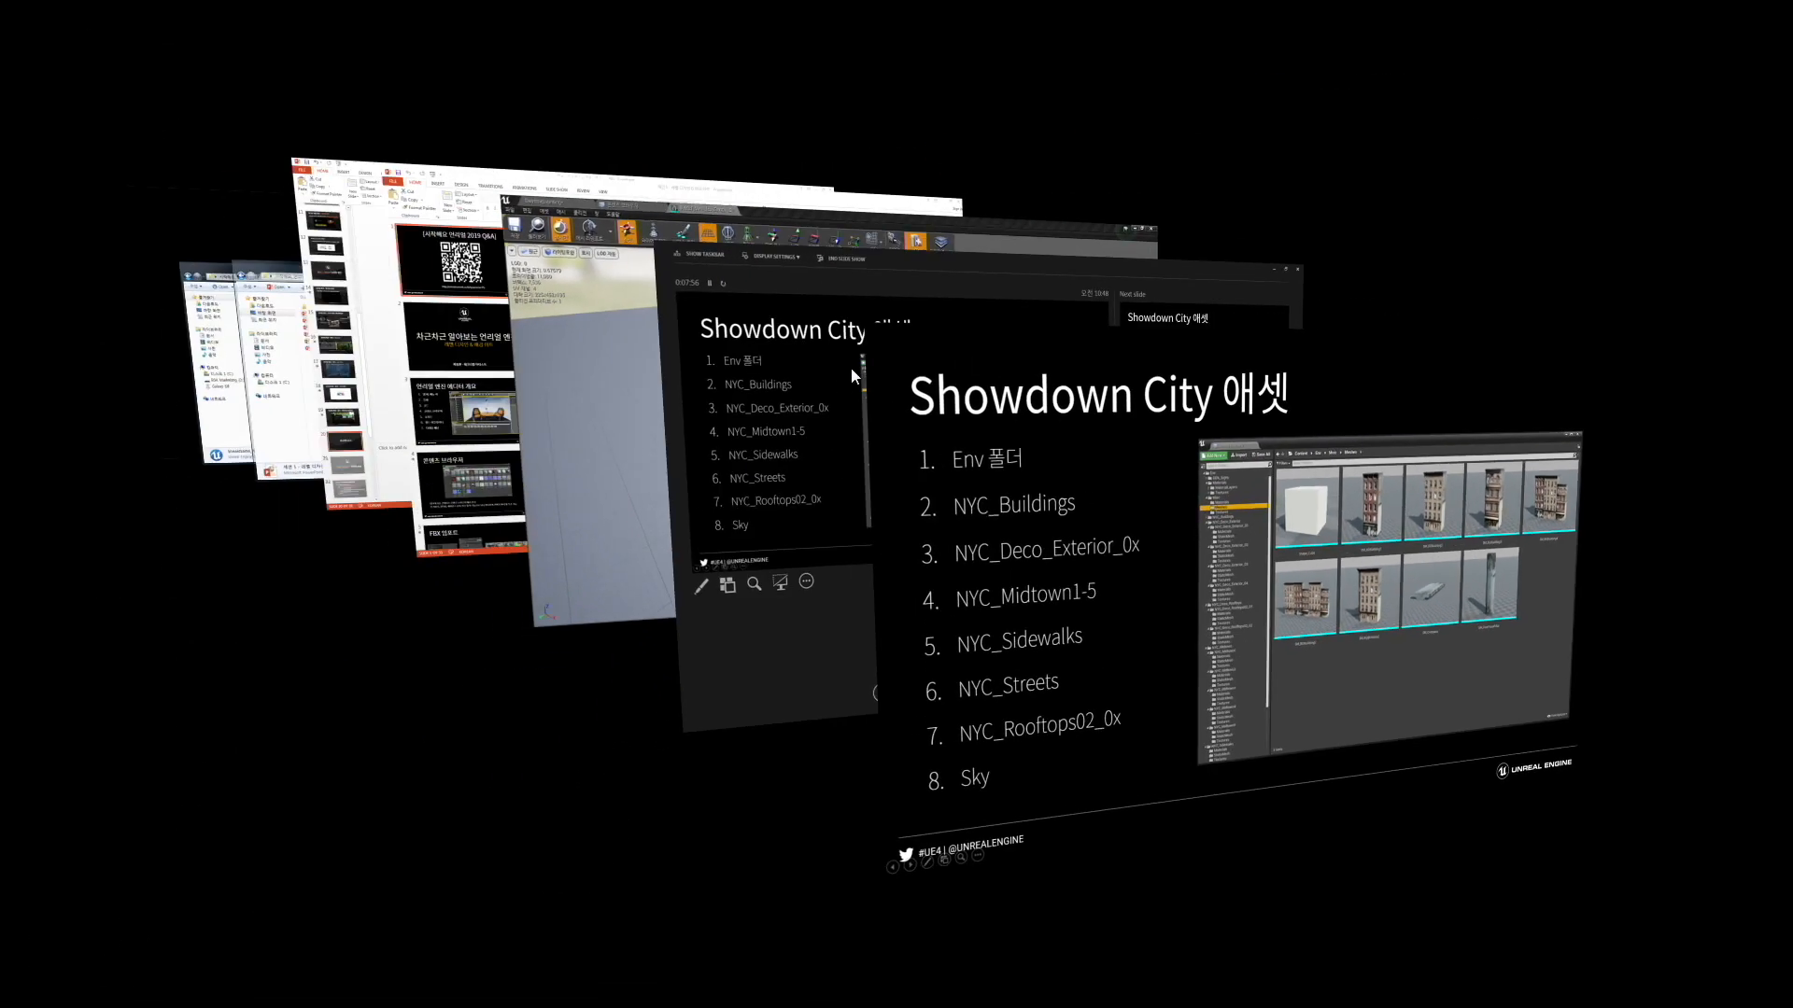
{"action": "left_click", "coordinate": [668, 384]}
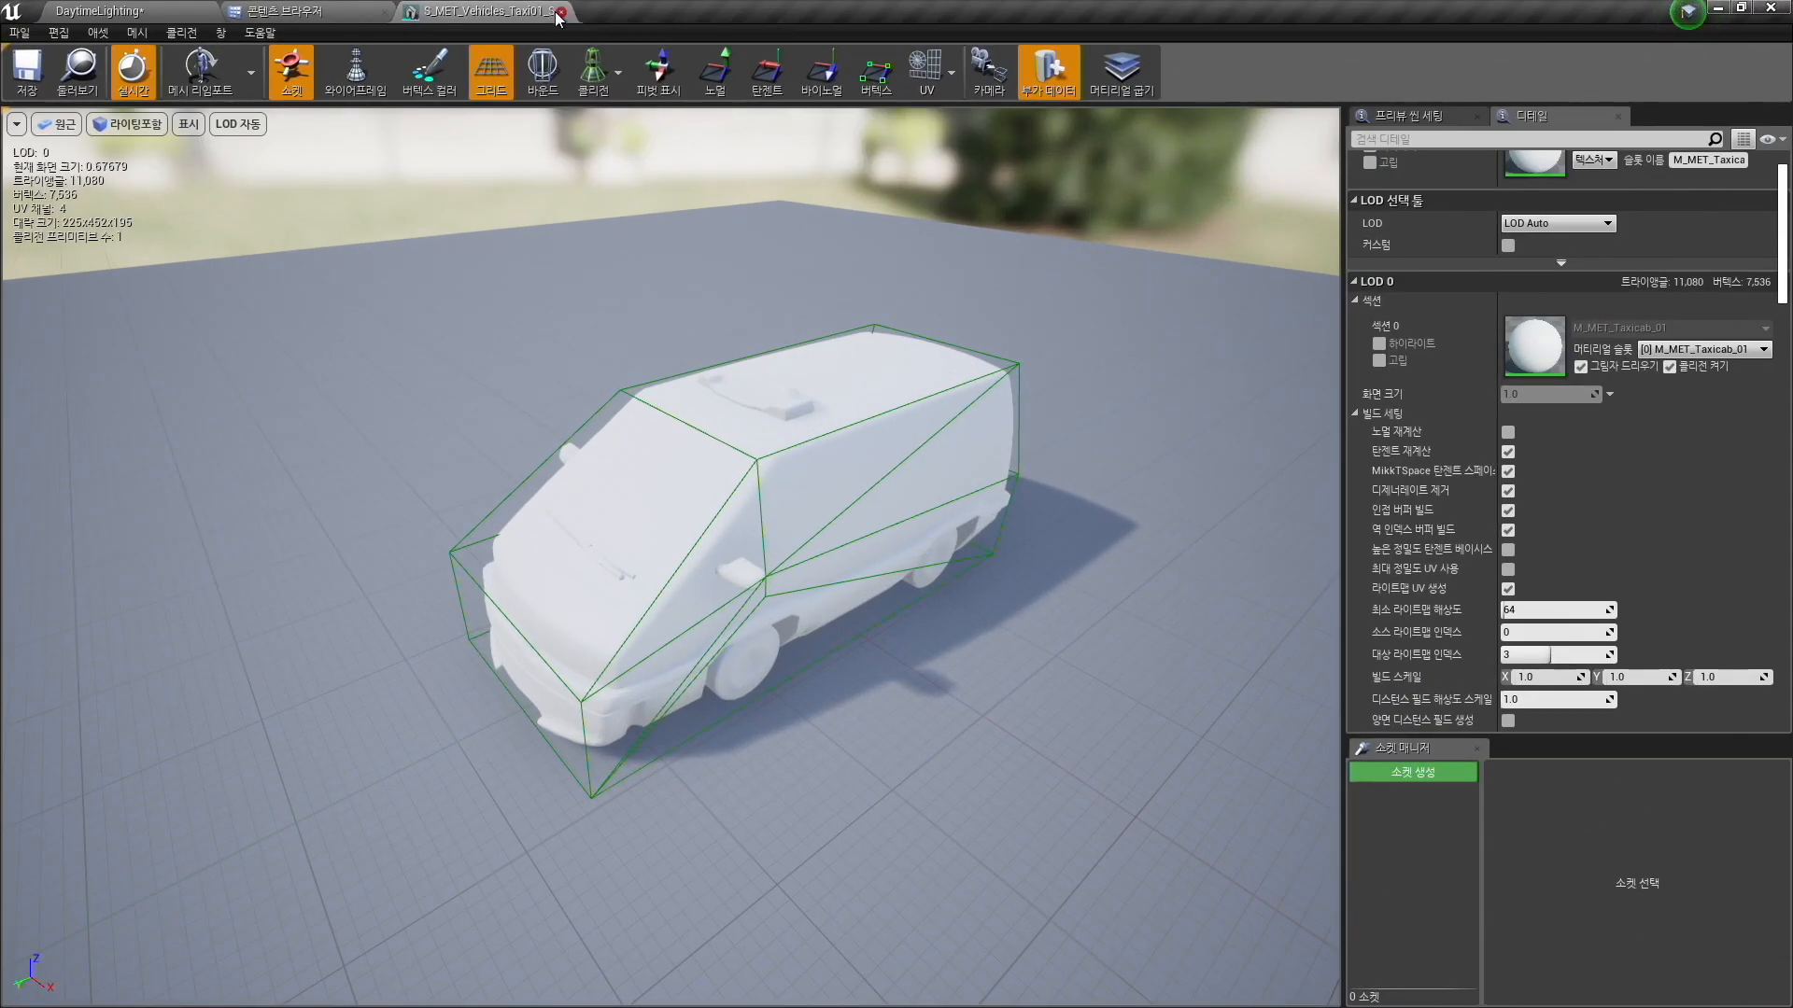
{"action": "left_click", "coordinate": [566, 8]}
{"action": "left_click", "coordinate": [328, 407]}
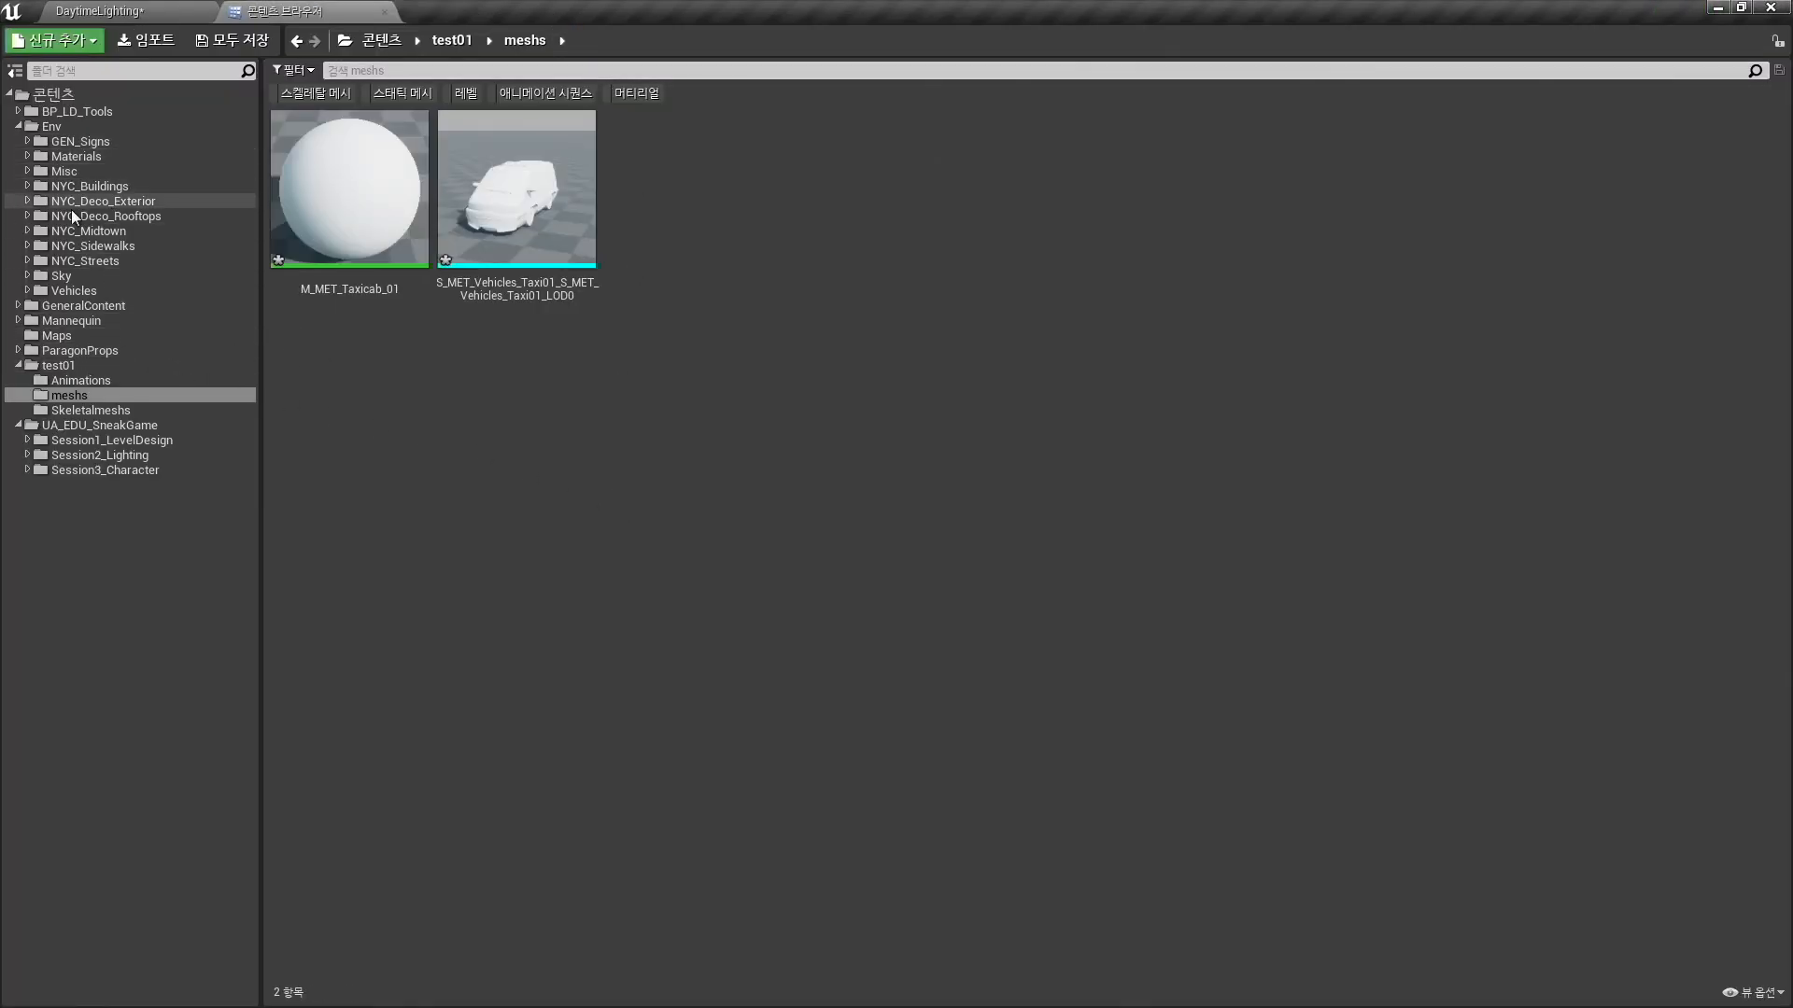
{"action": "left_click", "coordinate": [18, 126]}
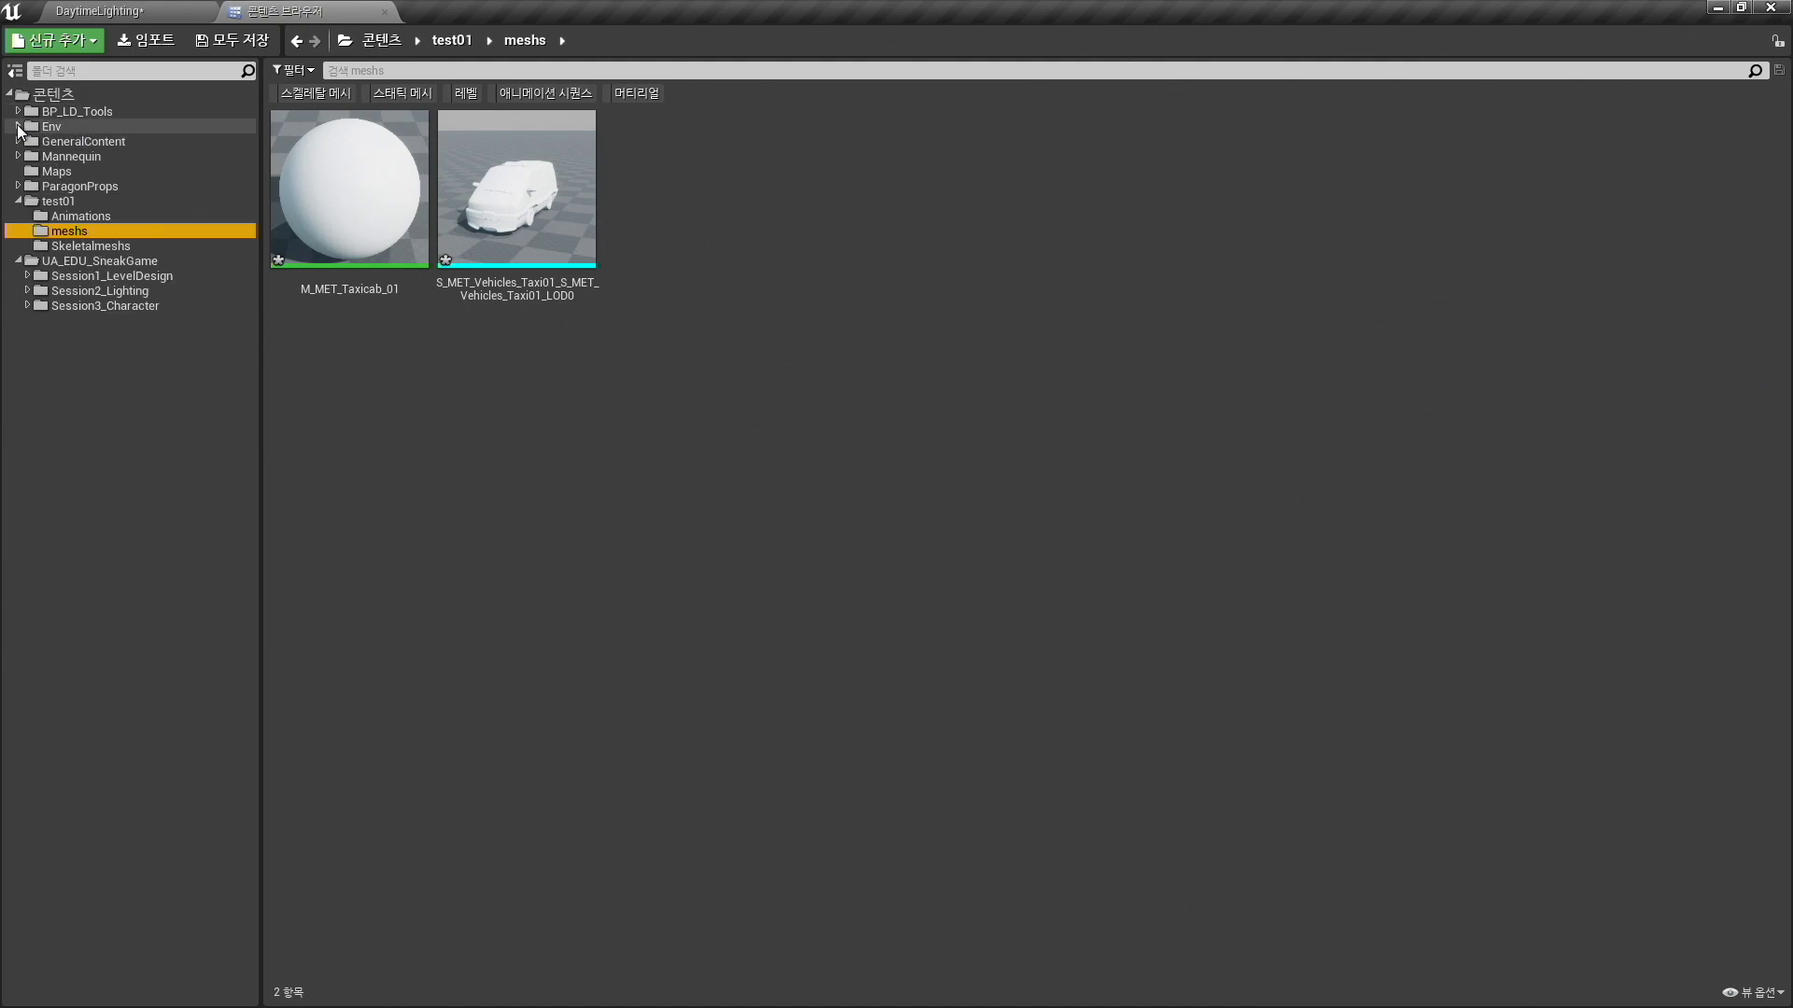
{"action": "left_click", "coordinate": [19, 126]}
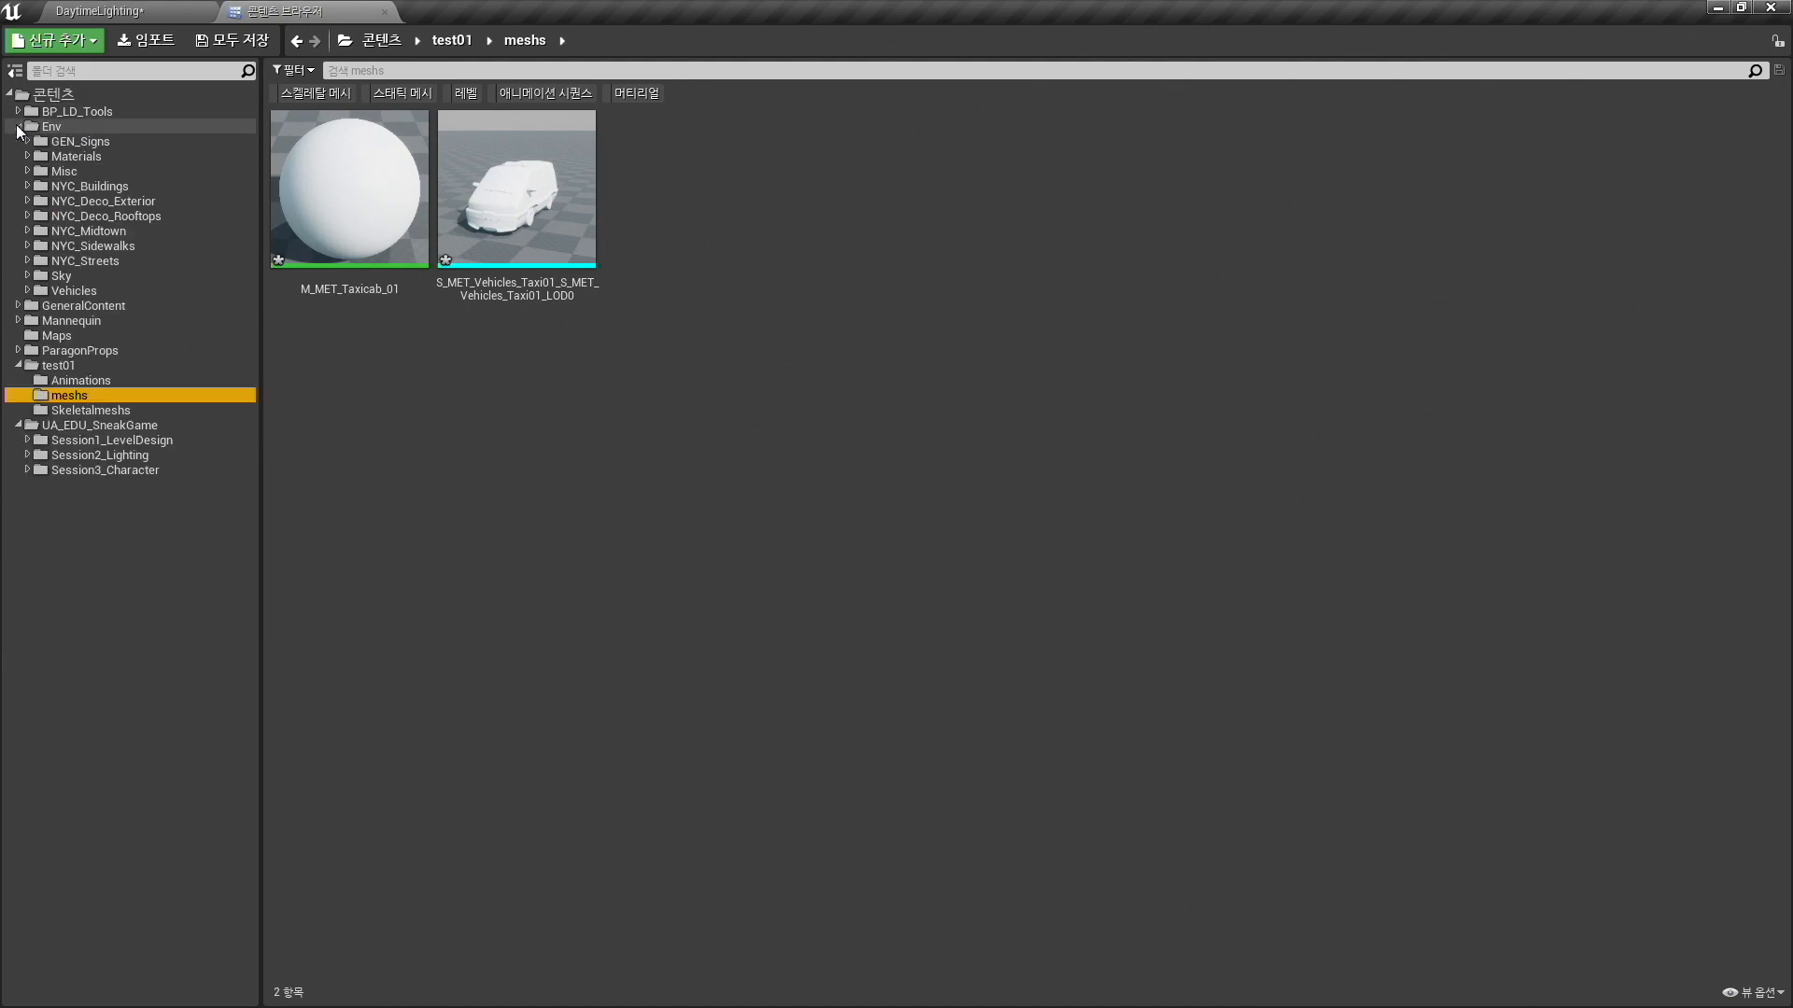
Browse the contents of the Env subfolders GEN_Signs, Misc, NYC_Buildings, NYC_Deco_Exterior and NYC_Deco_Rooftops.
{"action": "left_click", "coordinate": [75, 132]}
{"action": "left_click", "coordinate": [99, 140]}
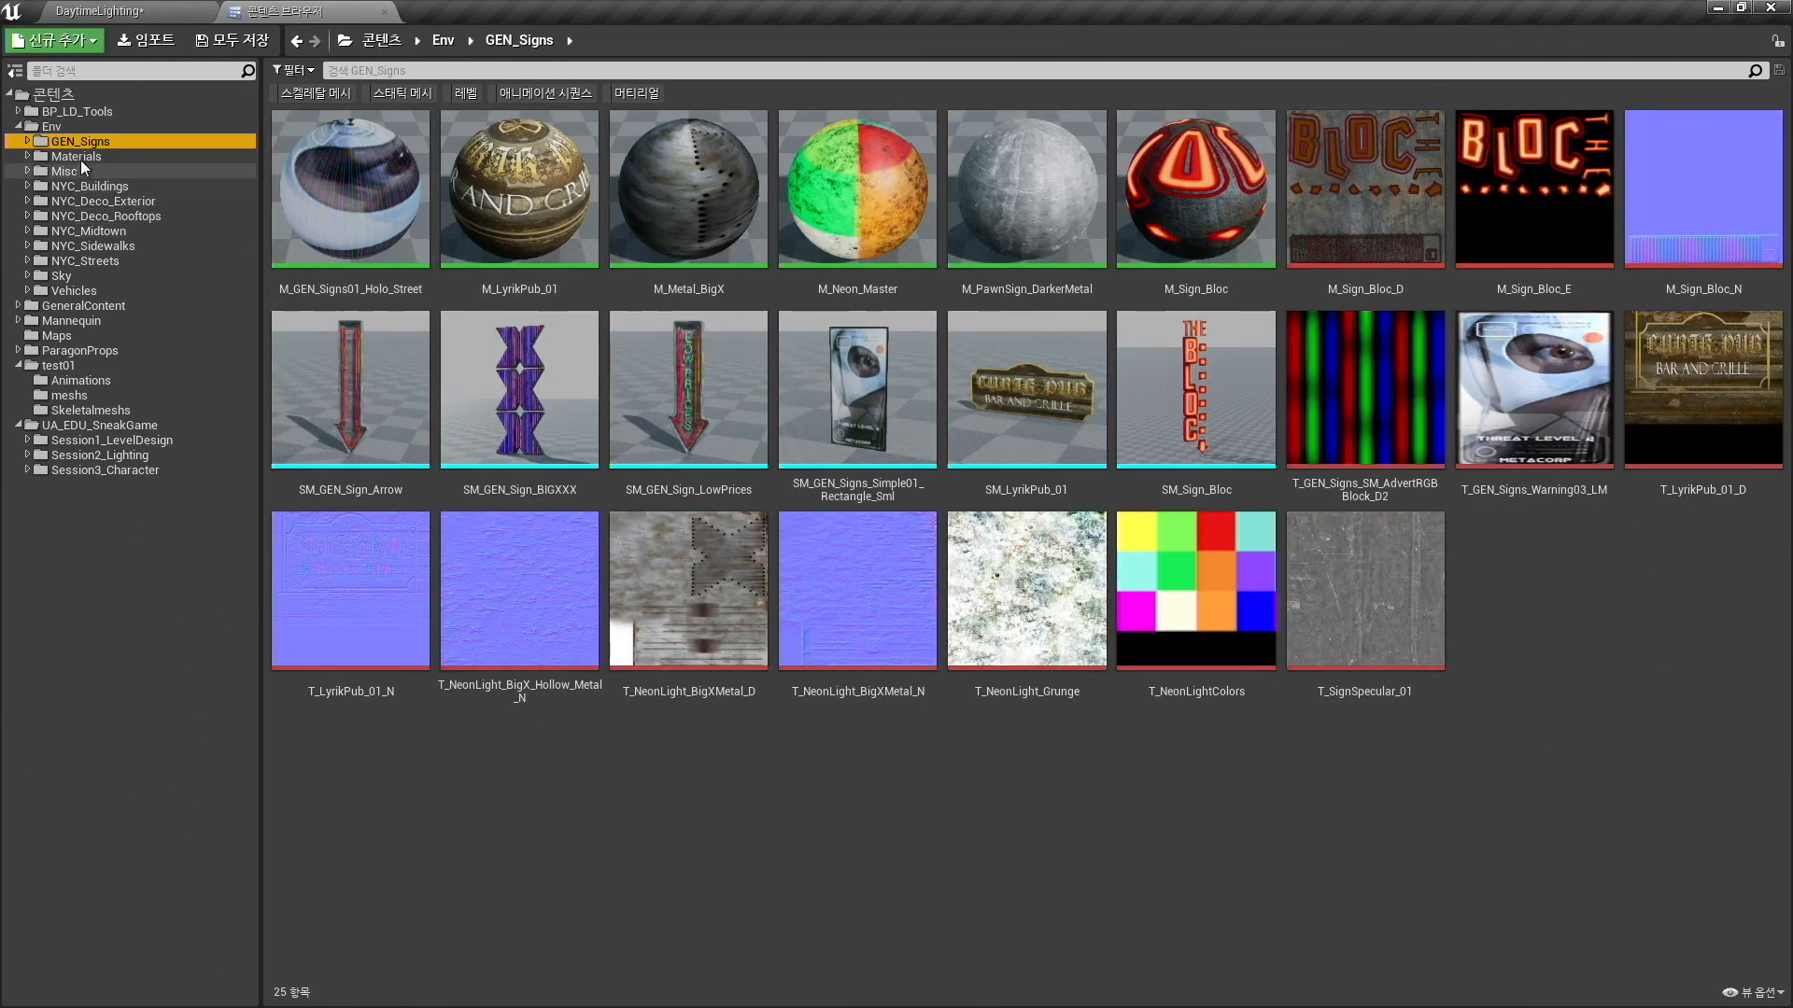
{"action": "left_click", "coordinate": [82, 169]}
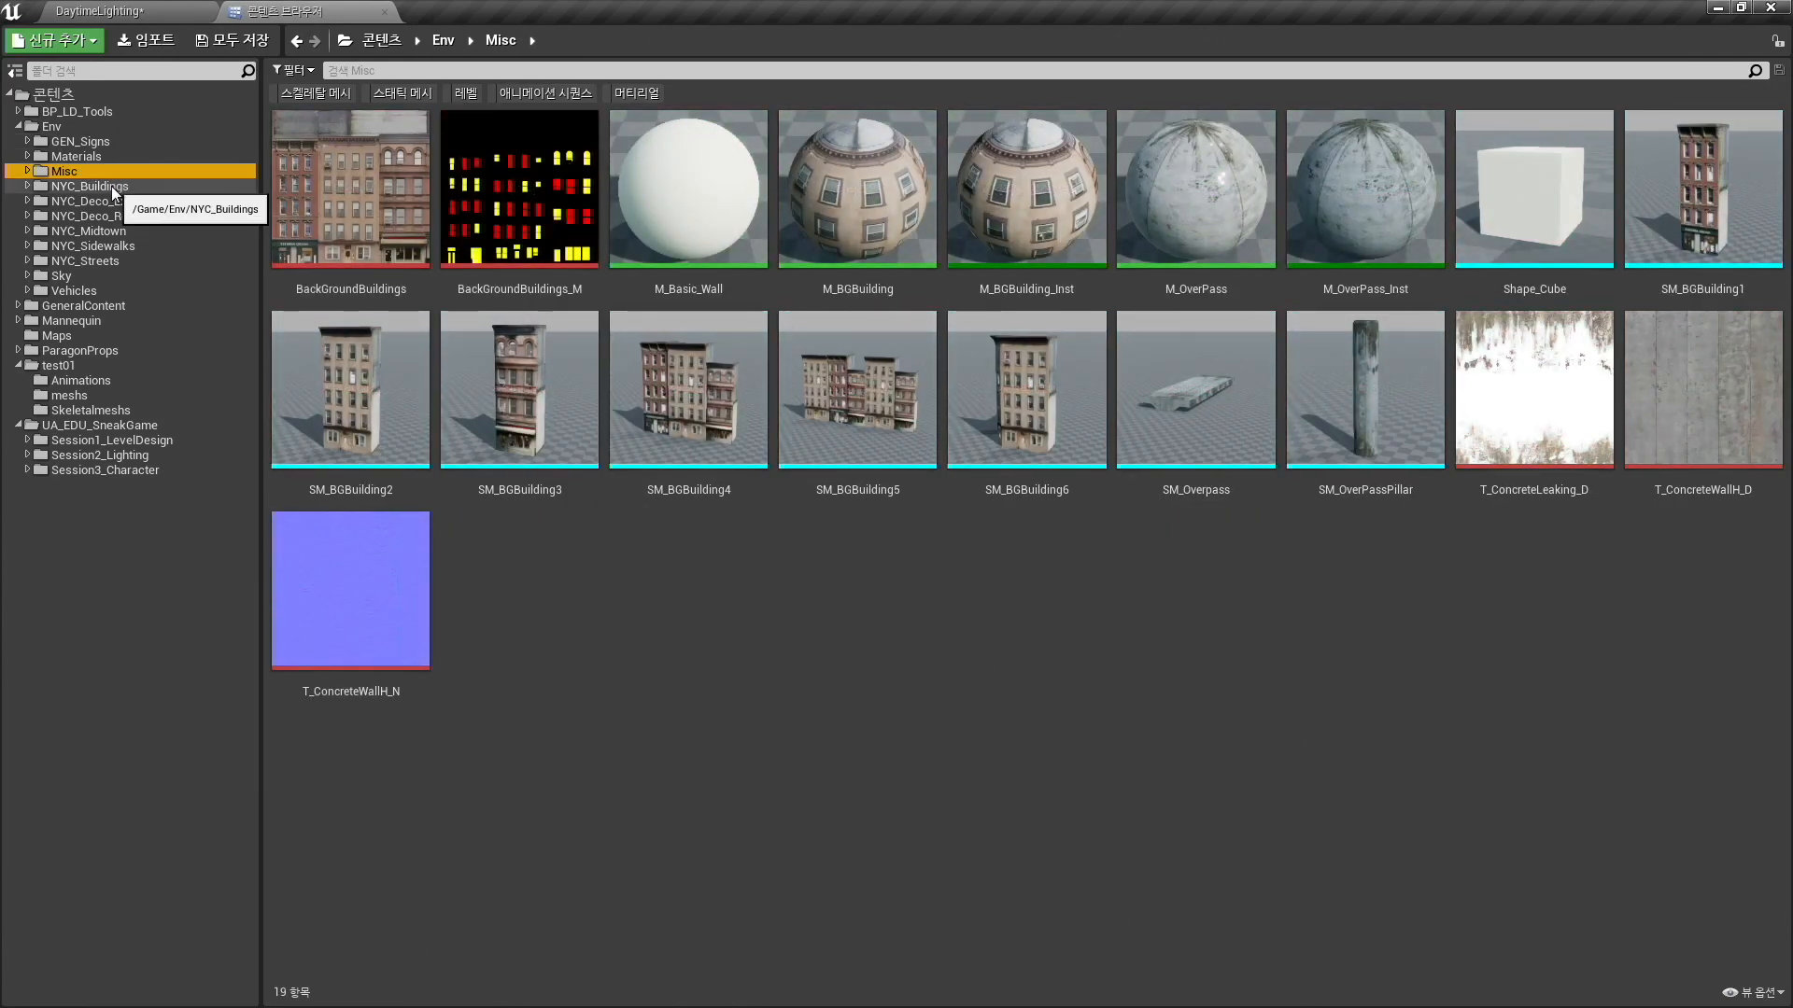
{"action": "left_click", "coordinate": [110, 187]}
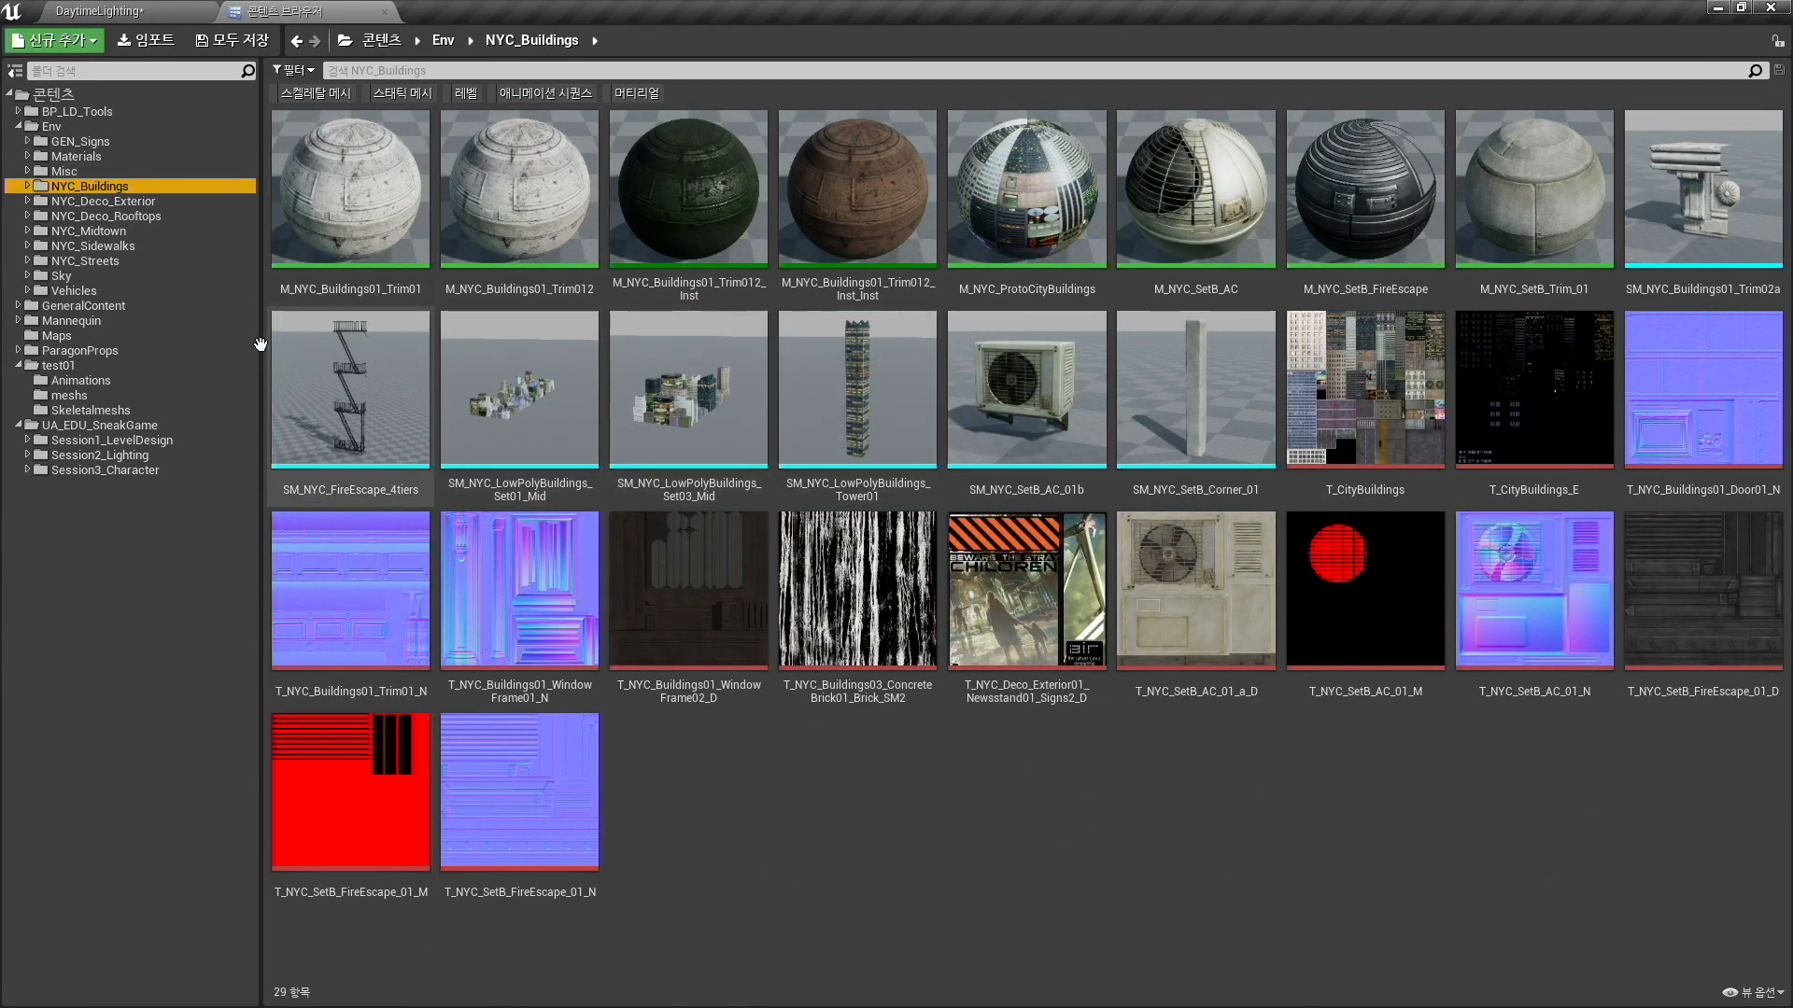
{"action": "left_click", "coordinate": [102, 200]}
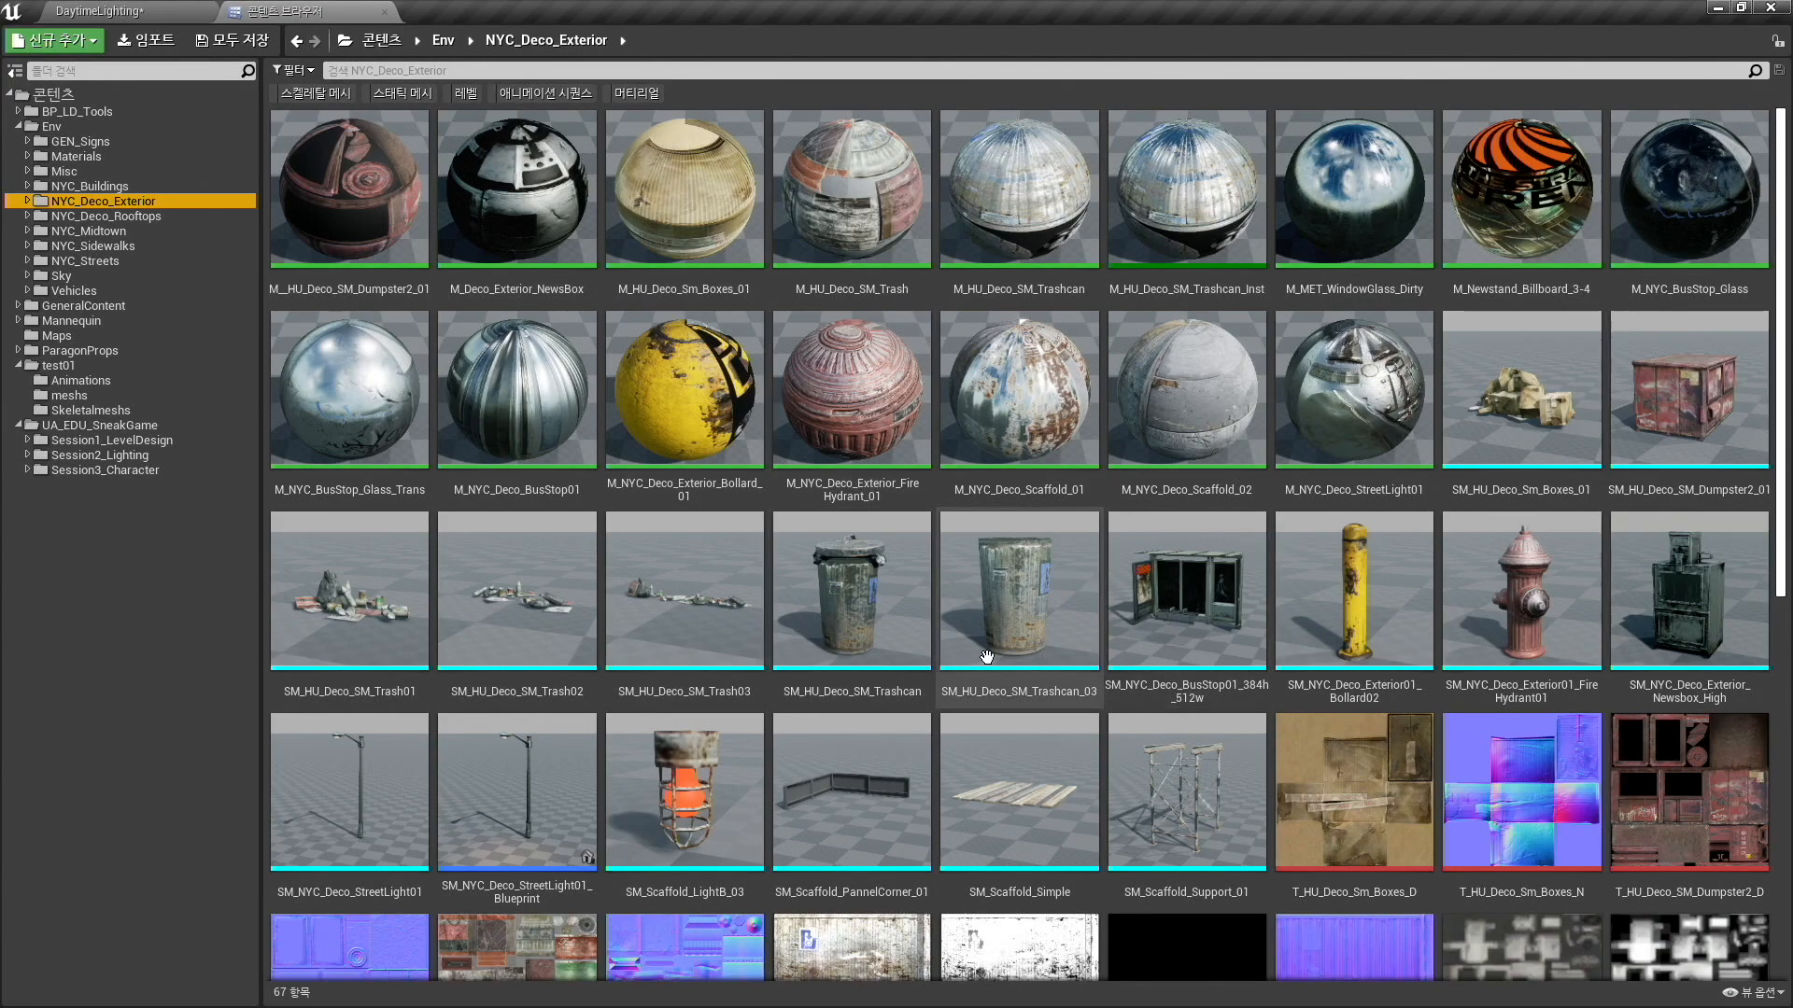
{"action": "scroll", "coordinate": [987, 657], "scroll_direction": "down", "scroll_amount": 3}
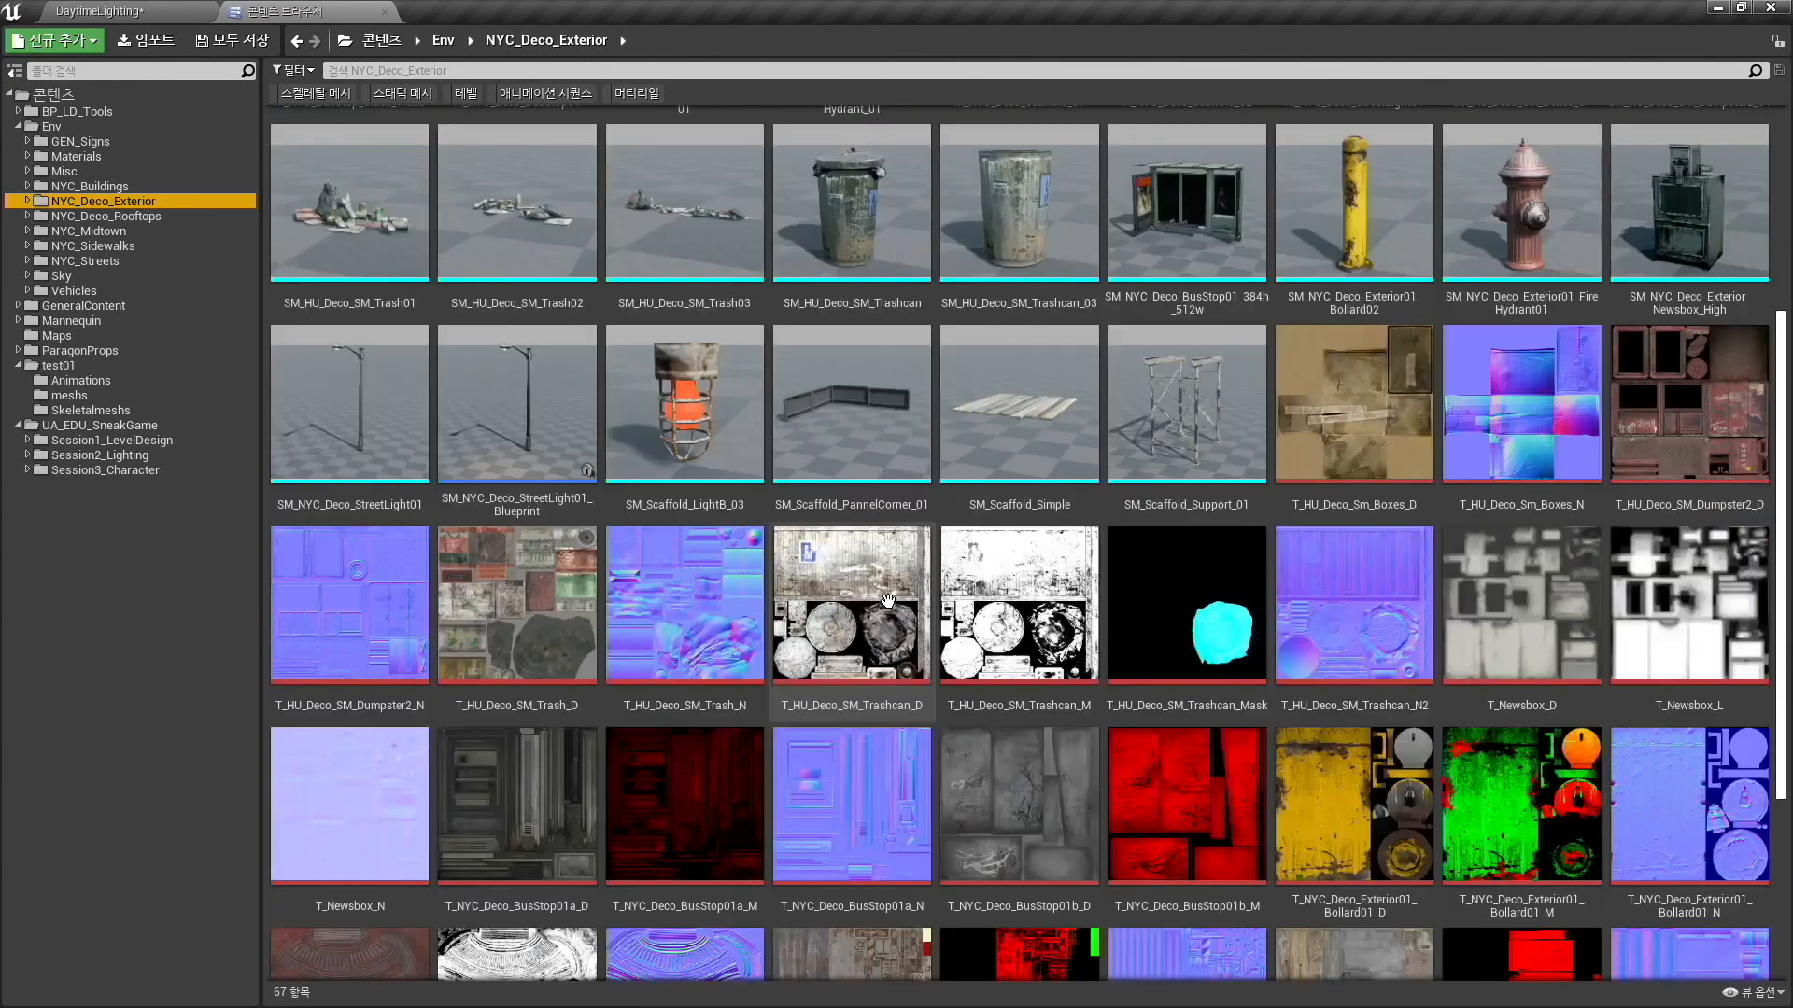
{"action": "left_click", "coordinate": [118, 217]}
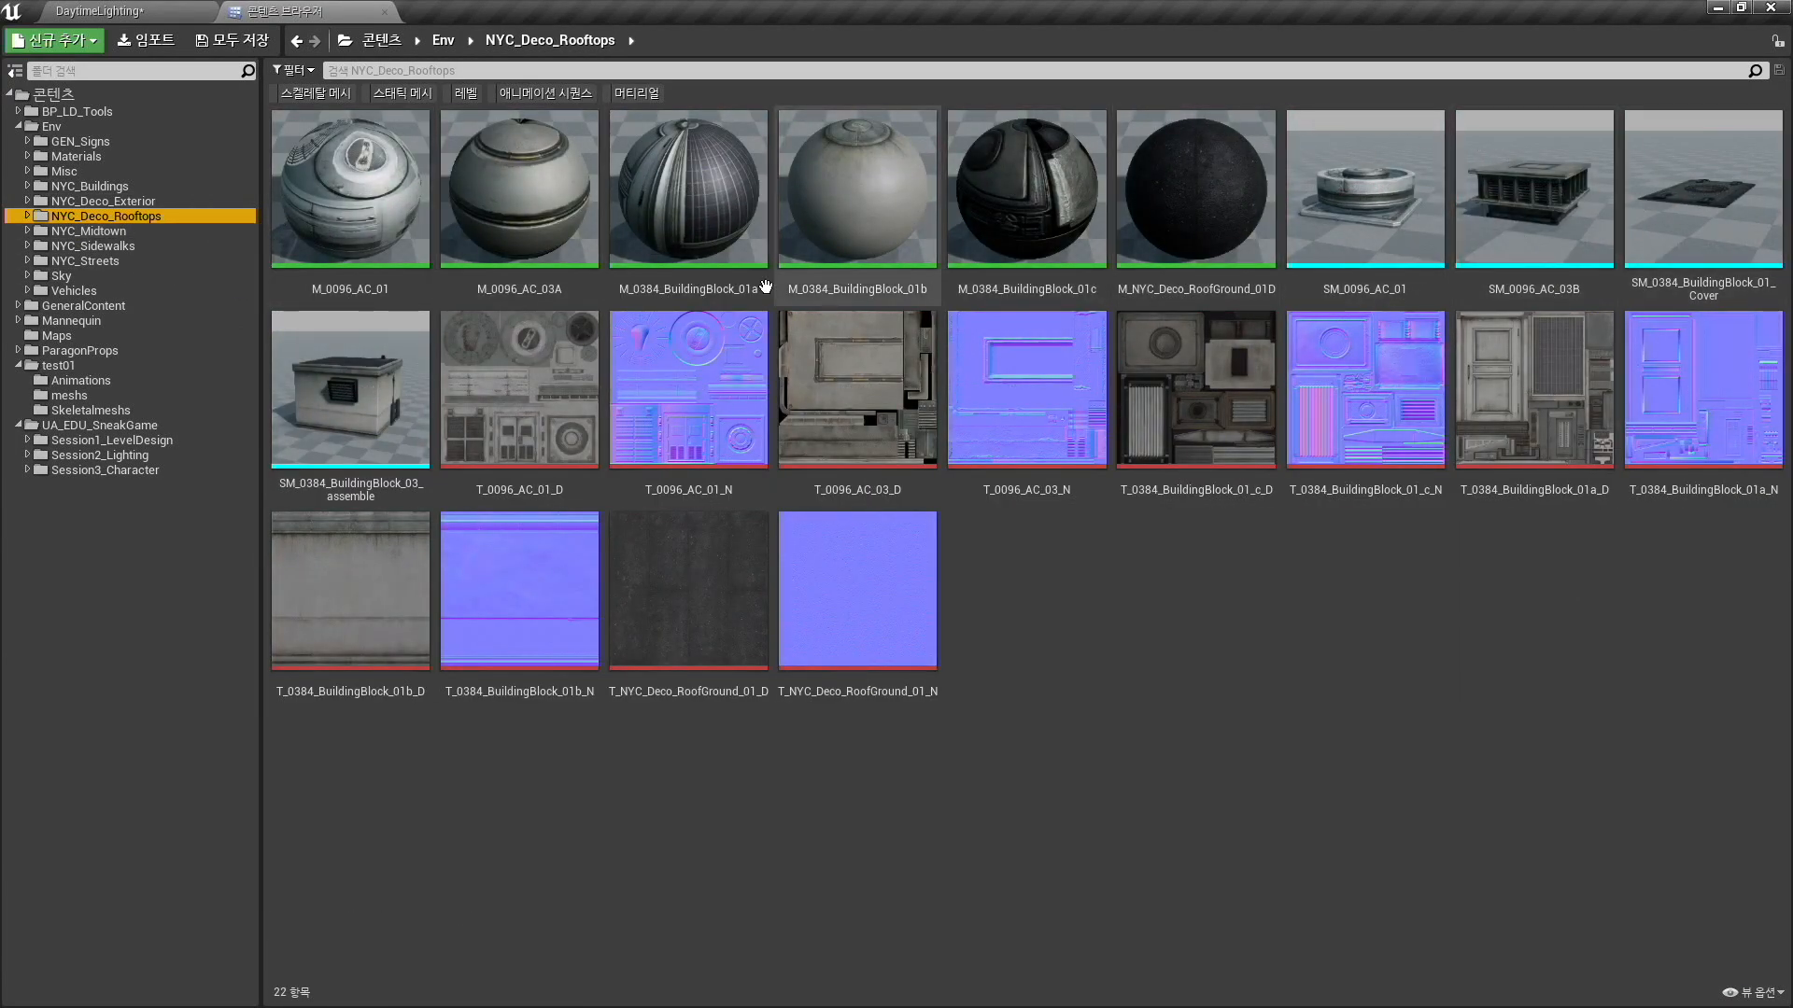
Show the NYC_Streets folder and select the meshes SM_NYC_Road_2Lane, SM_NYC_Road_Custom1 and SM_NYC_Road_MERGED in turn.
{"action": "left_click", "coordinate": [91, 261]}
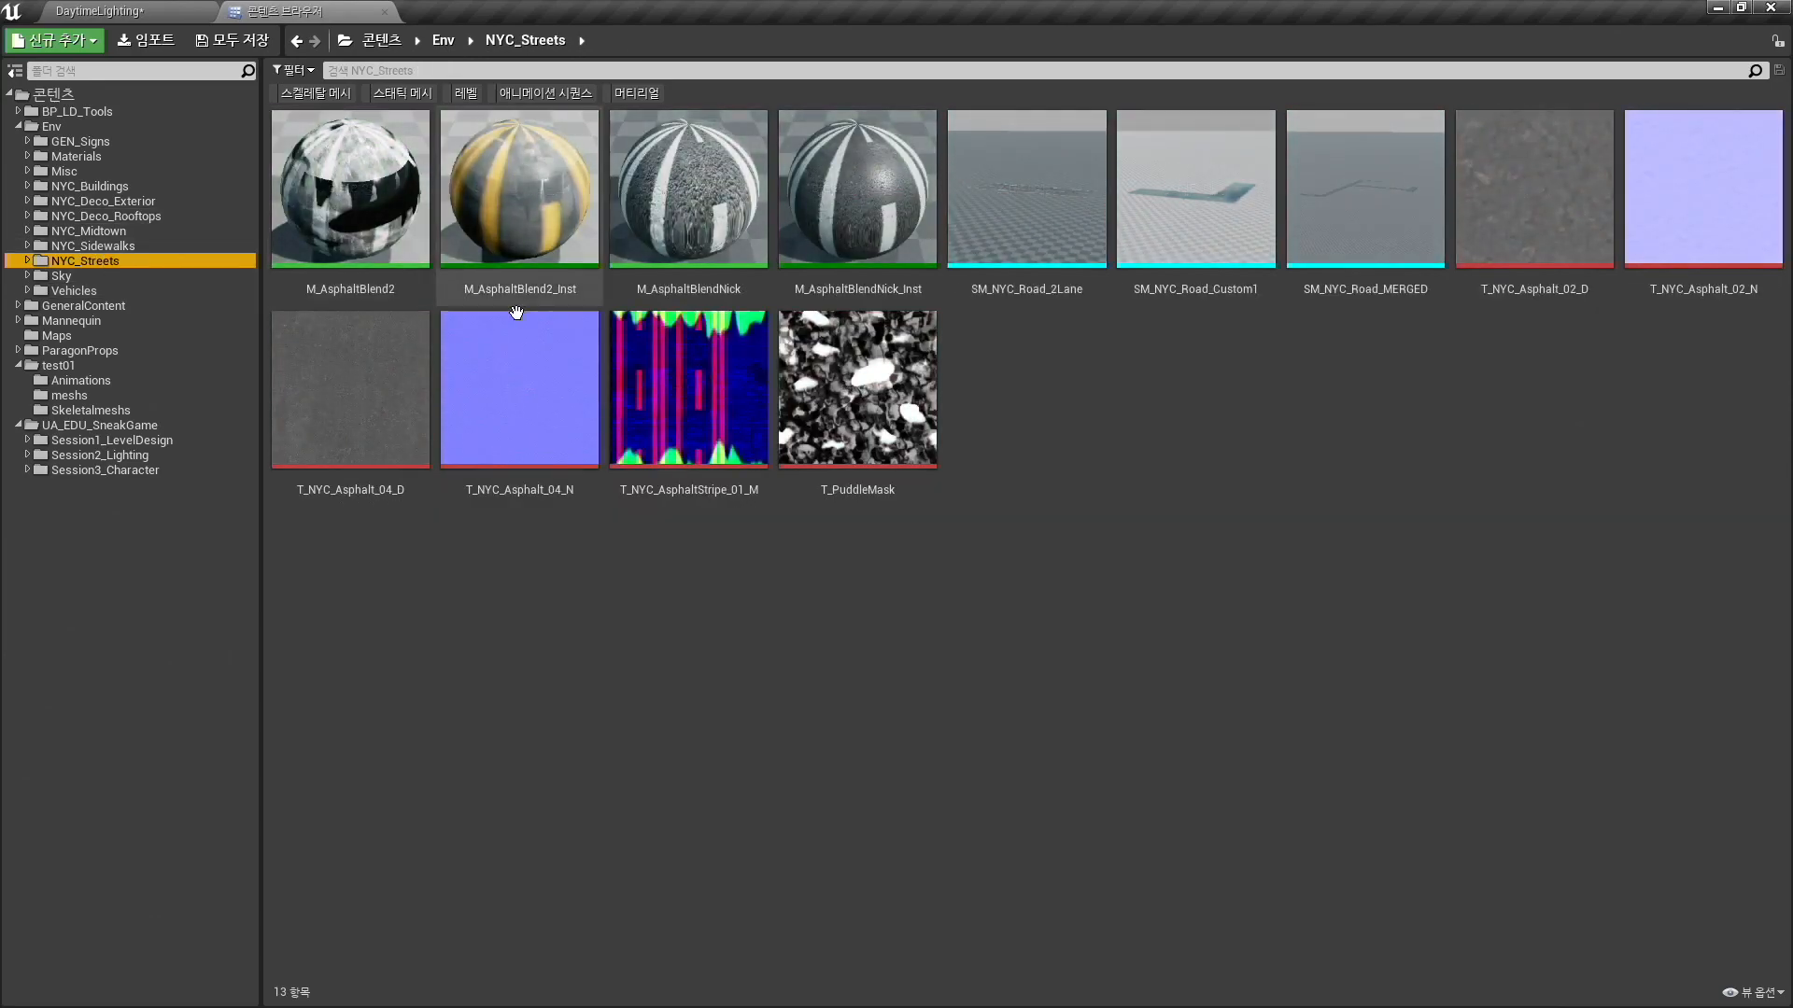
{"action": "left_click", "coordinate": [1025, 187]}
{"action": "left_click", "coordinate": [1192, 174]}
{"action": "left_click", "coordinate": [1349, 174]}
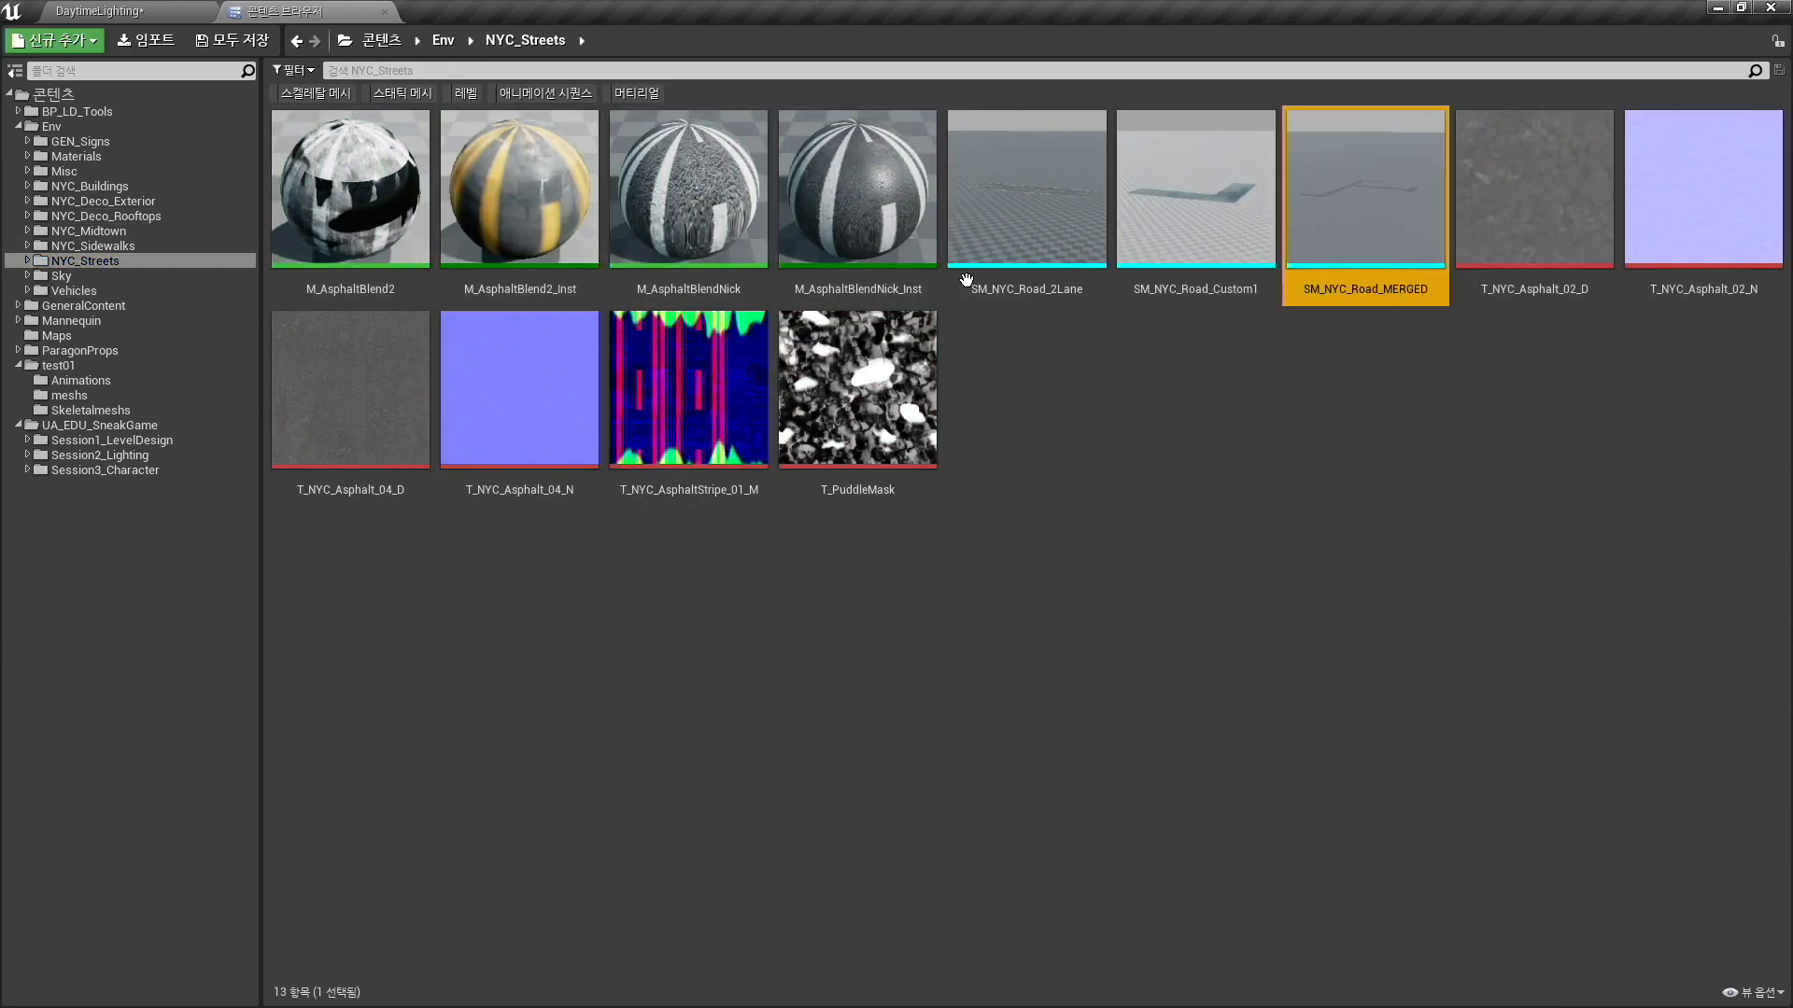
Switch to the presentation, advance to the Showdown City slide on the Map folder and Session1_LevelDesign, and return to the Unreal Editor.
{"action": "key", "text": "super+Tab"}
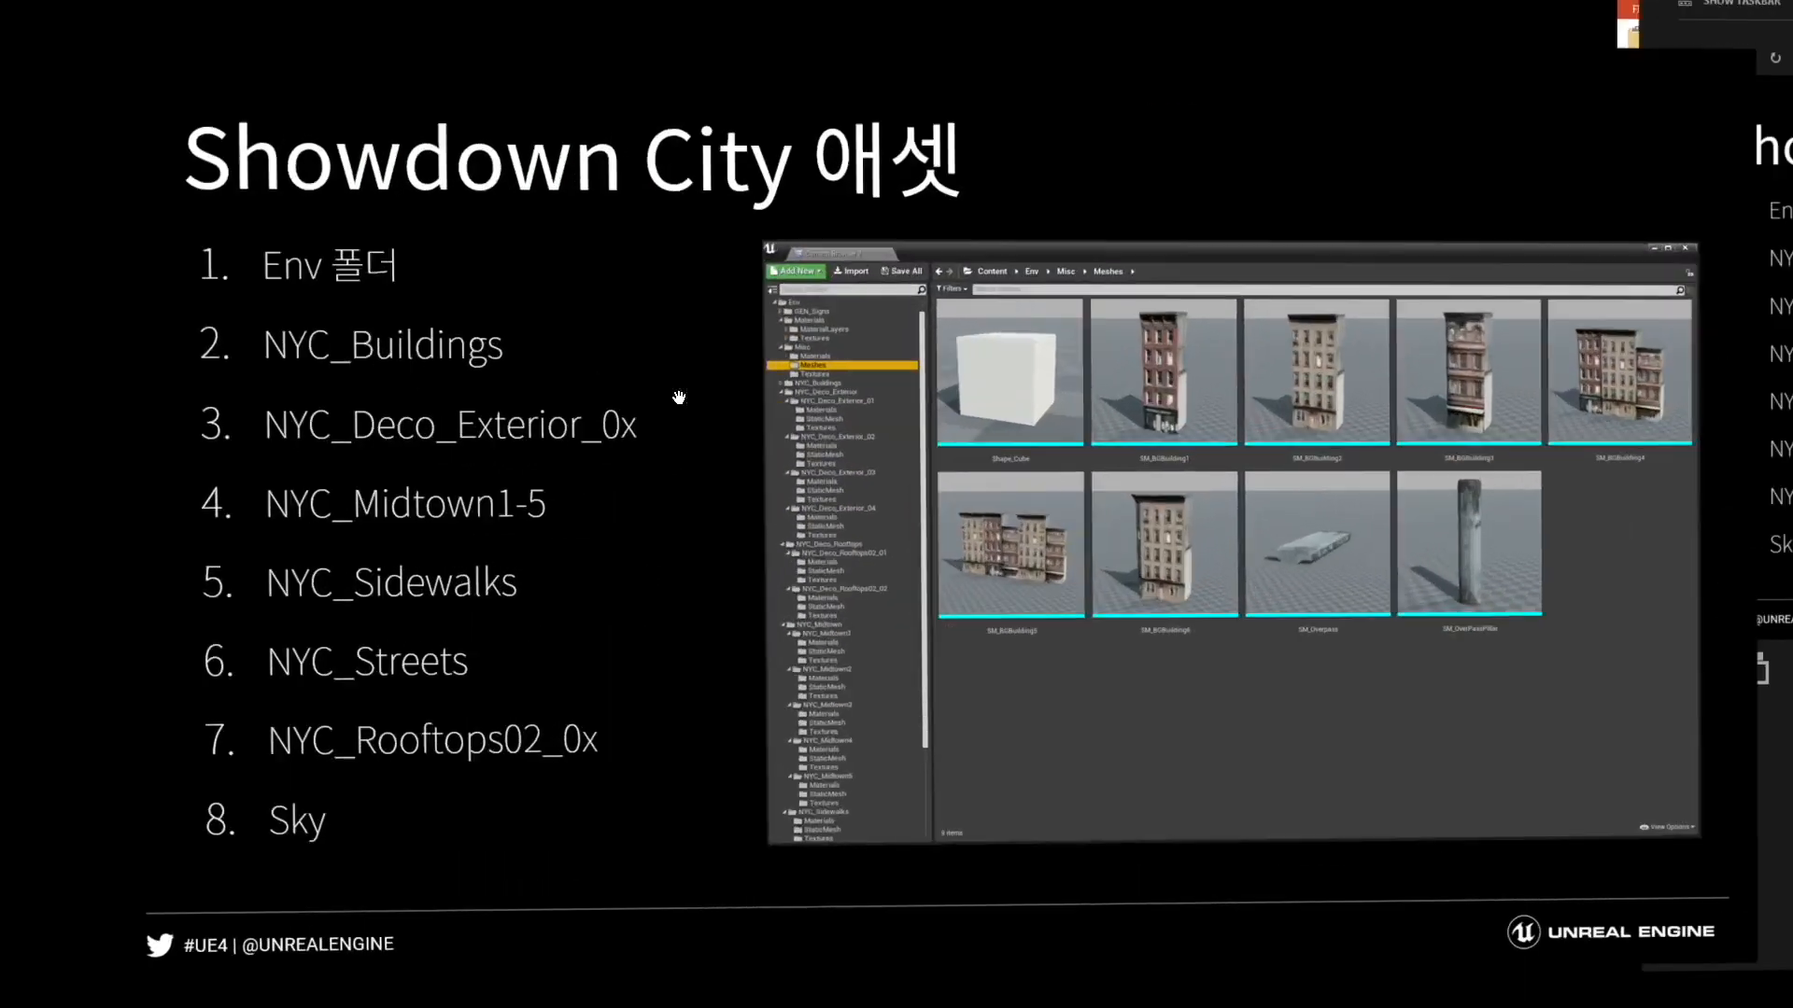
{"action": "left_click", "coordinate": [811, 374]}
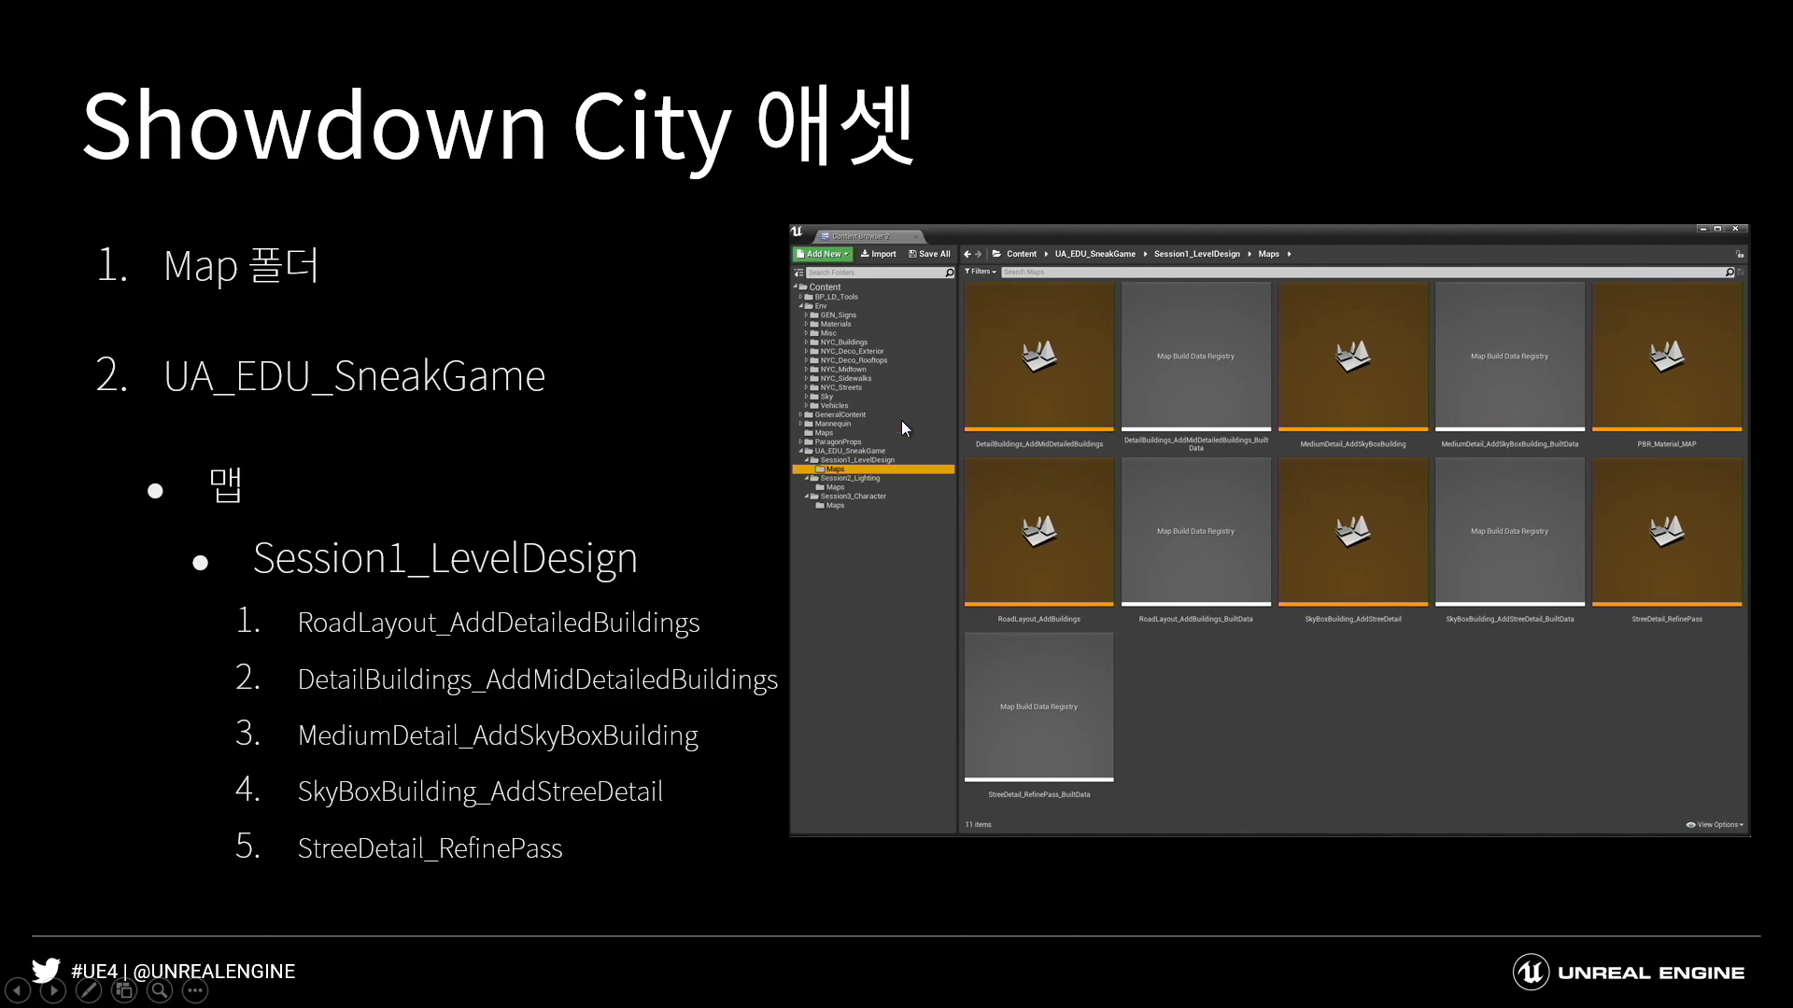
{"action": "key", "text": "super+Tab"}
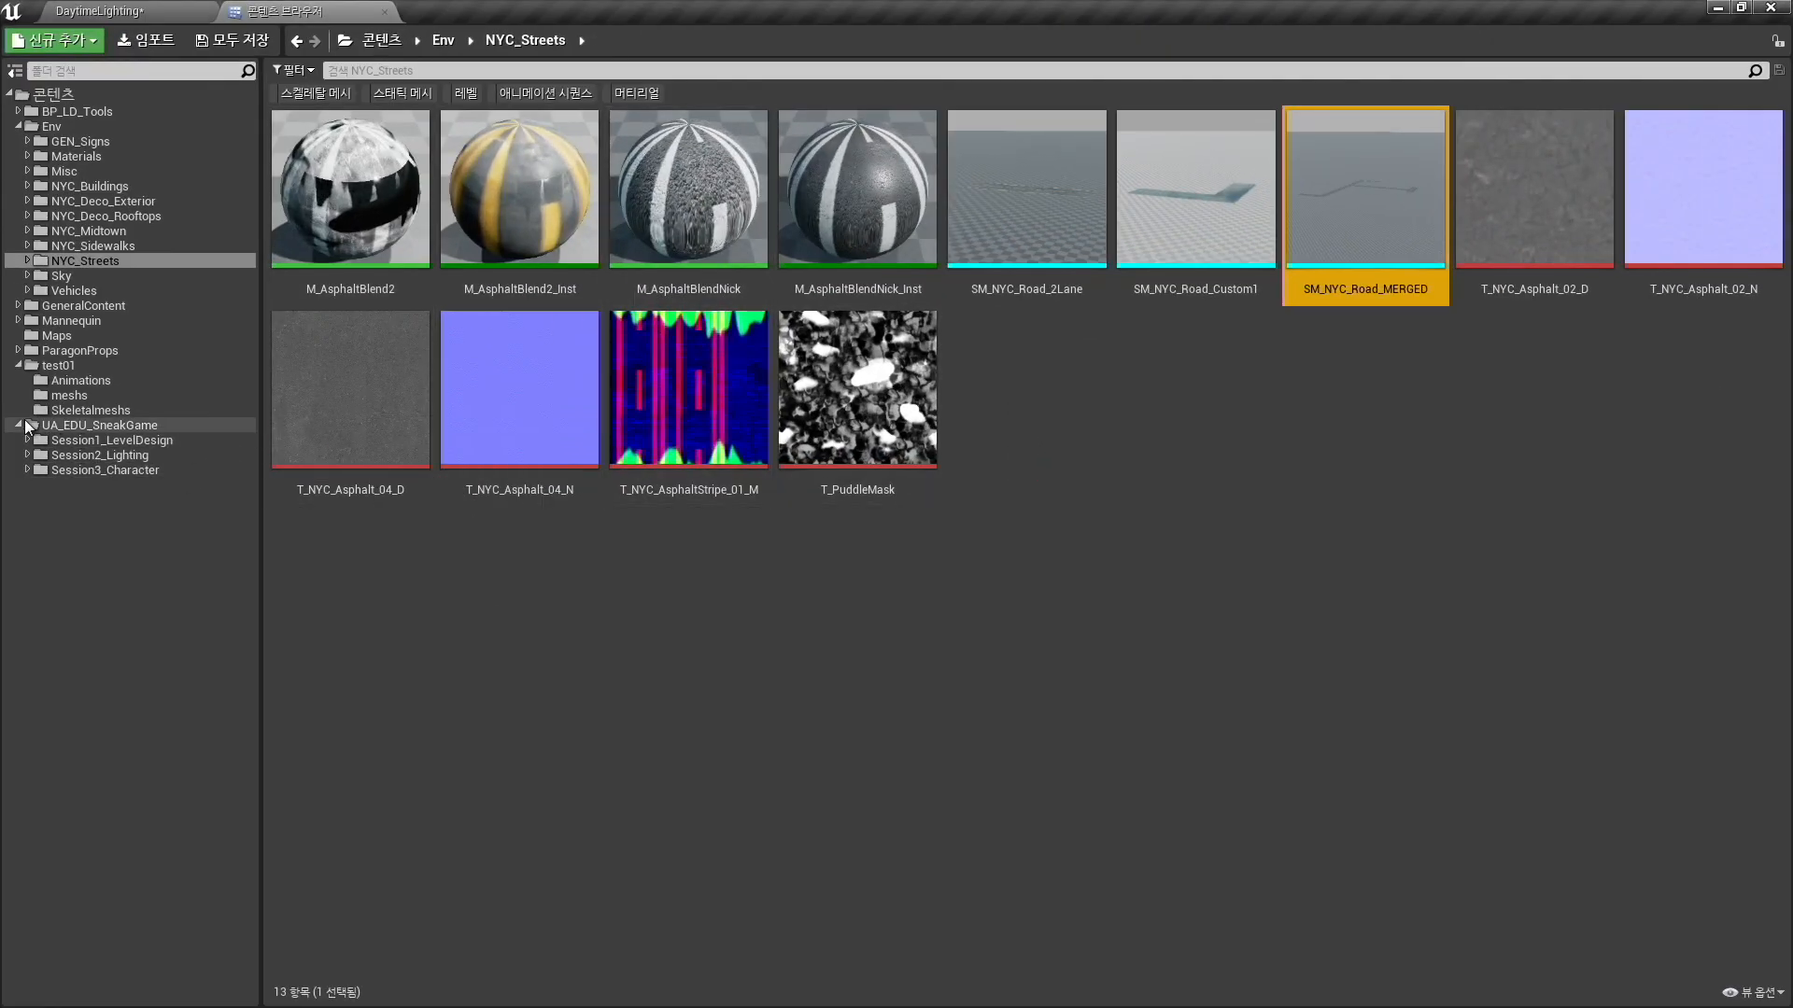
Show the UA_EDU_SneakGame folder's contents, expand Session1_LevelDesign and display its Maps subfolder.
{"action": "left_click", "coordinate": [107, 425]}
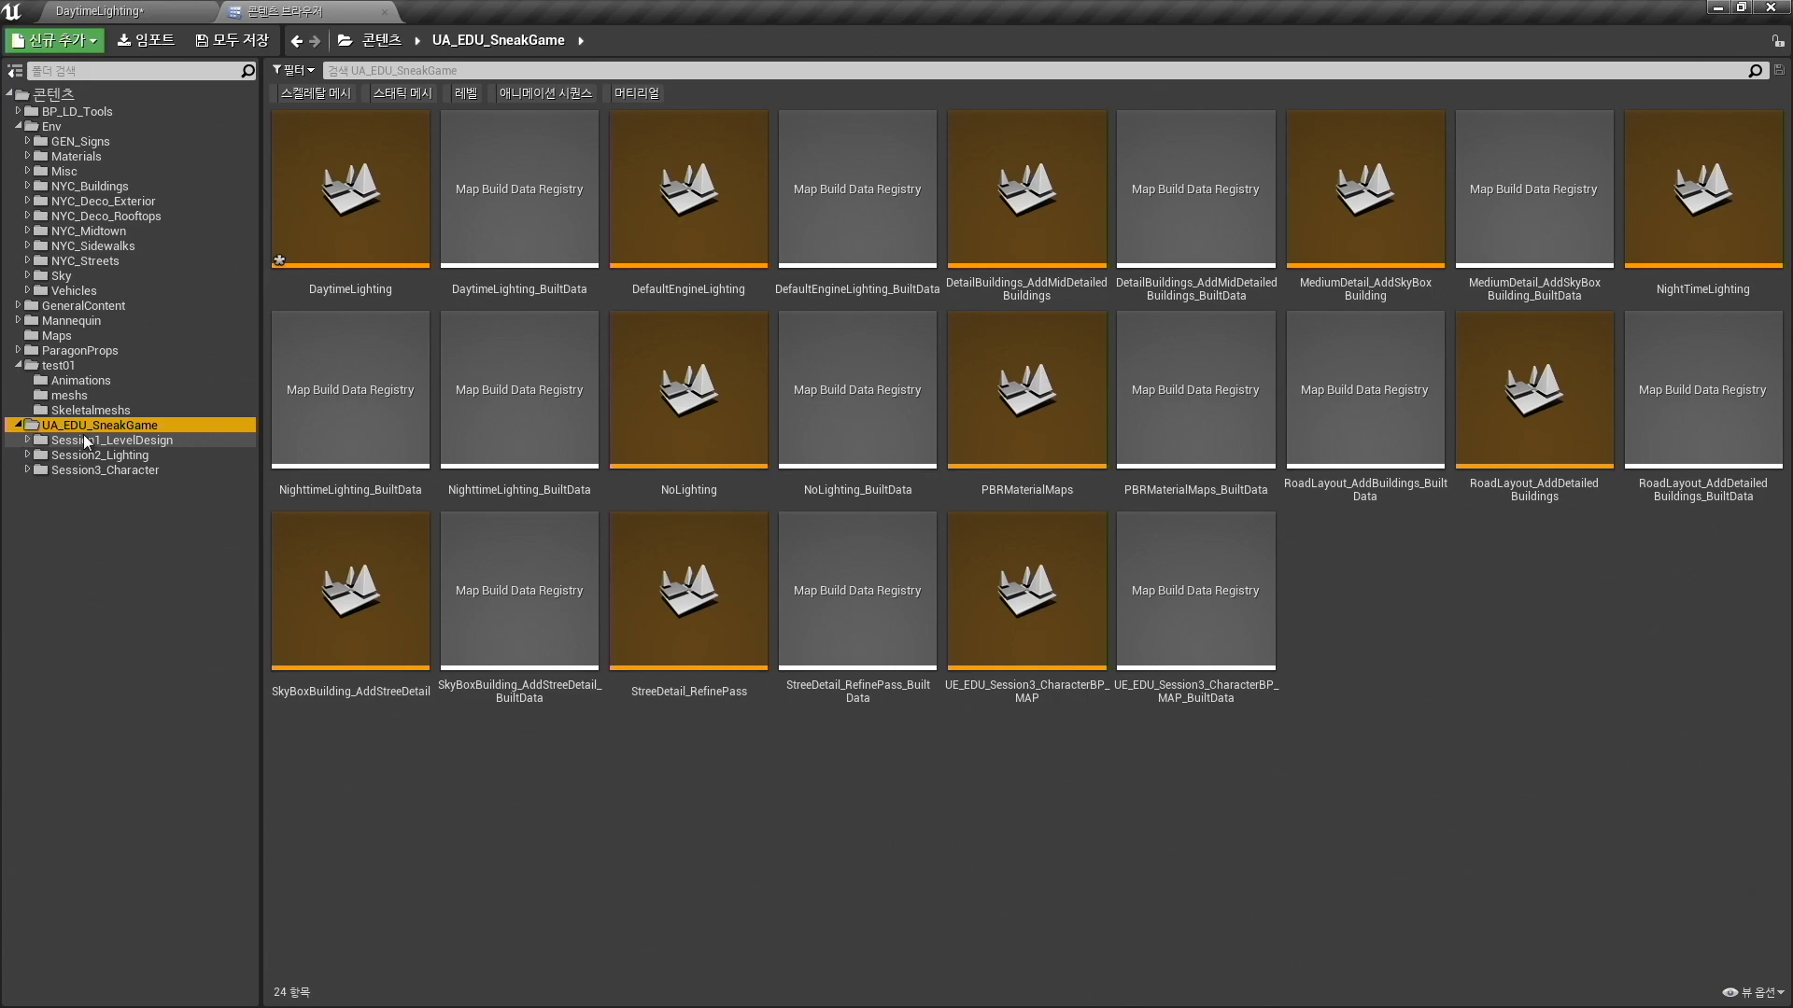
{"action": "left_click", "coordinate": [27, 440]}
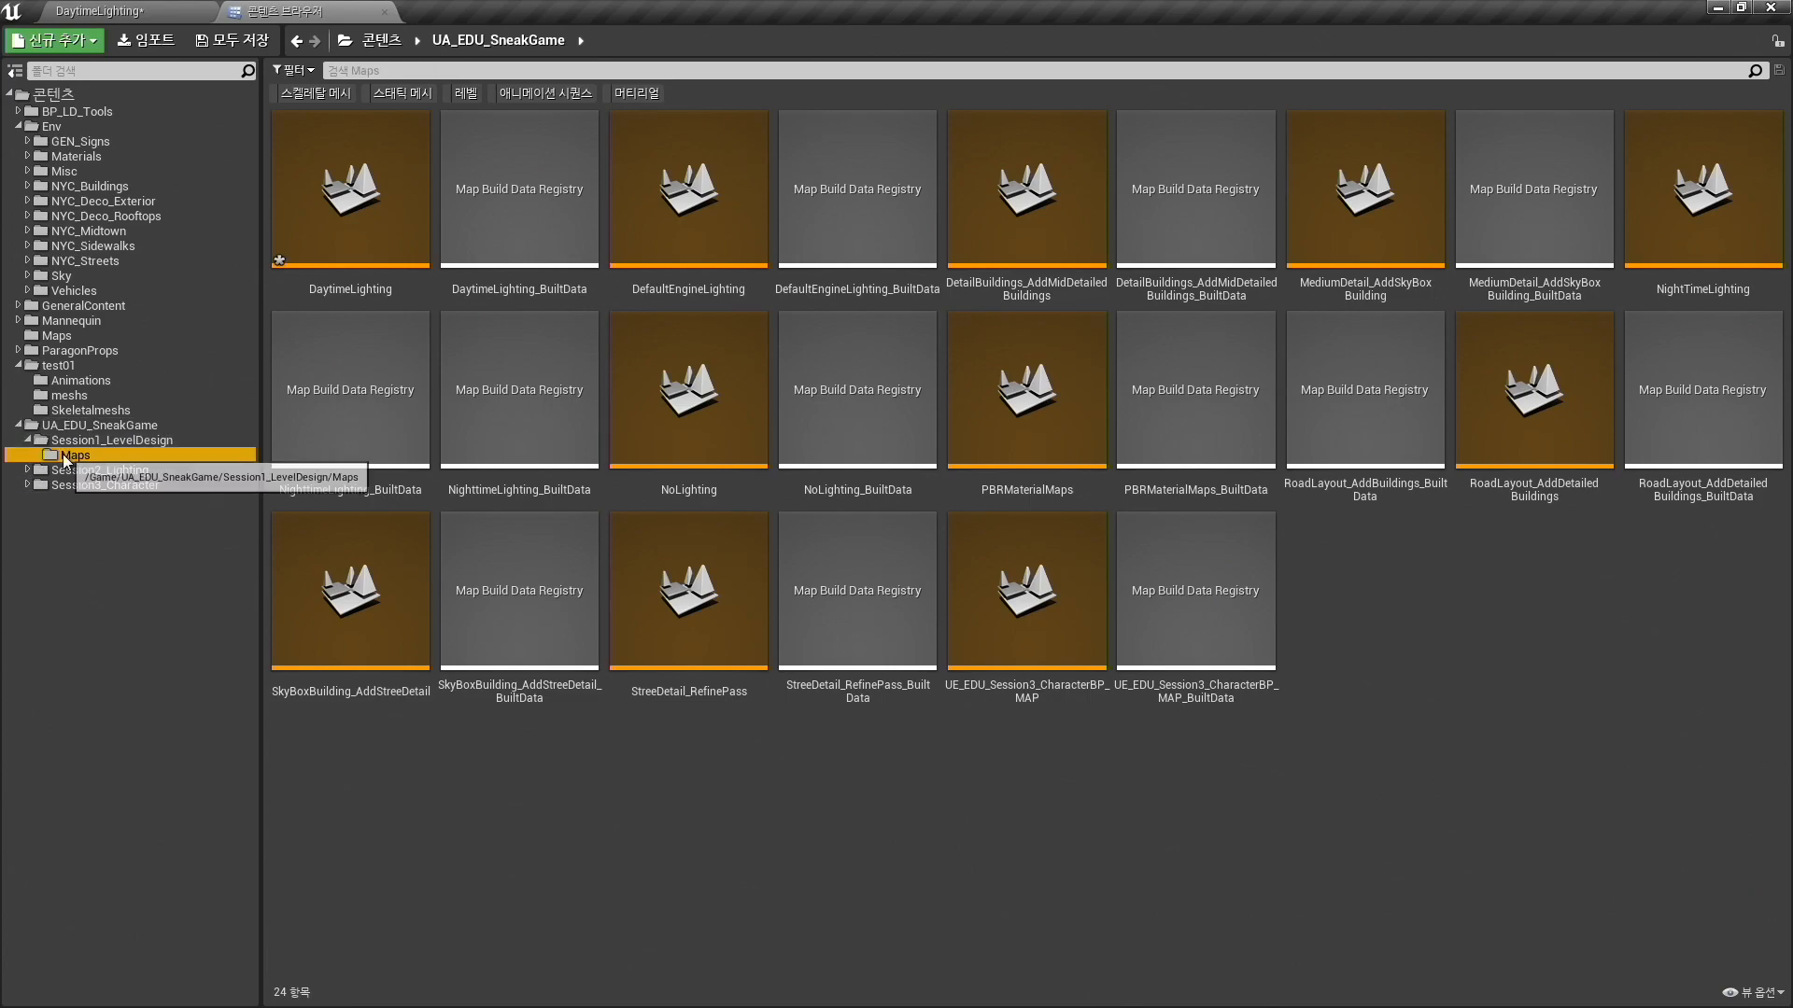
{"action": "left_click", "coordinate": [66, 456]}
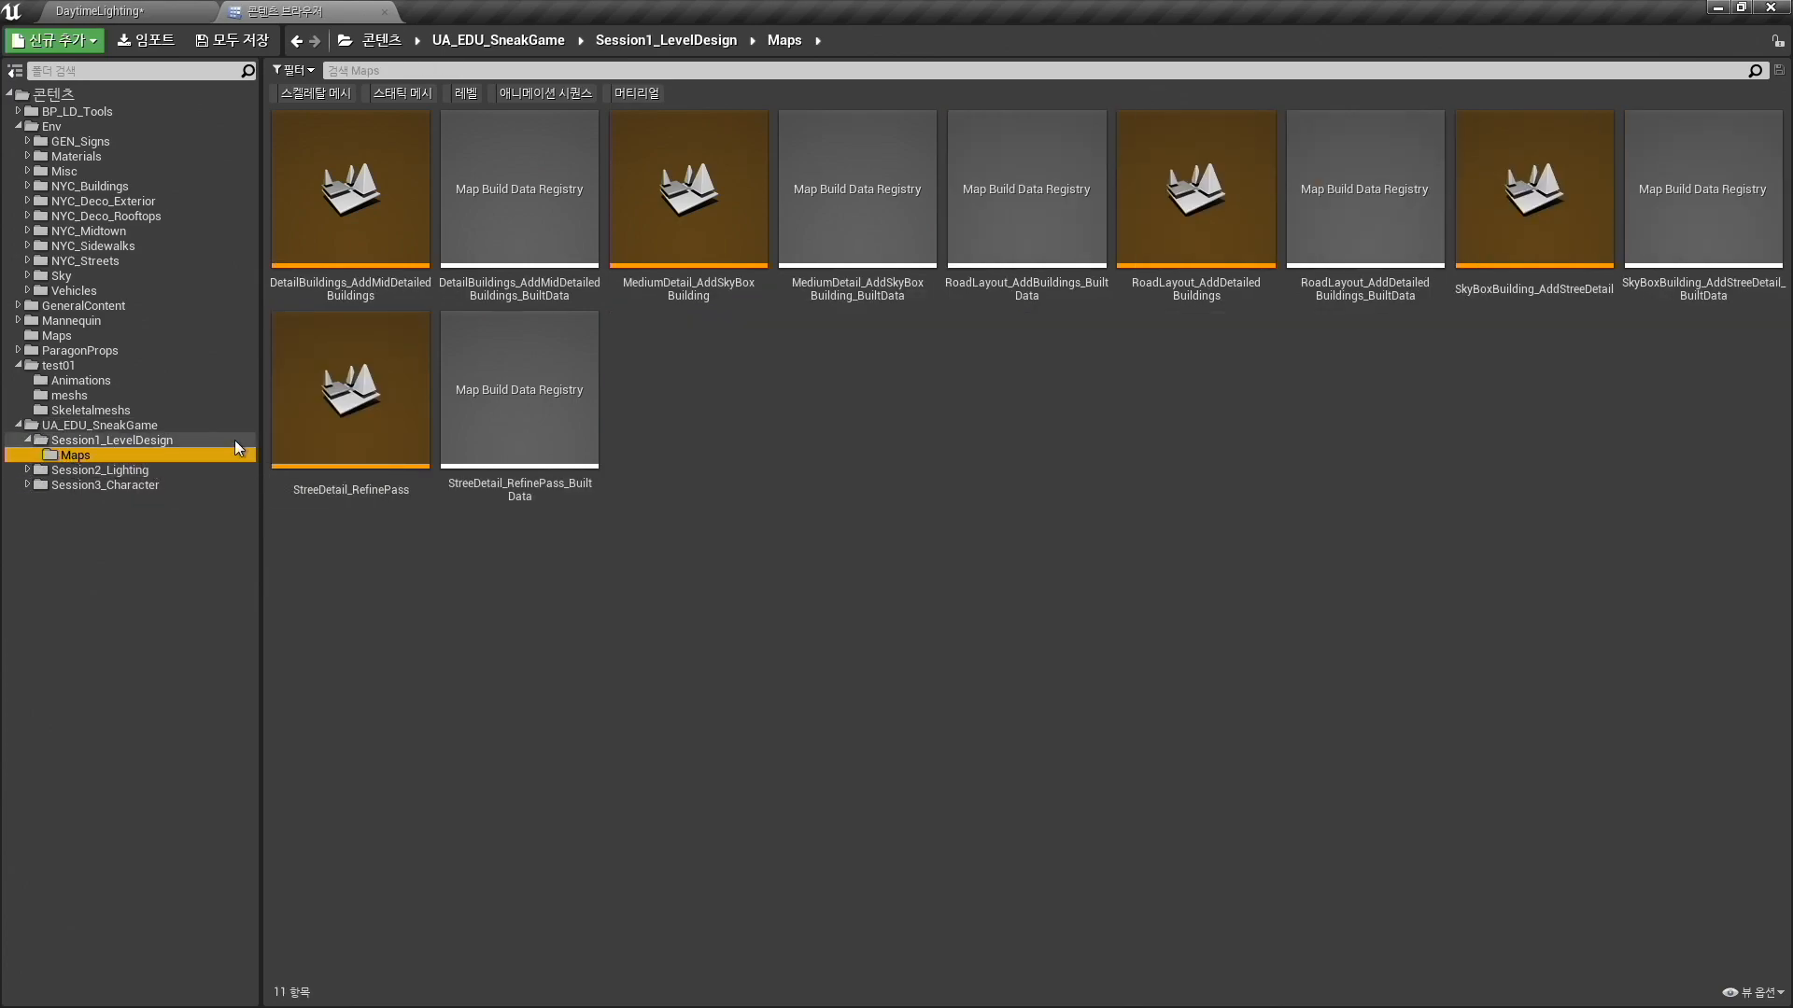
Point out the Session1_LevelDesign levels by selecting each in turn, from DetailBuildings_AddMidDetailedBuildings through StreeDetail_RefinePass.
{"action": "left_click", "coordinate": [423, 217]}
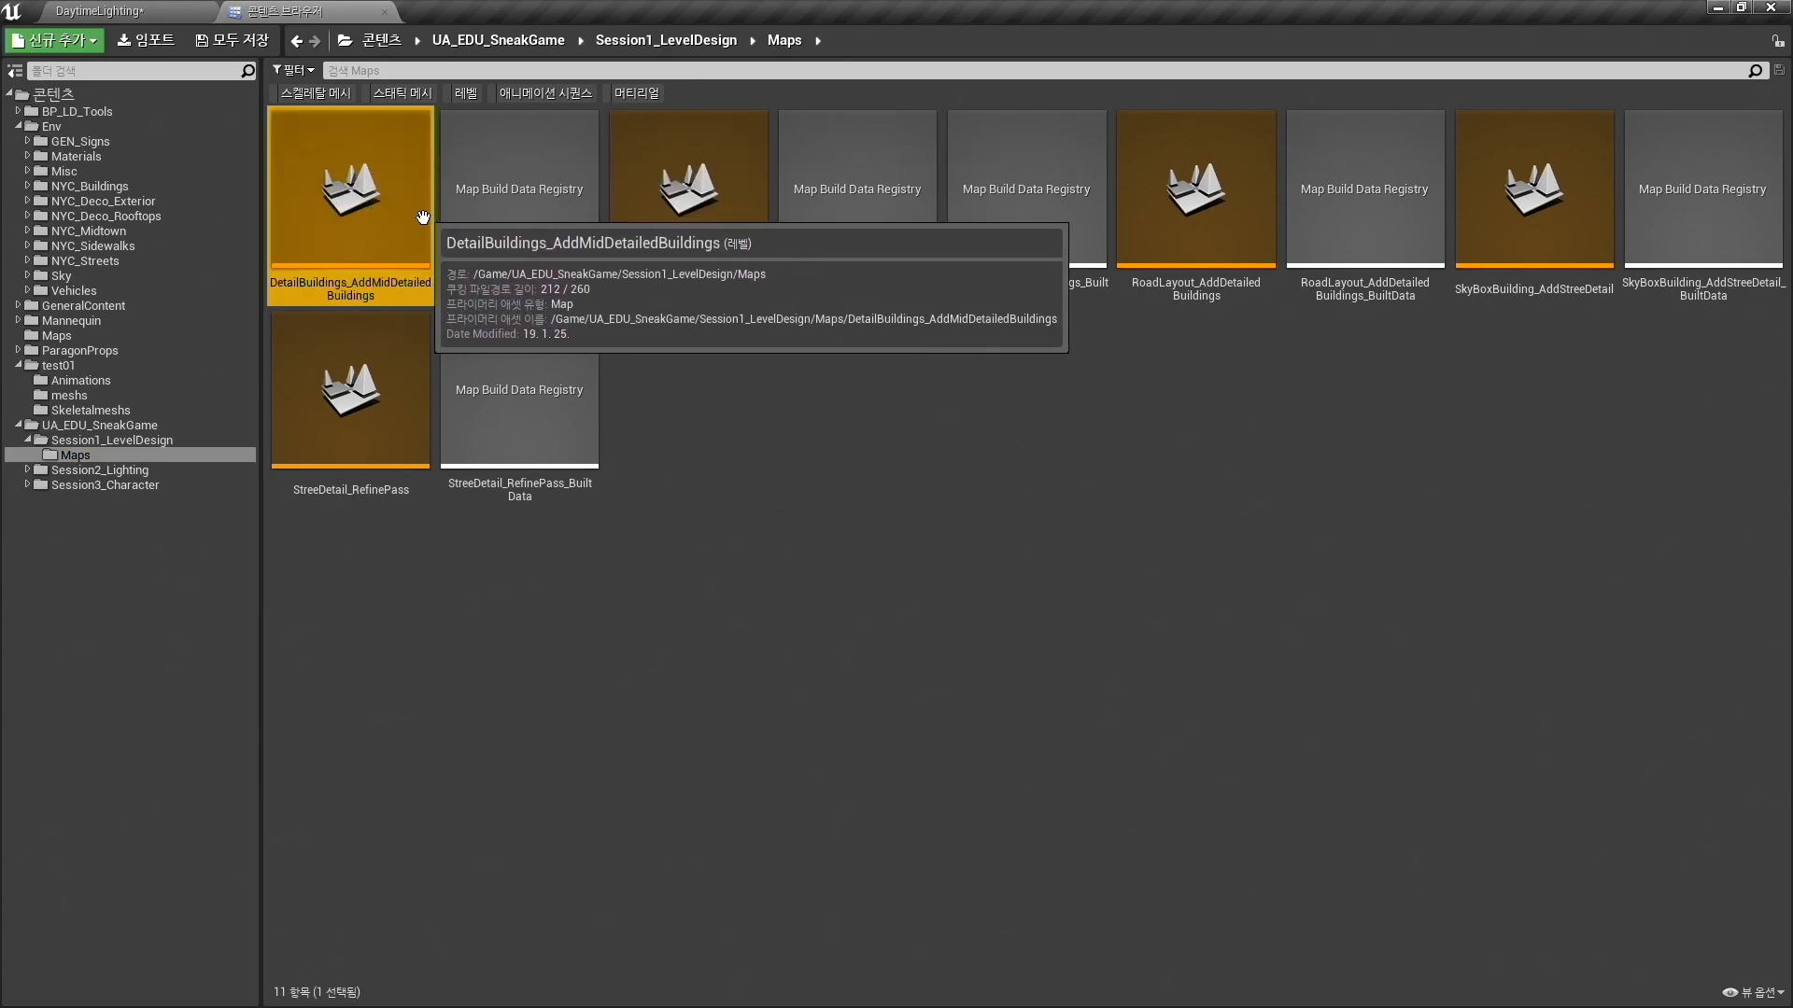
{"action": "left_click", "coordinate": [654, 183]}
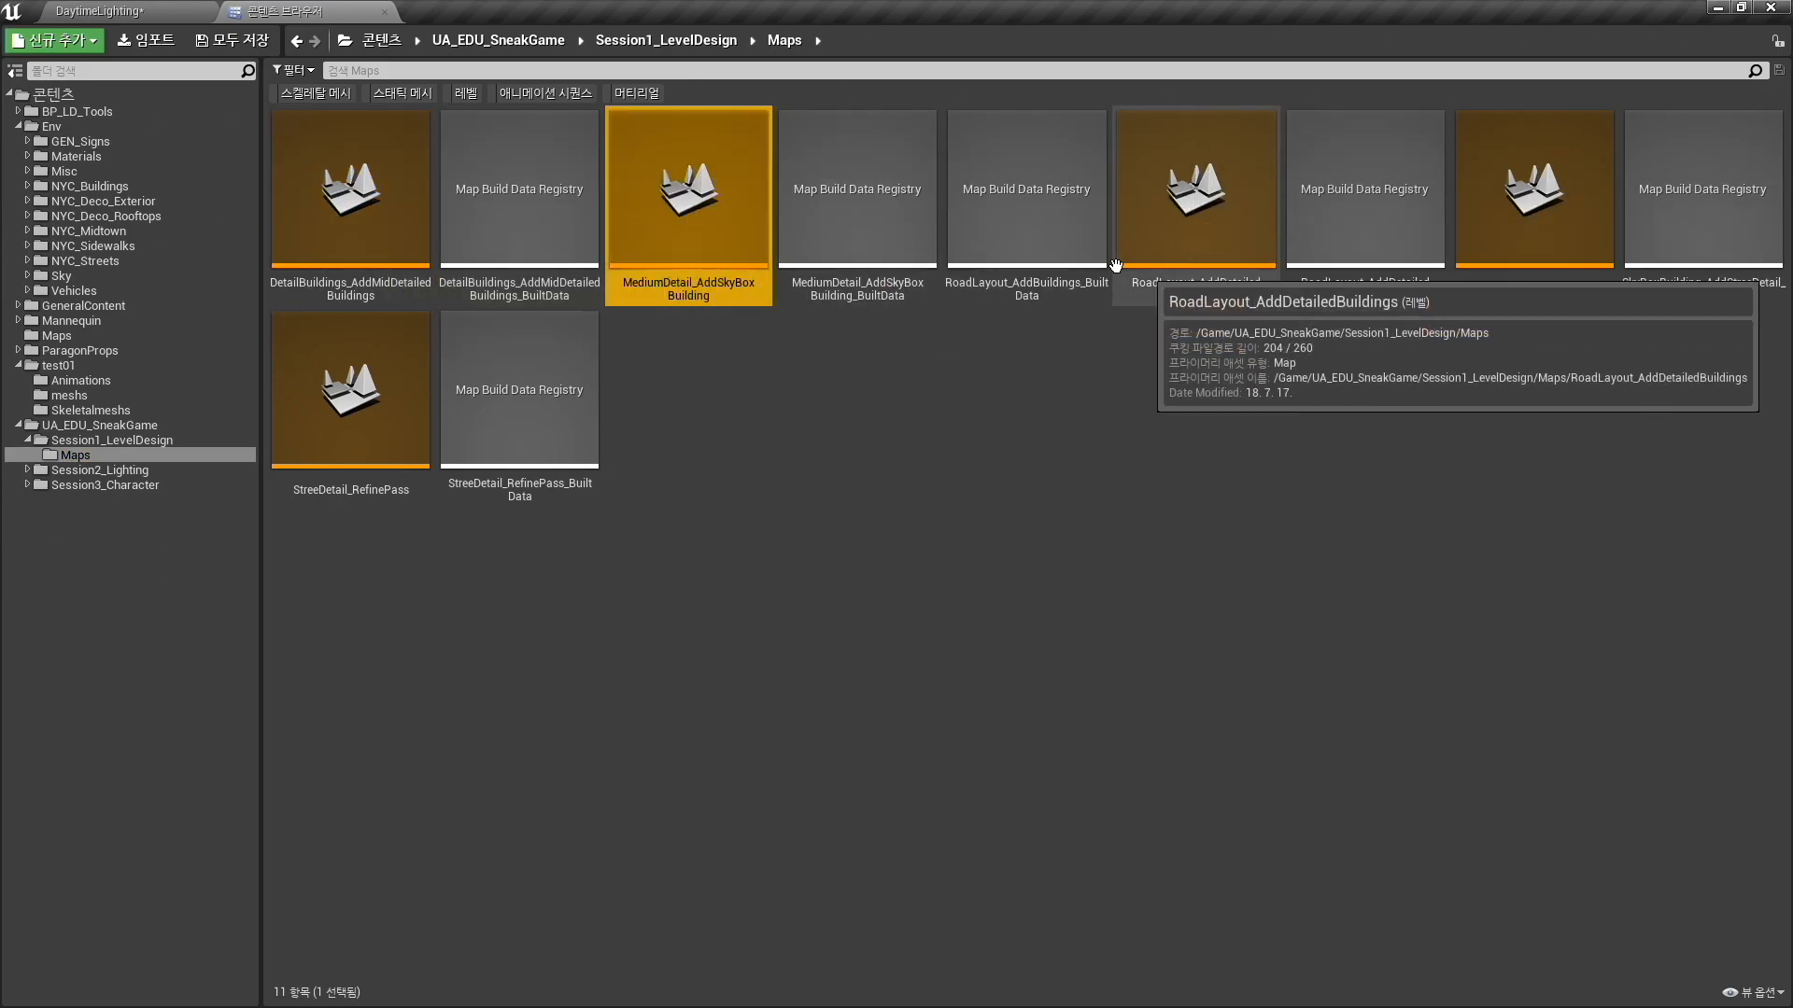
{"action": "left_click", "coordinate": [1231, 222]}
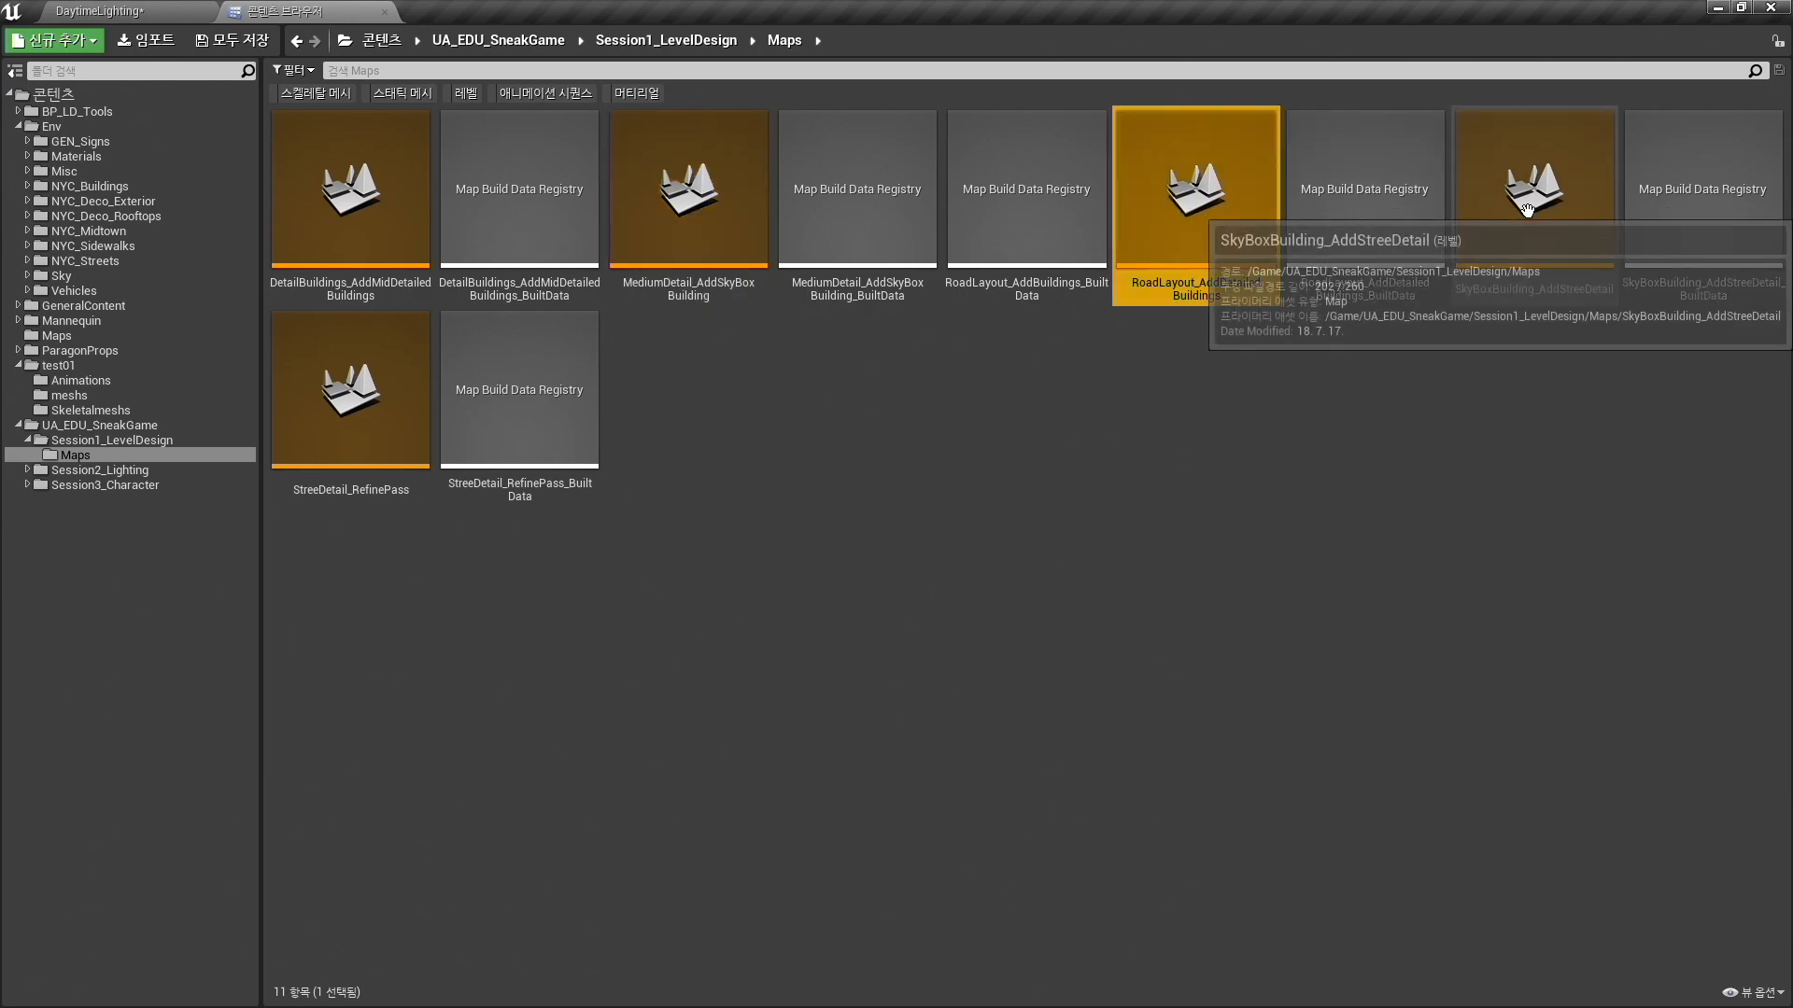
{"action": "left_click", "coordinate": [644, 233]}
{"action": "left_click", "coordinate": [298, 192]}
{"action": "left_click", "coordinate": [630, 182]}
{"action": "left_click", "coordinate": [1167, 233]}
{"action": "left_click", "coordinate": [1465, 234]}
{"action": "left_click", "coordinate": [399, 376]}
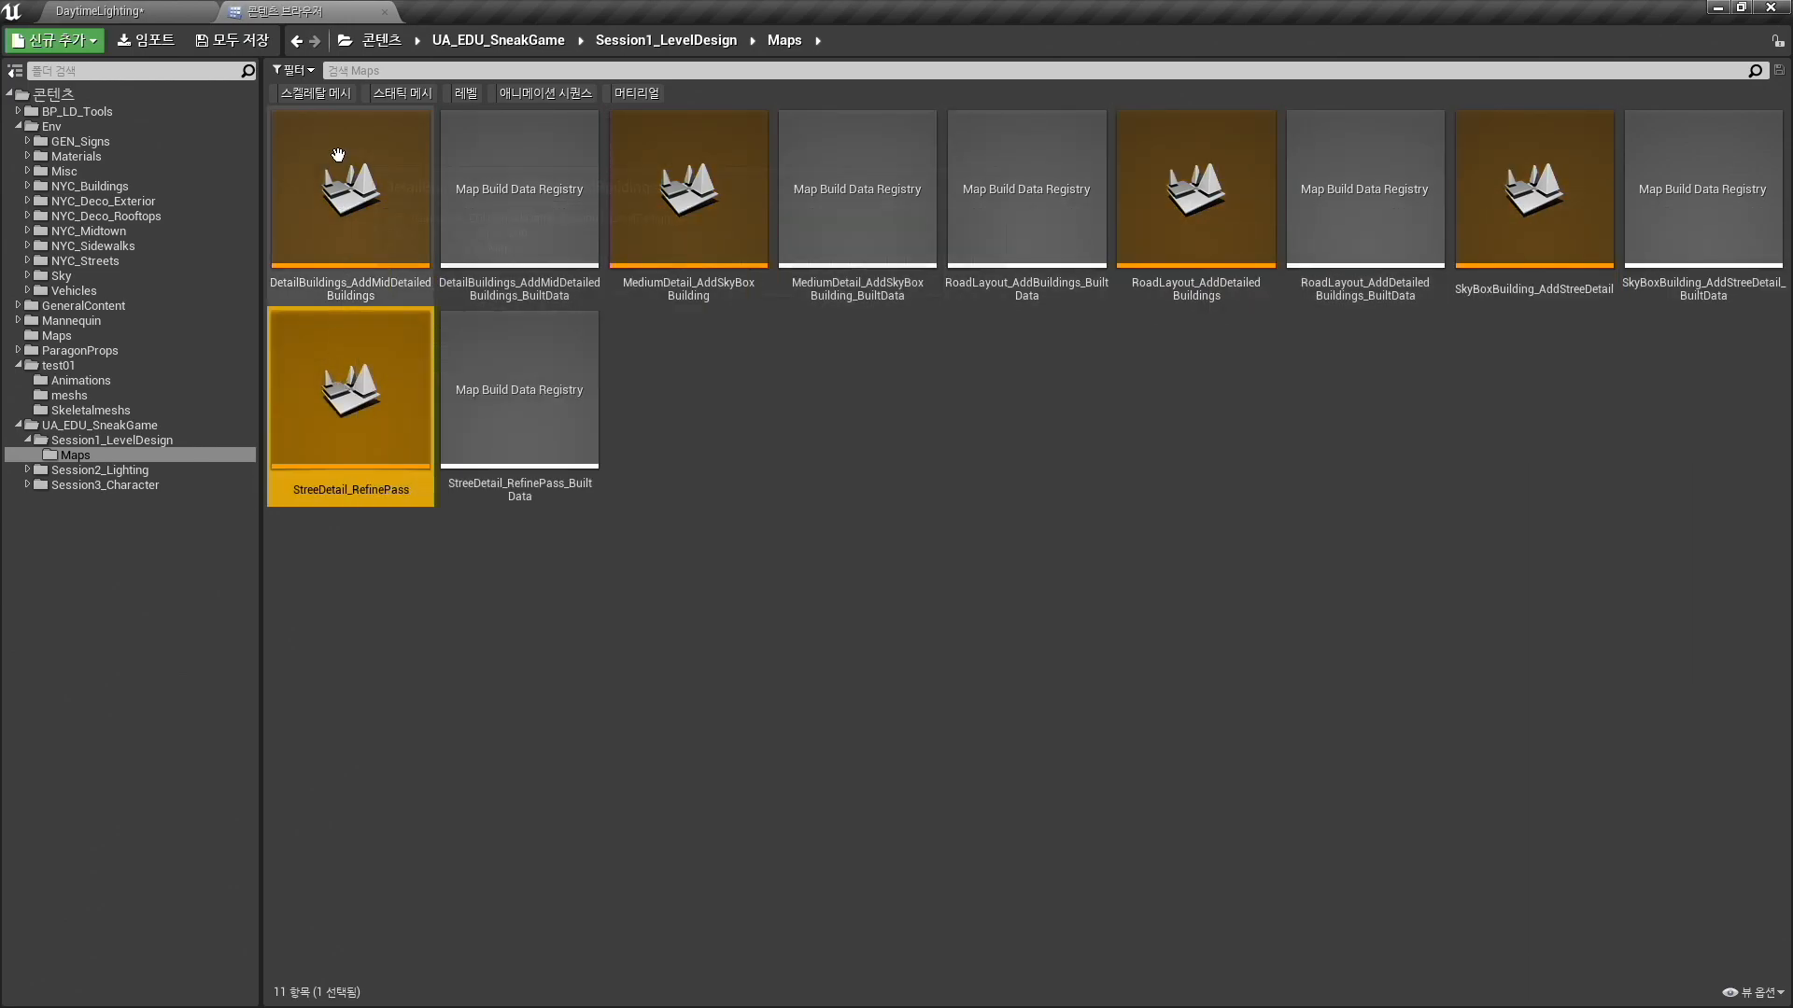
{"action": "left_click", "coordinate": [350, 196]}
Open the DaytimeLighting level from the Session2_Lighting Maps folder without saving the modified content.
{"action": "double_click", "coordinate": [28, 471]}
{"action": "left_click", "coordinate": [171, 483]}
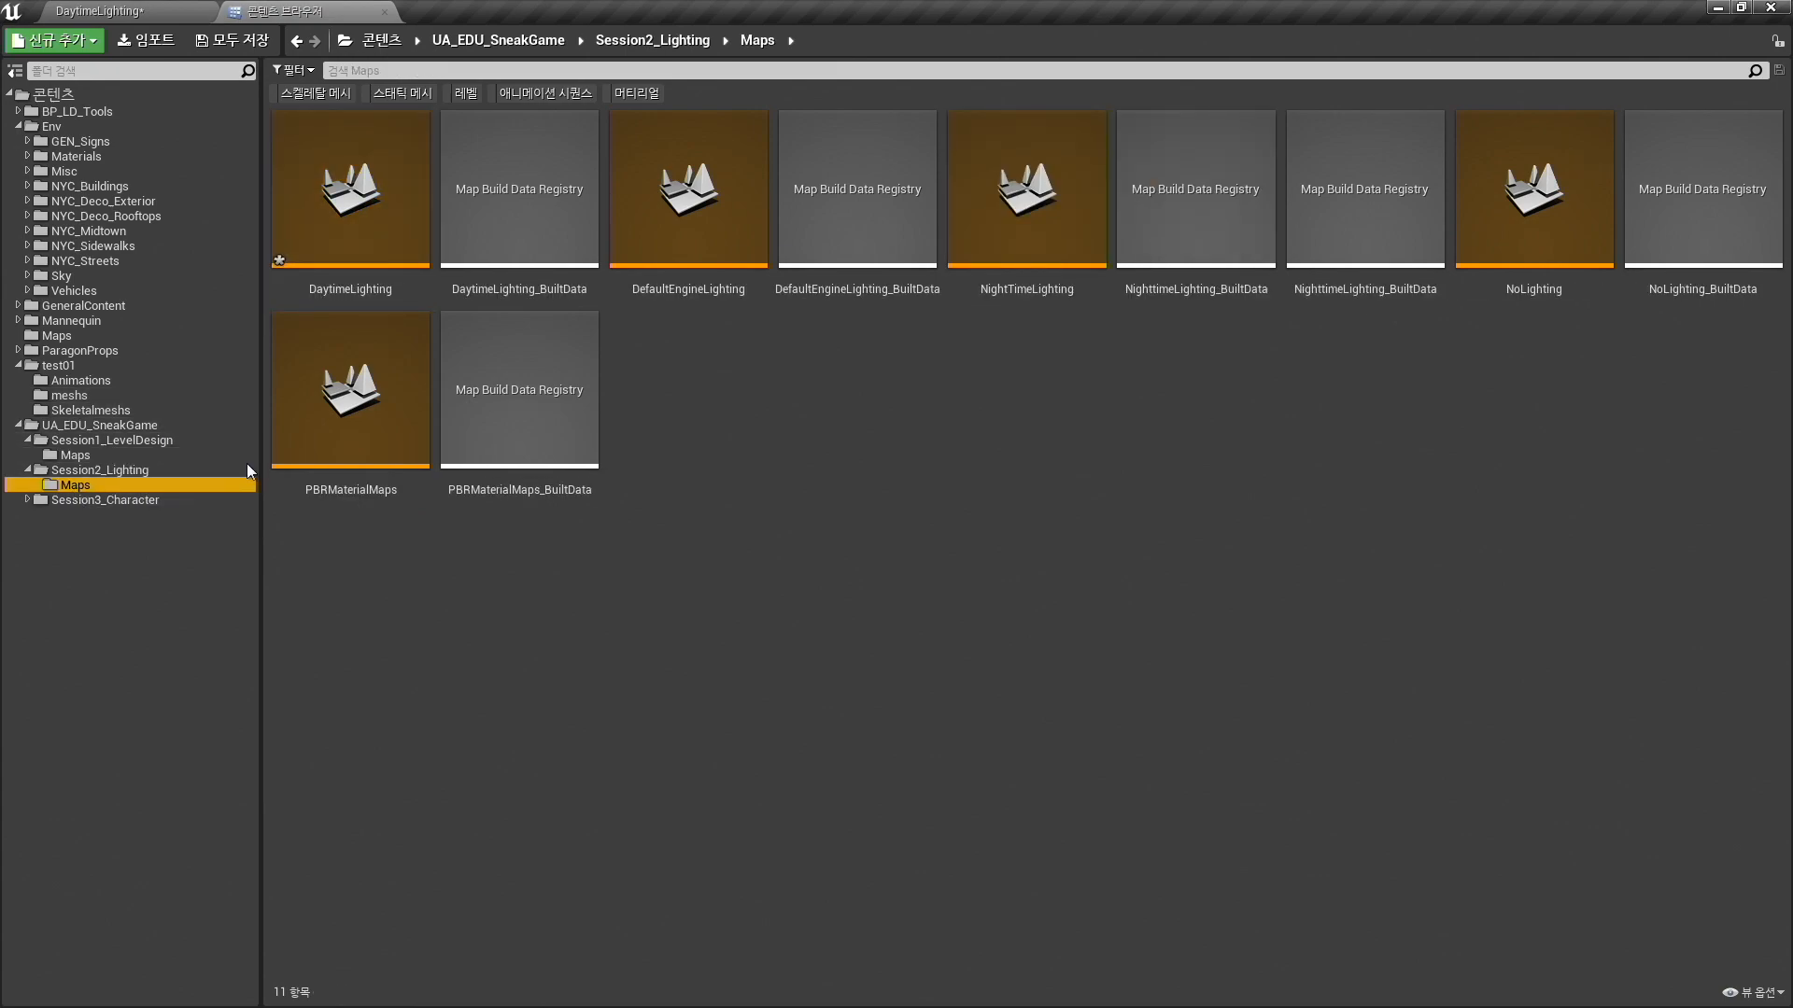
{"action": "double_click", "coordinate": [342, 216]}
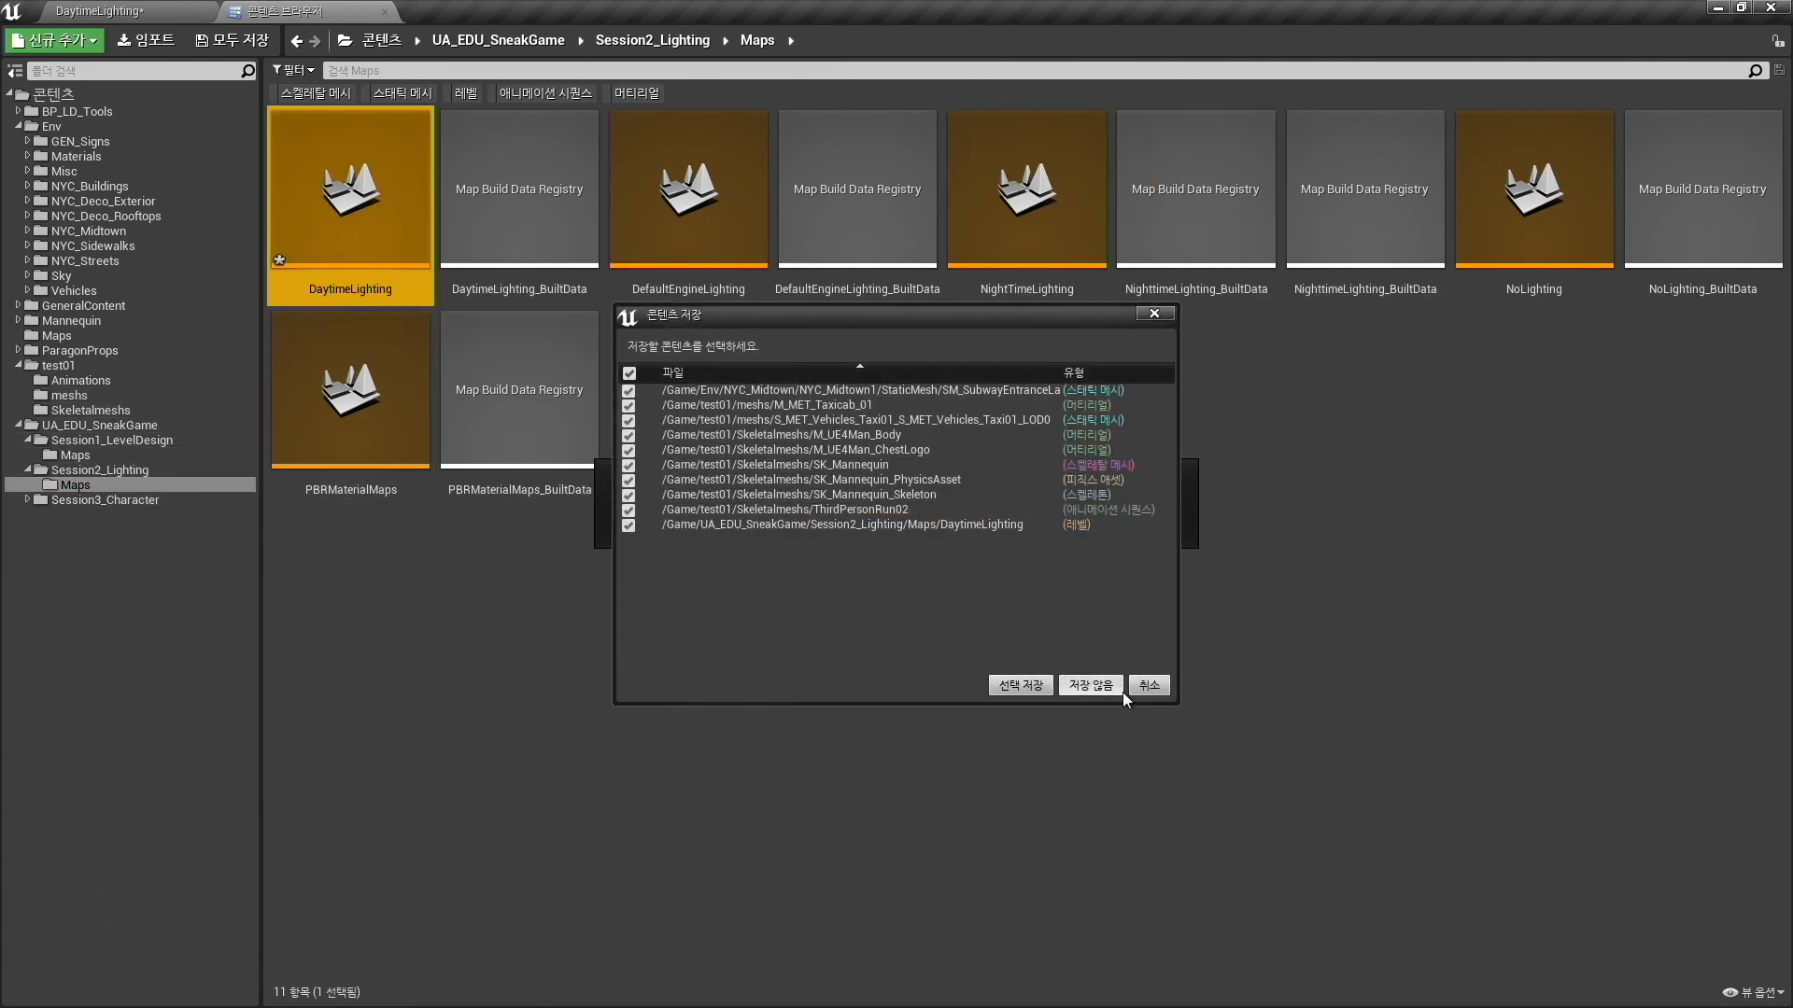
{"action": "left_click", "coordinate": [1109, 685]}
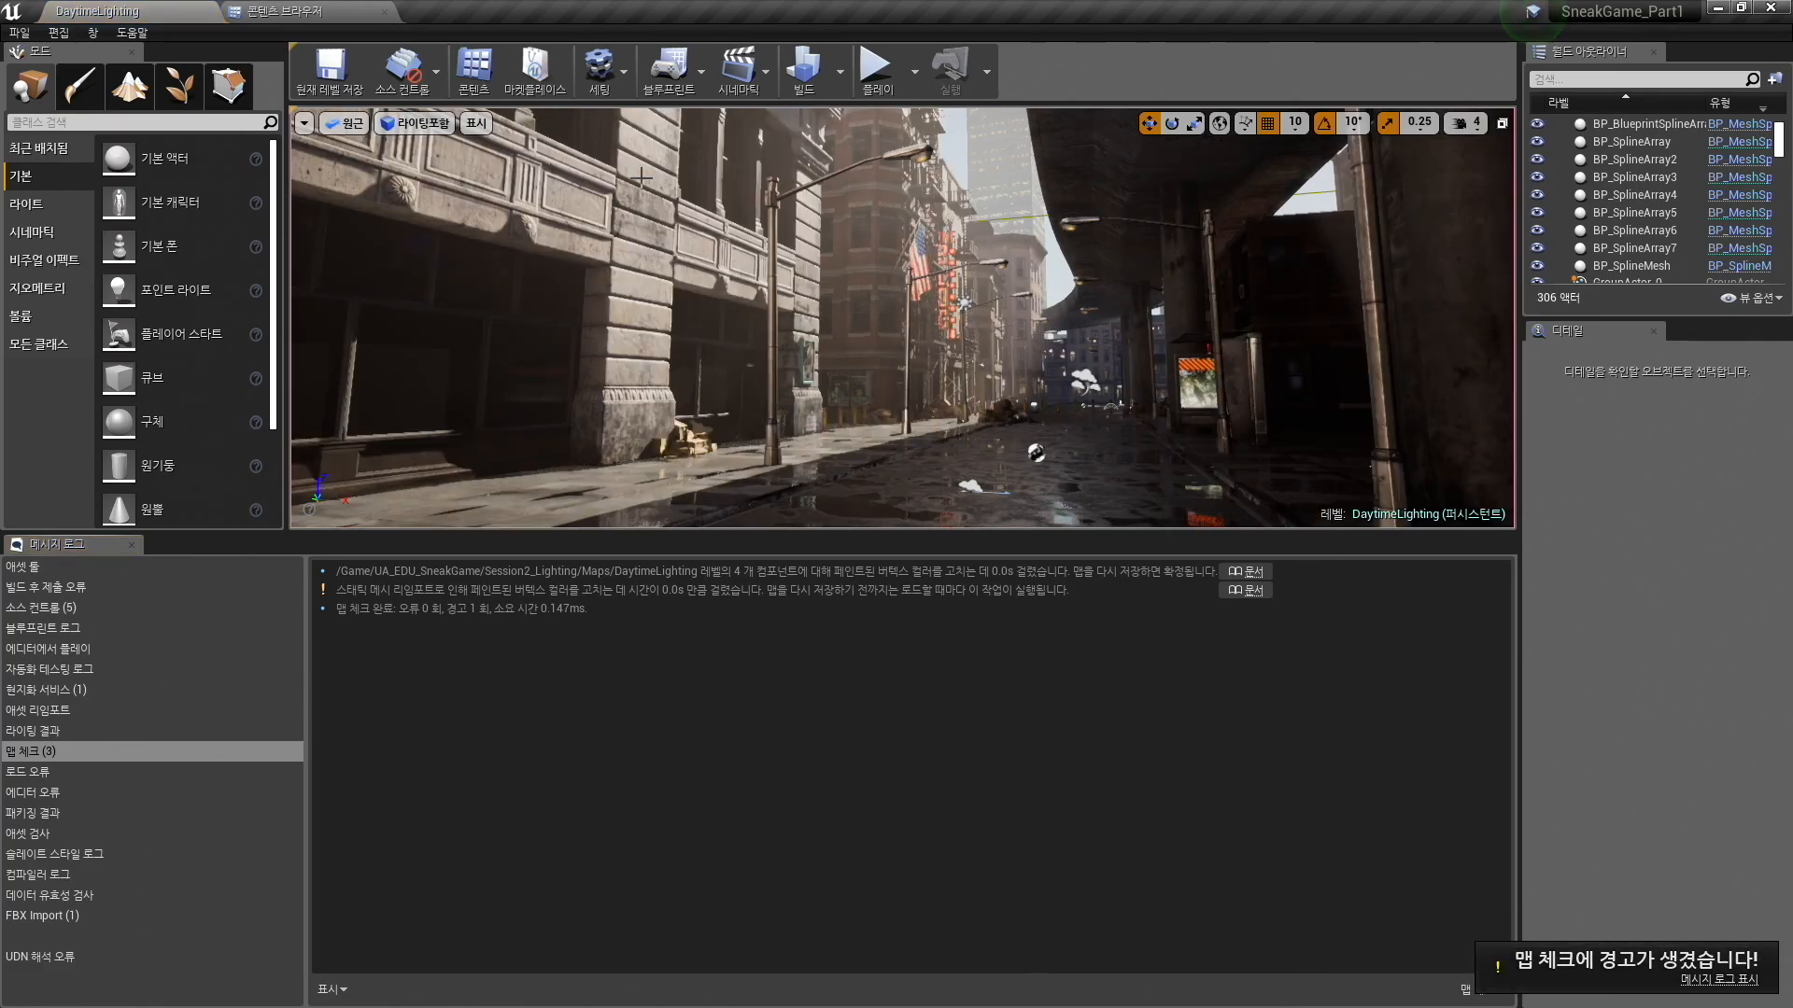
Look around the street corner in the DaytimeLighting level and dock the Content Browser beside the Message Log.
{"action": "right_click_drag", "start_coordinate": [640, 177], "coordinate": [467, 211]}
{"action": "key", "text": "s"}
{"action": "key", "text": "s"}
{"action": "key", "text": "w"}
{"action": "left_click_drag", "start_coordinate": [329, 11], "coordinate": [319, 547]}
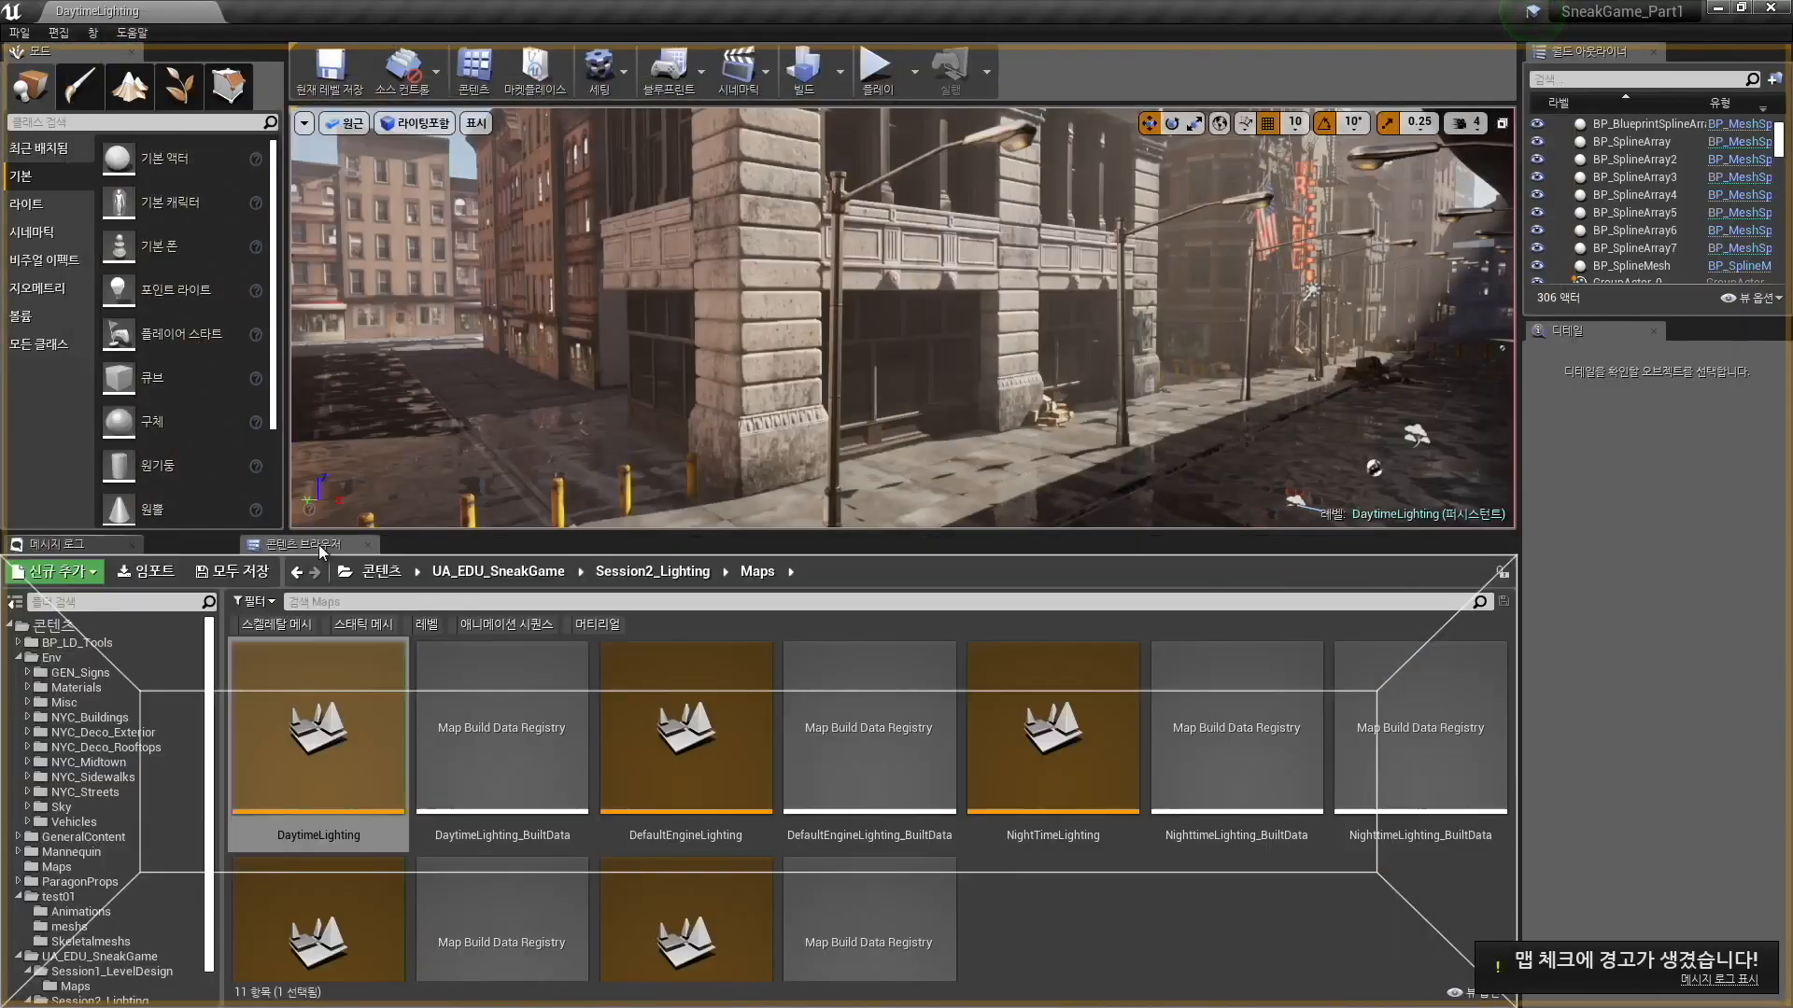
{"action": "left_click", "coordinate": [205, 543]}
Load the DefaultEngineLighting level without saving pending content, and advance the presentation to the Session2_Lighting slide while it loads.
{"action": "double_click", "coordinate": [682, 728]}
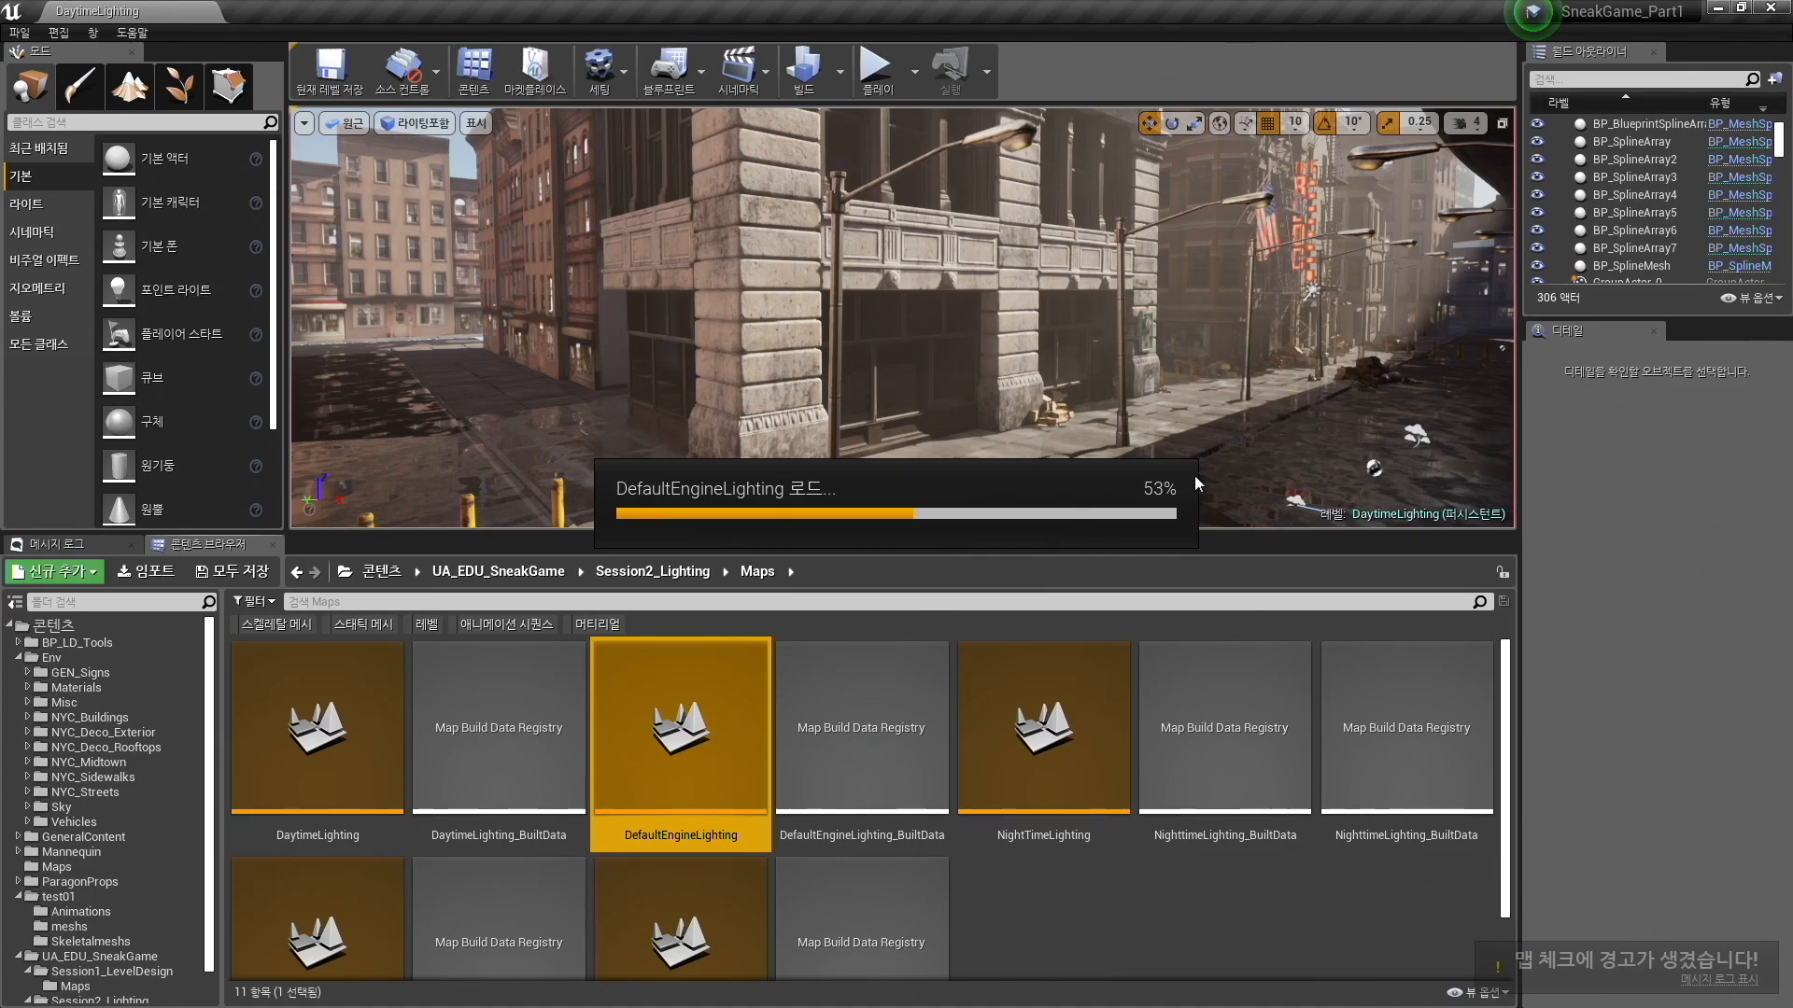
{"action": "key", "text": "alt+Tab"}
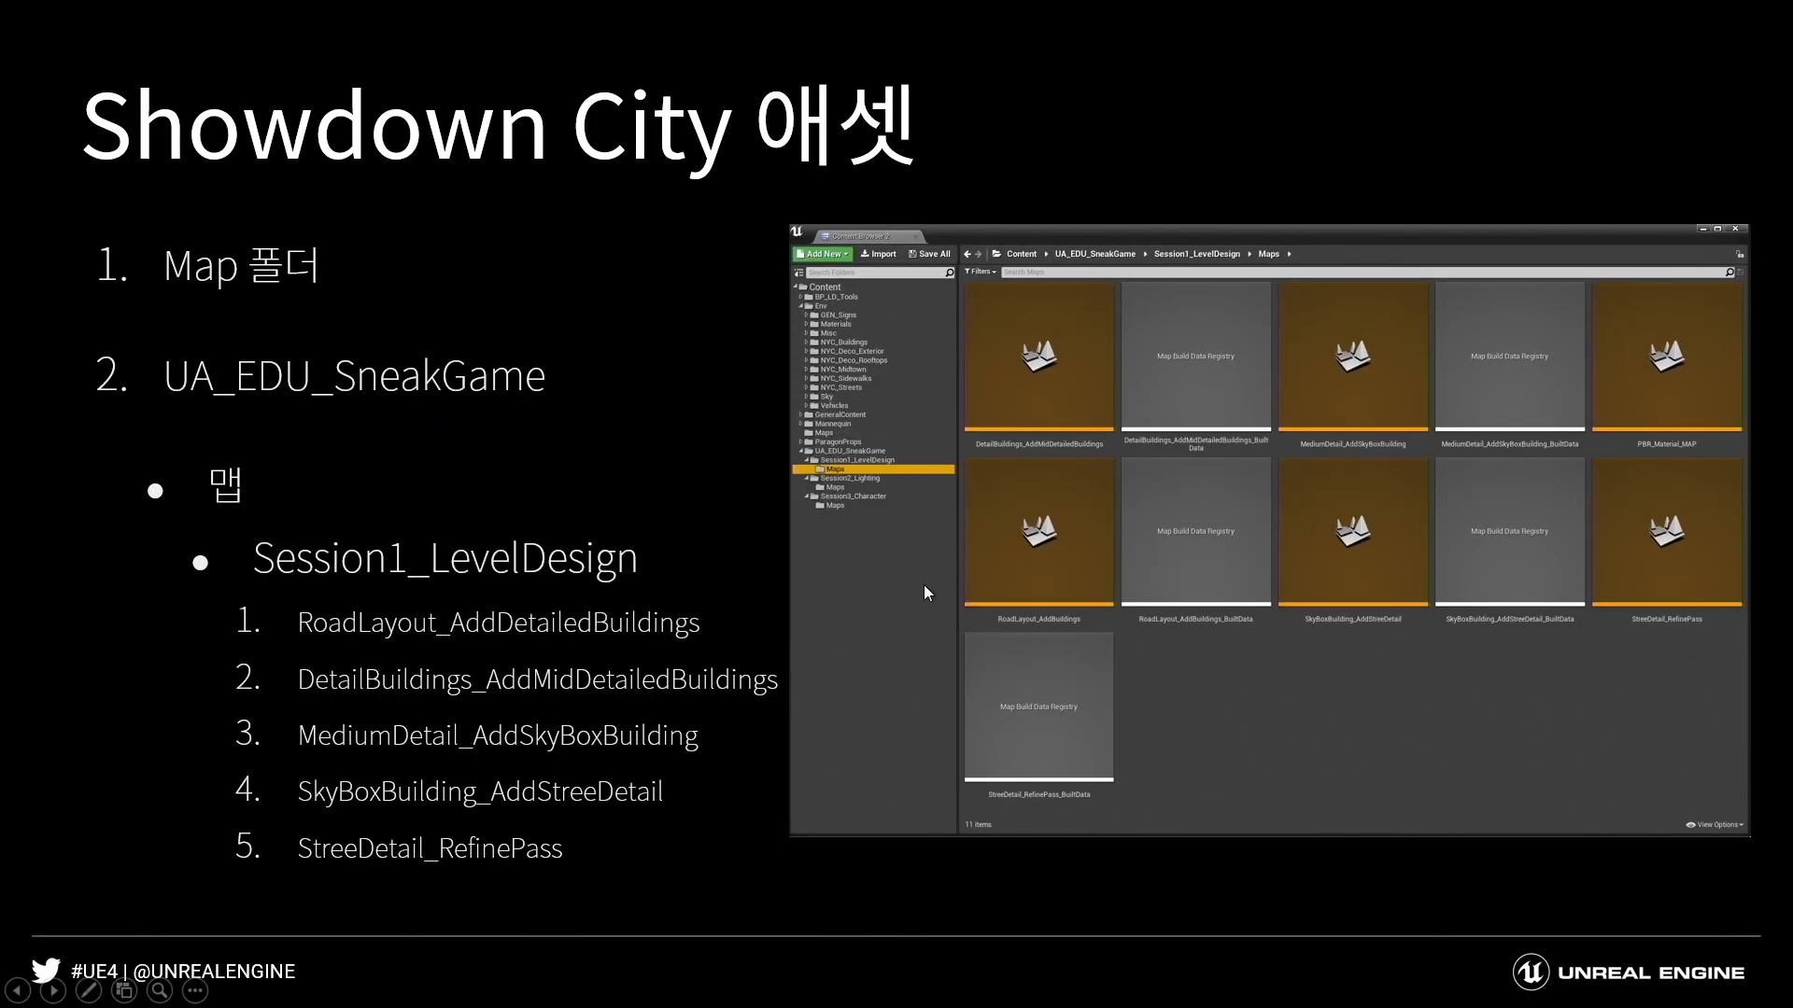
{"action": "left_click", "coordinate": [1220, 462]}
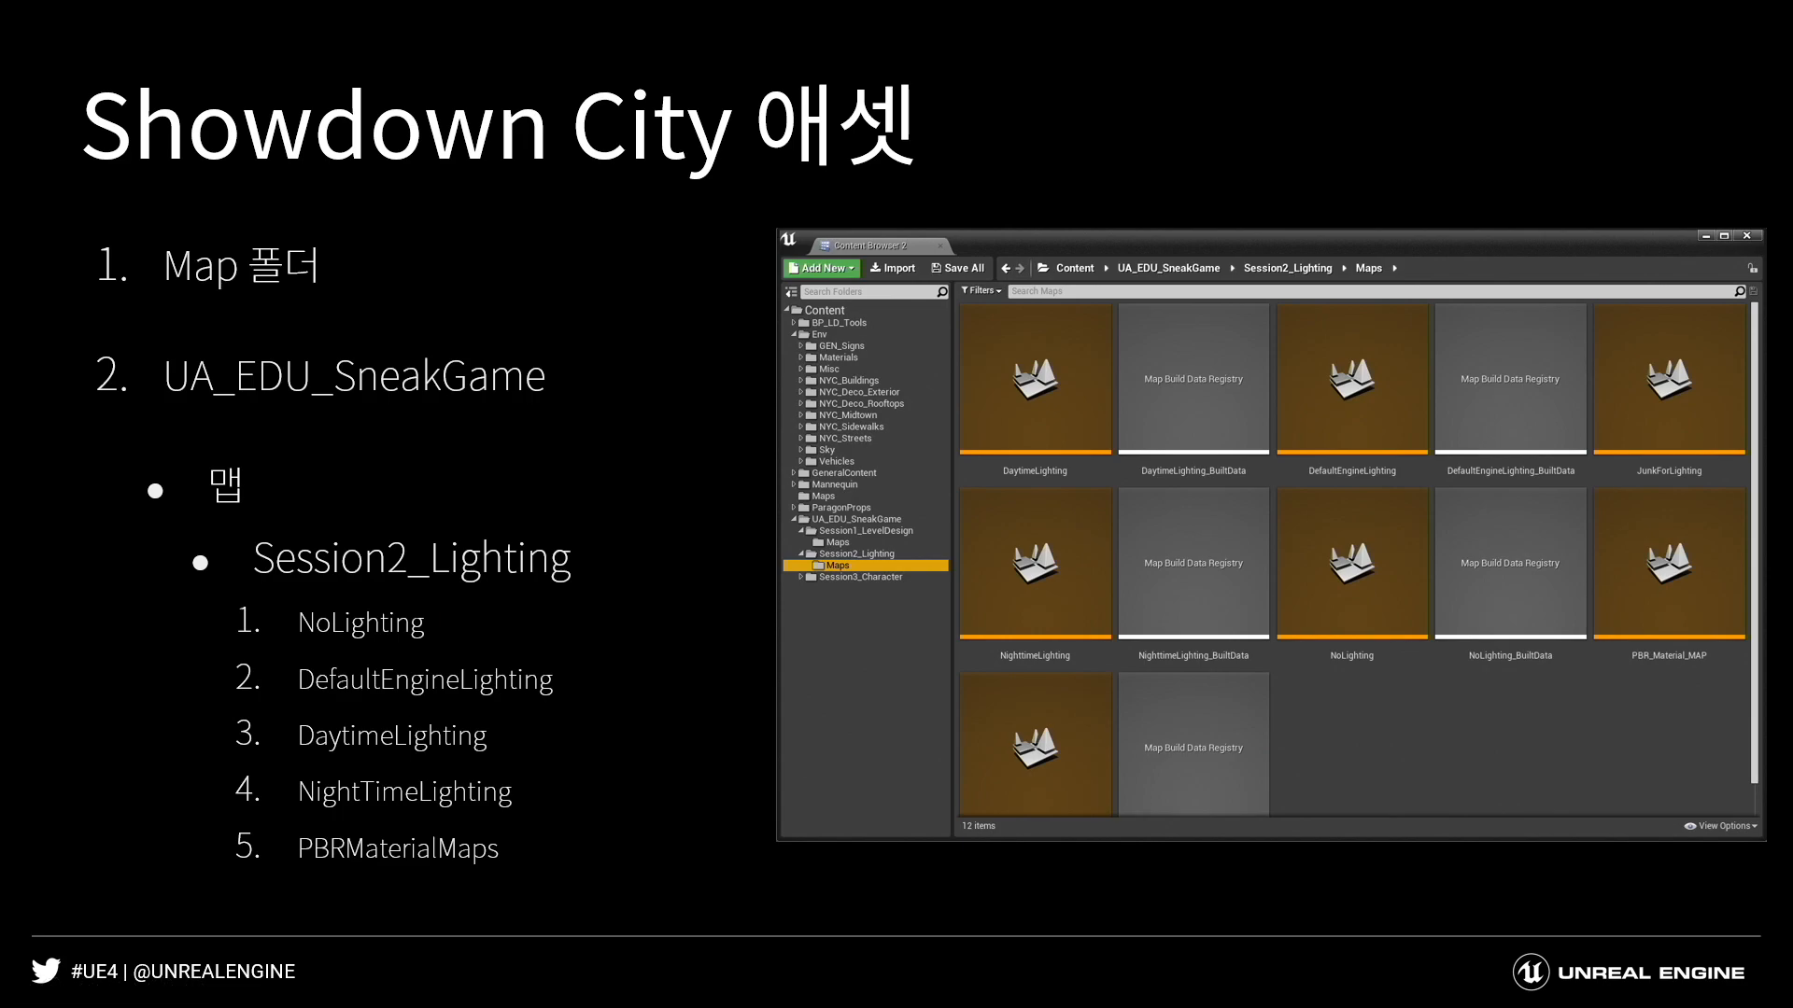
{"action": "key", "text": "super+Tab"}
{"action": "left_click", "coordinate": [693, 415]}
{"action": "left_click", "coordinate": [1100, 697]}
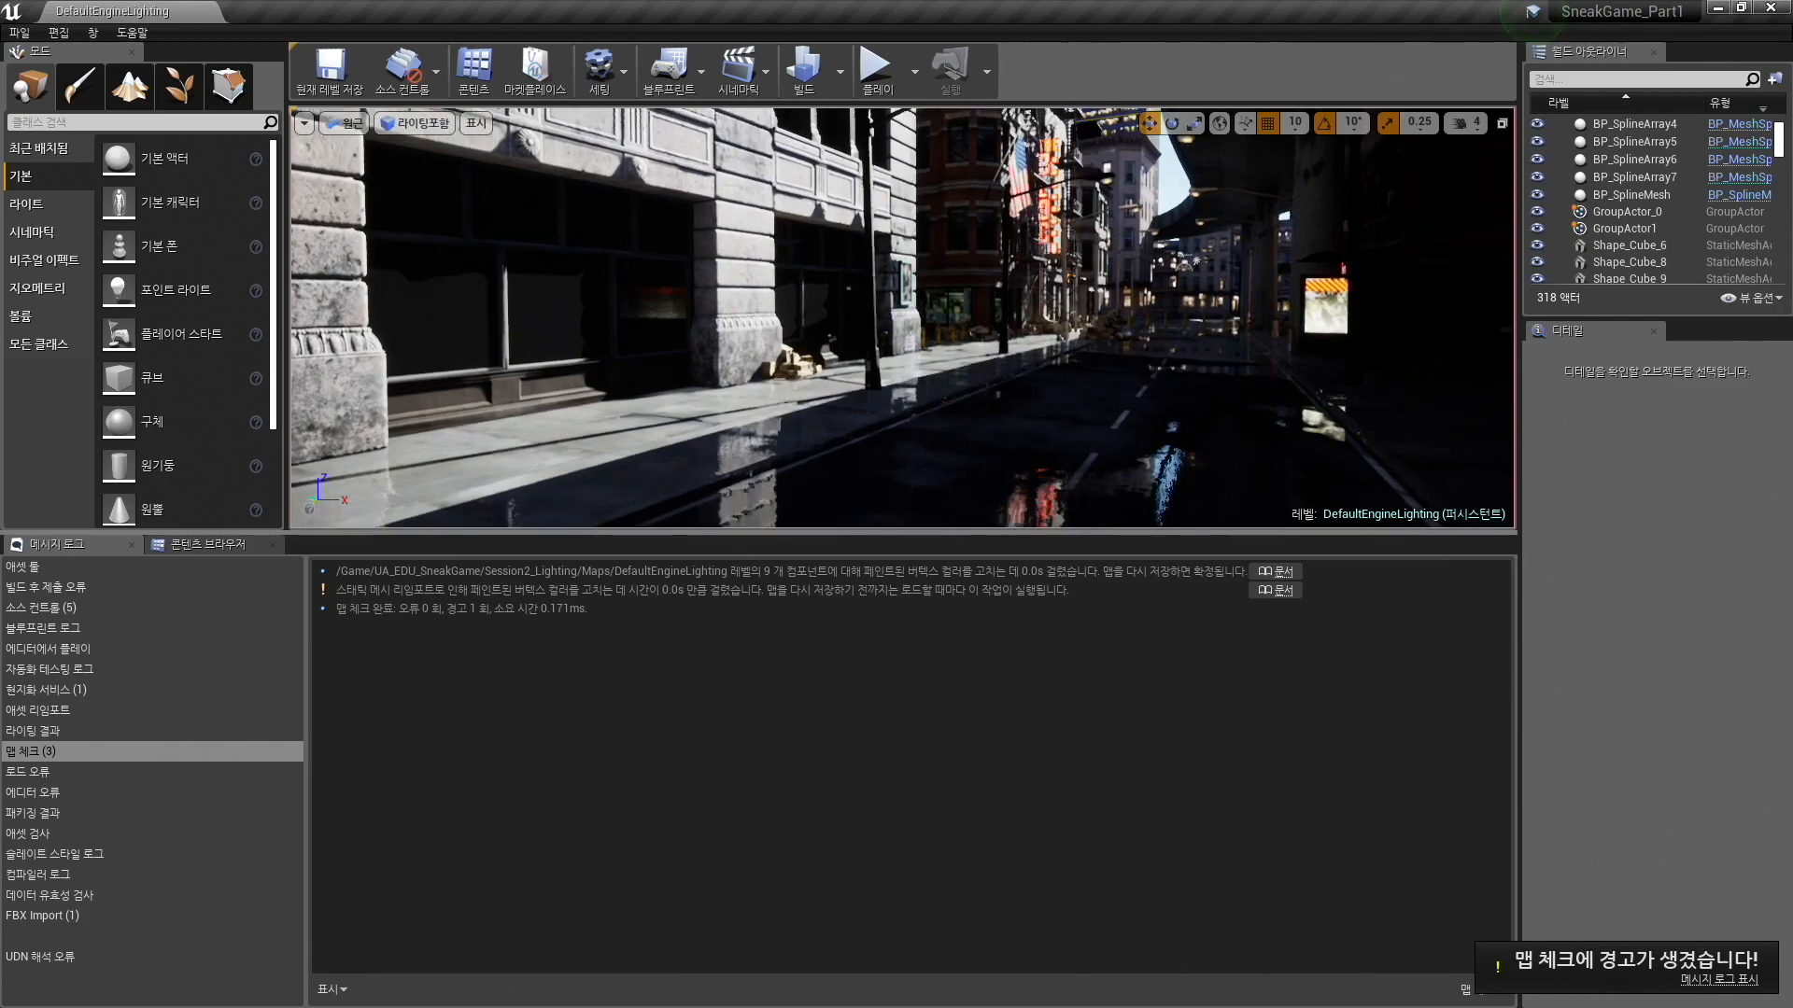
Bring the Content Browser forward and review the Maps folders of Session1_LevelDesign and Session2_Lighting.
{"action": "left_click", "coordinate": [199, 544]}
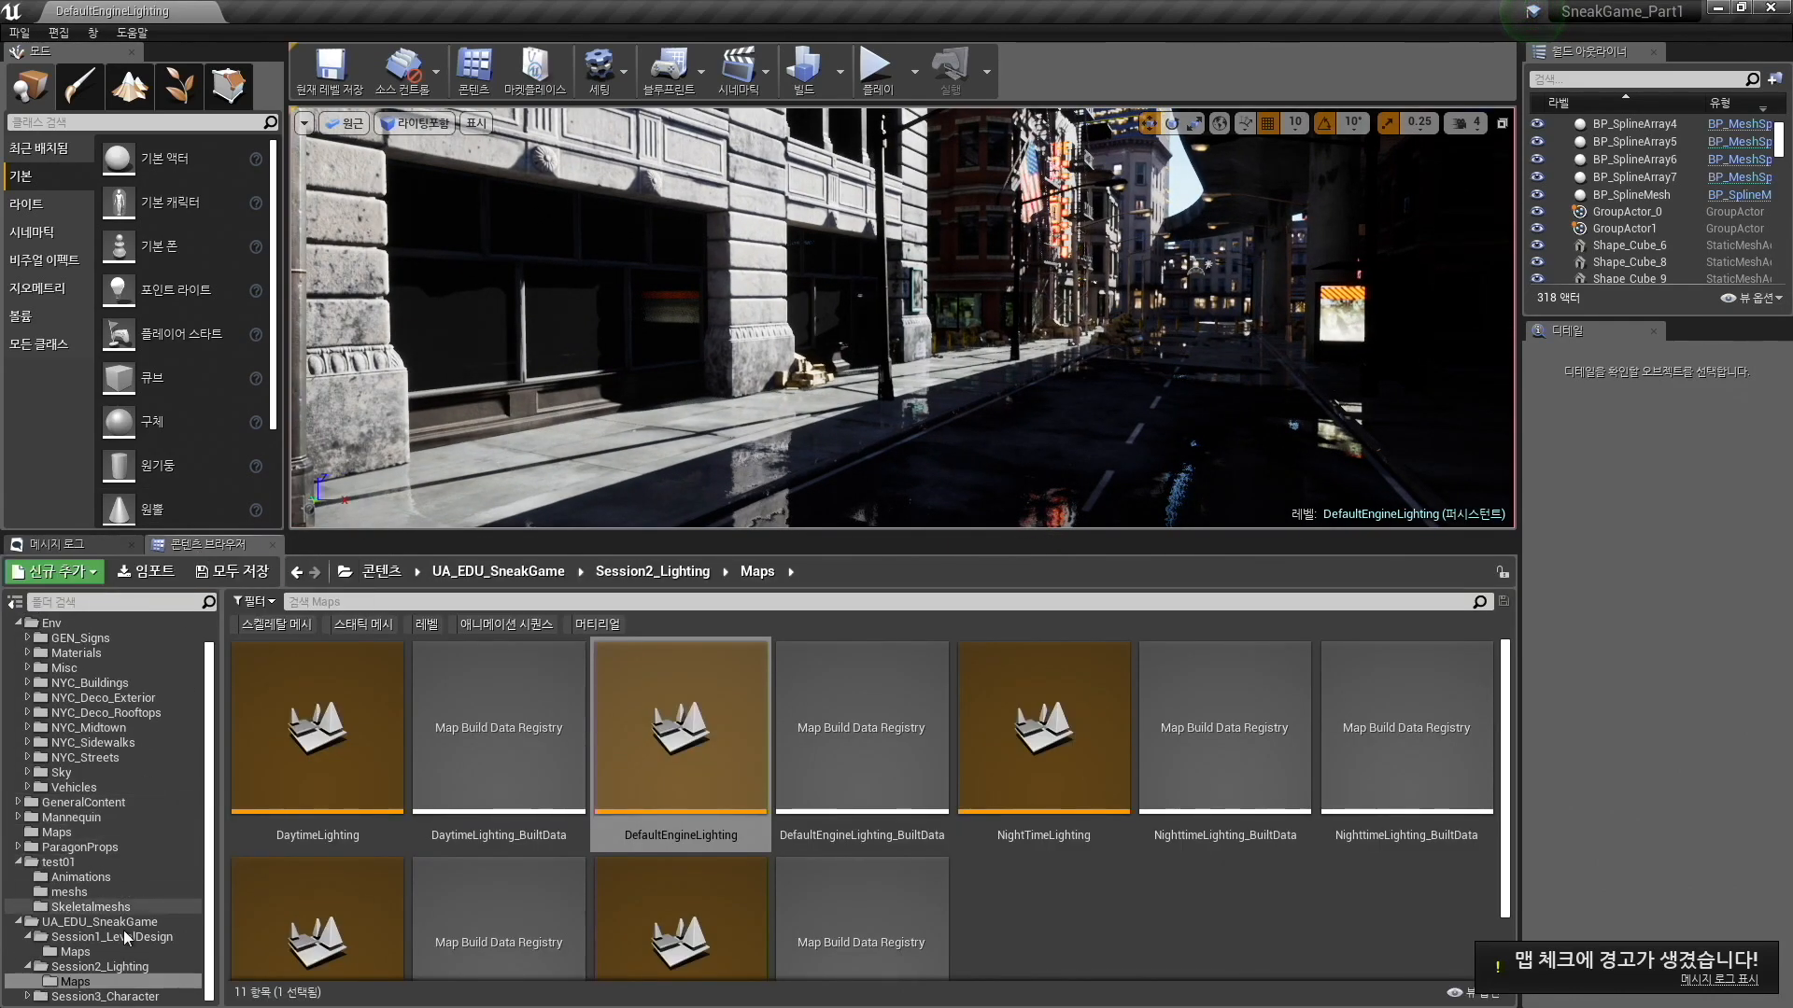
{"action": "left_click", "coordinate": [74, 952]}
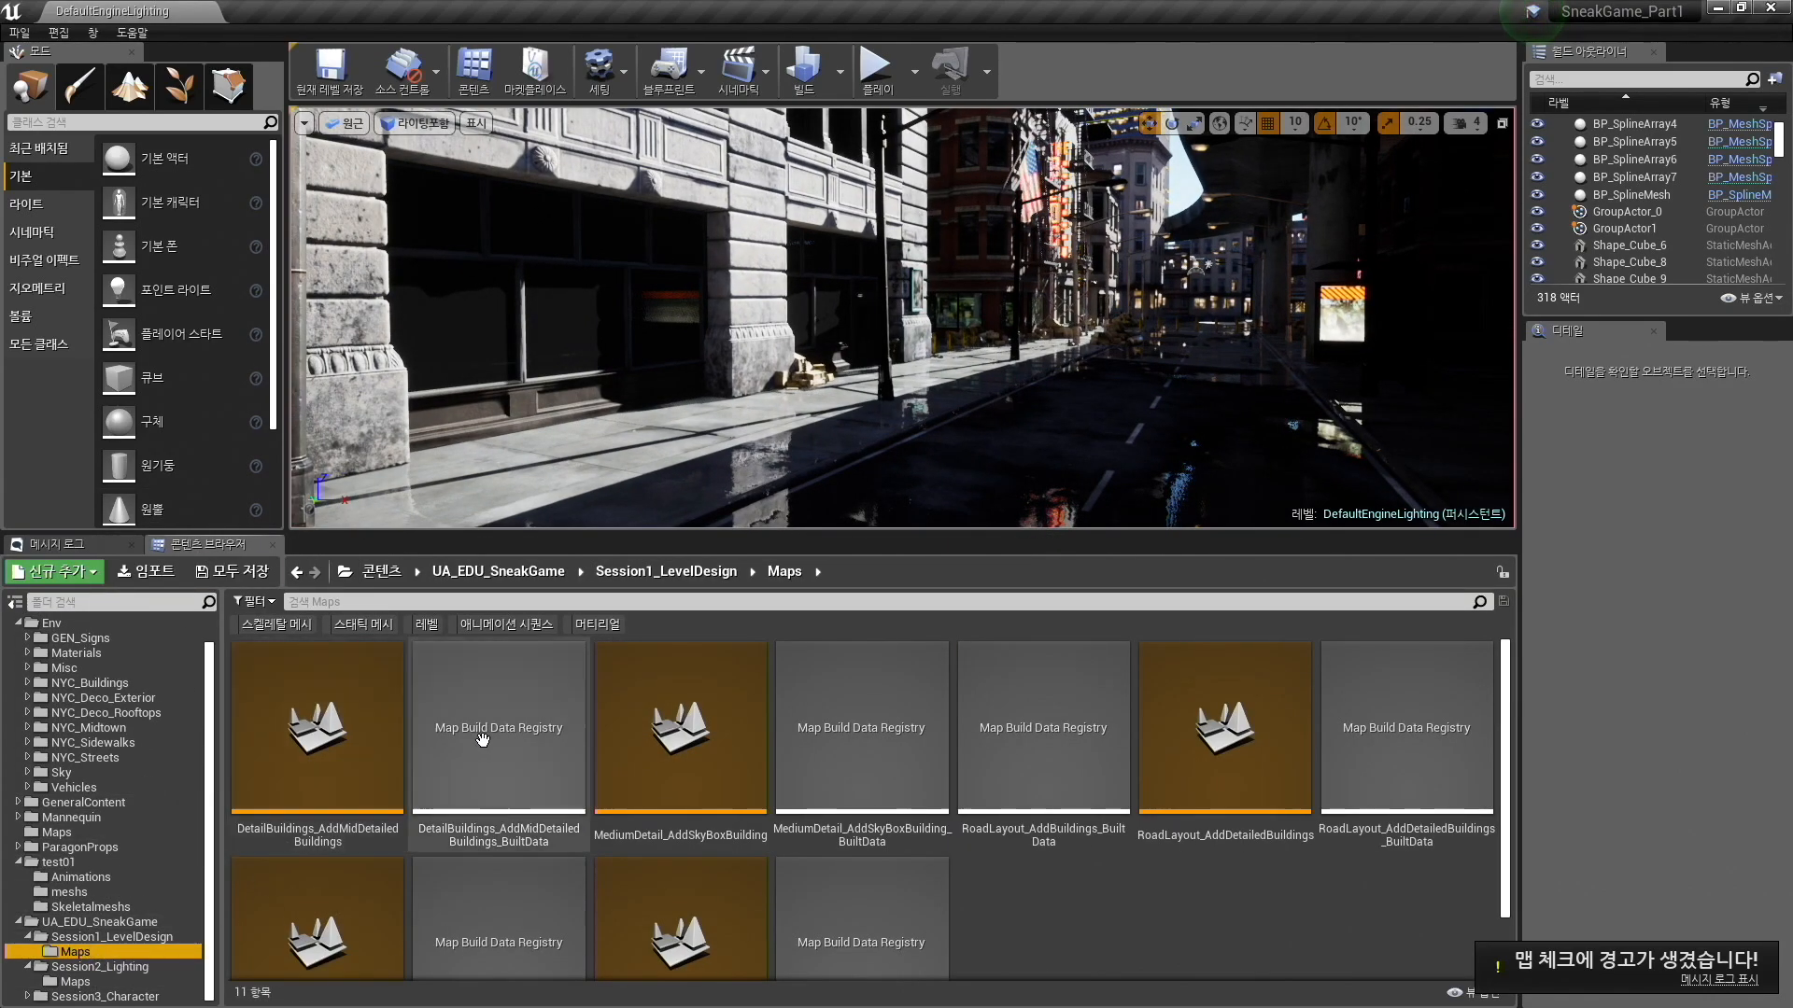
{"action": "left_click", "coordinate": [74, 982]}
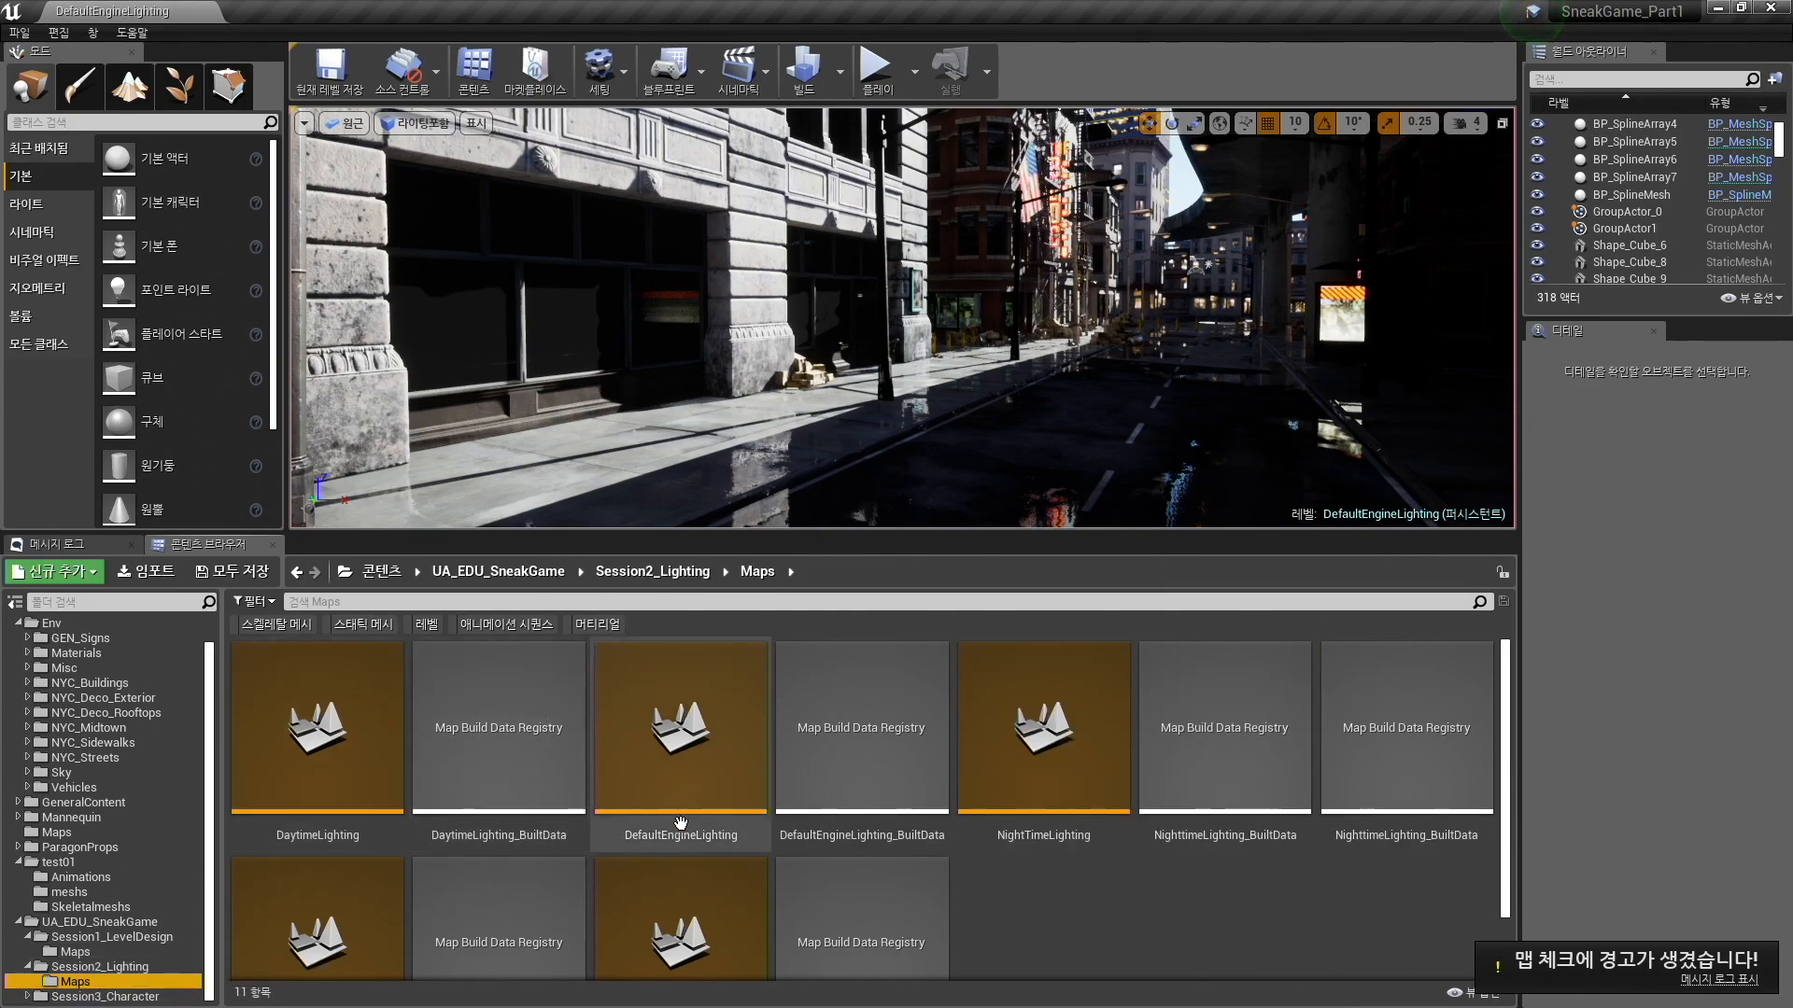
{"action": "scroll", "coordinate": [680, 822], "scroll_direction": "down", "scroll_amount": 3}
{"action": "scroll", "coordinate": [653, 803], "scroll_direction": "up", "scroll_amount": 3}
Reopen the DaytimeLighting level without saving the modified content and view the street corner building.
{"action": "double_click", "coordinate": [318, 729]}
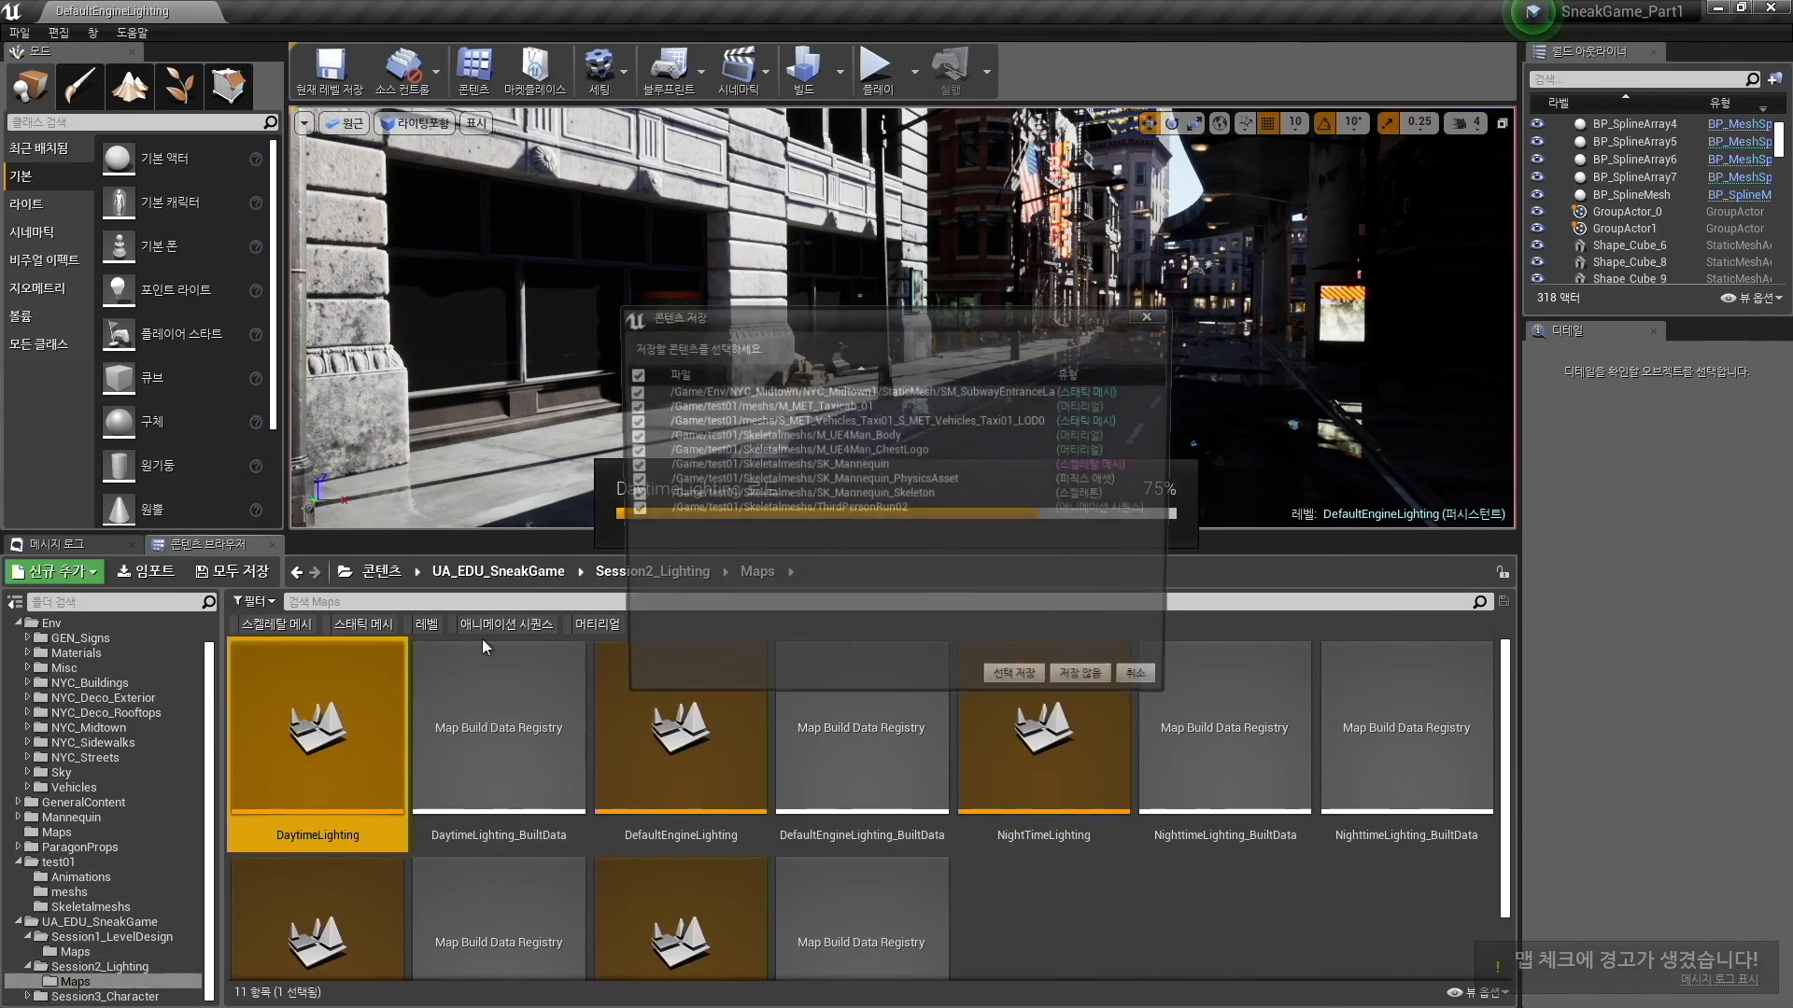
{"action": "left_click", "coordinate": [1090, 685]}
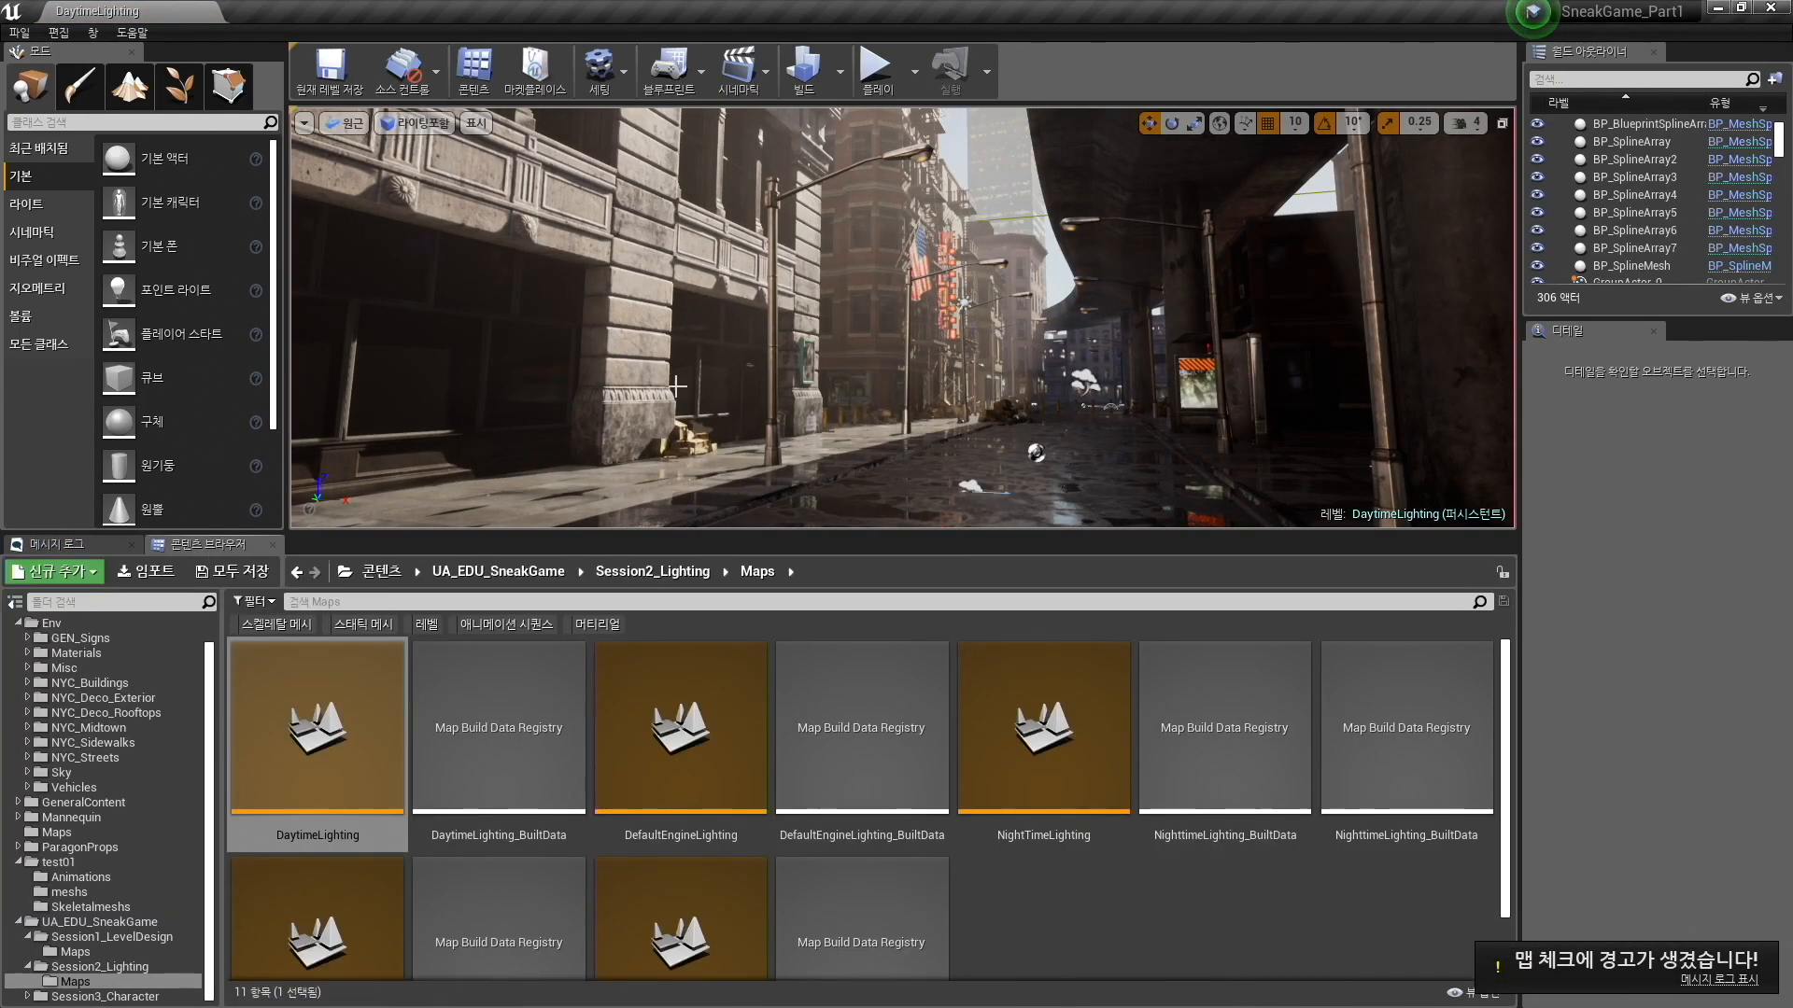
{"action": "right_click_drag", "start_coordinate": [729, 404], "coordinate": [774, 252]}
{"action": "right_click_drag", "start_coordinate": [970, 351], "coordinate": [869, 285]}
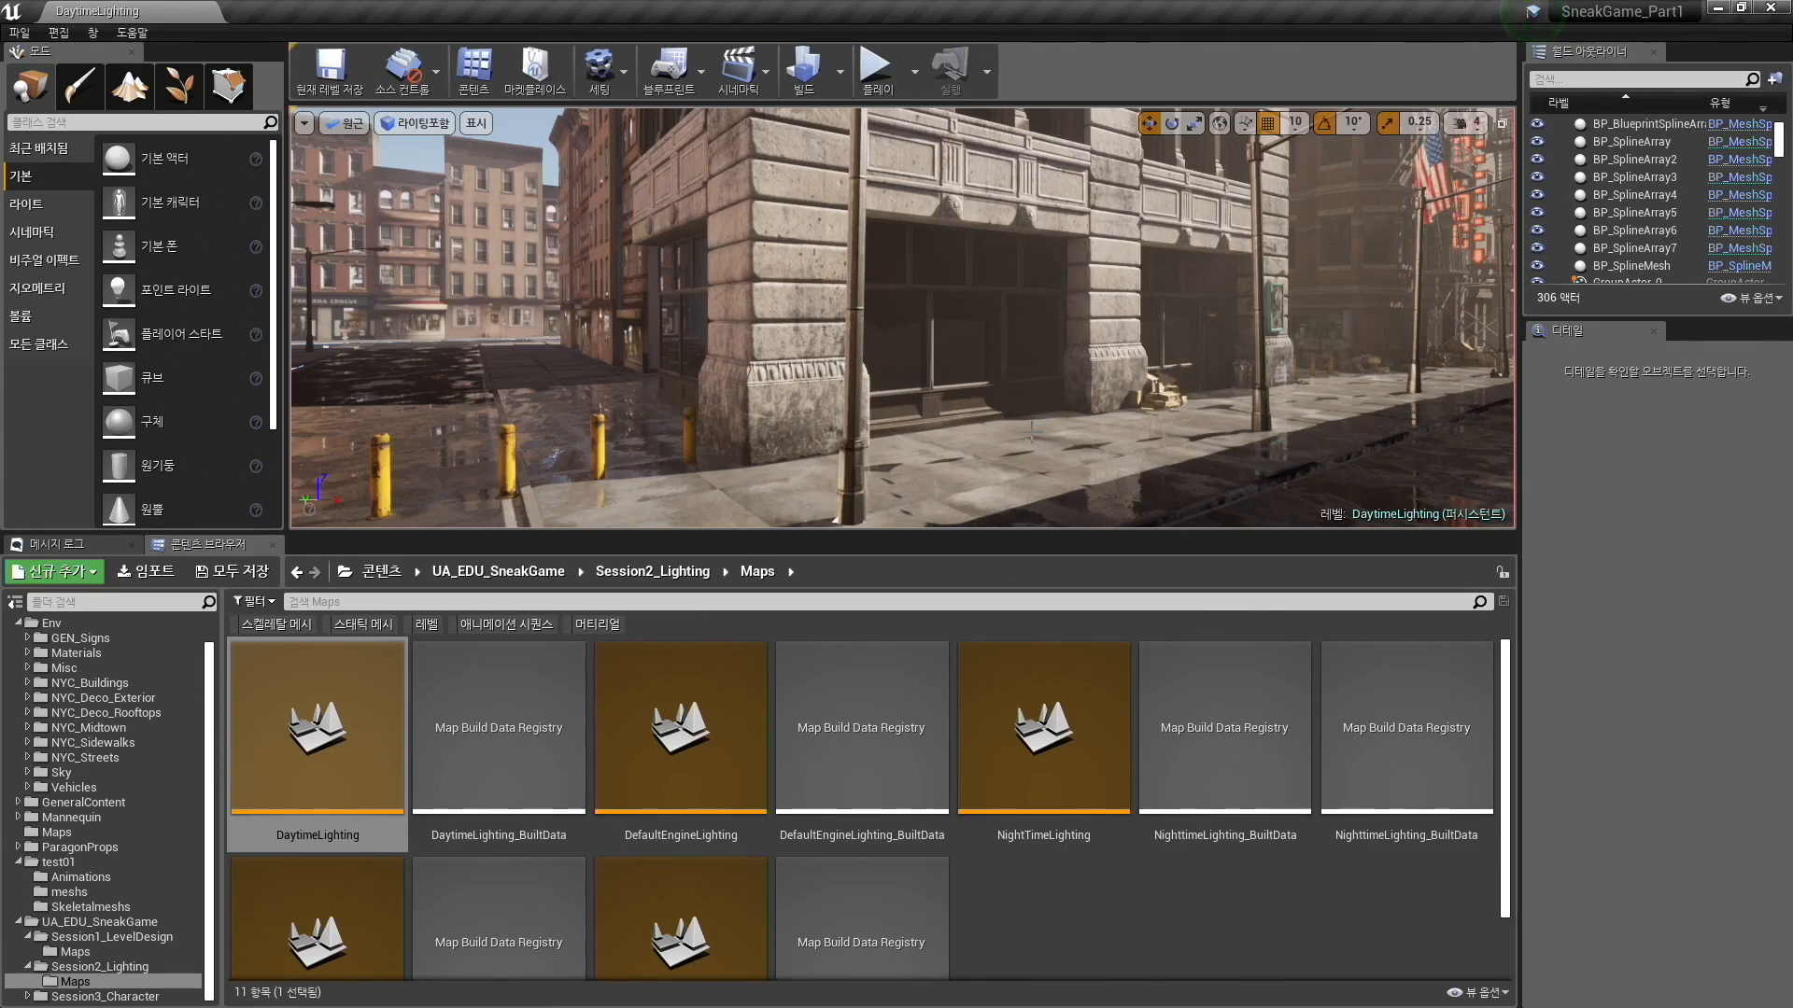
Switch to the presentation, advance to the slide on the ways of placing actors, and switch back to the Unreal Editor.
{"action": "key", "text": "super+Tab"}
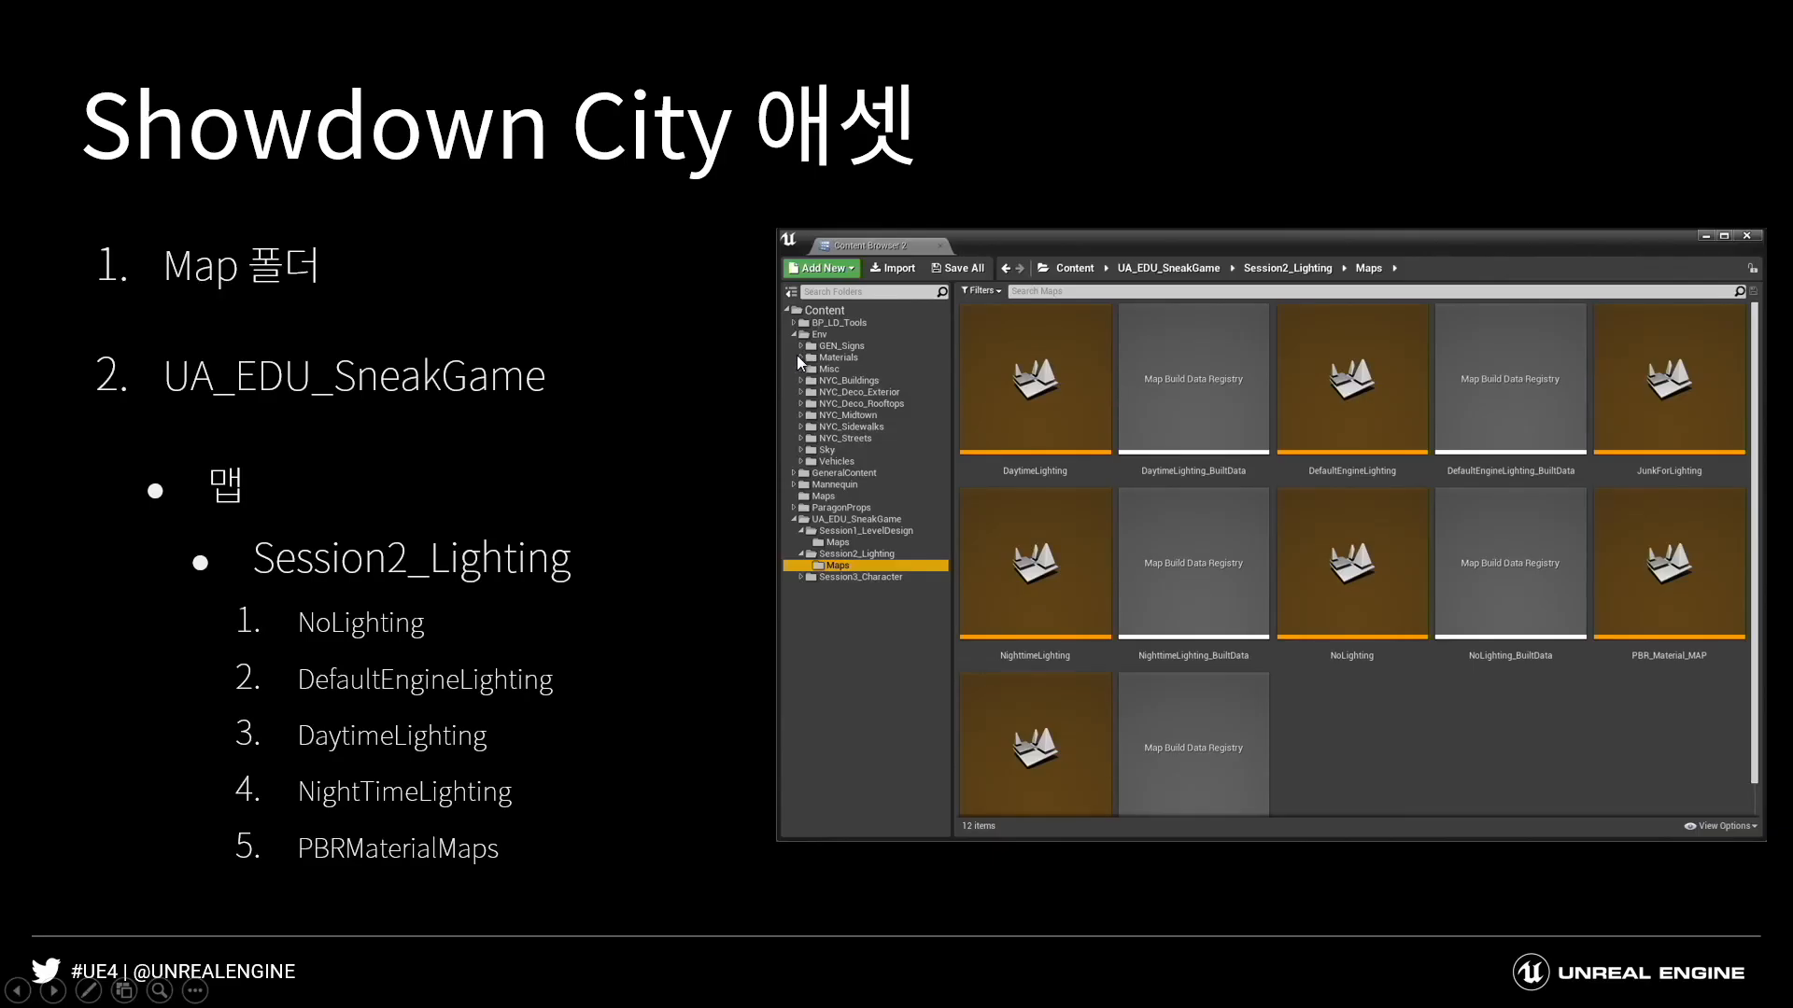
{"action": "left_click", "coordinate": [921, 311]}
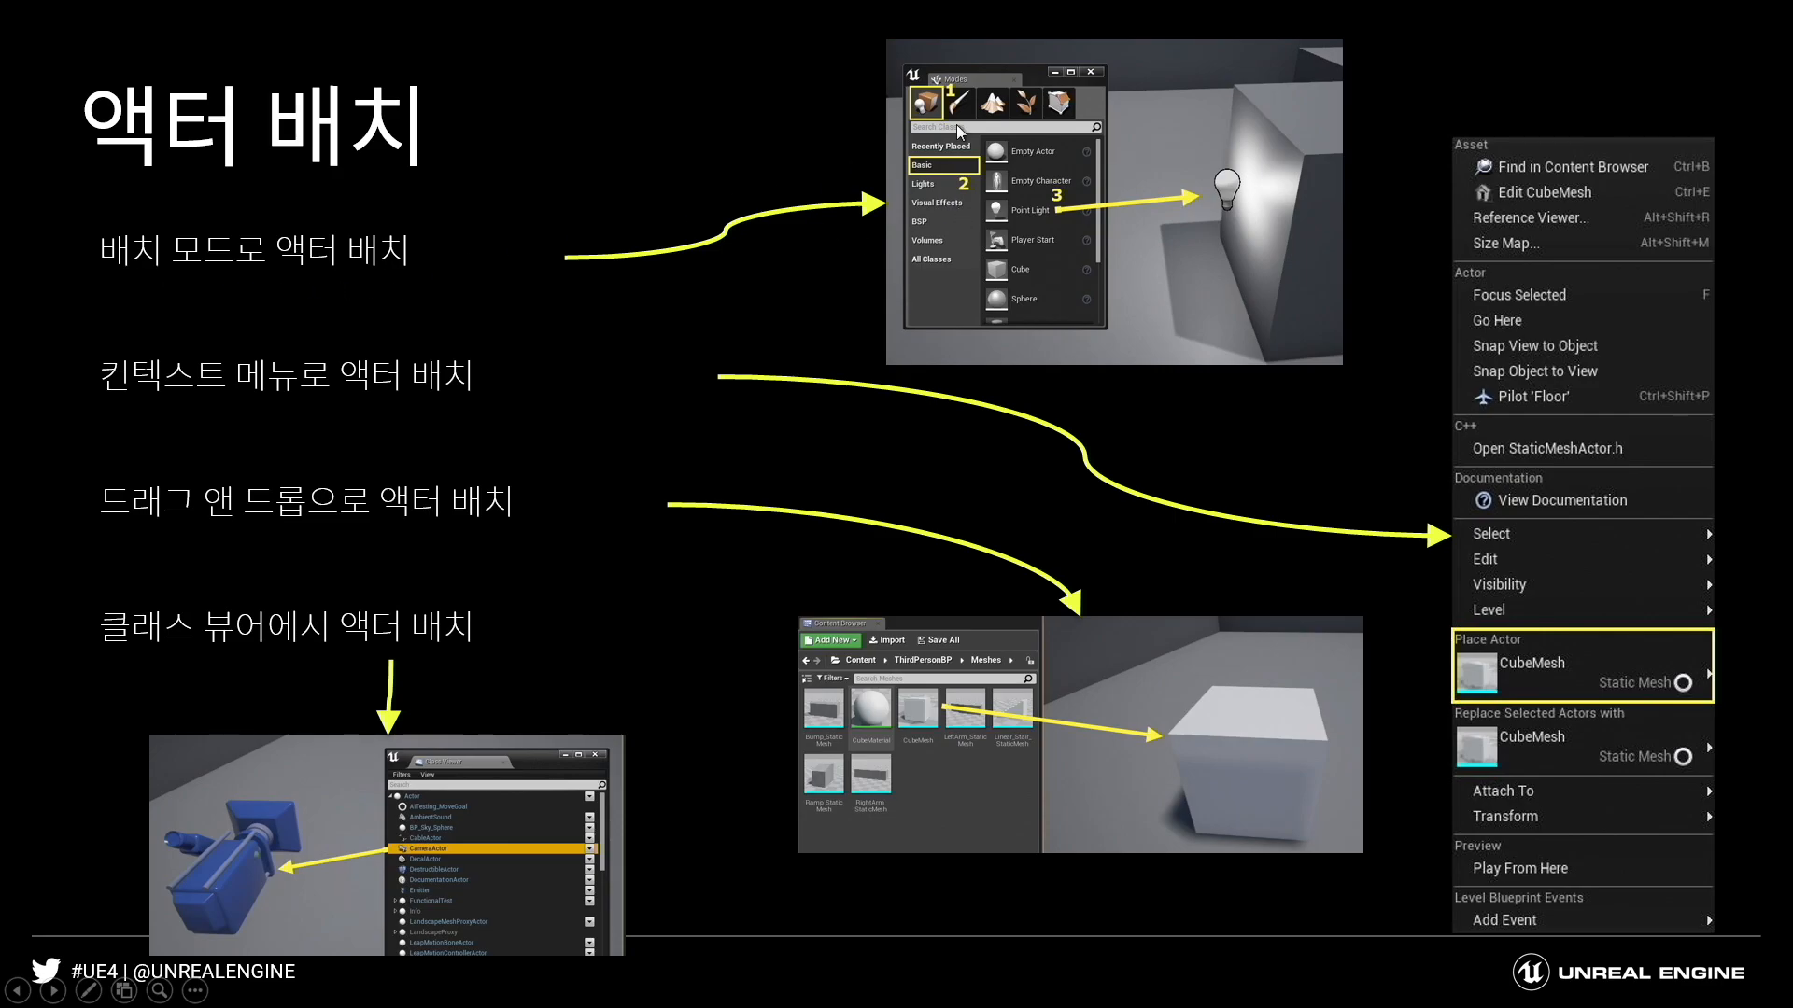
{"action": "key", "text": "super+Tab"}
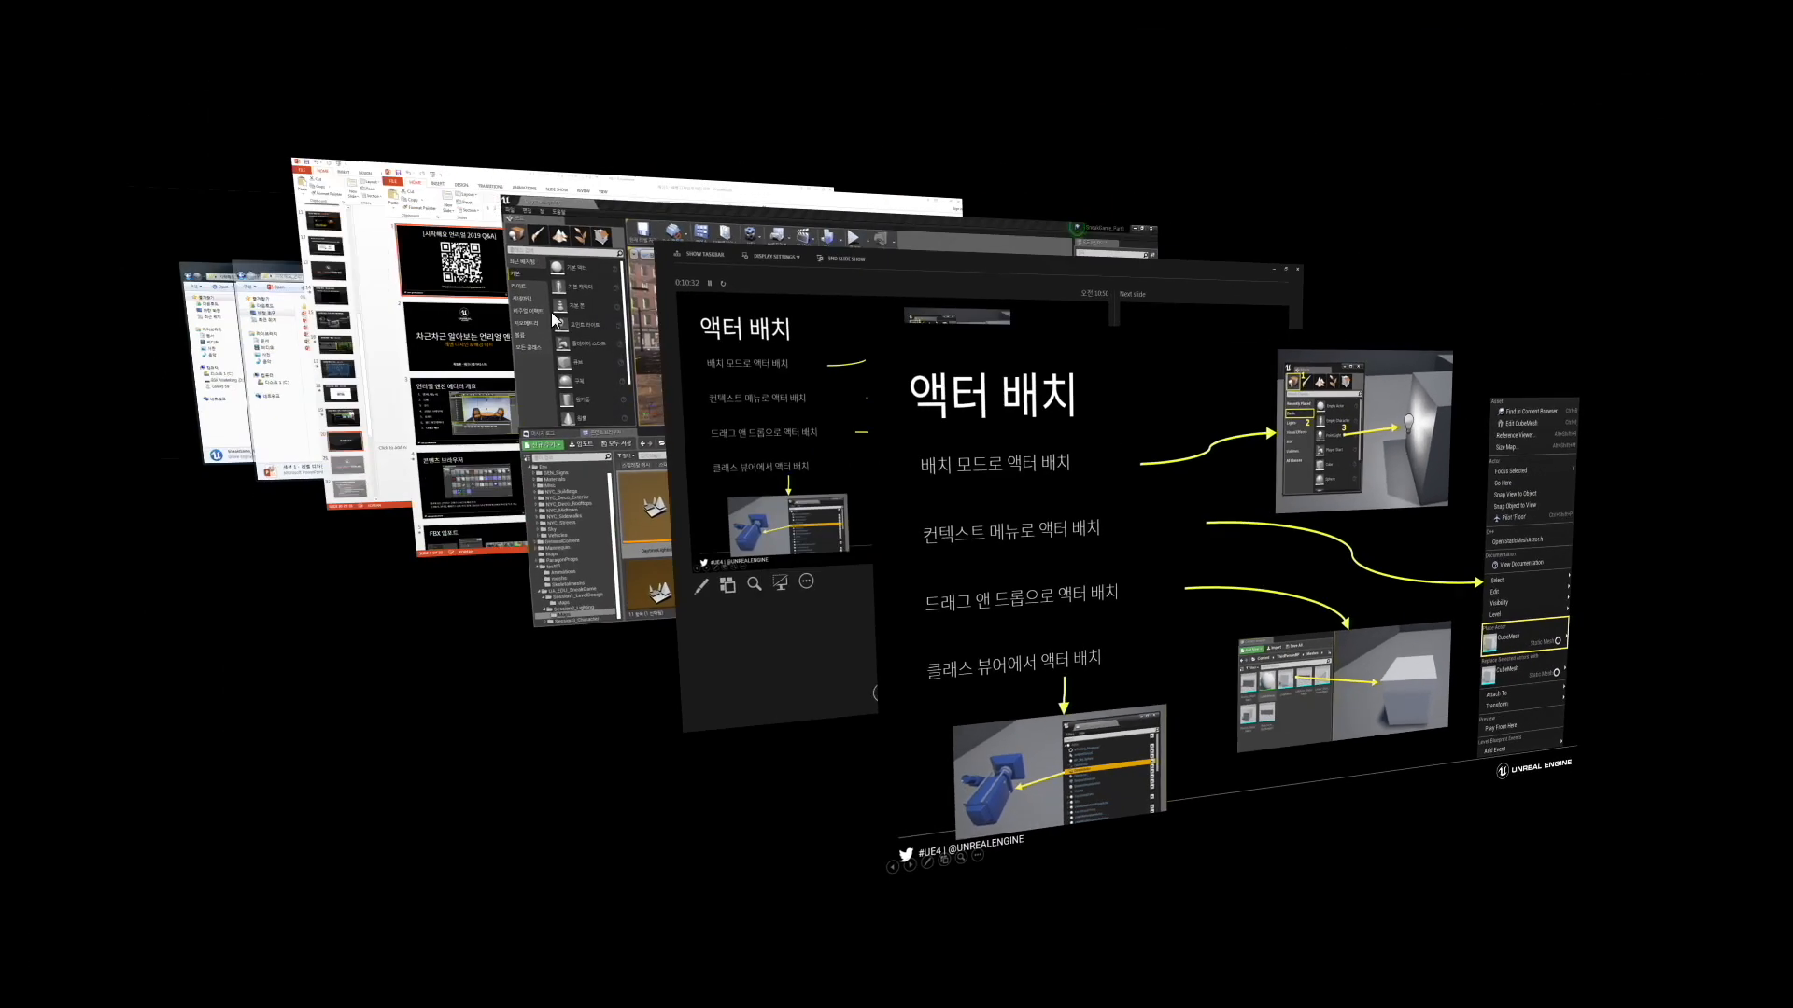
Switch to the Unreal Editor, enlarge the viewport and place a basic Cube and Cylinder on the road before the yellow bollards.
{"action": "left_click", "coordinate": [566, 312]}
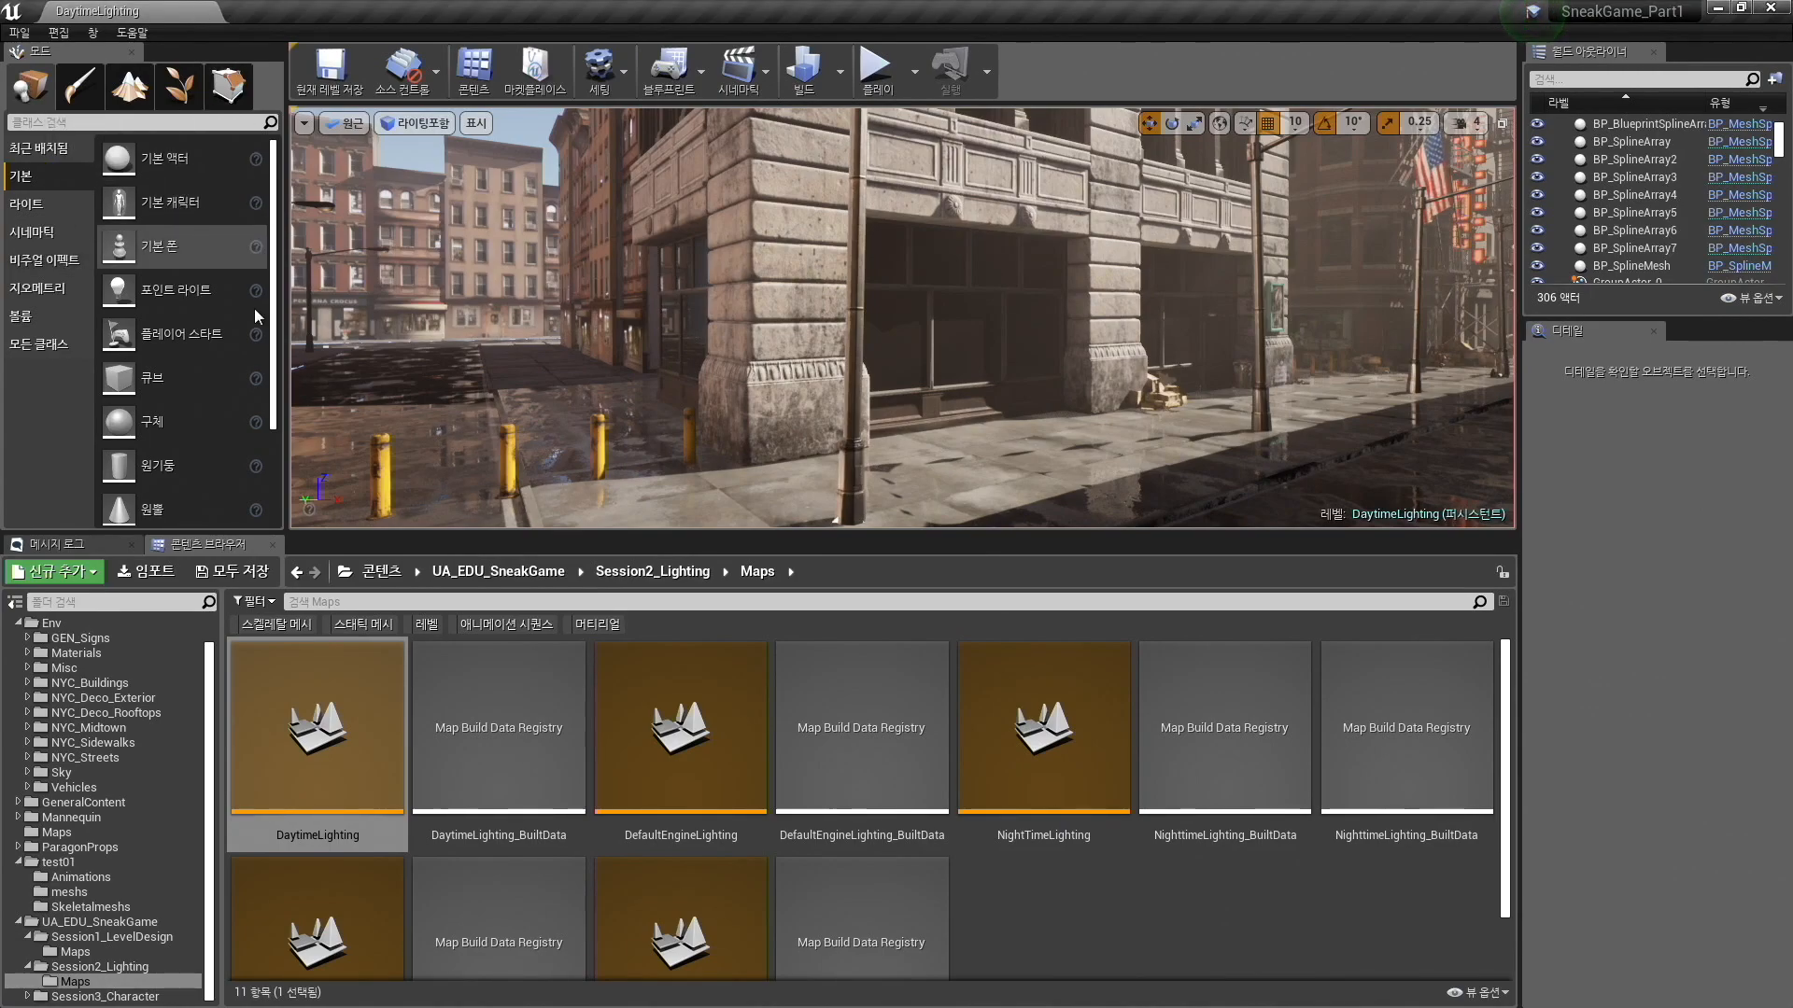
{"action": "left_click_drag", "start_coordinate": [648, 535], "coordinate": [648, 810]}
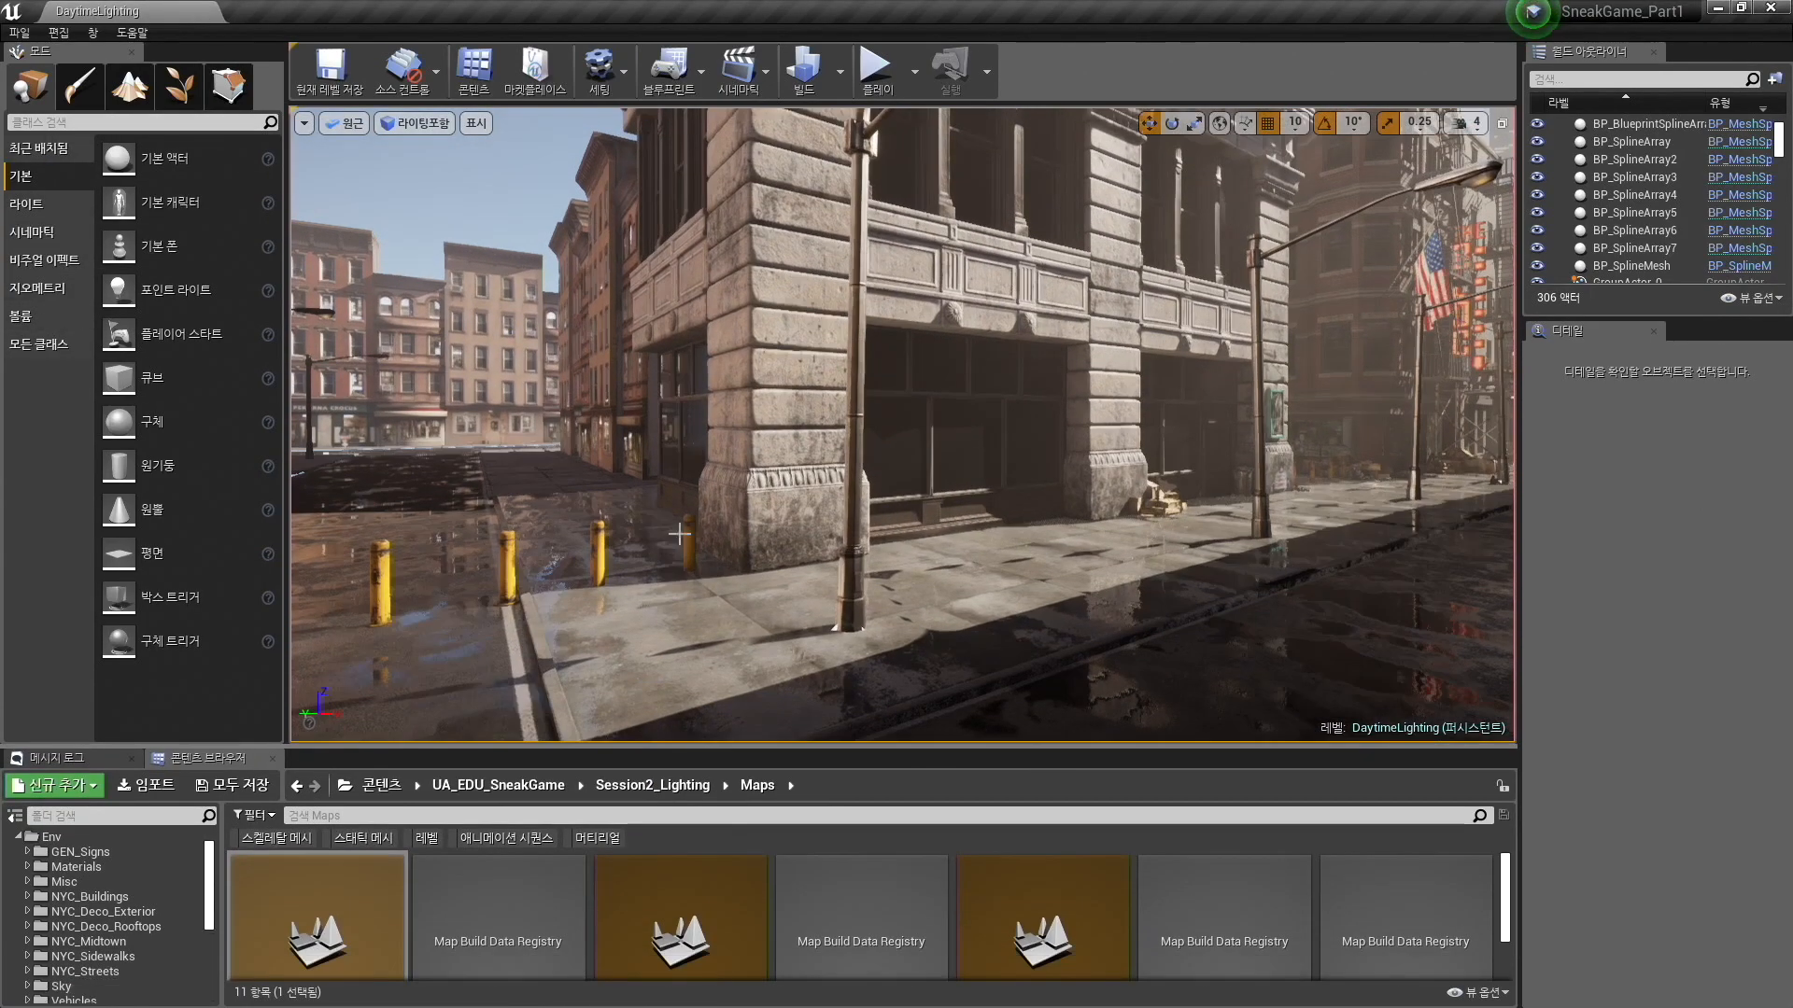
{"action": "right_click_drag", "start_coordinate": [523, 411], "coordinate": [389, 412]}
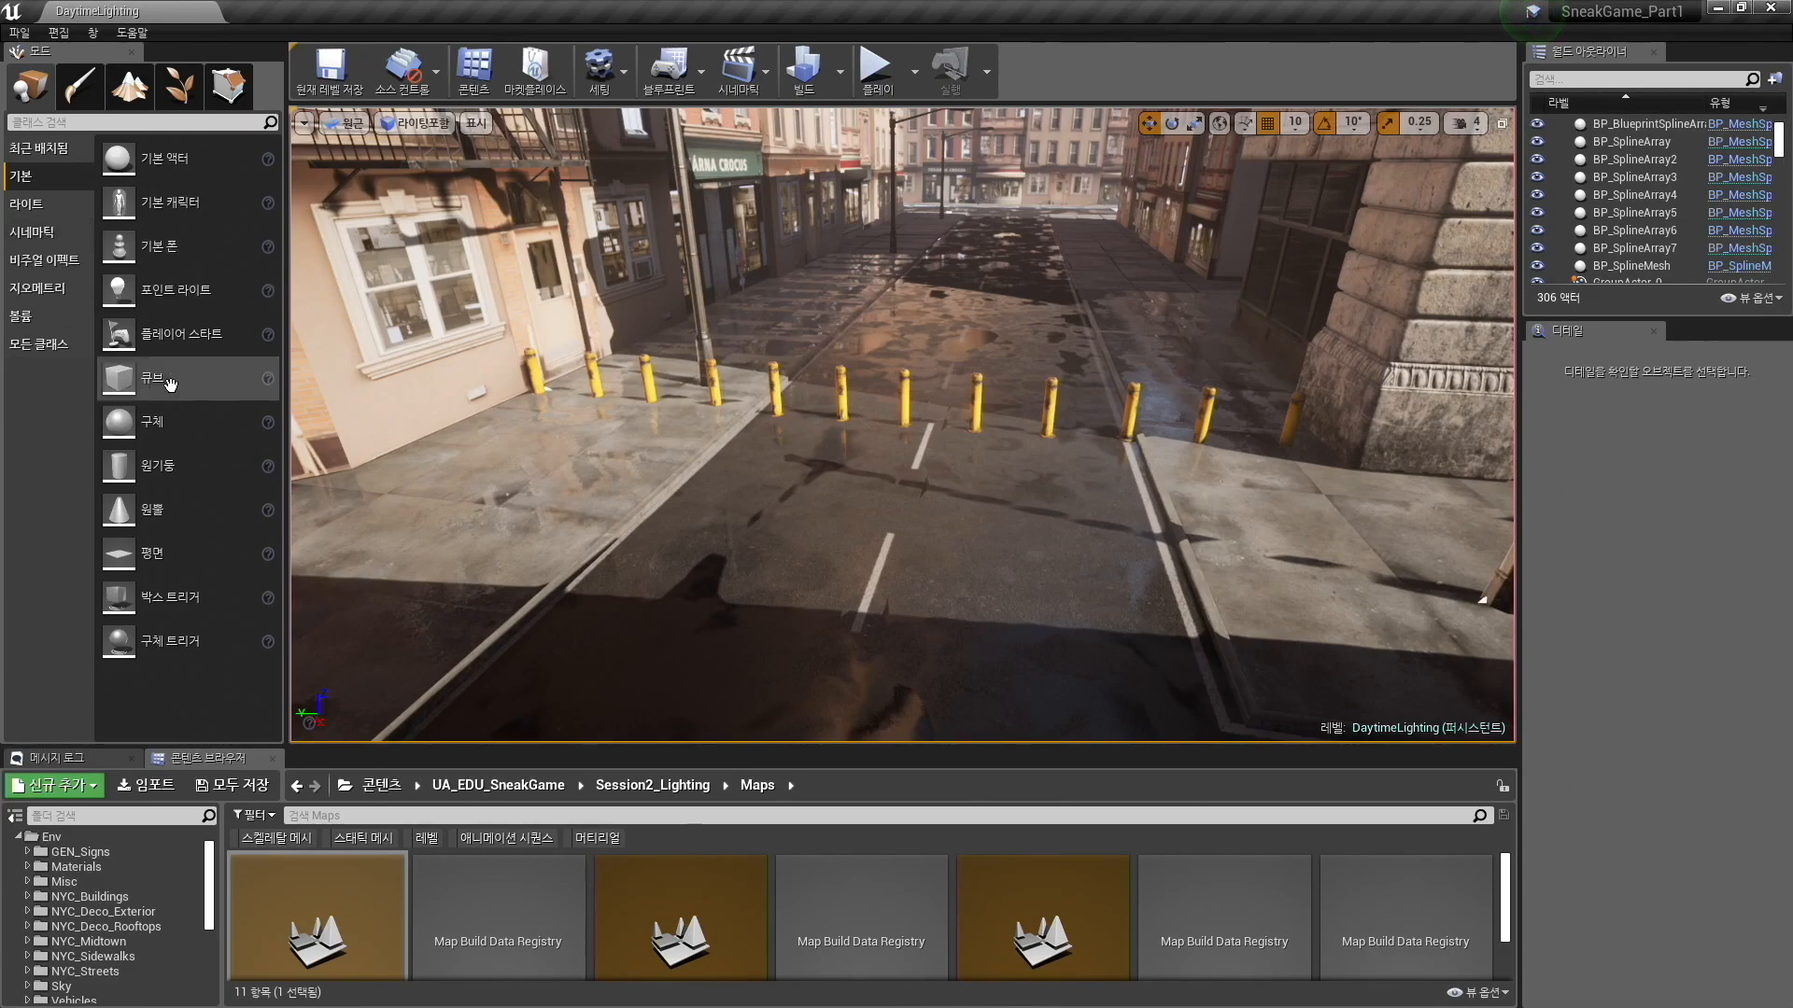
{"action": "left_click_drag", "start_coordinate": [170, 383], "coordinate": [826, 437]}
{"action": "left_click_drag", "start_coordinate": [163, 460], "coordinate": [933, 456]}
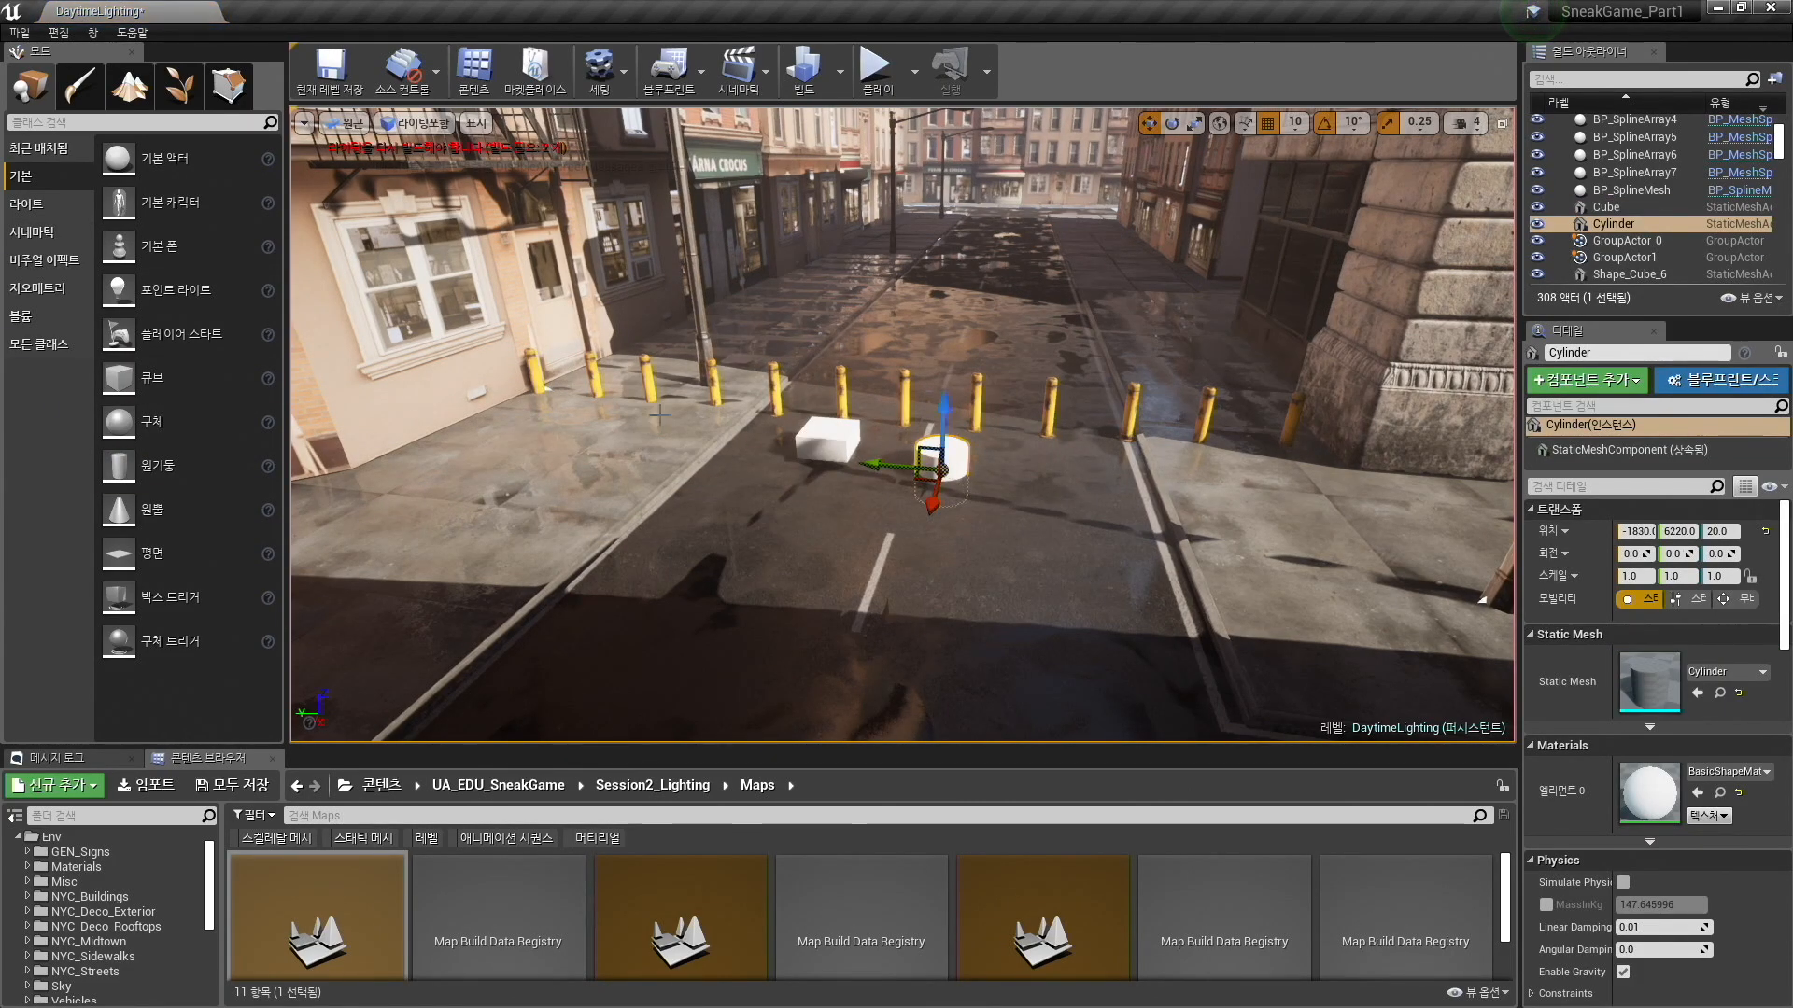
Place a basic Cone above the street near the corner building and view it together with the cube and cylinder.
{"action": "left_click_drag", "start_coordinate": [118, 509], "coordinate": [1100, 119]}
{"action": "right_click_drag", "start_coordinate": [1100, 130], "coordinate": [1281, 112]}
{"action": "key", "text": "e"}
{"action": "right_click_drag", "start_coordinate": [1118, 345], "coordinate": [1065, 401]}
{"action": "key", "text": "r"}
{"action": "key", "text": "w"}
{"action": "right_click_drag", "start_coordinate": [811, 304], "coordinate": [803, 305]}
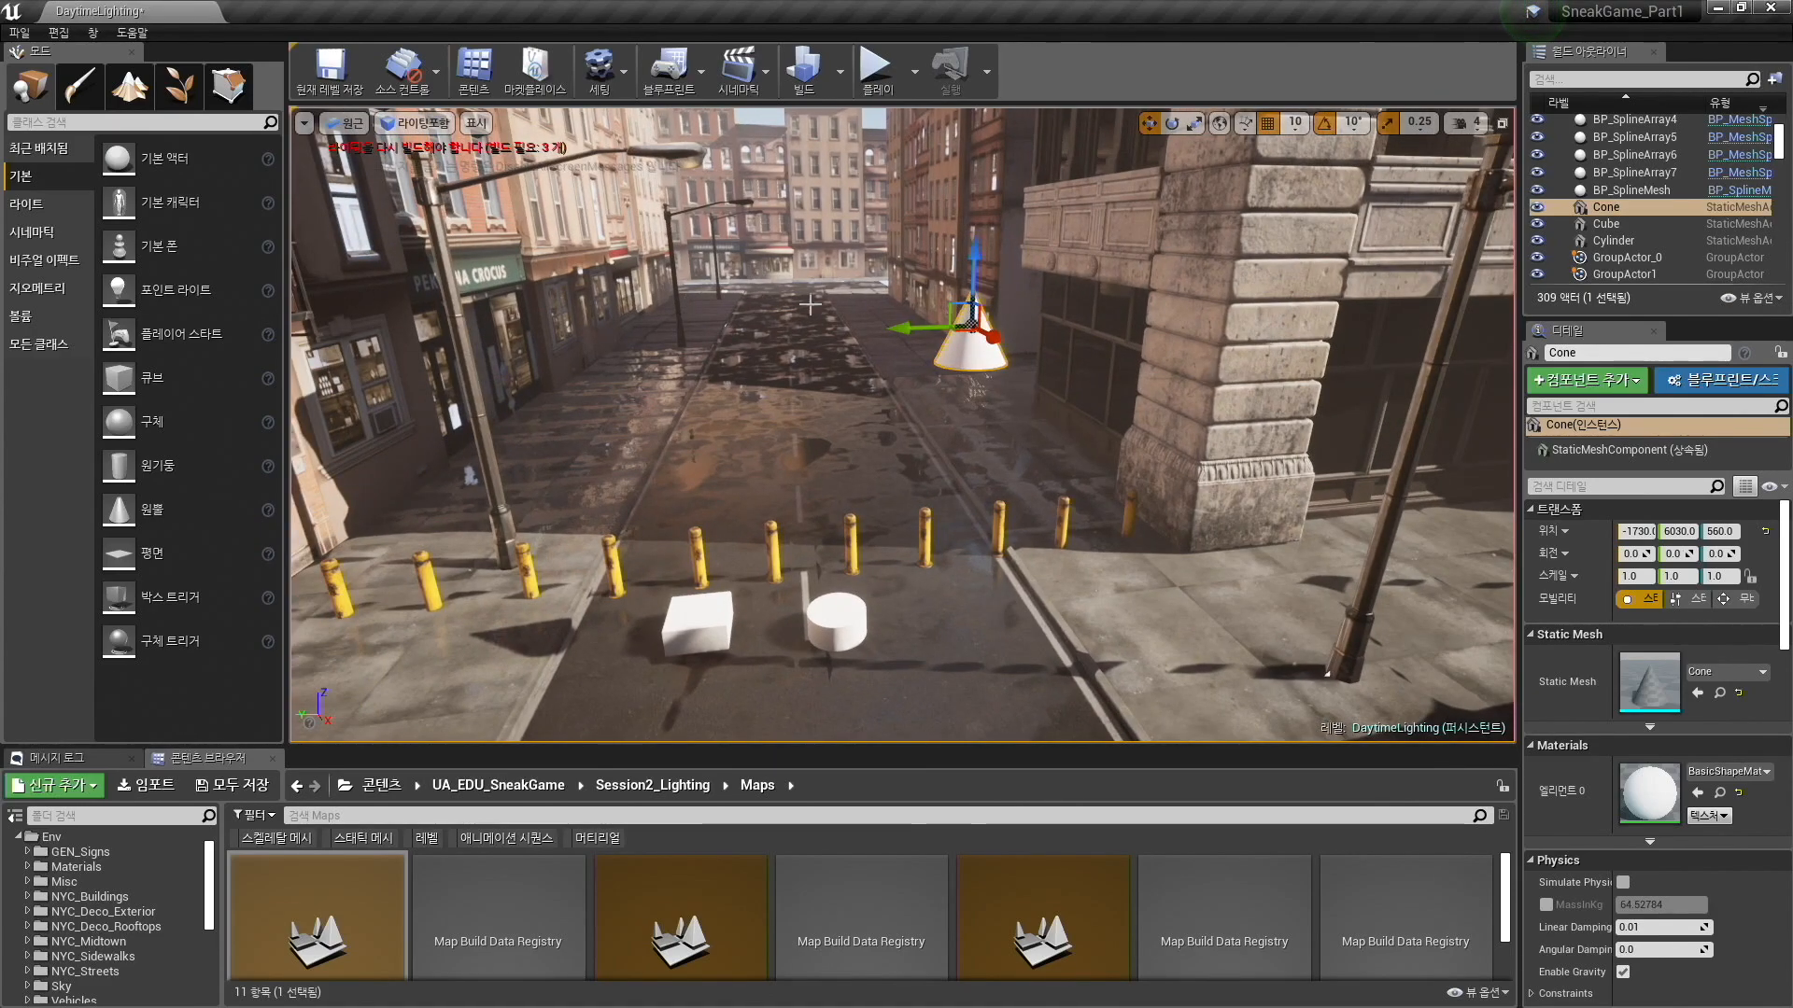
Try placing a Directional Light on the street, and undo the placement.
{"action": "left_click", "coordinate": [26, 203]}
{"action": "left_click_drag", "start_coordinate": [178, 158], "coordinate": [689, 413]}
{"action": "key", "text": "ctrl+z"}
{"action": "right_click_drag", "start_coordinate": [880, 436], "coordinate": [1027, 436]}
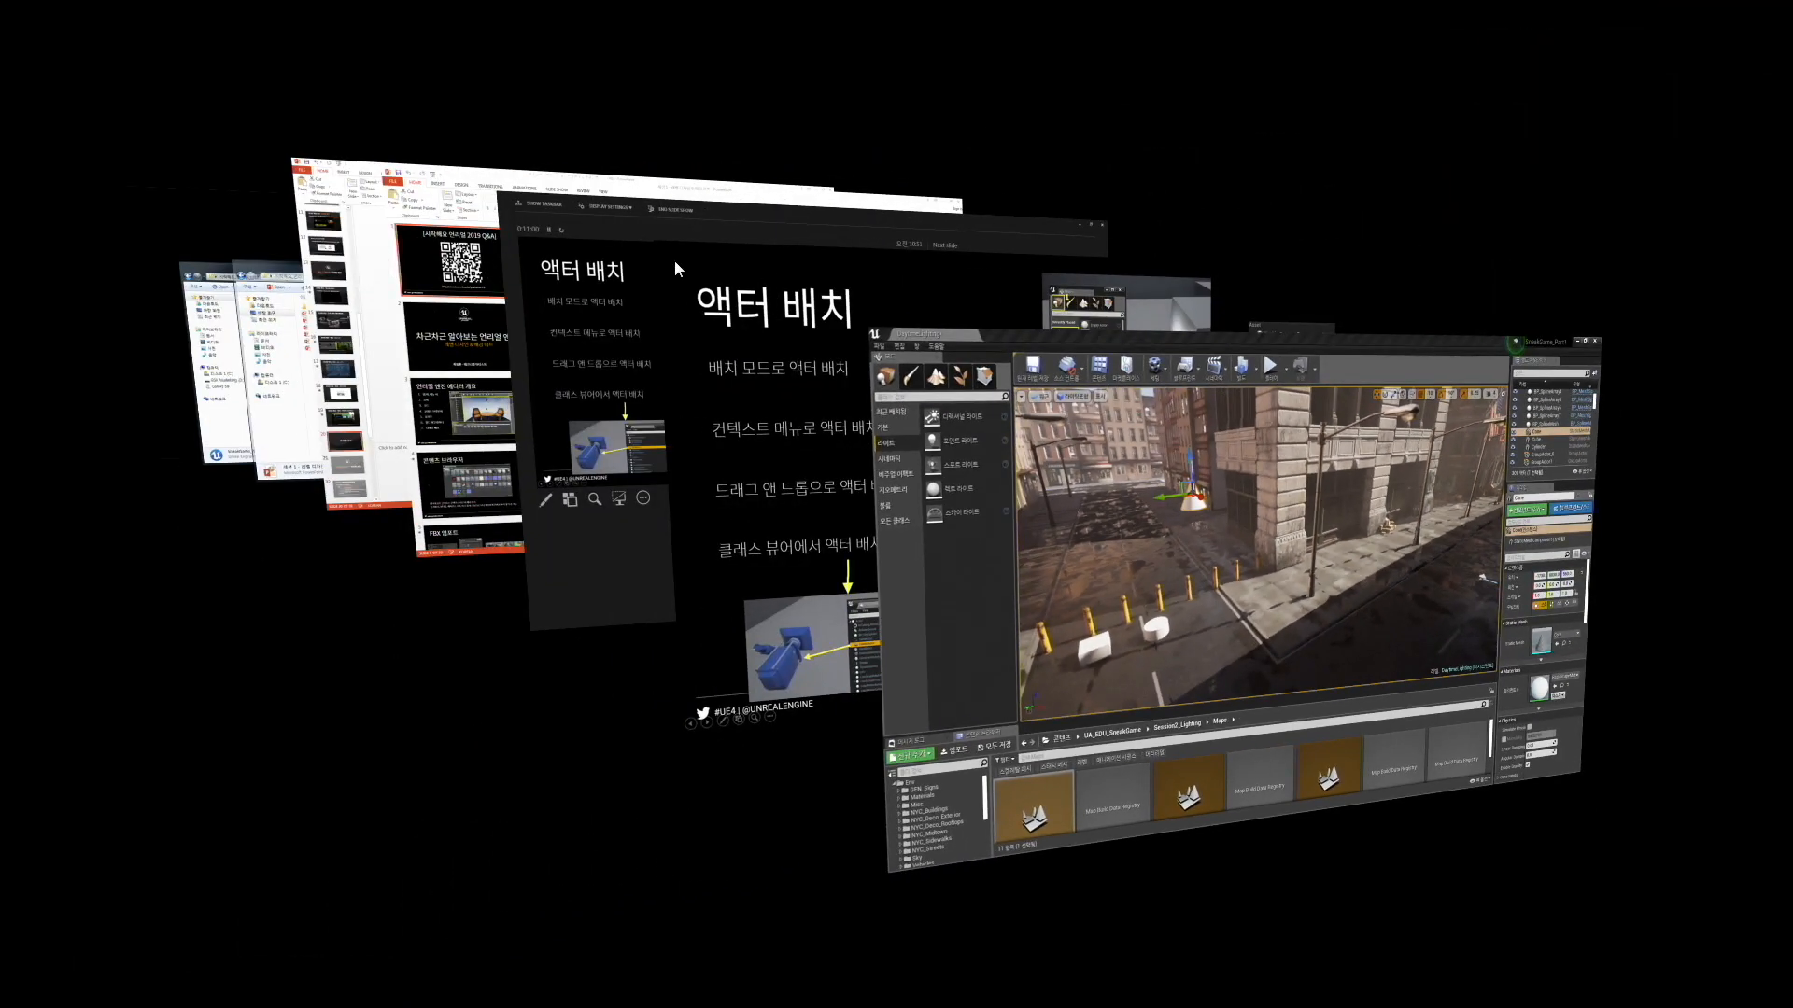
Check the actor placement slide in the presentation, return to the Unreal Editor and select the S_MET_Vehicles_Taxi01 static mesh in the Env folder.
{"action": "left_click", "coordinate": [676, 279]}
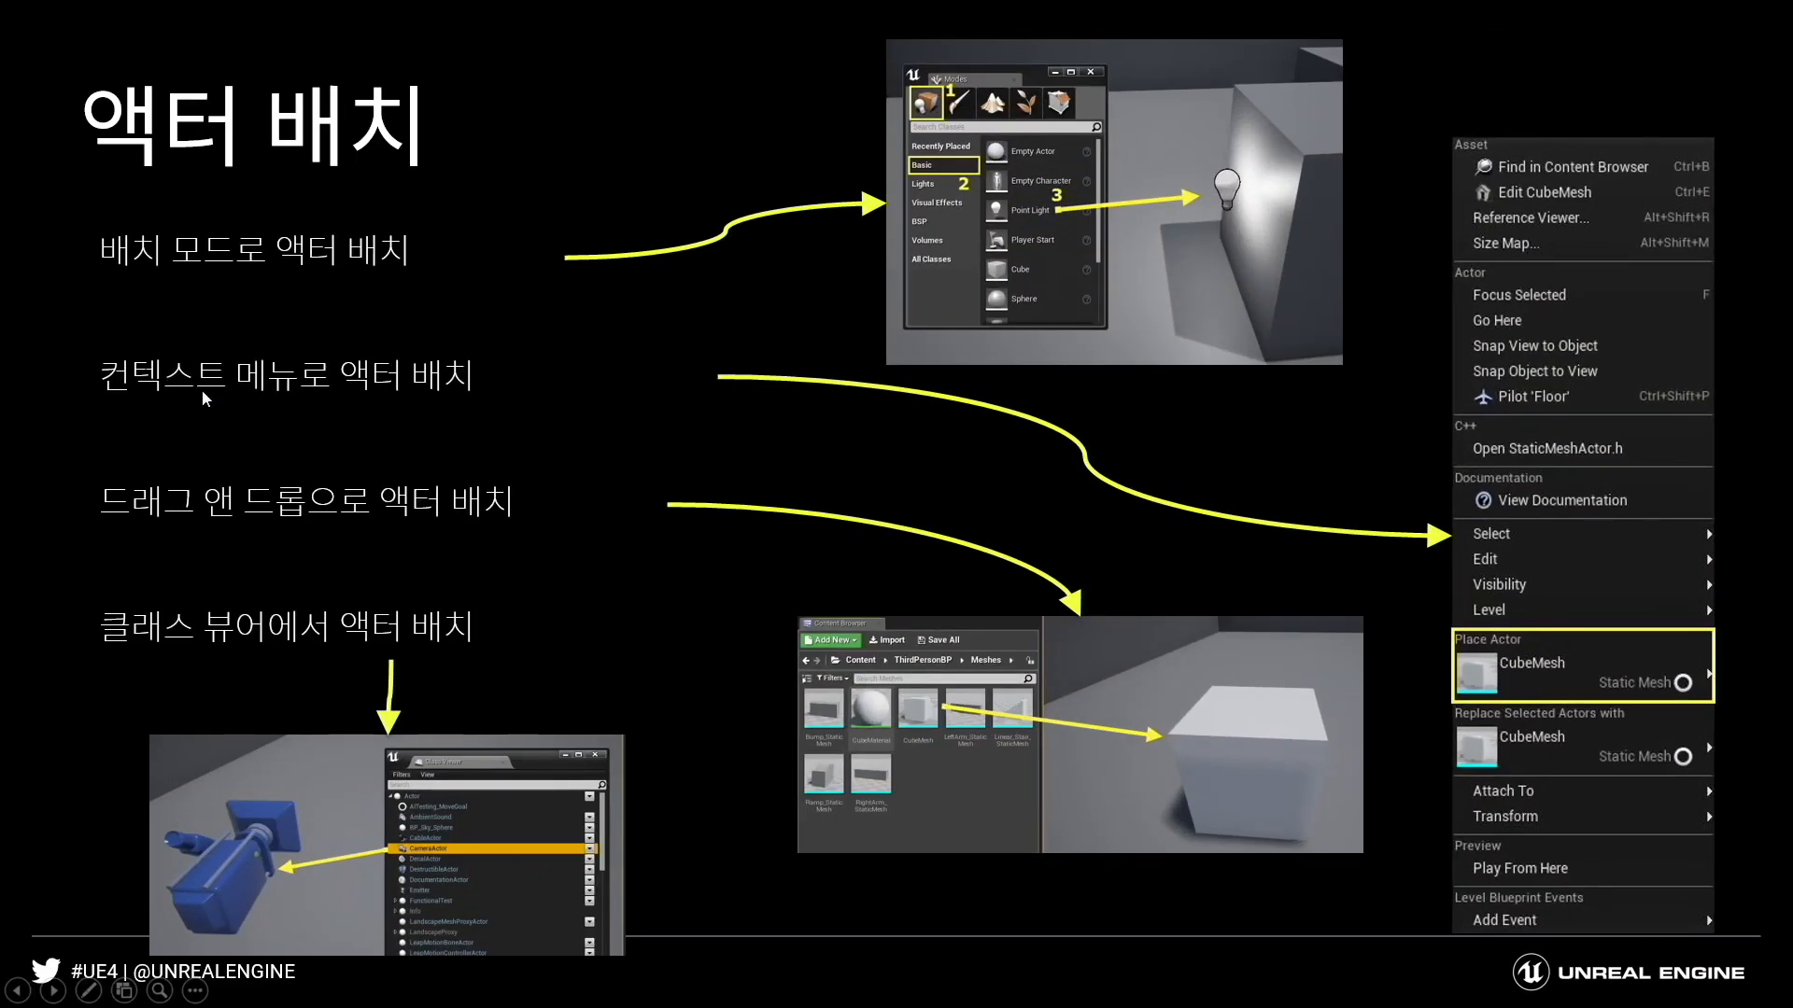
{"action": "key", "text": "alt+Tab"}
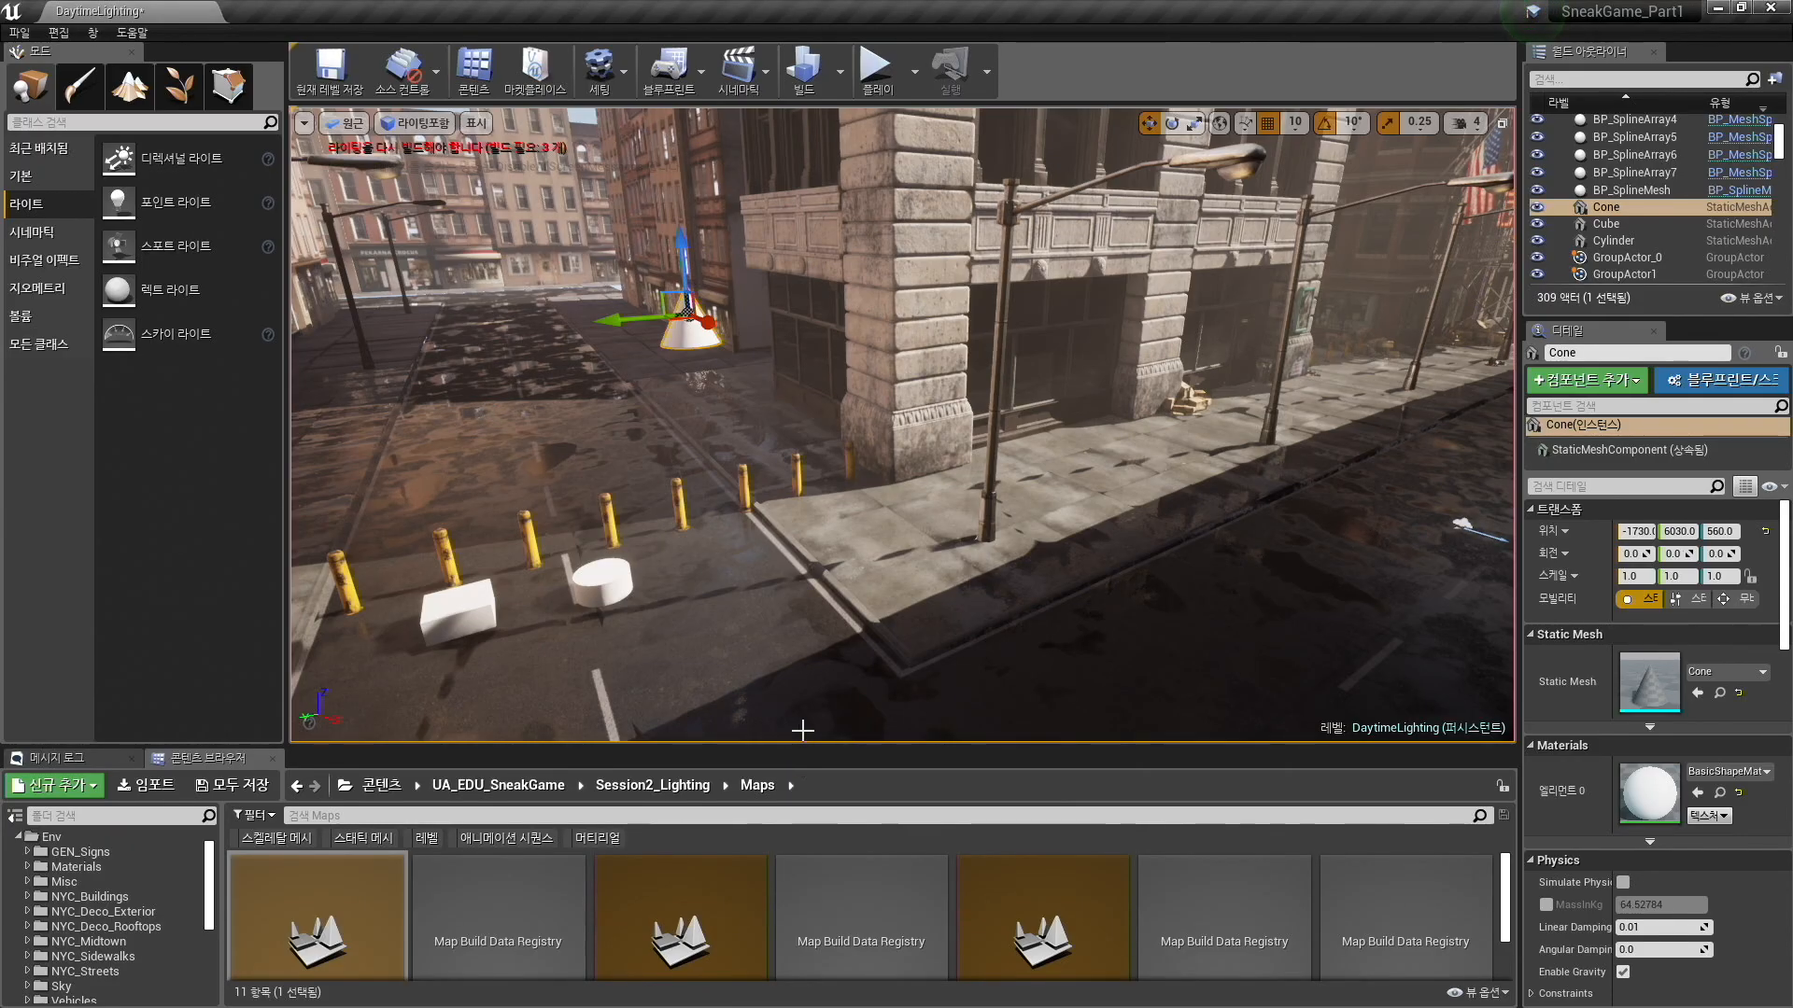
{"action": "left_click_drag", "start_coordinate": [672, 746], "coordinate": [561, 512]}
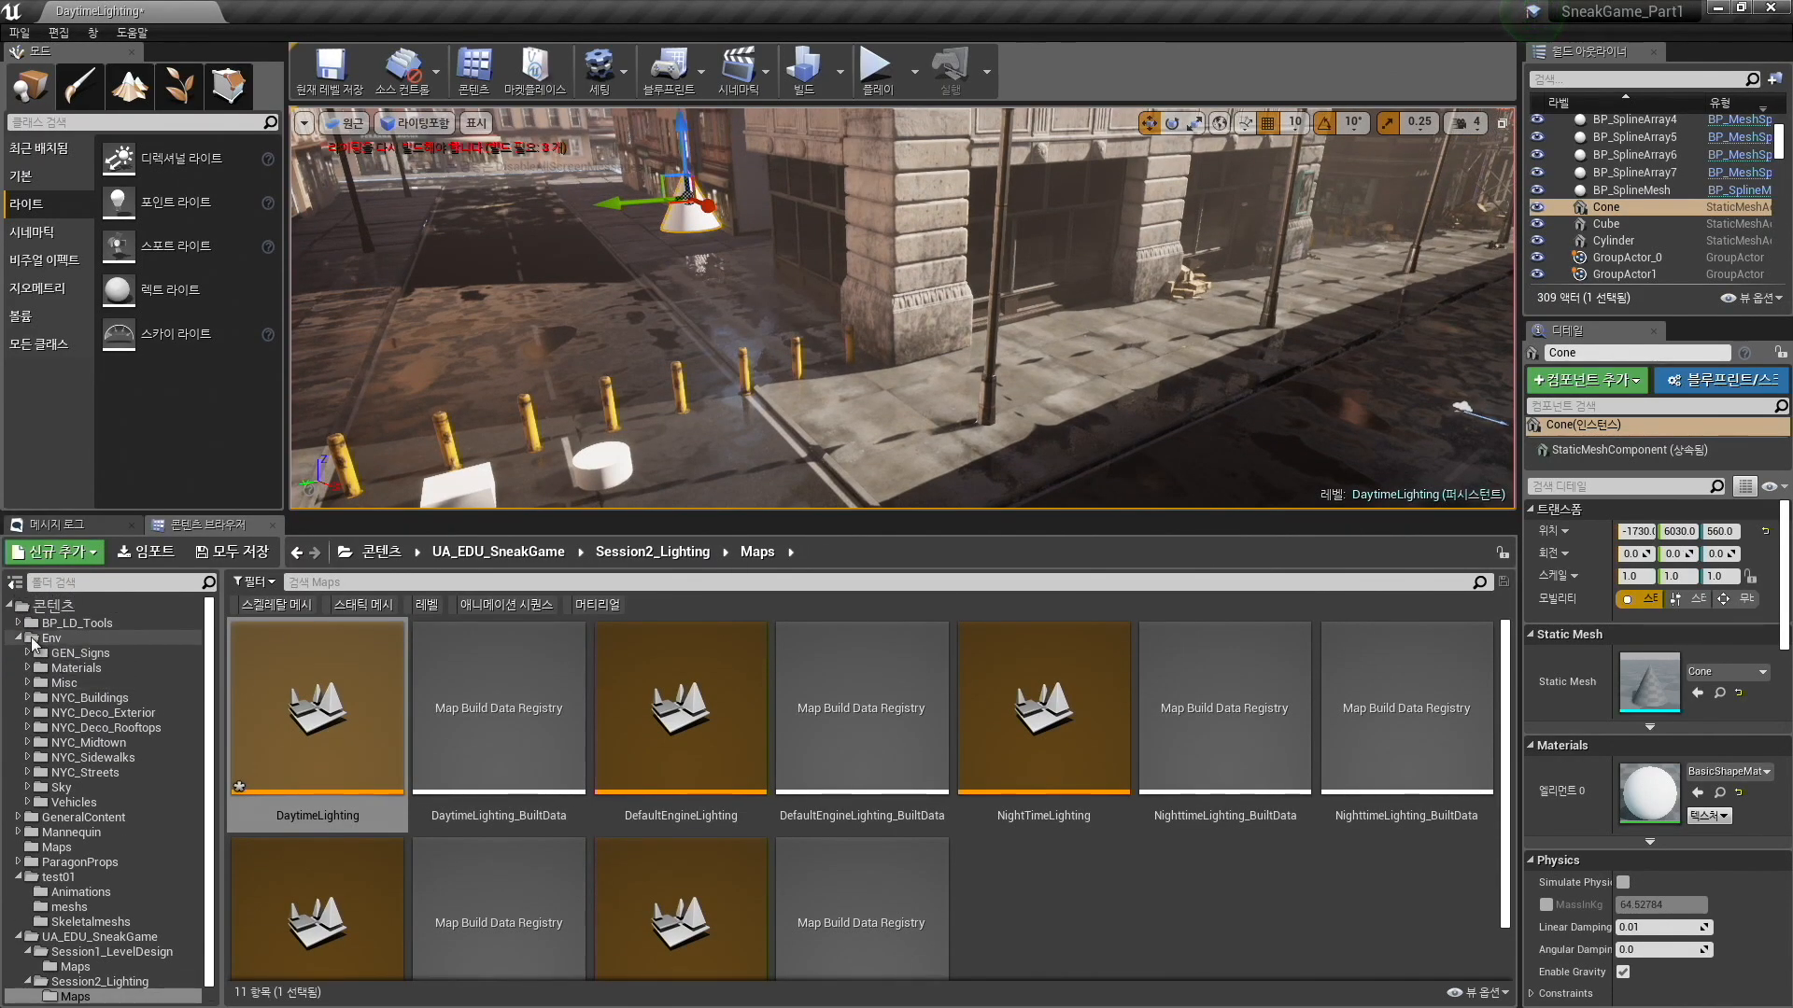
{"action": "left_click", "coordinate": [47, 640]}
{"action": "left_click", "coordinate": [379, 606]}
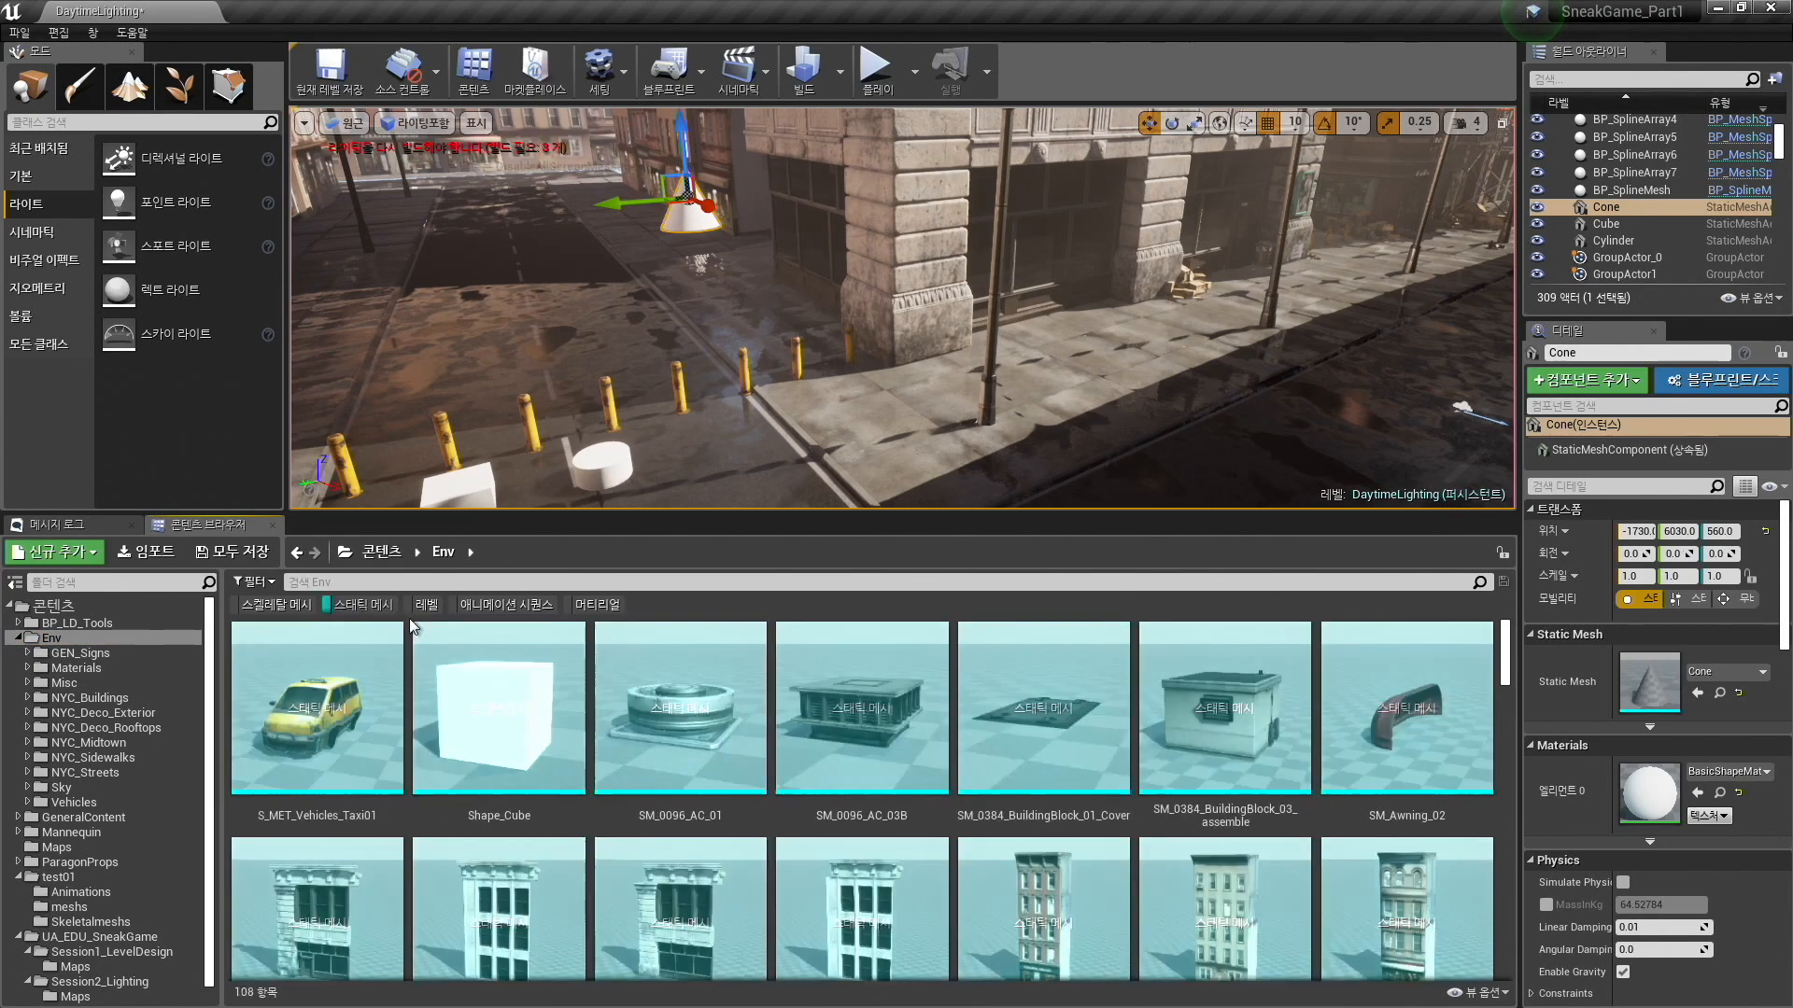
{"action": "left_click", "coordinate": [355, 733]}
Enlarge the viewport and place the selected S_MET_Vehicles_Taxi01 at a point on the road beyond the bollards using the context placement command.
{"action": "right_click_drag", "start_coordinate": [672, 374], "coordinate": [570, 397]}
{"action": "right_click_drag", "start_coordinate": [840, 410], "coordinate": [851, 424]}
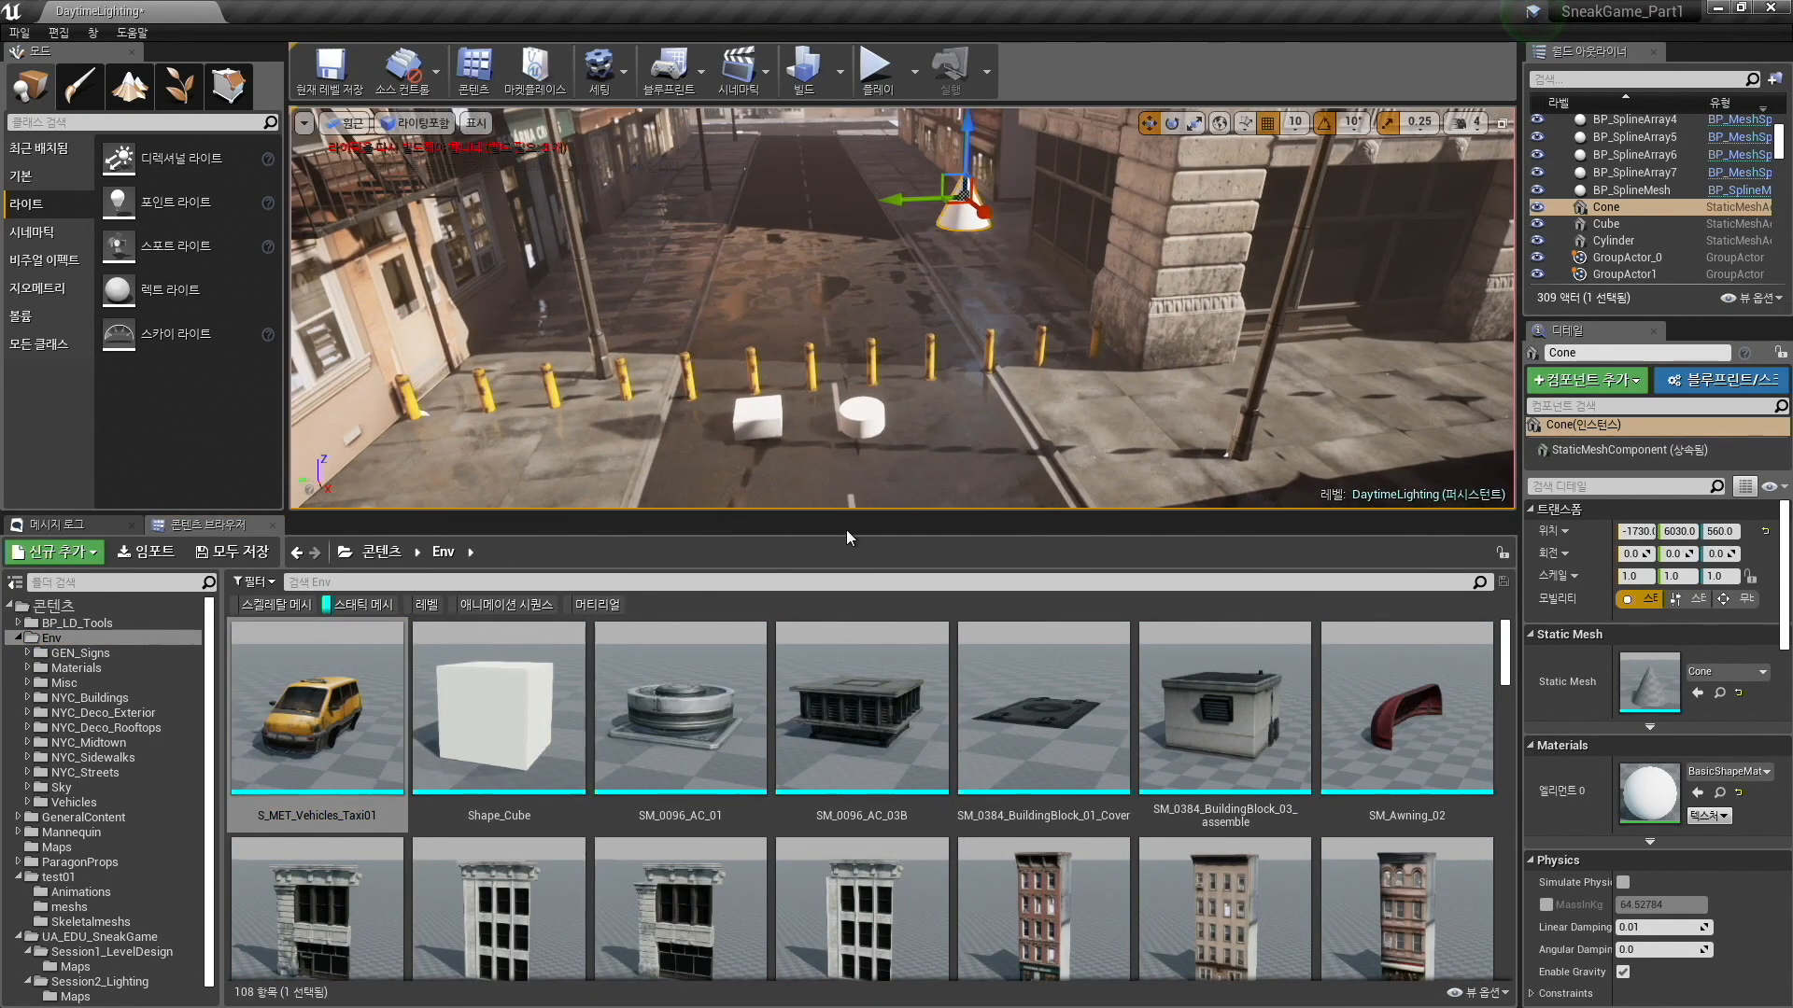
{"action": "scroll", "coordinate": [841, 485], "scroll_direction": "down", "scroll_amount": 3}
{"action": "left_click_drag", "start_coordinate": [860, 516], "coordinate": [867, 747]}
{"action": "left_click_drag", "start_coordinate": [871, 381], "coordinate": [798, 341]}
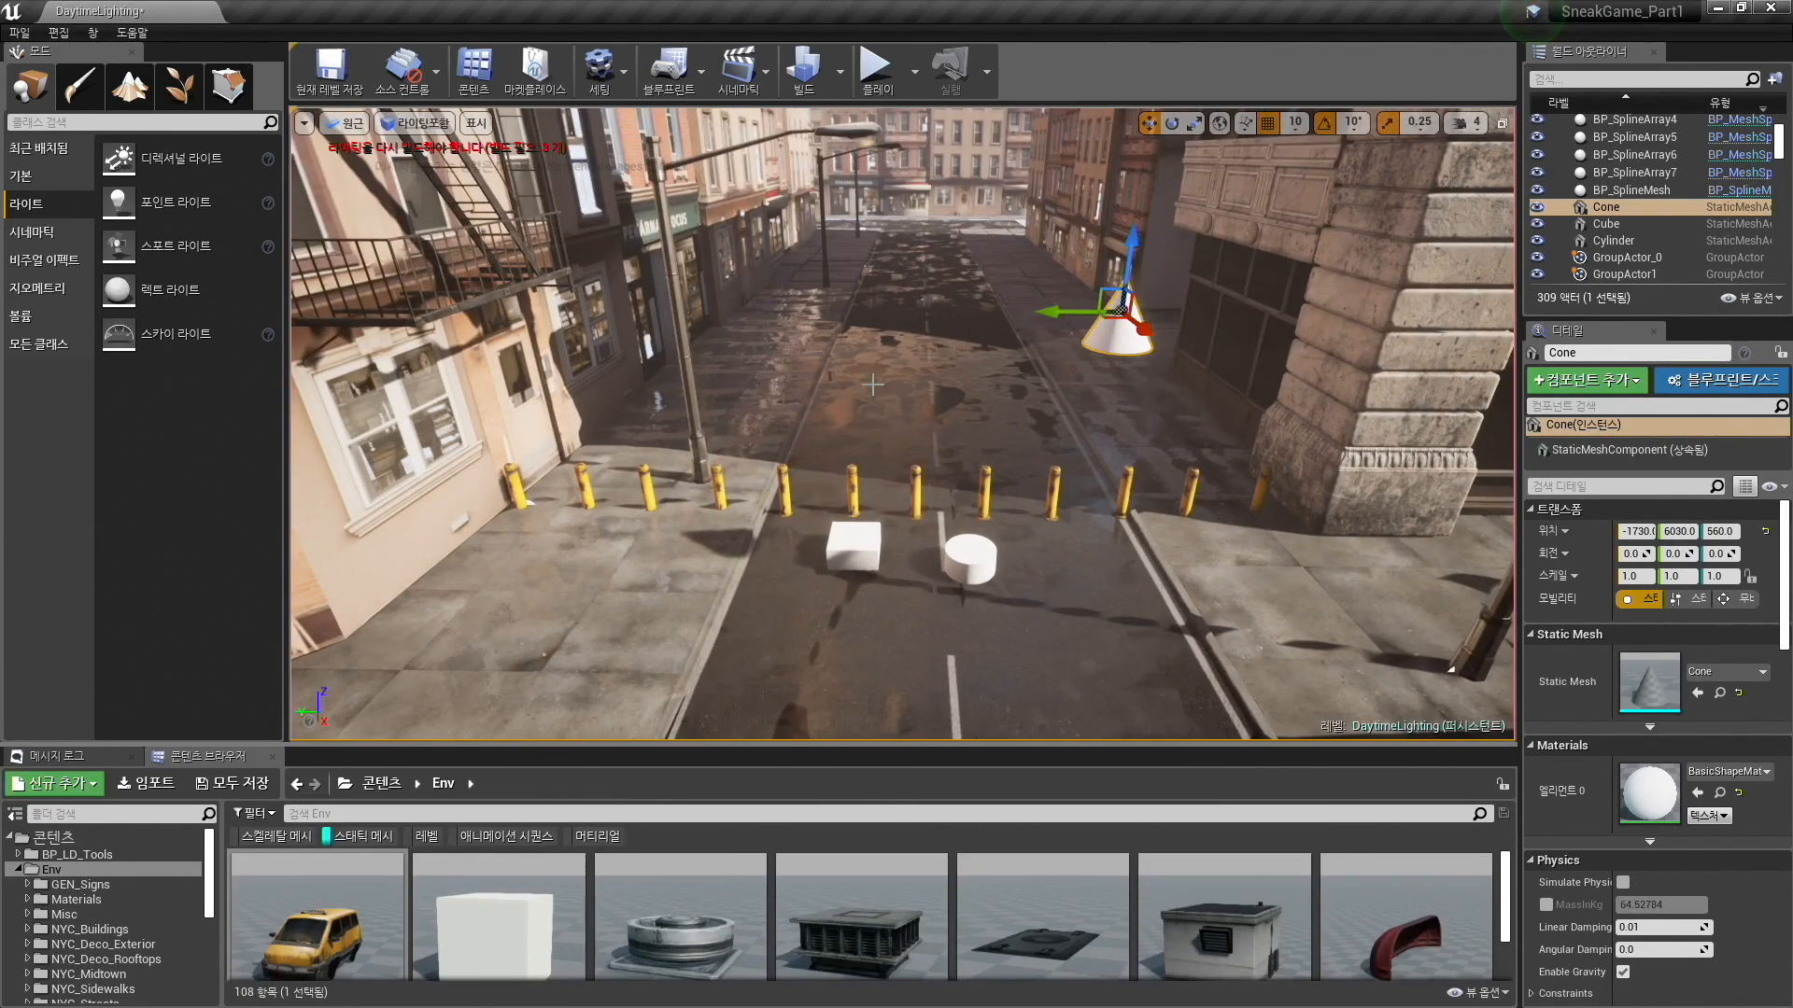
{"action": "right_click", "coordinate": [881, 381]}
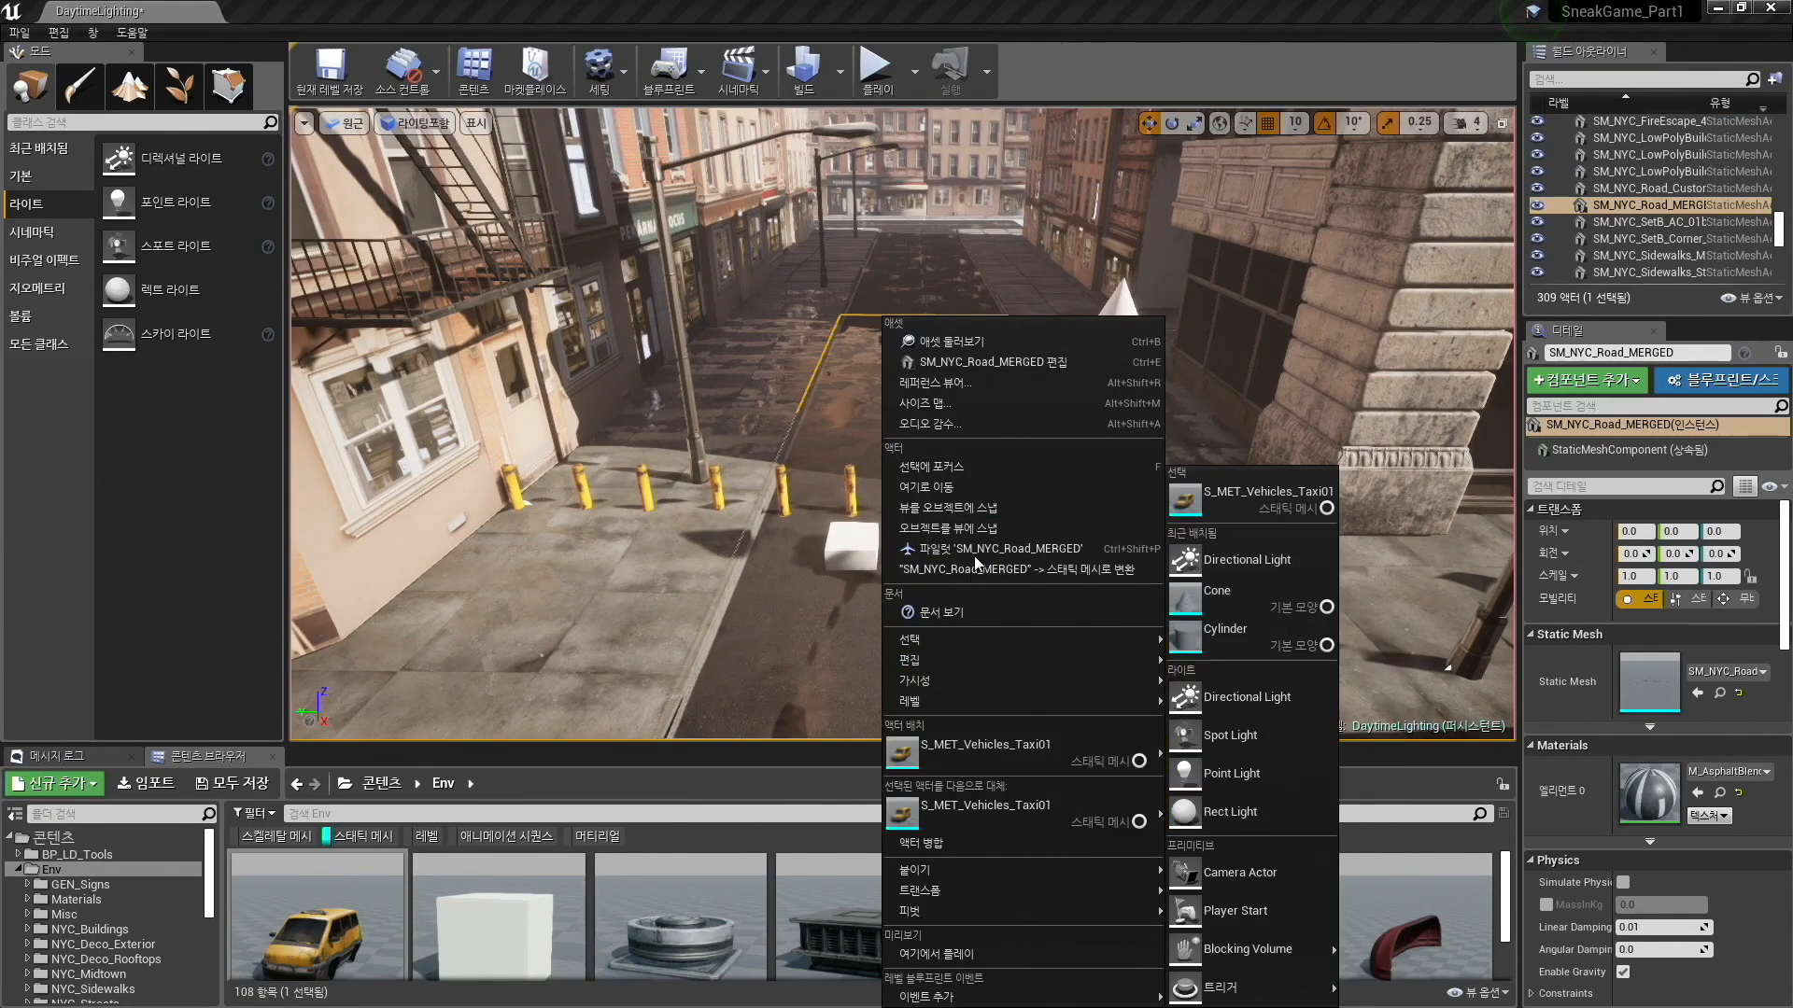
{"action": "left_click", "coordinate": [999, 756]}
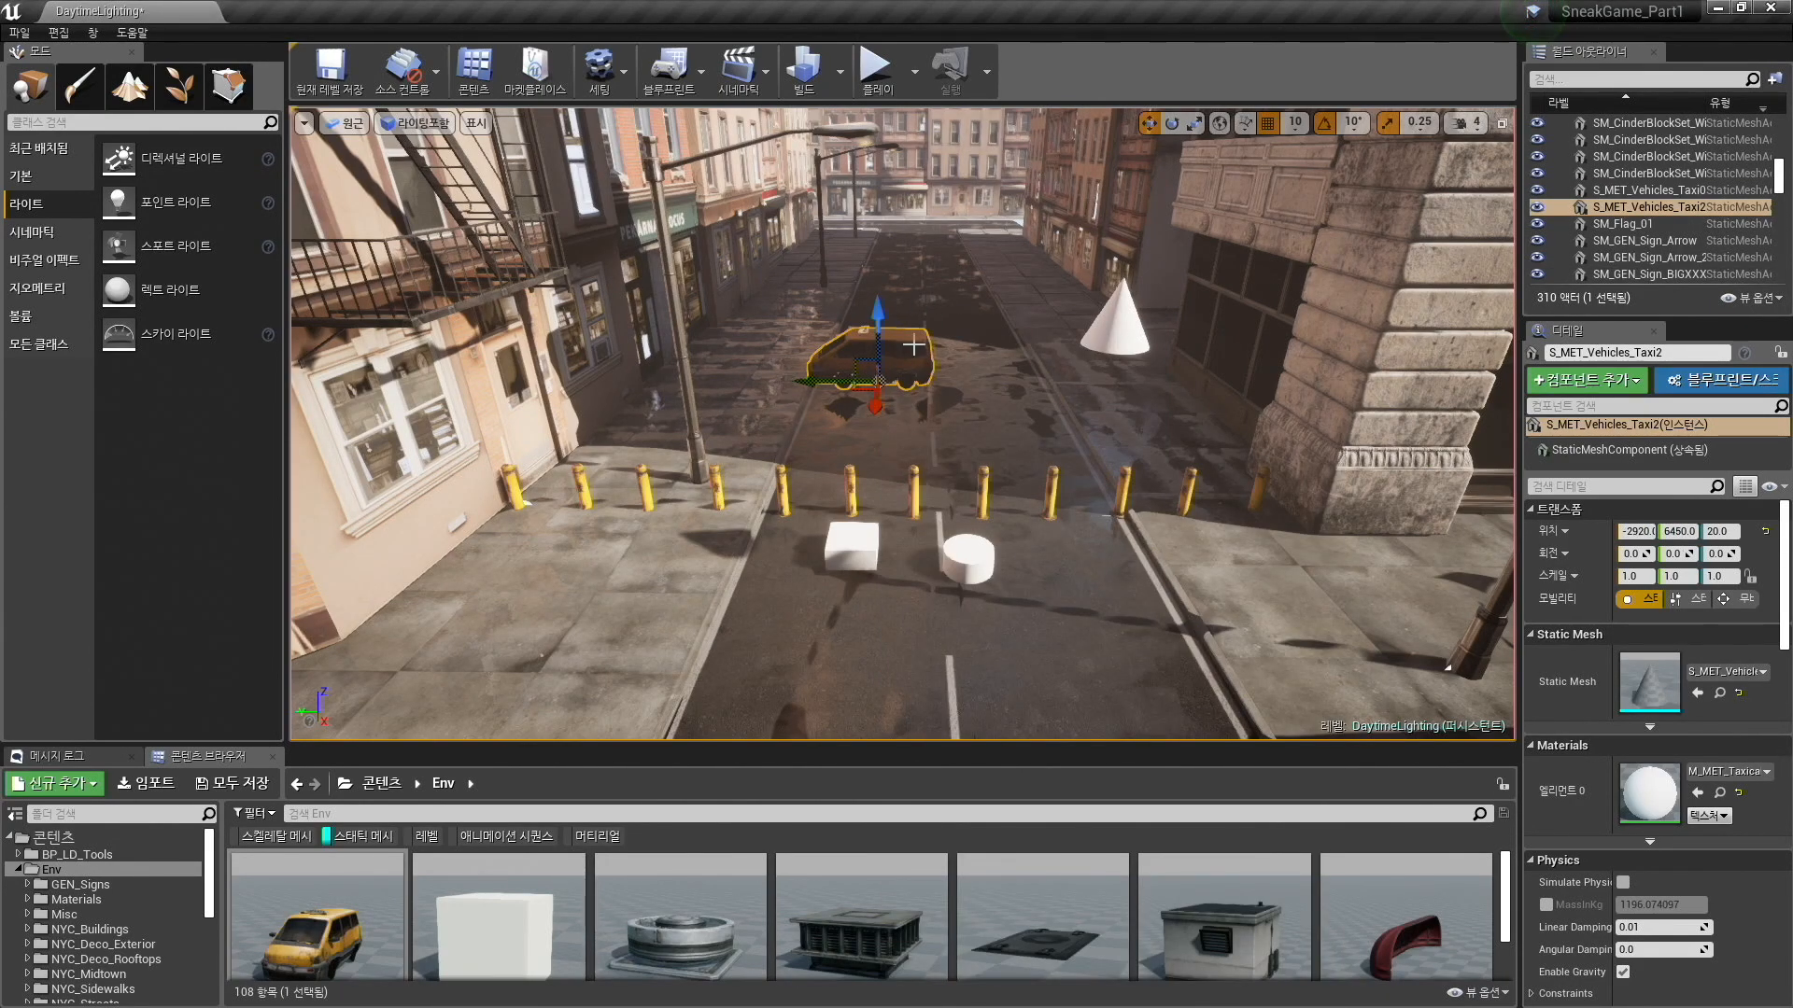
Check the presentation's drag-and-drop method, return to the Unreal Editor and place more S_MET_Vehicles_Taxi01 meshes from the Content Browser on the street.
{"action": "key", "text": "super+Tab"}
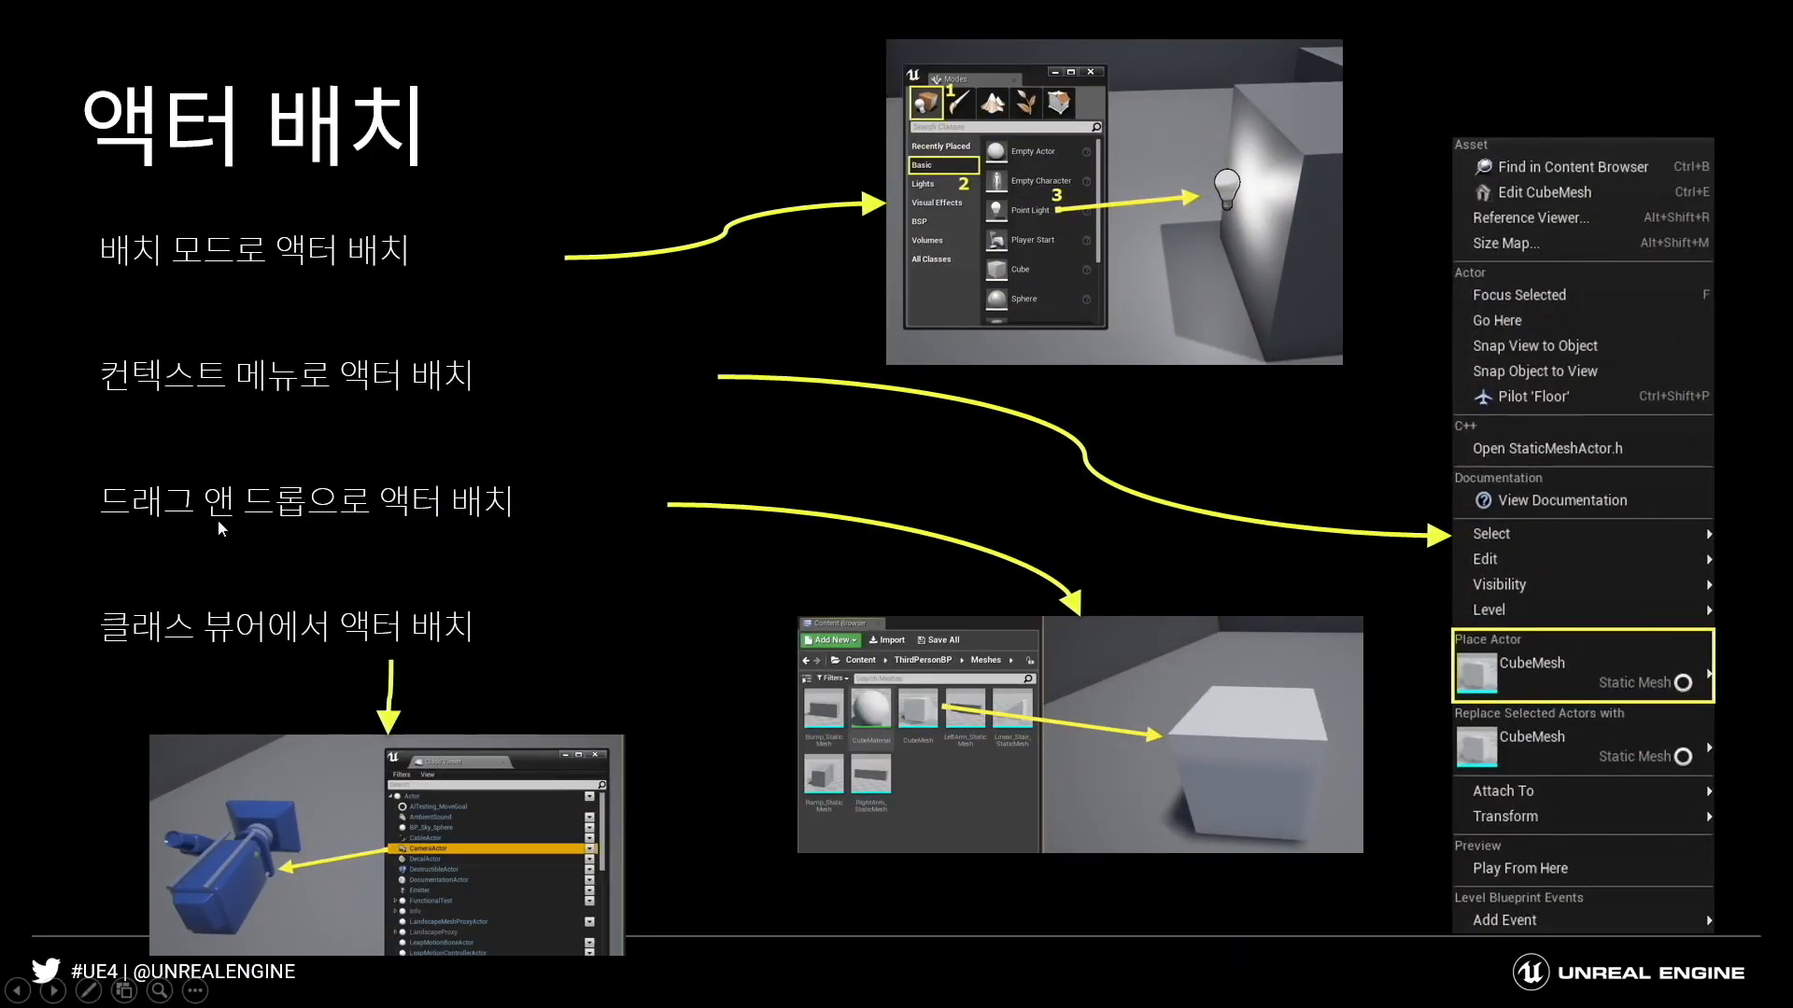
{"action": "key", "text": "super+Tab"}
{"action": "left_click", "coordinate": [771, 452]}
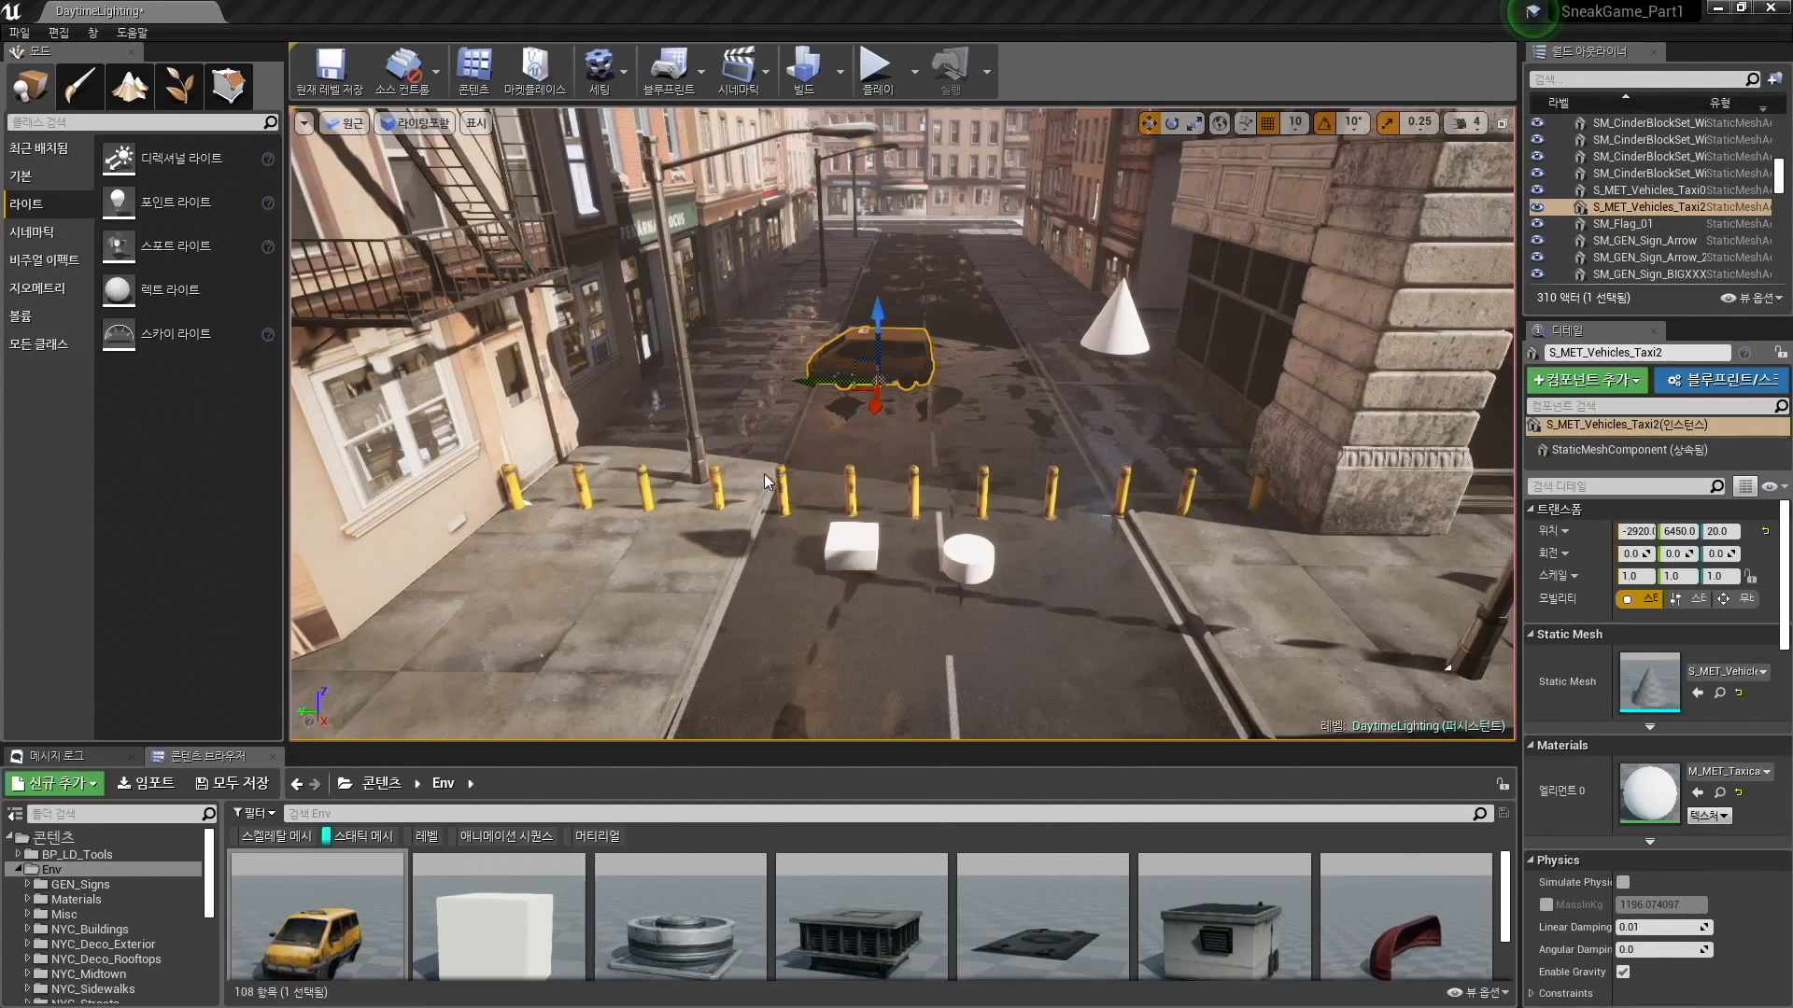
{"action": "left_click_drag", "start_coordinate": [357, 915], "coordinate": [994, 392]}
{"action": "left_click_drag", "start_coordinate": [393, 870], "coordinate": [1009, 333]}
Check the class viewer method in the presentation, return to the Unreal Editor and open the Class Viewer, resized to uncover the street.
{"action": "key", "text": "super+Tab"}
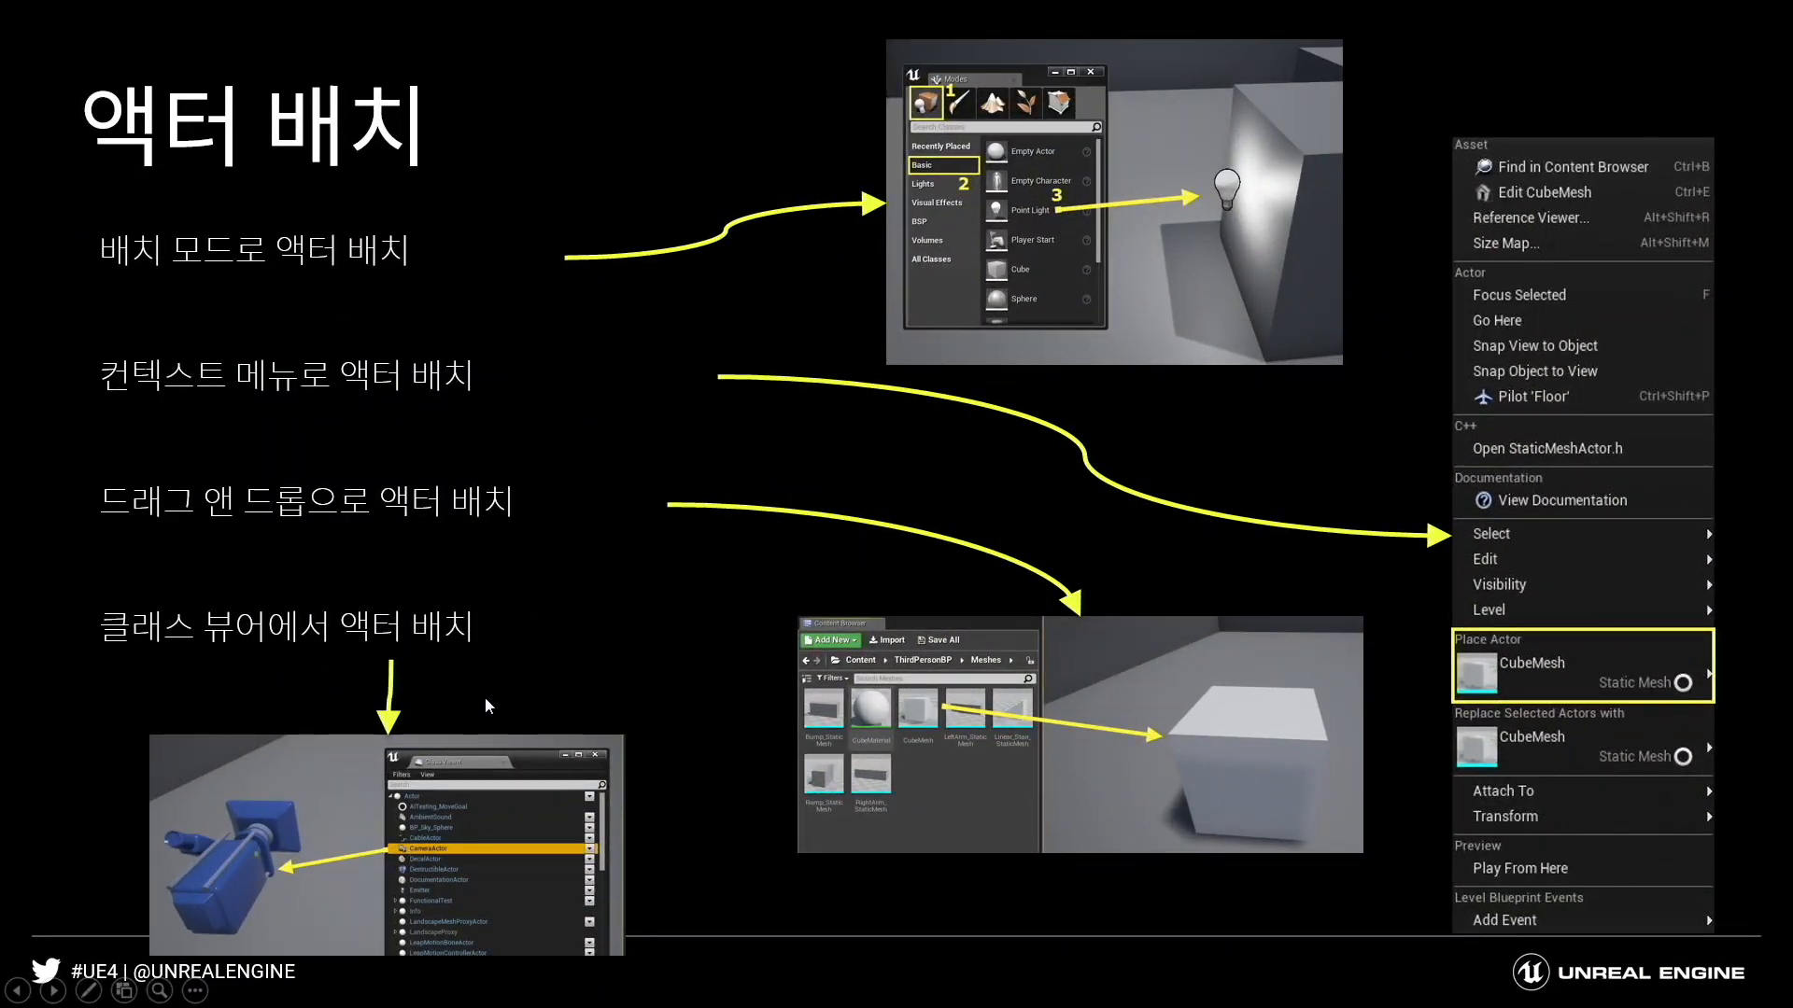
{"action": "key", "text": "super+Tab"}
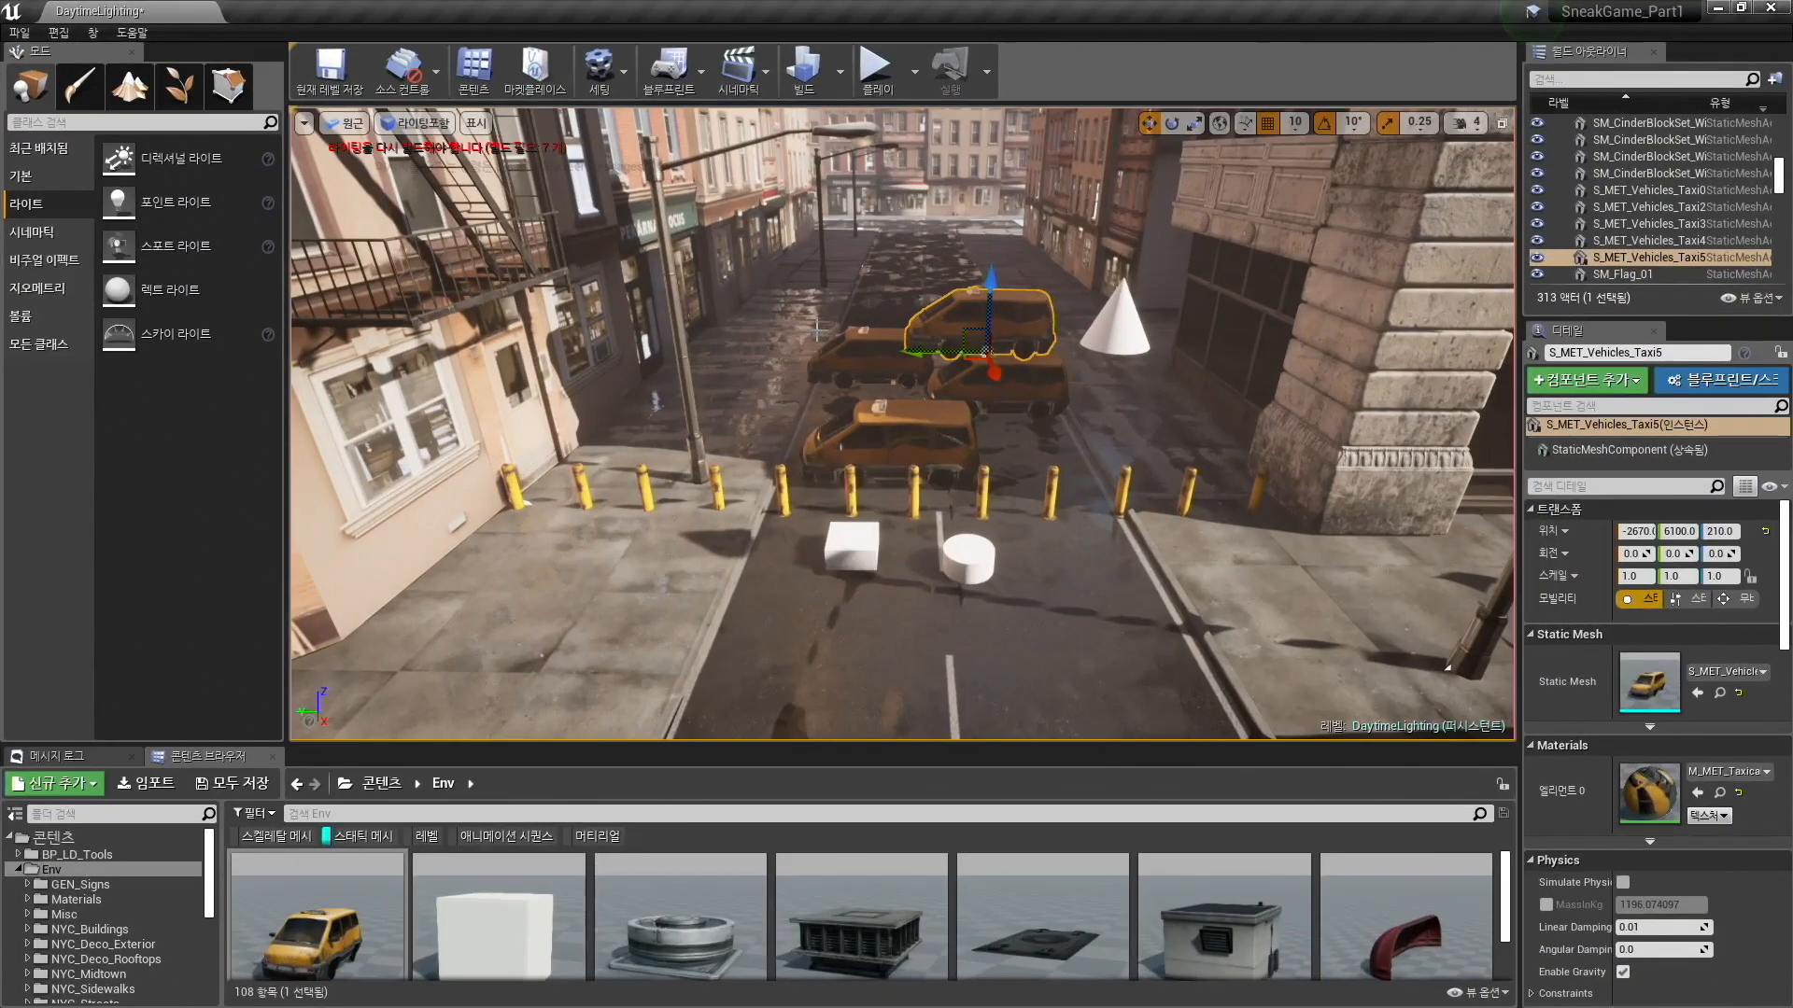
{"action": "left_click", "coordinate": [92, 32]}
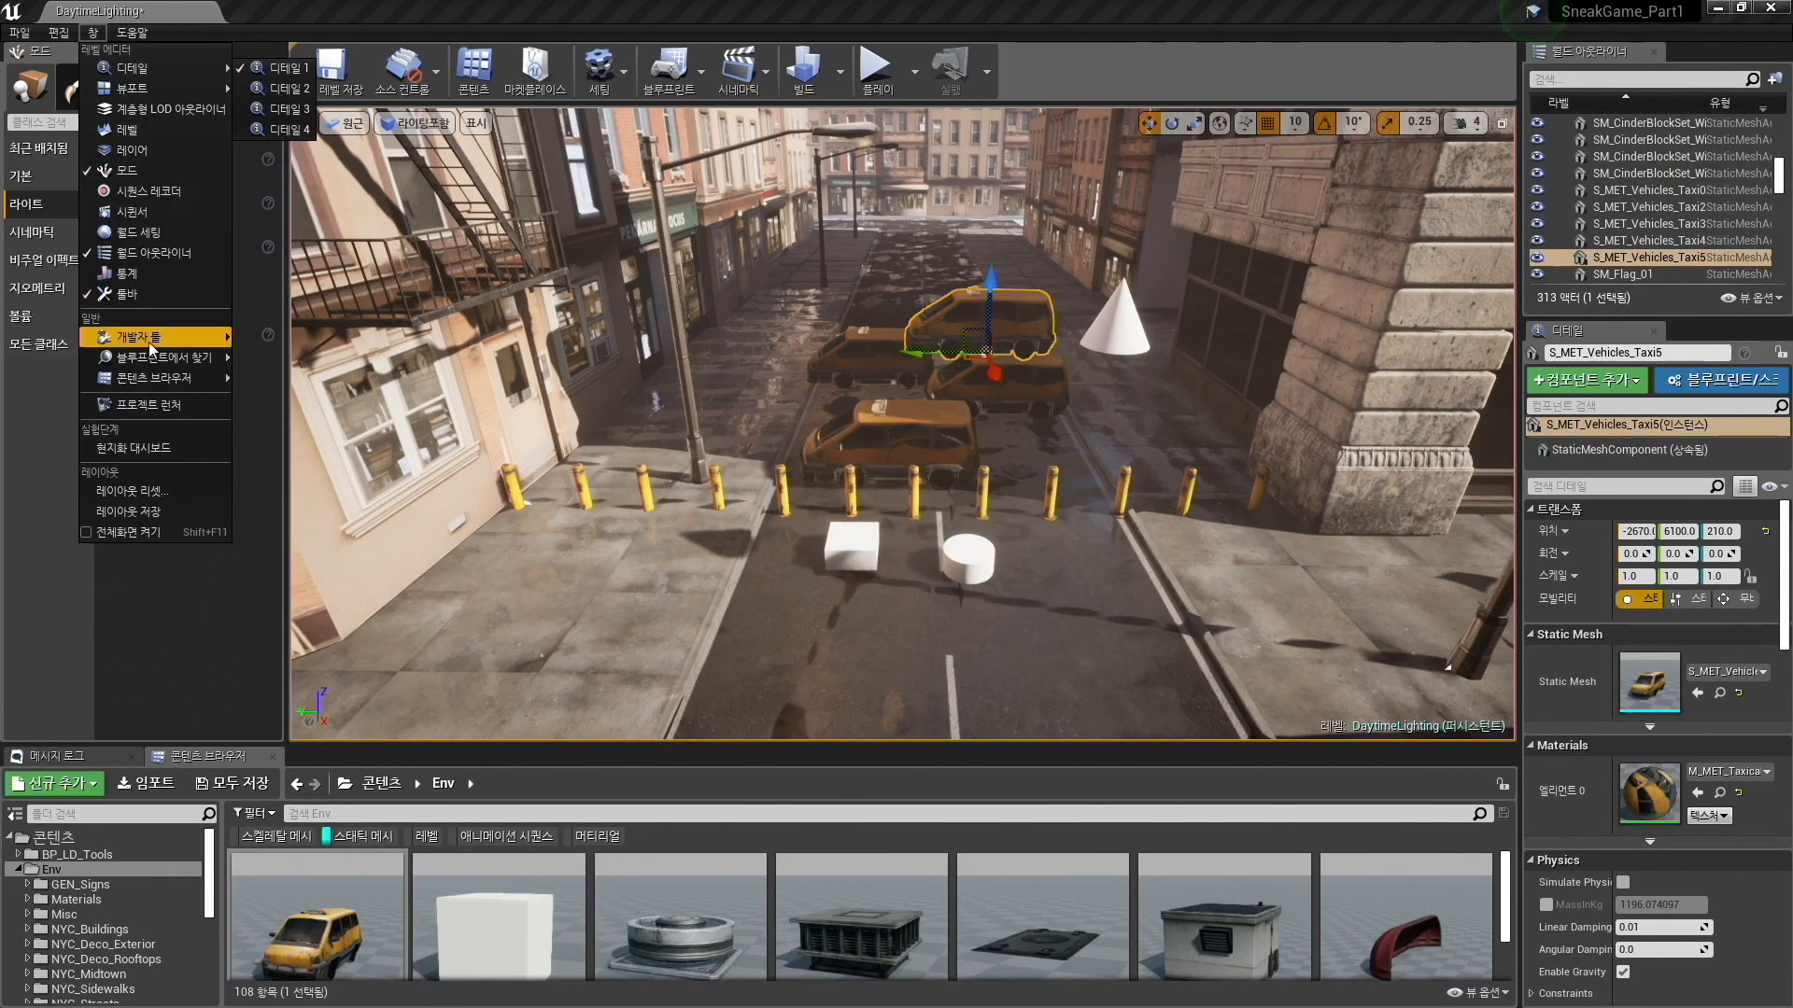
{"action": "mouse_move", "coordinate": [148, 339]}
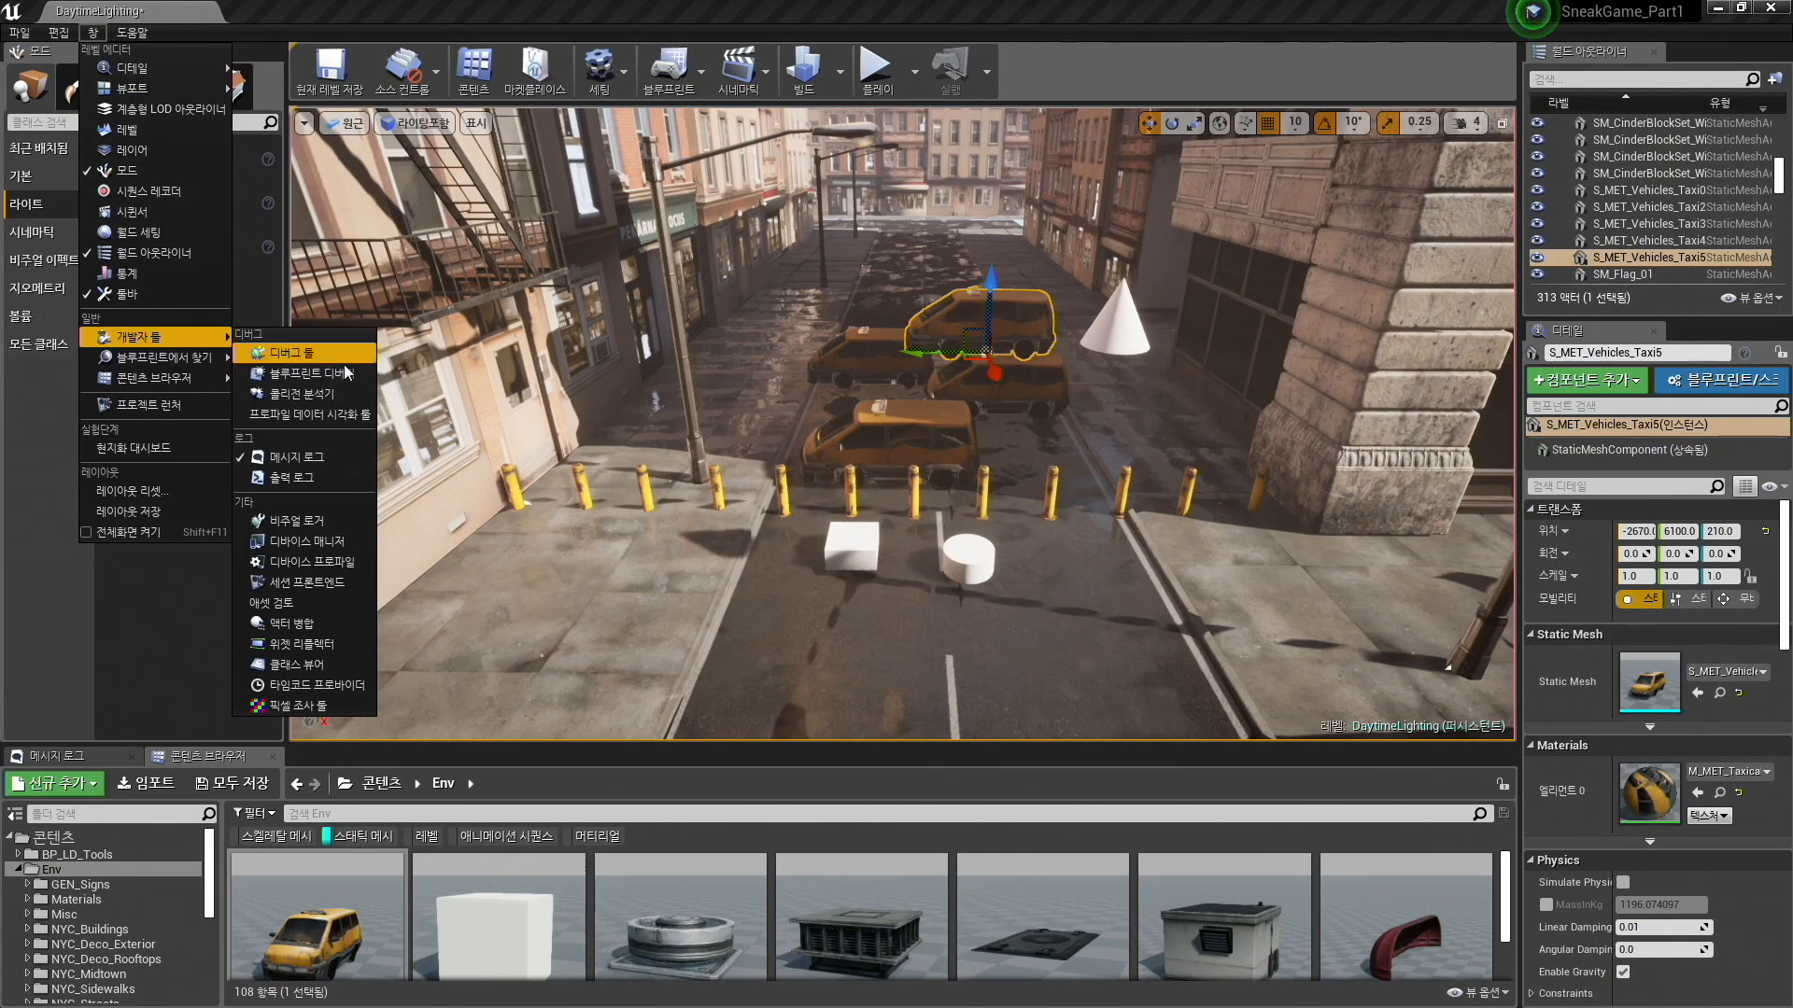
{"action": "left_click", "coordinate": [325, 668]}
{"action": "left_click_drag", "start_coordinate": [937, 232], "coordinate": [1317, 319]}
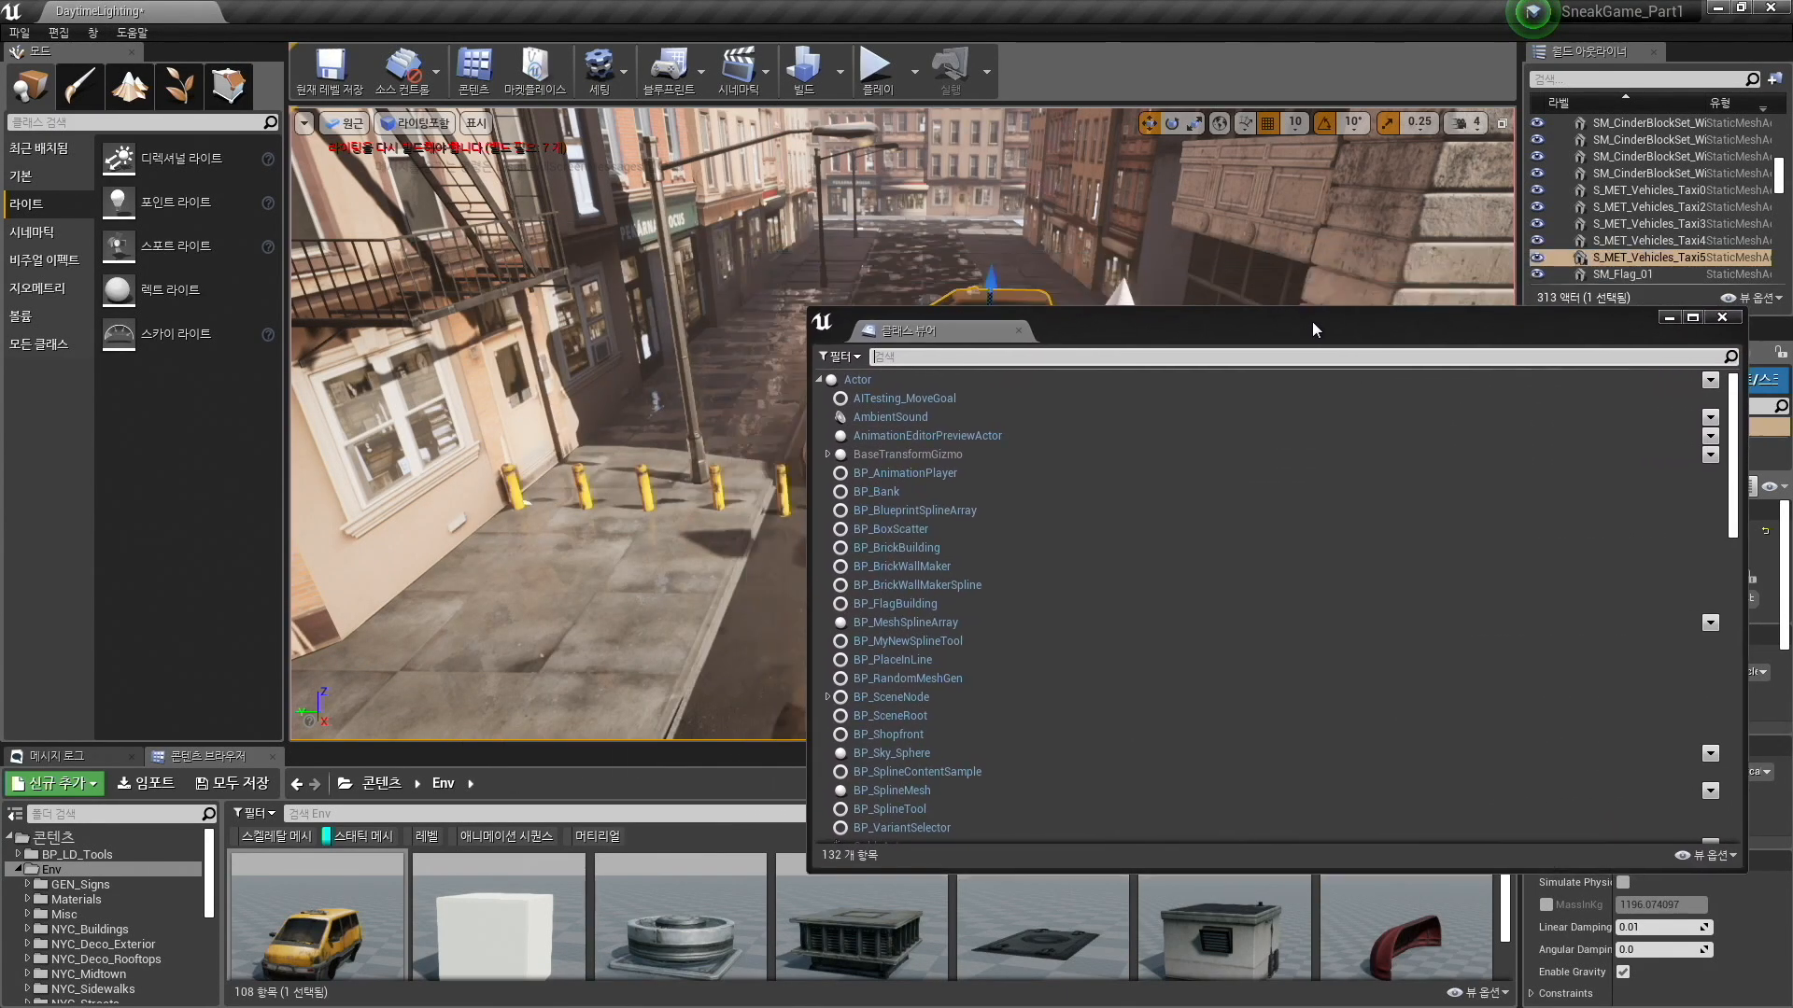
{"action": "left_click_drag", "start_coordinate": [805, 305], "coordinate": [1225, 47]}
Place a Note actor by the storefronts and a Pawn actor beside the taxis from the Class Viewer.
{"action": "scroll", "coordinate": [1393, 407], "scroll_direction": "down", "scroll_amount": 10}
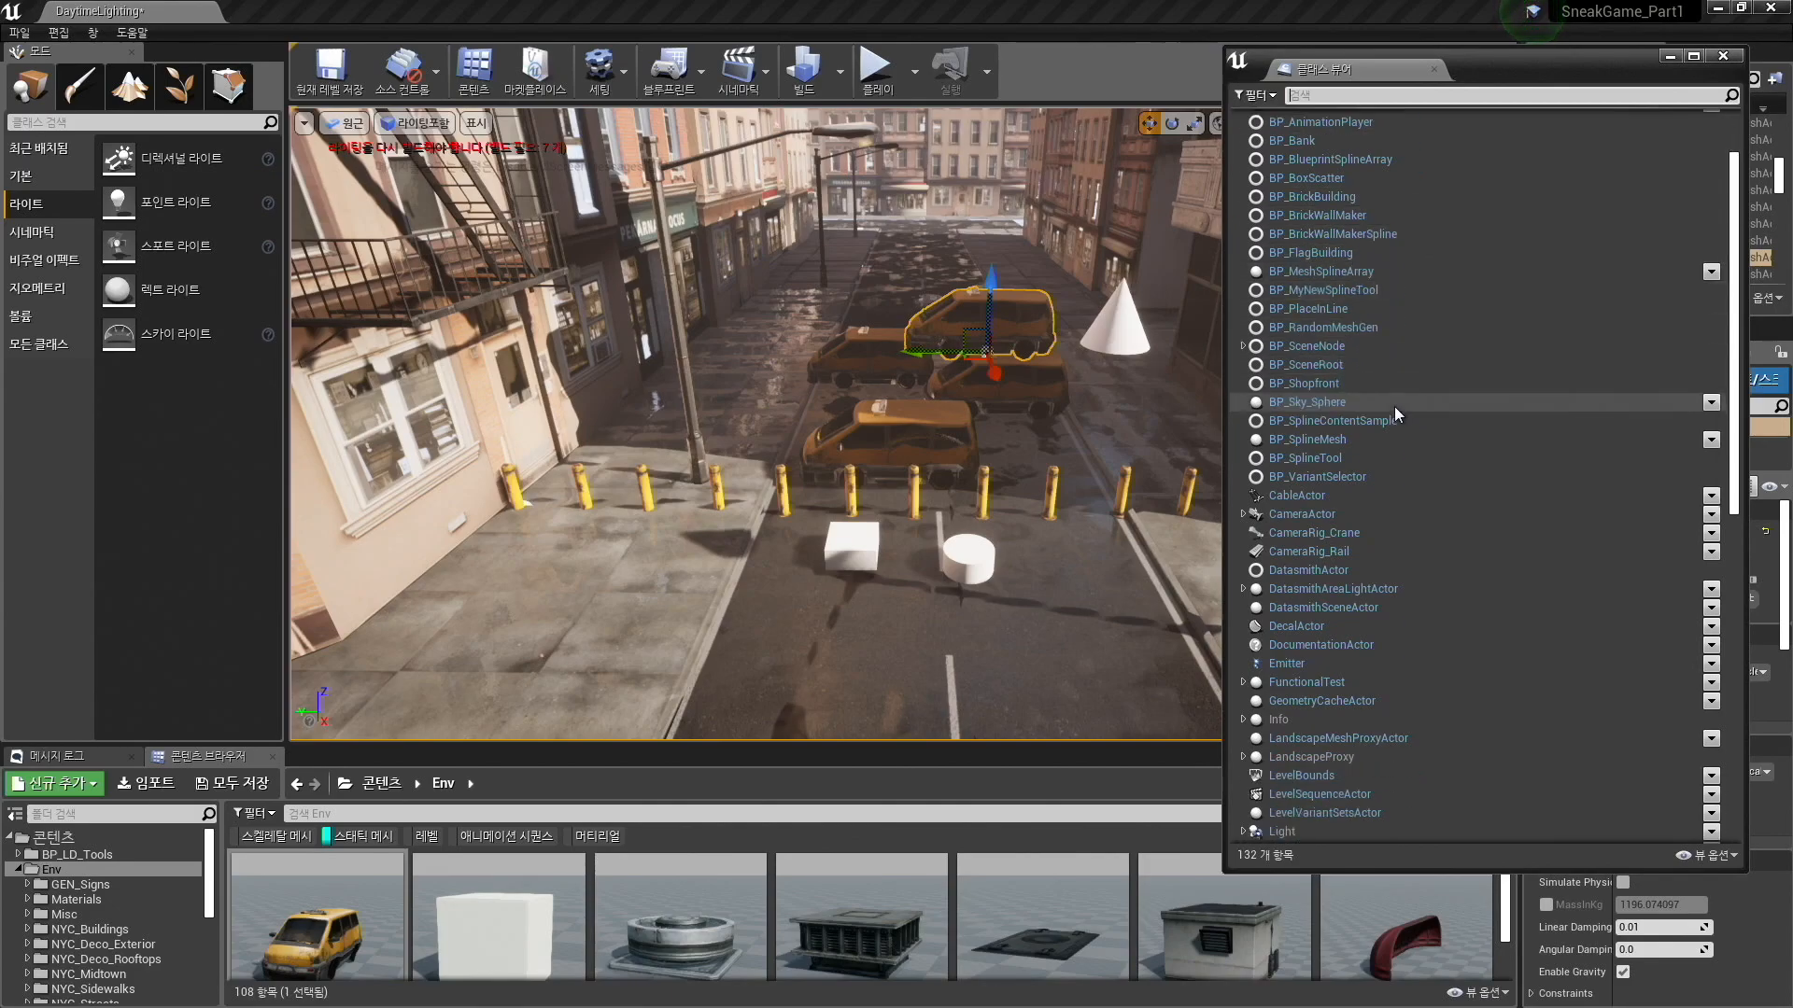
{"action": "scroll", "coordinate": [1419, 418], "scroll_direction": "down", "scroll_amount": 4}
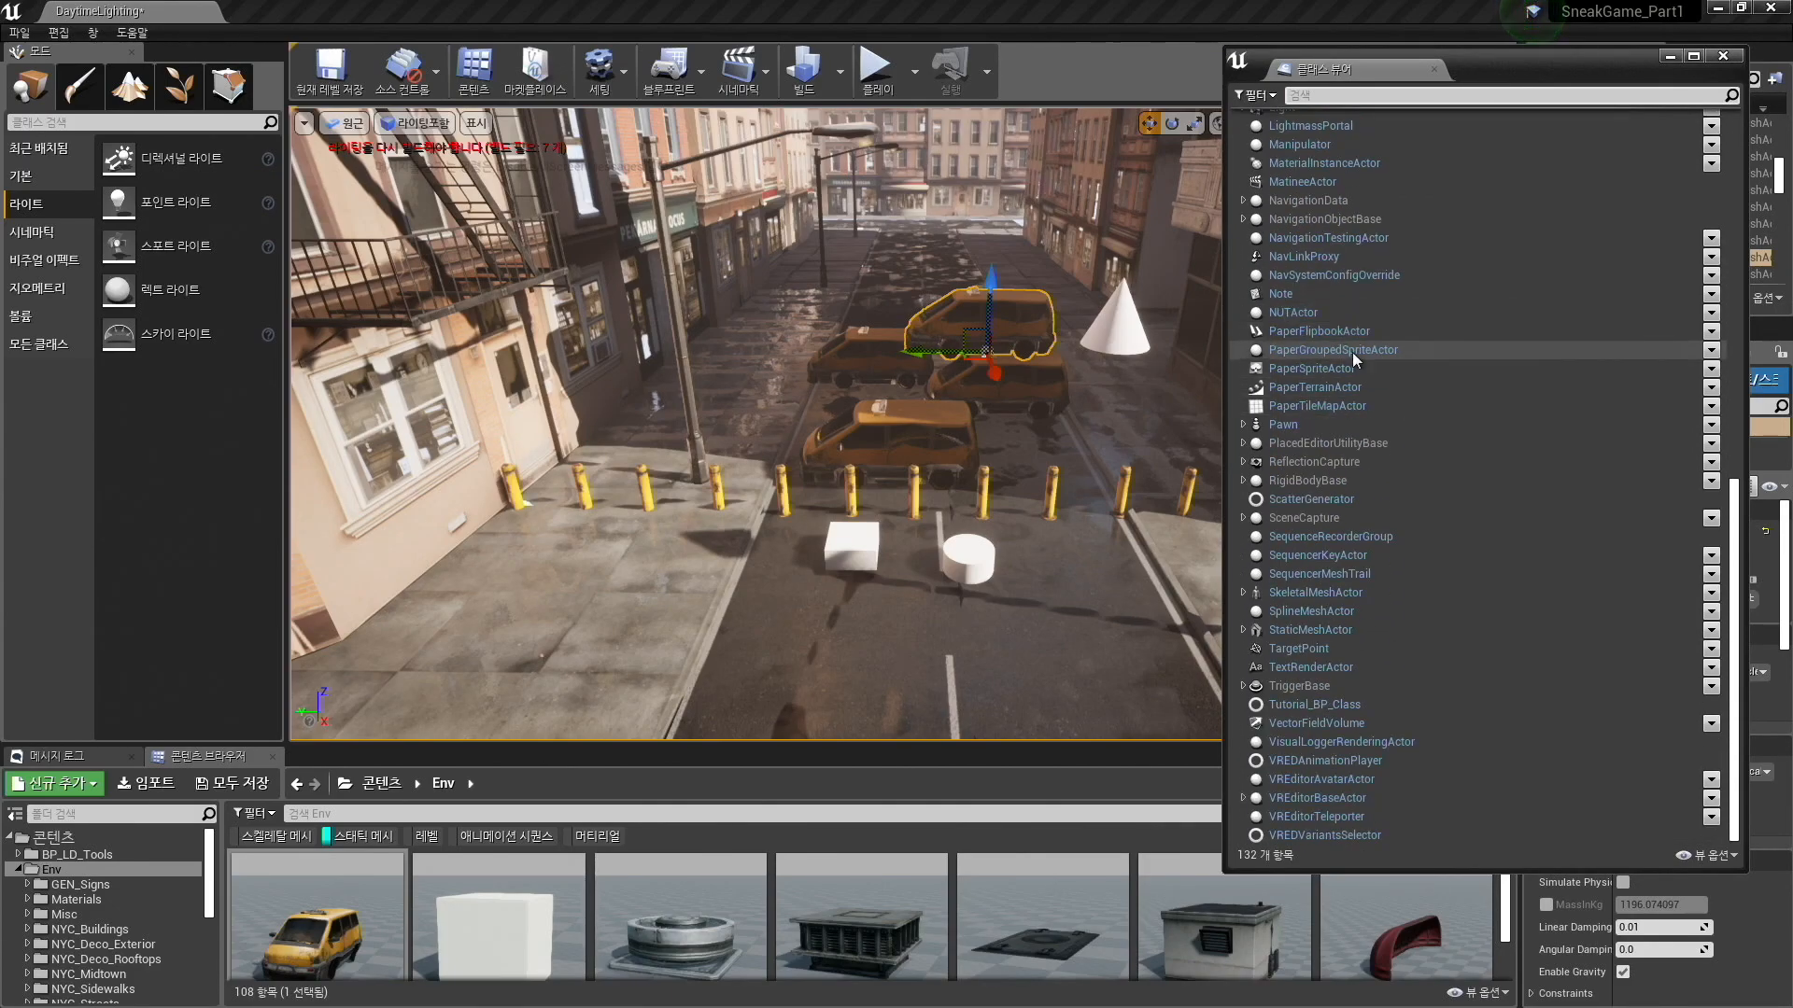
{"action": "left_click_drag", "start_coordinate": [1281, 294], "coordinate": [726, 220]}
{"action": "left_click_drag", "start_coordinate": [923, 250], "coordinate": [960, 220]}
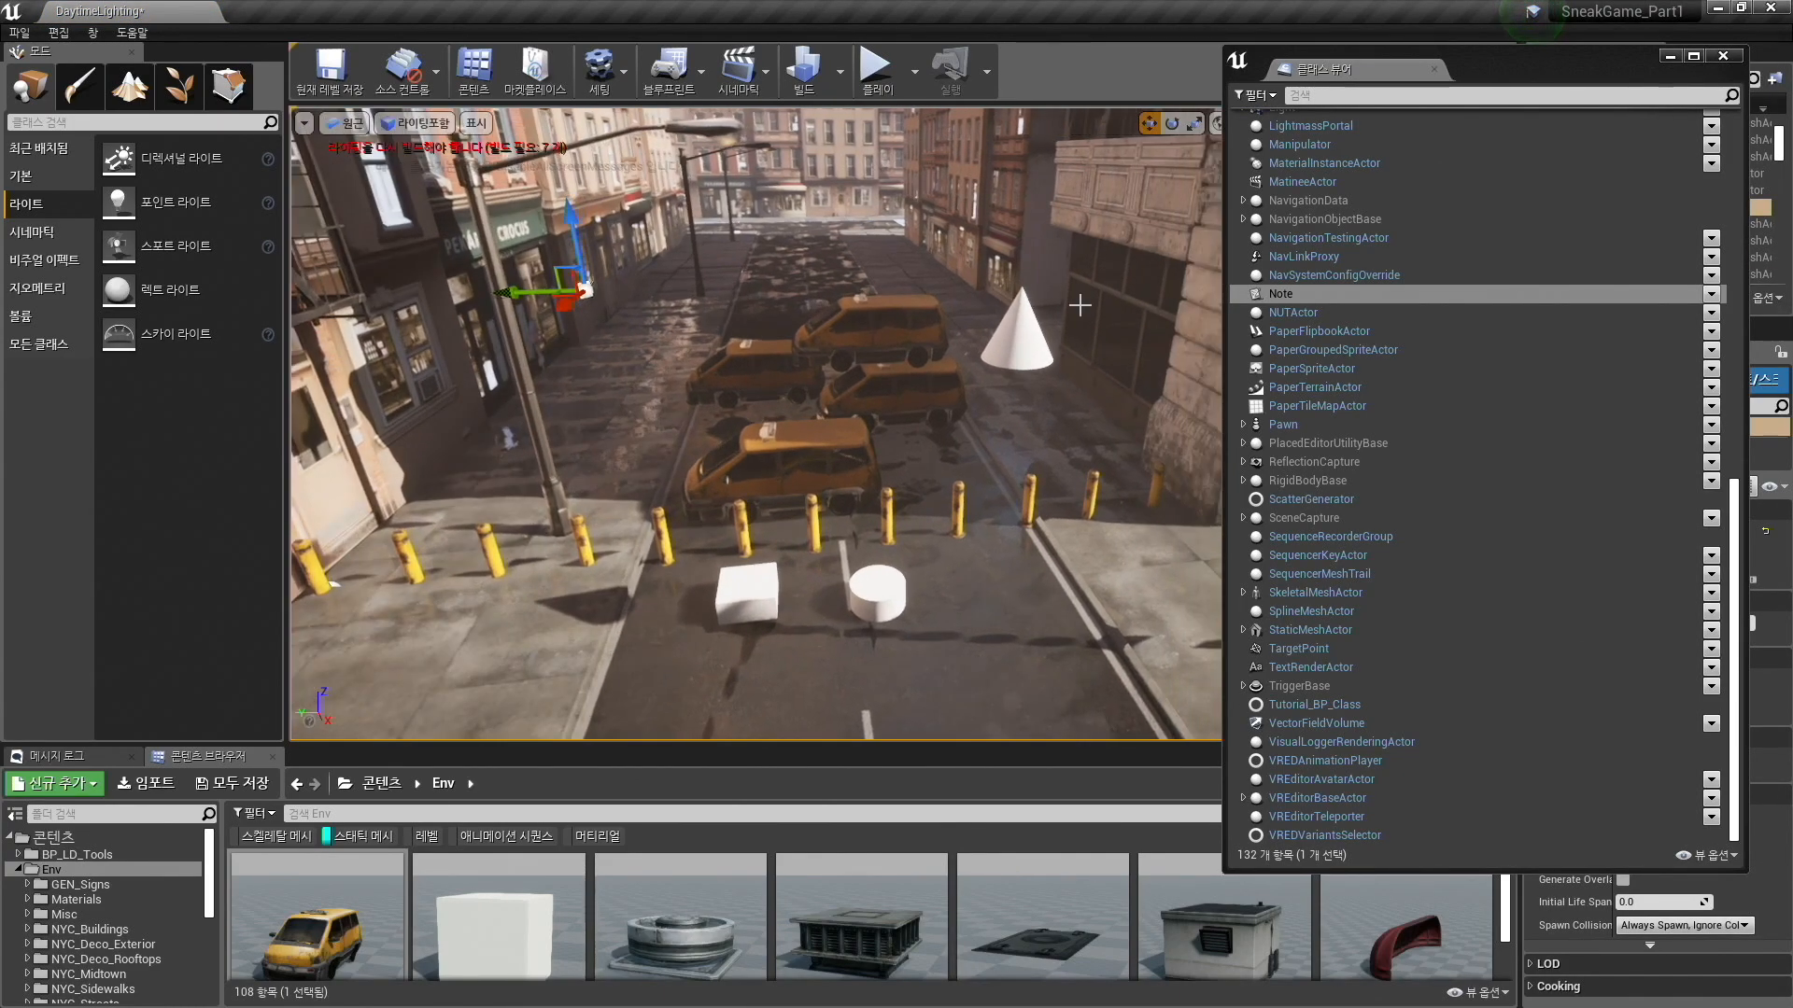
{"action": "left_click_drag", "start_coordinate": [1317, 422], "coordinate": [934, 416]}
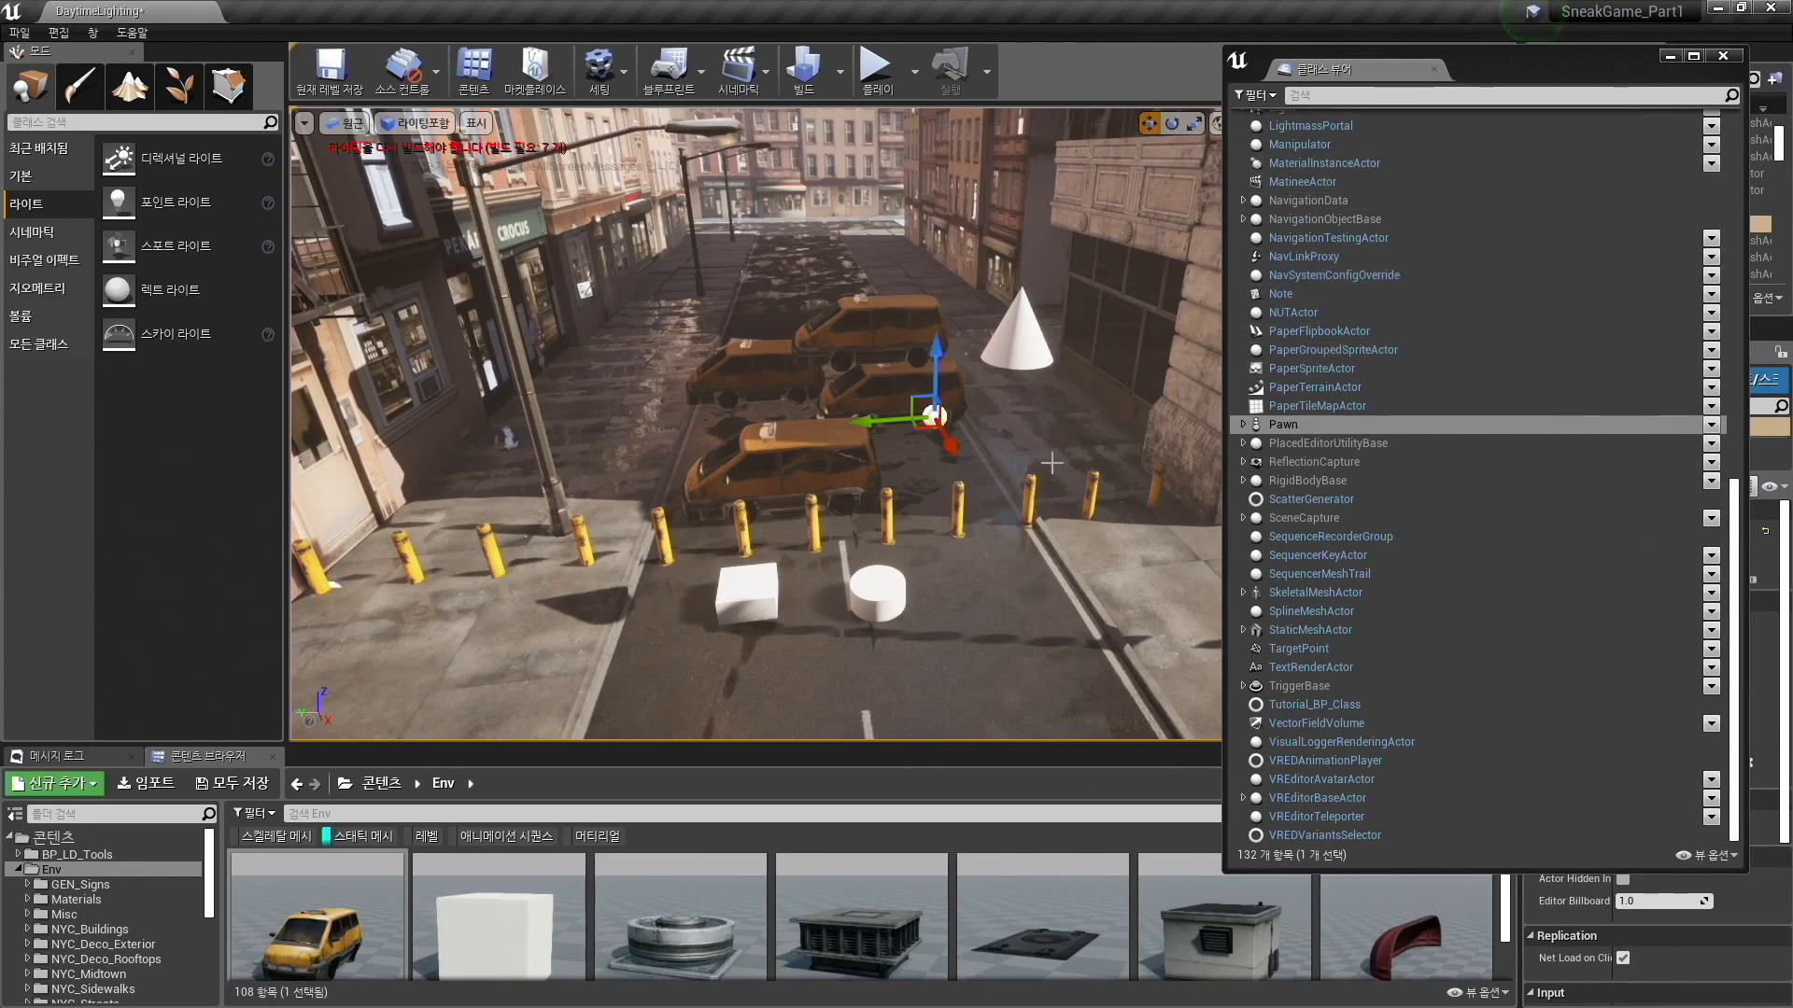
Advance the presentation to the actor manipulation slide, return to the Unreal Editor and close the Class Viewer.
{"action": "key", "text": "super+Tab"}
{"action": "left_click", "coordinate": [625, 349]}
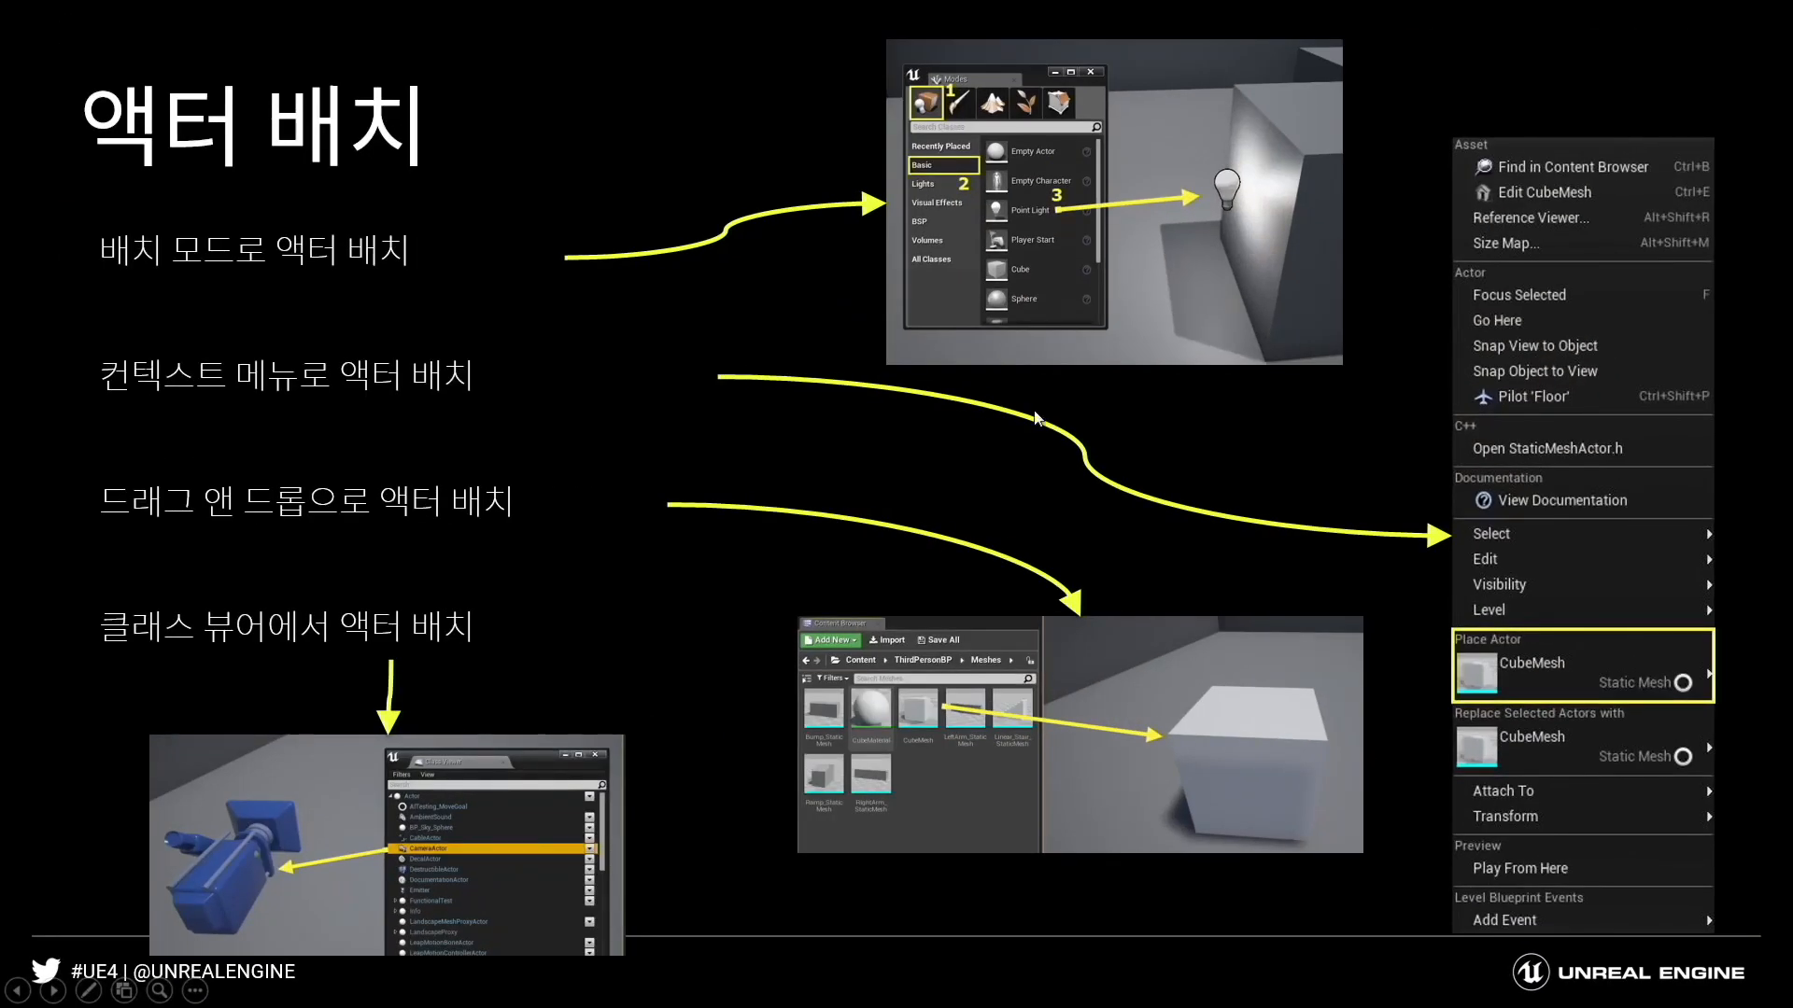
{"action": "left_click", "coordinate": [971, 417]}
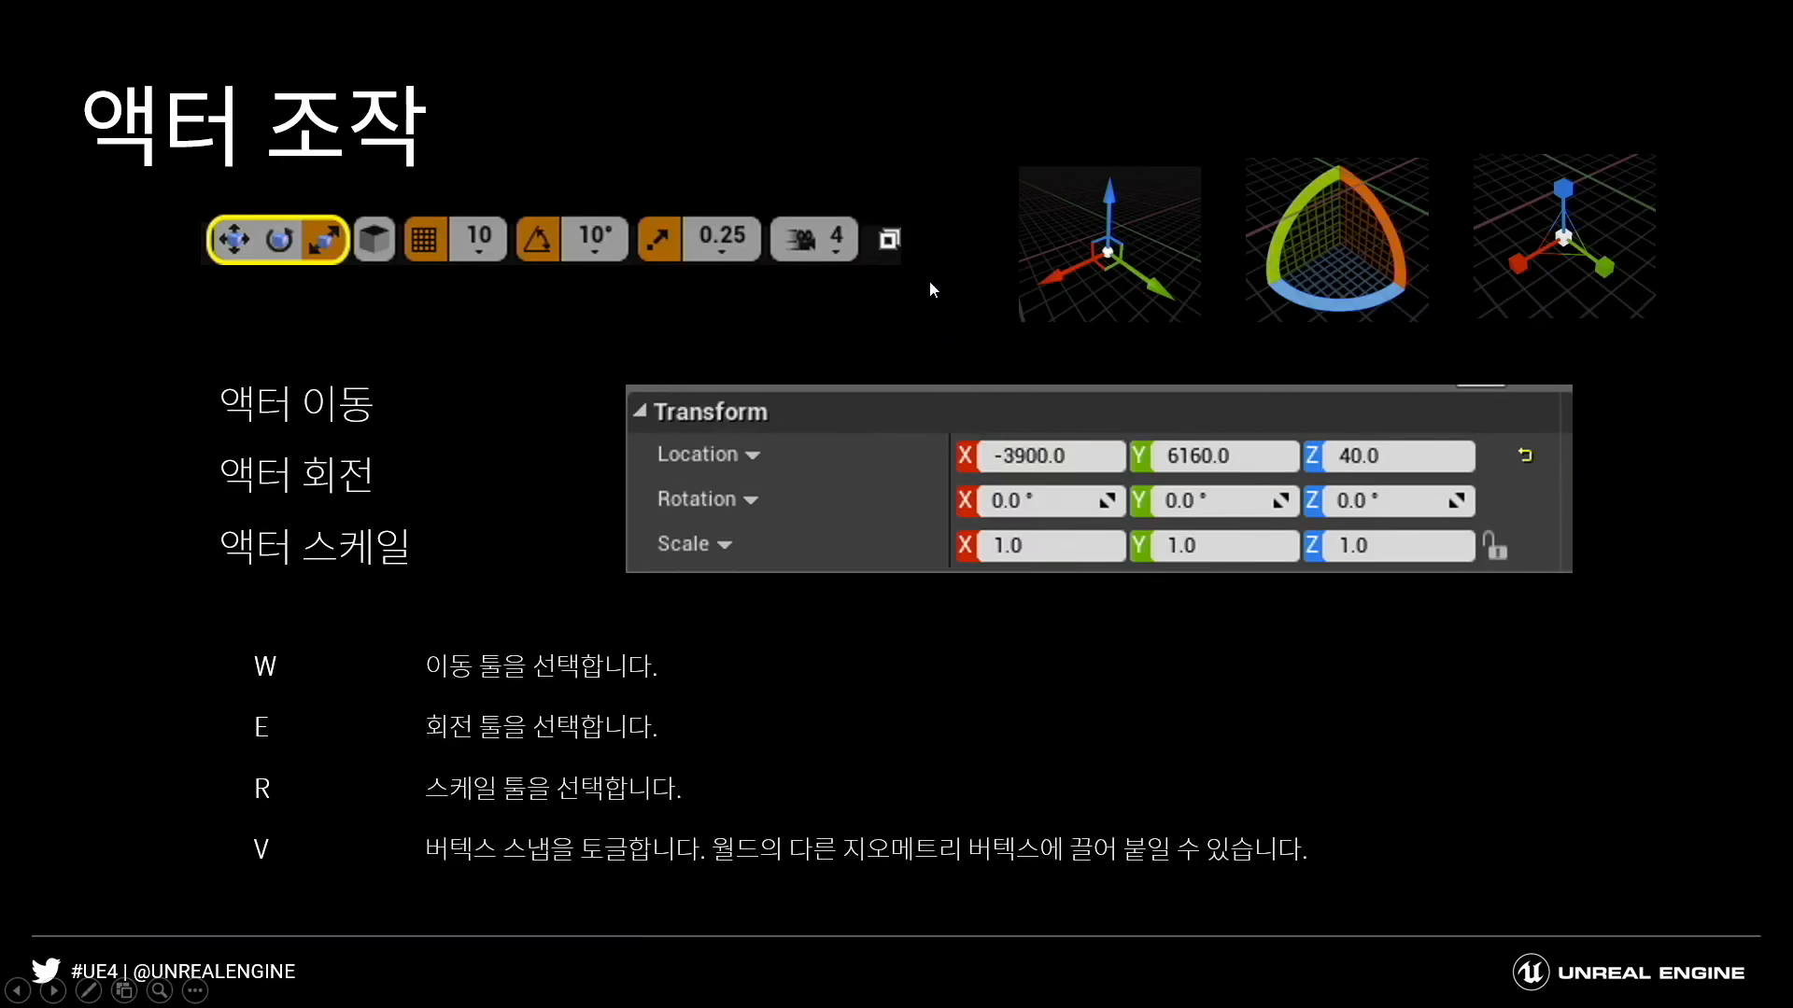
{"action": "key", "text": "super+Tab"}
{"action": "key", "text": "super+Tab"}
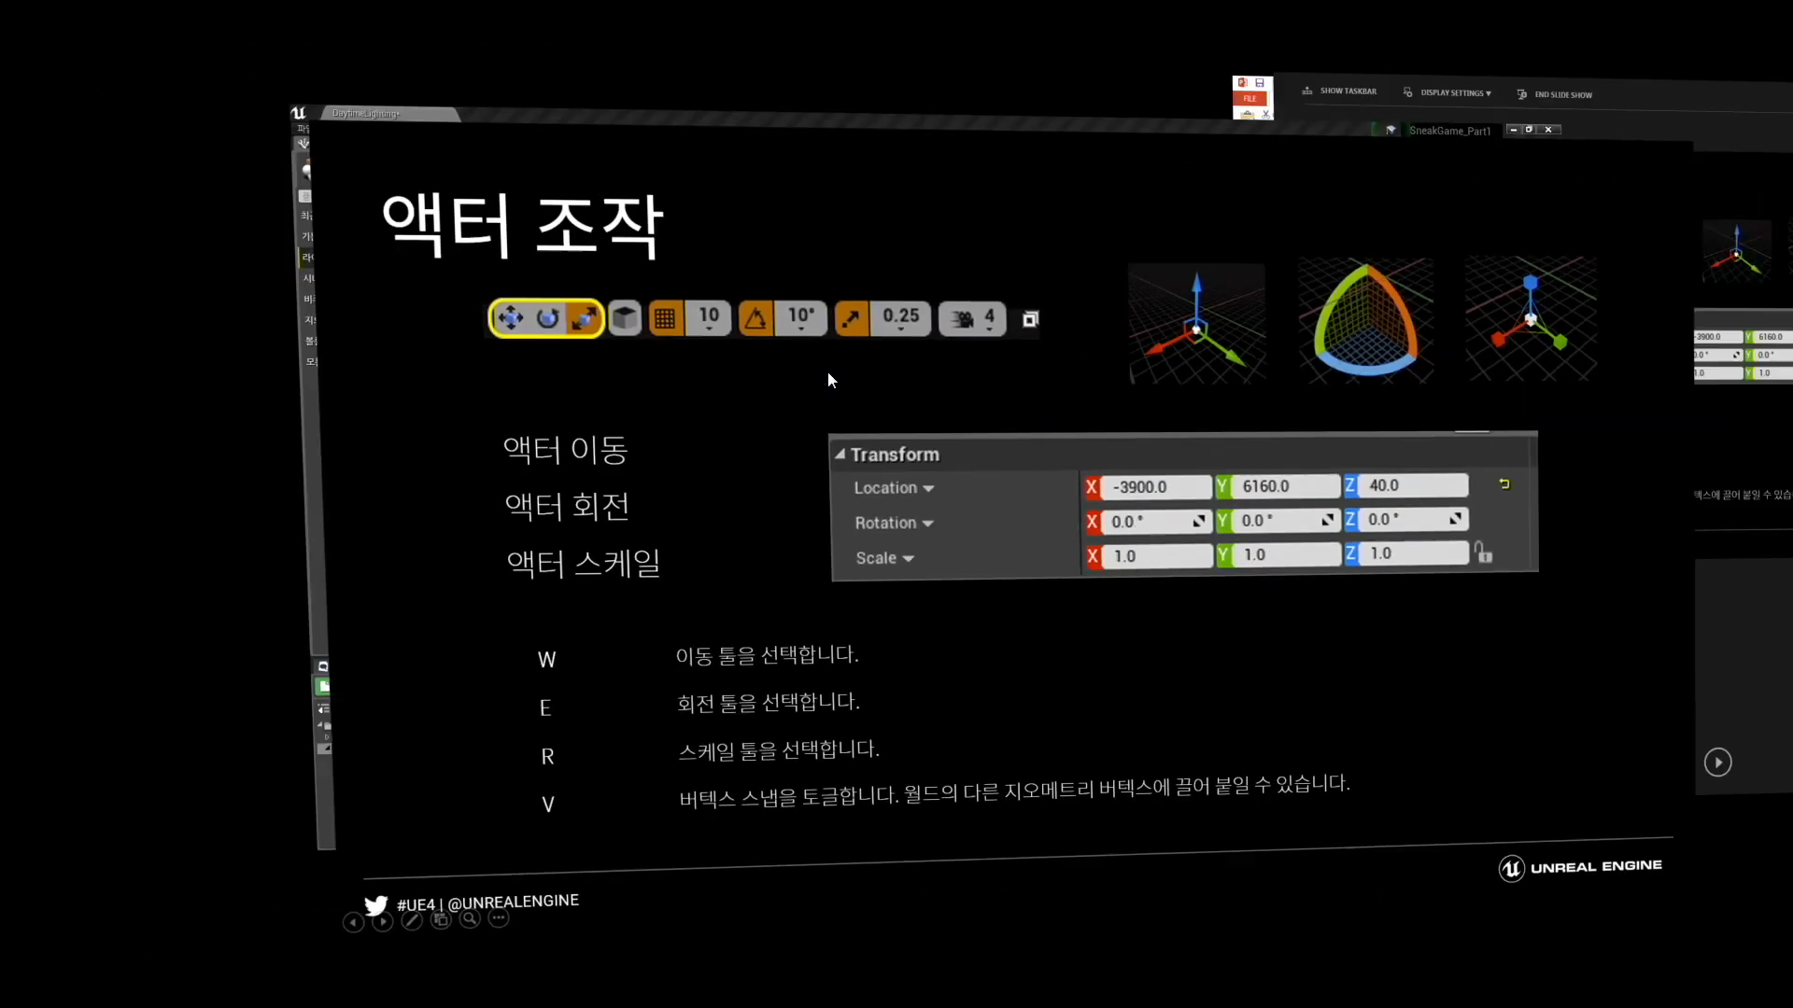
{"action": "left_click", "coordinate": [706, 218]}
{"action": "mouse_move", "coordinate": [985, 323]}
{"action": "right_mouse_down"}
{"action": "mouse_move", "coordinate": [1083, 327]}
{"action": "mouse_move", "coordinate": [920, 323]}
{"action": "mouse_move", "coordinate": [993, 319]}
{"action": "right_mouse_up"}
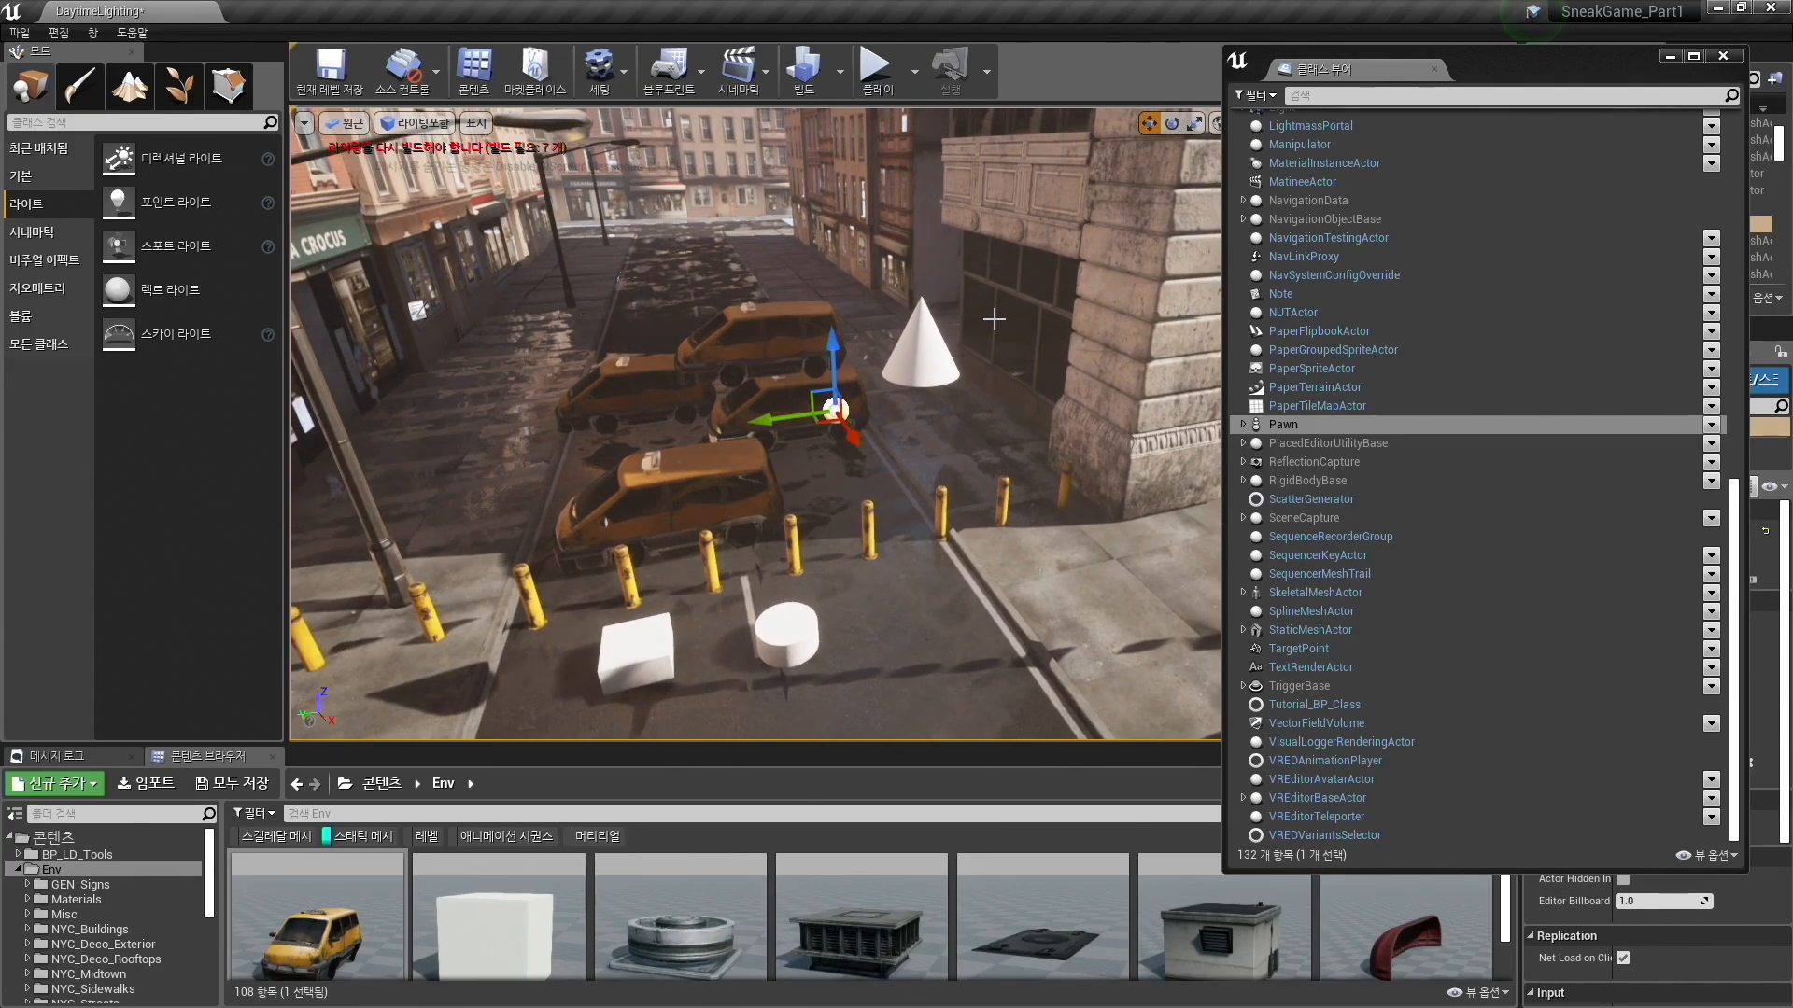
{"action": "left_click", "coordinate": [1435, 69]}
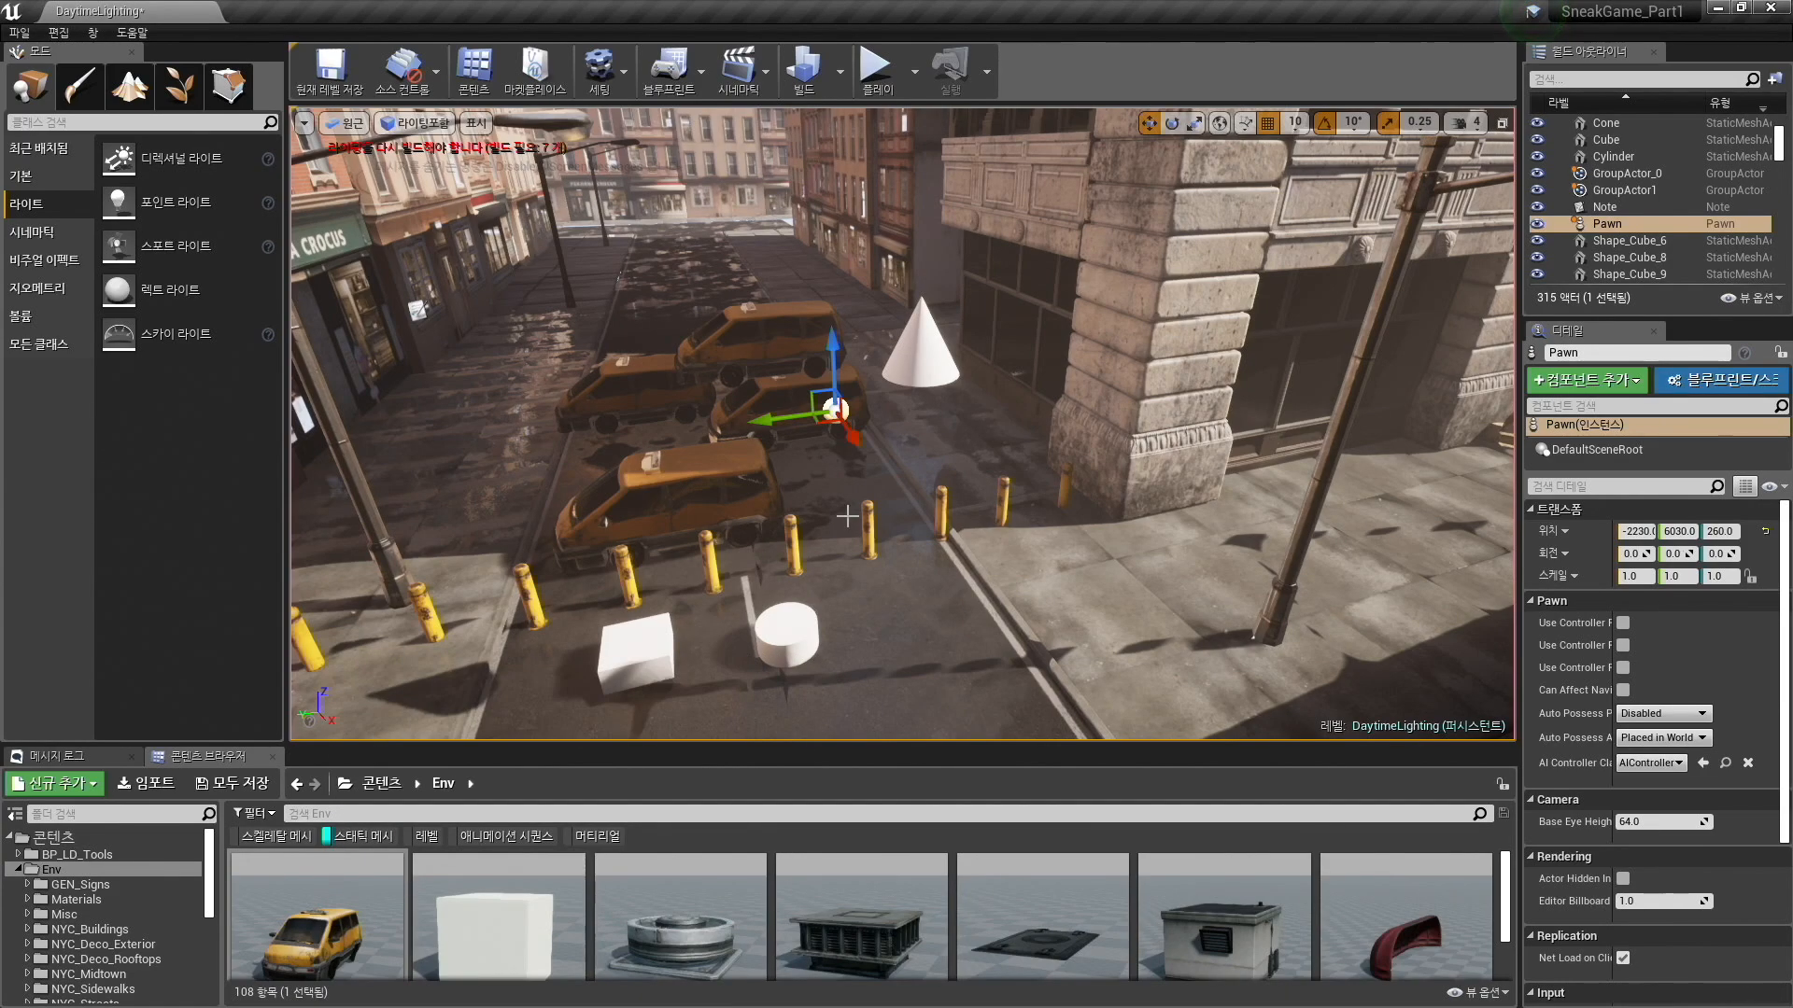
Select the rearmost taxi, move it farther up the street away from the others and clear the selection.
{"action": "left_click_drag", "start_coordinate": [950, 478], "coordinate": [950, 420]}
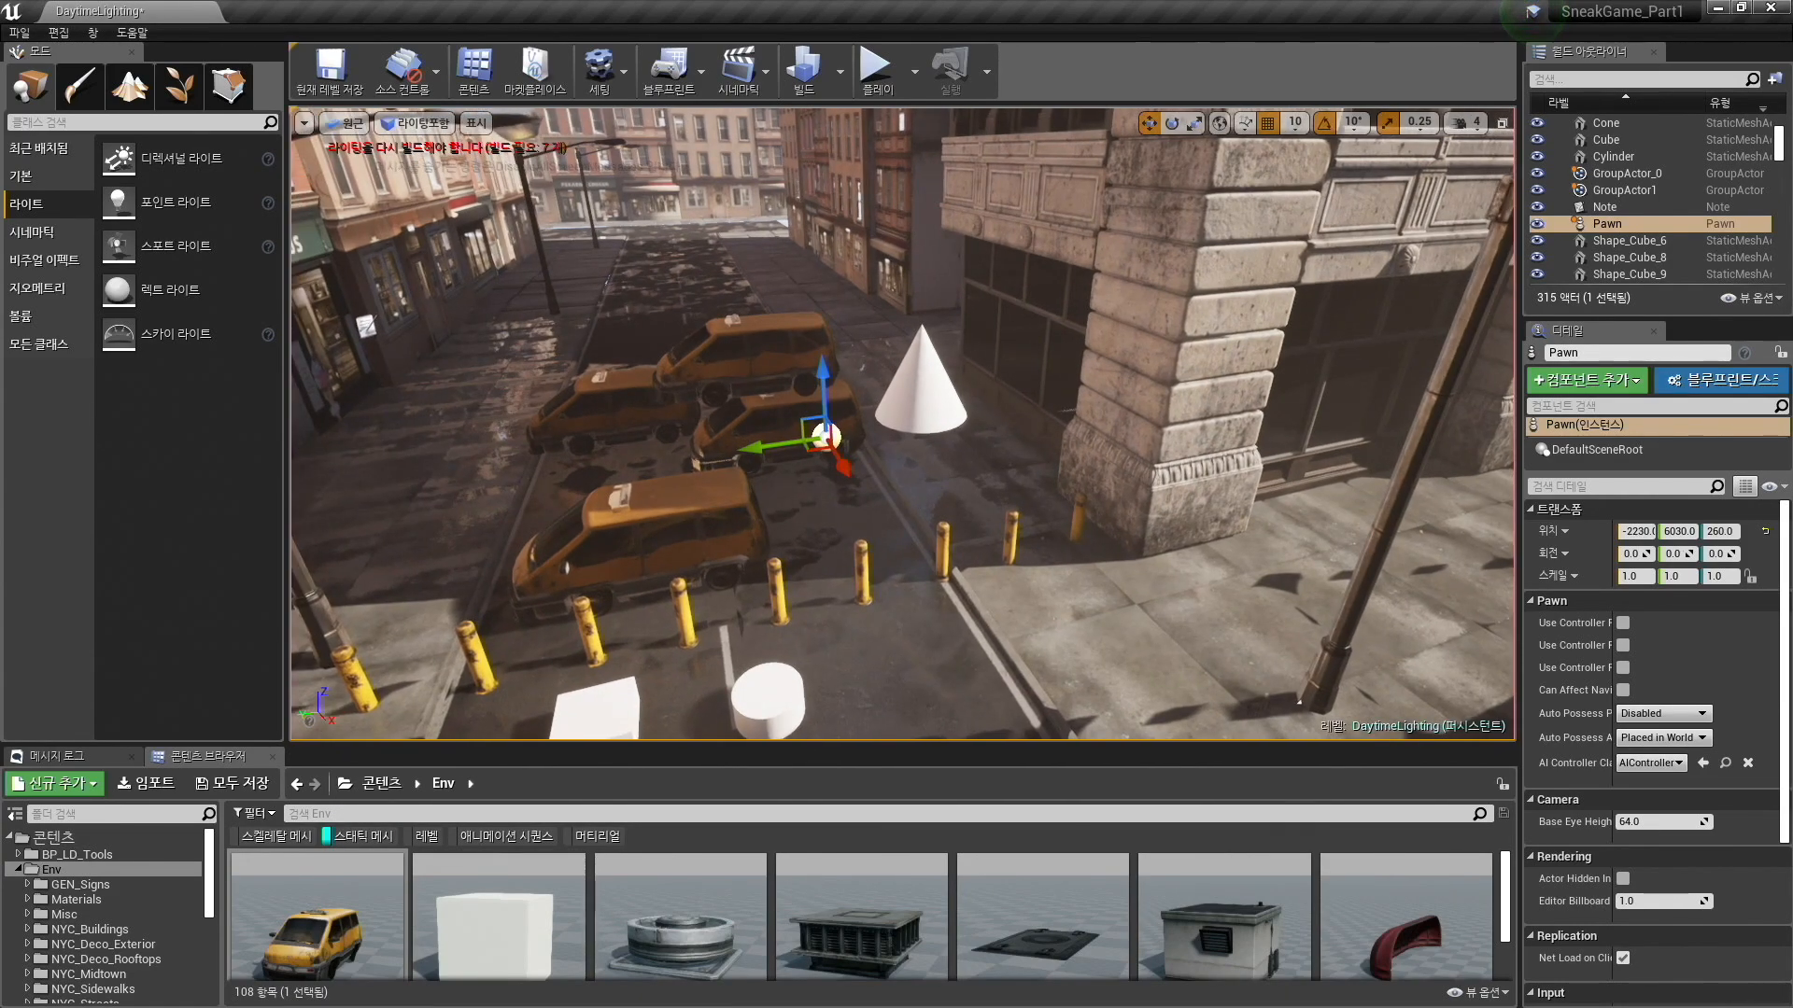
{"action": "left_click", "coordinate": [714, 521]}
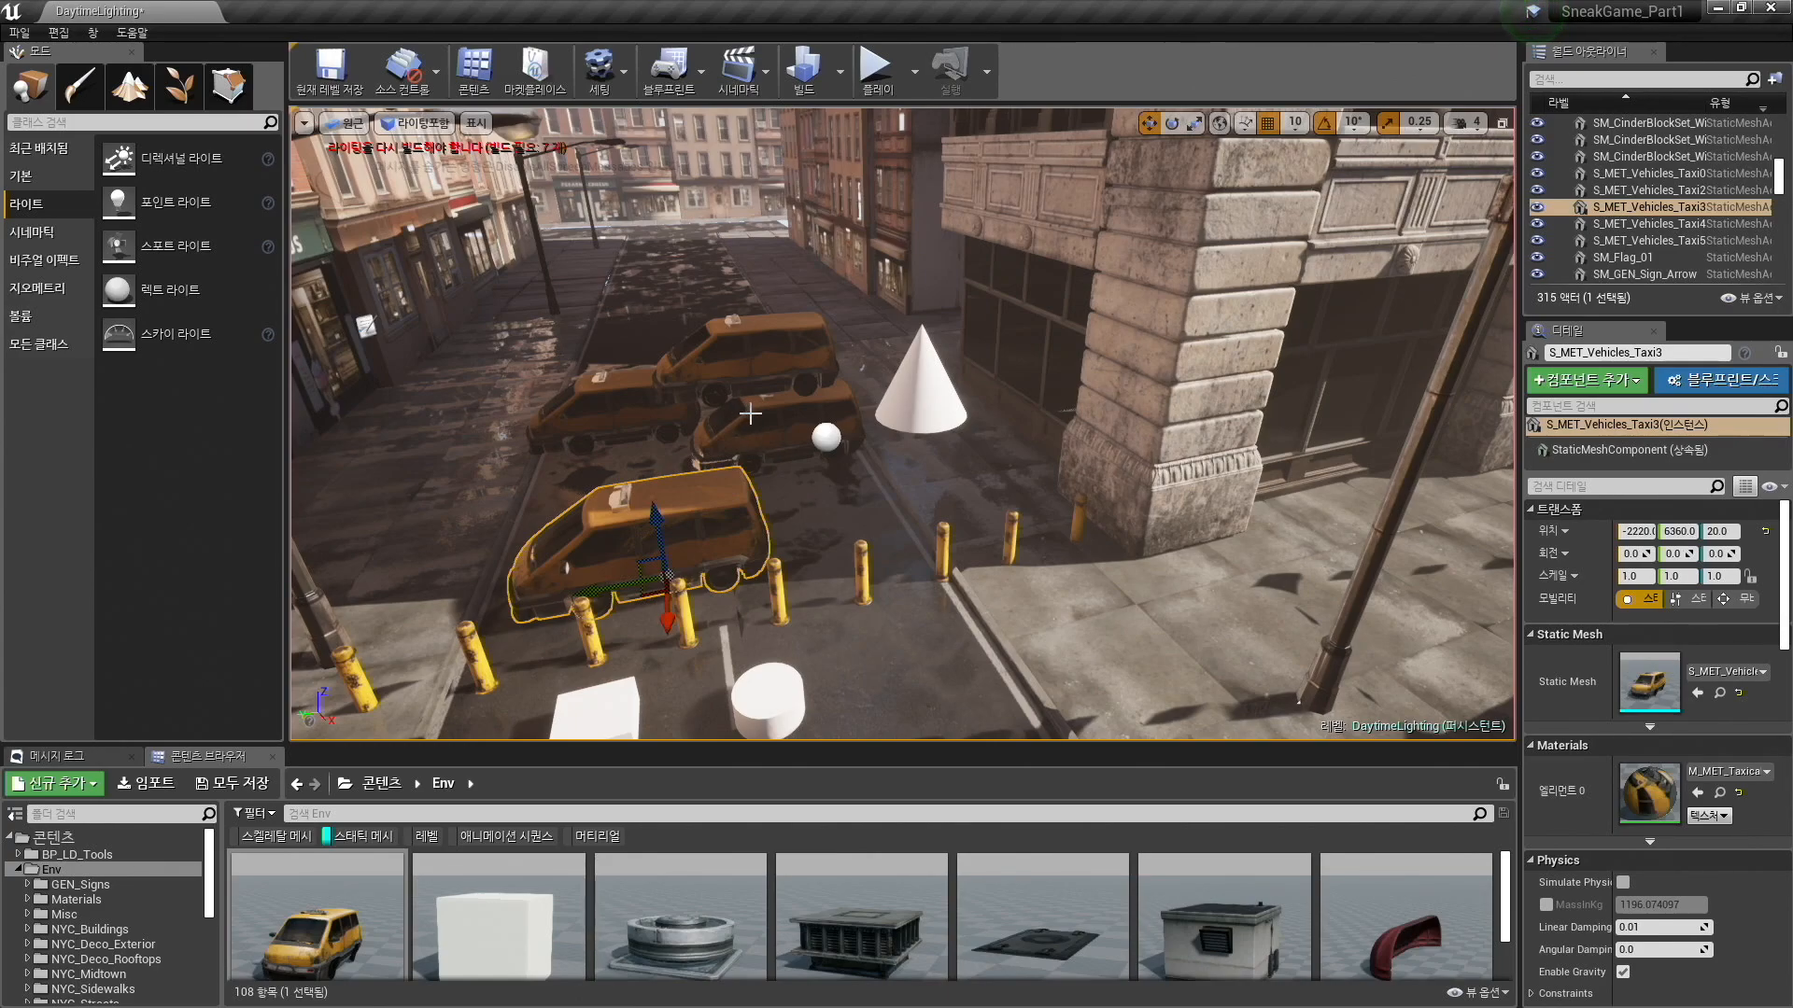
{"action": "left_click", "coordinate": [799, 364]}
{"action": "left_click_drag", "start_coordinate": [759, 417], "coordinate": [735, 345]}
{"action": "mouse_move", "coordinate": [868, 380]}
{"action": "right_mouse_down"}
{"action": "mouse_move", "coordinate": [887, 380]}
{"action": "mouse_move", "coordinate": [813, 402]}
{"action": "mouse_move", "coordinate": [840, 387]}
{"action": "right_mouse_up"}
{"action": "left_click", "coordinate": [867, 380]}
{"action": "key", "text": "w"}
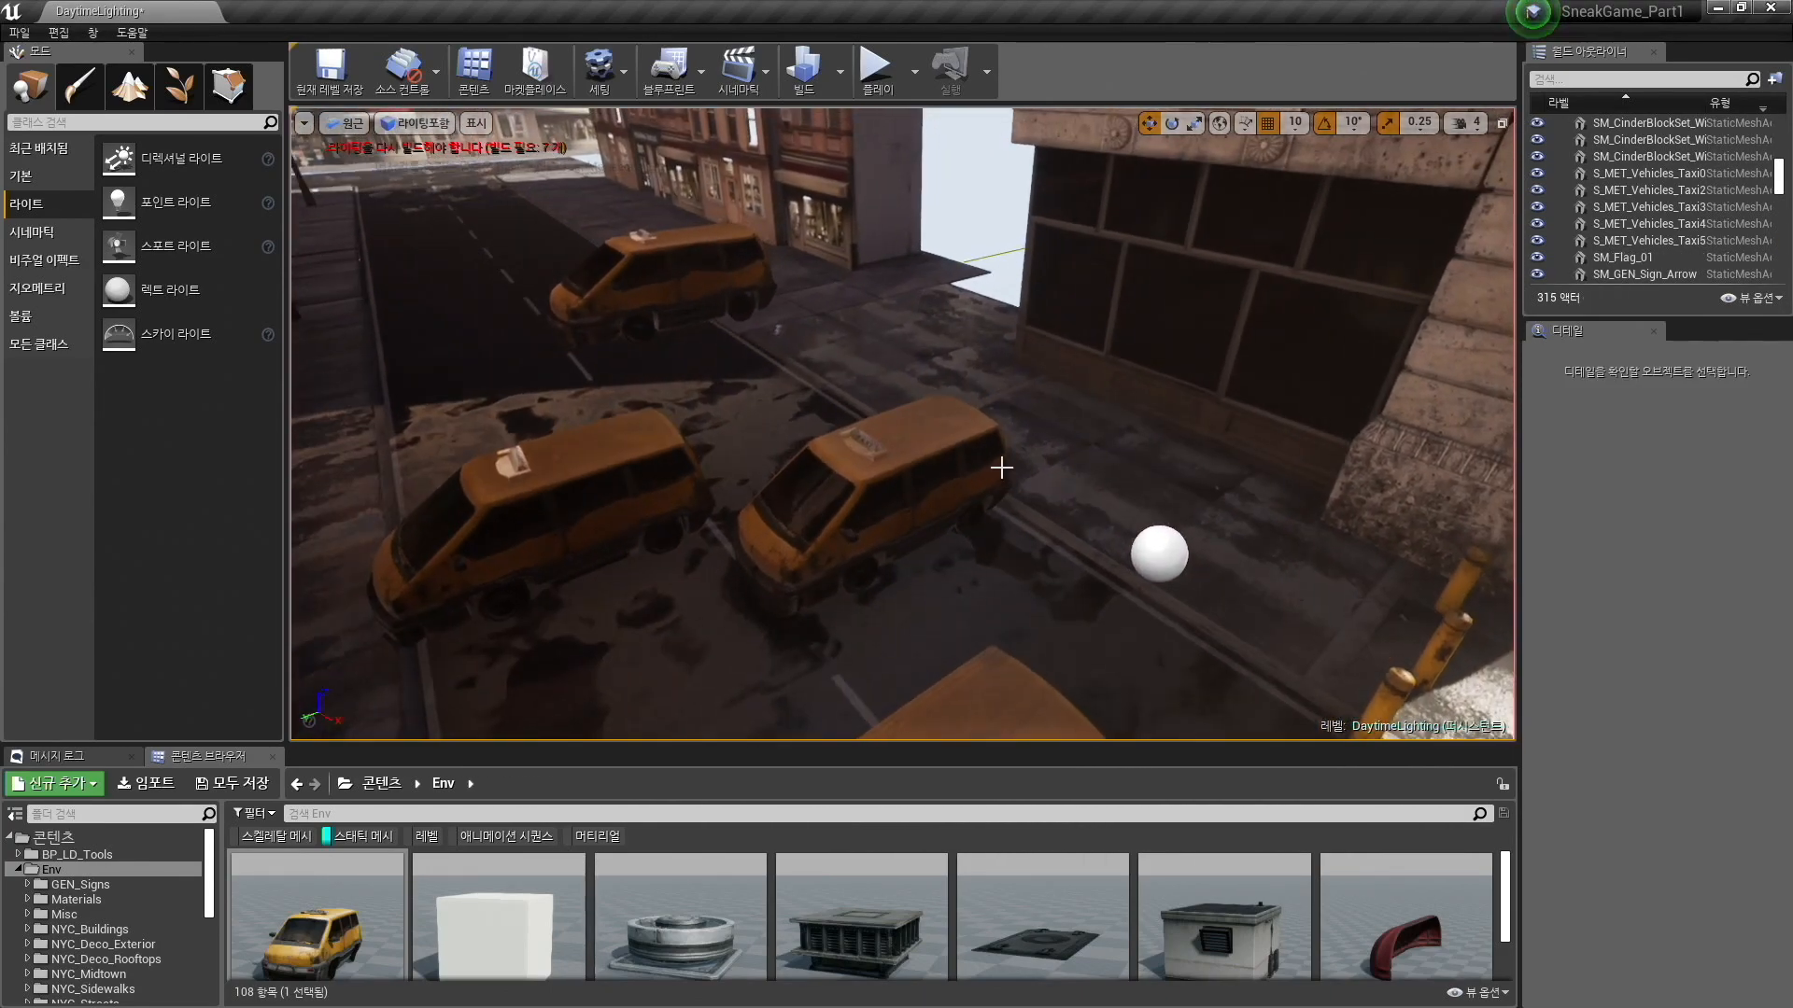
Select the taxi beside the Pawn sphere, switch through the rotate and scale tools, and move it to X -2650, Y 6010.
{"action": "left_click", "coordinate": [859, 470]}
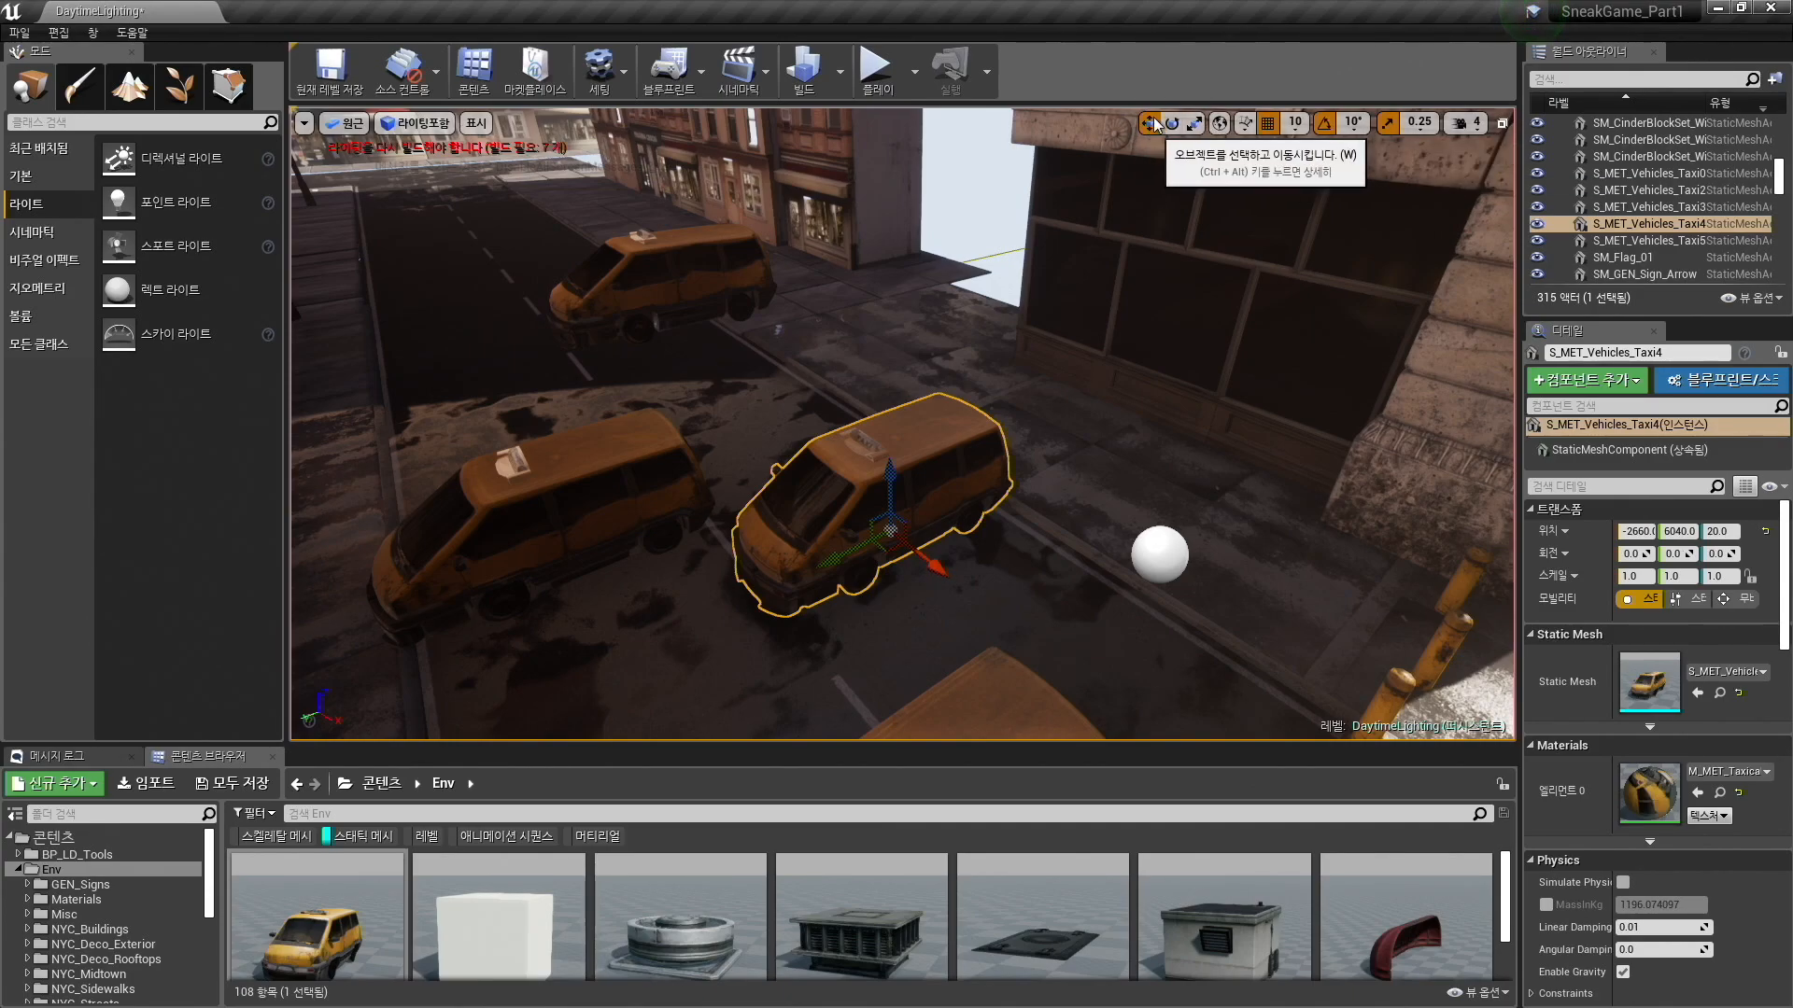
{"action": "left_click", "coordinate": [1183, 127]}
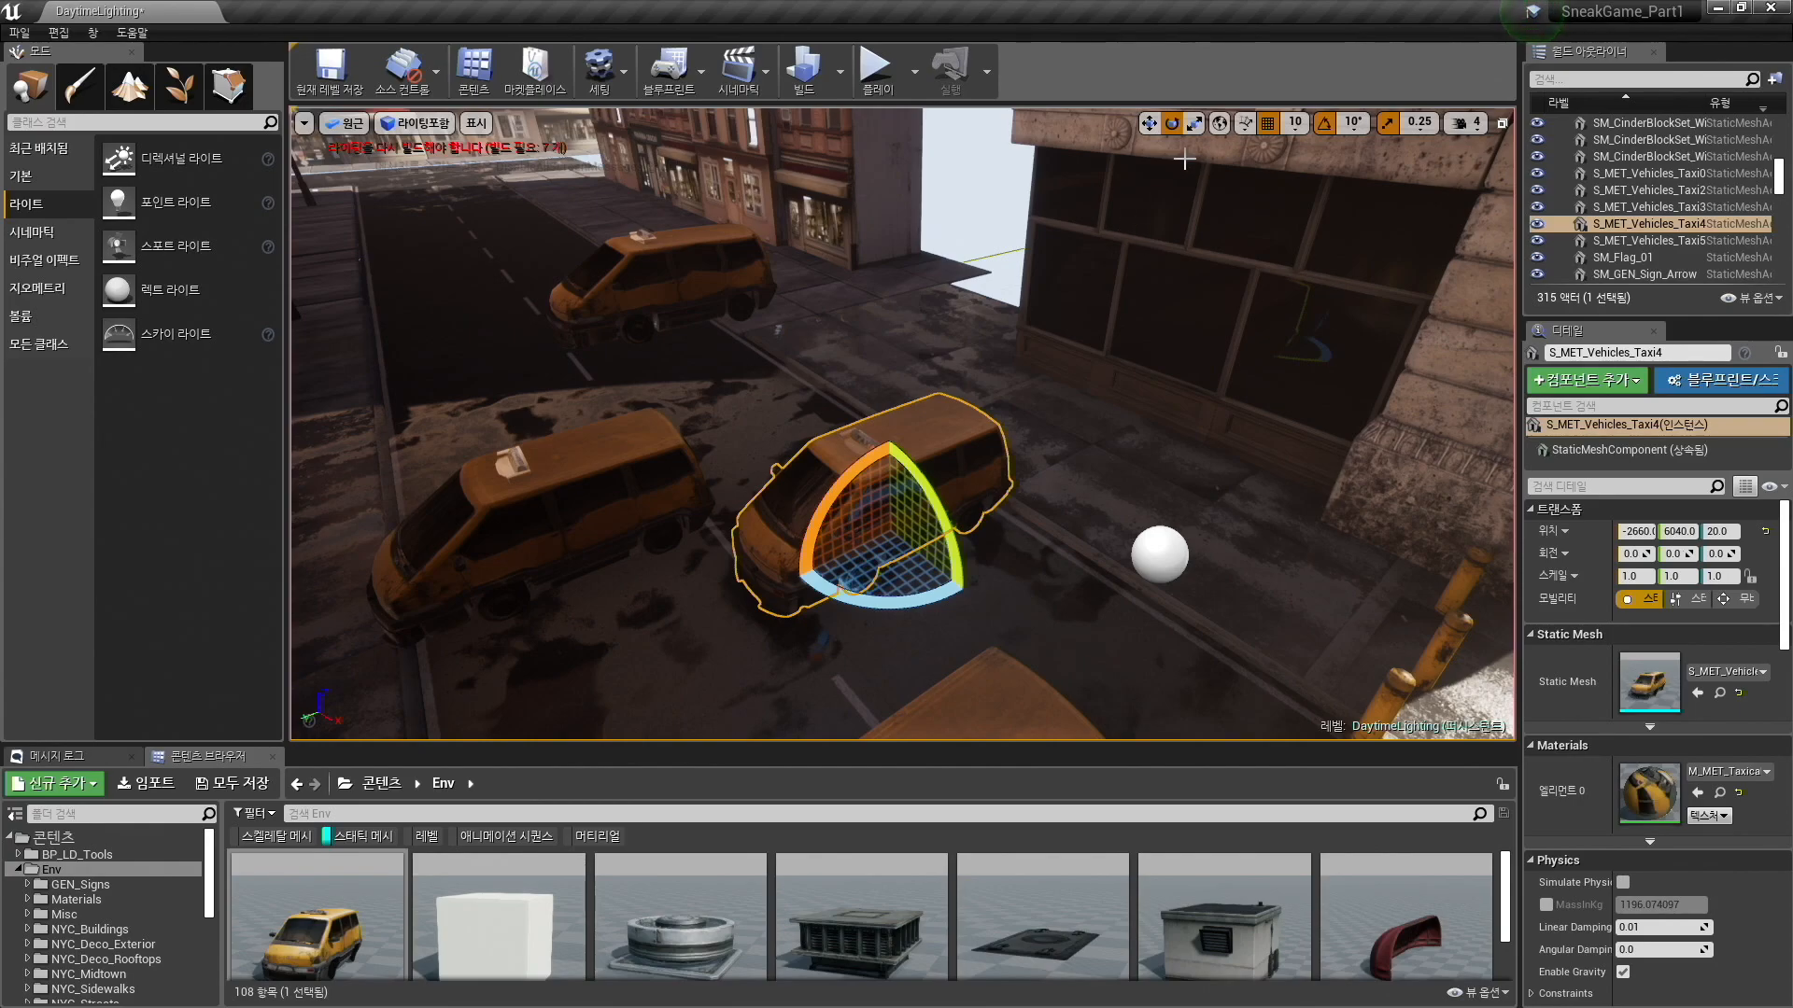
{"action": "left_click", "coordinate": [1196, 125]}
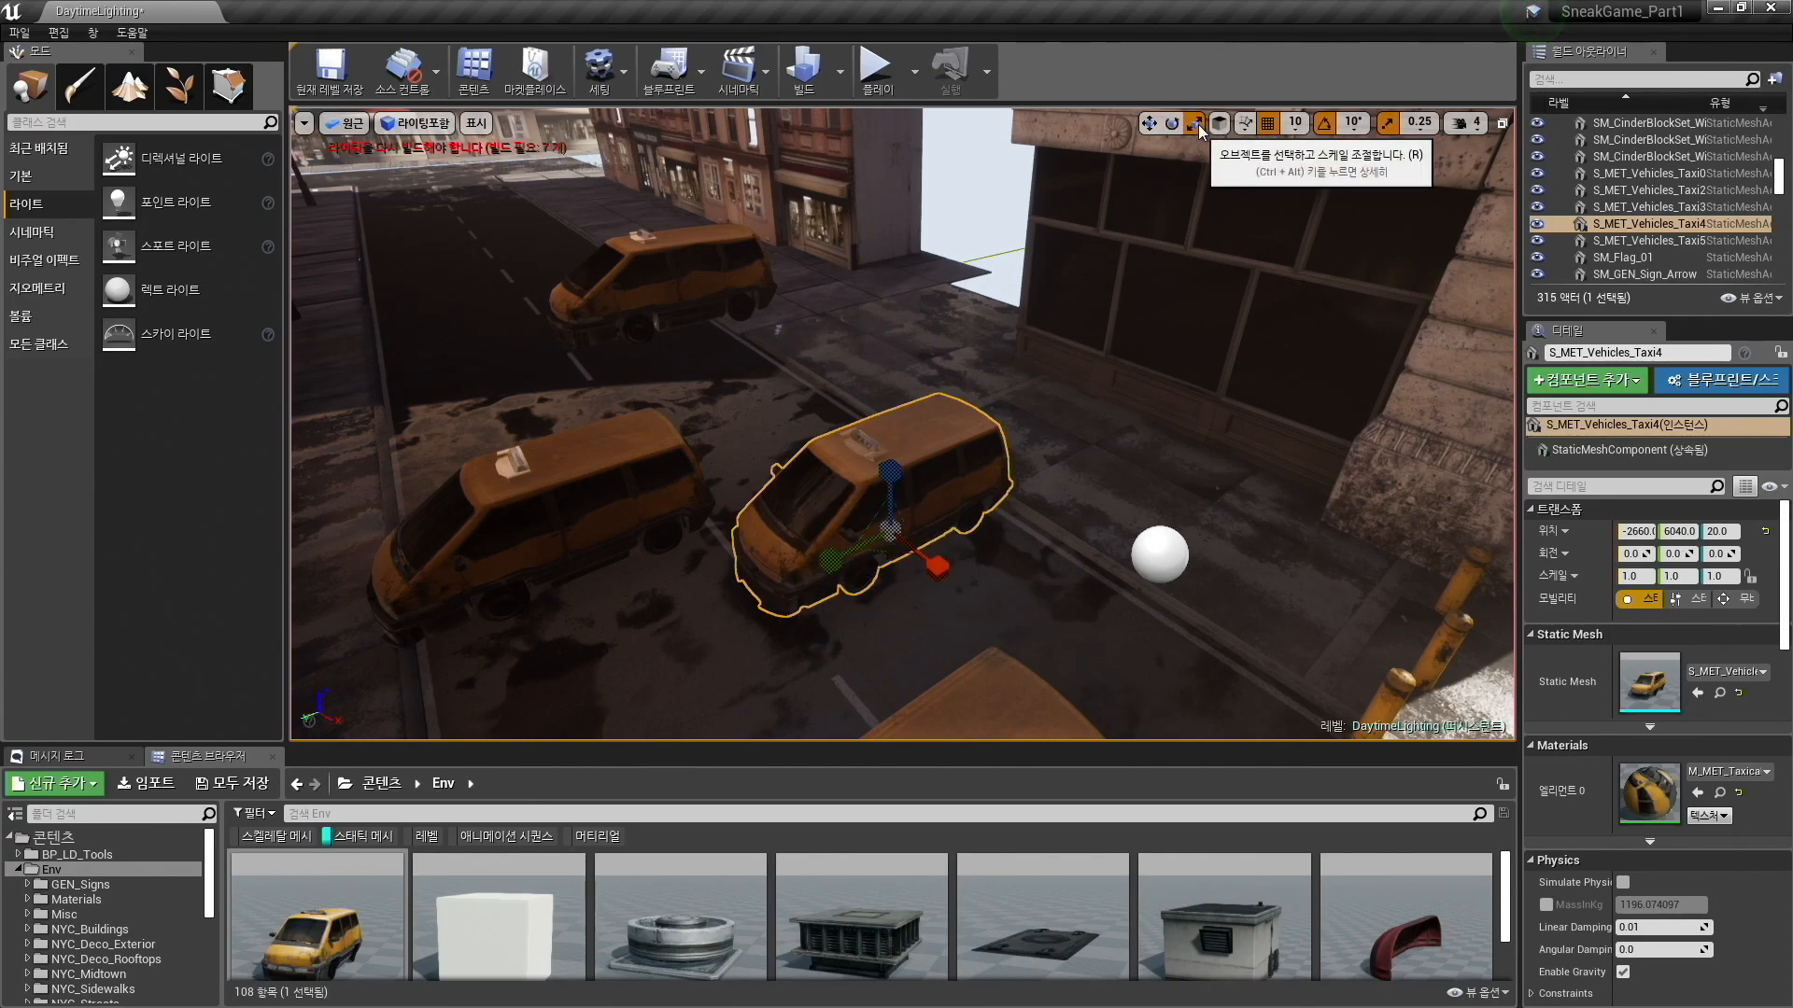
{"action": "left_click", "coordinate": [1150, 125]}
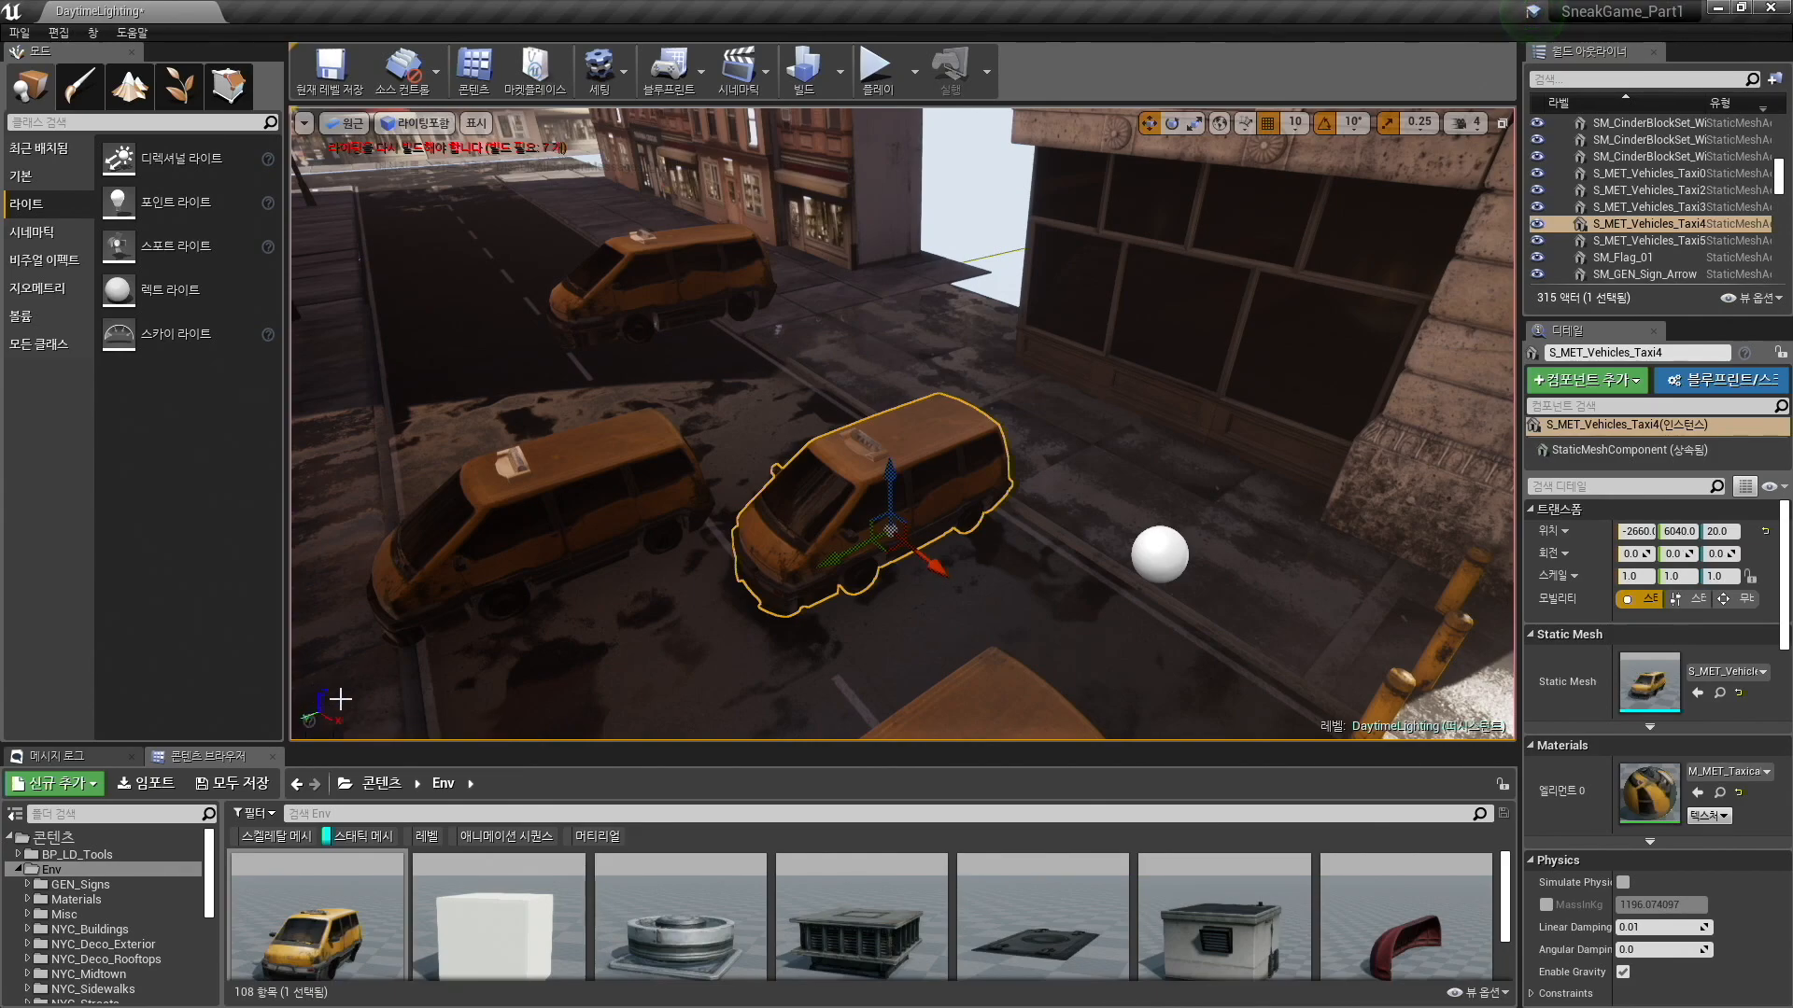
{"action": "mouse_move", "coordinate": [884, 384]}
{"action": "right_mouse_down"}
{"action": "mouse_move", "coordinate": [859, 410]}
{"action": "mouse_move", "coordinate": [892, 413]}
{"action": "mouse_move", "coordinate": [884, 384]}
{"action": "right_mouse_up"}
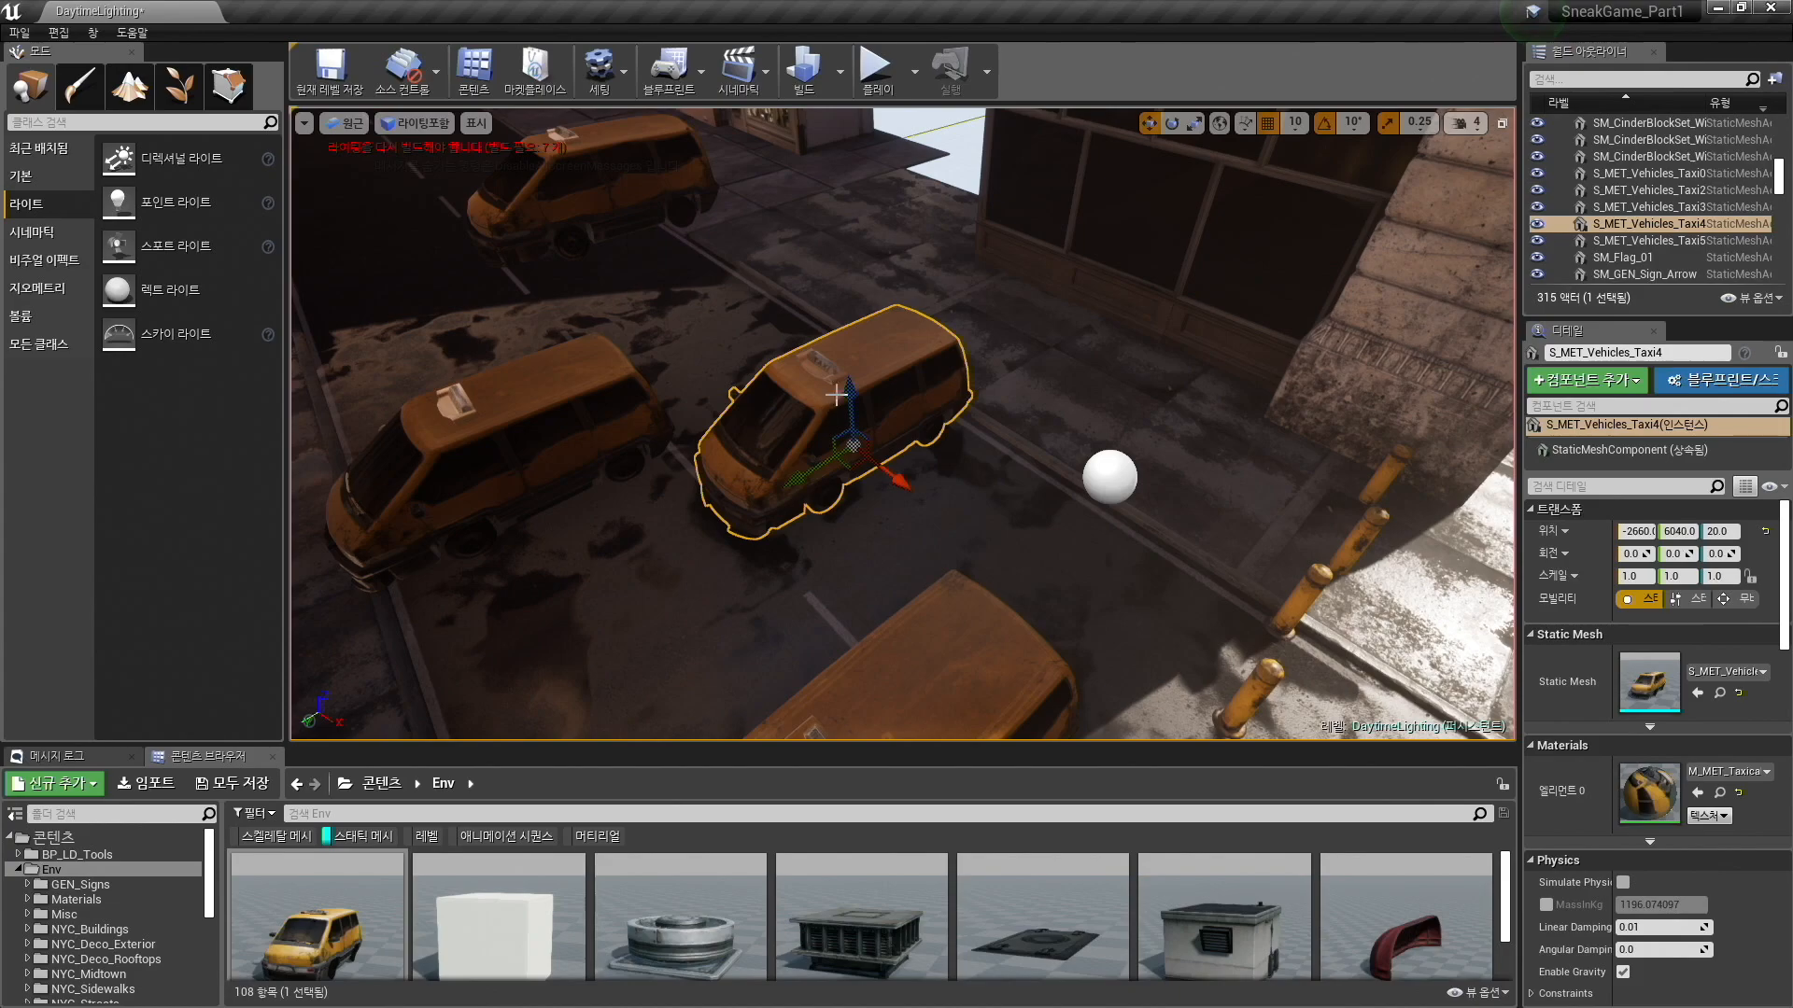
{"action": "mouse_move", "coordinate": [893, 477]}
{"action": "left_mouse_down"}
{"action": "mouse_move", "coordinate": [983, 478]}
{"action": "mouse_move", "coordinate": [791, 483]}
{"action": "mouse_move", "coordinate": [934, 403]}
{"action": "mouse_move", "coordinate": [688, 560]}
{"action": "mouse_move", "coordinate": [872, 380]}
{"action": "mouse_move", "coordinate": [978, 476]}
{"action": "mouse_move", "coordinate": [472, 480]}
{"action": "mouse_move", "coordinate": [940, 368]}
{"action": "mouse_move", "coordinate": [741, 601]}
{"action": "mouse_move", "coordinate": [565, 488]}
{"action": "mouse_move", "coordinate": [653, 608]}
{"action": "mouse_move", "coordinate": [849, 400]}
{"action": "mouse_move", "coordinate": [900, 420]}
{"action": "mouse_move", "coordinate": [881, 407]}
{"action": "mouse_move", "coordinate": [873, 466]}
{"action": "left_mouse_up"}
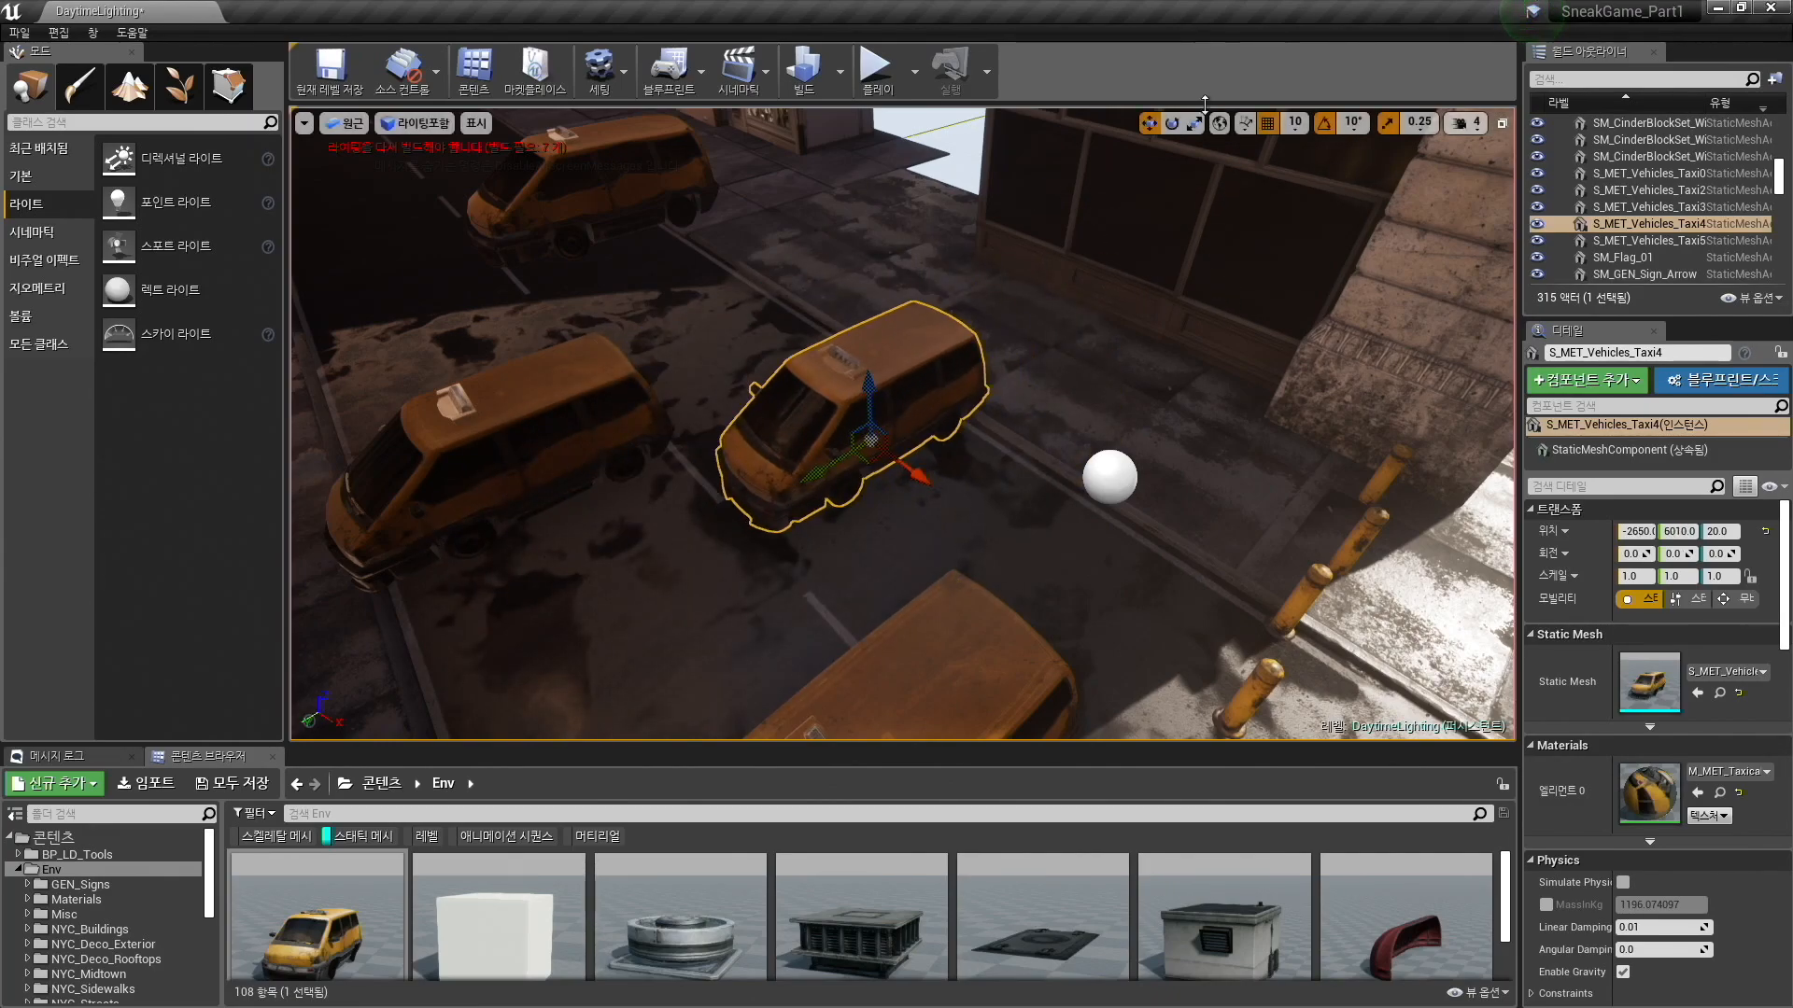
Rotate the selected taxi about several axes, turning it sideways with its body tilted.
{"action": "left_click", "coordinate": [1171, 124]}
{"action": "mouse_move", "coordinate": [1059, 302]}
{"action": "right_mouse_down"}
{"action": "mouse_move", "coordinate": [1083, 304]}
{"action": "mouse_move", "coordinate": [1074, 291]}
{"action": "right_mouse_up"}
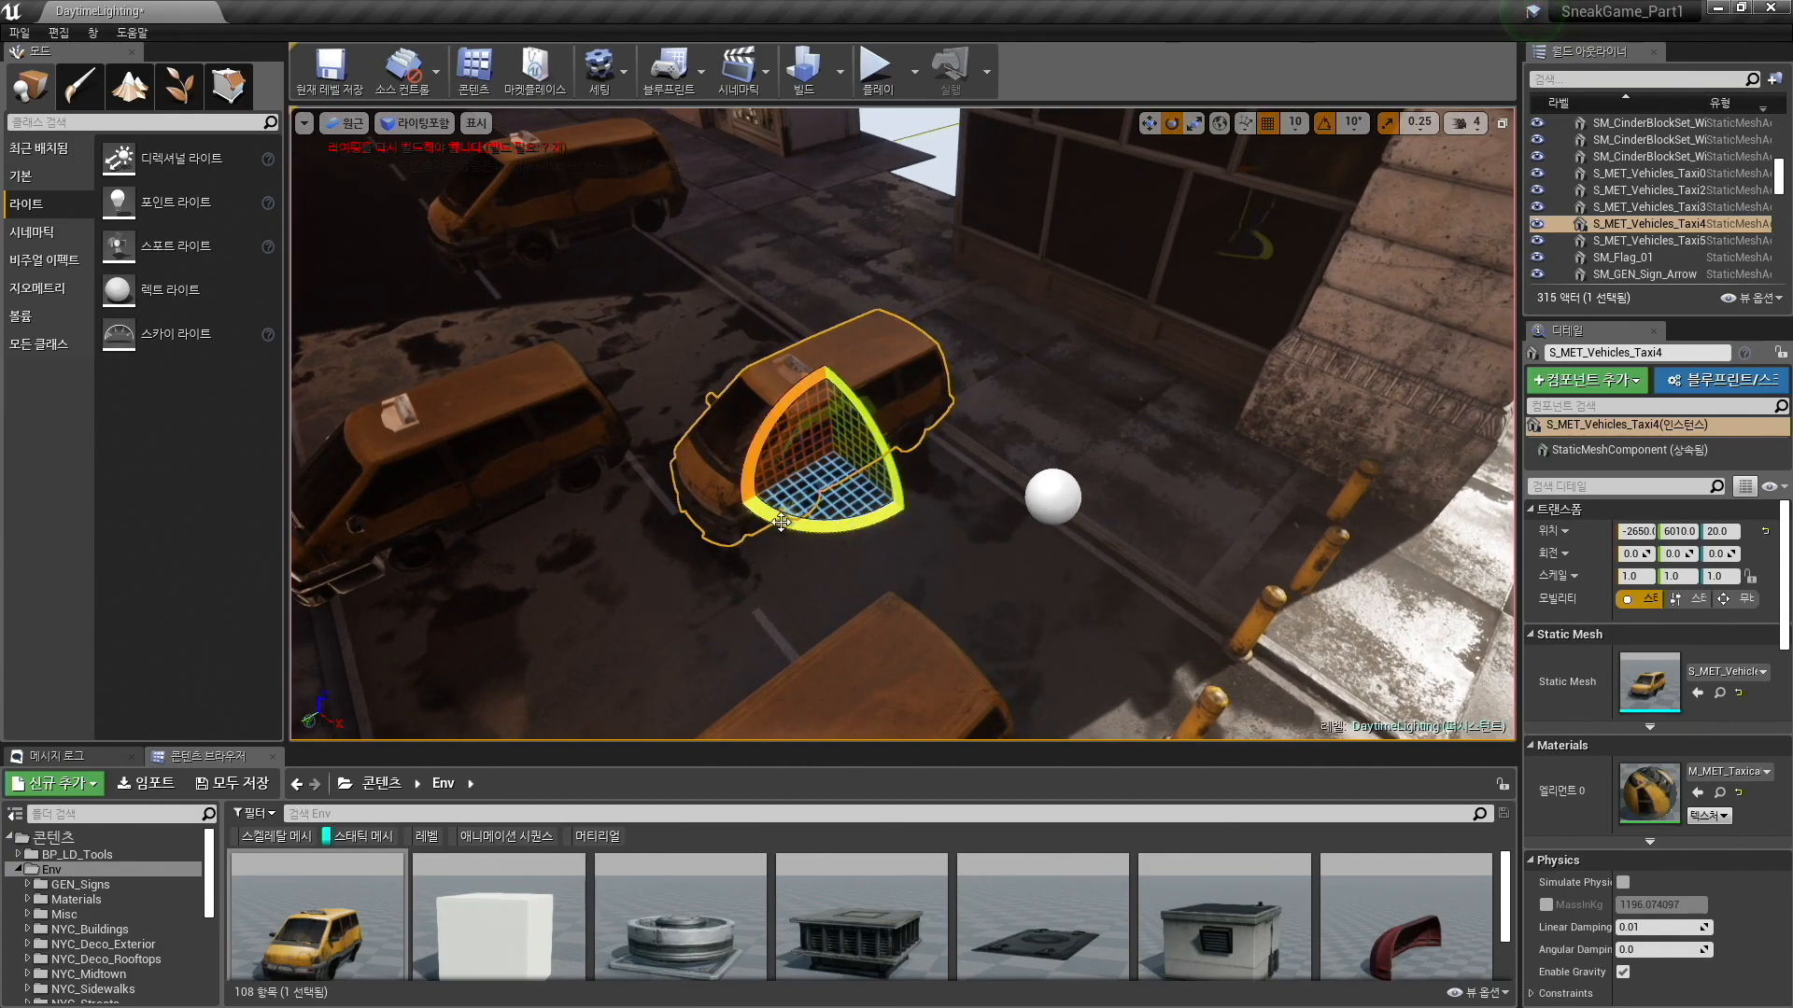
{"action": "mouse_move", "coordinate": [847, 534]}
{"action": "left_mouse_down"}
{"action": "mouse_move", "coordinate": [960, 499]}
{"action": "mouse_move", "coordinate": [688, 489]}
{"action": "mouse_move", "coordinate": [825, 551]}
{"action": "left_mouse_up"}
{"action": "left_click_drag", "start_coordinate": [882, 429], "coordinate": [938, 386]}
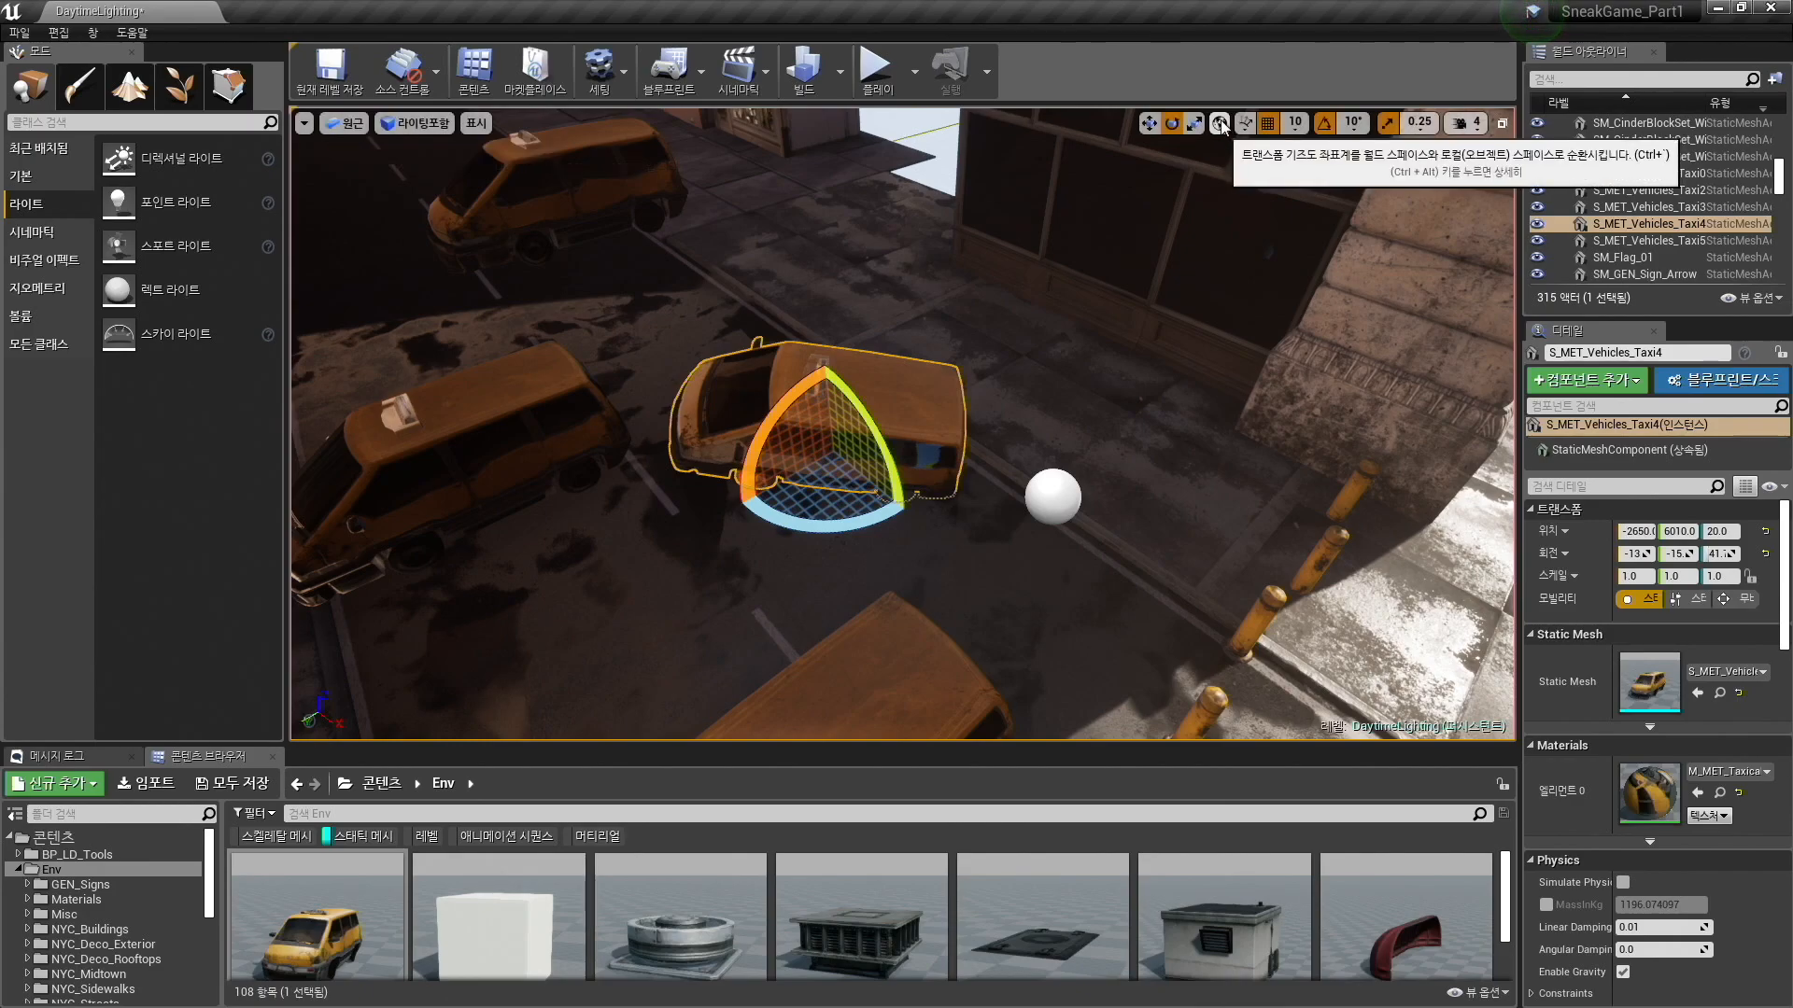
Scale the tilted taxi uniformly to 1.5.
{"action": "left_click", "coordinate": [1194, 123]}
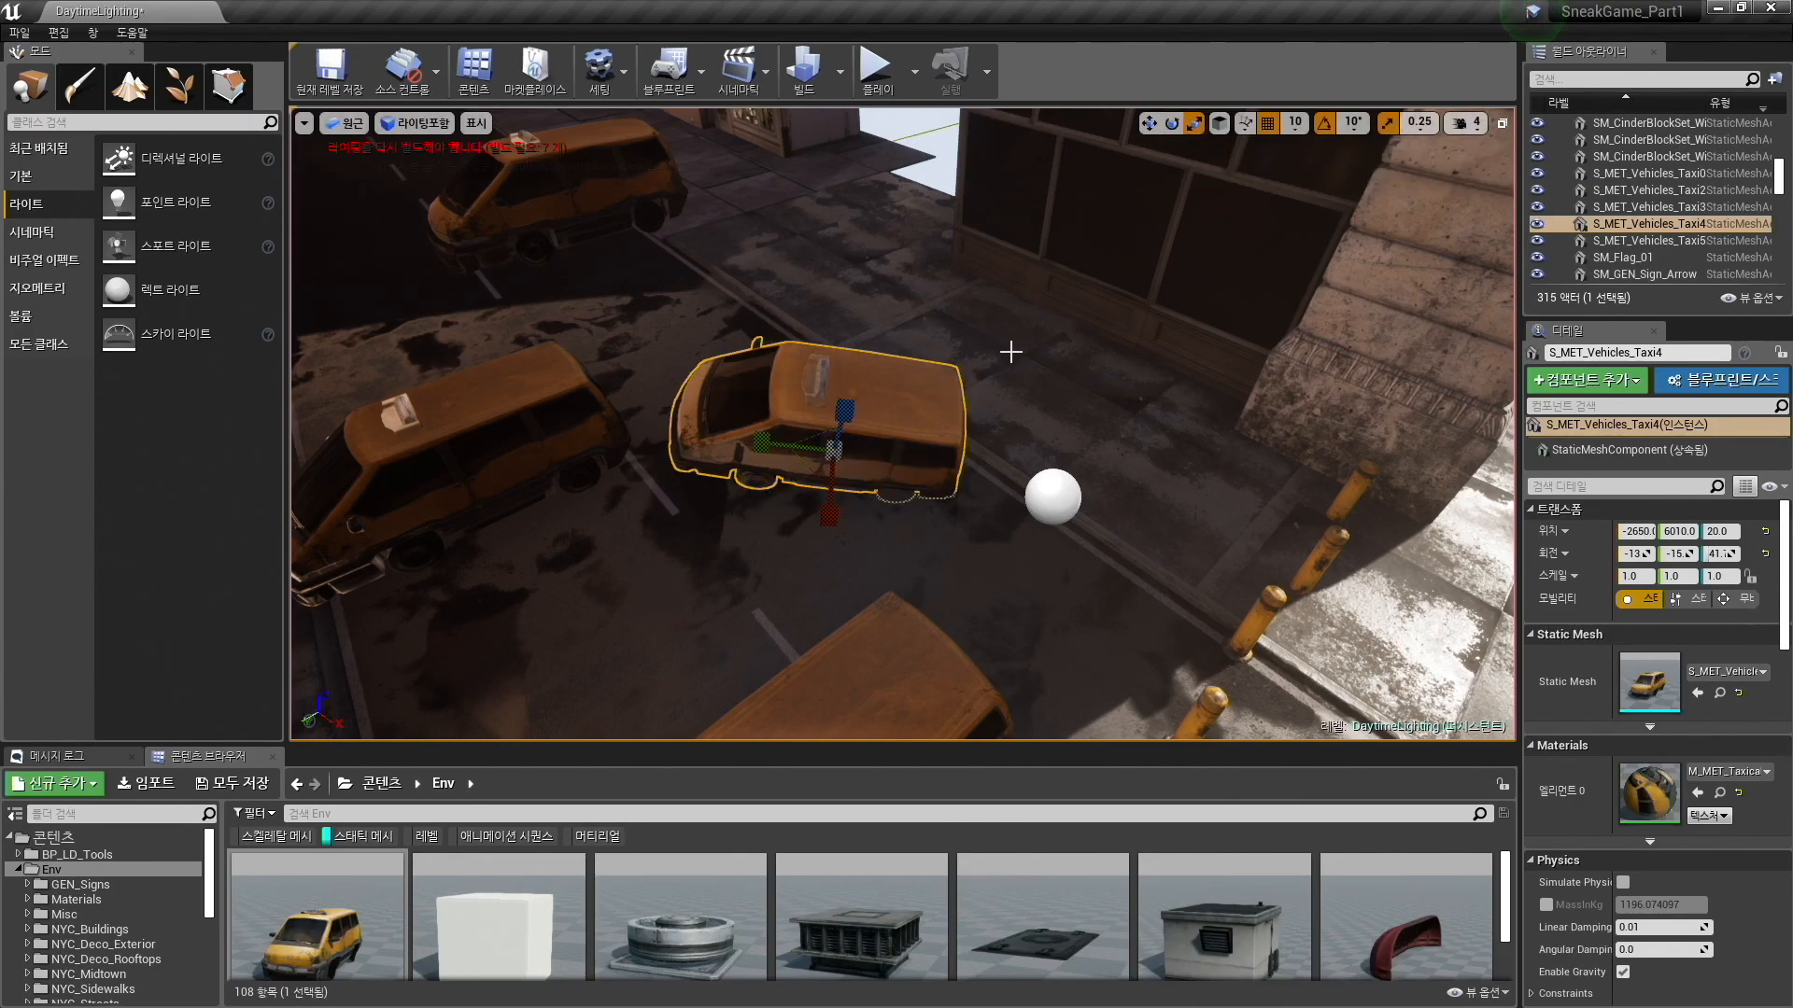
{"action": "left_click_drag", "start_coordinate": [833, 450], "coordinate": [867, 418]}
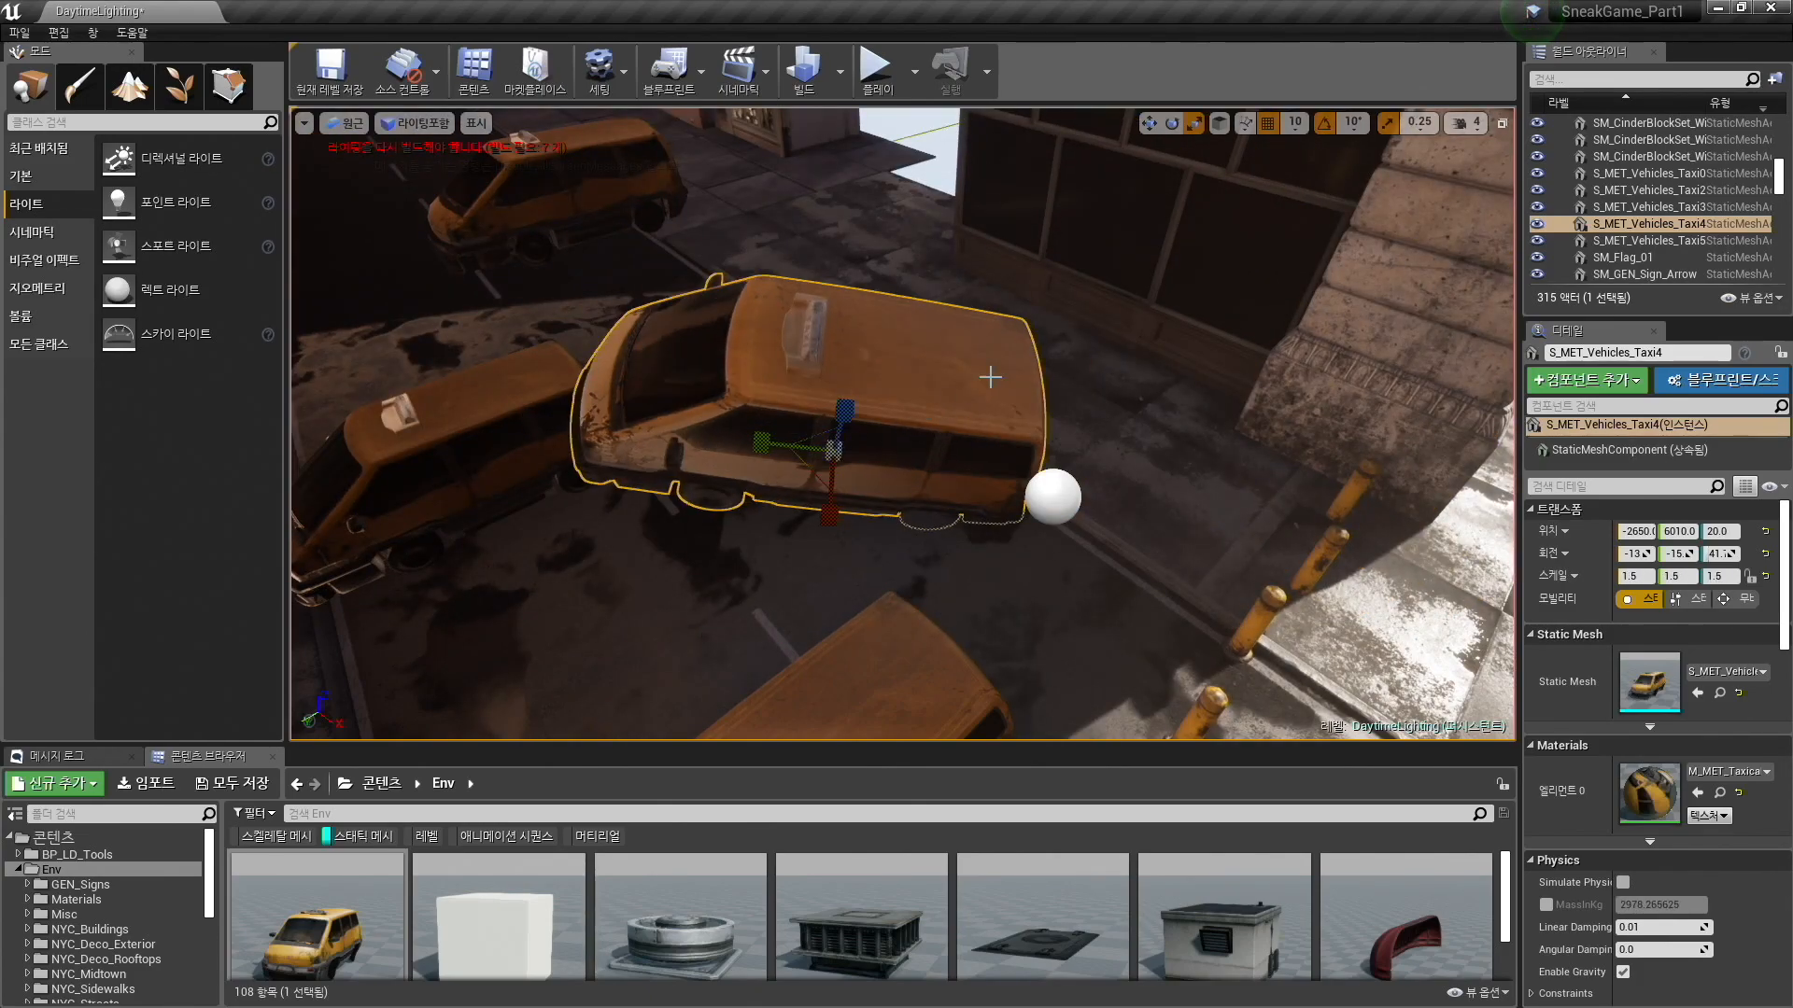
{"action": "key", "text": "w"}
Rotate the enlarged taxi about its vertical axis with 10° snapping so it points down the street again.
{"action": "left_click", "coordinate": [1173, 125]}
{"action": "right_click_drag", "start_coordinate": [873, 547], "coordinate": [836, 547]}
{"action": "left_click_drag", "start_coordinate": [962, 509], "coordinate": [994, 460]}
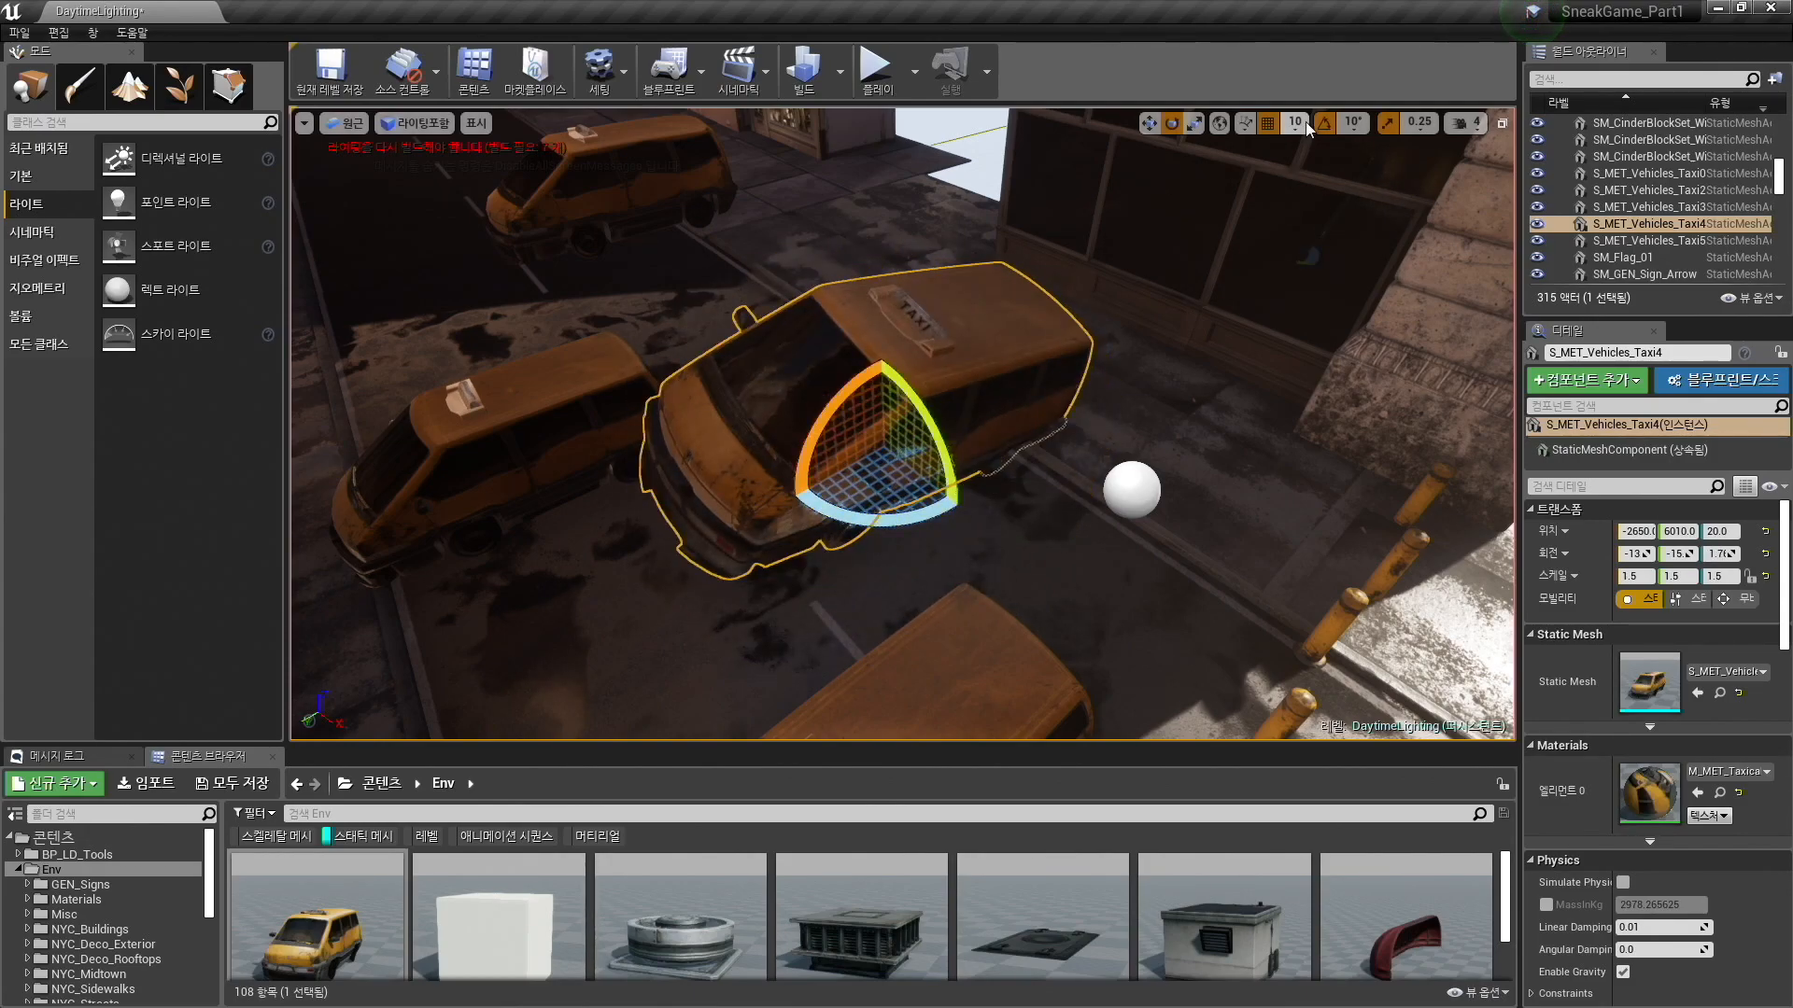
Turn rotation snapping off, rotate the enlarged taxi freely about the vertical axis, and turn the snapping back on.
{"action": "left_click", "coordinate": [1326, 123]}
{"action": "mouse_move", "coordinate": [941, 521]}
{"action": "left_mouse_down"}
{"action": "mouse_move", "coordinate": [700, 477]}
{"action": "mouse_move", "coordinate": [761, 378]}
{"action": "mouse_move", "coordinate": [966, 499]}
{"action": "mouse_move", "coordinate": [710, 501]}
{"action": "mouse_move", "coordinate": [944, 505]}
{"action": "mouse_move", "coordinate": [920, 537]}
{"action": "mouse_move", "coordinate": [967, 503]}
{"action": "left_mouse_up"}
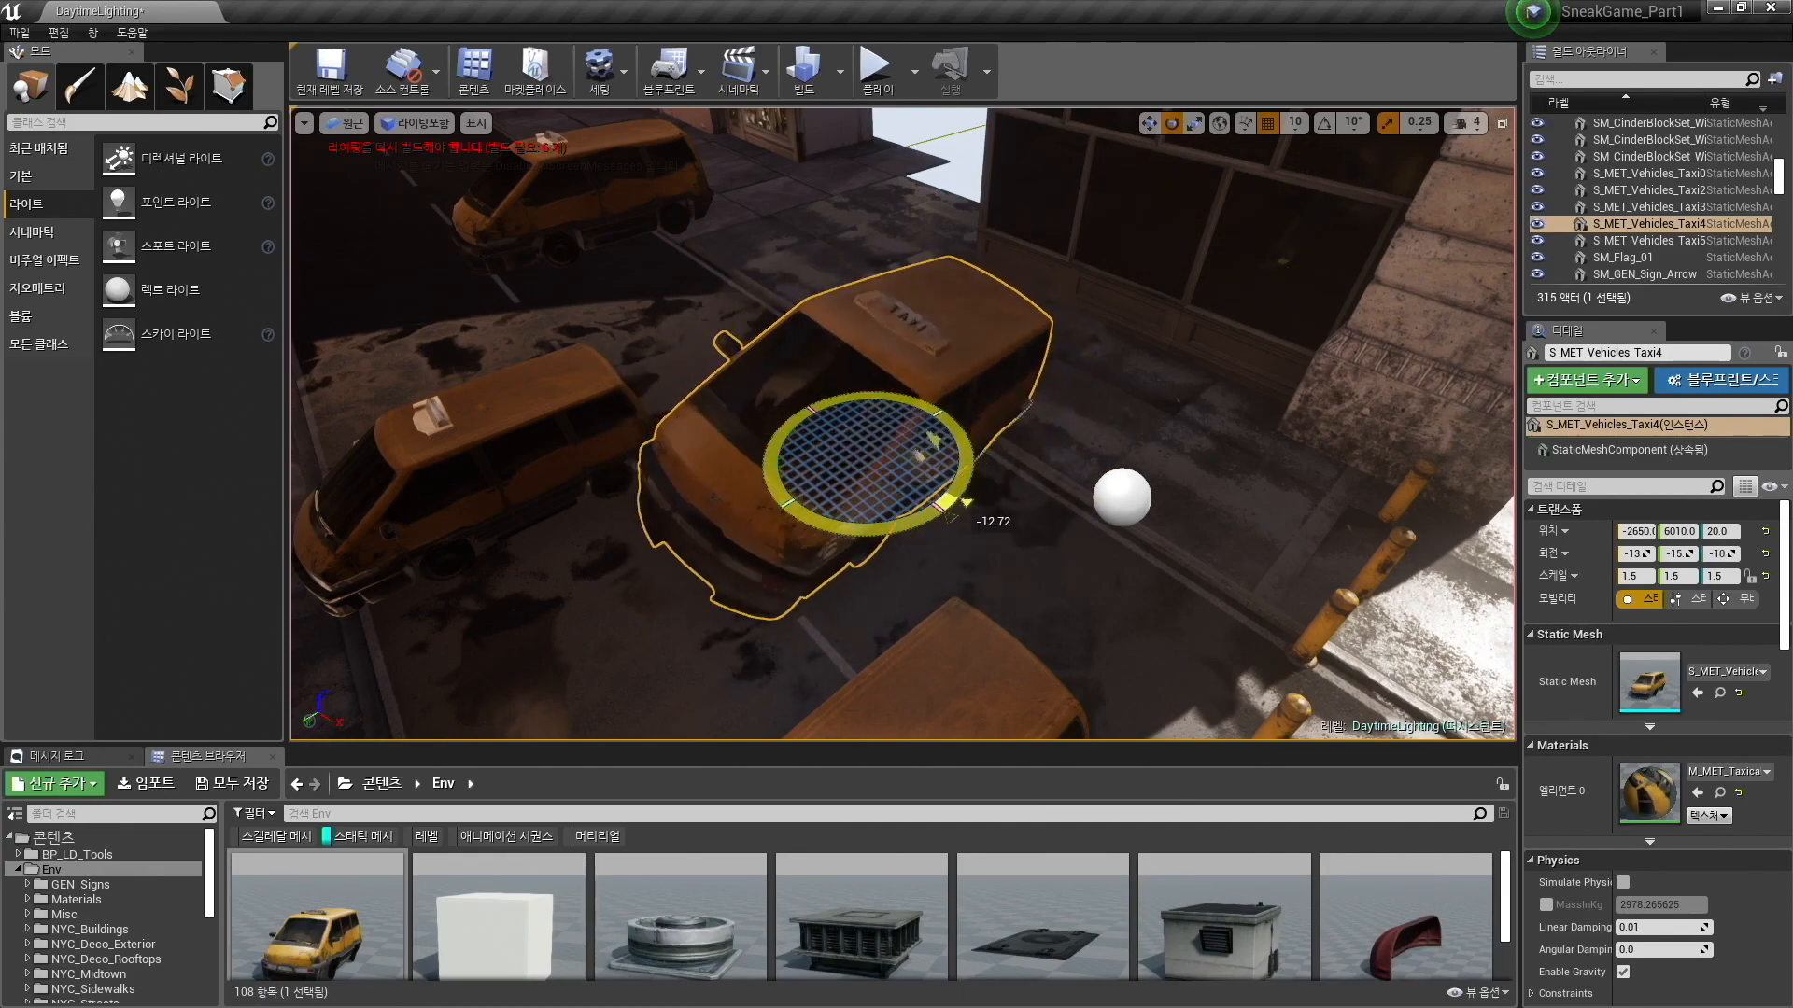
{"action": "left_click", "coordinate": [1323, 130]}
{"action": "right_click_drag", "start_coordinate": [1222, 416], "coordinate": [1296, 407]}
{"action": "right_click_drag", "start_coordinate": [1331, 179], "coordinate": [1344, 160]}
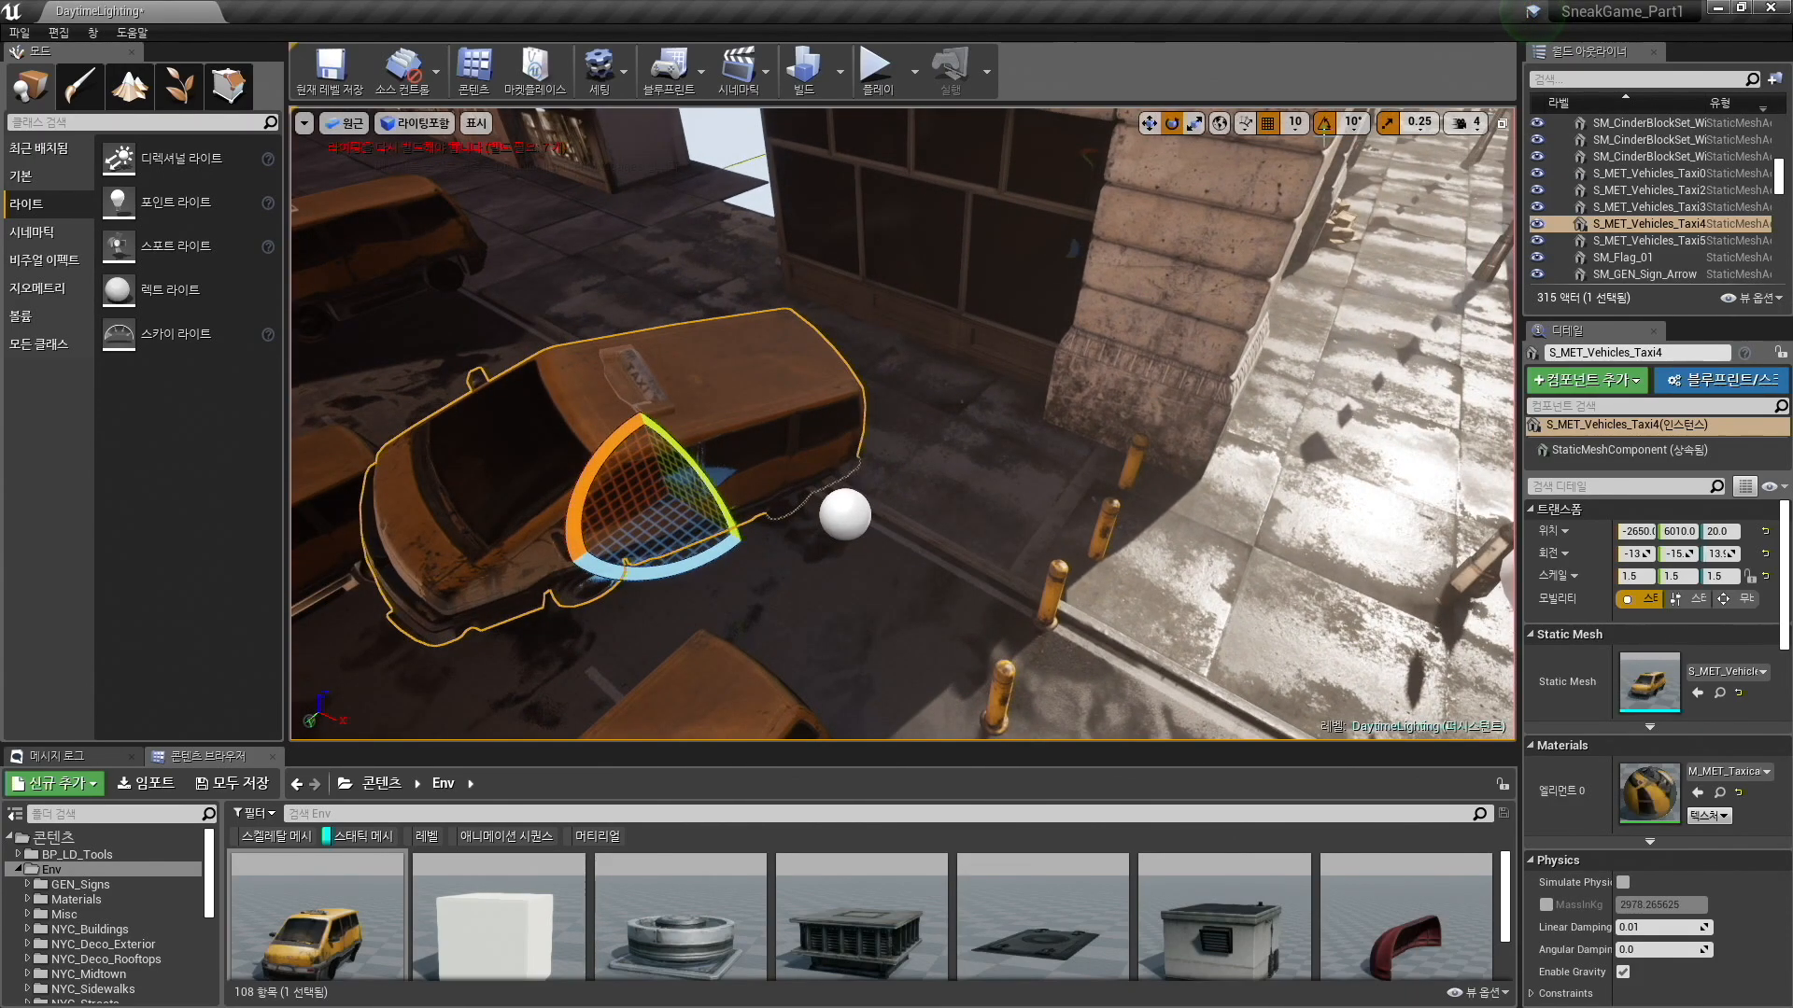
Check the scale snap increments, scale the taxi uniformly down to 1.25 and switch back to the Move tool.
{"action": "left_click", "coordinate": [1195, 128]}
{"action": "right_click_drag", "start_coordinate": [1307, 224], "coordinate": [1260, 223]}
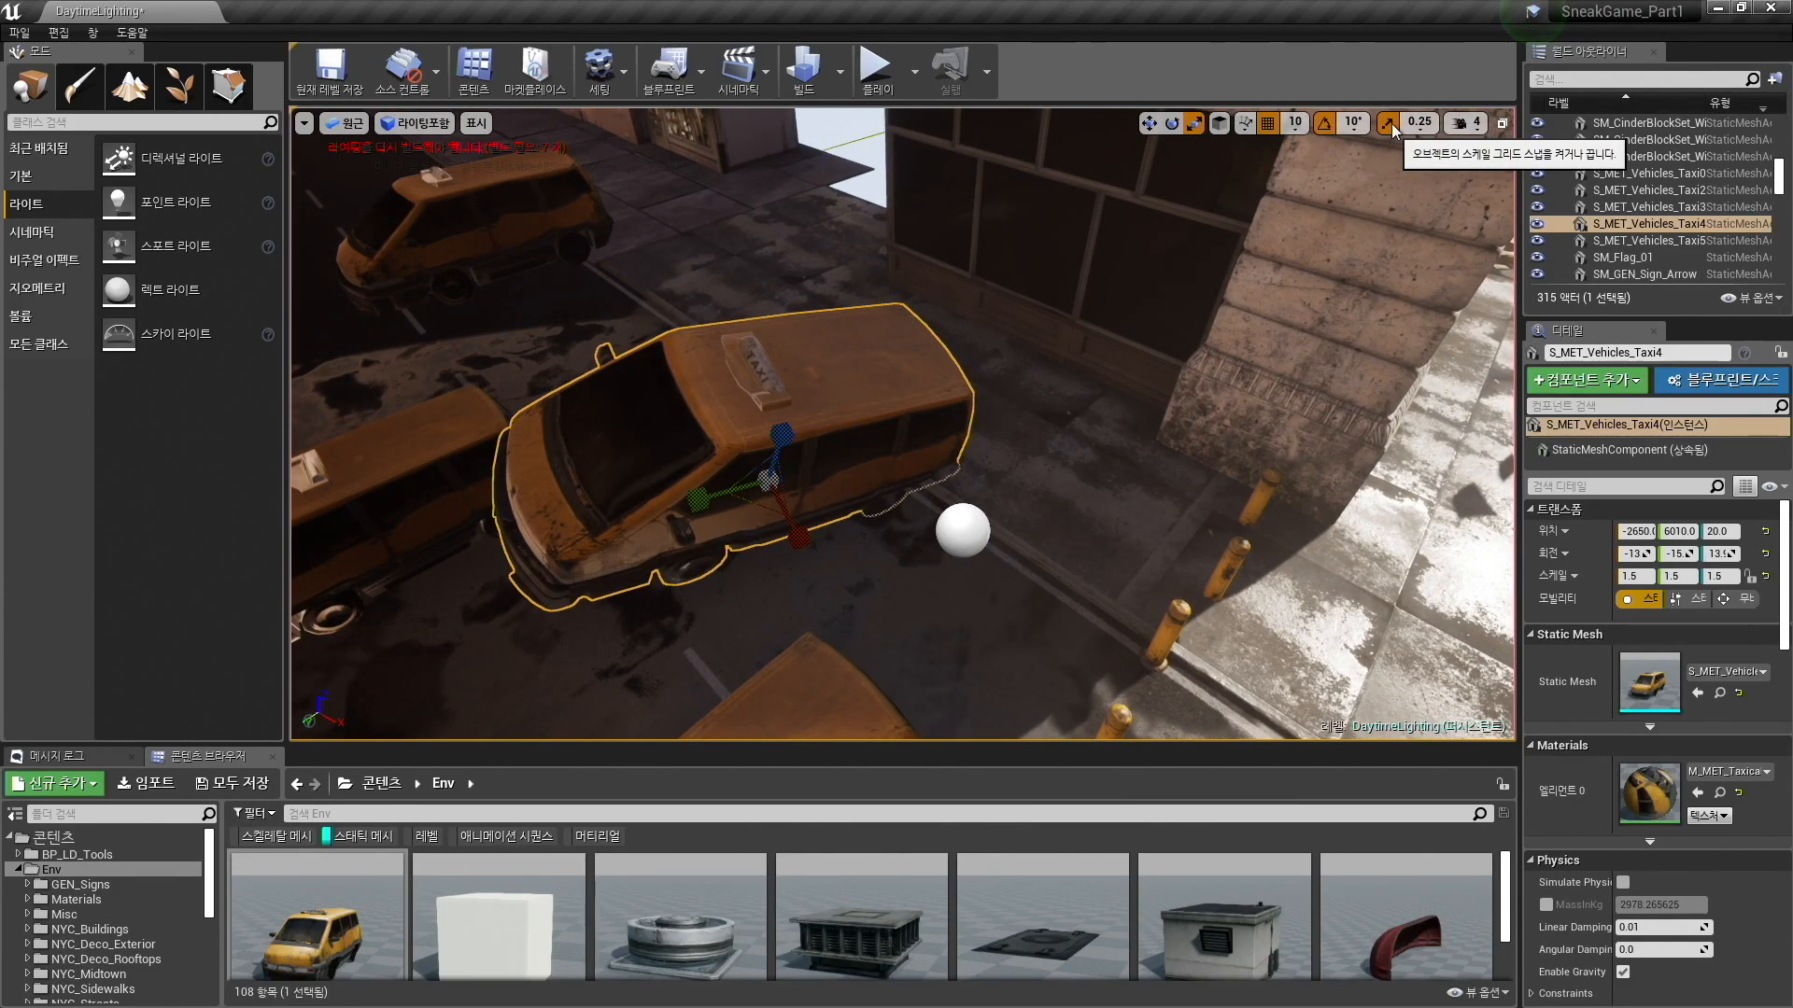
{"action": "left_click", "coordinate": [1428, 128]}
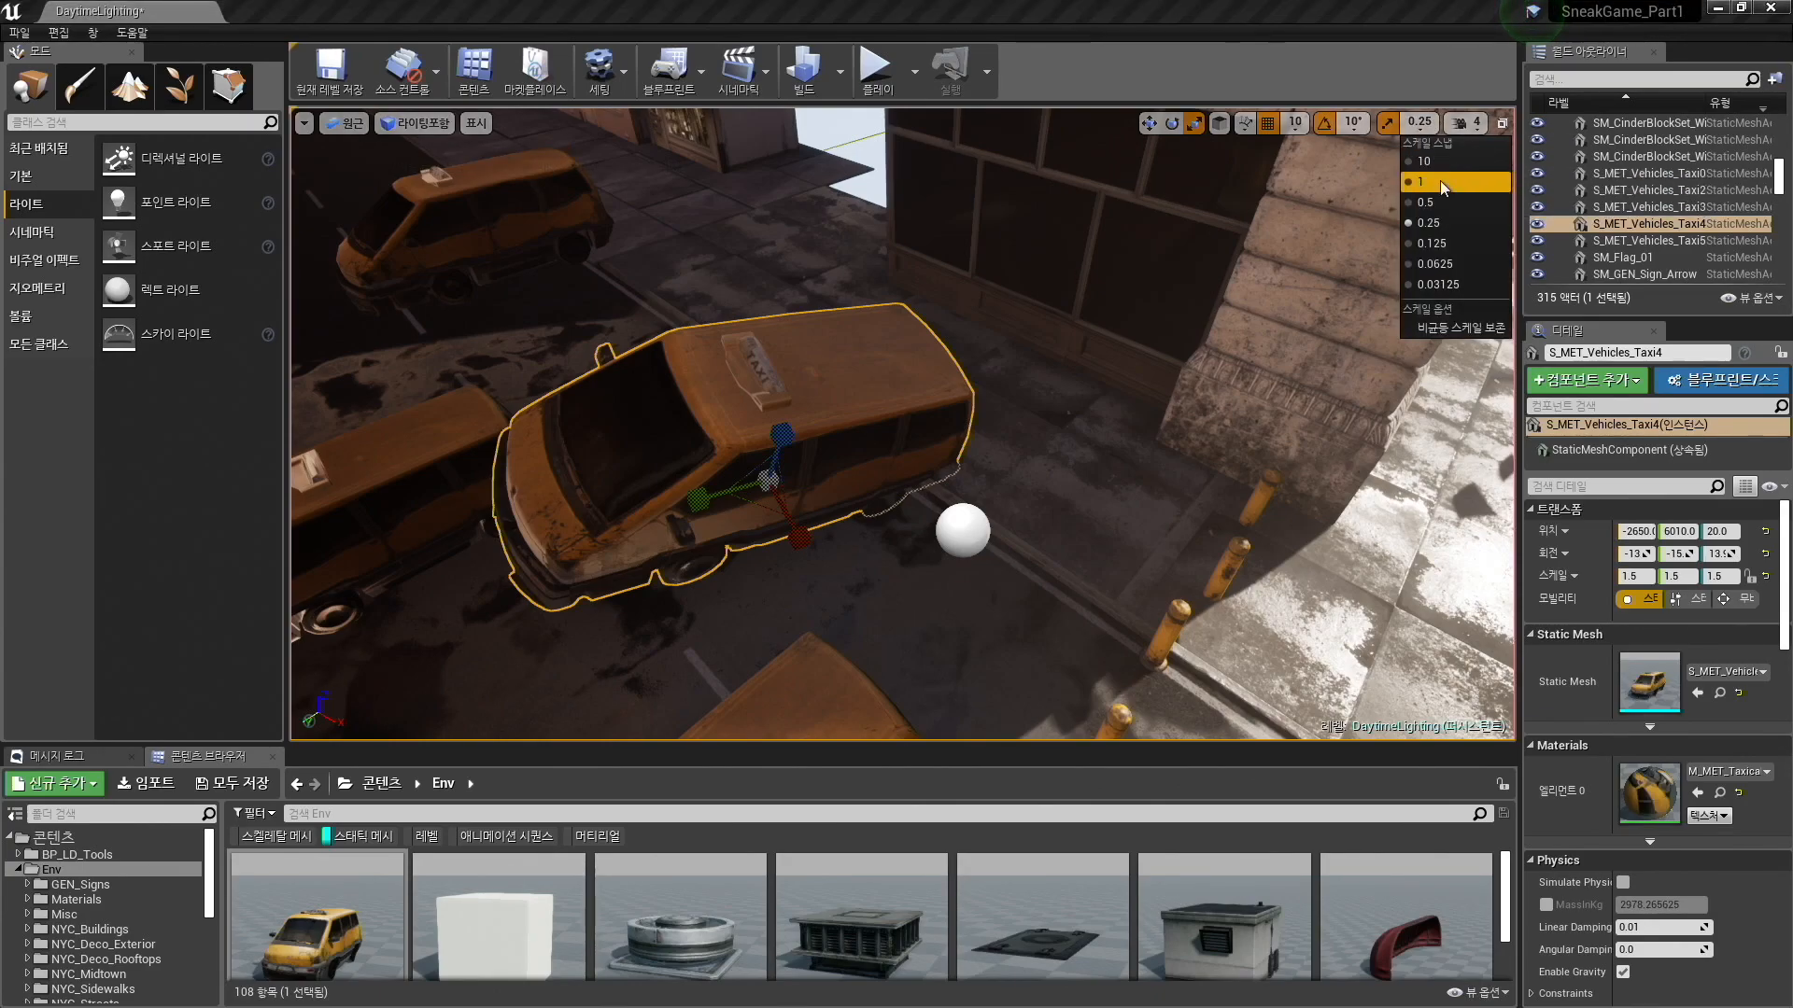
{"action": "right_click_drag", "start_coordinate": [1070, 412], "coordinate": [1044, 410]}
{"action": "left_click_drag", "start_coordinate": [801, 467], "coordinate": [878, 439]}
{"action": "key", "text": "e"}
{"action": "right_click_drag", "start_coordinate": [1101, 349], "coordinate": [1156, 329]}
{"action": "key", "text": "w"}
{"action": "right_click_drag", "start_coordinate": [1239, 222], "coordinate": [1239, 234]}
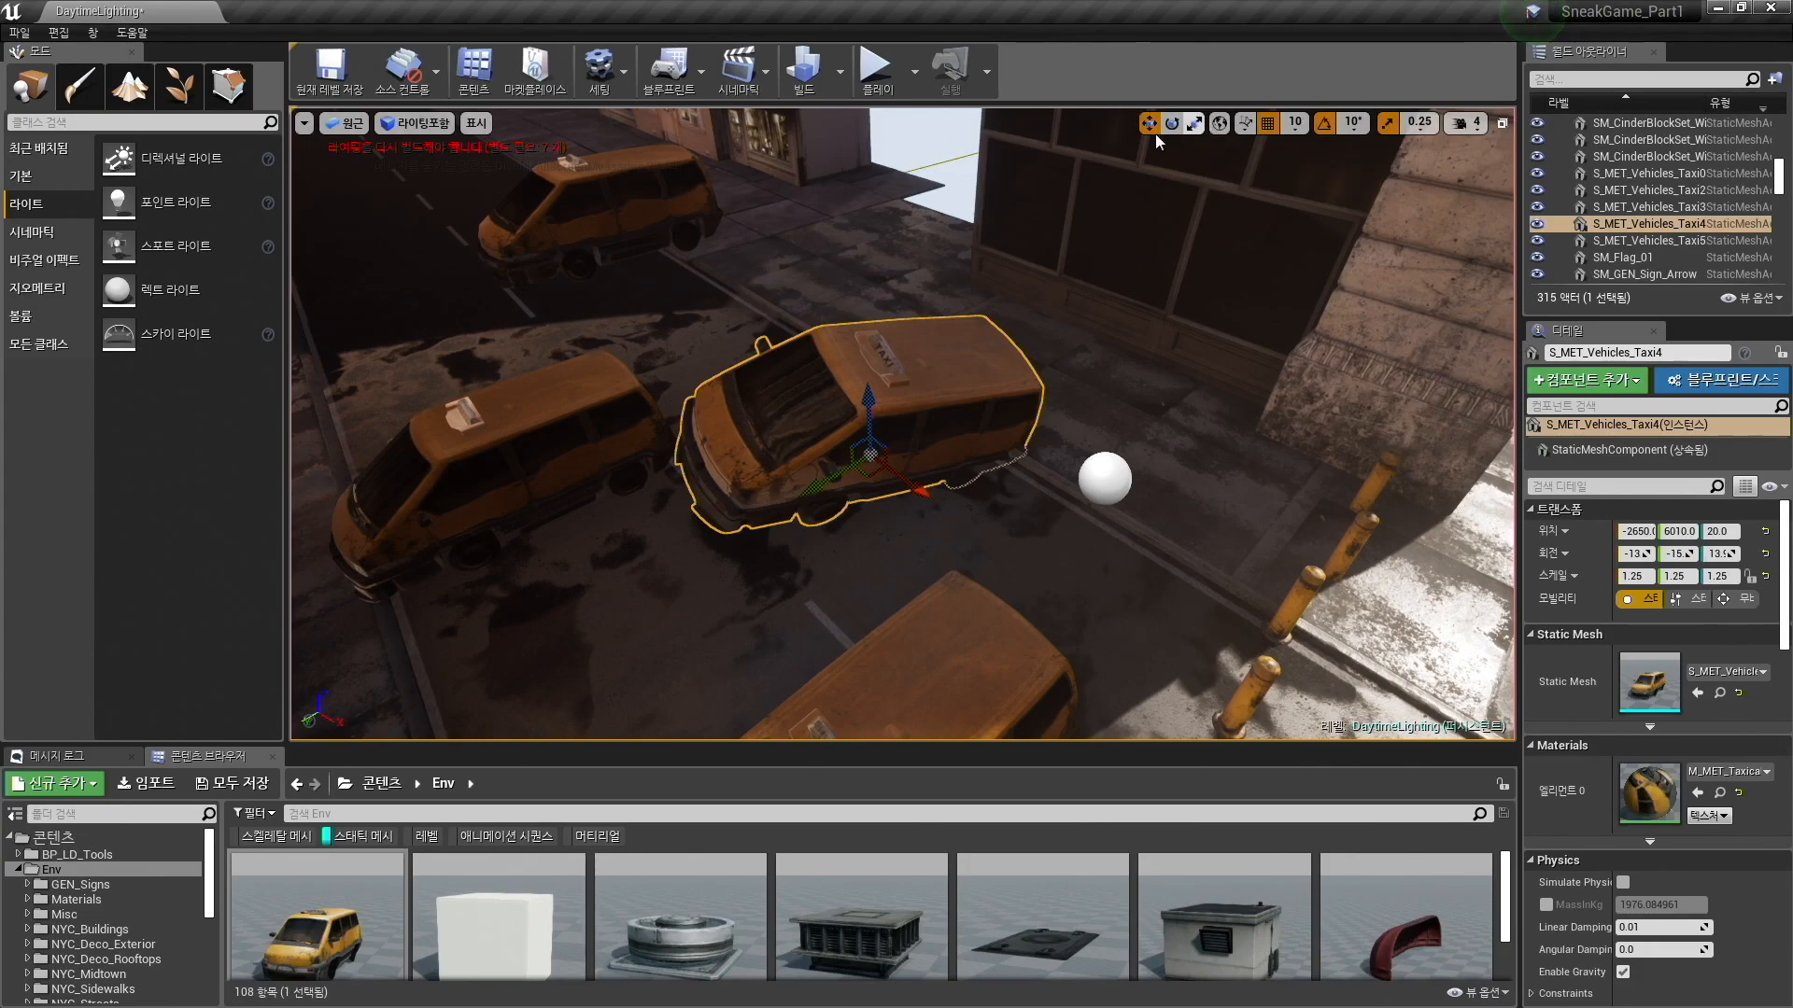
Switch the taxi's transform gizmo to local coordinates and back to world coordinates.
{"action": "left_click", "coordinate": [1220, 125]}
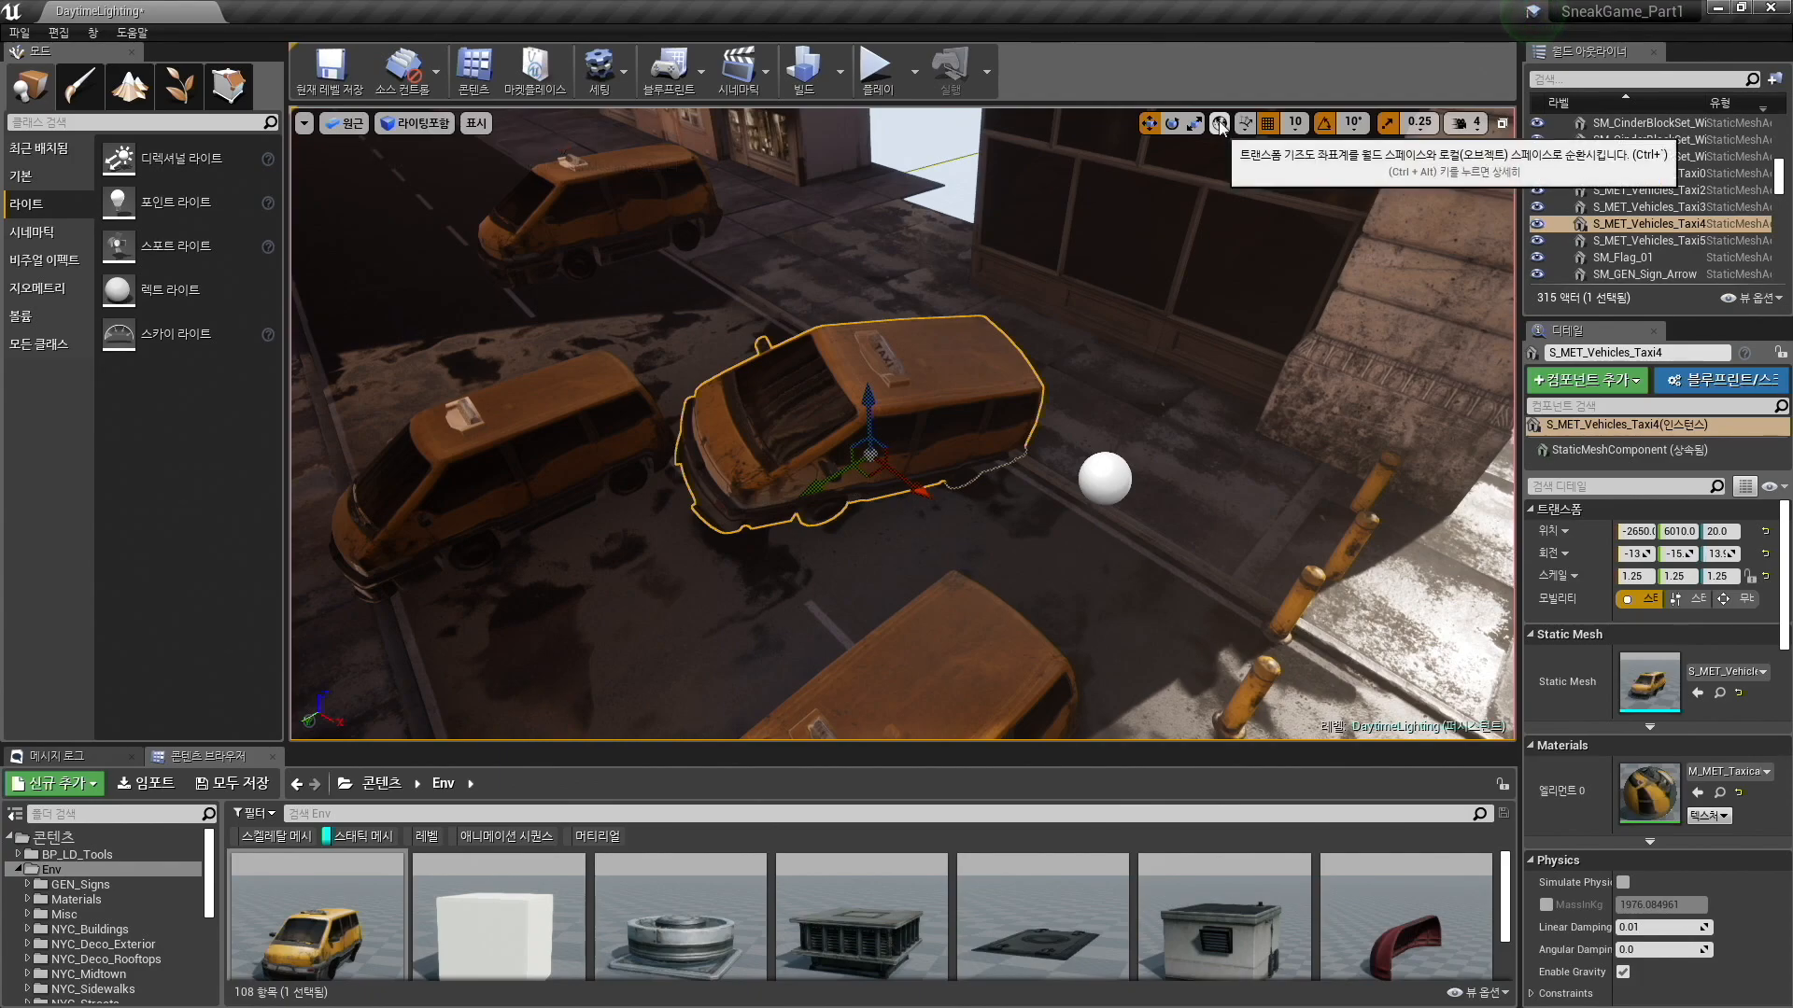
{"action": "left_click", "coordinate": [1221, 125]}
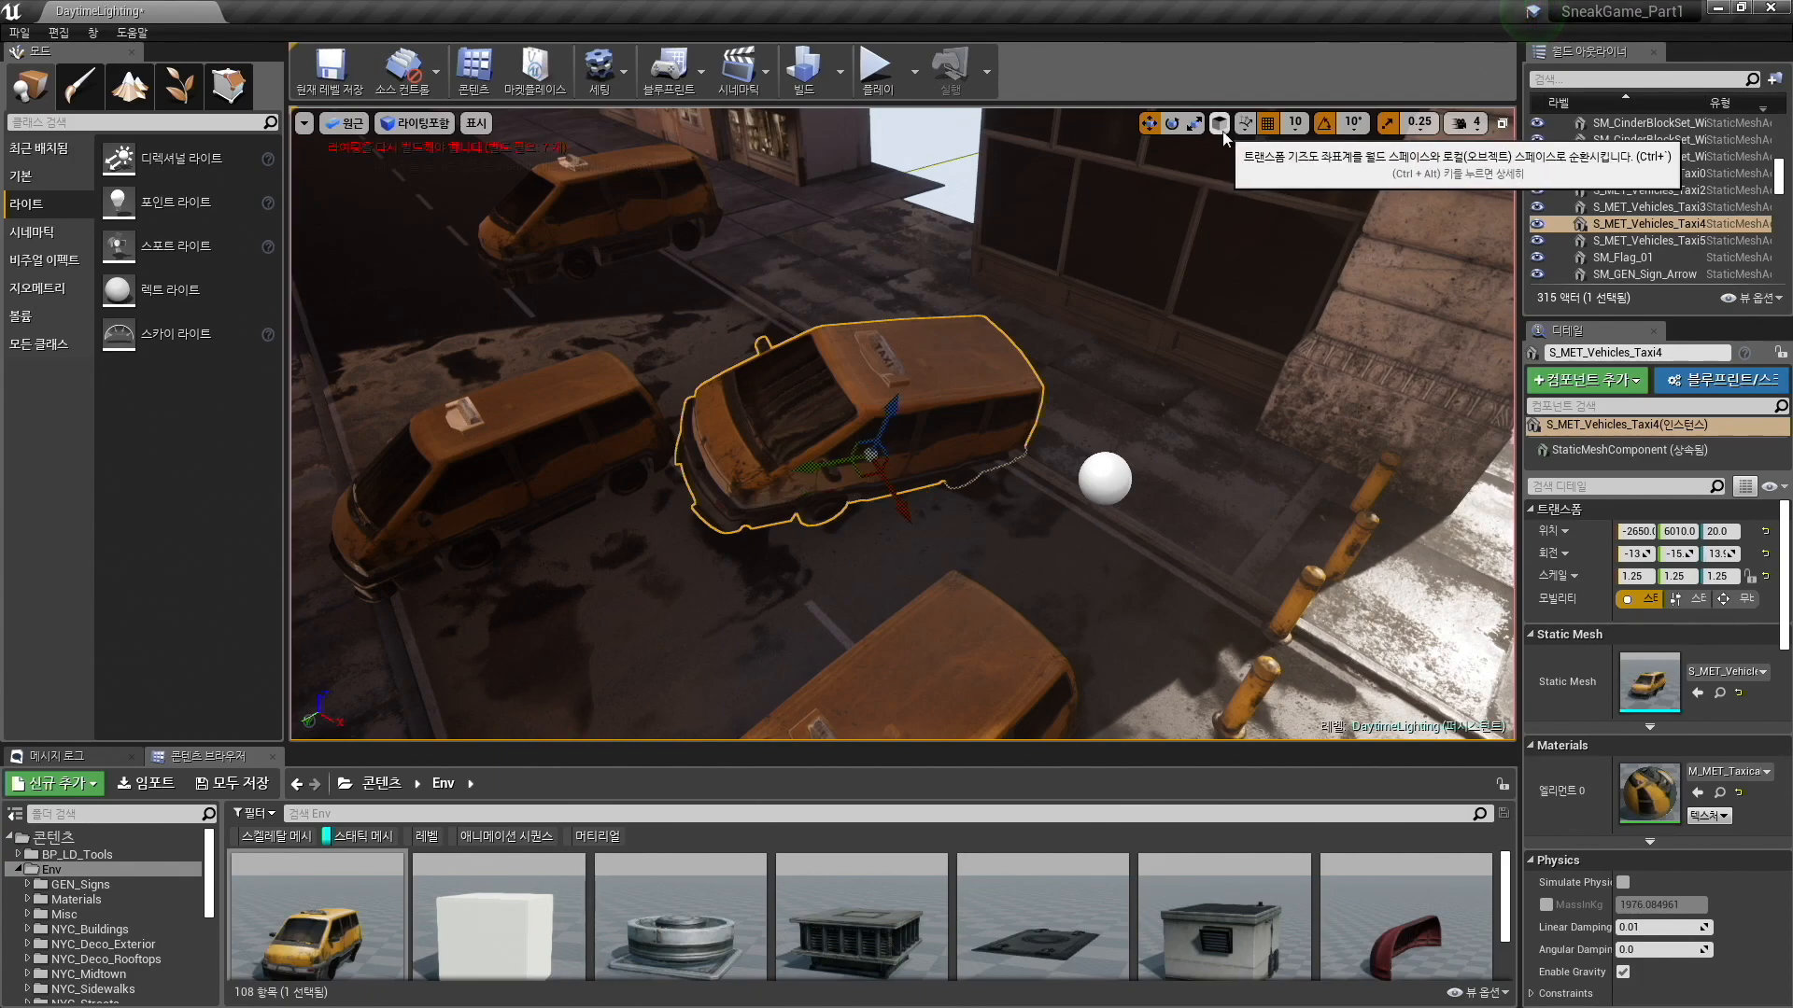
{"action": "left_click", "coordinate": [1220, 125]}
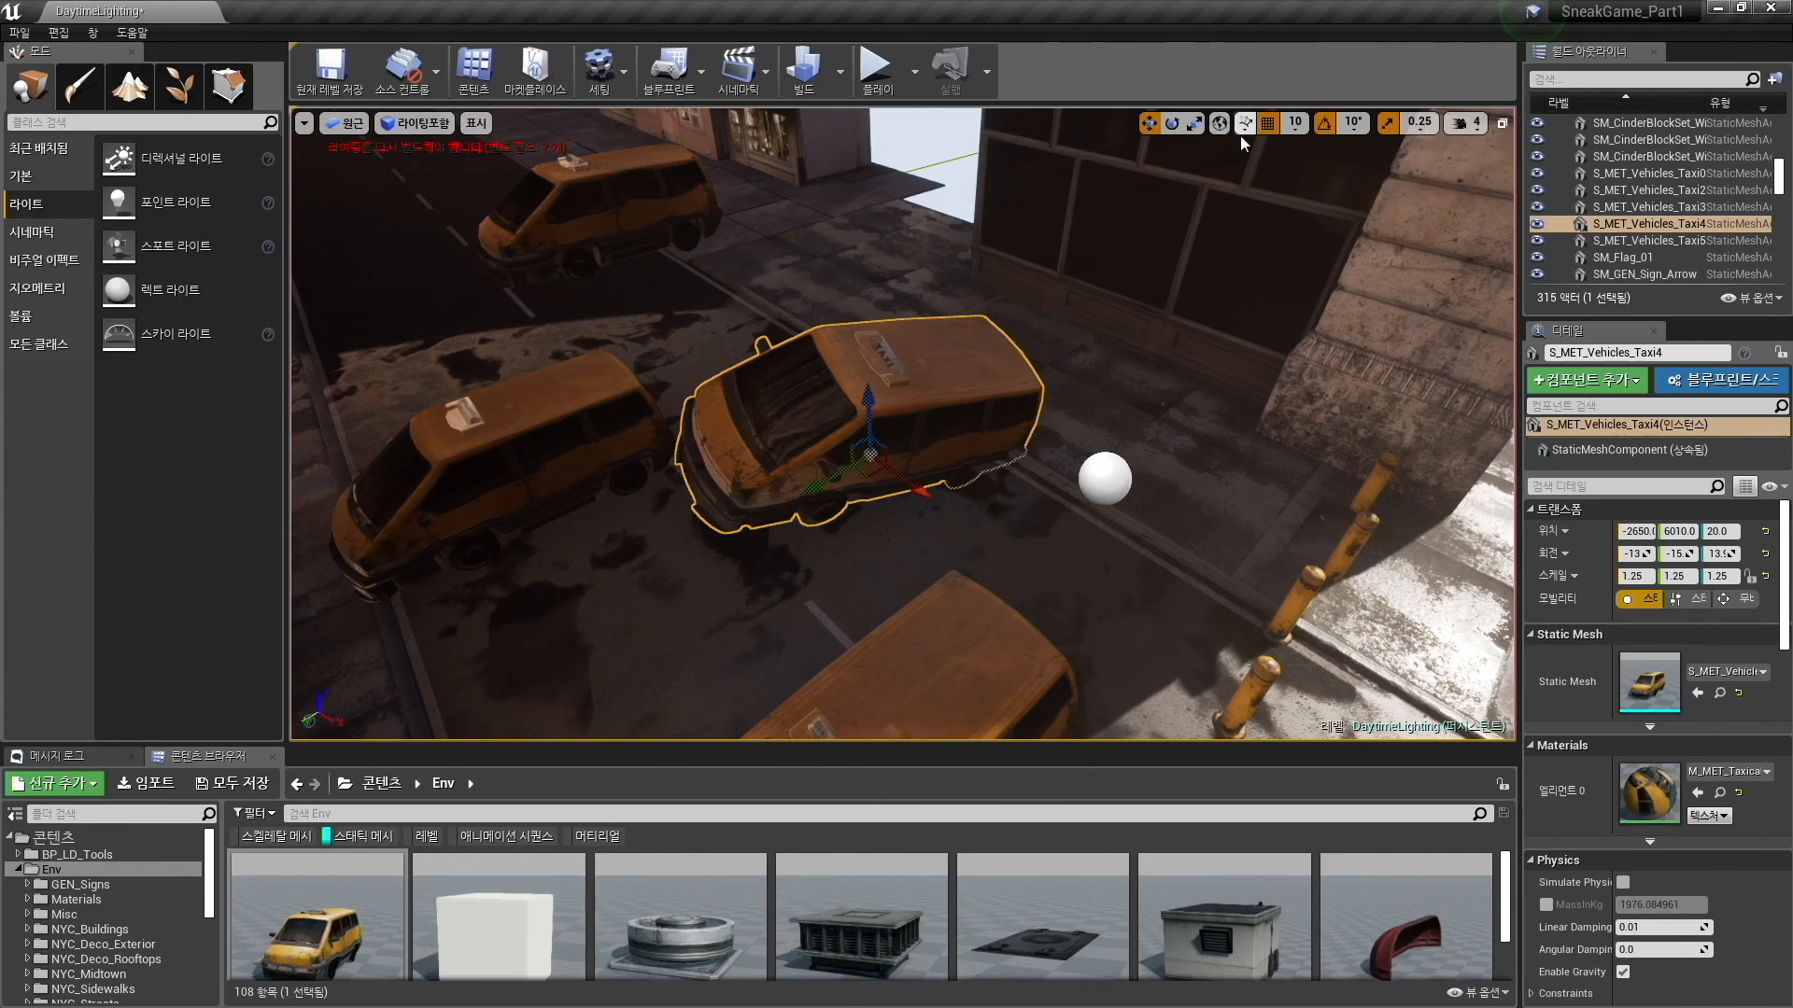
View the taxi's world-aligned gizmo from high above the street and switch it to local coordinates.
{"action": "key", "text": "s"}
{"action": "right_click_drag", "start_coordinate": [1021, 683], "coordinate": [1020, 684]}
{"action": "key", "text": "e"}
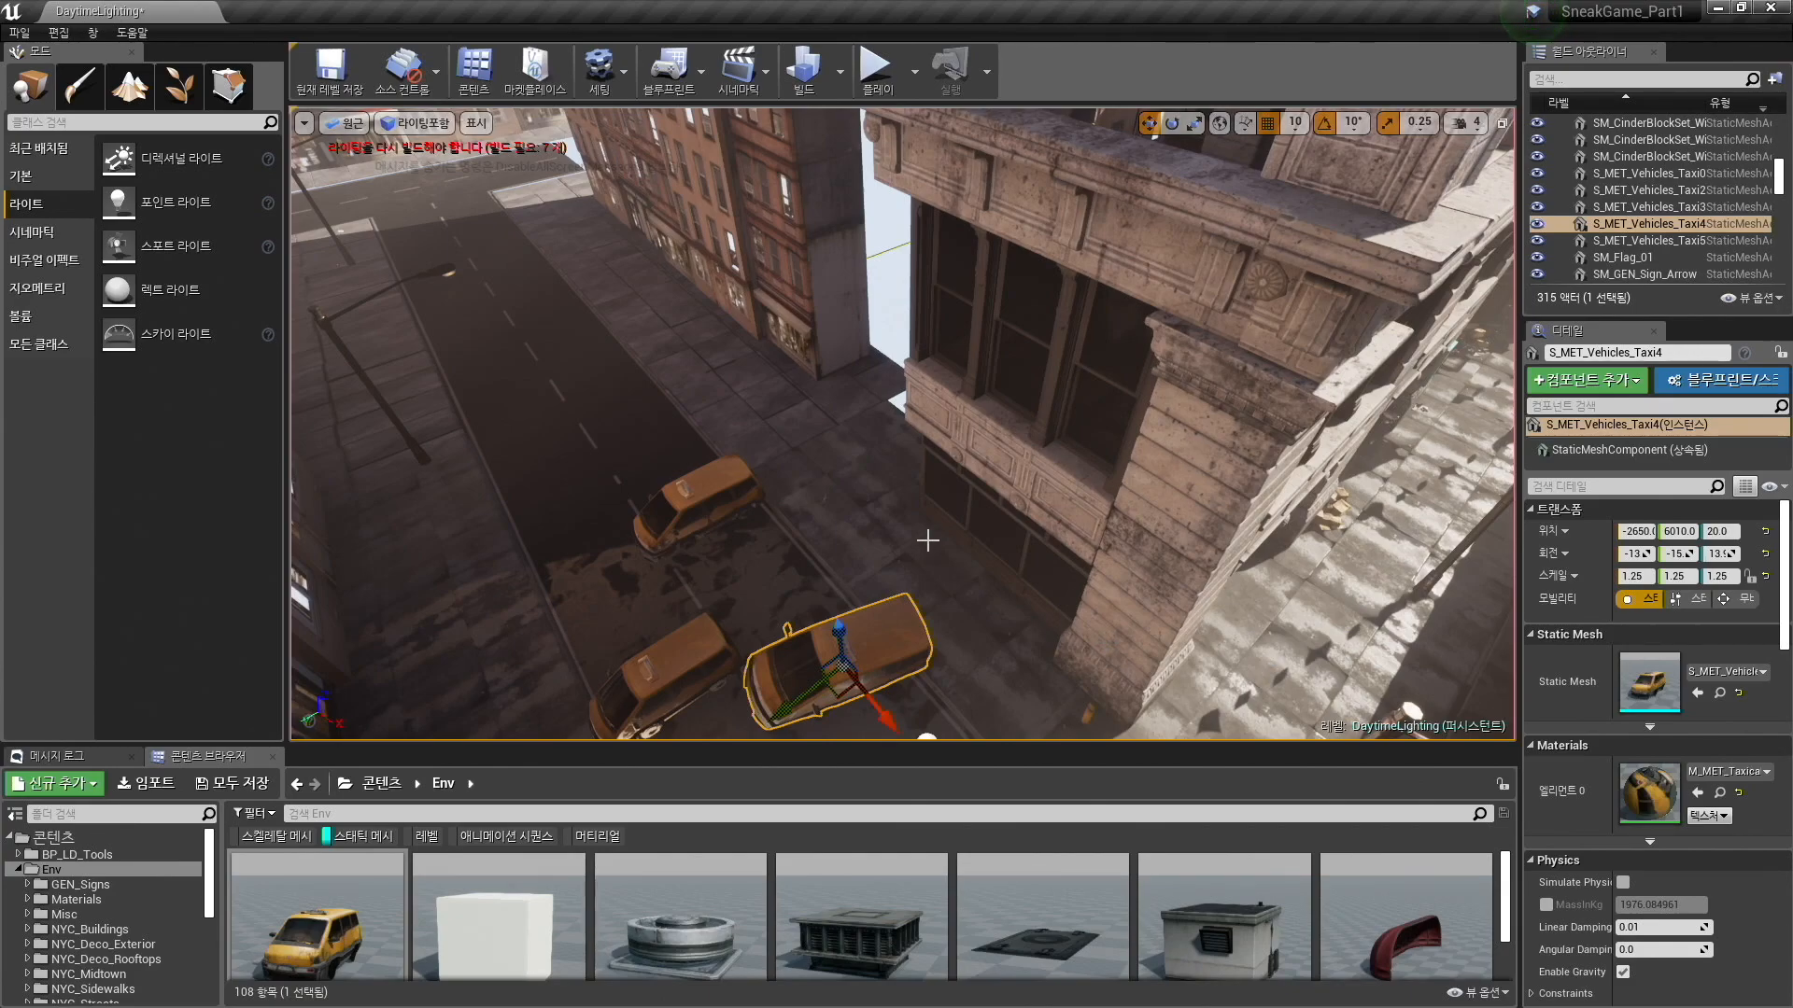
{"action": "key", "text": "s"}
{"action": "mouse_move", "coordinate": [537, 650]}
{"action": "right_mouse_down"}
{"action": "mouse_move", "coordinate": [529, 669]}
{"action": "mouse_move", "coordinate": [536, 649]}
{"action": "right_mouse_up"}
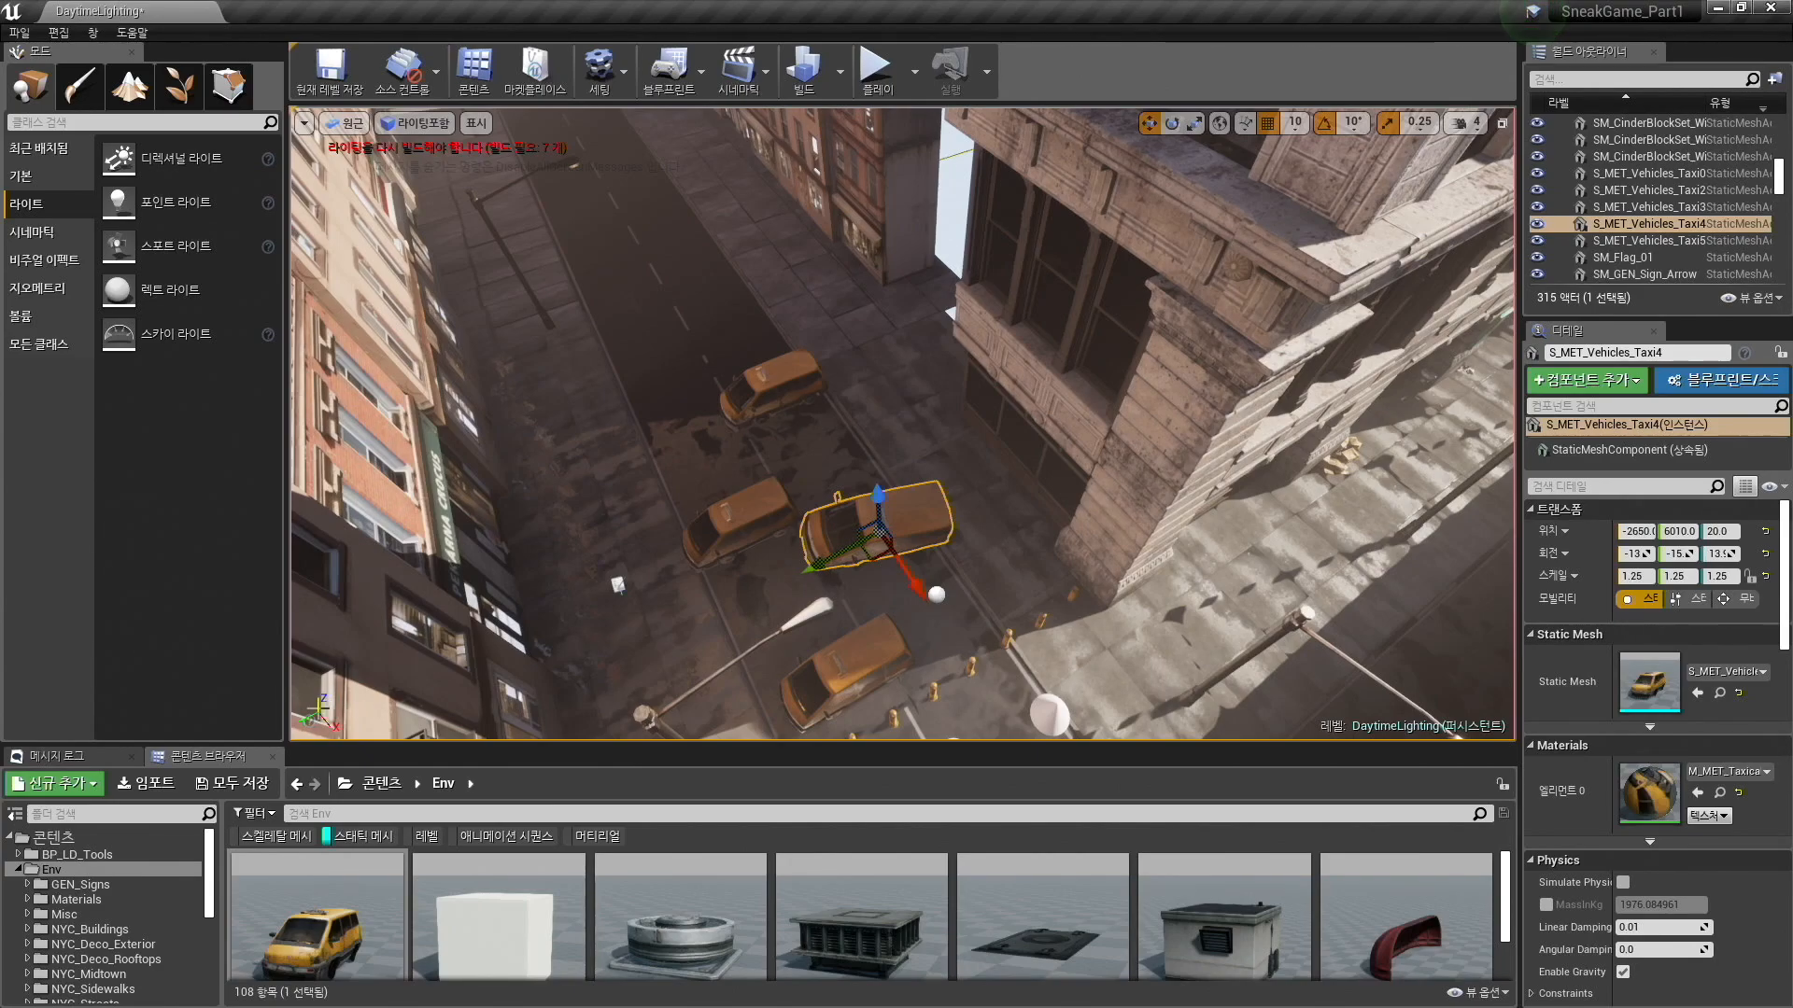
{"action": "right_click_drag", "start_coordinate": [780, 558], "coordinate": [724, 571]}
{"action": "right_click_drag", "start_coordinate": [723, 504], "coordinate": [716, 510]}
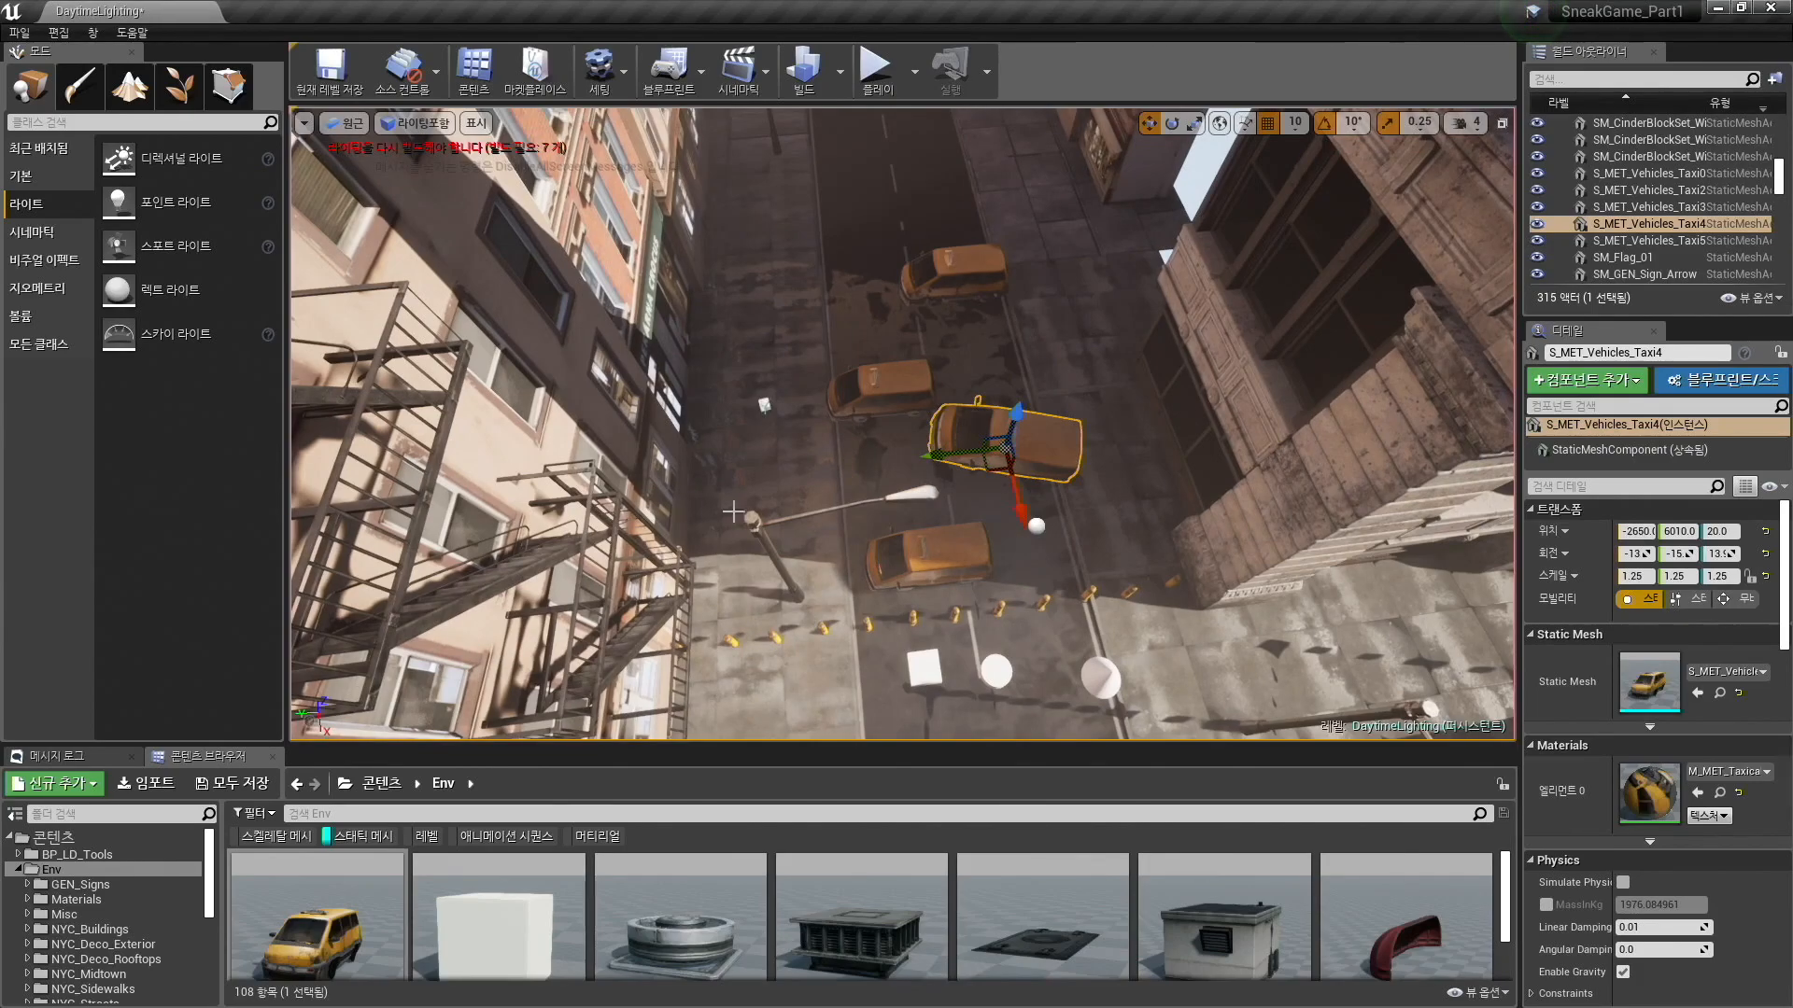
{"action": "right_click_drag", "start_coordinate": [945, 434], "coordinate": [1031, 411]}
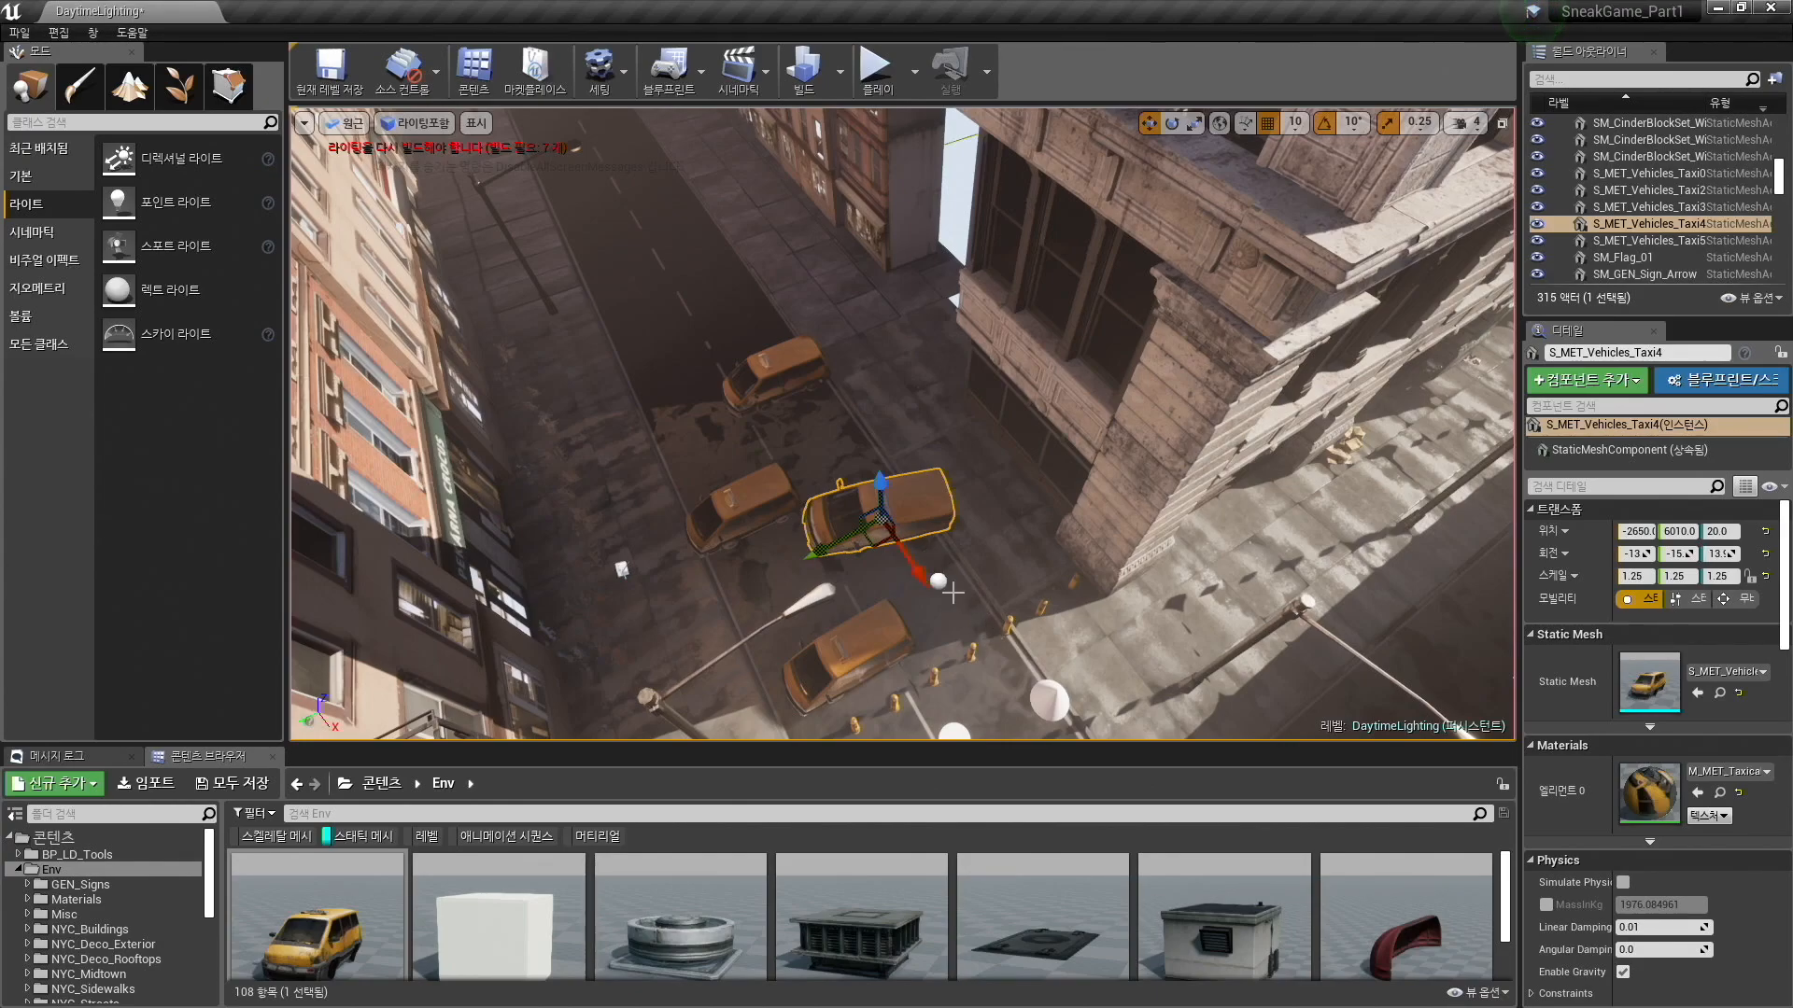
{"action": "right_click_drag", "start_coordinate": [1049, 505], "coordinate": [1055, 513]}
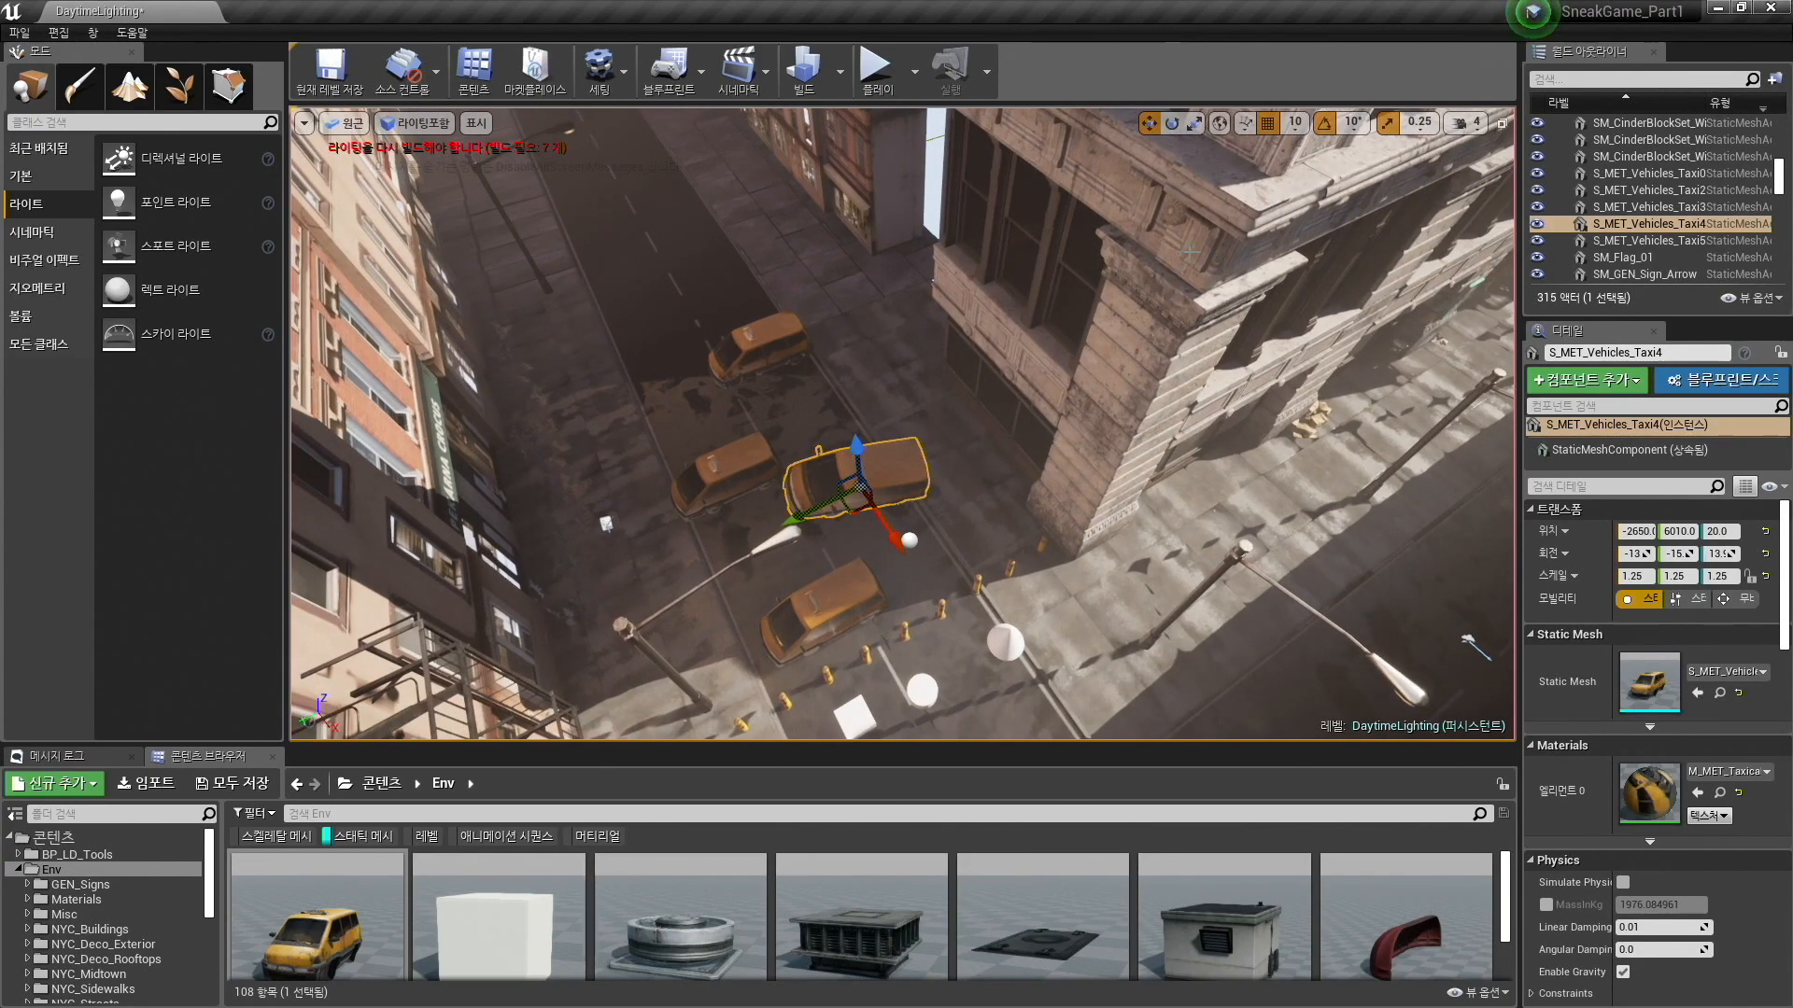
{"action": "left_click", "coordinate": [1220, 123]}
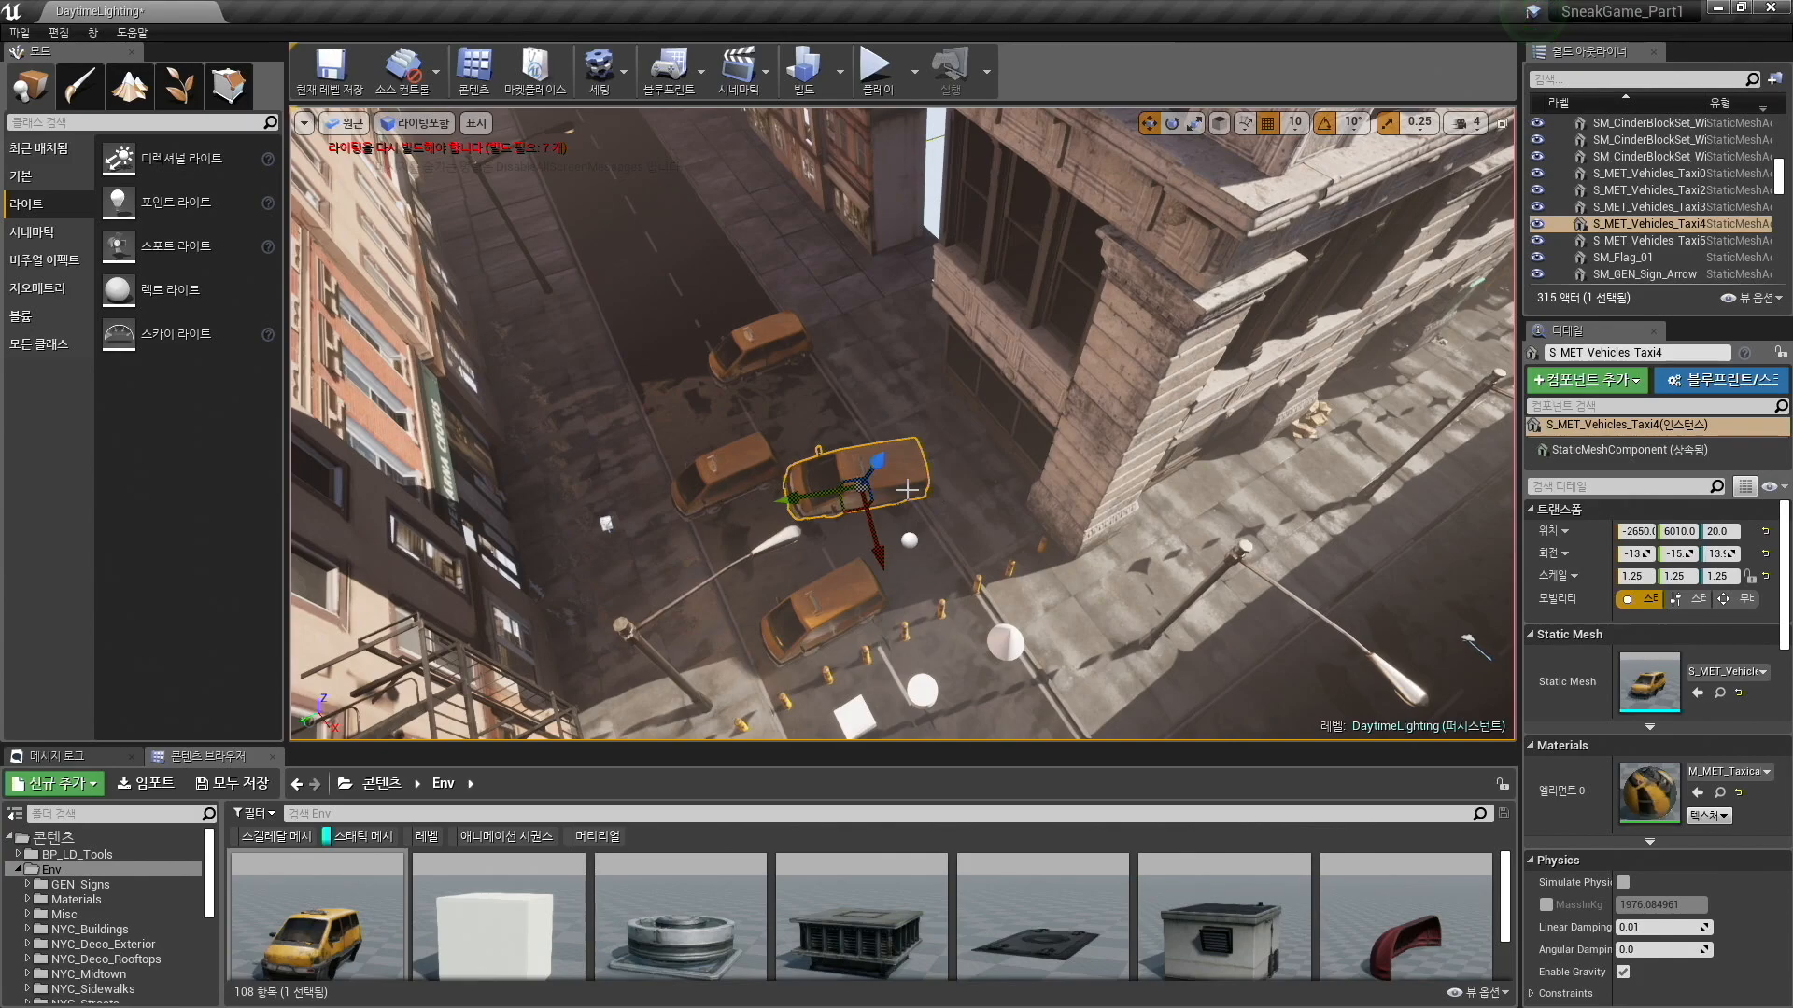
Select the SM_Flag_01 flag mounted on the corner of the brick building.
{"action": "right_click_drag", "start_coordinate": [1221, 147], "coordinate": [1377, 213]}
{"action": "left_click", "coordinate": [1009, 374]}
{"action": "right_click_drag", "start_coordinate": [873, 314], "coordinate": [836, 280]}
{"action": "left_click_drag", "start_coordinate": [903, 429], "coordinate": [786, 449], "text": "alt"}
{"action": "right_click_drag", "start_coordinate": [786, 448], "coordinate": [1013, 428]}
{"action": "key", "text": "ctrl+z"}
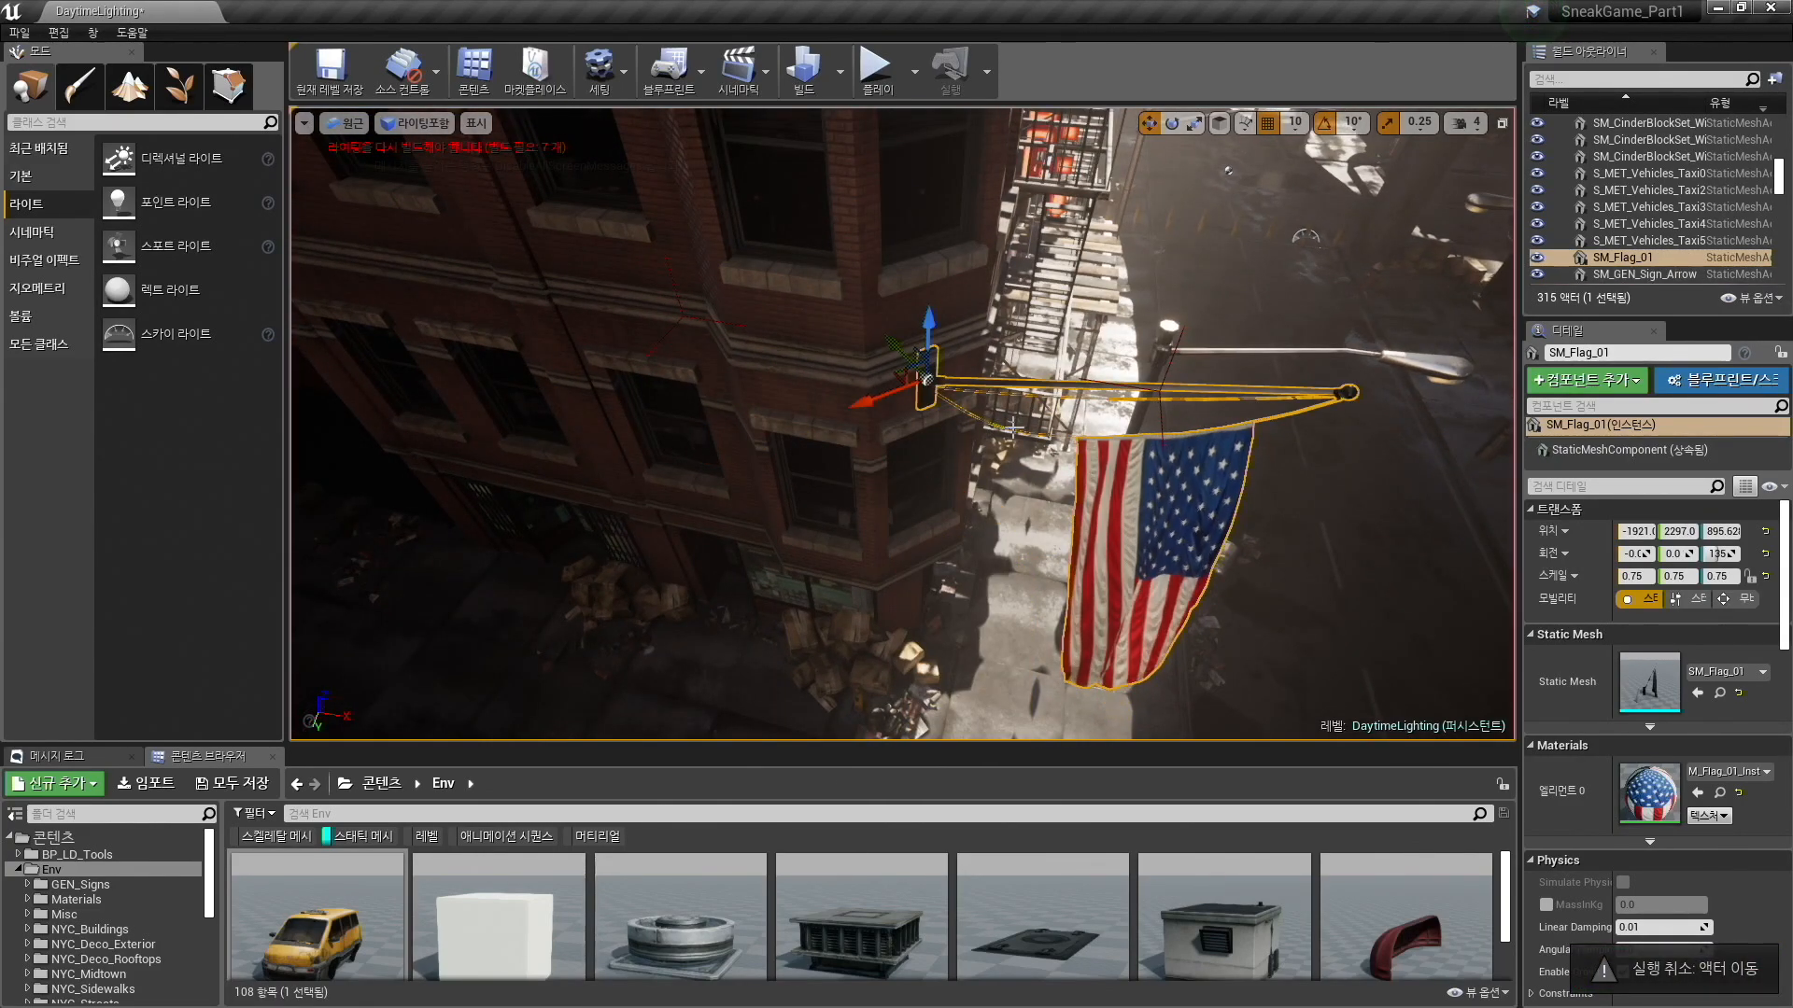
Duplicate the flag along the brick wall to about X -2147, Y 2352 and rotate the copy about its vertical axis.
{"action": "left_click_drag", "start_coordinate": [885, 391], "coordinate": [693, 375], "text": "alt"}
{"action": "key", "text": "e"}
{"action": "left_click_drag", "start_coordinate": [730, 396], "coordinate": [677, 400]}
{"action": "key", "text": "w"}
{"action": "right_click_drag", "start_coordinate": [677, 400], "coordinate": [1232, 473]}
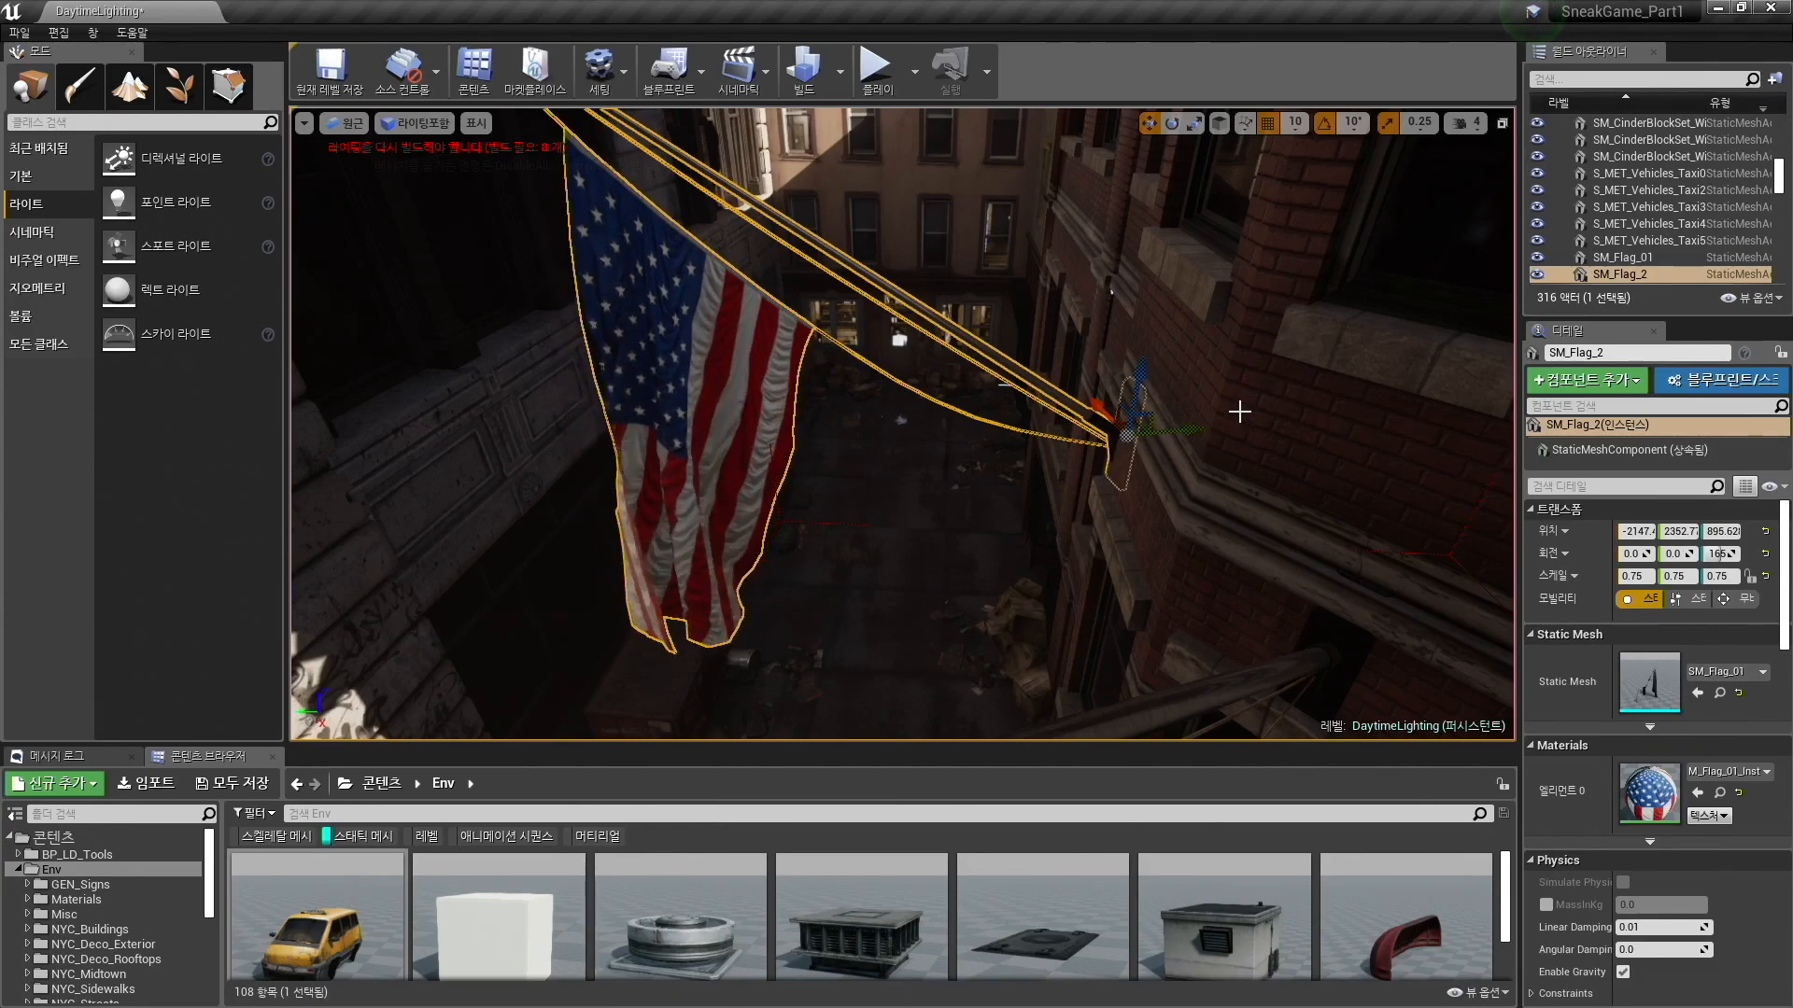
Select the SM_NYC_FireEscape_4tiers fire escape beside the flag and tilt it 50° over the street.
{"action": "right_click_drag", "start_coordinate": [1024, 288], "coordinate": [898, 462]}
{"action": "left_click", "coordinate": [1019, 420]}
{"action": "left_click", "coordinate": [961, 420]}
{"action": "key", "text": "e"}
{"action": "left_click_drag", "start_coordinate": [907, 447], "coordinate": [941, 514]}
{"action": "key", "text": "w"}
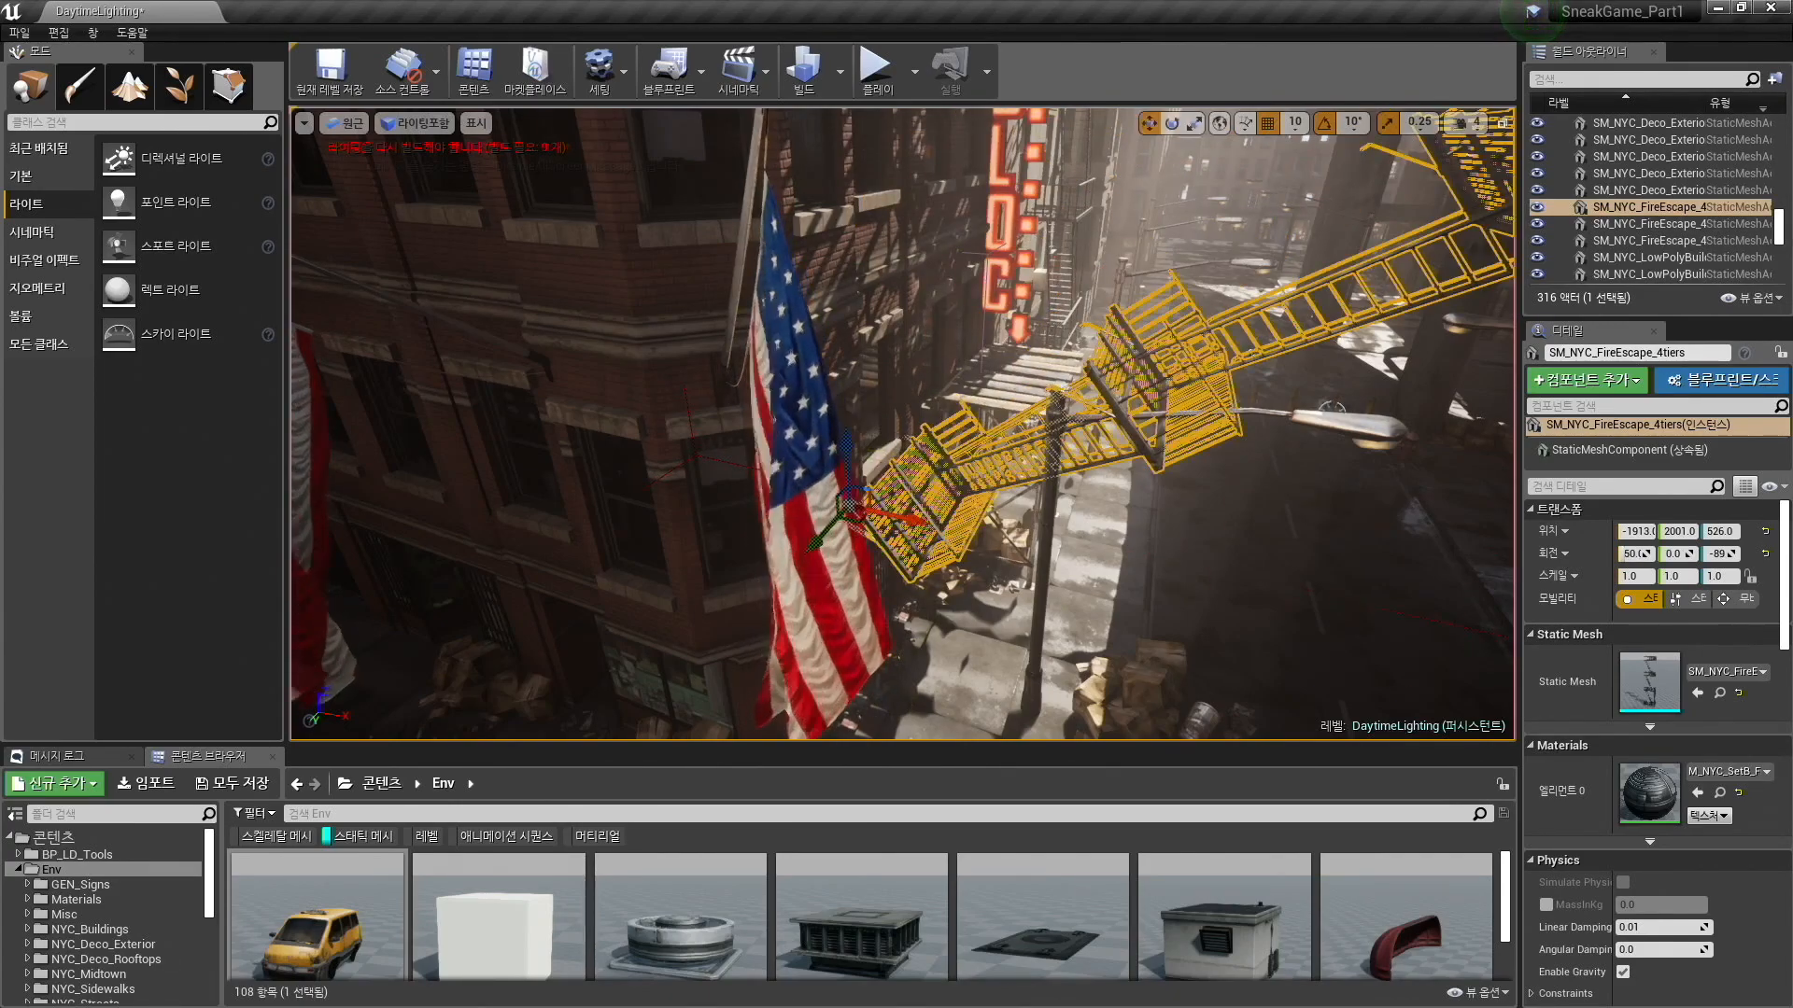
Move the tilted fire escape along its local axis over the street, clear the selection and return to the taxis.
{"action": "right_click_drag", "start_coordinate": [941, 513], "coordinate": [920, 570]}
{"action": "right_click_drag", "start_coordinate": [1083, 494], "coordinate": [1128, 321]}
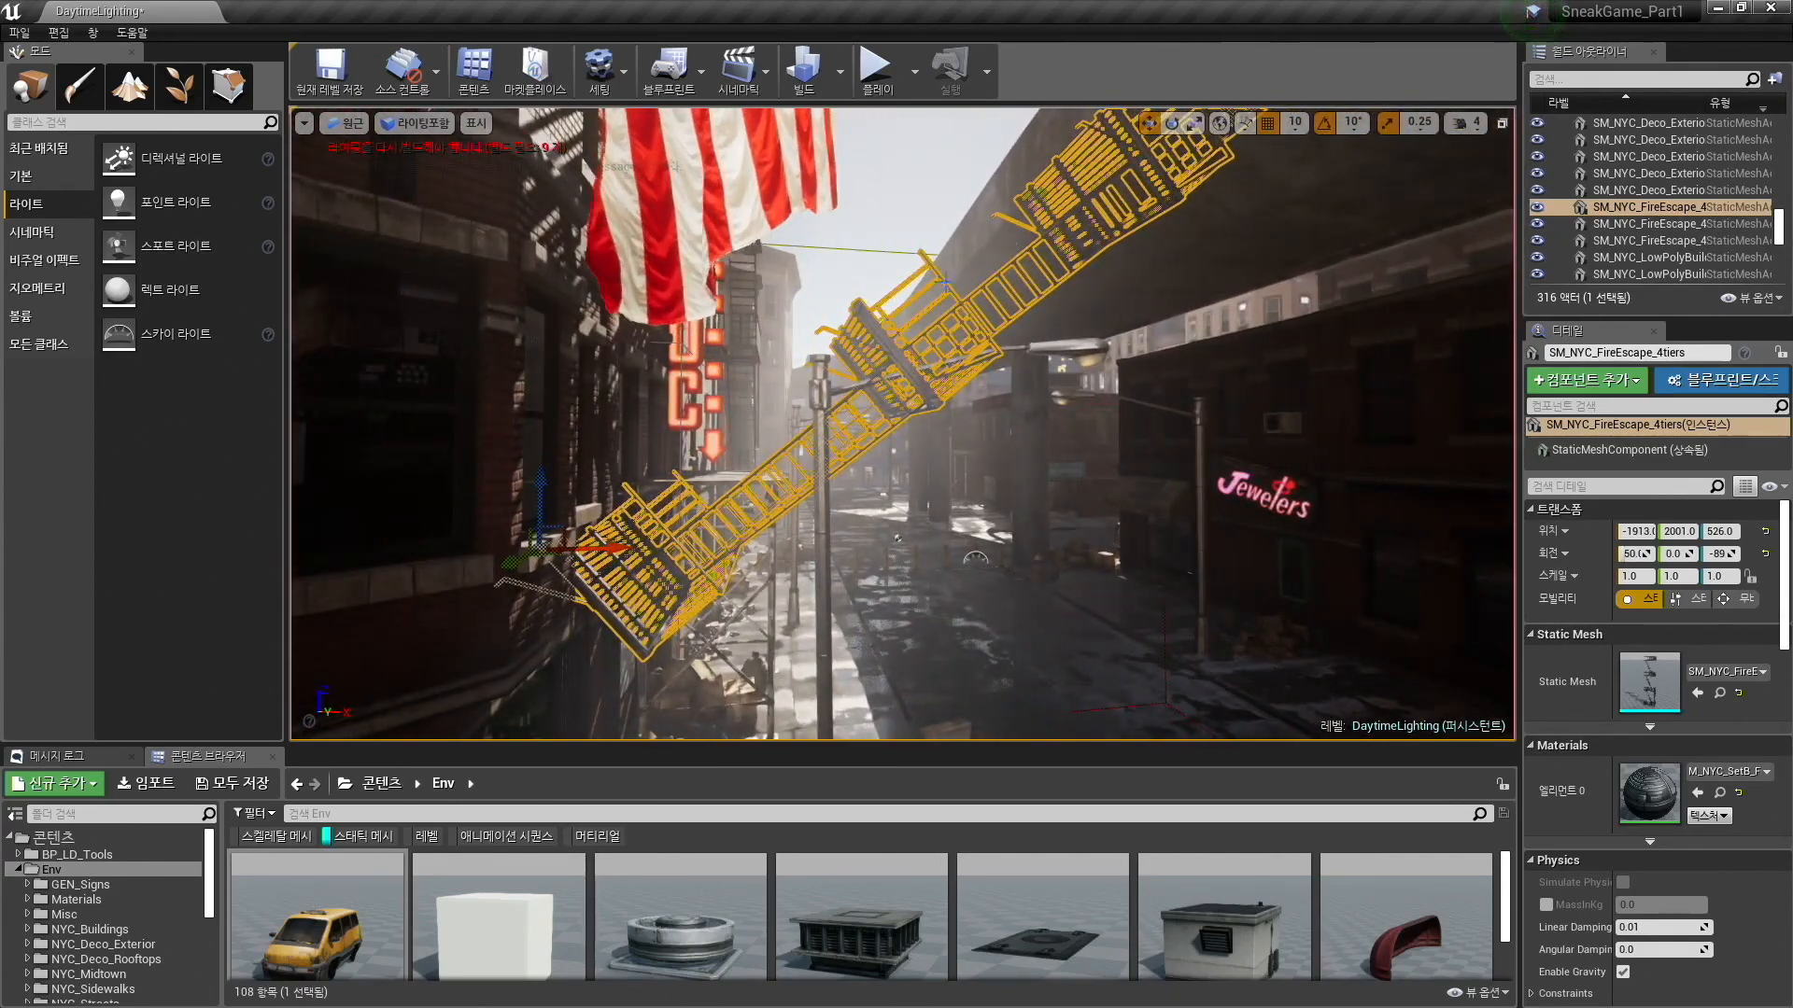
{"action": "right_click_drag", "start_coordinate": [894, 401], "coordinate": [894, 414]}
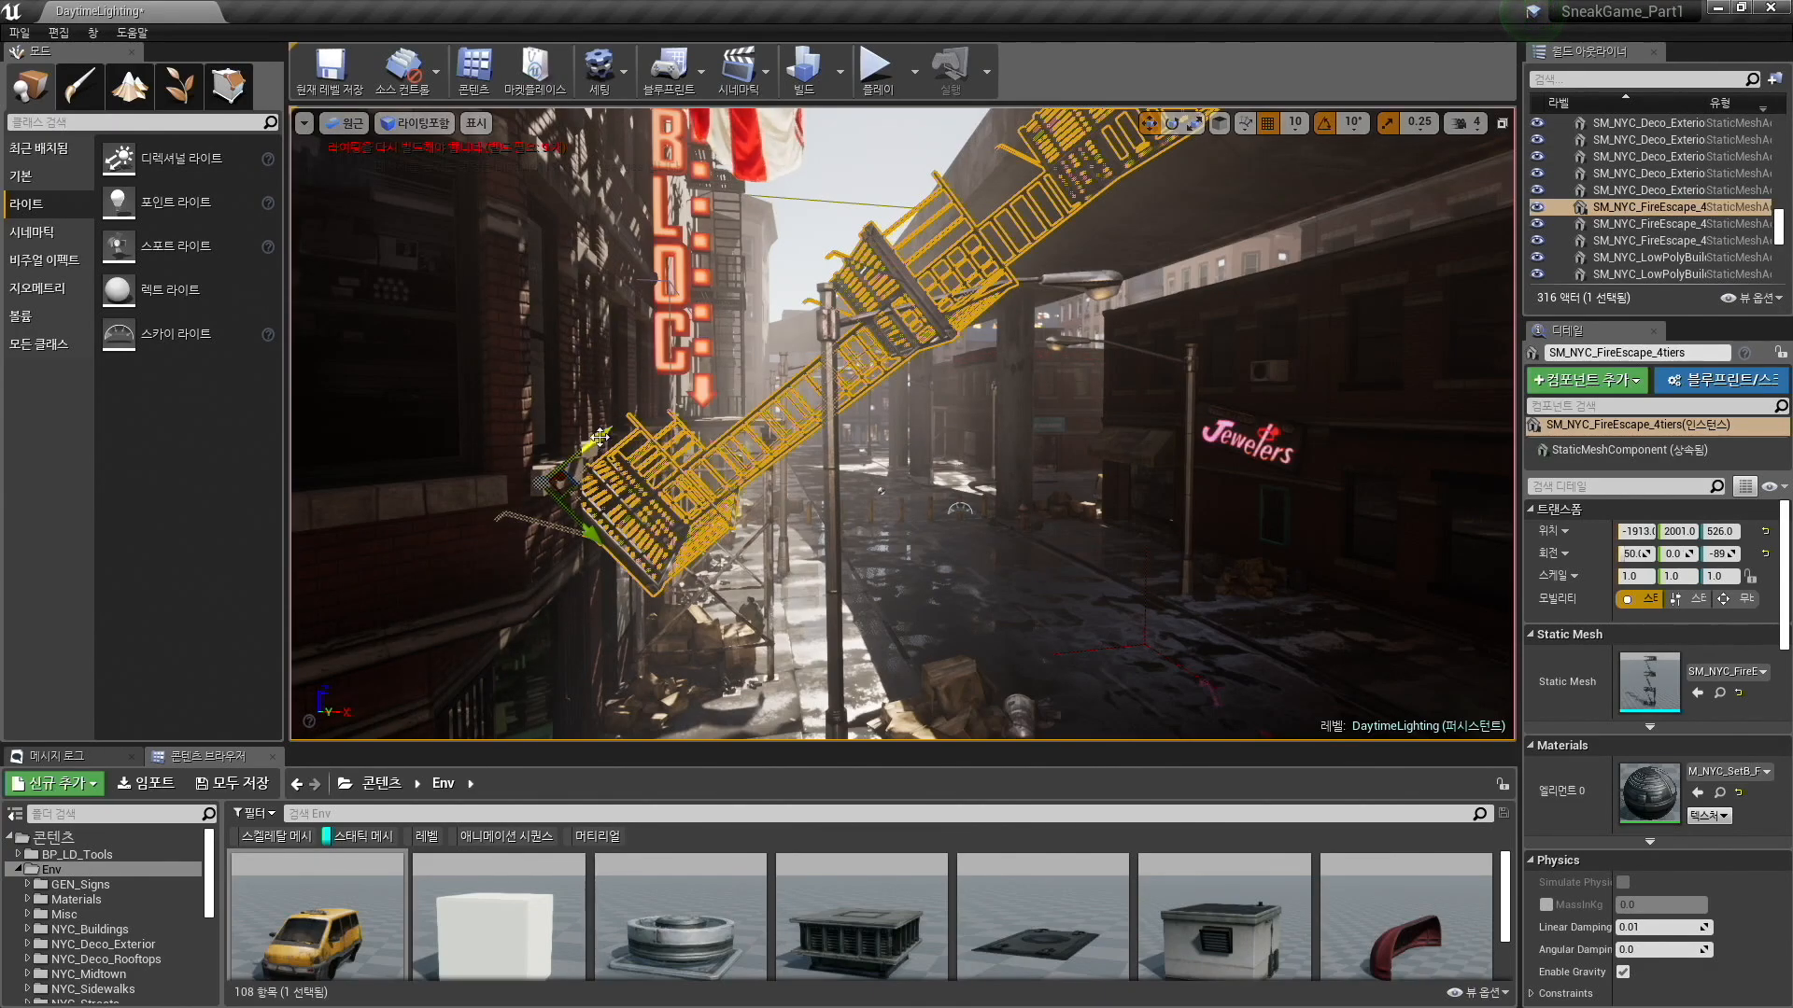
{"action": "left_click_drag", "start_coordinate": [584, 427], "coordinate": [759, 408]}
{"action": "key", "text": "Escape"}
{"action": "right_click_drag", "start_coordinate": [759, 408], "coordinate": [420, 448]}
{"action": "right_click_drag", "start_coordinate": [956, 405], "coordinate": [729, 434]}
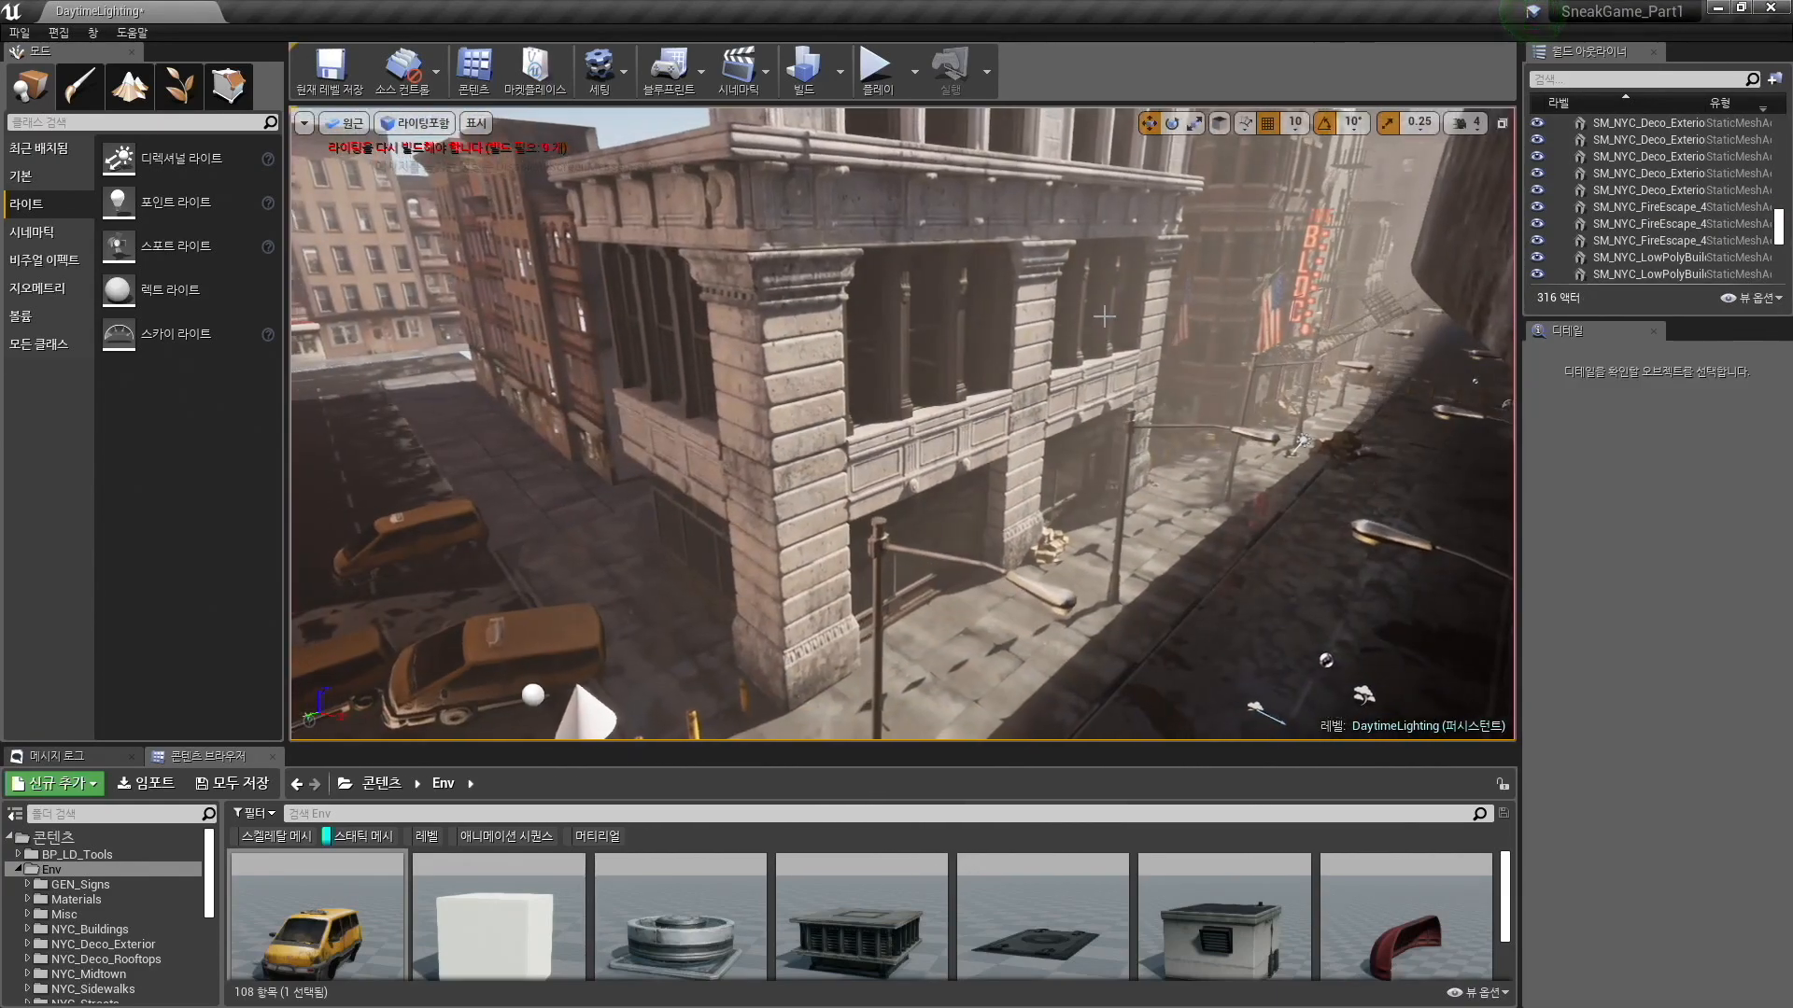
Switch to the Unreal Engine presentation and advance it to the slide on moving actors.
{"action": "key", "text": "super+Tab"}
{"action": "left_click", "coordinate": [786, 383]}
{"action": "key", "text": "Right"}
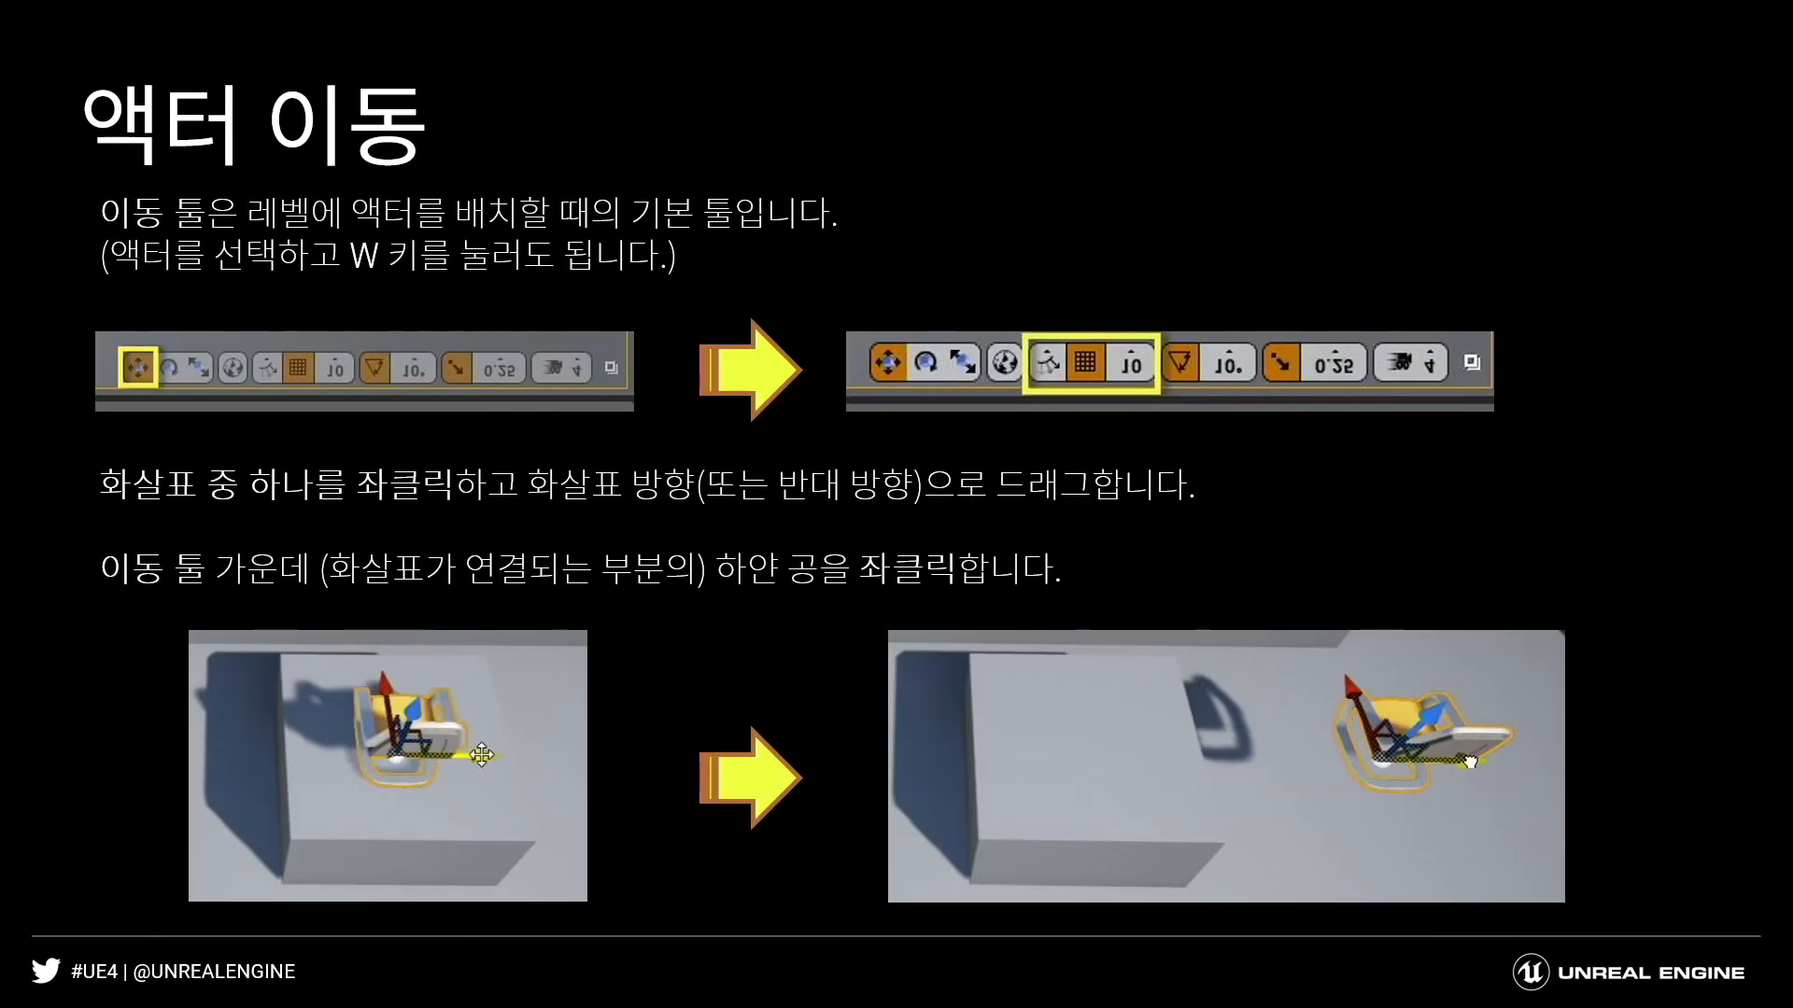
Advance the presentation past the actor rotation and scaling slides to the Blueprint slide.
{"action": "key", "text": "Right"}
{"action": "key", "text": "Right"}
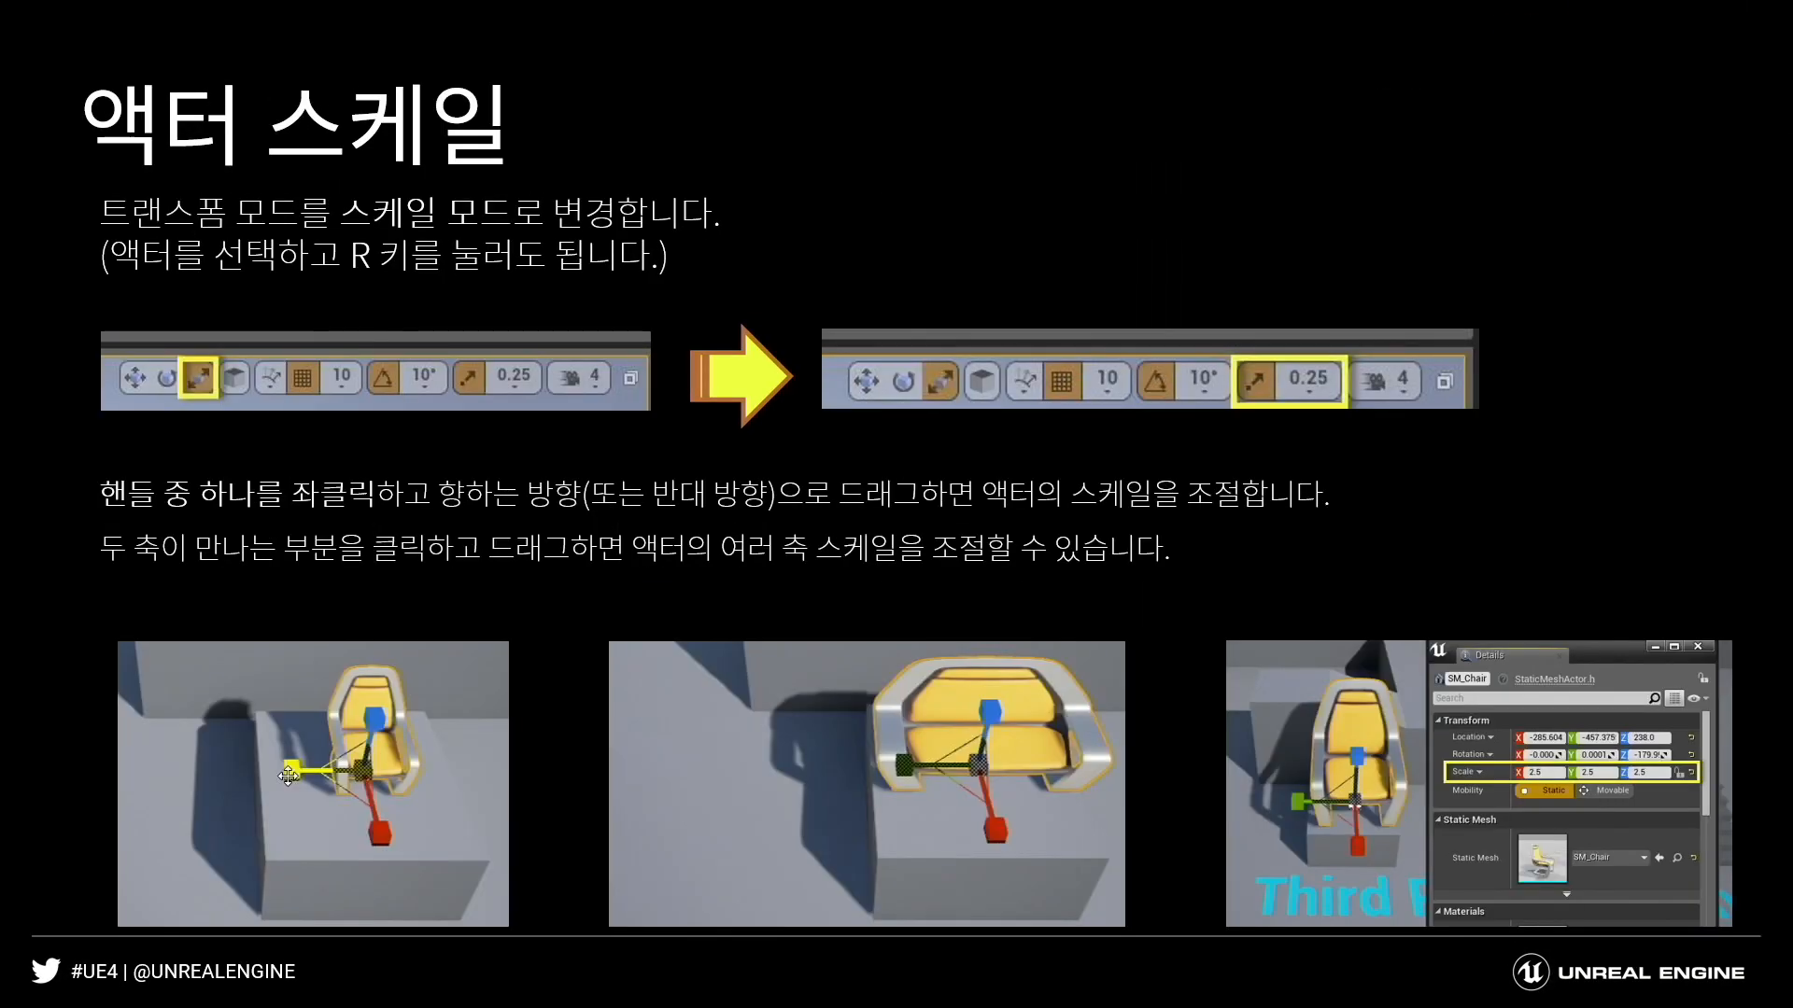
{"action": "key", "text": "Right"}
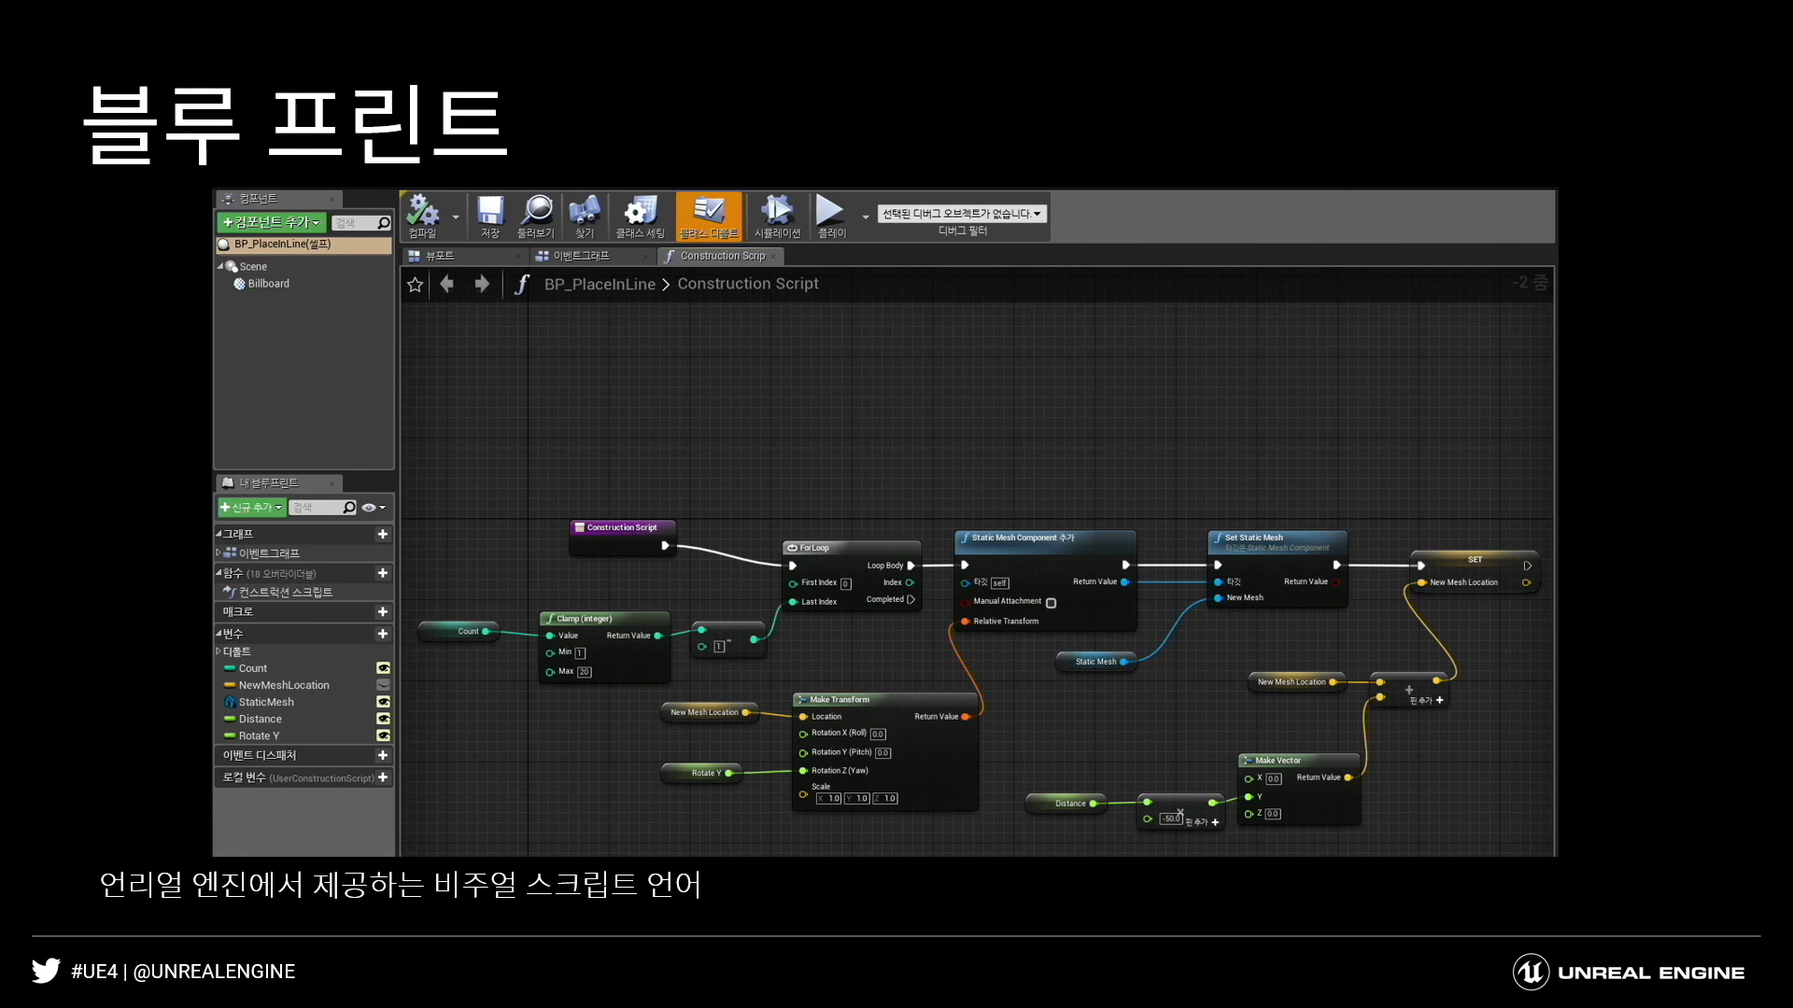
Switch to Unreal Editor, enlarge the content browser, turn off the static mesh filter and open the BP_LD_Tools folder.
{"action": "key", "text": "alt+Tab"}
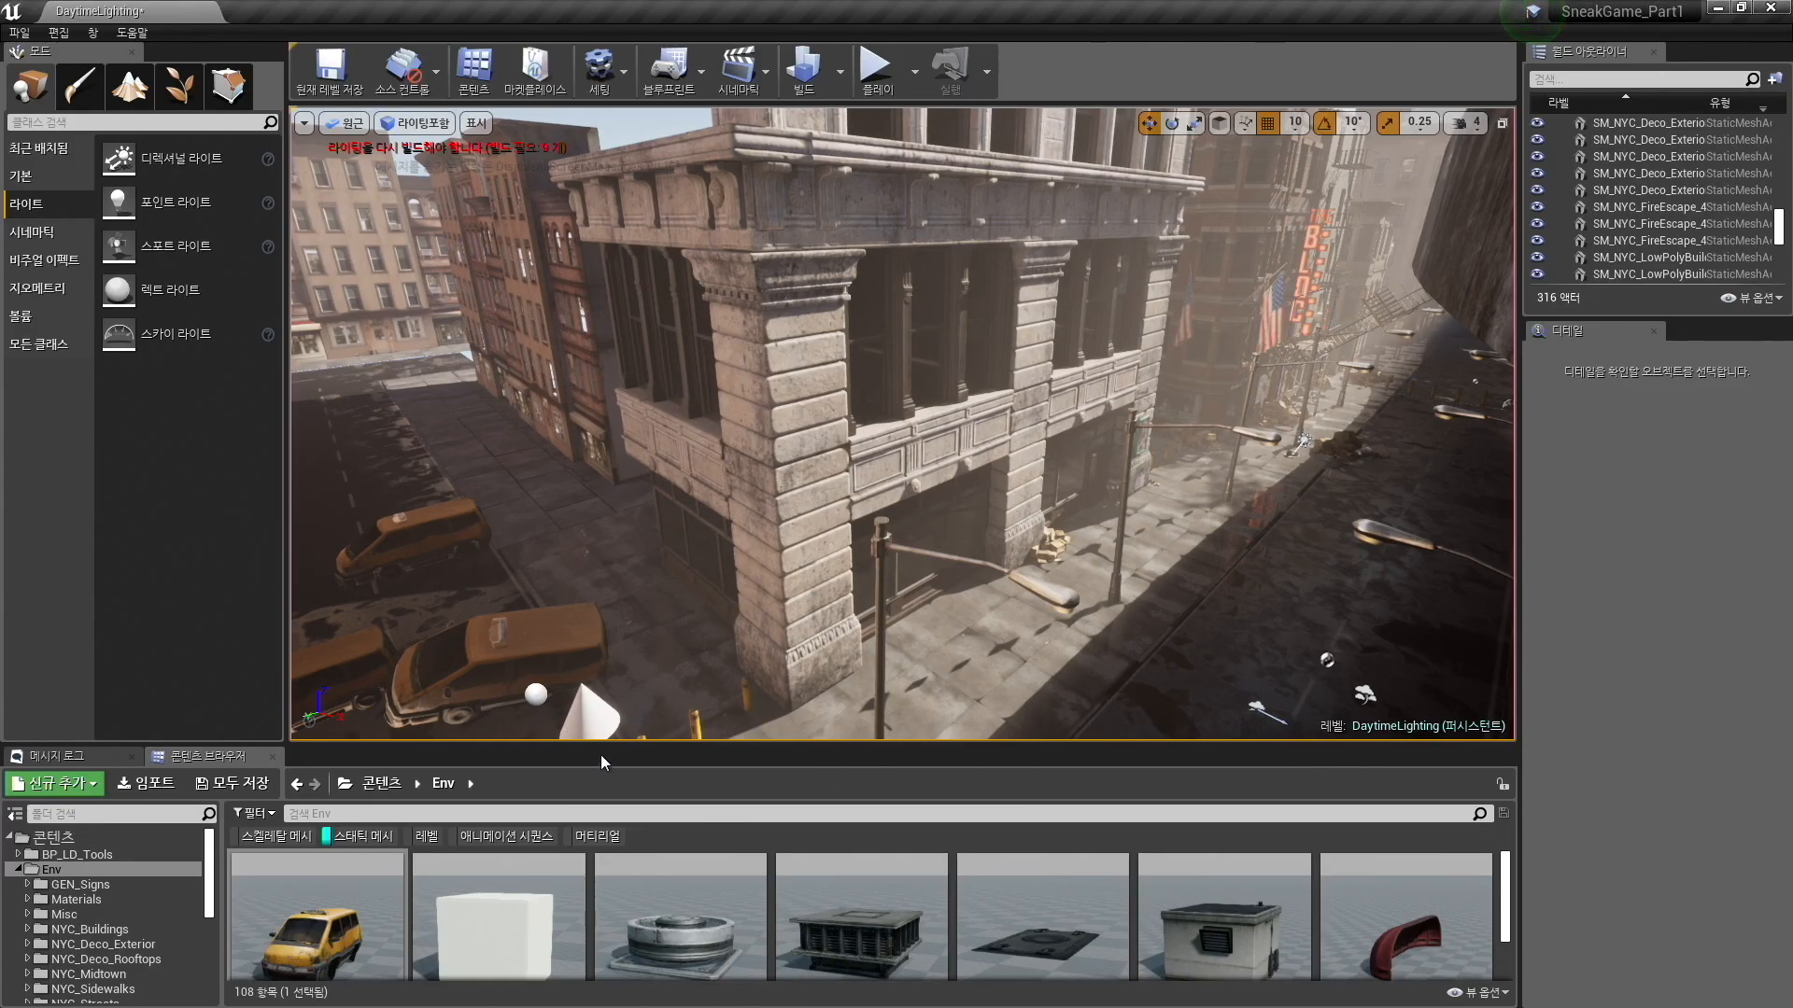
{"action": "left_click_drag", "start_coordinate": [612, 744], "coordinate": [612, 390]}
{"action": "left_click", "coordinate": [359, 480]}
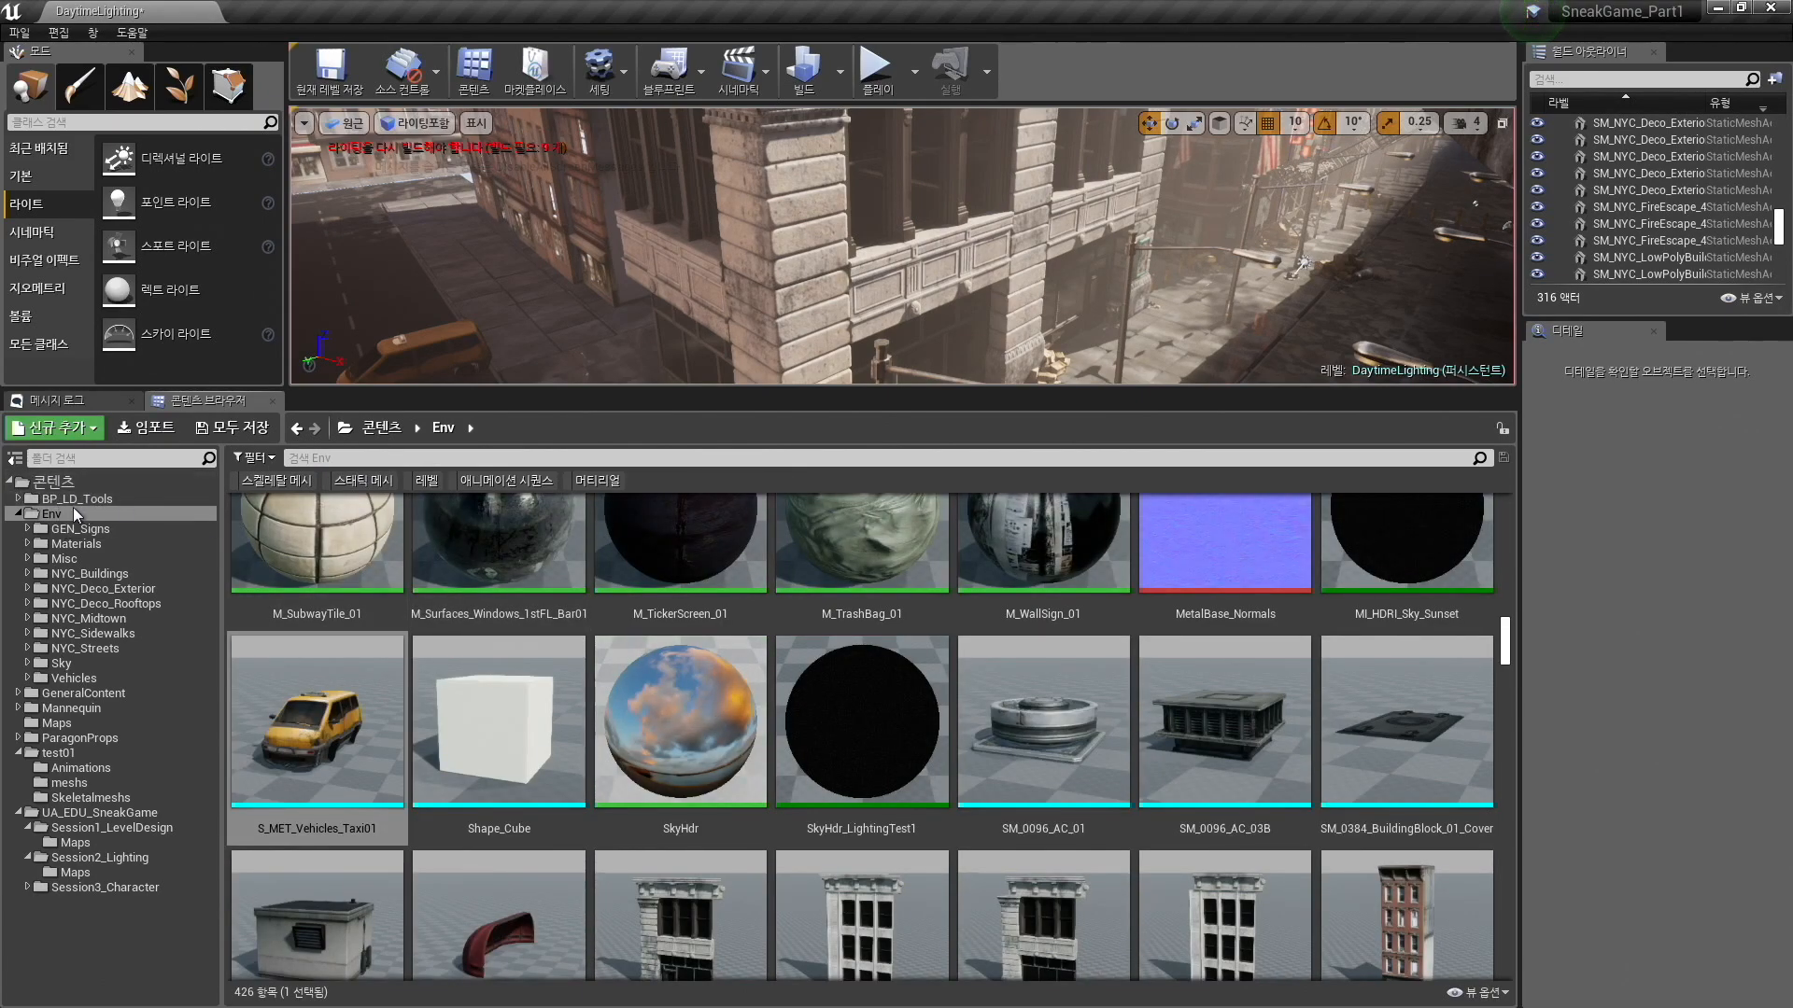
{"action": "left_click", "coordinate": [104, 501]}
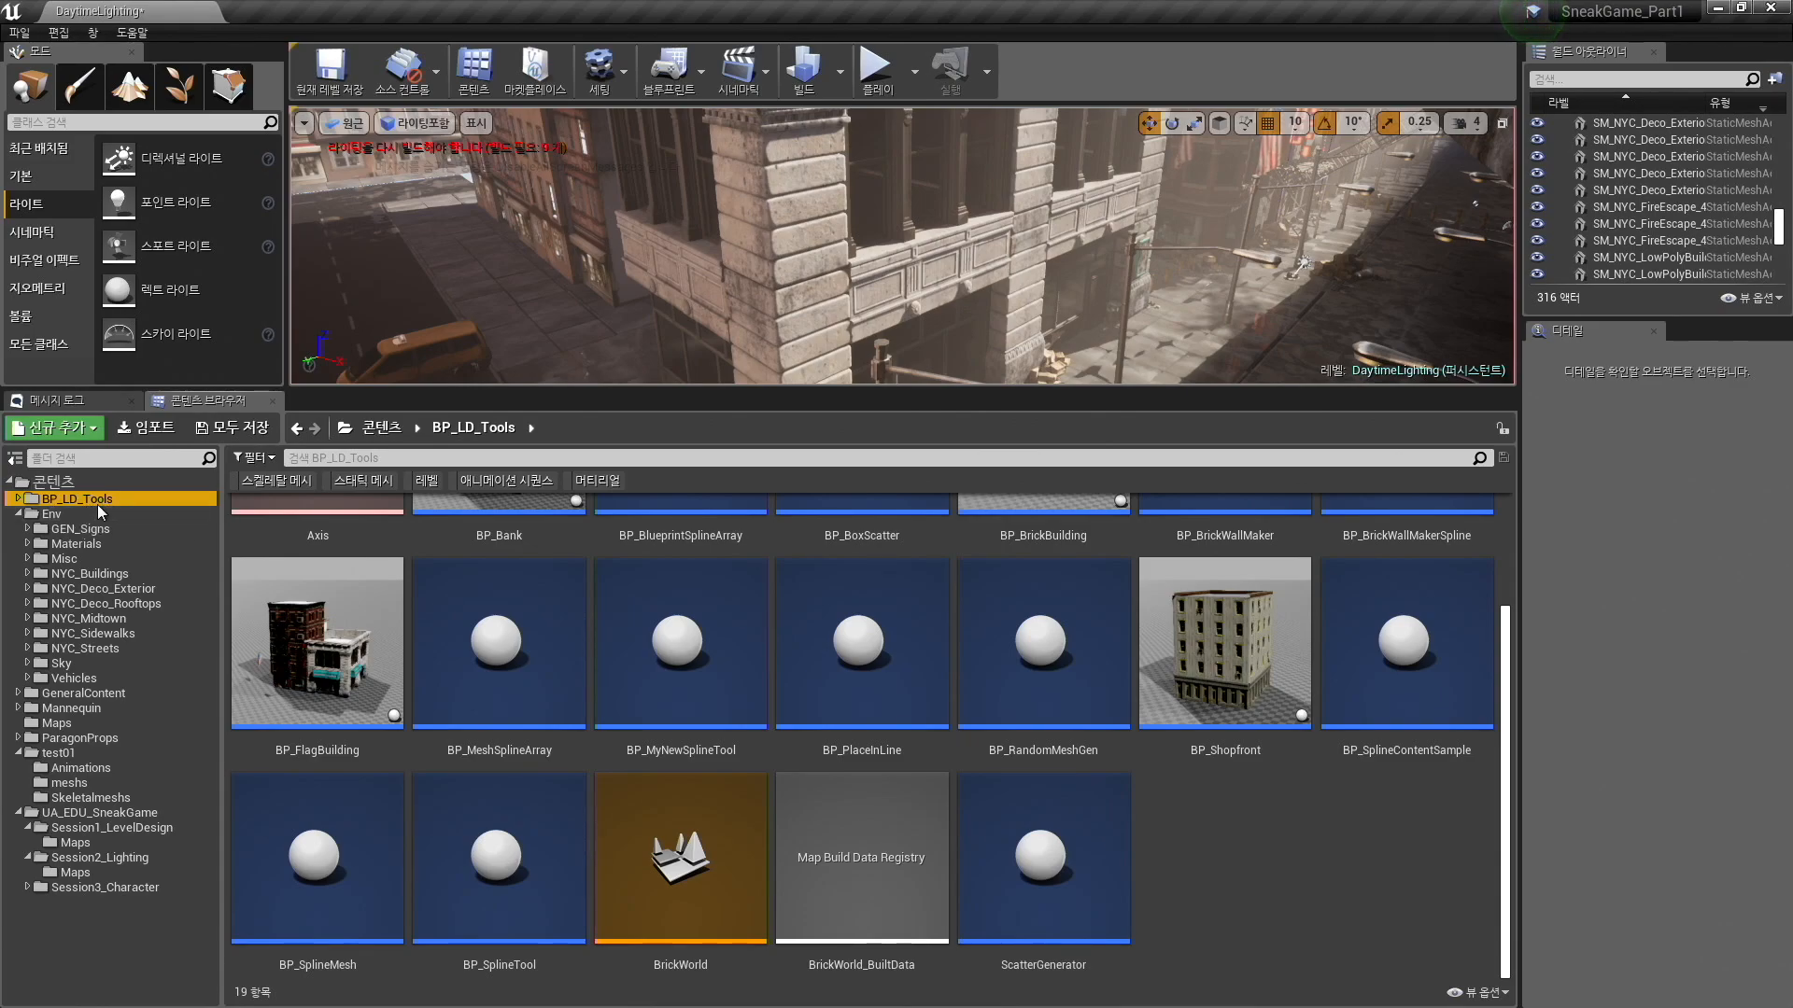
{"action": "scroll", "coordinate": [840, 626], "scroll_direction": "up", "scroll_amount": 2}
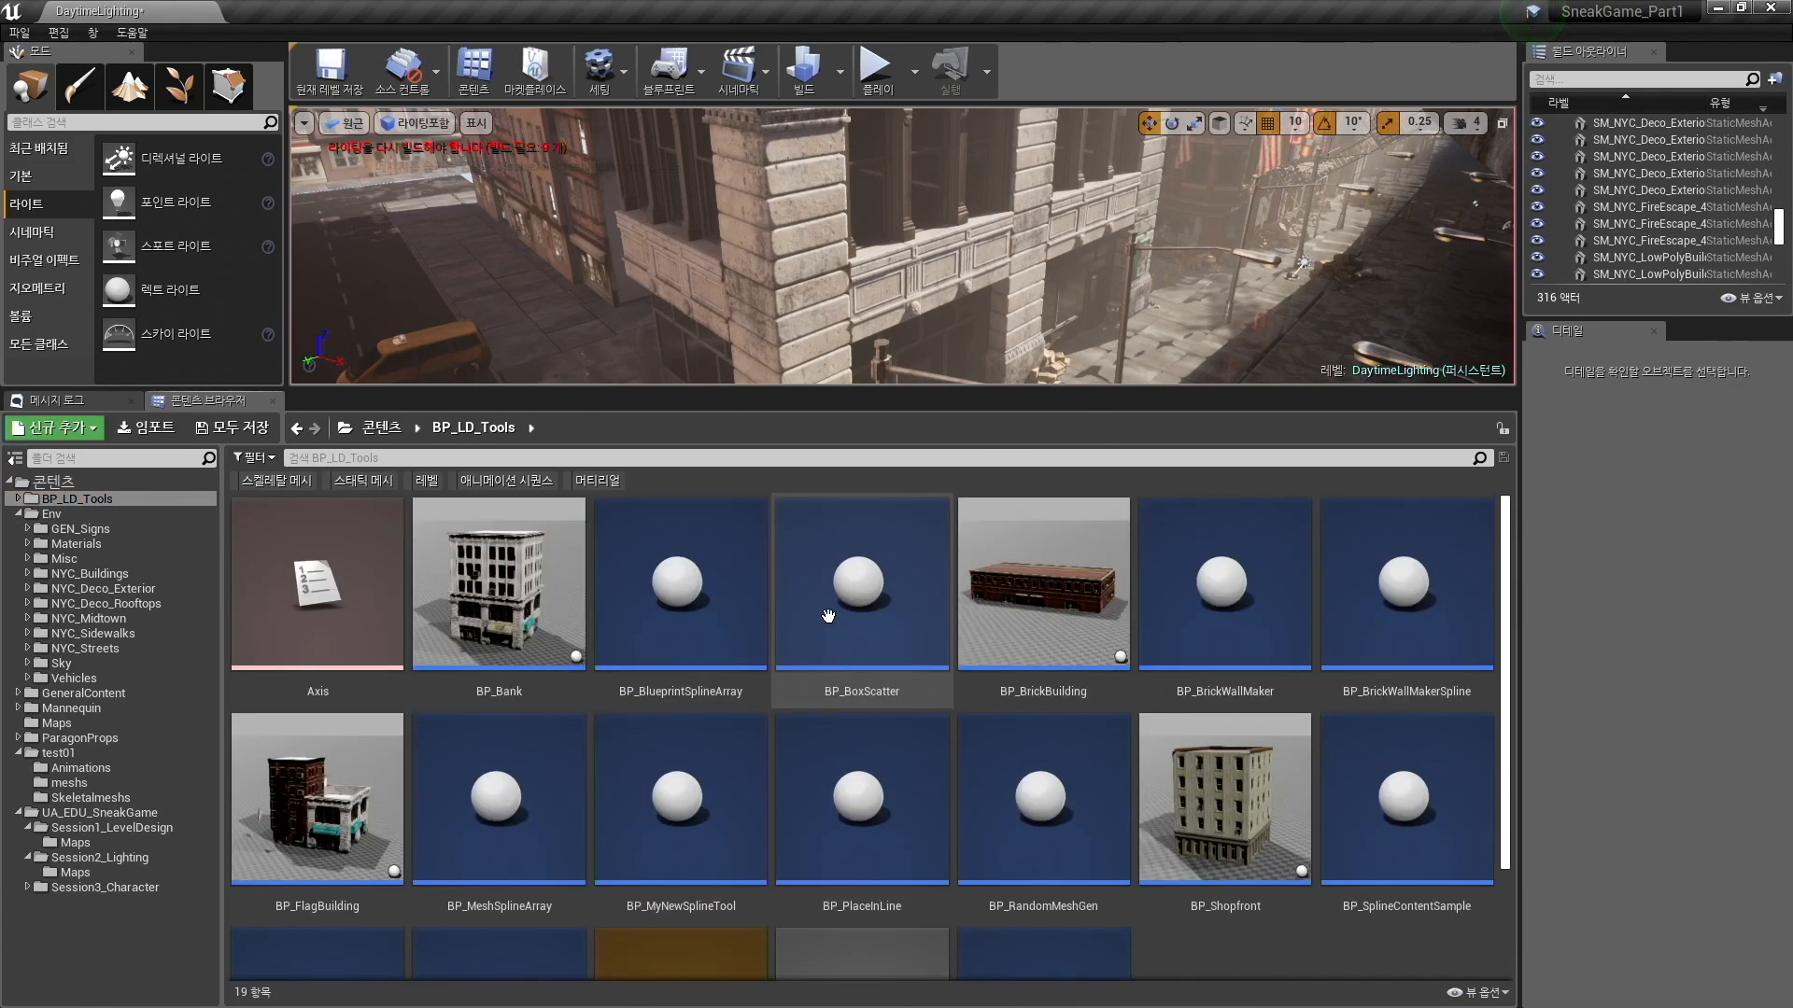
{"action": "scroll", "coordinate": [938, 638], "scroll_direction": "down", "scroll_amount": 2}
Create a Blueprint class with Actor as its parent in BP_LD_Tools, keeping the default name, and open it.
{"action": "right_click", "coordinate": [1185, 814]}
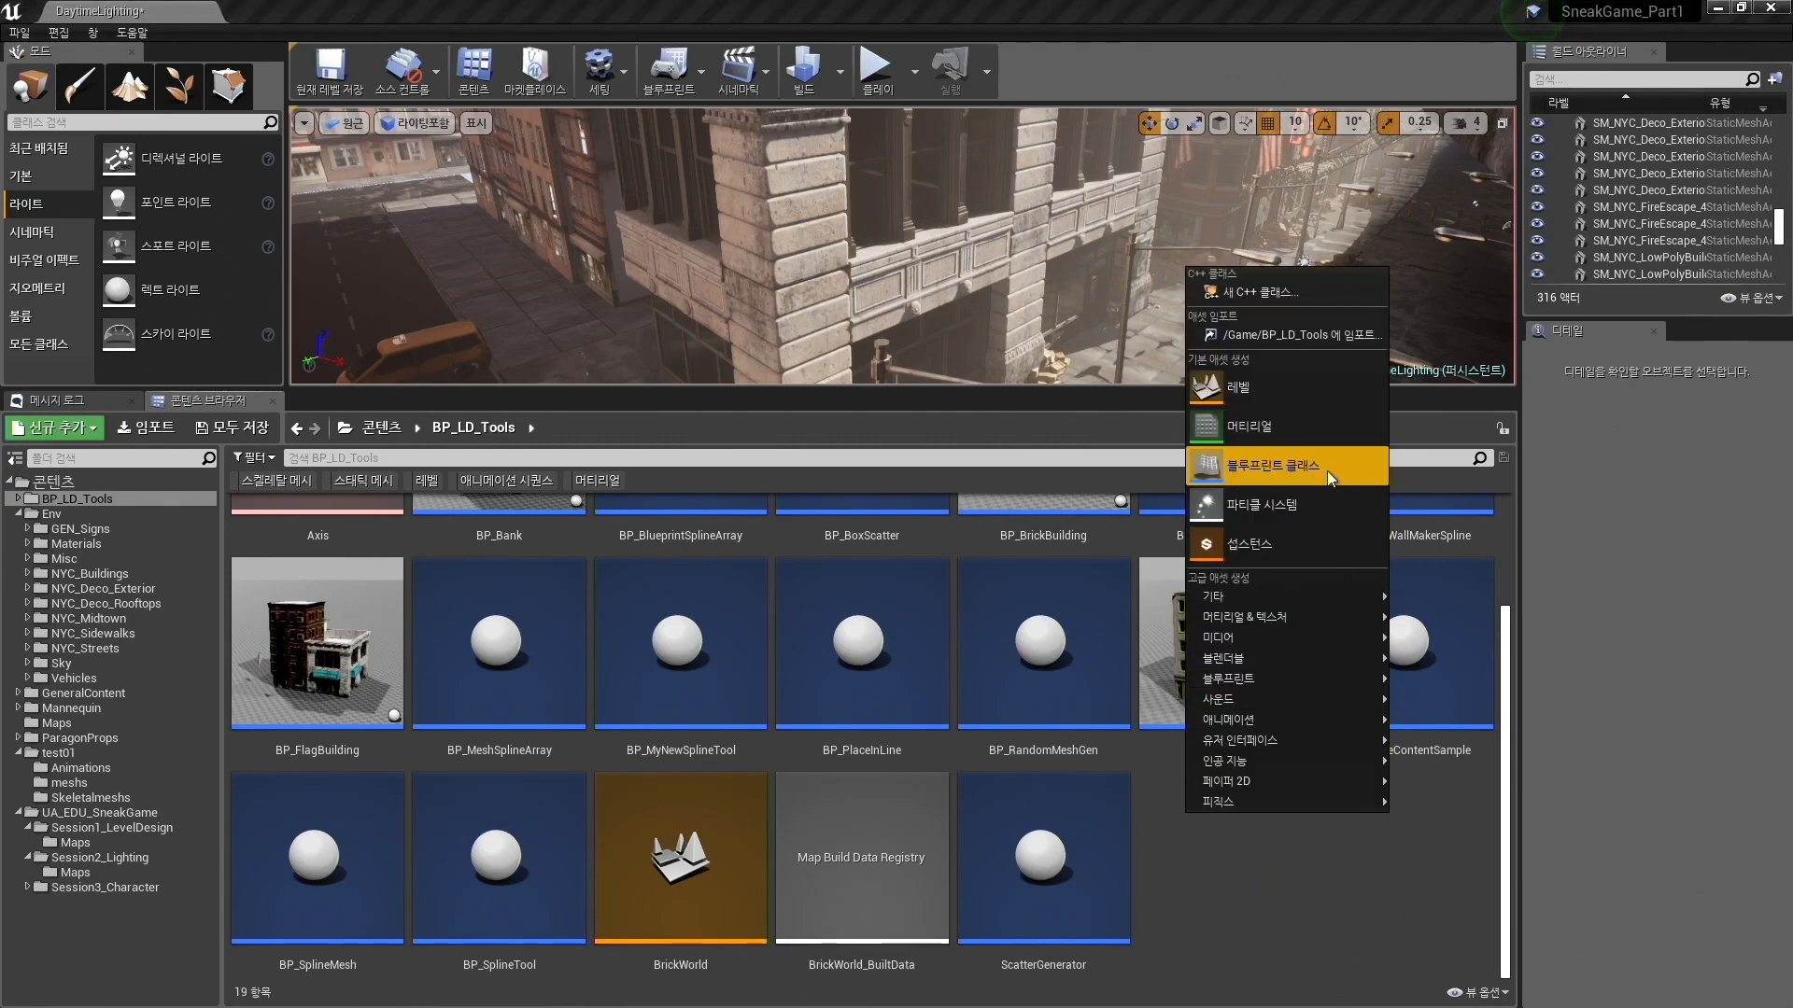
{"action": "left_click", "coordinate": [1291, 466]}
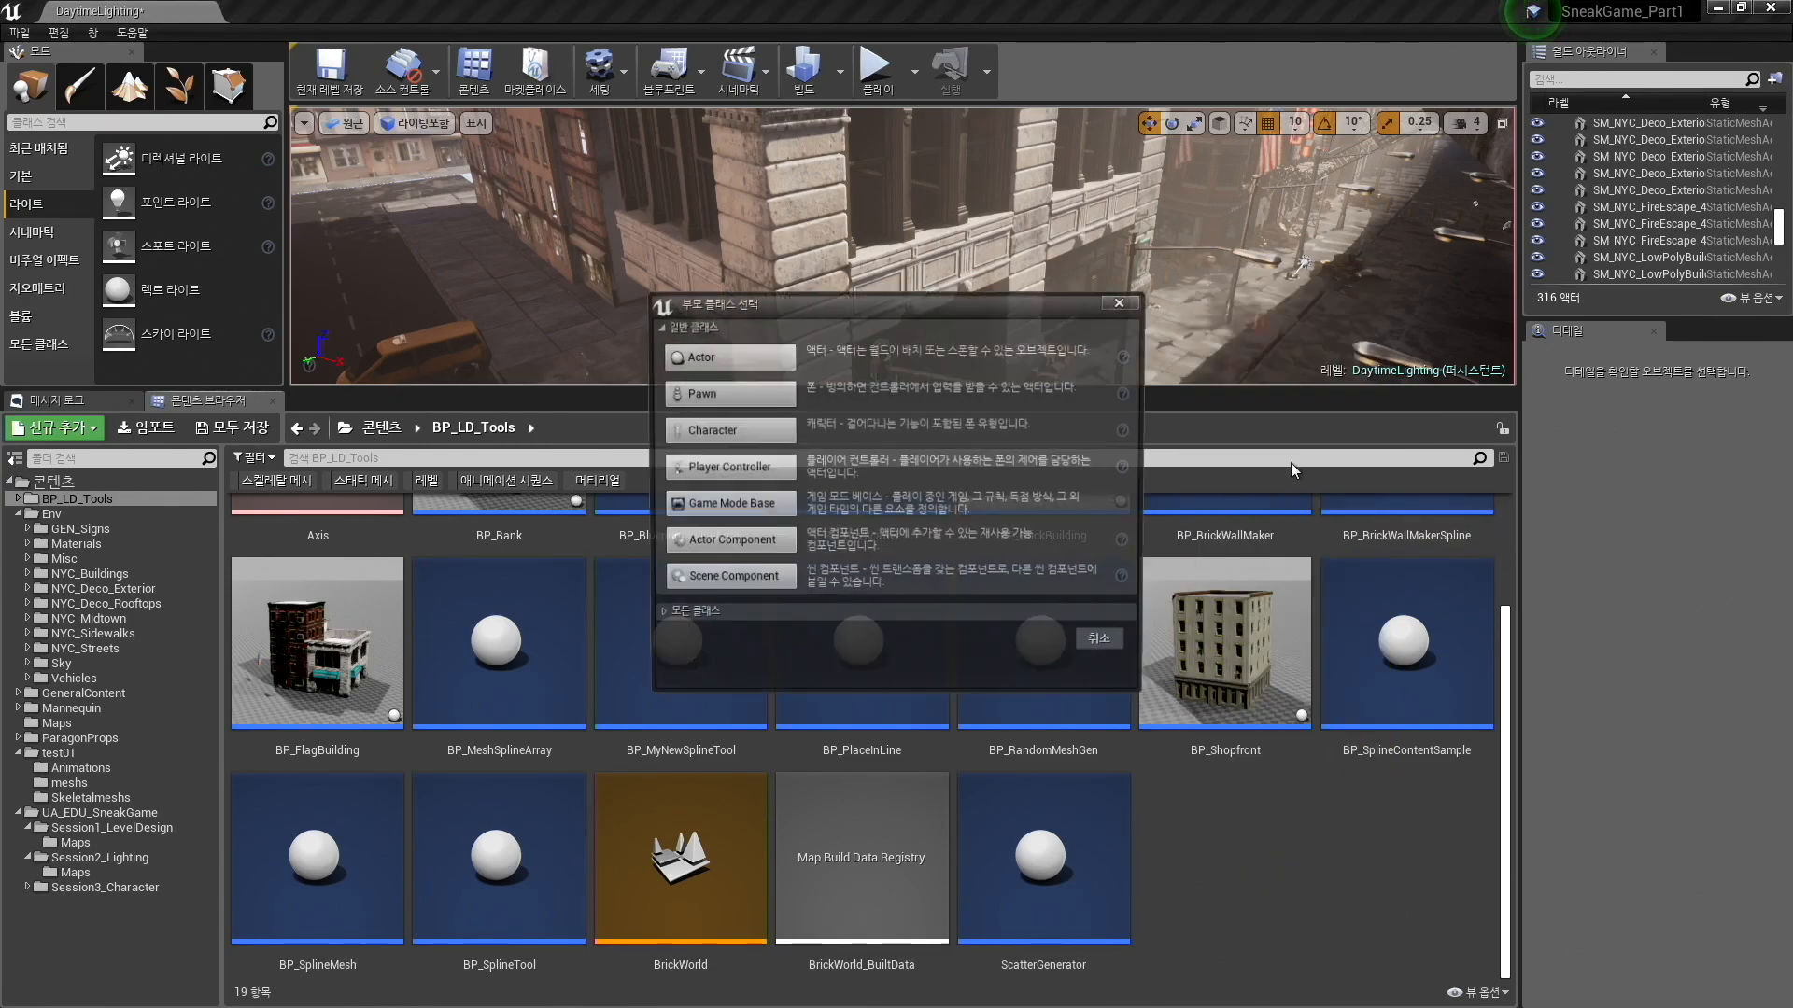
{"action": "left_click", "coordinate": [717, 331]}
{"action": "left_click", "coordinate": [724, 354]}
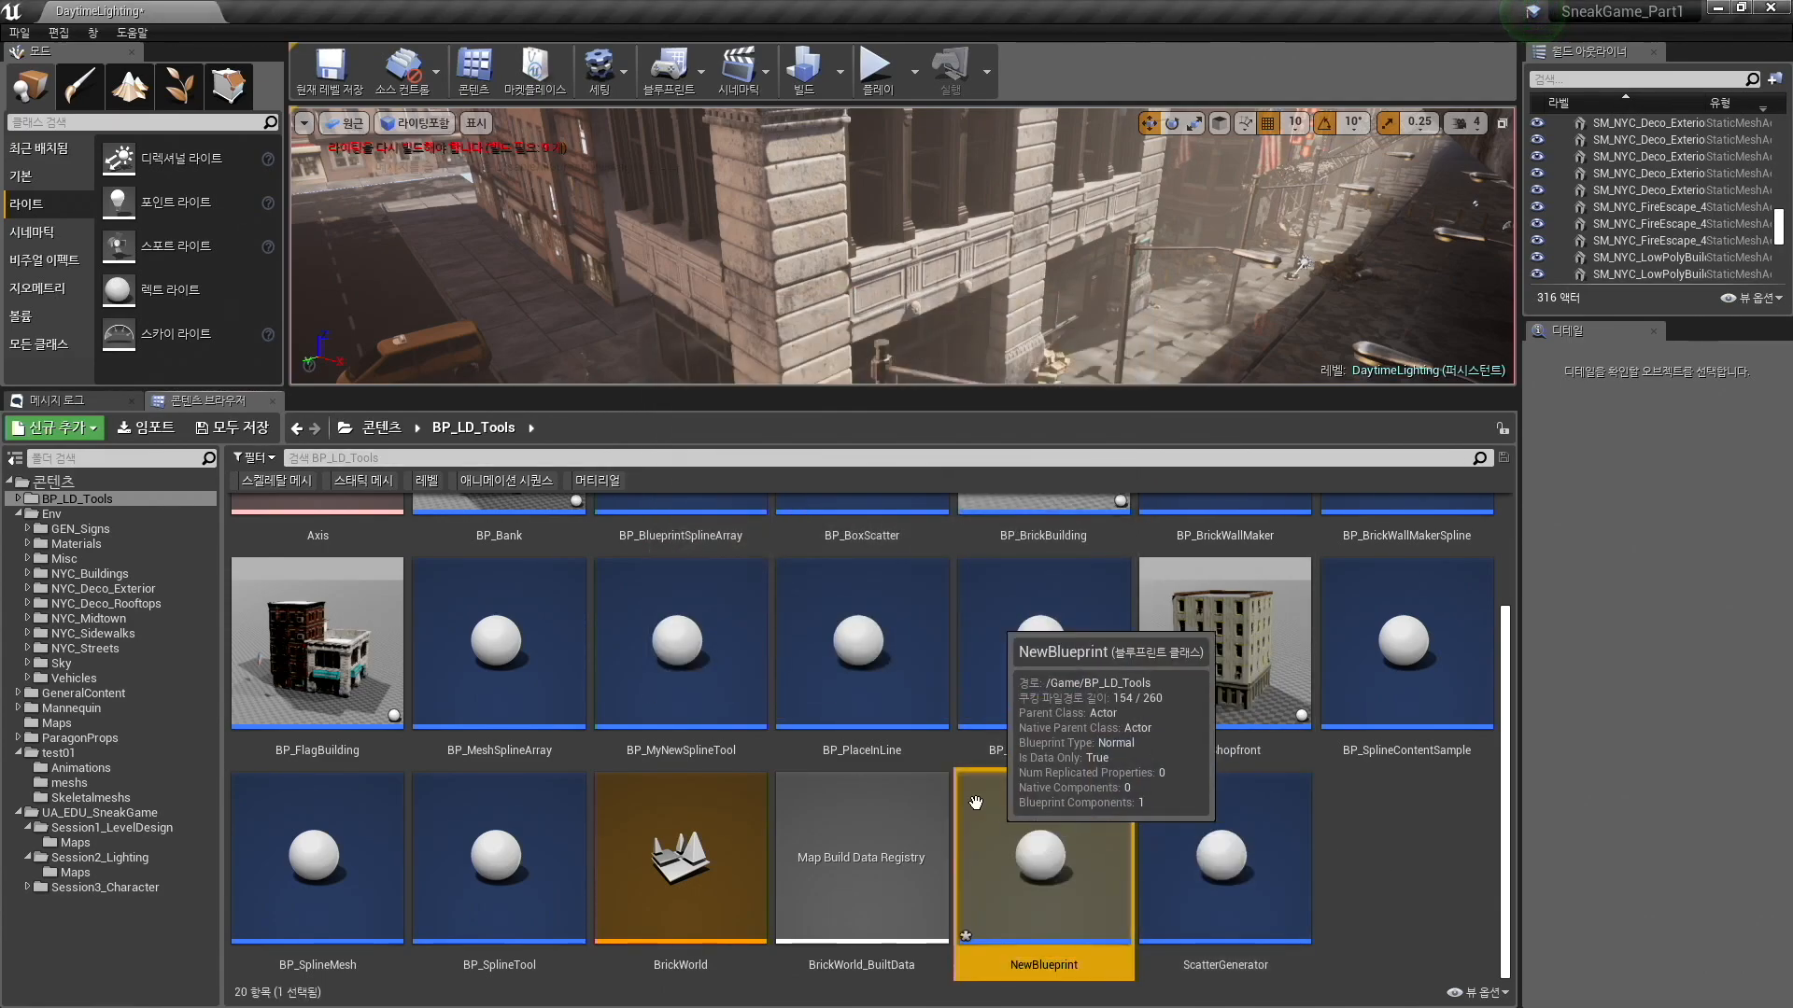
{"action": "double_click", "coordinate": [1050, 854]}
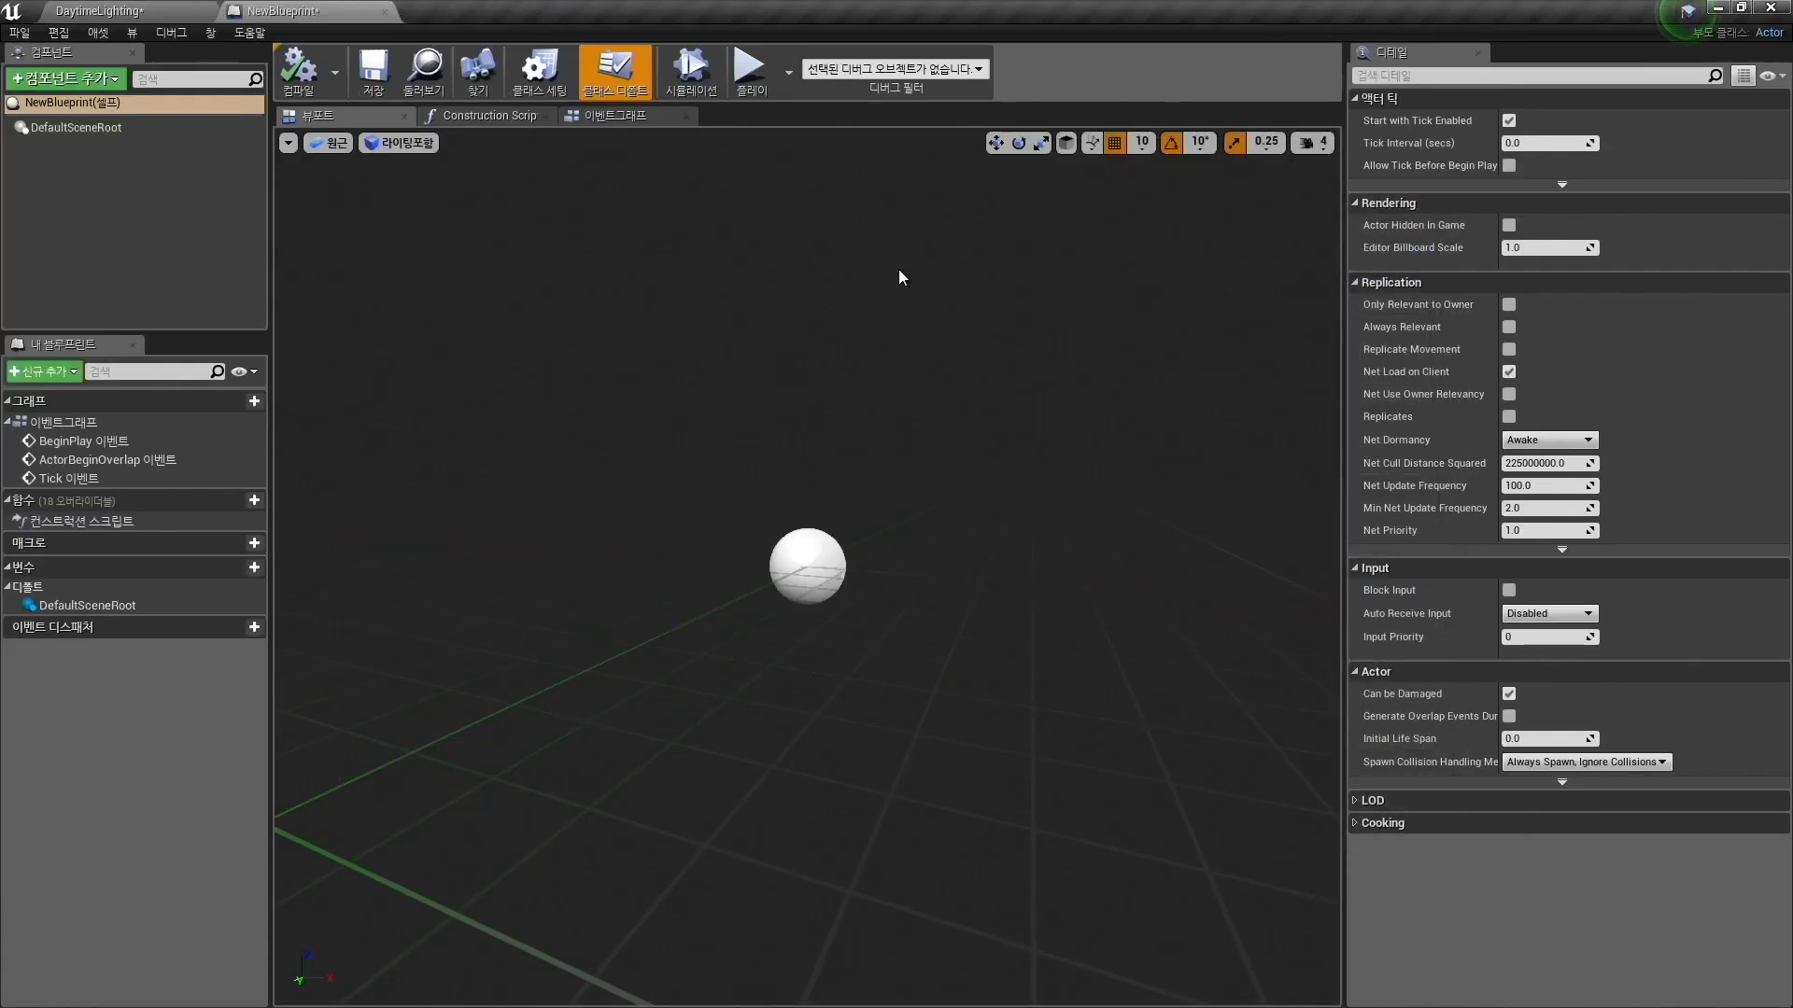
Look over the new Blueprint's viewport, Construction Script and event graph.
{"action": "right_click_drag", "start_coordinate": [871, 354], "coordinate": [849, 327]}
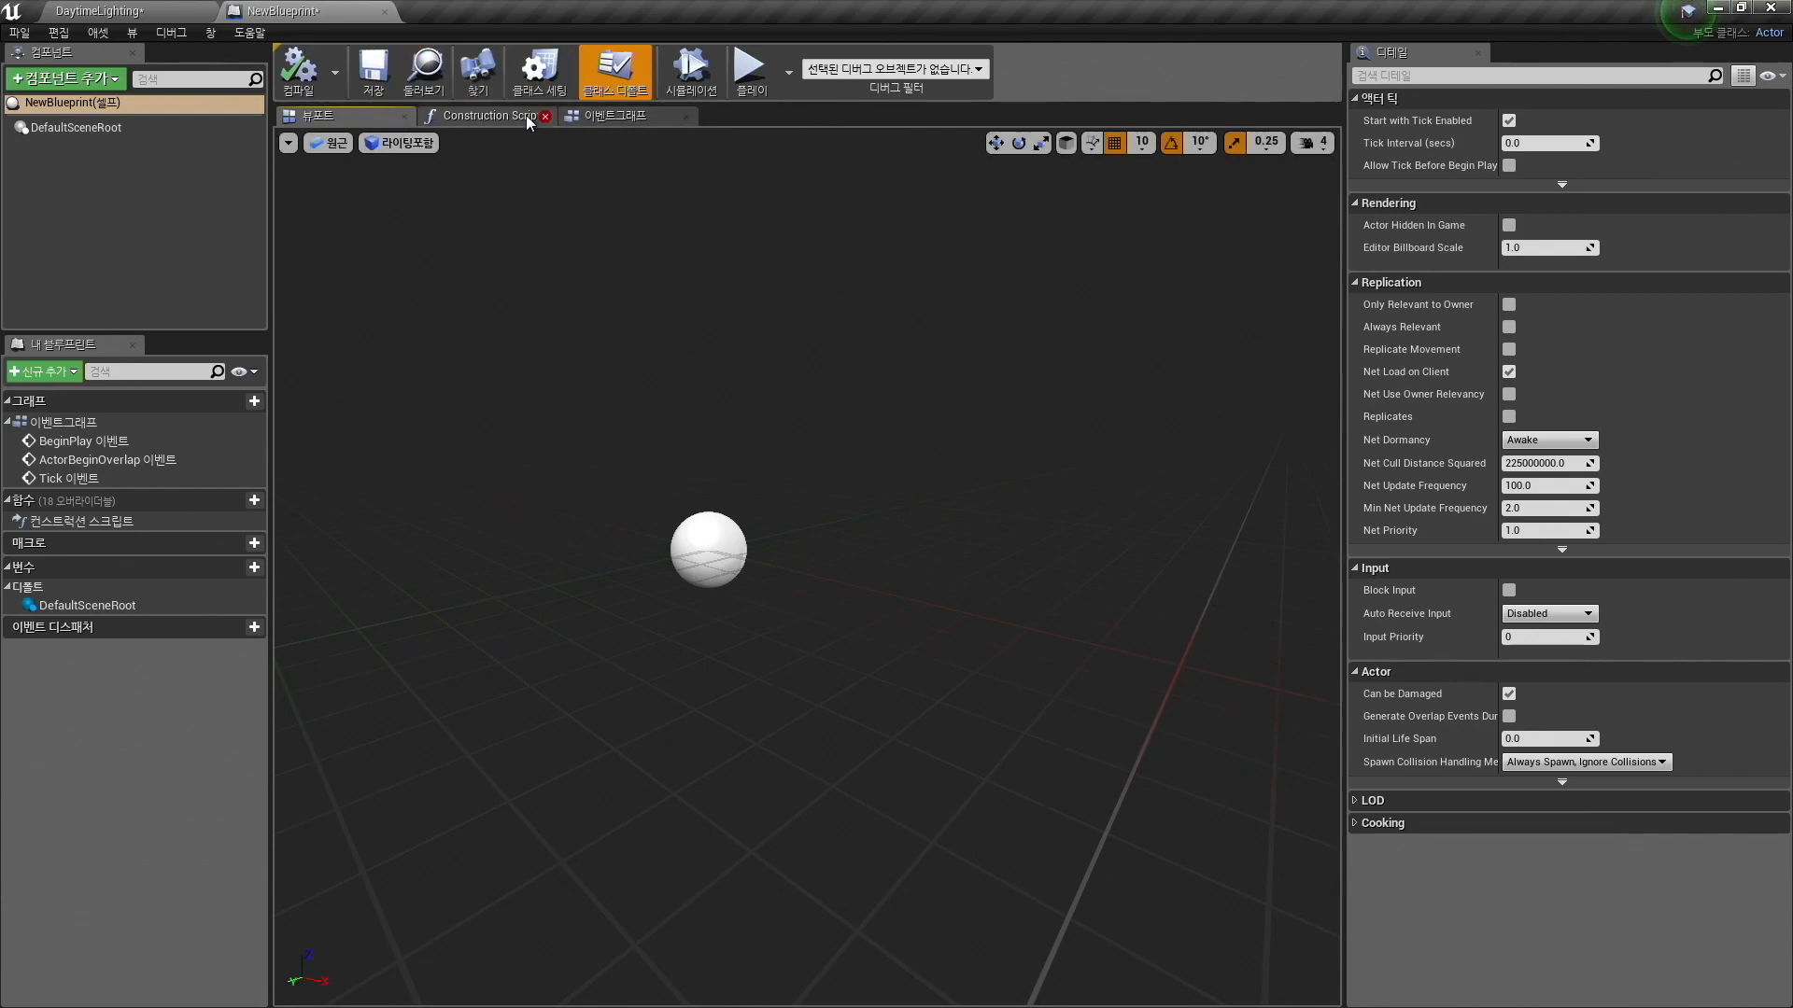
{"action": "left_click", "coordinate": [529, 120]}
{"action": "left_click", "coordinate": [650, 121]}
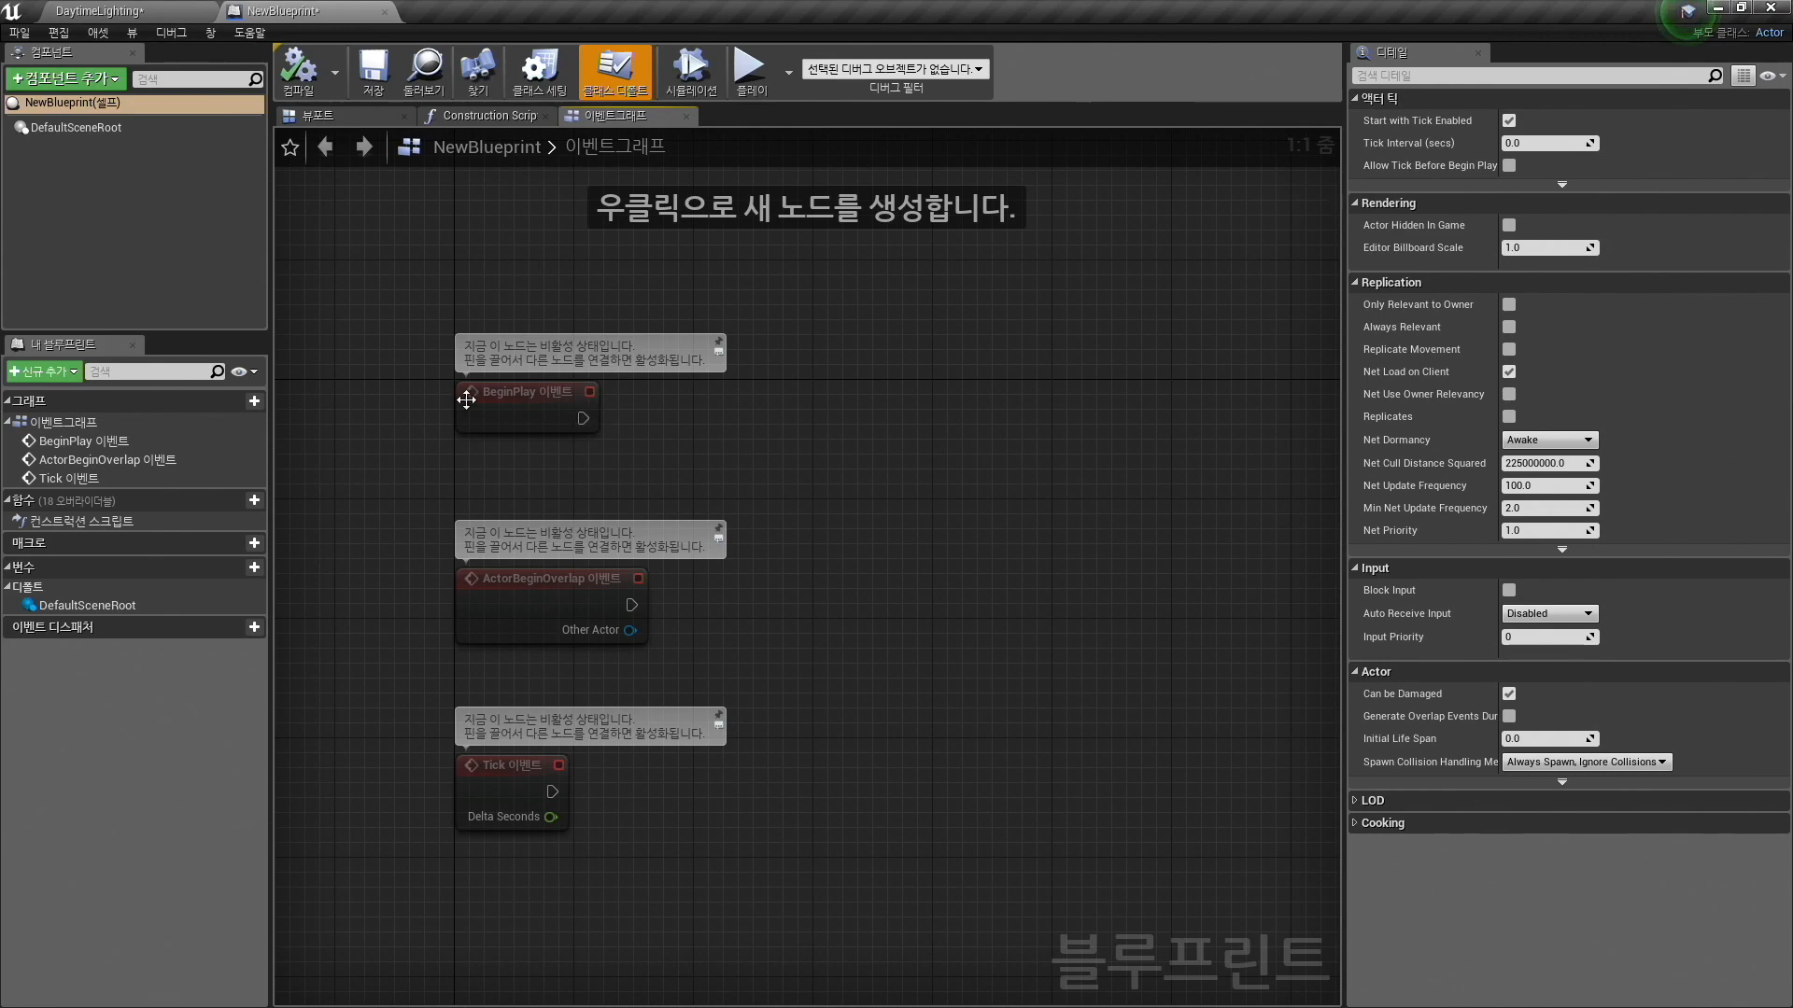
{"action": "left_click", "coordinate": [315, 114]}
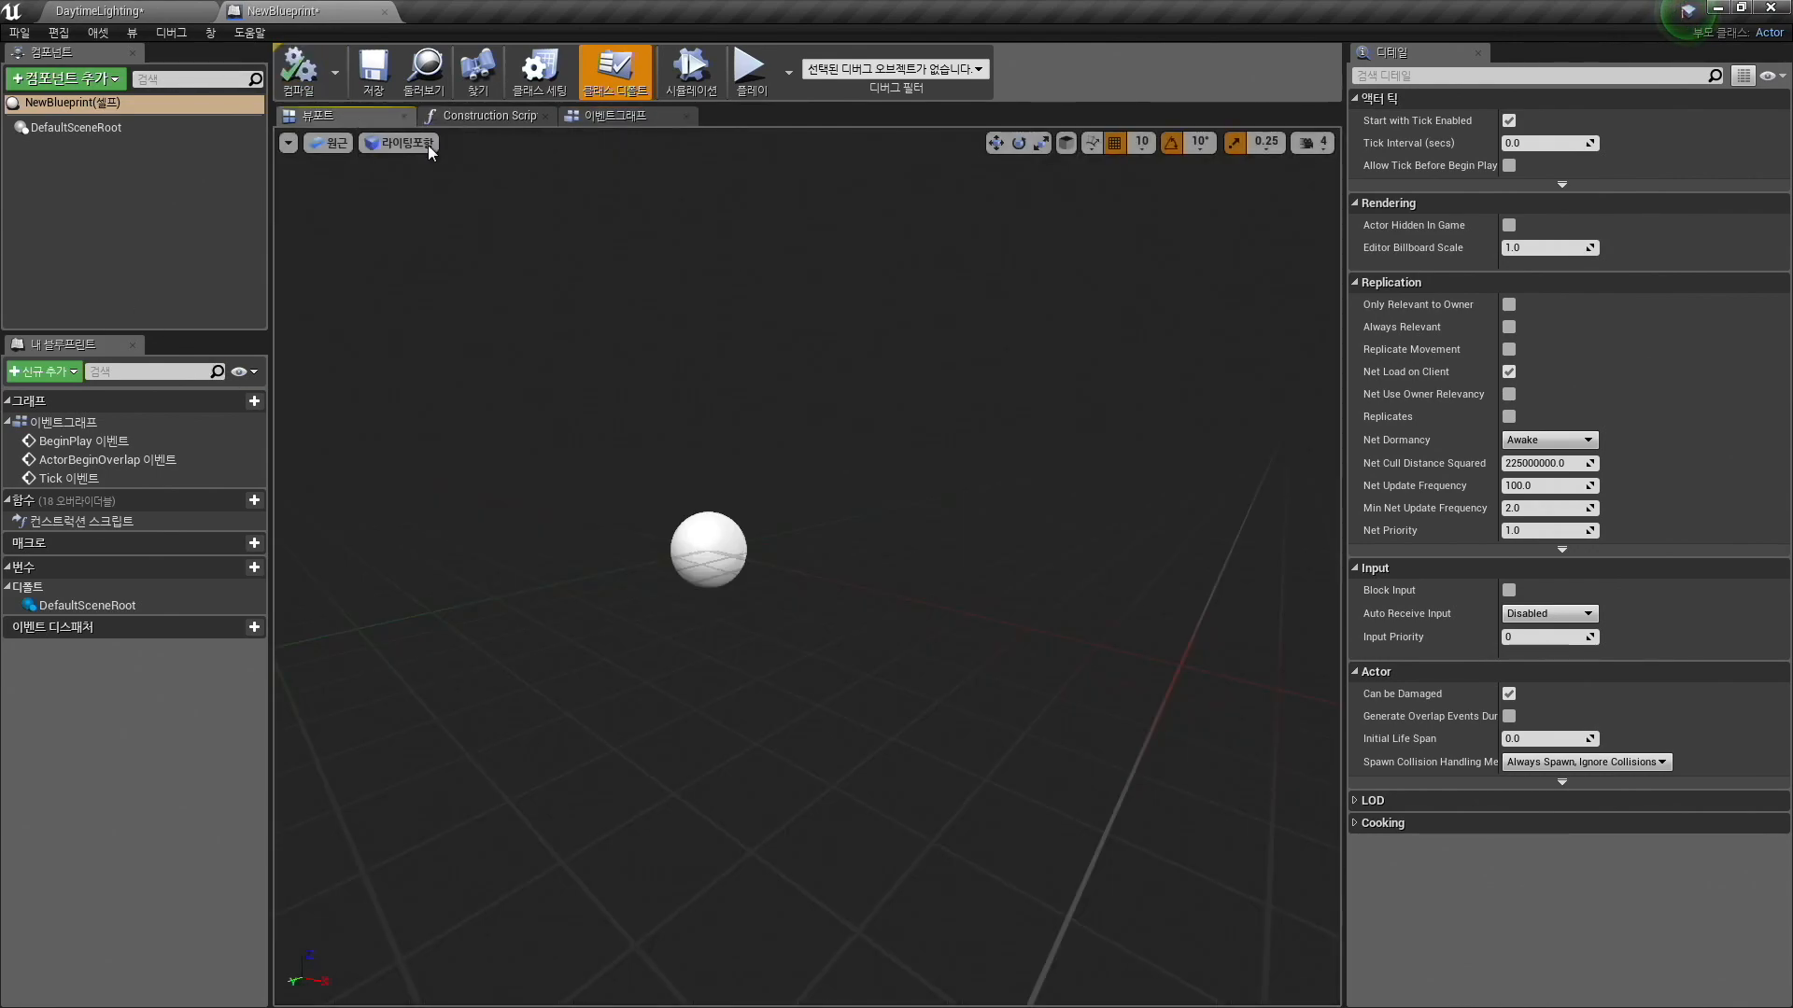
Add a Cube component to the new Blueprint.
{"action": "left_click", "coordinate": [61, 78]}
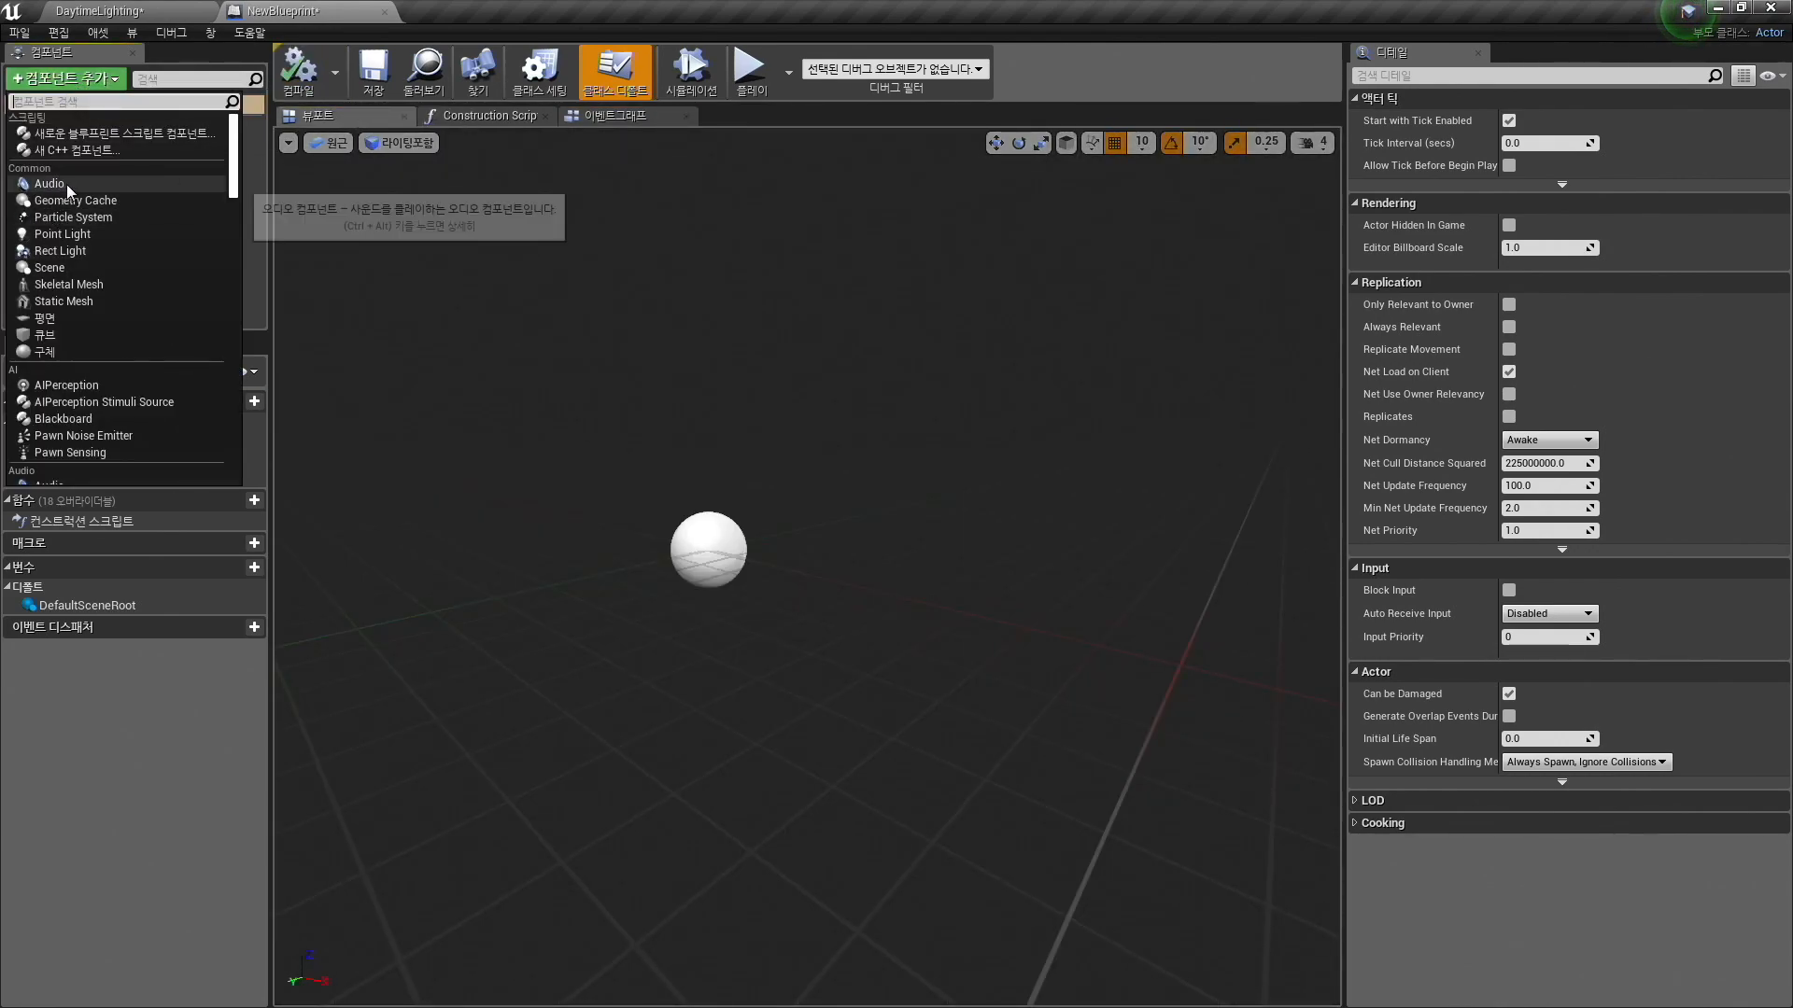
{"action": "left_click", "coordinate": [56, 319]}
{"action": "left_click", "coordinate": [614, 70]}
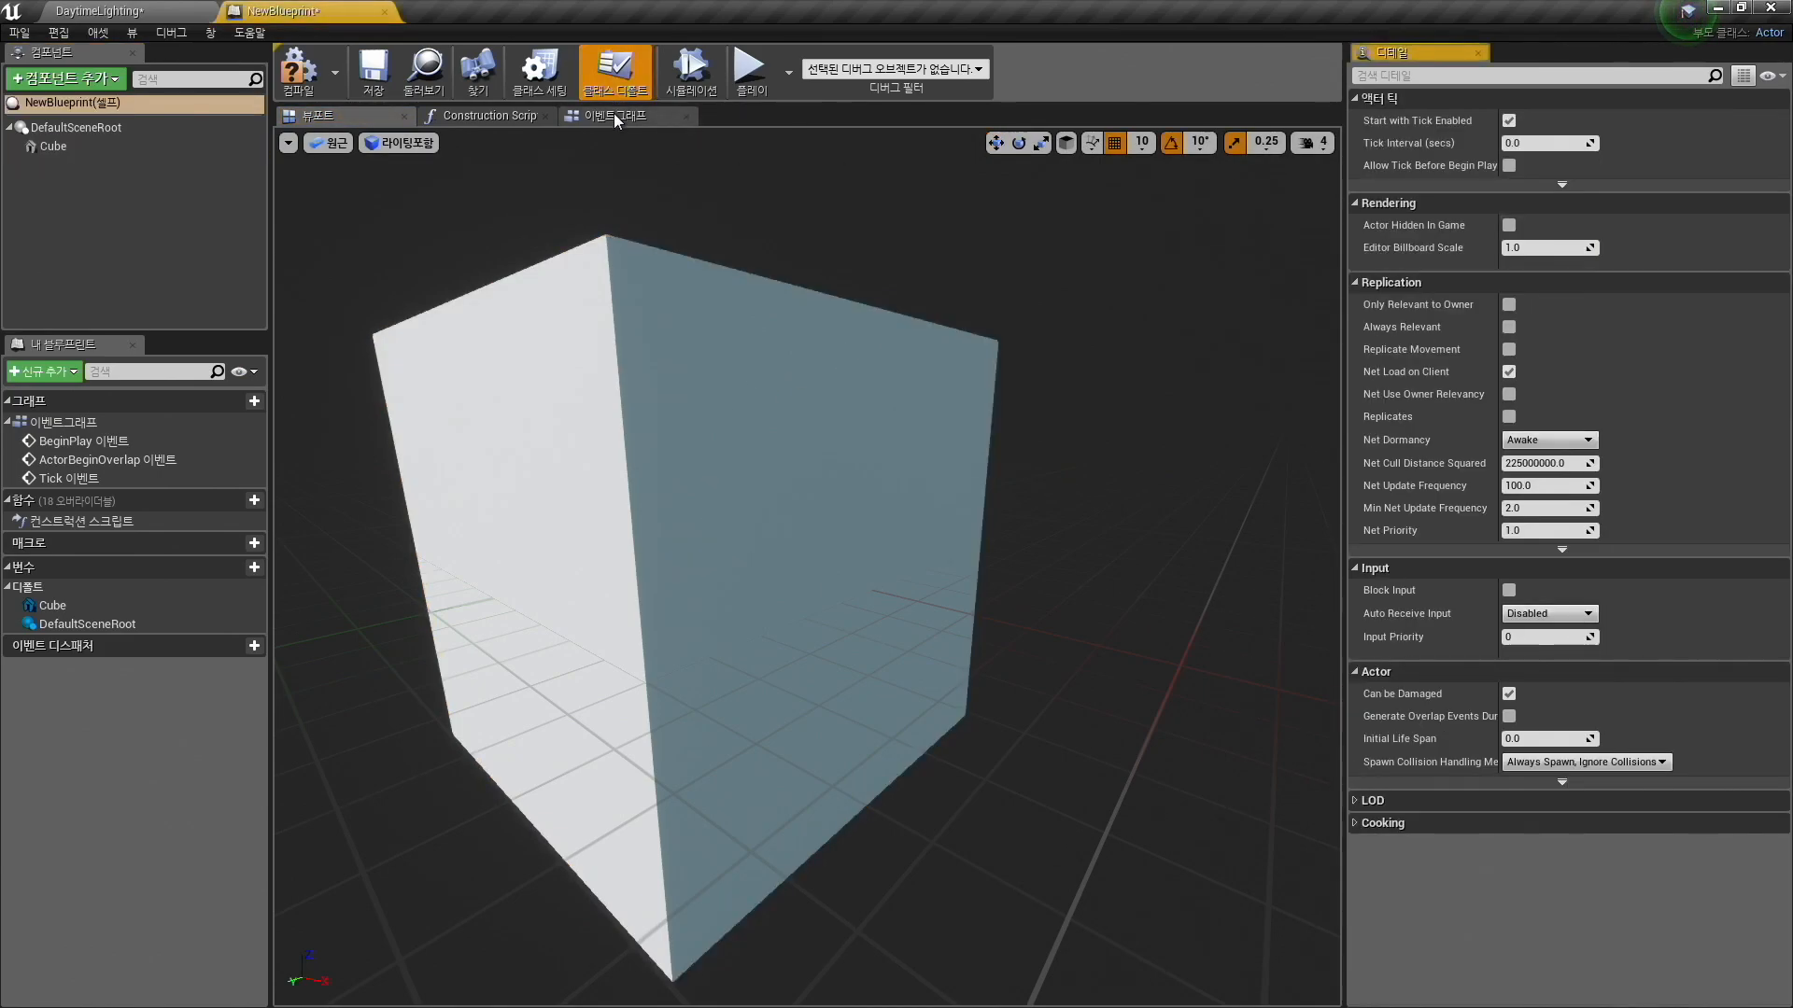
Add a Cube reference with an AddWorldRotation node to the event graph and connect the node to BeginPlay.
{"action": "left_click", "coordinate": [614, 113]}
{"action": "left_click", "coordinate": [48, 147]}
{"action": "left_click_drag", "start_coordinate": [48, 148], "coordinate": [910, 344]}
{"action": "type", "text": "rotation"}
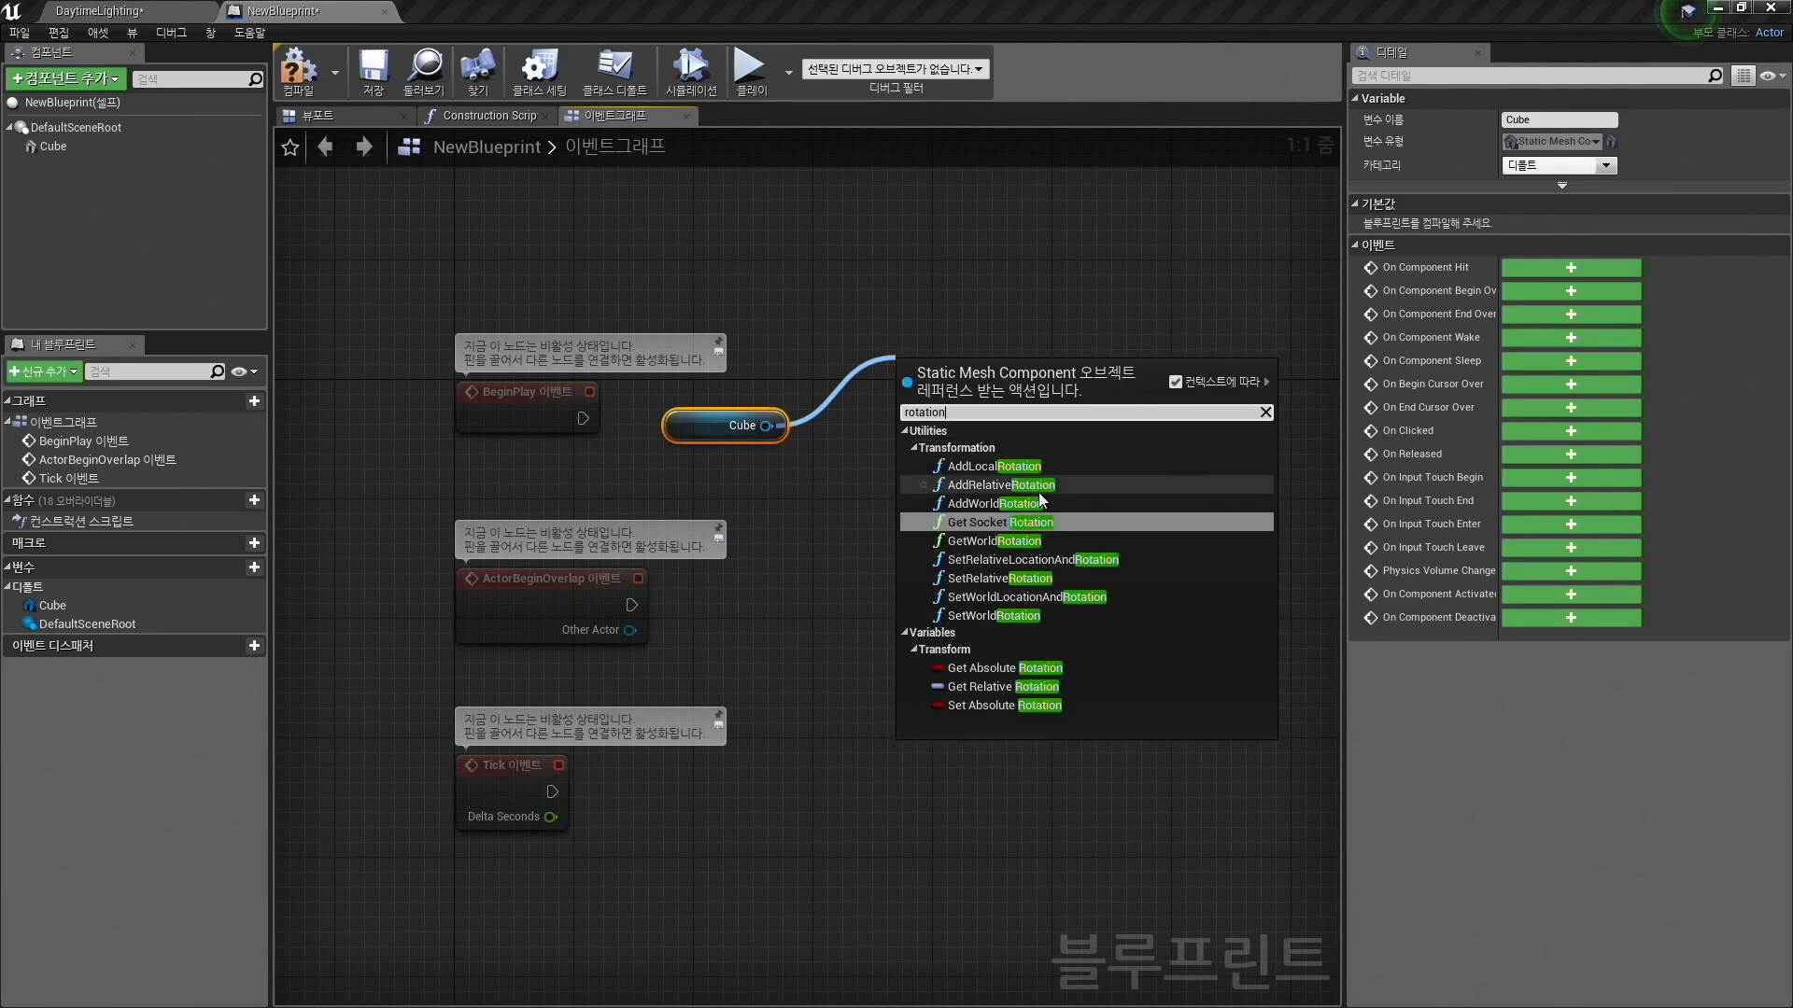
{"action": "left_click", "coordinate": [995, 503]}
{"action": "left_click_drag", "start_coordinate": [687, 432], "coordinate": [732, 506]}
{"action": "left_click_drag", "start_coordinate": [912, 378], "coordinate": [1001, 404]}
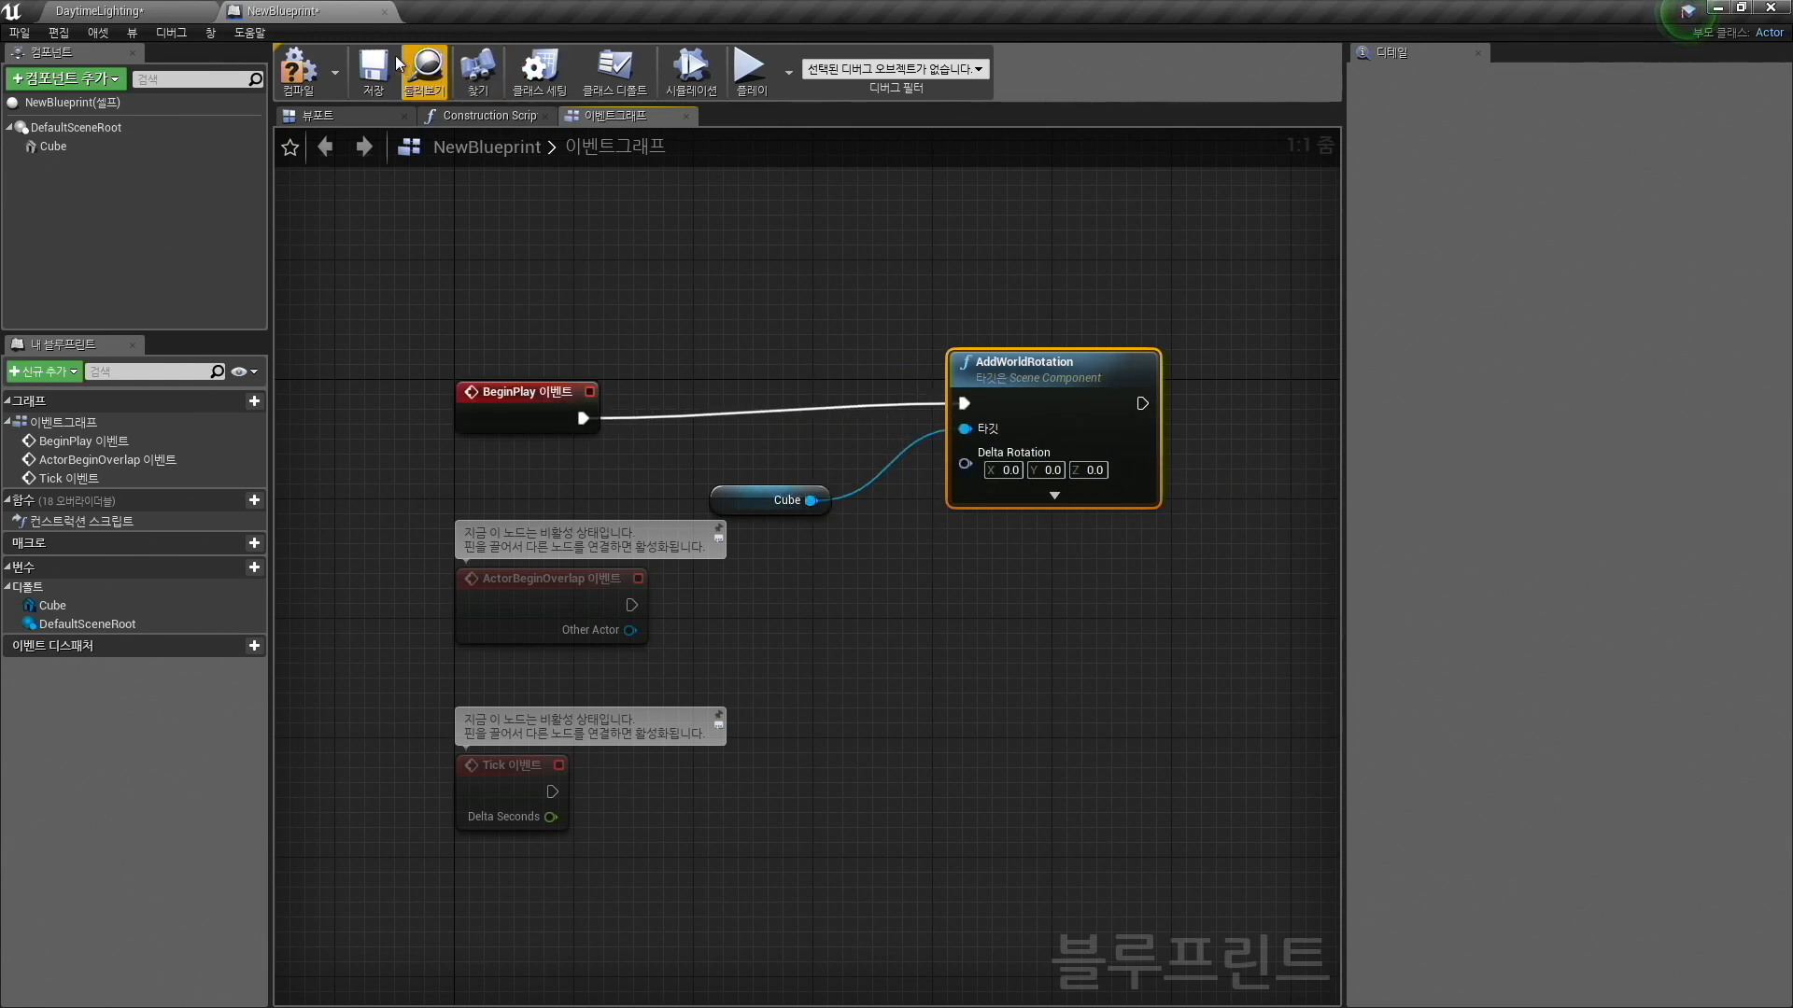
Close the new Blueprint, switch to the presentation and advance it to the BP_PlaceInLine slide.
{"action": "left_click", "coordinate": [384, 11]}
{"action": "key", "text": "super+Tab"}
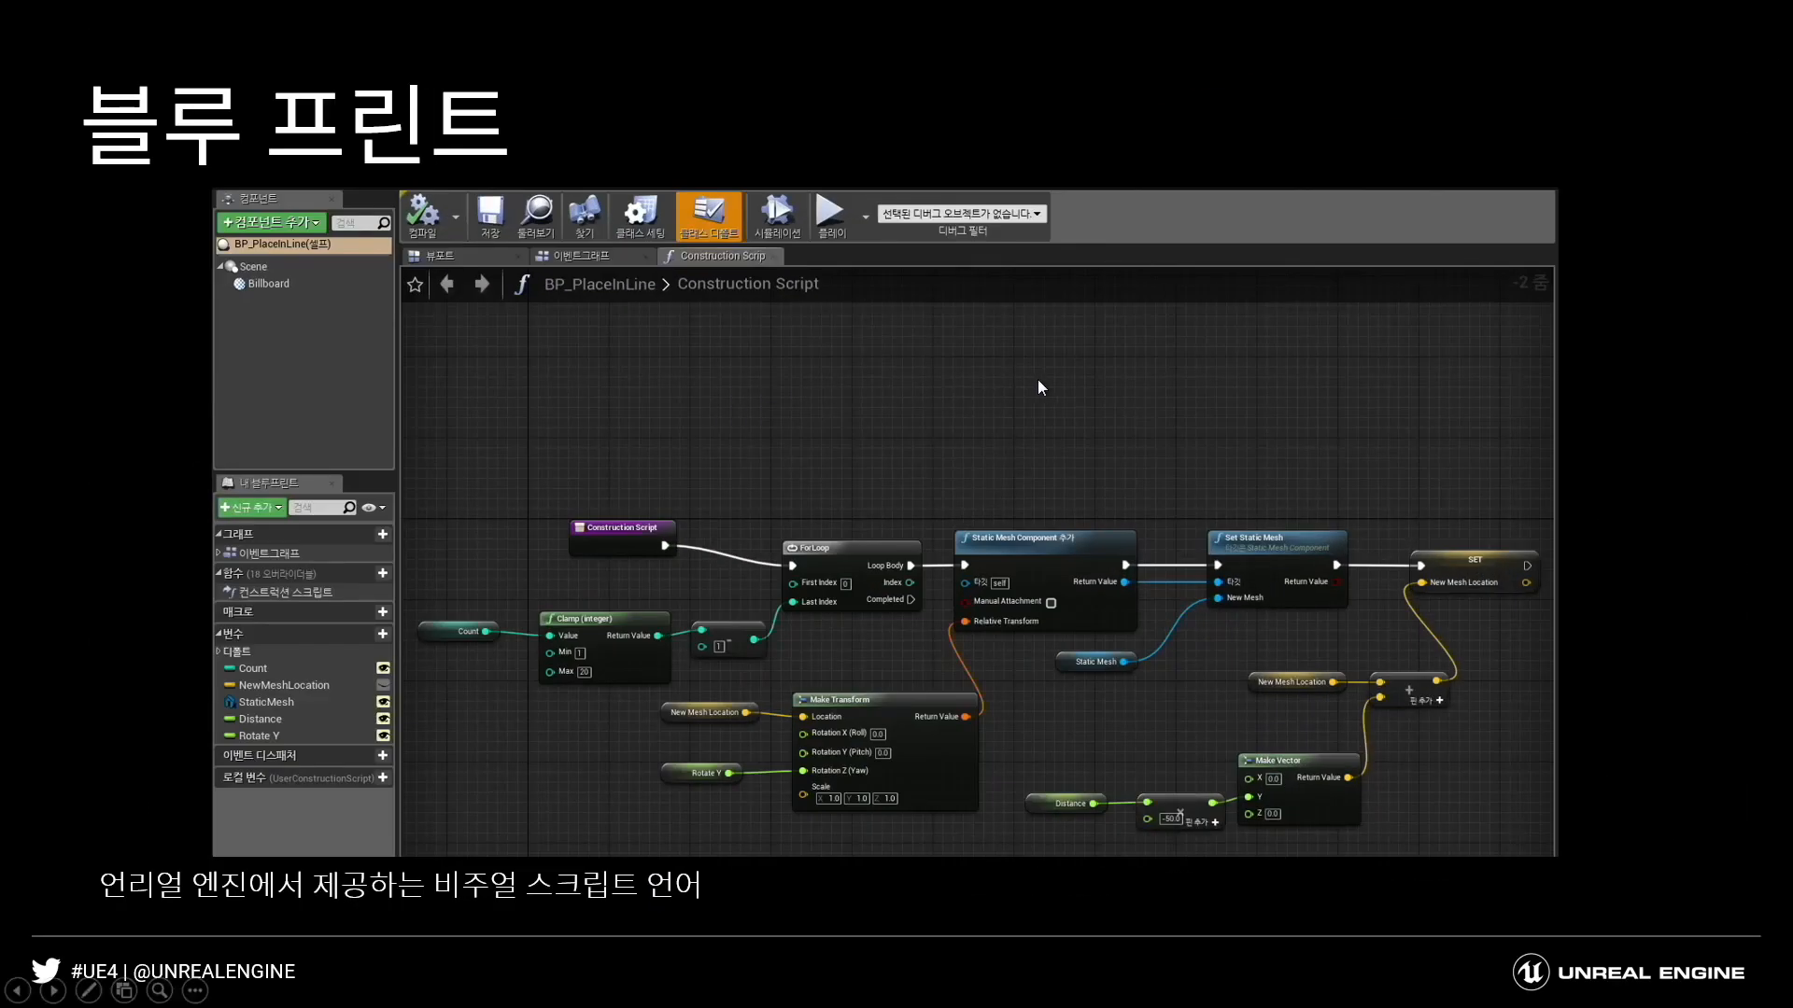
{"action": "left_click", "coordinate": [1038, 379]}
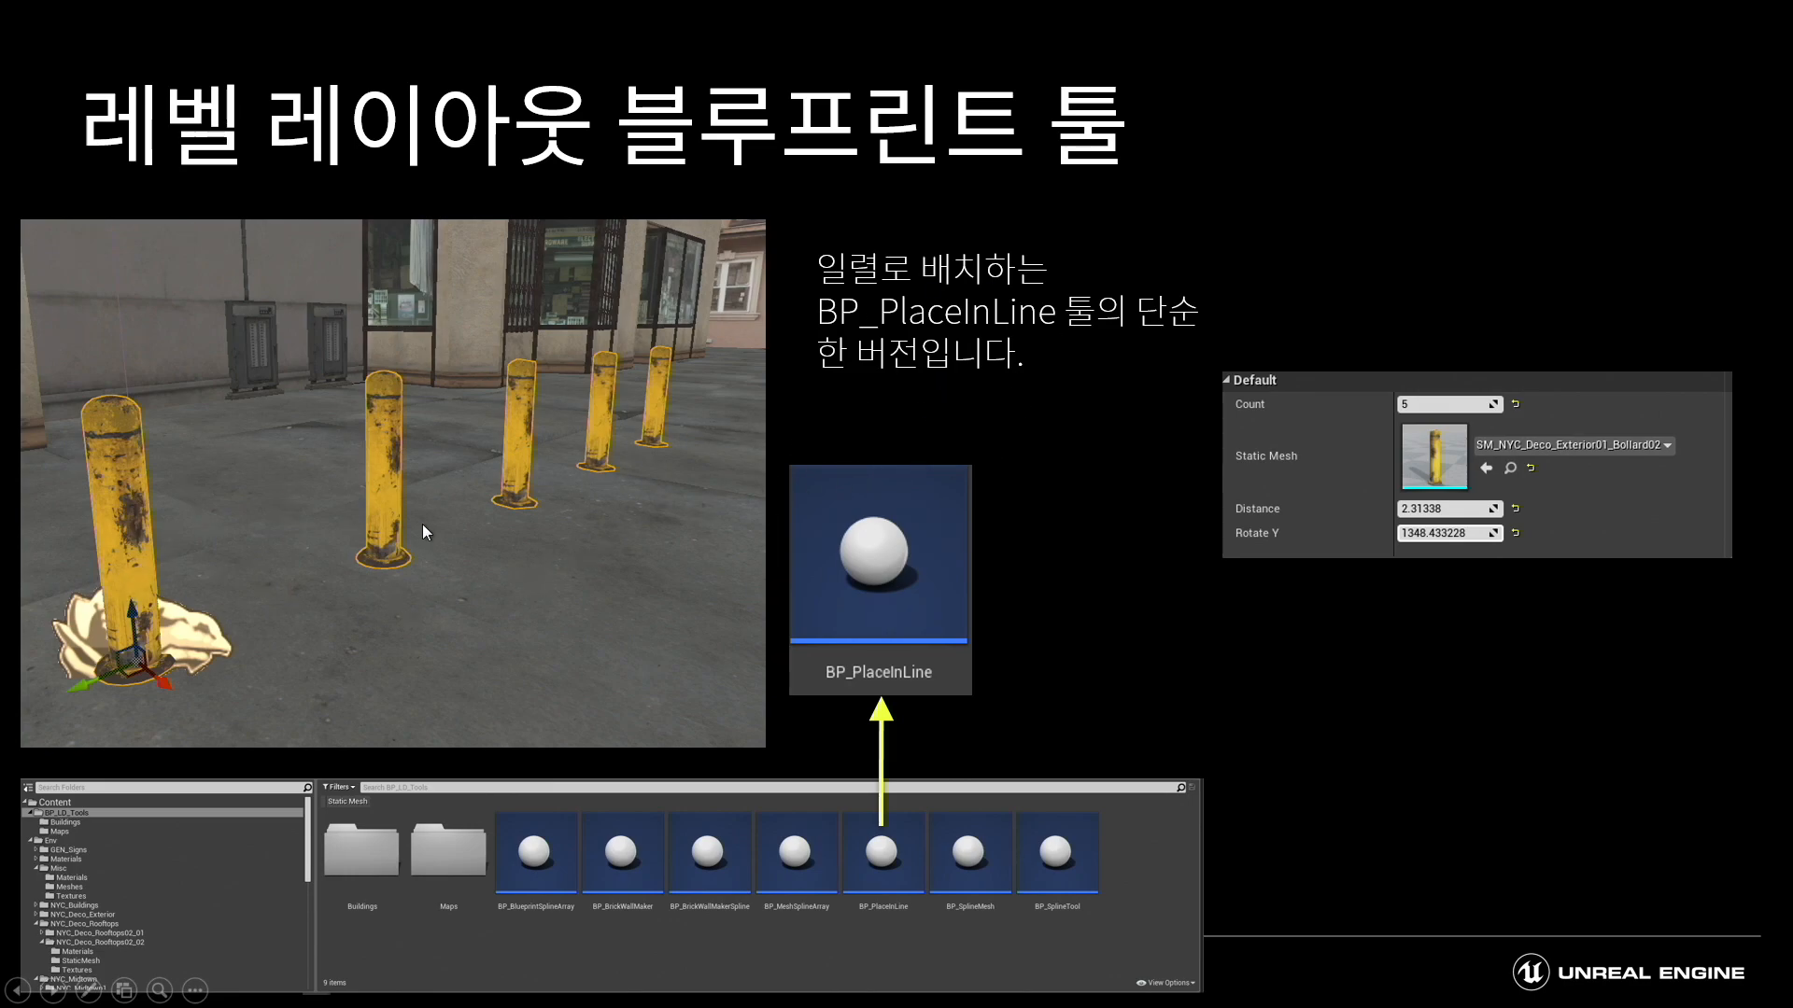
Switch back to Unreal Editor and filter the BP_LD_Tools assets to Blueprint classes.
{"action": "key", "text": "super+Tab"}
{"action": "left_click", "coordinate": [704, 361]}
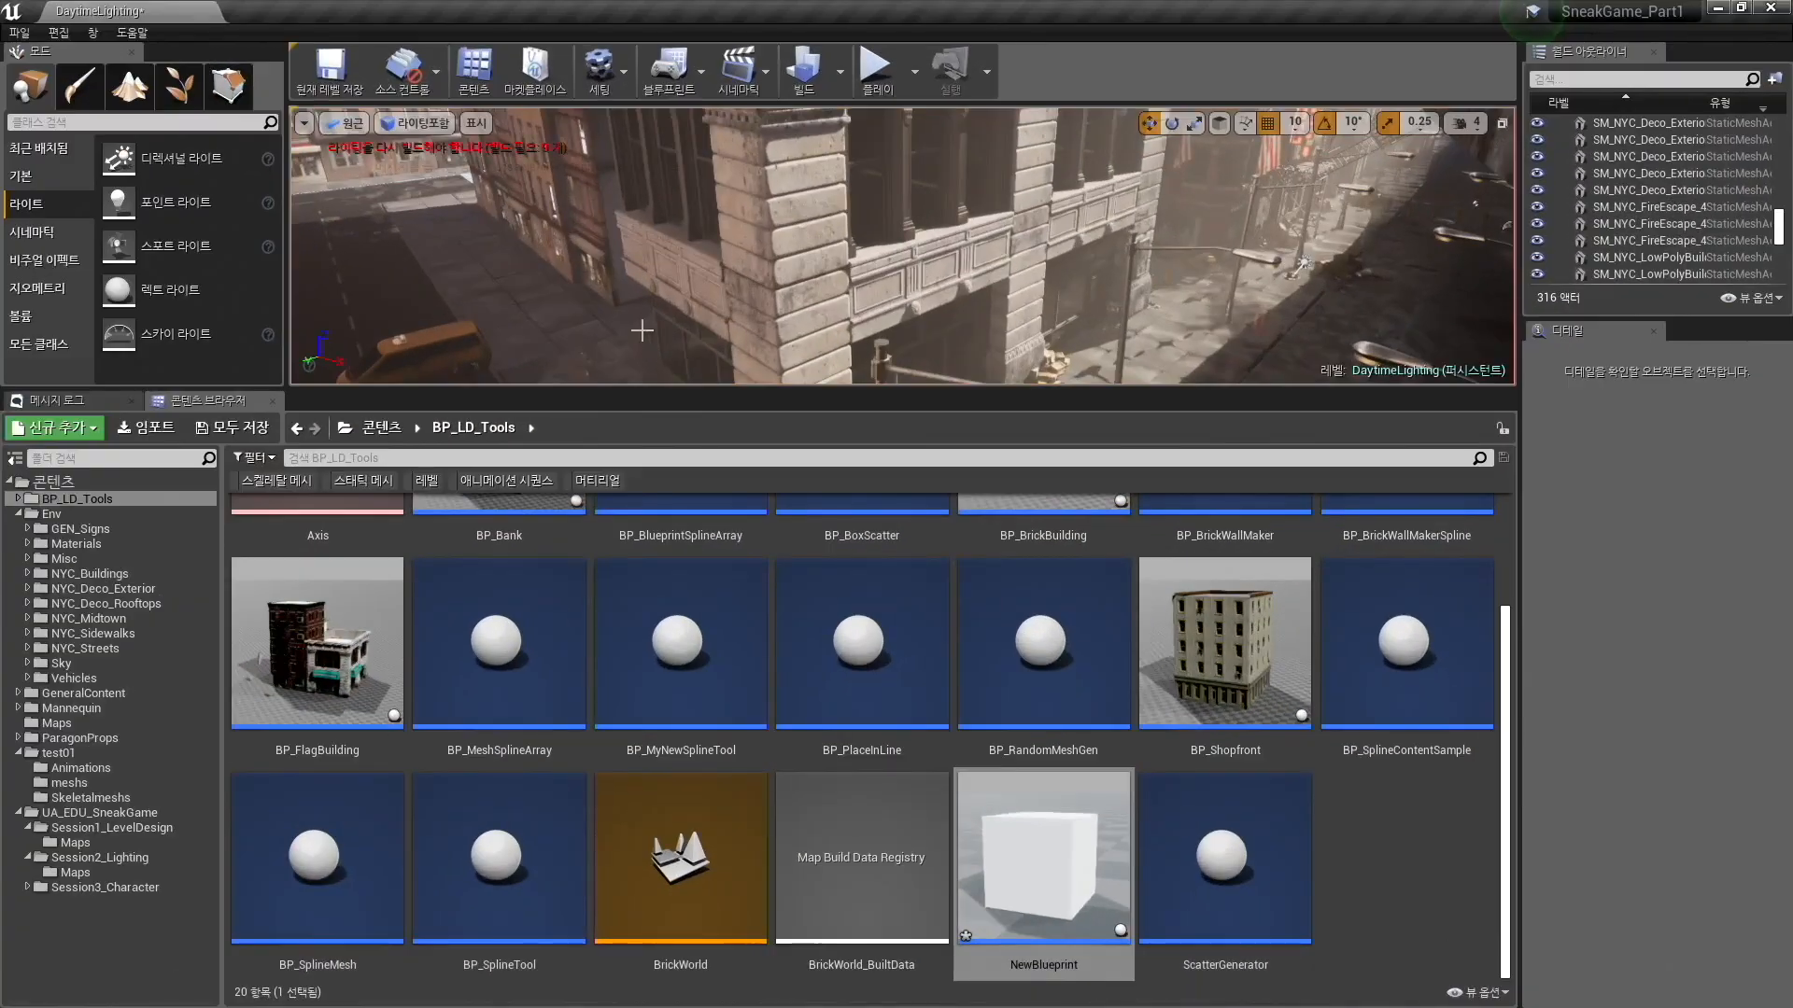
{"action": "scroll", "coordinate": [1204, 710], "scroll_direction": "up", "scroll_amount": 3}
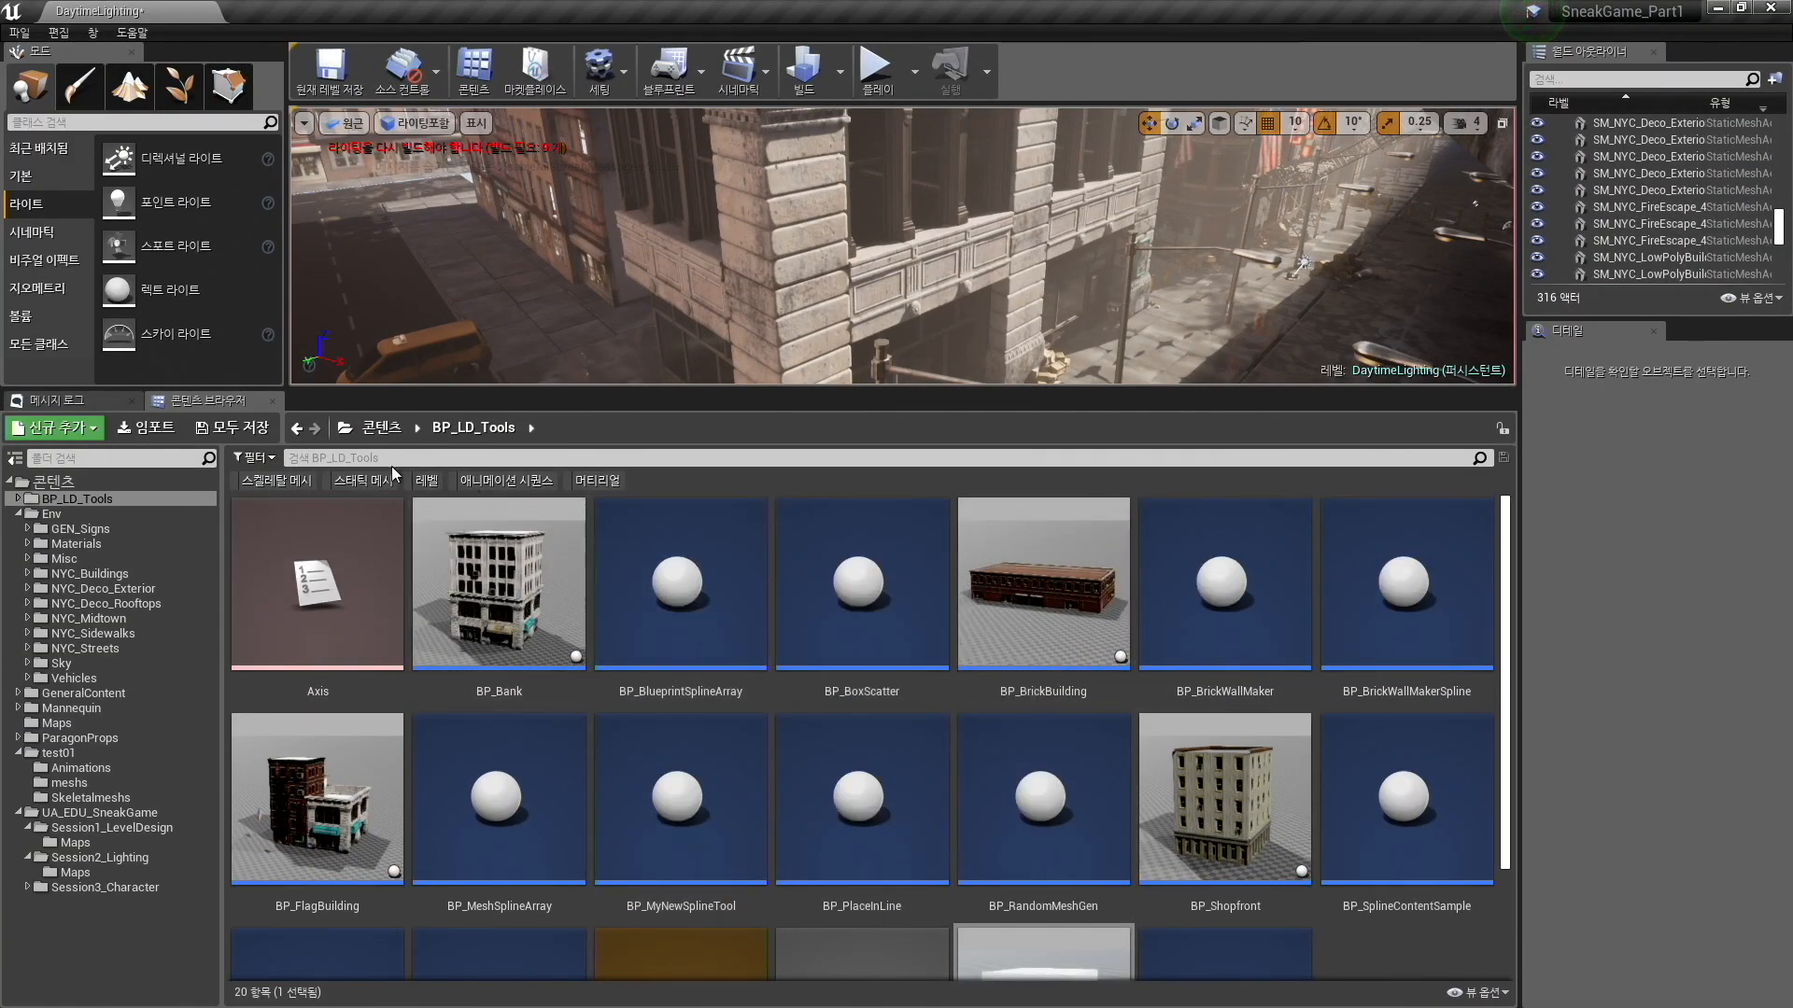
{"action": "left_click", "coordinate": [252, 459]}
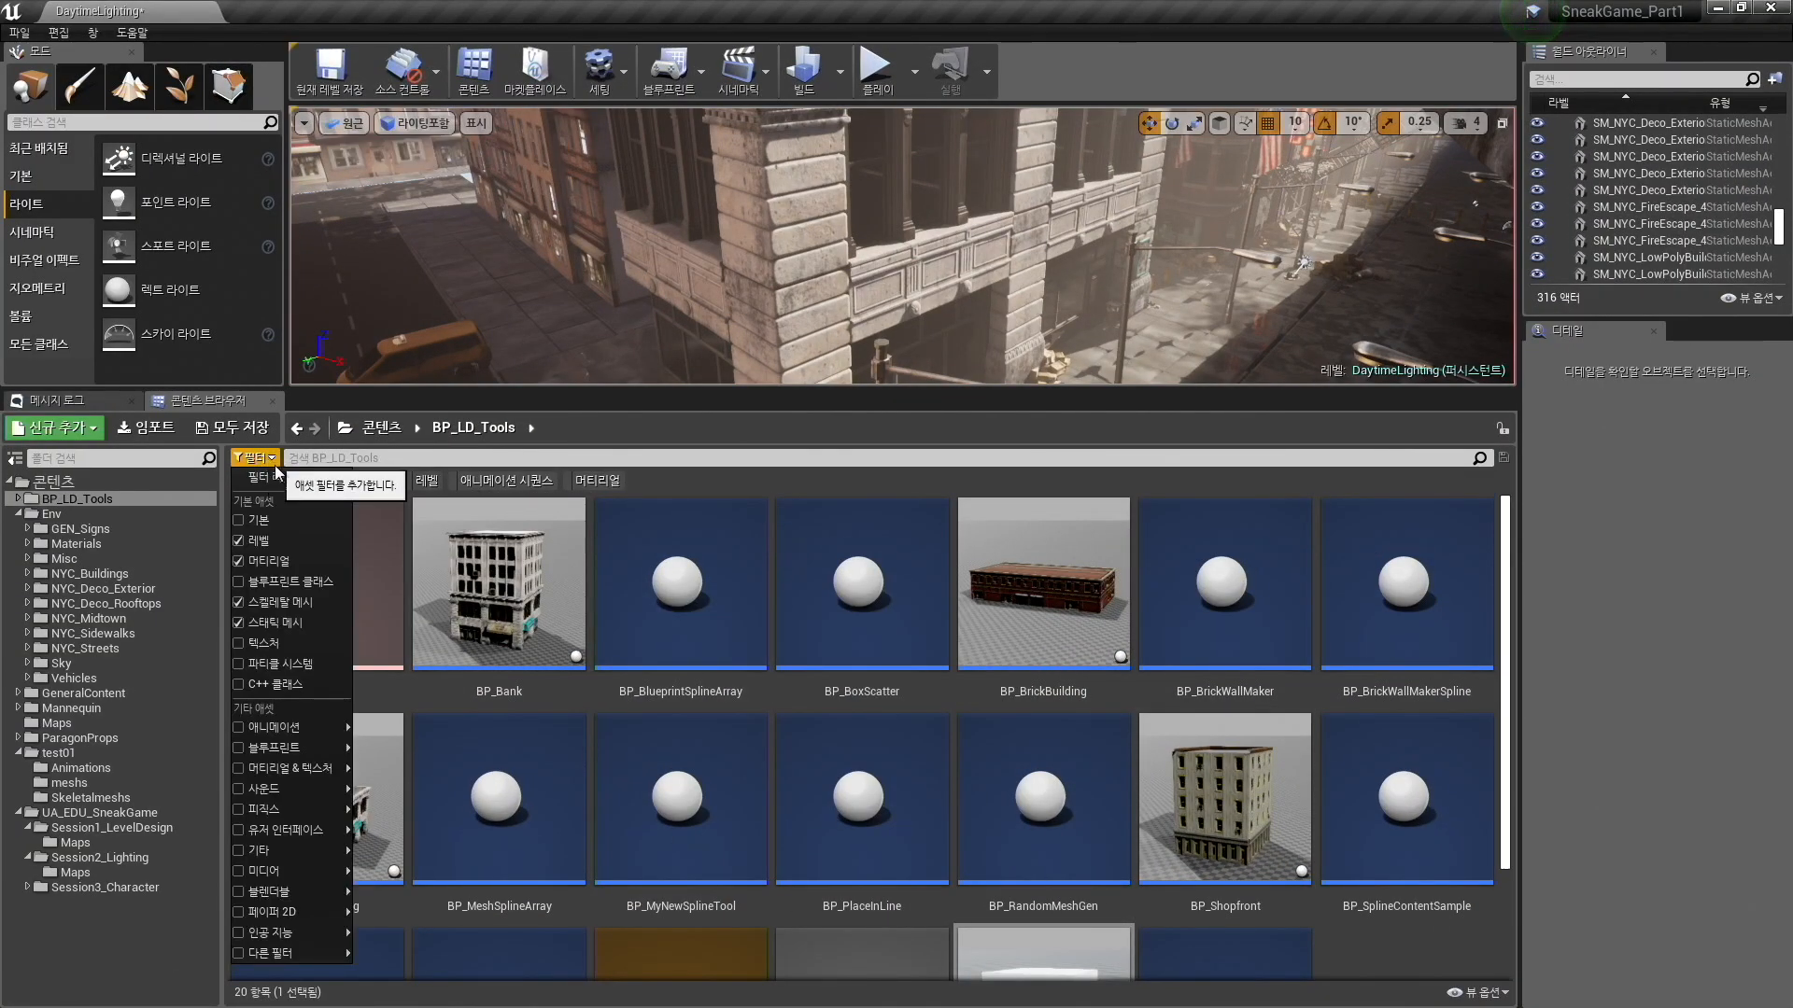
{"action": "left_click", "coordinate": [243, 583]}
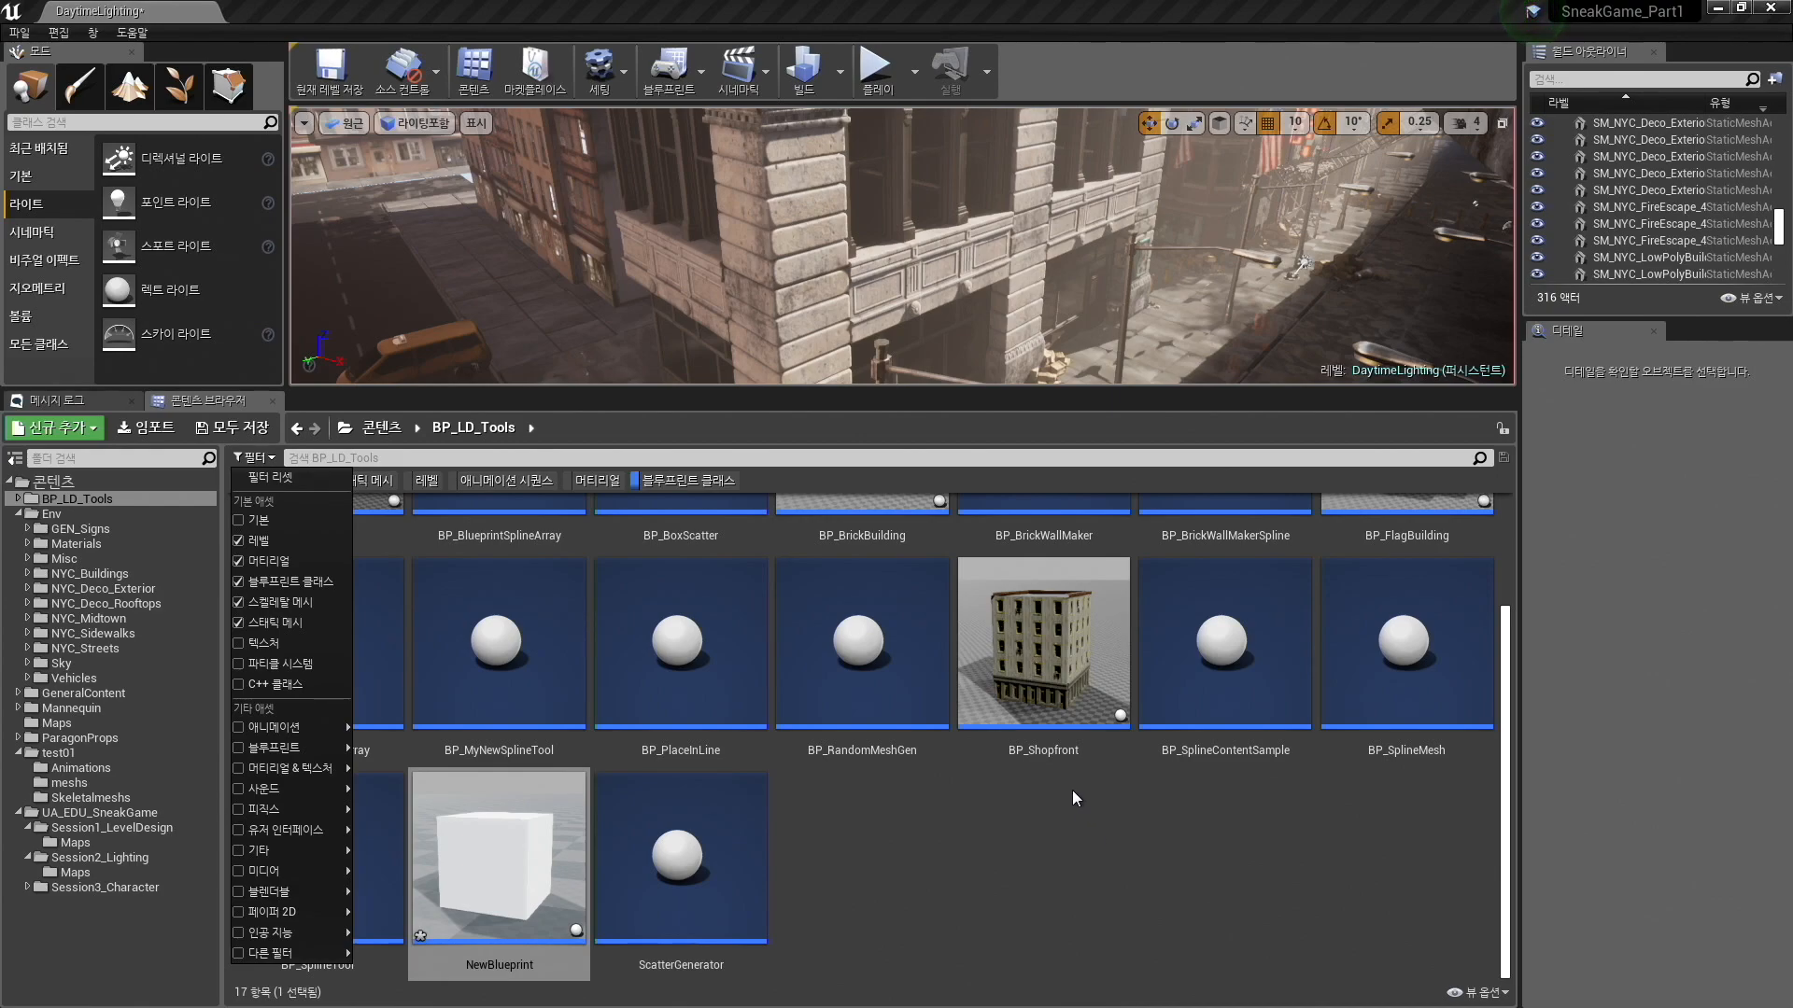
Select the BP_PlaceInLine asset, check it against the presentation slide and return to Unreal Editor.
{"action": "left_click", "coordinate": [948, 838]}
{"action": "left_click", "coordinate": [681, 644]}
{"action": "key", "text": "alt+Tab"}
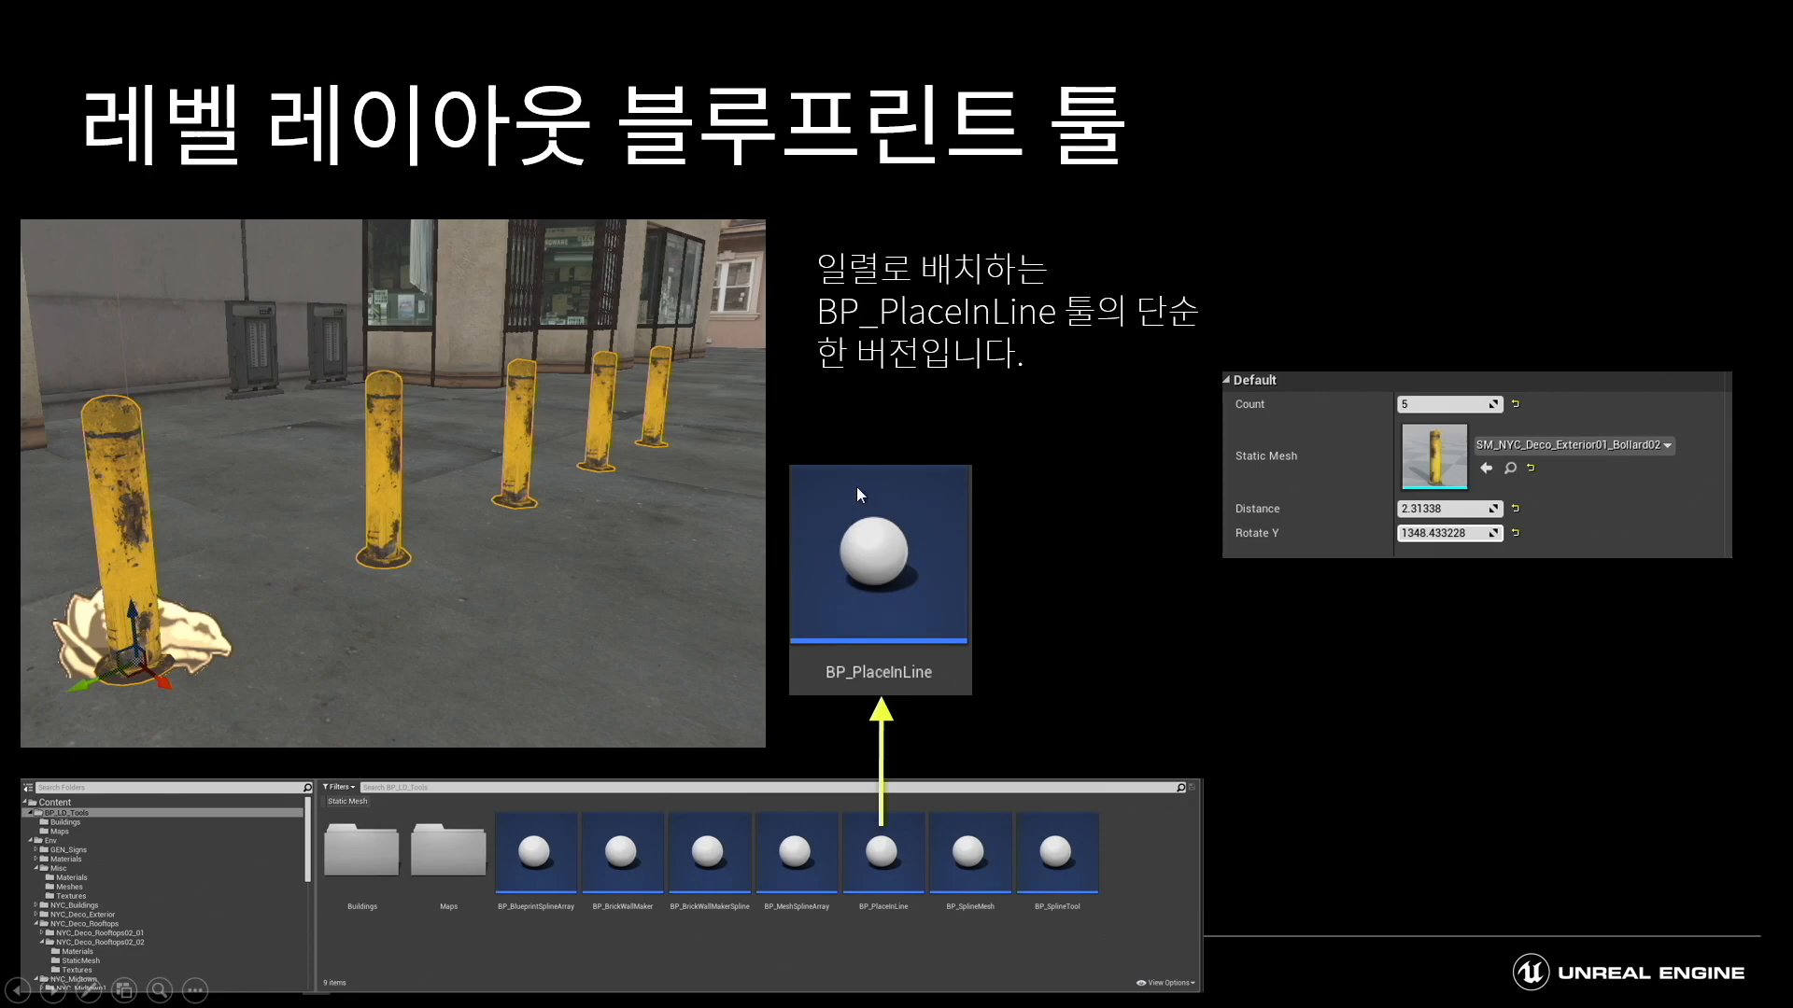
{"action": "key", "text": "super+Tab"}
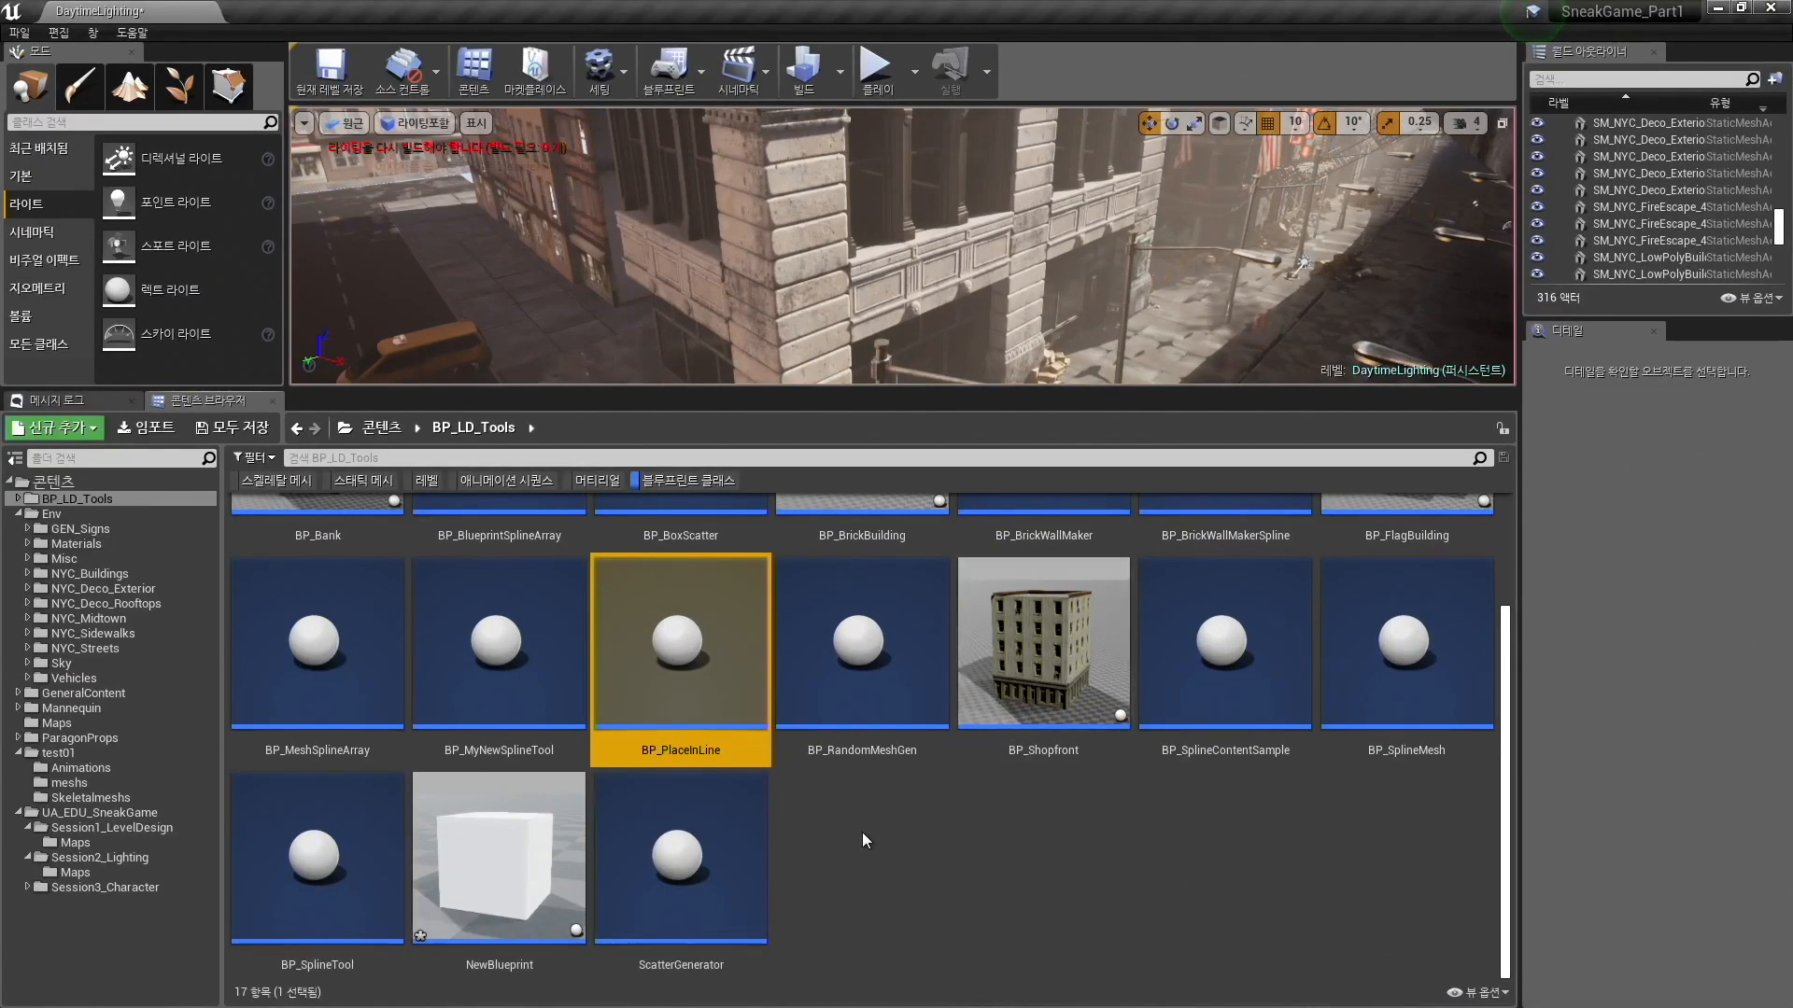
Enlarge the level view and place a BP_PlaceInLine actor on the sidewalk corner at about X -7670, Y 5810, Z 50.
{"action": "left_click_drag", "start_coordinate": [774, 388], "coordinate": [791, 551]}
{"action": "right_click_drag", "start_coordinate": [803, 402], "coordinate": [901, 448]}
{"action": "left_click_drag", "start_coordinate": [689, 826], "coordinate": [756, 375]}
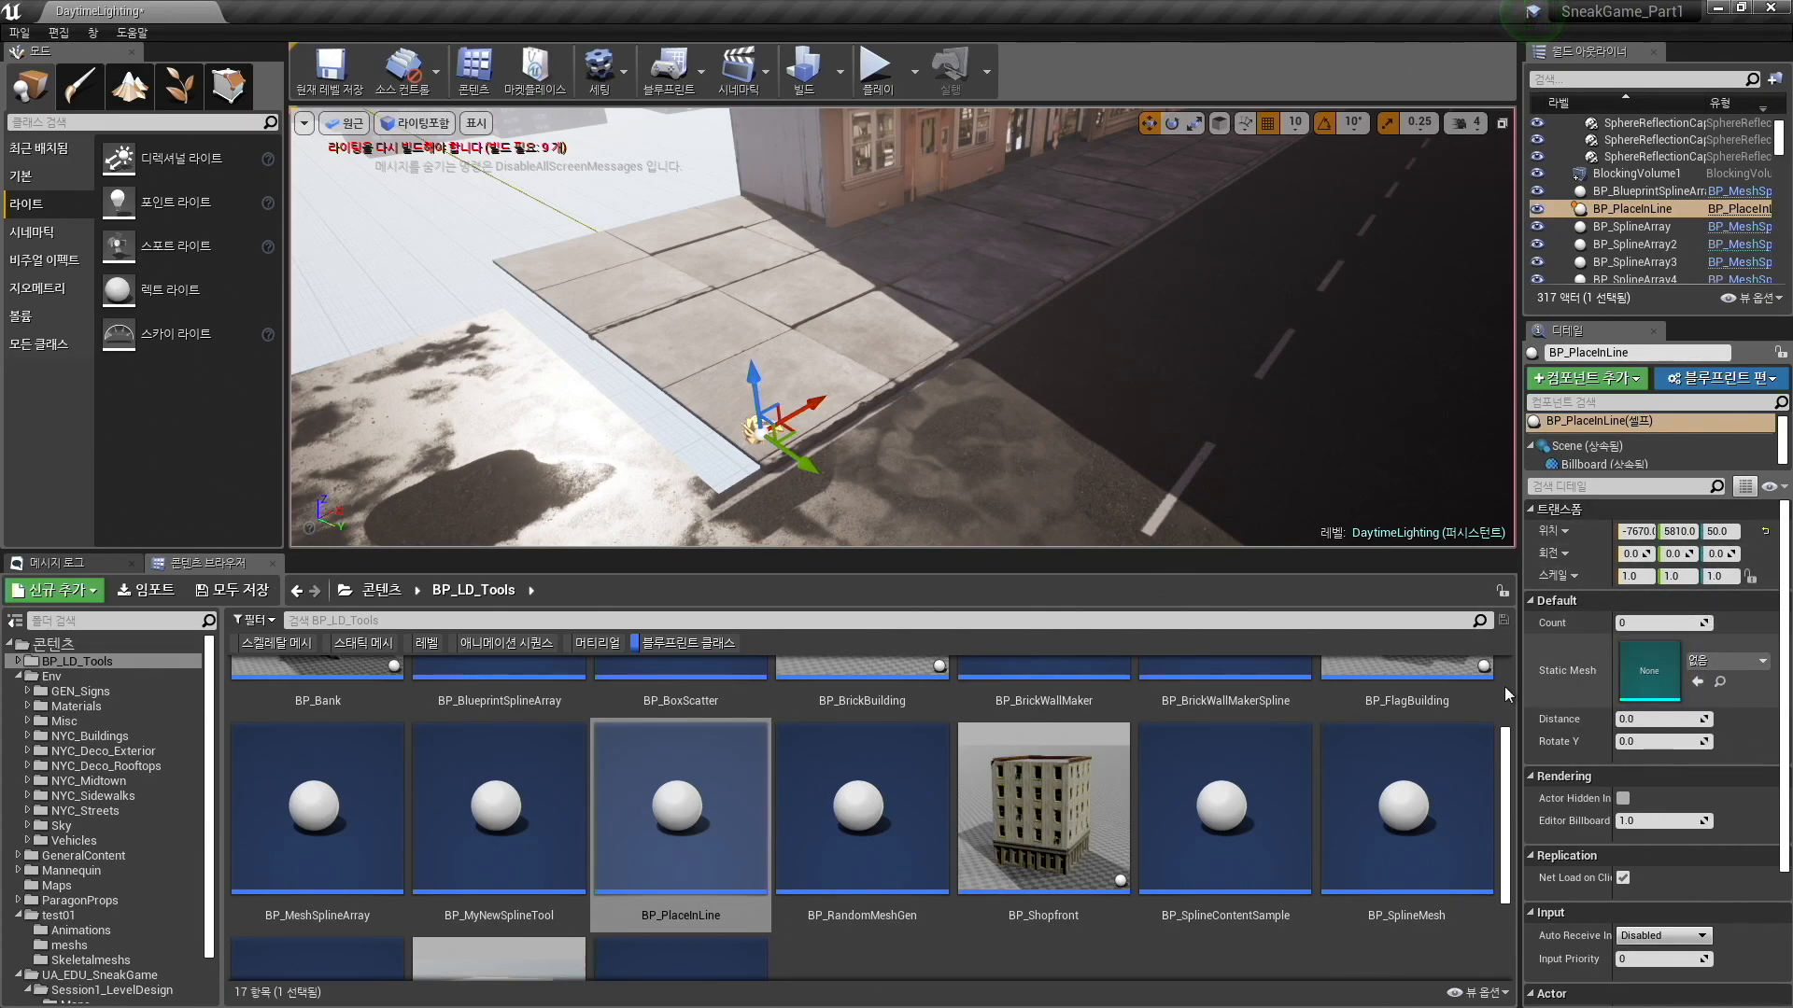
Filter all project content to static meshes and assign SM_NYC_Deco_StreetLight01 as the BP_PlaceInLine actor's Static Mesh.
{"action": "left_click", "coordinate": [688, 642]}
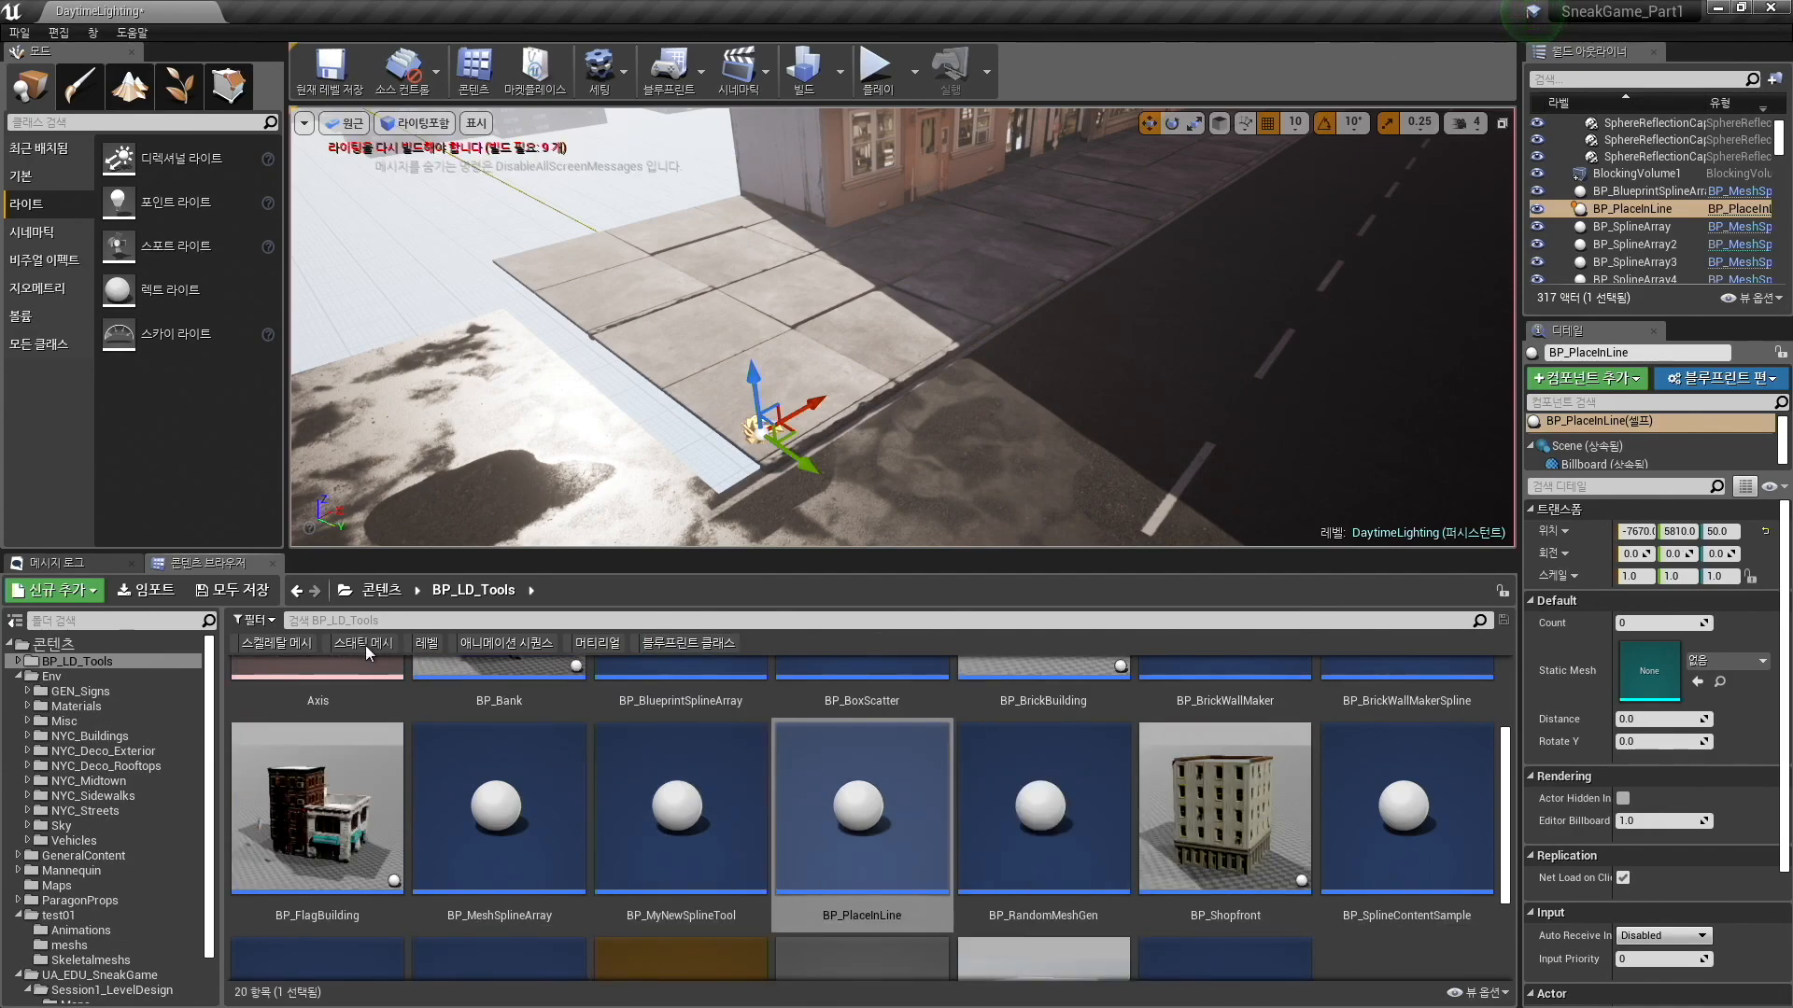
{"action": "left_click", "coordinate": [363, 642]}
{"action": "left_click", "coordinate": [53, 643]}
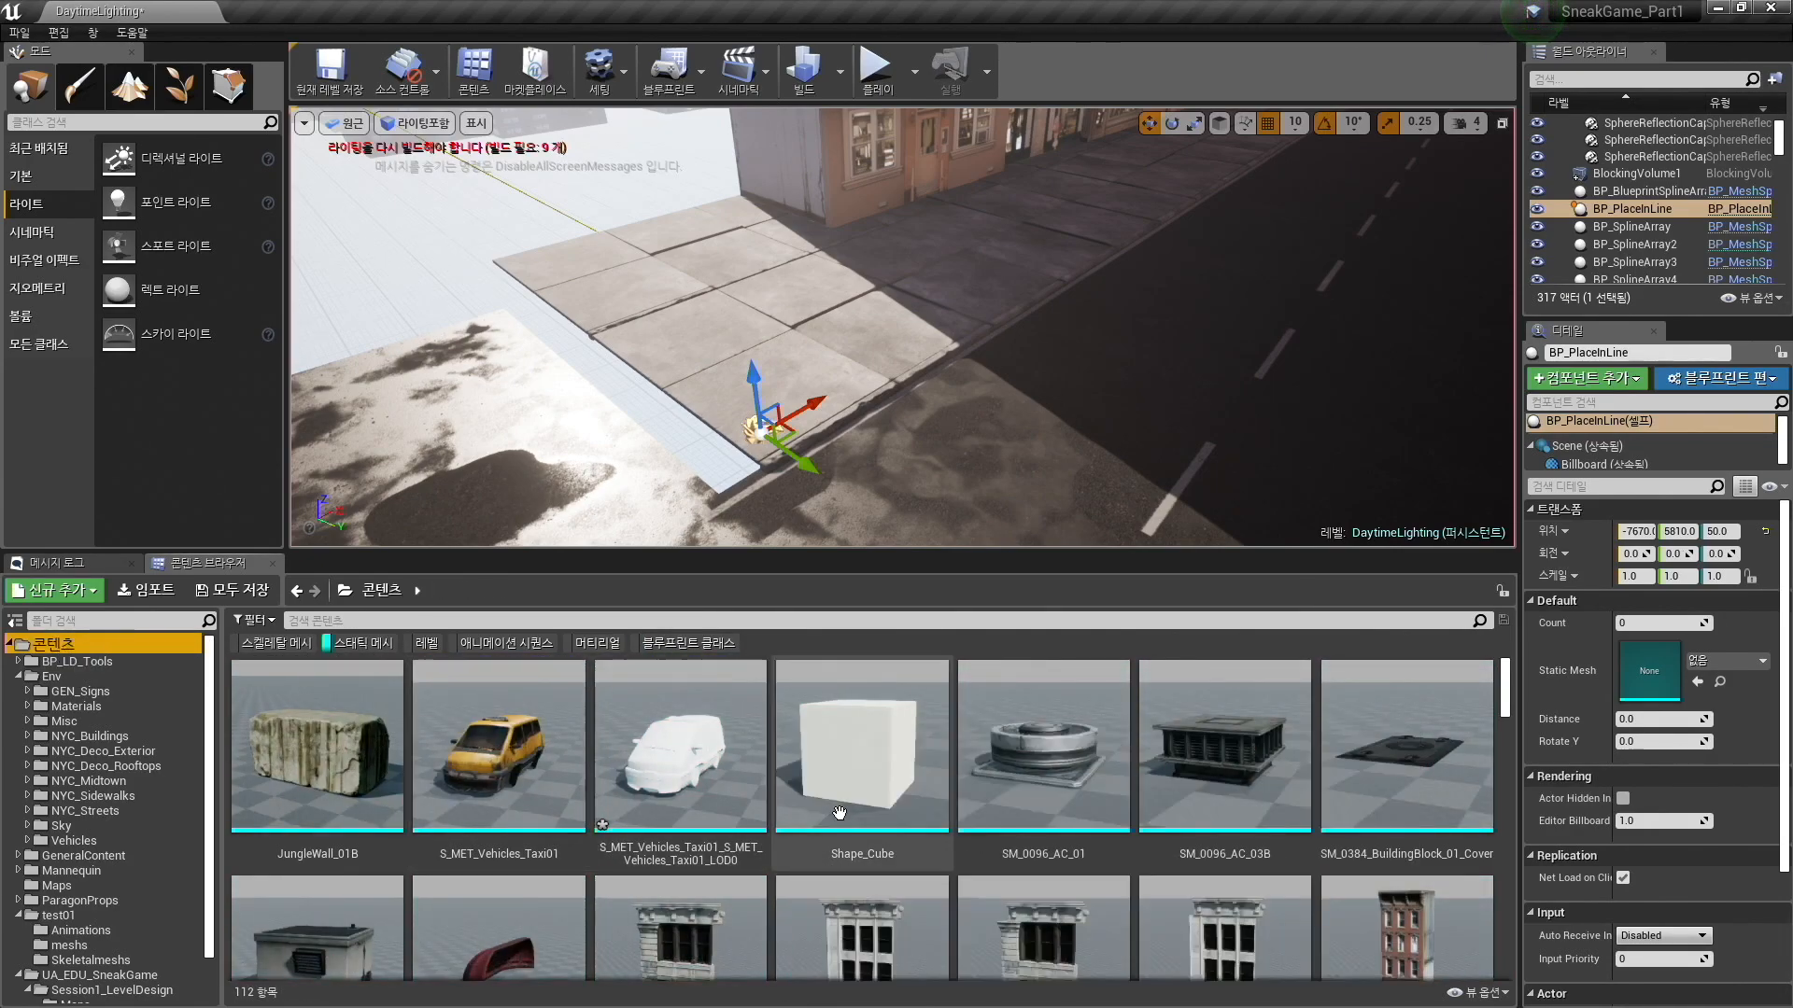
{"action": "scroll", "coordinate": [840, 812], "scroll_direction": "down", "scroll_amount": 10}
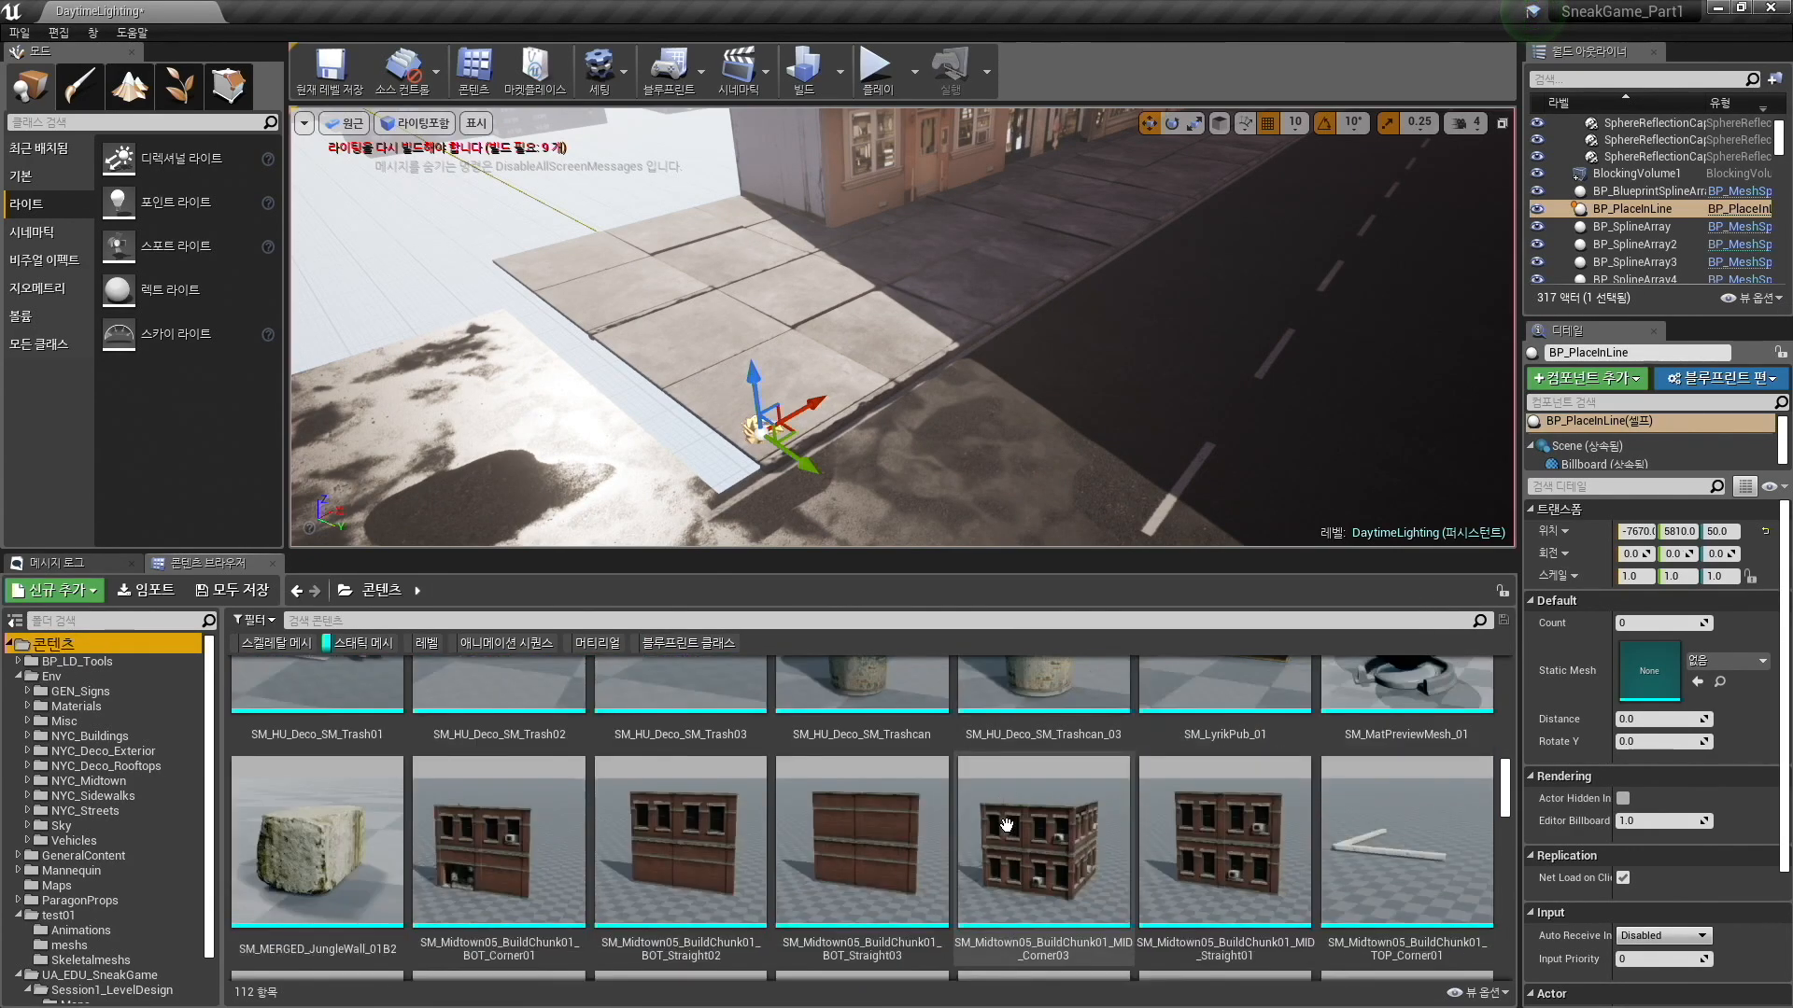
{"action": "scroll", "coordinate": [1006, 824], "scroll_direction": "down", "scroll_amount": 3}
{"action": "left_click_drag", "start_coordinate": [1406, 793], "coordinate": [1658, 661]}
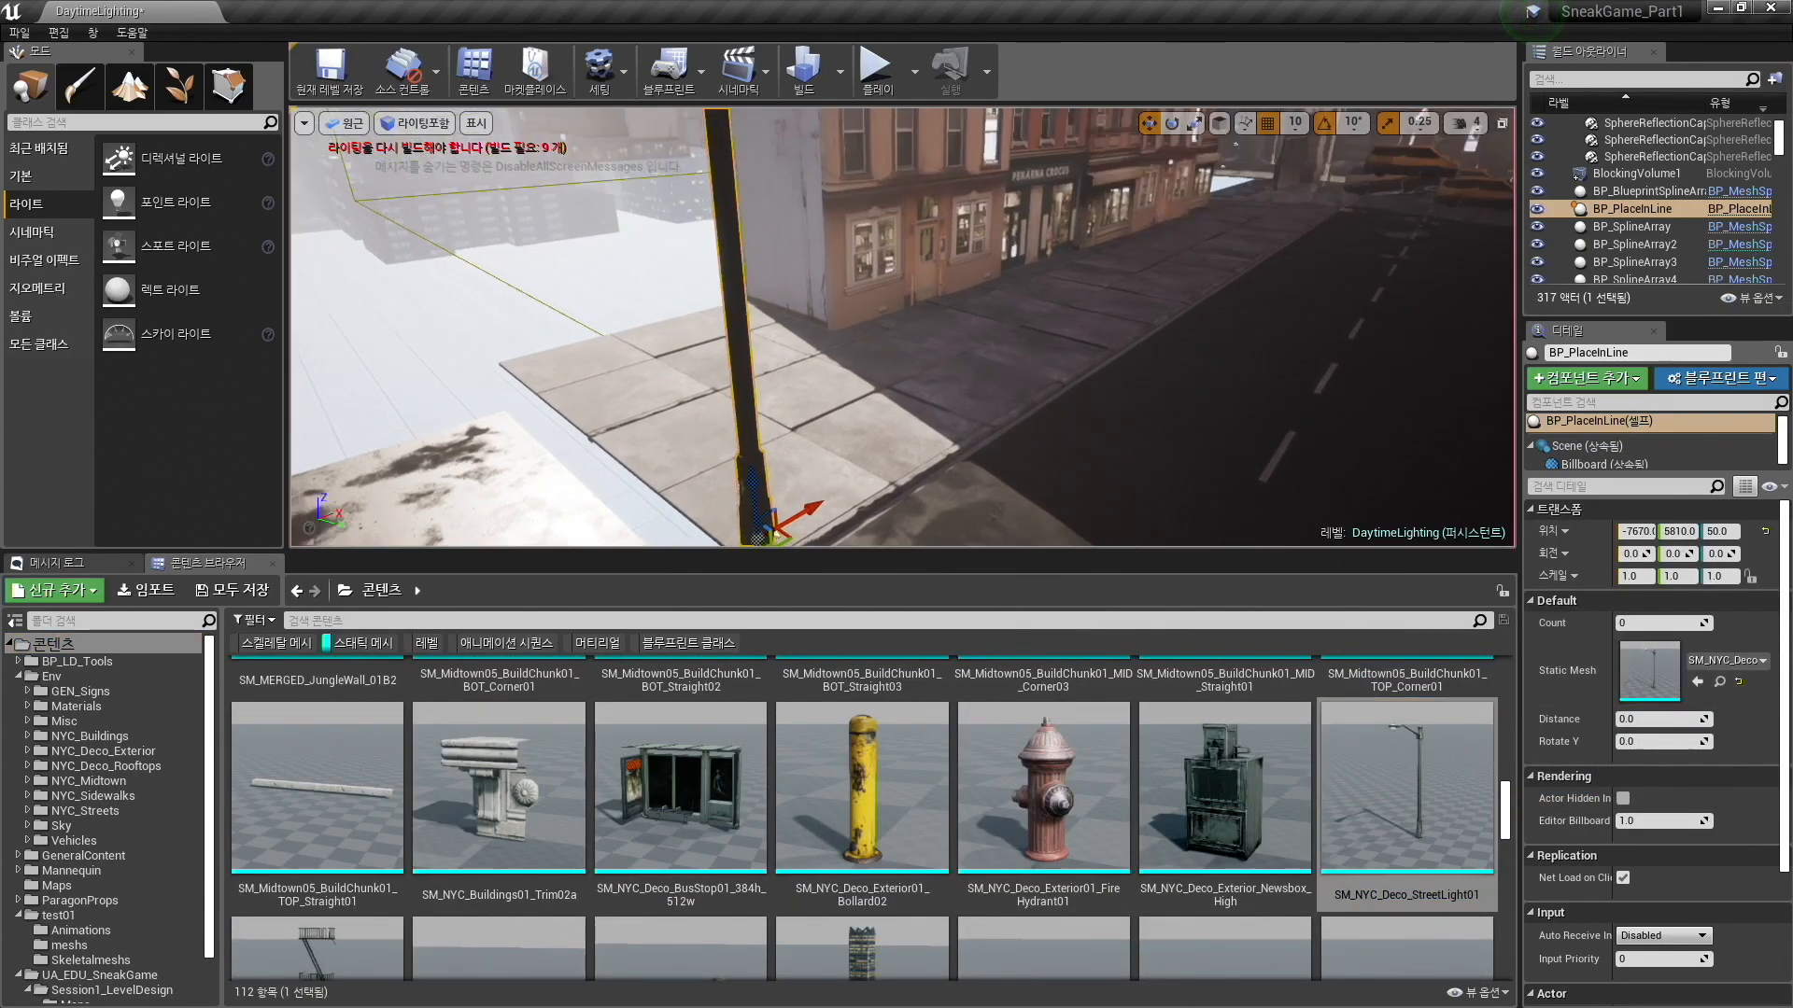
Set the street light row's Count to 10 and its Distance to about 11.52.
{"action": "right_click_drag", "start_coordinate": [1100, 421], "coordinate": [1118, 439]}
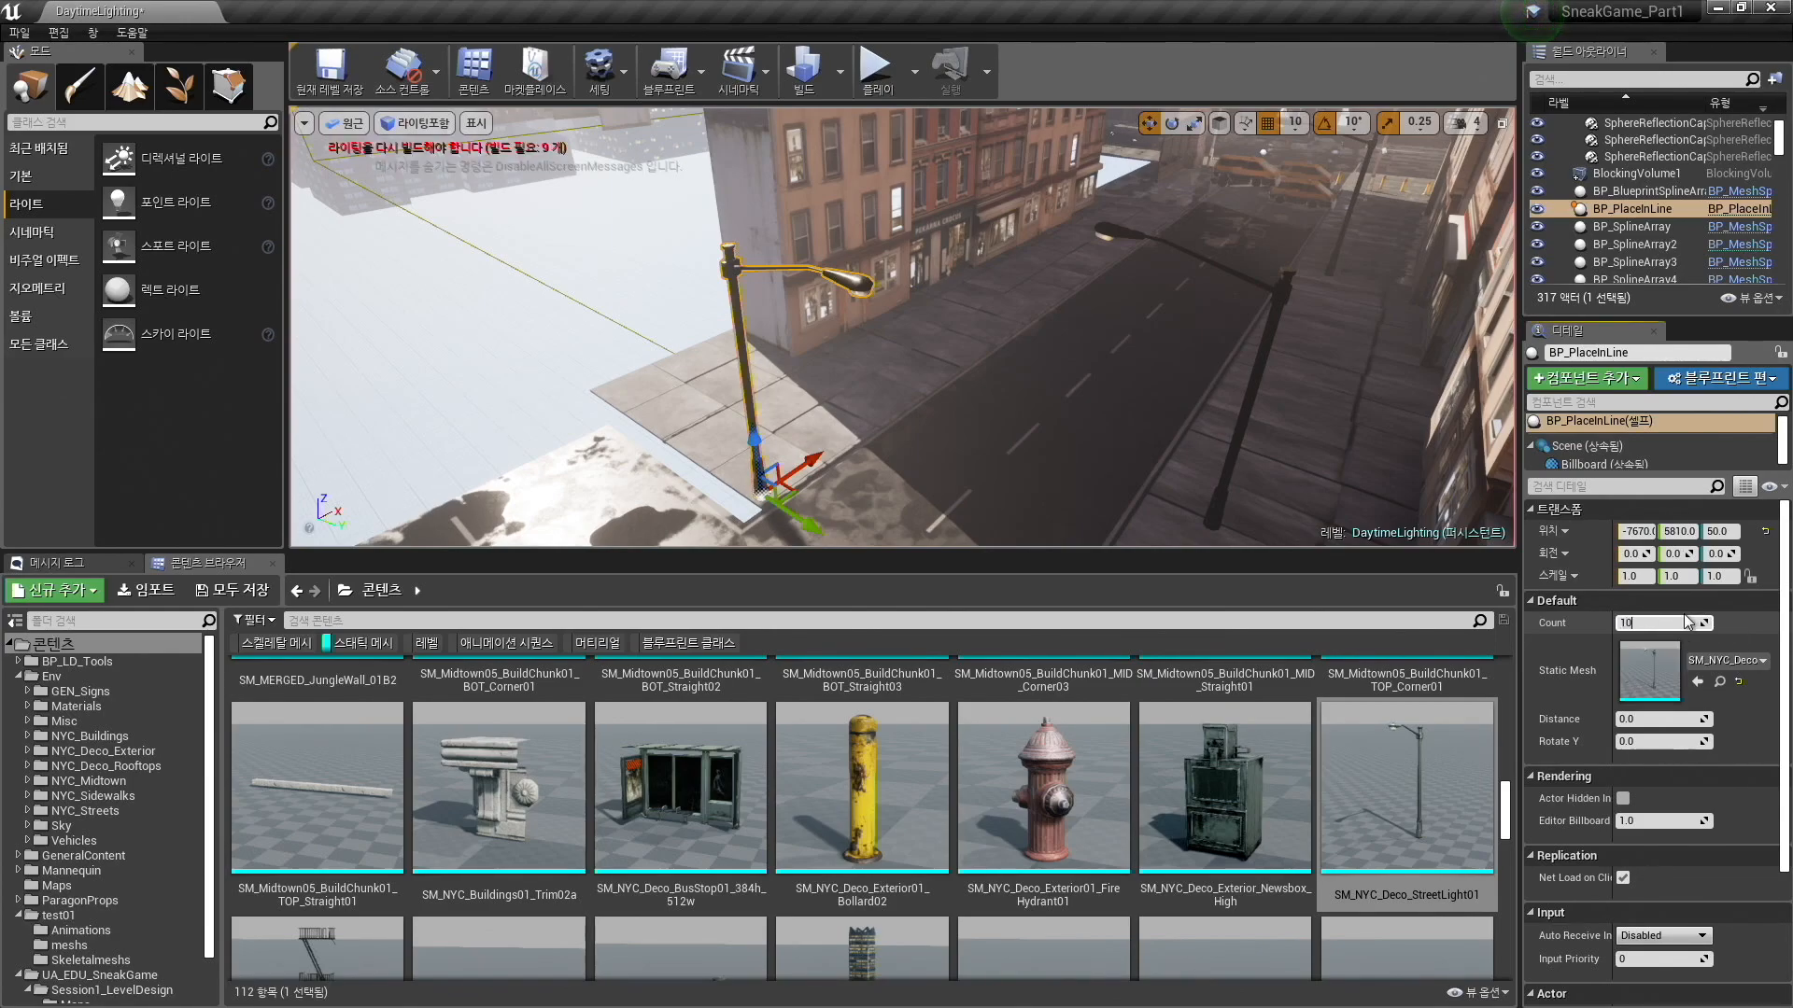
{"action": "key", "text": "Return"}
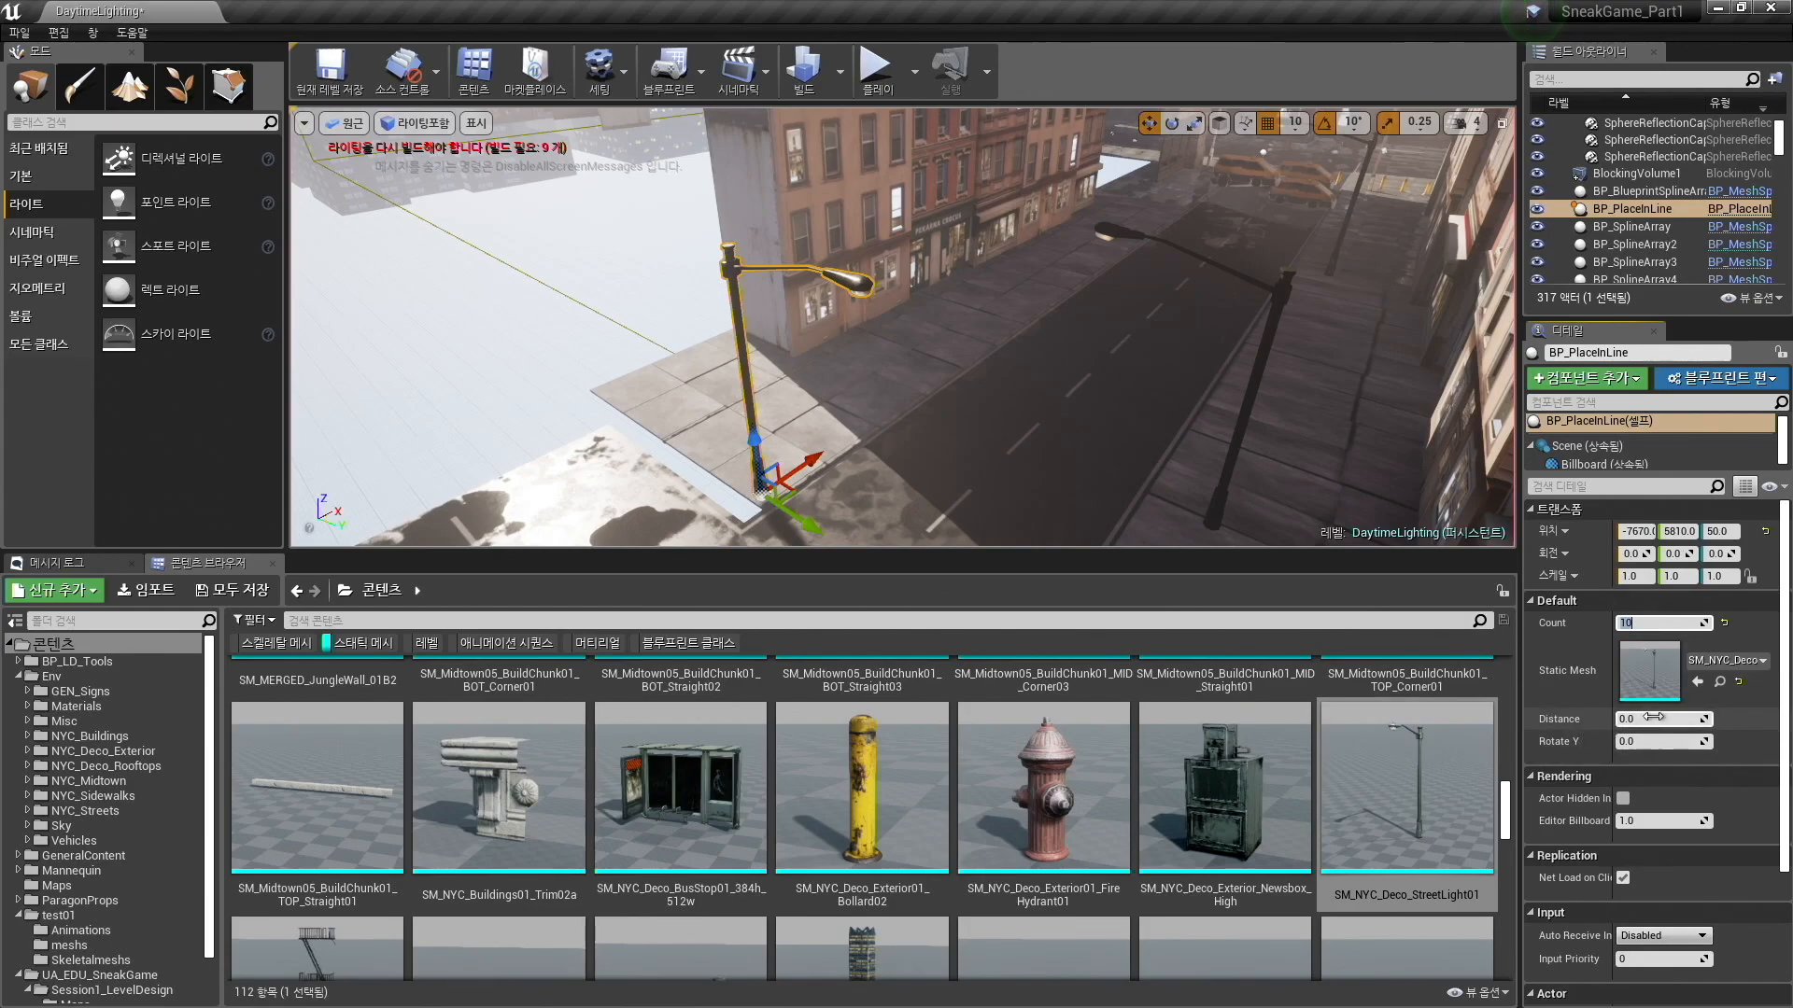
{"action": "left_click_drag", "start_coordinate": [1626, 718], "coordinate": [1707, 718]}
Enlarge the level view and rotate the street light row a quarter turn about its vertical axis to follow the sidewalk.
{"action": "right_click_drag", "start_coordinate": [1099, 476], "coordinate": [1099, 476]}
{"action": "key", "text": "e"}
{"action": "left_click_drag", "start_coordinate": [930, 550], "coordinate": [931, 703]}
{"action": "left_click_drag", "start_coordinate": [777, 648], "coordinate": [674, 648]}
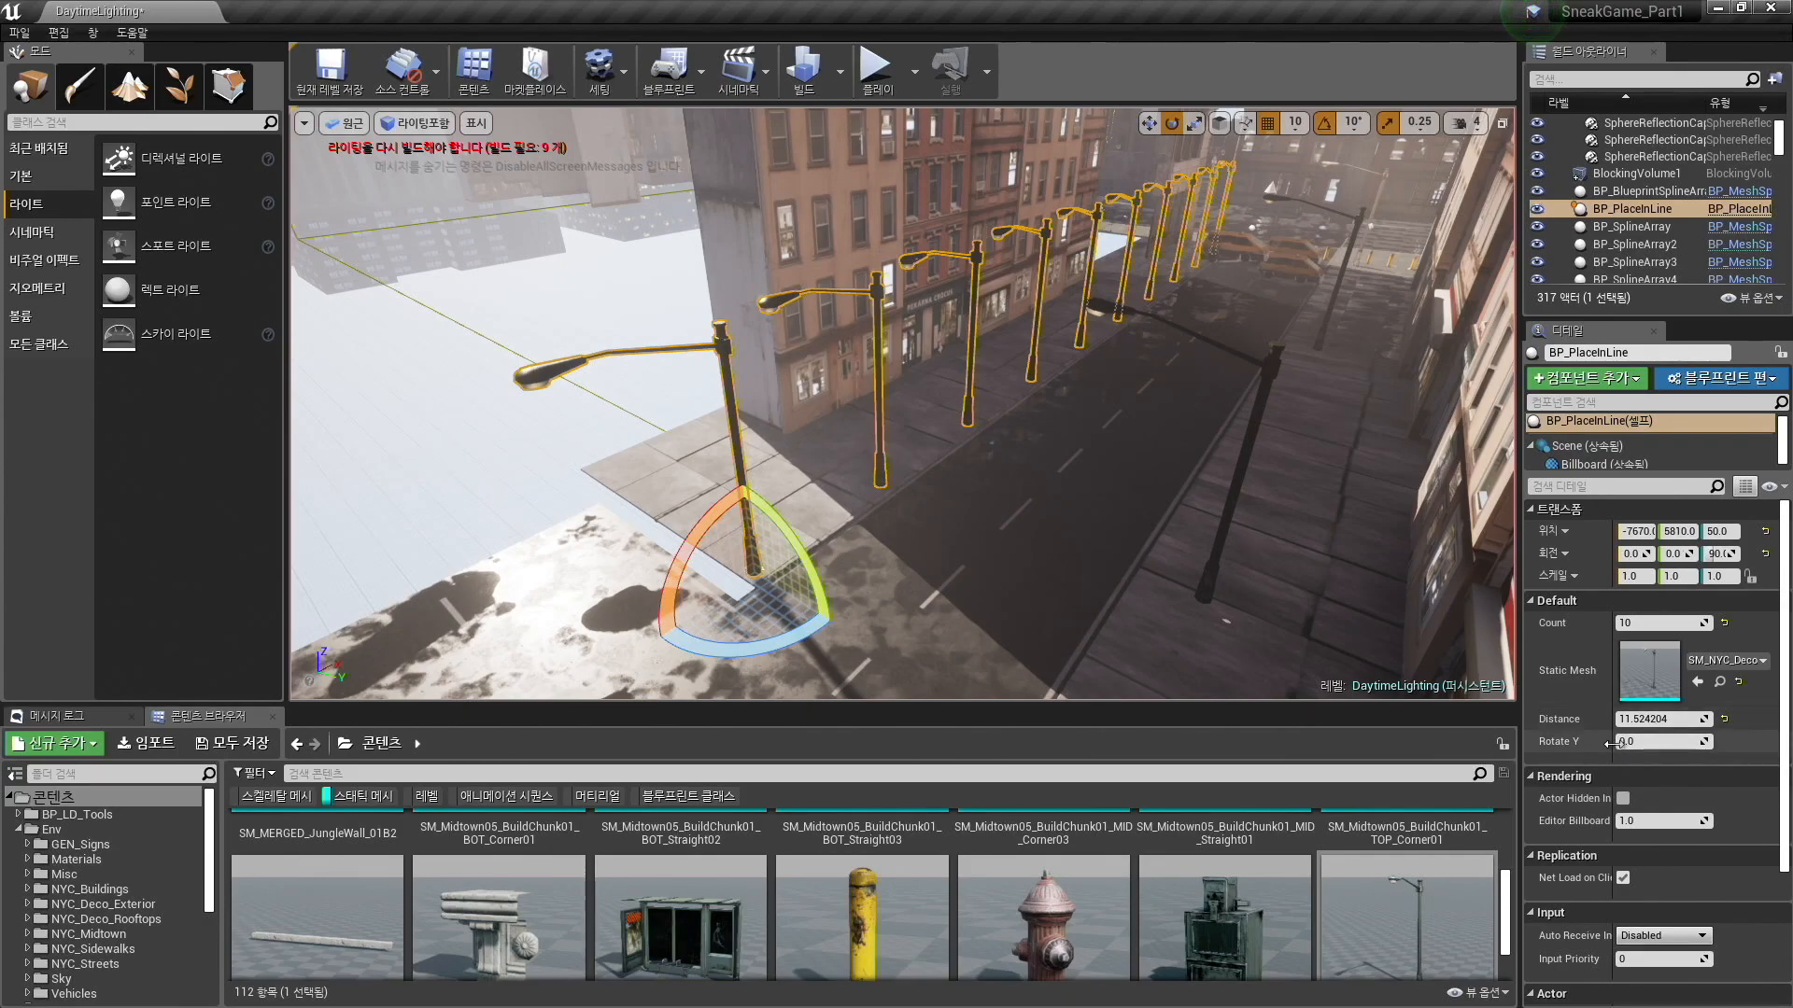
Try a Rotate Y of 90 on the street lights, and settle on -90 to point the lamps over the road.
{"action": "type", "text": "90"}
{"action": "key", "text": "Return"}
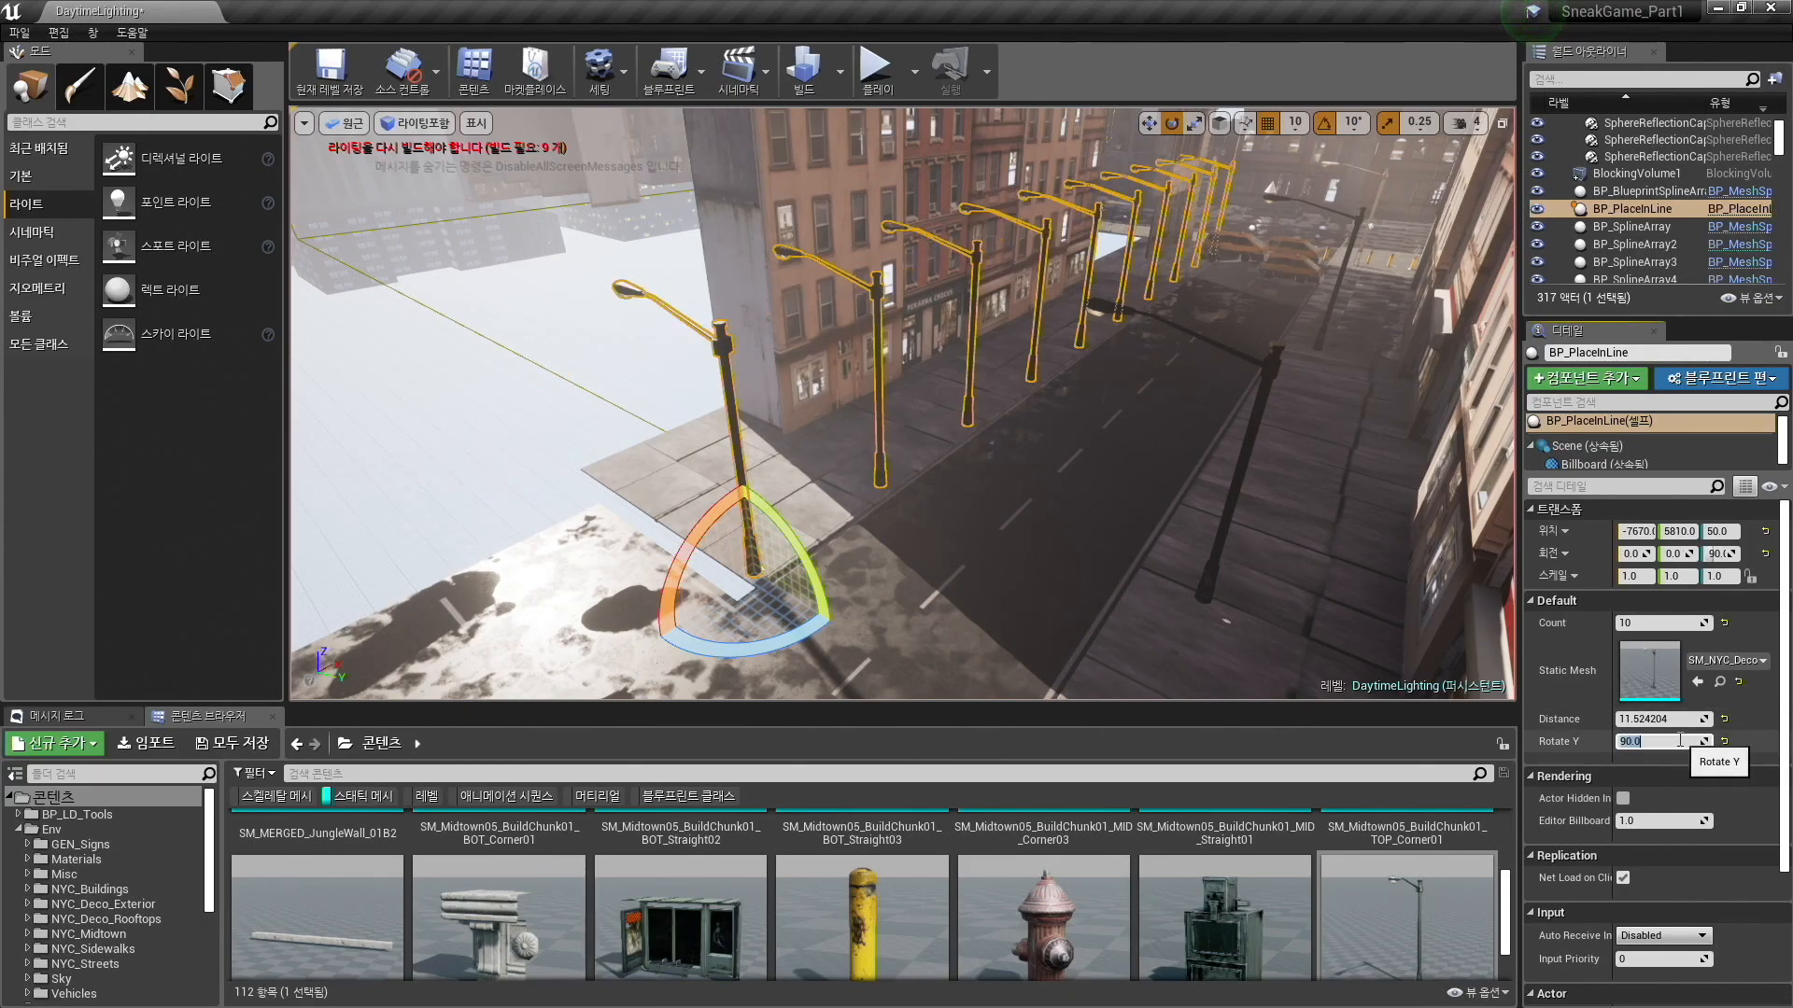
{"action": "type", "text": "-90"}
{"action": "key", "text": "Return"}
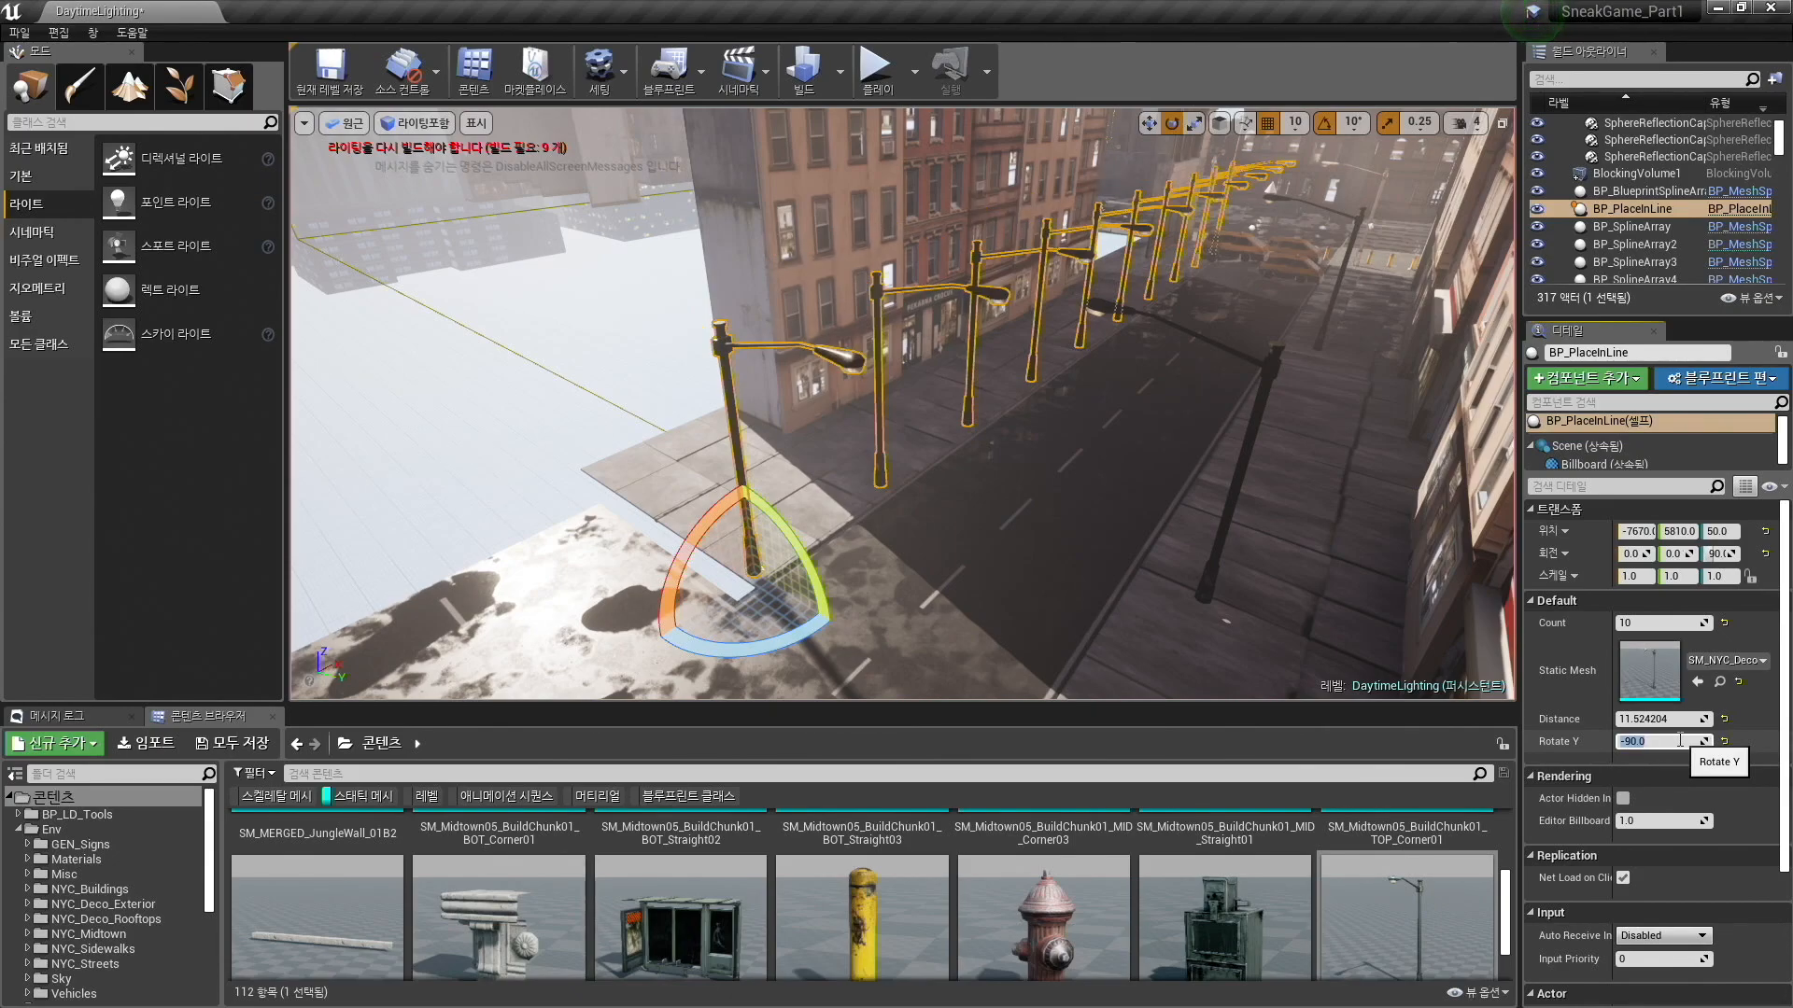
Deselect the street light row to view the finished line along the road, and consult the BP_PlaceInLine presentation slide.
{"action": "right_click_drag", "start_coordinate": [1228, 488], "coordinate": [1134, 532]}
{"action": "key", "text": "w"}
{"action": "key", "text": "Escape"}
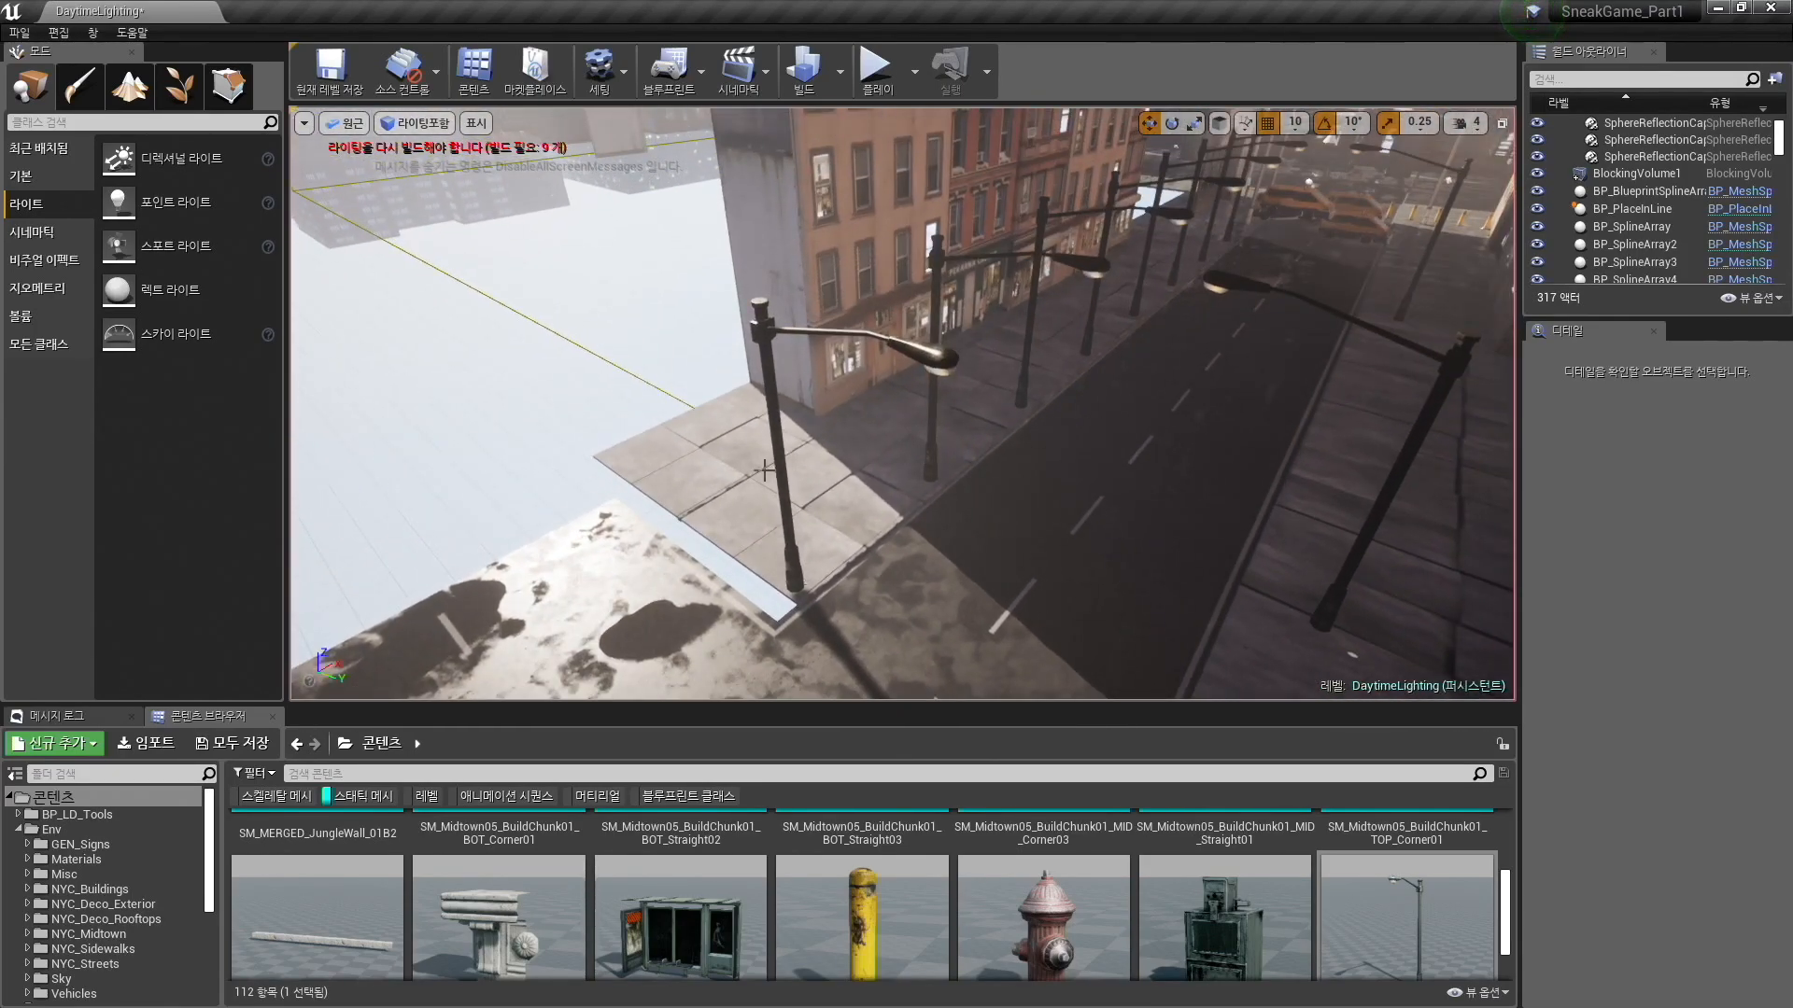
{"action": "key", "text": "super+Tab"}
{"action": "key", "text": "super+Tab"}
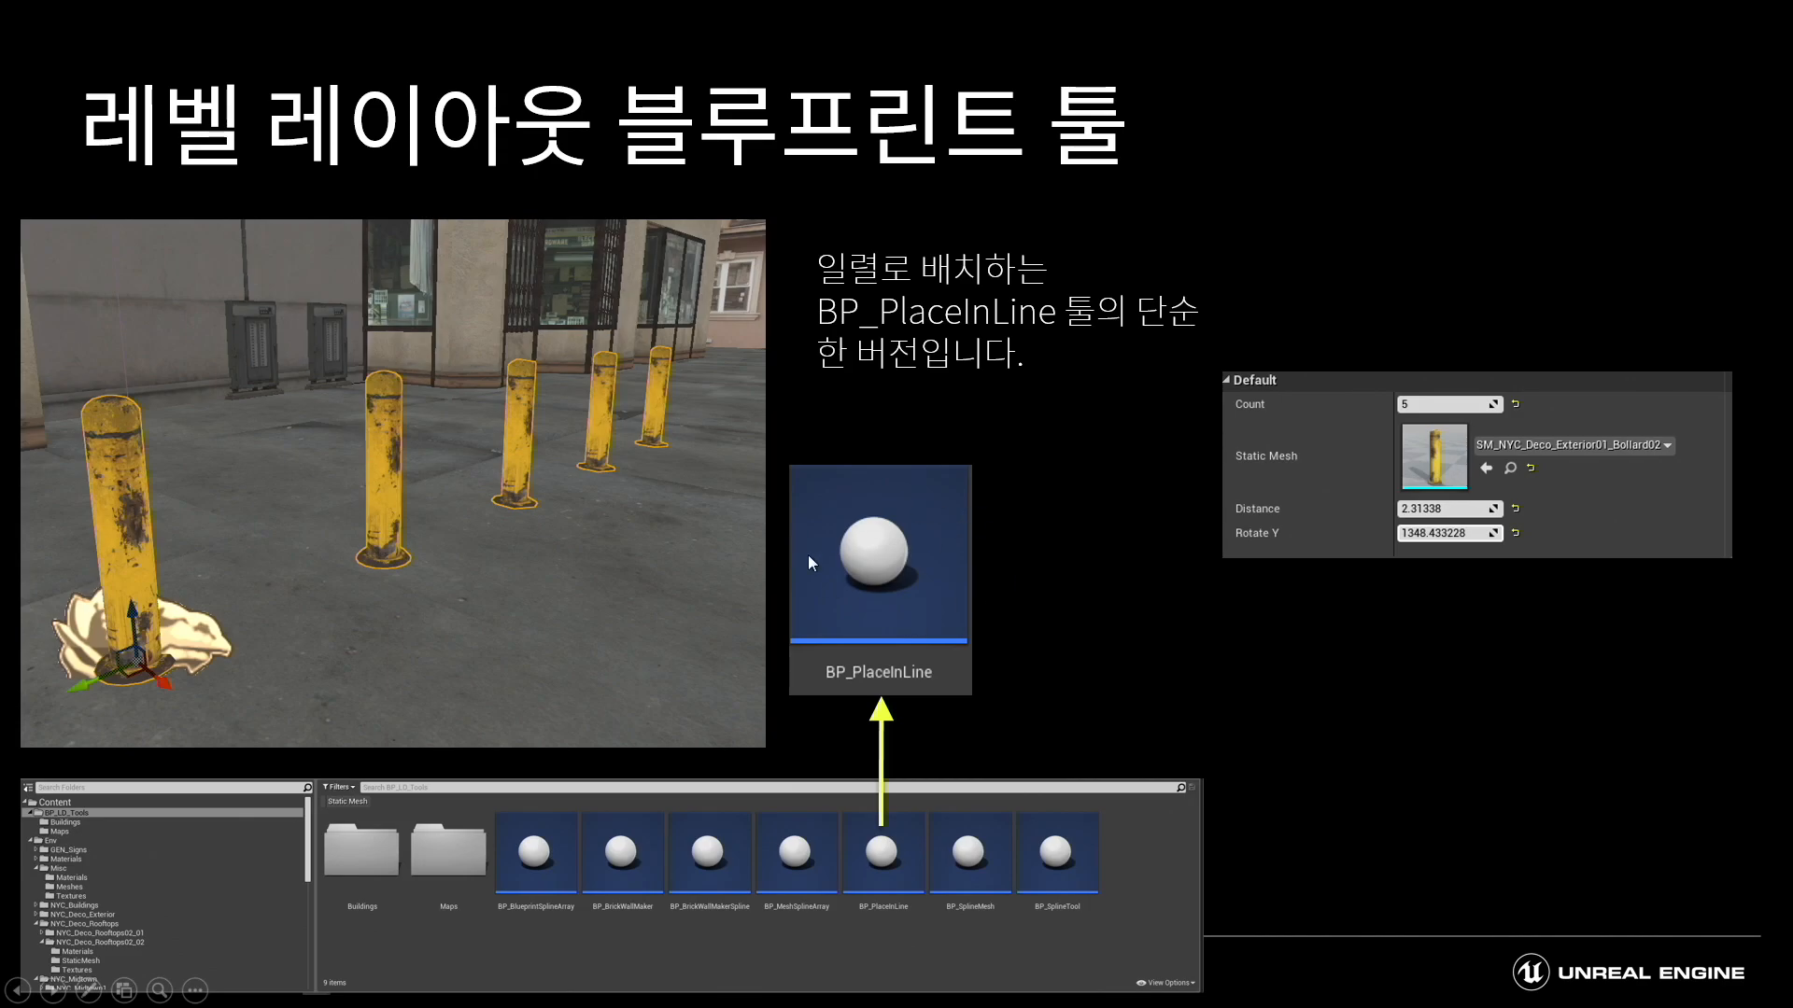
{"action": "key", "text": "super+Tab"}
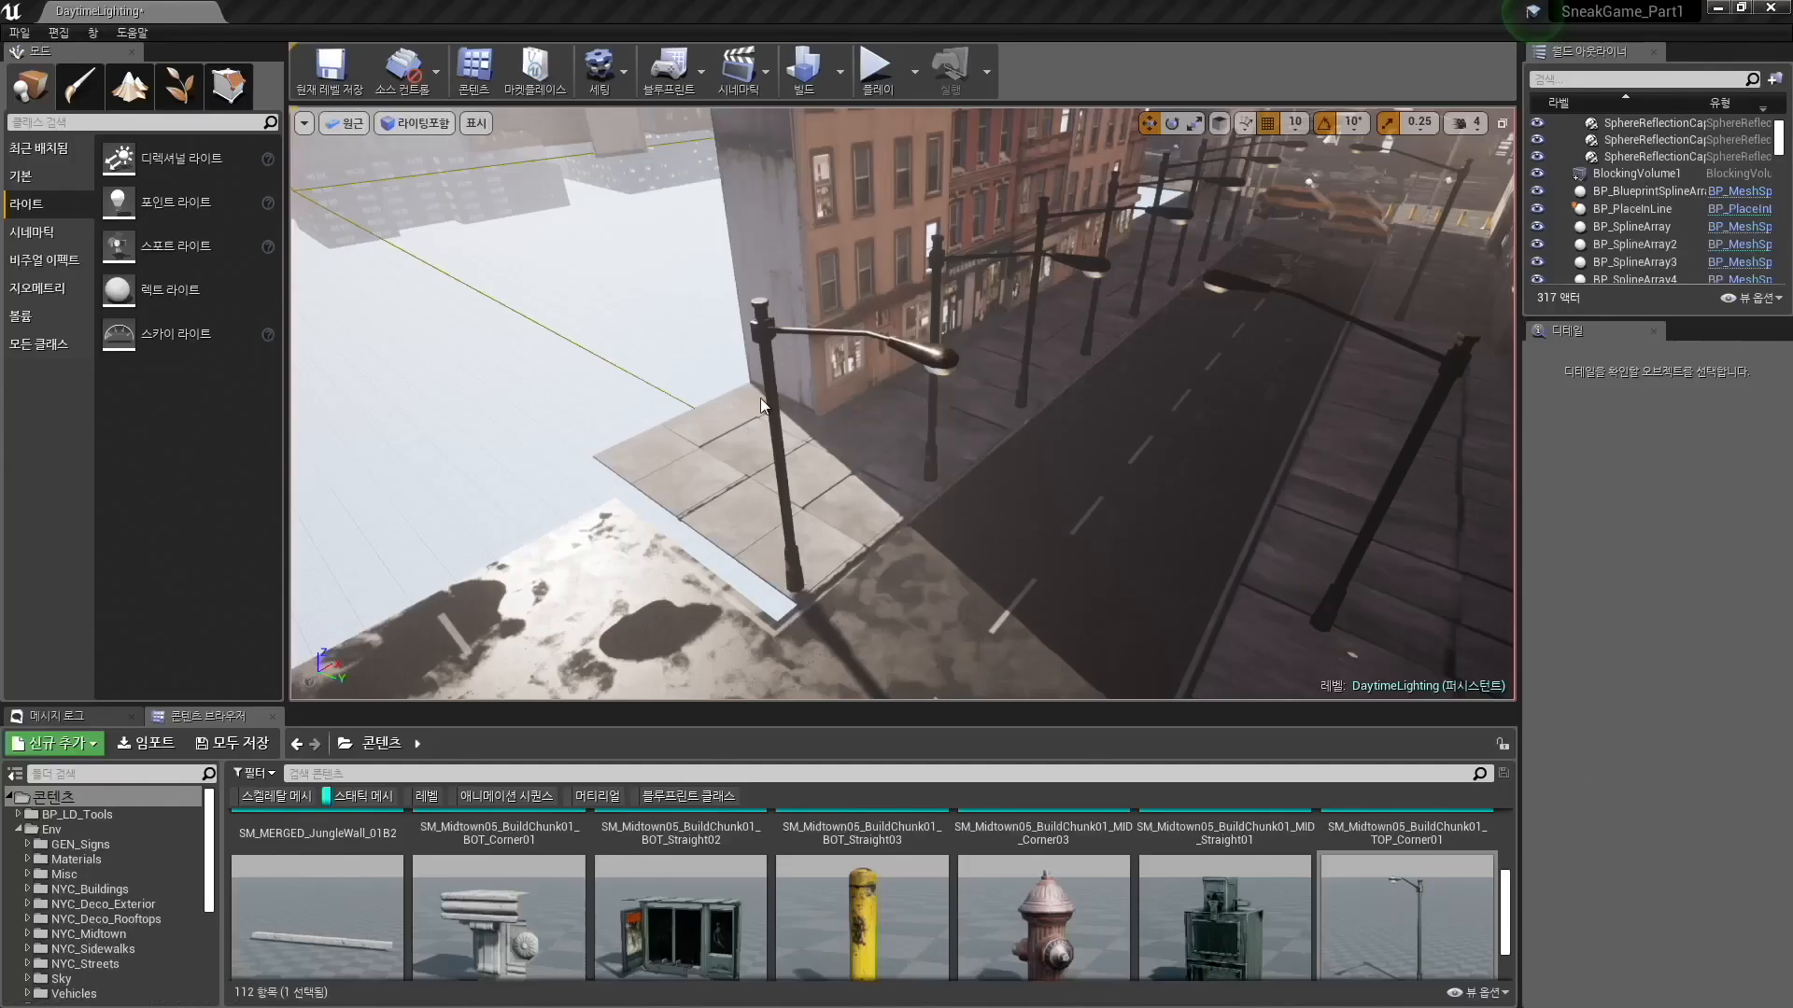
Enlarge the asset area and show everything in the BP_LD_Tools folder with the static mesh filter turned off.
{"action": "left_click_drag", "start_coordinate": [1047, 707], "coordinate": [1057, 560]}
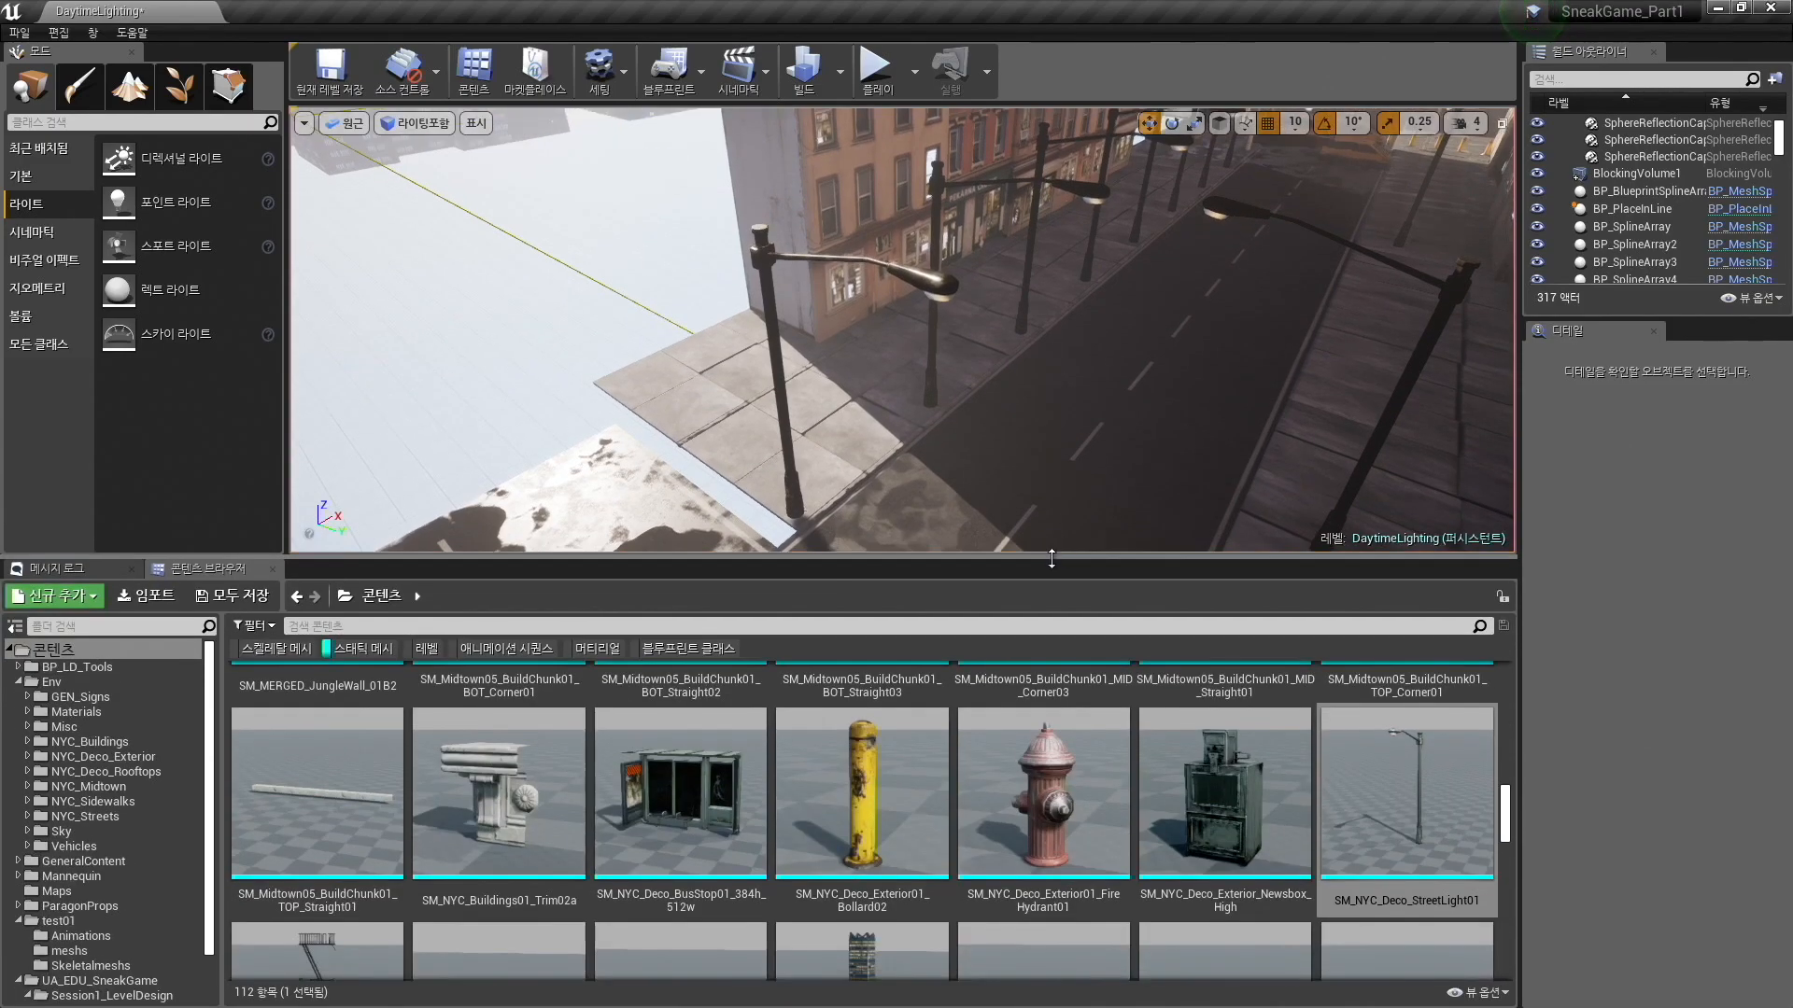
{"action": "left_click", "coordinate": [73, 665]}
{"action": "left_click", "coordinate": [350, 646]}
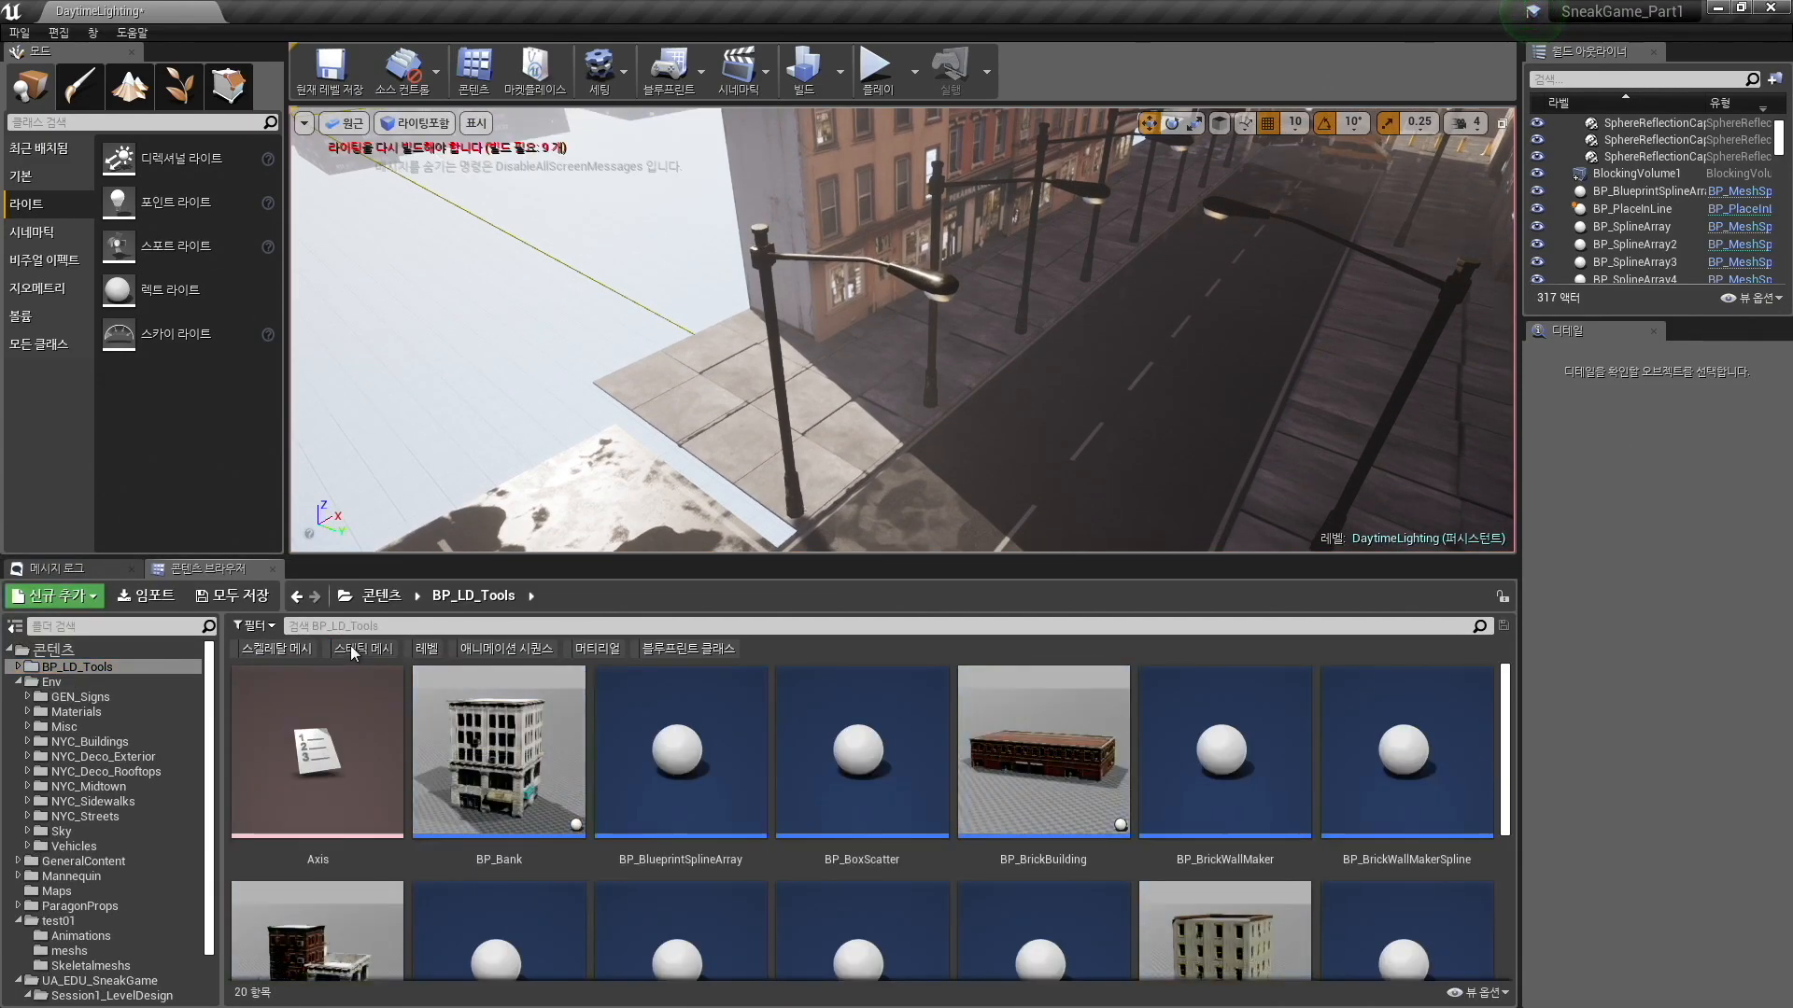
{"action": "scroll", "coordinate": [1231, 797], "scroll_direction": "down", "scroll_amount": 3}
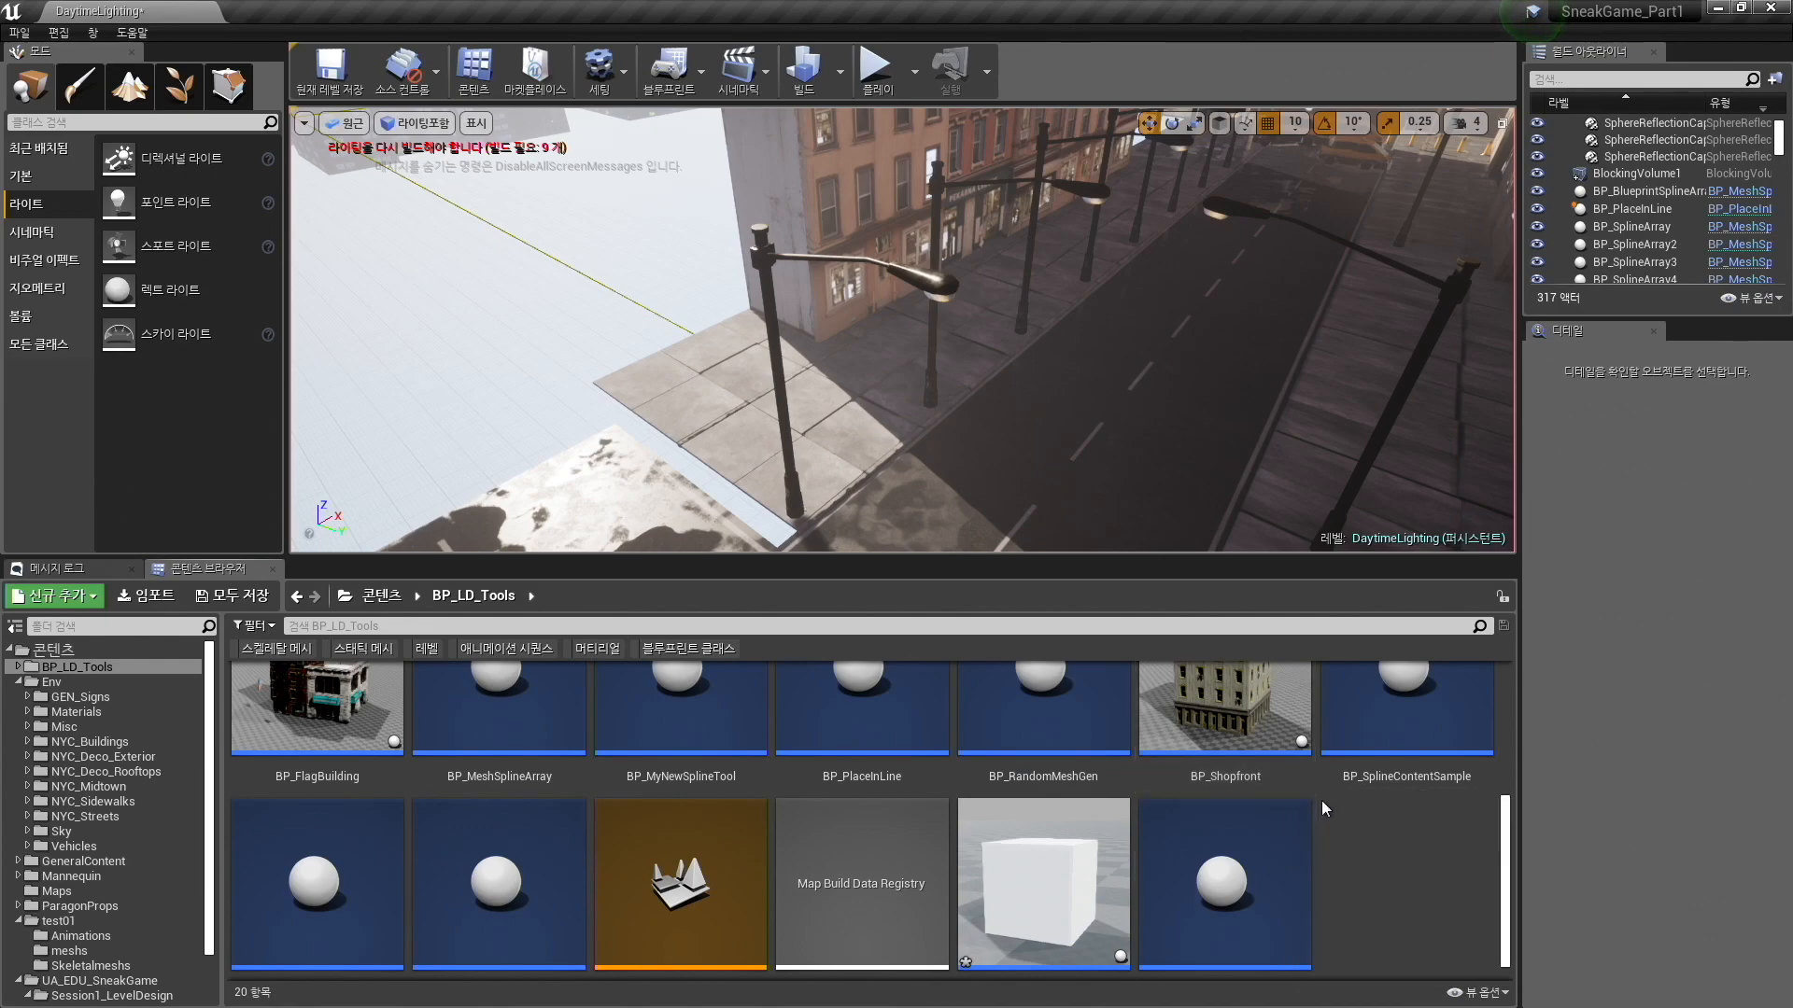
Review the asset report for migrating BP_PlaceInLine to another project without saving the modified content, and cancel the migration.
{"action": "right_click", "coordinate": [869, 700]}
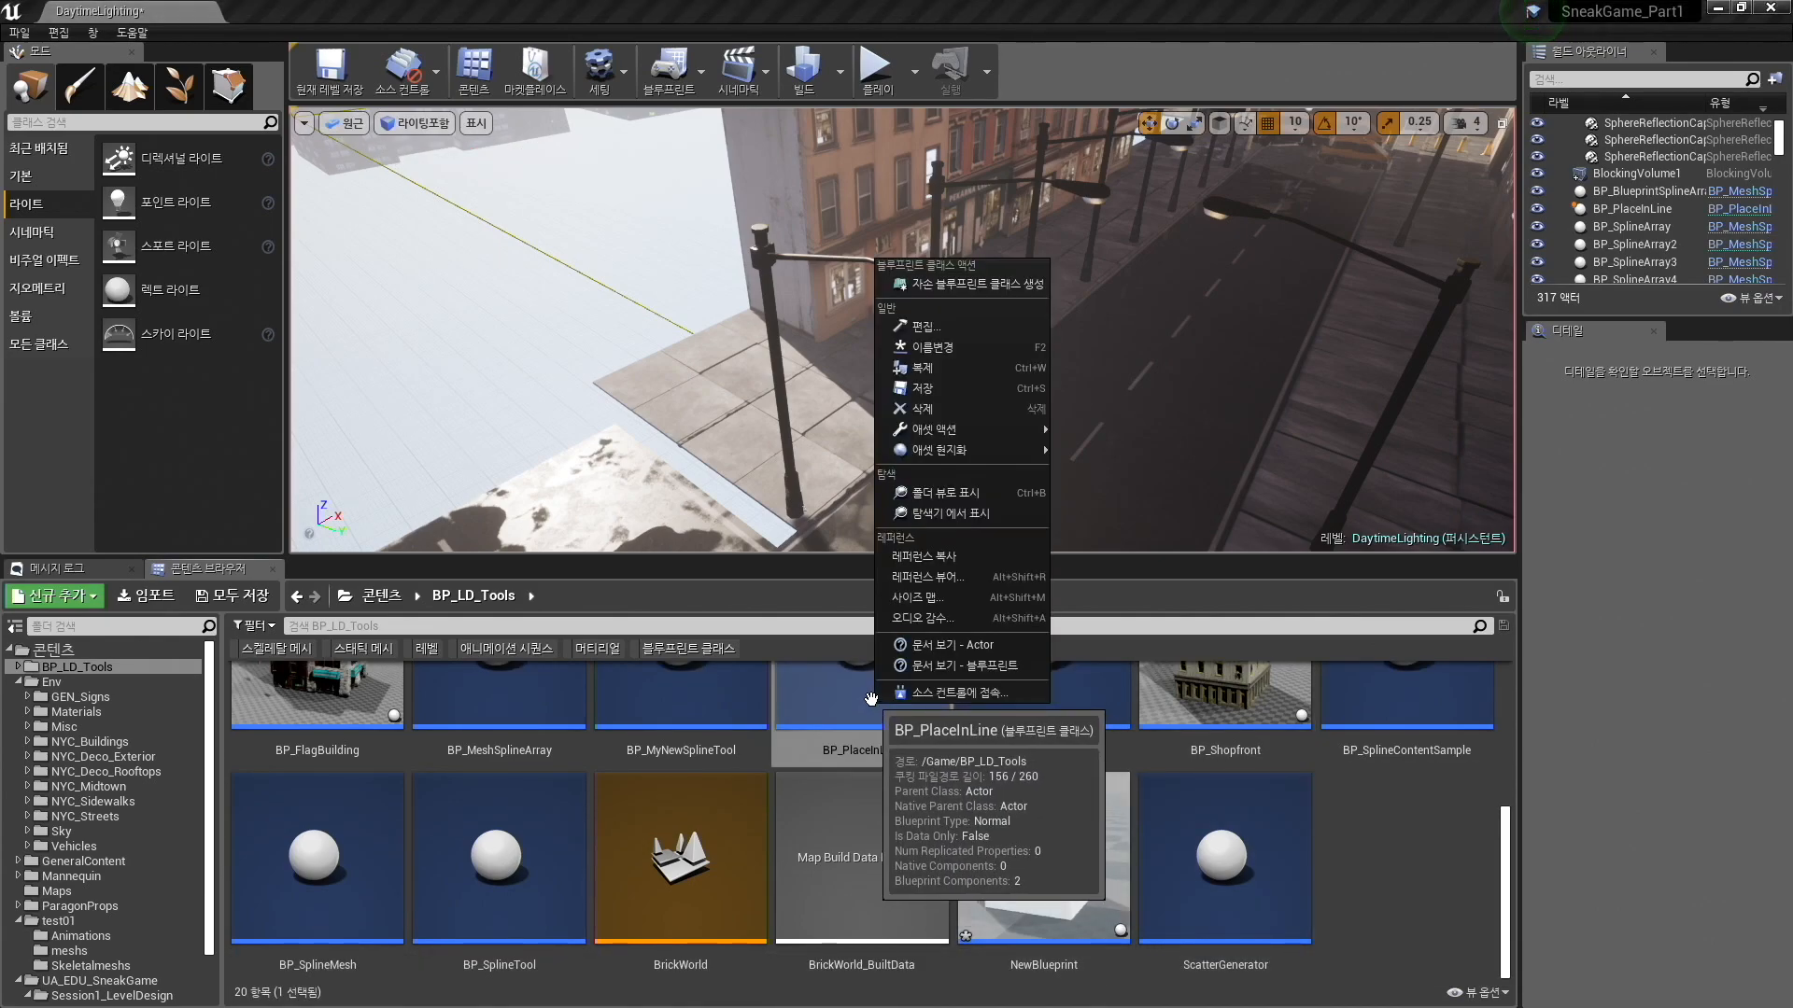
{"action": "mouse_move", "coordinate": [1000, 431]}
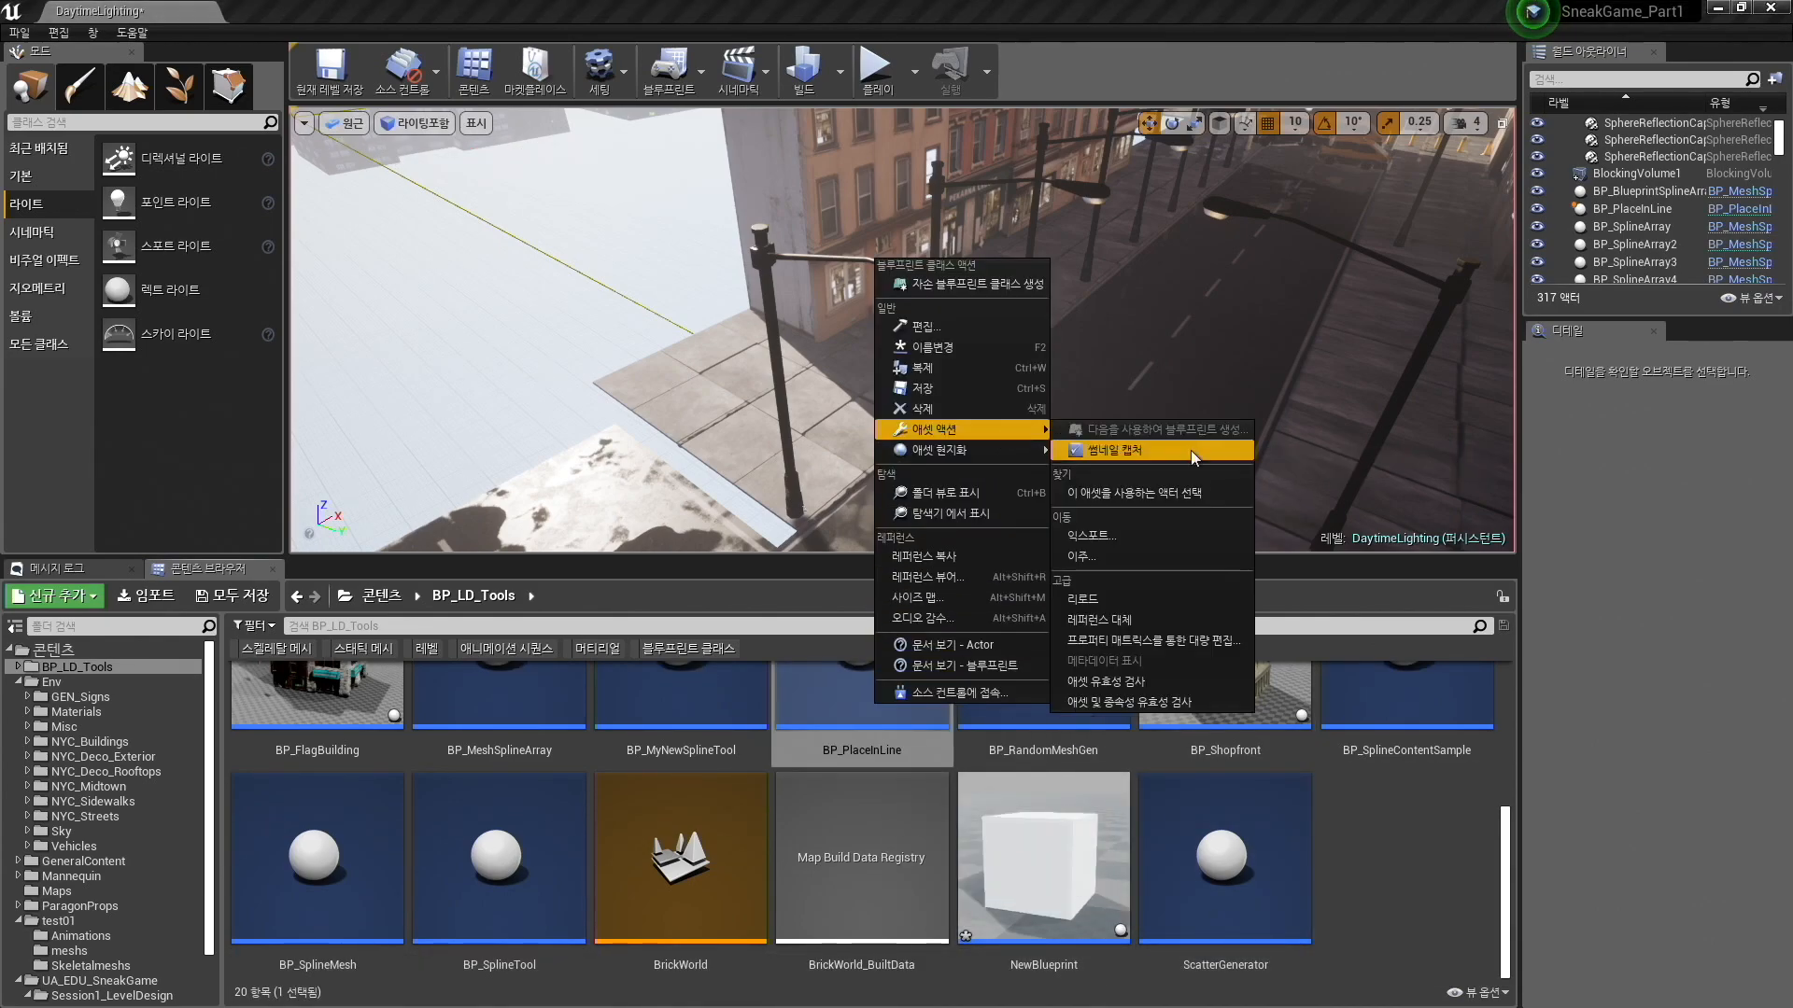
{"action": "left_click", "coordinate": [1119, 557]}
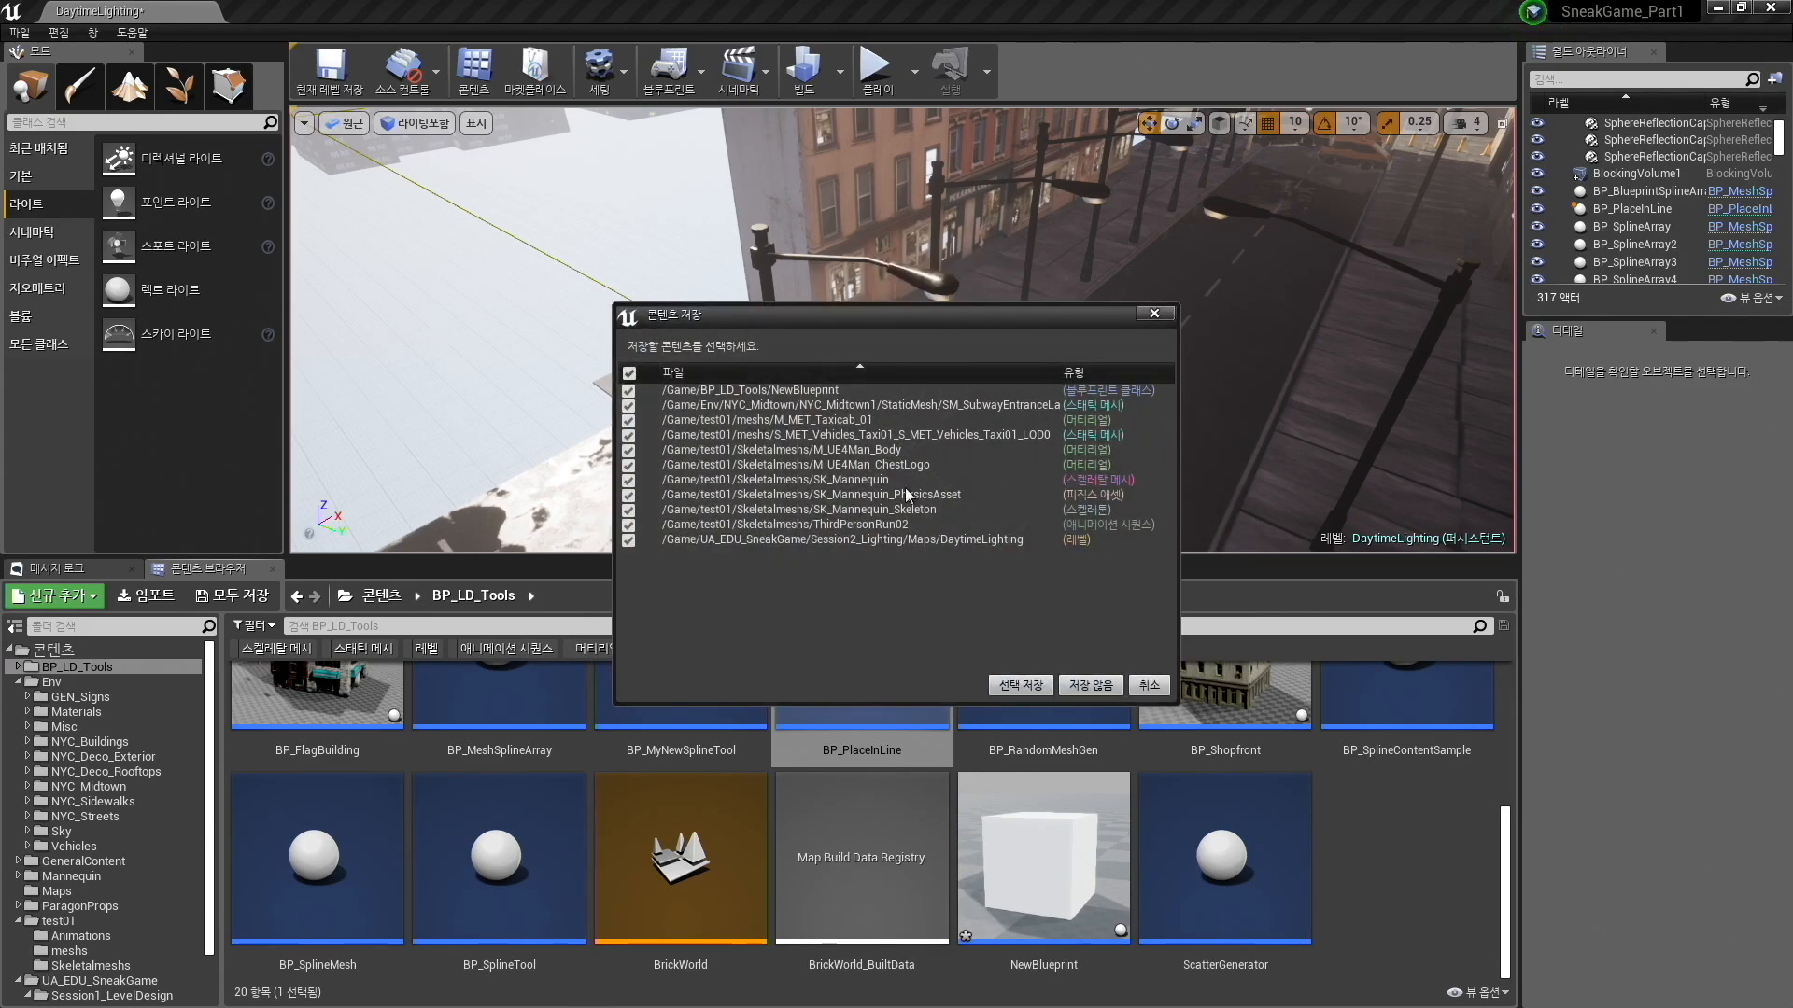
{"action": "left_click", "coordinate": [1116, 684]}
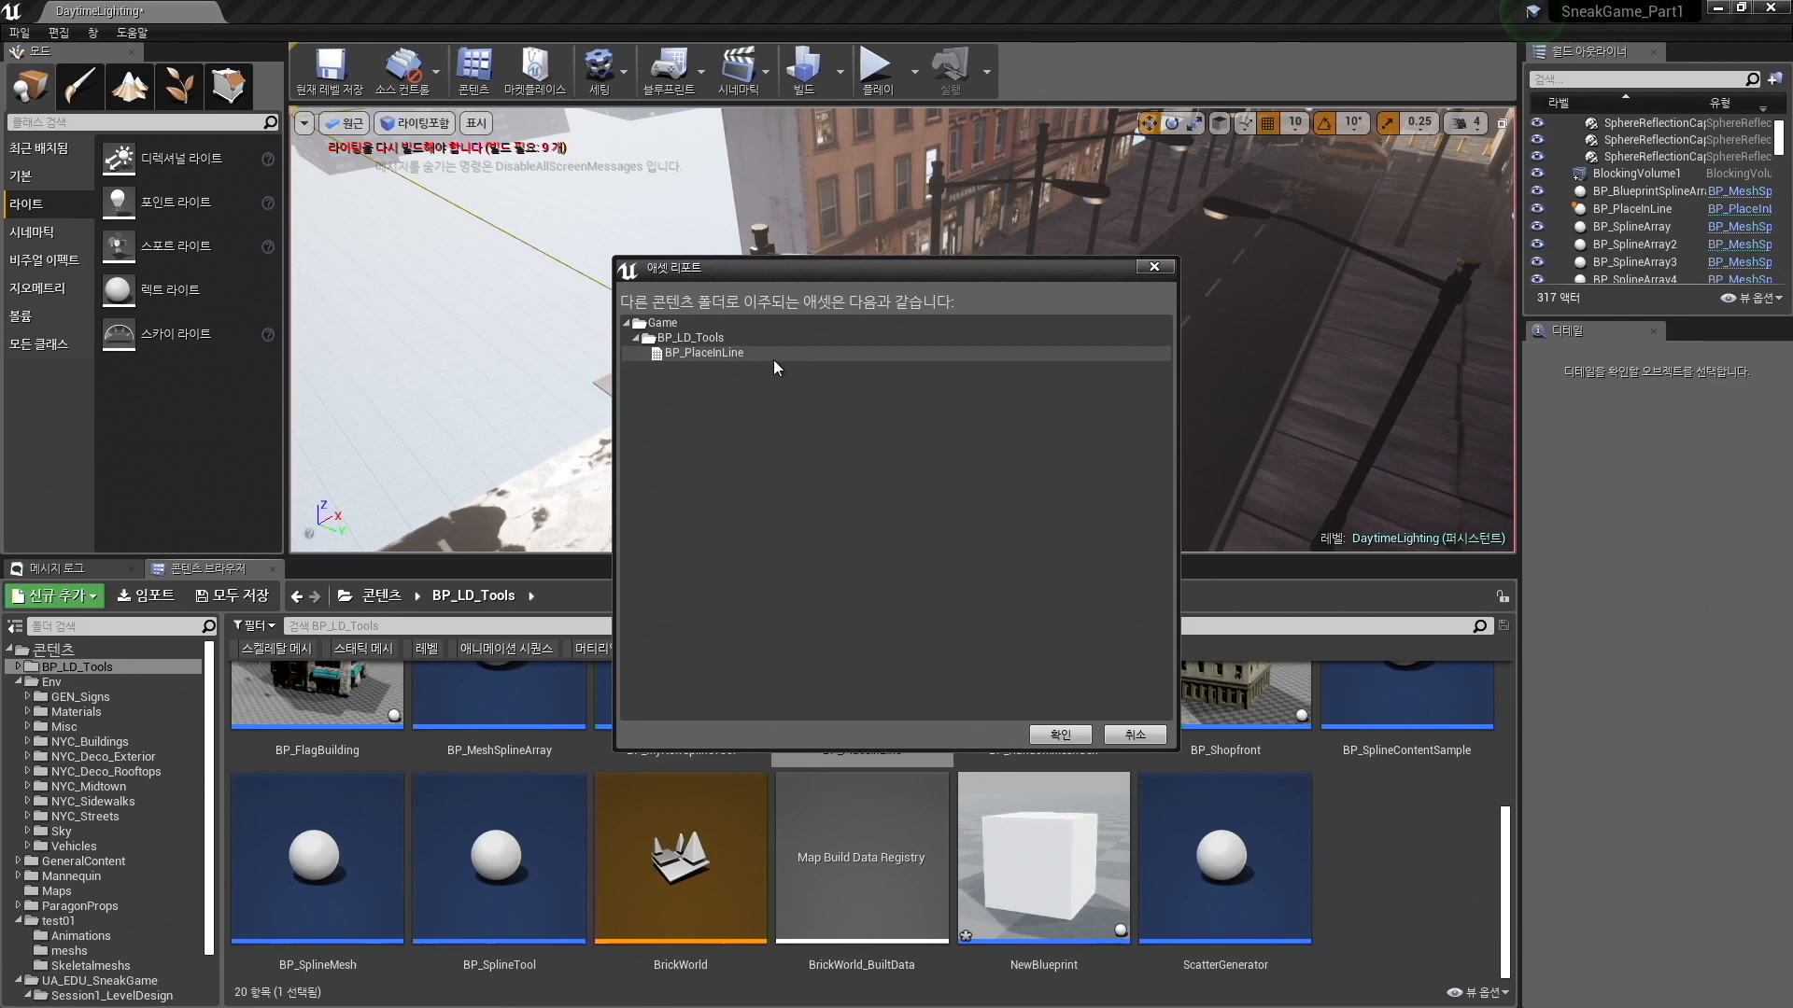
{"action": "left_click", "coordinate": [1134, 736]}
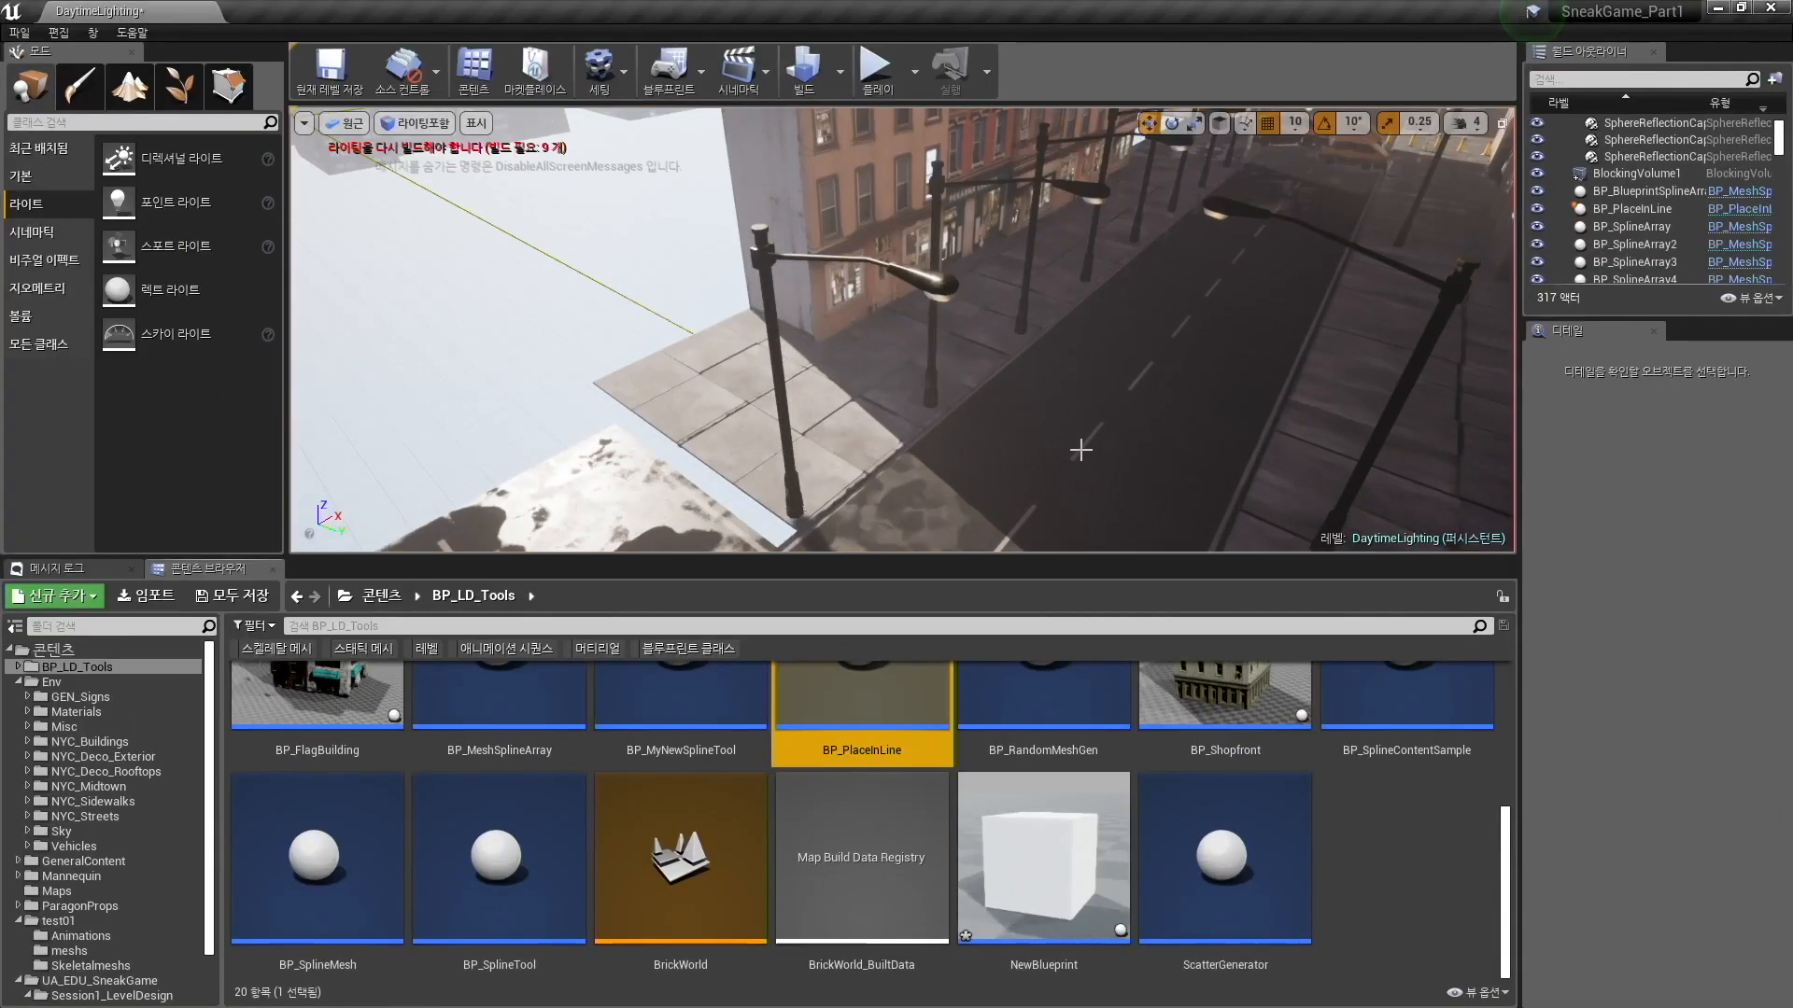
{"action": "left_click_drag", "start_coordinate": [1105, 557], "coordinate": [1103, 612]}
{"action": "right_click_drag", "start_coordinate": [1083, 467], "coordinate": [1134, 448]}
{"action": "right_click_drag", "start_coordinate": [939, 281], "coordinate": [943, 337]}
{"action": "key", "text": "s"}
{"action": "scroll", "coordinate": [1369, 878], "scroll_direction": "down", "scroll_amount": 1}
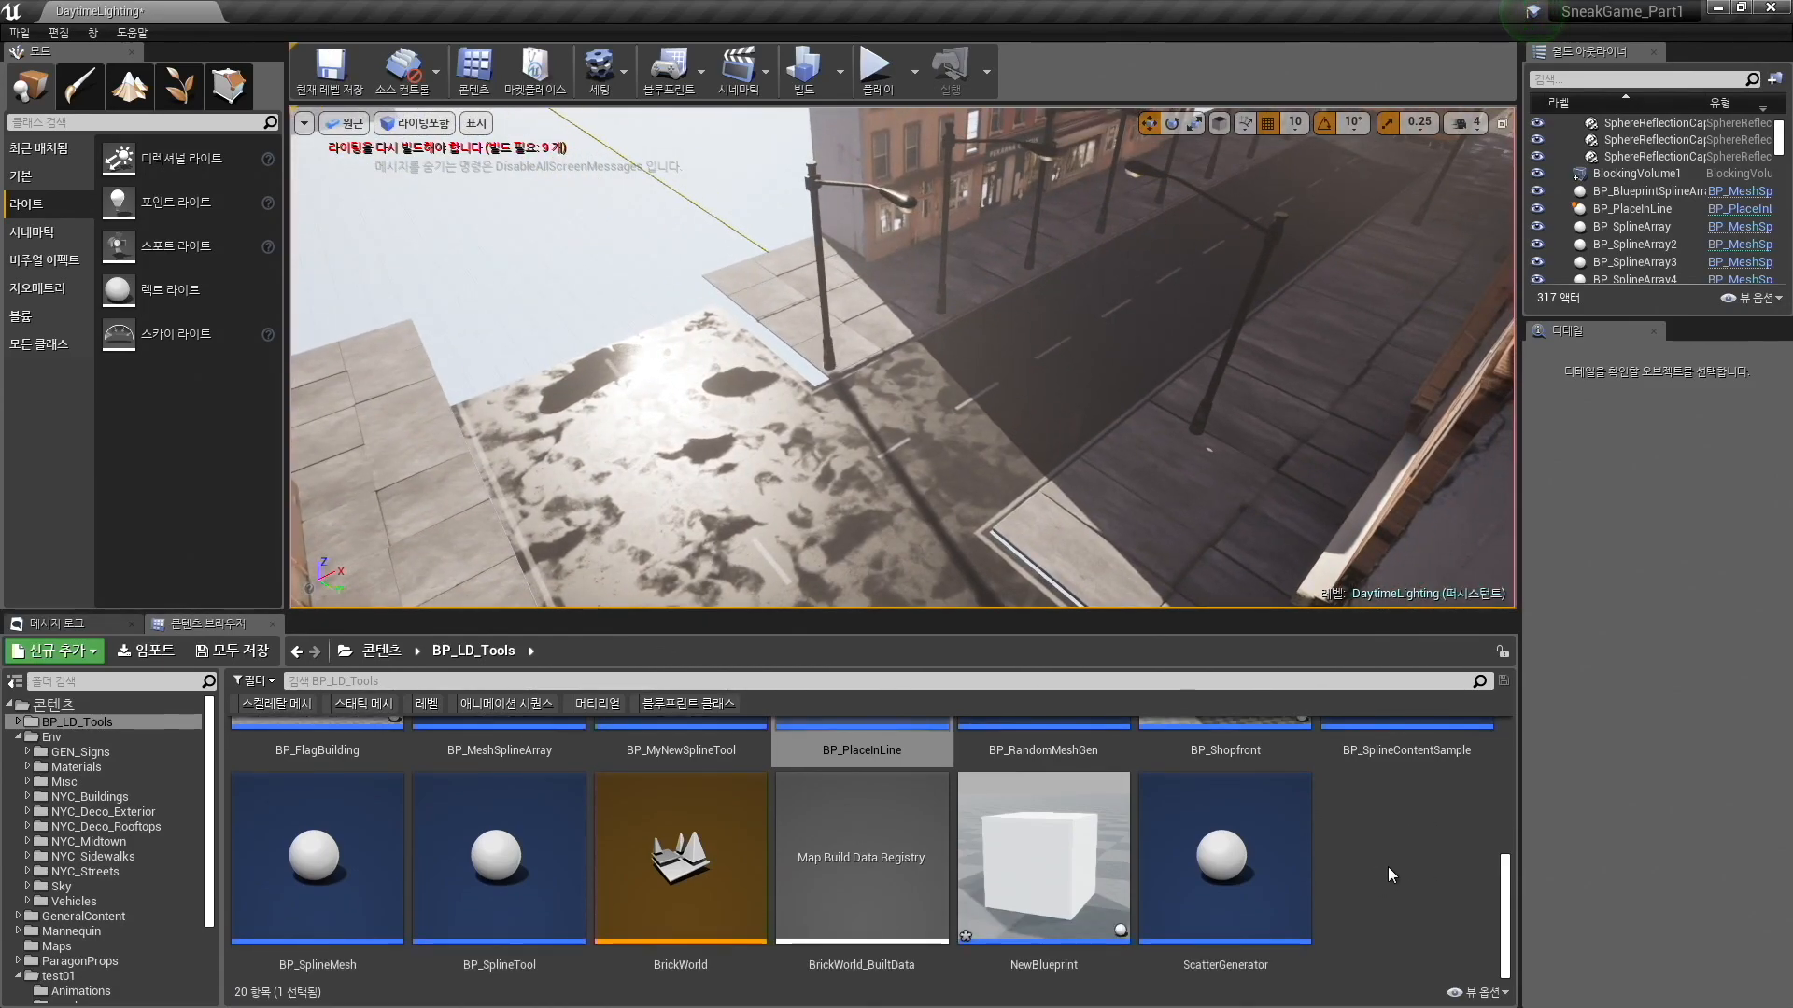
{"action": "left_click_drag", "start_coordinate": [515, 848], "coordinate": [939, 392]}
{"action": "left_click_drag", "start_coordinate": [865, 457], "coordinate": [864, 458]}
{"action": "right_click_drag", "start_coordinate": [1120, 540], "coordinate": [1172, 546]}
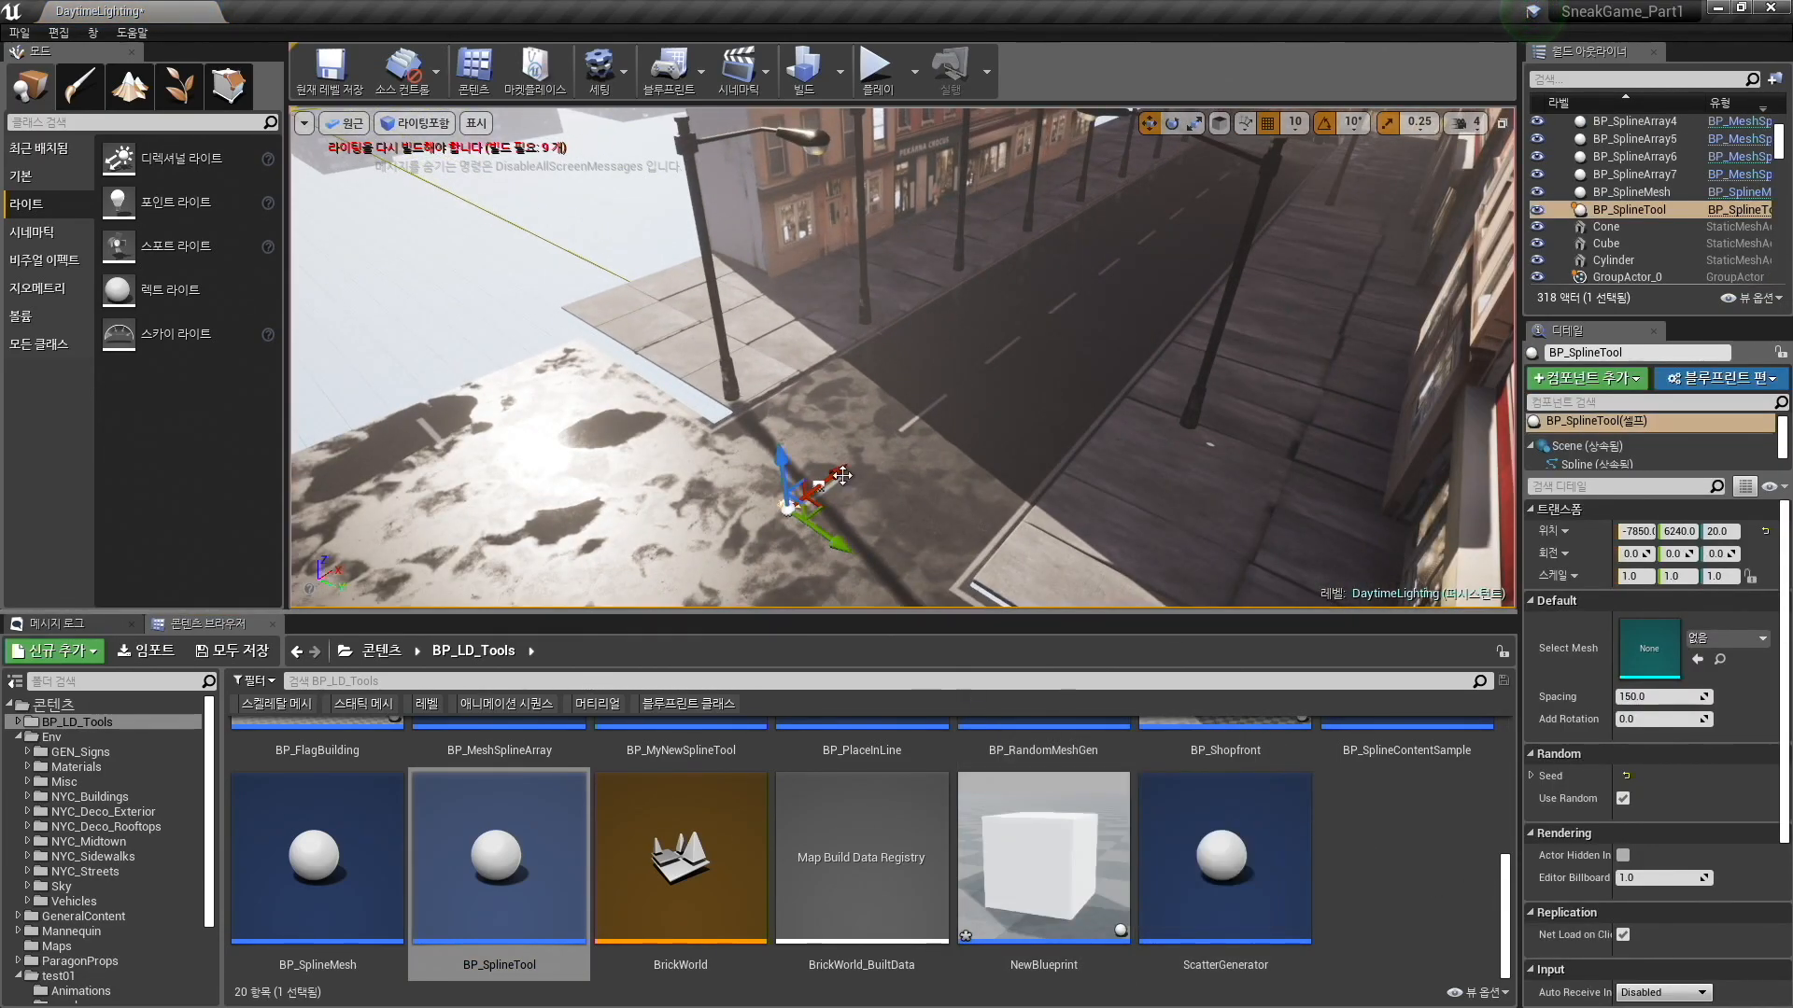
{"action": "right_click_drag", "start_coordinate": [839, 544], "coordinate": [814, 584]}
{"action": "key", "text": "Delete"}
Place a BP_SplineMesh actor on the road at the street intersection, at about -7980, 6190, 80.
{"action": "left_click_drag", "start_coordinate": [341, 840], "coordinate": [755, 478]}
{"action": "mouse_move", "coordinate": [755, 478]}
{"action": "right_mouse_down"}
{"action": "mouse_move", "coordinate": [803, 467]}
{"action": "mouse_move", "coordinate": [783, 489]}
{"action": "right_mouse_up"}
{"action": "mouse_move", "coordinate": [705, 444]}
{"action": "left_mouse_down"}
{"action": "mouse_move", "coordinate": [691, 374]}
{"action": "mouse_move", "coordinate": [703, 439]}
{"action": "left_mouse_up"}
{"action": "right_click_drag", "start_coordinate": [703, 438], "coordinate": [654, 448]}
{"action": "right_click_drag", "start_coordinate": [1033, 311], "coordinate": [1047, 309]}
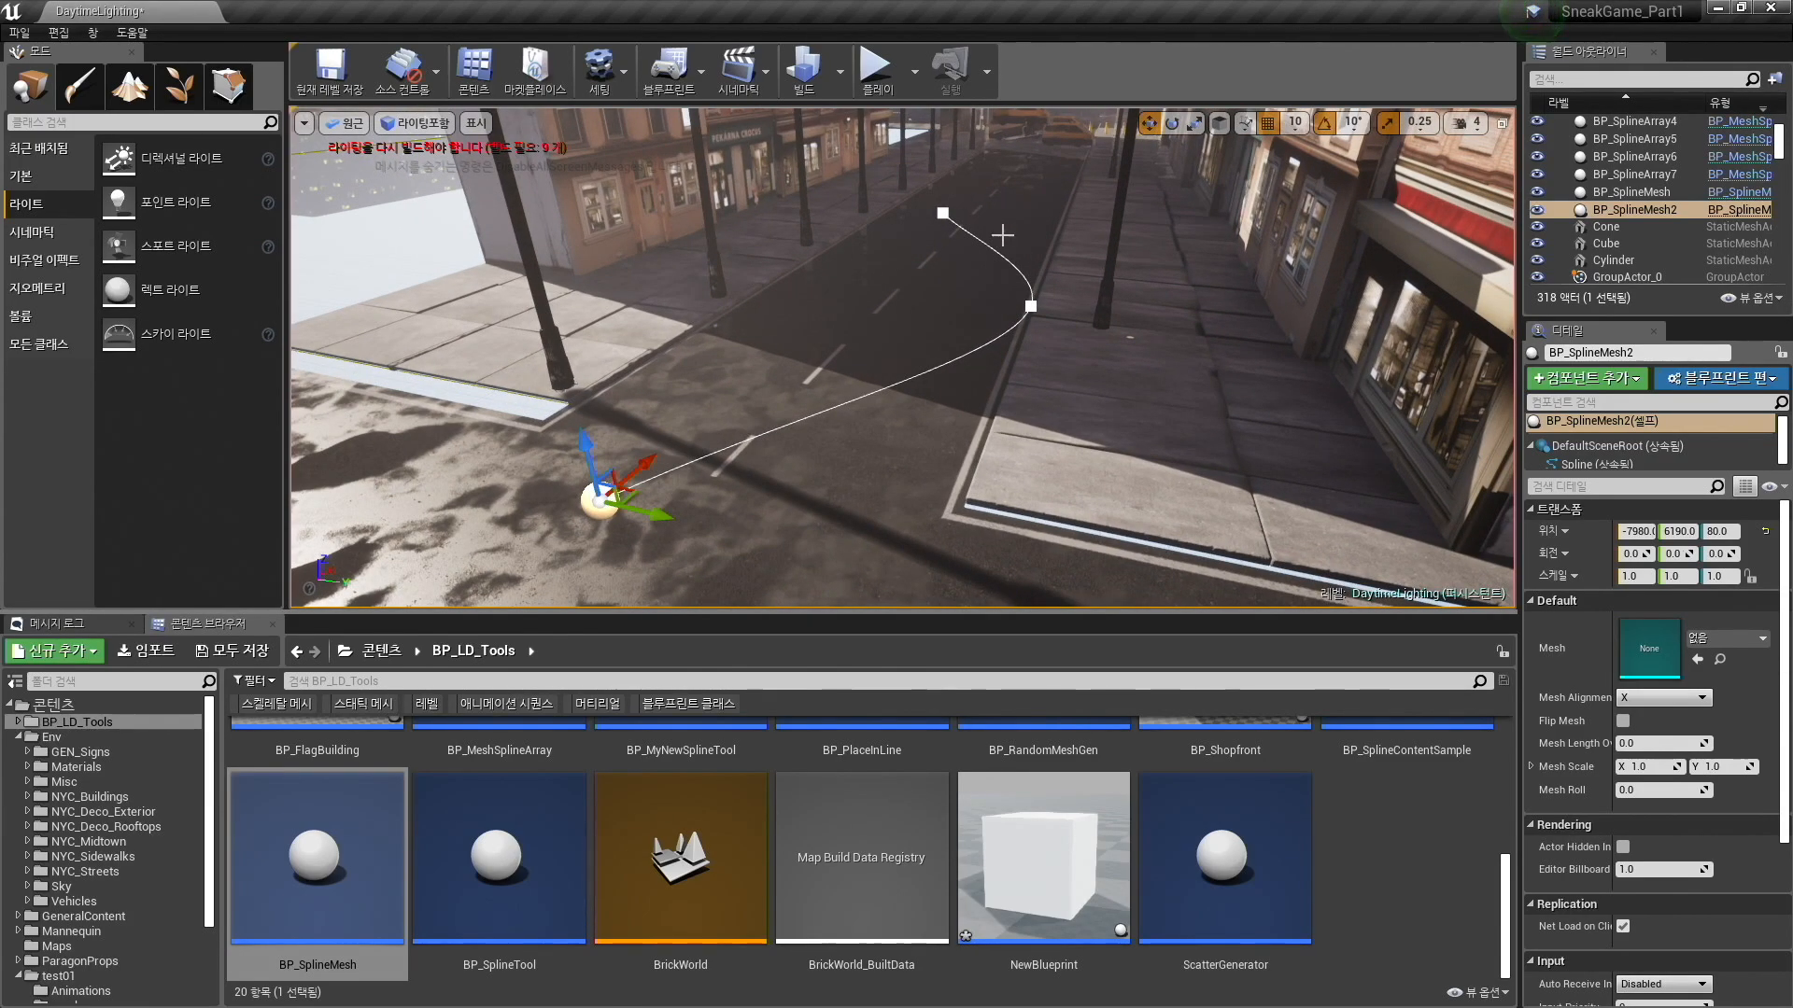
{"action": "mouse_move", "coordinate": [1098, 290]}
{"action": "right_mouse_down"}
{"action": "mouse_move", "coordinate": [1052, 293]}
{"action": "mouse_move", "coordinate": [1083, 285]}
{"action": "right_mouse_up"}
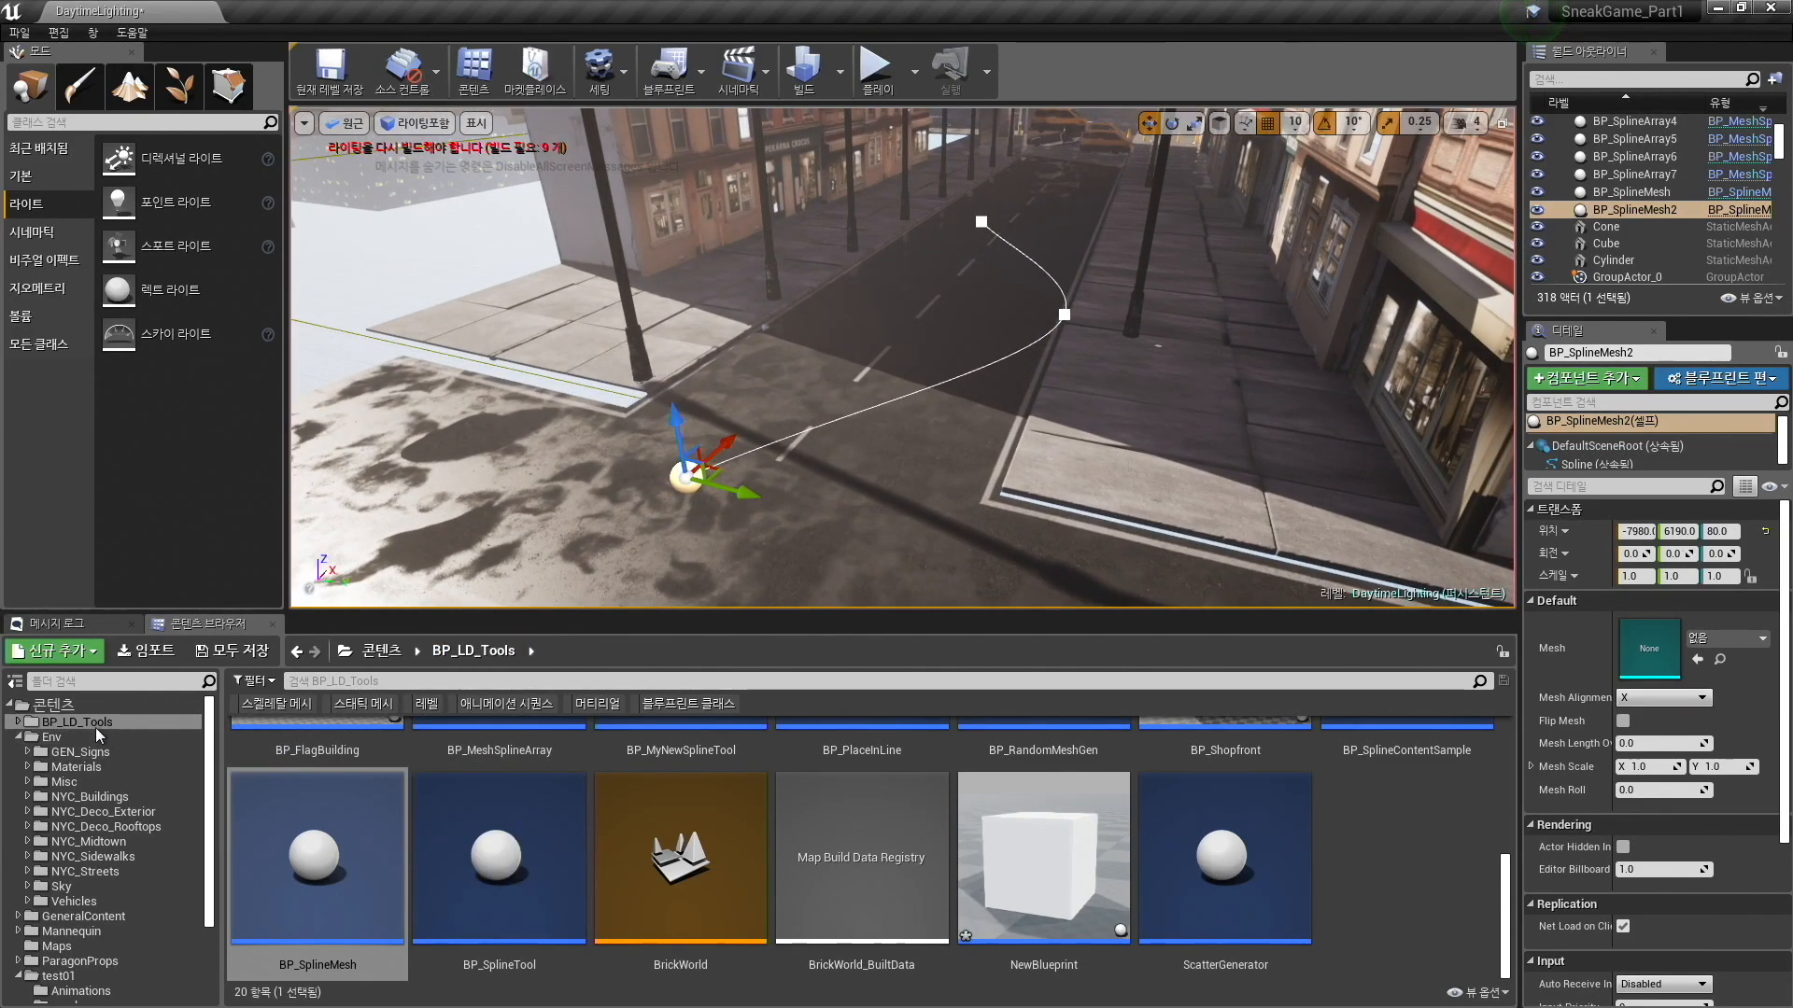
Filter all project content to static meshes and assign S_MET_Vehicles_Taxi01 as the new spline mesh actor's Mesh.
{"action": "left_click", "coordinate": [58, 706]}
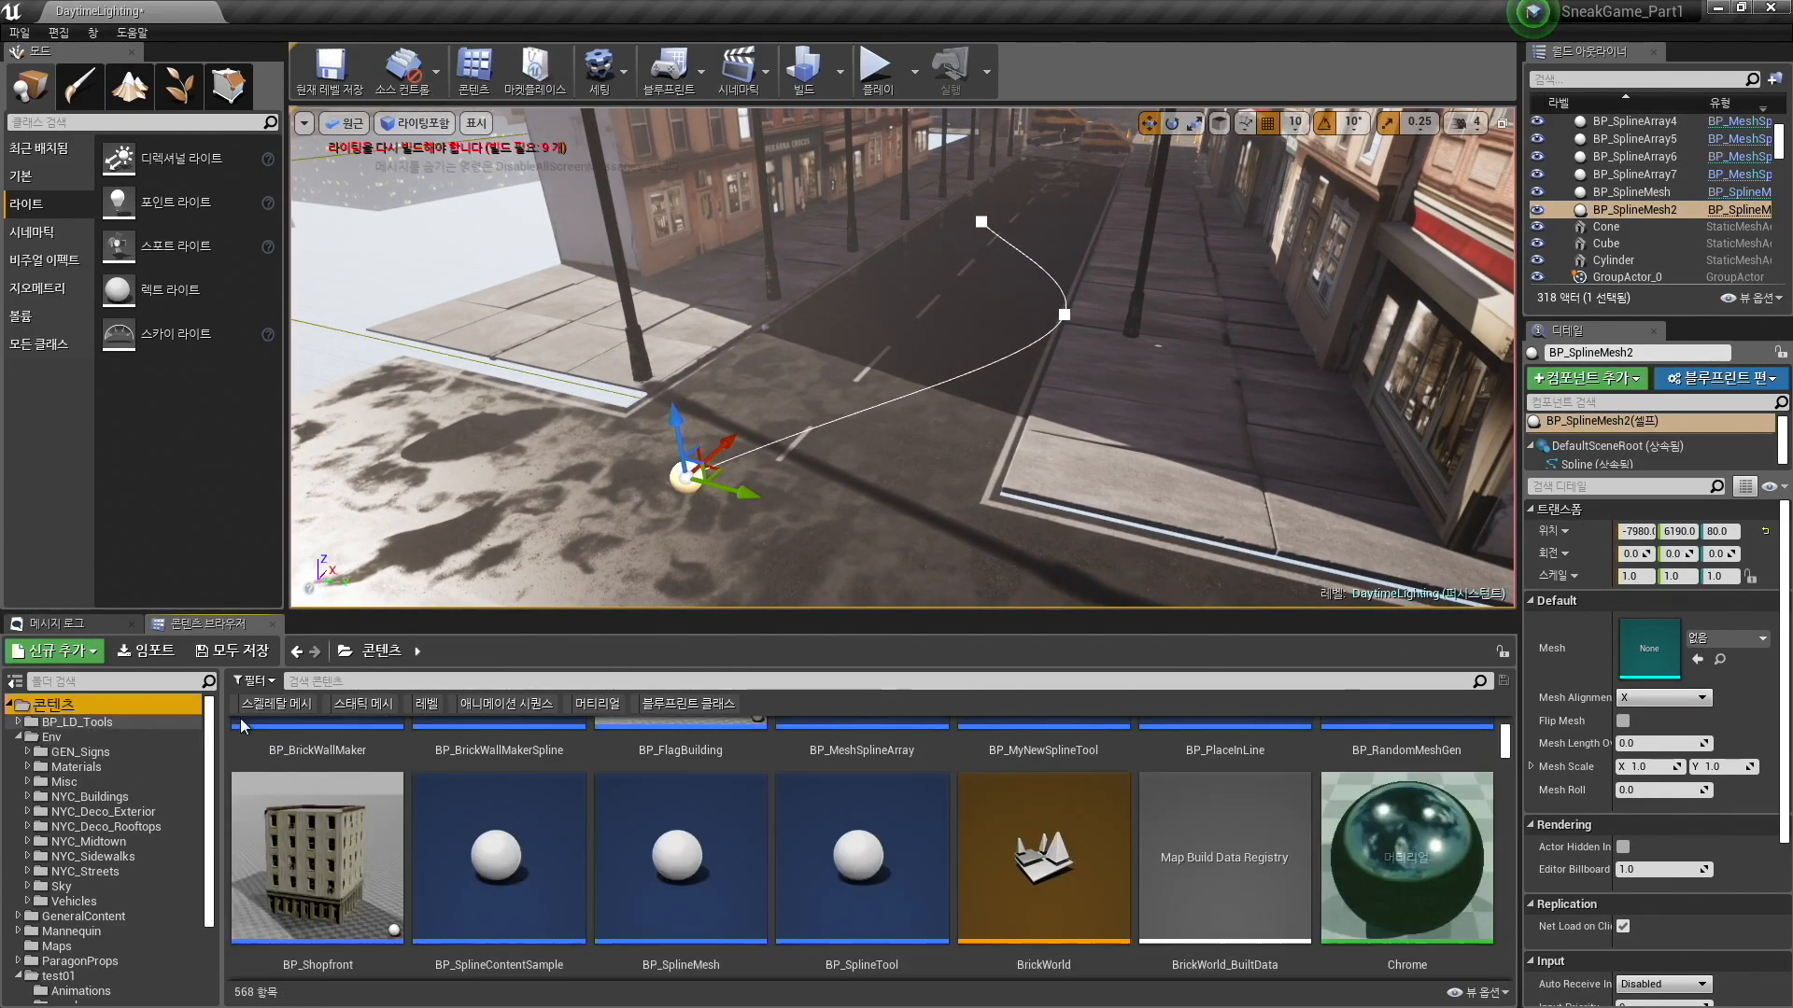
{"action": "left_click", "coordinate": [371, 703]}
{"action": "scroll", "coordinate": [469, 818], "scroll_direction": "down", "scroll_amount": 10}
{"action": "left_click_drag", "start_coordinate": [469, 818], "coordinate": [1648, 650]}
{"action": "right_click_drag", "start_coordinate": [1176, 388], "coordinate": [1162, 443]}
{"action": "mouse_move", "coordinate": [1088, 387]}
{"action": "right_mouse_down"}
{"action": "mouse_move", "coordinate": [1059, 374]}
{"action": "mouse_move", "coordinate": [1055, 391]}
{"action": "right_mouse_up"}
Move the taxi spline's points to stretch the row along the street and around the corner building.
{"action": "left_click_drag", "start_coordinate": [1044, 386], "coordinate": [965, 299]}
{"action": "right_click_drag", "start_coordinate": [789, 326], "coordinate": [664, 358]}
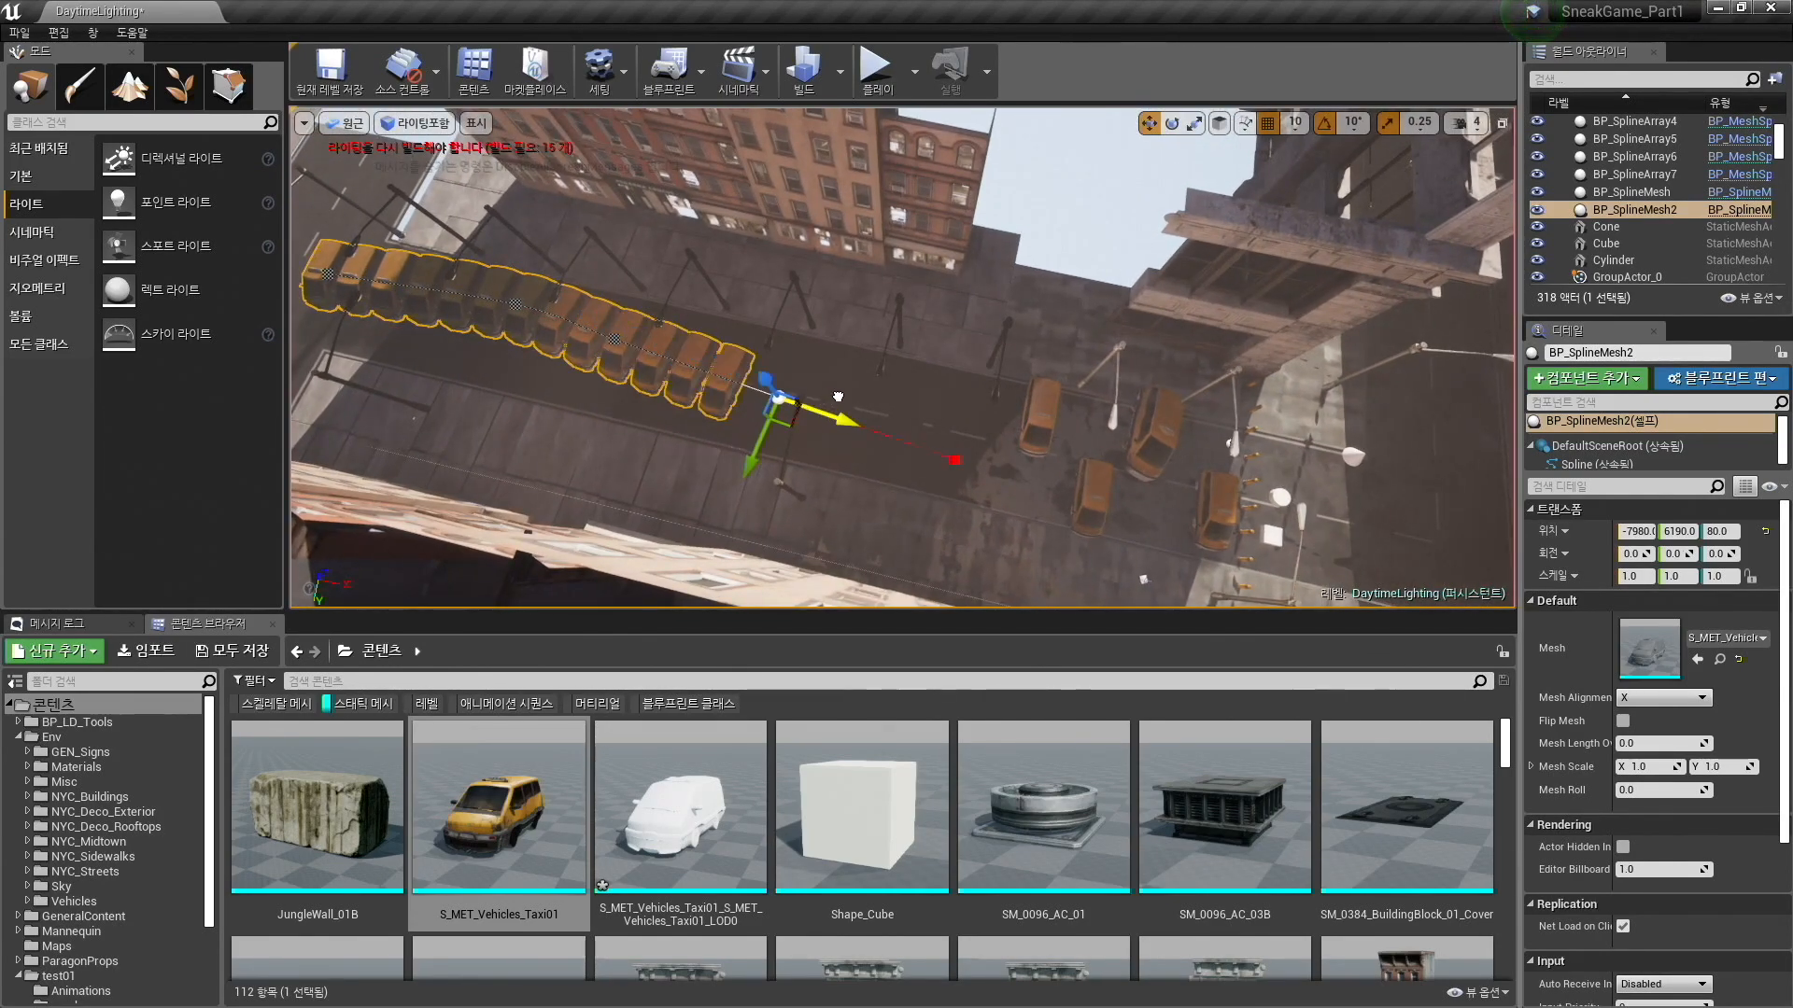
{"action": "left_click_drag", "start_coordinate": [1135, 453], "coordinate": [1377, 506]}
{"action": "right_click_drag", "start_coordinate": [1377, 506], "coordinate": [1200, 513]}
{"action": "left_click_drag", "start_coordinate": [768, 517], "coordinate": [1460, 186]}
{"action": "right_click_drag", "start_coordinate": [1226, 224], "coordinate": [1319, 185]}
{"action": "right_click_drag", "start_coordinate": [950, 493], "coordinate": [1033, 448]}
{"action": "right_click_drag", "start_coordinate": [1122, 324], "coordinate": [1205, 279]}
Rotate the end point of the taxi spline to adjust how the row curves around the corner.
{"action": "key", "text": "e"}
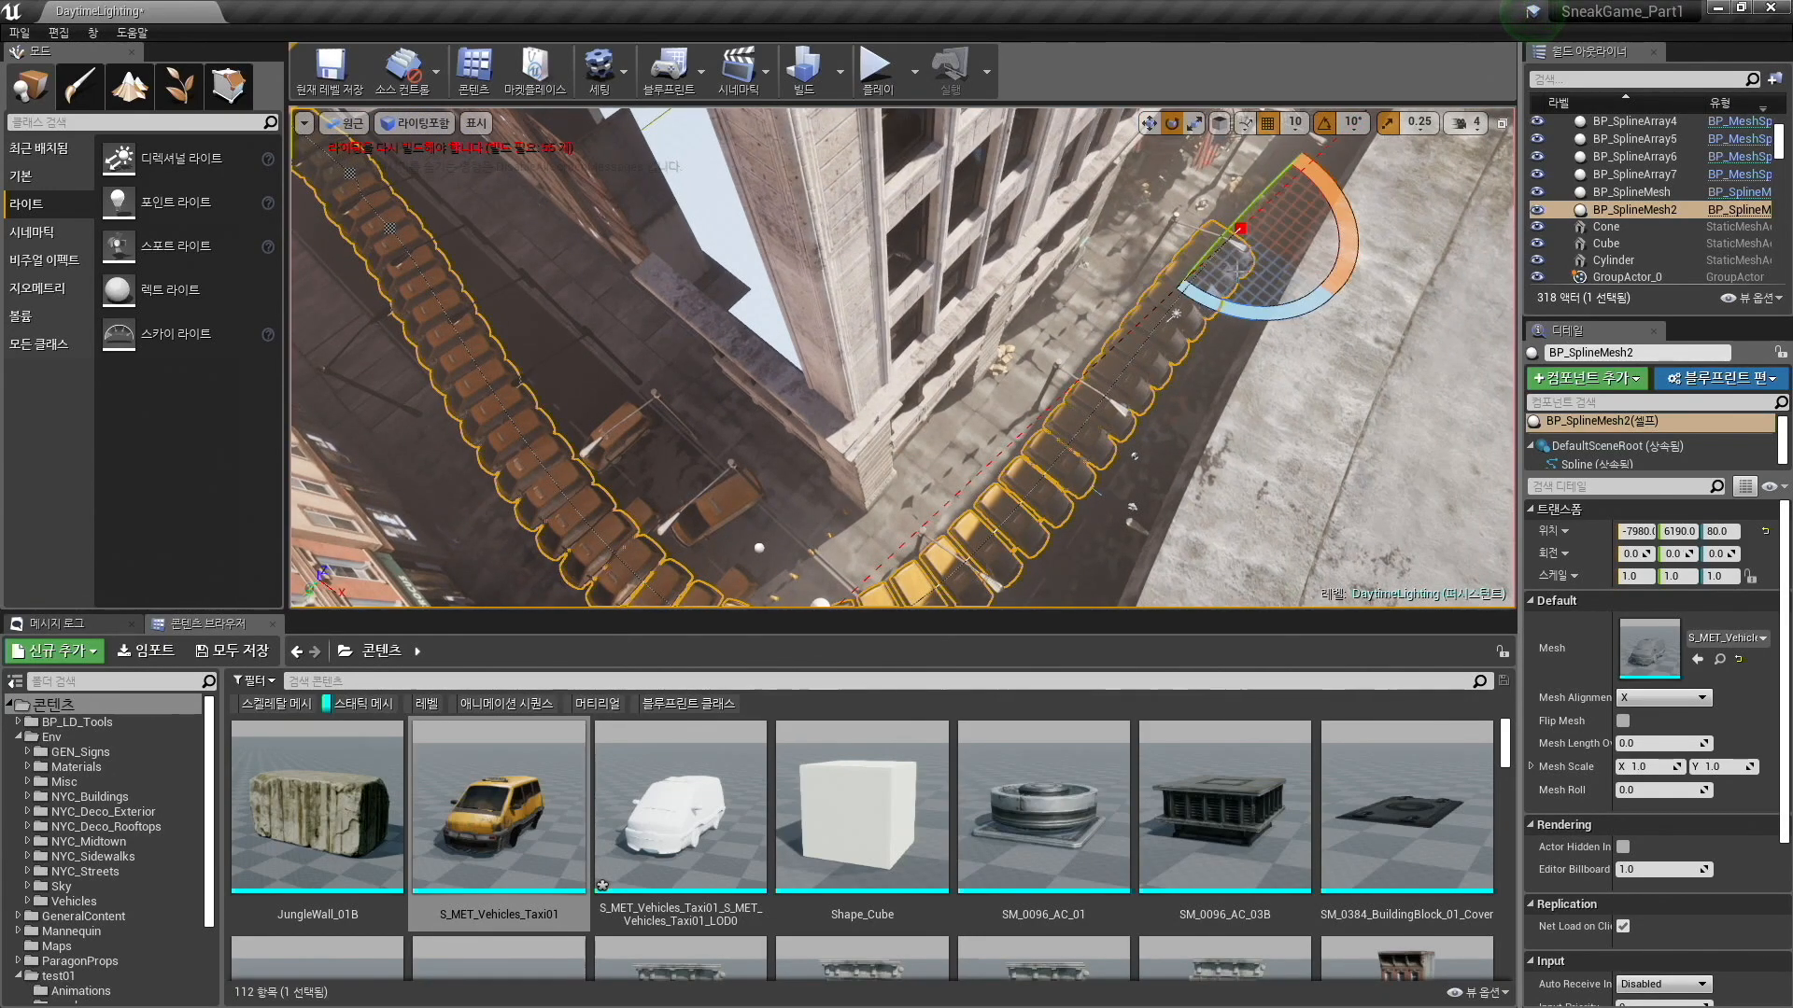
{"action": "right_click_drag", "start_coordinate": [1251, 297], "coordinate": [1066, 240]}
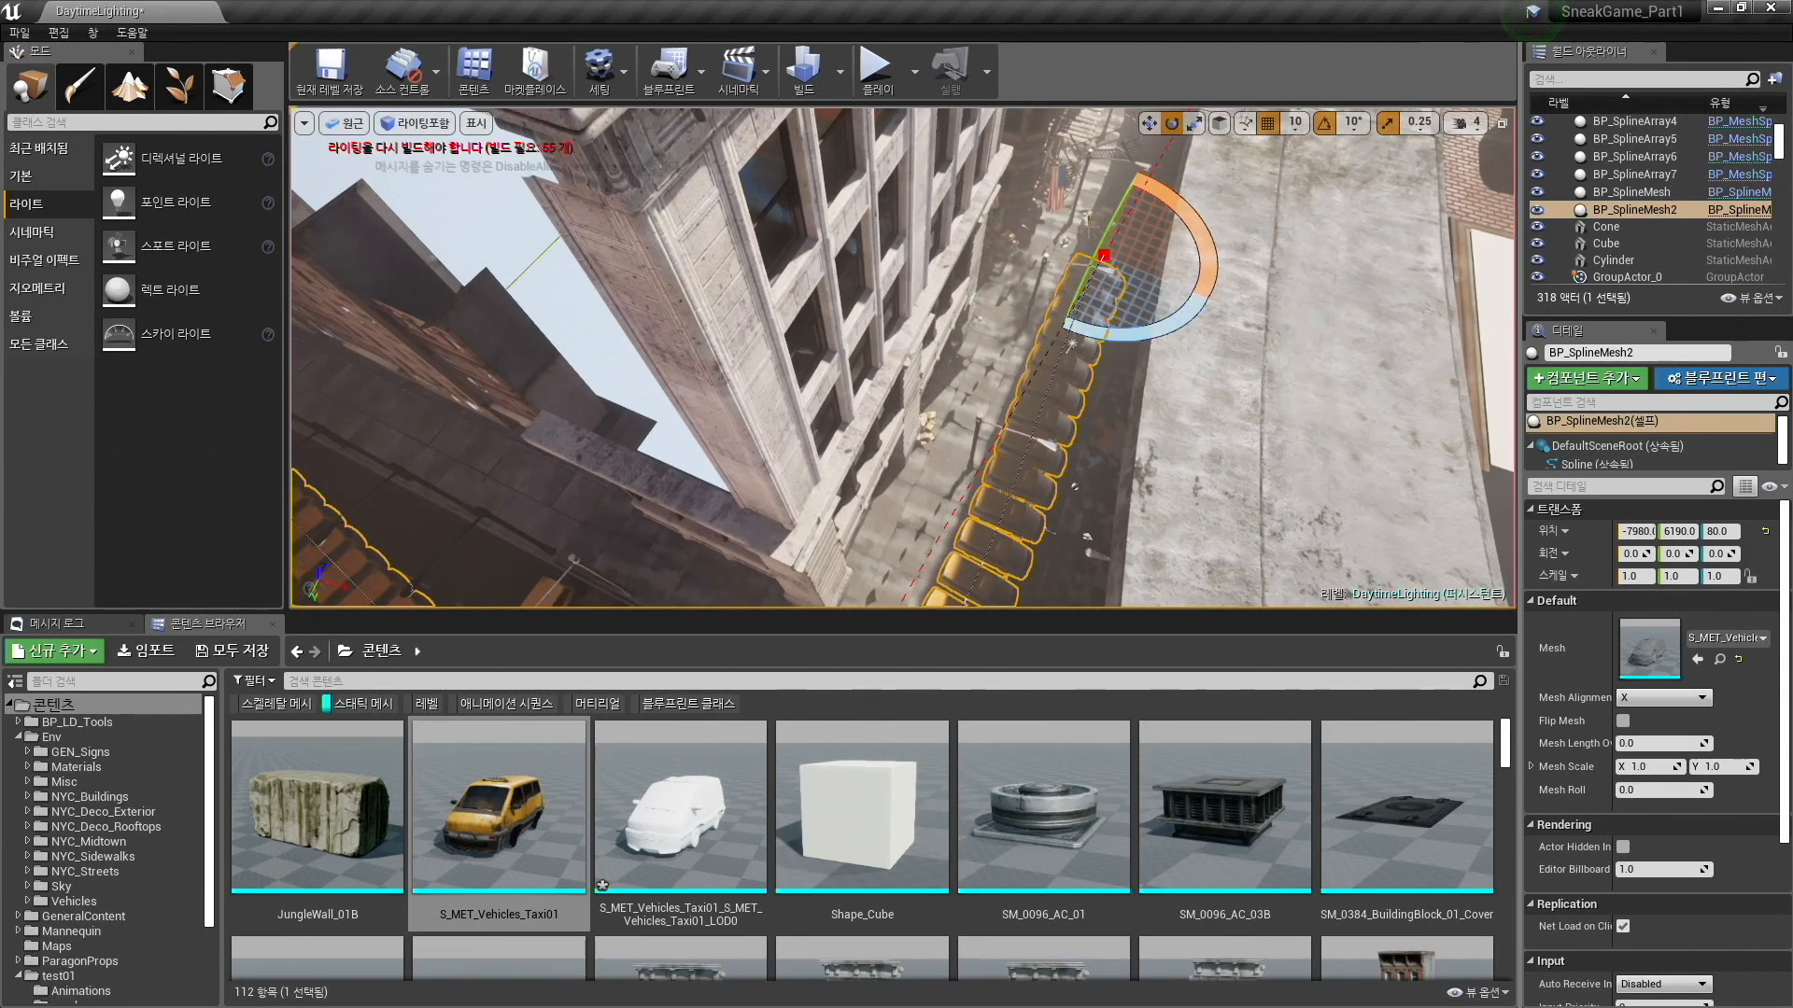
{"action": "key", "text": "w"}
{"action": "key", "text": "e"}
{"action": "key", "text": "w"}
{"action": "key", "text": "e"}
{"action": "key", "text": "w"}
{"action": "key", "text": "e"}
{"action": "key", "text": "w"}
{"action": "key", "text": "e"}
{"action": "key", "text": "w"}
{"action": "key", "text": "e"}
{"action": "key", "text": "r"}
{"action": "key", "text": "w"}
{"action": "key", "text": "e"}
{"action": "left_click_drag", "start_coordinate": [1122, 334], "coordinate": [1221, 278]}
{"action": "key", "text": "w"}
{"action": "right_click_drag", "start_coordinate": [1123, 335], "coordinate": [934, 373]}
{"action": "mouse_move", "coordinate": [991, 439]}
{"action": "right_mouse_down"}
{"action": "mouse_move", "coordinate": [953, 425]}
{"action": "mouse_move", "coordinate": [971, 402]}
{"action": "mouse_move", "coordinate": [992, 439]}
{"action": "right_mouse_up"}
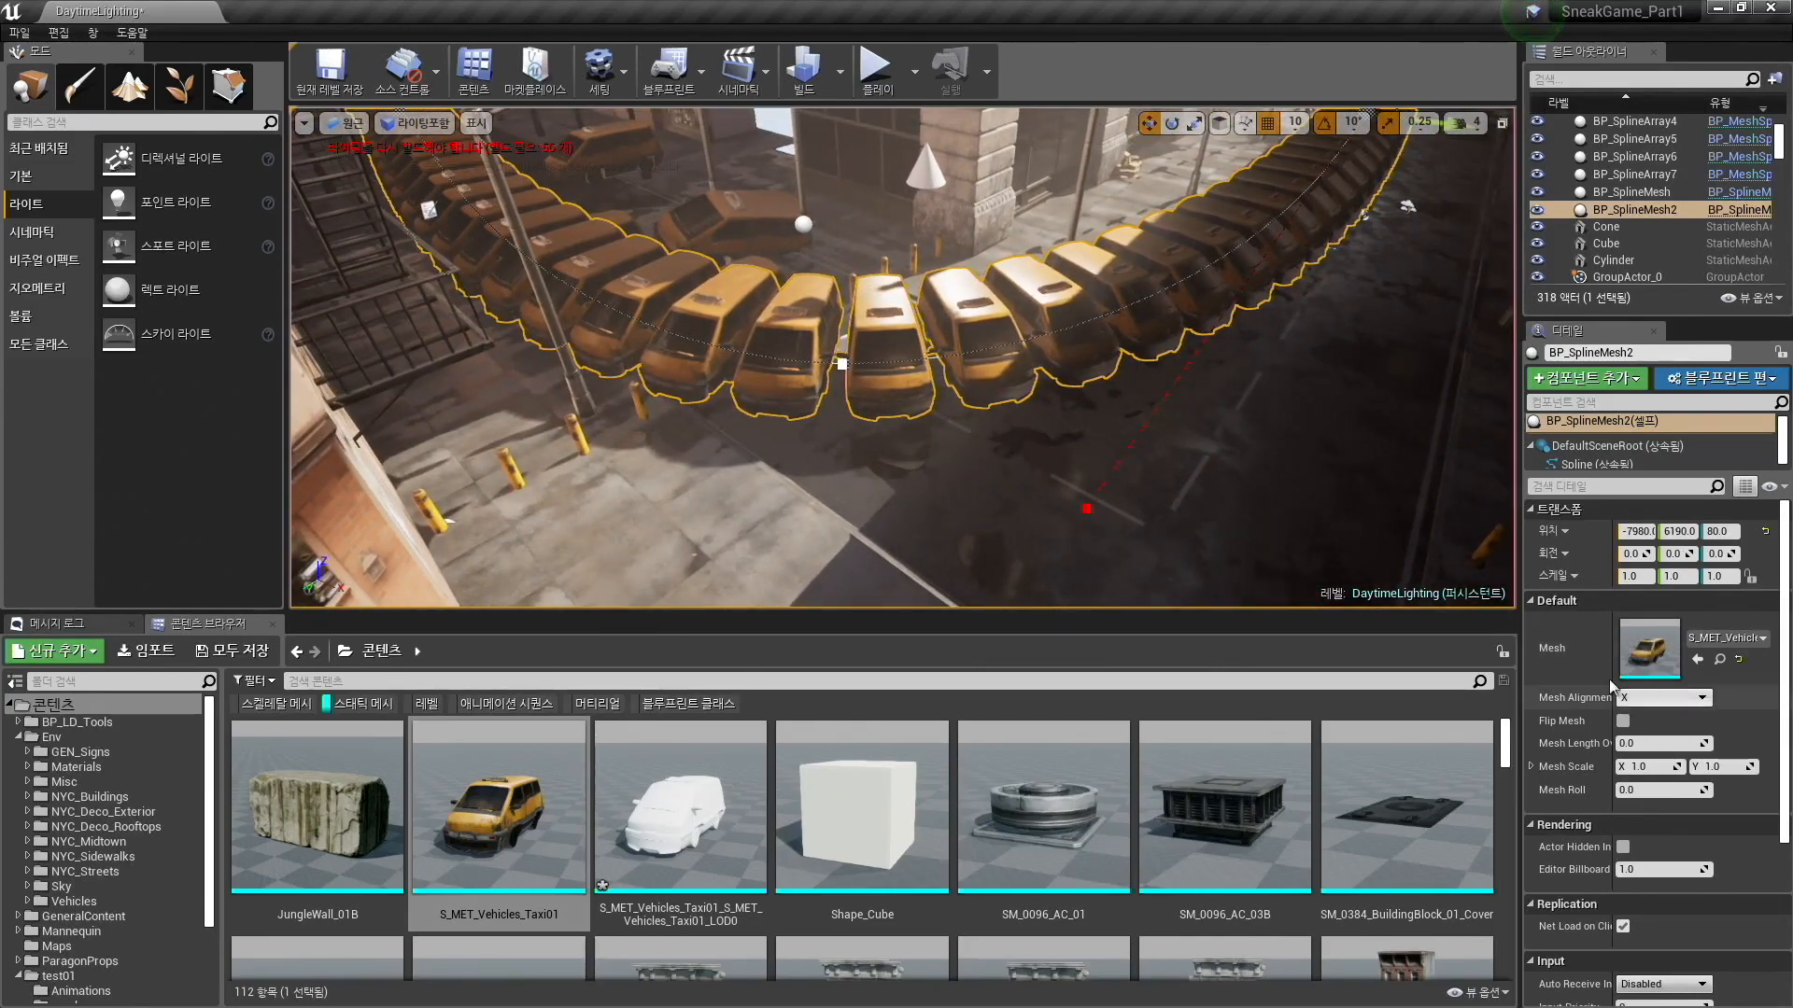
Try Y as the taxi spline's Mesh Alignment, settle on Z, and set its Mesh Roll to 90.
{"action": "left_click", "coordinate": [1661, 698]}
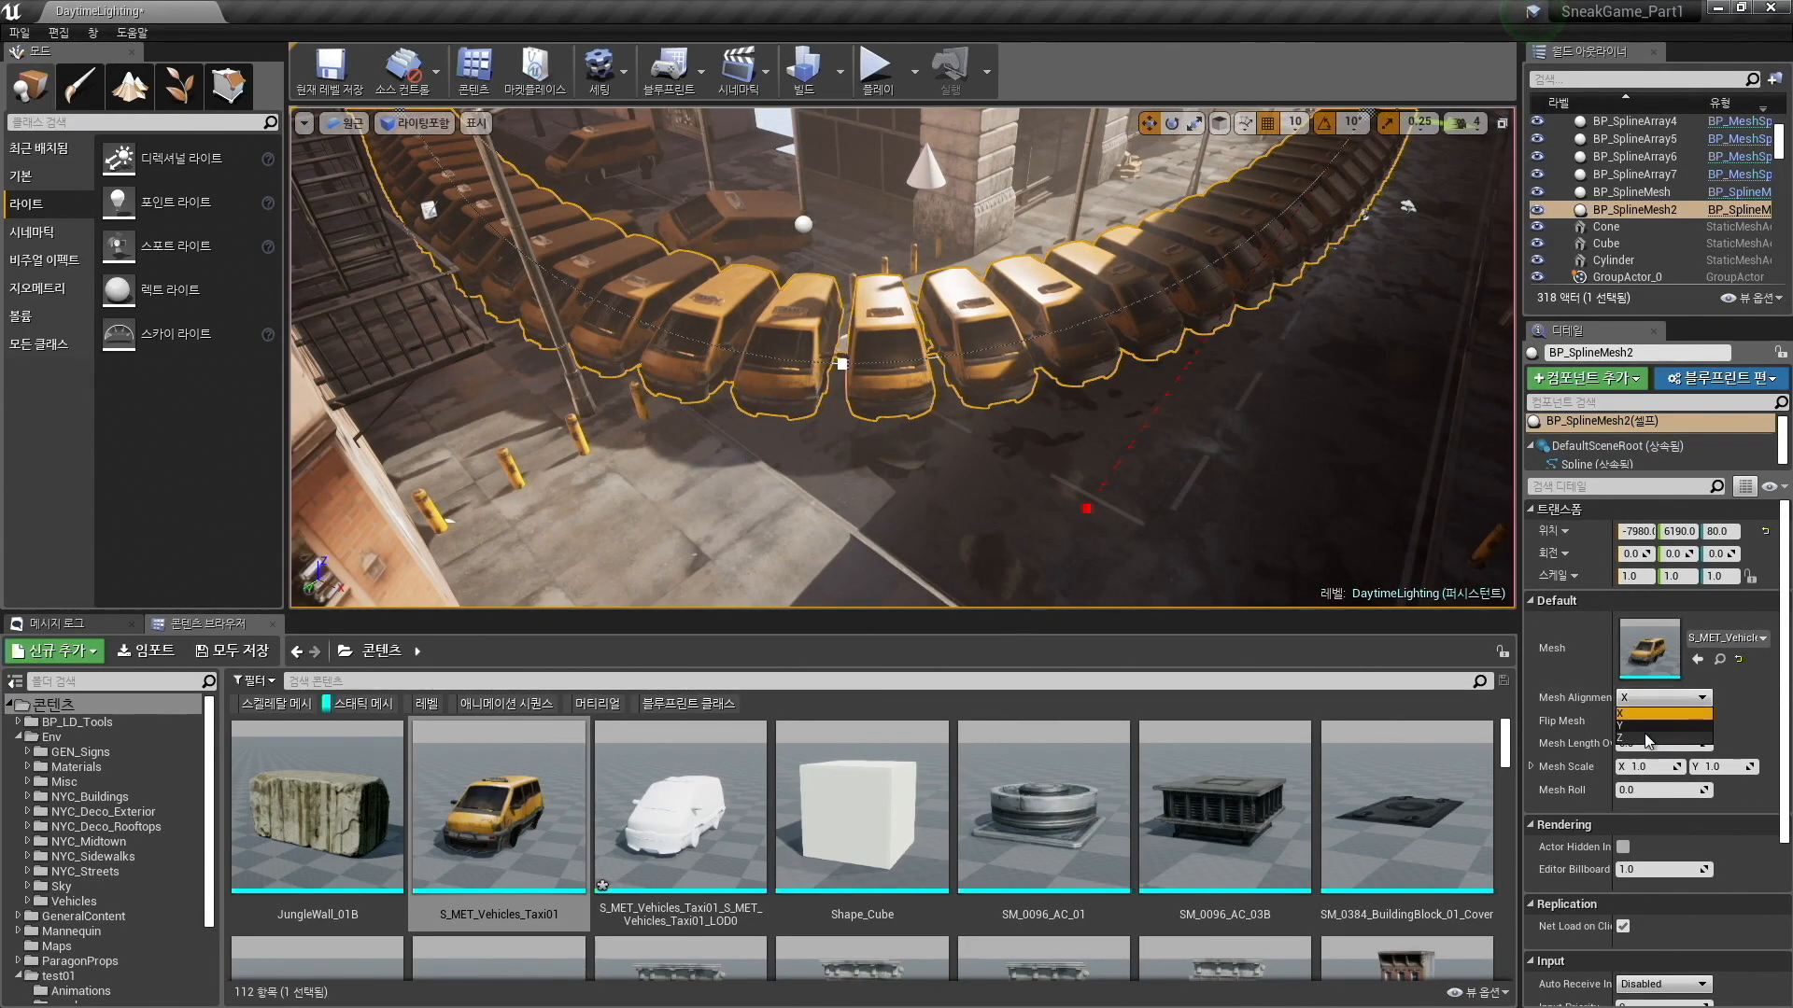
{"action": "left_click", "coordinate": [1641, 730]}
{"action": "left_click", "coordinate": [1653, 698]}
{"action": "left_click", "coordinate": [1643, 736]}
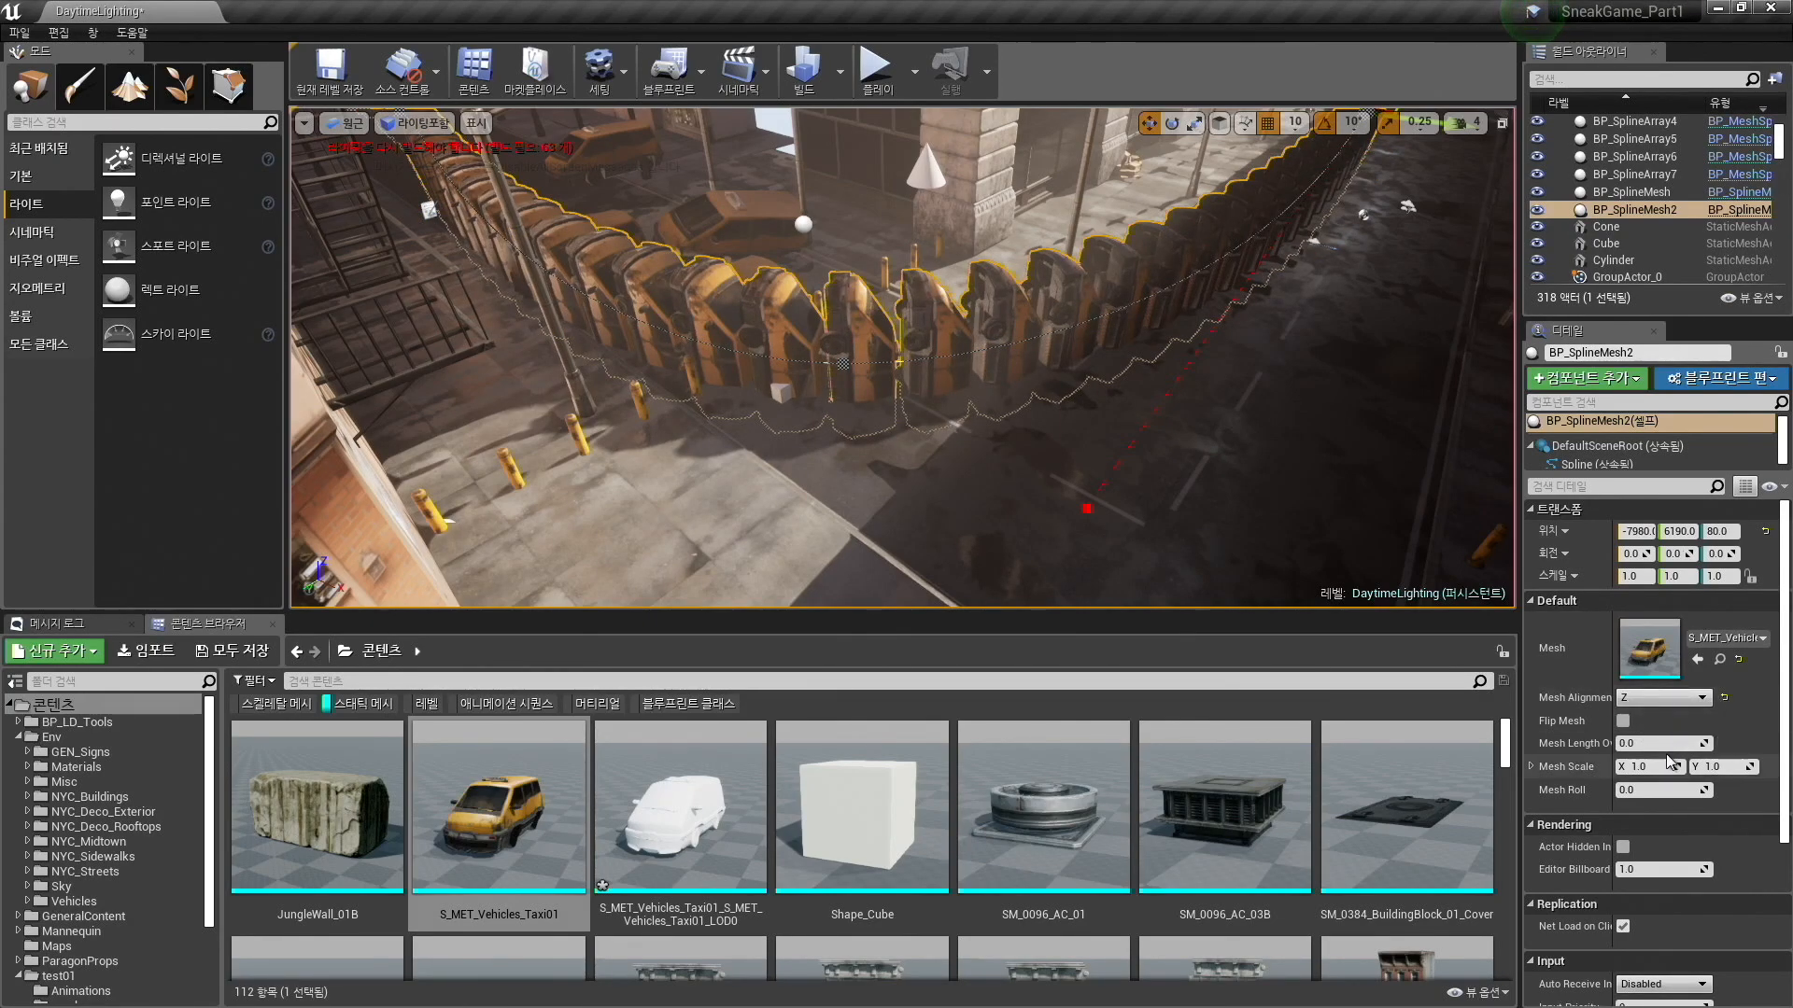
{"action": "left_click", "coordinate": [1660, 790]}
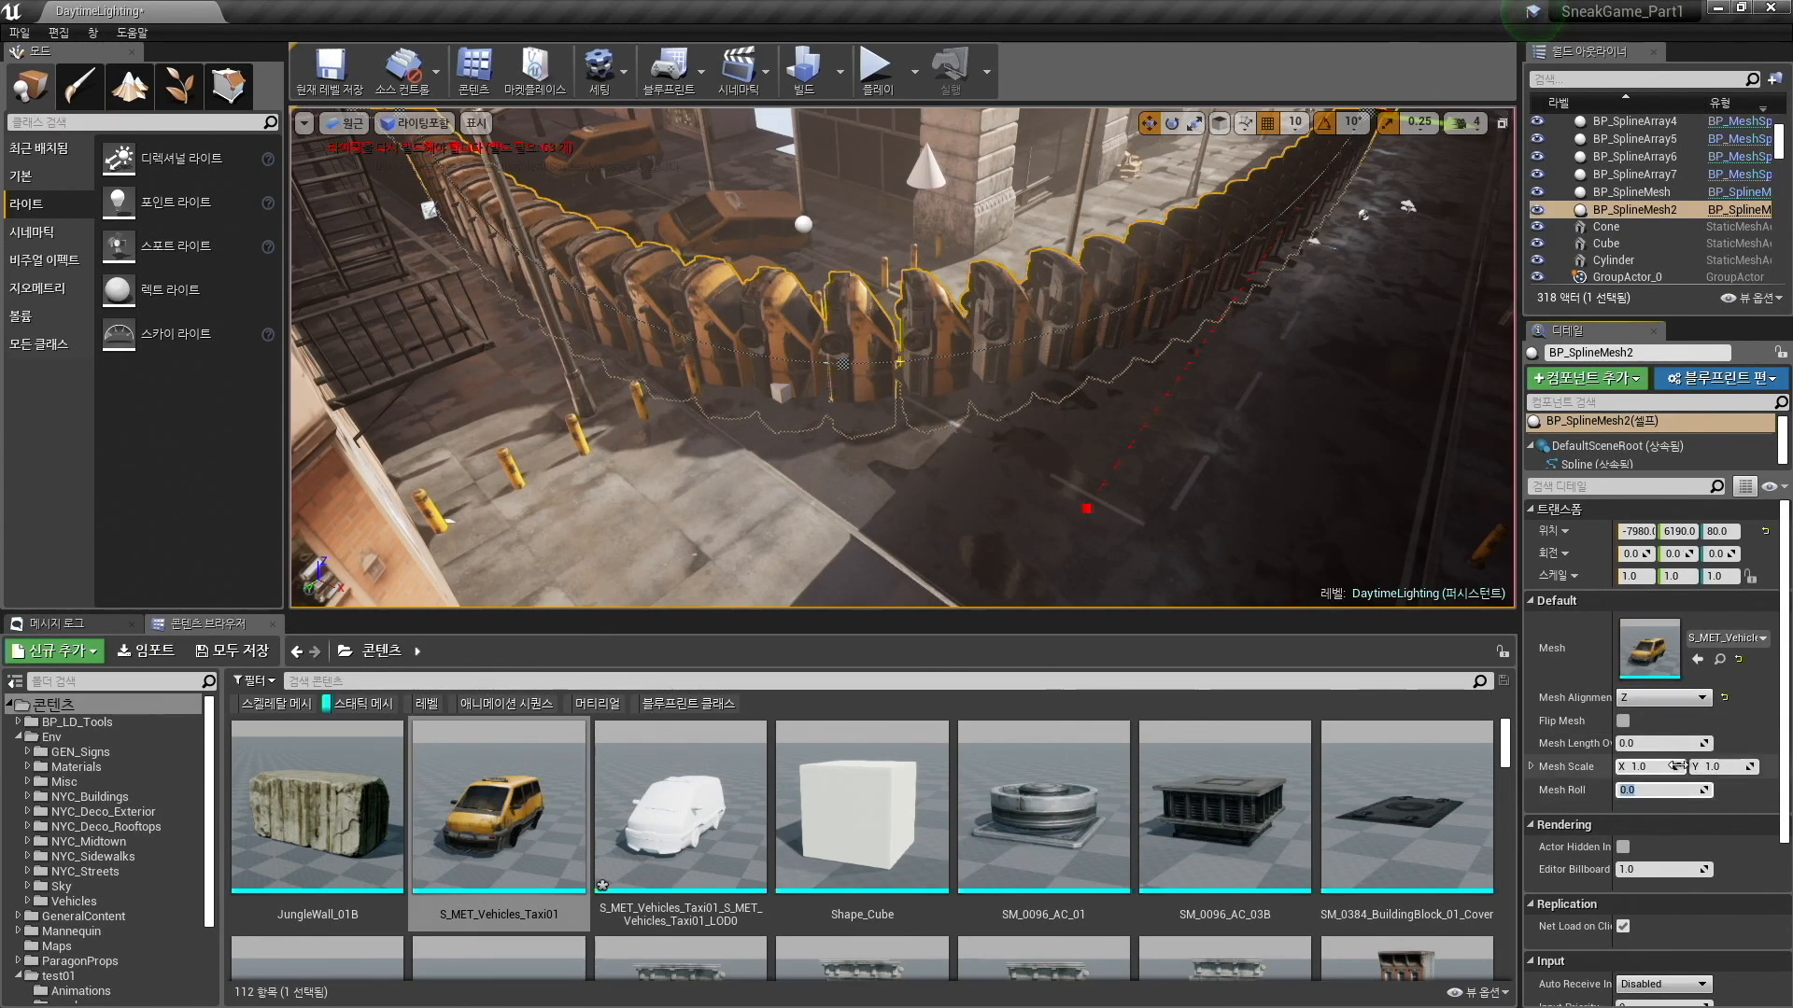
{"action": "type", "text": "90"}
{"action": "key", "text": "Return"}
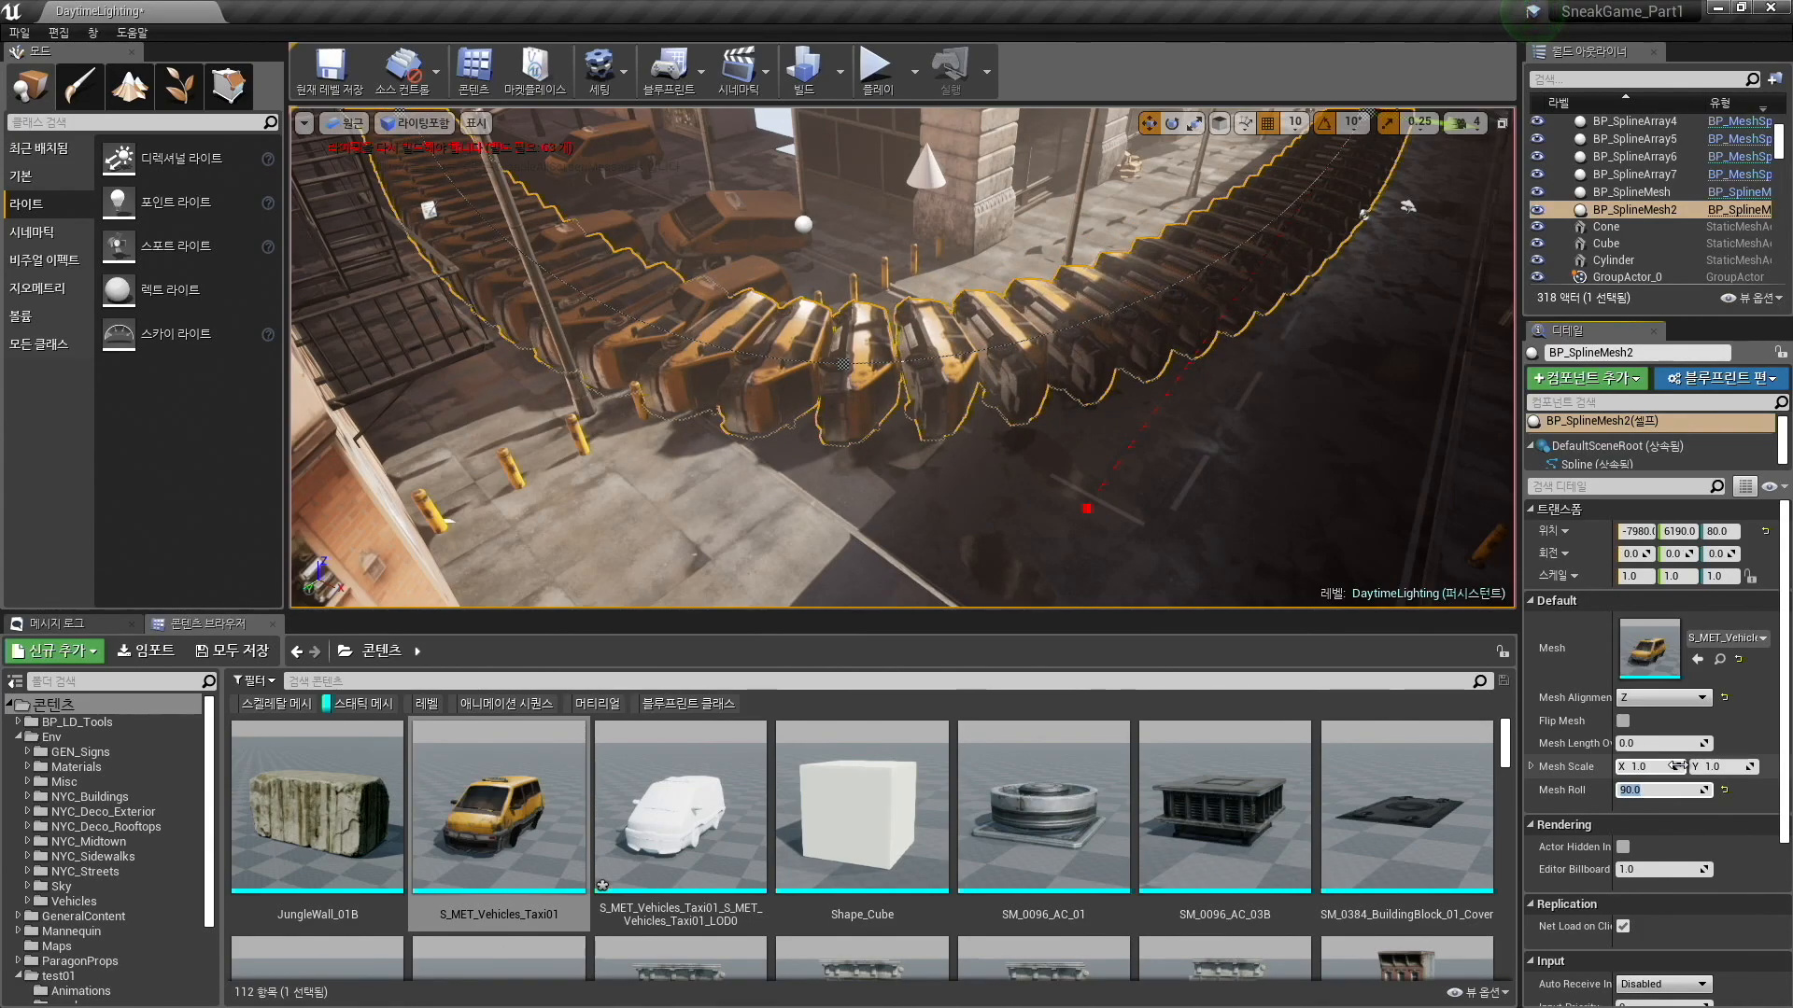
Select the existing BP_SplineMesh overpass above the buildings and move one of its spline points to reshape the bend.
{"action": "right_click_drag", "start_coordinate": [1051, 485], "coordinate": [1158, 448]}
{"action": "right_click_drag", "start_coordinate": [1074, 257], "coordinate": [1102, 285]}
{"action": "left_click", "coordinate": [1023, 388]}
{"action": "right_click_drag", "start_coordinate": [1112, 396], "coordinate": [1109, 485]}
{"action": "left_click", "coordinate": [951, 402]}
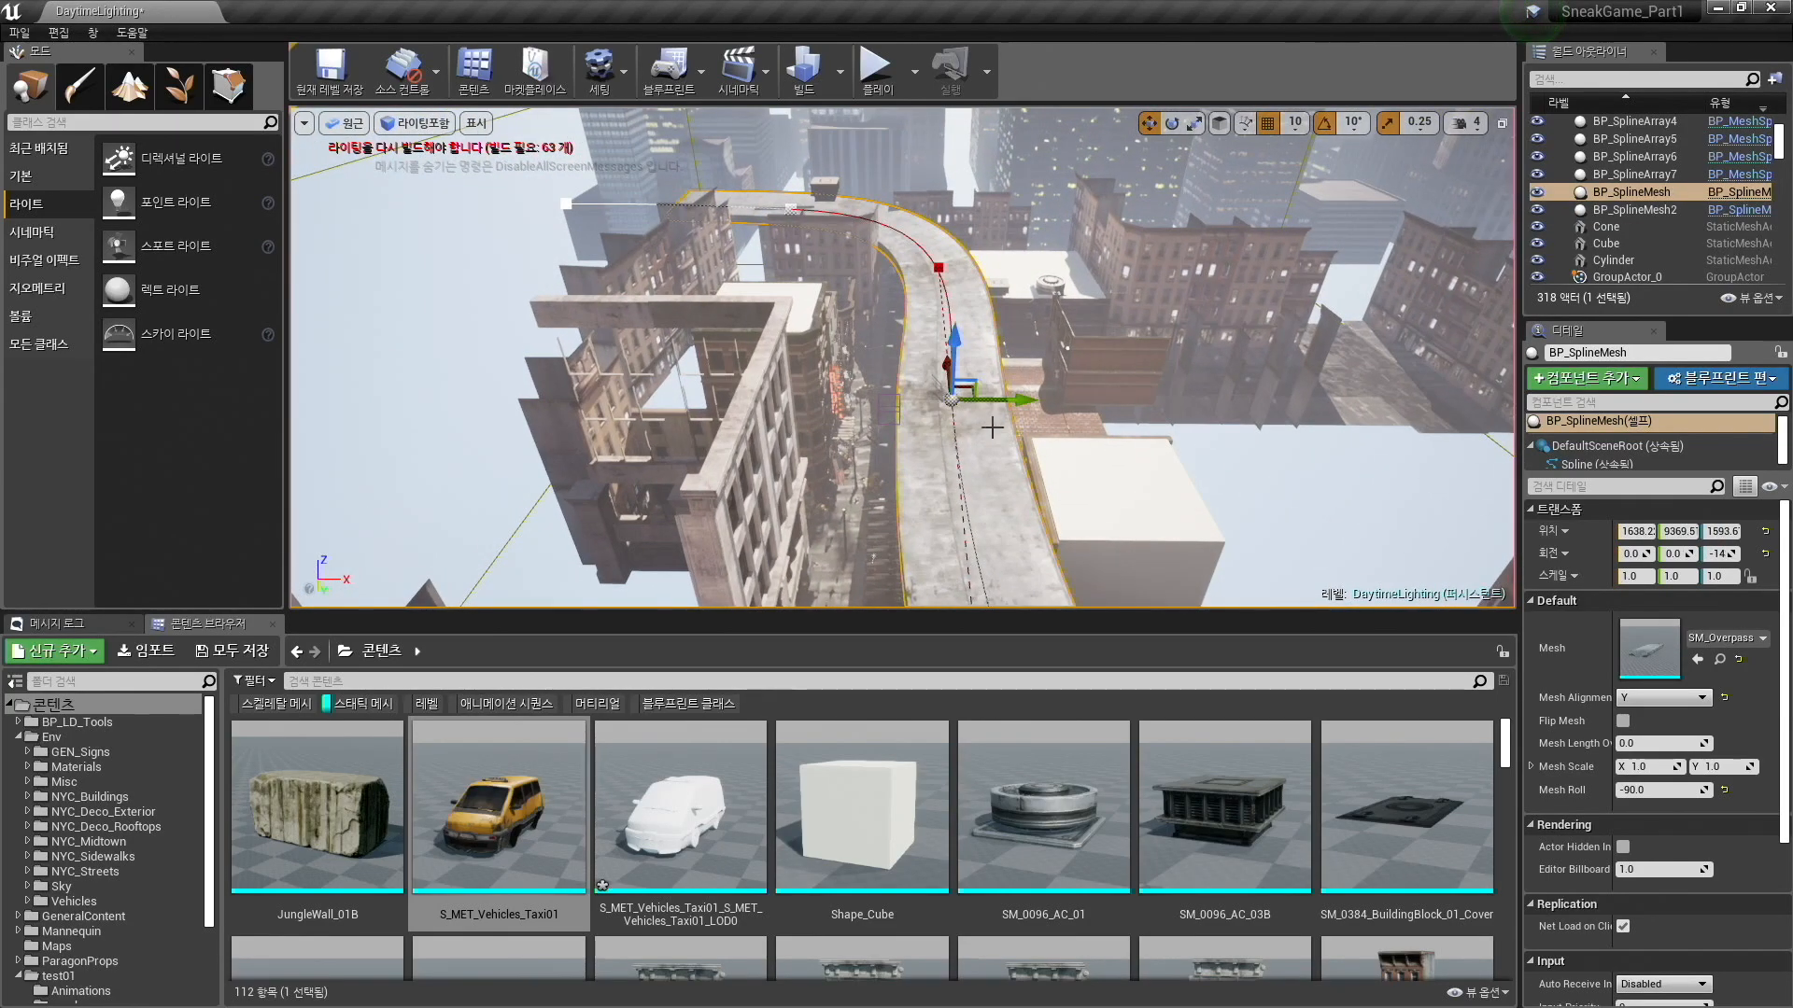
{"action": "left_click_drag", "start_coordinate": [964, 389], "coordinate": [911, 428]}
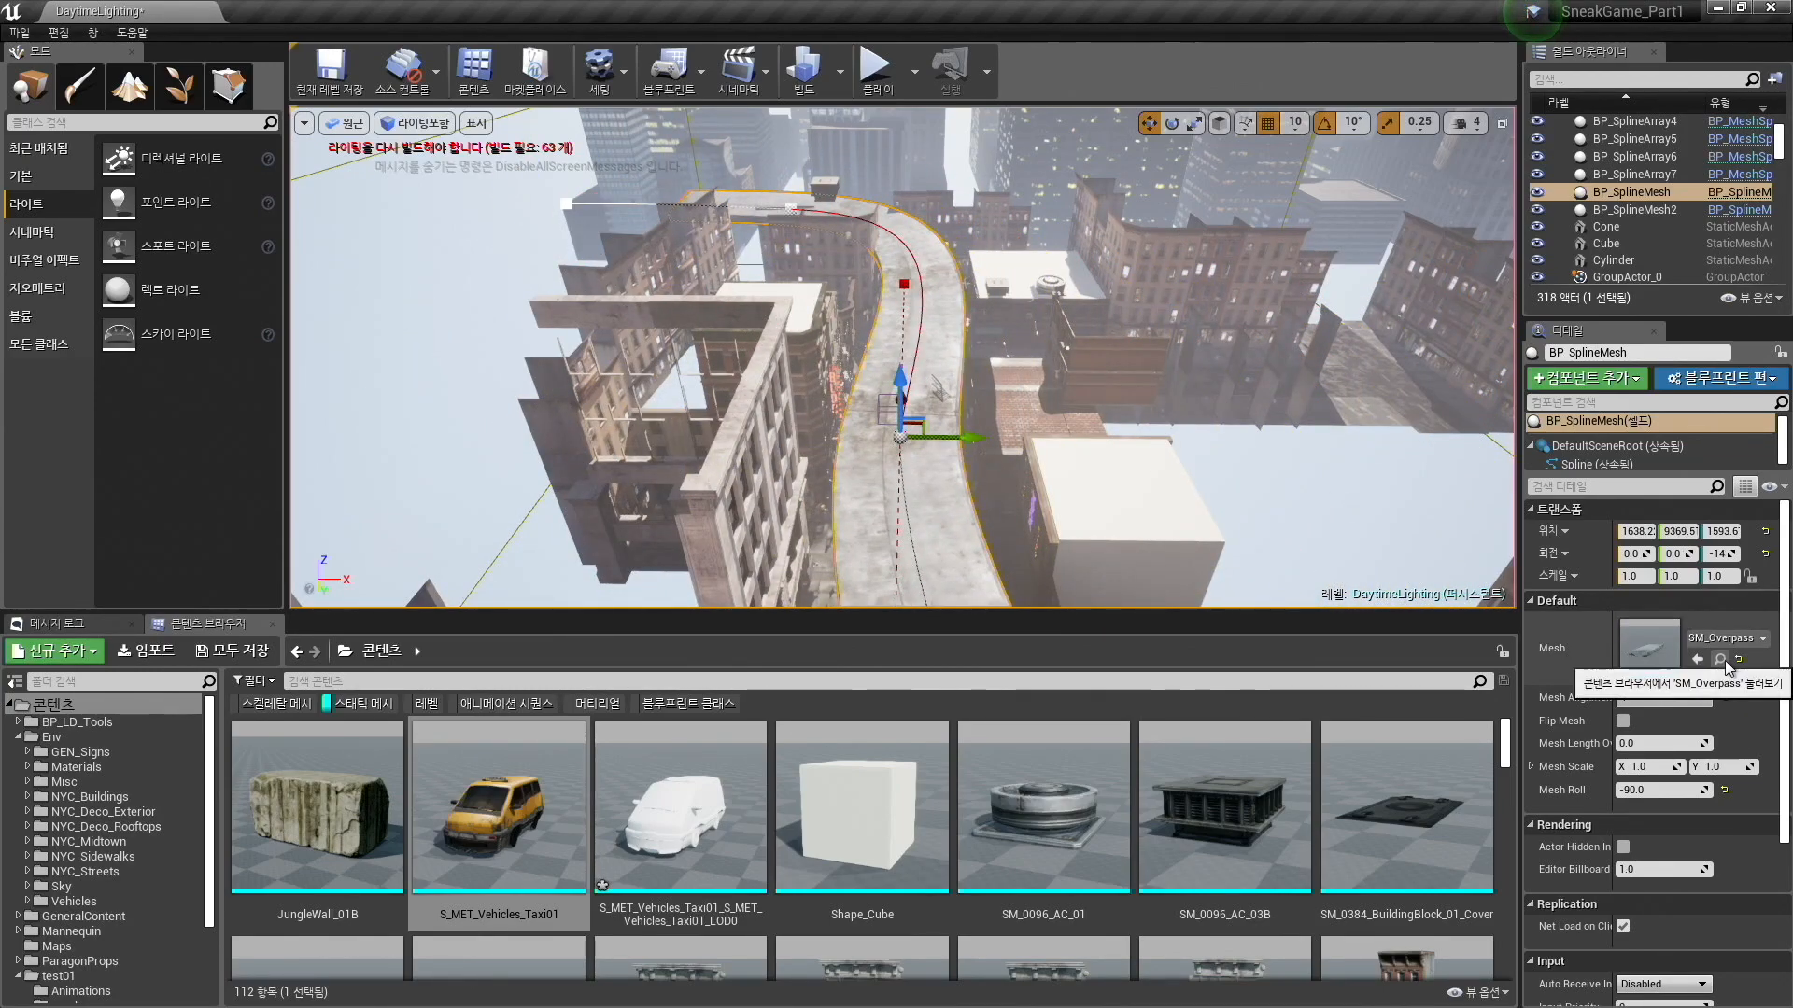
Locate the overpass's SM_Overpass mesh in the project content, inspect it in the static mesh editor, and close it.
{"action": "left_click", "coordinate": [1718, 660]}
{"action": "double_click", "coordinate": [317, 854]}
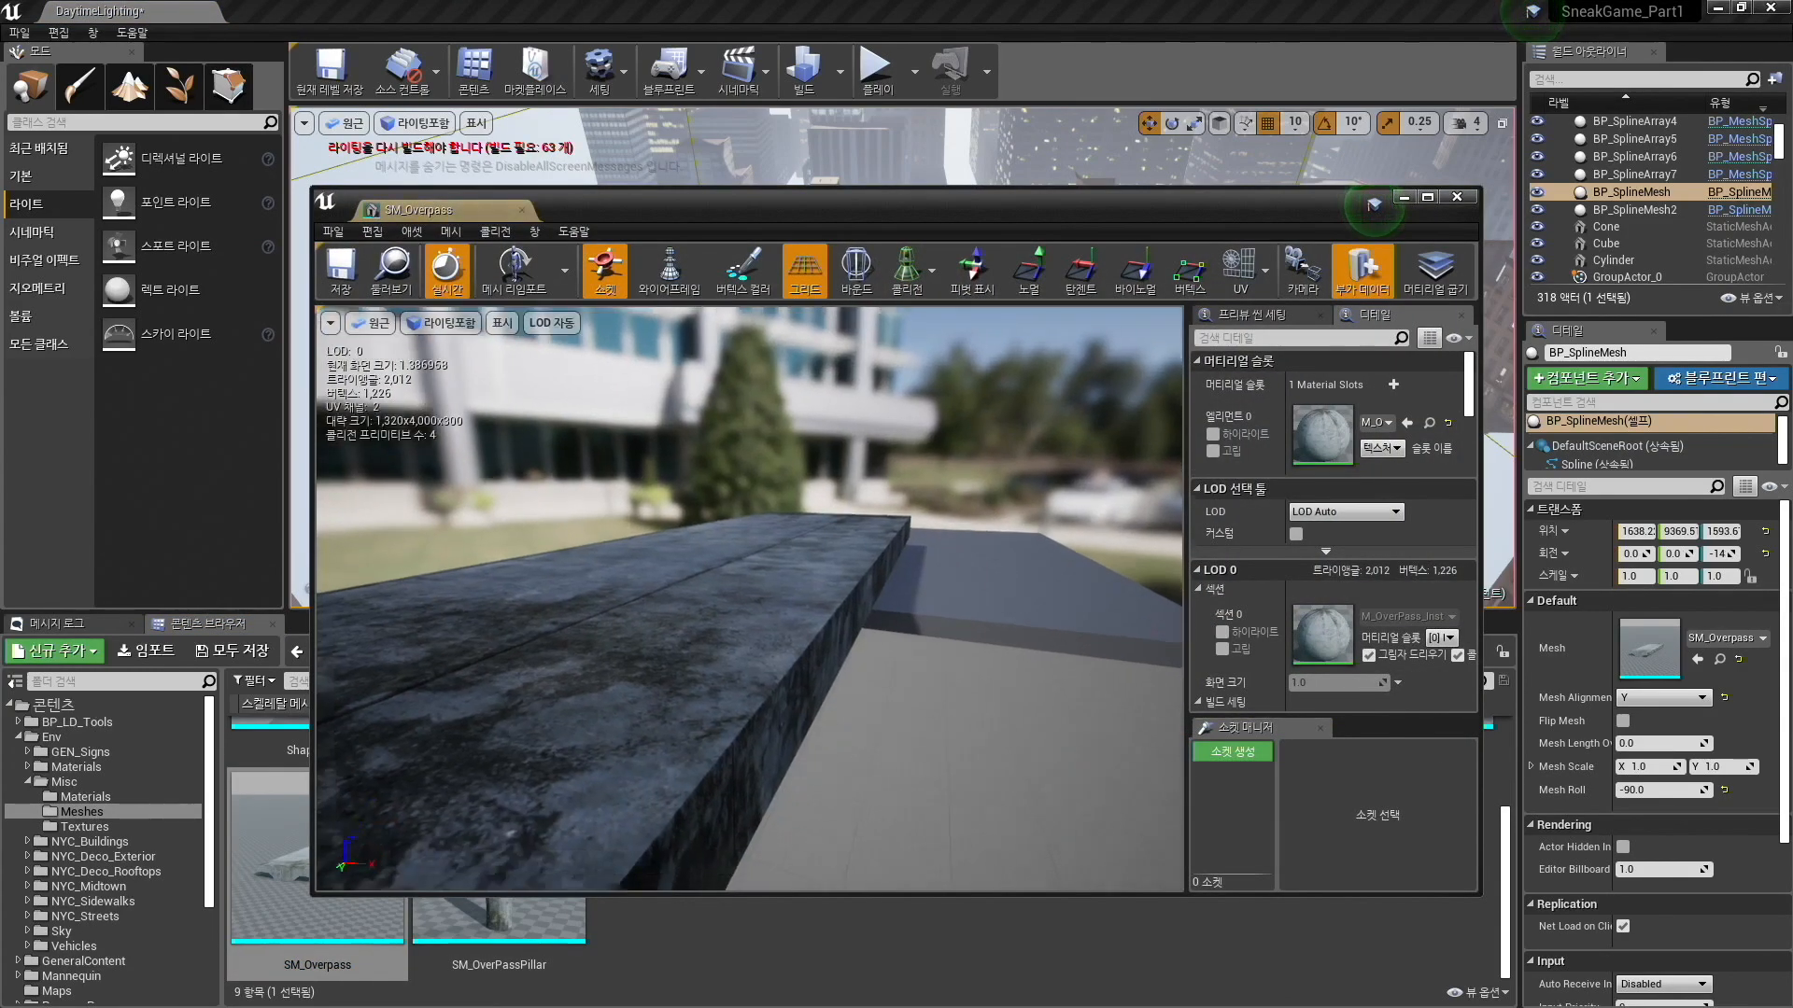
{"action": "mouse_move", "coordinate": [659, 343]}
{"action": "left_mouse_down"}
{"action": "mouse_move", "coordinate": [654, 374]}
{"action": "mouse_move", "coordinate": [635, 280]}
{"action": "mouse_move", "coordinate": [660, 343]}
{"action": "left_mouse_up"}
{"action": "left_click", "coordinate": [522, 211]}
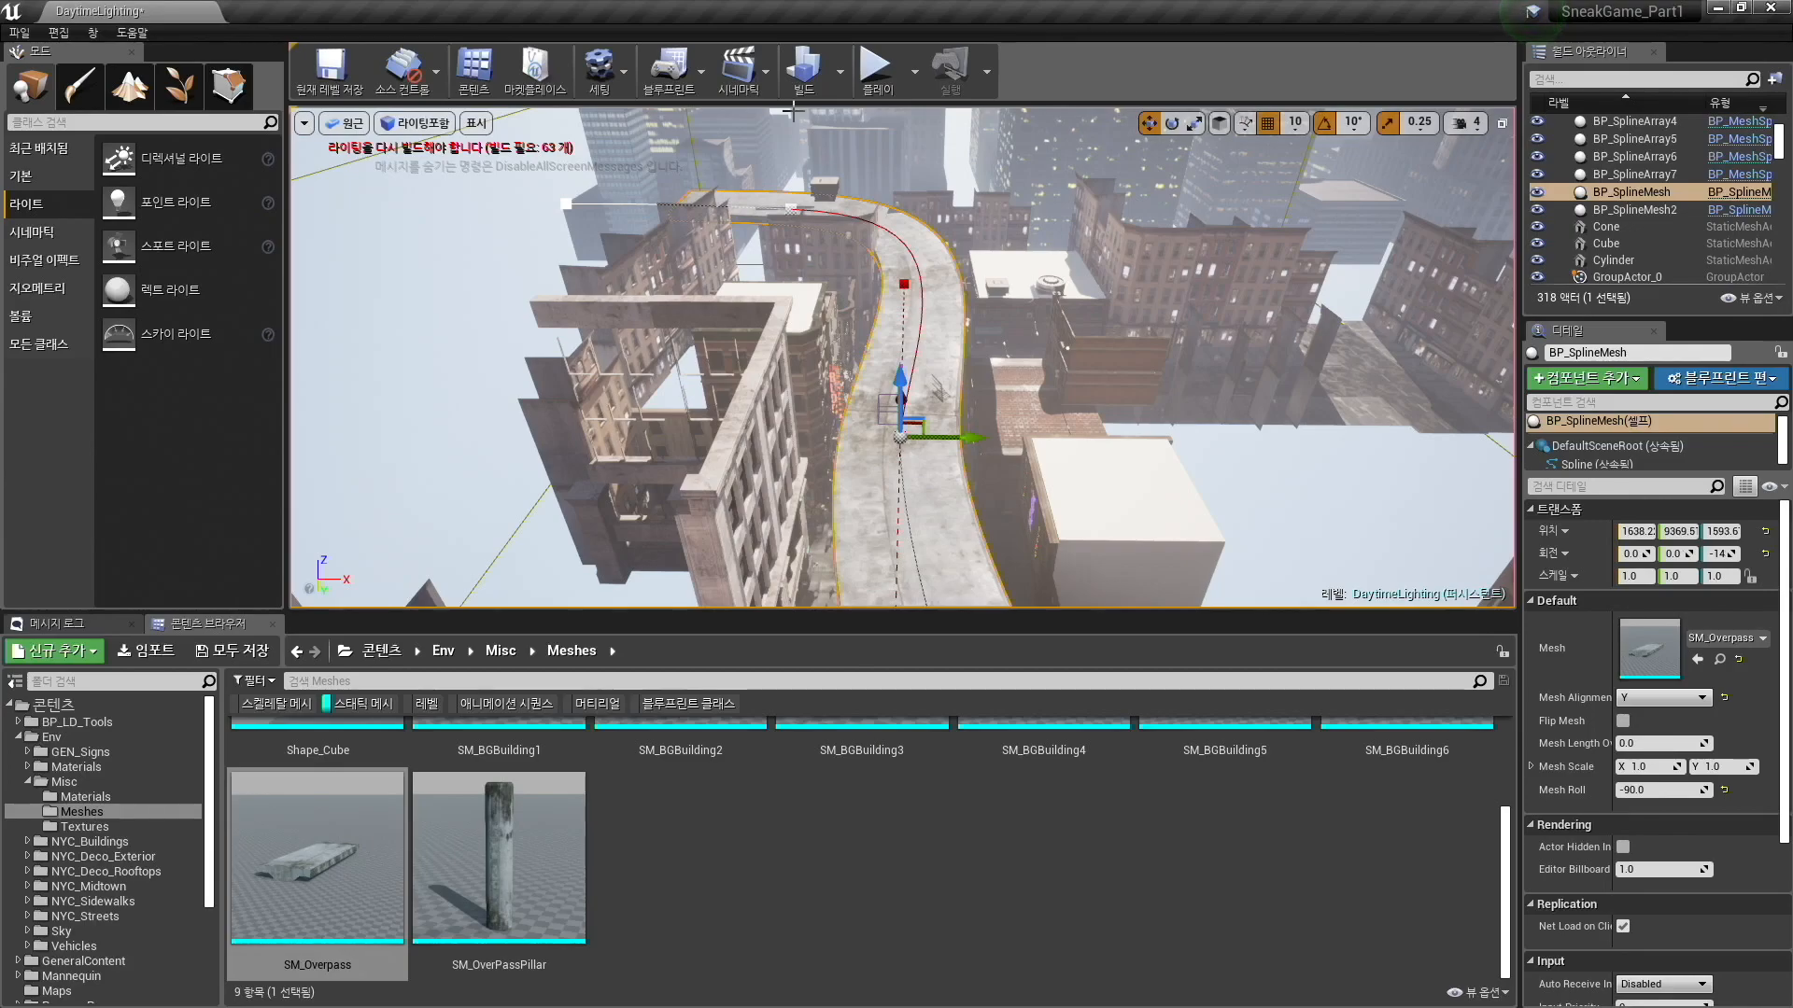
Adjust the overpass's spline point again, and consult the BP_PlaceInLine Blueprint graph slide before returning to the Unreal level.
{"action": "mouse_move", "coordinate": [1034, 301]}
{"action": "right_mouse_down"}
{"action": "mouse_move", "coordinate": [953, 373]}
{"action": "mouse_move", "coordinate": [1033, 301]}
{"action": "right_mouse_up"}
{"action": "left_click_drag", "start_coordinate": [995, 402], "coordinate": [983, 438]}
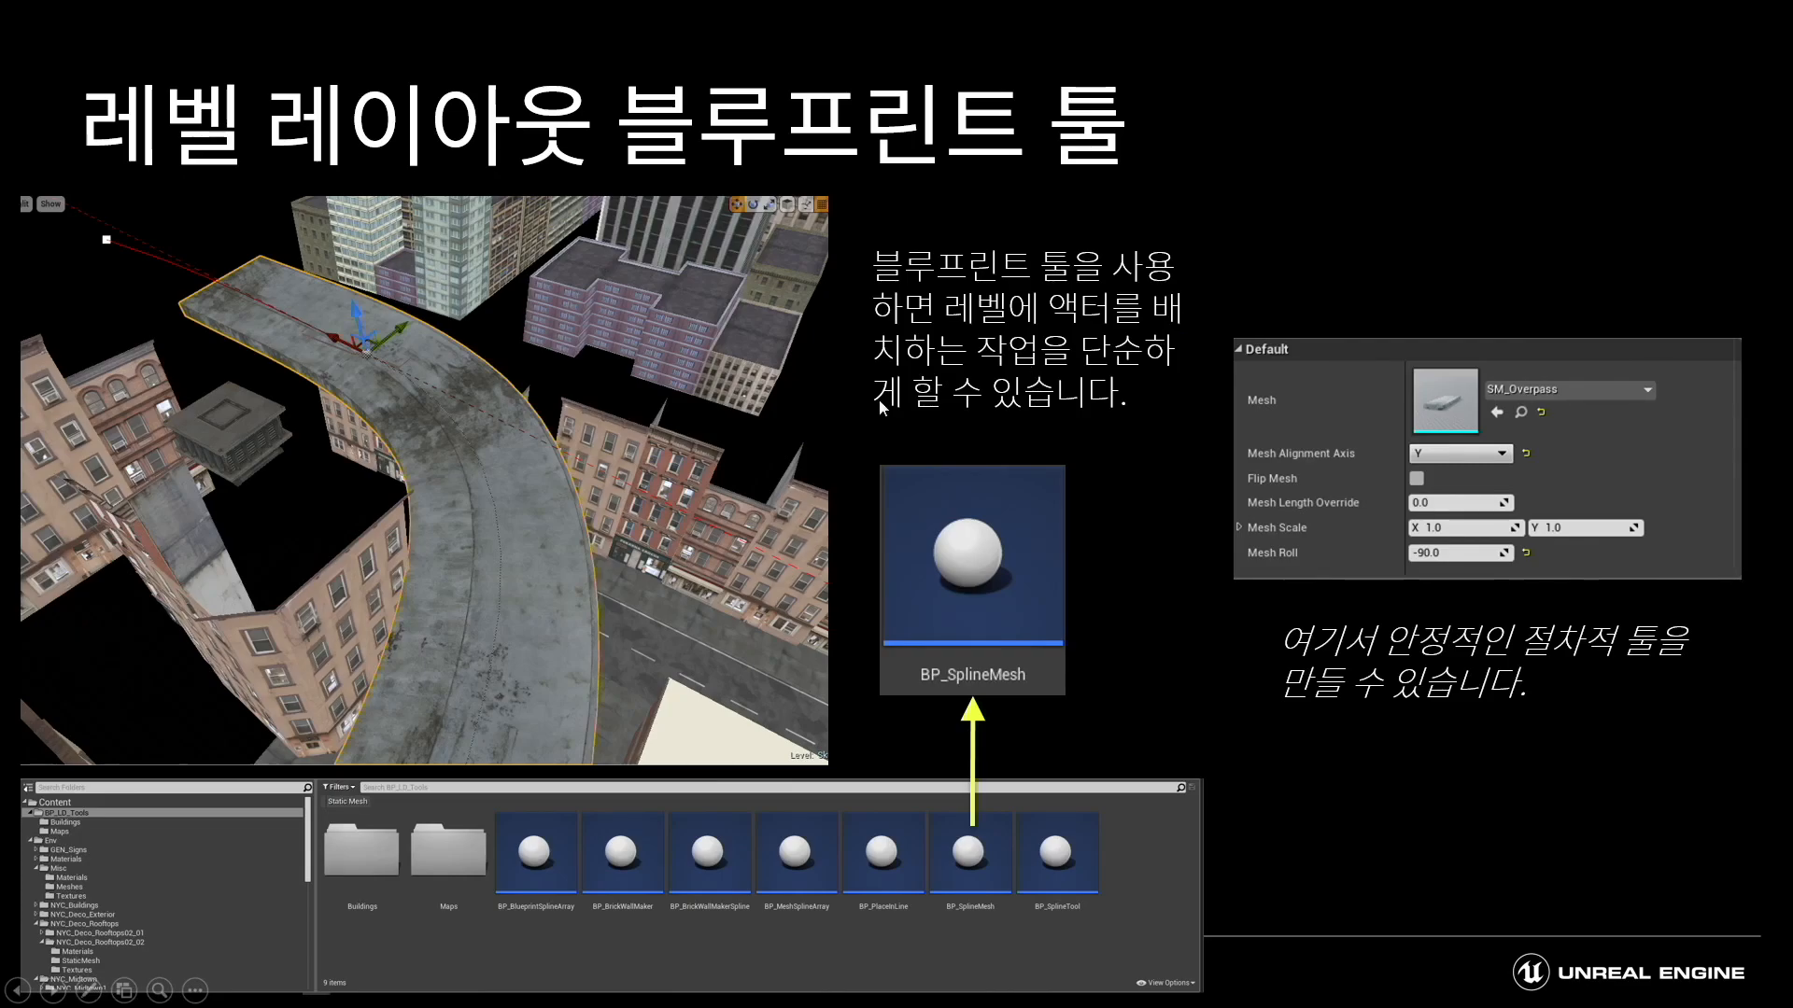
{"action": "left_click", "coordinate": [879, 402]}
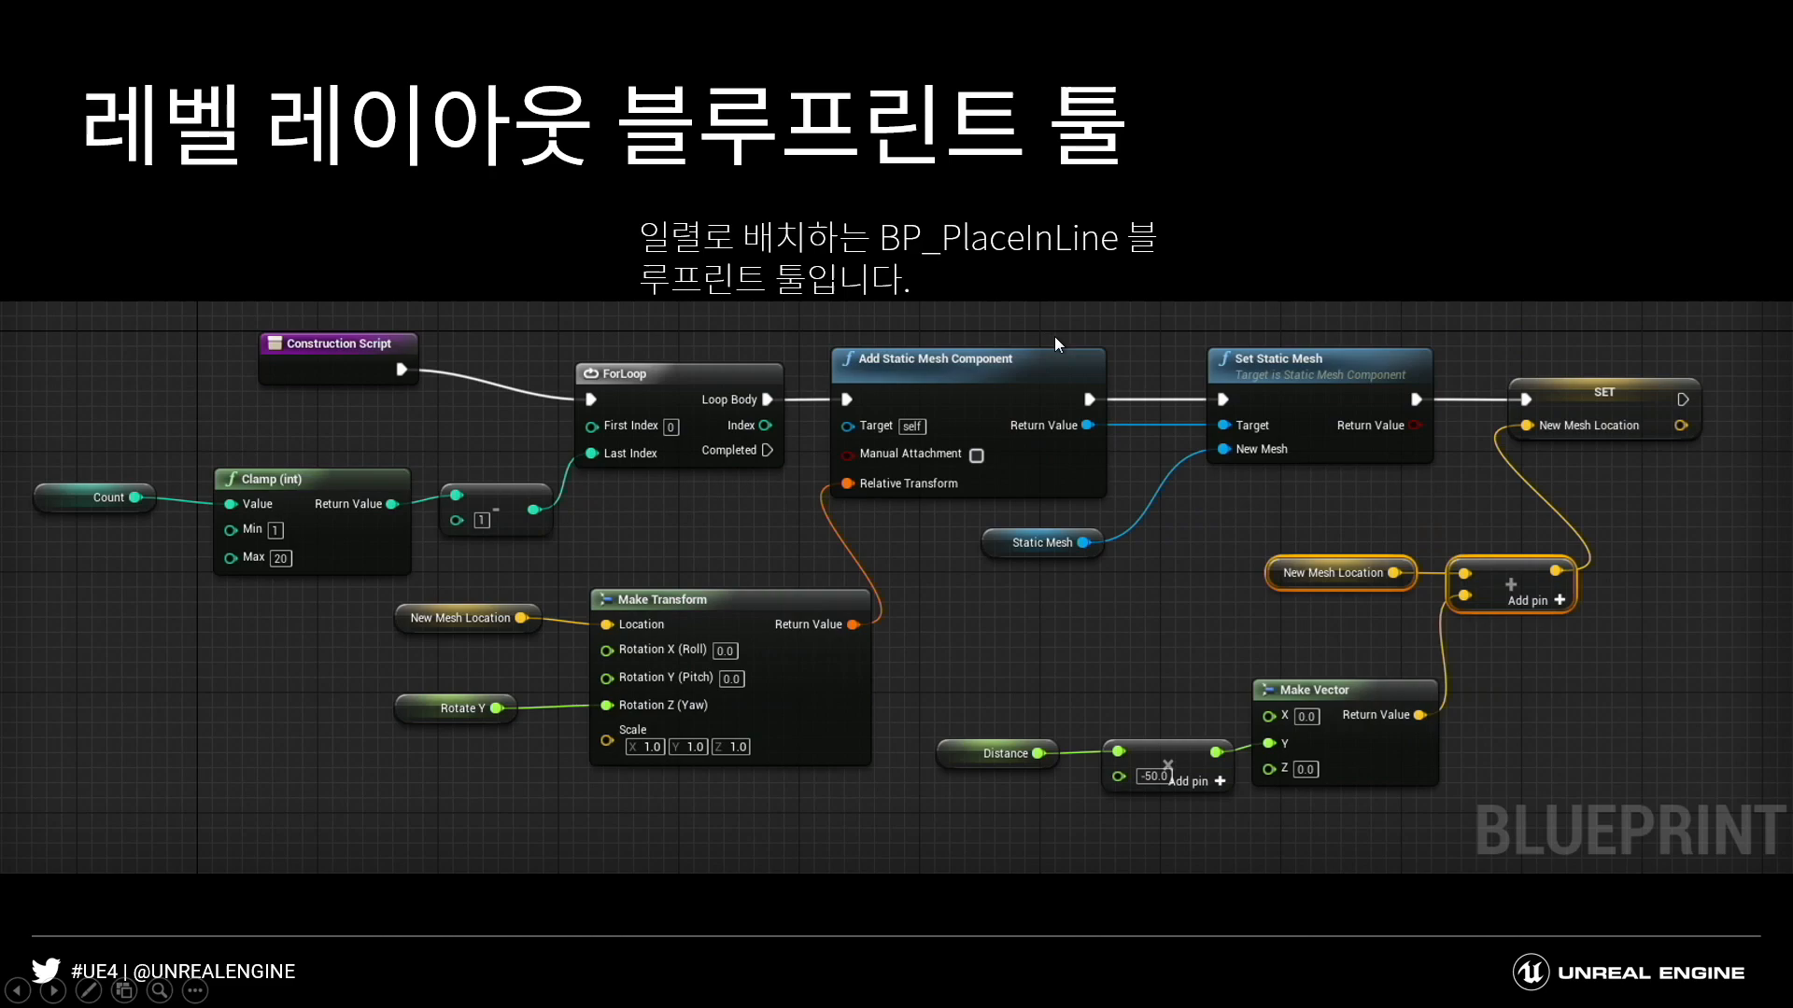
{"action": "key", "text": "super+Tab"}
{"action": "left_click", "coordinate": [744, 422]}
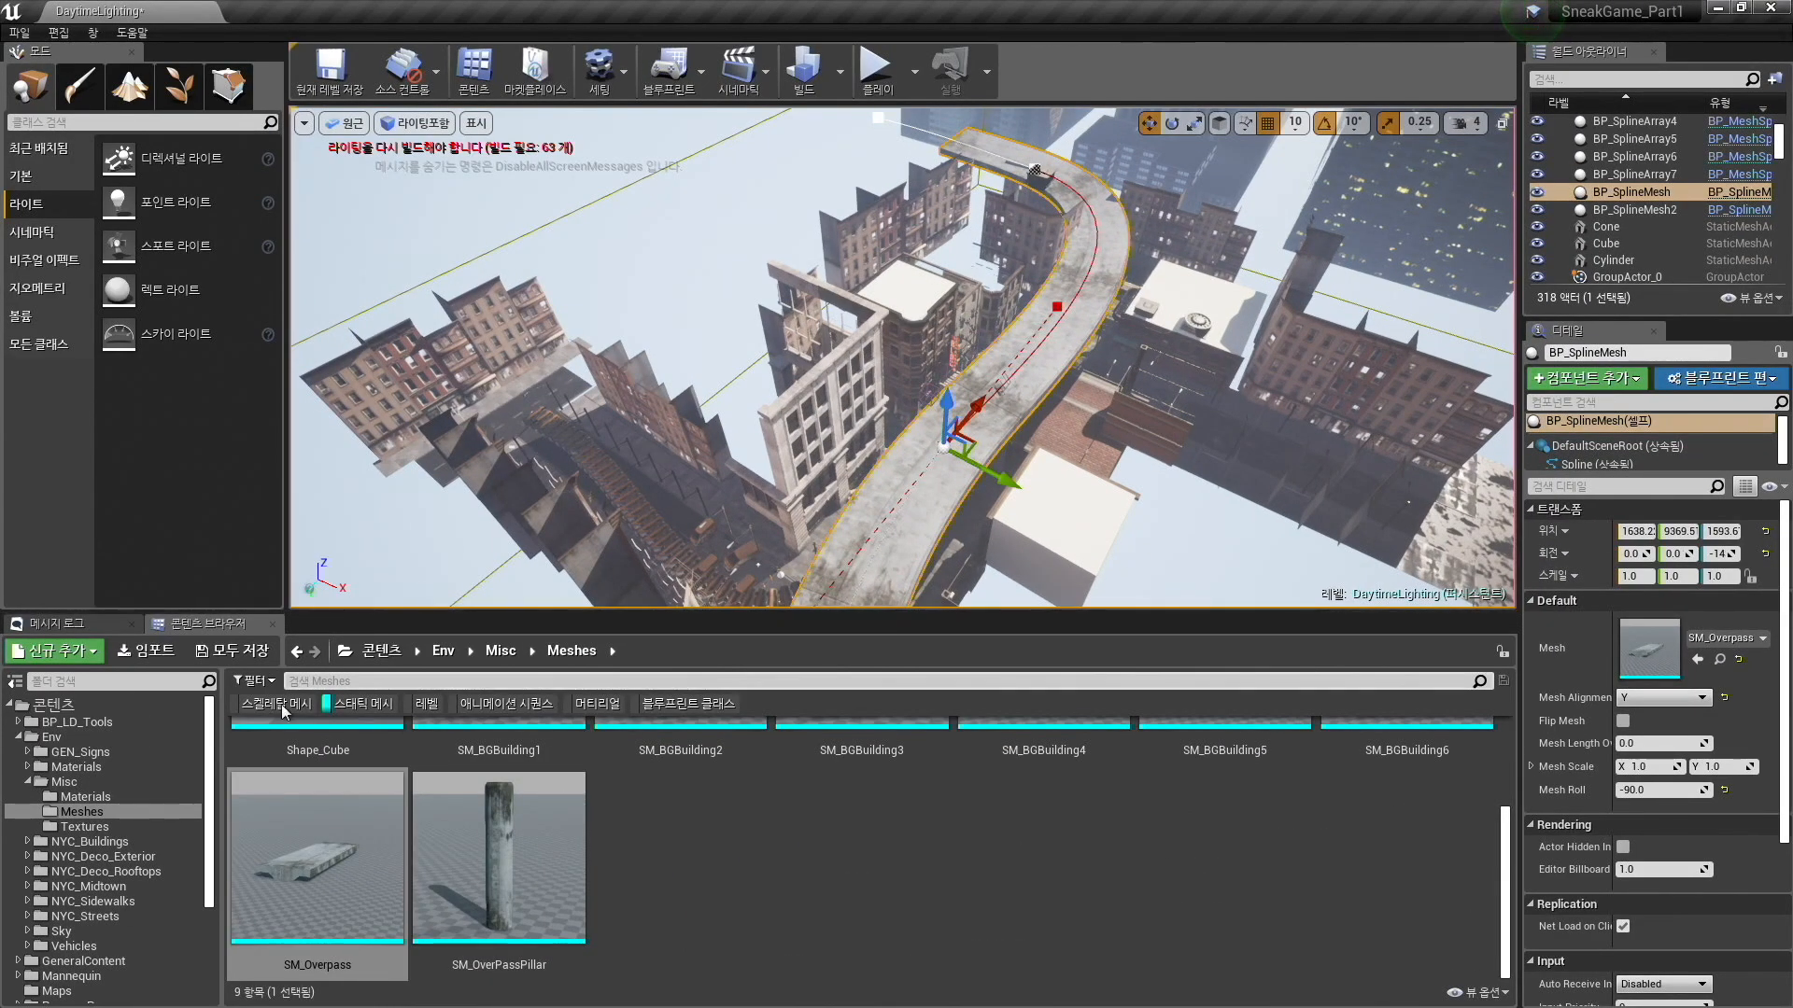
Show only Blueprint classes in the BP_LD_Tools folder and open the BP_PlaceInLine blueprint.
{"action": "left_click", "coordinate": [77, 722]}
{"action": "left_click", "coordinate": [350, 712]}
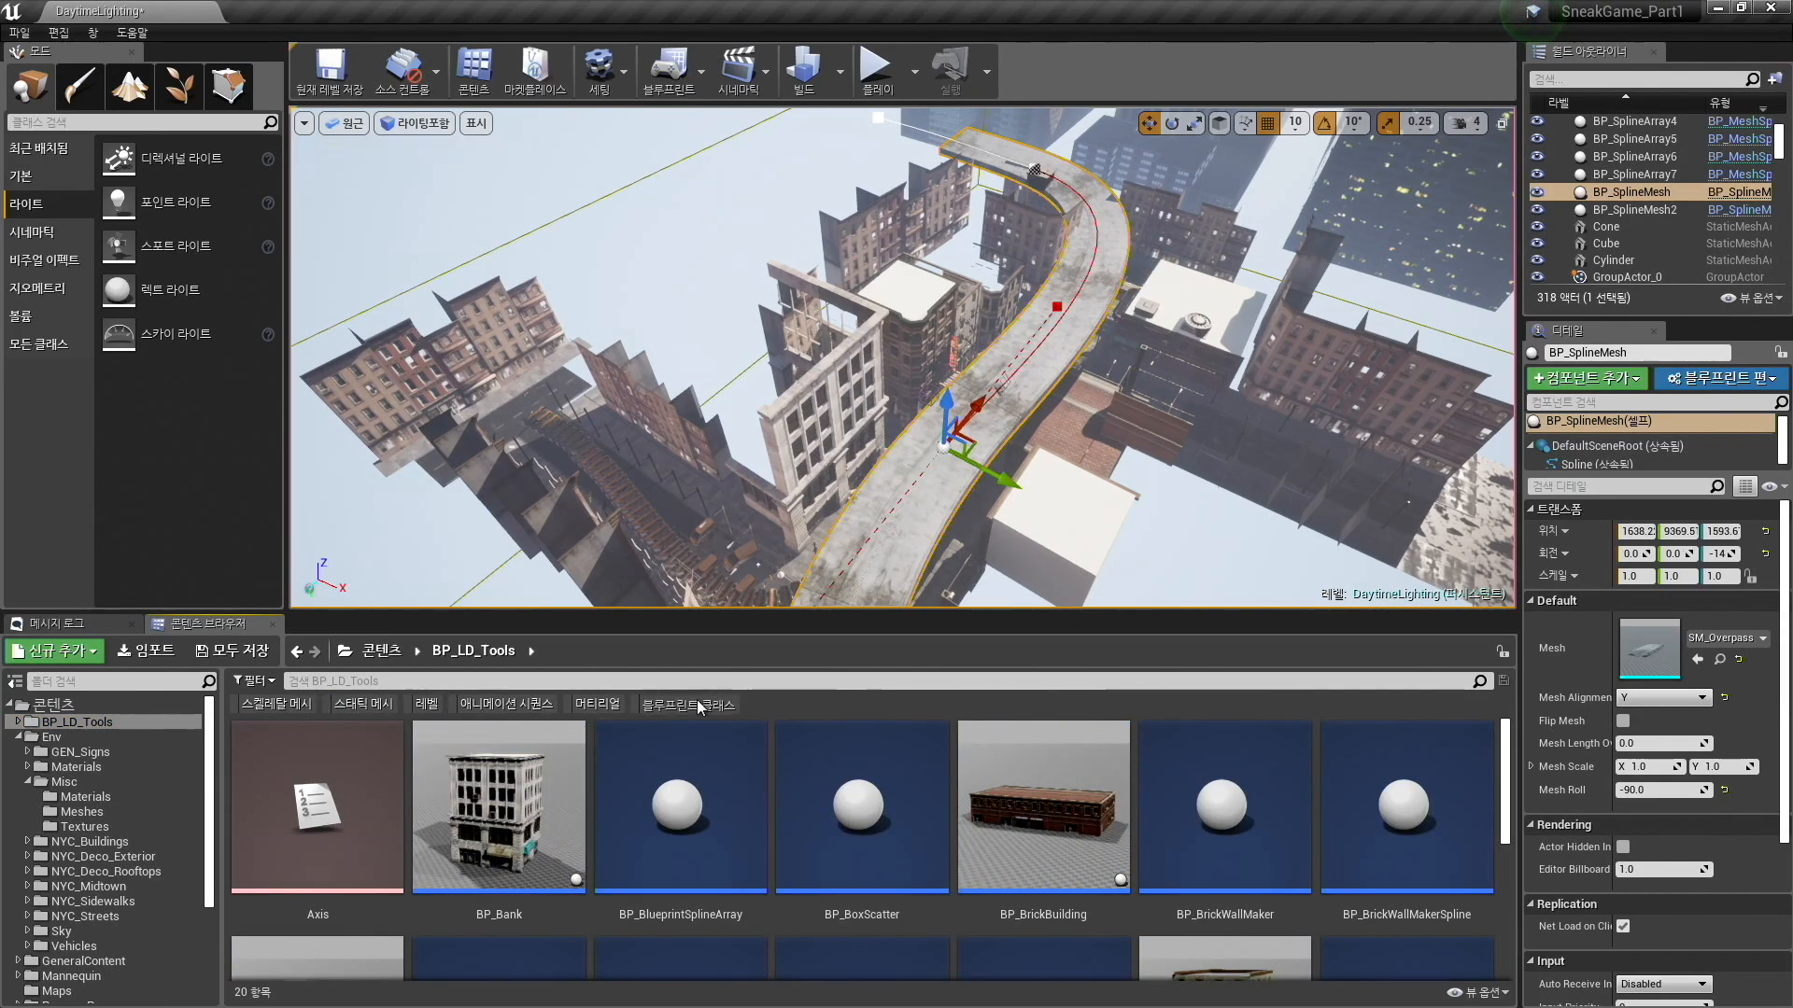
{"action": "left_click", "coordinate": [699, 707]}
{"action": "scroll", "coordinate": [1214, 793], "scroll_direction": "down", "scroll_amount": 2}
{"action": "scroll", "coordinate": [1198, 782], "scroll_direction": "down", "scroll_amount": 2}
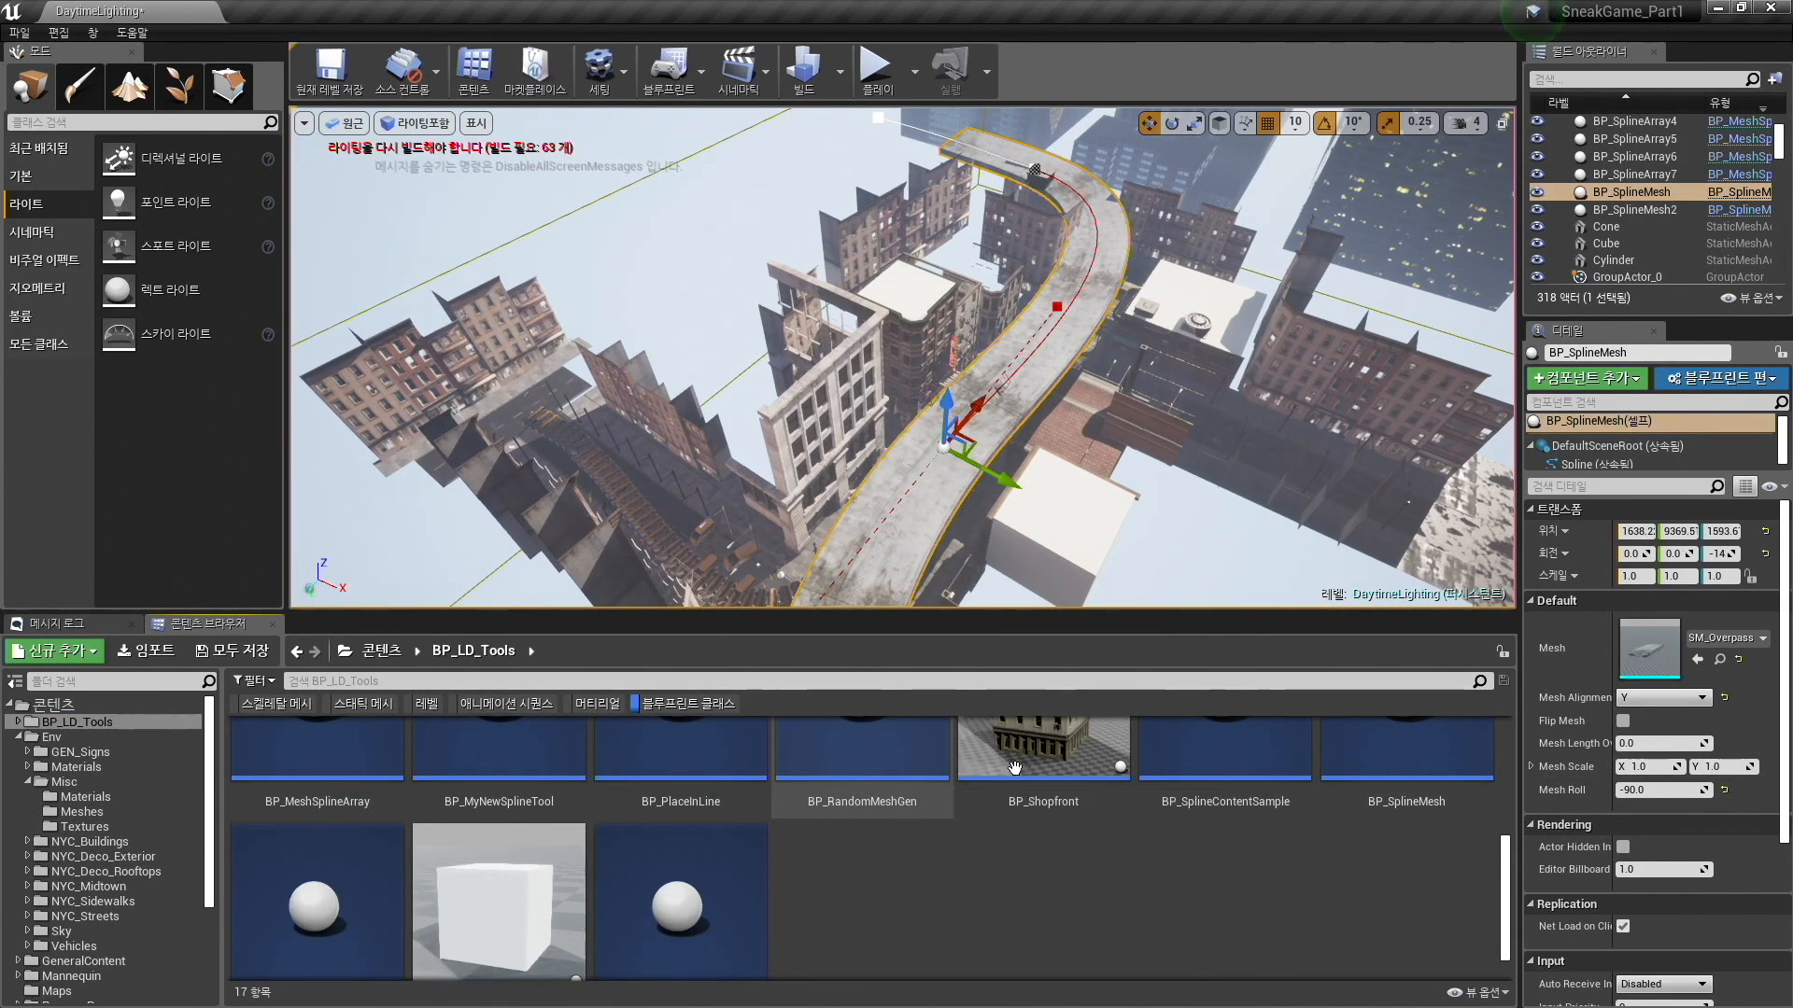
{"action": "scroll", "coordinate": [792, 848], "scroll_direction": "up", "scroll_amount": 1}
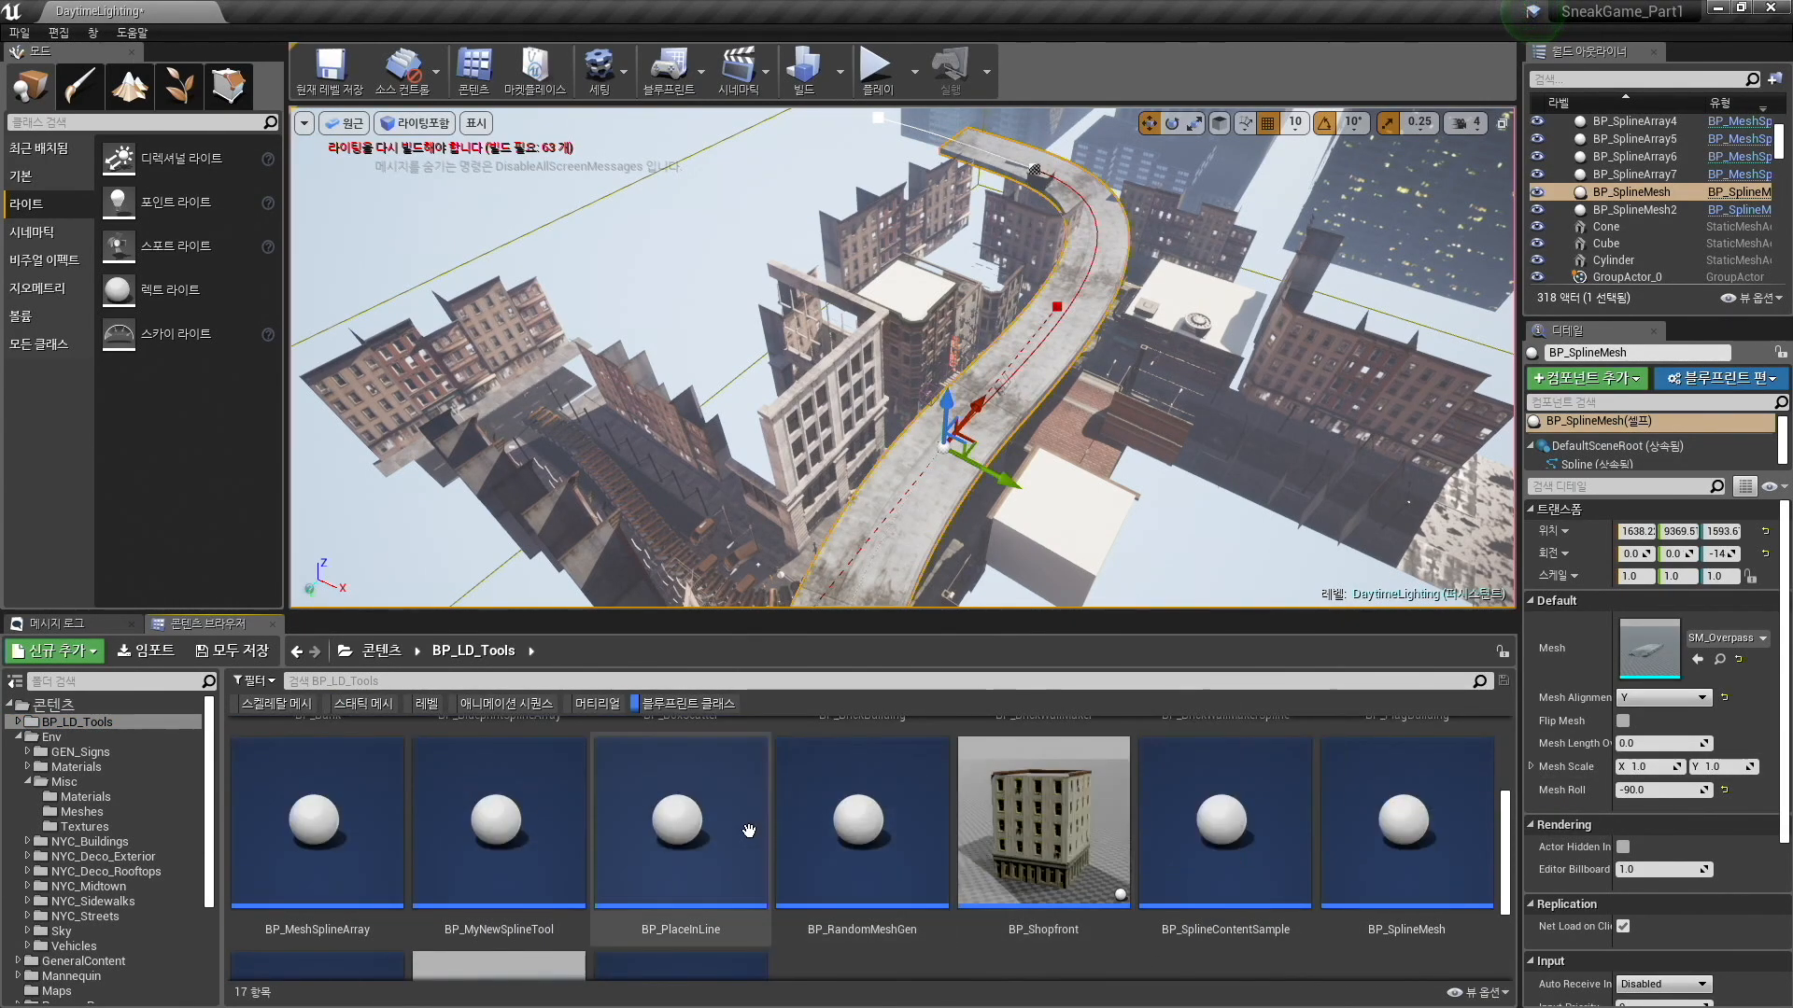
{"action": "double_click", "coordinate": [715, 821]}
Look through BP_PlaceInLine's viewport, event graph and Construction Script.
{"action": "right_click_drag", "start_coordinate": [937, 556], "coordinate": [770, 224]}
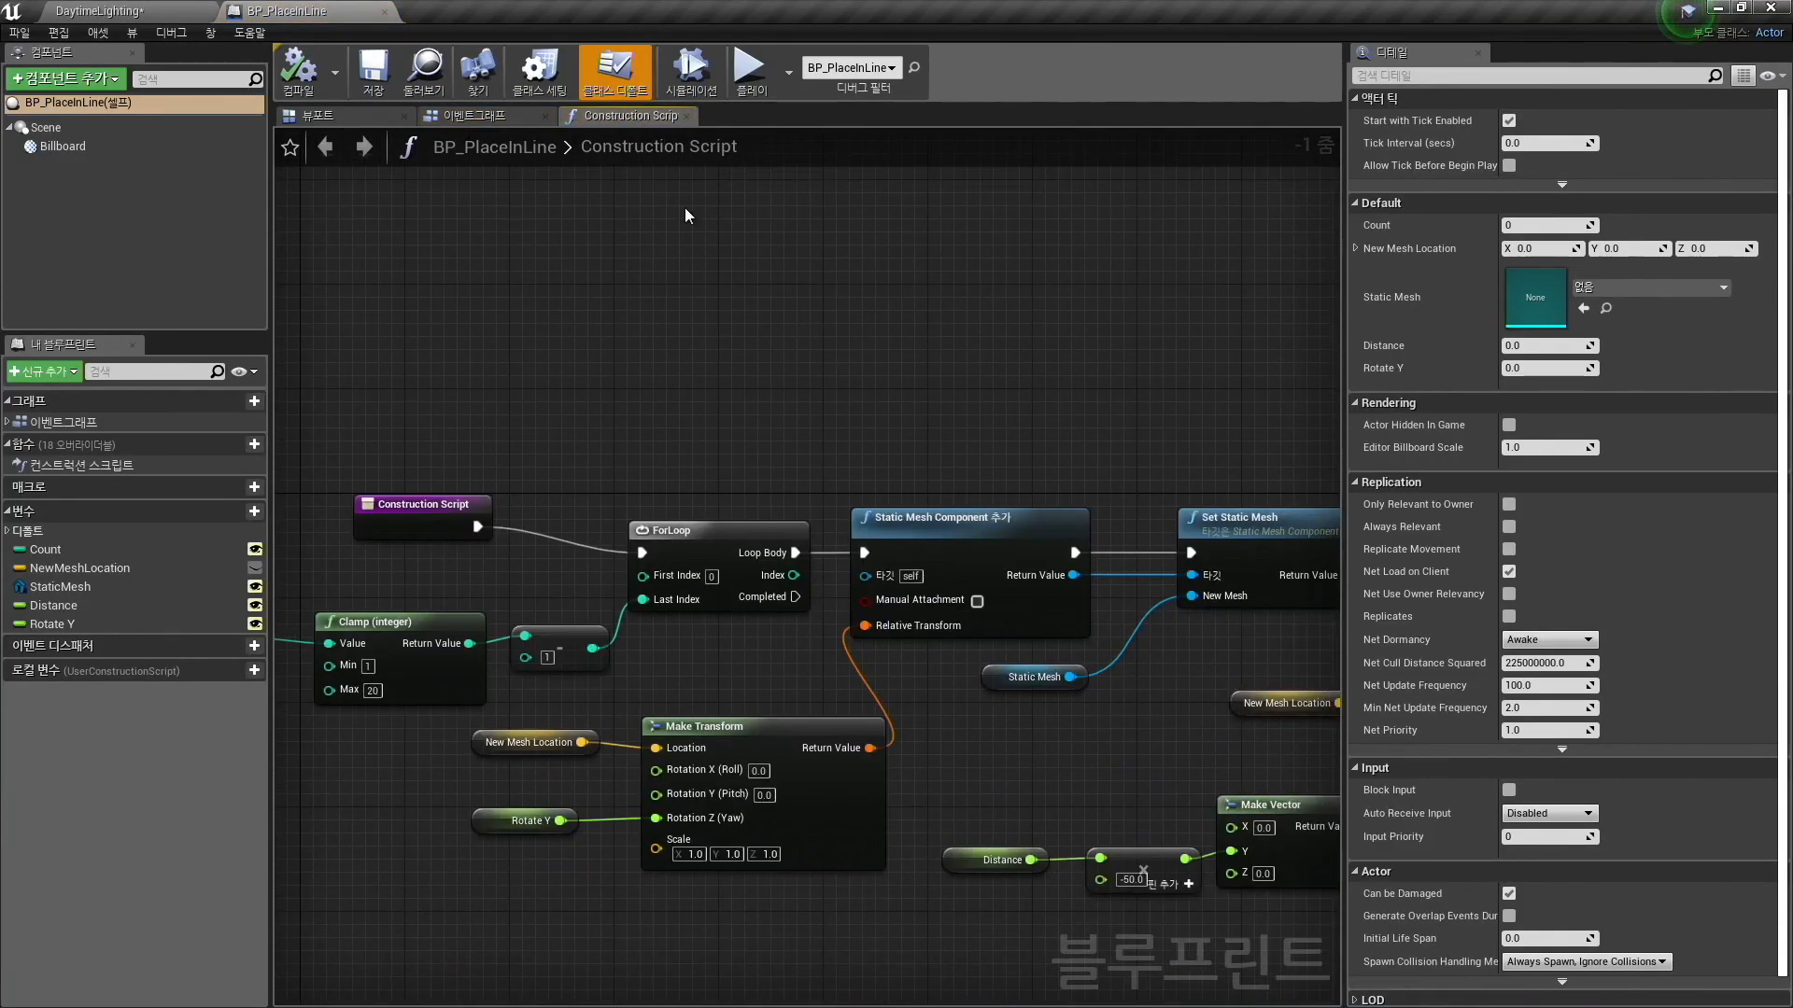
{"action": "left_click", "coordinate": [315, 115]}
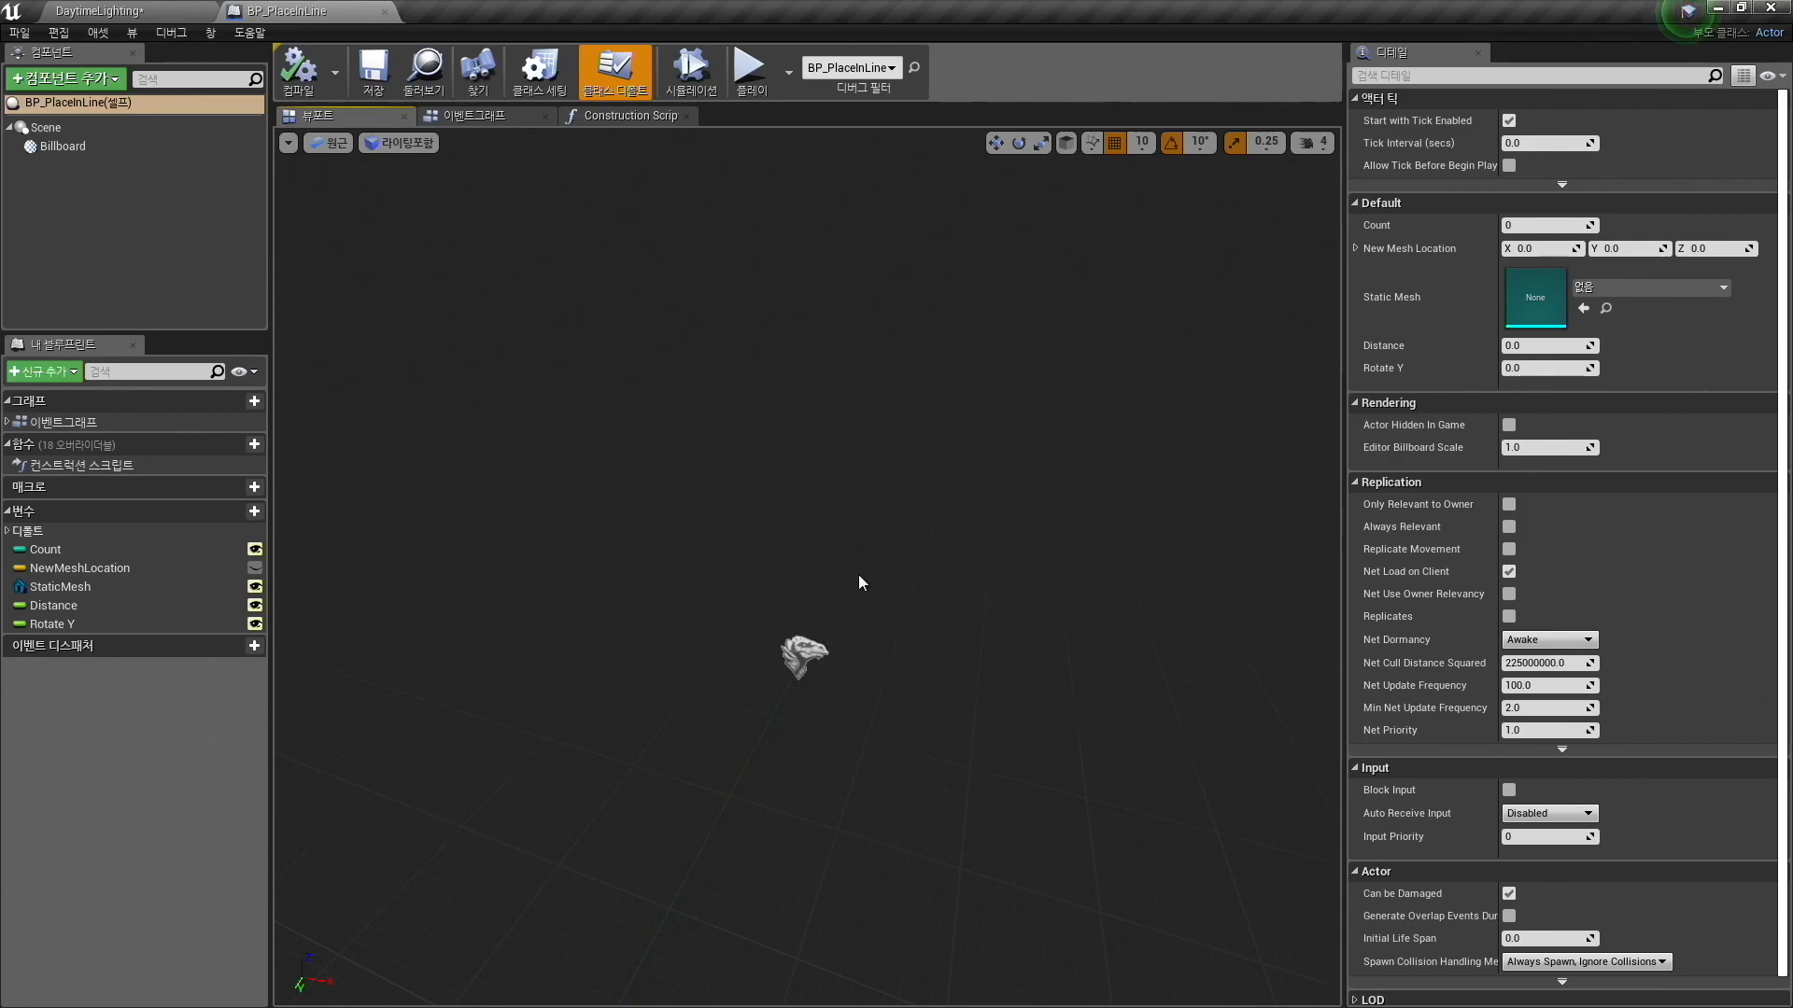
{"action": "left_click", "coordinate": [494, 117]}
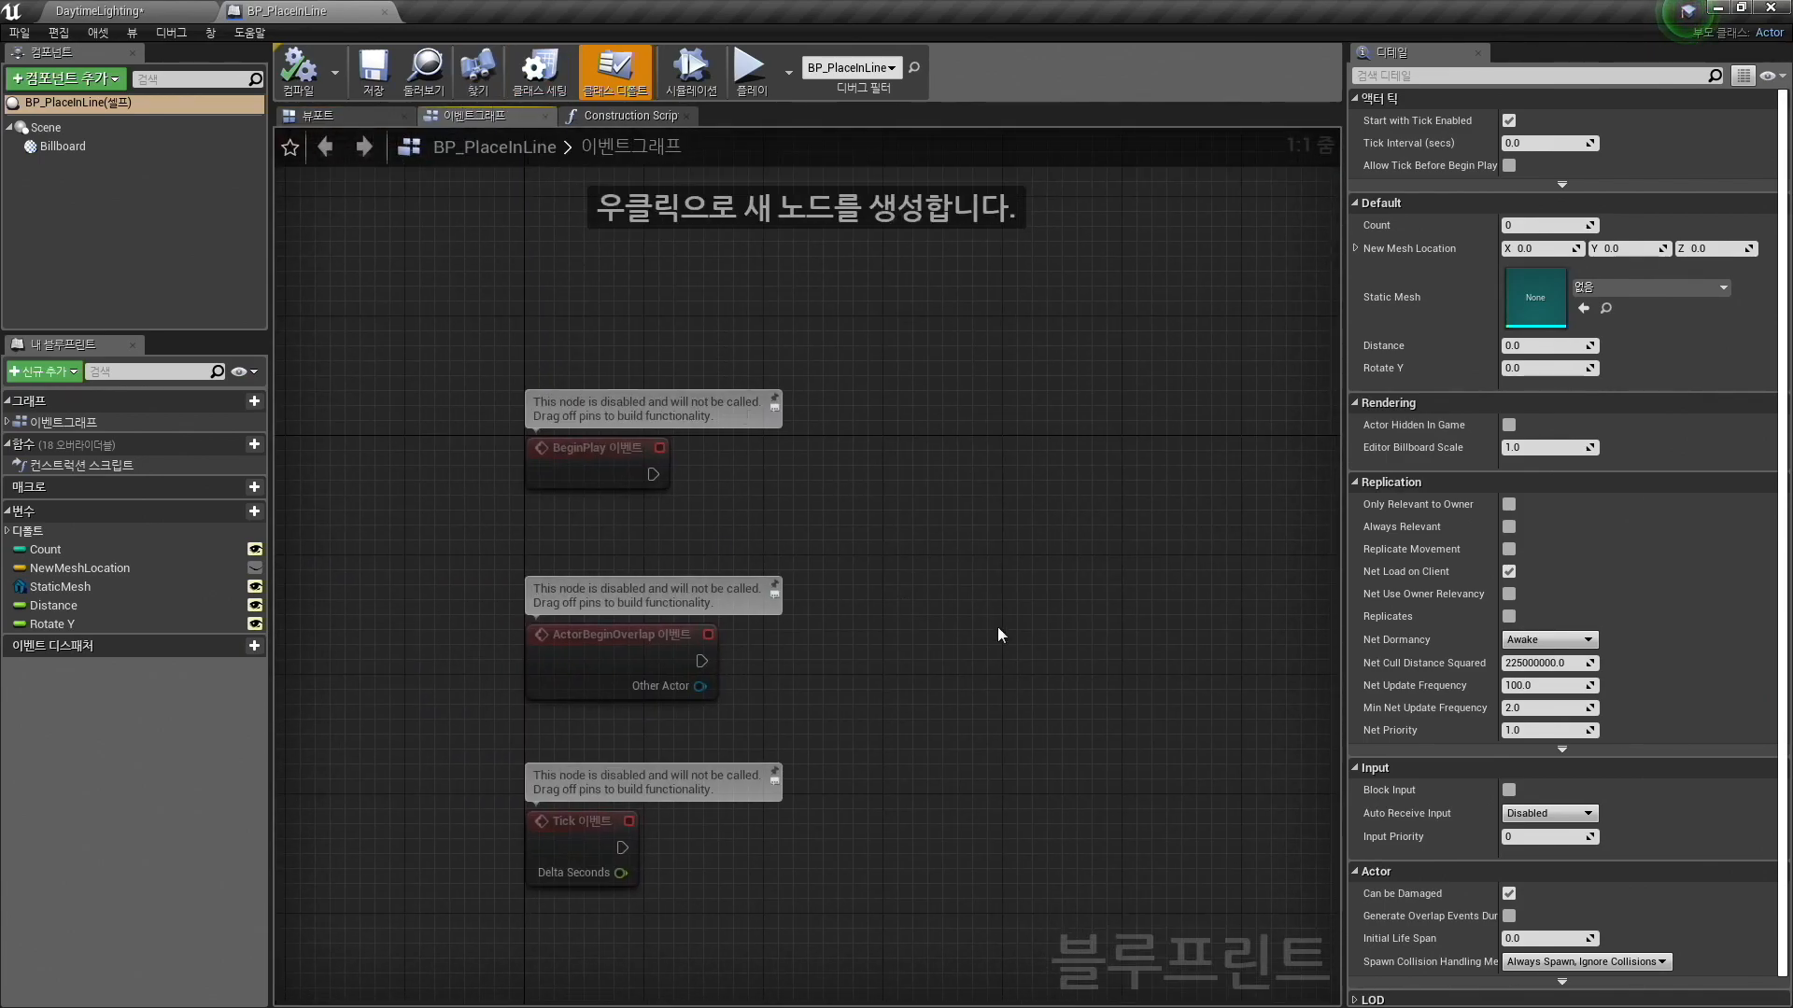
{"action": "left_click", "coordinate": [621, 116]}
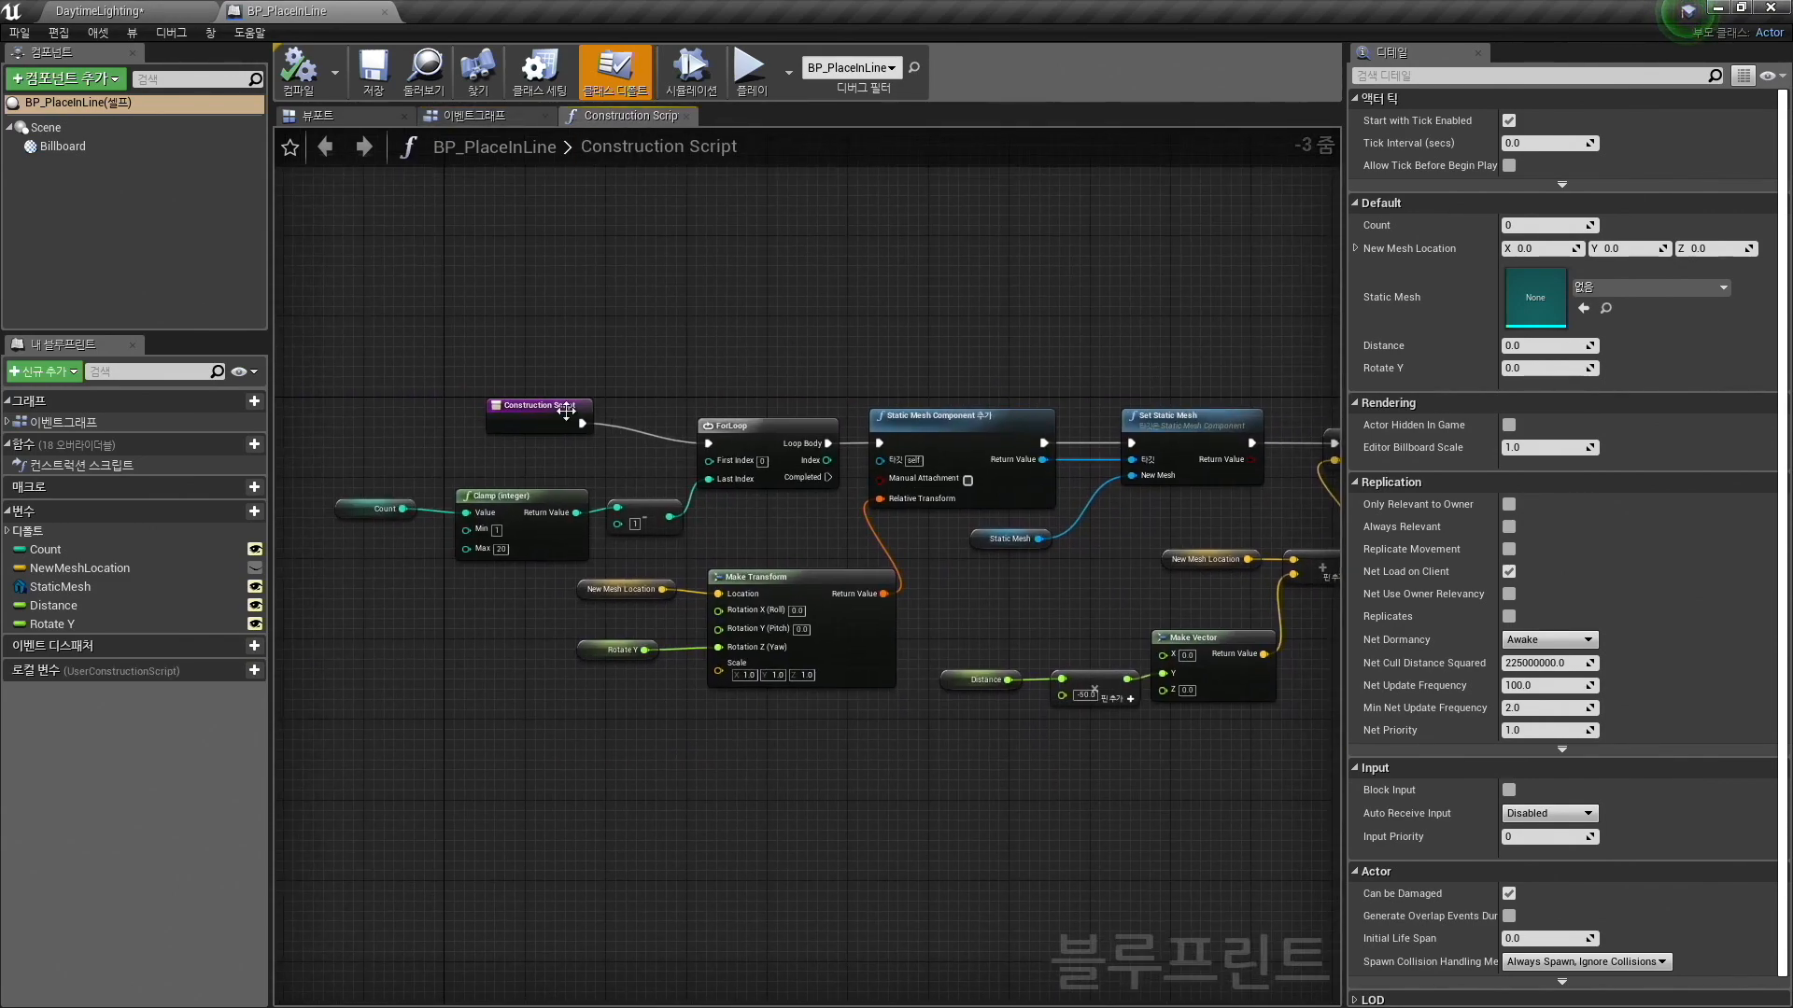
{"action": "scroll", "coordinate": [566, 411], "scroll_direction": "up", "scroll_amount": 4}
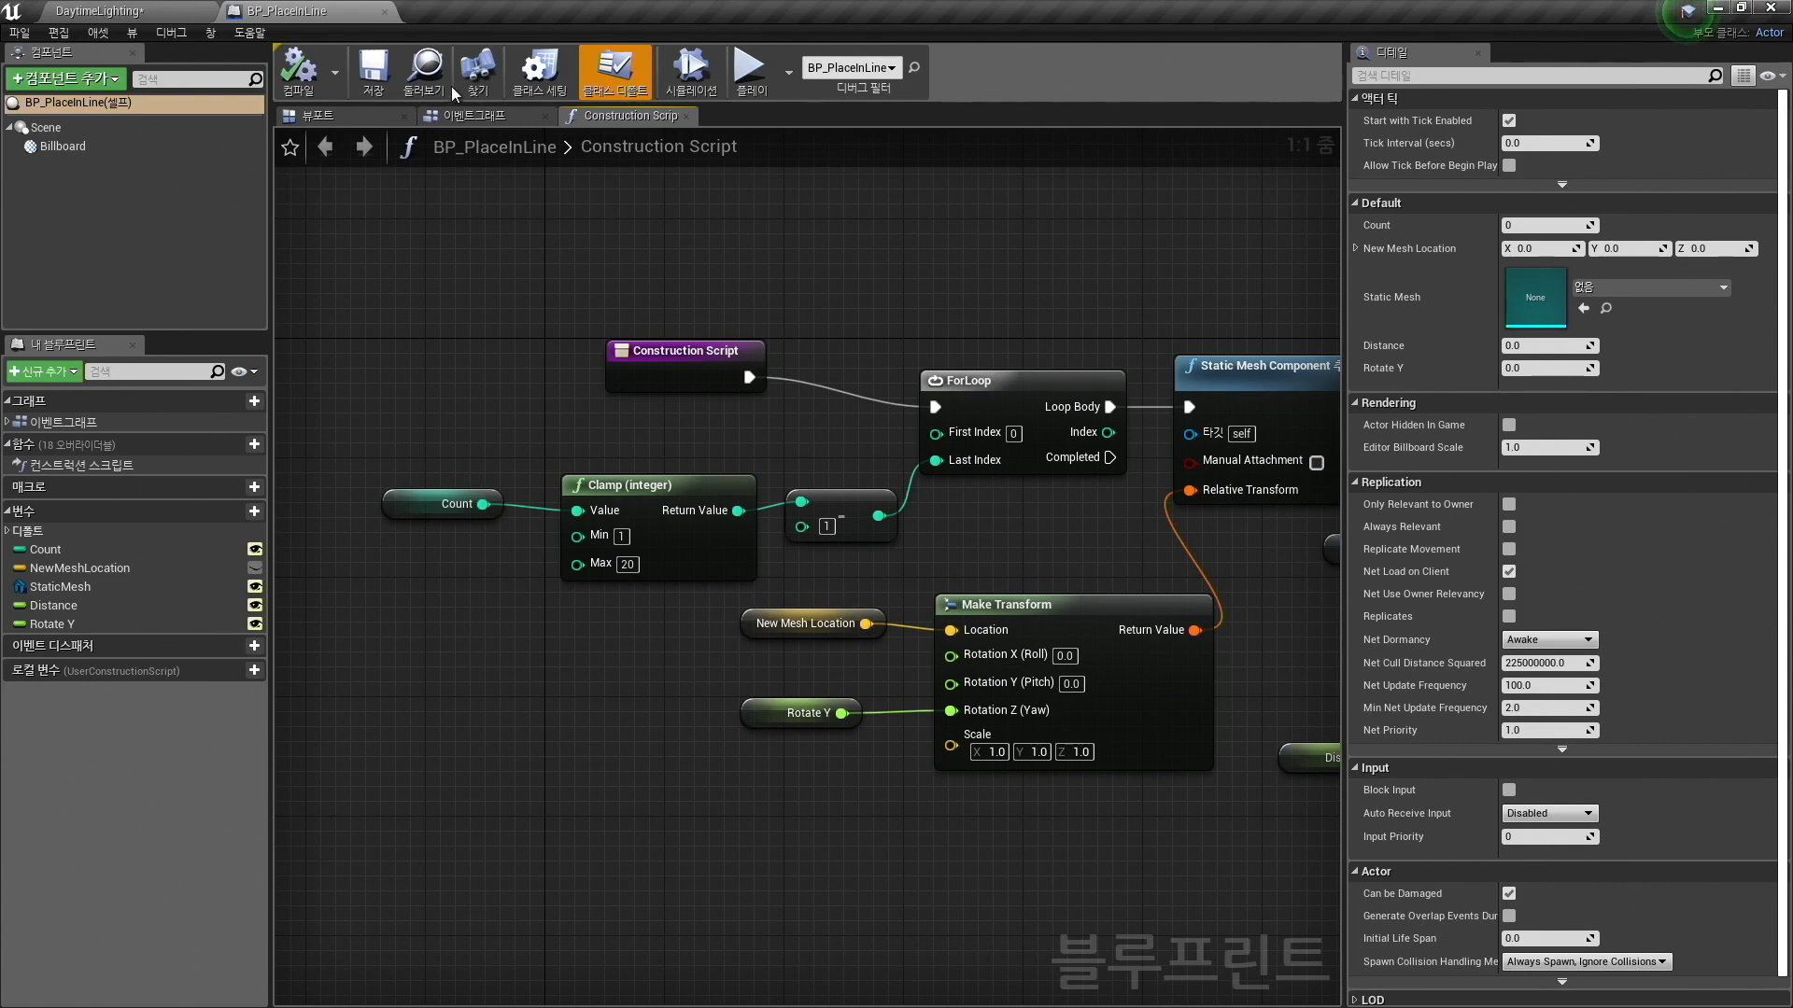
Return to the DaytimeLighting level and select the BP_PlaceInLine row of street lamps to view its exposed settings.
{"action": "left_click", "coordinate": [98, 11]}
{"action": "right_click_drag", "start_coordinate": [902, 358], "coordinate": [1036, 369]}
{"action": "key", "text": "w"}
{"action": "right_click_drag", "start_coordinate": [805, 376], "coordinate": [901, 407]}
{"action": "left_click", "coordinate": [847, 373]}
{"action": "key", "text": "s"}
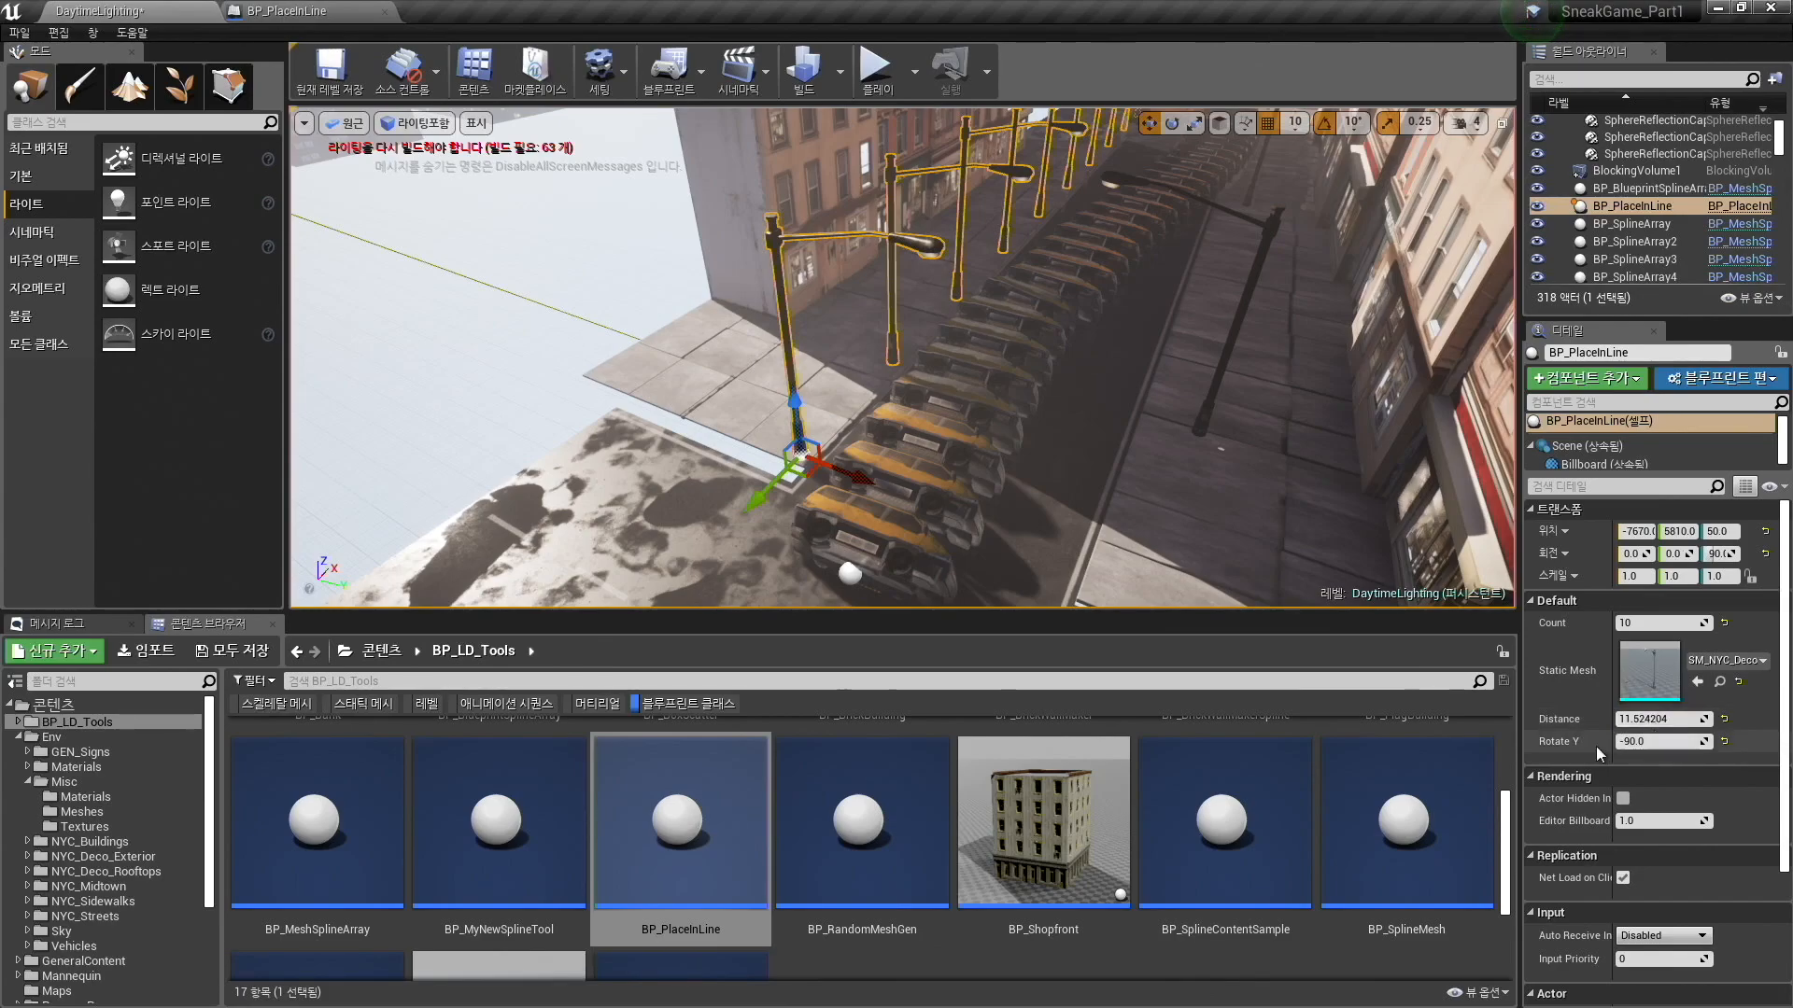
Examine BP_PlaceInLine's Construction Script from the Count and ForLoop nodes through to the node that sets New Mesh Location.
{"action": "left_click", "coordinate": [317, 11]}
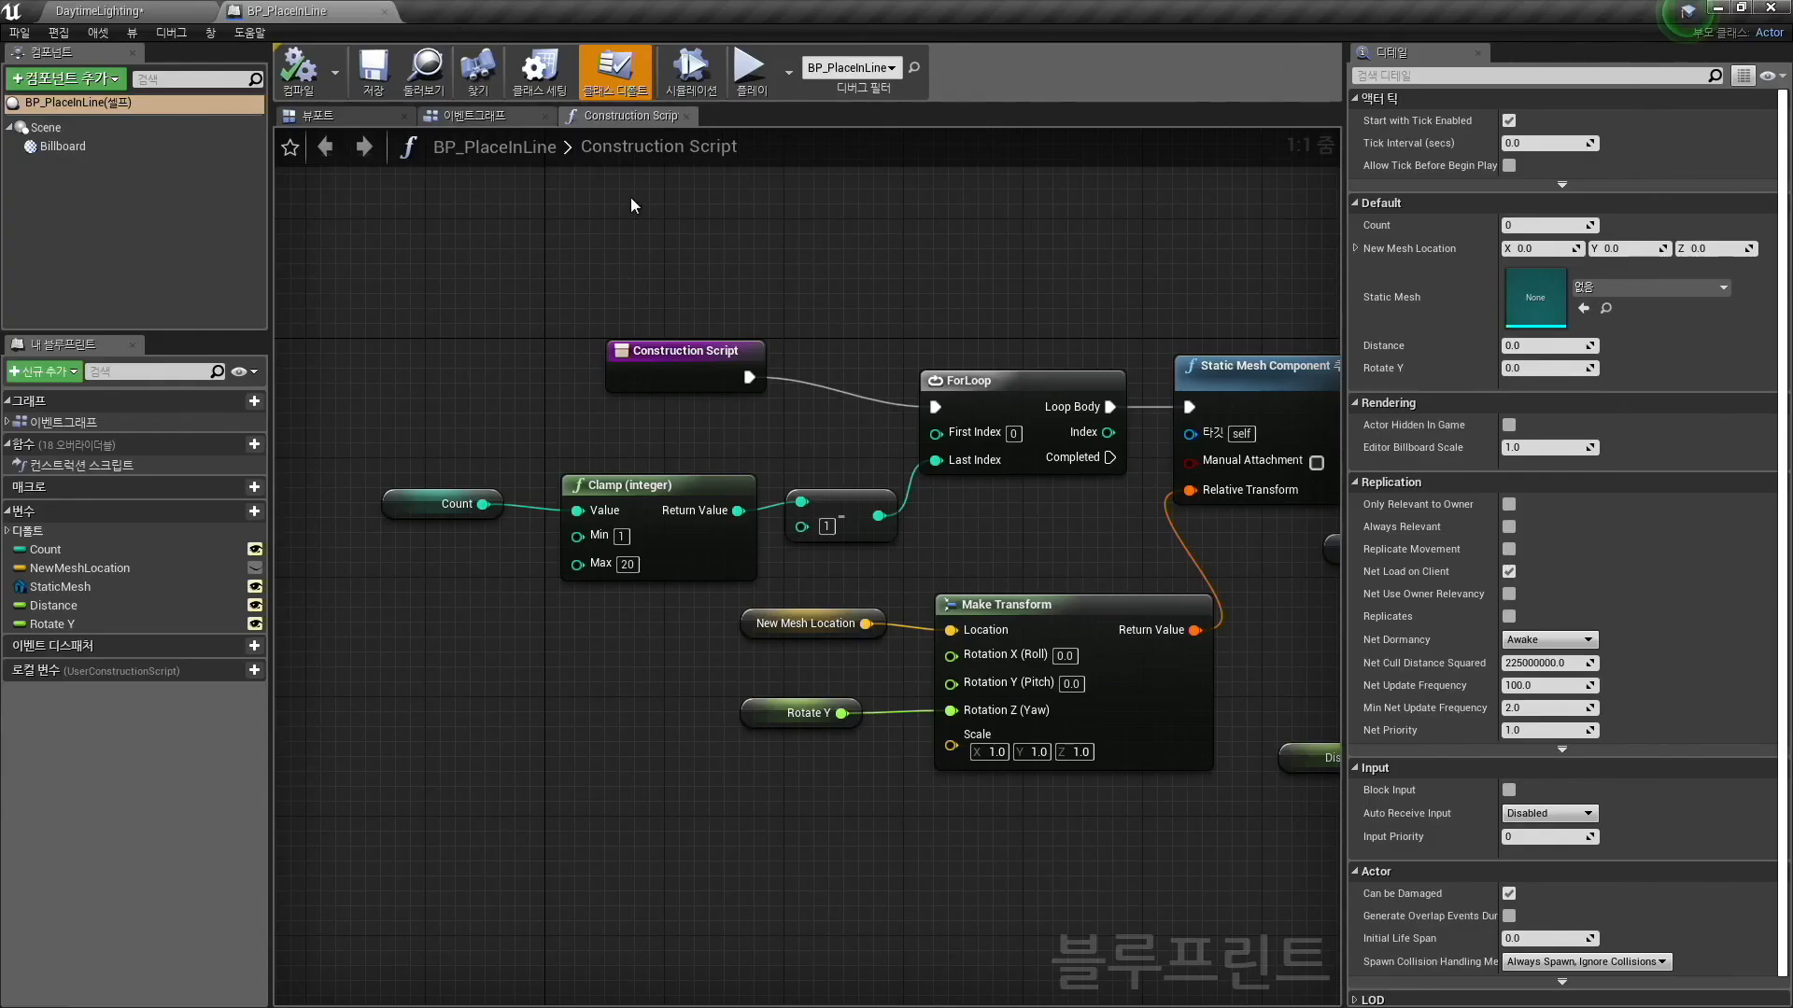
{"action": "right_click_drag", "start_coordinate": [855, 481], "coordinate": [812, 460]}
{"action": "right_click_drag", "start_coordinate": [995, 535], "coordinate": [699, 469]}
{"action": "scroll", "coordinate": [761, 545], "scroll_direction": "down", "scroll_amount": 1}
{"action": "right_click_drag", "start_coordinate": [890, 573], "coordinate": [798, 598]}
{"action": "scroll", "coordinate": [507, 610], "scroll_direction": "up", "scroll_amount": 1}
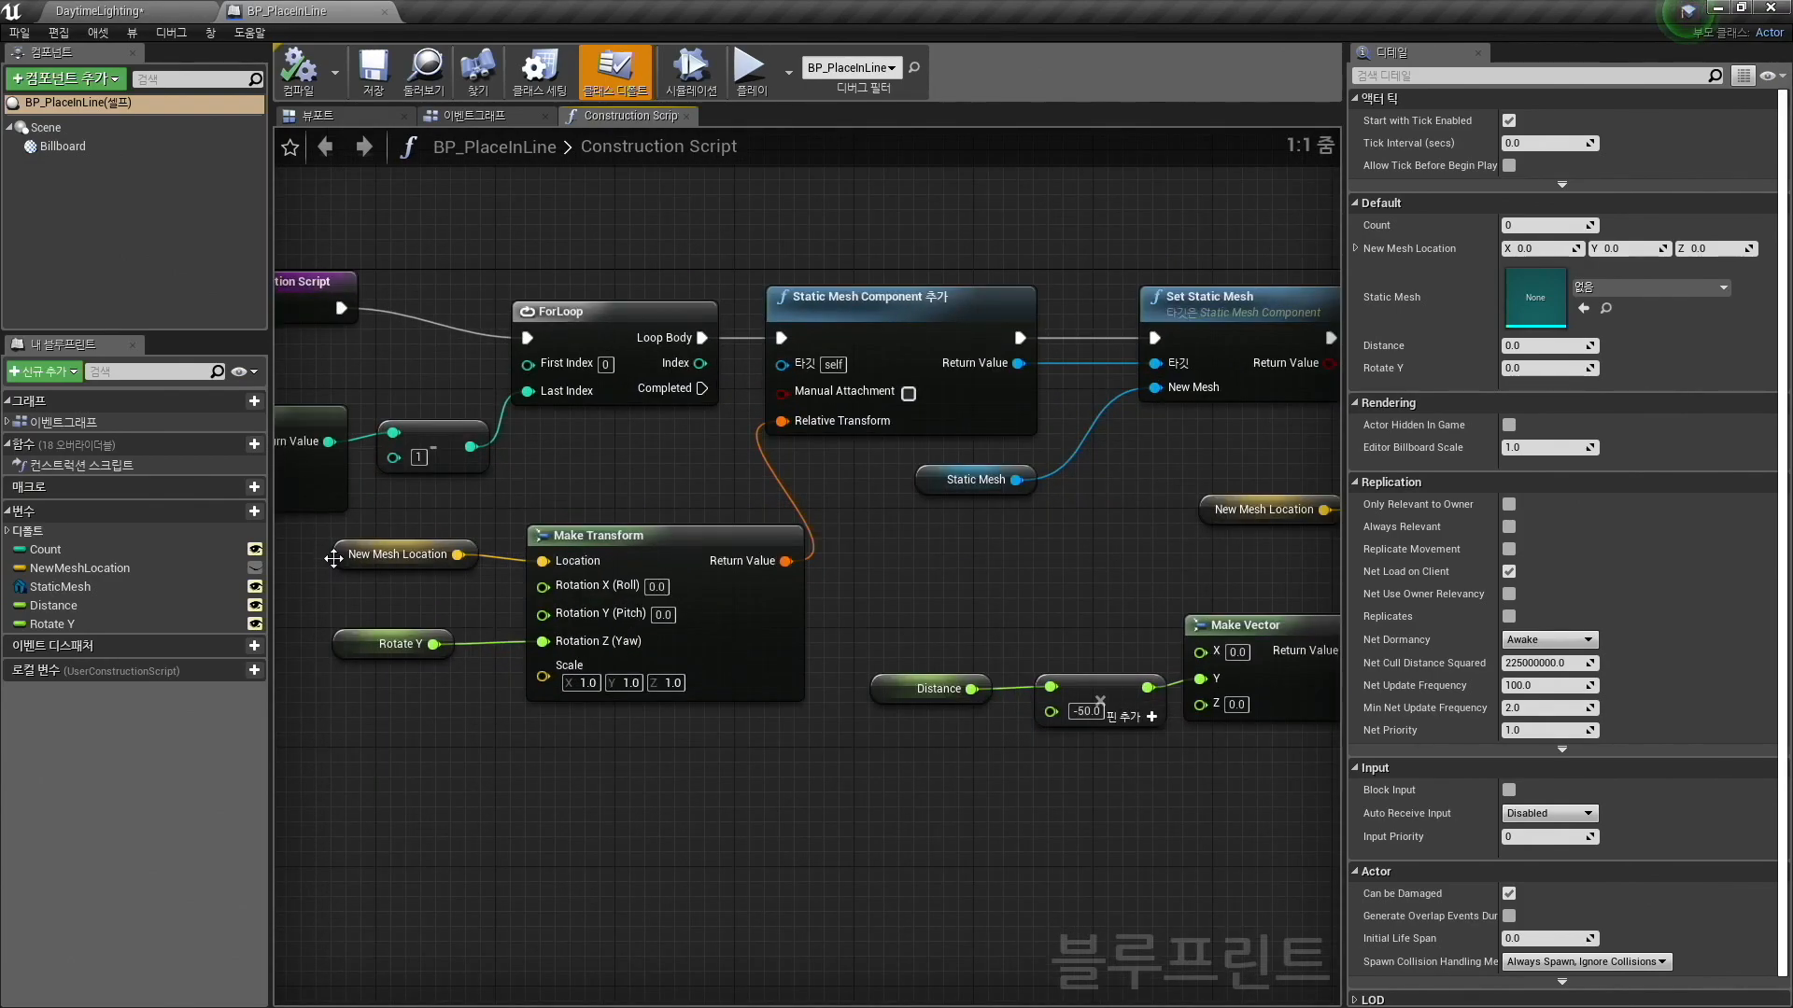
{"action": "right_click_drag", "start_coordinate": [945, 595], "coordinate": [655, 661]}
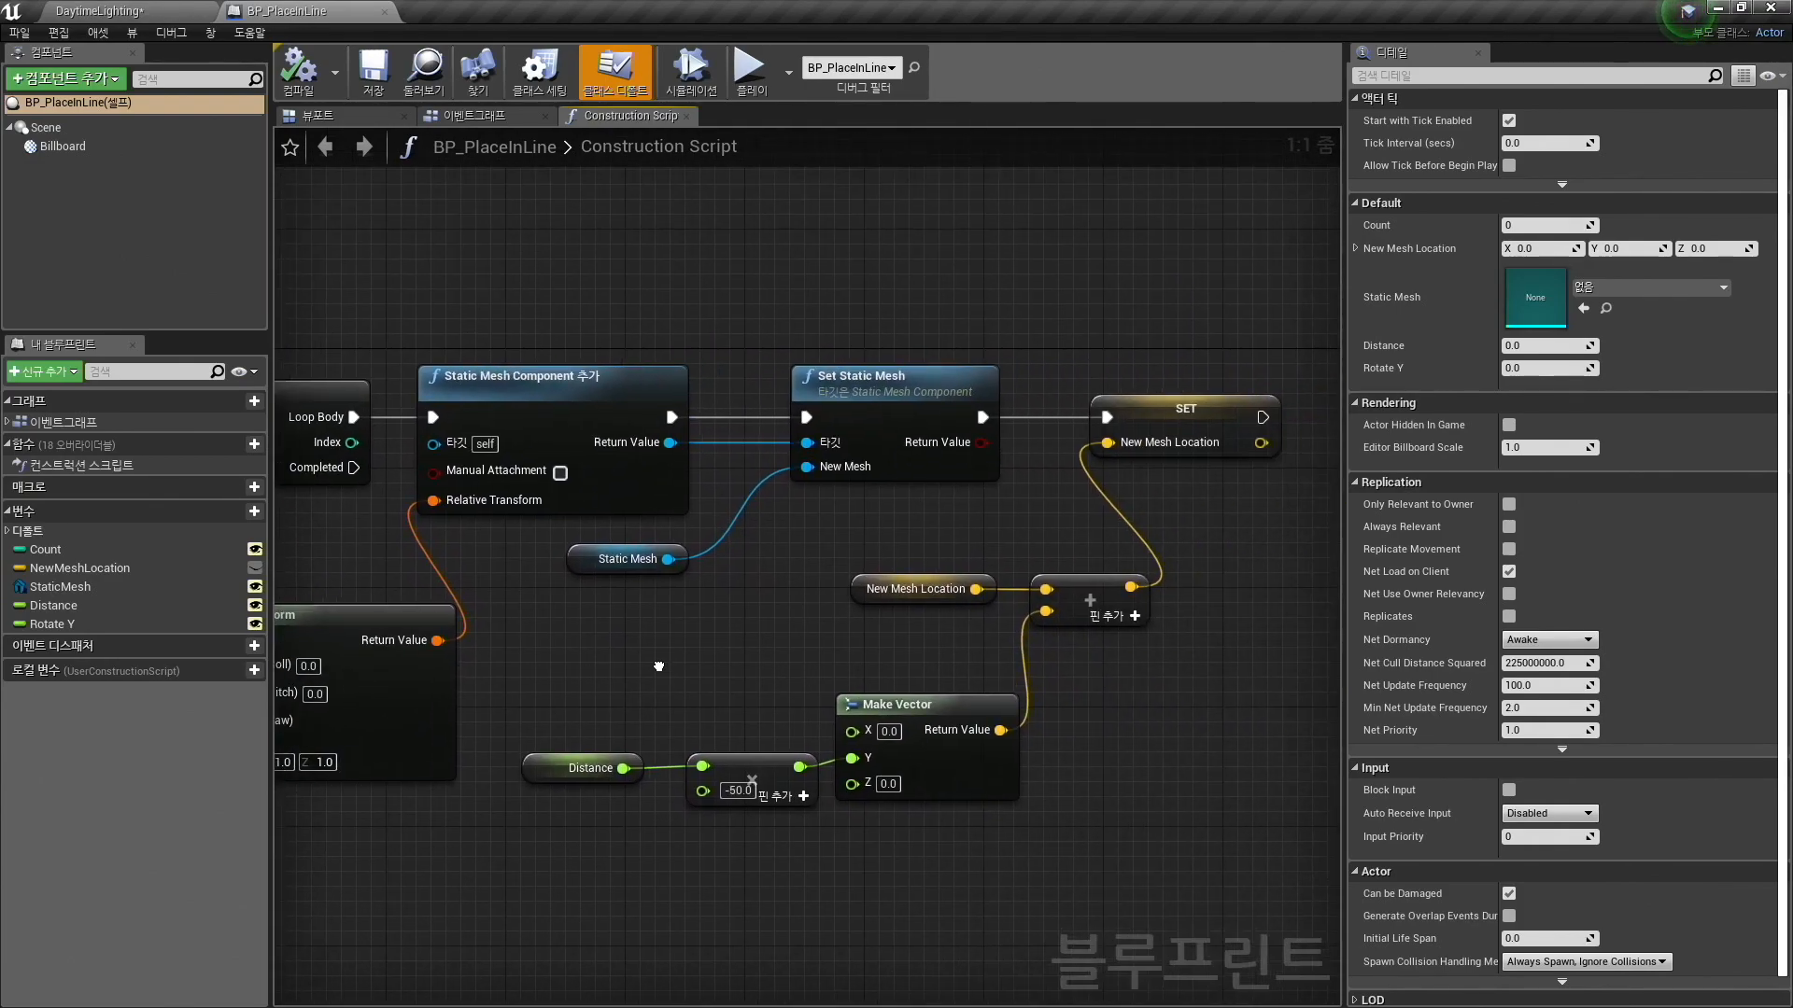
{"action": "right_click_drag", "start_coordinate": [577, 531], "coordinate": [469, 567]}
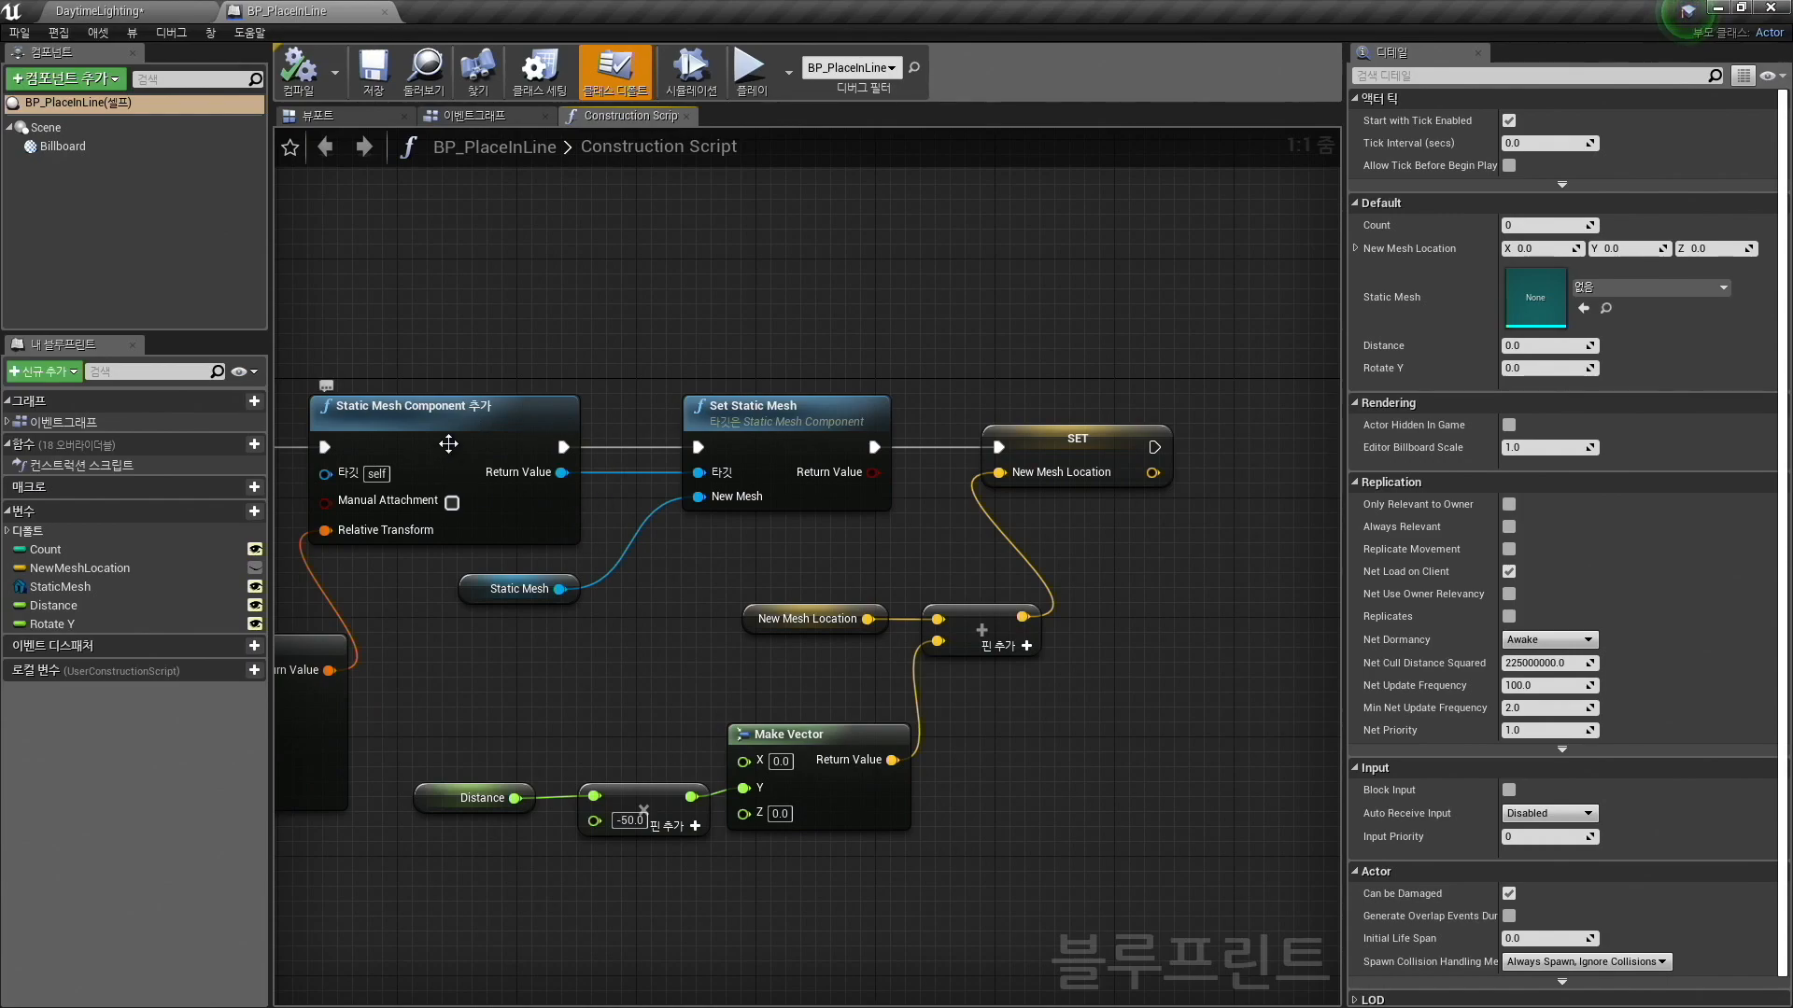
{"action": "right_click_drag", "start_coordinate": [750, 591], "coordinate": [591, 579]}
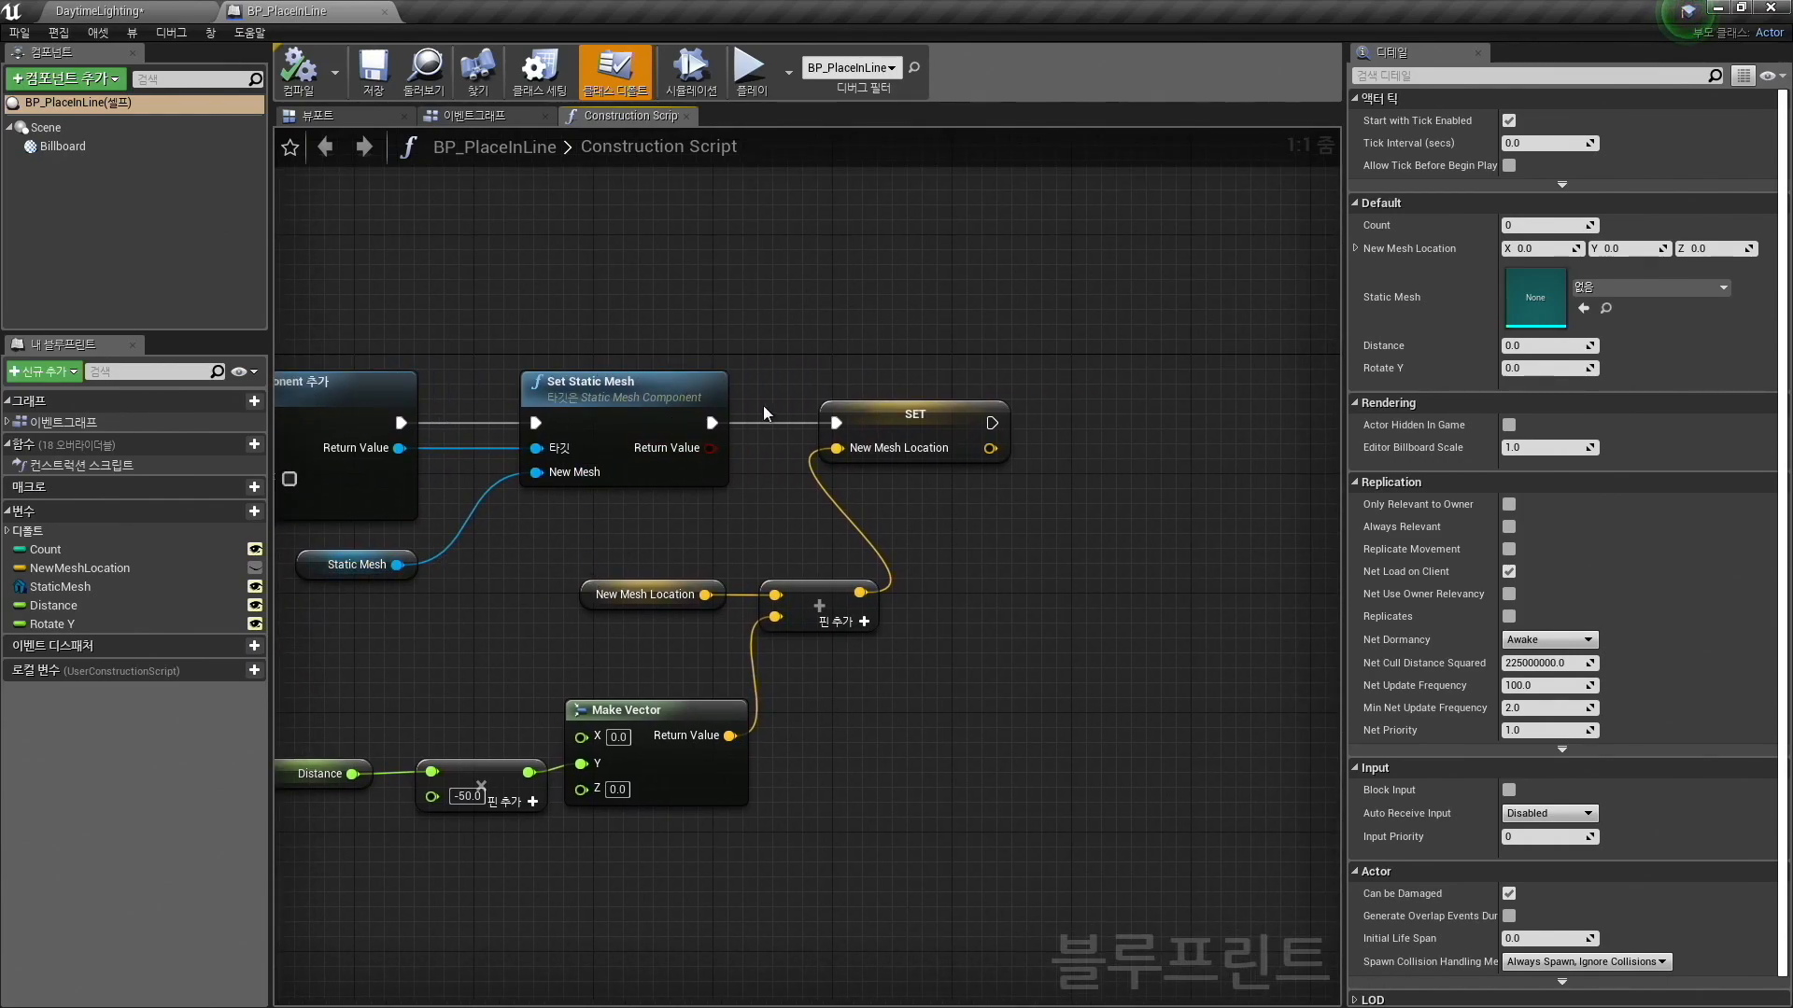
{"action": "right_click_drag", "start_coordinate": [672, 390], "coordinate": [878, 266]}
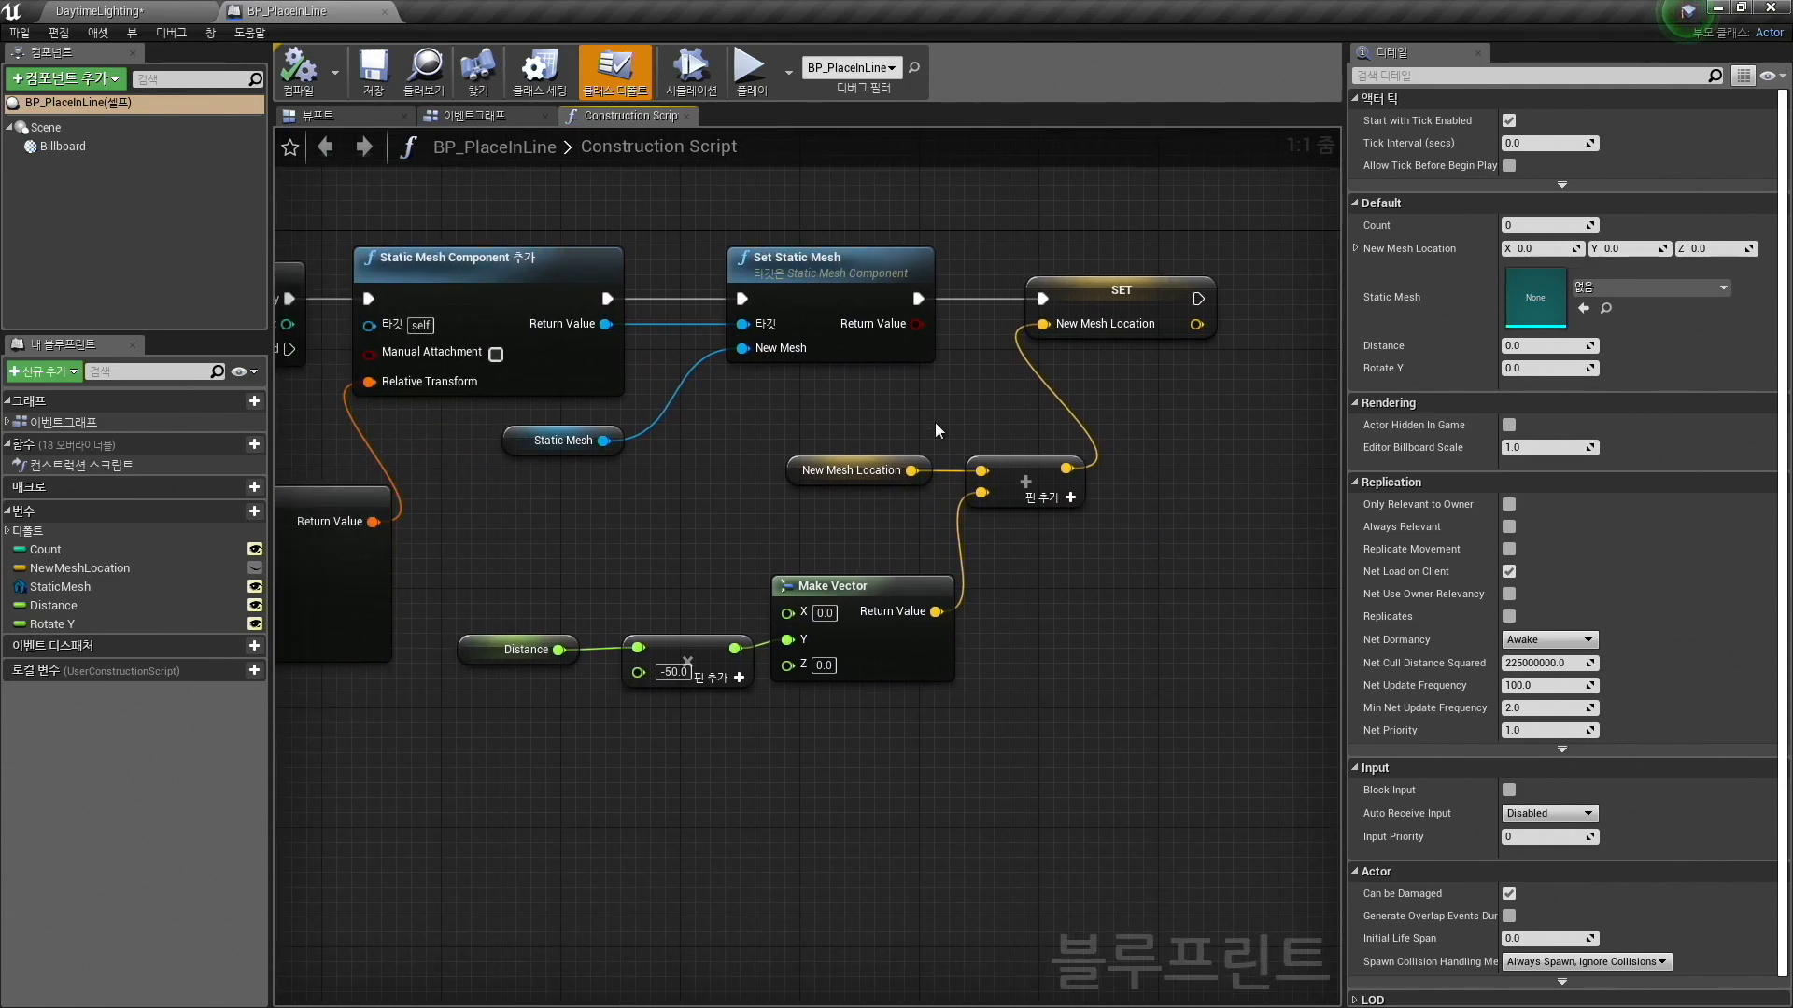
{"action": "scroll", "coordinate": [664, 708], "scroll_direction": "down", "scroll_amount": 3}
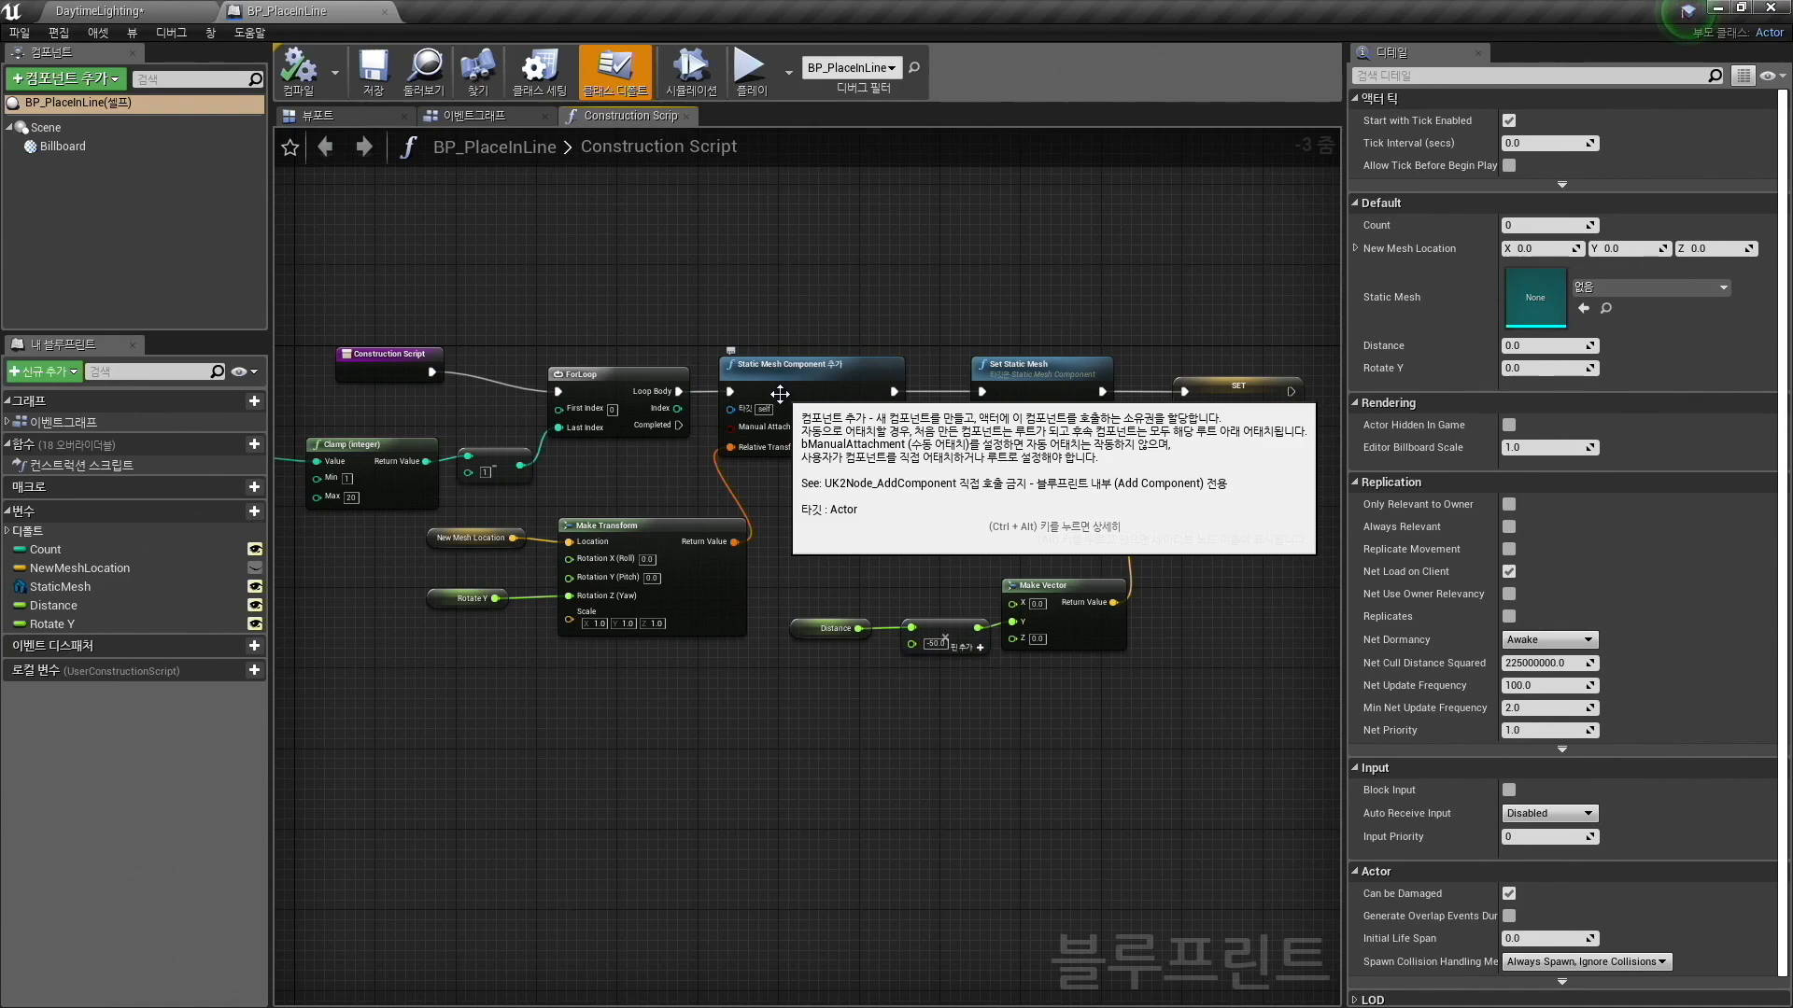
{"action": "key", "text": "super+Tab"}
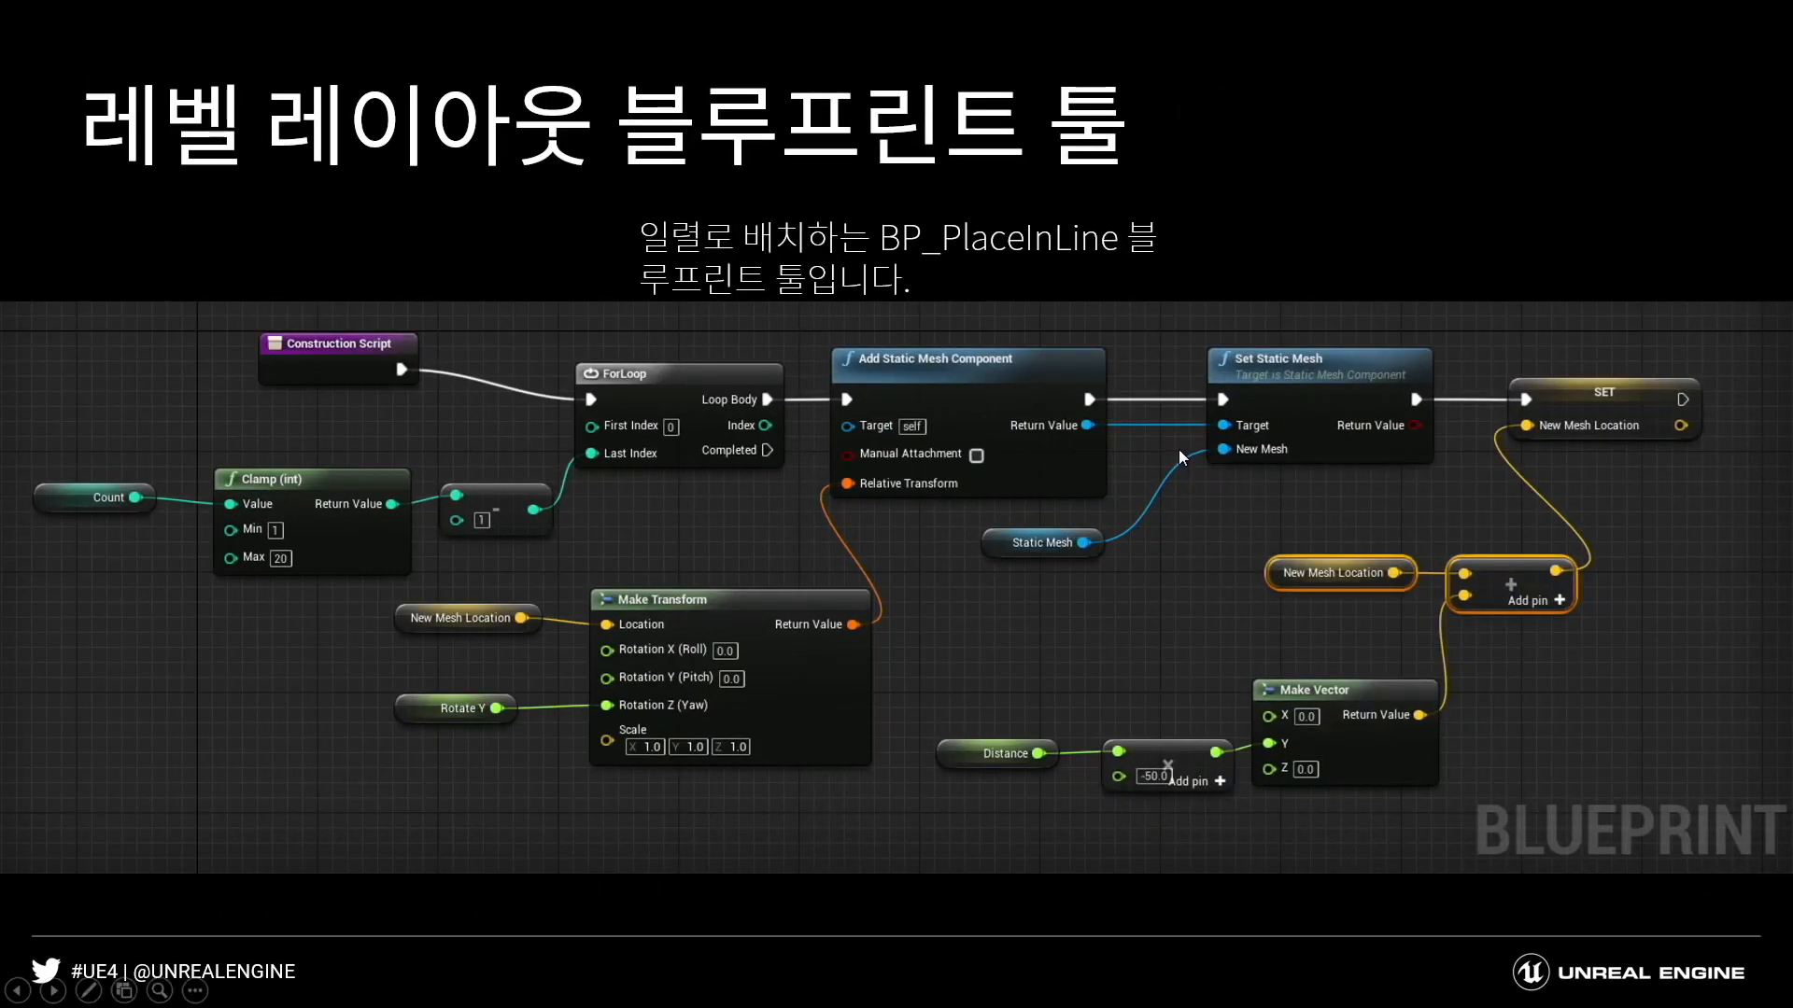
{"action": "left_click", "coordinate": [1179, 451]}
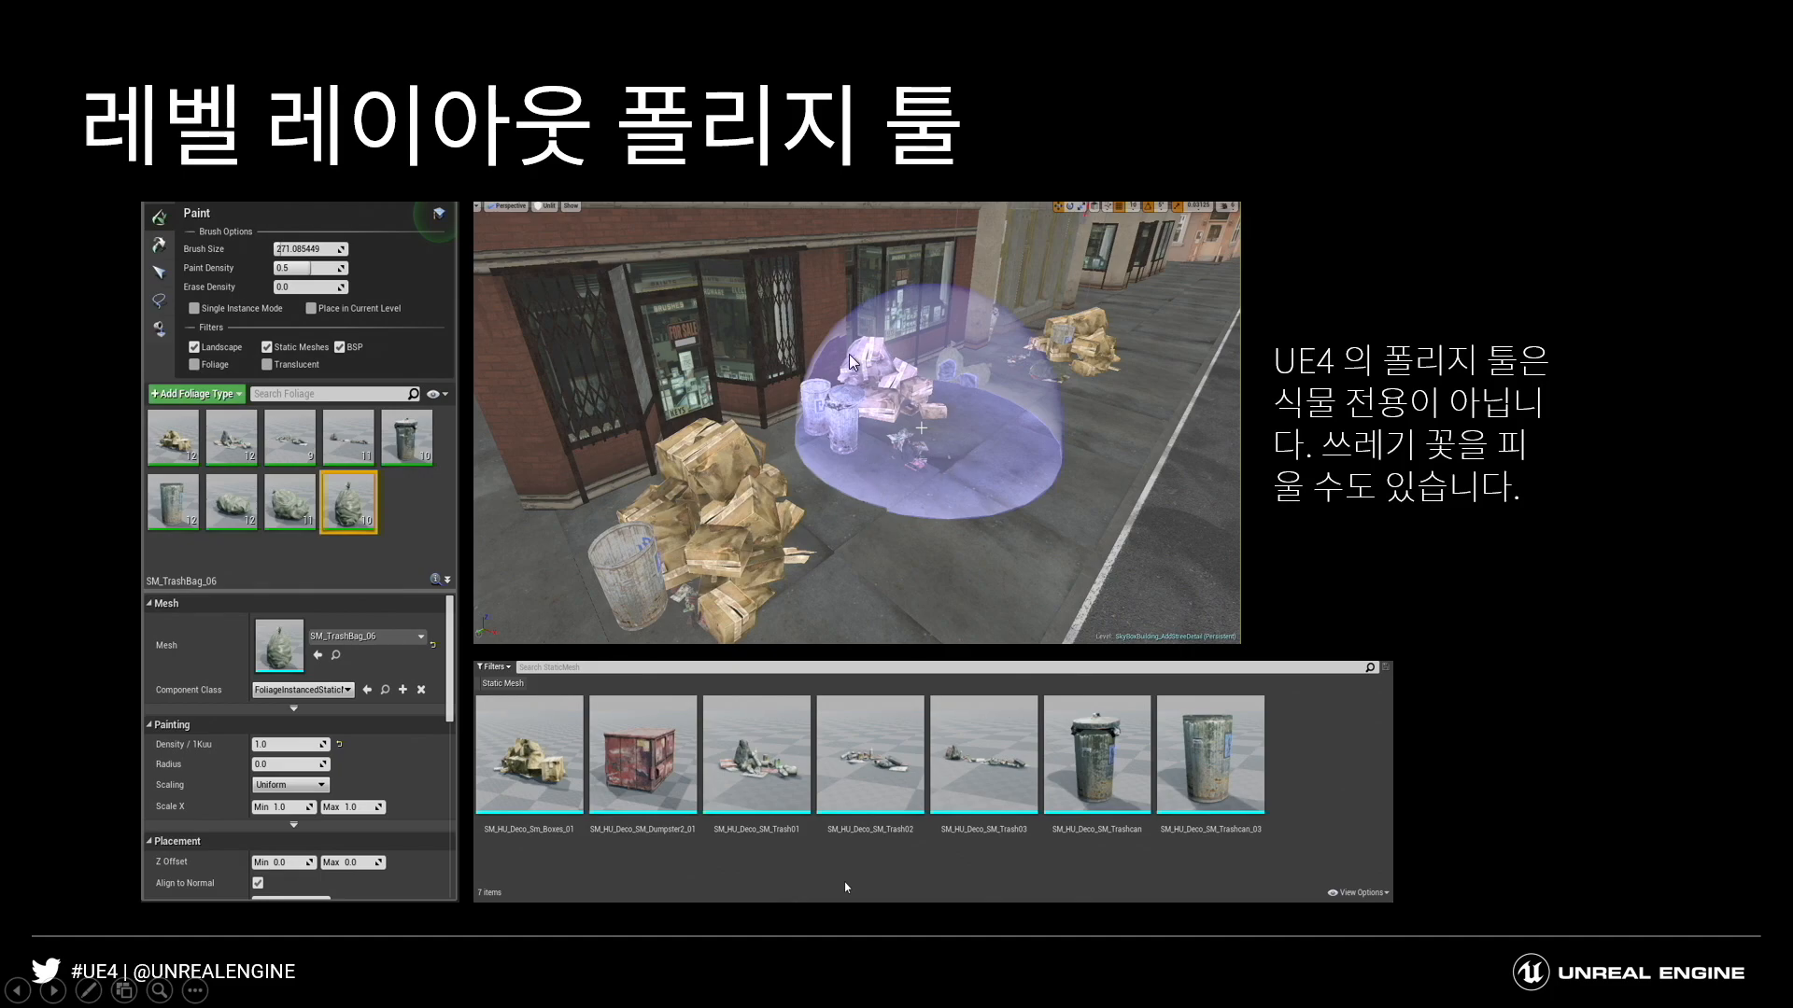
{"action": "key", "text": "super+Tab"}
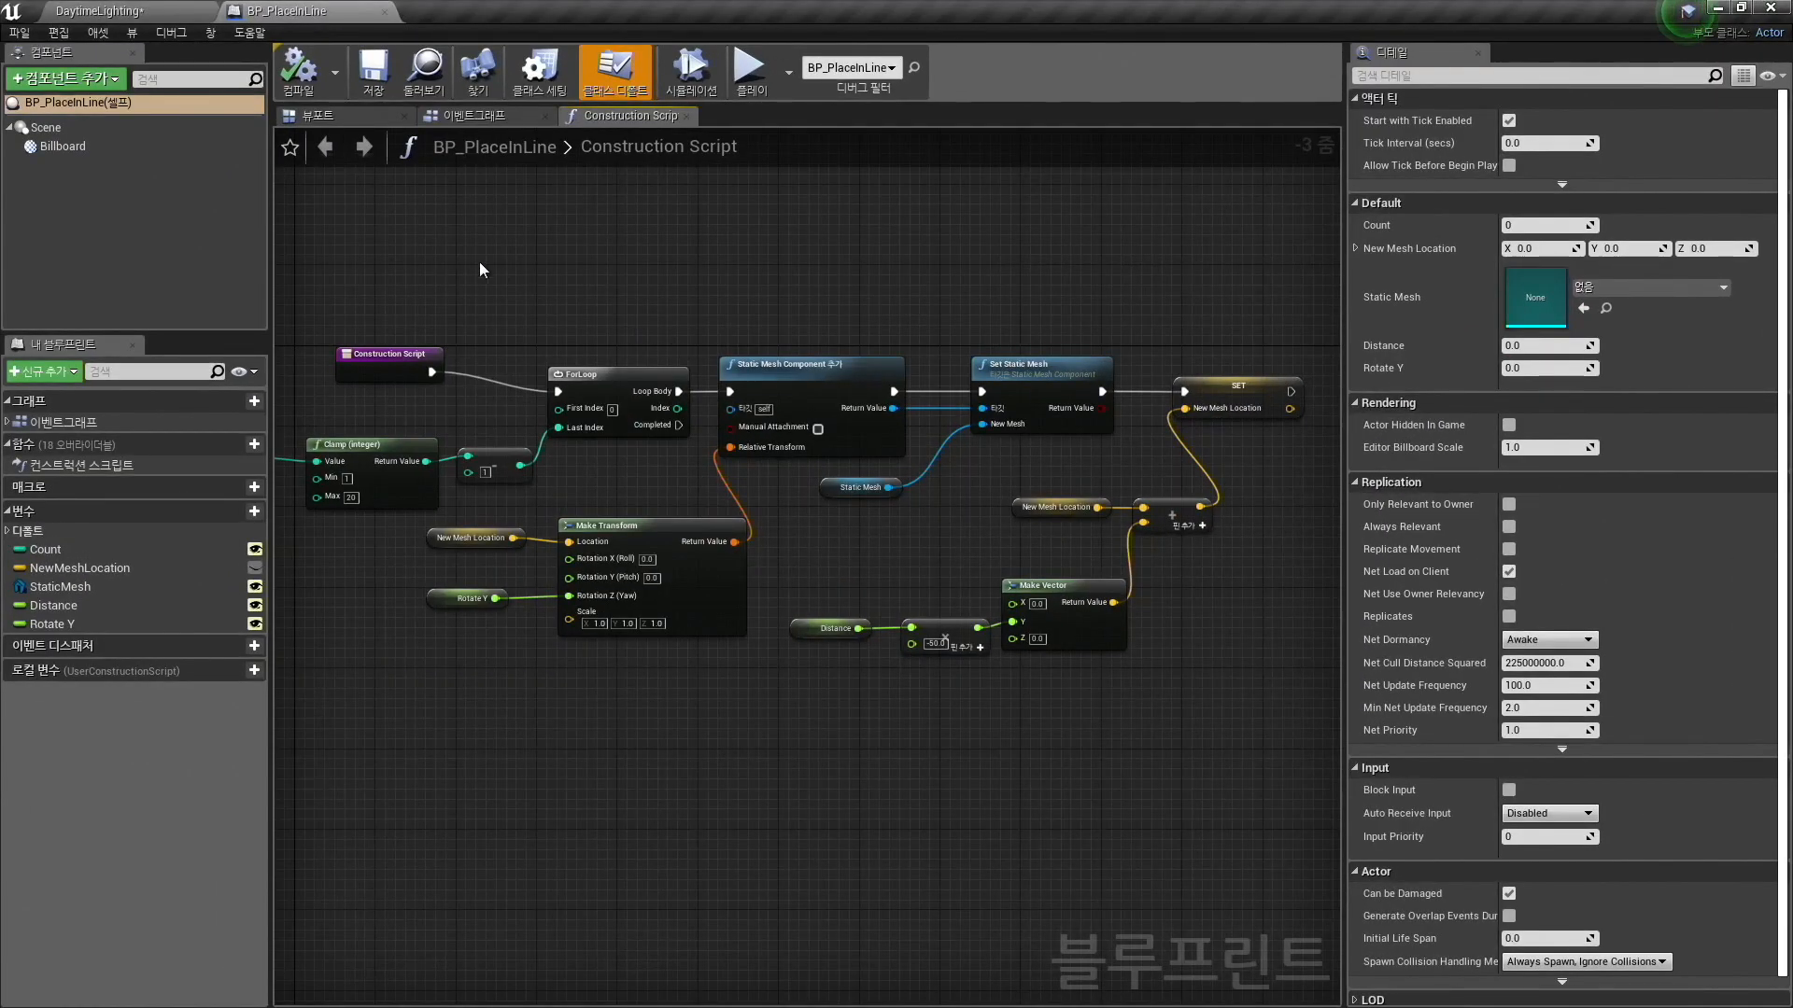
Return to the DaytimeLighting level, frame the street beside the row of taxis and switch to Foliage mode.
{"action": "left_click", "coordinate": [100, 11]}
{"action": "right_click_drag", "start_coordinate": [710, 354], "coordinate": [859, 402]}
{"action": "right_click_drag", "start_coordinate": [765, 267], "coordinate": [952, 303]}
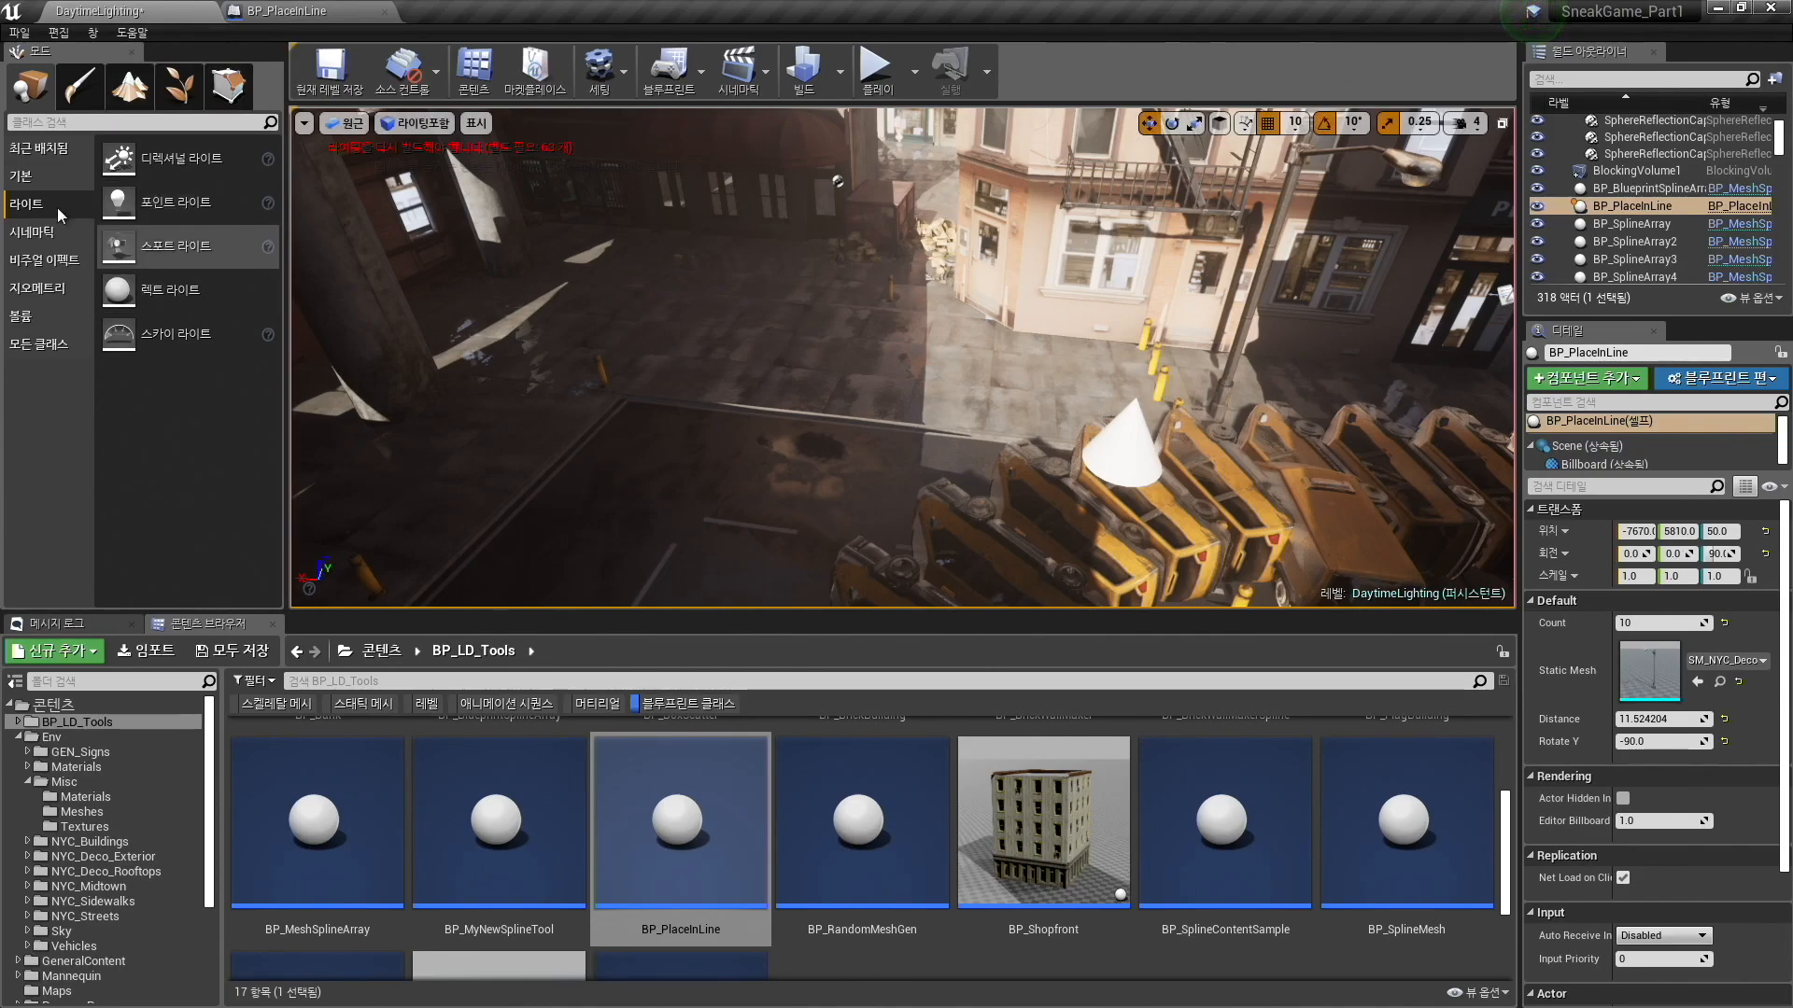
{"action": "left_click", "coordinate": [184, 91]}
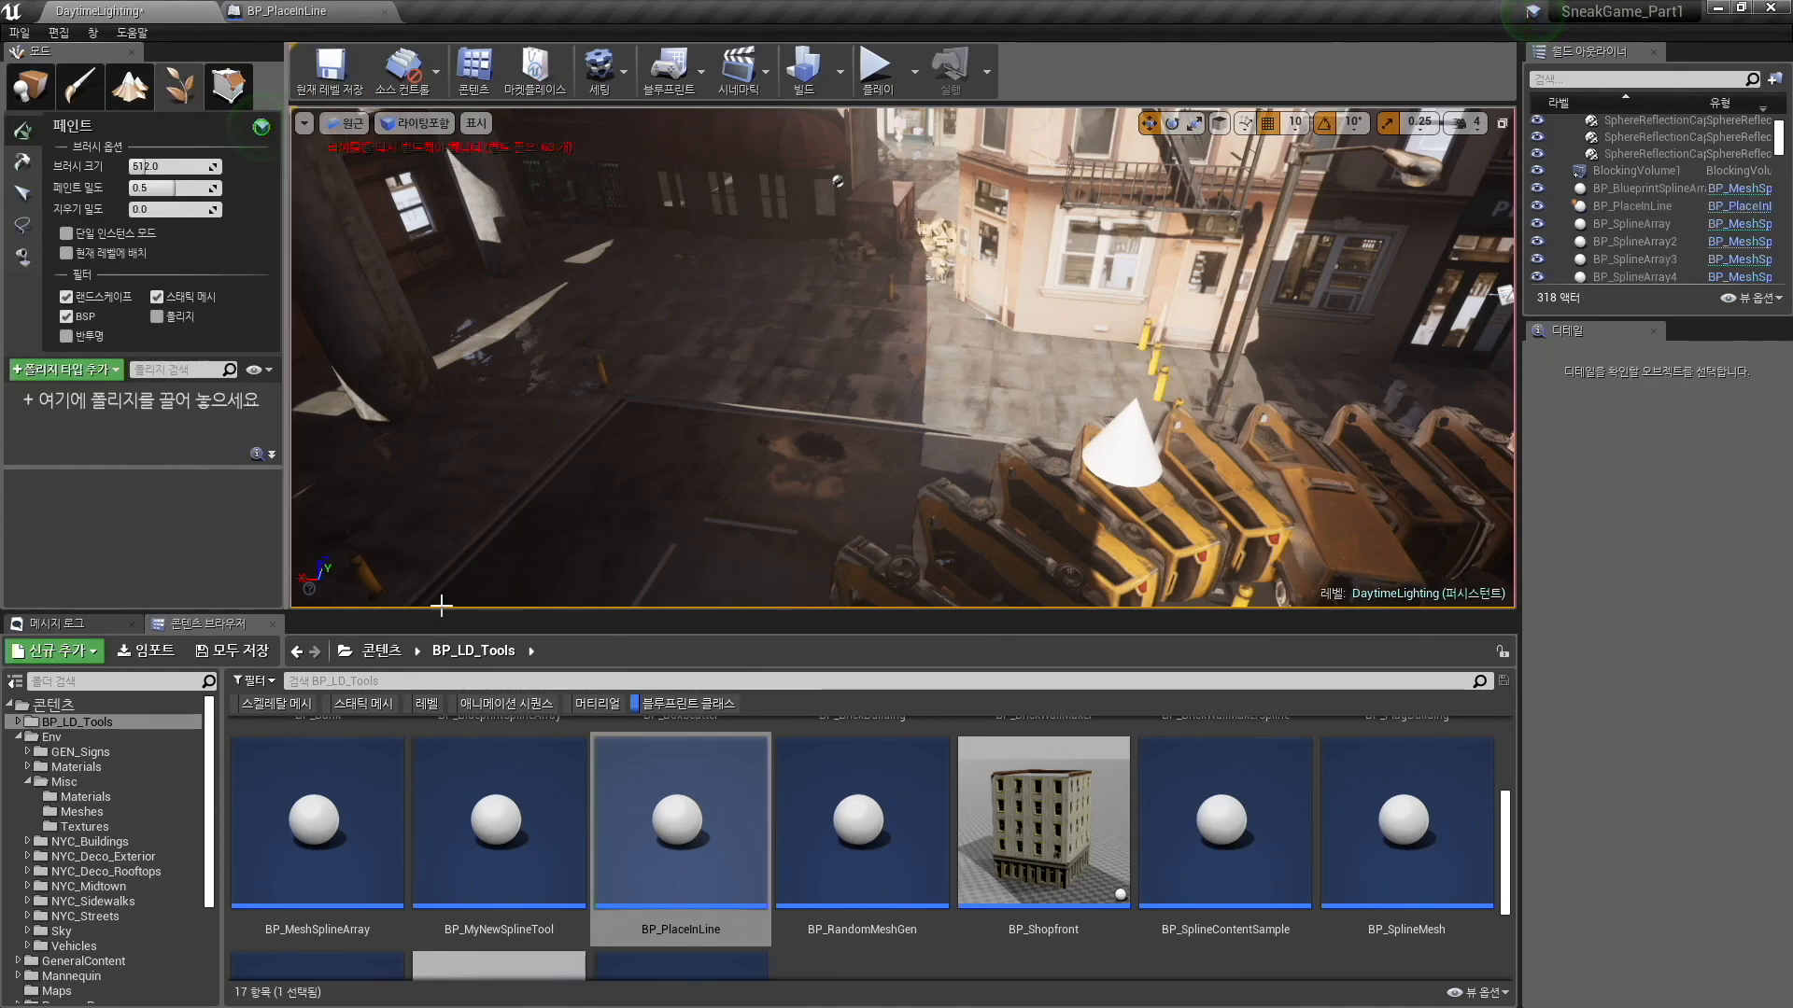
Show only static meshes across all content and add the SM_HU_Deco_SM_Trash01 mesh as a foliage type.
{"action": "left_click", "coordinate": [688, 703]}
{"action": "left_click", "coordinate": [355, 700]}
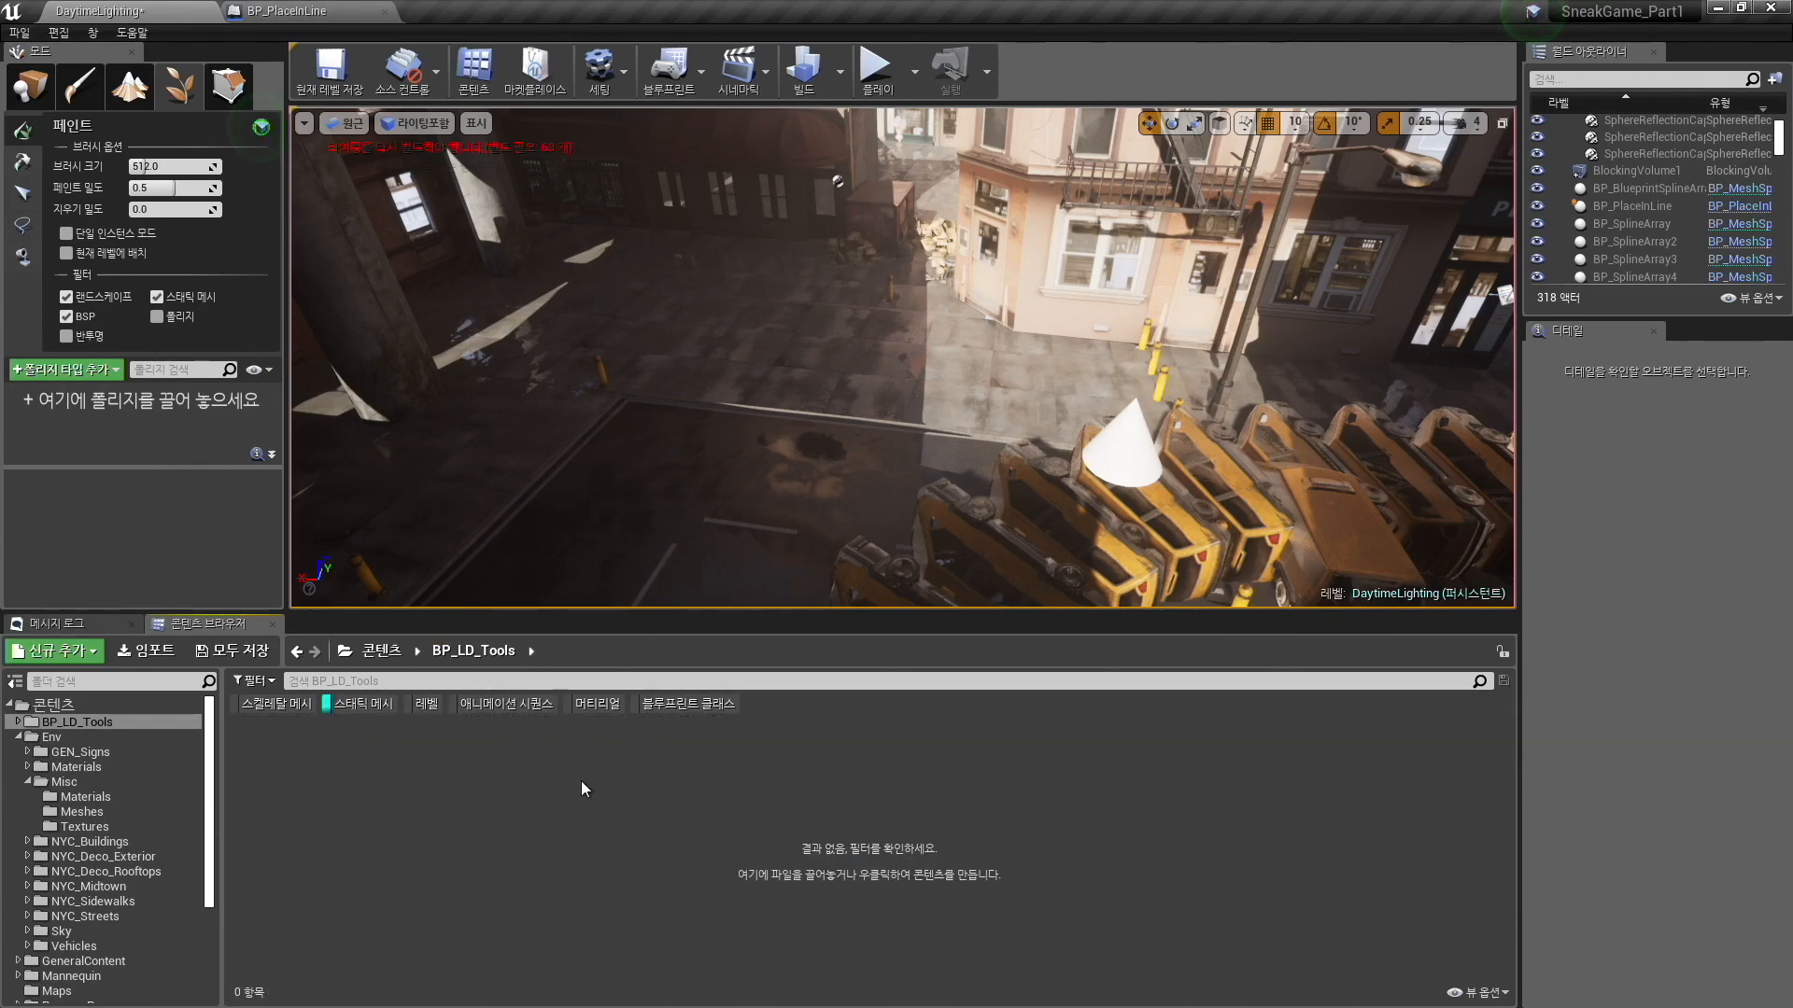
{"action": "left_click", "coordinate": [65, 705]}
{"action": "scroll", "coordinate": [450, 754], "scroll_direction": "down", "scroll_amount": 10}
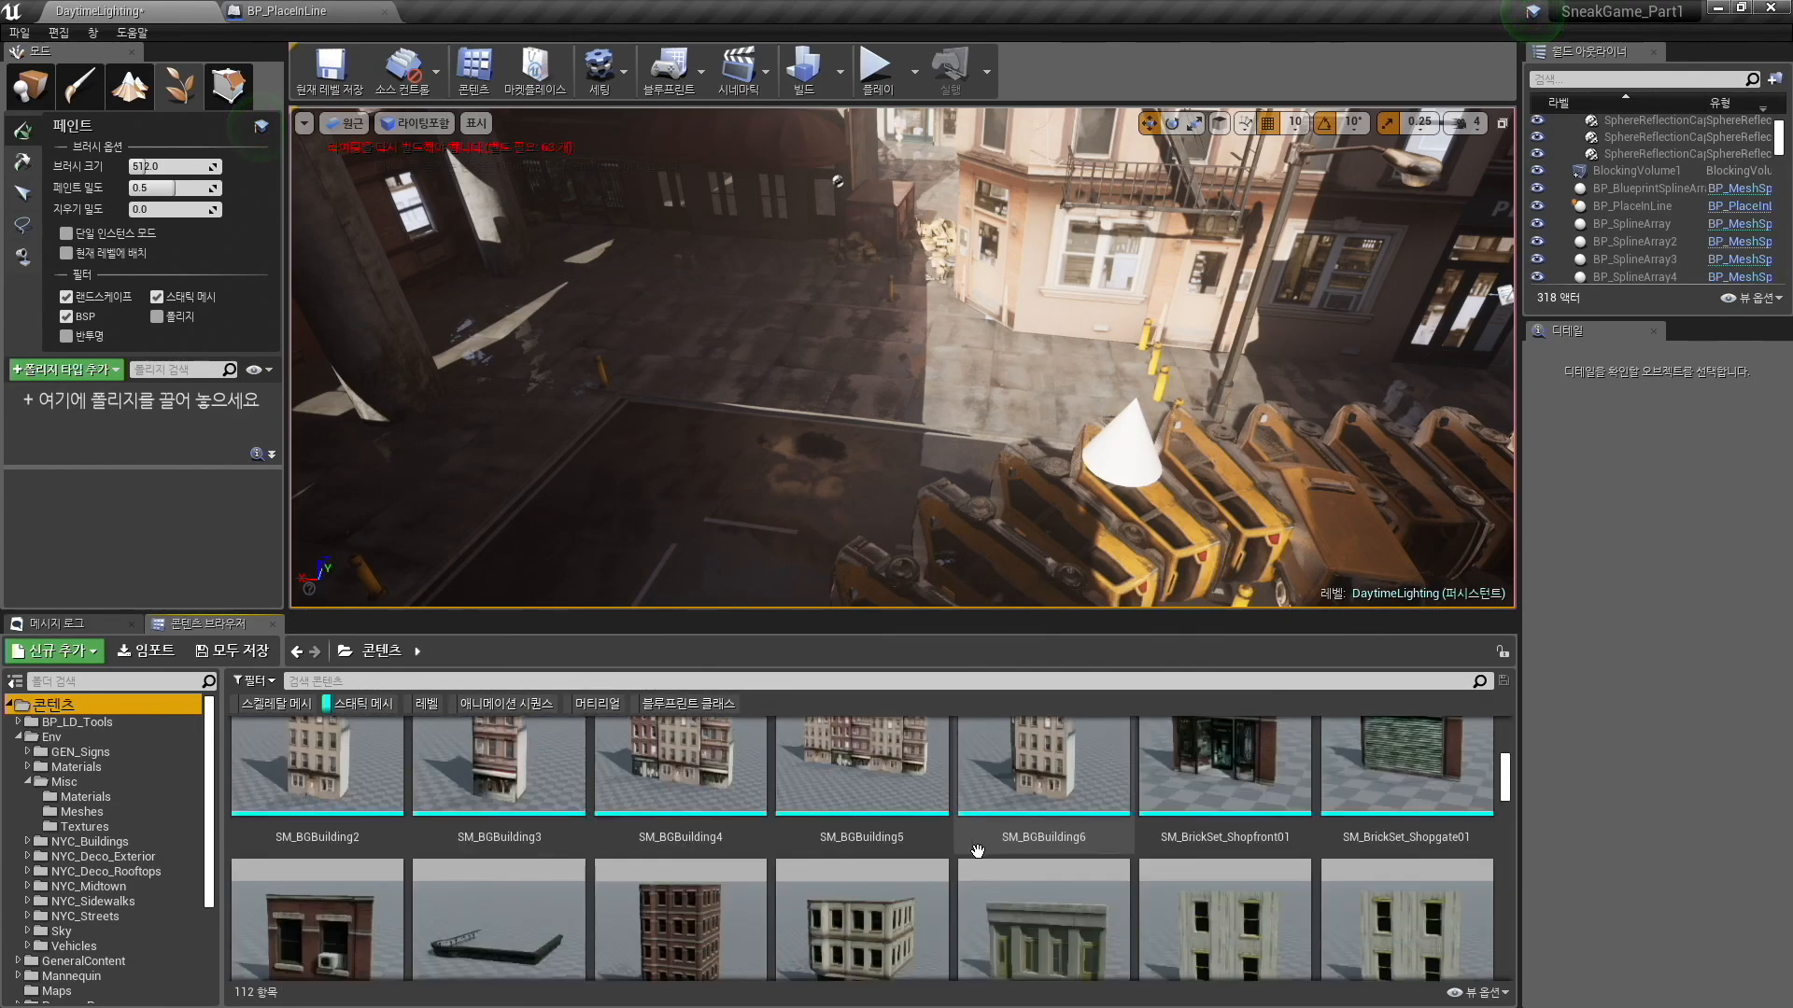
{"action": "scroll", "coordinate": [1391, 875], "scroll_direction": "down", "scroll_amount": 5}
{"action": "scroll", "coordinate": [1148, 874], "scroll_direction": "up", "scroll_amount": 5}
{"action": "left_click", "coordinate": [325, 936]}
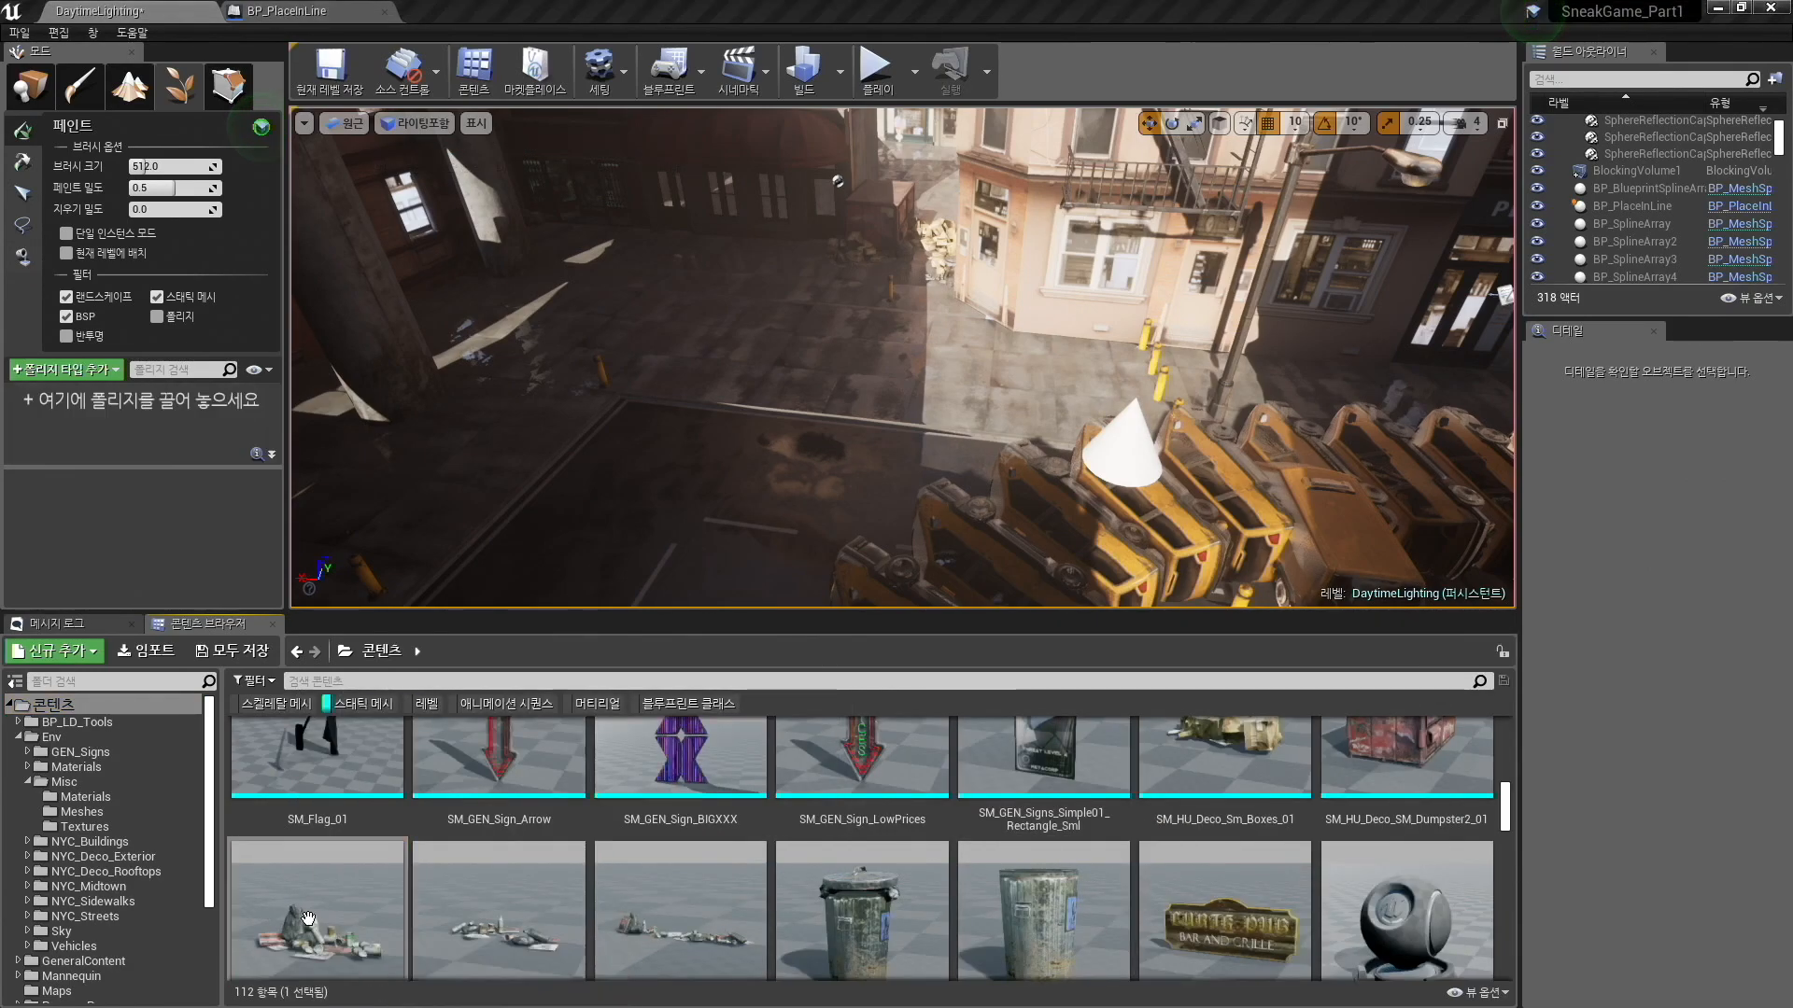
{"action": "mouse_move", "coordinate": [341, 899]}
{"action": "left_mouse_down"}
{"action": "mouse_move", "coordinate": [312, 548]}
{"action": "mouse_move", "coordinate": [148, 401]}
{"action": "mouse_move", "coordinate": [115, 431]}
{"action": "left_mouse_up"}
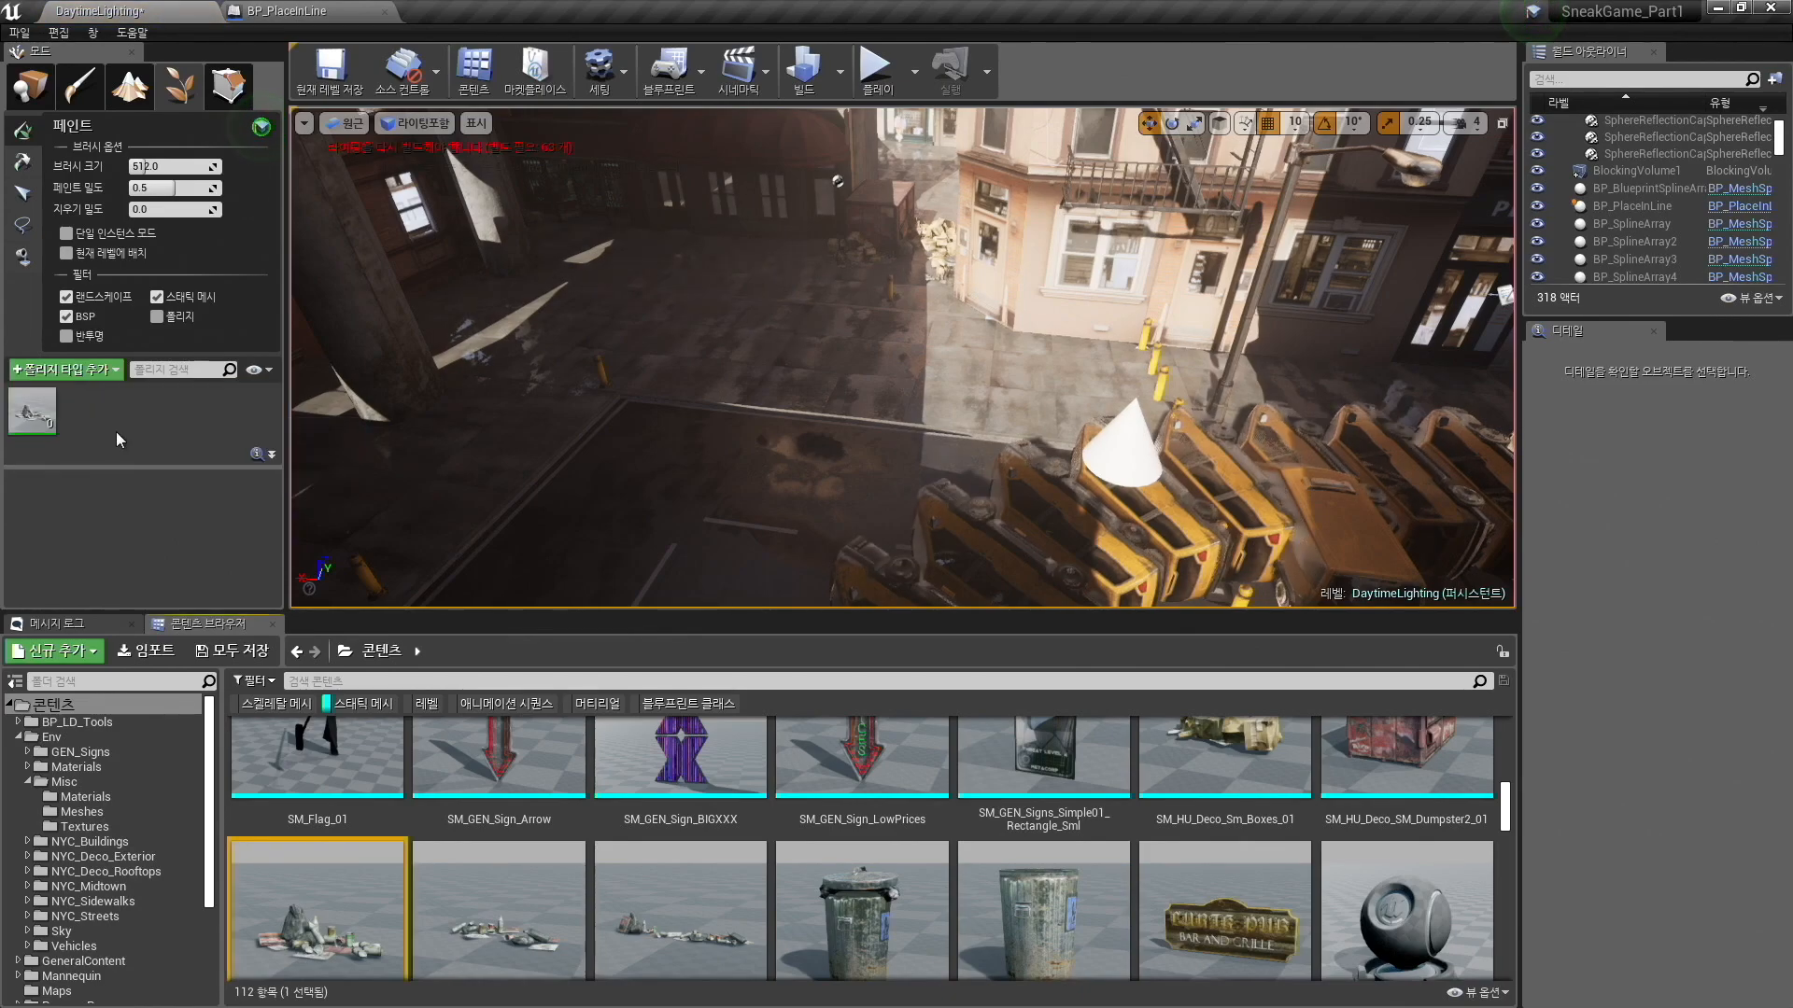
Enlarge the level viewport and set the trash foliage type's Density / 1Kuu to 50.
{"action": "left_click_drag", "start_coordinate": [653, 613], "coordinate": [653, 871]}
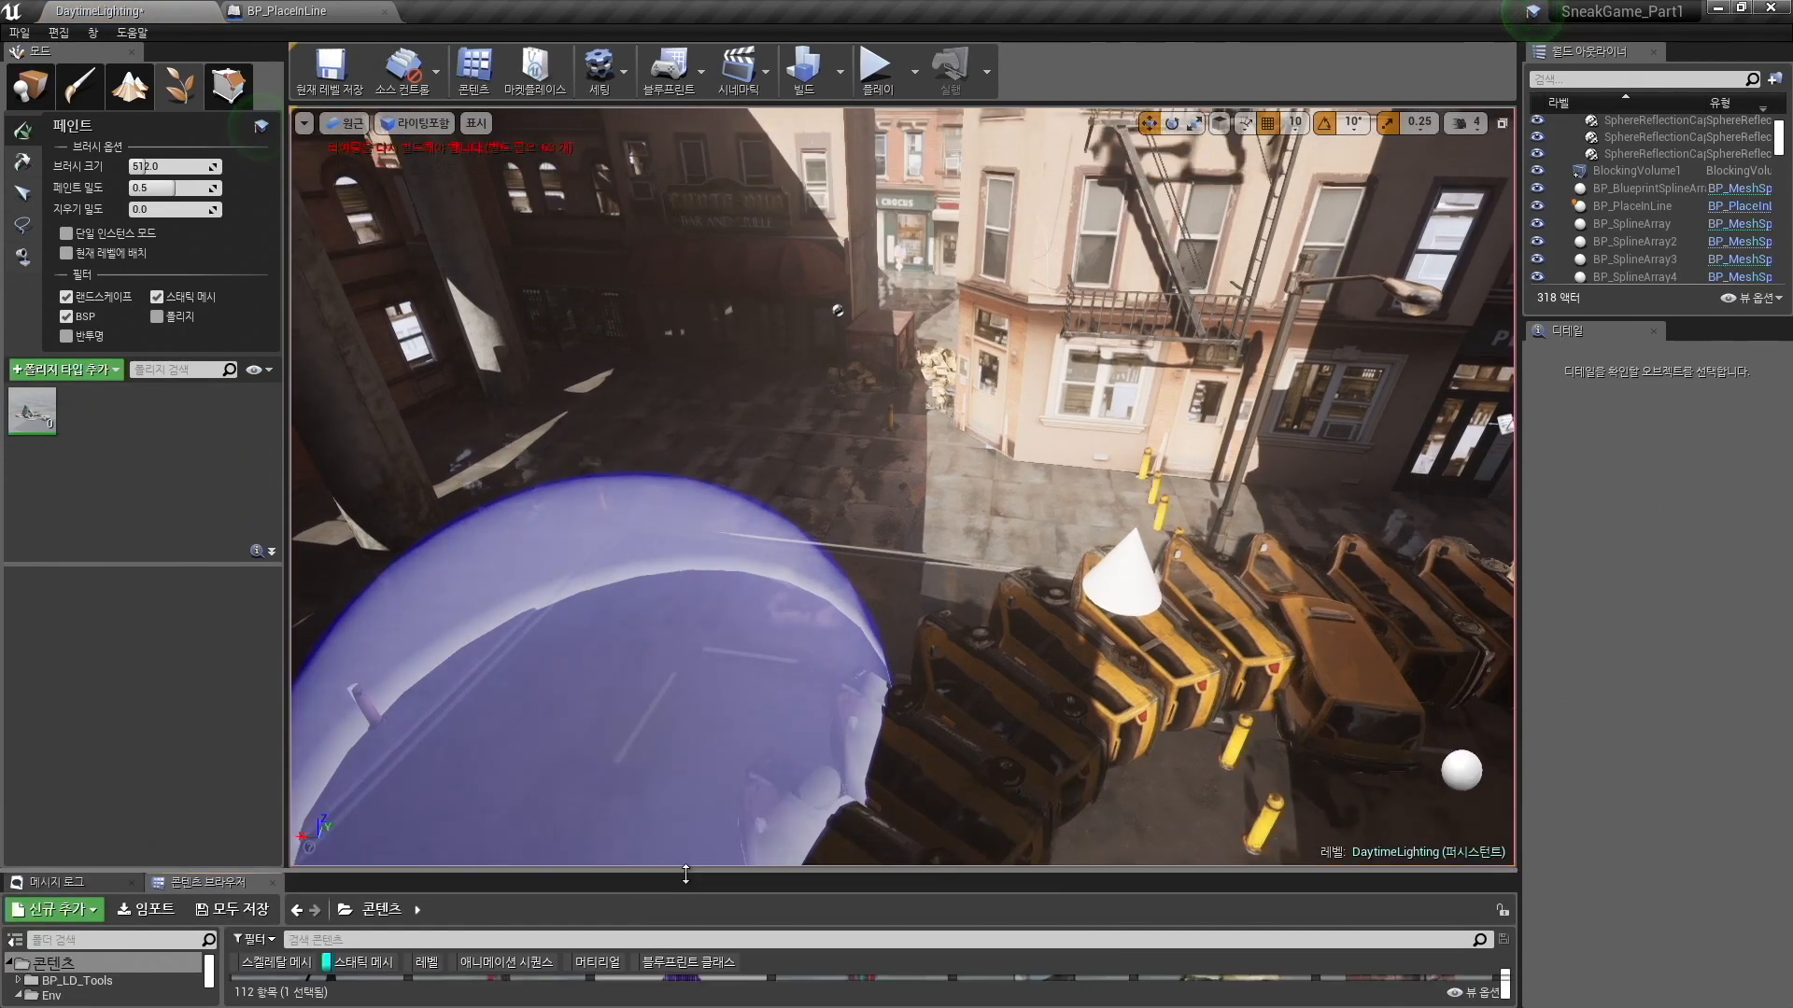
{"action": "left_click", "coordinate": [38, 417]}
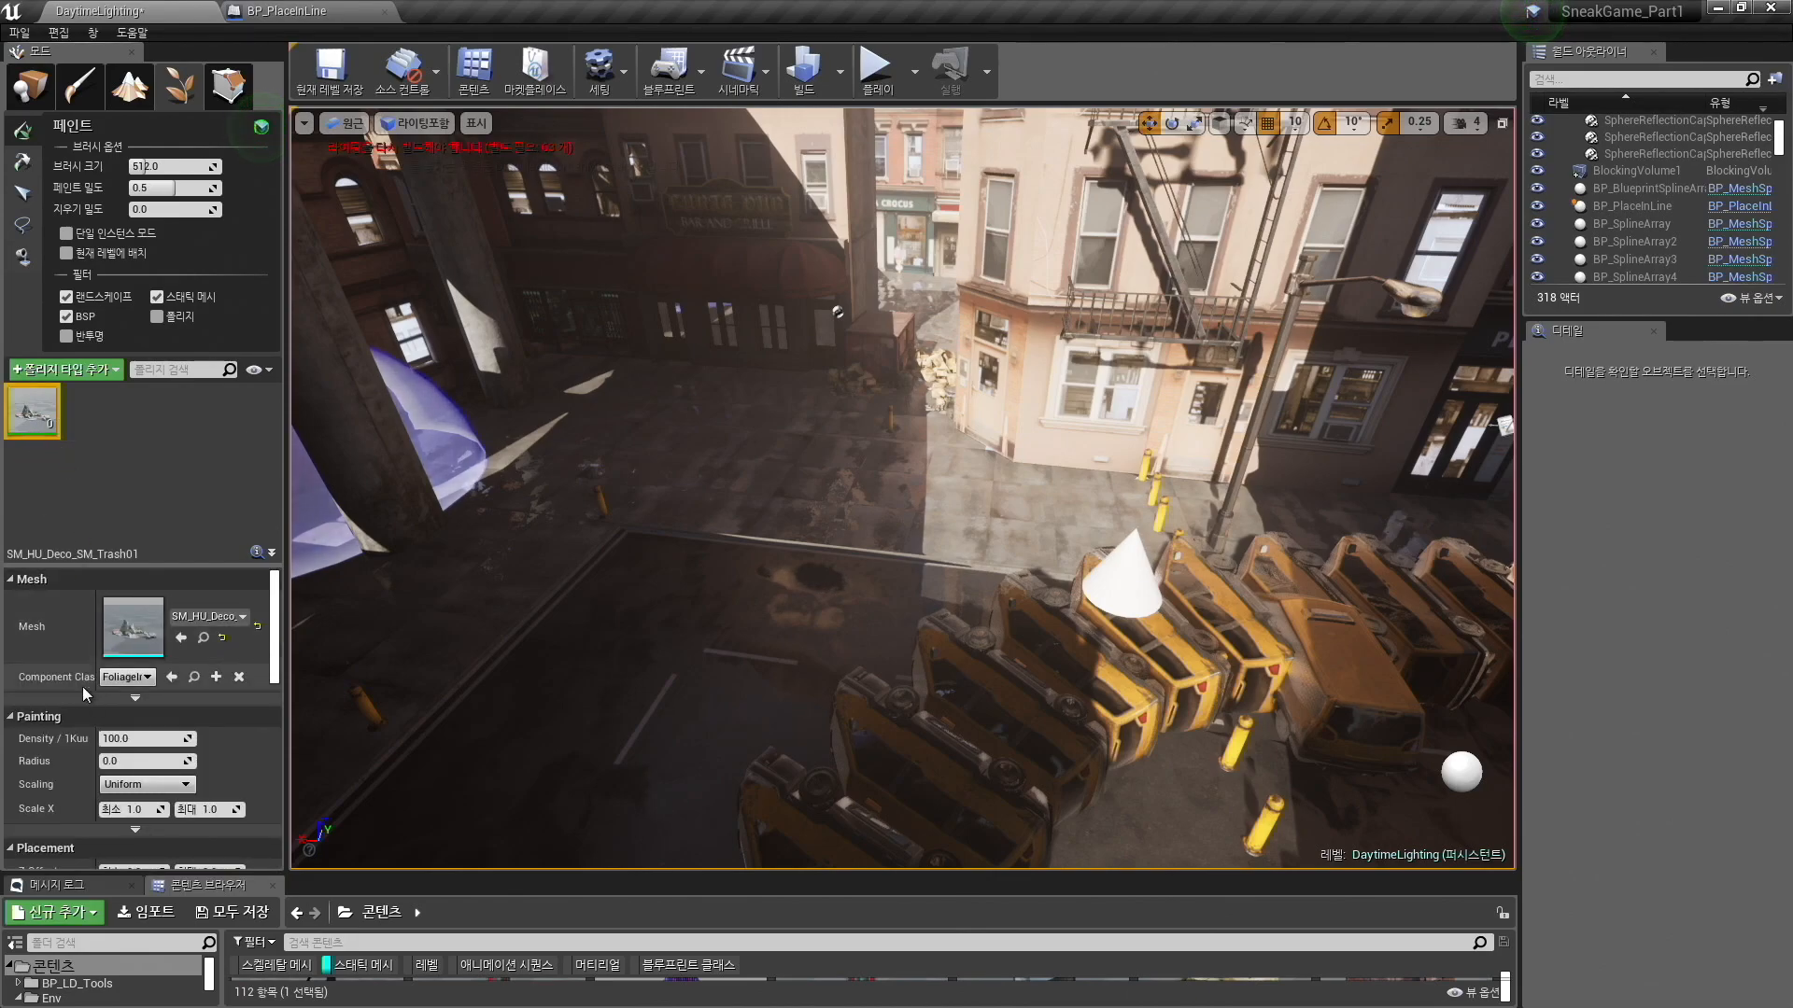
{"action": "scroll", "coordinate": [140, 738], "scroll_direction": "down", "scroll_amount": 3}
{"action": "scroll", "coordinate": [140, 738], "scroll_direction": "up", "scroll_amount": 3}
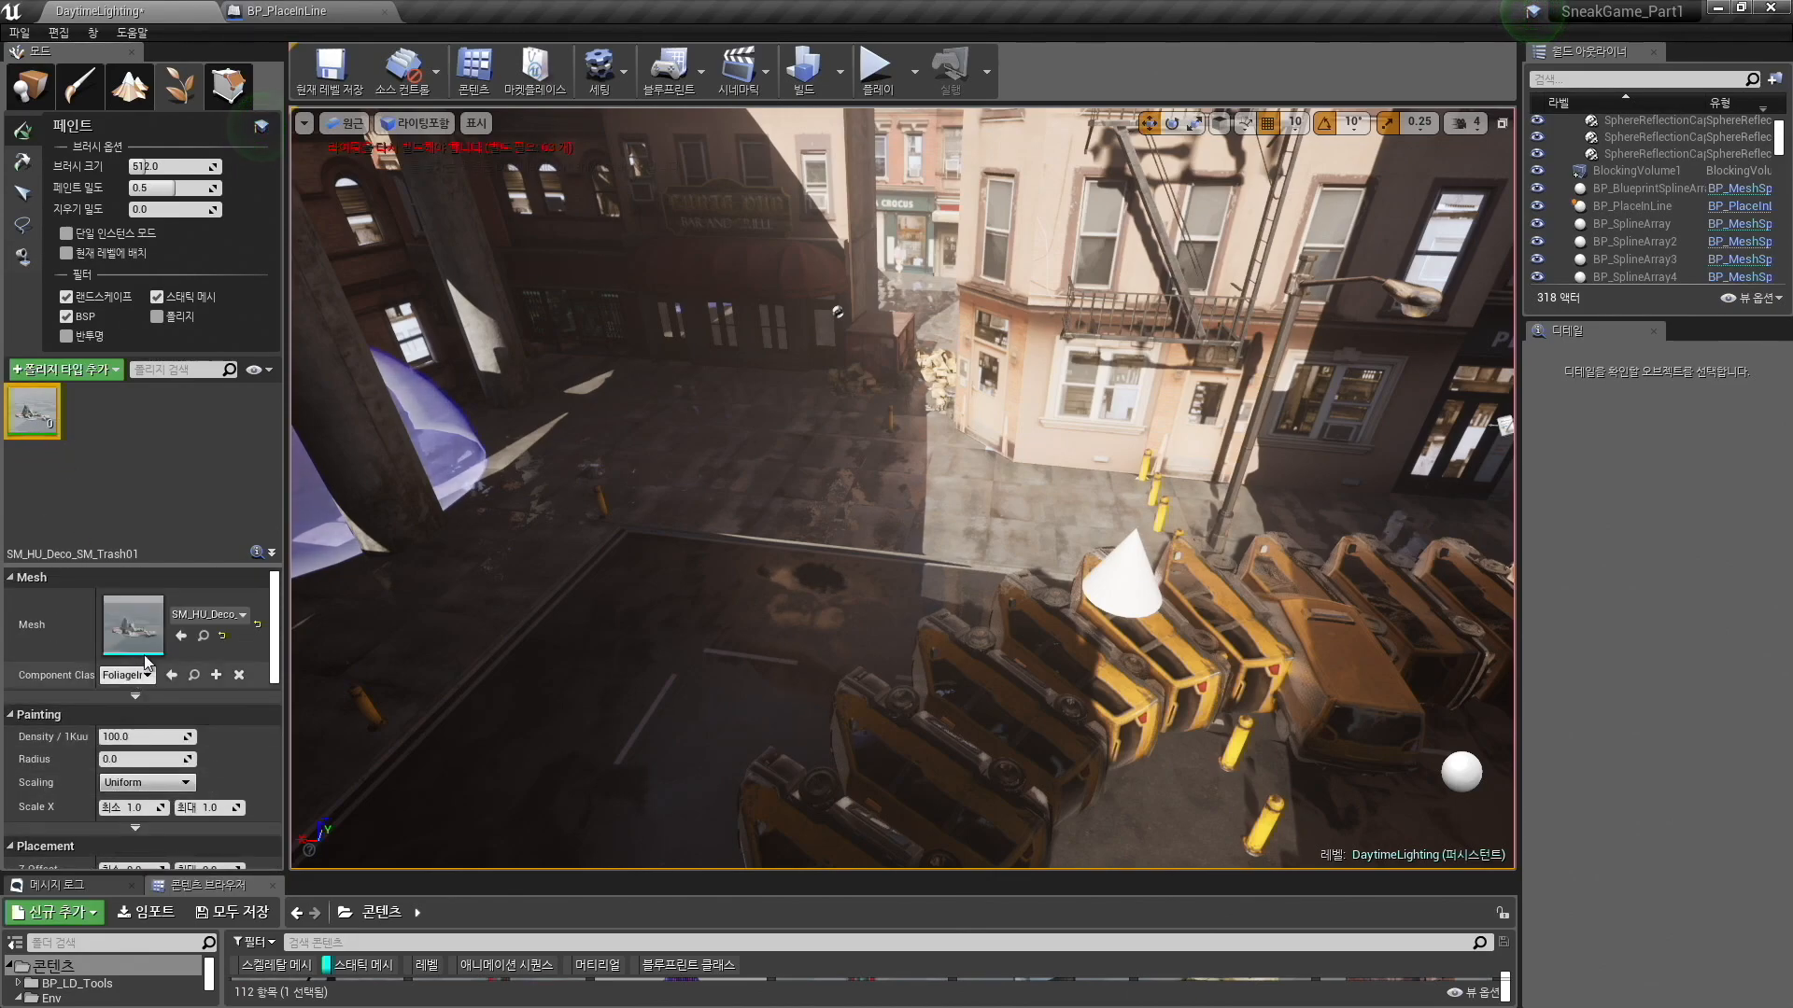
{"action": "left_click", "coordinate": [100, 737]}
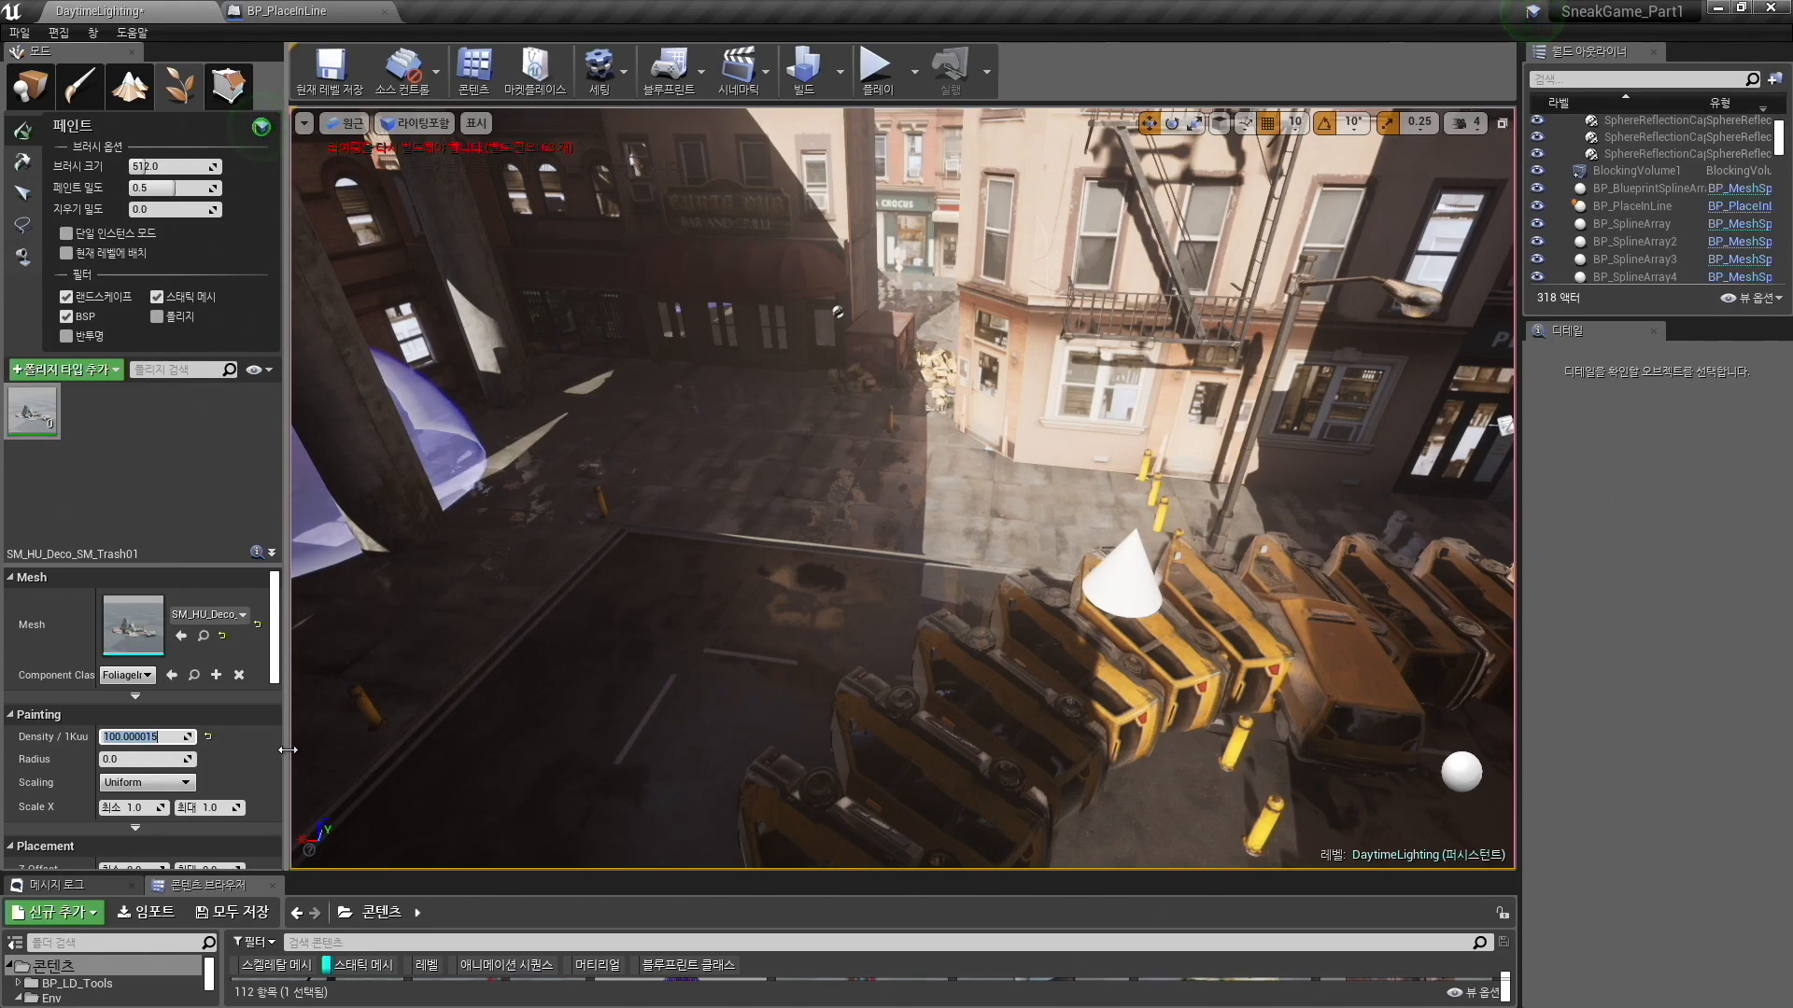
Paint trash foliage over the street and sidewalks around and along the row of taxis.
{"action": "mouse_move", "coordinate": [732, 513]}
{"action": "left_mouse_down"}
{"action": "mouse_move", "coordinate": [640, 440]}
{"action": "mouse_move", "coordinate": [700, 660]}
{"action": "mouse_move", "coordinate": [495, 405]}
{"action": "mouse_move", "coordinate": [766, 738]}
{"action": "mouse_move", "coordinate": [1270, 642]}
{"action": "mouse_move", "coordinate": [460, 475]}
{"action": "mouse_move", "coordinate": [1240, 679]}
{"action": "left_mouse_up"}
{"action": "mouse_move", "coordinate": [1240, 678]}
{"action": "right_mouse_down"}
{"action": "mouse_move", "coordinate": [1354, 635]}
{"action": "mouse_move", "coordinate": [1251, 654]}
{"action": "mouse_move", "coordinate": [1279, 681]}
{"action": "mouse_move", "coordinate": [1662, 696]}
{"action": "mouse_move", "coordinate": [1653, 719]}
{"action": "right_mouse_up"}
{"action": "mouse_move", "coordinate": [844, 676]}
{"action": "left_mouse_down"}
{"action": "mouse_move", "coordinate": [825, 265]}
{"action": "mouse_move", "coordinate": [549, 362]}
{"action": "mouse_move", "coordinate": [899, 518]}
{"action": "mouse_move", "coordinate": [857, 446]}
{"action": "mouse_move", "coordinate": [919, 481]}
{"action": "left_mouse_up"}
{"action": "mouse_move", "coordinate": [920, 481]}
{"action": "right_mouse_down"}
{"action": "mouse_move", "coordinate": [579, 523]}
{"action": "mouse_move", "coordinate": [621, 521]}
{"action": "right_mouse_up"}
{"action": "left_click_drag", "start_coordinate": [1173, 352], "coordinate": [1391, 509]}
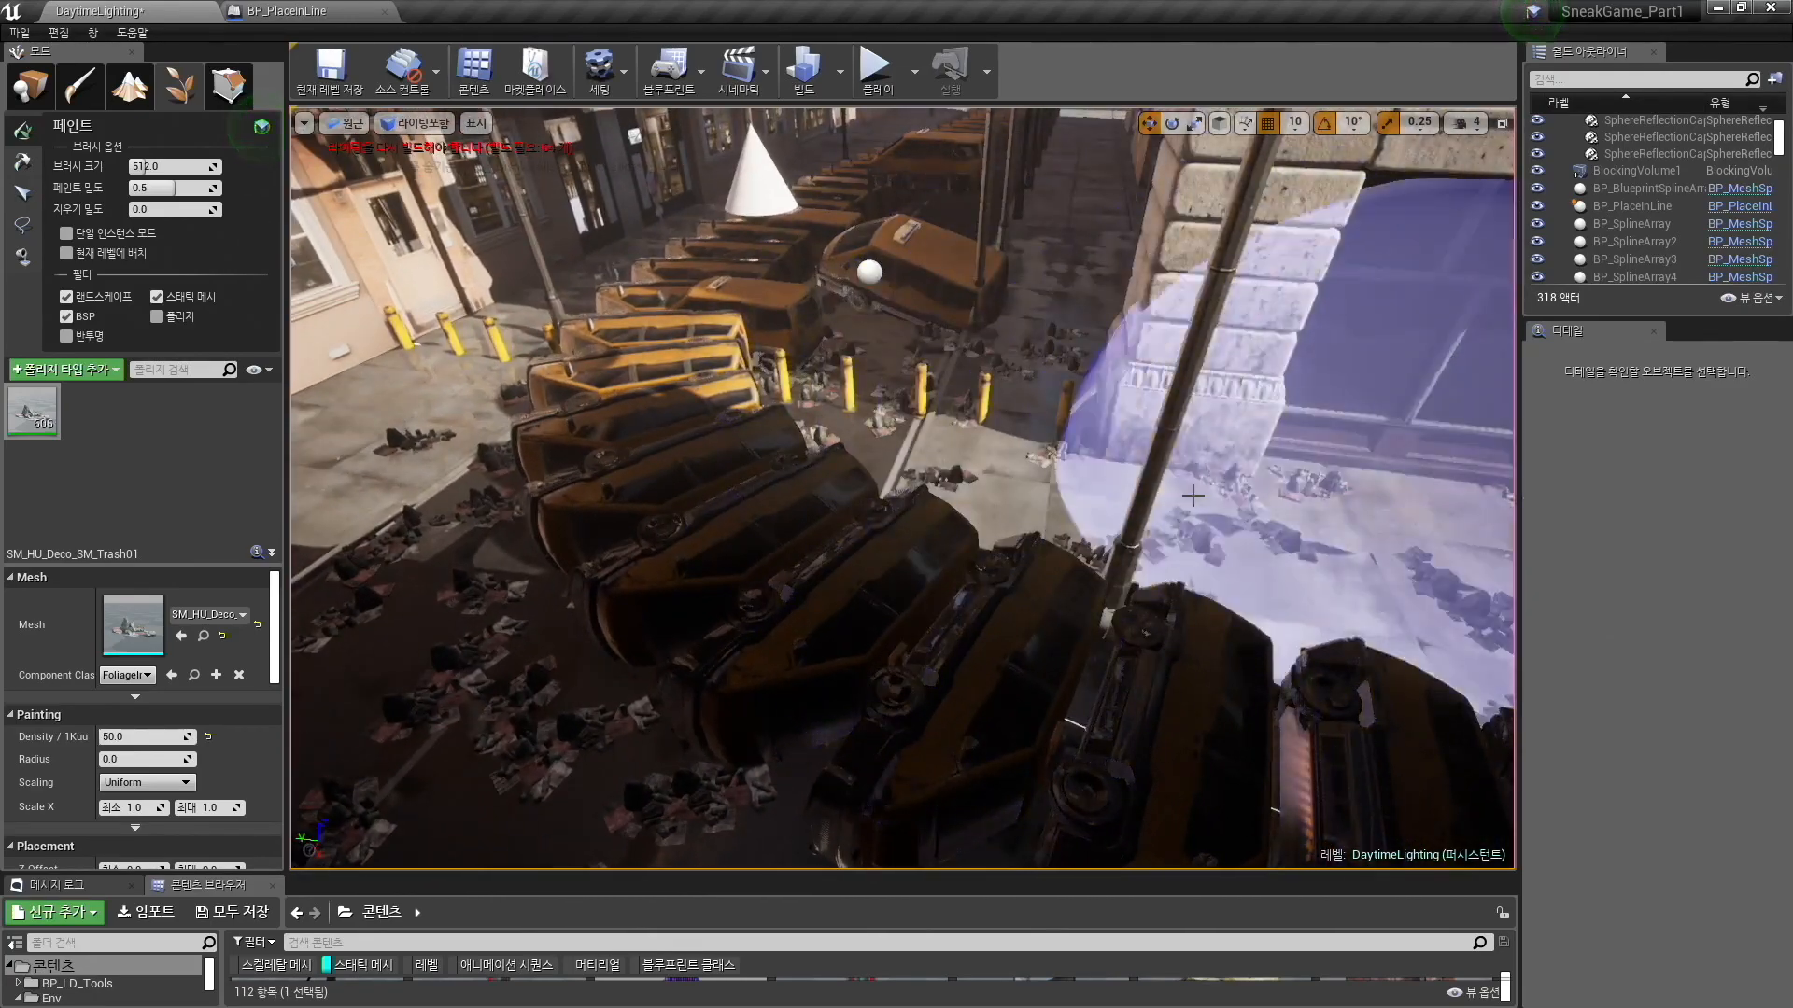
{"action": "right_click_drag", "start_coordinate": [1391, 509], "coordinate": [1737, 537]}
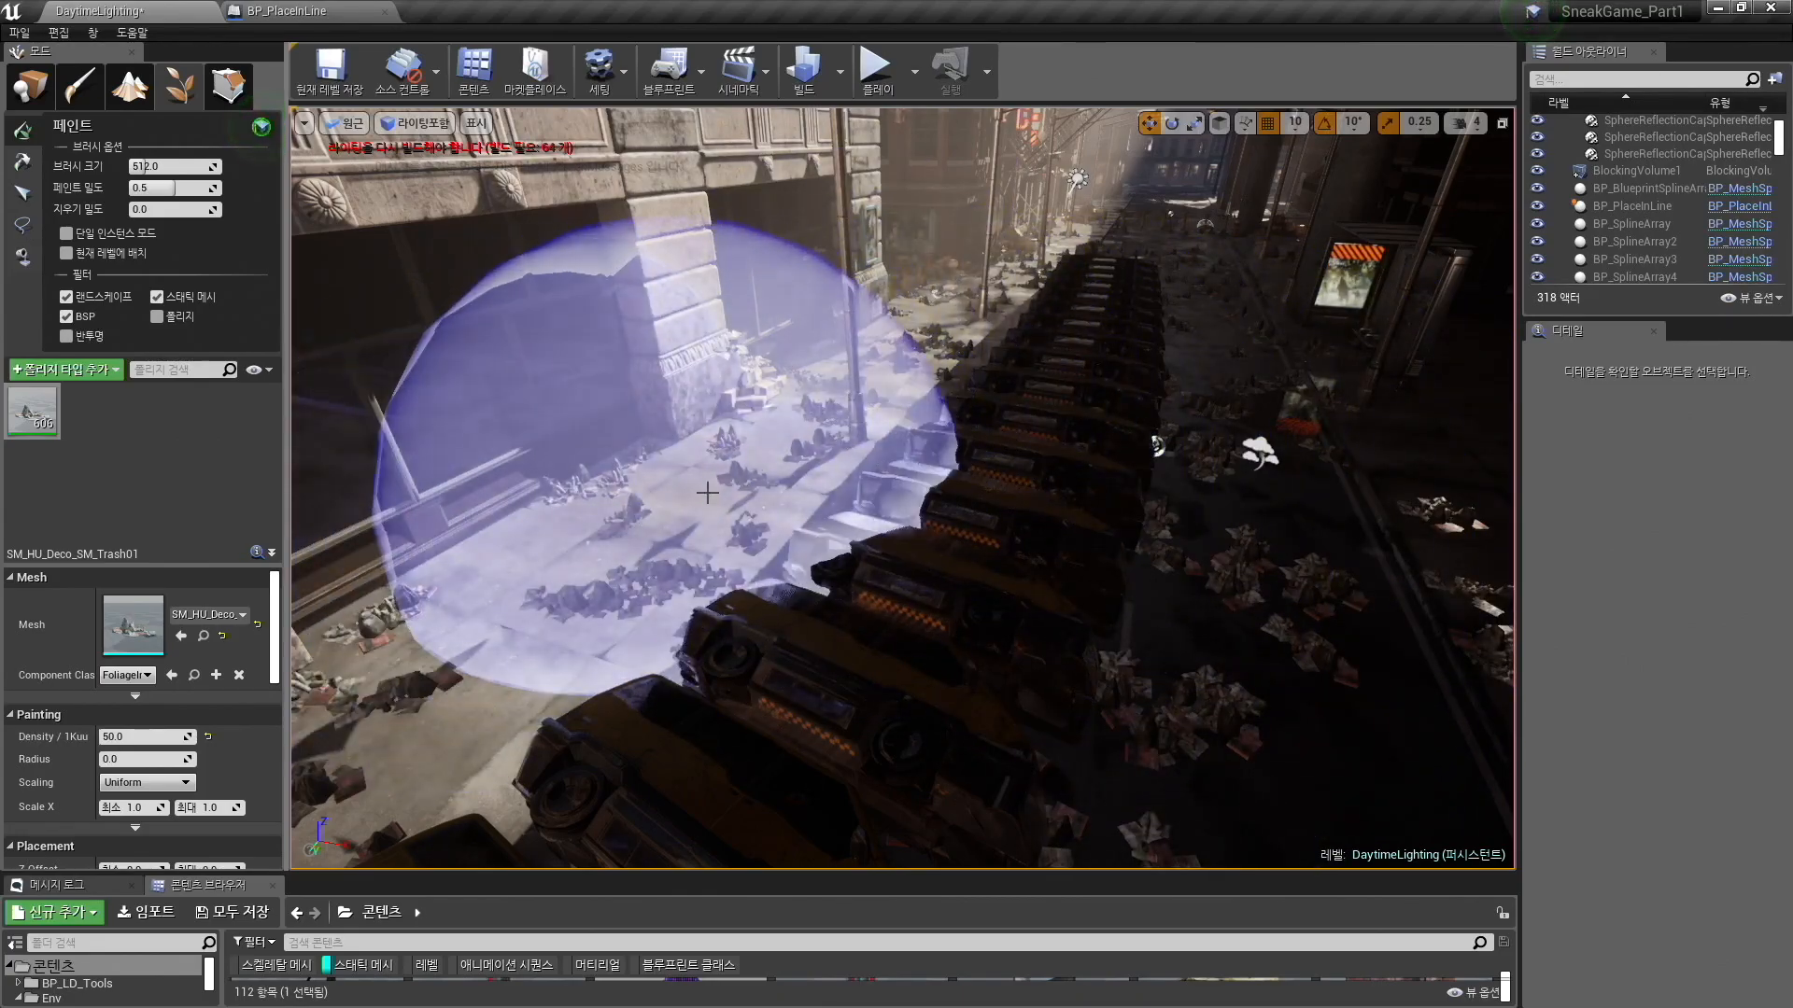
{"action": "mouse_move", "coordinate": [911, 542]}
{"action": "right_mouse_down"}
{"action": "mouse_move", "coordinate": [634, 527]}
{"action": "mouse_move", "coordinate": [941, 661]}
{"action": "right_mouse_up"}
{"action": "mouse_move", "coordinate": [940, 660]}
{"action": "left_mouse_down"}
{"action": "mouse_move", "coordinate": [941, 620]}
{"action": "mouse_move", "coordinate": [760, 620]}
{"action": "mouse_move", "coordinate": [733, 569]}
{"action": "mouse_move", "coordinate": [868, 499]}
{"action": "mouse_move", "coordinate": [845, 410]}
{"action": "mouse_move", "coordinate": [775, 518]}
{"action": "mouse_move", "coordinate": [707, 485]}
{"action": "left_mouse_up"}
{"action": "mouse_move", "coordinate": [919, 361]}
{"action": "left_mouse_down"}
{"action": "mouse_move", "coordinate": [968, 668]}
{"action": "mouse_move", "coordinate": [1145, 712]}
{"action": "mouse_move", "coordinate": [1132, 600]}
{"action": "mouse_move", "coordinate": [714, 472]}
{"action": "left_mouse_up"}
{"action": "mouse_move", "coordinate": [713, 473]}
{"action": "right_mouse_down"}
{"action": "mouse_move", "coordinate": [822, 504]}
{"action": "mouse_move", "coordinate": [1009, 504]}
{"action": "mouse_move", "coordinate": [710, 476]}
{"action": "mouse_move", "coordinate": [884, 445]}
{"action": "right_mouse_up"}
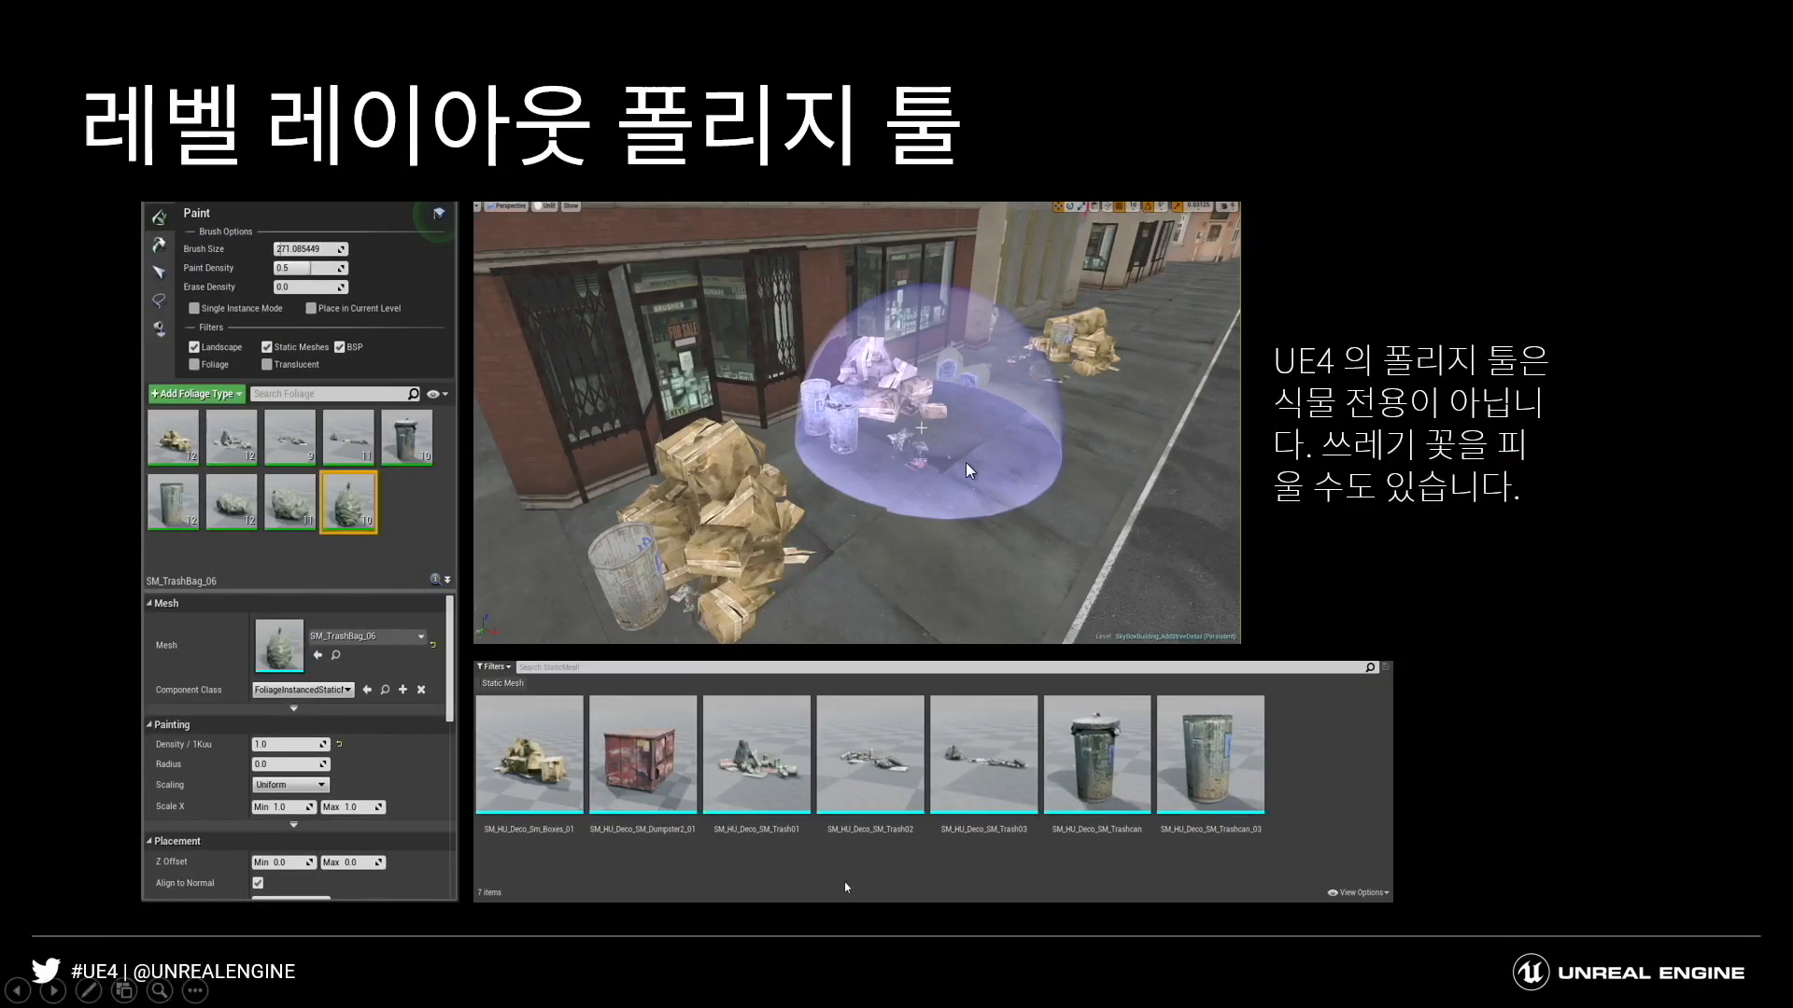
{"action": "left_click", "coordinate": [920, 457]}
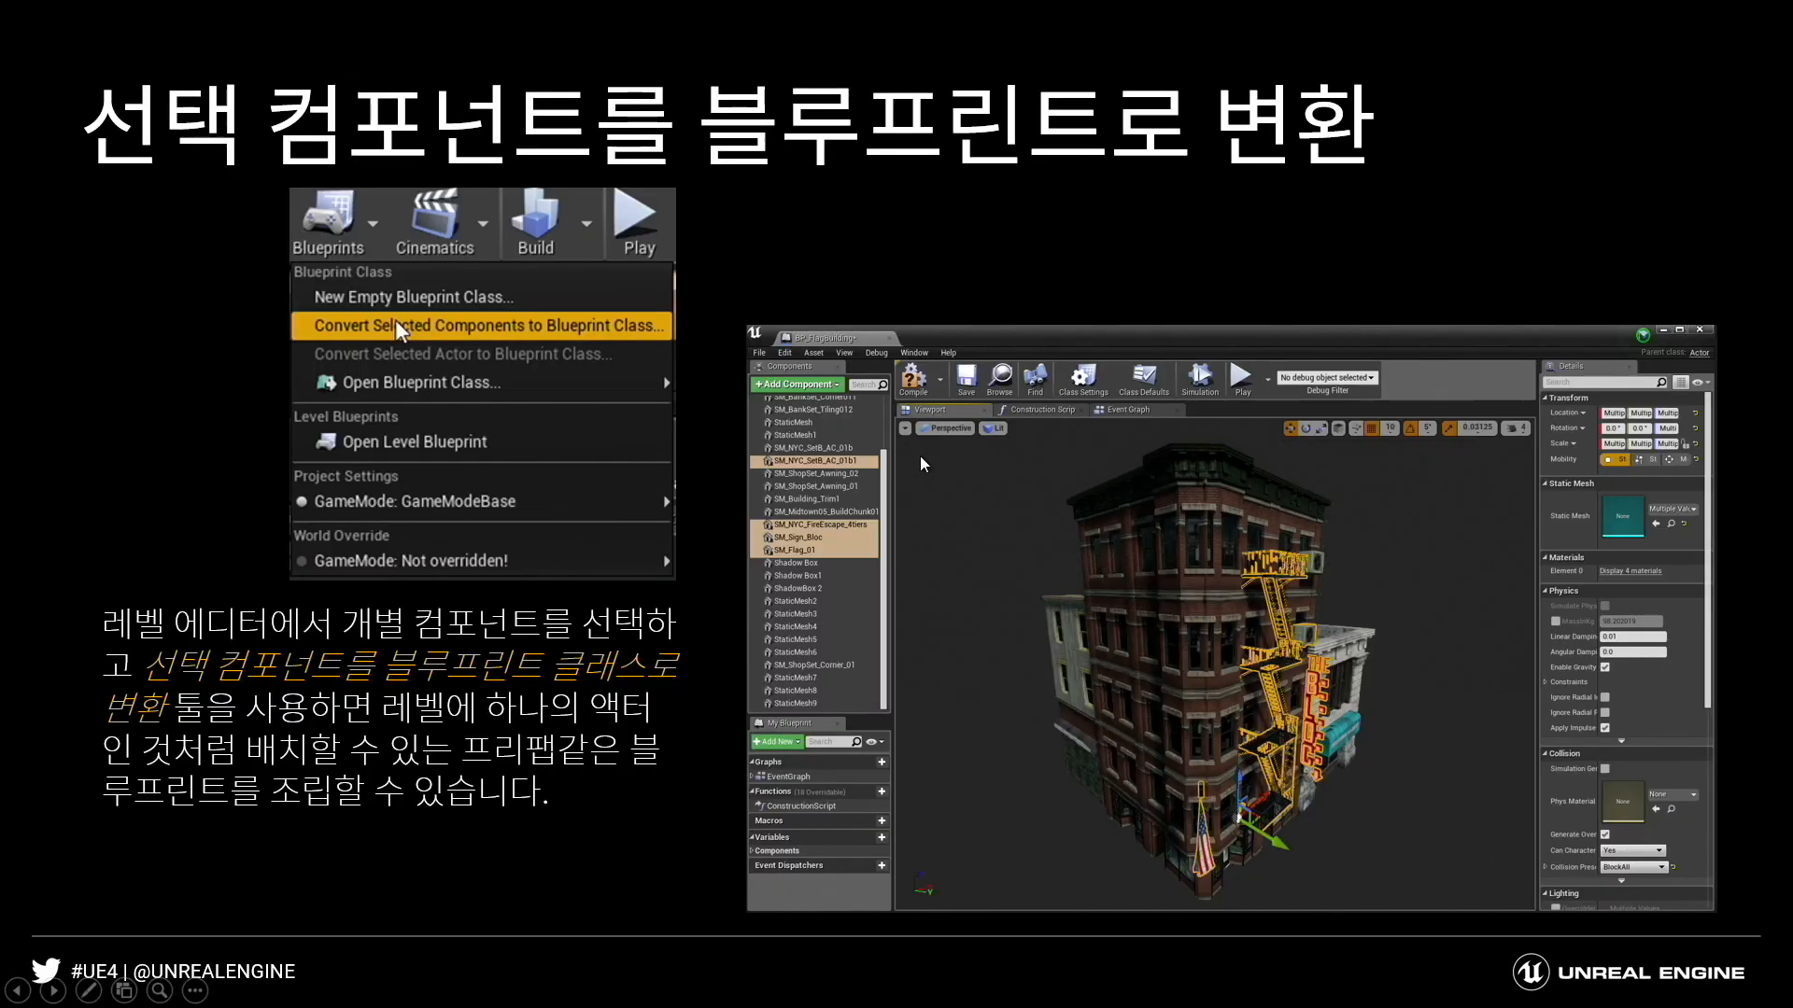
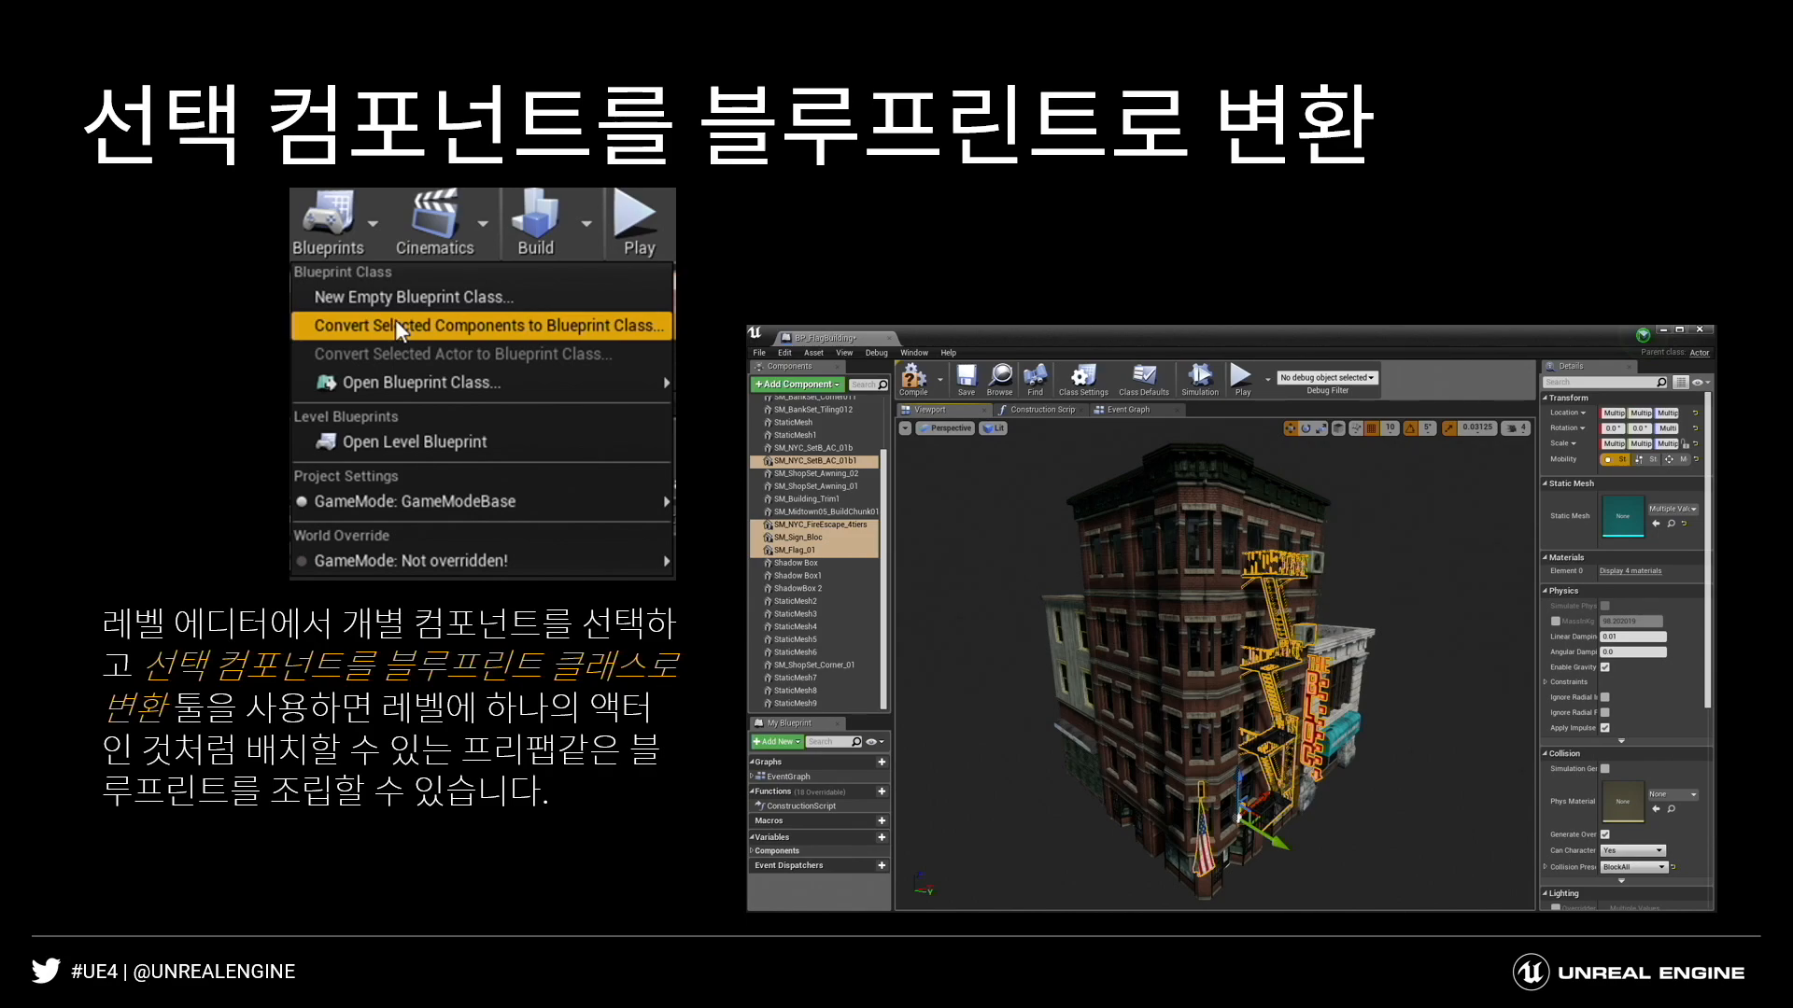
{"action": "key", "text": "super+Tab"}
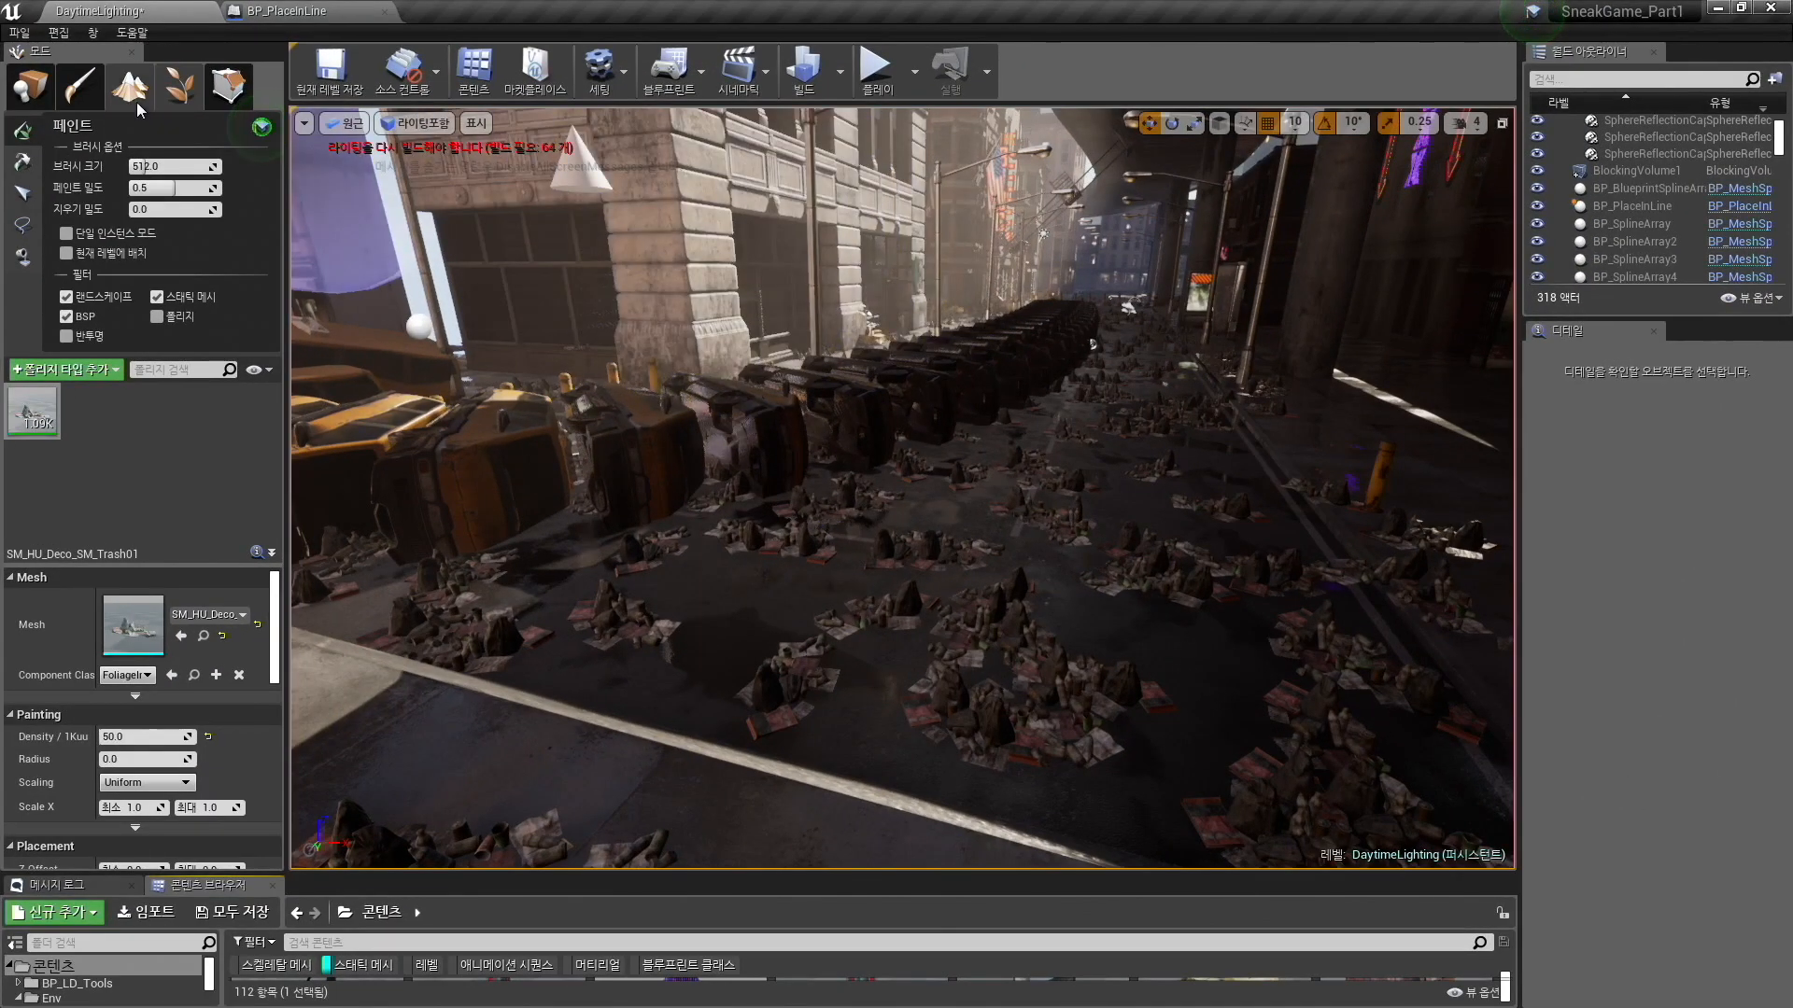
Leave Foliage mode for Place mode and frame the corner bank building from above the taxi-lined street.
{"action": "left_click", "coordinate": [39, 88]}
{"action": "right_click_drag", "start_coordinate": [561, 373], "coordinate": [495, 457]}
{"action": "right_click_drag", "start_coordinate": [926, 536], "coordinate": [925, 567]}
{"action": "left_click", "coordinate": [926, 567]}
{"action": "left_click", "coordinate": [998, 538]}
{"action": "right_click_drag", "start_coordinate": [1097, 468], "coordinate": [1055, 322]}
{"action": "left_click", "coordinate": [1055, 322]}
Inspect the modular pieces of the corner building individually: SM_BankSet_Tiling4, SM_BankSet_Corner4 and SM_BankSet_Tiling01.
{"action": "left_click", "coordinate": [1042, 288]}
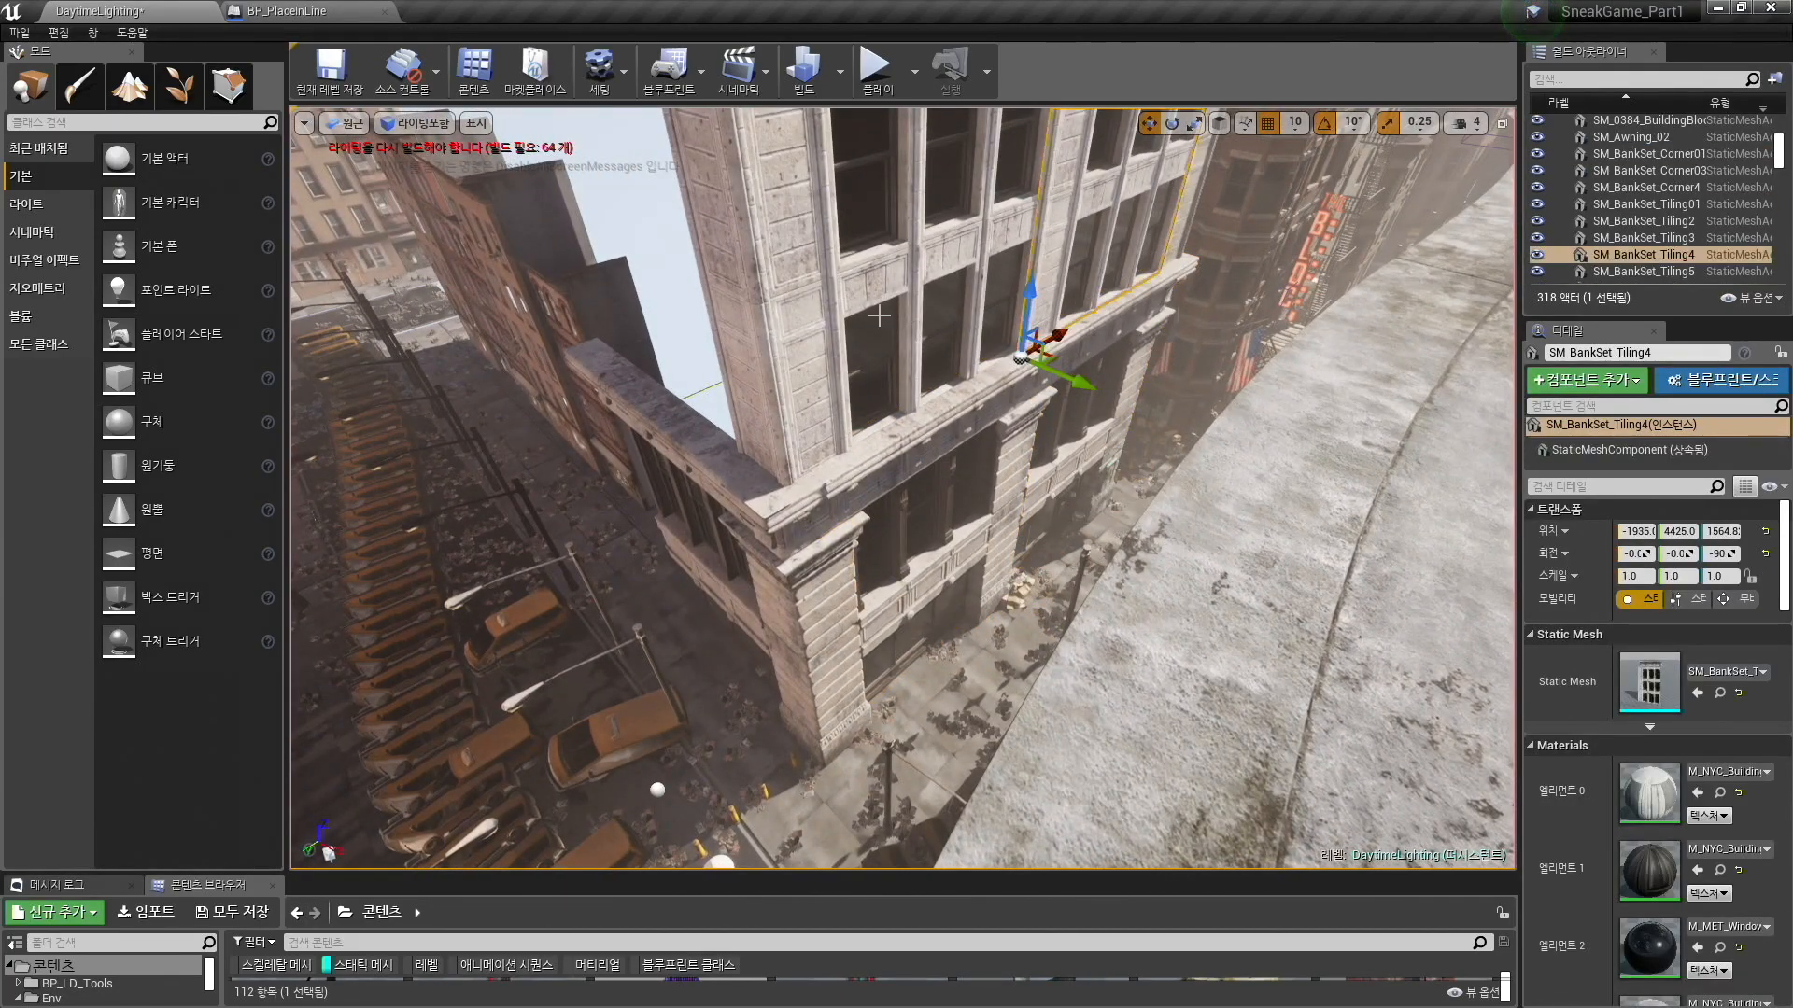
{"action": "left_click", "coordinate": [881, 373]}
{"action": "right_click_drag", "start_coordinate": [881, 400], "coordinate": [950, 416]}
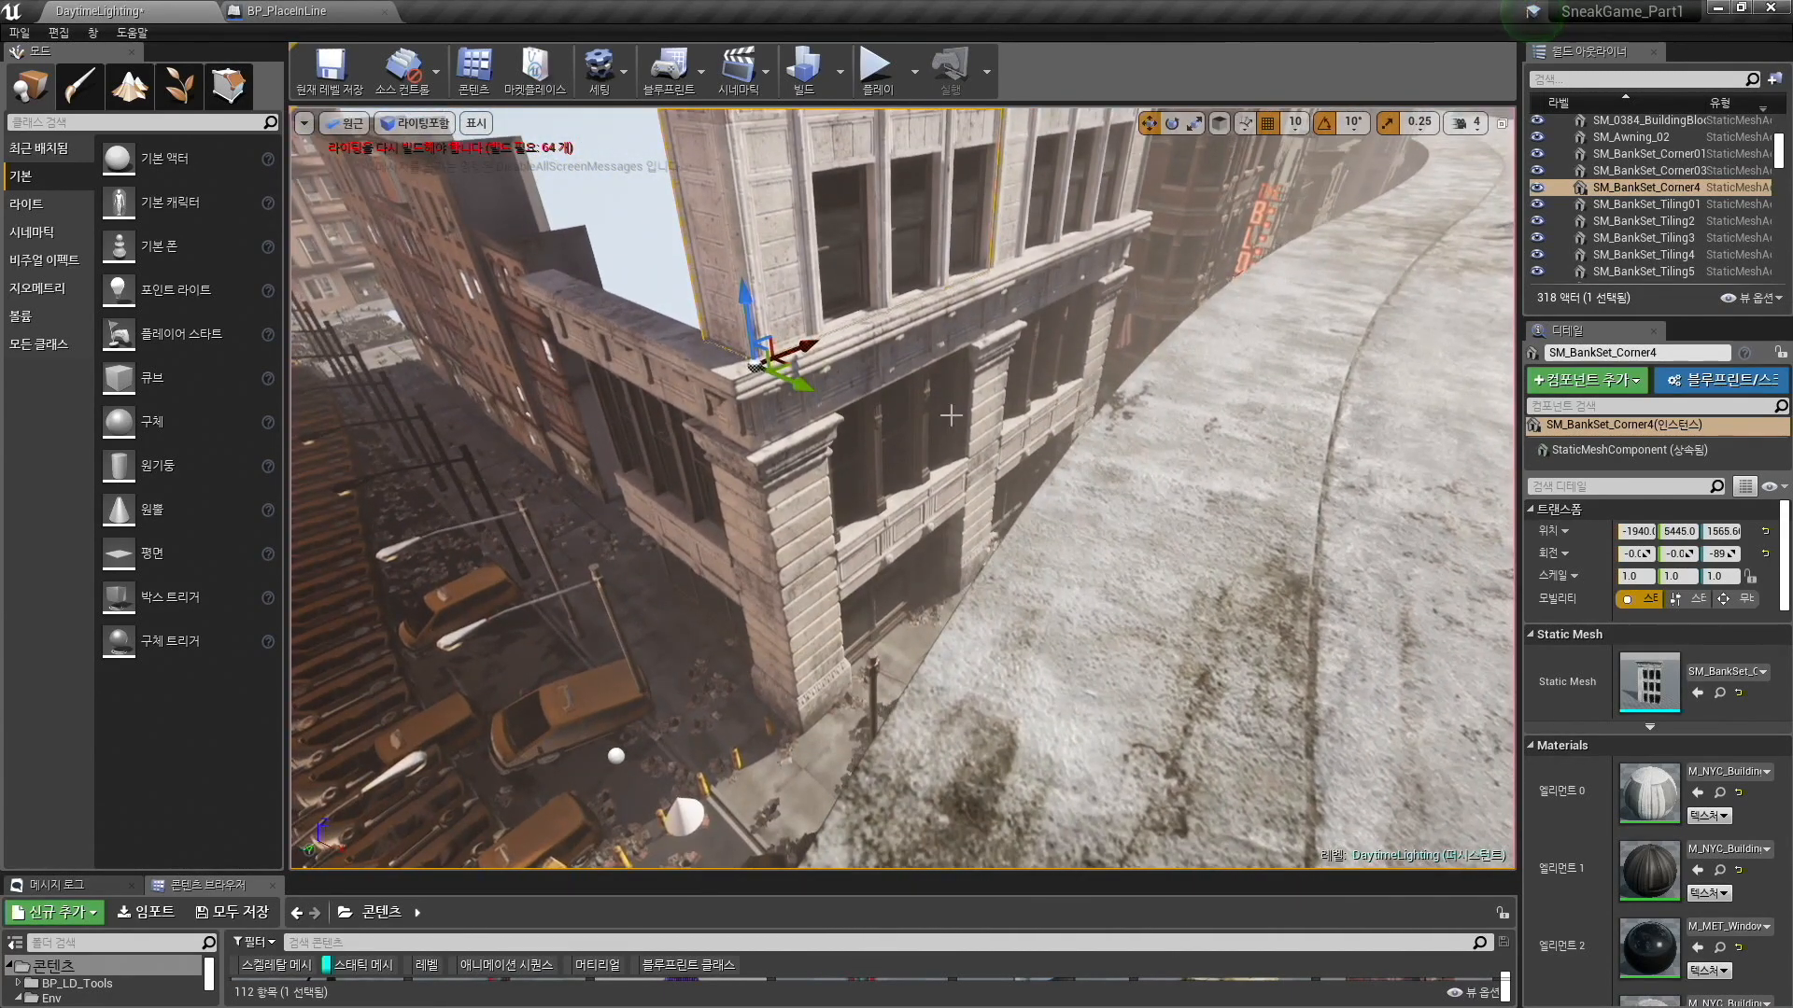
{"action": "left_click", "coordinate": [715, 594]}
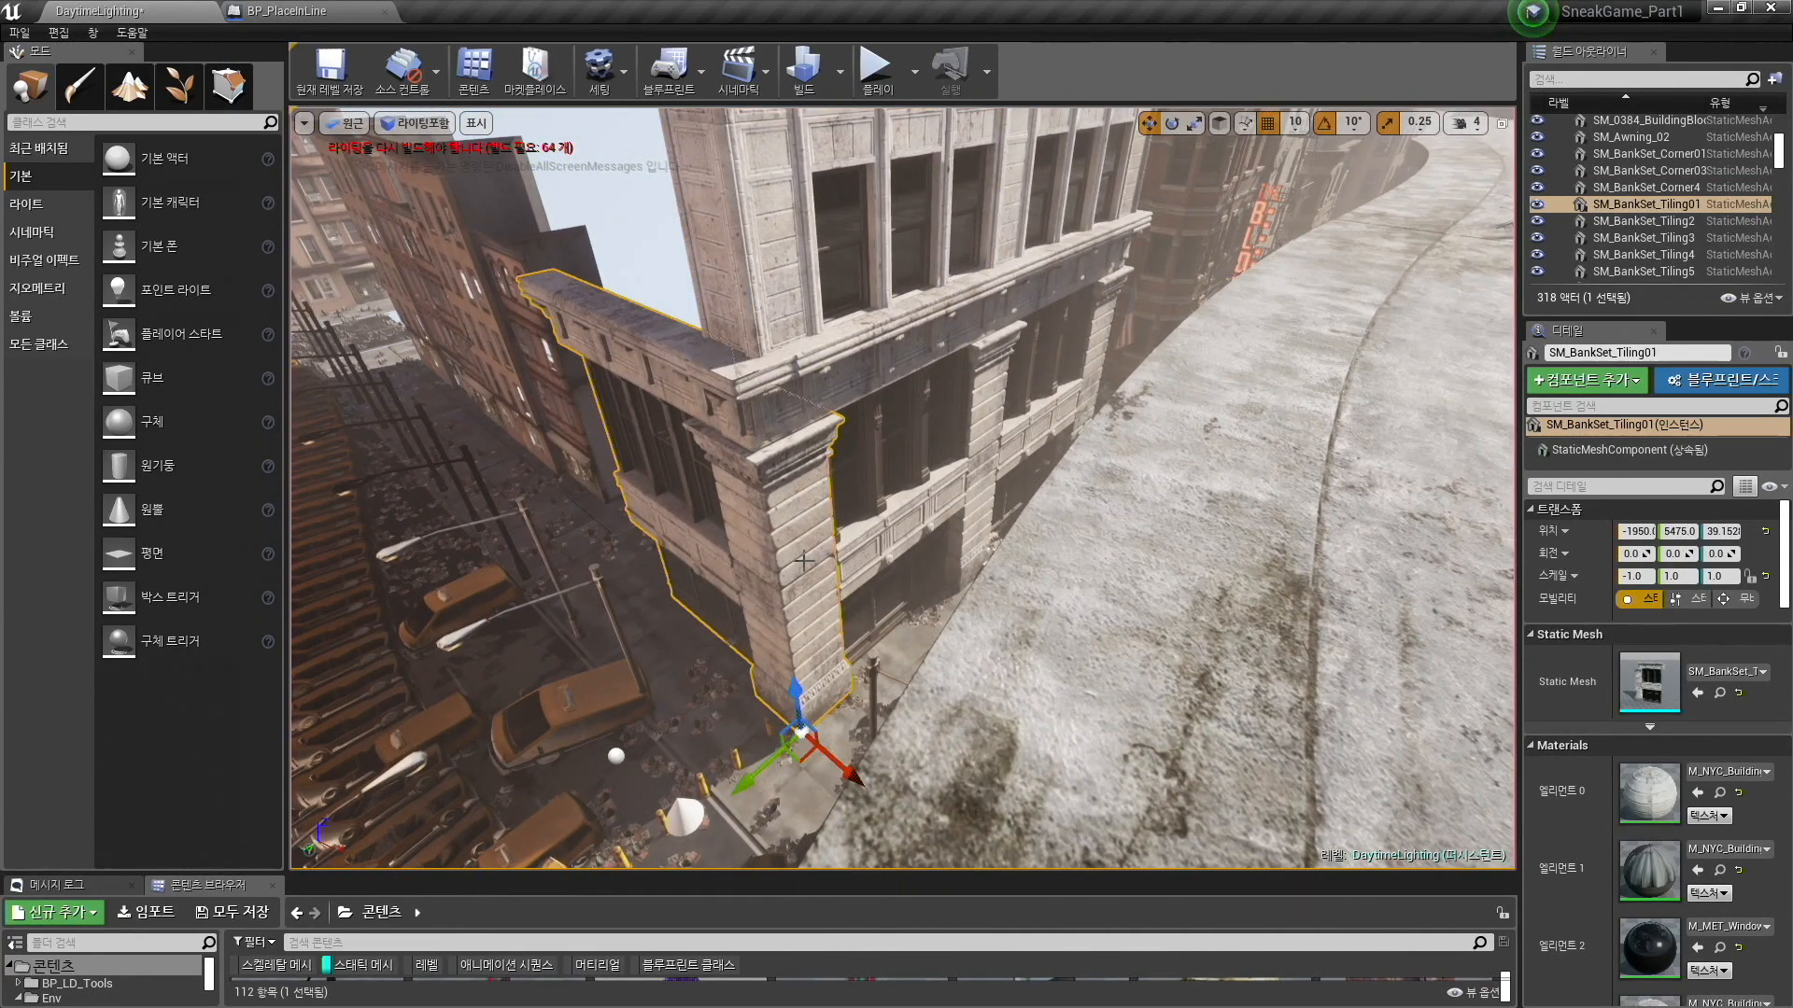
Select the six meshes forming the corner building together, from SM_BankSet_Tiling5 through both storeys' wall pieces to the corner trim.
{"action": "left_click", "coordinate": [915, 450]}
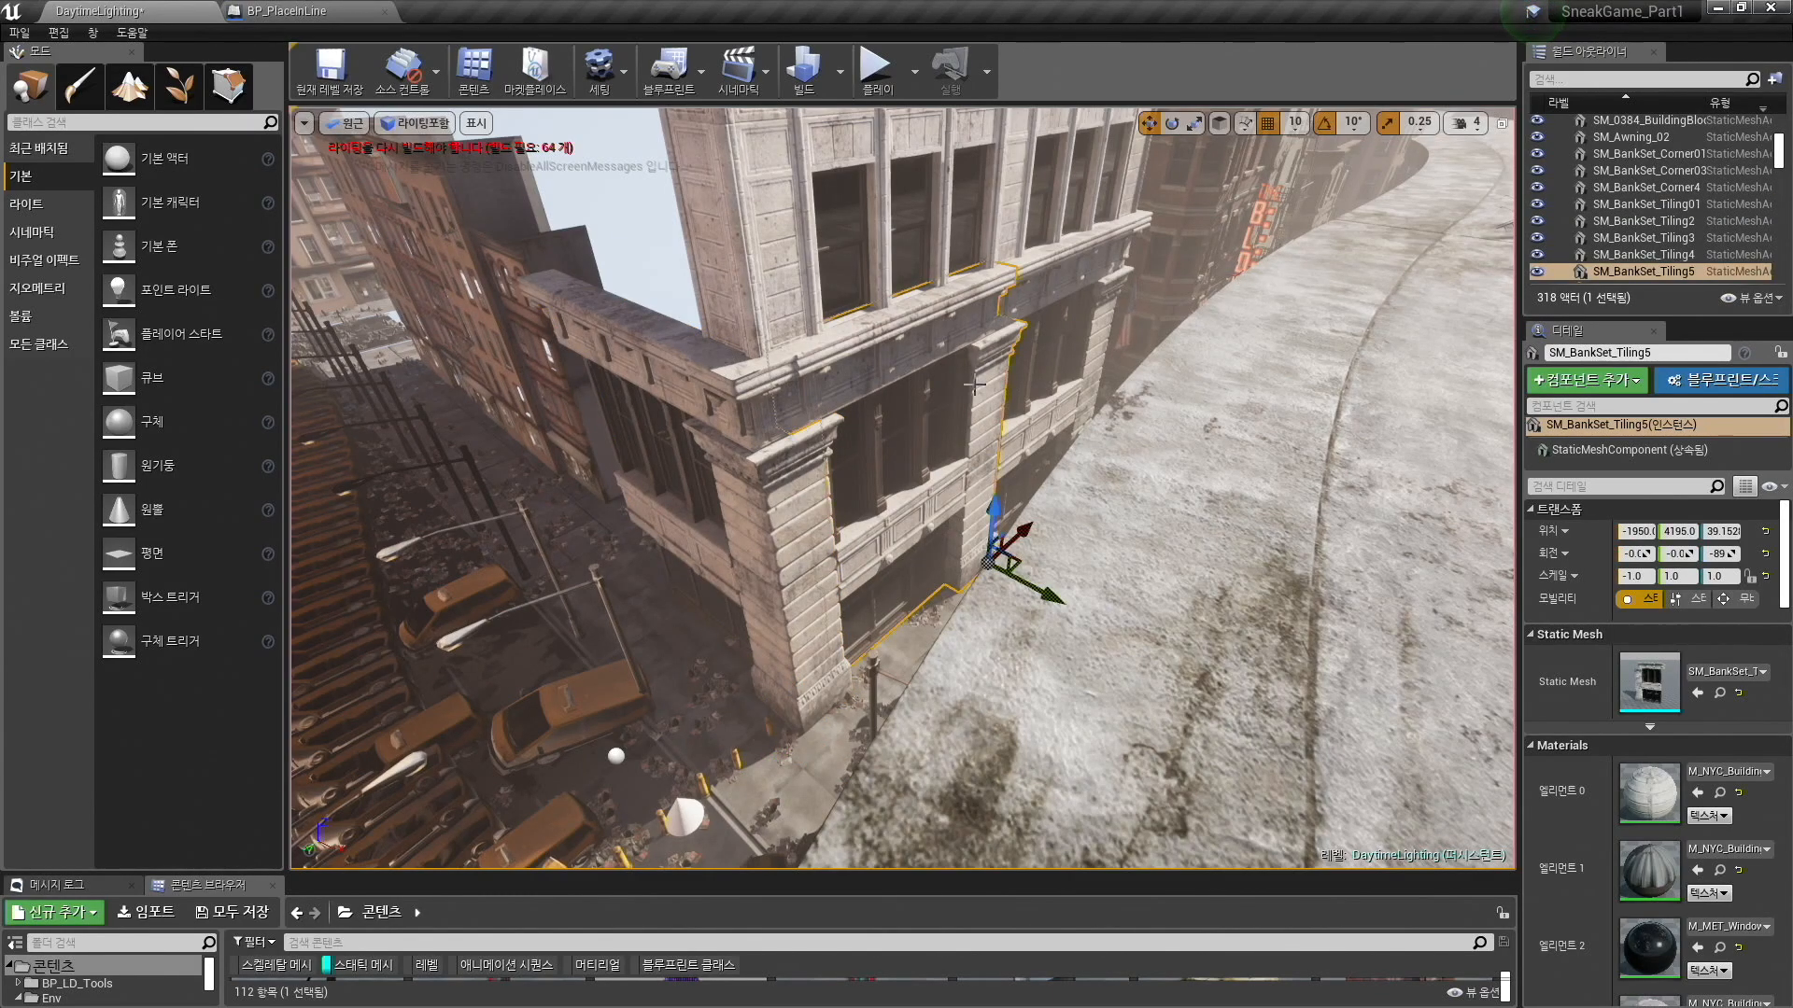
{"action": "right_click_drag", "start_coordinate": [1069, 331], "coordinate": [1069, 389]}
{"action": "right_click_drag", "start_coordinate": [968, 306], "coordinate": [998, 348]}
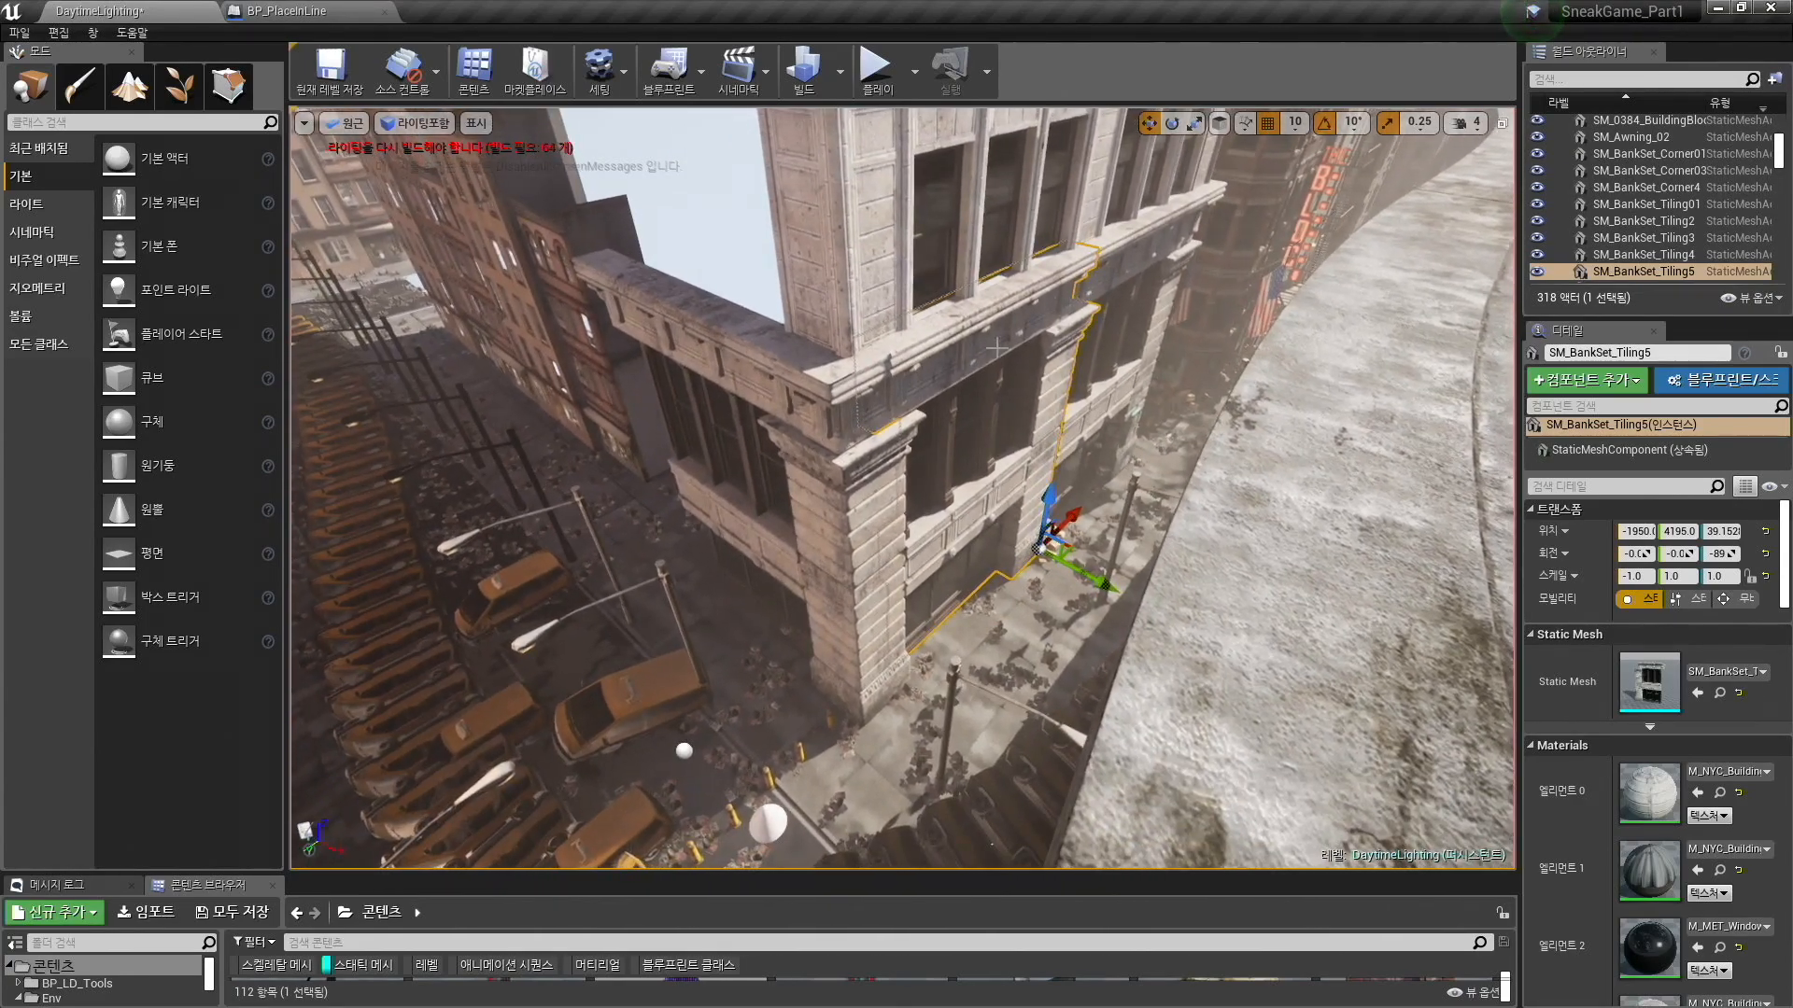
{"action": "left_click", "coordinate": [801, 518], "text": "ctrl"}
{"action": "left_click", "coordinate": [1120, 351], "text": "ctrl"}
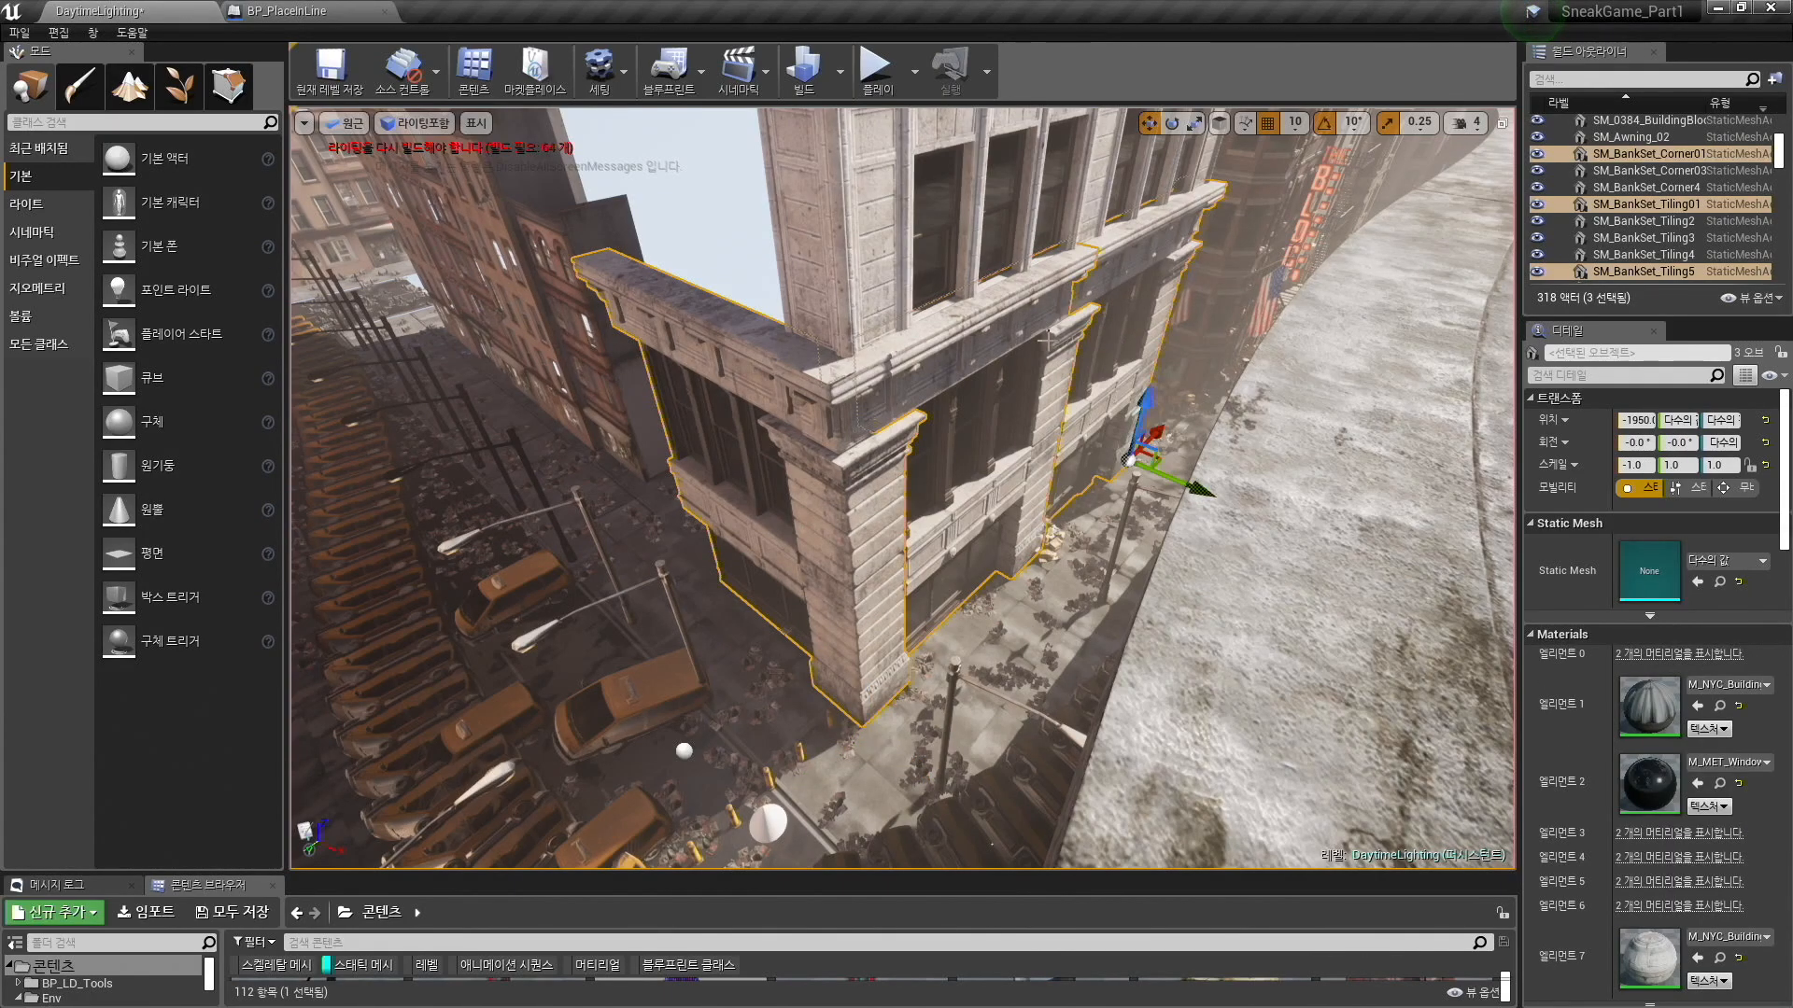
{"action": "left_click", "coordinate": [965, 227], "text": "ctrl"}
{"action": "right_click_drag", "start_coordinate": [809, 796], "coordinate": [805, 658]}
{"action": "right_click_drag", "start_coordinate": [1113, 292], "coordinate": [1099, 339]}
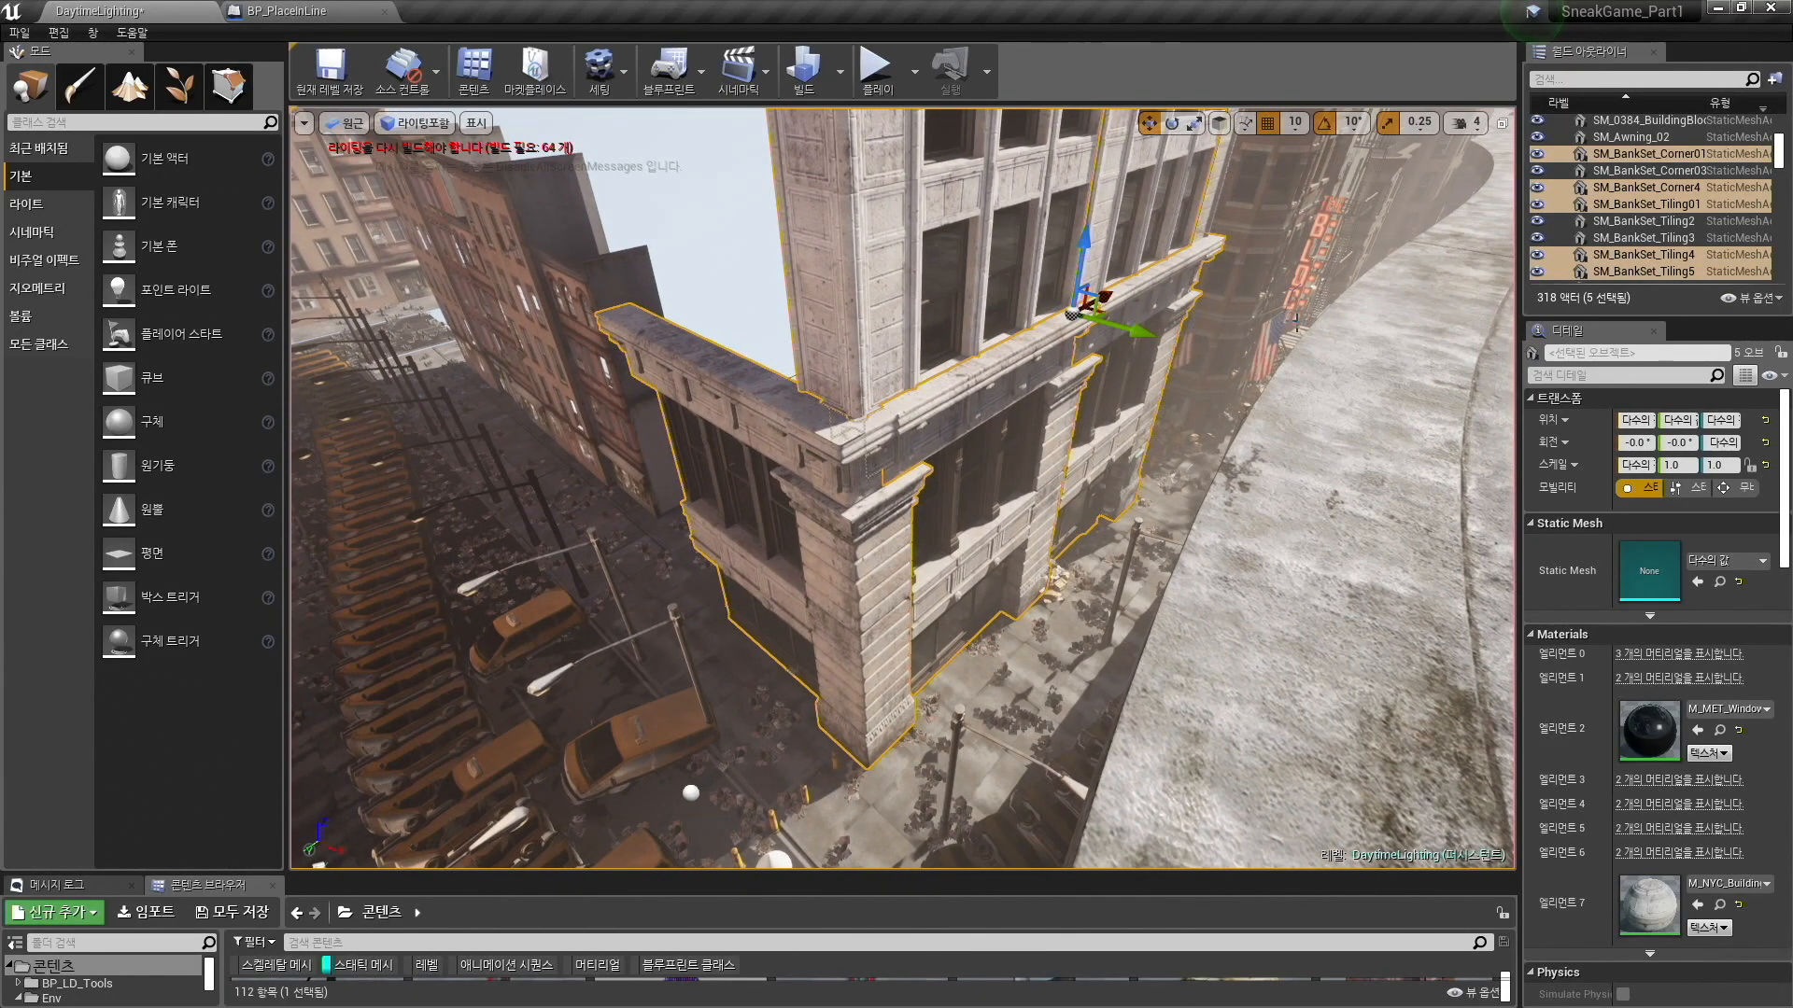
{"action": "left_click", "coordinate": [839, 481], "text": "ctrl"}
Convert the selected components to a Blueprint class named SM_BankSet_Tiling5_Blueprint in the test01 folder.
{"action": "left_click", "coordinate": [643, 91]}
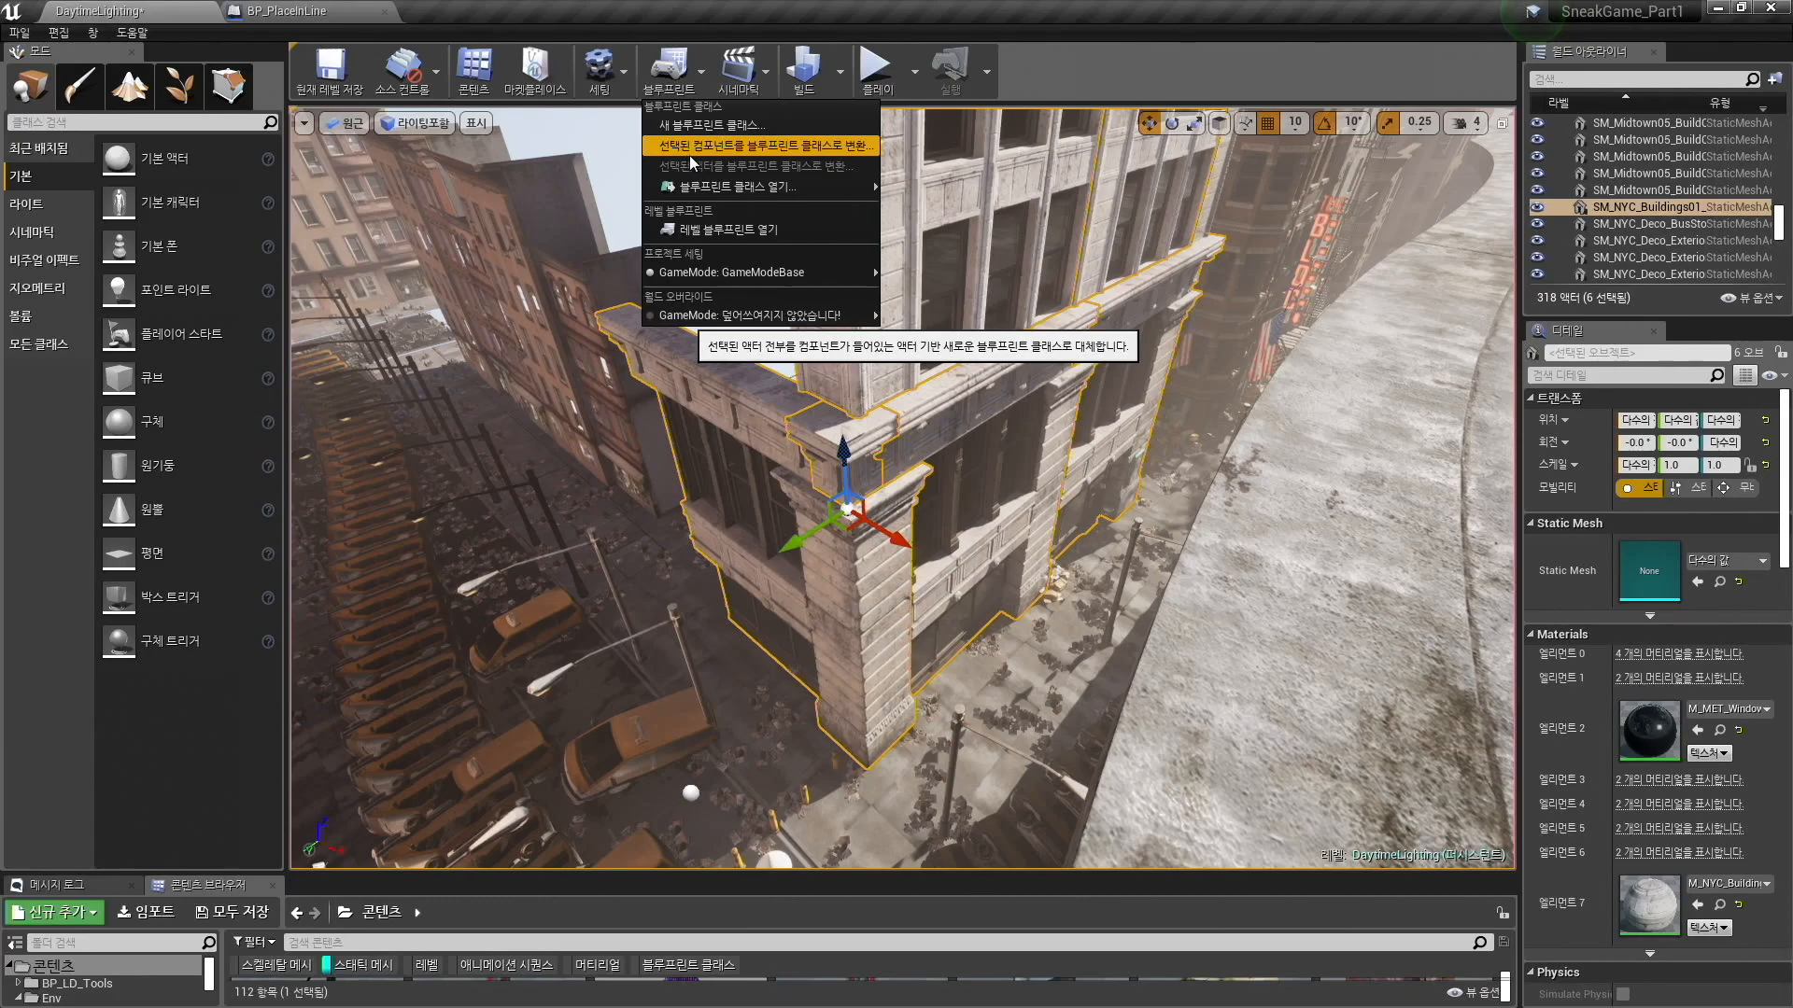
{"action": "left_click", "coordinate": [776, 153]}
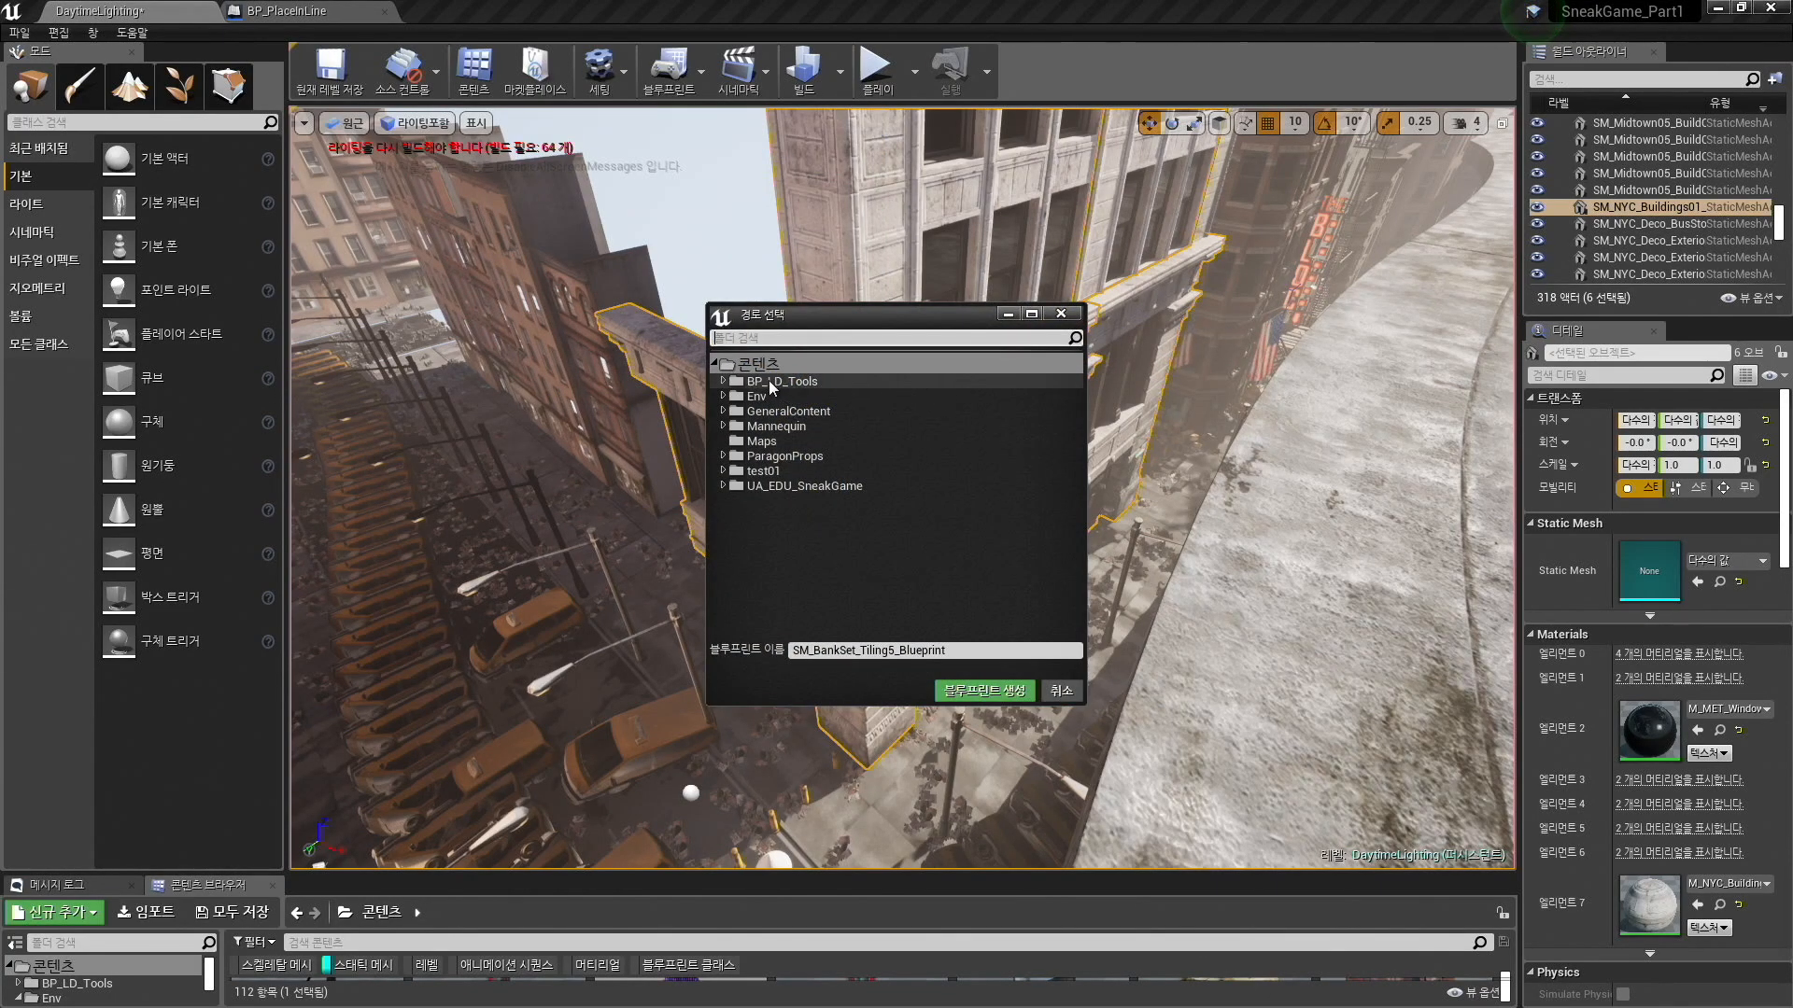
{"action": "left_click", "coordinate": [735, 474]}
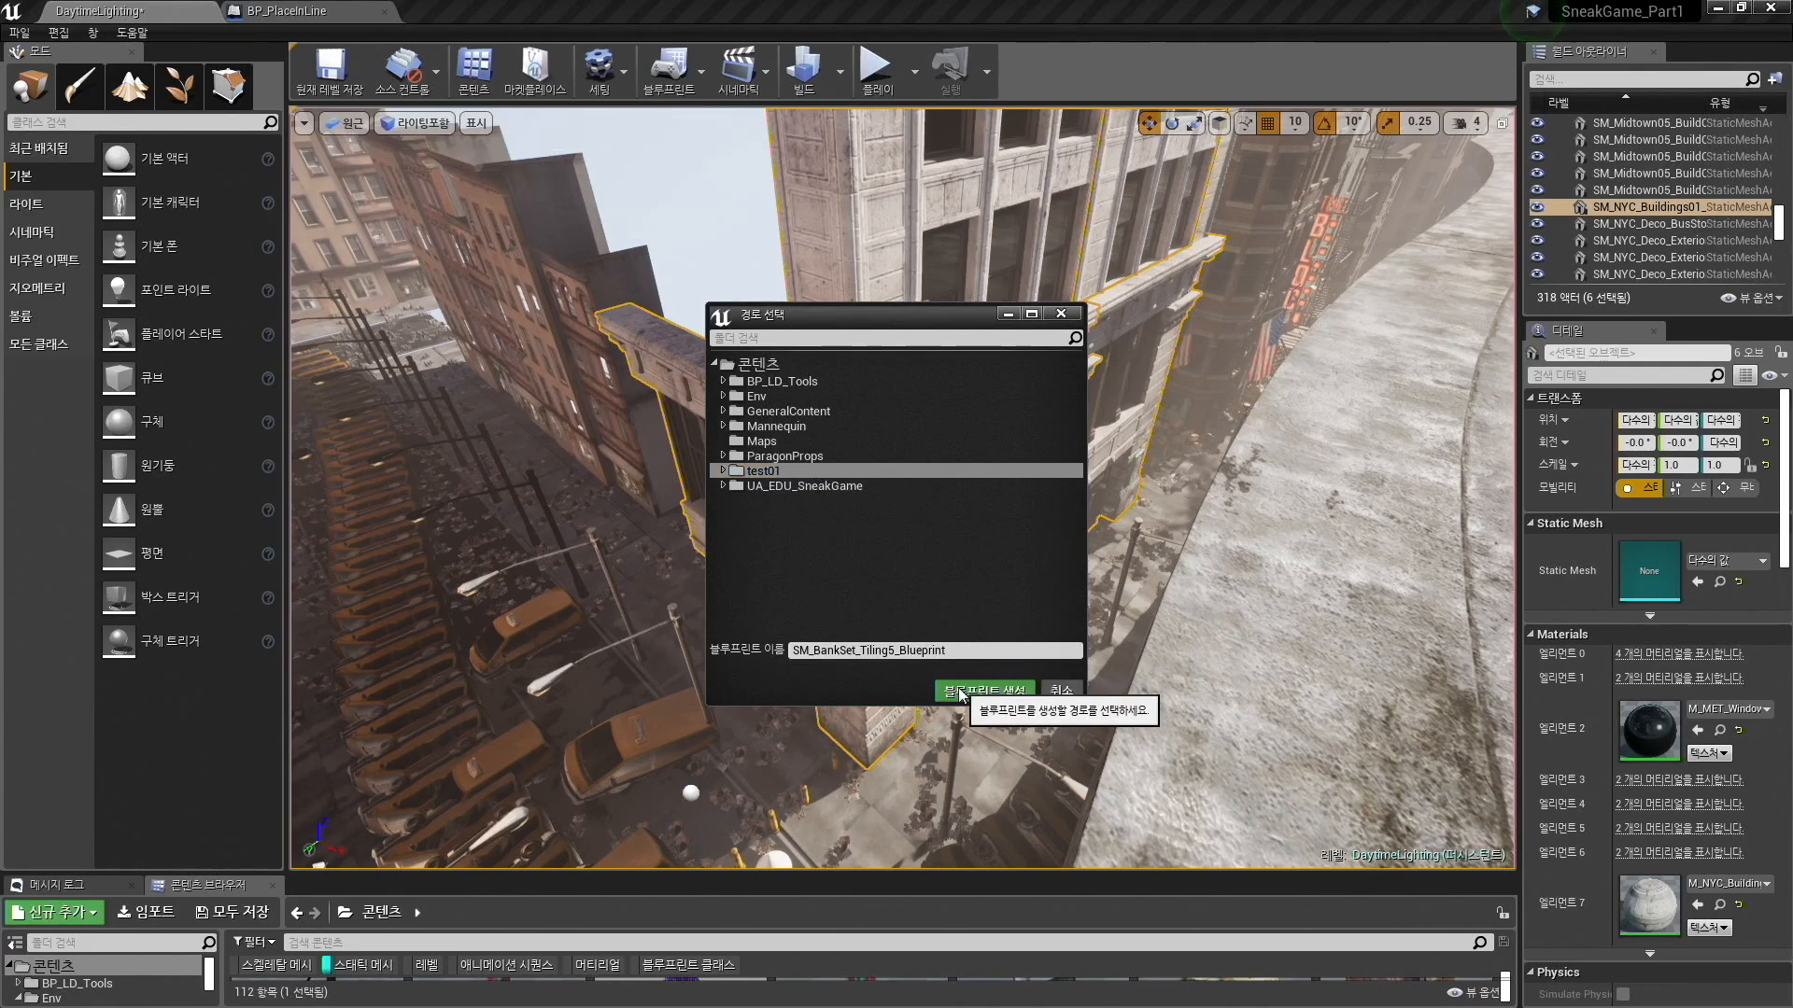
{"action": "left_click", "coordinate": [984, 690]}
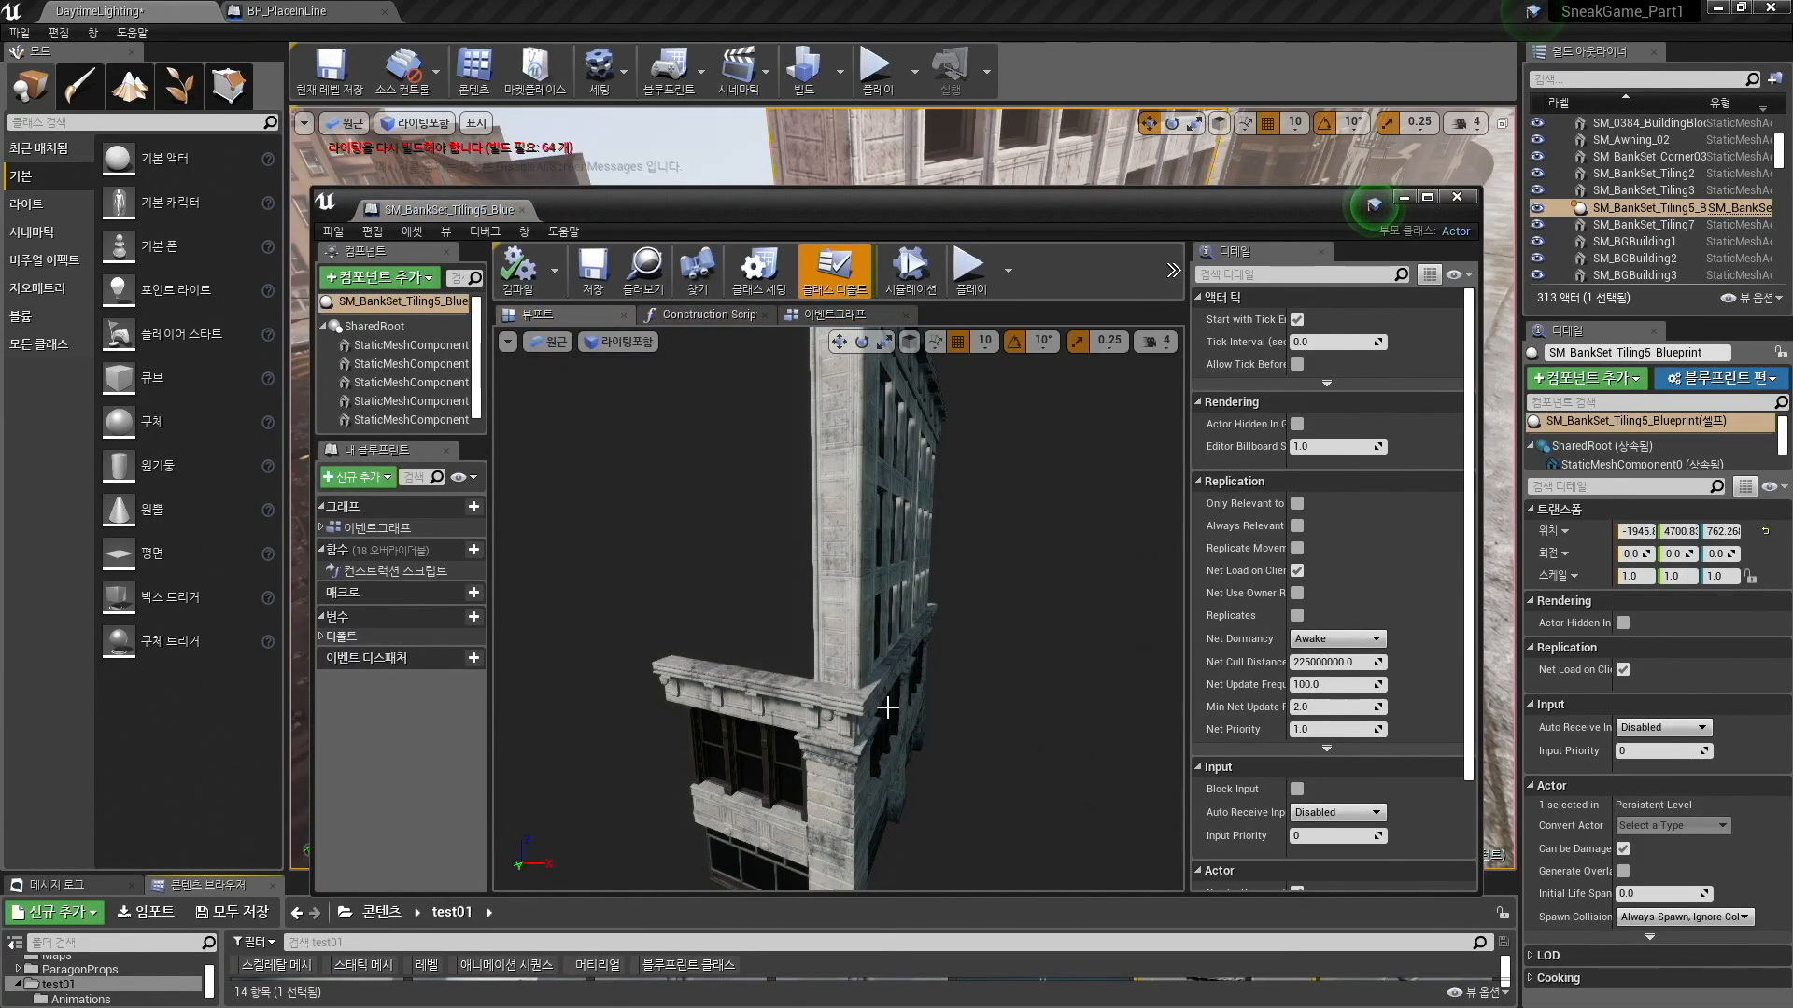
Dock the new Blueprint's editor beside the level tabs, examine the assembled building, and close the editor to return to the level.
{"action": "left_click_drag", "start_coordinate": [607, 199], "coordinate": [777, 88]}
{"action": "left_click_drag", "start_coordinate": [654, 99], "coordinate": [500, 13]}
{"action": "left_click_drag", "start_coordinate": [673, 401], "coordinate": [560, 457], "text": "alt"}
{"action": "mouse_move", "coordinate": [965, 806]}
{"action": "right_mouse_down"}
{"action": "mouse_move", "coordinate": [1027, 770]}
{"action": "mouse_move", "coordinate": [966, 806]}
{"action": "right_mouse_up"}
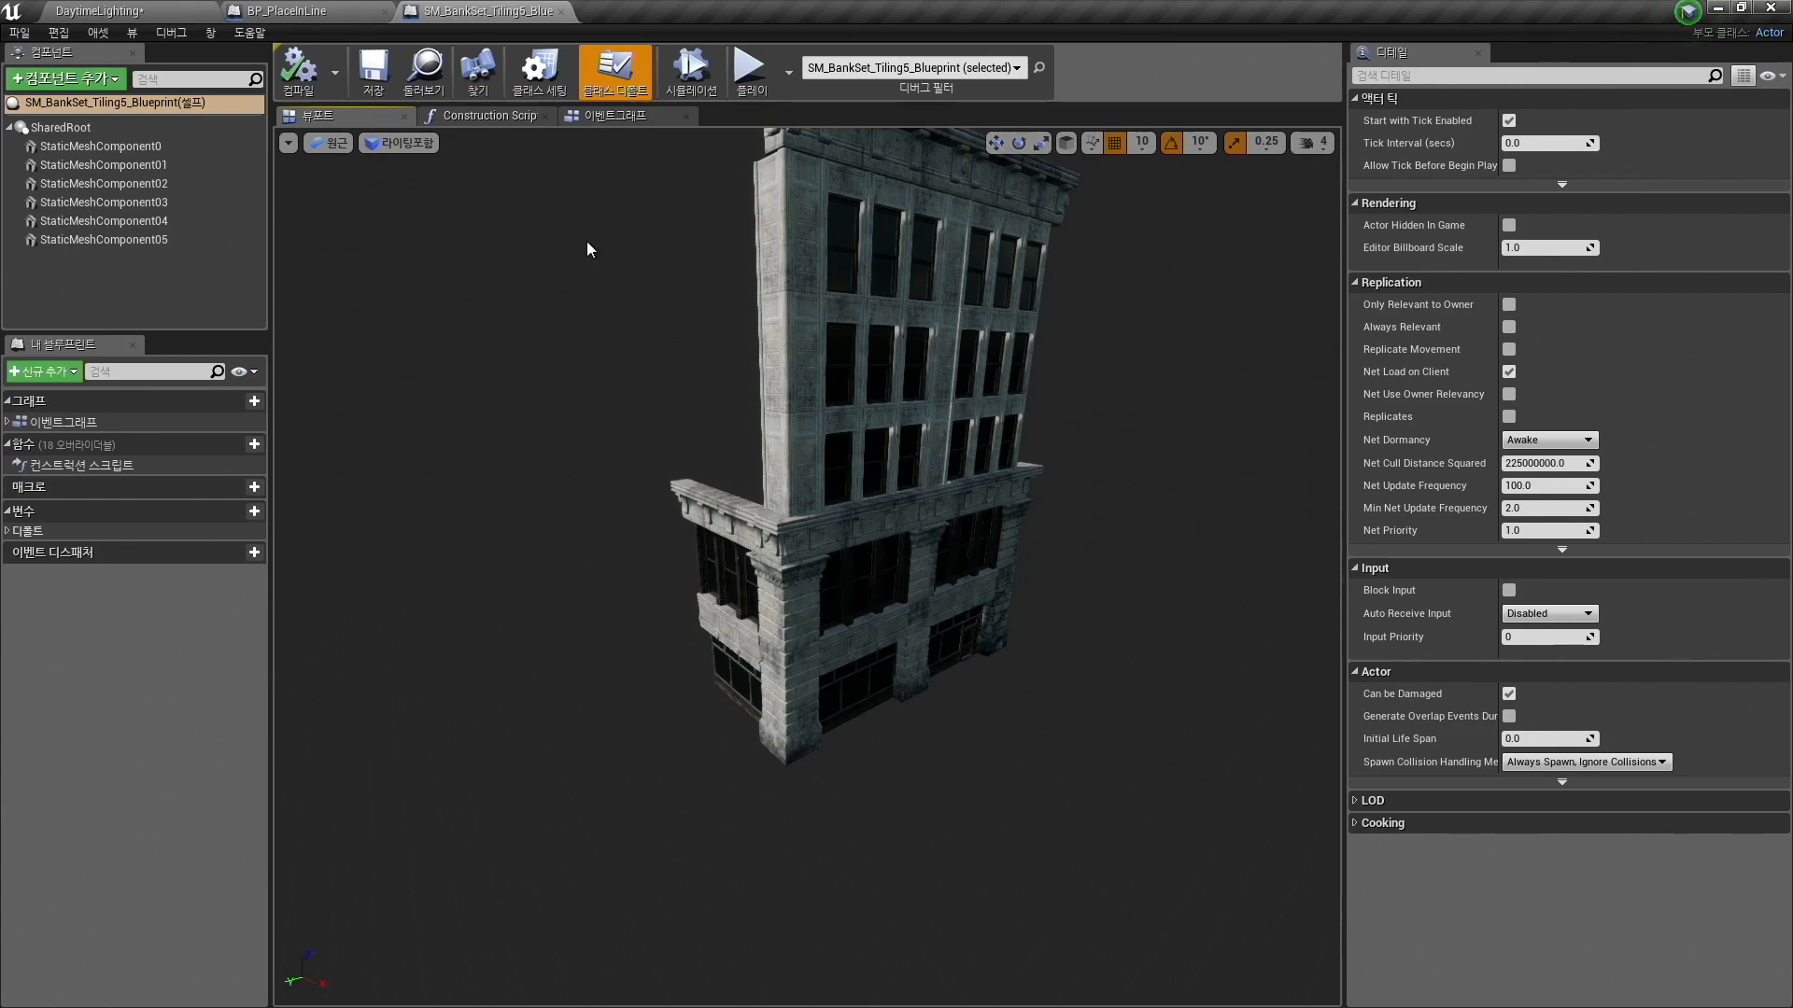
{"action": "left_click", "coordinate": [559, 11]}
{"action": "left_click", "coordinate": [140, 12]}
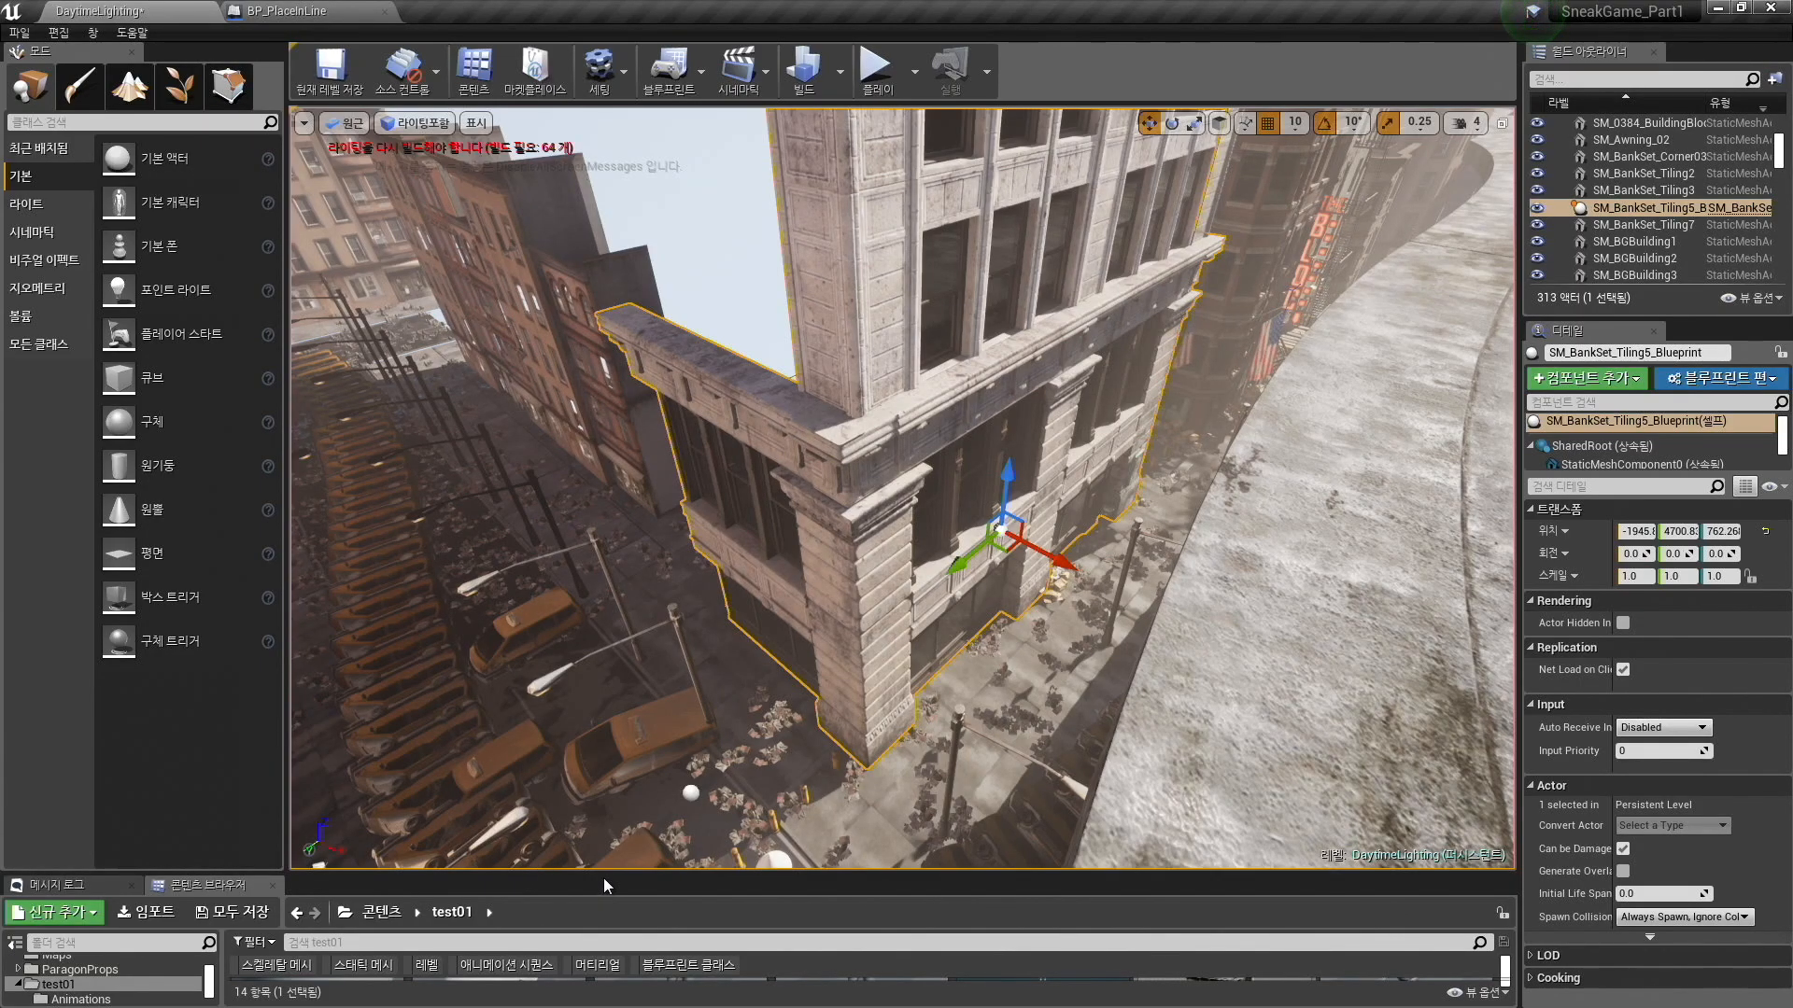
Enlarge the Content Browser and filter the test01 folder to show only Blueprint classes.
{"action": "left_click_drag", "start_coordinate": [606, 874], "coordinate": [605, 565]}
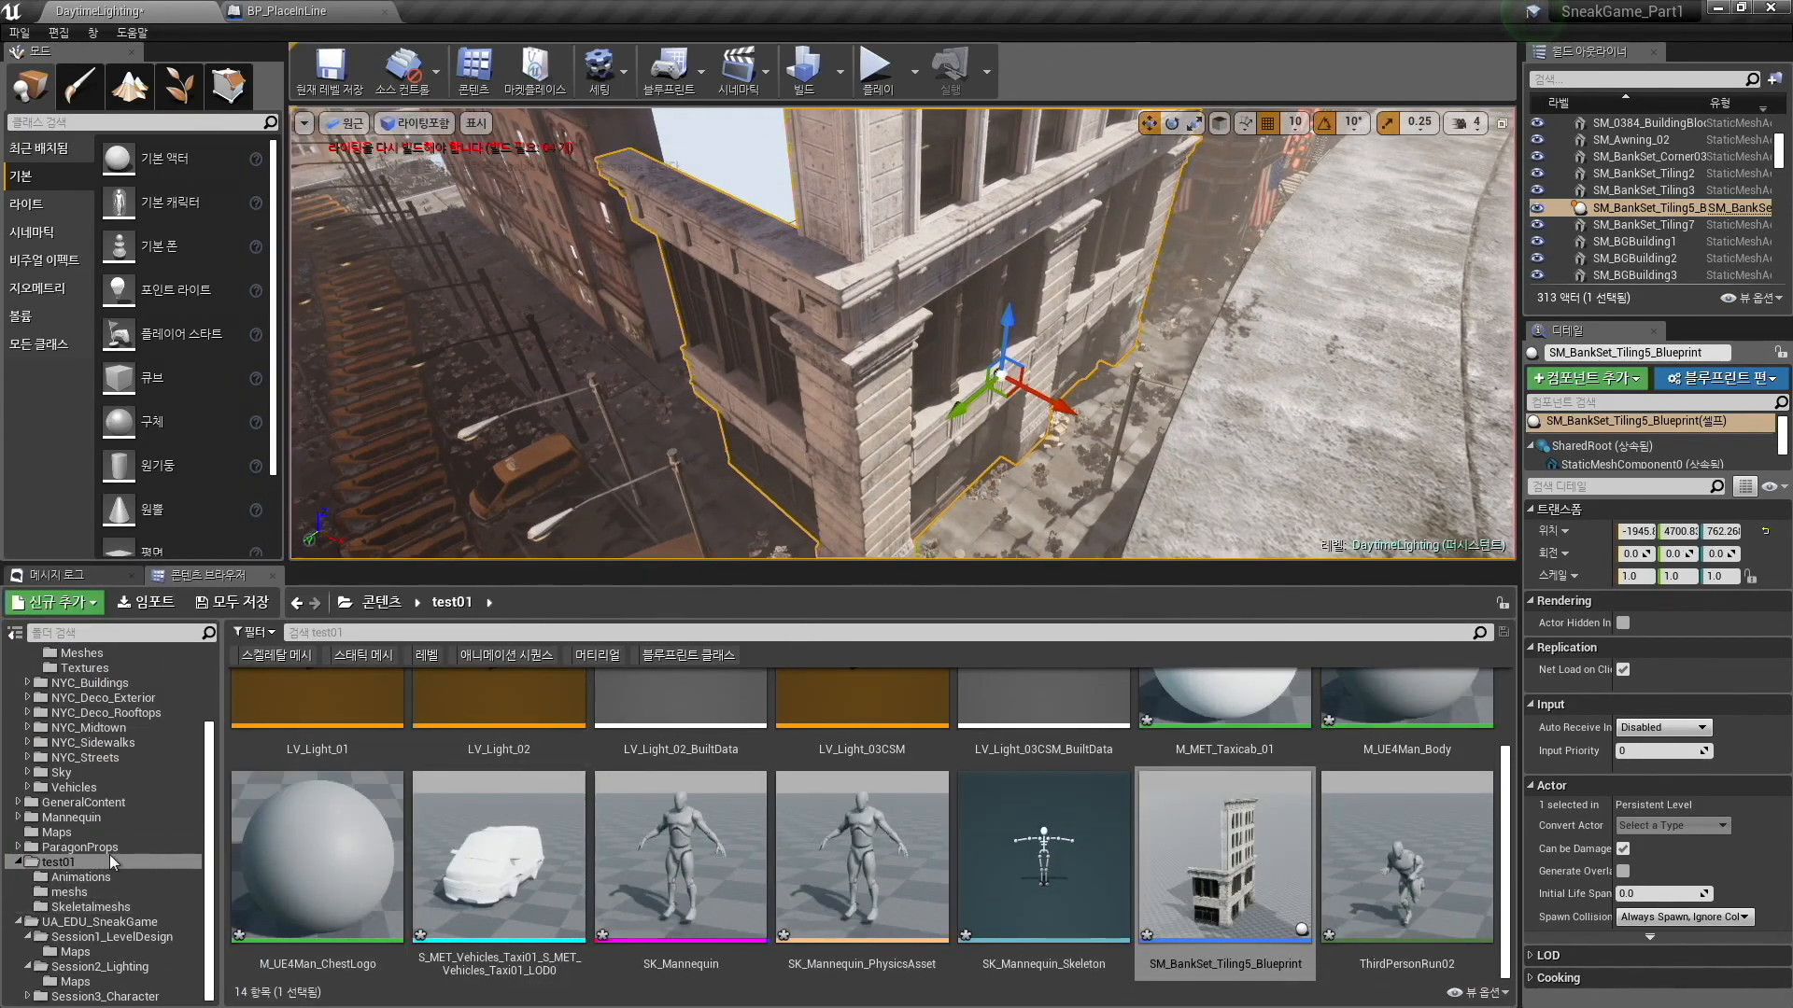
{"action": "left_click", "coordinate": [114, 849]}
{"action": "left_click", "coordinate": [105, 877]}
{"action": "left_click", "coordinate": [93, 863]}
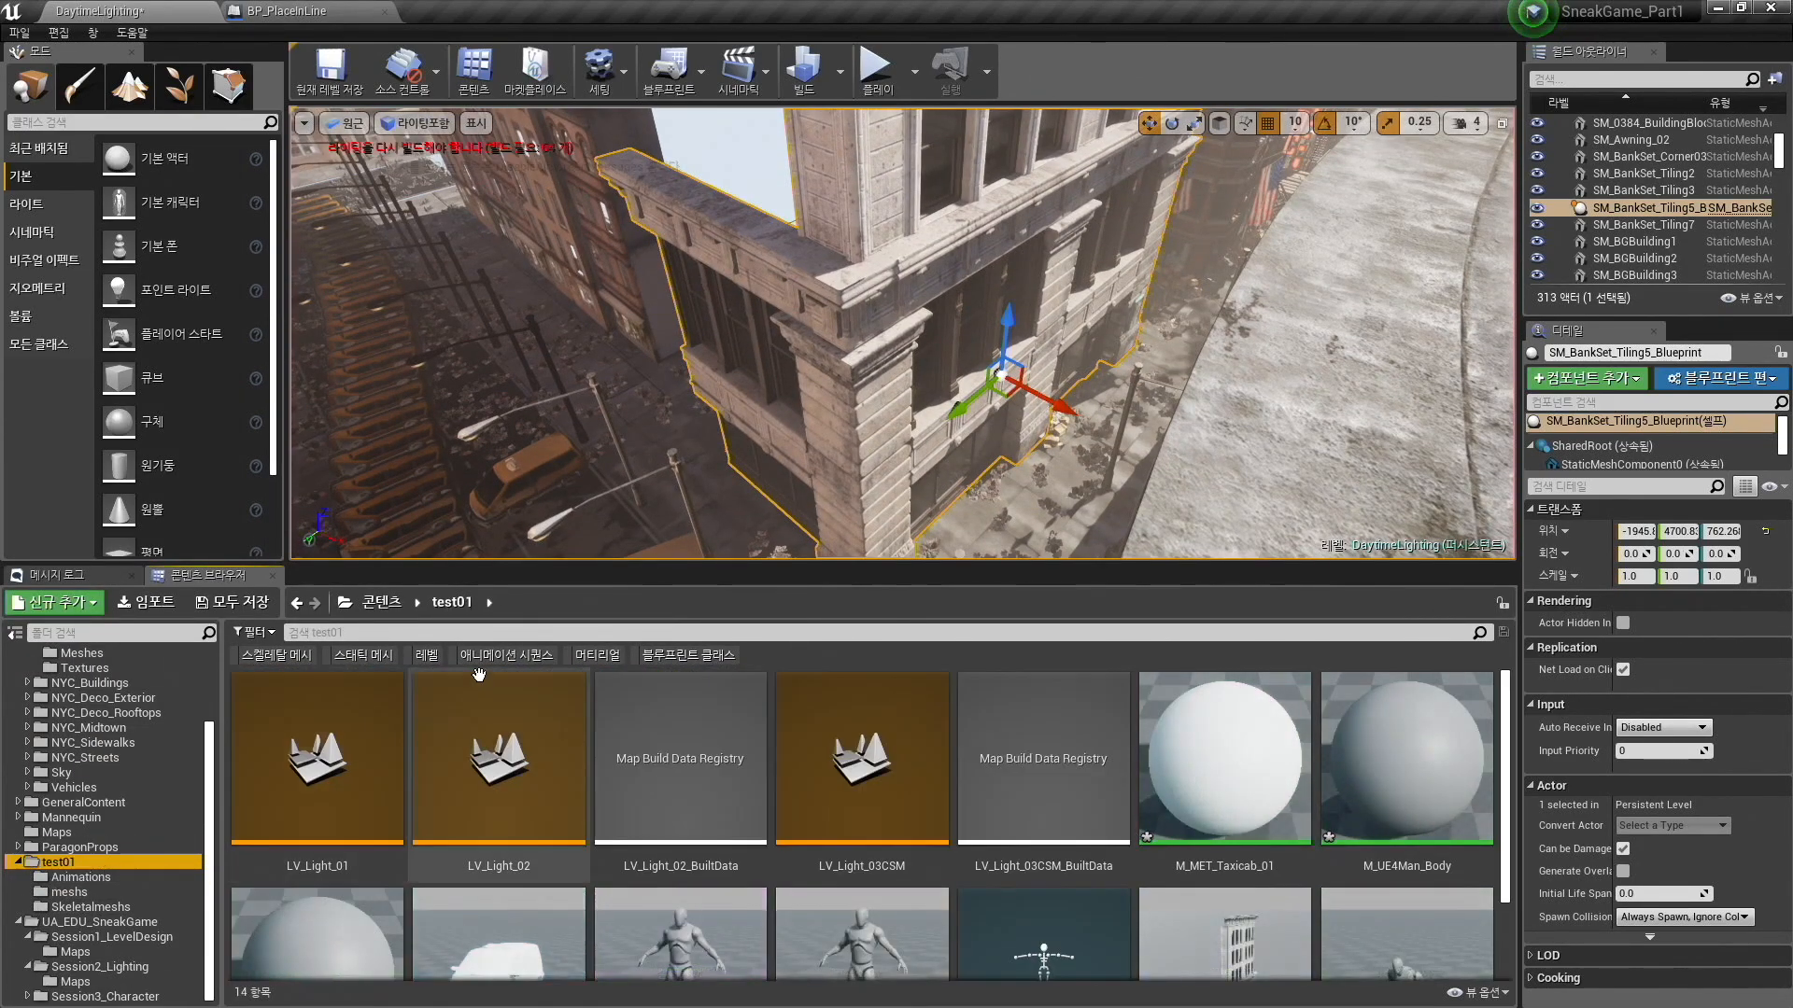
{"action": "left_click", "coordinate": [689, 656]}
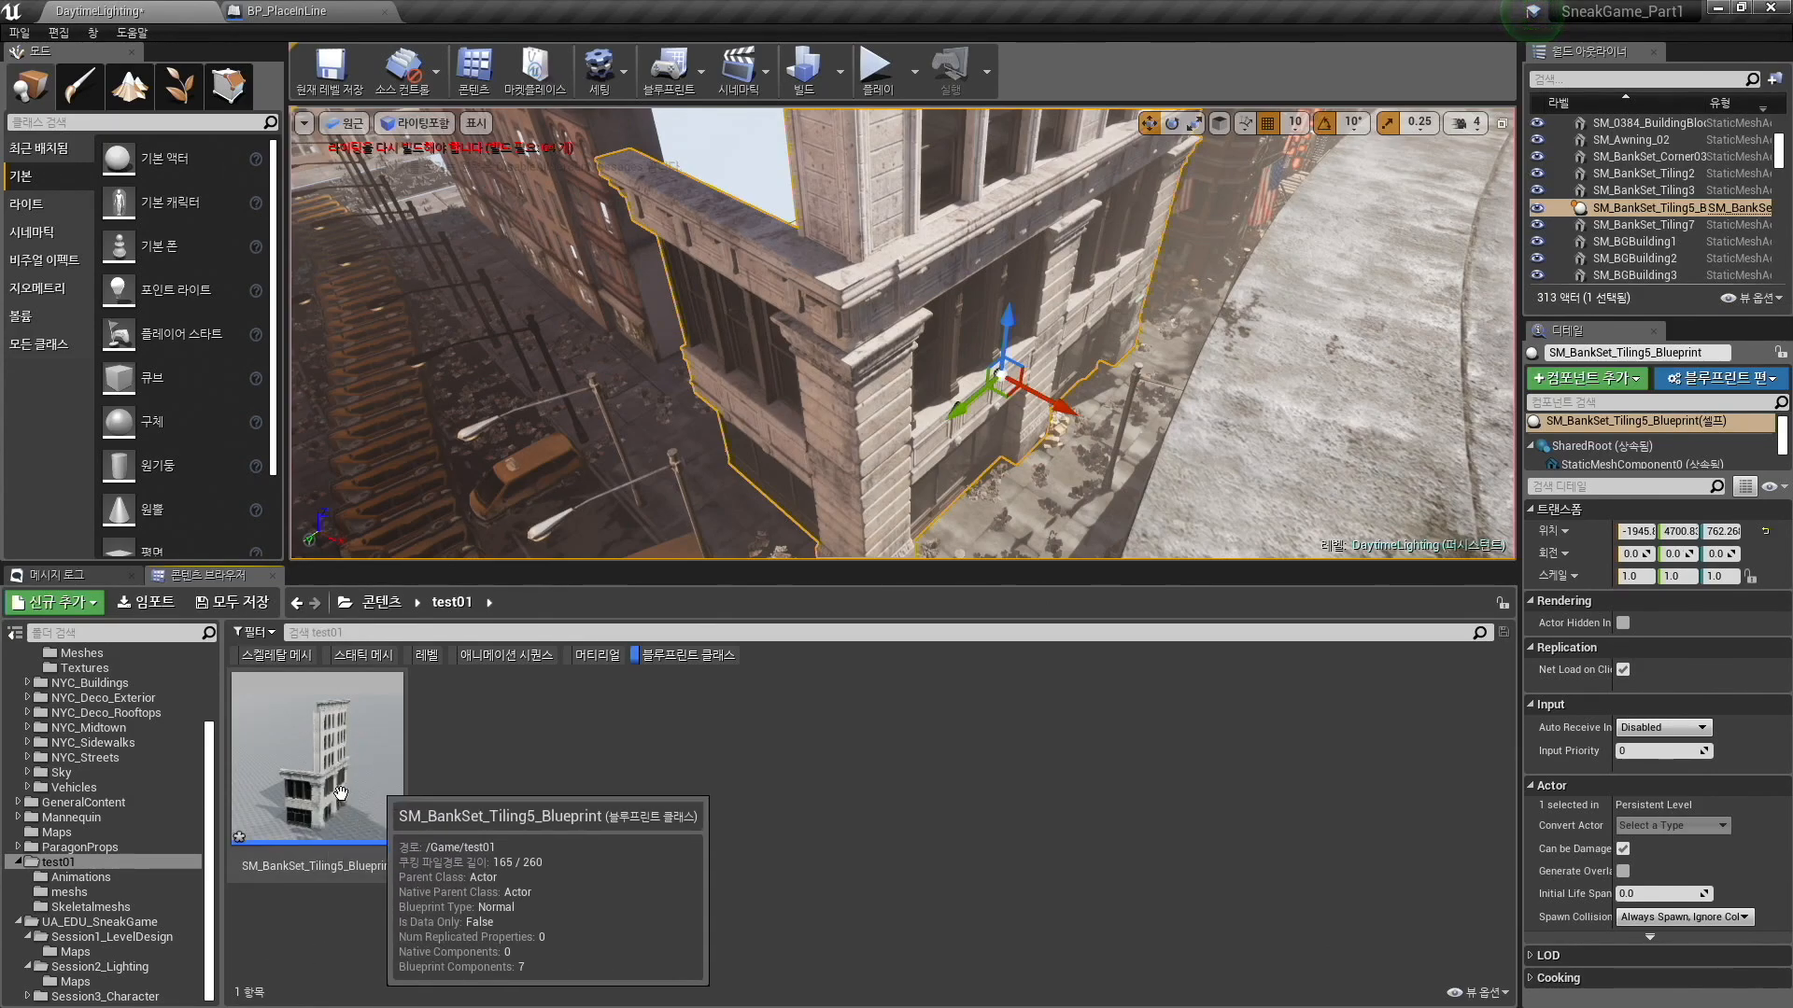
Place SM_BankSet_Tiling5_Blueprint in the level, duplicate it among the surrounding buildings, and rotate the last copy 90° about Z.
{"action": "right_click_drag", "start_coordinate": [691, 402], "coordinate": [654, 466]}
{"action": "left_click_drag", "start_coordinate": [327, 770], "coordinate": [814, 328]}
{"action": "right_click_drag", "start_coordinate": [814, 329], "coordinate": [814, 410]}
{"action": "left_click_drag", "start_coordinate": [733, 446], "coordinate": [1038, 253], "text": "alt"}
{"action": "right_click_drag", "start_coordinate": [991, 294], "coordinate": [1092, 341]}
{"action": "key", "text": "e"}
{"action": "left_click_drag", "start_coordinate": [879, 293], "coordinate": [742, 313]}
{"action": "key", "text": "w"}
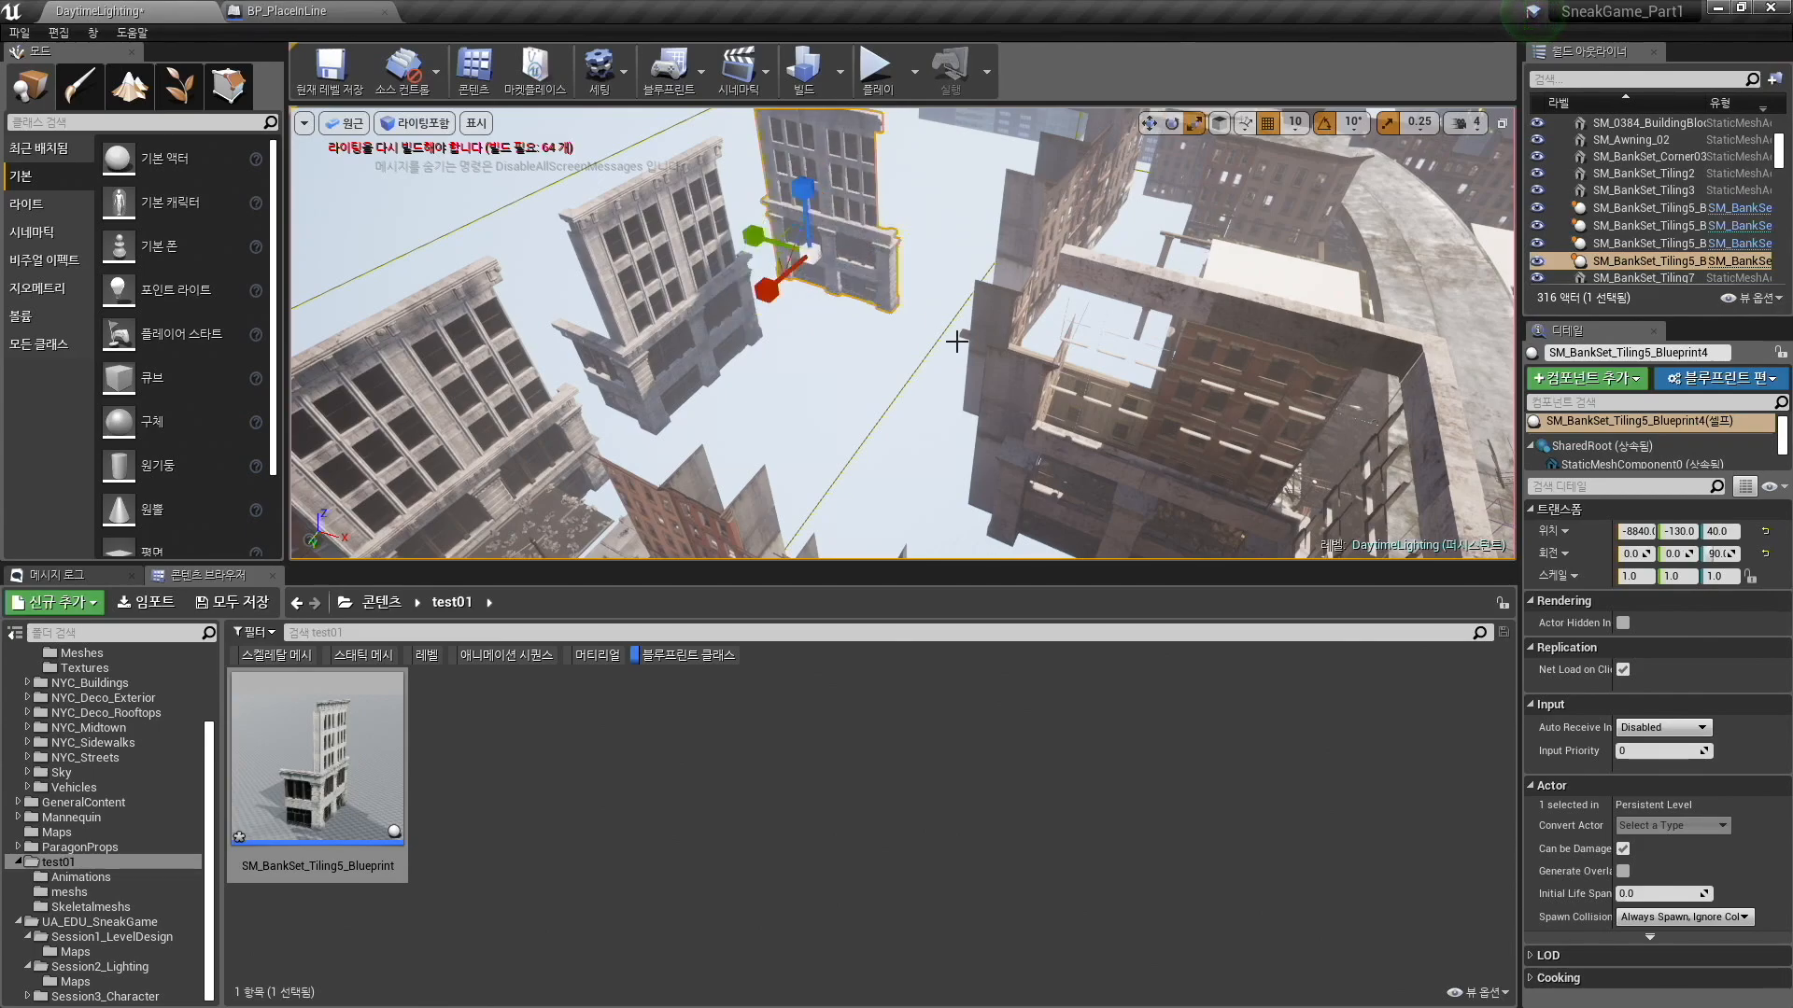
{"action": "left_click", "coordinate": [949, 340]}
{"action": "right_click_drag", "start_coordinate": [949, 340], "coordinate": [849, 338]}
{"action": "right_click_drag", "start_coordinate": [1057, 334], "coordinate": [1094, 379]}
Switch to the slideshow and advance to the level design workflow slide on filtering asset folder content.
{"action": "key", "text": "super+Tab"}
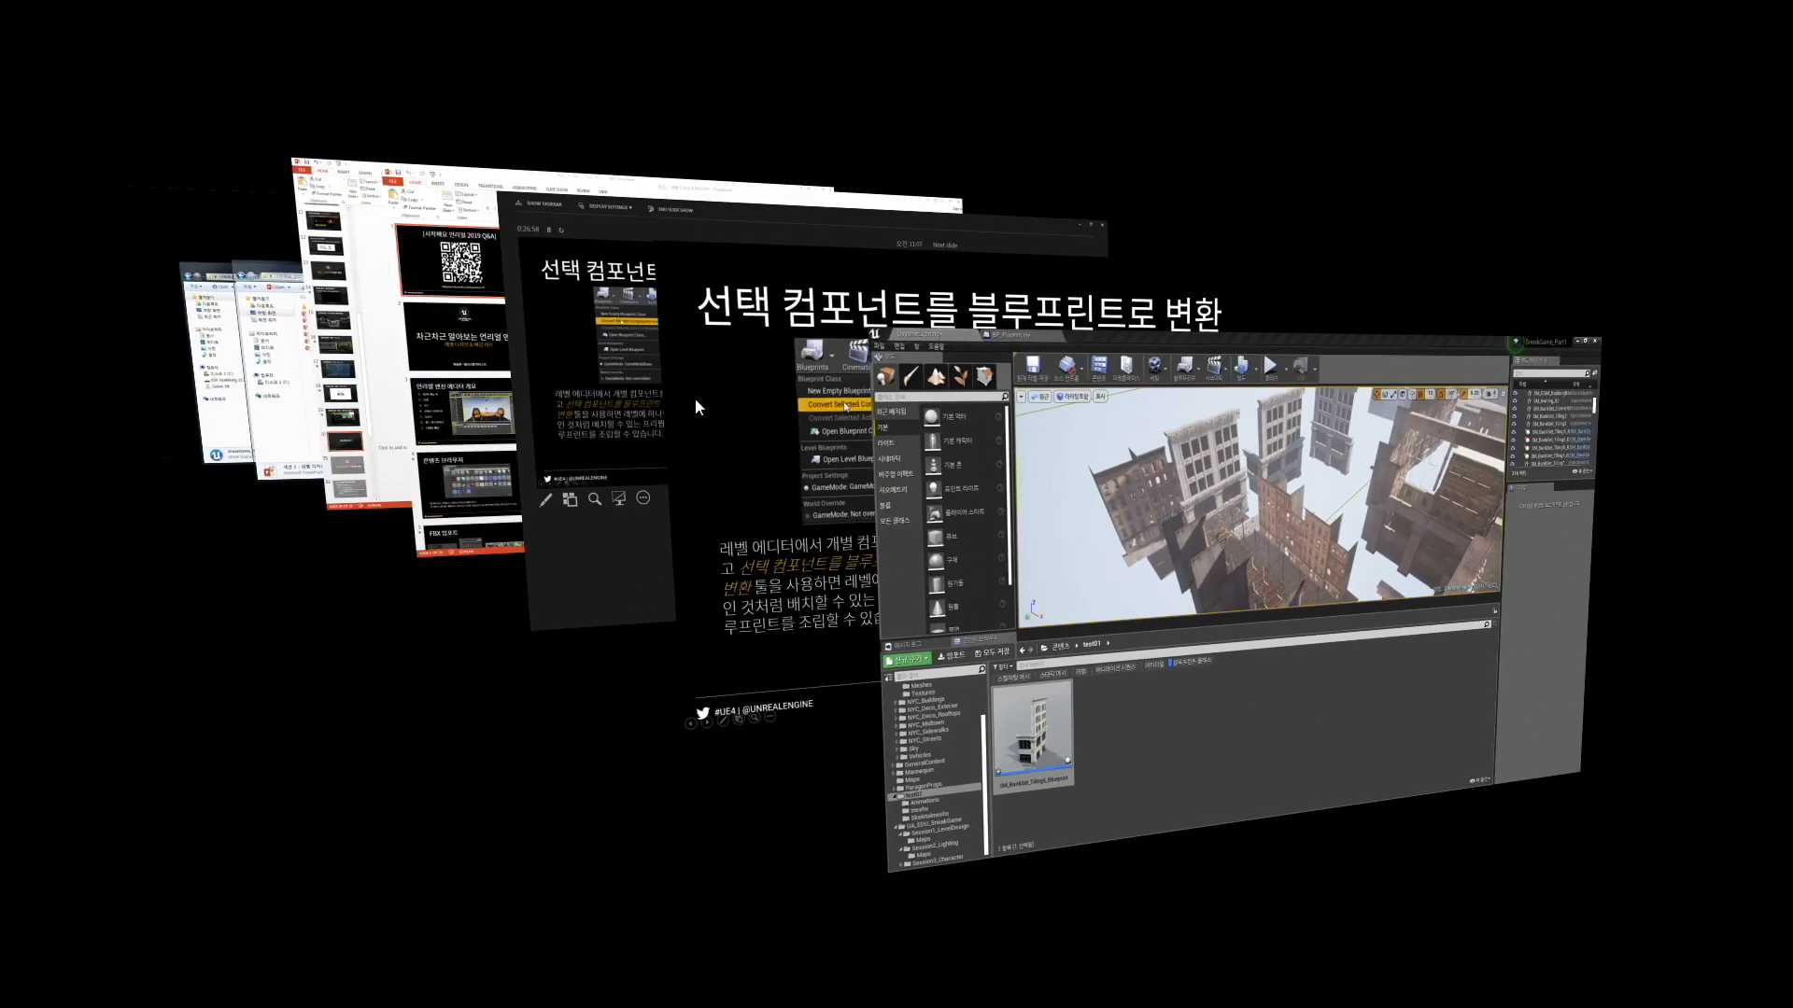
{"action": "left_click", "coordinate": [732, 402]}
{"action": "left_click", "coordinate": [1126, 440]}
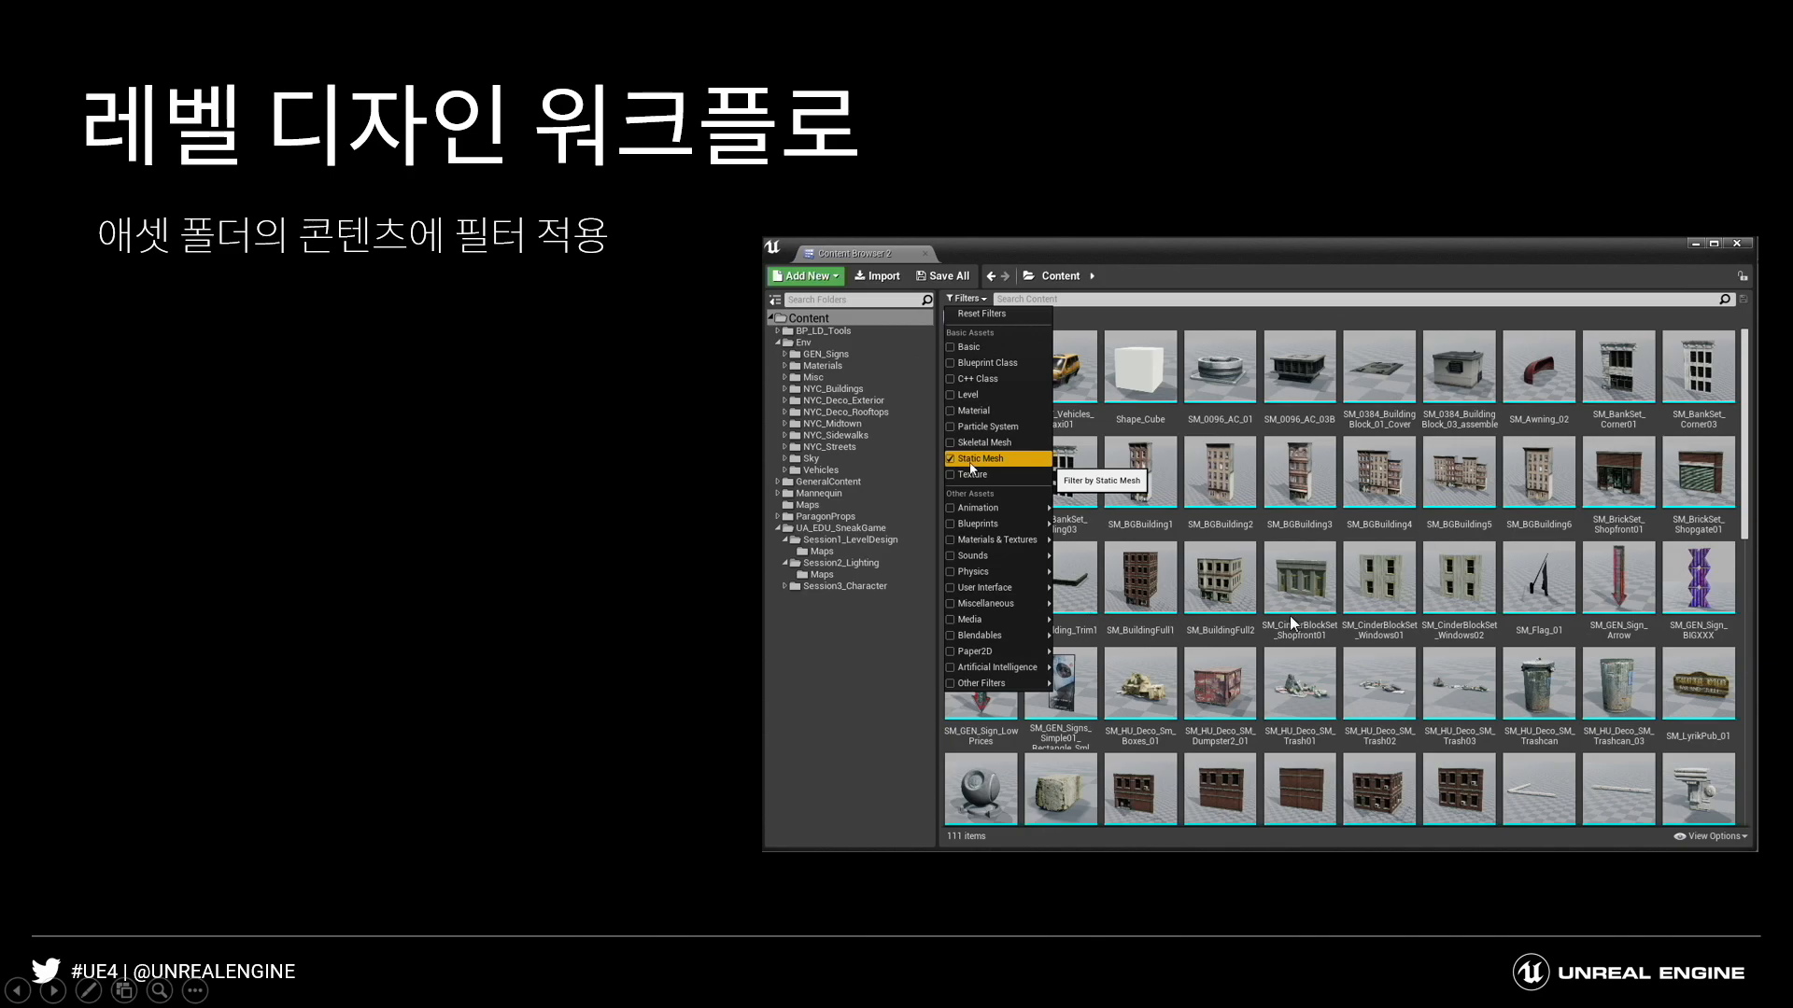
Return to Unreal Engine, undock the Content Browser as a floating window, and place another SM_BankSet_Tiling5_Blueprint beside the existing buildings.
{"action": "key", "text": "super+Tab"}
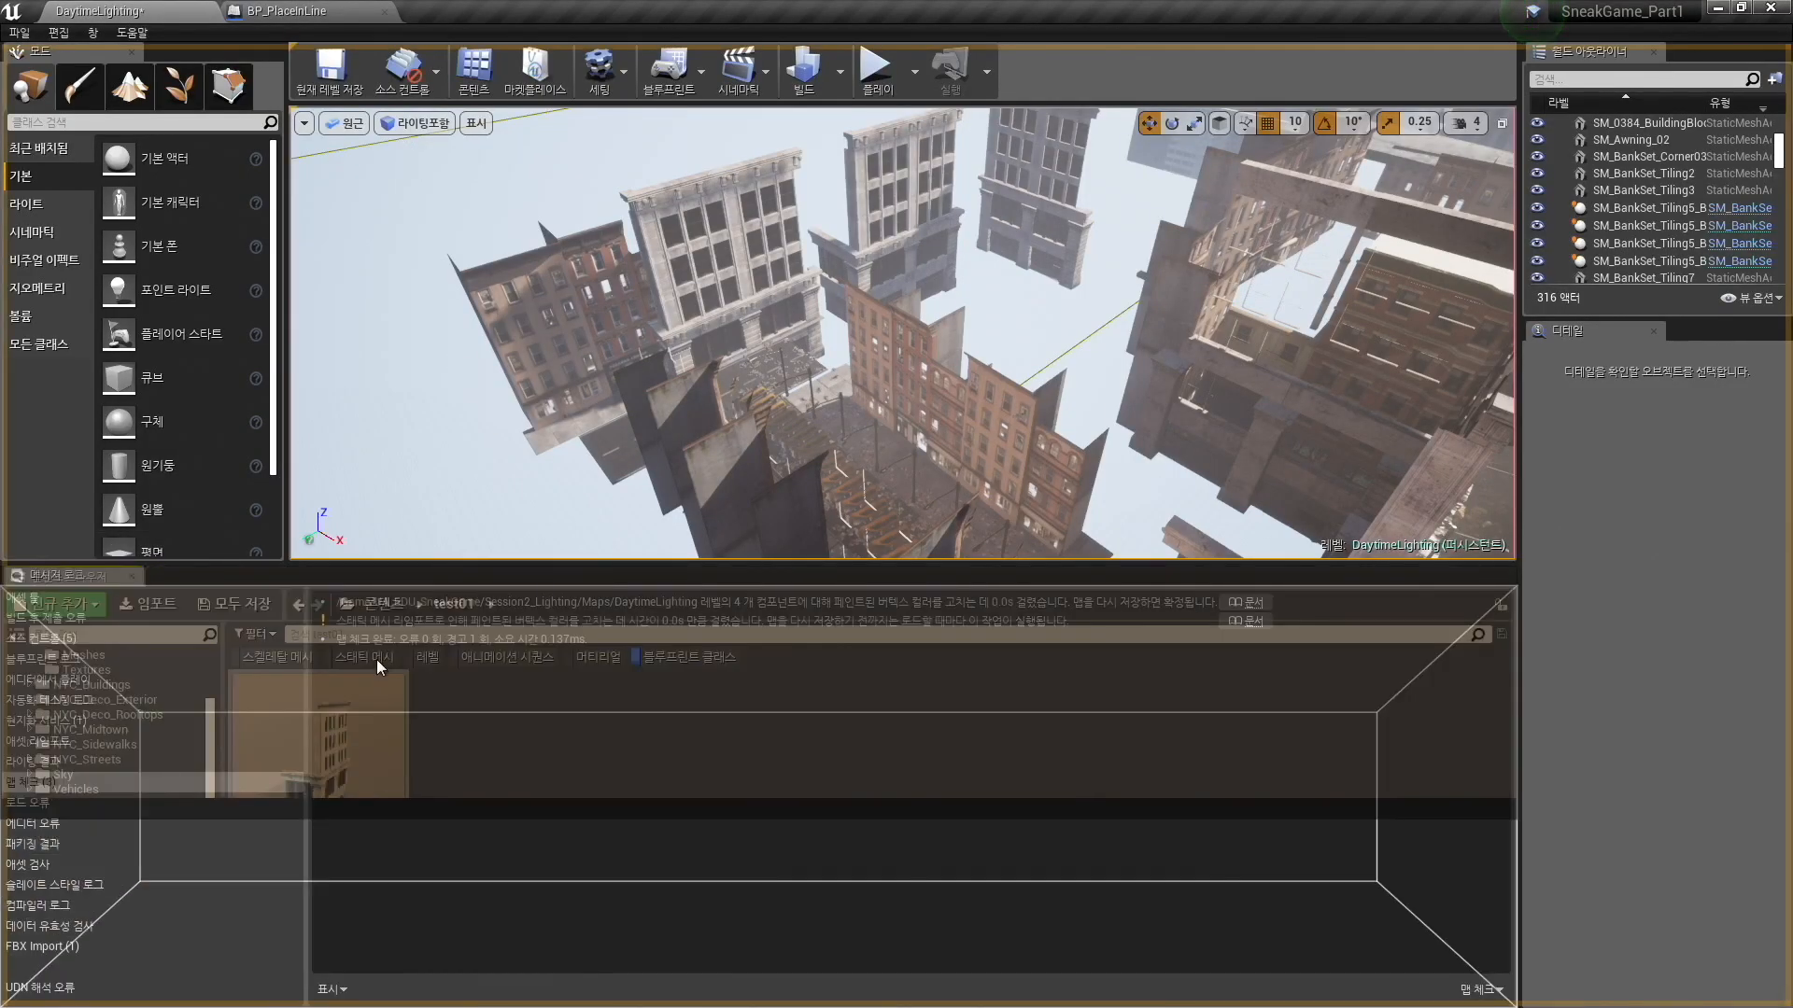
{"action": "left_click_drag", "start_coordinate": [817, 698], "coordinate": [1475, 556]}
{"action": "left_click_drag", "start_coordinate": [394, 348], "coordinate": [1470, 255]}
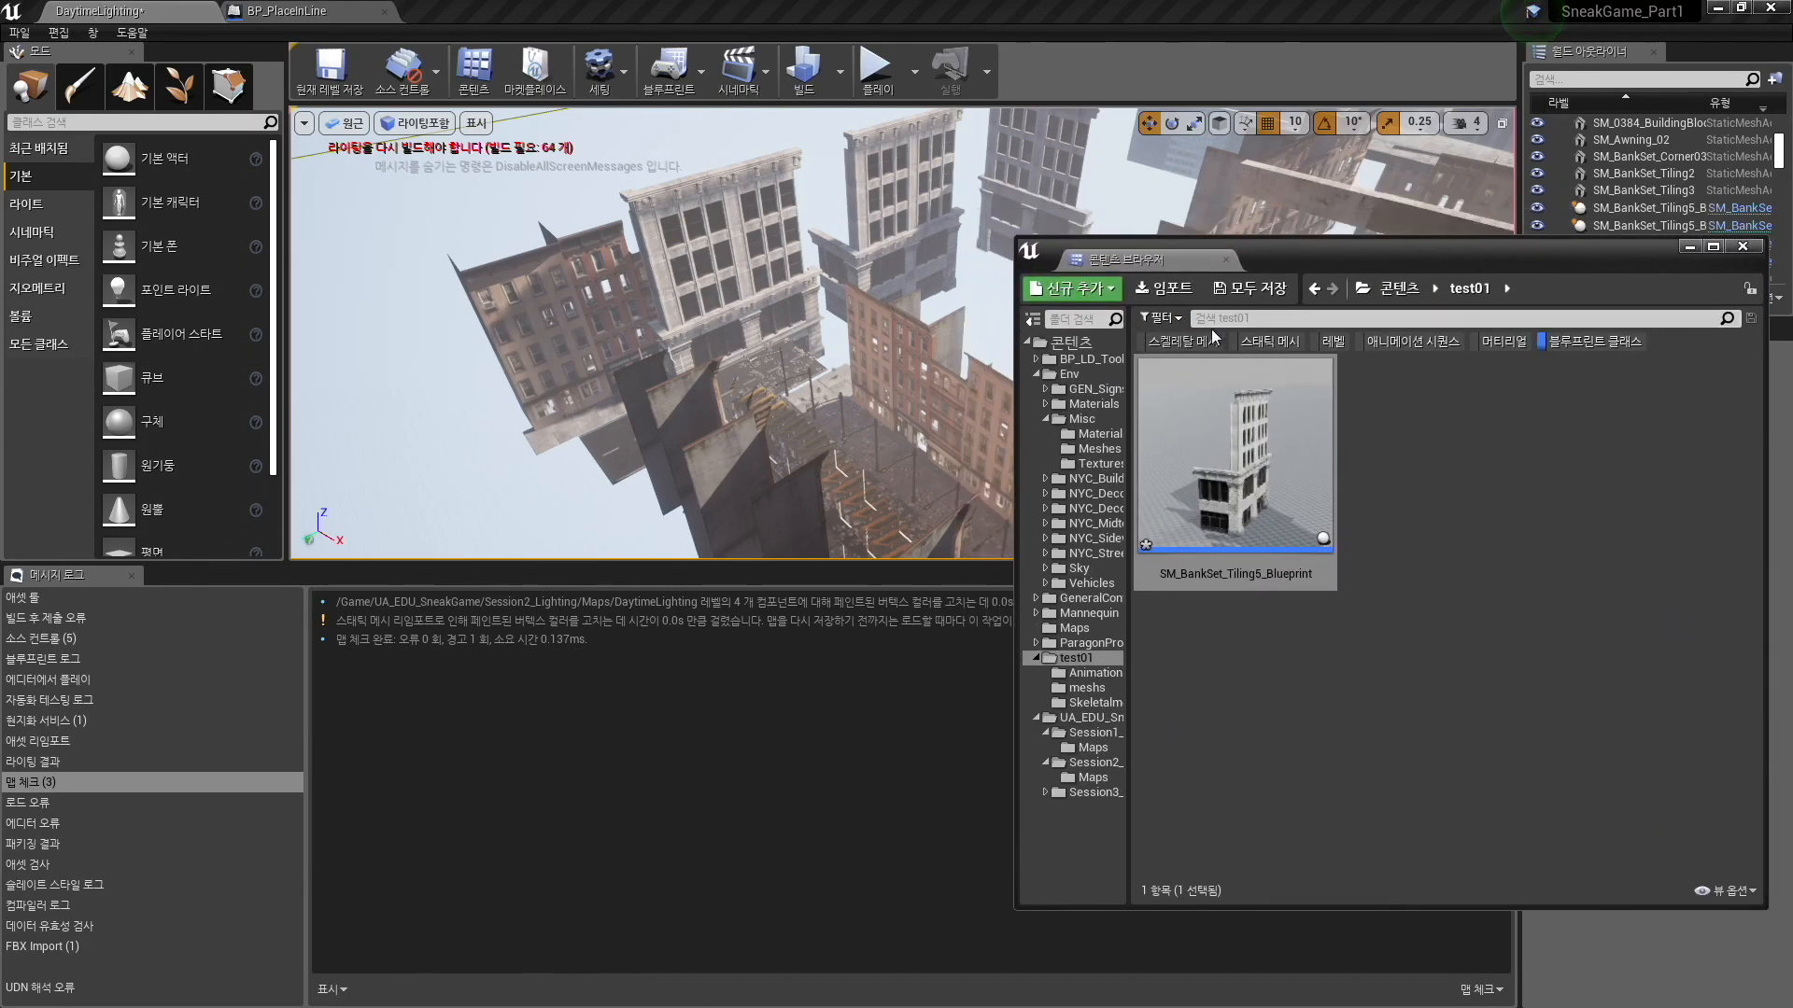
{"action": "left_click_drag", "start_coordinate": [1239, 431], "coordinate": [896, 398]}
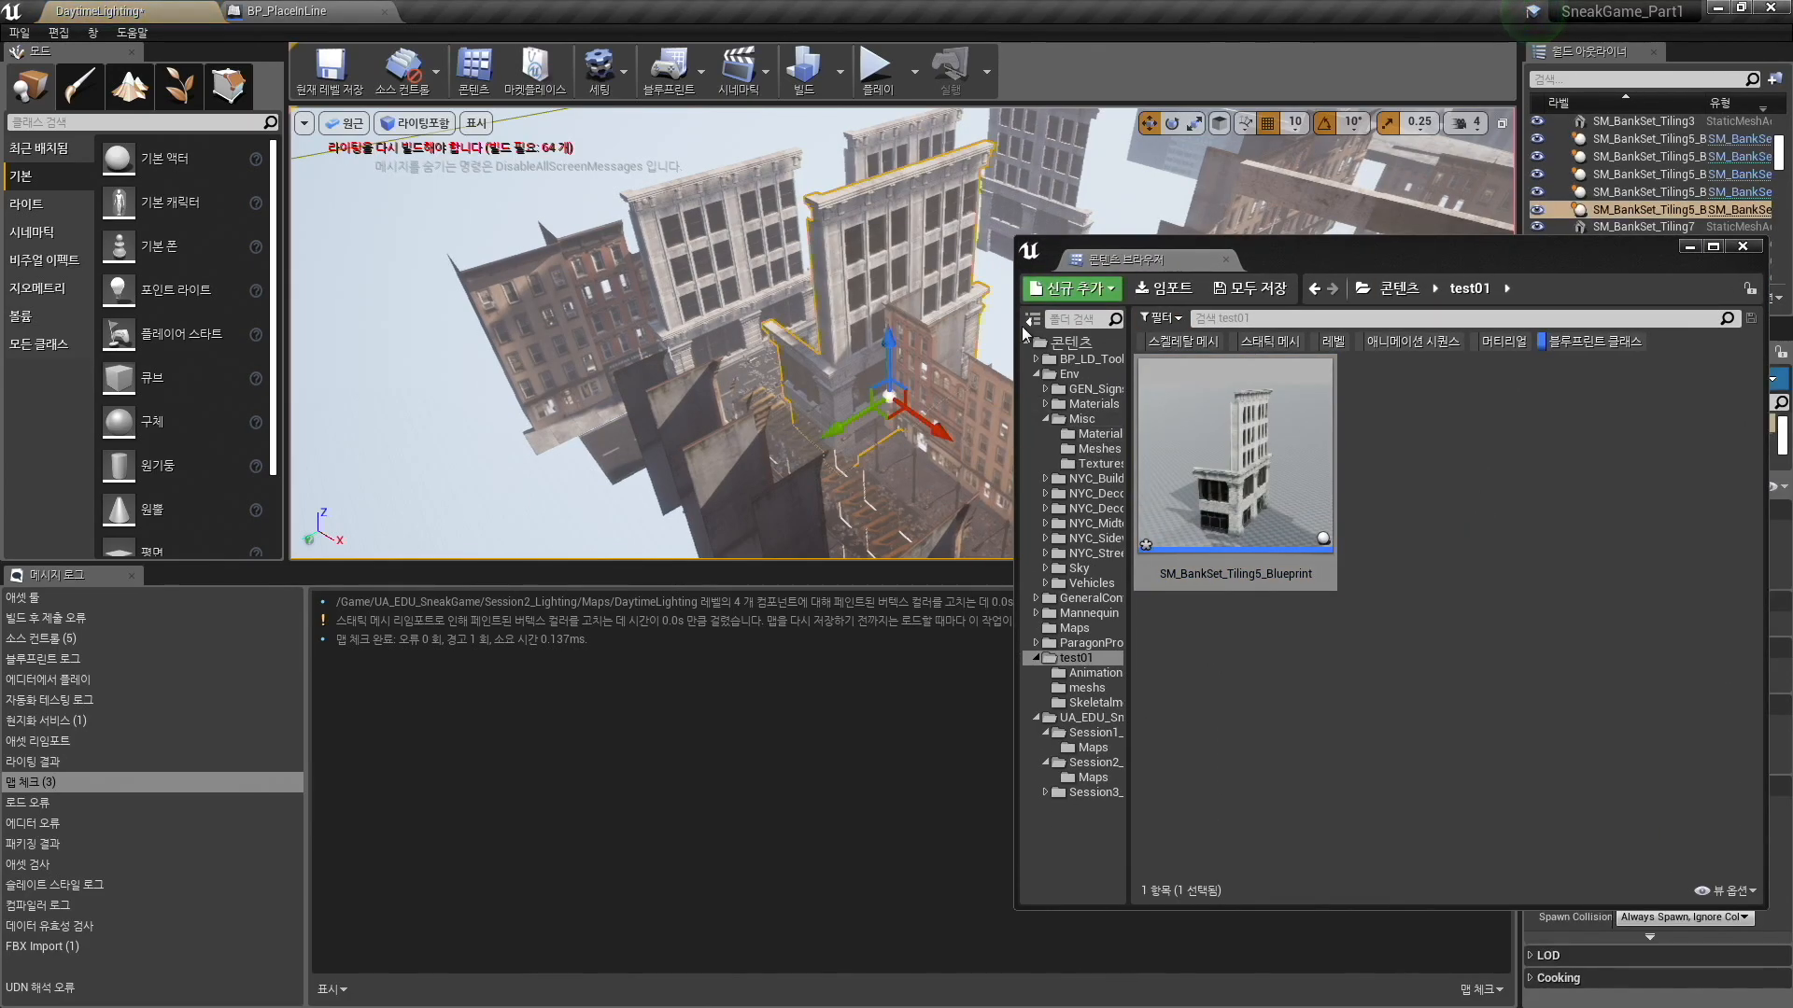
Switch to the slideshow and advance to the point about checking the layout with view modes.
{"action": "key", "text": "super+Tab"}
{"action": "left_click", "coordinate": [652, 310]}
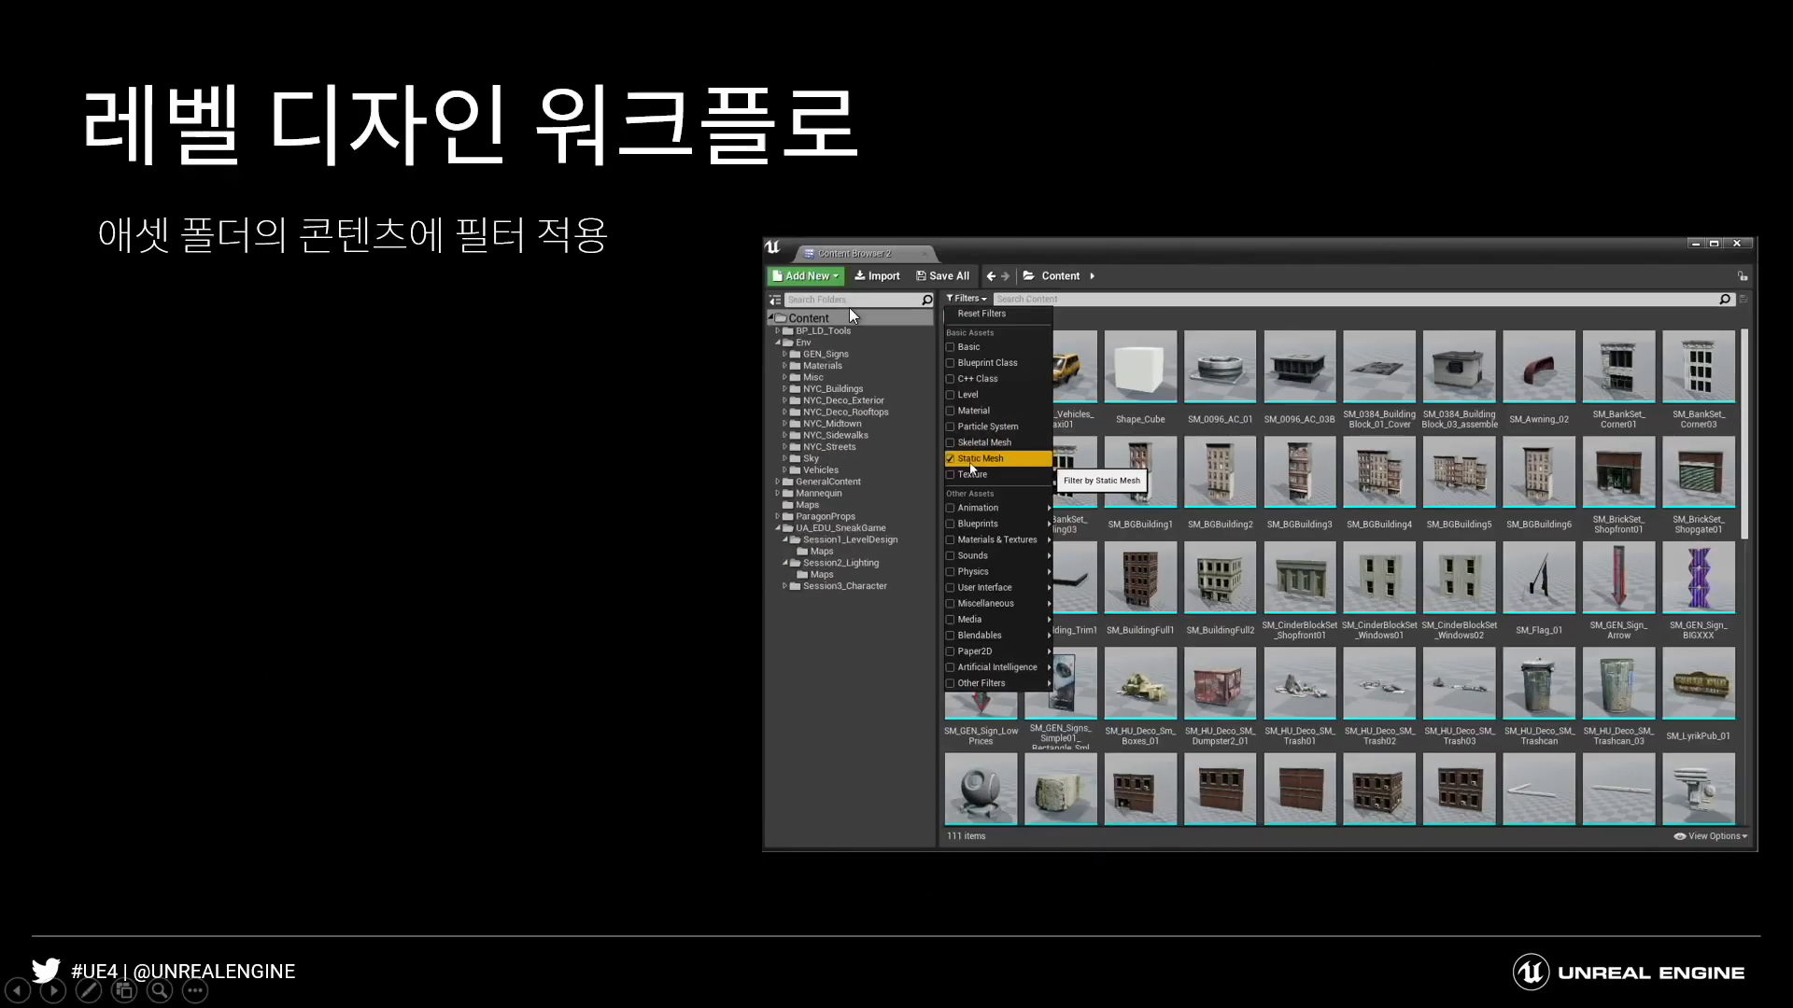
{"action": "left_click", "coordinate": [1190, 350]}
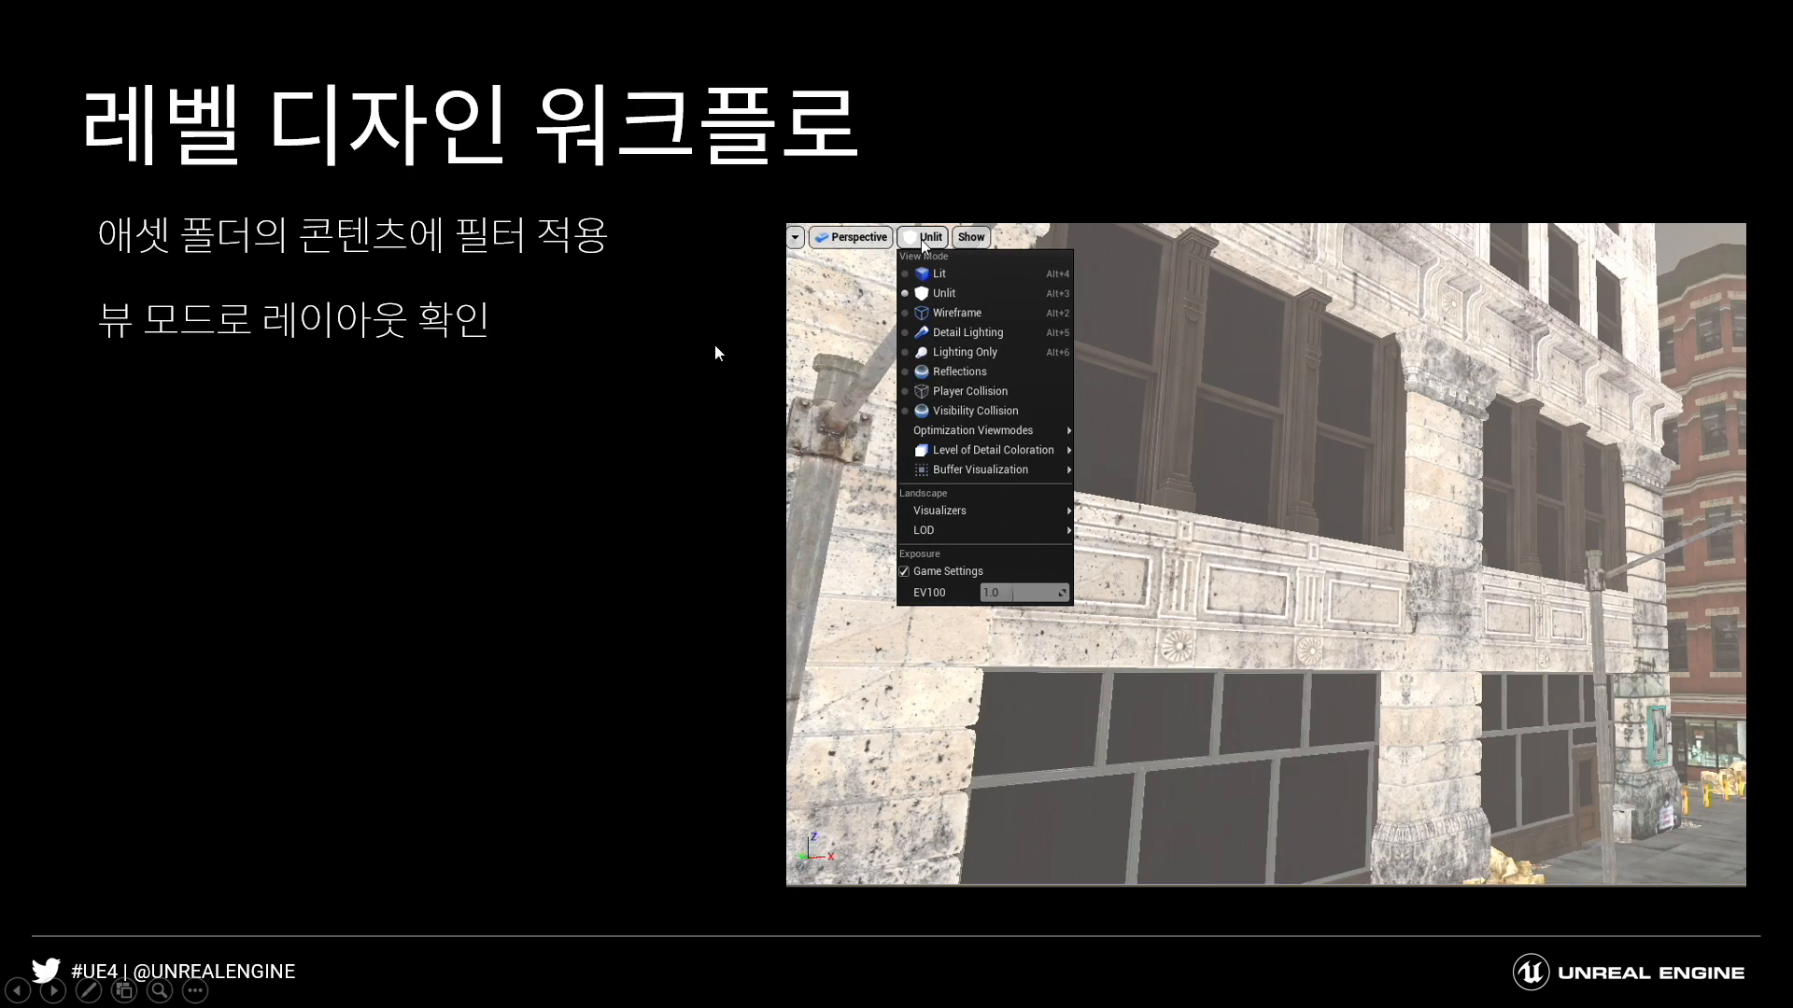
Return to Unreal Engine, dock the Content Browser beside the Message Log, and enlarge the level viewport.
{"action": "key", "text": "super+Tab"}
{"action": "key", "text": "super+Tab"}
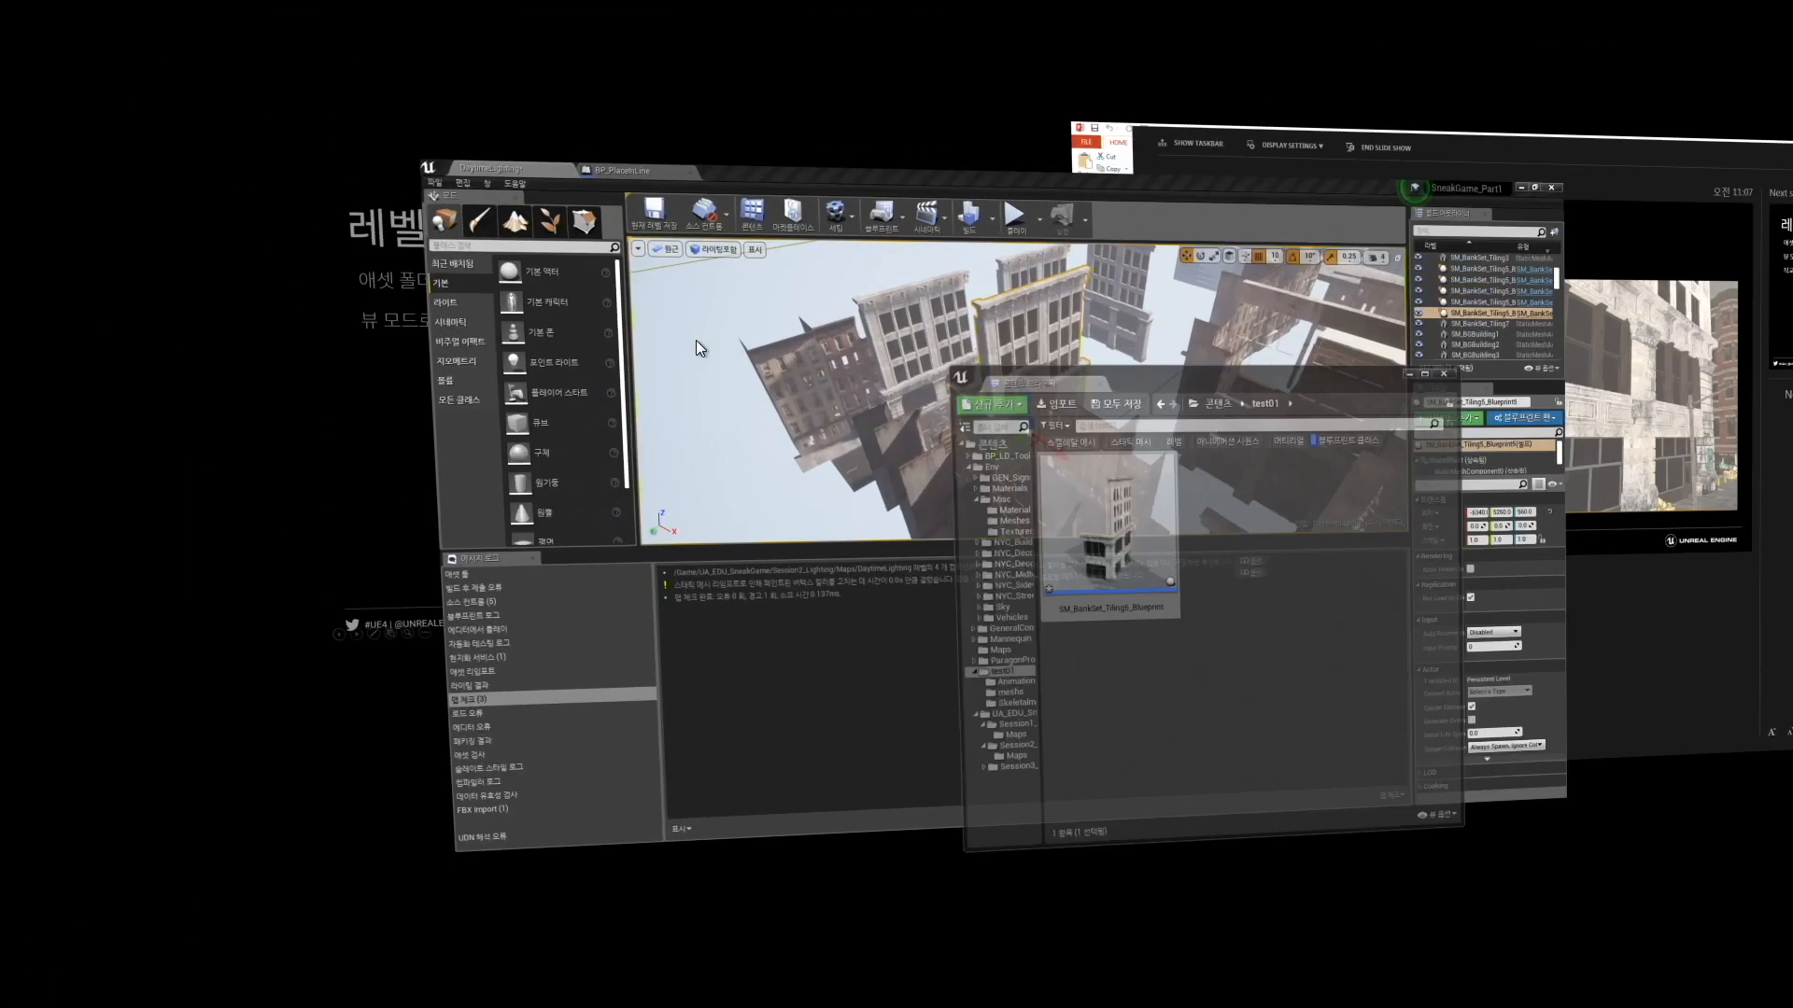
{"action": "left_click_drag", "start_coordinate": [1147, 260], "coordinate": [224, 574]}
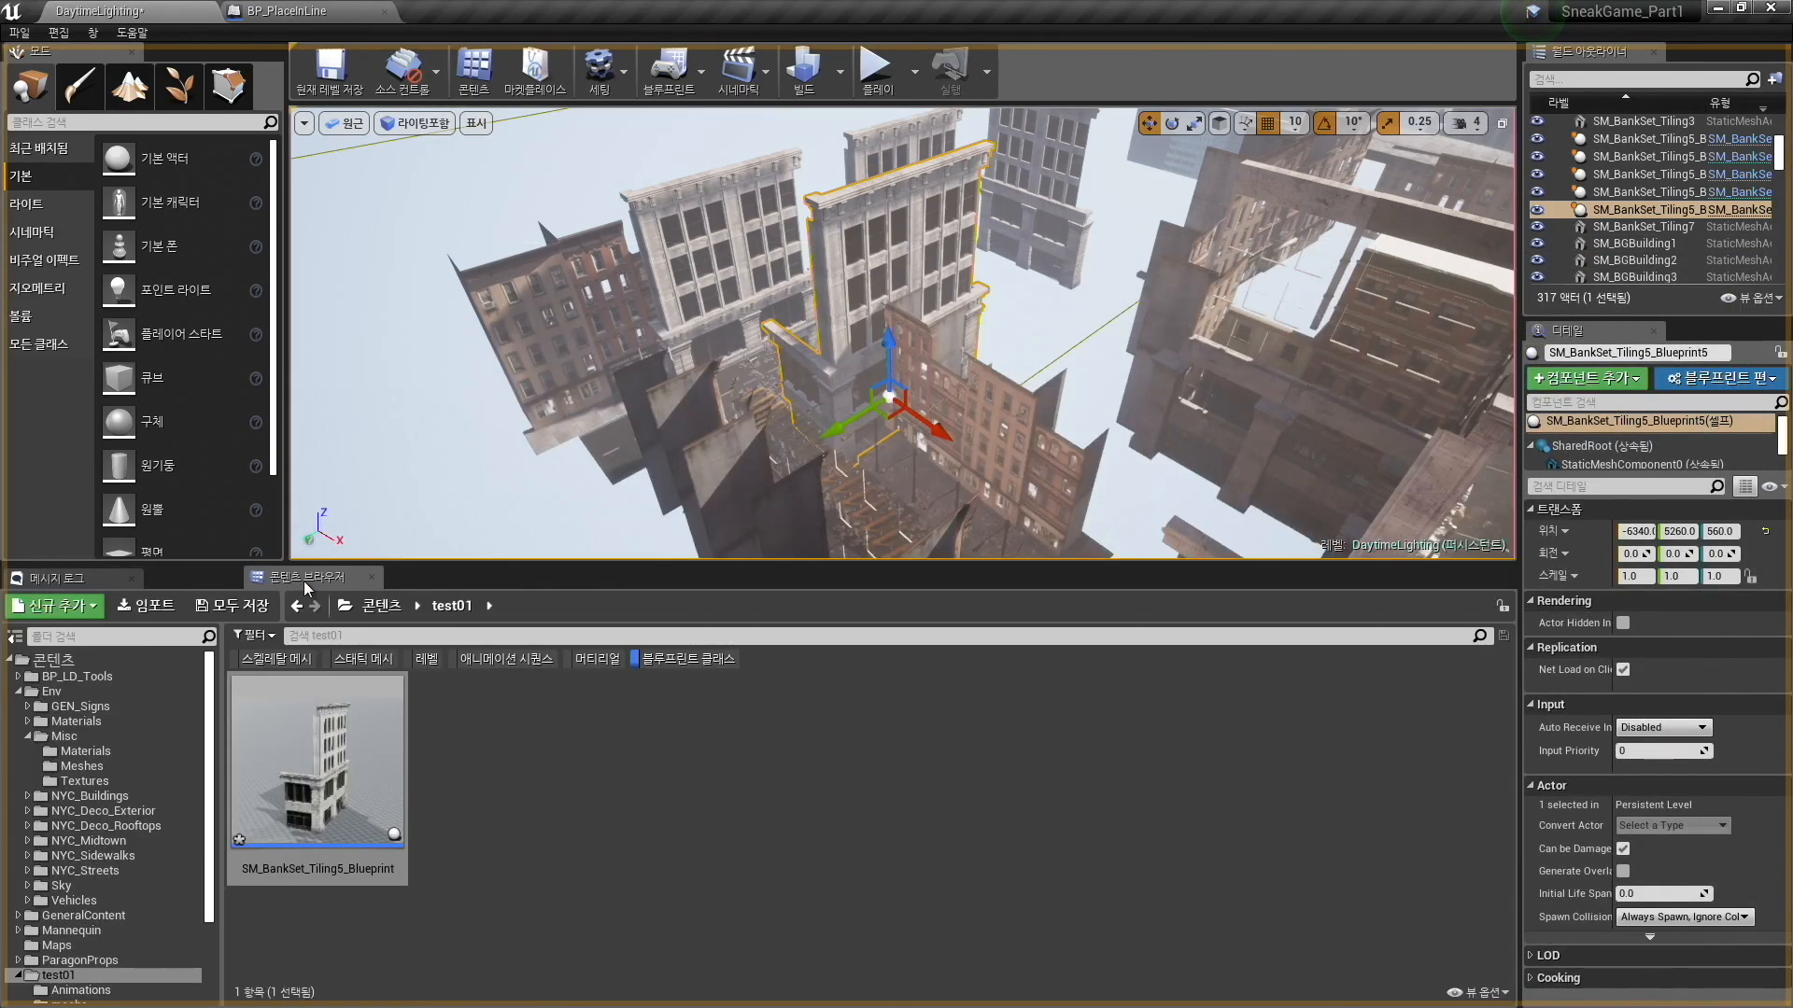
{"action": "left_click_drag", "start_coordinate": [573, 745], "coordinate": [572, 735]}
Deselect the placed building and examine the street with the row of taxis in Unlit view mode.
{"action": "right_click_drag", "start_coordinate": [728, 505], "coordinate": [812, 495]}
{"action": "key", "text": "w"}
{"action": "key", "text": "w"}
{"action": "right_click_drag", "start_coordinate": [815, 362], "coordinate": [804, 363]}
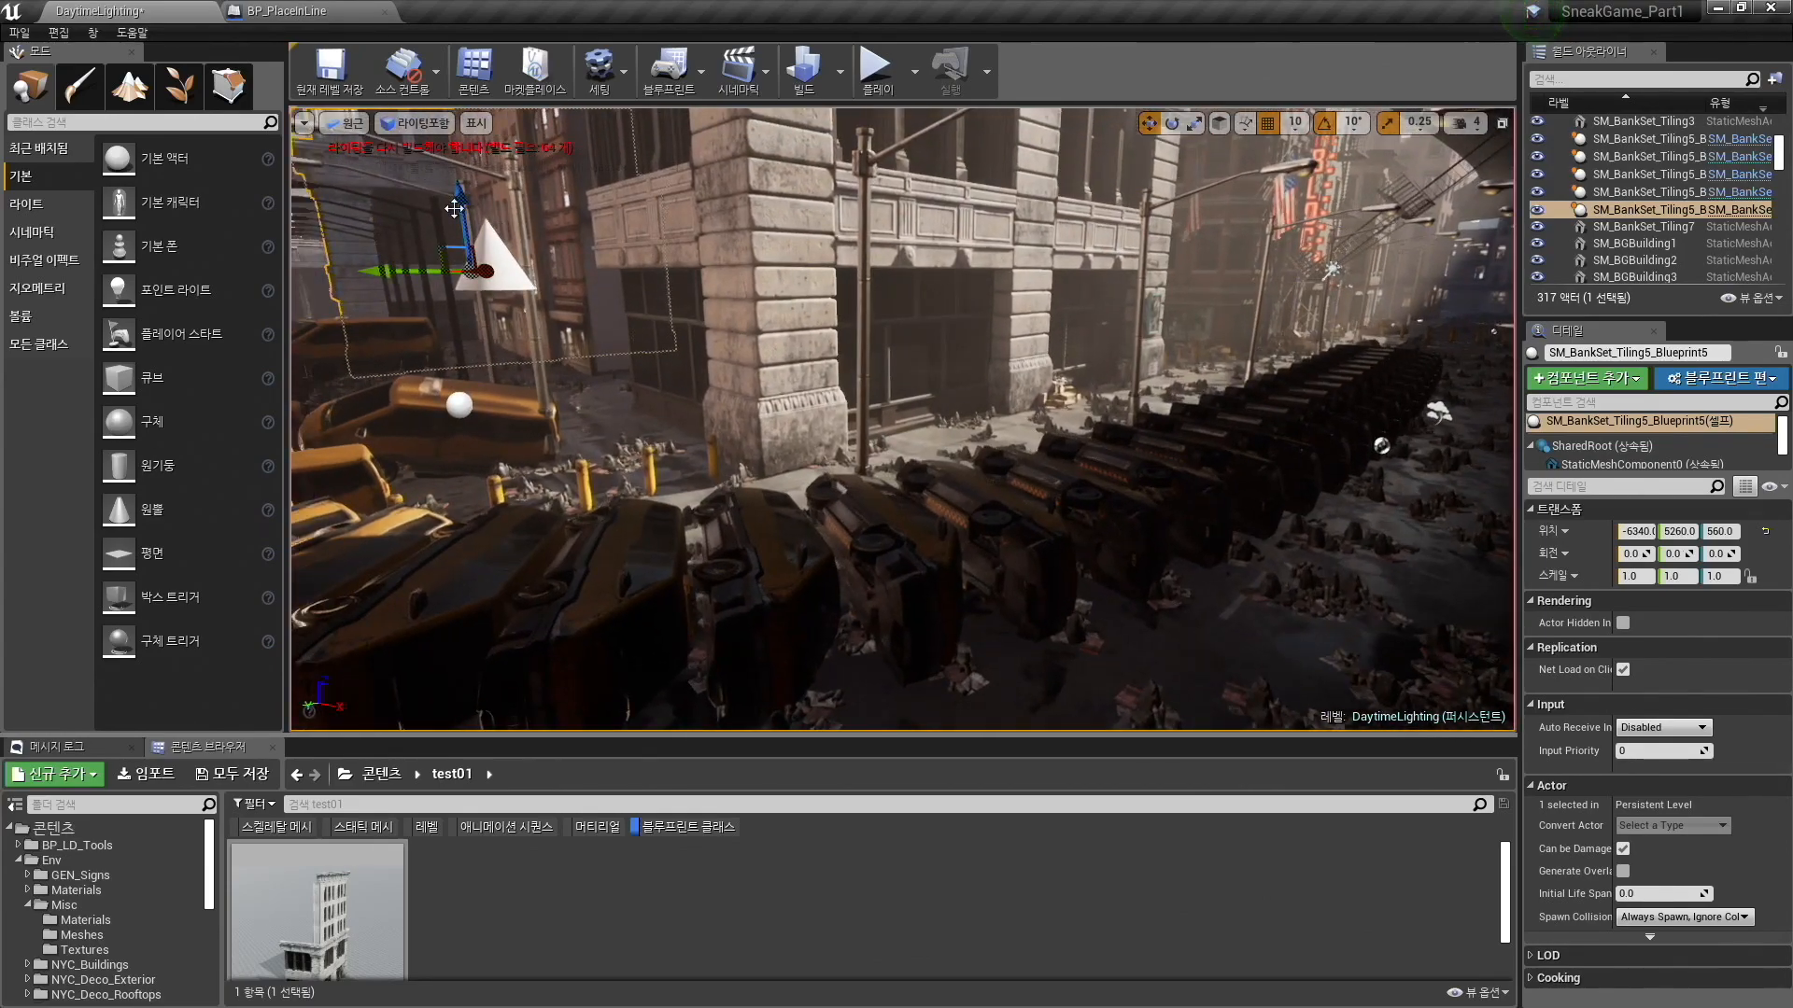
{"action": "key", "text": "Escape"}
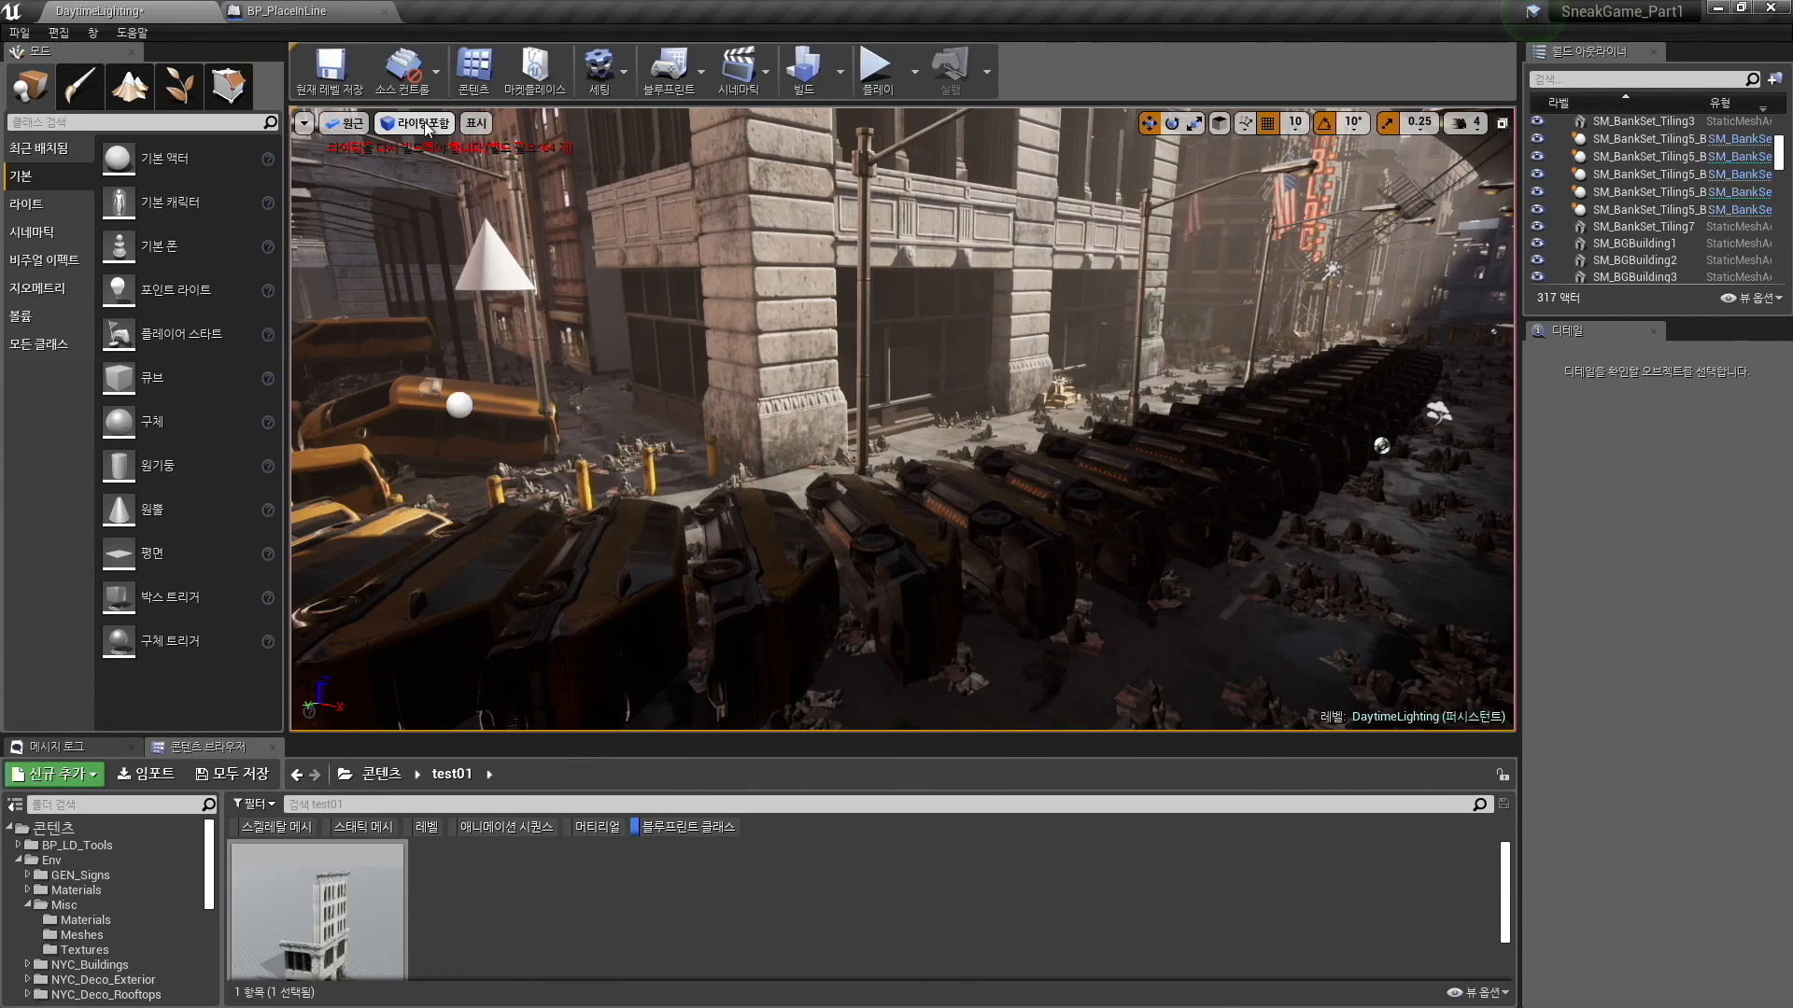
{"action": "left_click", "coordinate": [415, 123]}
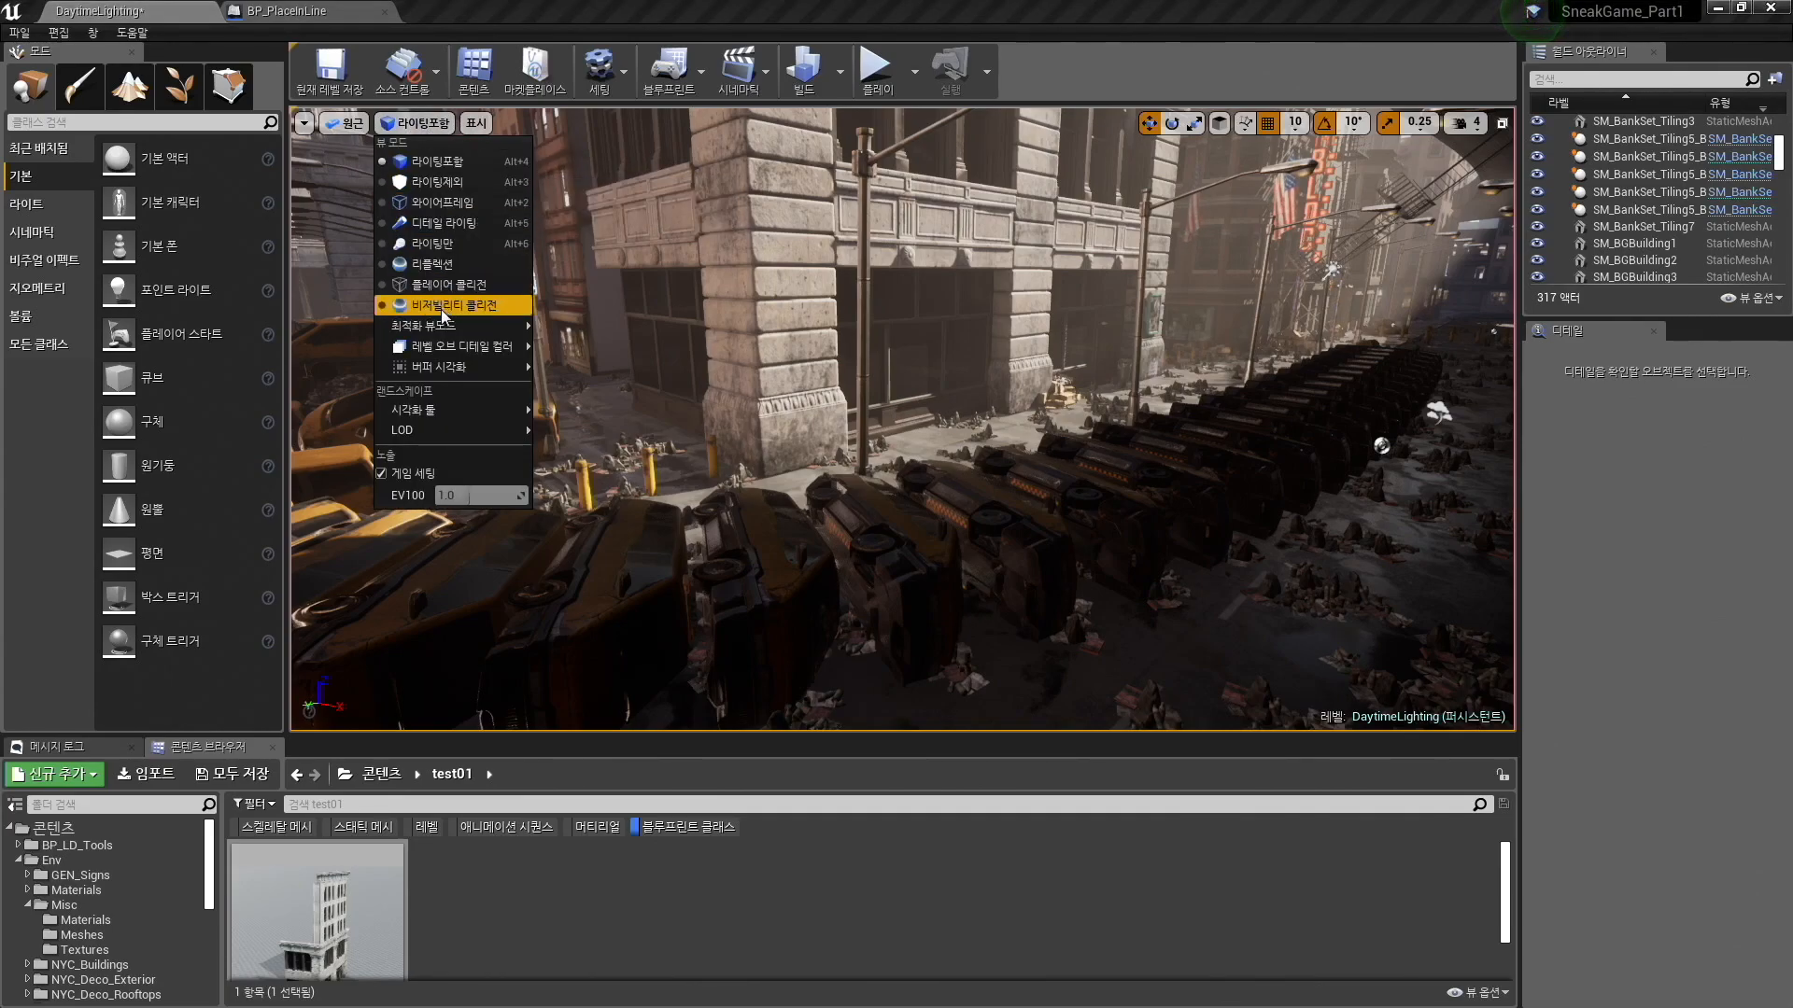
{"action": "left_click", "coordinate": [426, 184]}
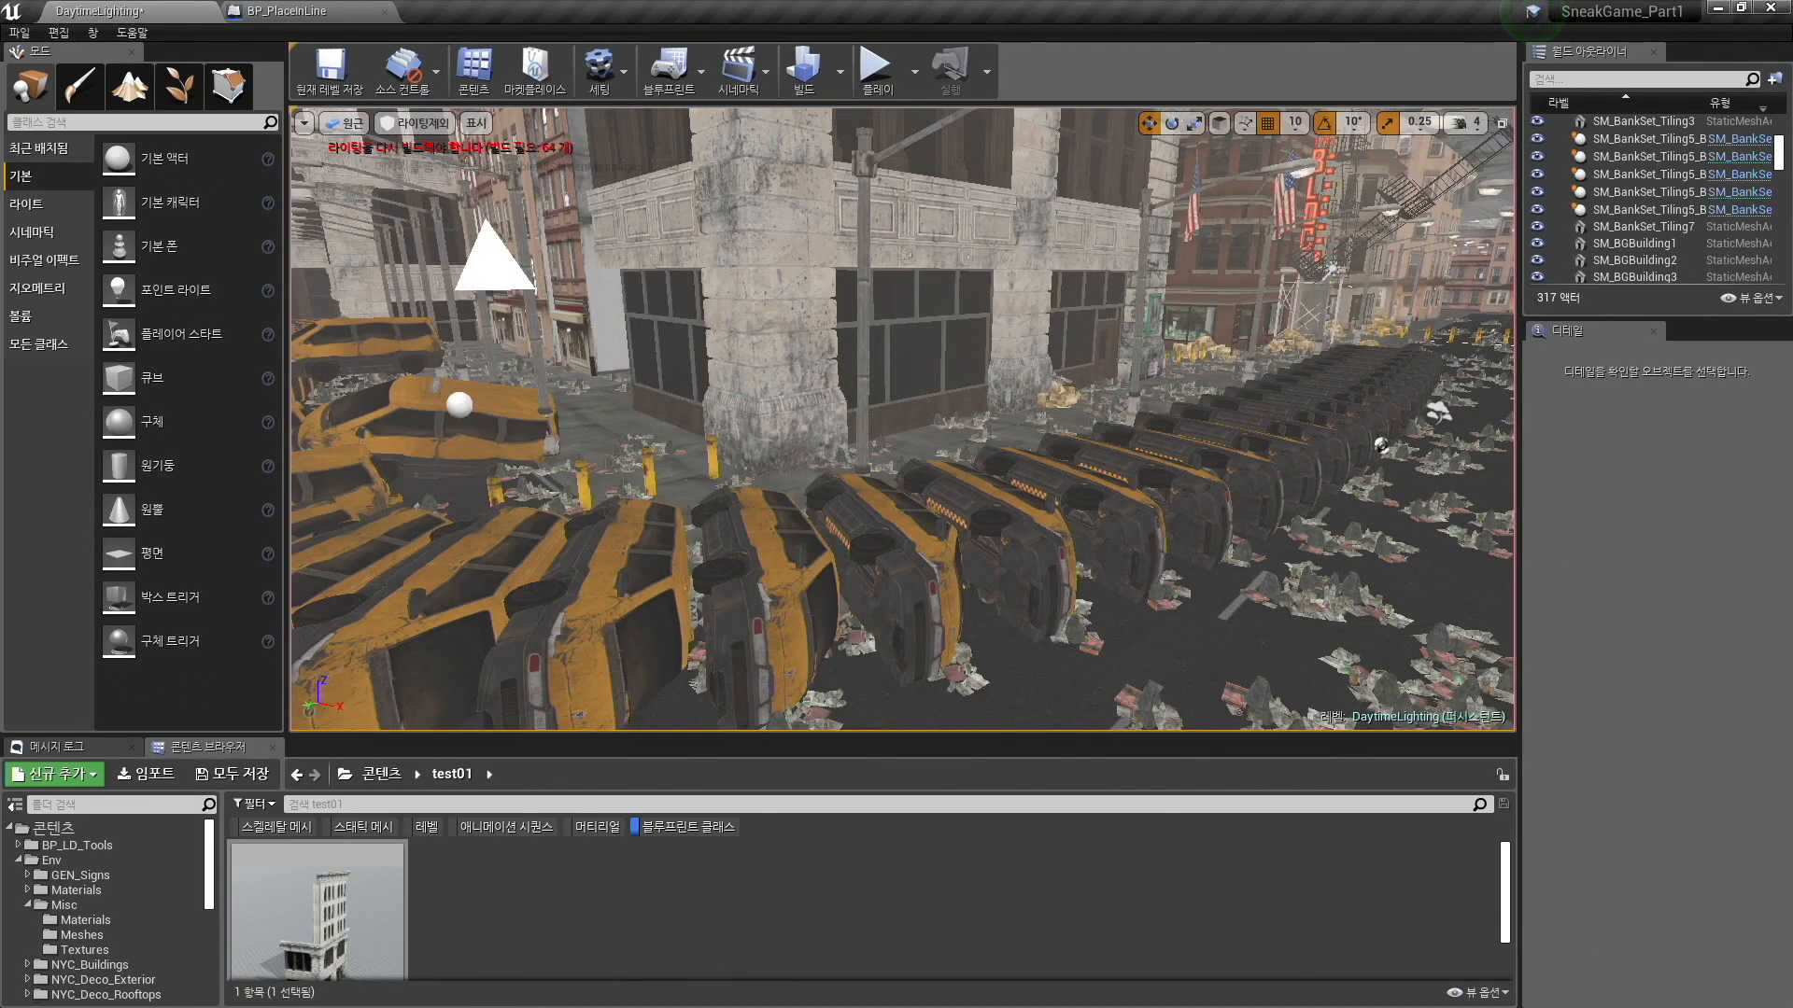
{"action": "right_click_drag", "start_coordinate": [1095, 414], "coordinate": [1018, 392]}
{"action": "right_click_drag", "start_coordinate": [1235, 602], "coordinate": [1302, 635]}
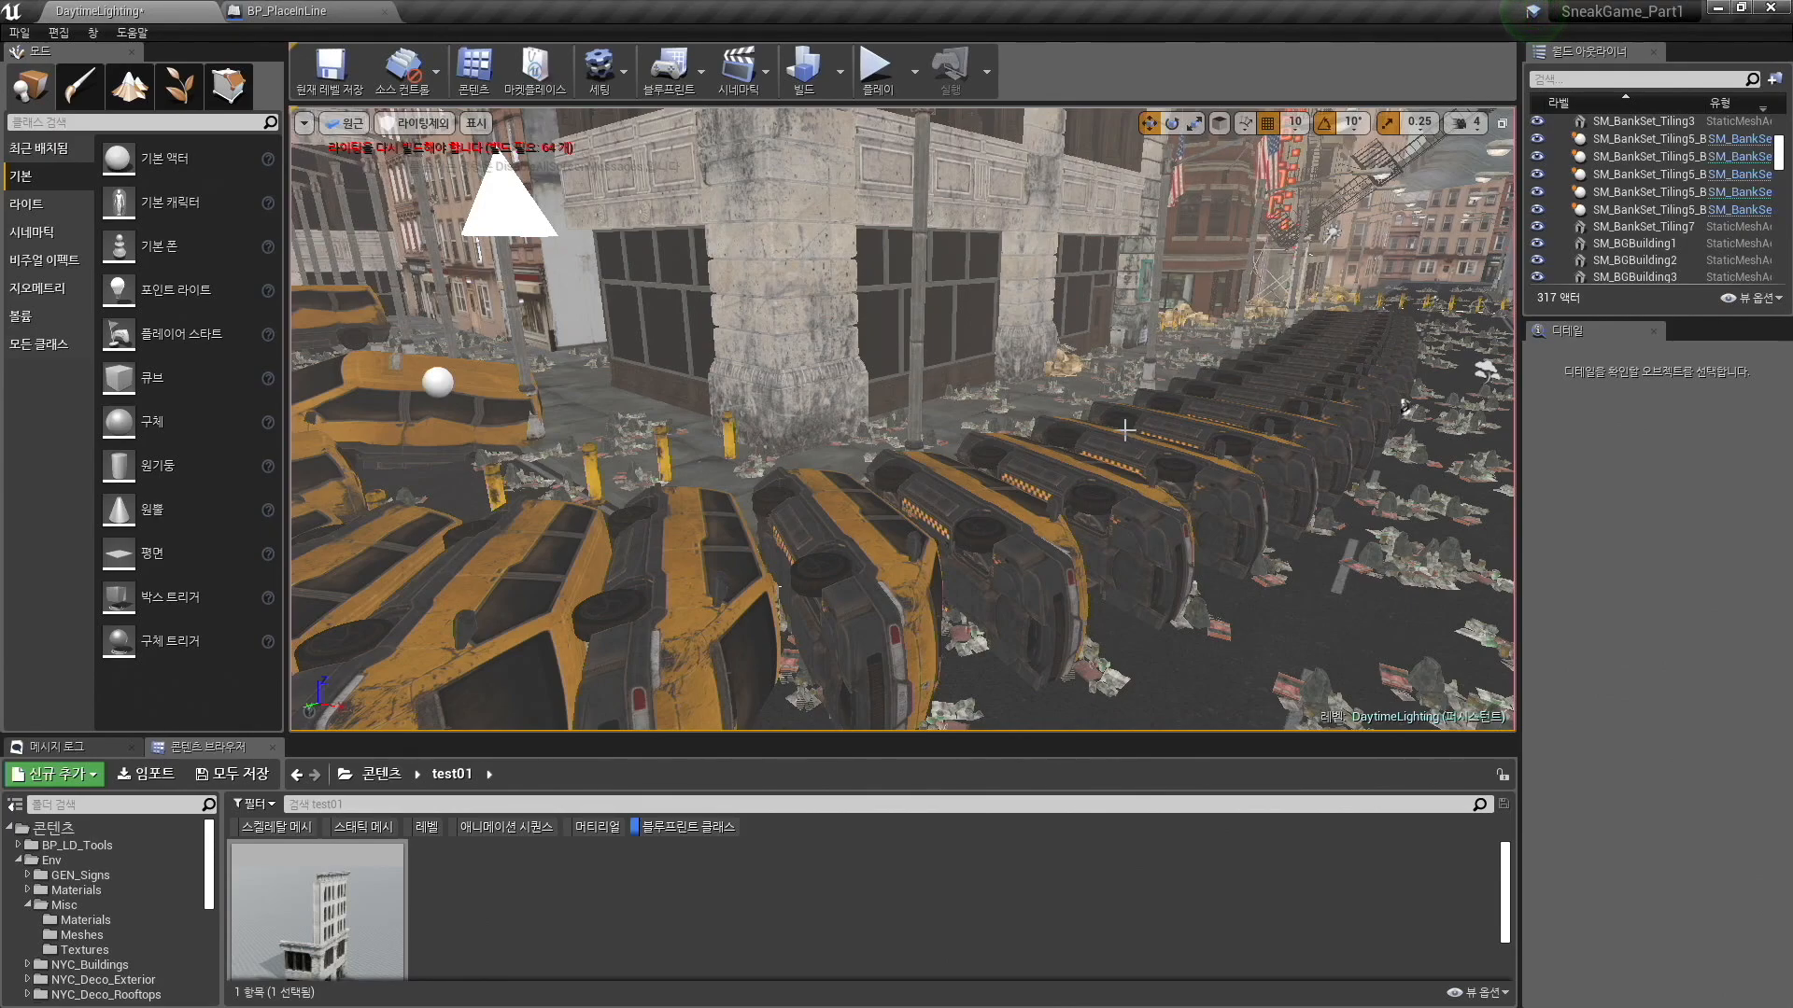
{"action": "right_click_drag", "start_coordinate": [964, 379], "coordinate": [1296, 287]}
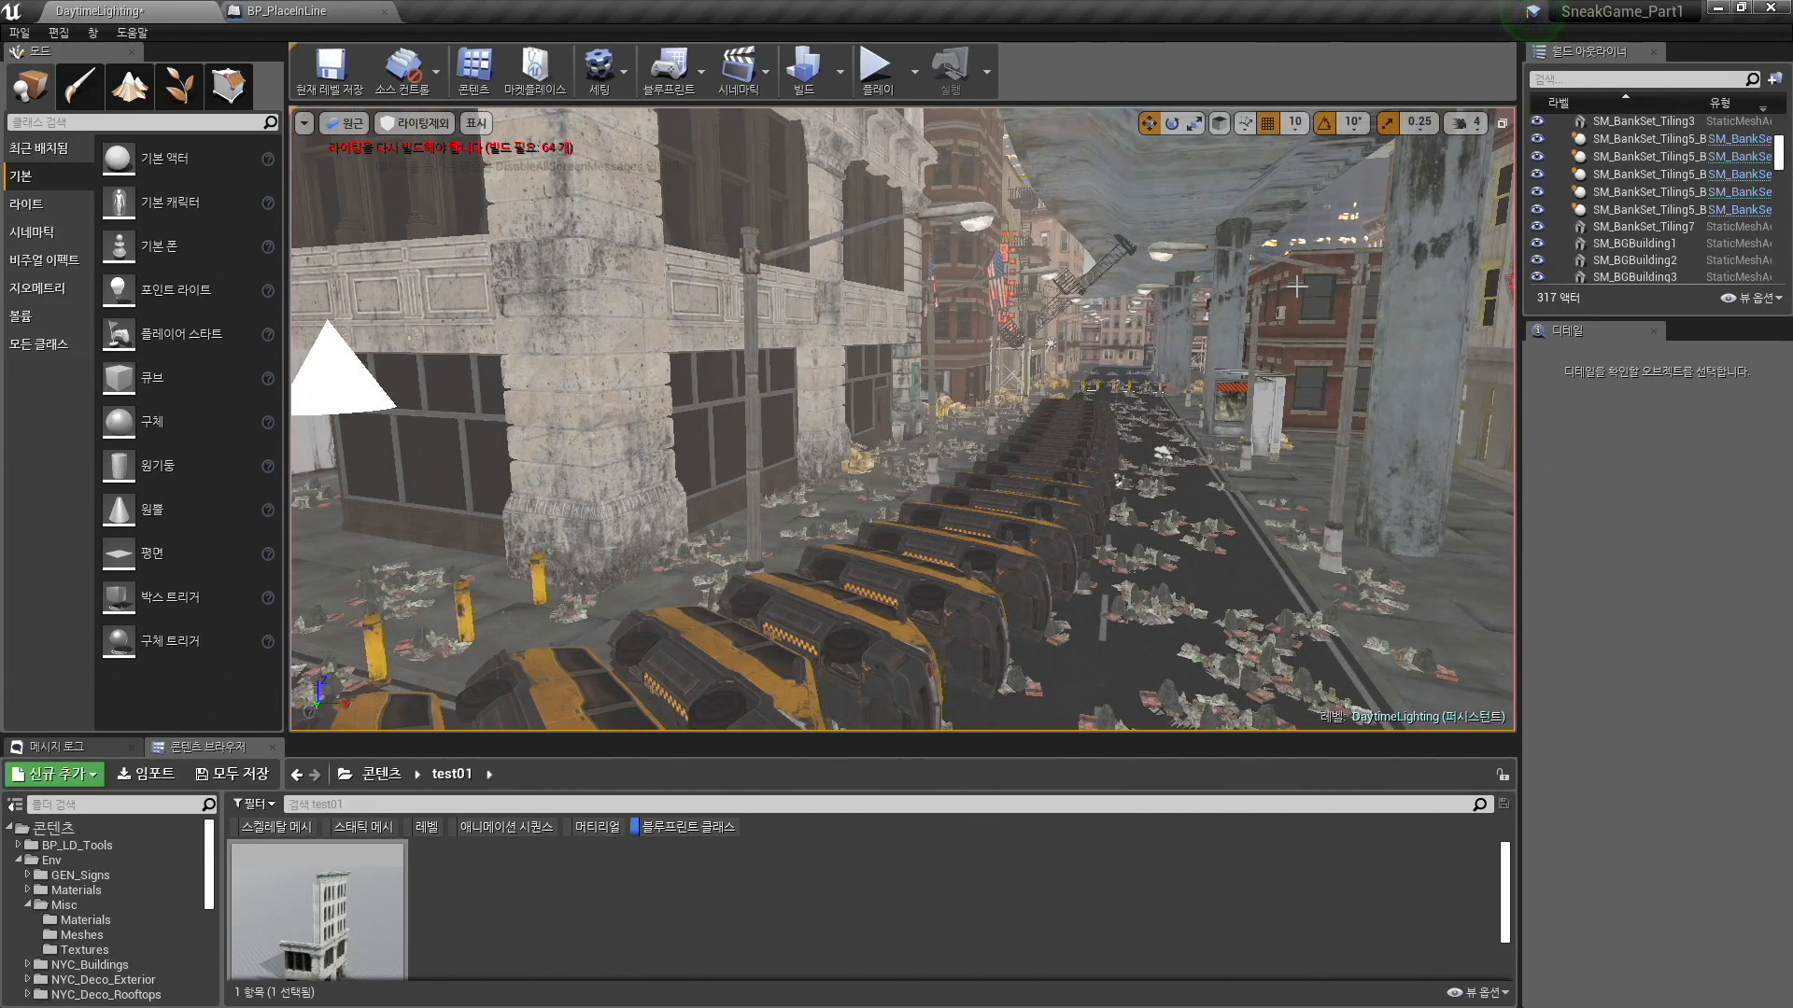
Switch the viewport to Wireframe view mode and examine the meshes of the street and corner building.
{"action": "left_click", "coordinate": [411, 123]}
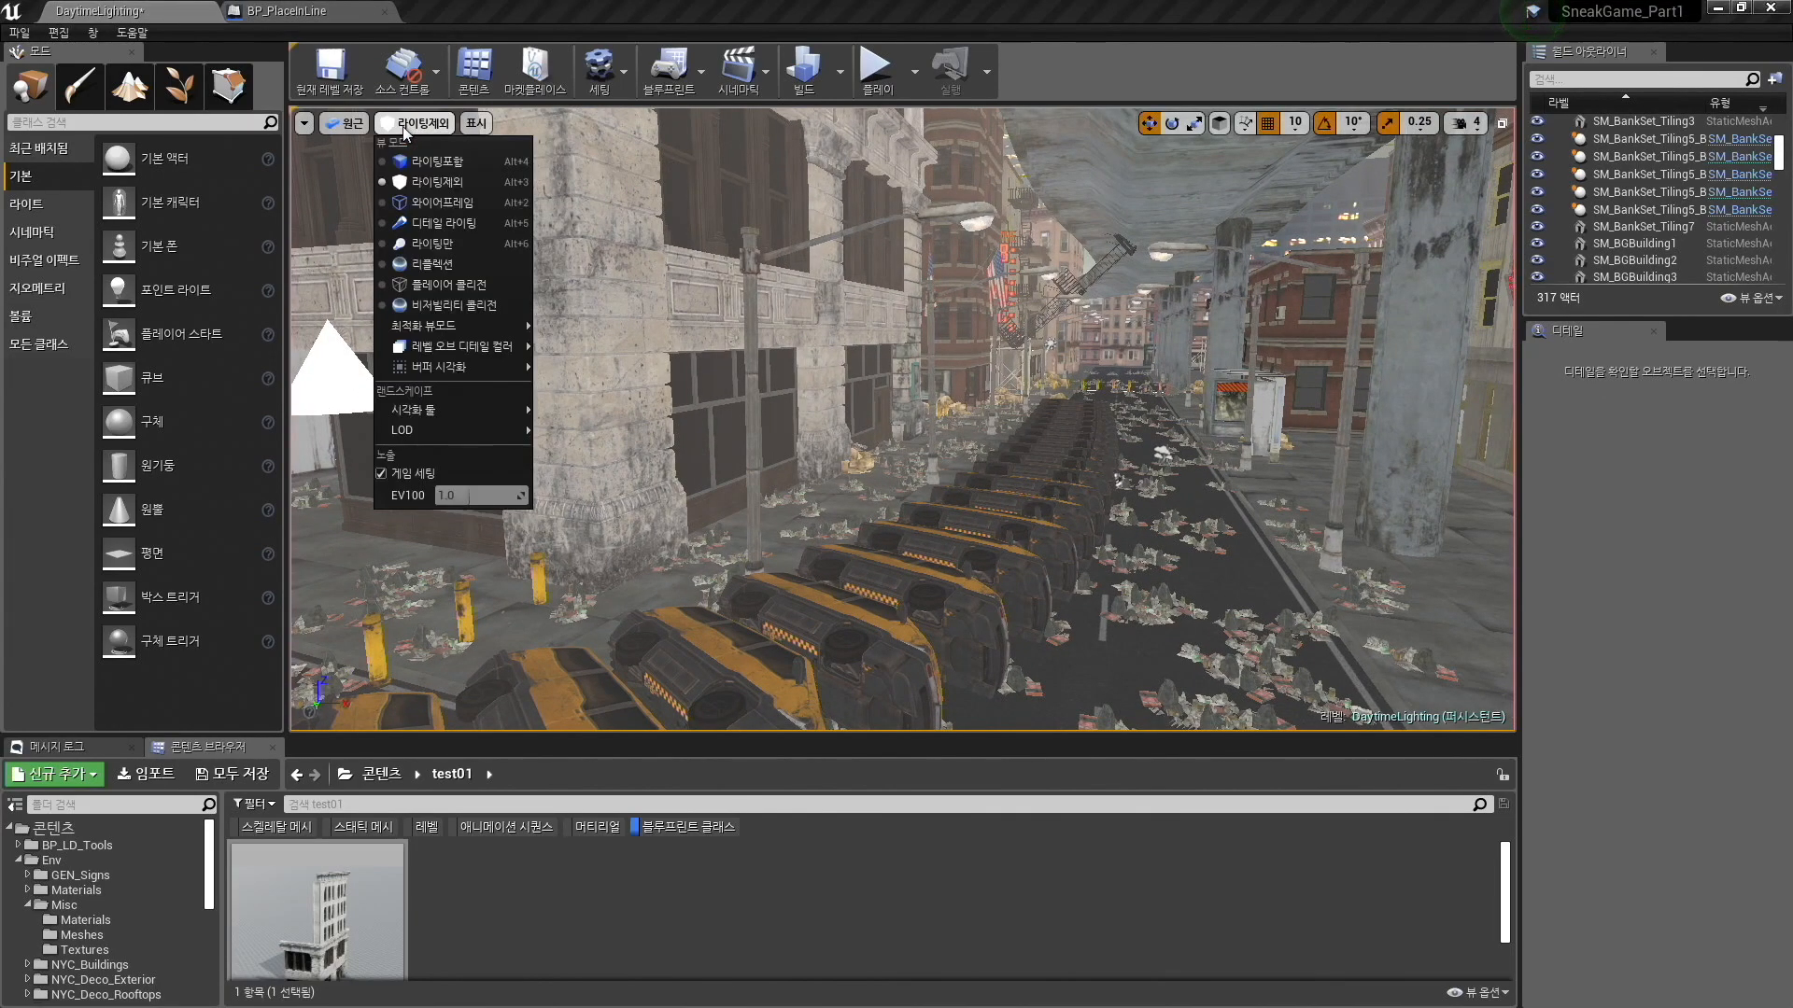
{"action": "left_click", "coordinate": [451, 203]}
{"action": "right_click_drag", "start_coordinate": [1083, 245], "coordinate": [990, 366]}
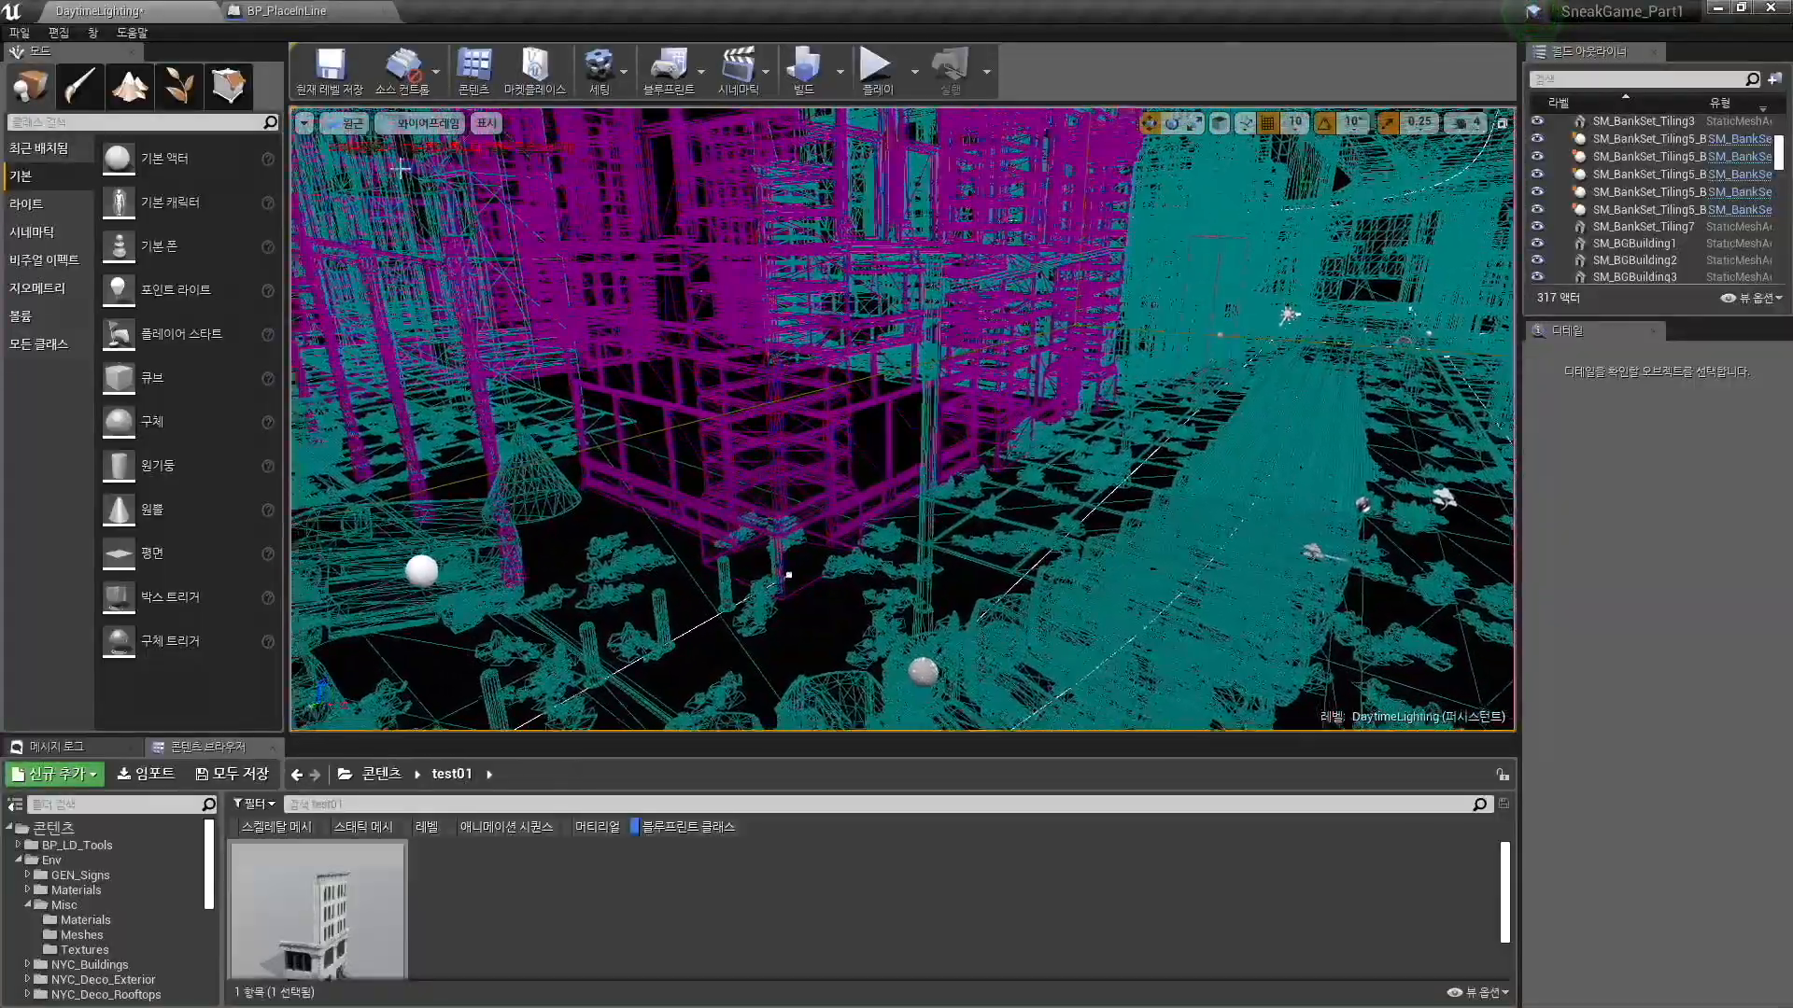
Switch the viewport to Detail Lighting view mode and examine the corner building and the row of taxis.
{"action": "left_click", "coordinate": [419, 124]}
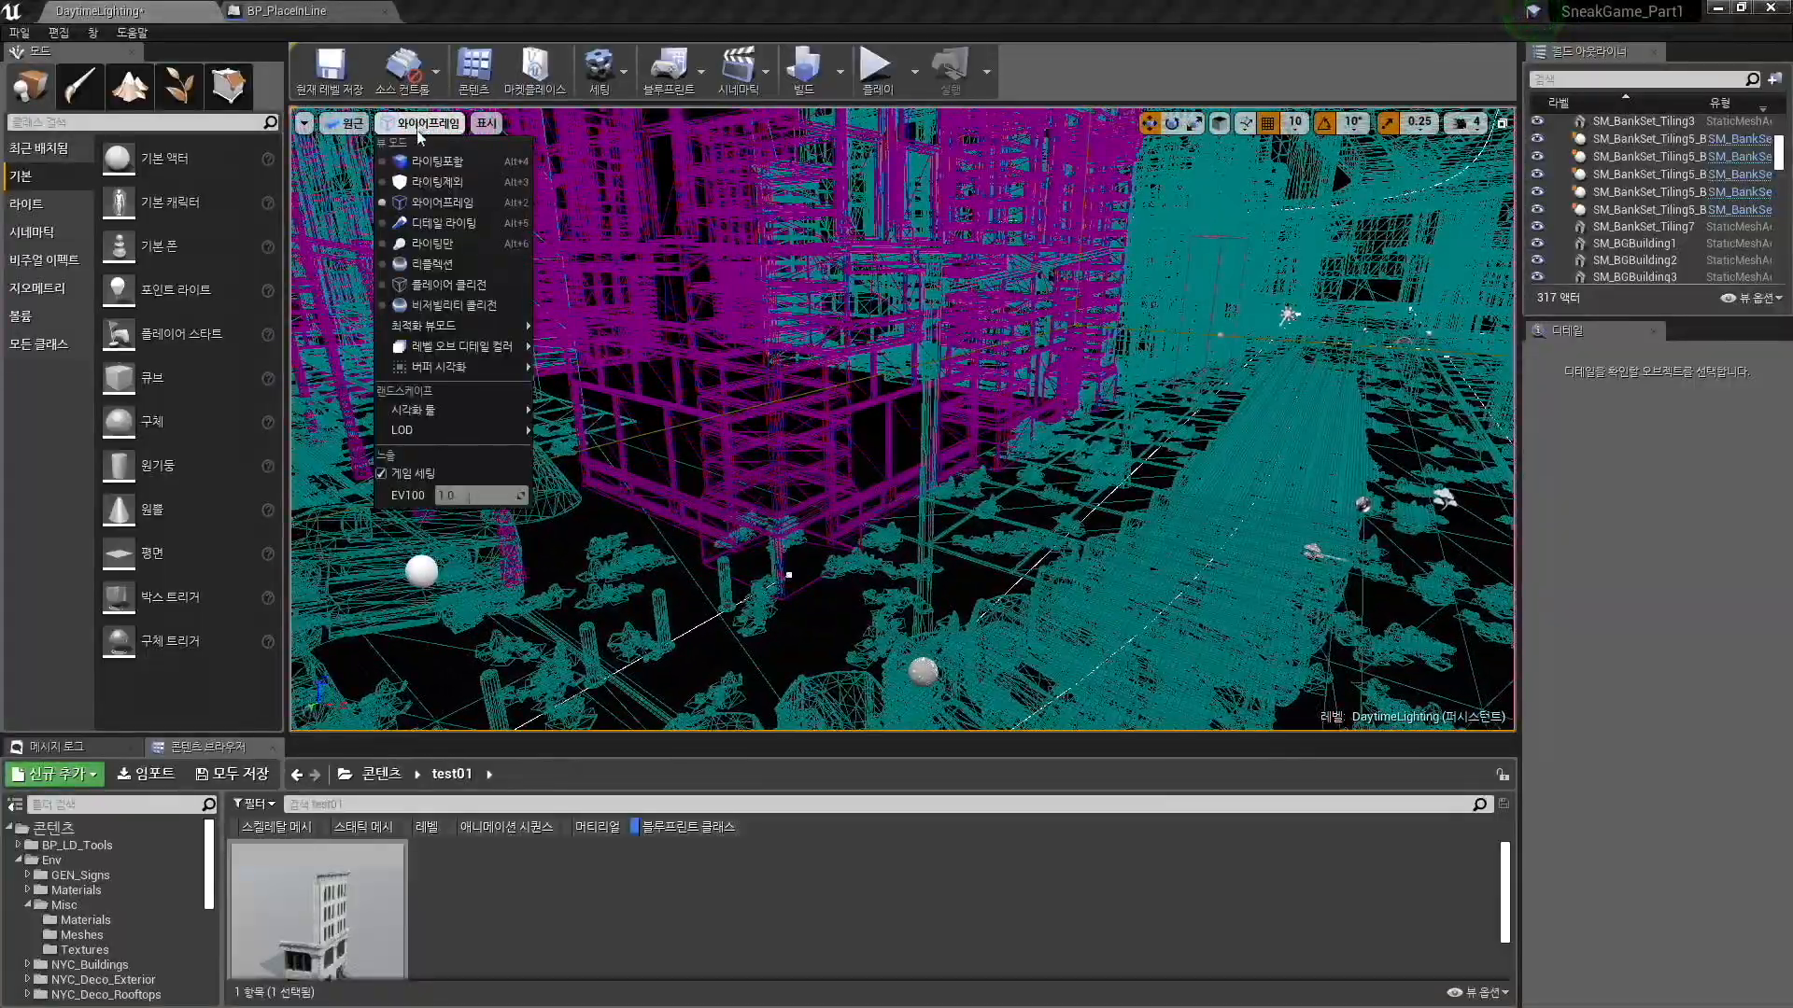
{"action": "left_click", "coordinate": [439, 222]}
{"action": "right_click_drag", "start_coordinate": [852, 285], "coordinate": [803, 369]}
Switch the viewport to Lighting Only view mode and examine the shadows on the alley buildings.
{"action": "left_click", "coordinate": [411, 125]}
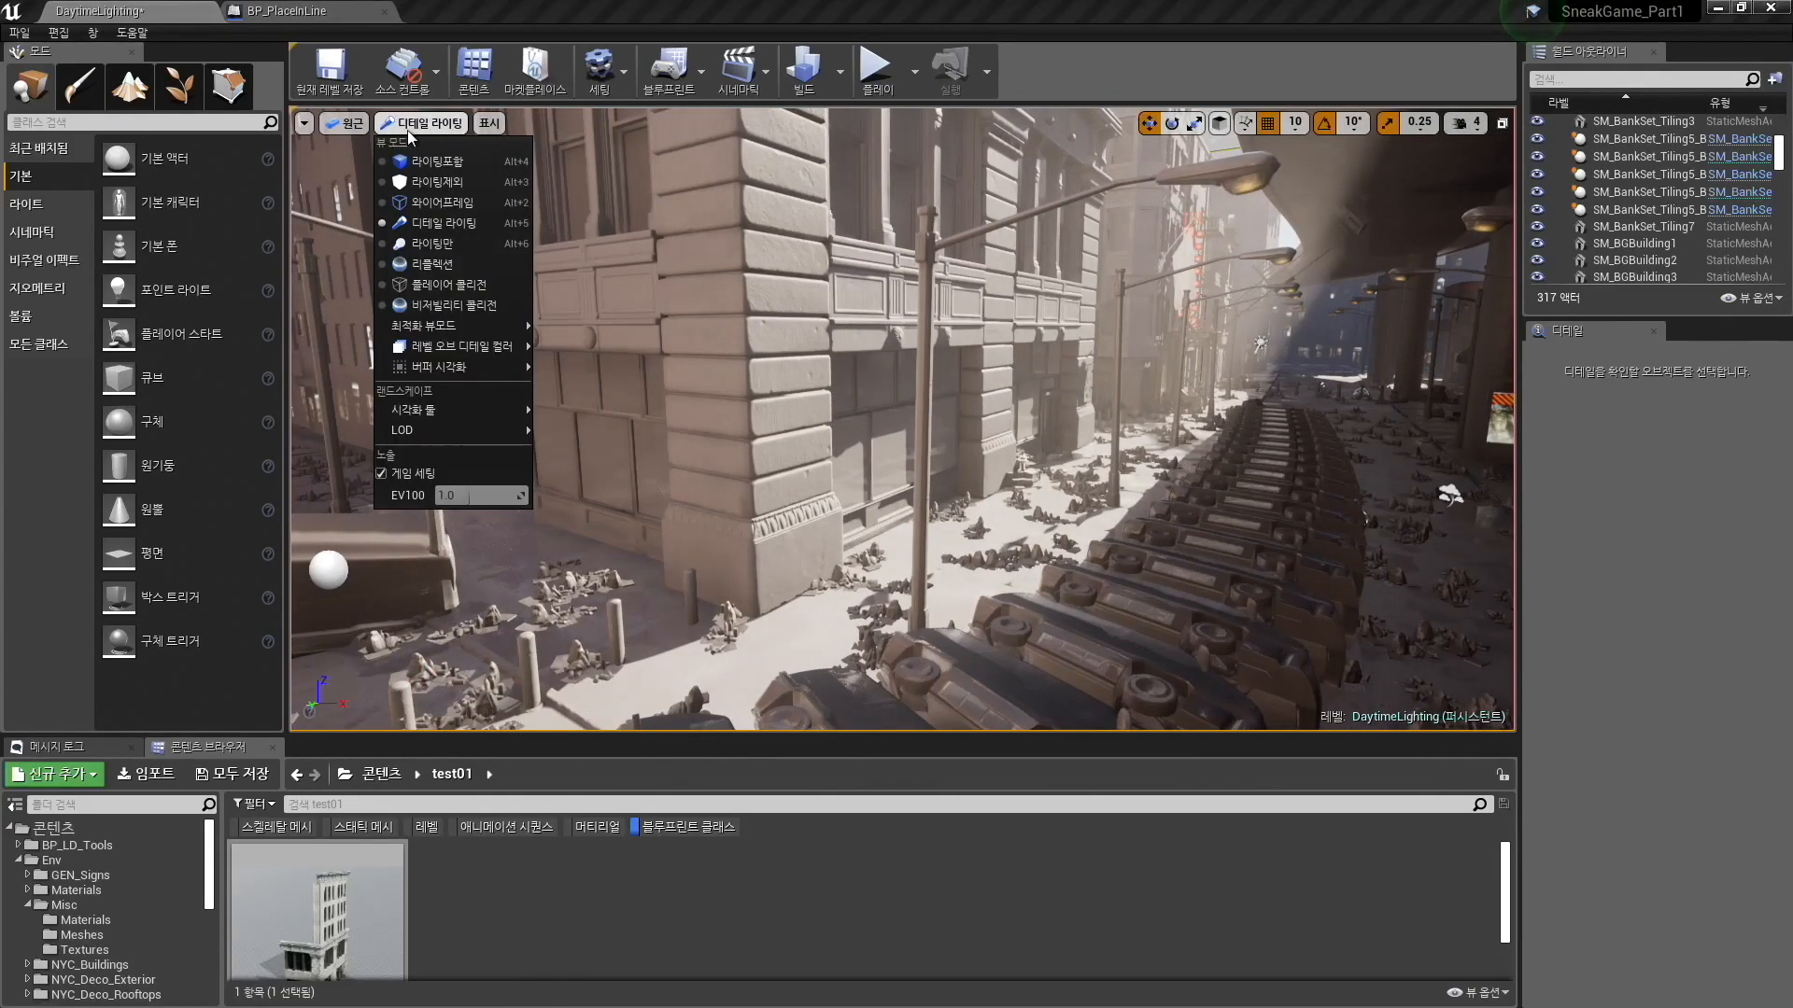
{"action": "left_click", "coordinate": [428, 248]}
{"action": "mouse_move", "coordinate": [635, 346]}
{"action": "right_mouse_down"}
{"action": "mouse_move", "coordinate": [775, 350]}
{"action": "mouse_move", "coordinate": [793, 313]}
{"action": "mouse_move", "coordinate": [873, 341]}
{"action": "mouse_move", "coordinate": [1102, 341]}
{"action": "mouse_move", "coordinate": [934, 331]}
{"action": "right_mouse_up"}
{"action": "key", "text": "w"}
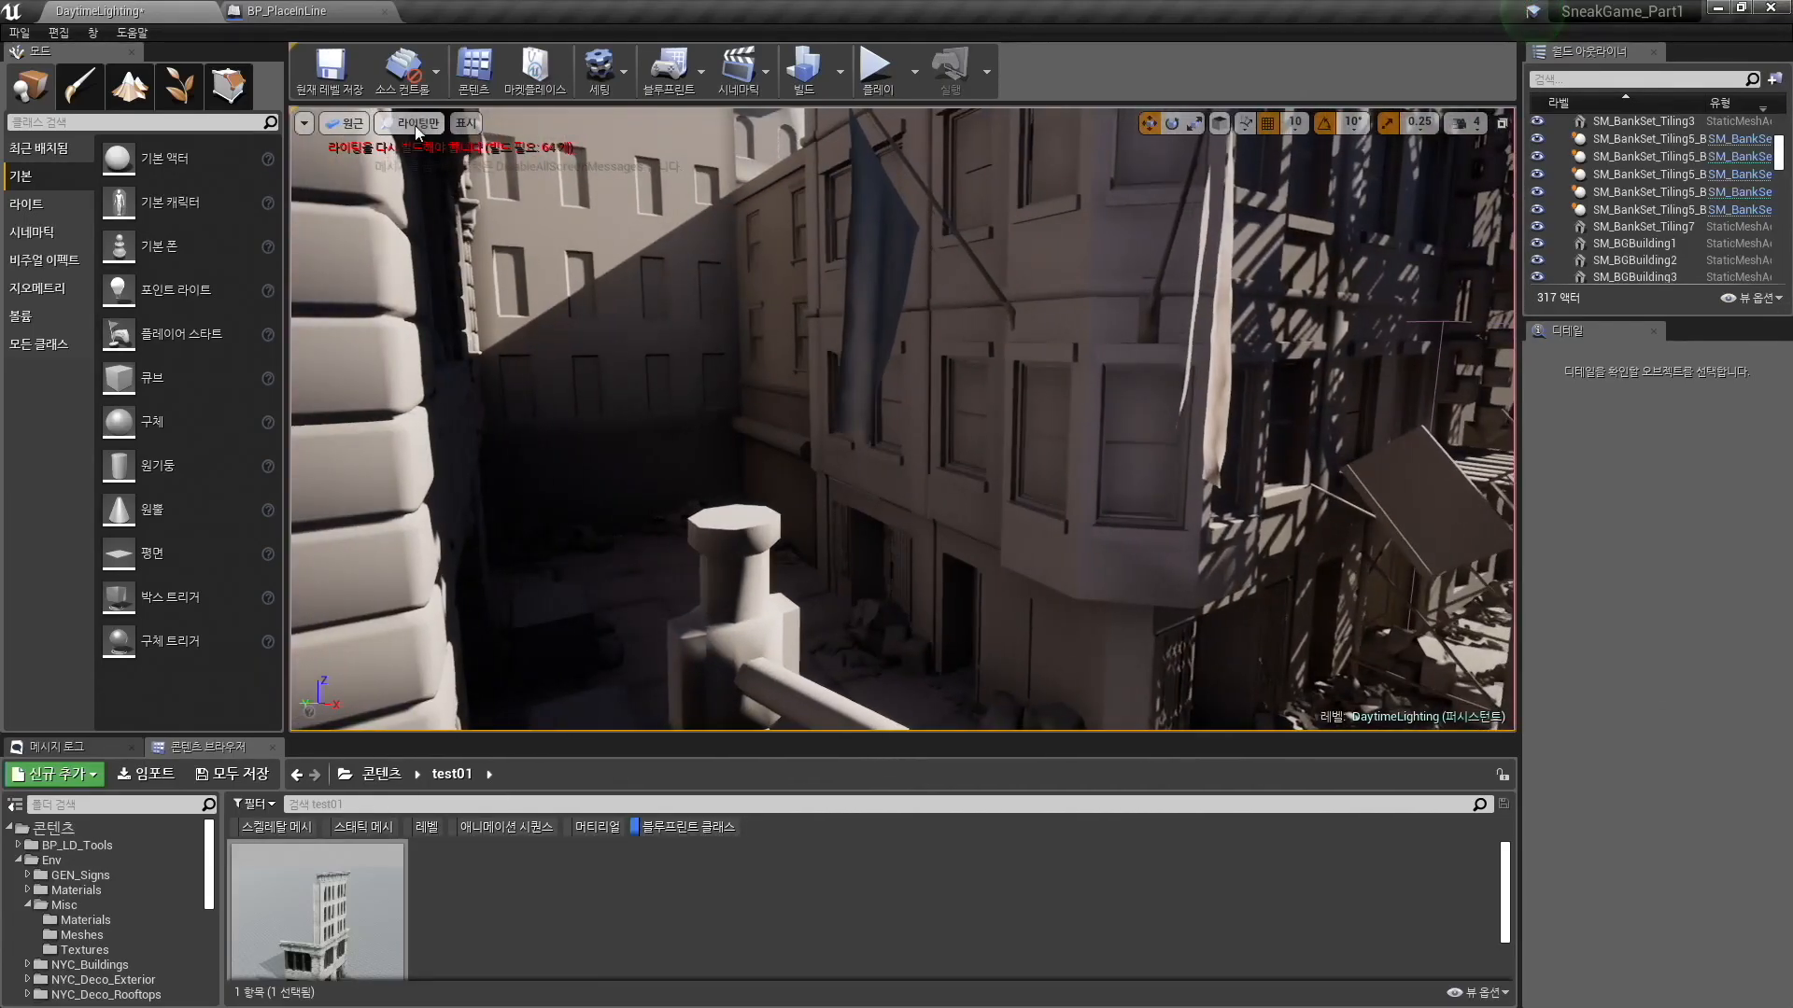
Switch the viewport to Reflections view mode and examine the reflective surfaces along the taxi-lined street.
{"action": "left_click", "coordinate": [411, 122]}
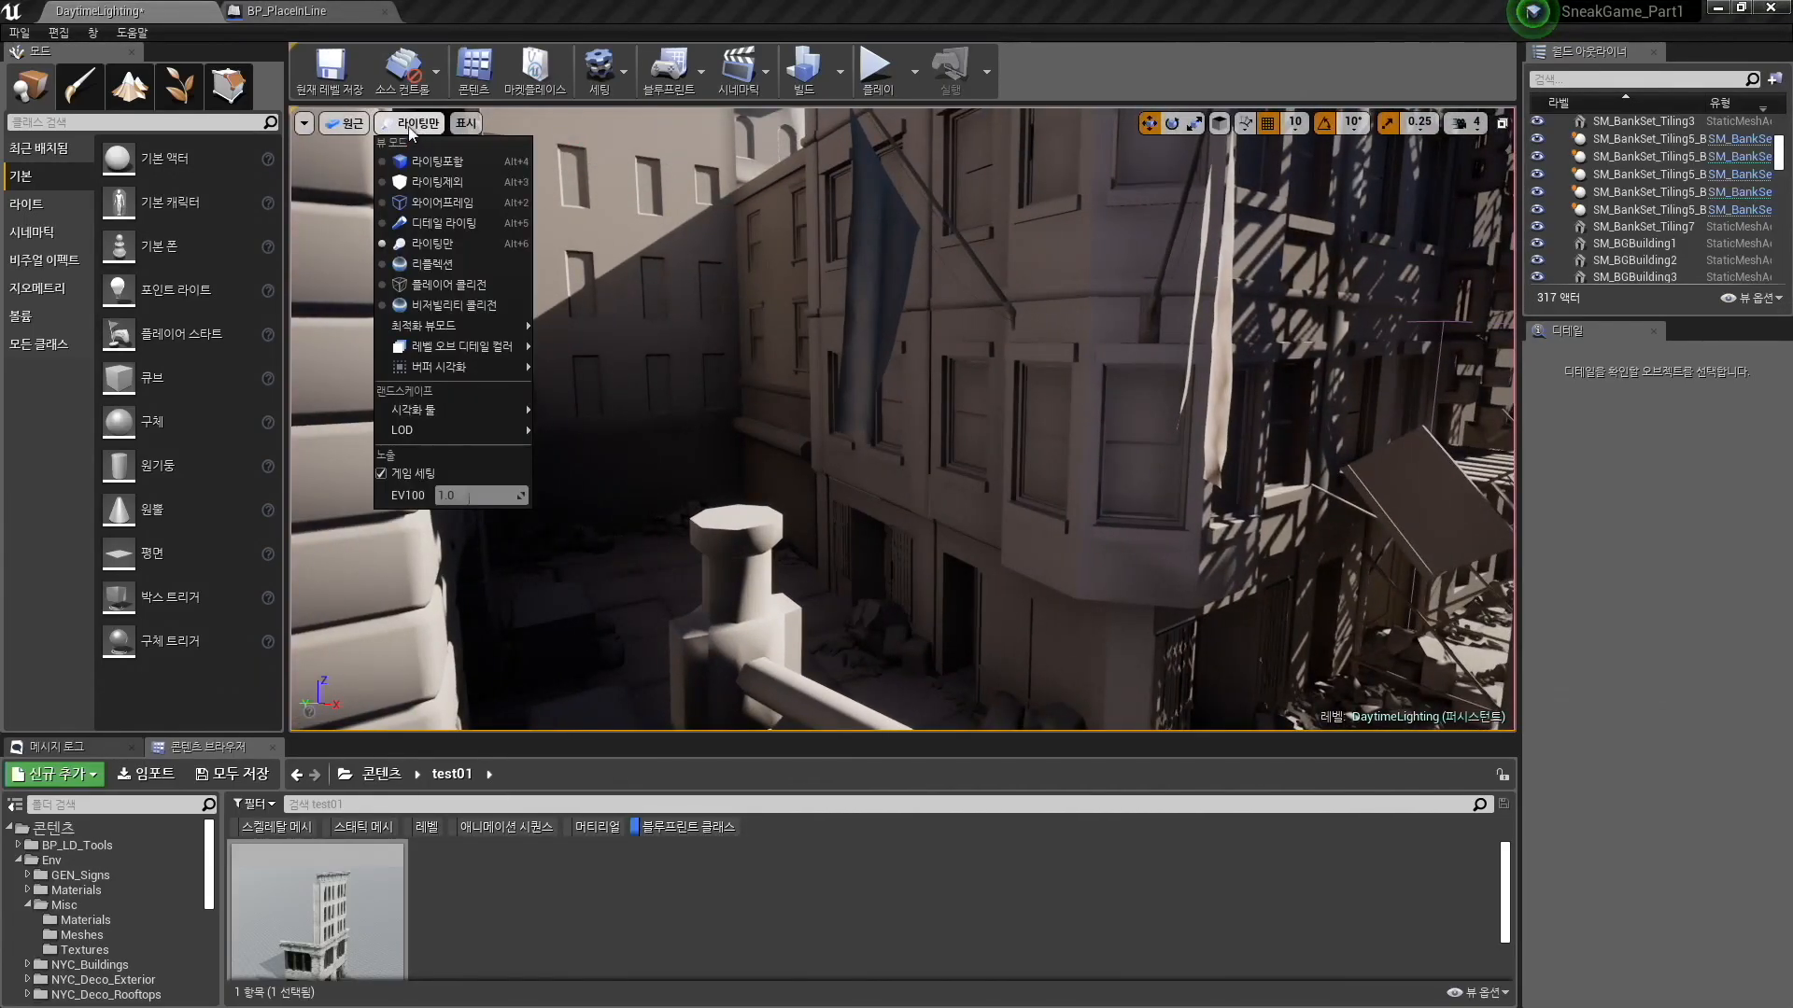
{"action": "left_click", "coordinate": [452, 268]}
{"action": "key", "text": "w"}
{"action": "right_click_drag", "start_coordinate": [806, 336], "coordinate": [953, 373]}
{"action": "mouse_move", "coordinate": [660, 277]}
{"action": "right_mouse_down"}
{"action": "mouse_move", "coordinate": [579, 271]}
{"action": "mouse_move", "coordinate": [607, 326]}
{"action": "mouse_move", "coordinate": [570, 317]}
{"action": "mouse_move", "coordinate": [660, 277]}
{"action": "right_mouse_up"}
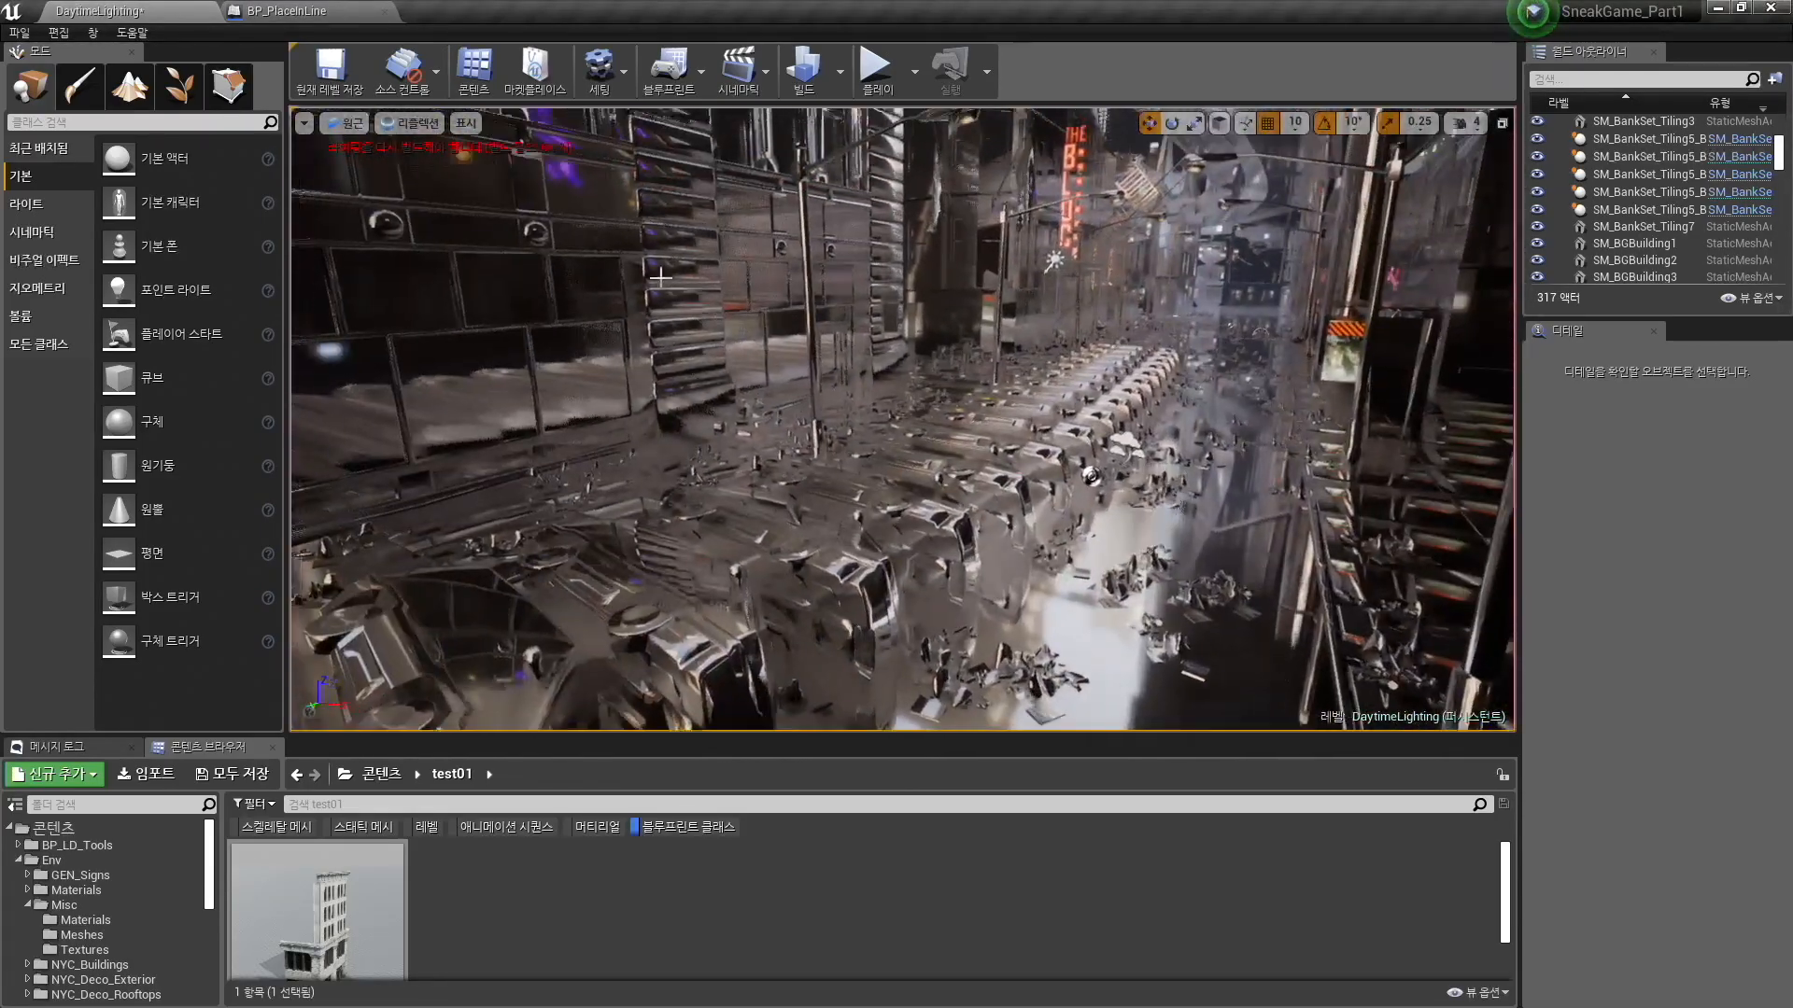
Look over the available optimization view modes and return the viewport to Lit mode.
{"action": "left_click", "coordinate": [411, 123]}
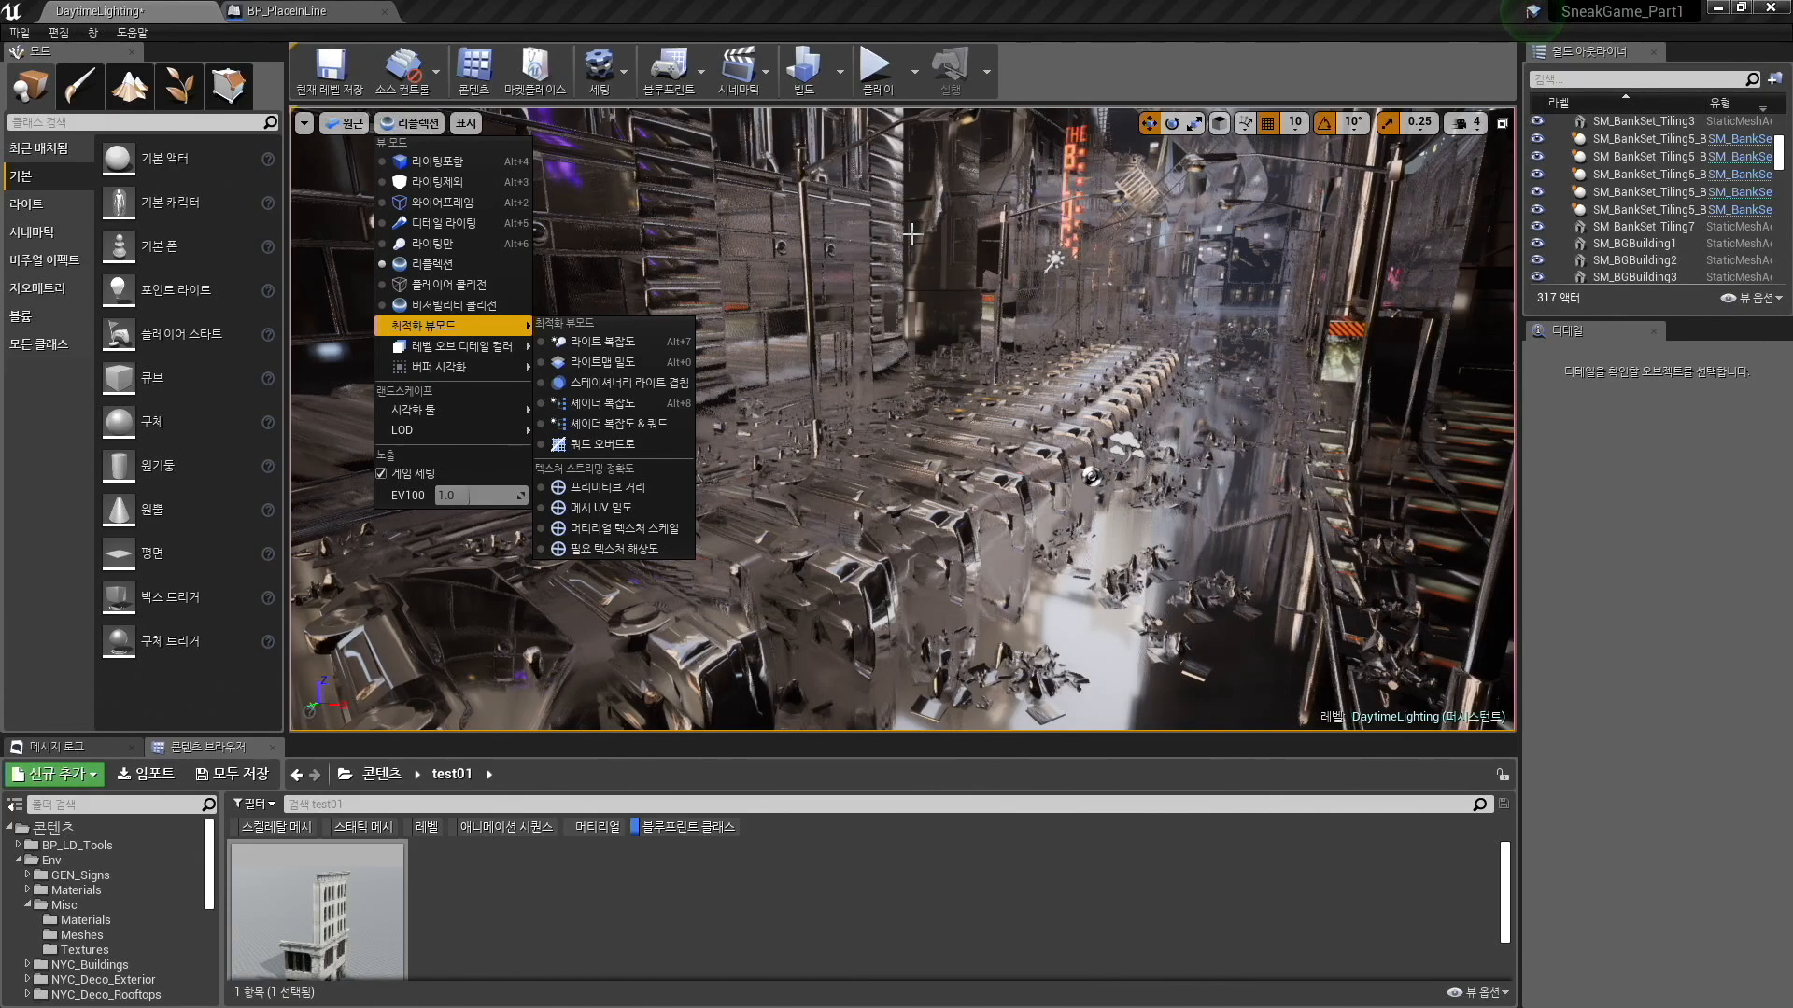
{"action": "right_click_drag", "start_coordinate": [809, 336], "coordinate": [875, 299]}
{"action": "key", "text": "alt+4"}
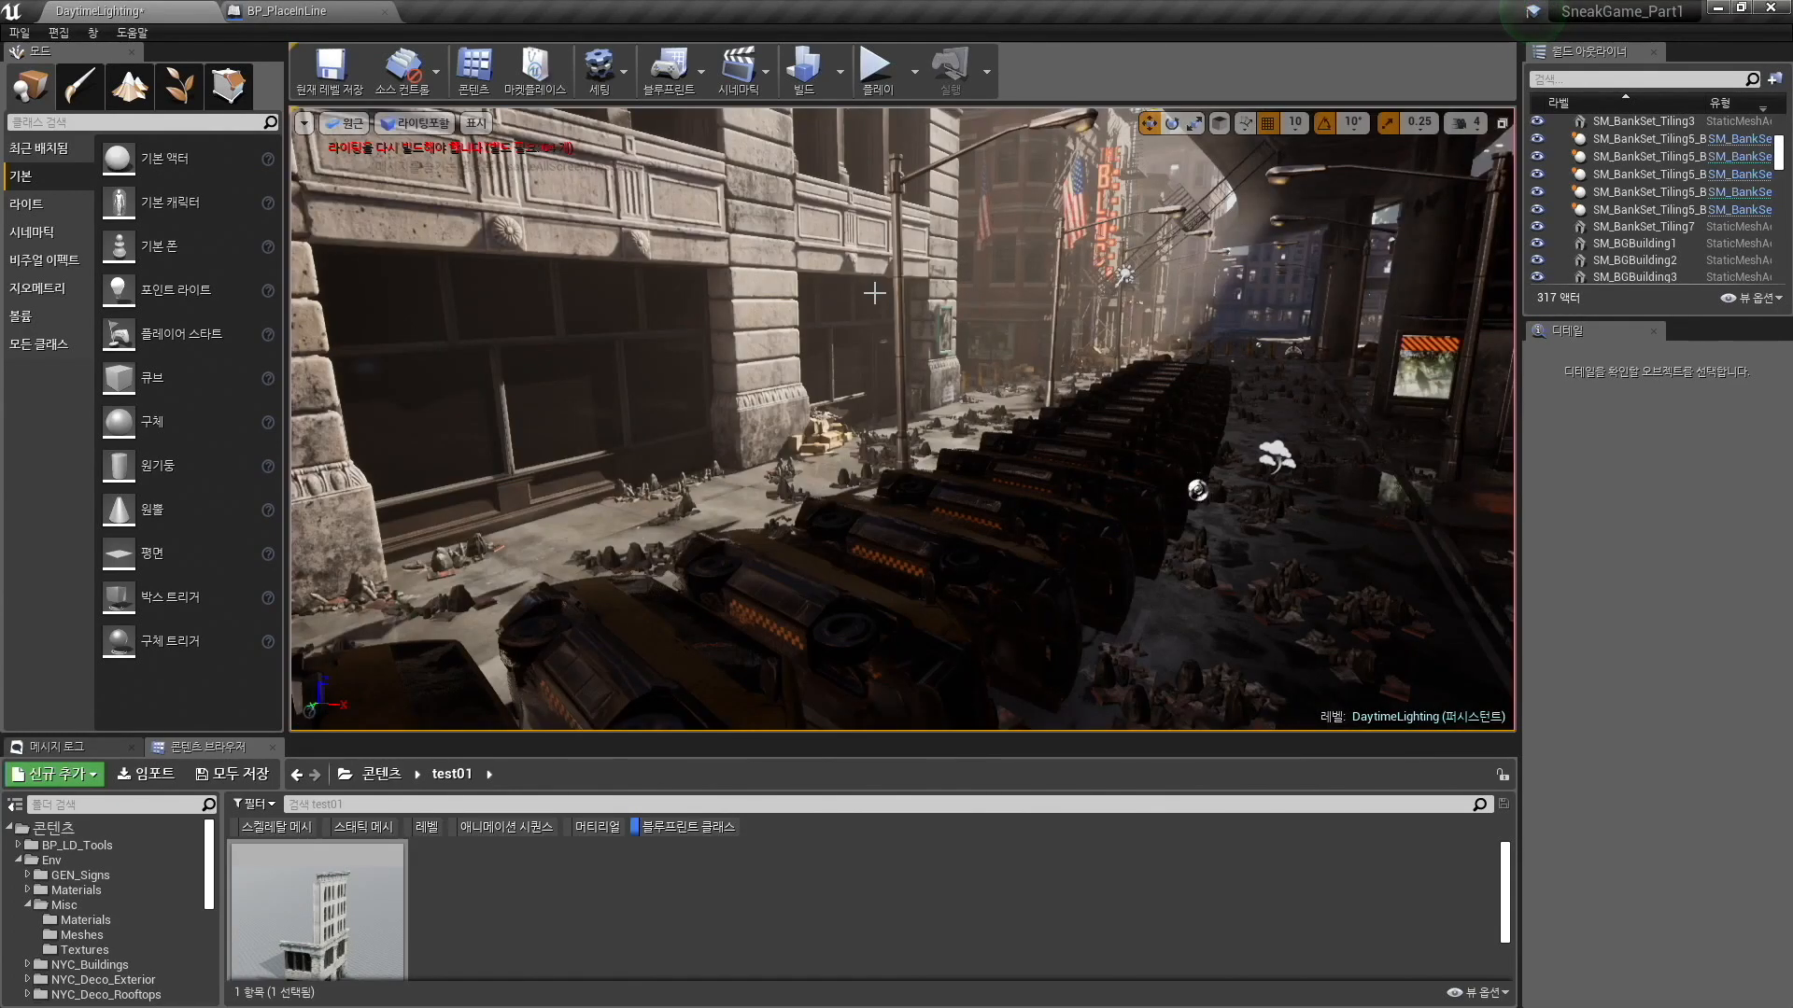
Compare the street in Unlit, Lit and Detail Lighting view modes, ending in Lit mode facing the corner building.
{"action": "key", "text": "alt+3"}
{"action": "key", "text": "alt+4"}
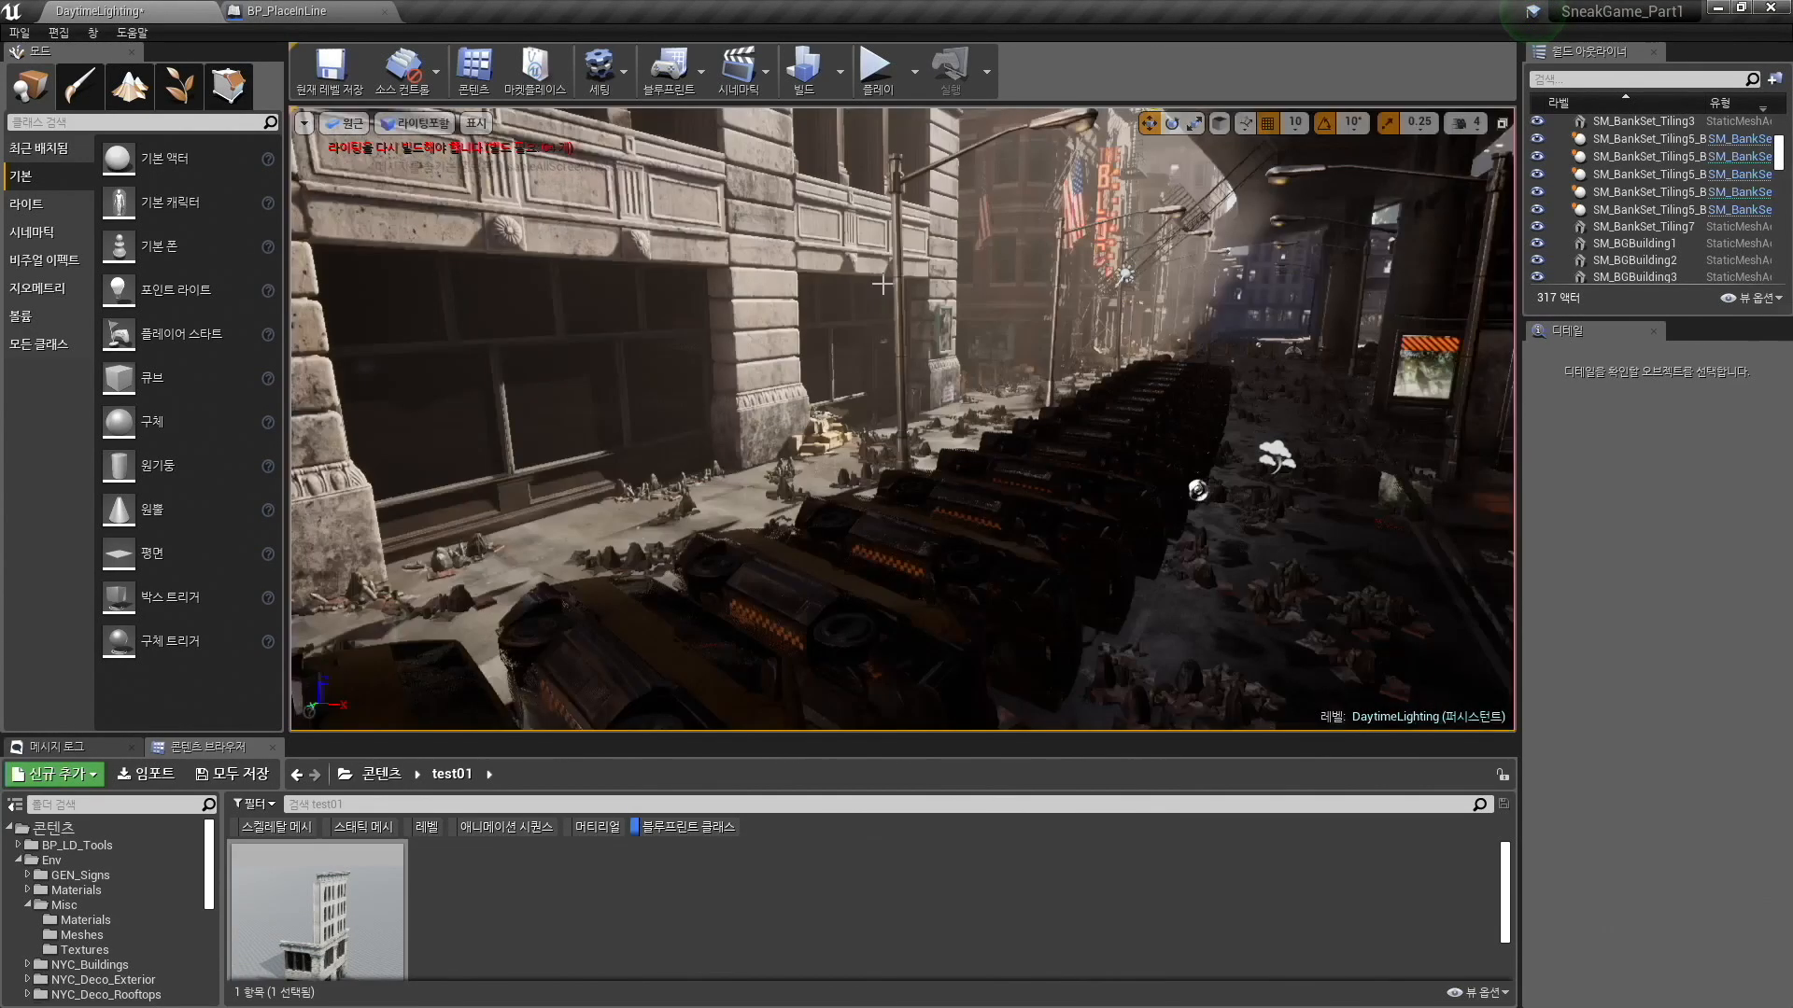
{"action": "key", "text": "alt+3"}
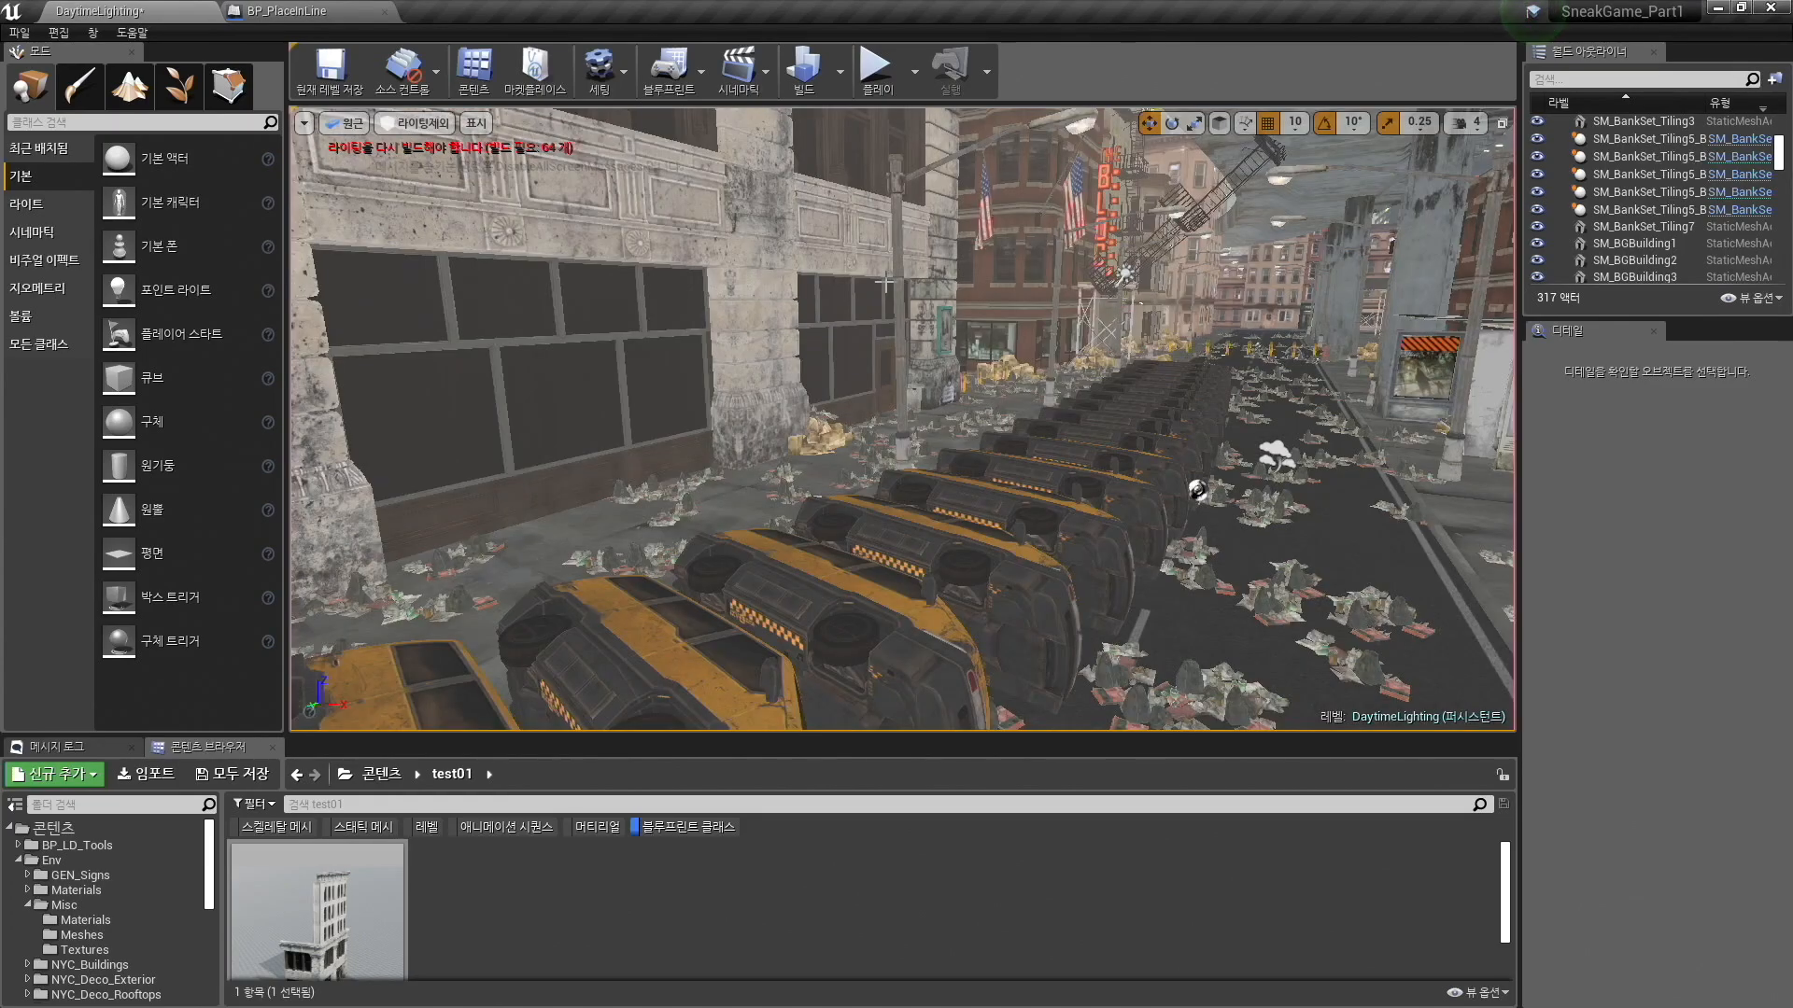
{"action": "key", "text": "alt+5"}
{"action": "key", "text": "alt+4"}
{"action": "right_click_drag", "start_coordinate": [885, 283], "coordinate": [1123, 269]}
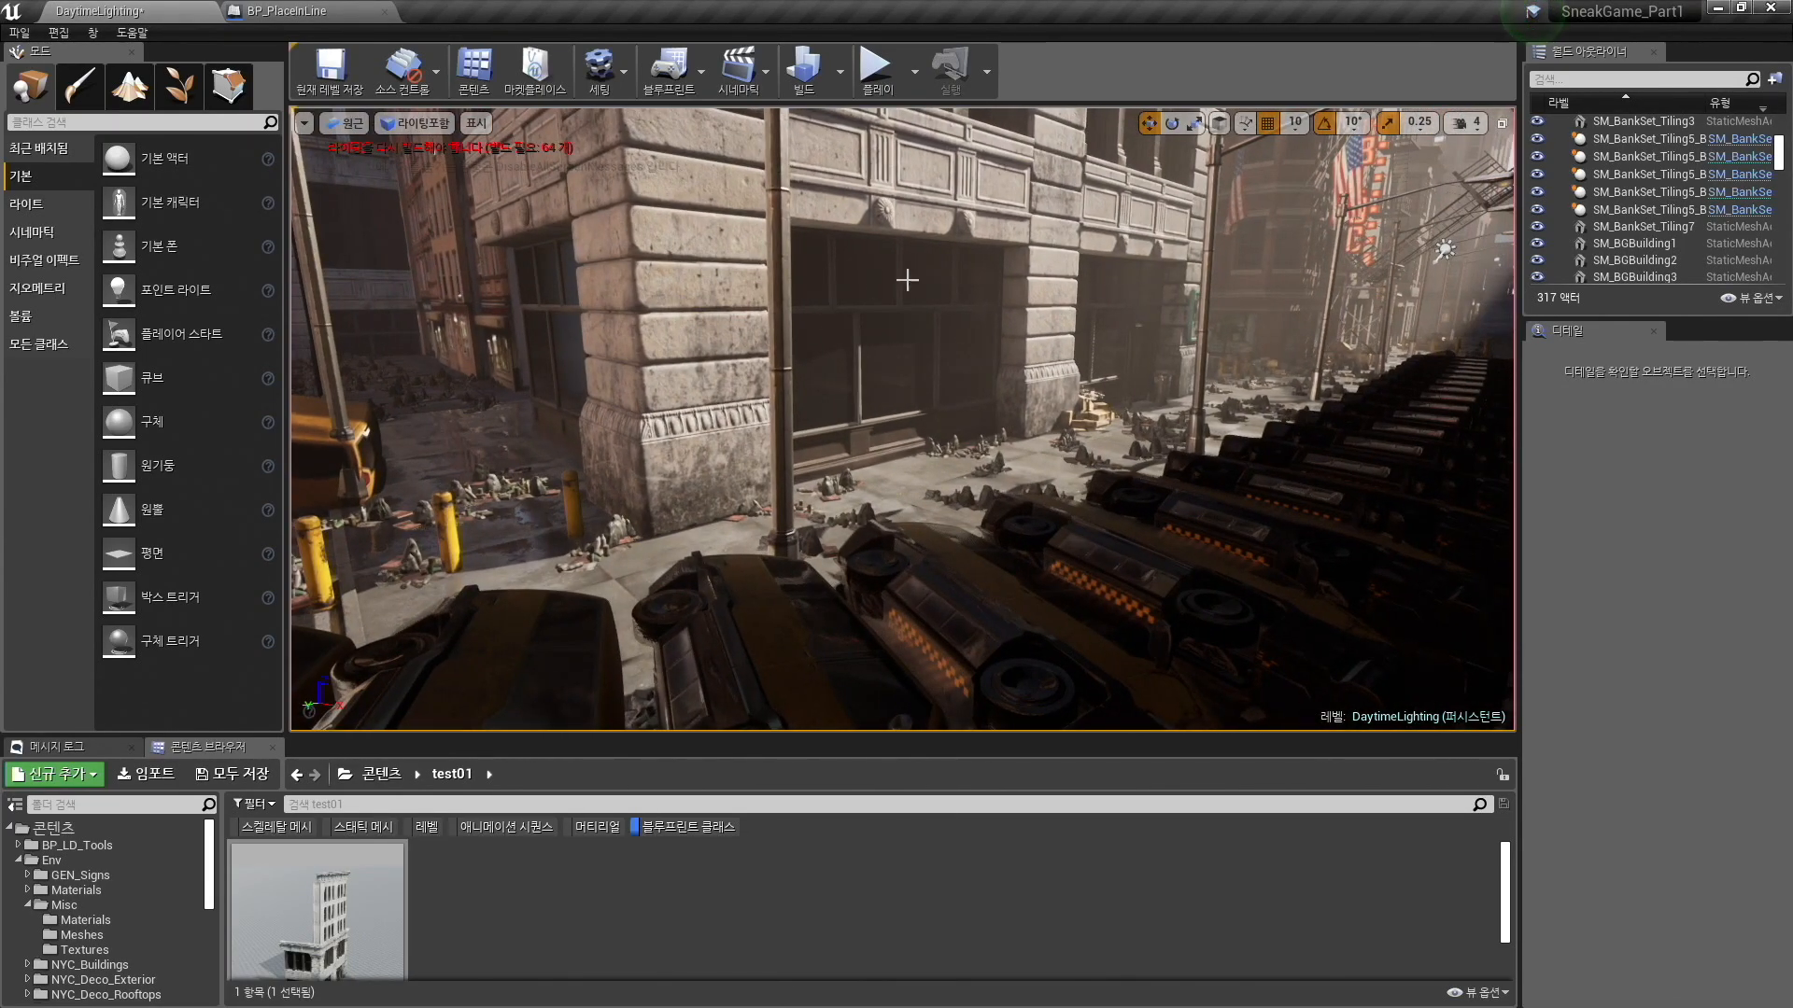
Switch to the slideshow and advance to the point about working with orthographic views and multiple panels.
{"action": "key", "text": "super+Tab"}
{"action": "key", "text": "super+Tab"}
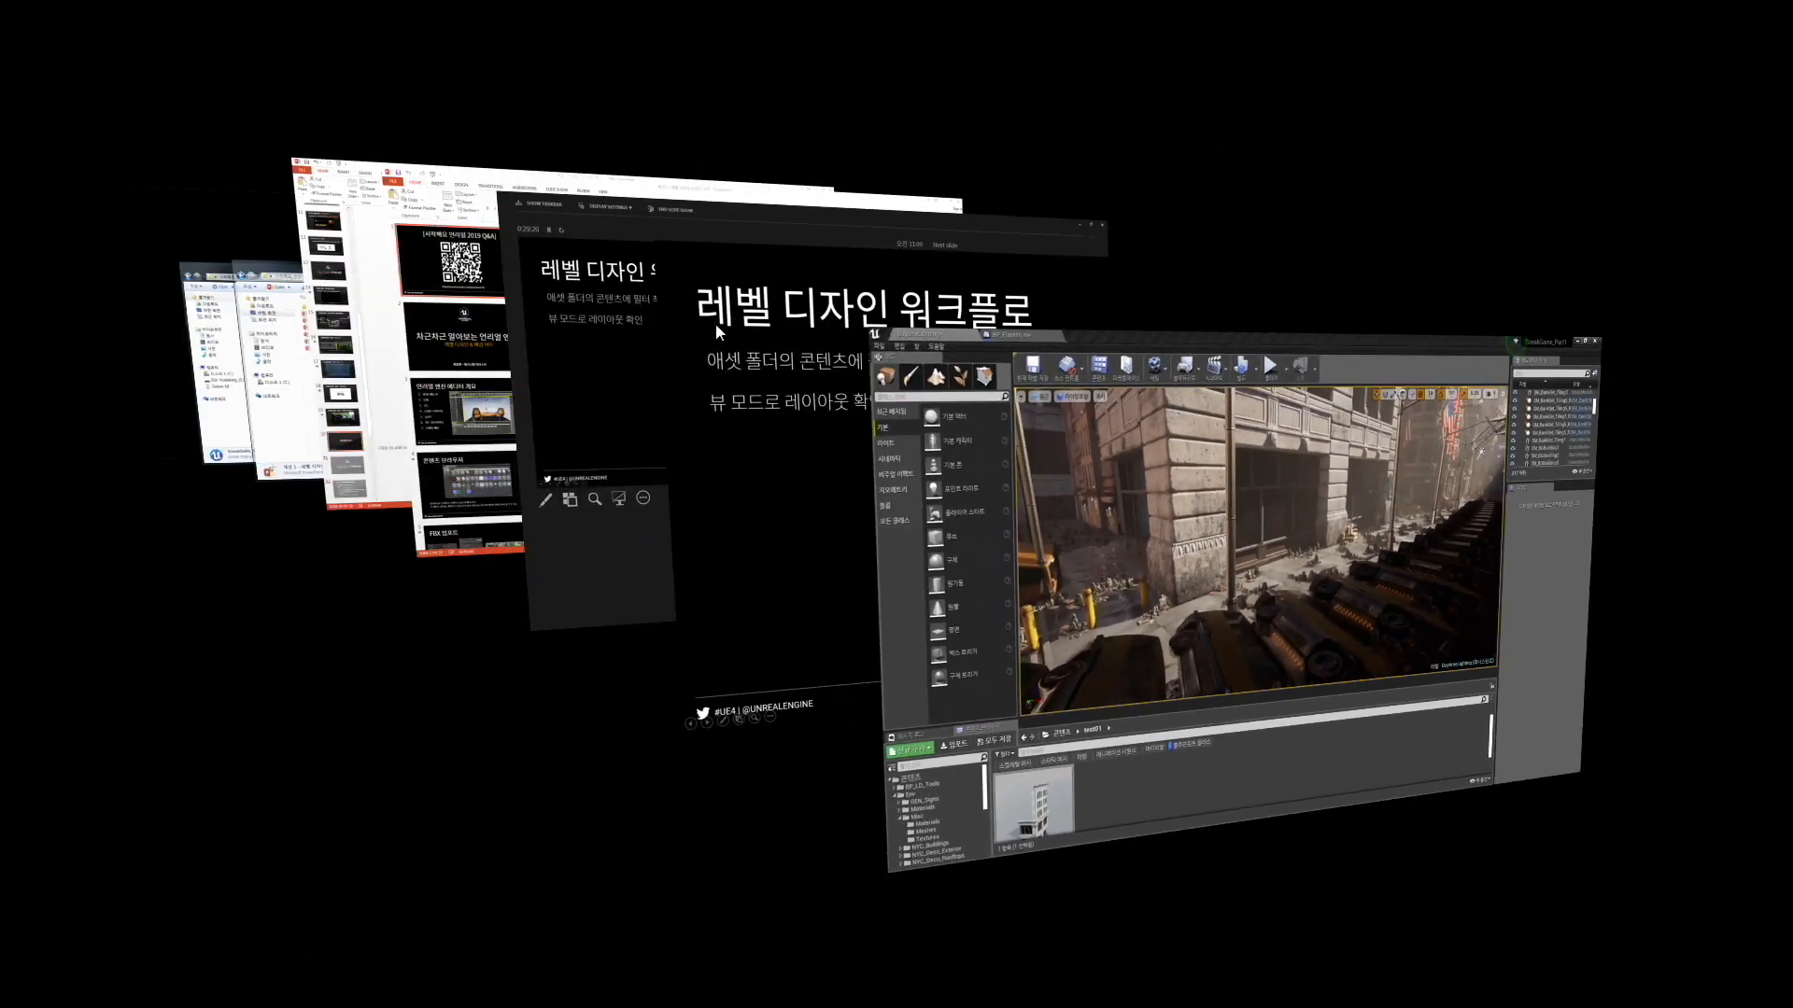
{"action": "left_click", "coordinate": [719, 325]}
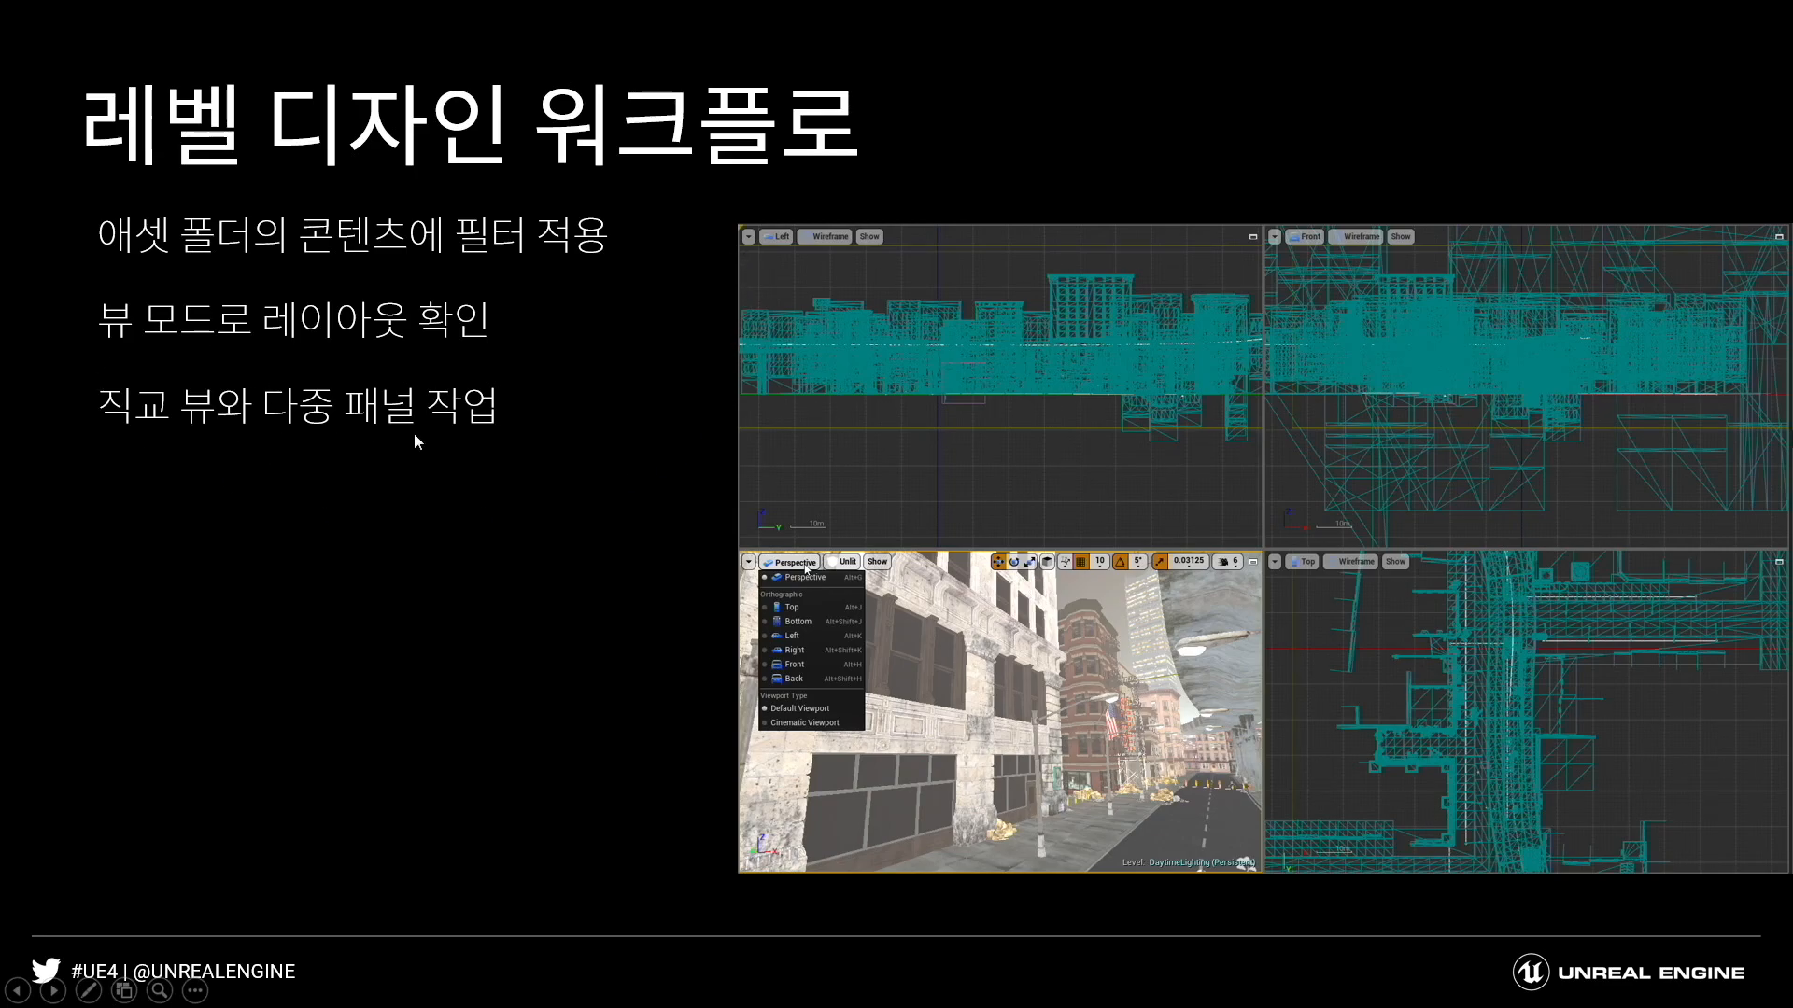
Return to Unreal Engine and restore the maximized perspective viewport to the four-panel layout.
{"action": "key", "text": "super+Tab"}
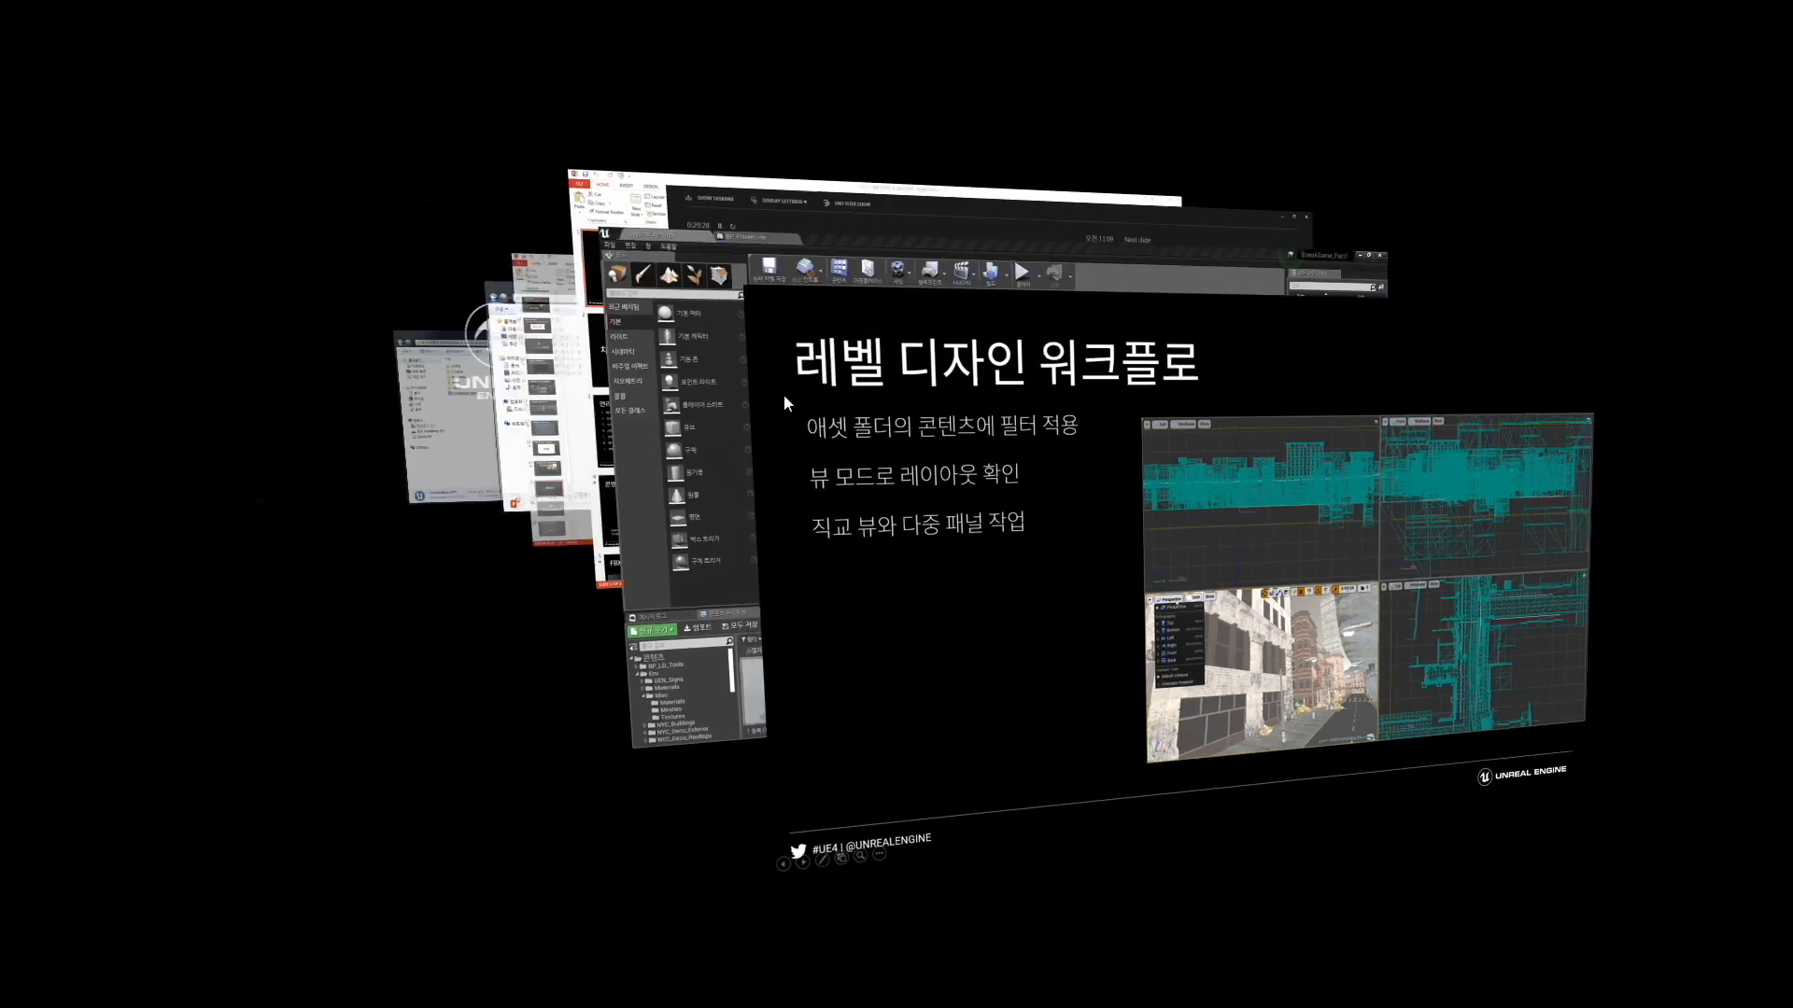
{"action": "left_click", "coordinate": [781, 308]}
{"action": "right_click_drag", "start_coordinate": [780, 308], "coordinate": [724, 425]}
{"action": "right_click_drag", "start_coordinate": [941, 489], "coordinate": [1442, 186]}
{"action": "key", "text": "w"}
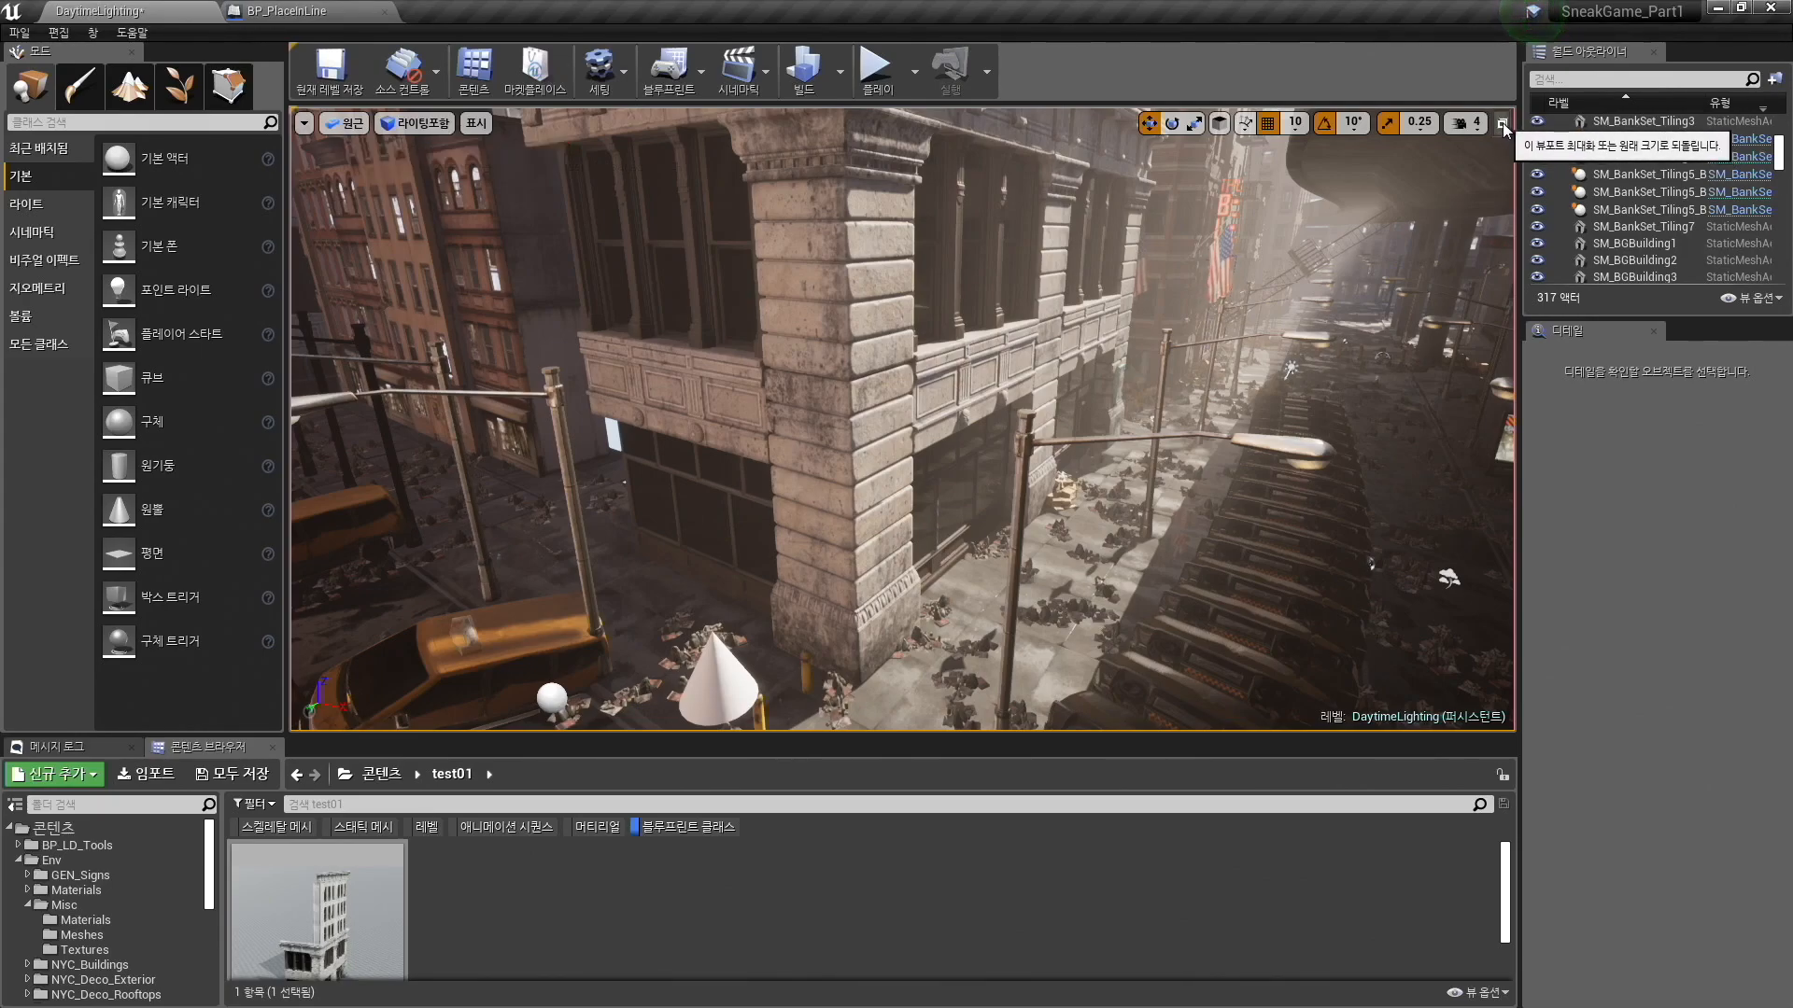
{"action": "left_click", "coordinate": [1503, 121]}
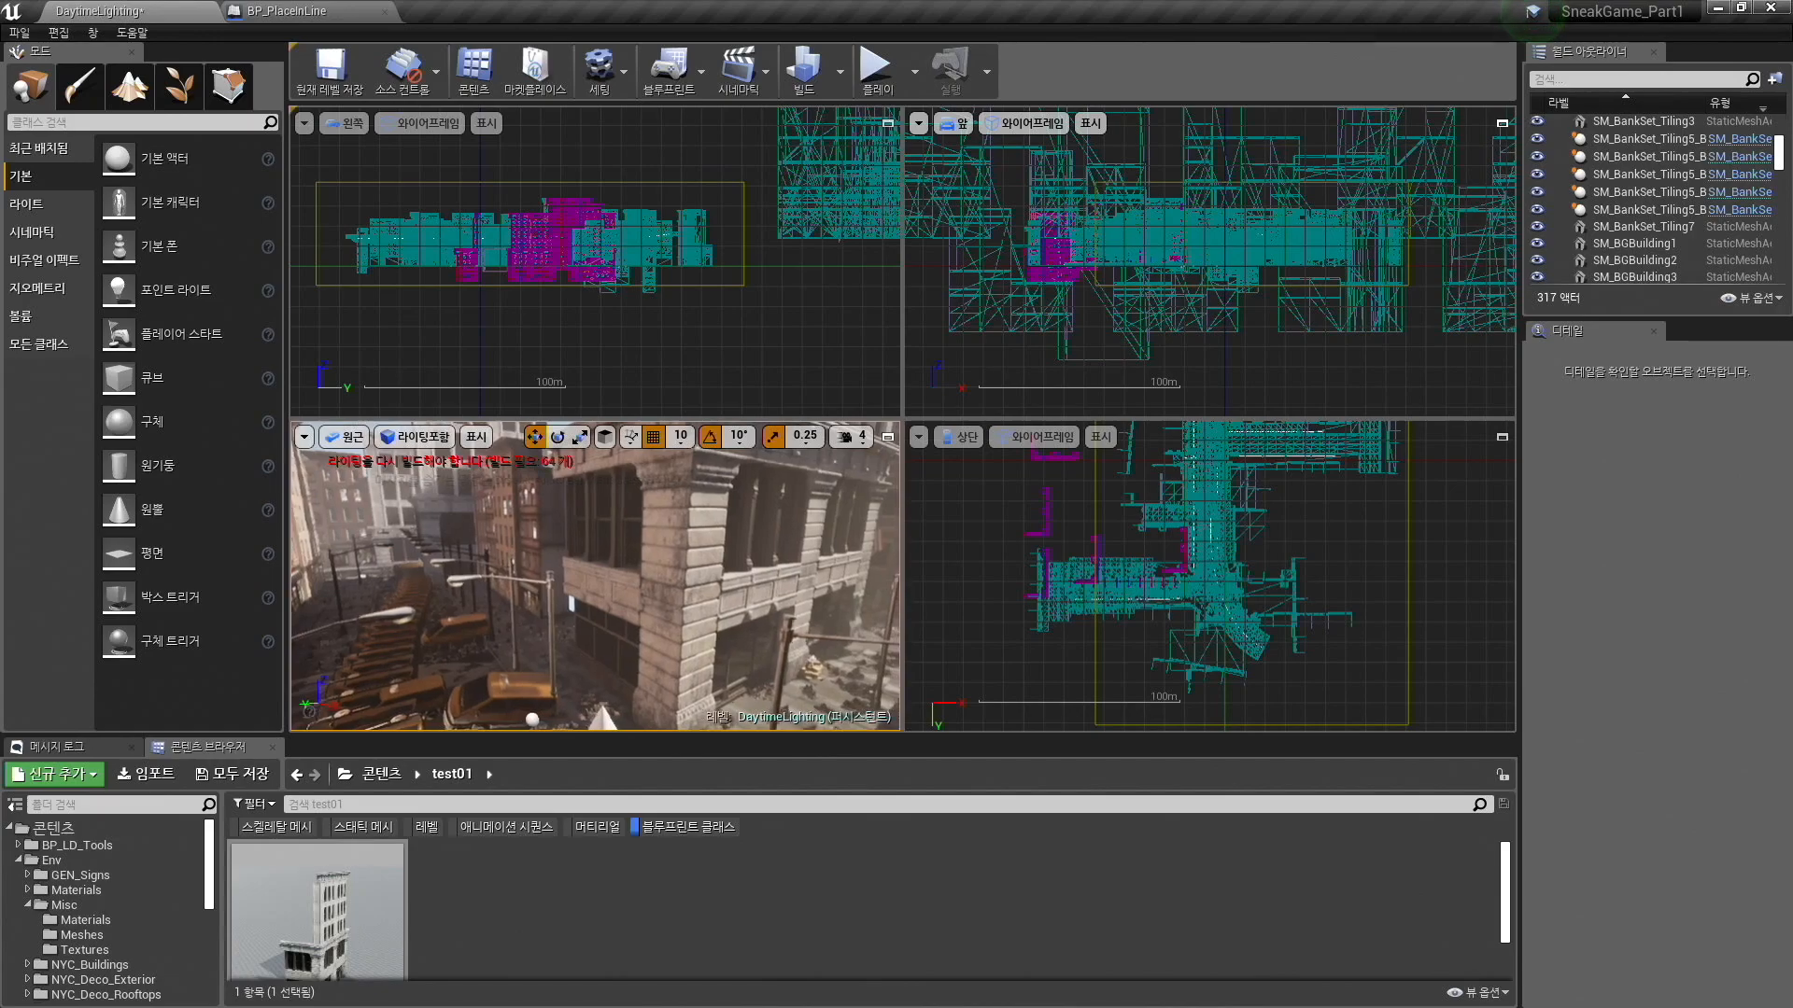
Examine the city level in the orthographic wireframe viewports alongside the perspective view.
{"action": "right_click_drag", "start_coordinate": [645, 550], "coordinate": [696, 551]}
{"action": "scroll", "coordinate": [789, 298], "scroll_direction": "down", "scroll_amount": 5}
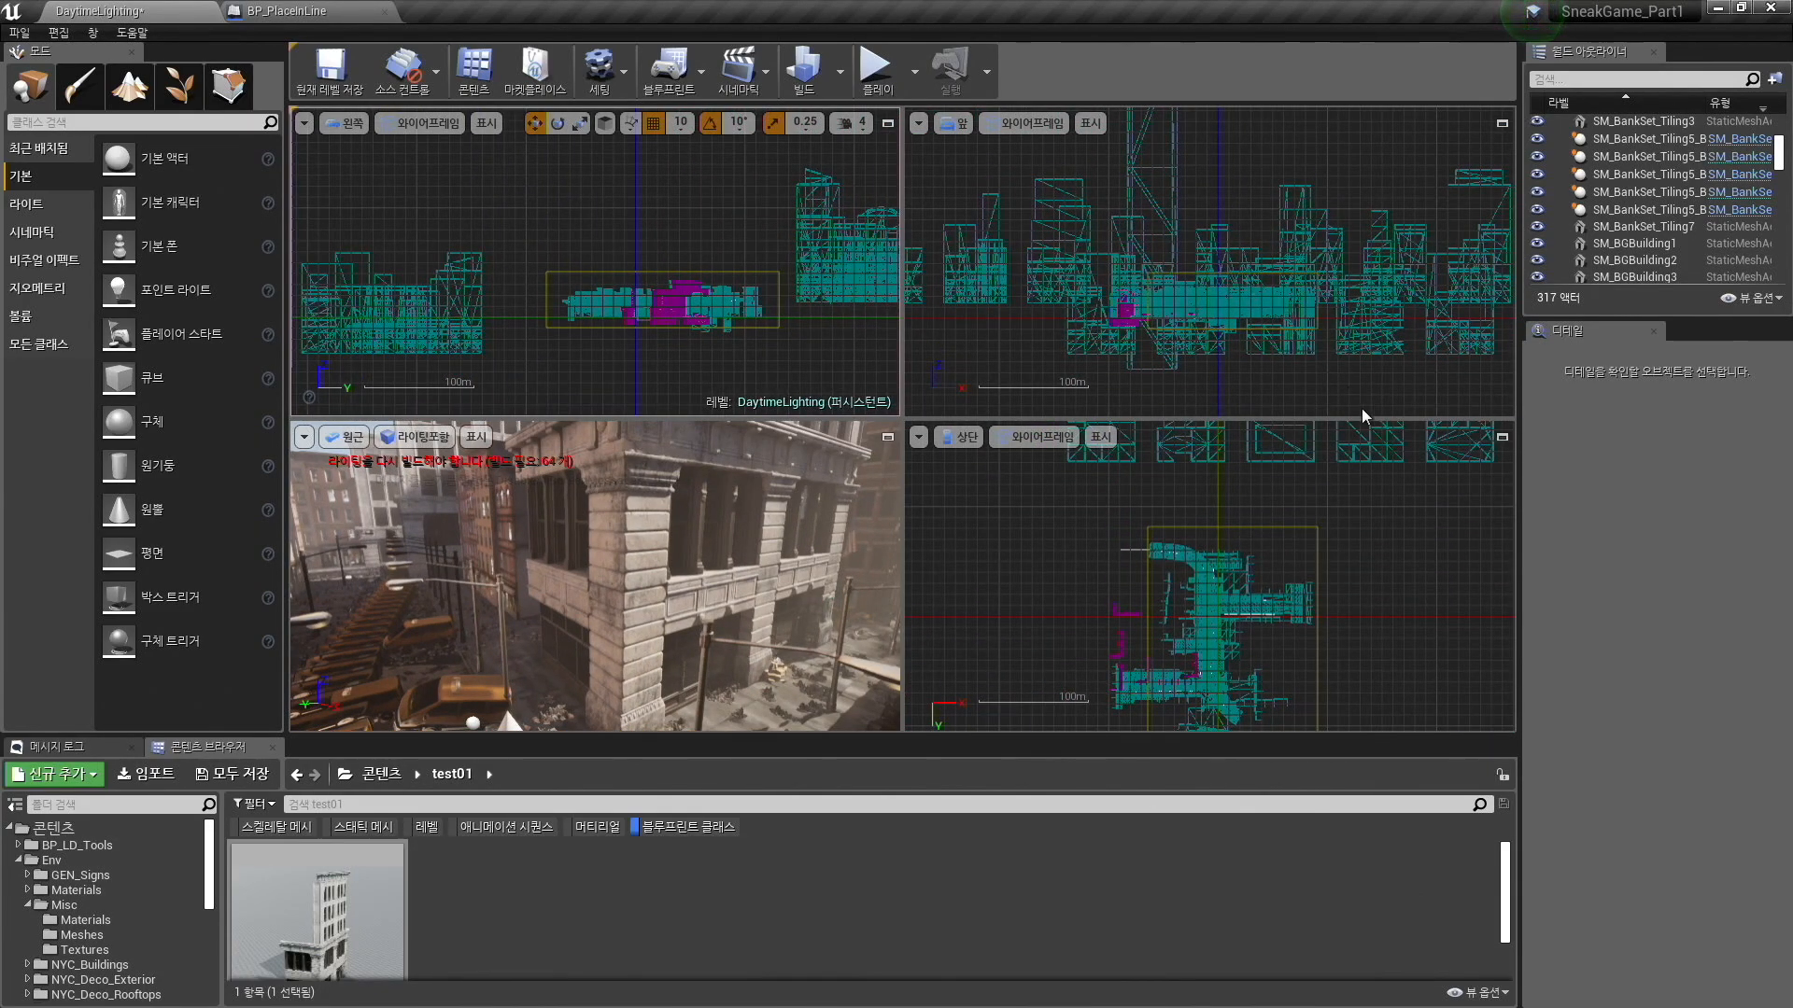
{"action": "right_click_drag", "start_coordinate": [773, 313], "coordinate": [818, 257]}
{"action": "scroll", "coordinate": [822, 308], "scroll_direction": "up", "scroll_amount": 3}
{"action": "scroll", "coordinate": [822, 285], "scroll_direction": "down", "scroll_amount": 4}
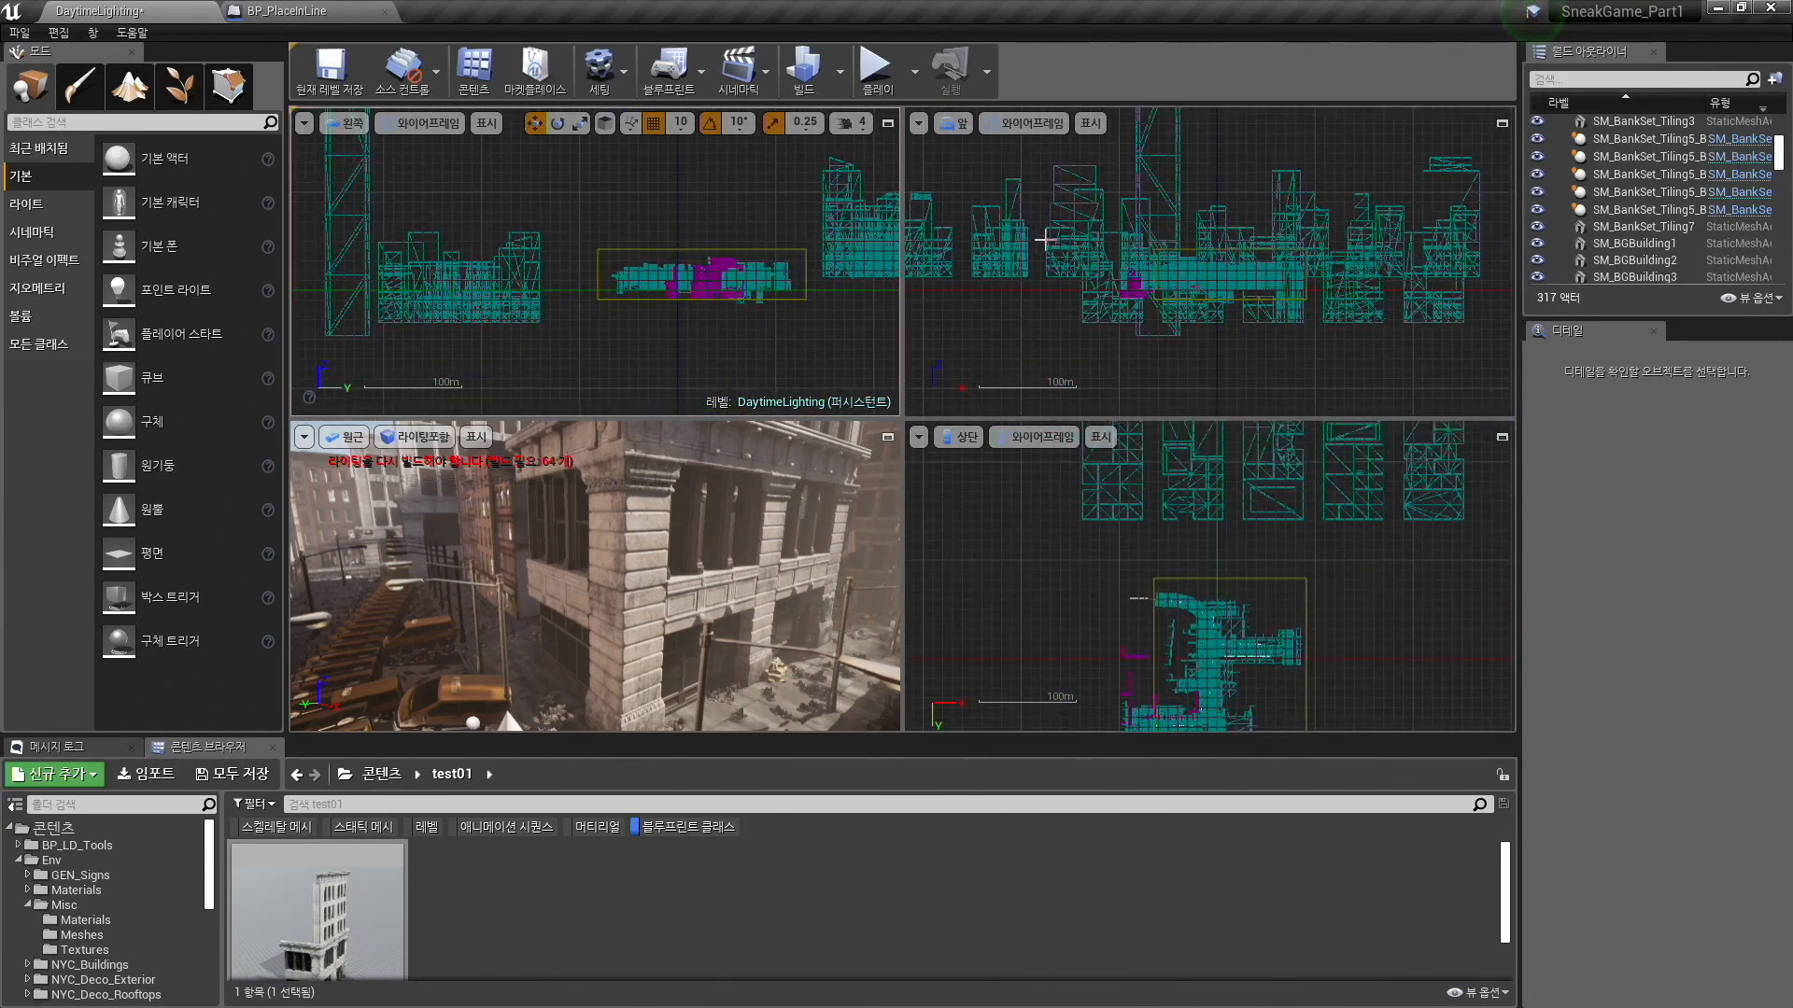
Change the Left orthographic viewport to Right, Front and finally Top, and examine the city blocks from above.
{"action": "left_click", "coordinate": [347, 129]}
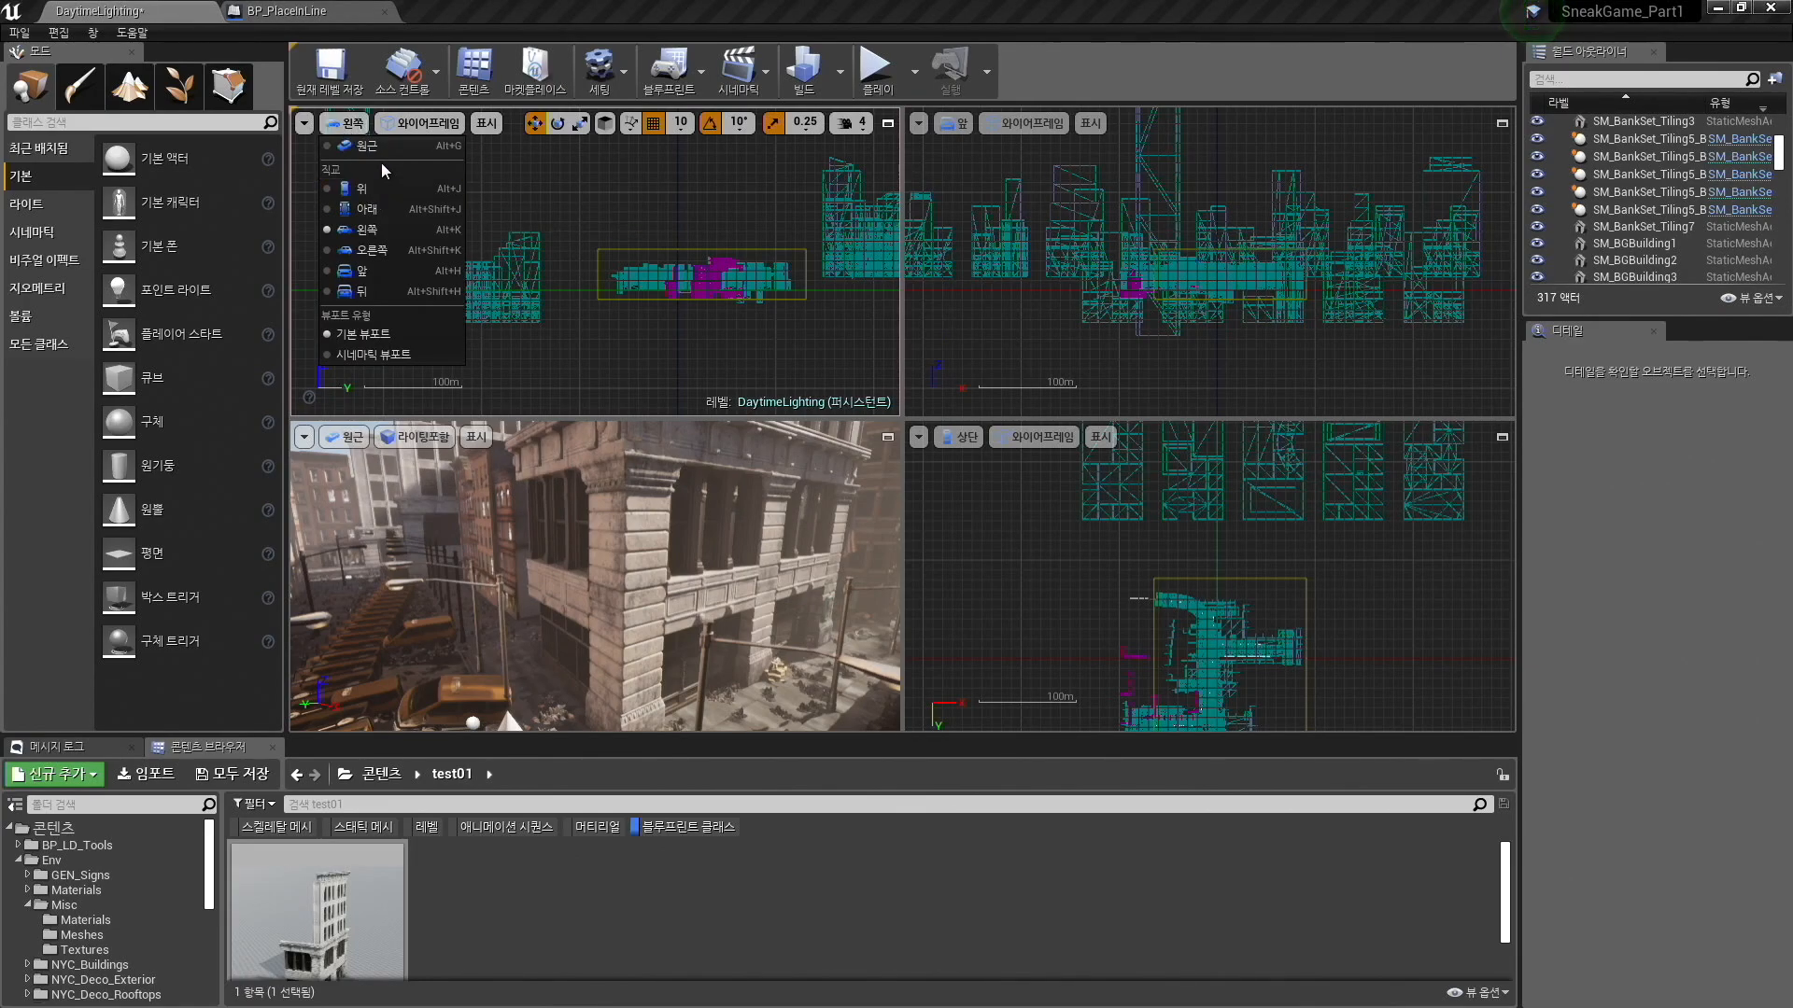
{"action": "left_click", "coordinate": [385, 249]}
{"action": "left_click", "coordinate": [368, 127]}
{"action": "left_click", "coordinate": [362, 271]}
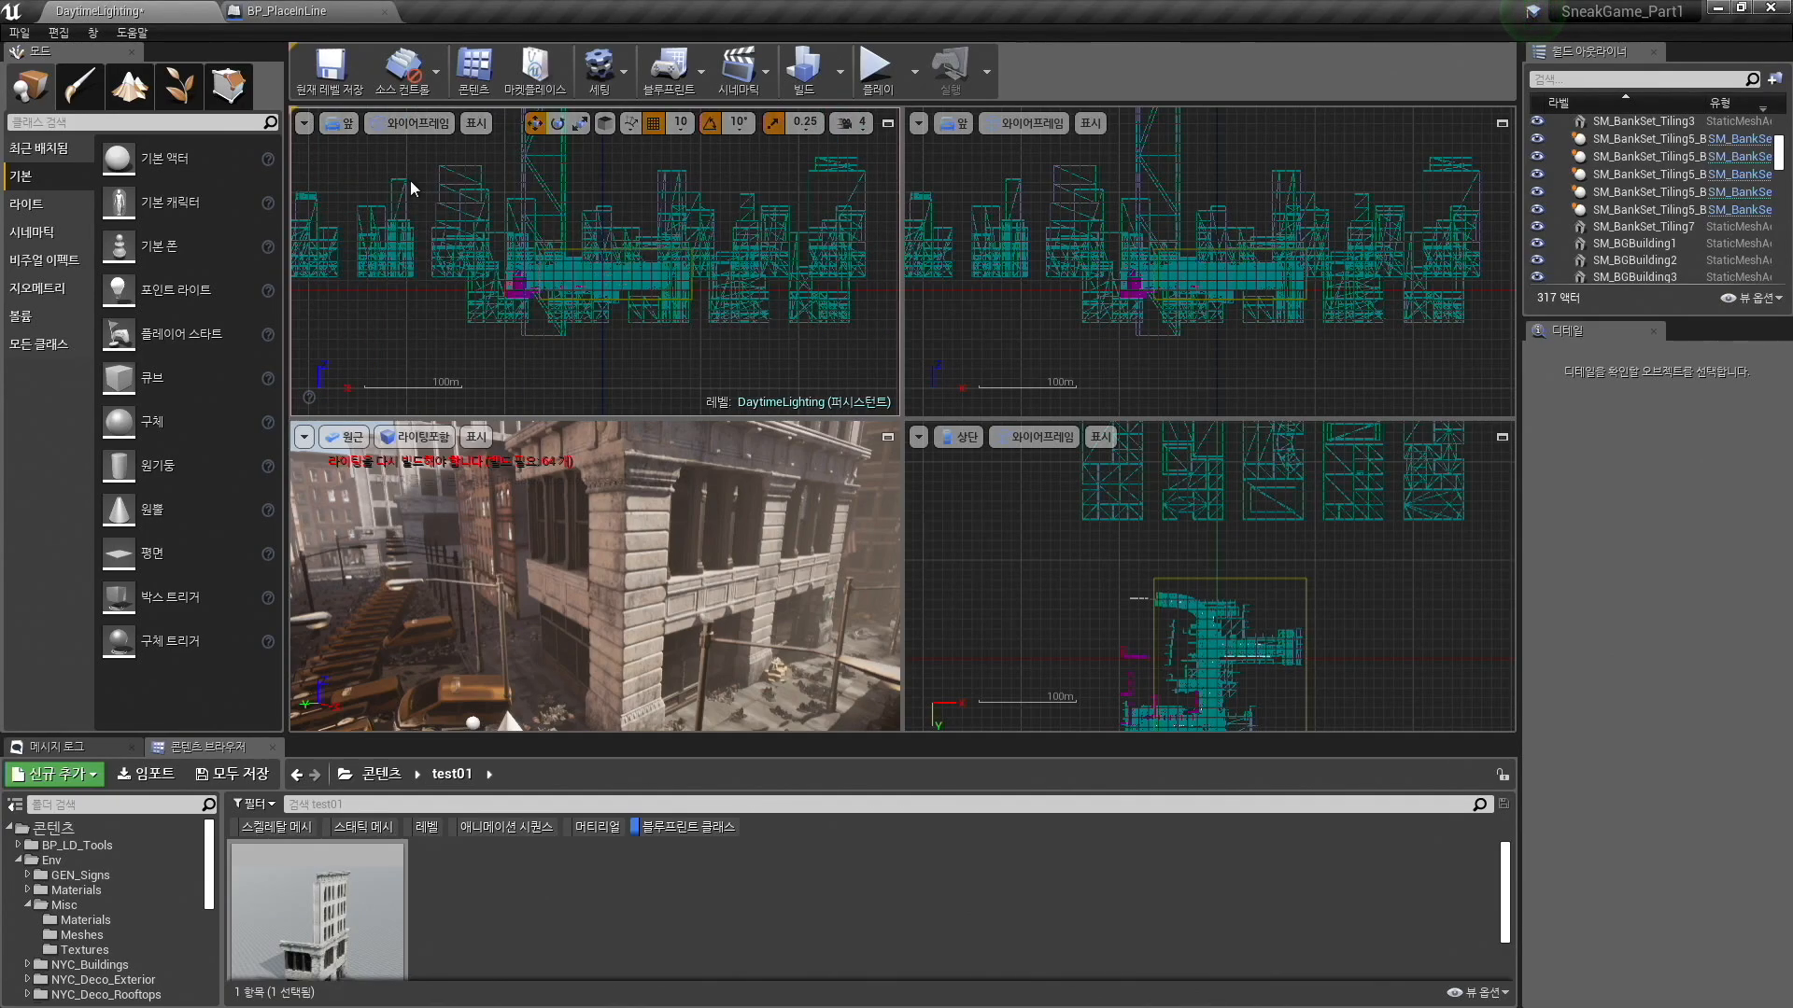
{"action": "left_click", "coordinate": [342, 123]}
{"action": "left_click", "coordinate": [364, 189]}
{"action": "scroll", "coordinate": [1092, 206], "scroll_direction": "down", "scroll_amount": 6}
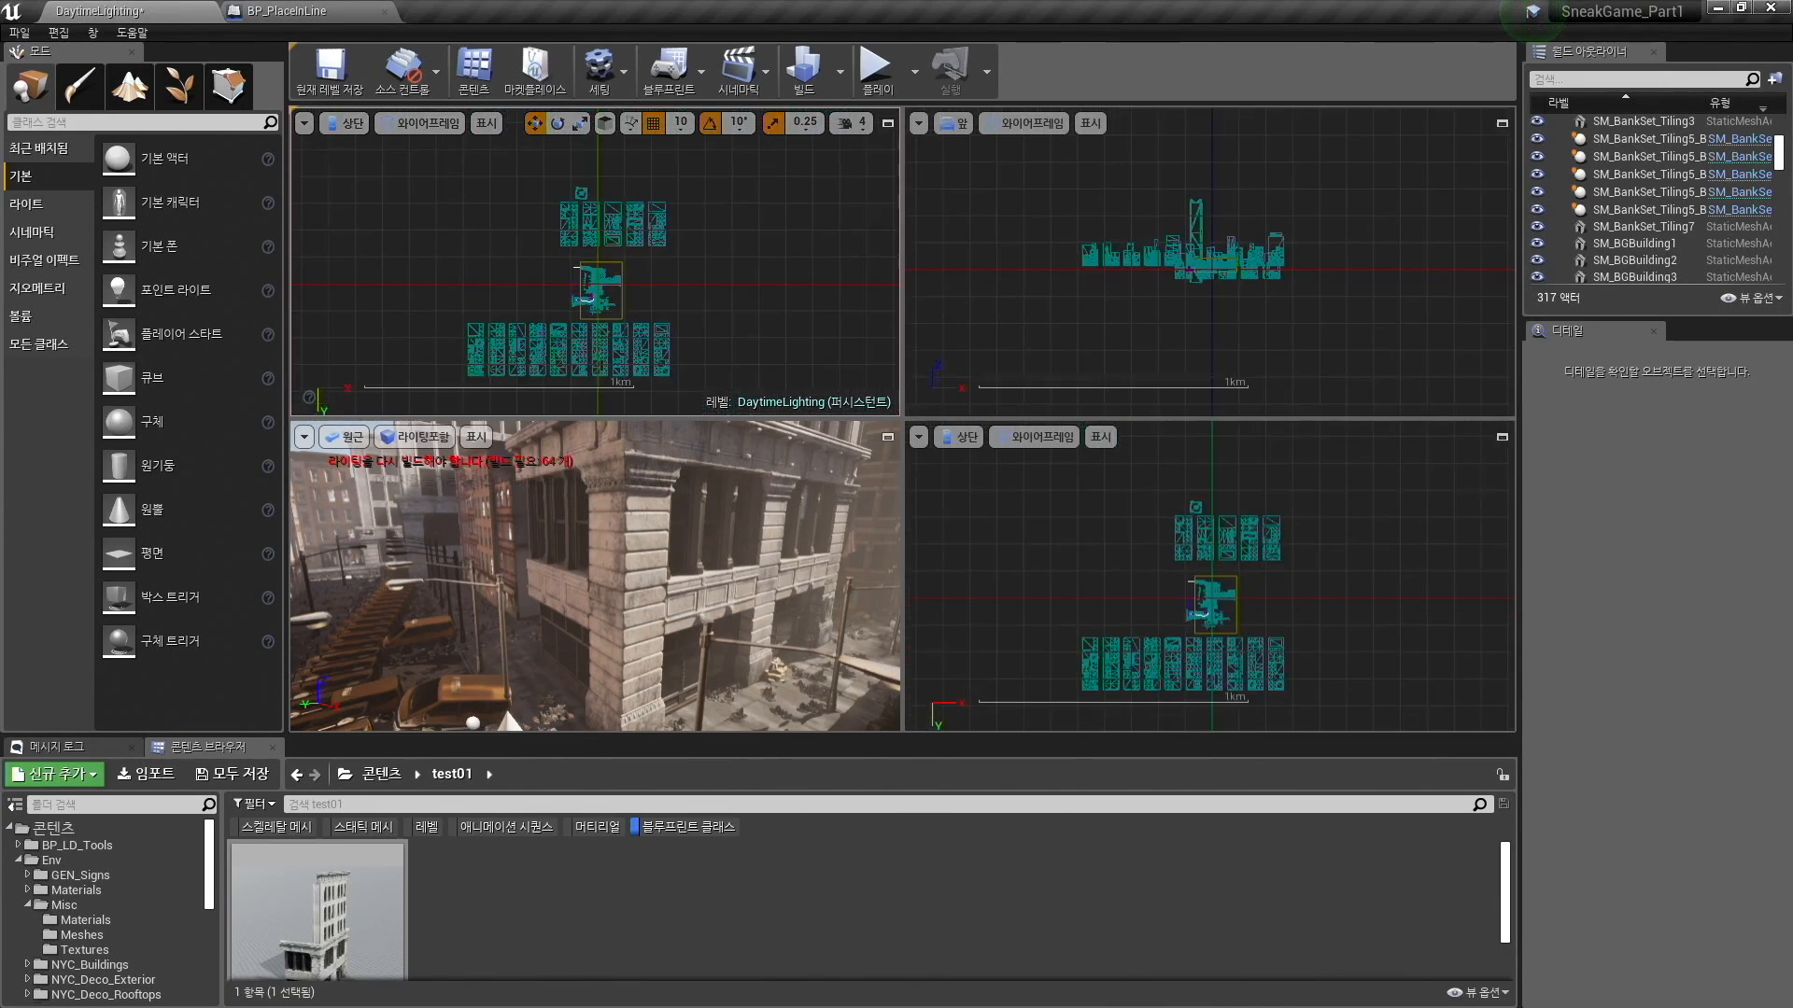
{"action": "scroll", "coordinate": [1093, 206], "scroll_direction": "up", "scroll_amount": 6}
{"action": "scroll", "coordinate": [1132, 272], "scroll_direction": "down", "scroll_amount": 4}
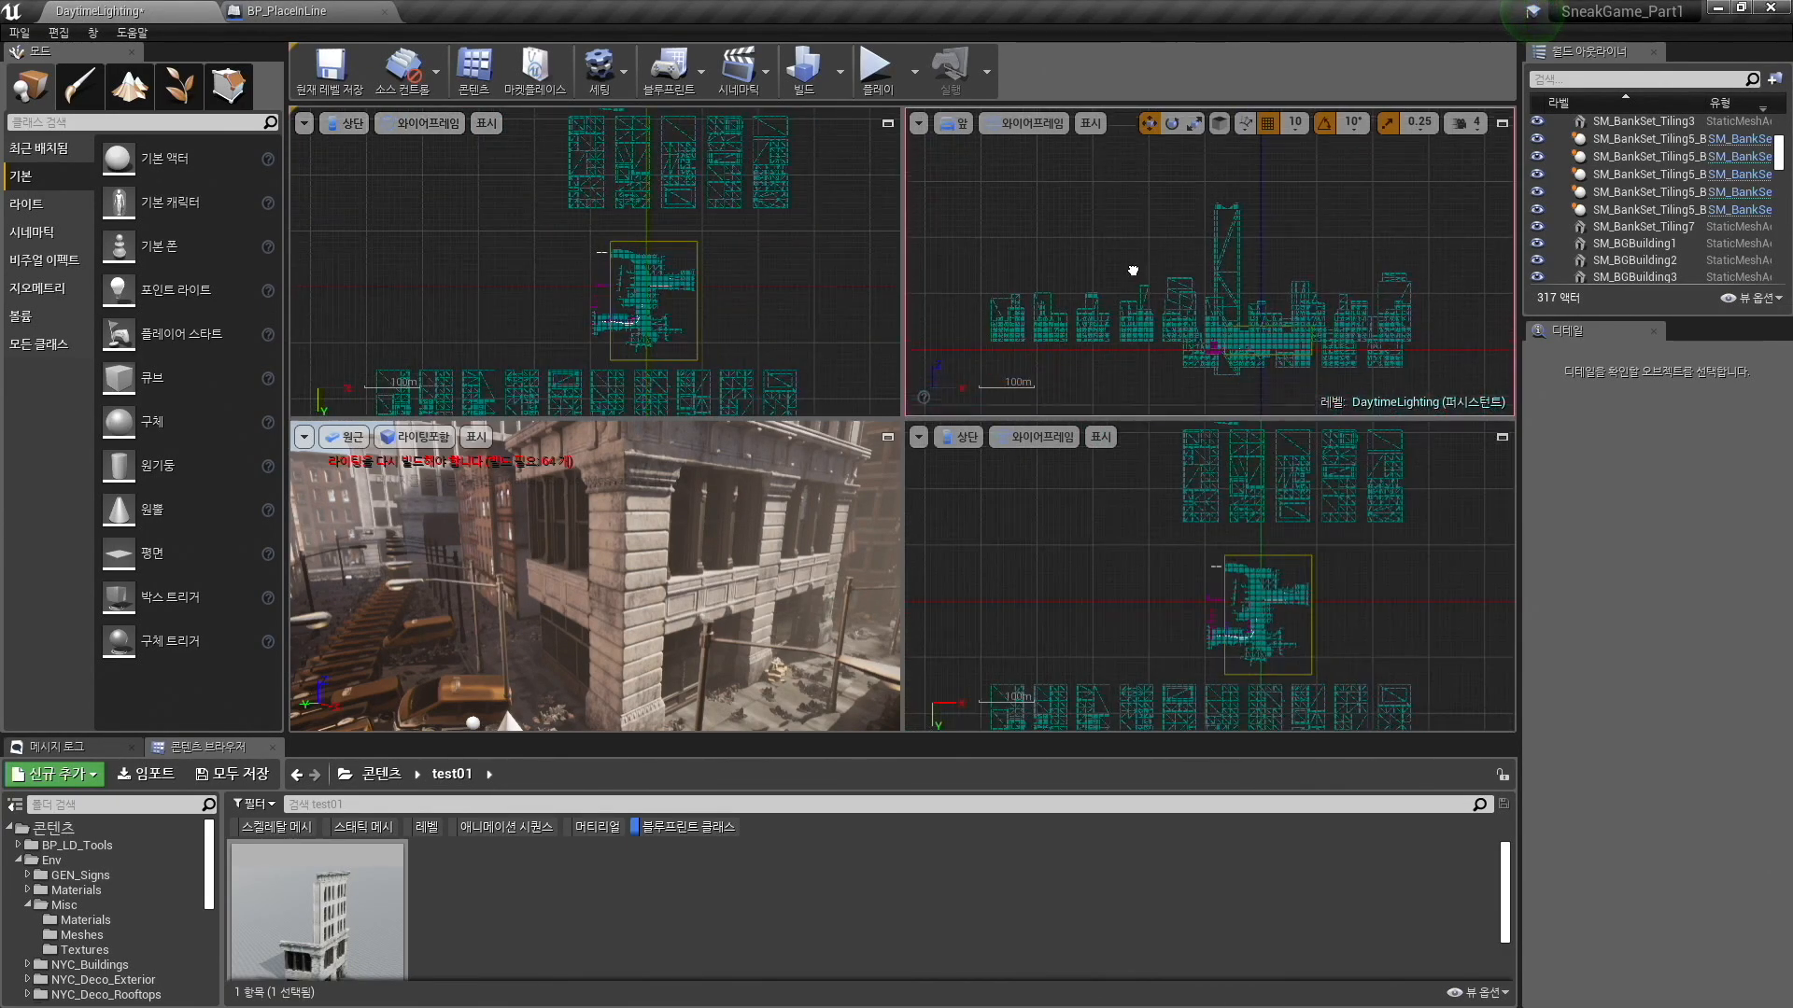
Select the distant background building at the end of the street in the perspective view, and clear the selection.
{"action": "right_click_drag", "start_coordinate": [1133, 272], "coordinate": [1161, 232]}
{"action": "right_click_drag", "start_coordinate": [747, 504], "coordinate": [663, 481]}
{"action": "left_click", "coordinate": [745, 501]}
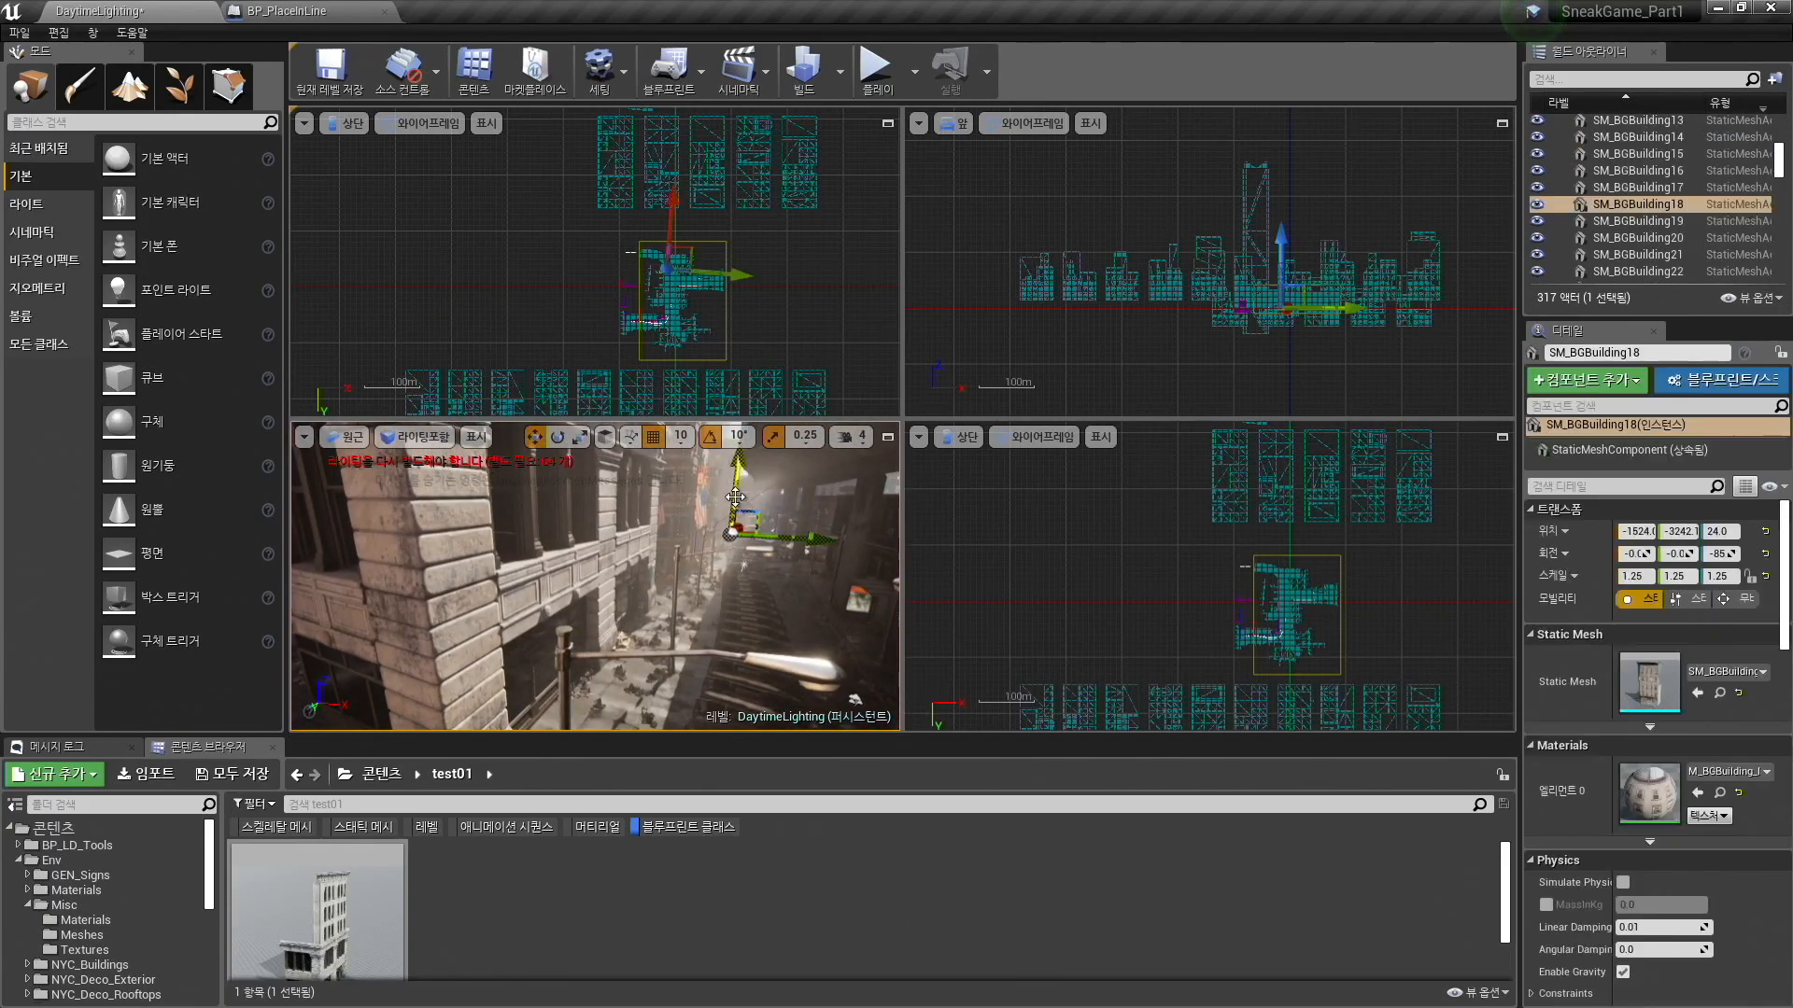
{"action": "right_click_drag", "start_coordinate": [745, 500], "coordinate": [756, 497]}
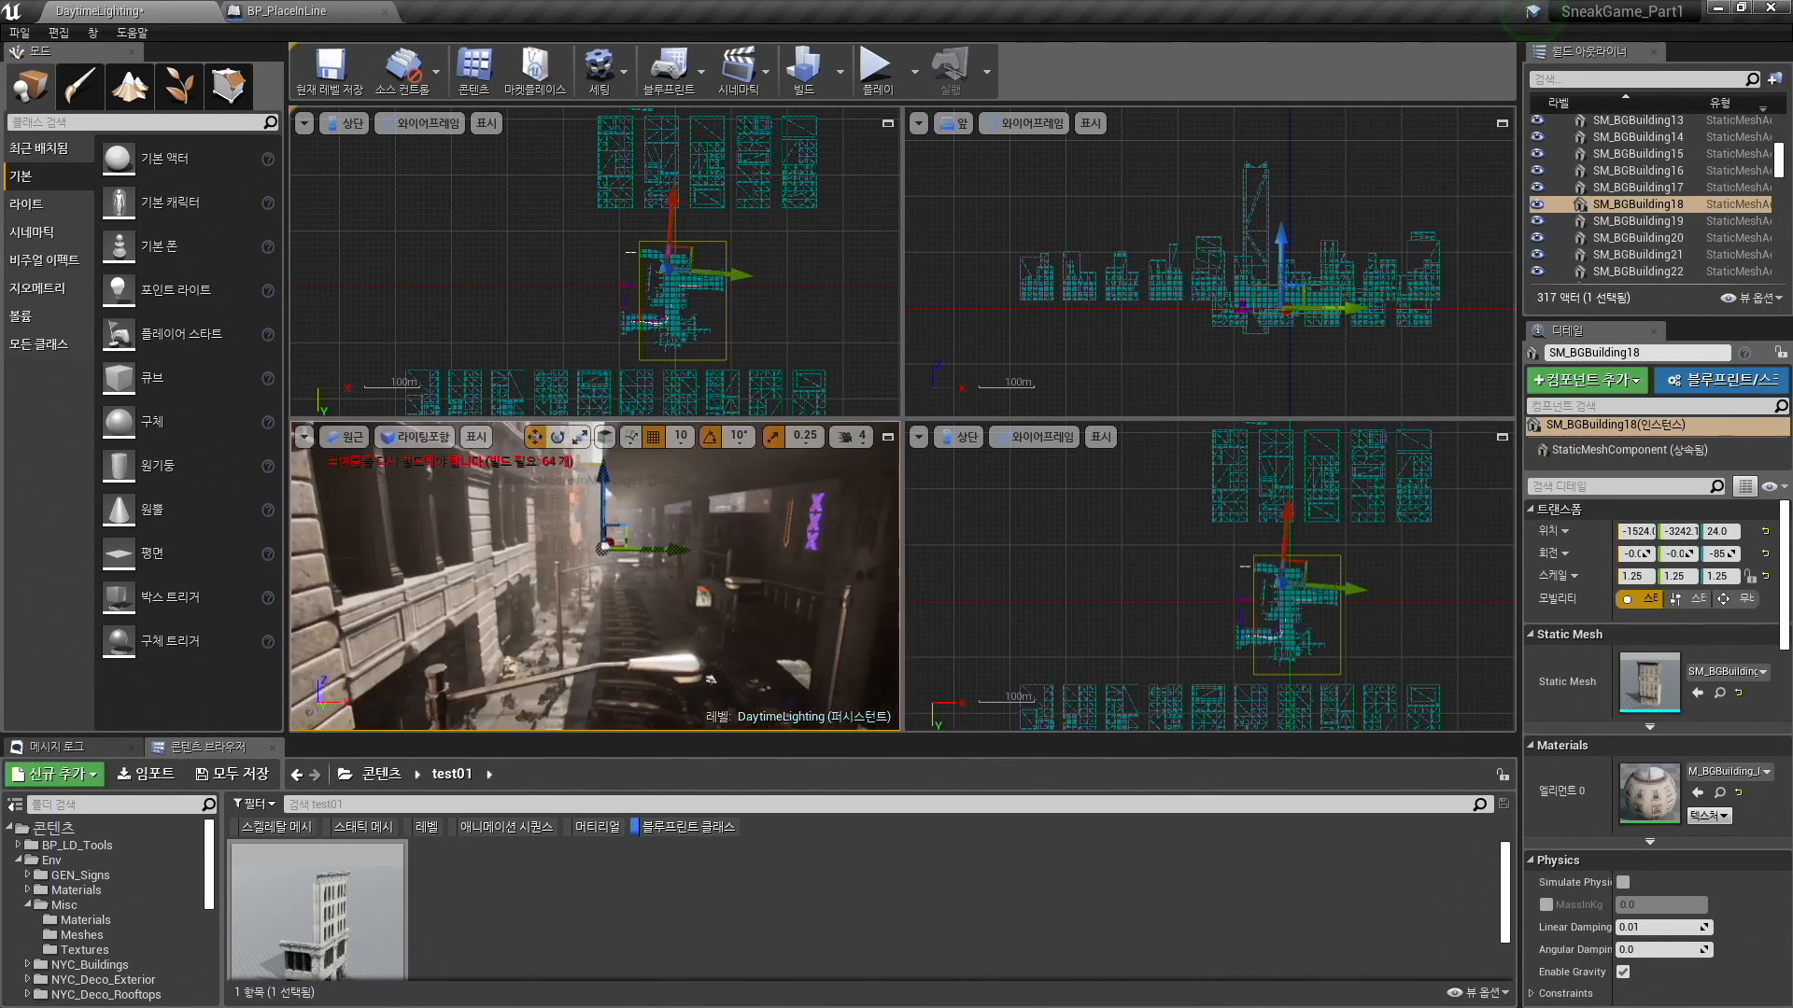
{"action": "key", "text": "Escape"}
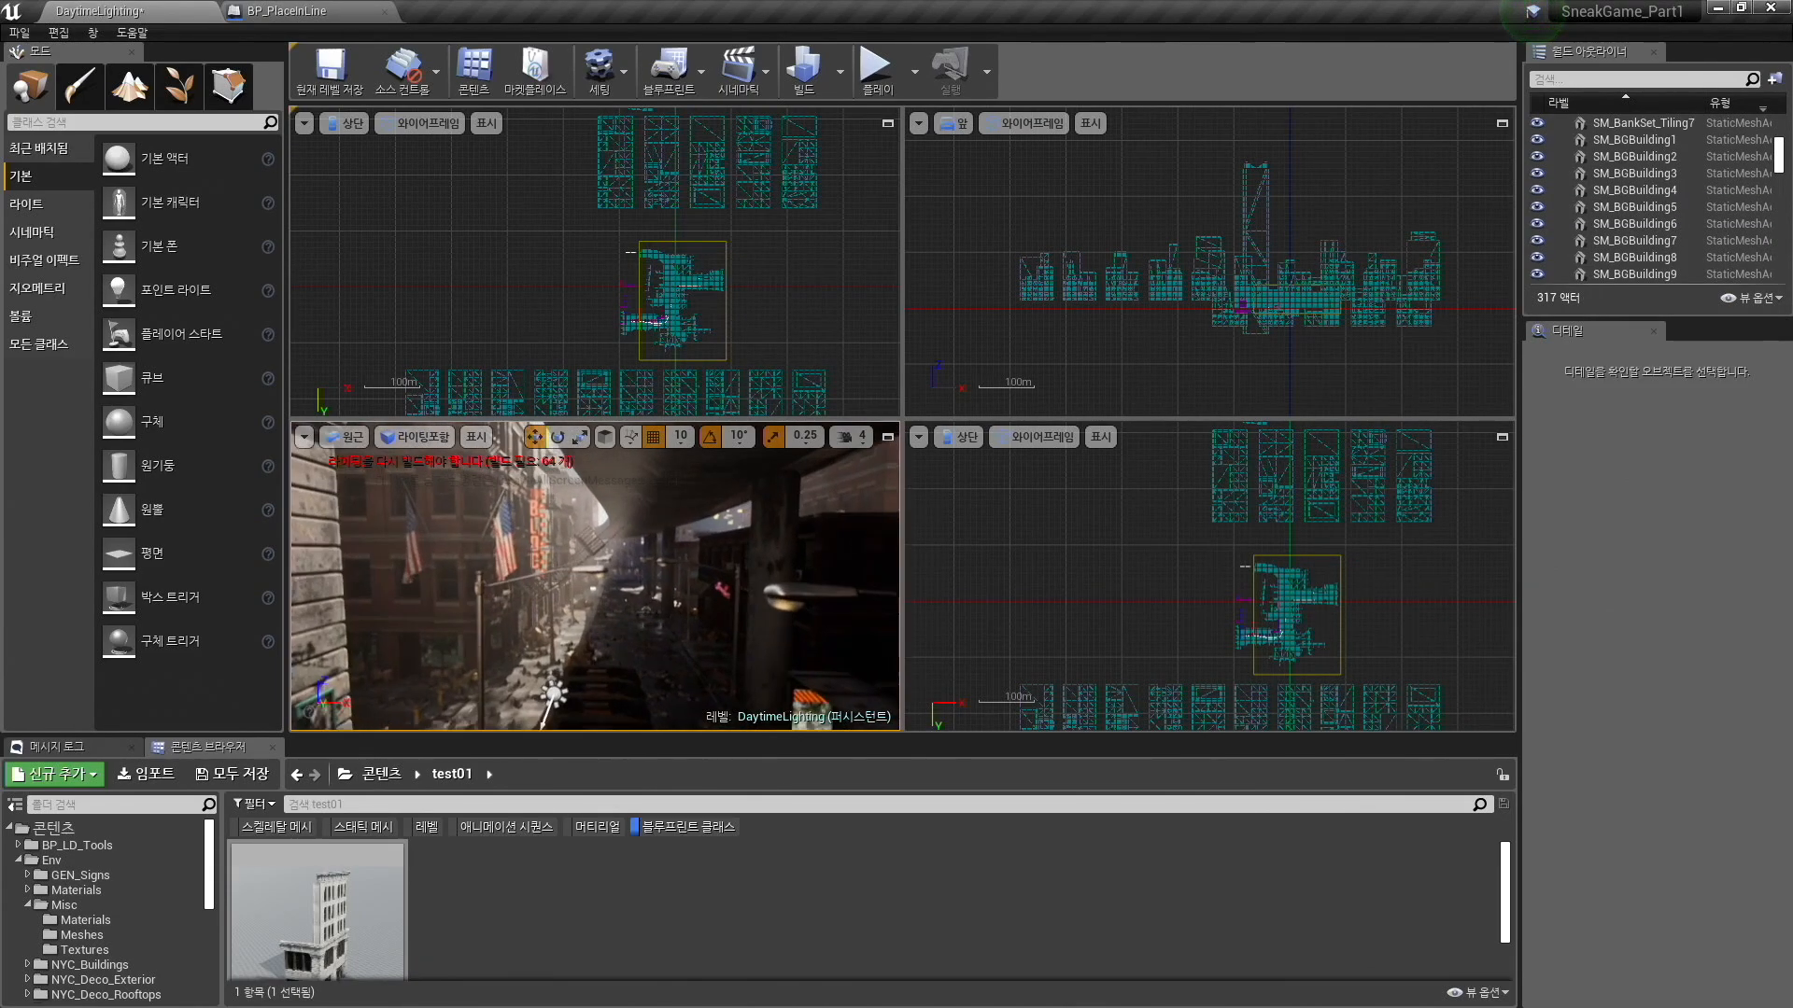
{"action": "mouse_move", "coordinate": [598, 575]}
{"action": "right_mouse_down"}
{"action": "mouse_move", "coordinate": [611, 571]}
{"action": "mouse_move", "coordinate": [598, 579]}
{"action": "right_mouse_up"}
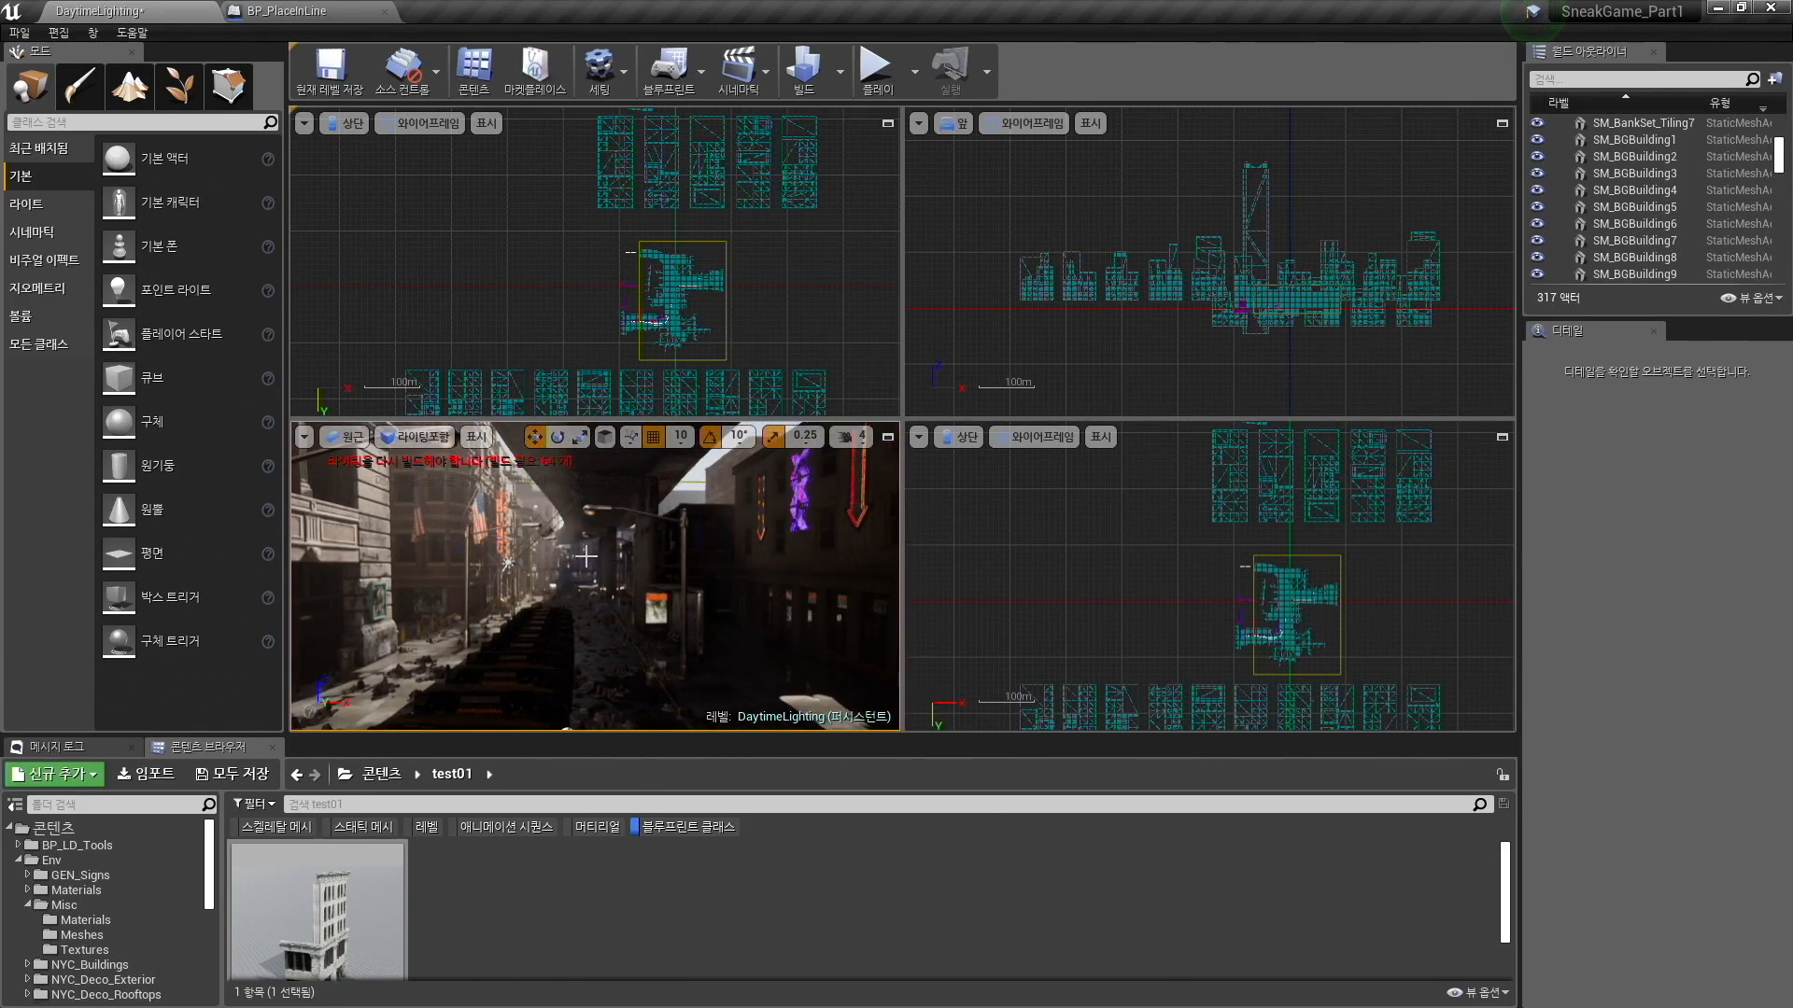
Select the spline array on the street and the low-poly background buildings to locate them across the four viewports.
{"action": "left_click", "coordinate": [681, 544]}
{"action": "right_click_drag", "start_coordinate": [786, 250], "coordinate": [744, 231]}
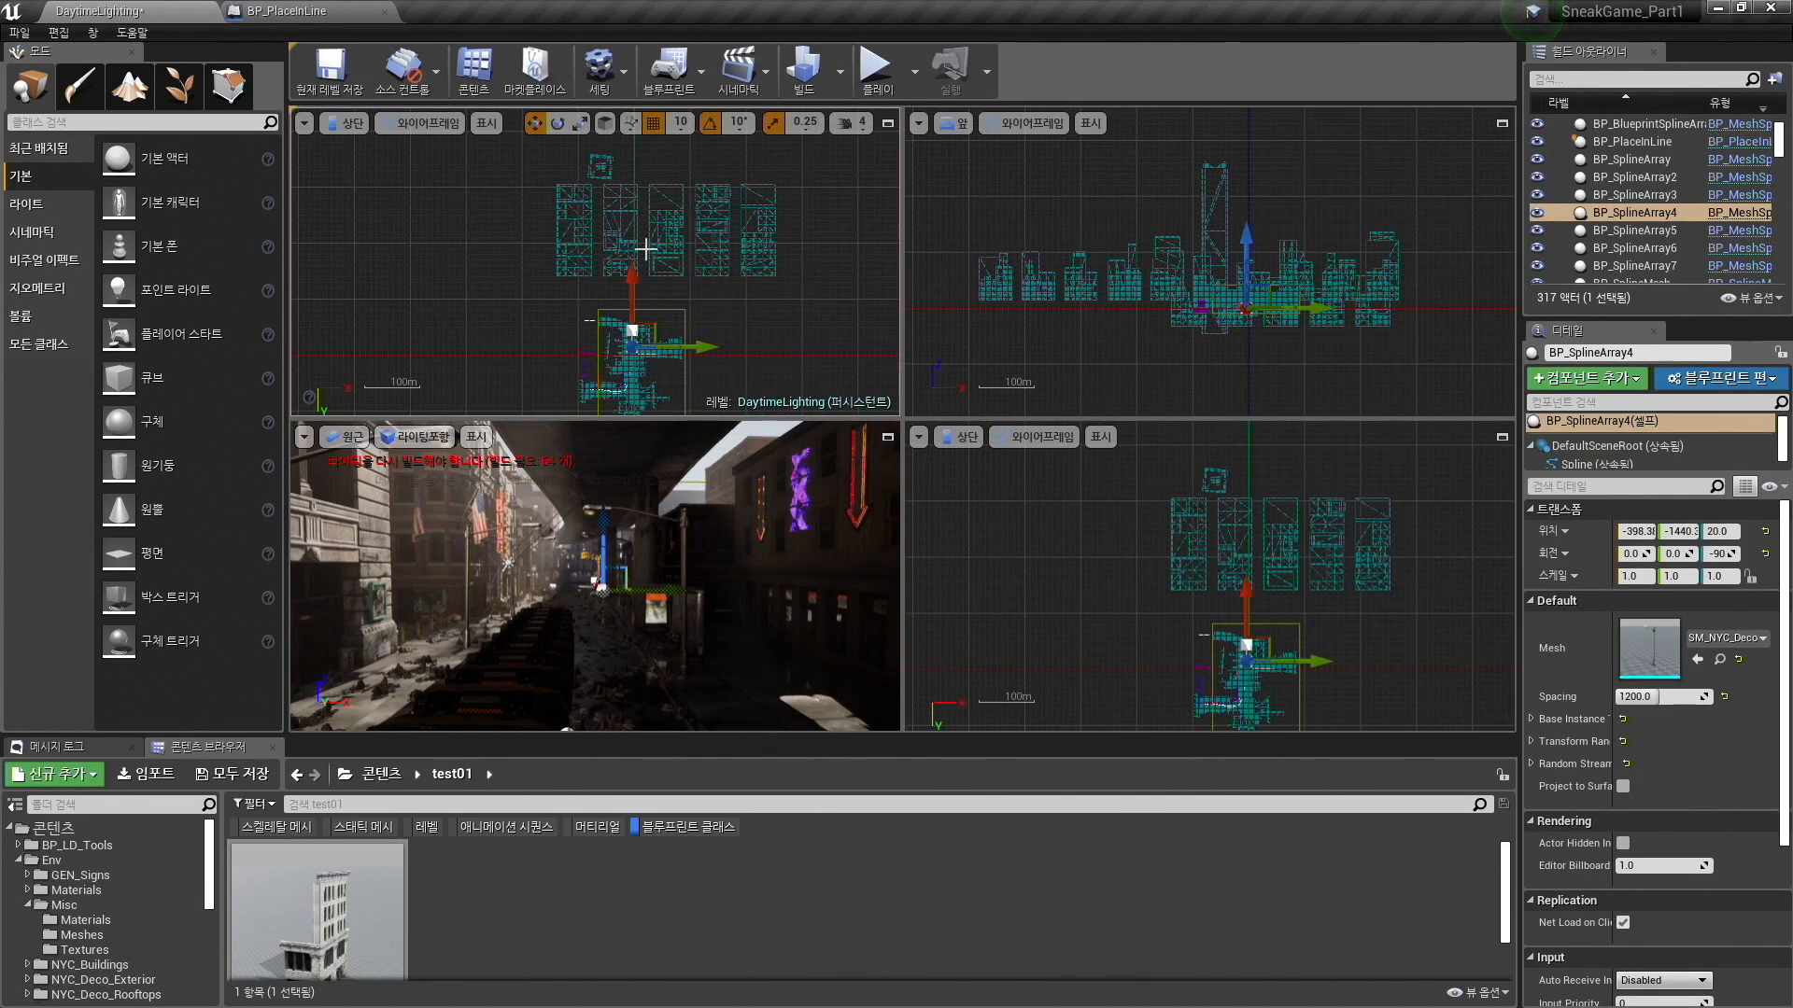
{"action": "left_click", "coordinate": [691, 245]}
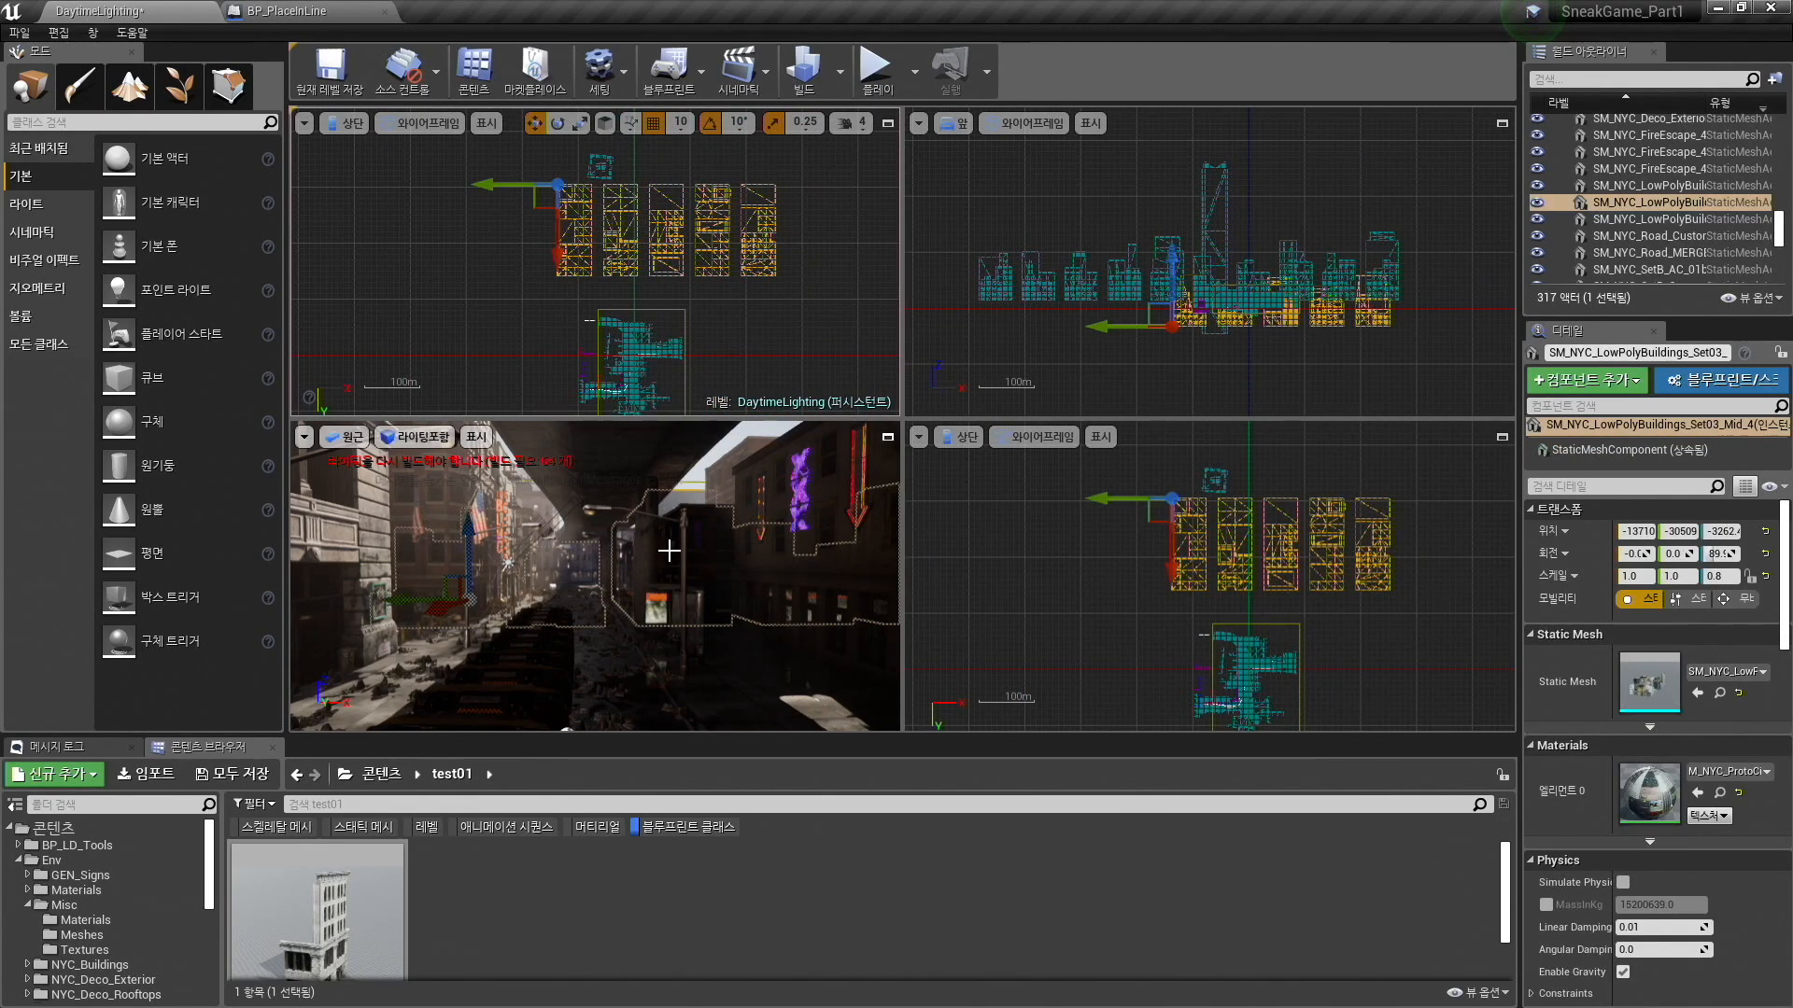
{"action": "right_click_drag", "start_coordinate": [669, 550], "coordinate": [642, 564]}
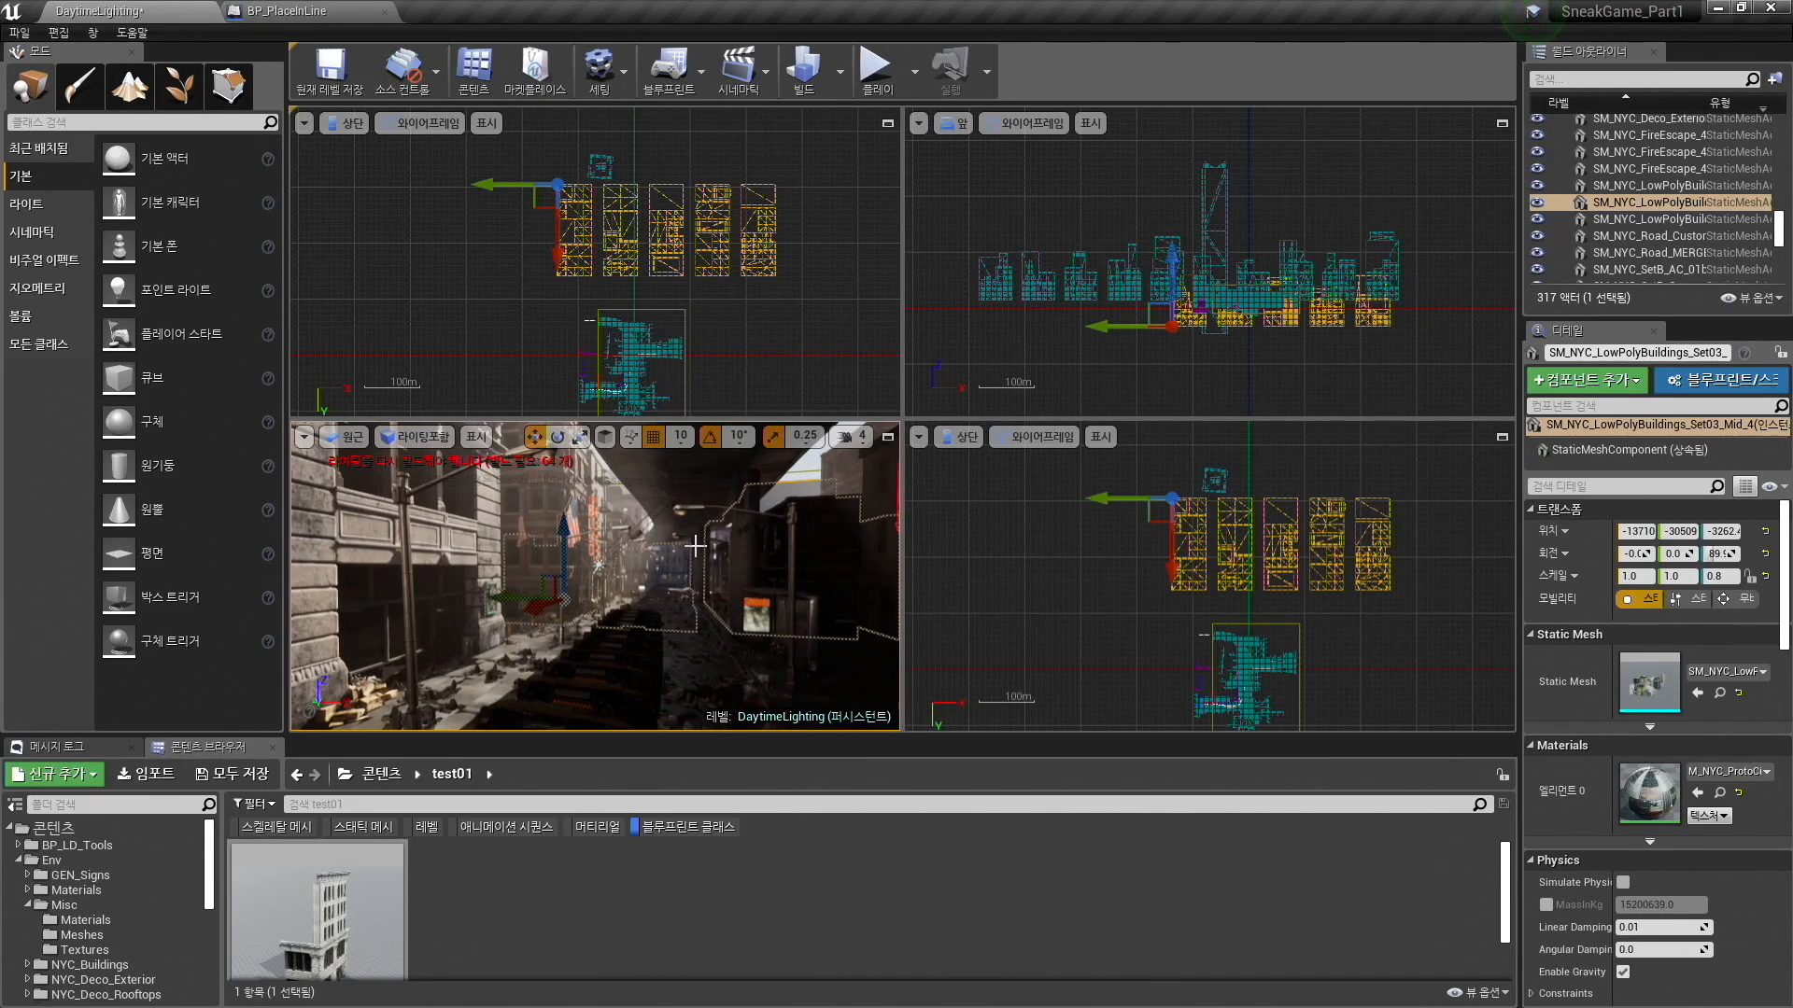
{"action": "right_click_drag", "start_coordinate": [643, 564], "coordinate": [420, 581]}
Select objects along the street, including an overpass pillar, and focus the perspective view on each.
{"action": "left_click", "coordinate": [568, 598]}
{"action": "key", "text": "f"}
{"action": "left_click", "coordinate": [655, 562]}
{"action": "key", "text": "f"}
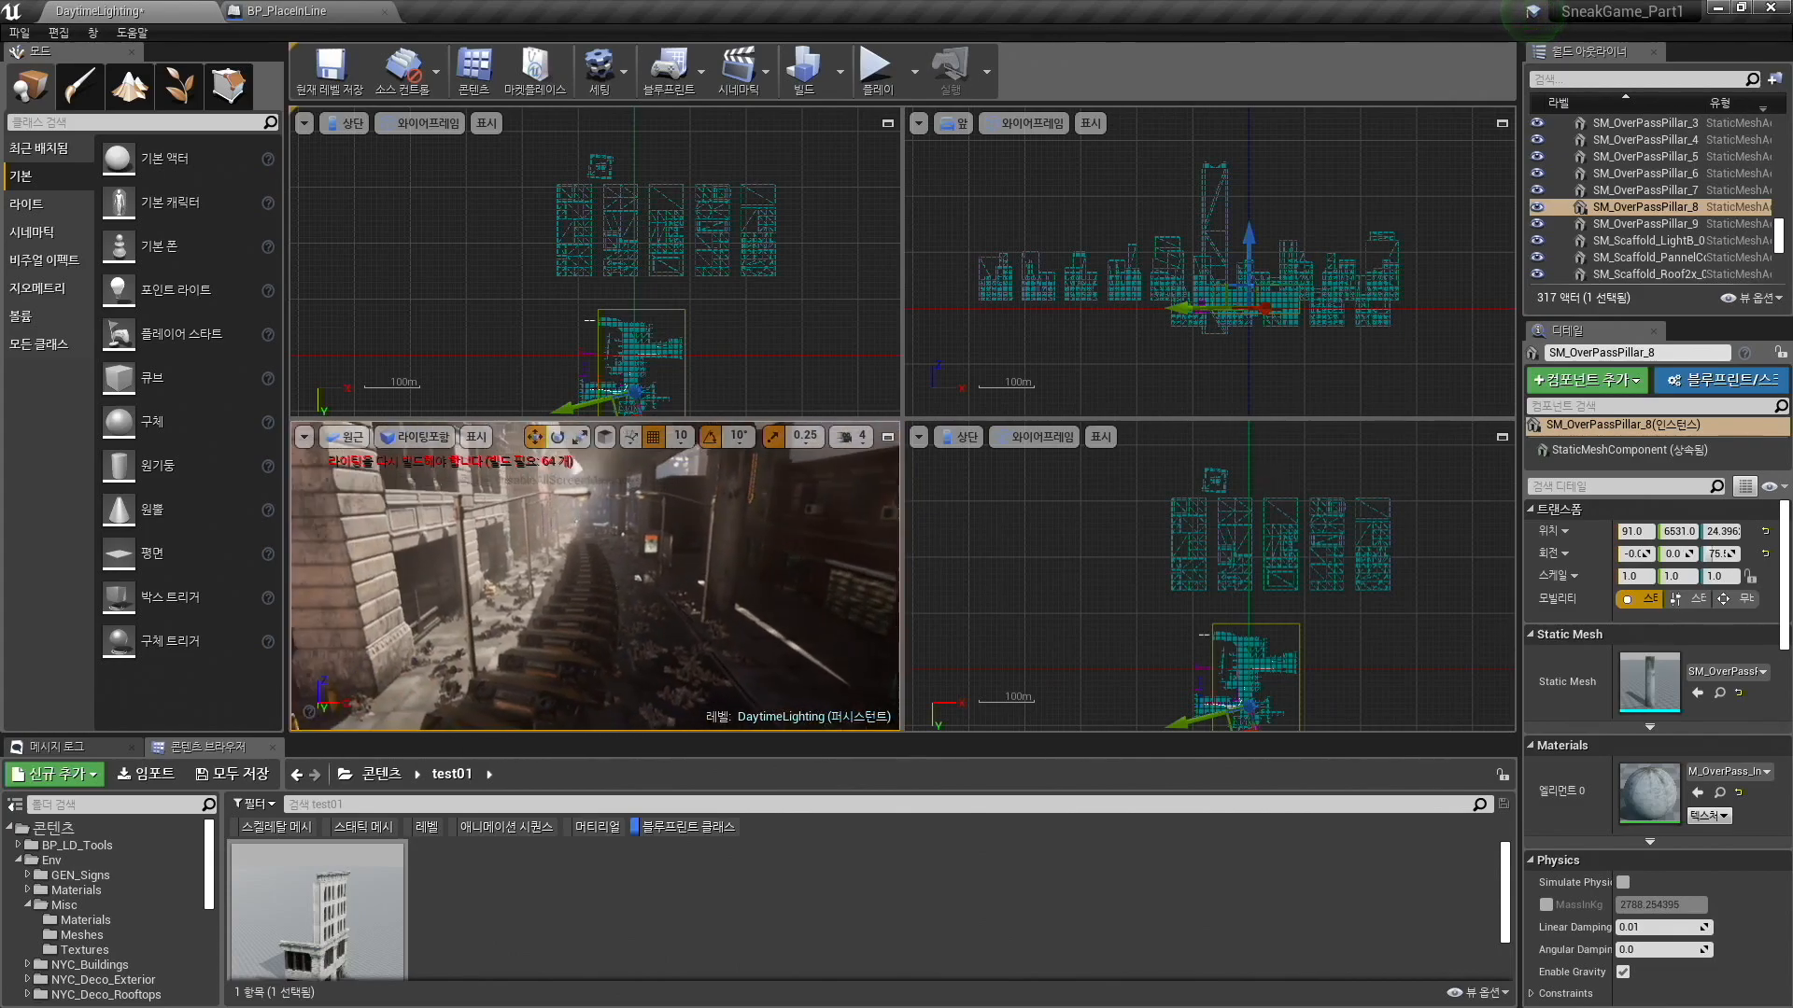
{"action": "right_click_drag", "start_coordinate": [681, 519], "coordinate": [626, 528]}
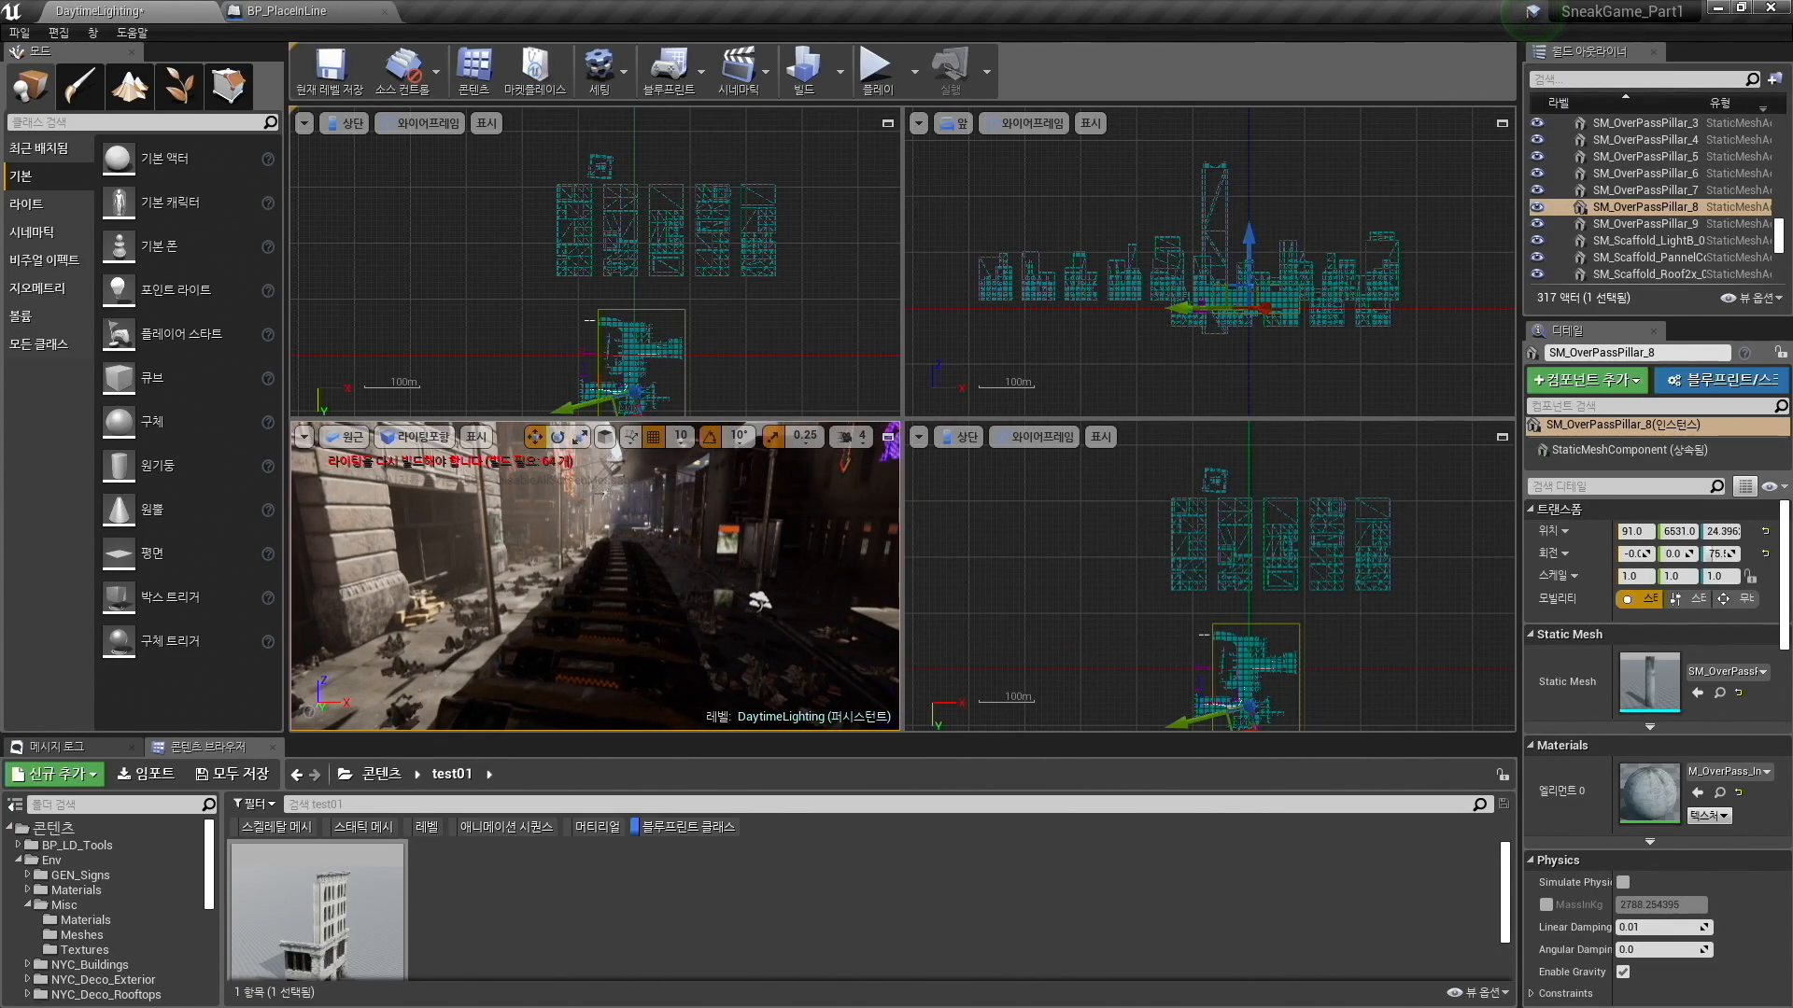
Focus on another object down the street, look around the overpass and brick buildings, and clear the selection.
{"action": "left_click", "coordinate": [617, 521]}
{"action": "key", "text": "f"}
{"action": "right_click_drag", "start_coordinate": [740, 530], "coordinate": [495, 589]}
{"action": "key", "text": "Escape"}
{"action": "right_click_drag", "start_coordinate": [803, 485], "coordinate": [887, 478]}
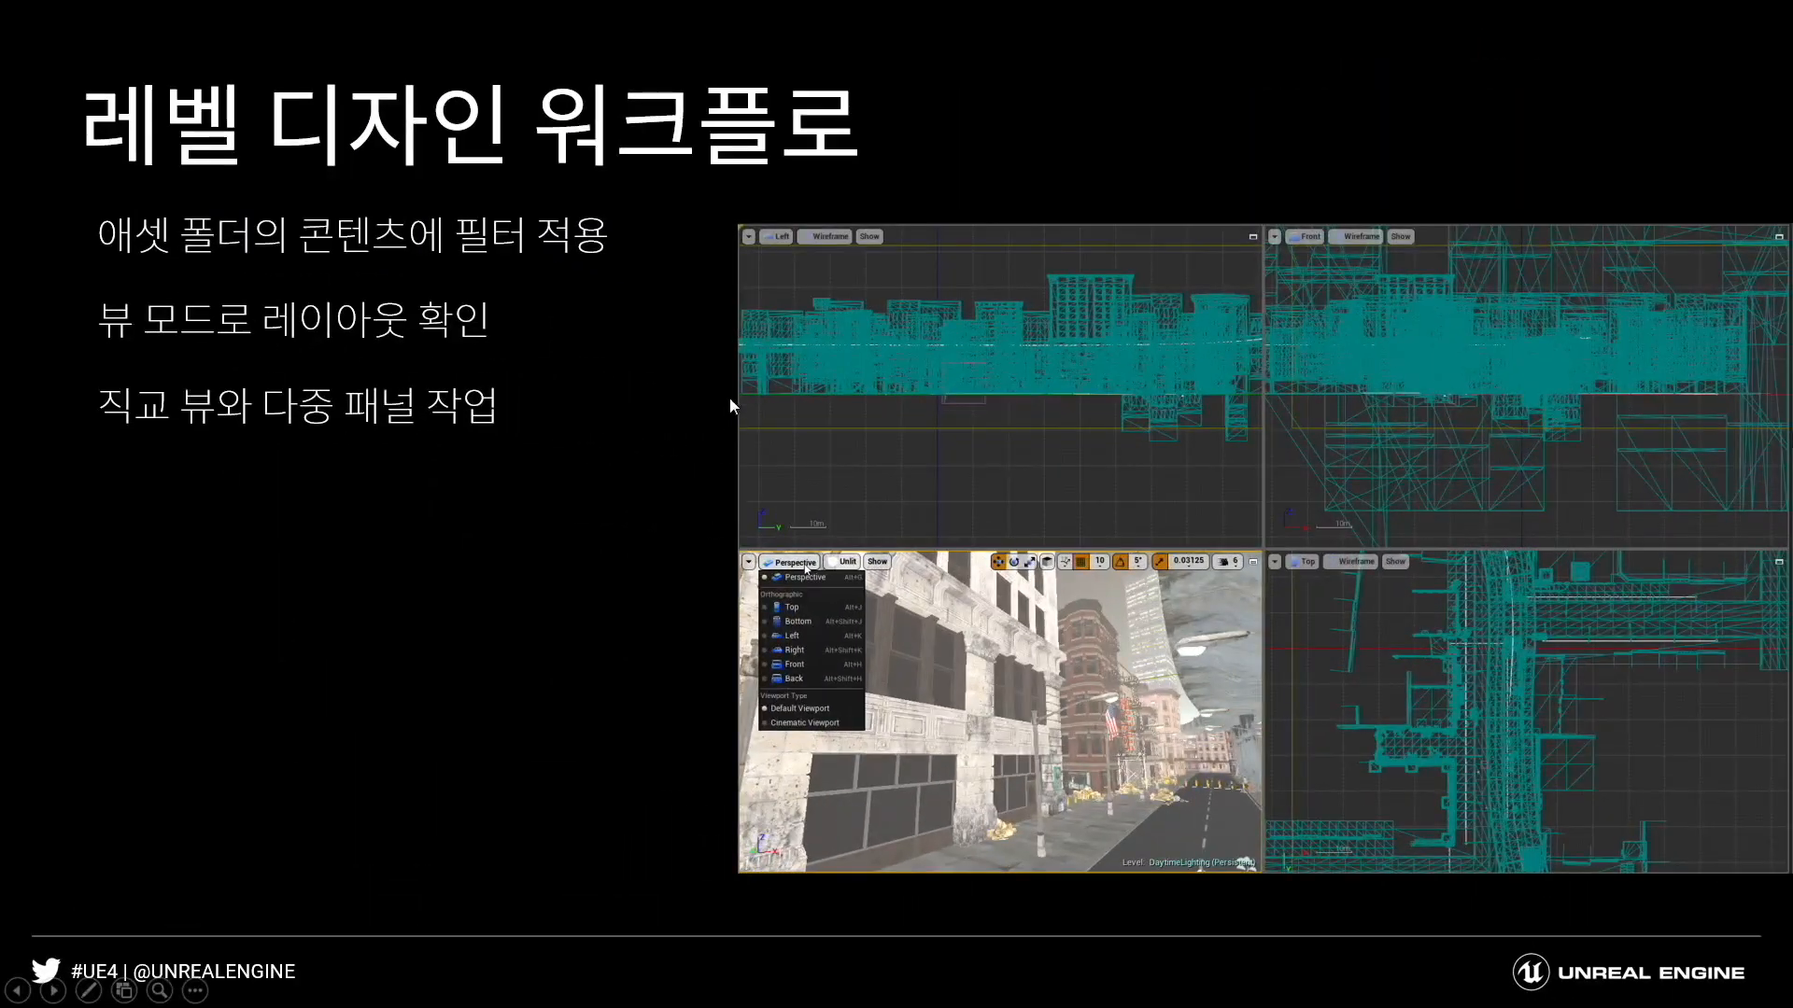
Advance the slideshow to the point about working with additional layouts, and return to Unreal Engine.
{"action": "left_click", "coordinate": [848, 368]}
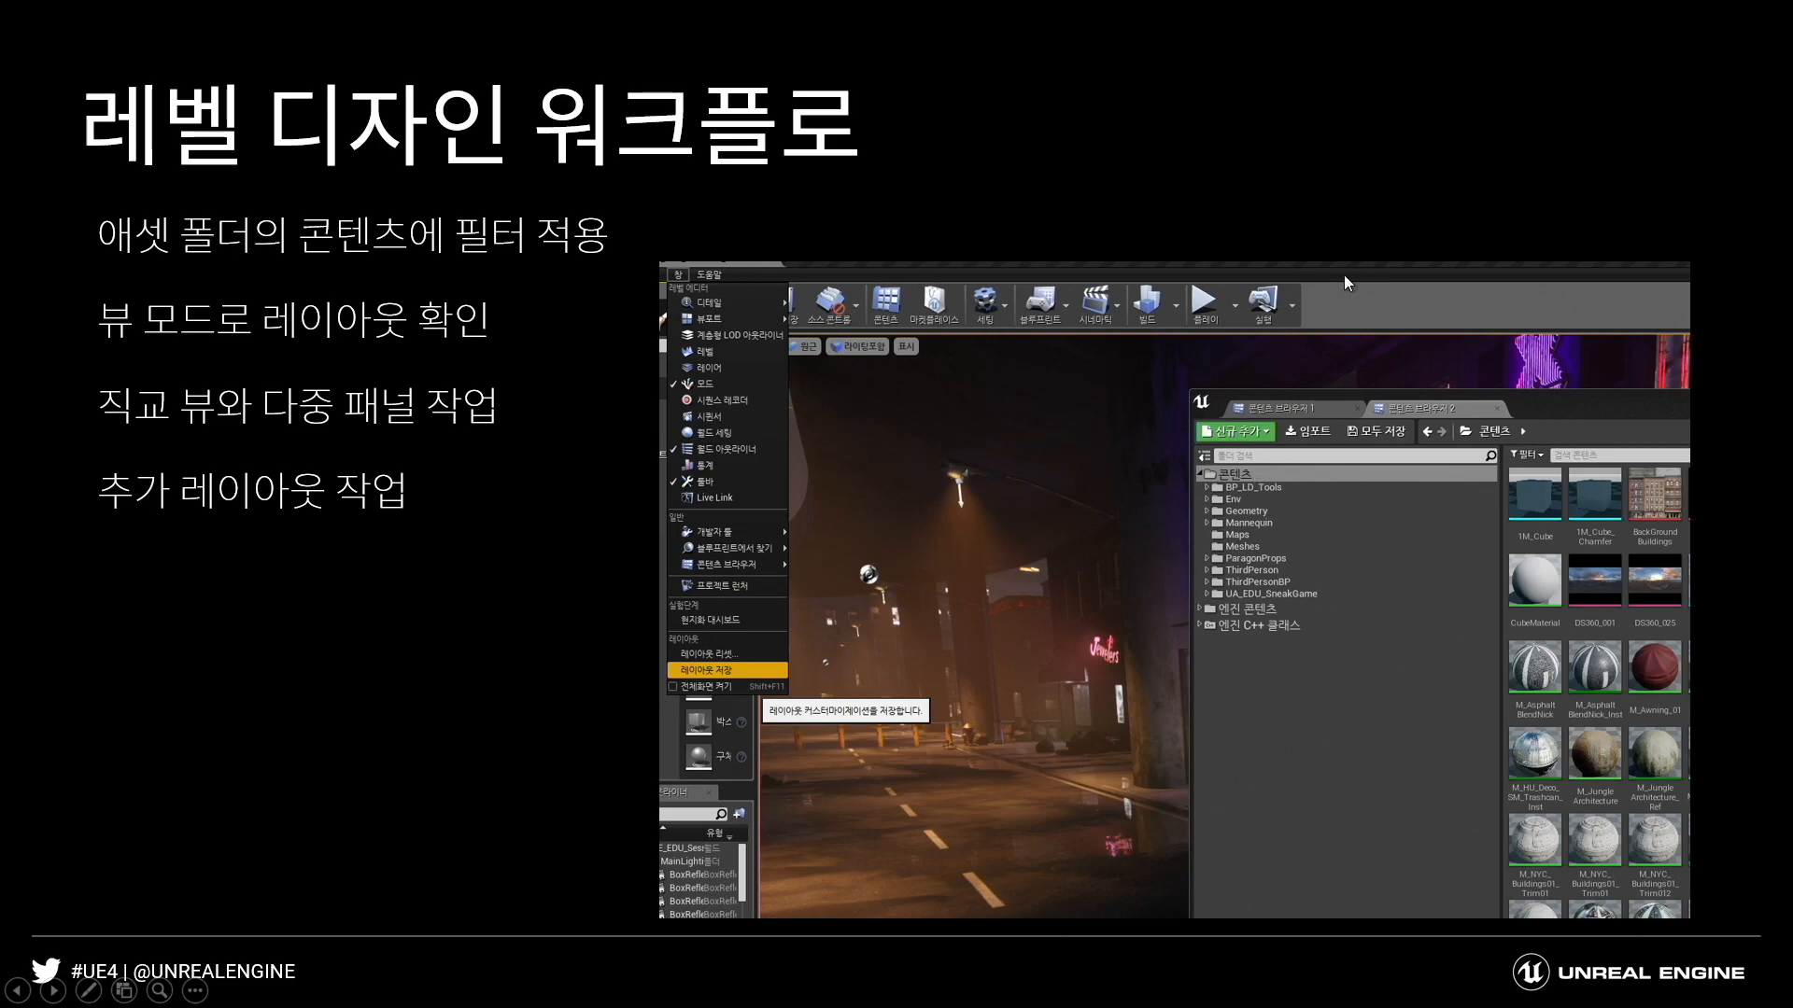
{"action": "key", "text": "super+Tab"}
{"action": "left_click", "coordinate": [718, 424]}
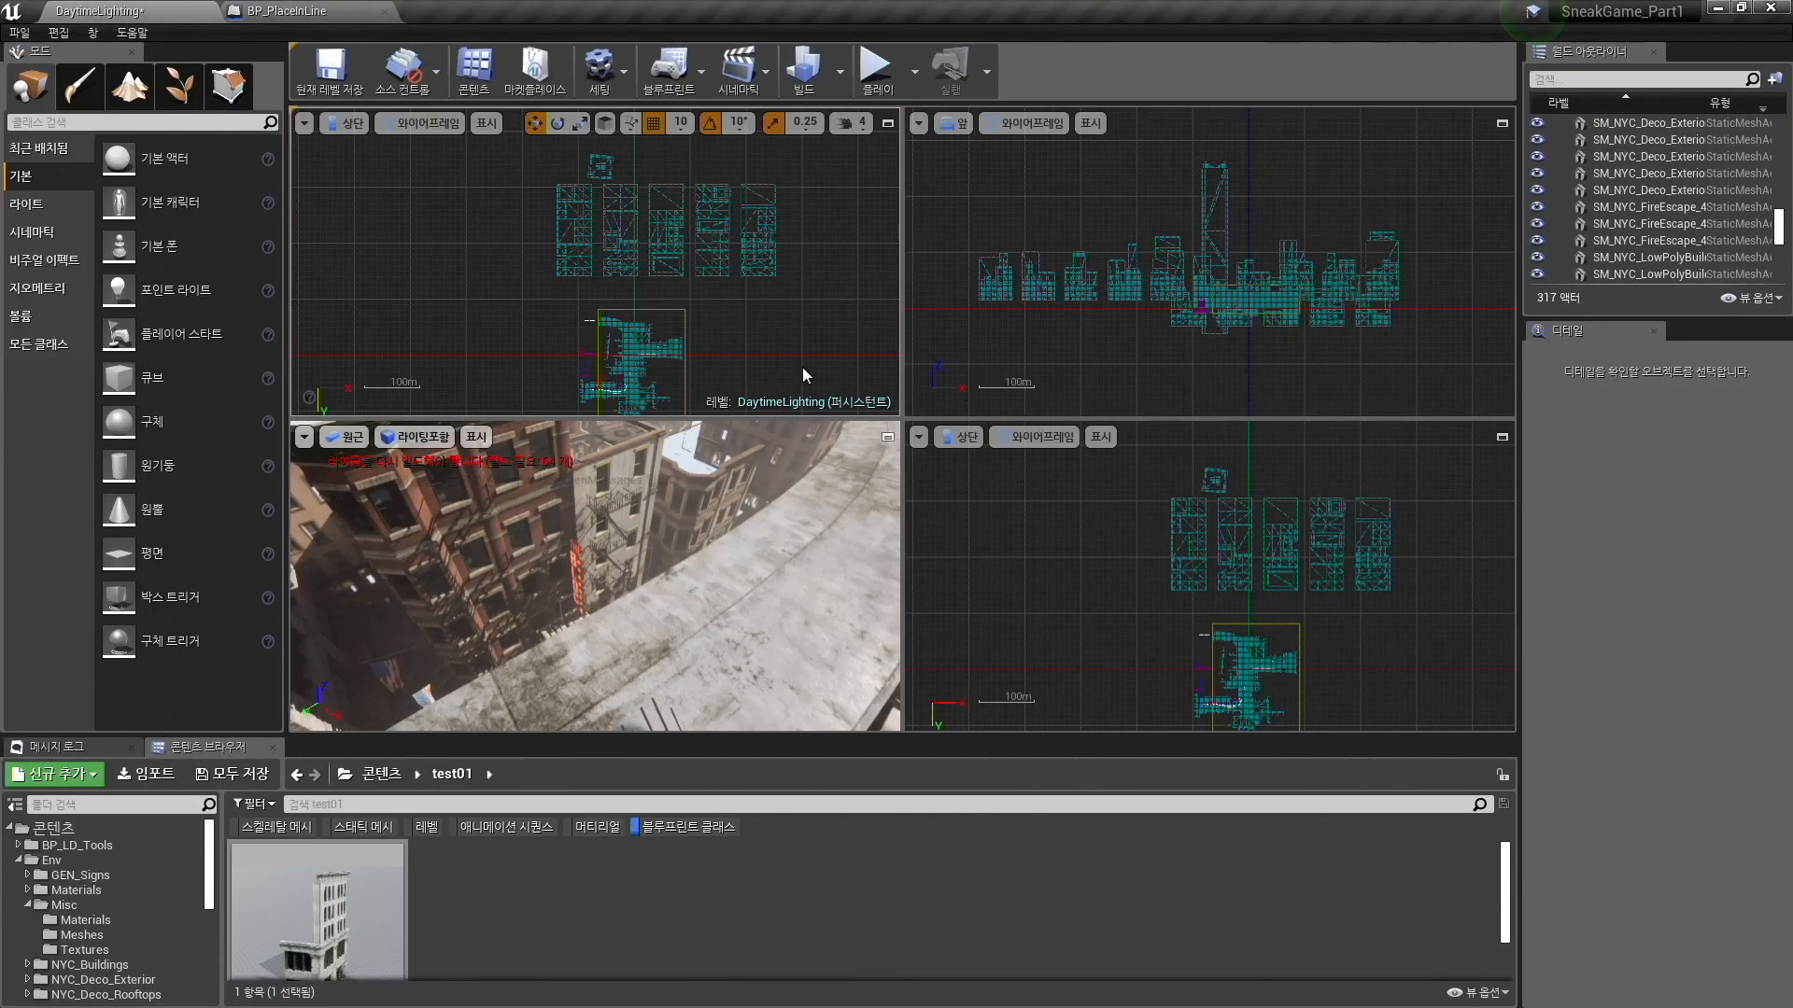
Maximize the perspective viewport, point out the layout-saving option, and look down at the brick buildings.
{"action": "left_click", "coordinate": [888, 437]}
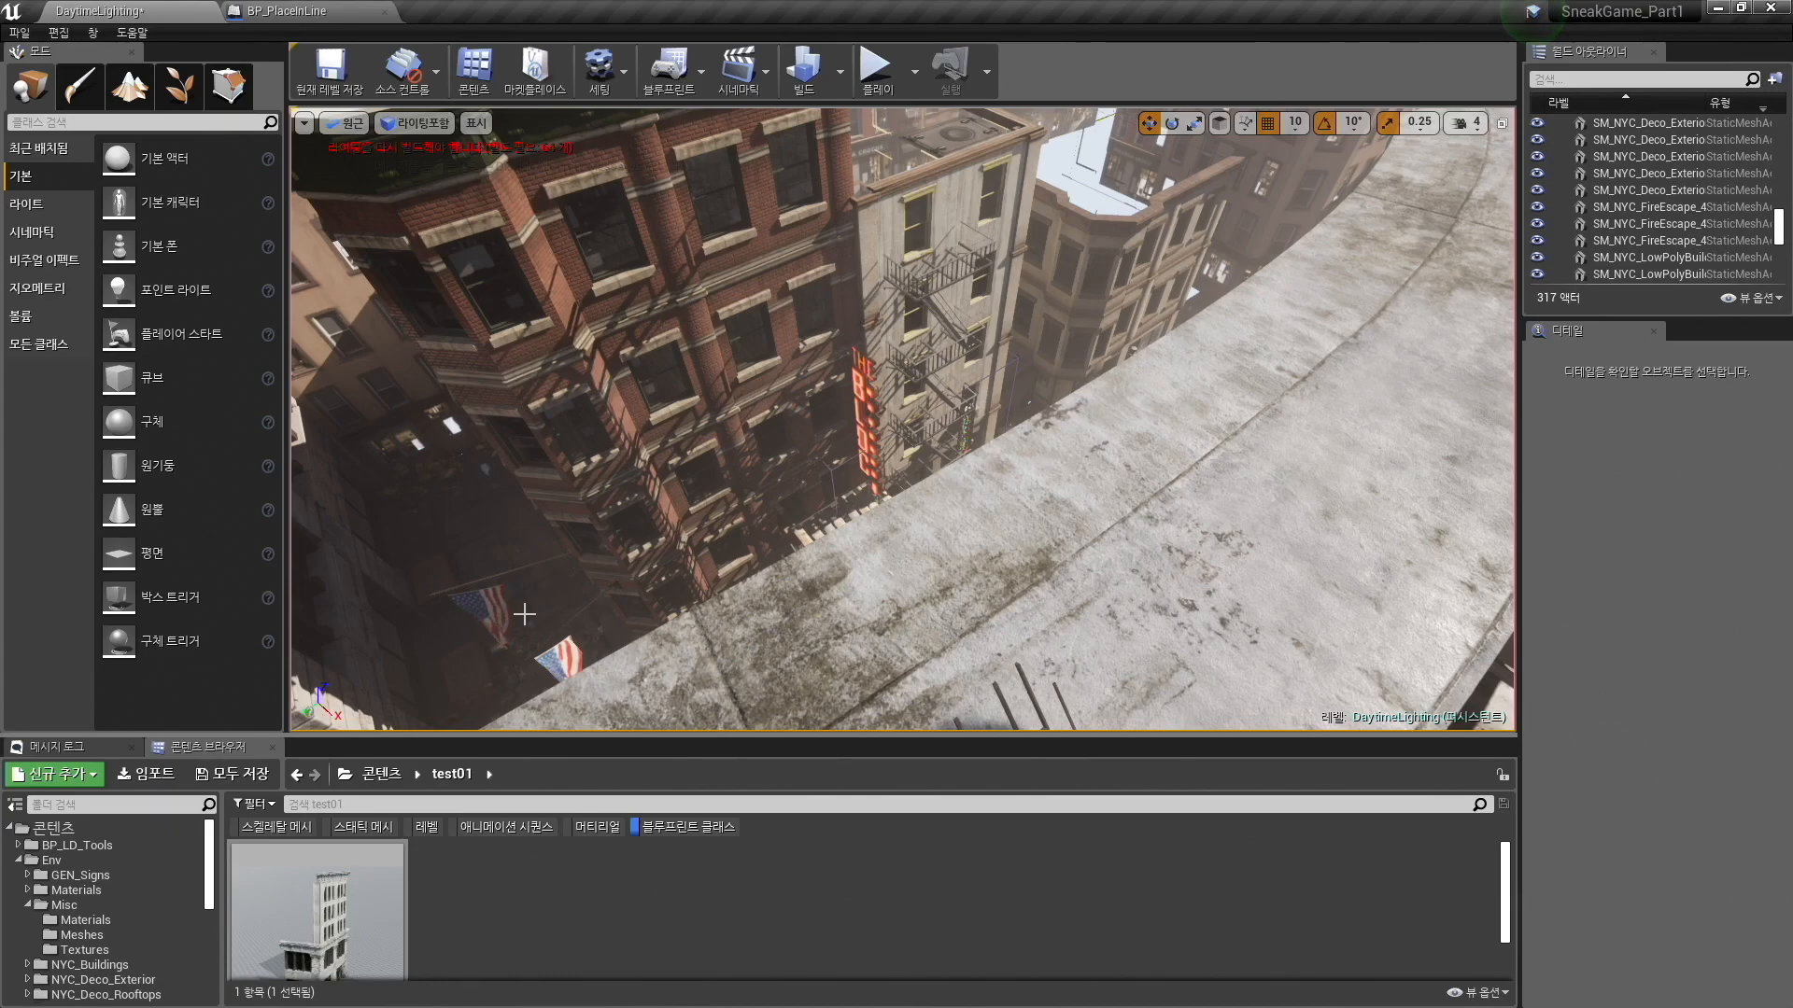
{"action": "left_click", "coordinate": [92, 33]}
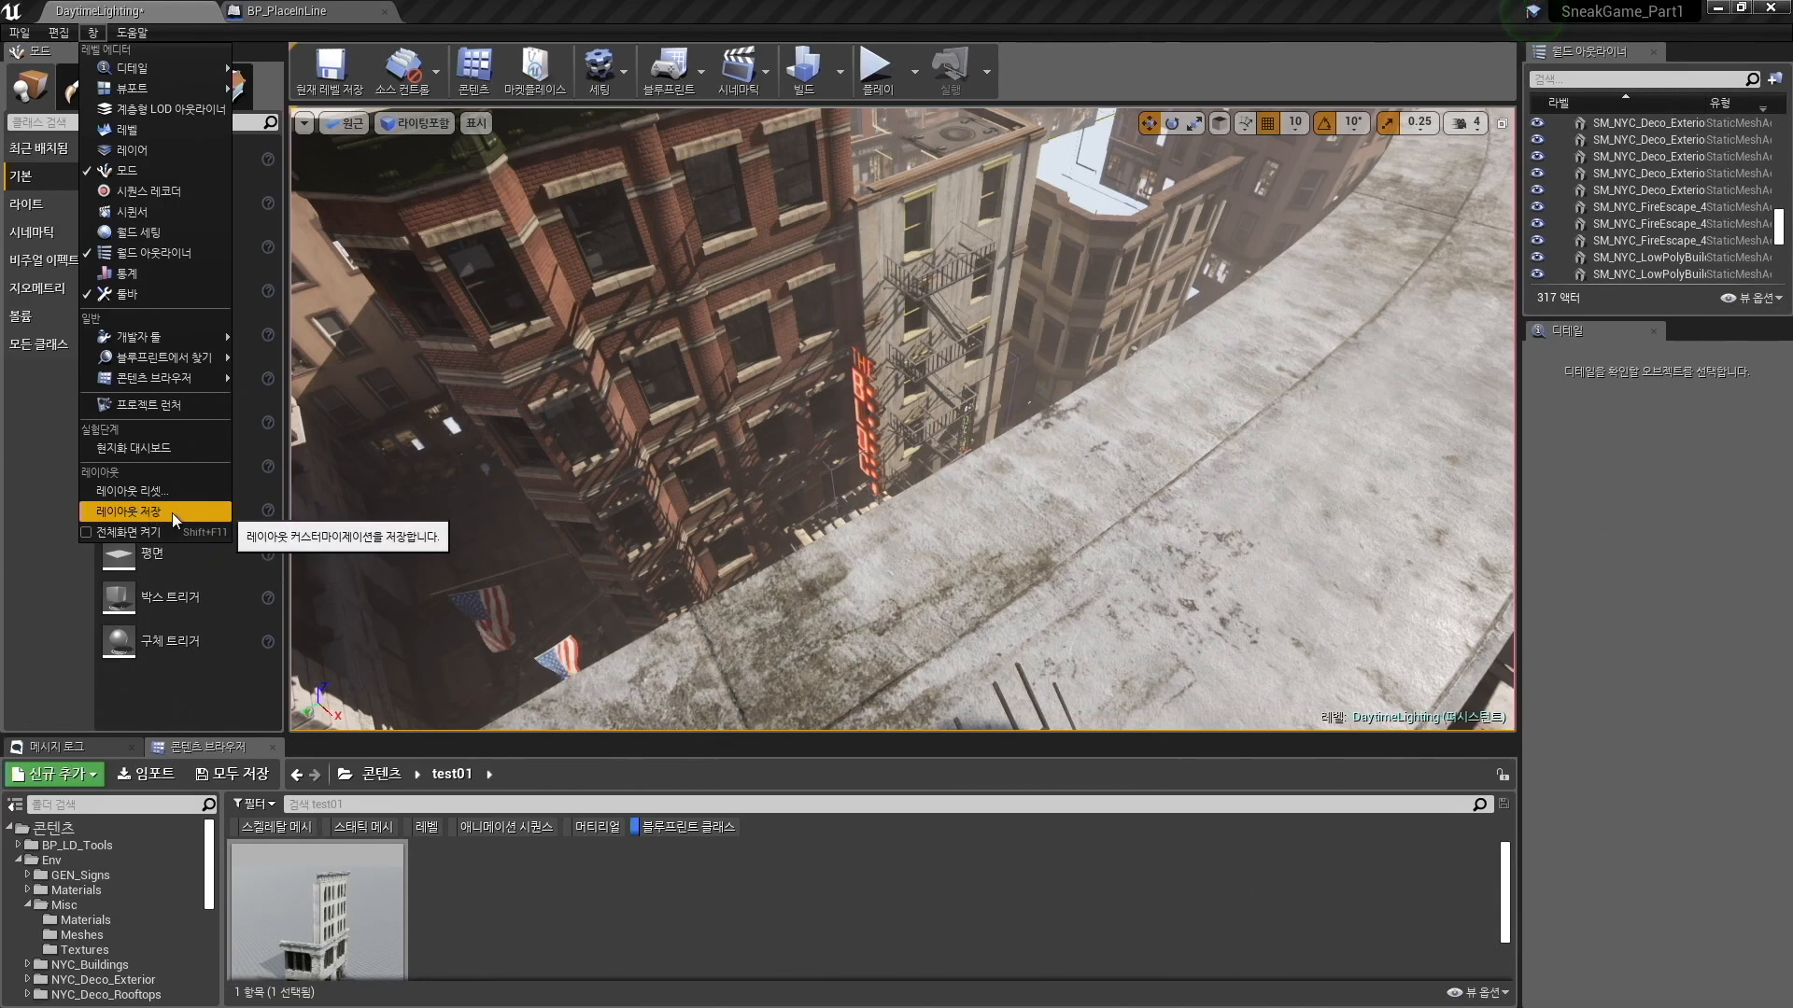
{"action": "right_click_drag", "start_coordinate": [1015, 329], "coordinate": [919, 336]}
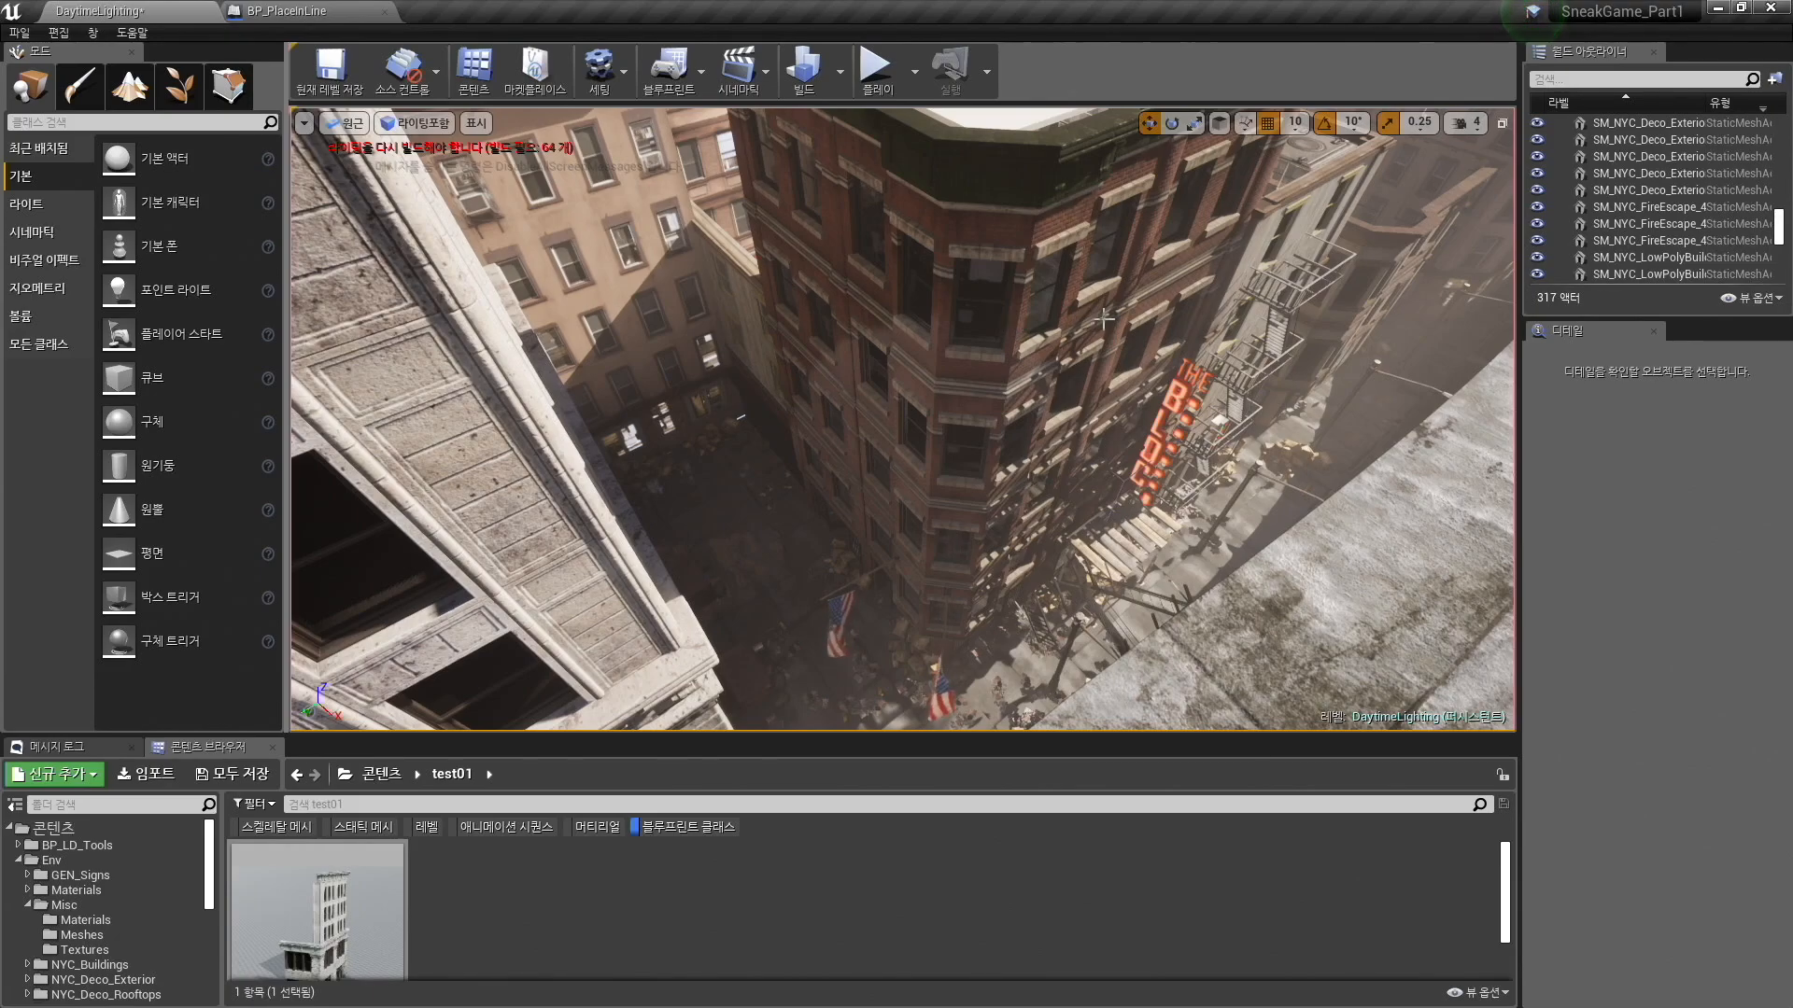
{"action": "mouse_move", "coordinate": [899, 281]}
{"action": "right_mouse_down"}
{"action": "mouse_move", "coordinate": [929, 283]}
{"action": "mouse_move", "coordinate": [902, 283]}
{"action": "right_mouse_up"}
Switch to the slideshow, advance it to the point about using additional browsers, and return to Unreal Engine.
{"action": "key", "text": "super+Tab"}
{"action": "left_click", "coordinate": [706, 387]}
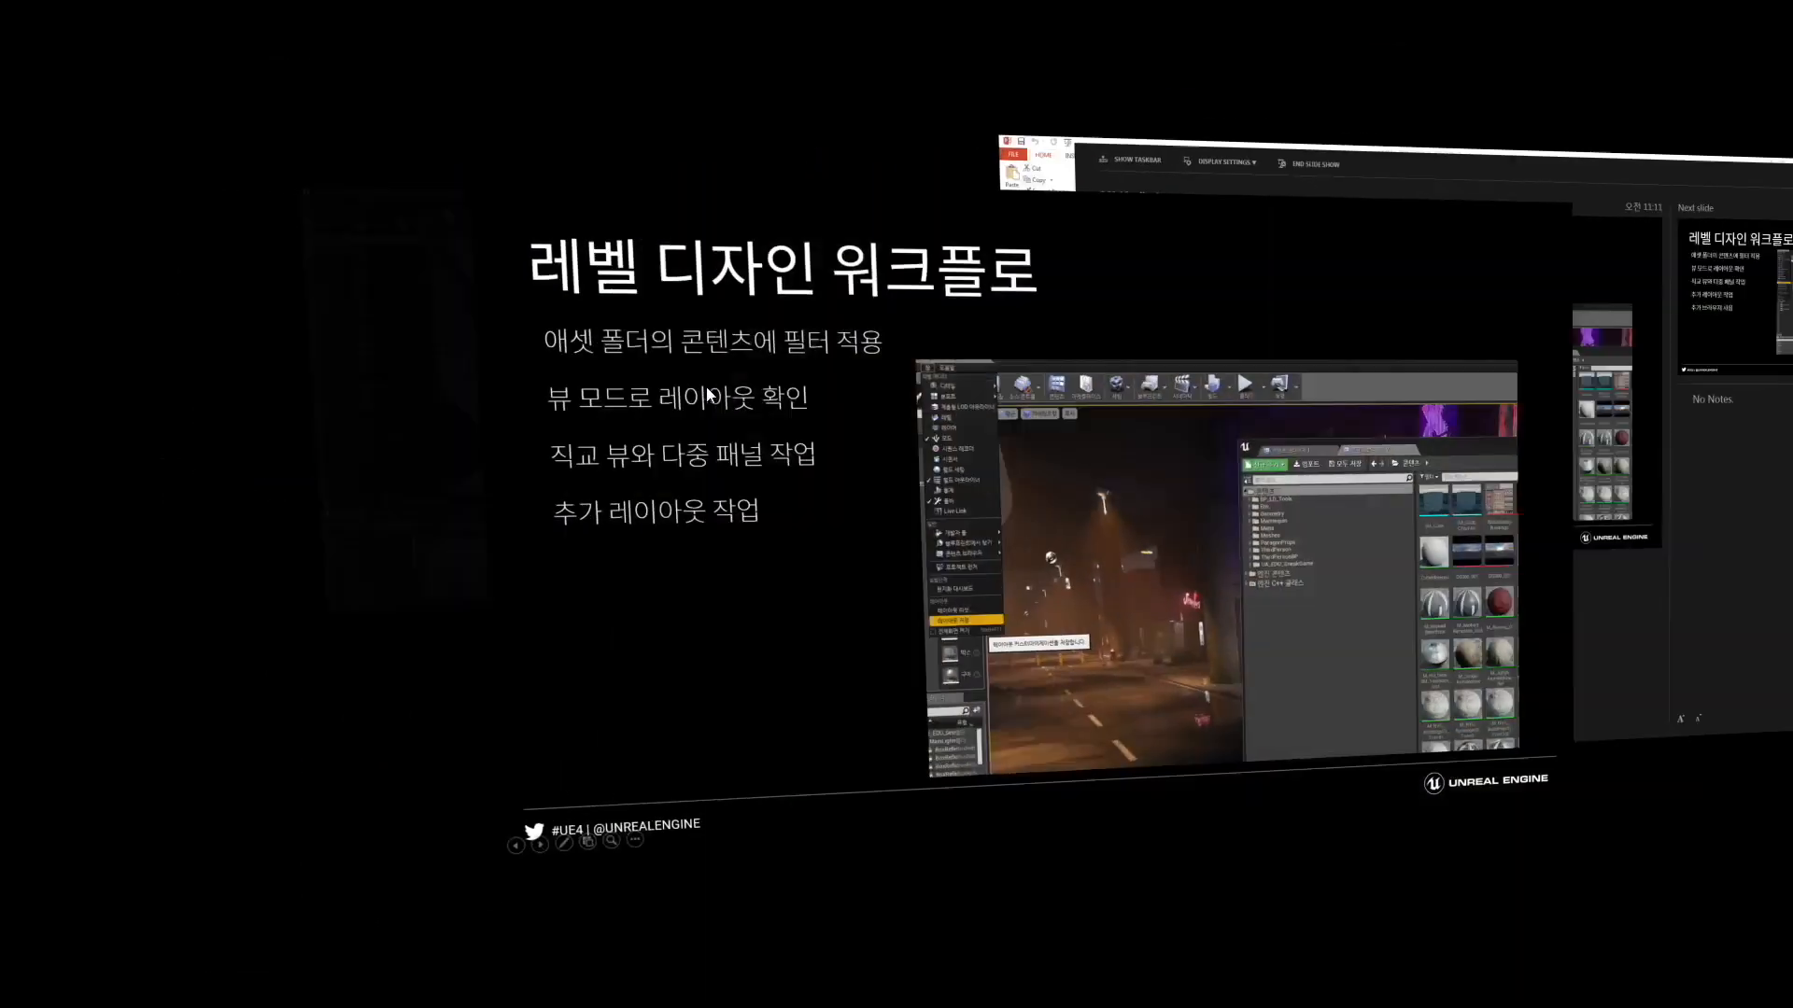
{"action": "left_click", "coordinate": [899, 397]}
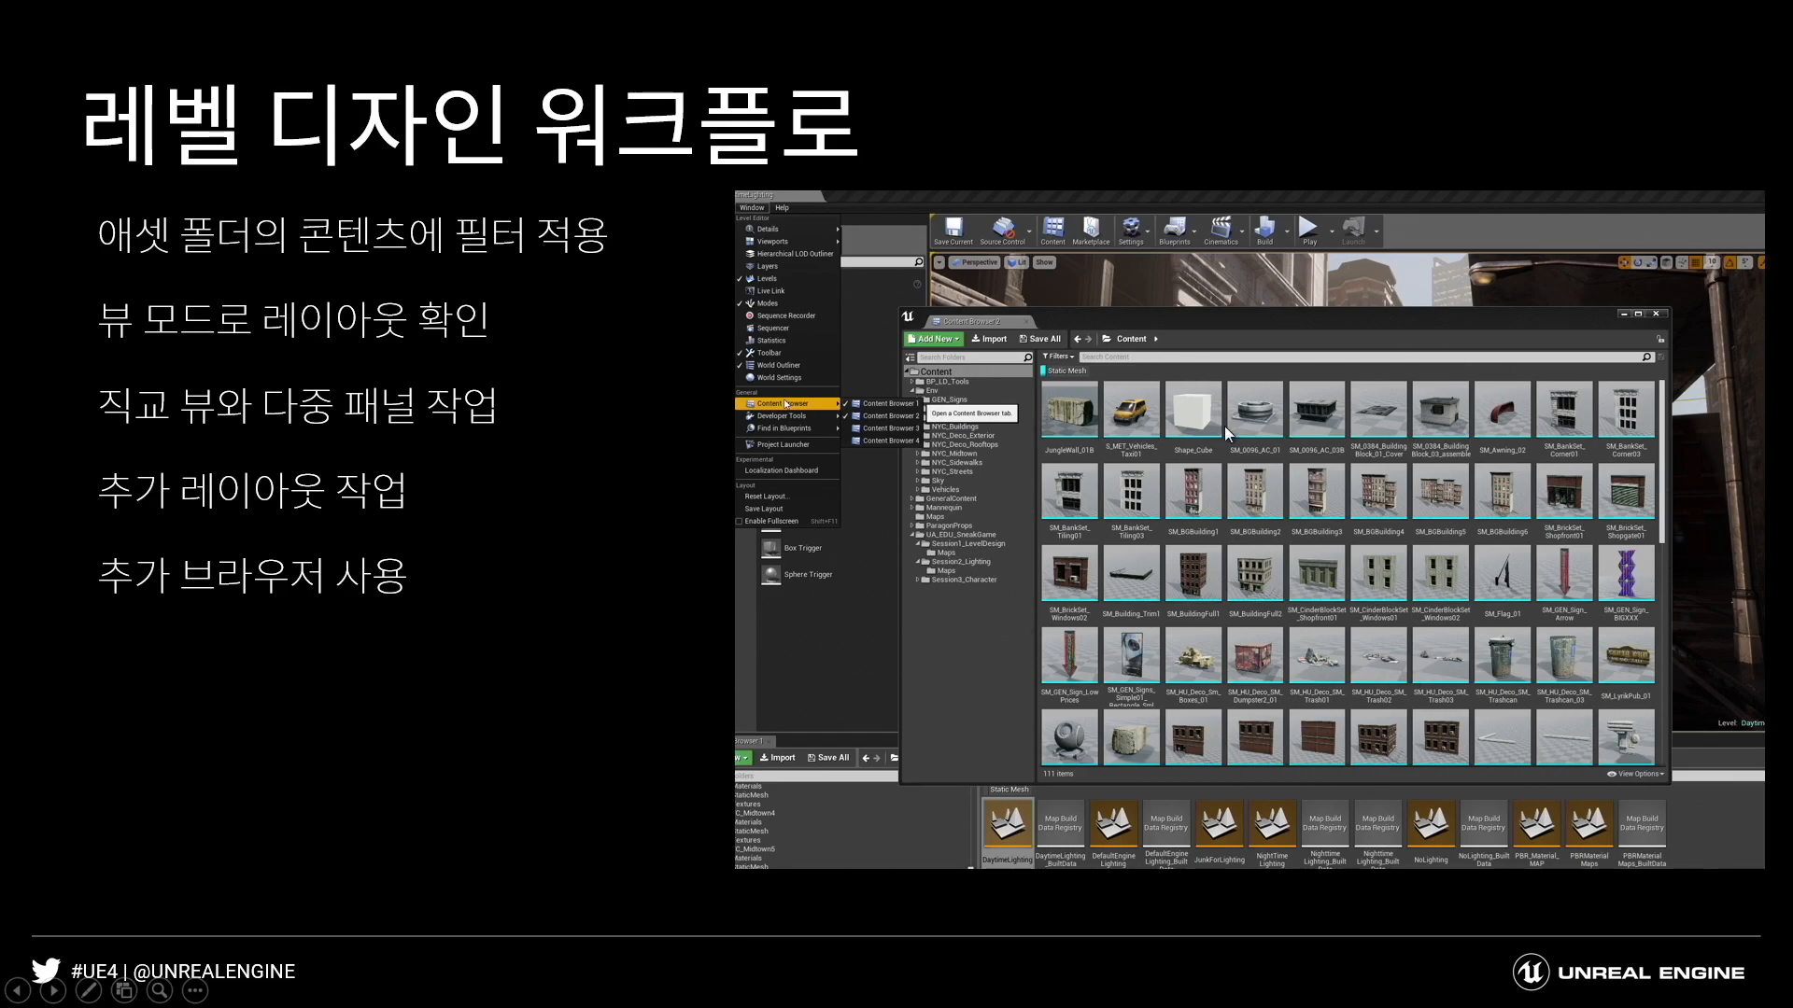
{"action": "key", "text": "super+Tab"}
{"action": "left_click", "coordinate": [763, 384]}
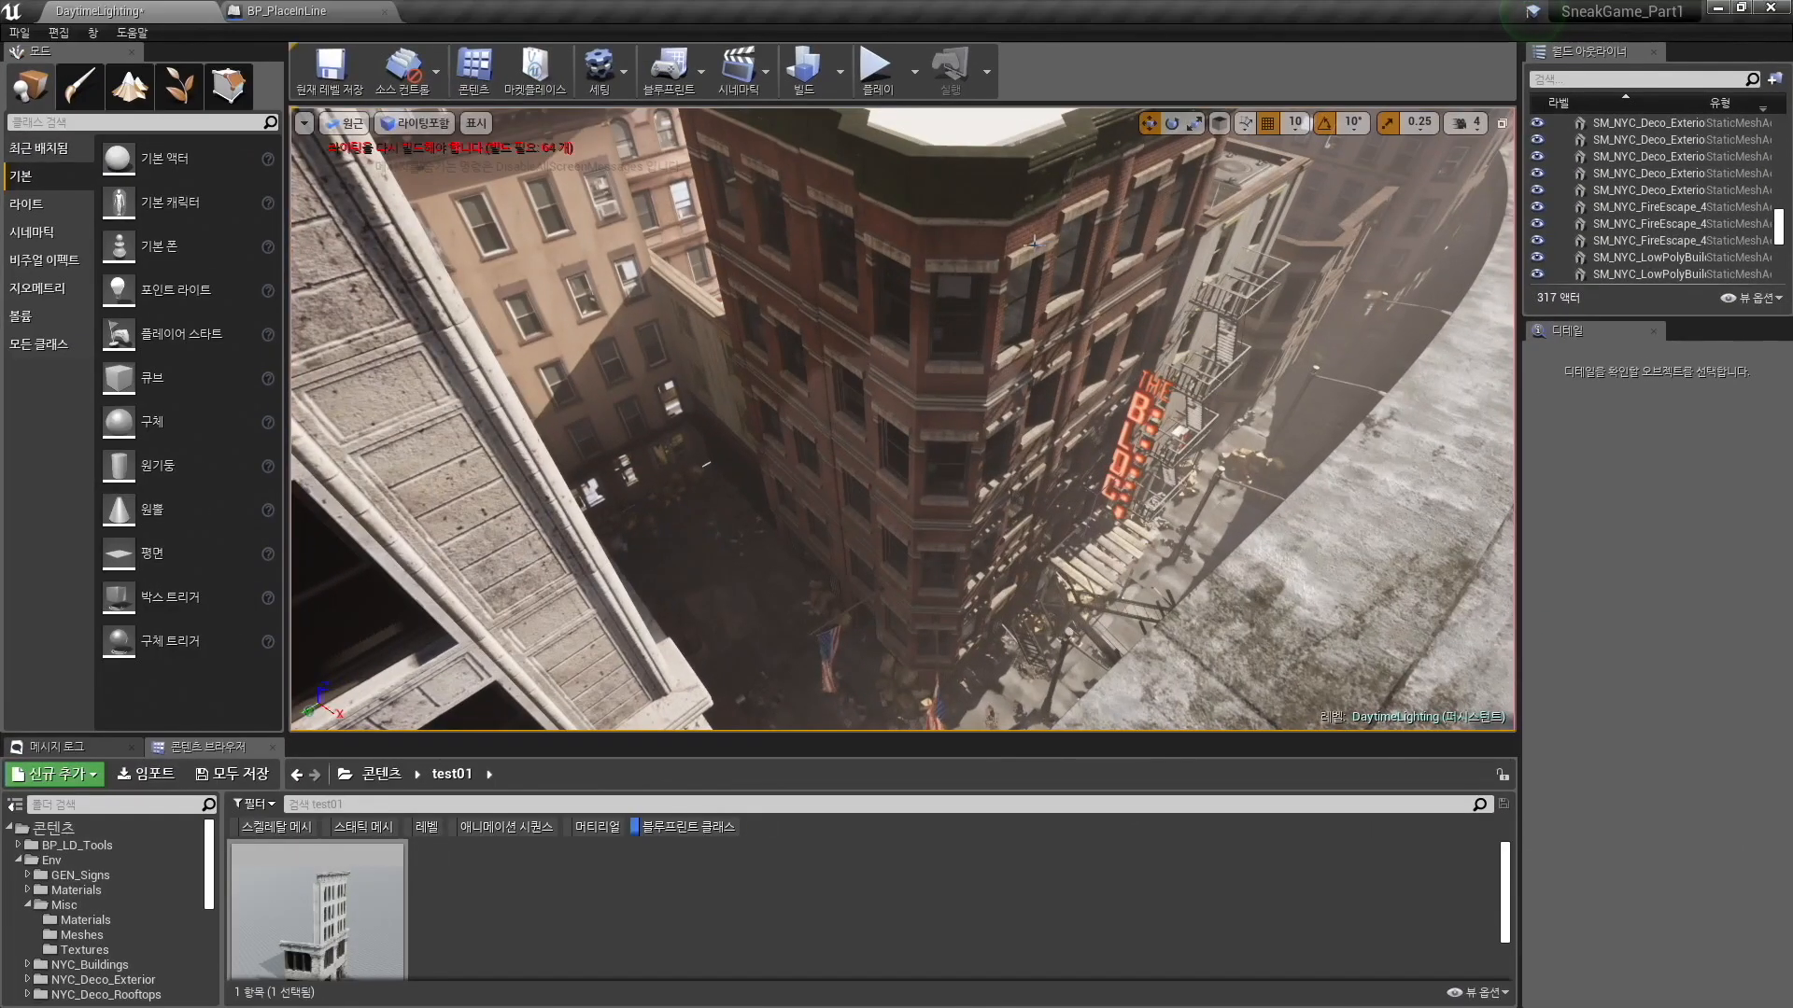
Detach the Content Browser into a floating window, enlarge it, and widen its folder tree.
{"action": "left_click_drag", "start_coordinate": [229, 755], "coordinate": [1186, 662]}
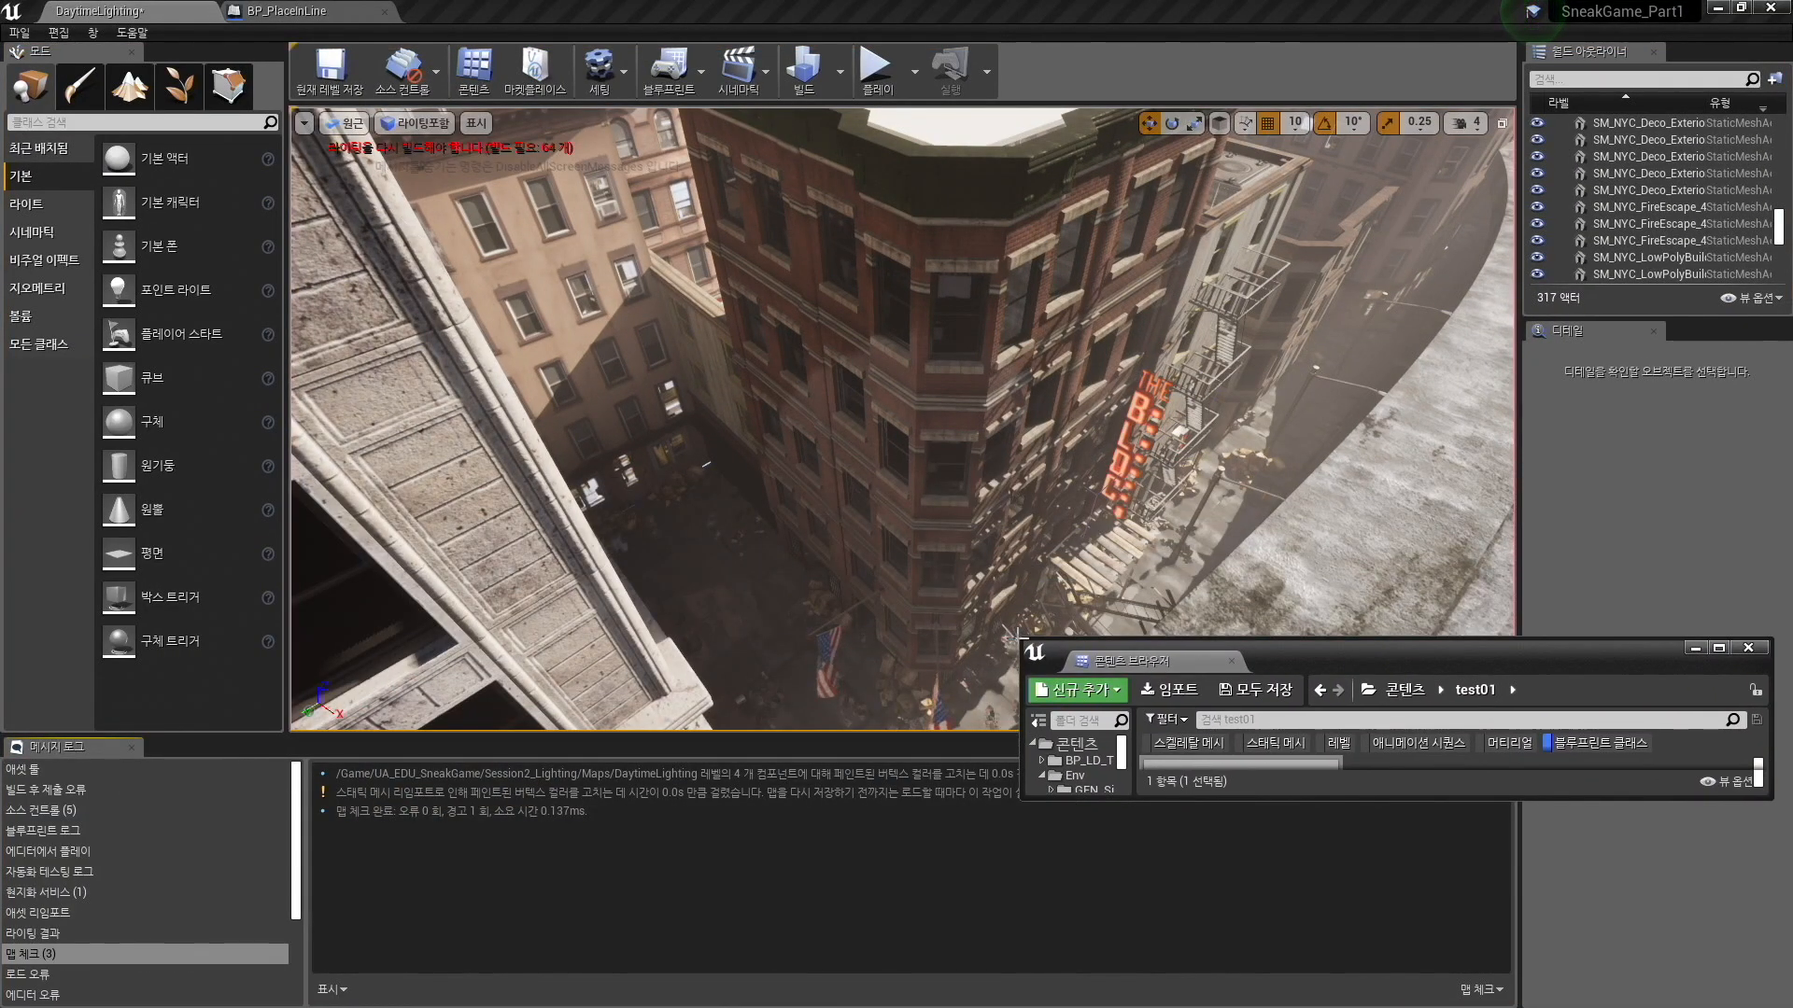
{"action": "left_click_drag", "start_coordinate": [1027, 646], "coordinate": [1027, 18]}
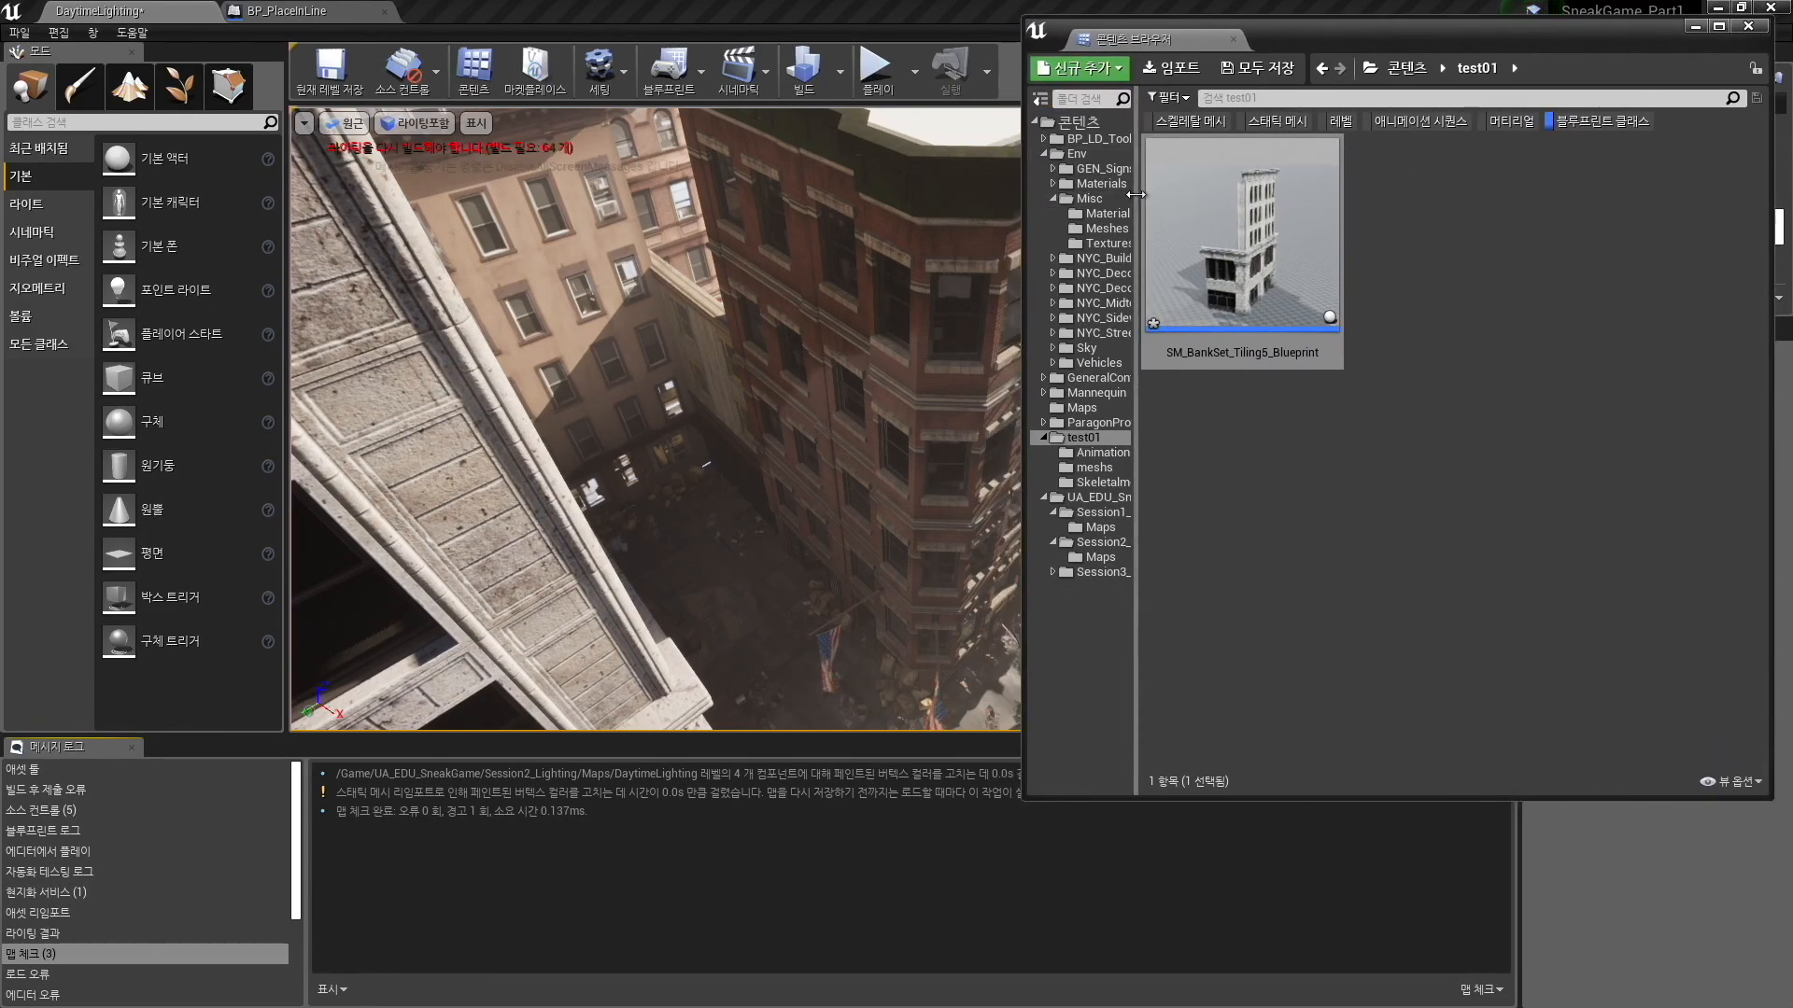
{"action": "left_click_drag", "start_coordinate": [1139, 194], "coordinate": [1219, 192]}
Turn off the Blueprint class filter, browse the Misc subfolders, and display the contents of Env > Misc > Materials.
{"action": "left_click", "coordinate": [1058, 170]}
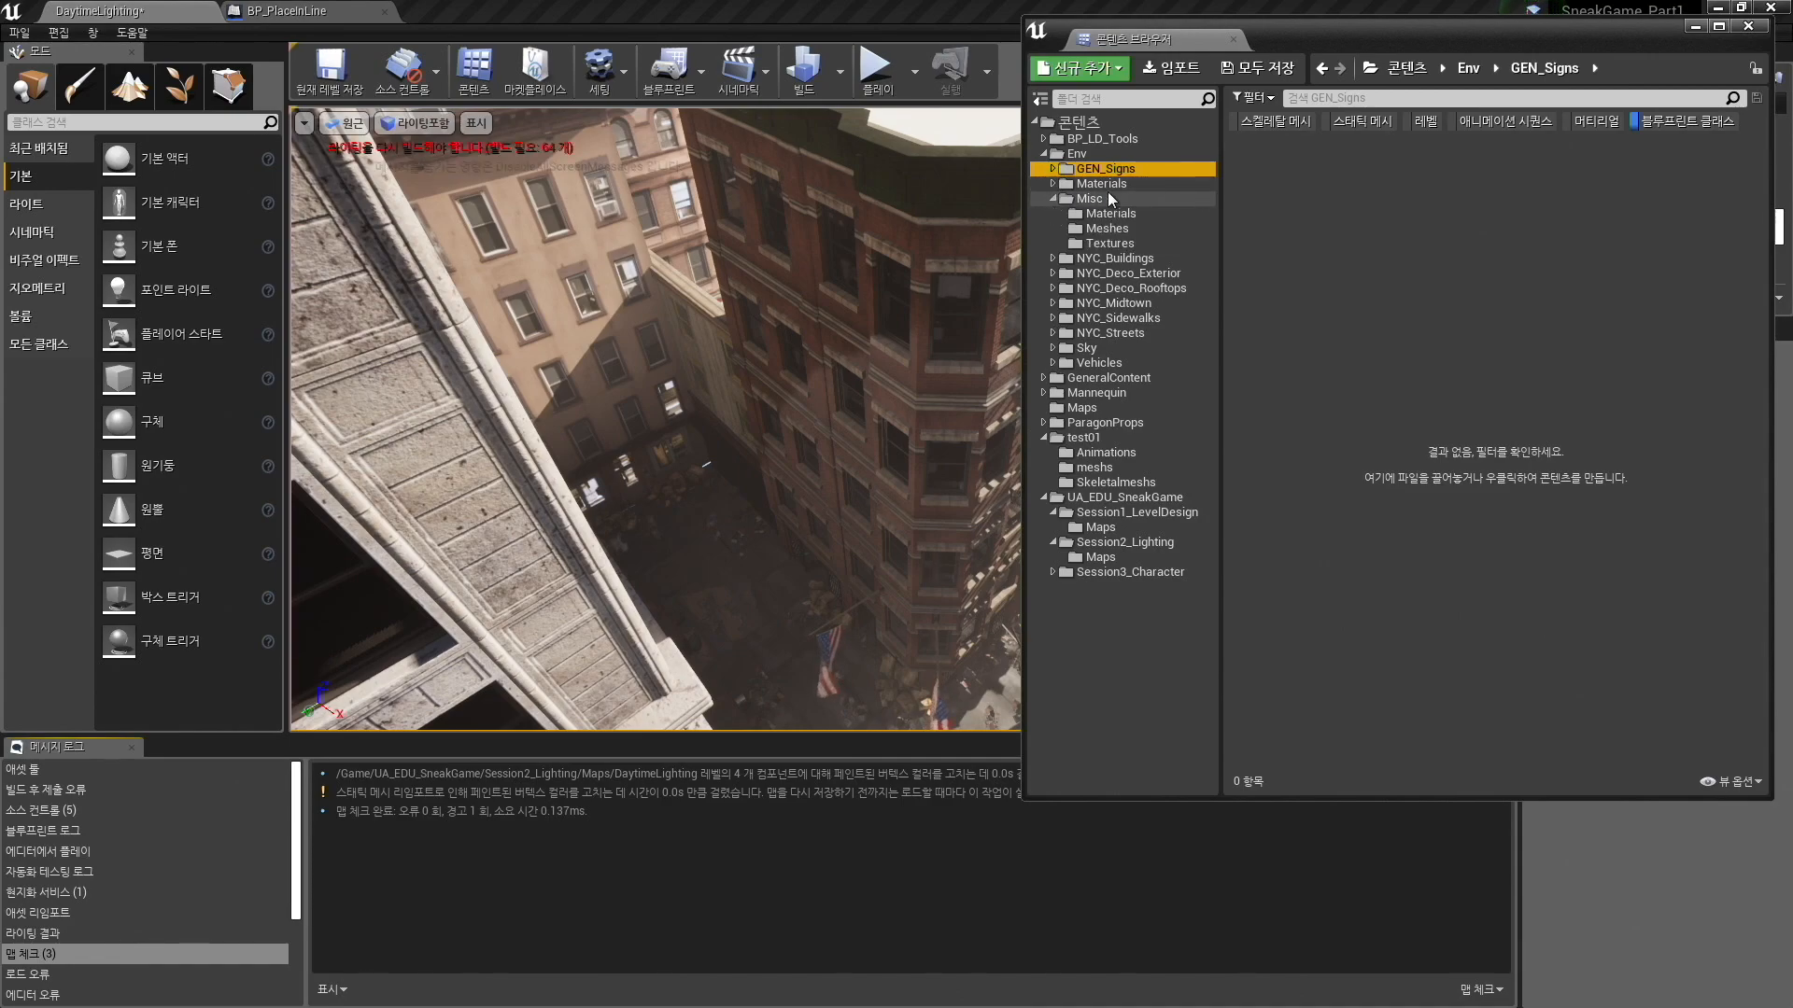
{"action": "left_click", "coordinate": [1125, 213]}
{"action": "left_click", "coordinate": [1129, 229]}
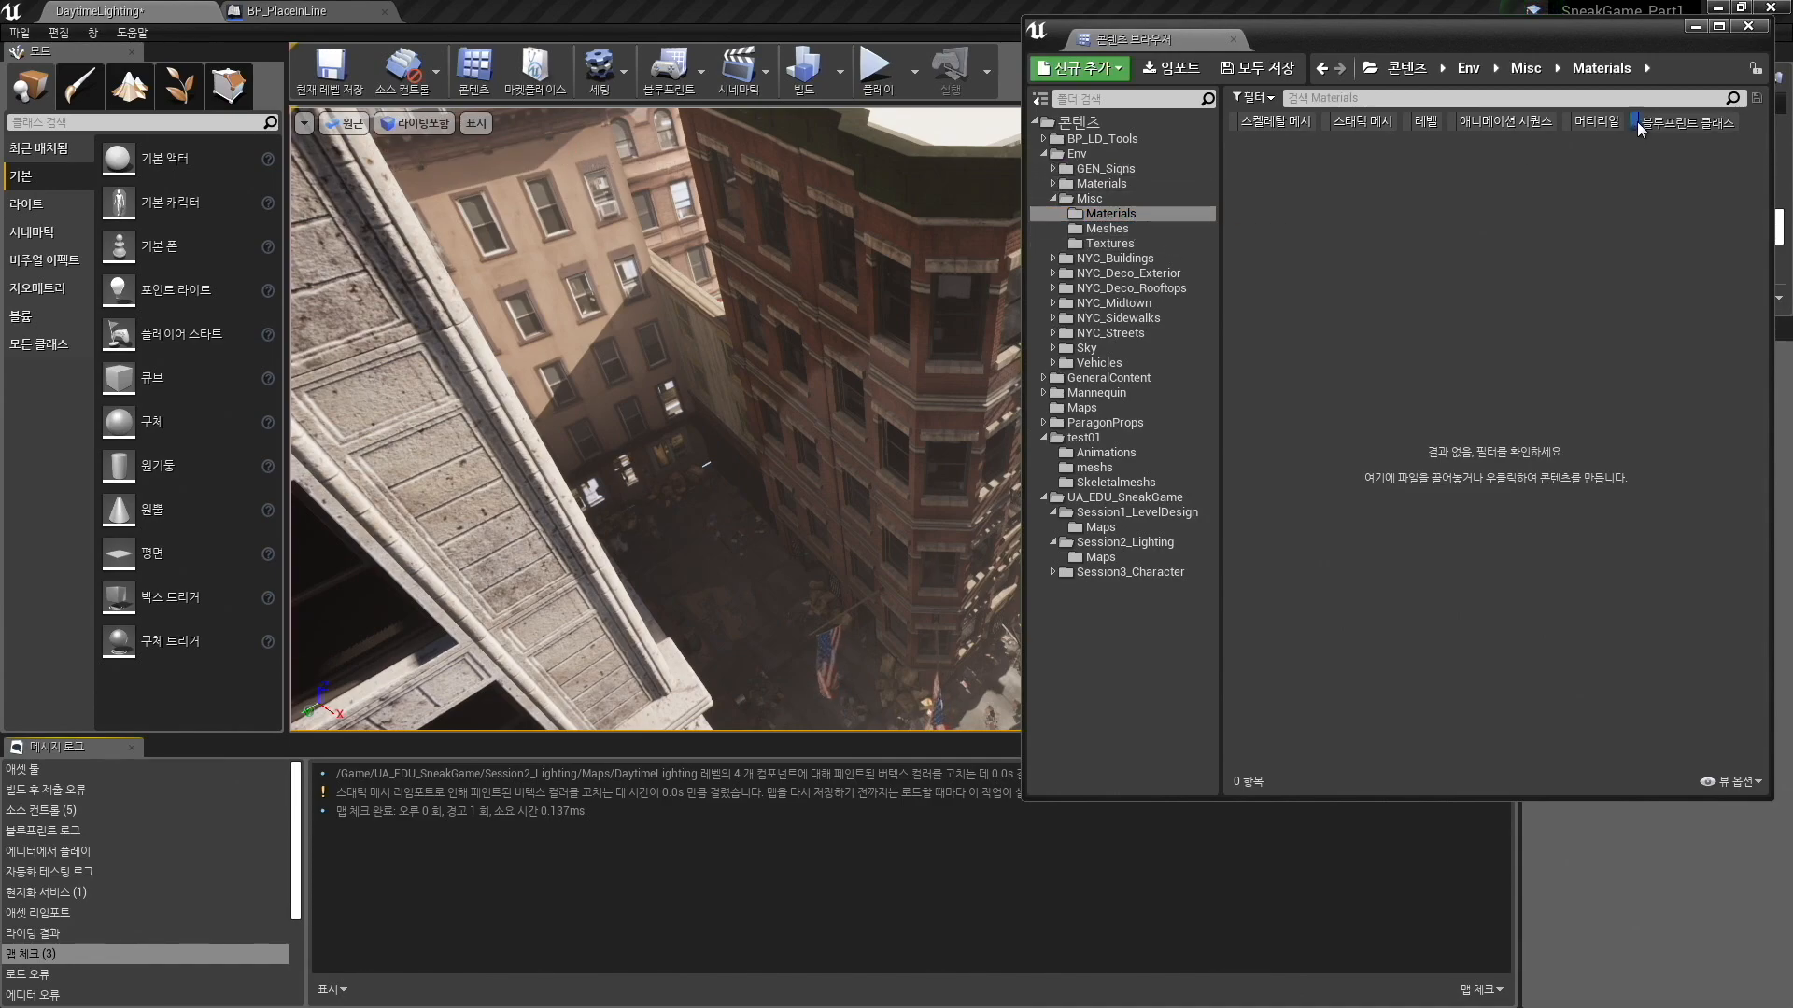
{"action": "left_click", "coordinate": [1129, 244]}
{"action": "left_click", "coordinate": [1116, 214]}
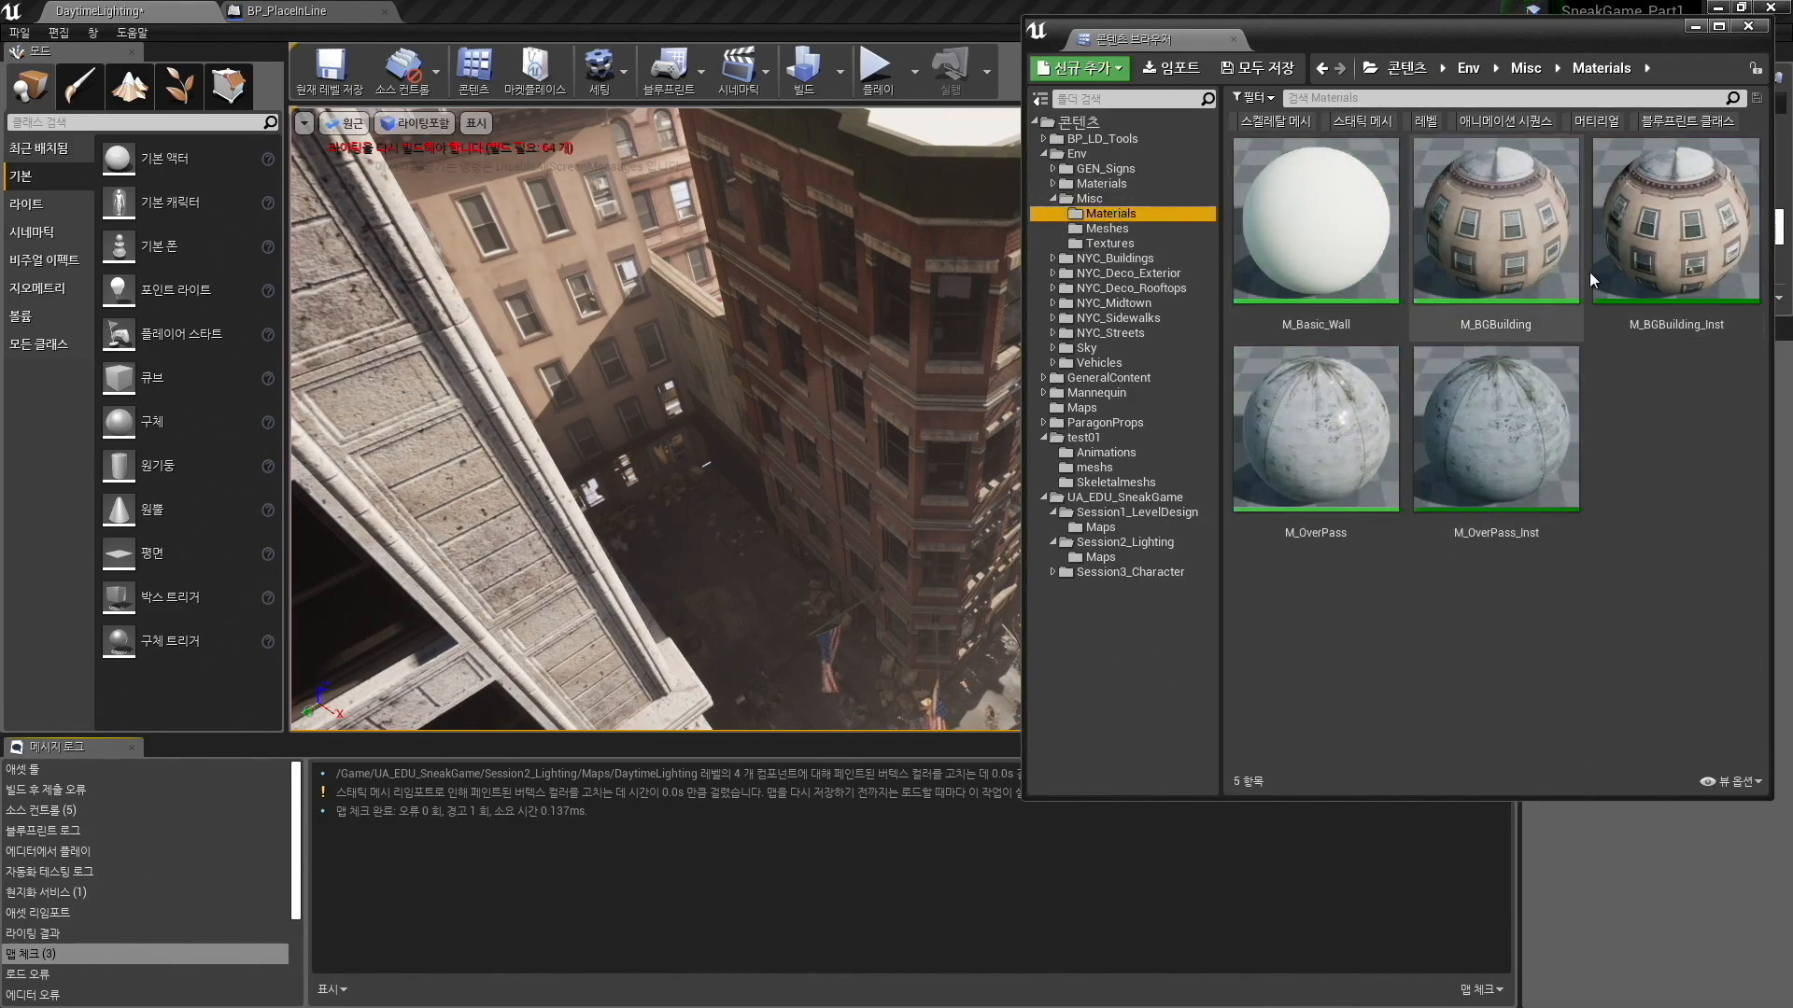
{"action": "left_click", "coordinate": [1111, 229]}
{"action": "left_click", "coordinate": [1122, 243]}
{"action": "left_click", "coordinate": [1109, 228]}
{"action": "left_click", "coordinate": [1110, 213]}
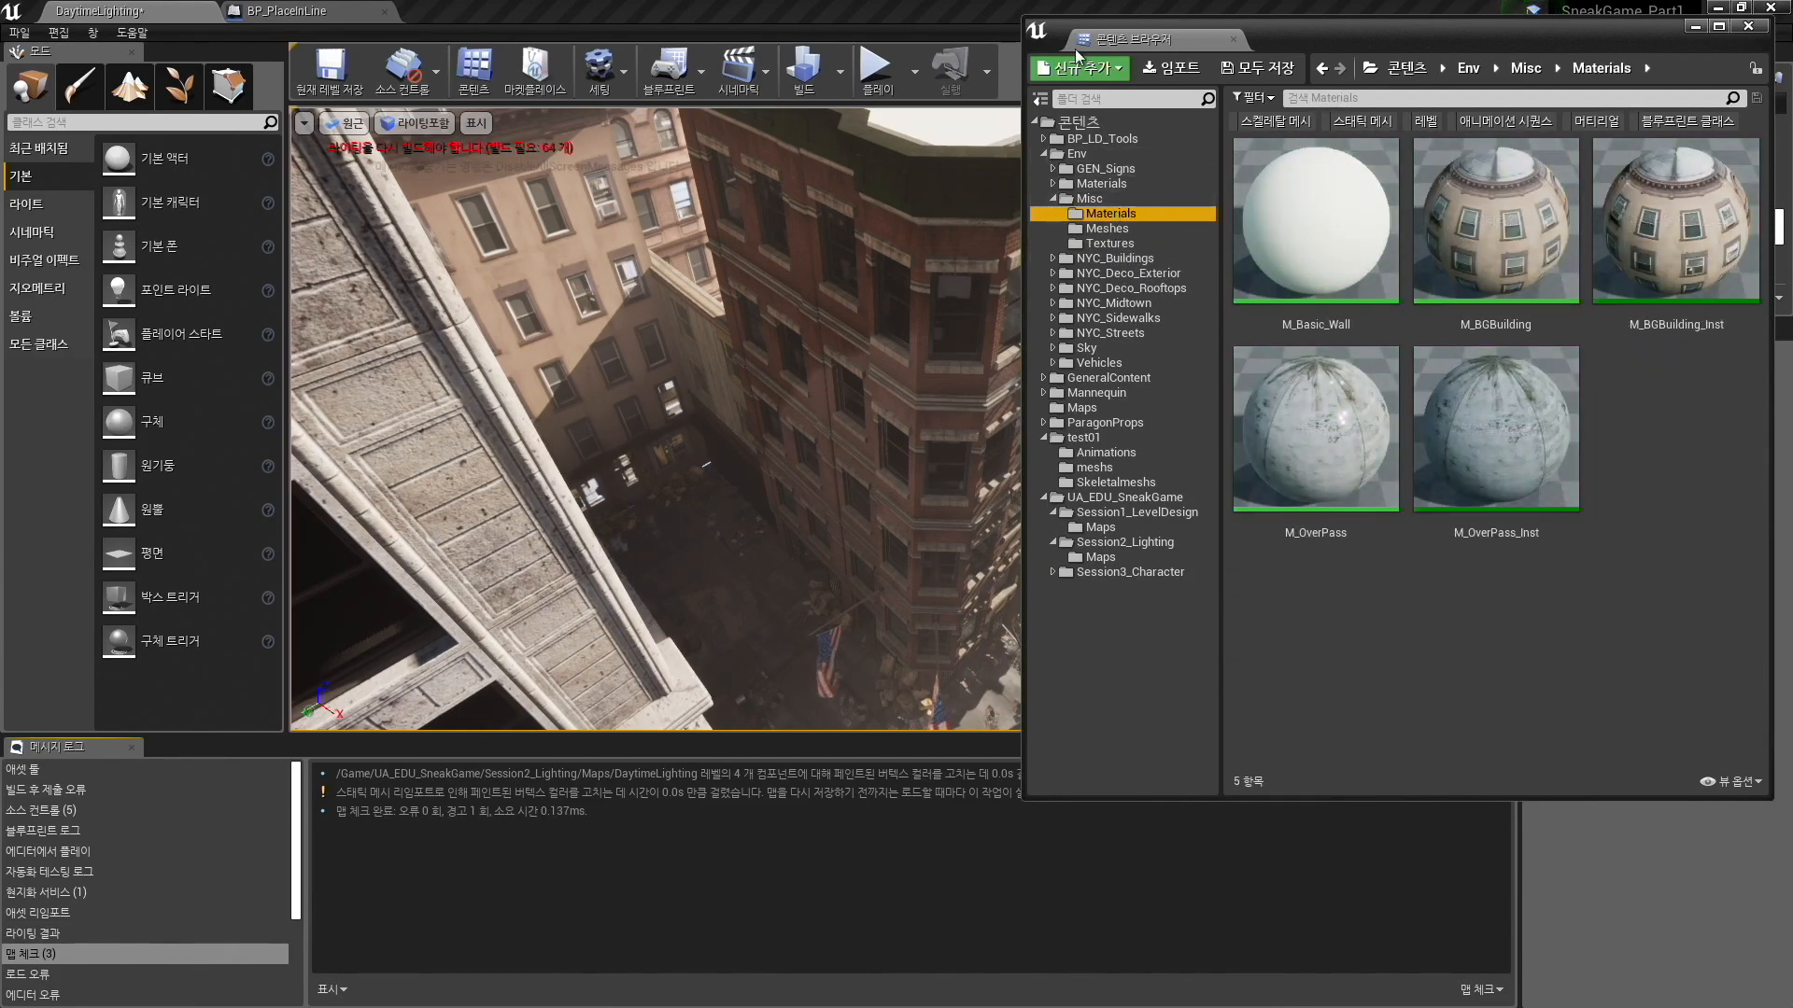
Check the slide about using additional browsers and return to Unreal Engine.
{"action": "left_click", "coordinate": [94, 33]}
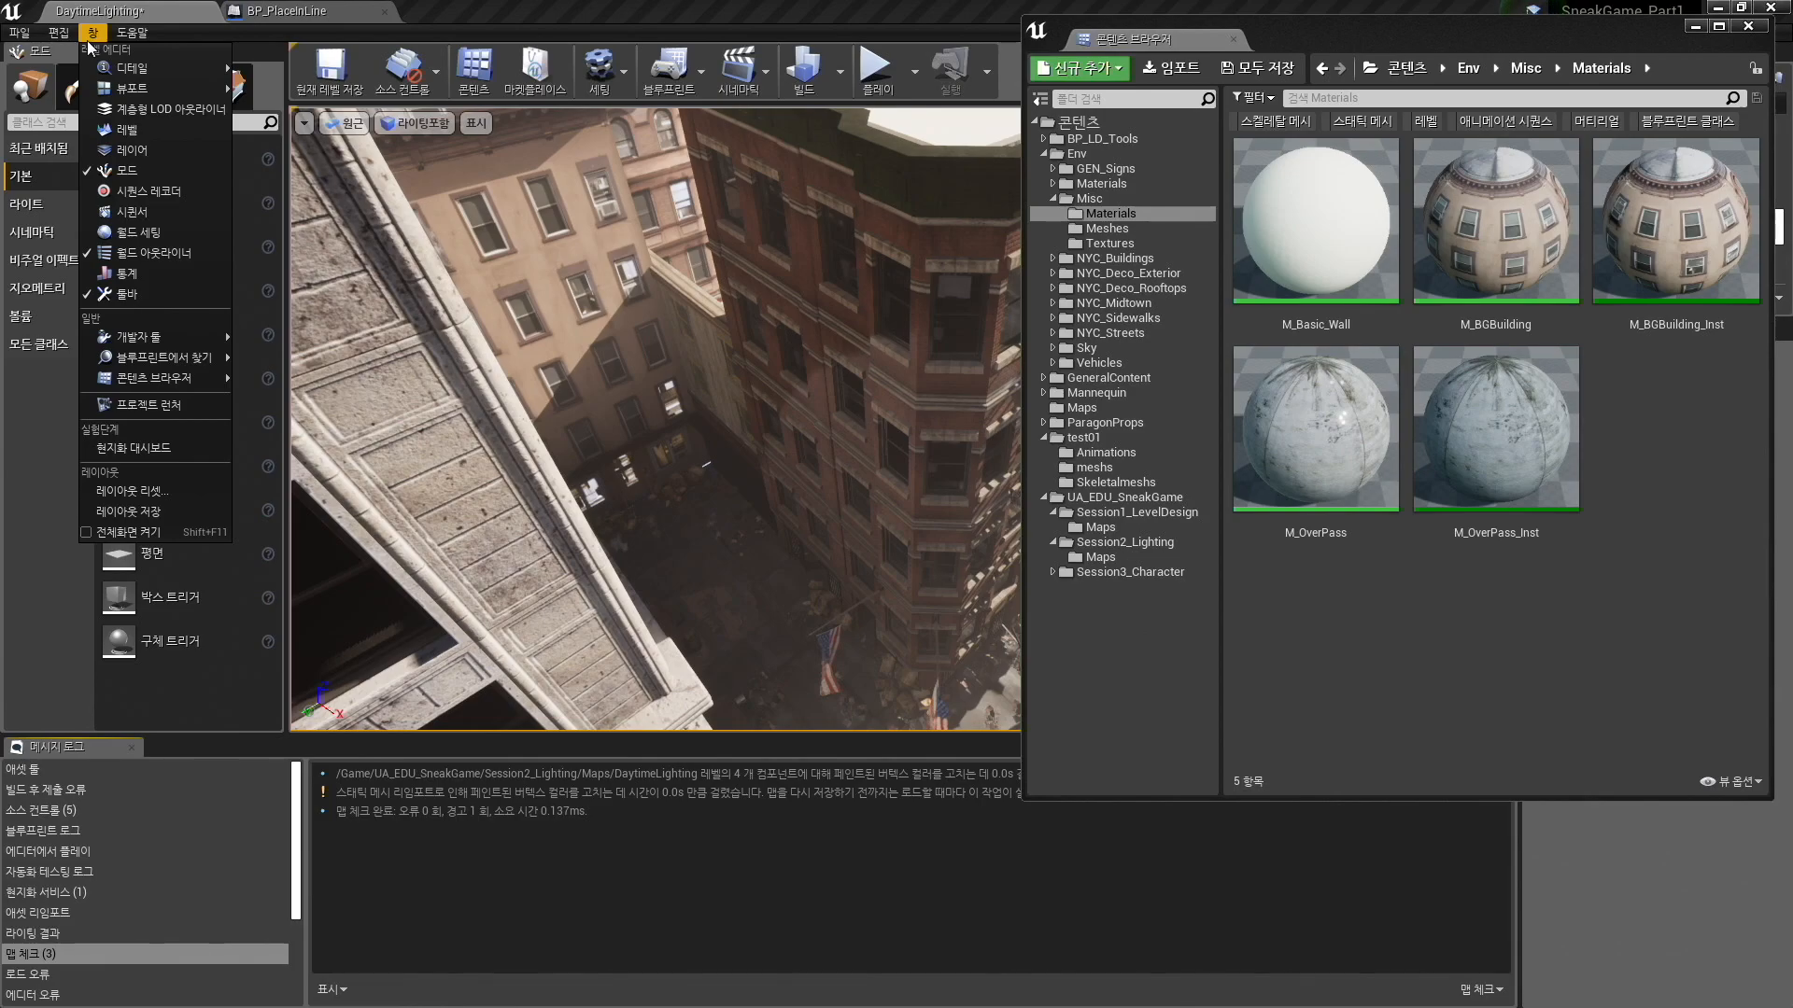
{"action": "key", "text": "super+Tab"}
{"action": "left_click", "coordinate": [693, 303]}
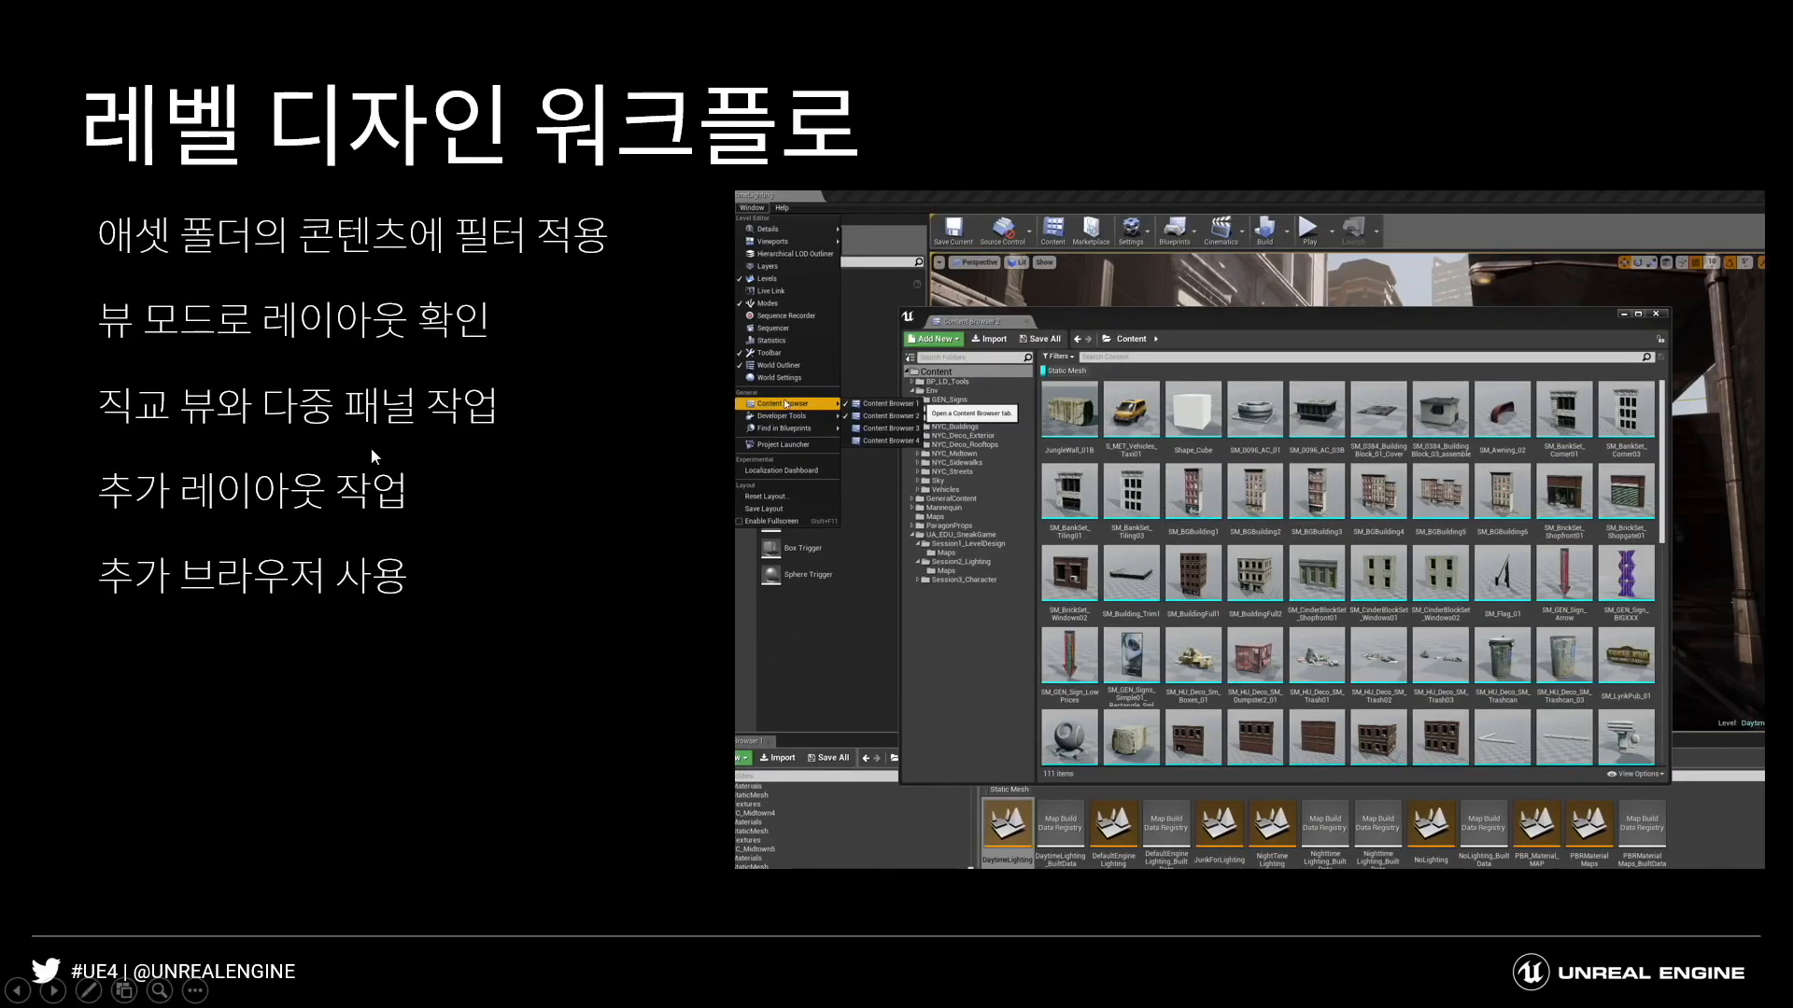
{"action": "key", "text": "super+Tab"}
{"action": "left_click", "coordinate": [569, 316]}
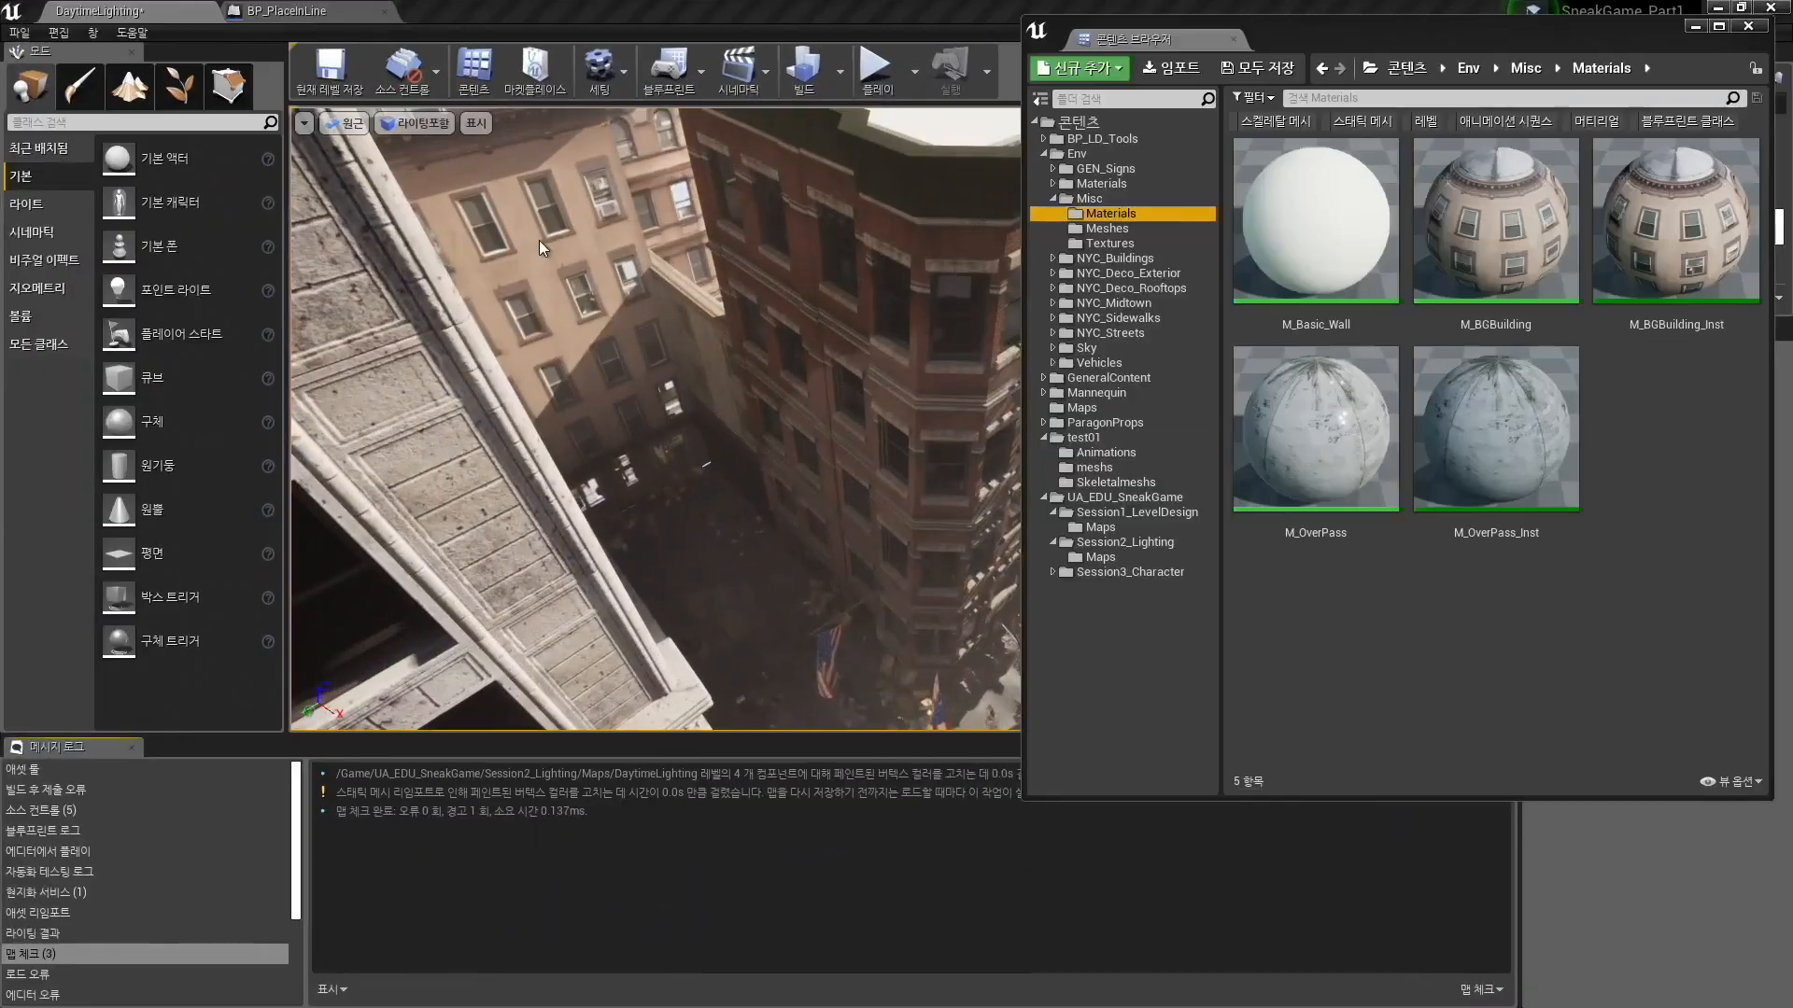
Open Content Browser 2 and dock it next to the Message Log below the viewport.
{"action": "left_click", "coordinate": [93, 32]}
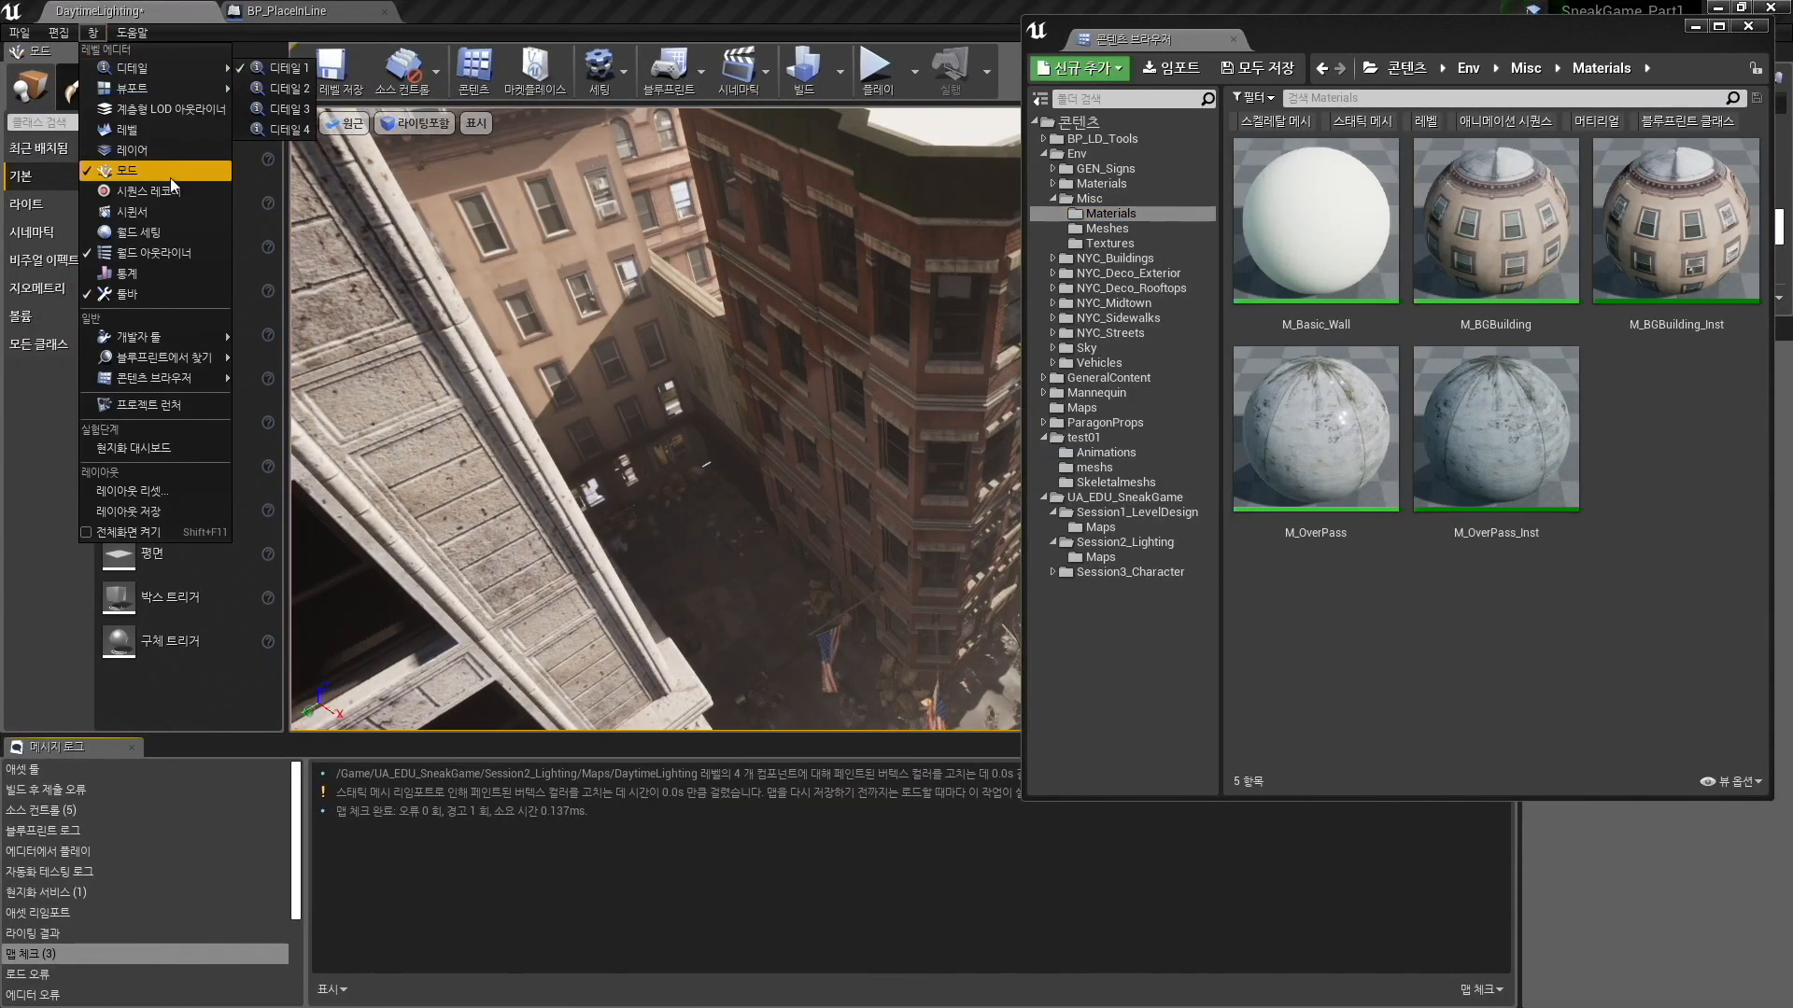
{"action": "mouse_move", "coordinate": [168, 383]}
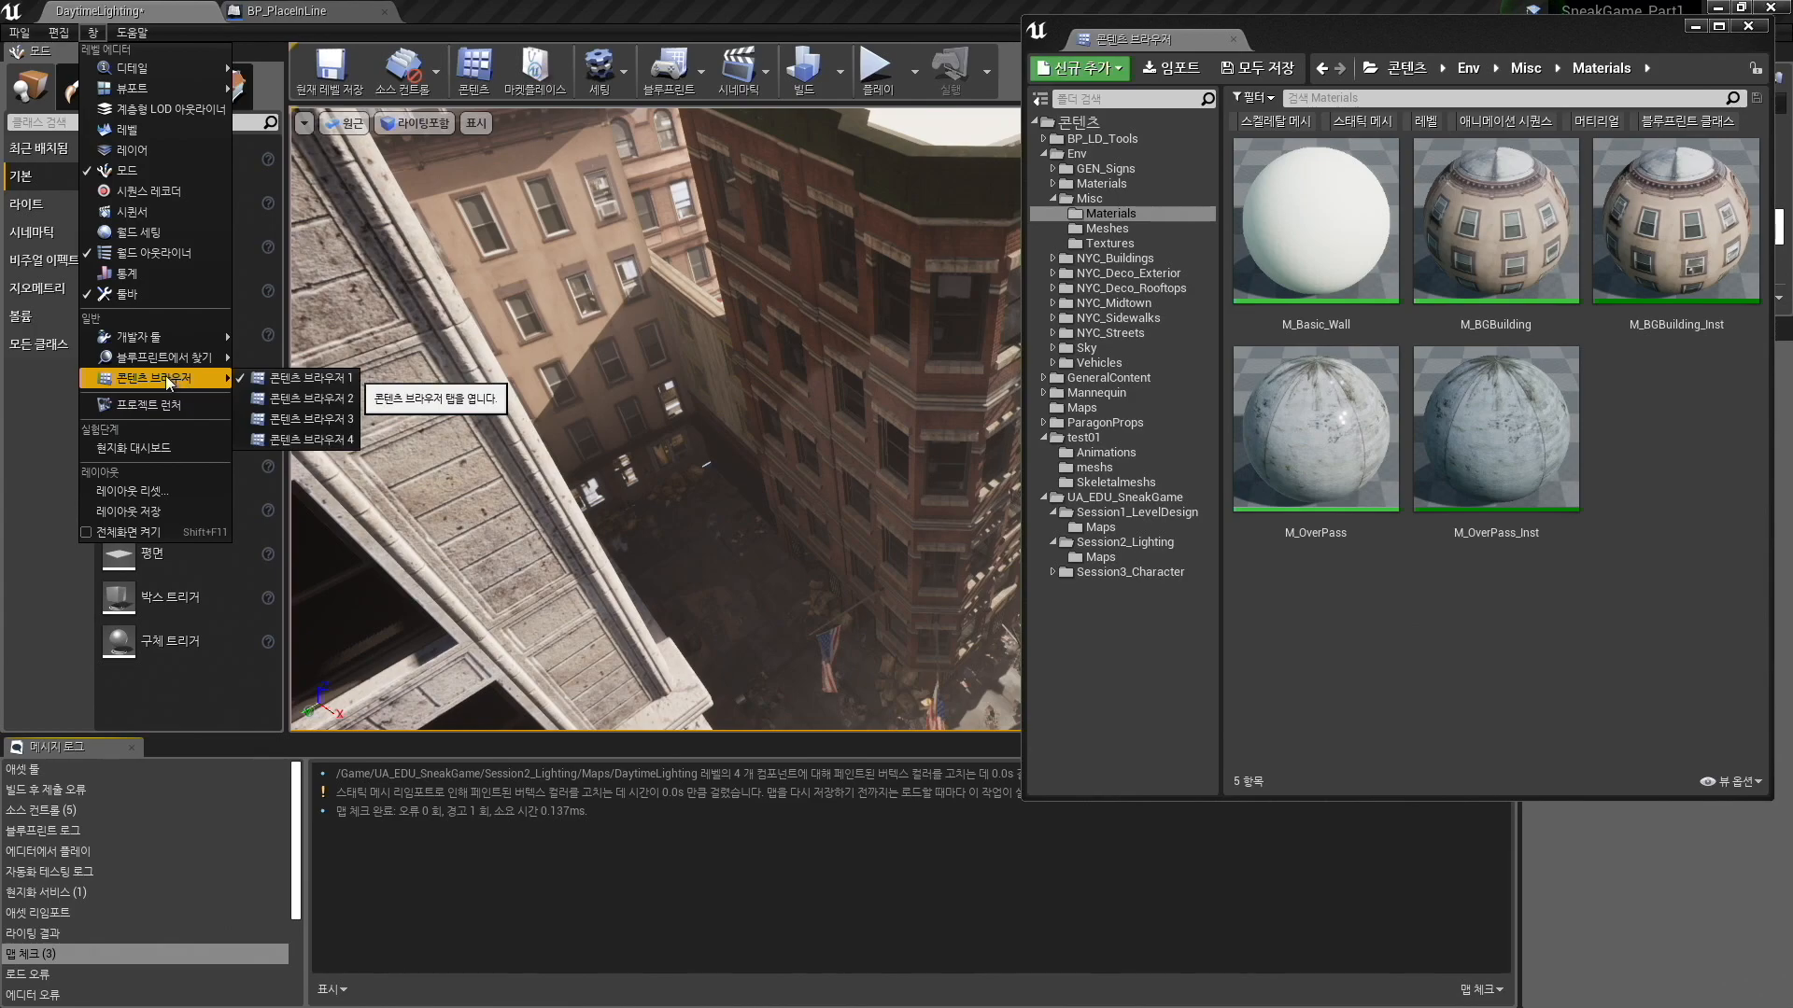
{"action": "left_click", "coordinate": [311, 400]}
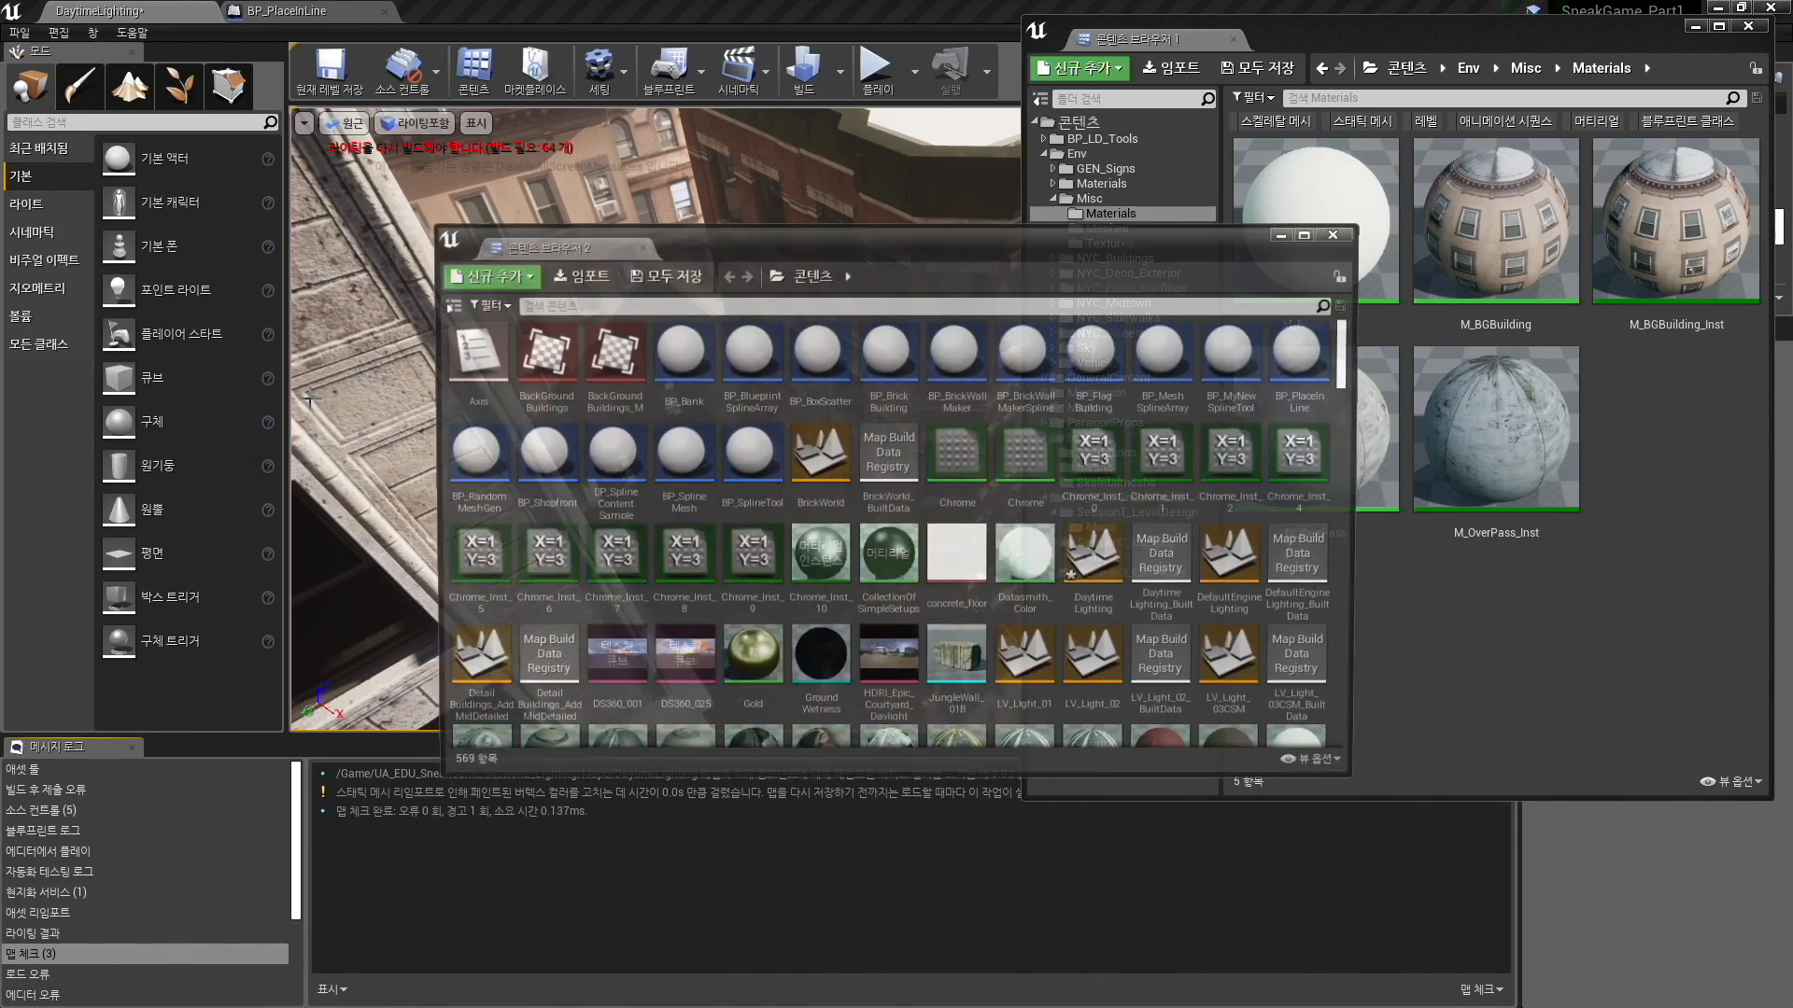
{"action": "left_click_drag", "start_coordinate": [674, 250], "coordinate": [390, 742]}
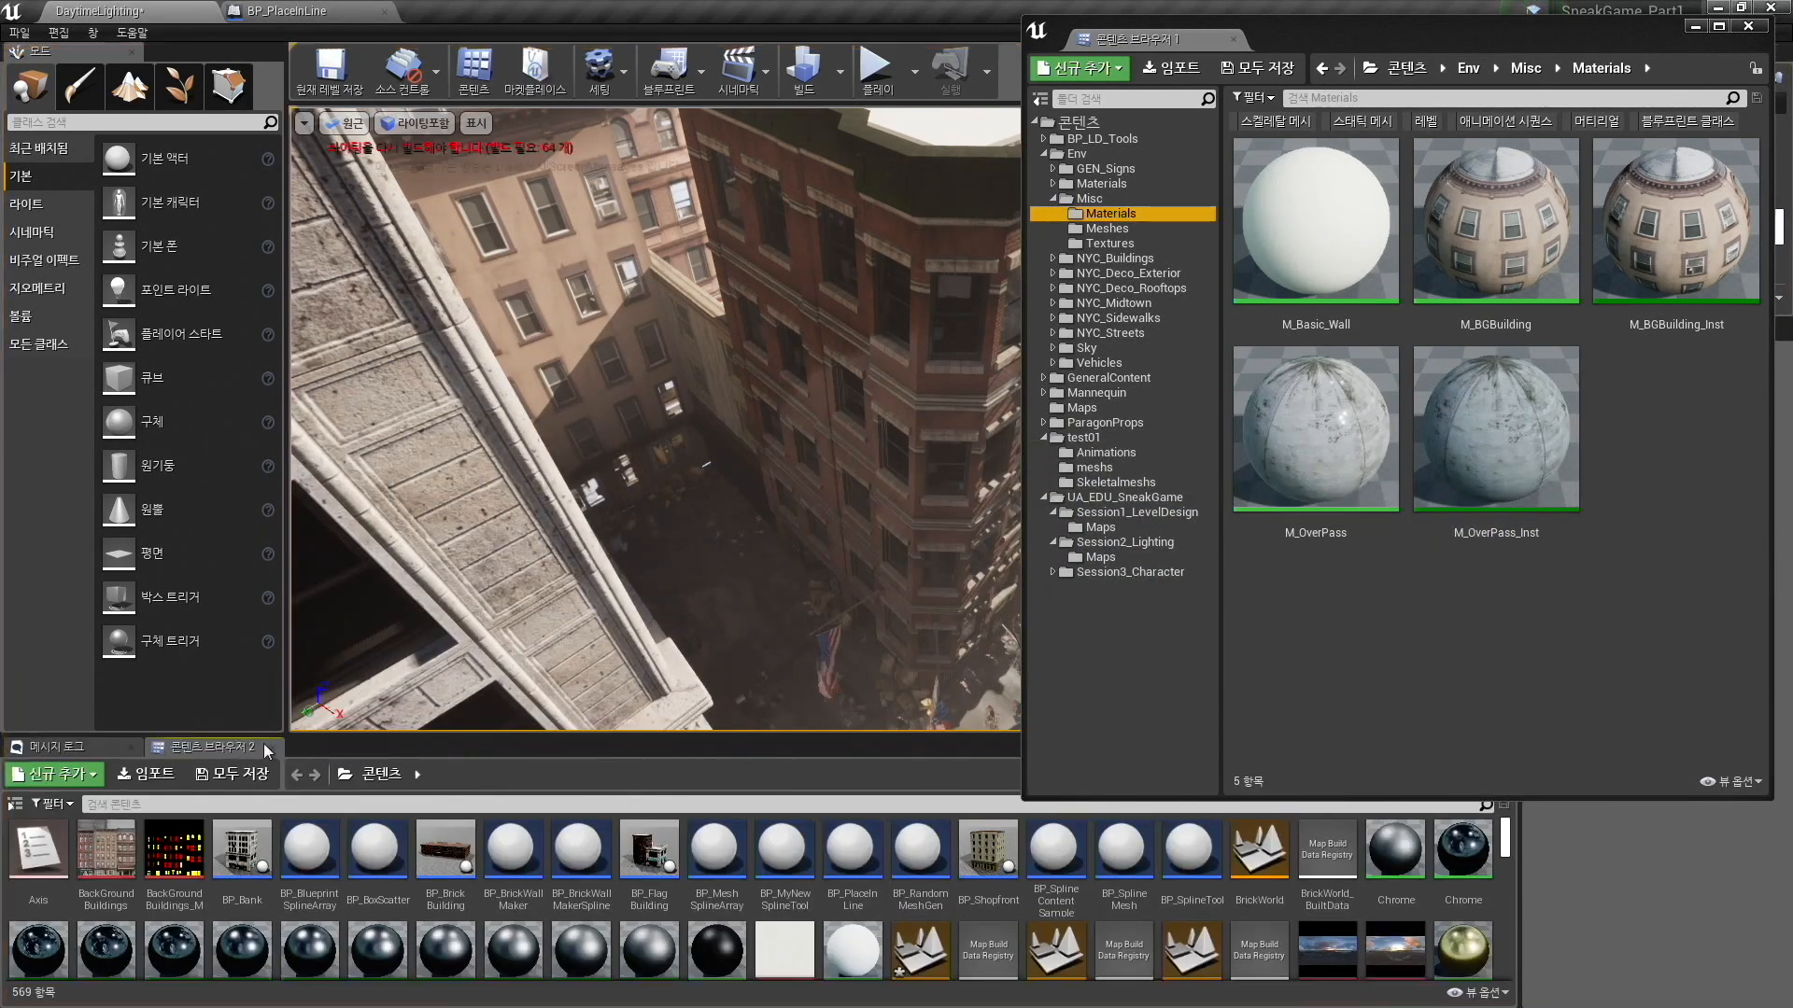
Show the Env > GEN_Signs > StaticMesh folder in Content Browser 2 and dock Content Browser 1 beside the viewport.
{"action": "left_click", "coordinate": [15, 804]}
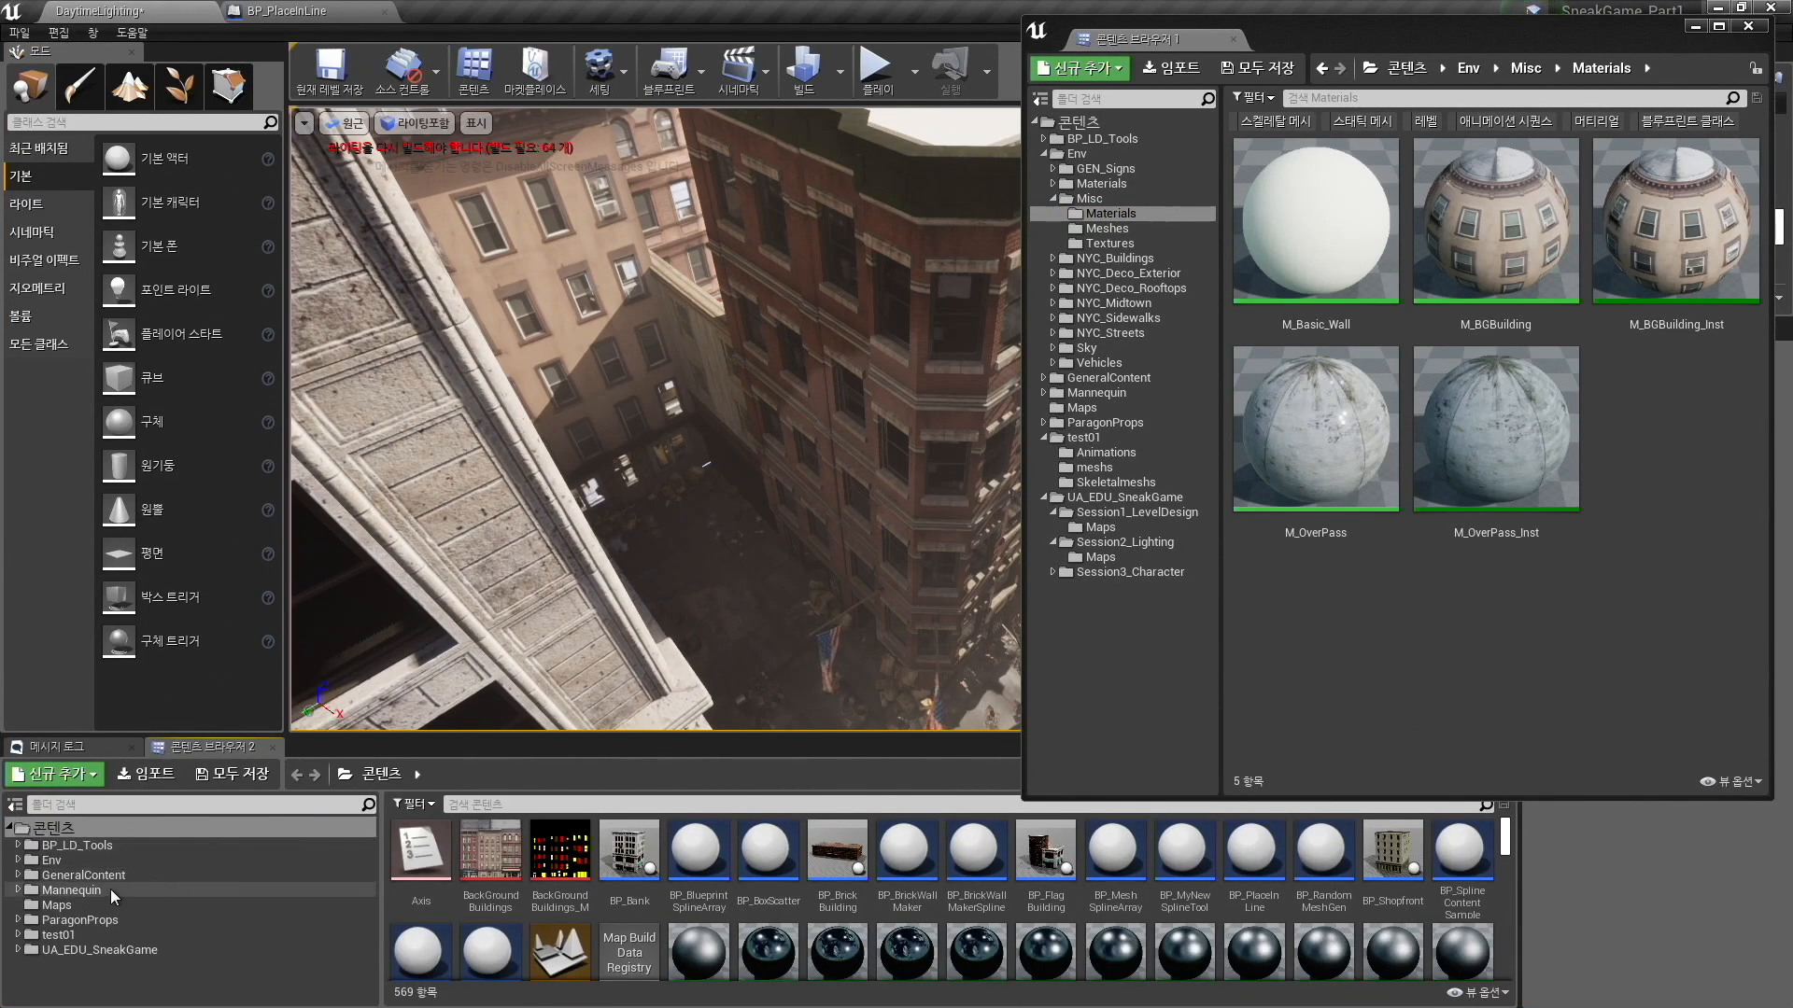
{"action": "double_click", "coordinate": [51, 860]}
{"action": "left_click", "coordinate": [28, 875]}
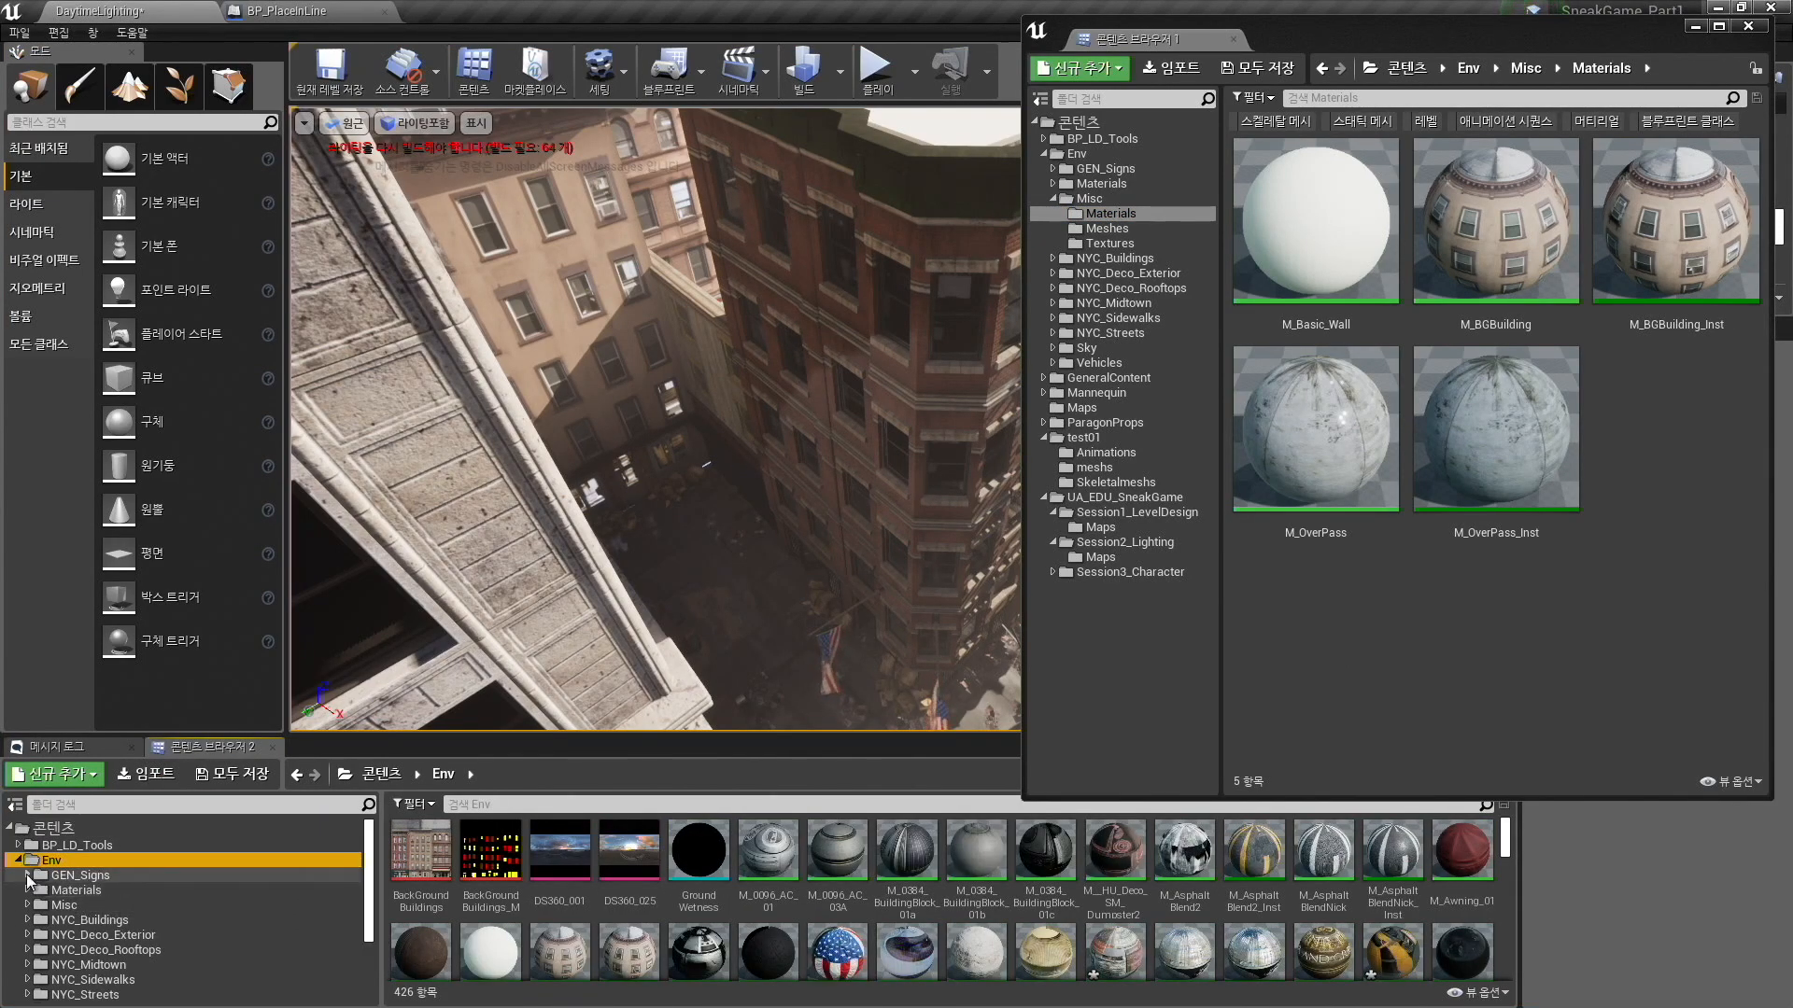
{"action": "left_click", "coordinate": [90, 904]}
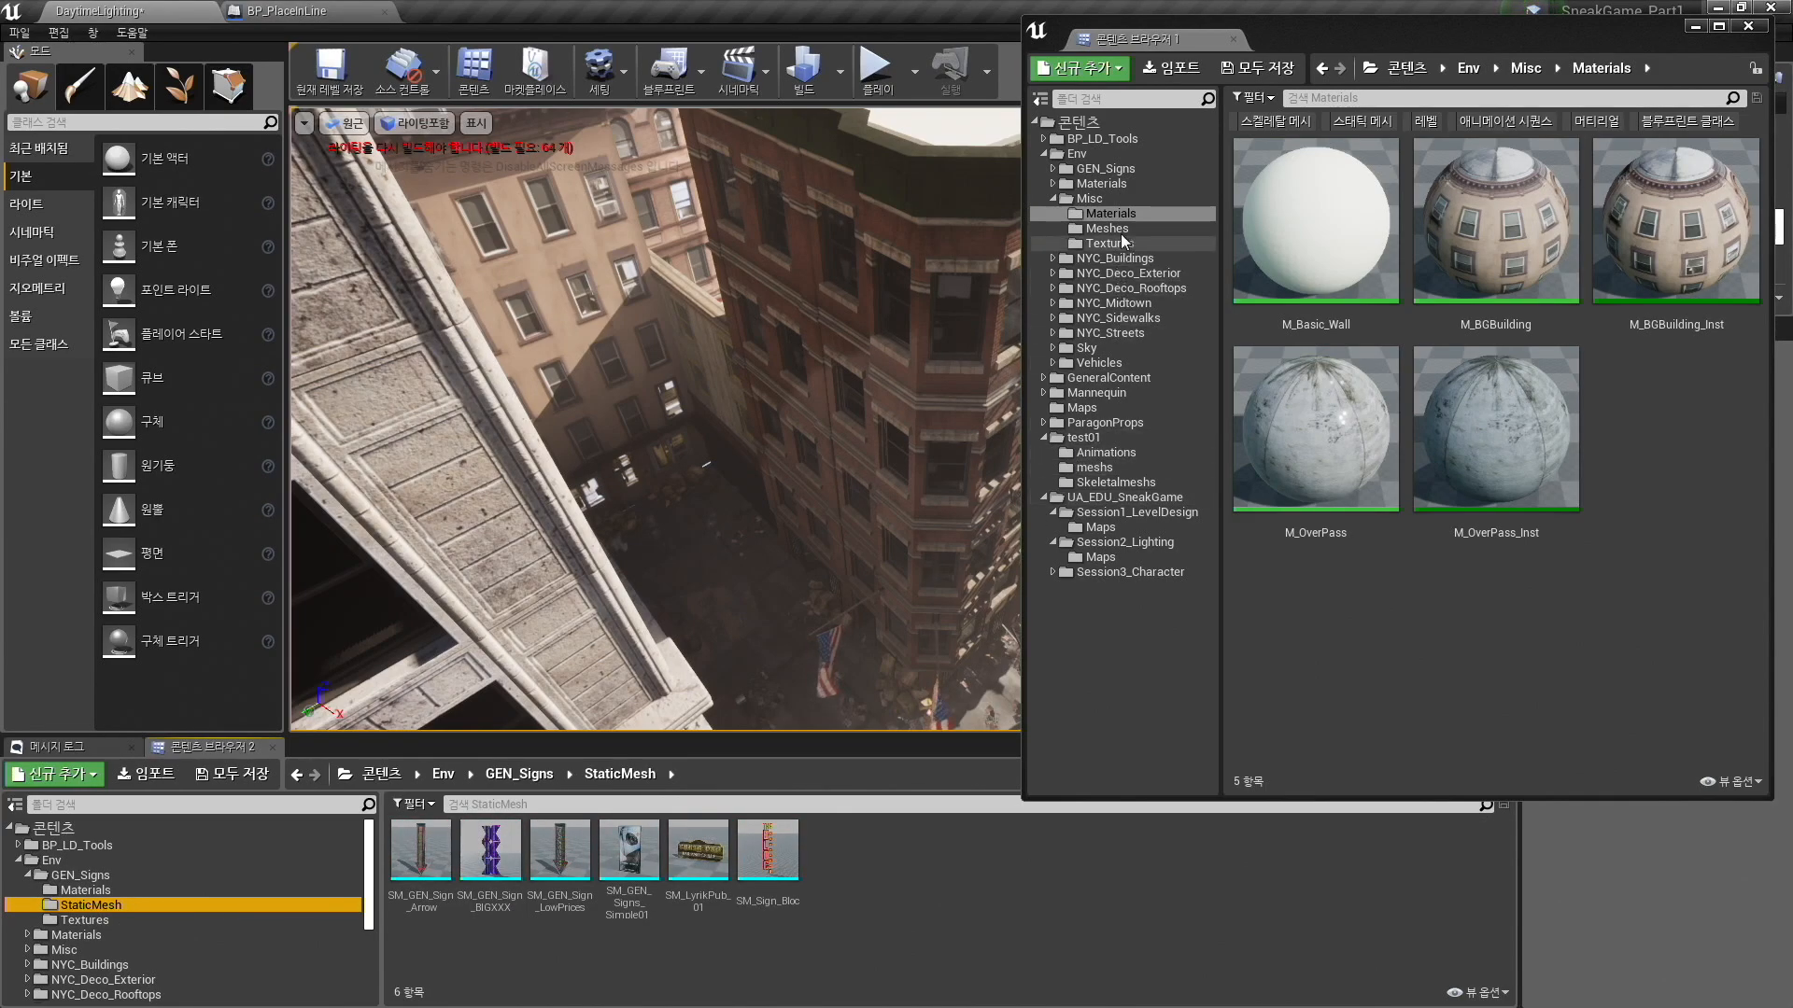
{"action": "left_click_drag", "start_coordinate": [1178, 43], "coordinate": [1214, 334]}
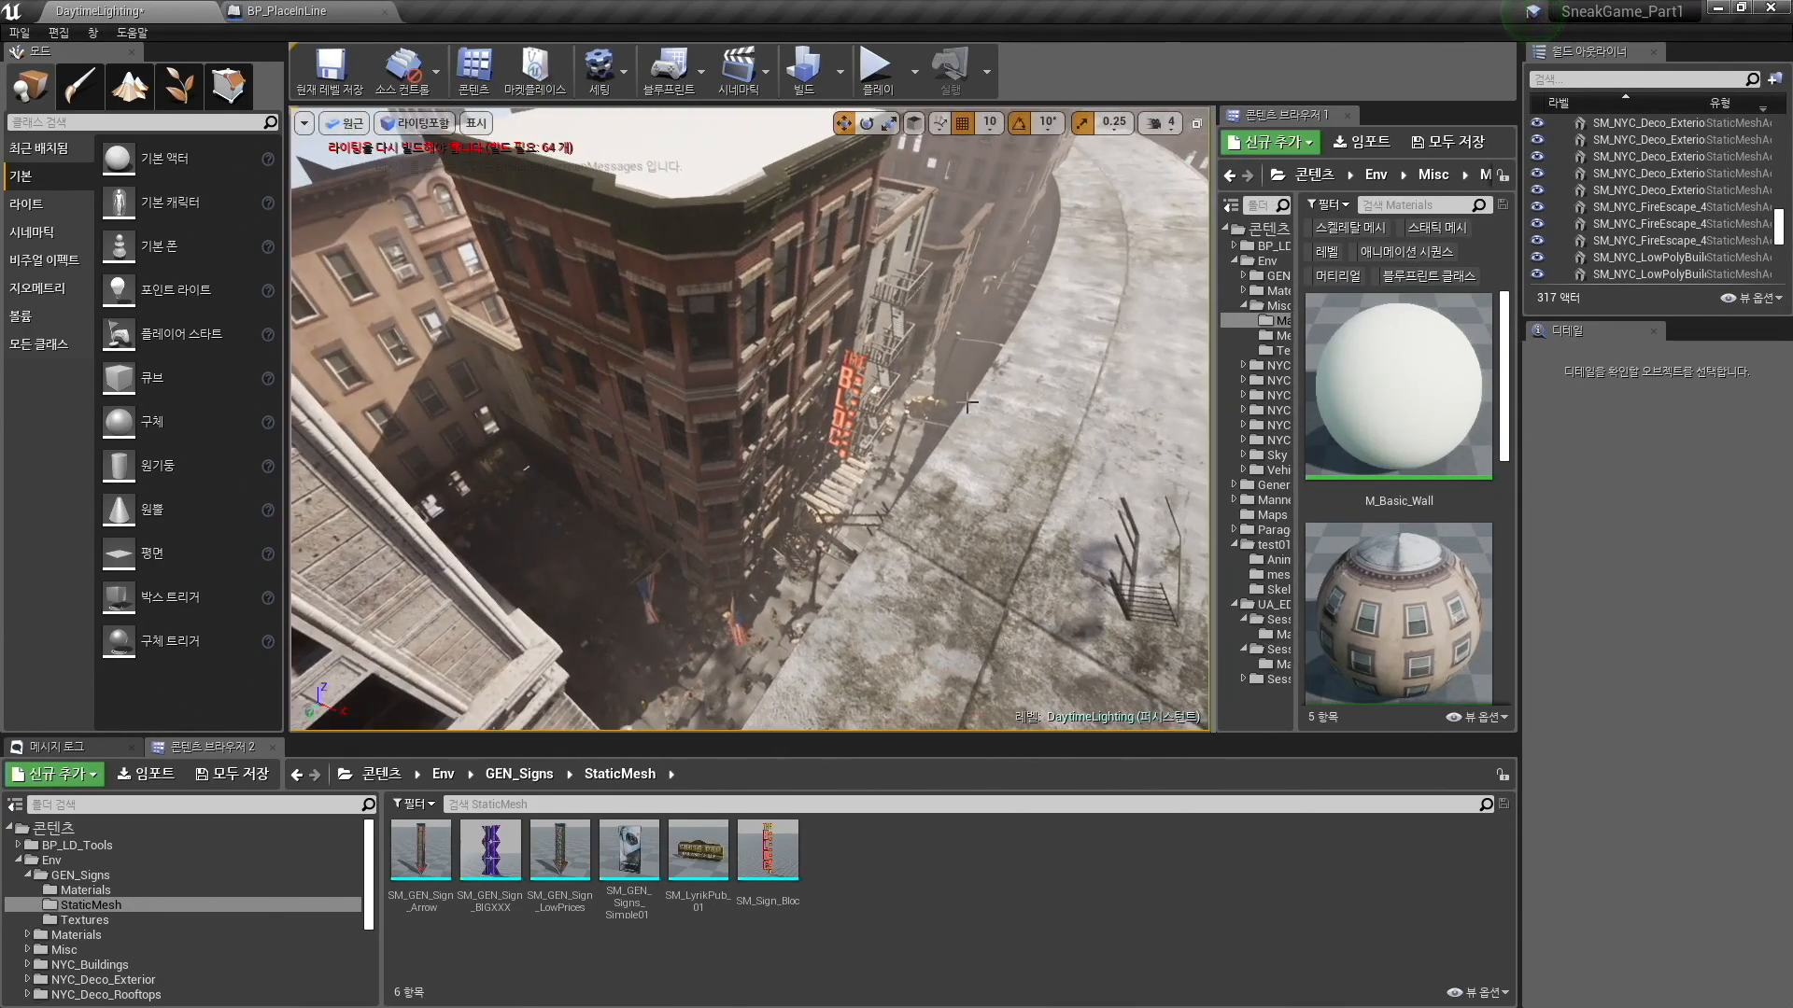
Place the SM_LyrikPub_01 sign on the street at a height of 90 and apply the M_BGBuilding material to it.
{"action": "left_click_drag", "start_coordinate": [698, 850], "coordinate": [1046, 438]}
{"action": "key", "text": "f"}
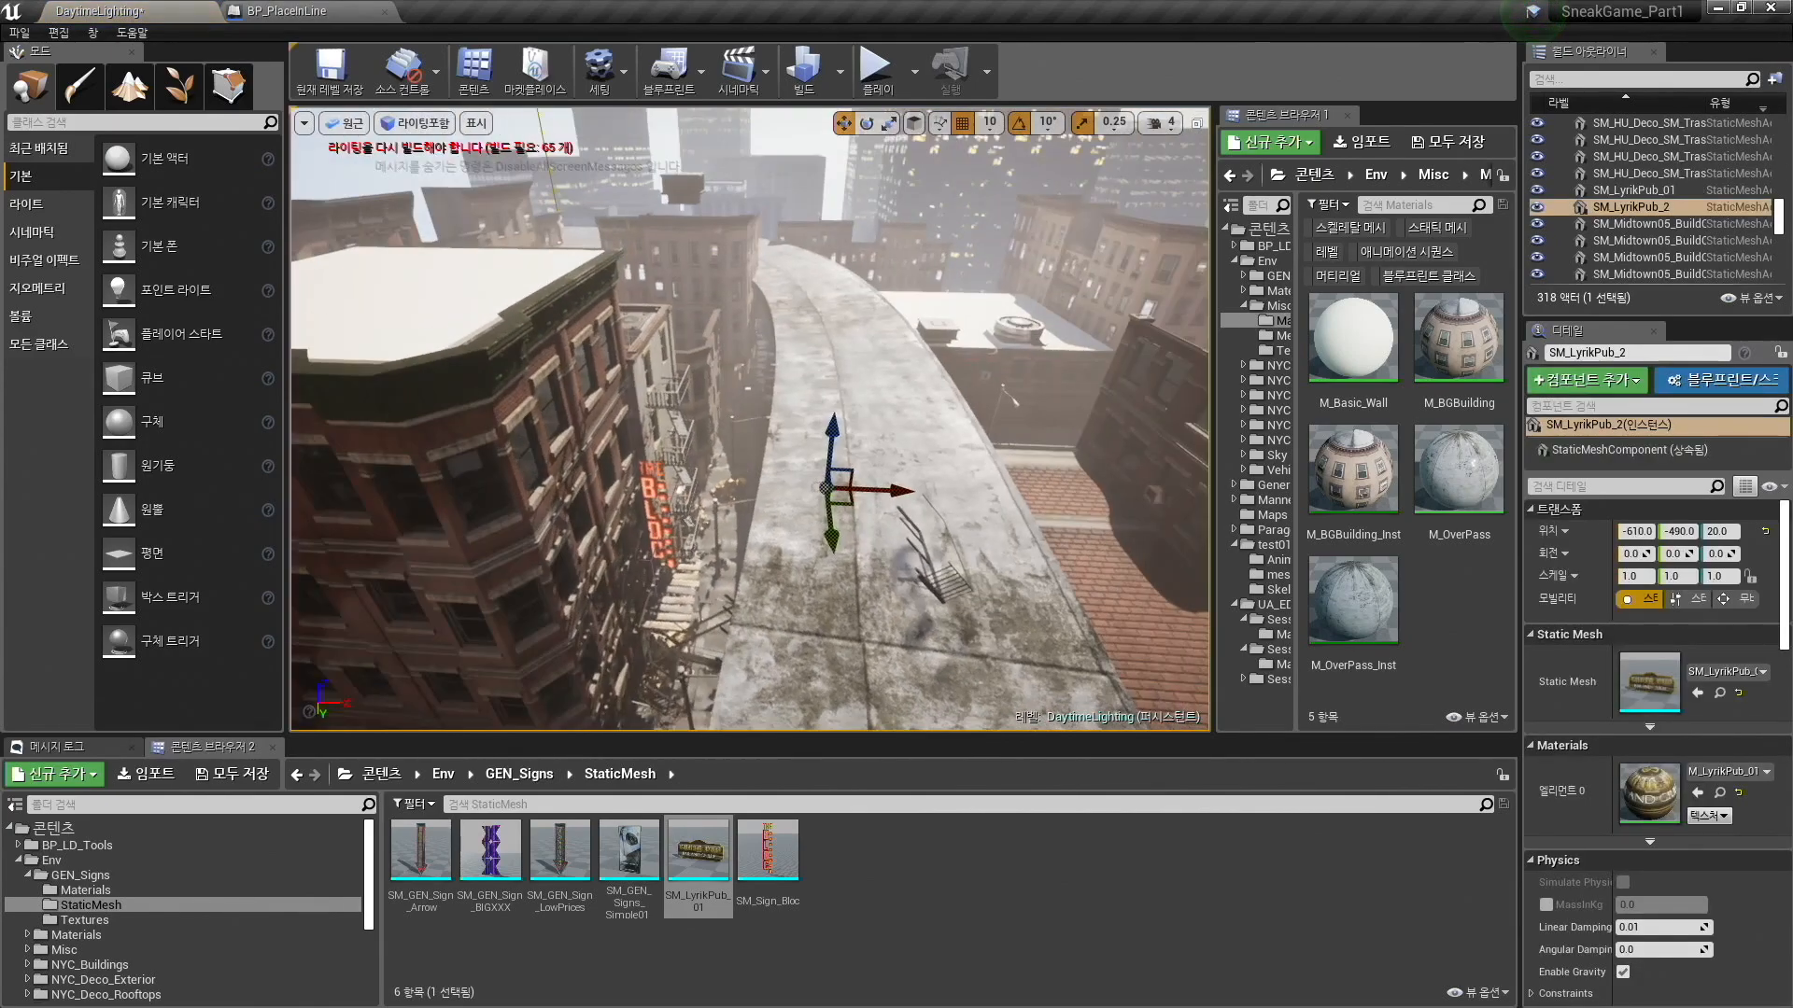
{"action": "right_click_drag", "start_coordinate": [767, 527], "coordinate": [791, 467]}
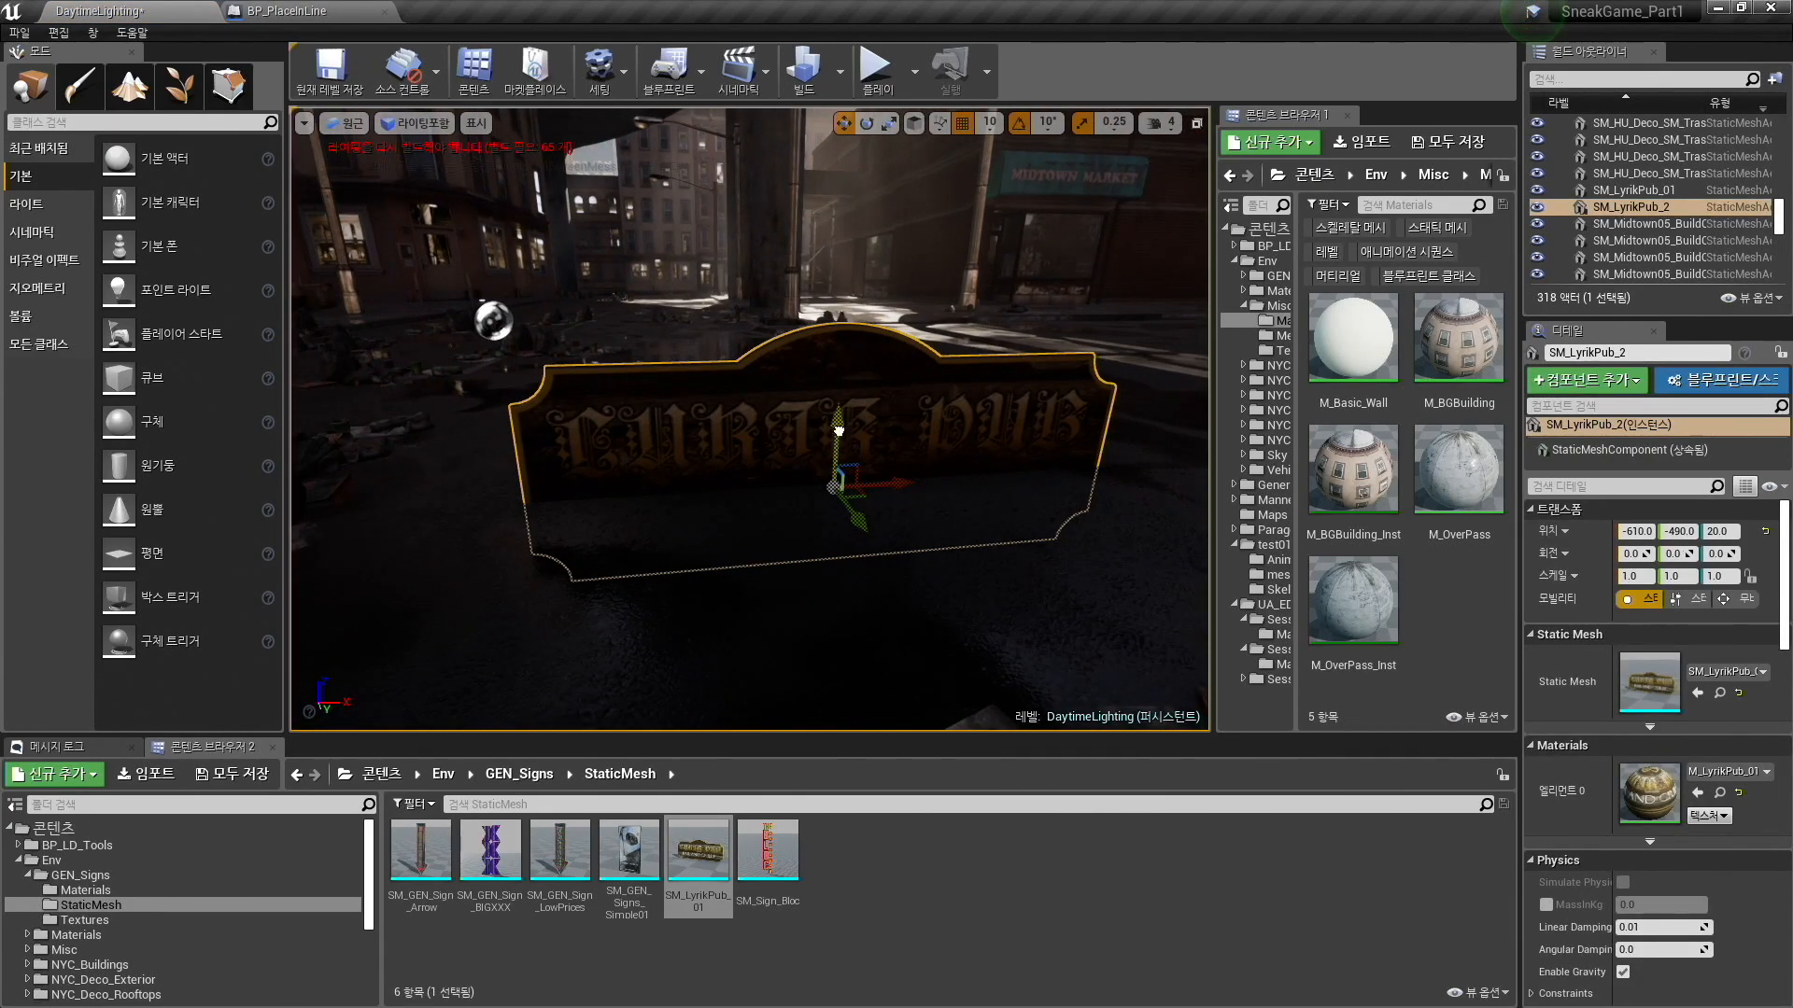
{"action": "left_click_drag", "start_coordinate": [838, 431], "coordinate": [841, 303]}
{"action": "right_click_drag", "start_coordinate": [776, 412], "coordinate": [826, 407]}
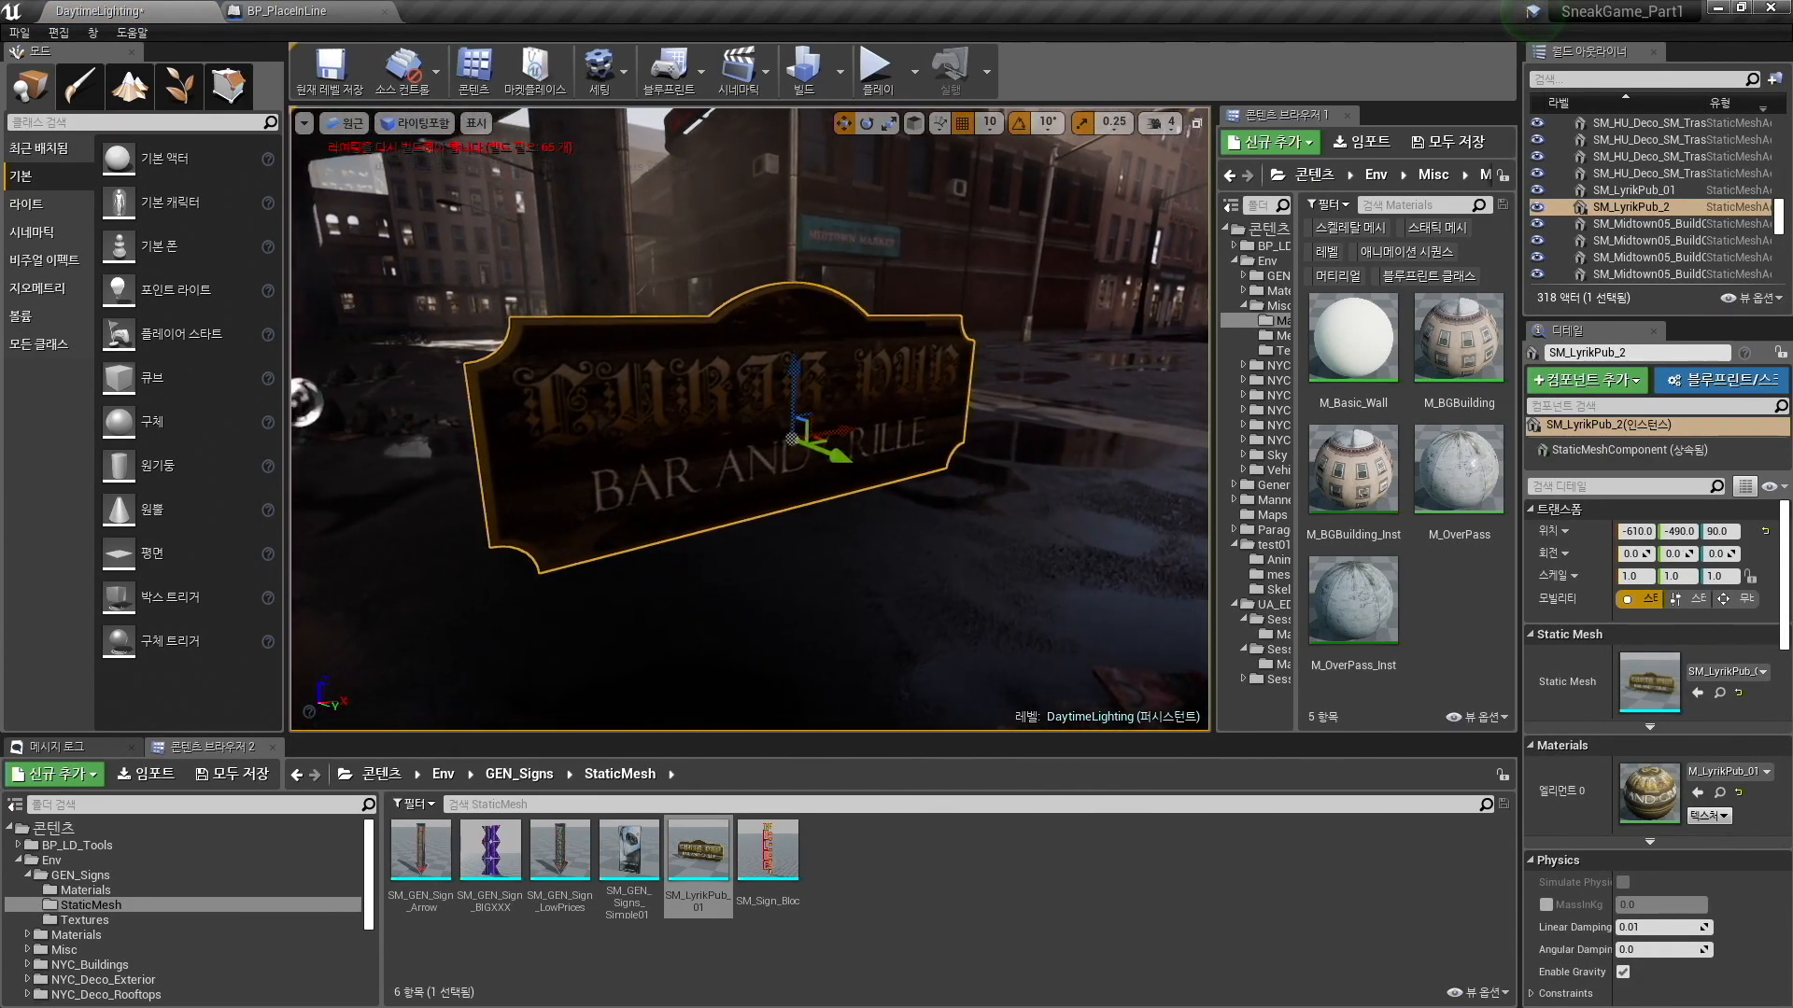
{"action": "left_click_drag", "start_coordinate": [1457, 338], "coordinate": [828, 403]}
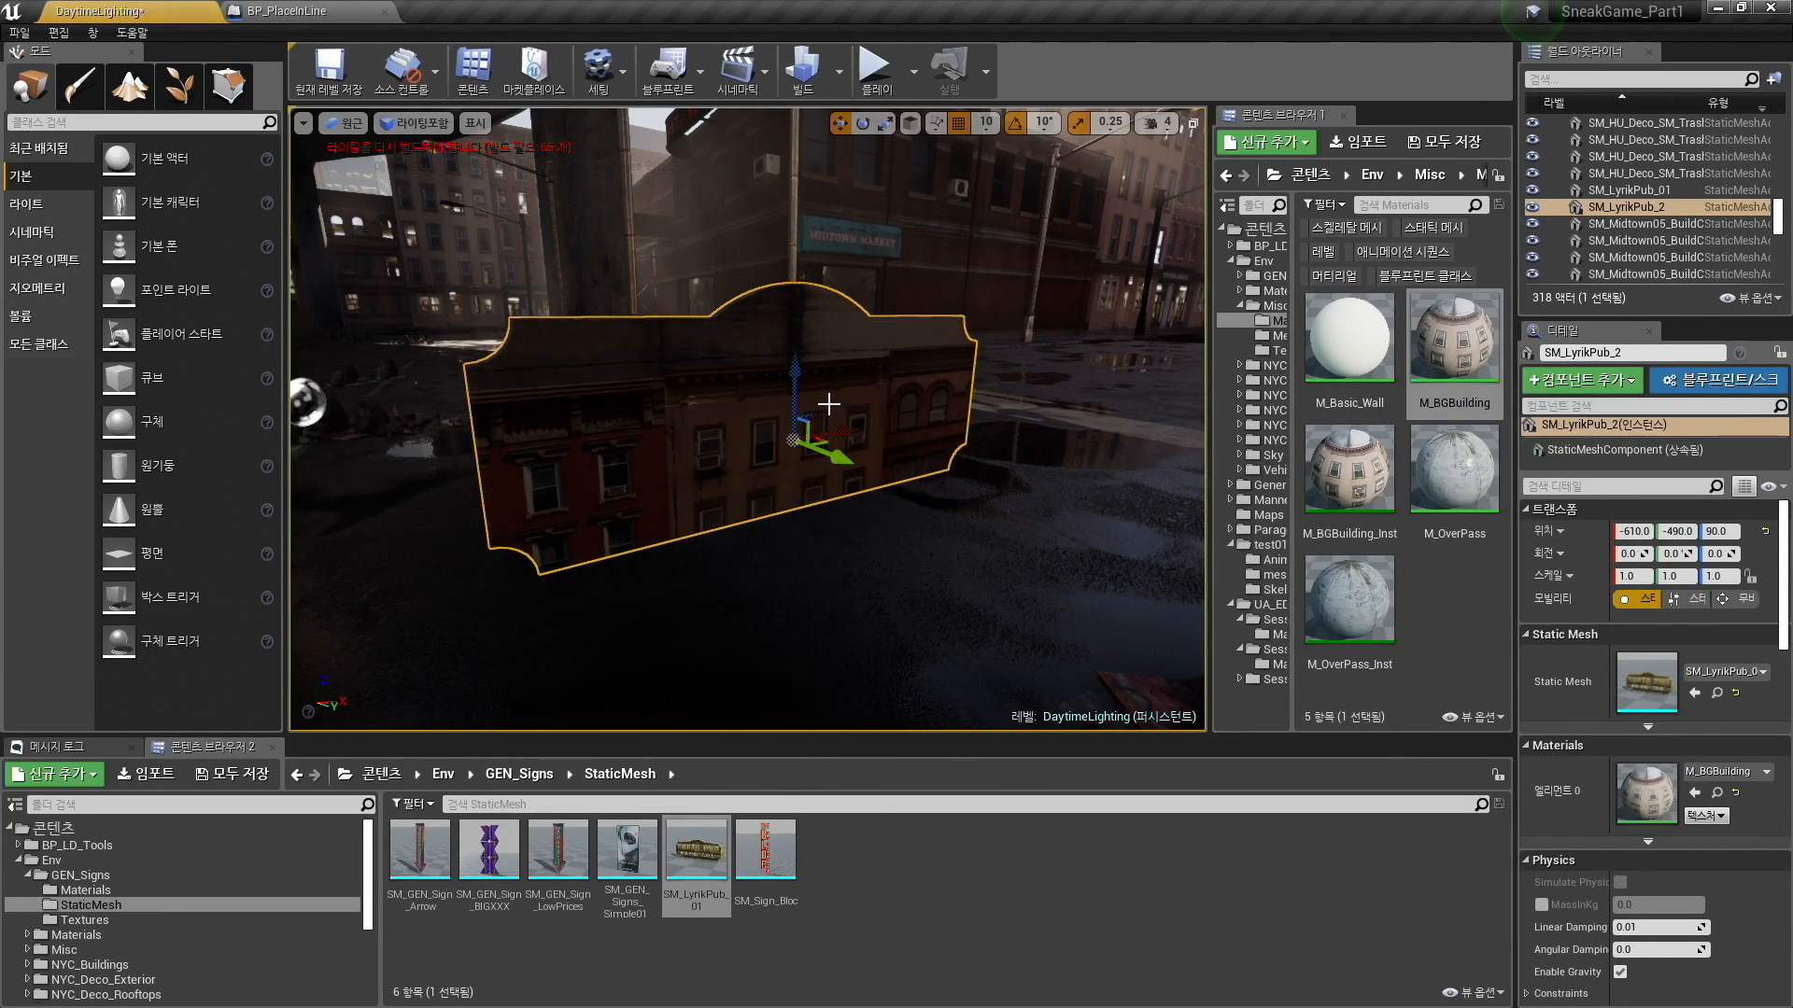
Place the SM_GEN_Signs_Simple01 mesh on the street, raise it to a height of 220, and focus the view on it.
{"action": "right_click_drag", "start_coordinate": [1045, 386], "coordinate": [929, 404]}
{"action": "left_click_drag", "start_coordinate": [626, 850], "coordinate": [535, 525]}
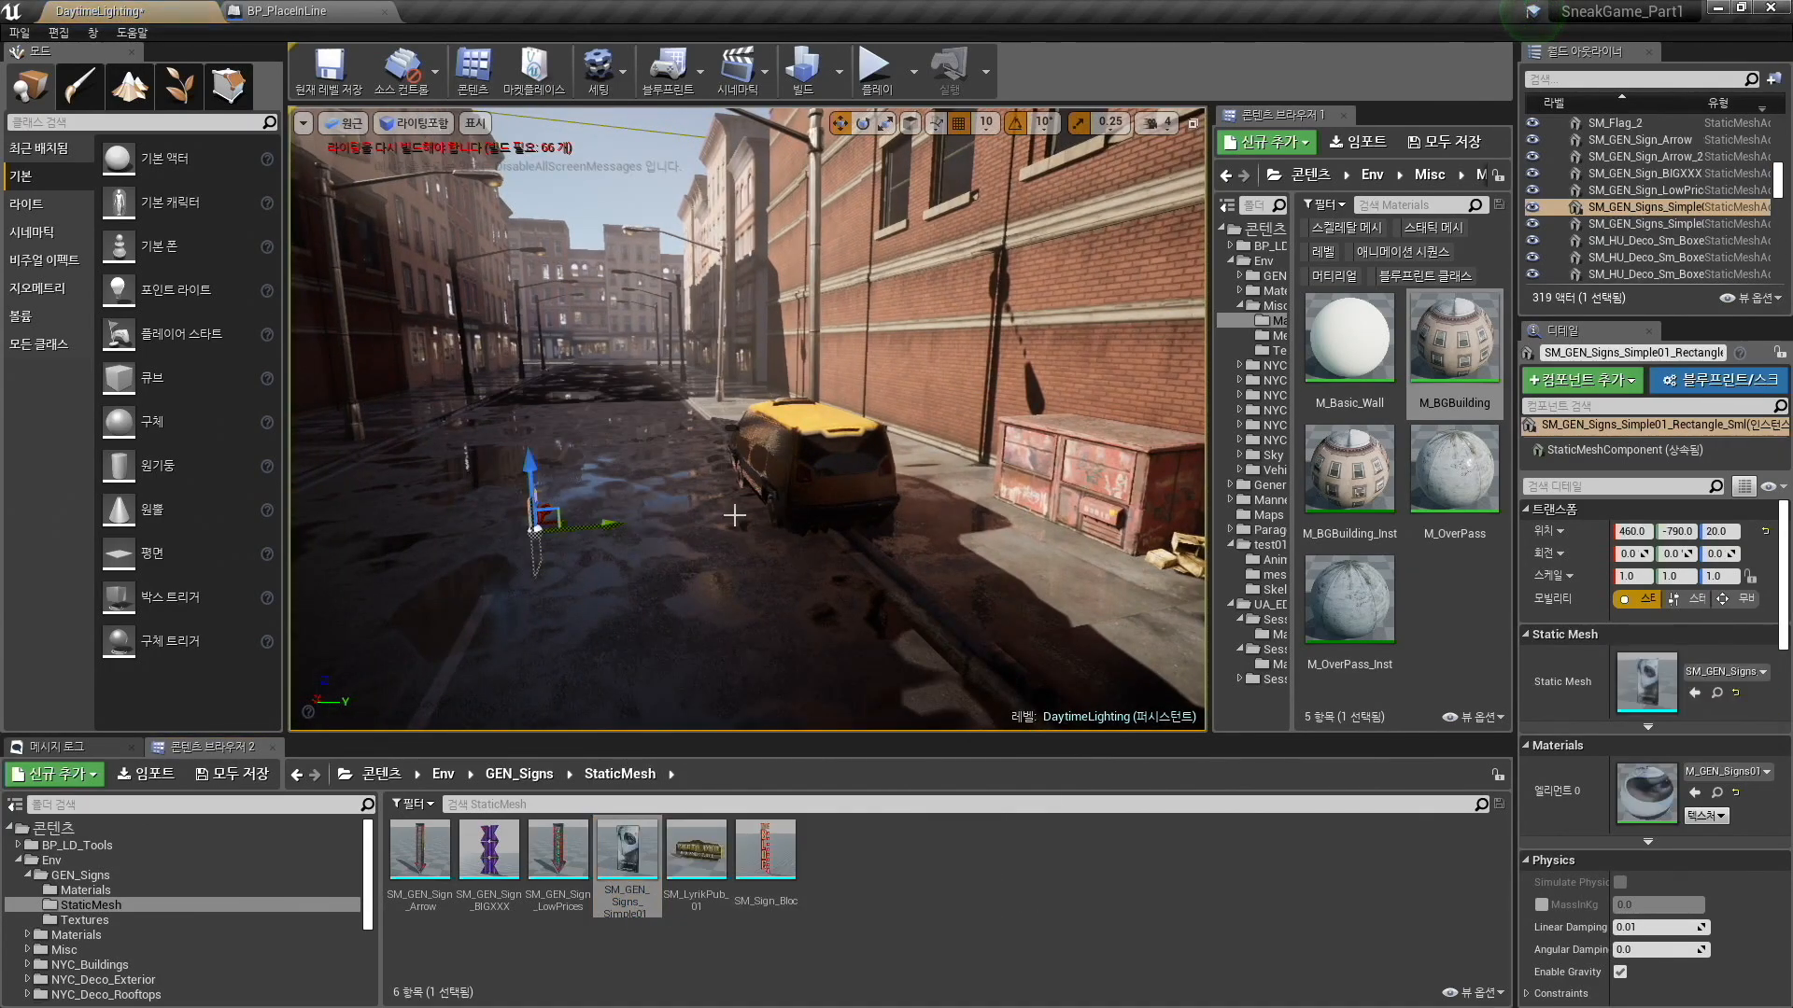
{"action": "right_click_drag", "start_coordinate": [732, 513], "coordinate": [717, 518]}
{"action": "right_click_drag", "start_coordinate": [744, 454], "coordinate": [773, 452]}
{"action": "left_click_drag", "start_coordinate": [674, 531], "coordinate": [674, 350]}
{"action": "key", "text": "f"}
Apply M_BGBuilding_Inst to the rectangular sign, then replace it with the M_OverPass_Inst material.
{"action": "mouse_move", "coordinate": [674, 351]}
{"action": "right_mouse_down"}
{"action": "mouse_move", "coordinate": [691, 359]}
{"action": "mouse_move", "coordinate": [661, 353]}
{"action": "right_mouse_up"}
{"action": "left_click_drag", "start_coordinate": [1347, 527], "coordinate": [783, 383]}
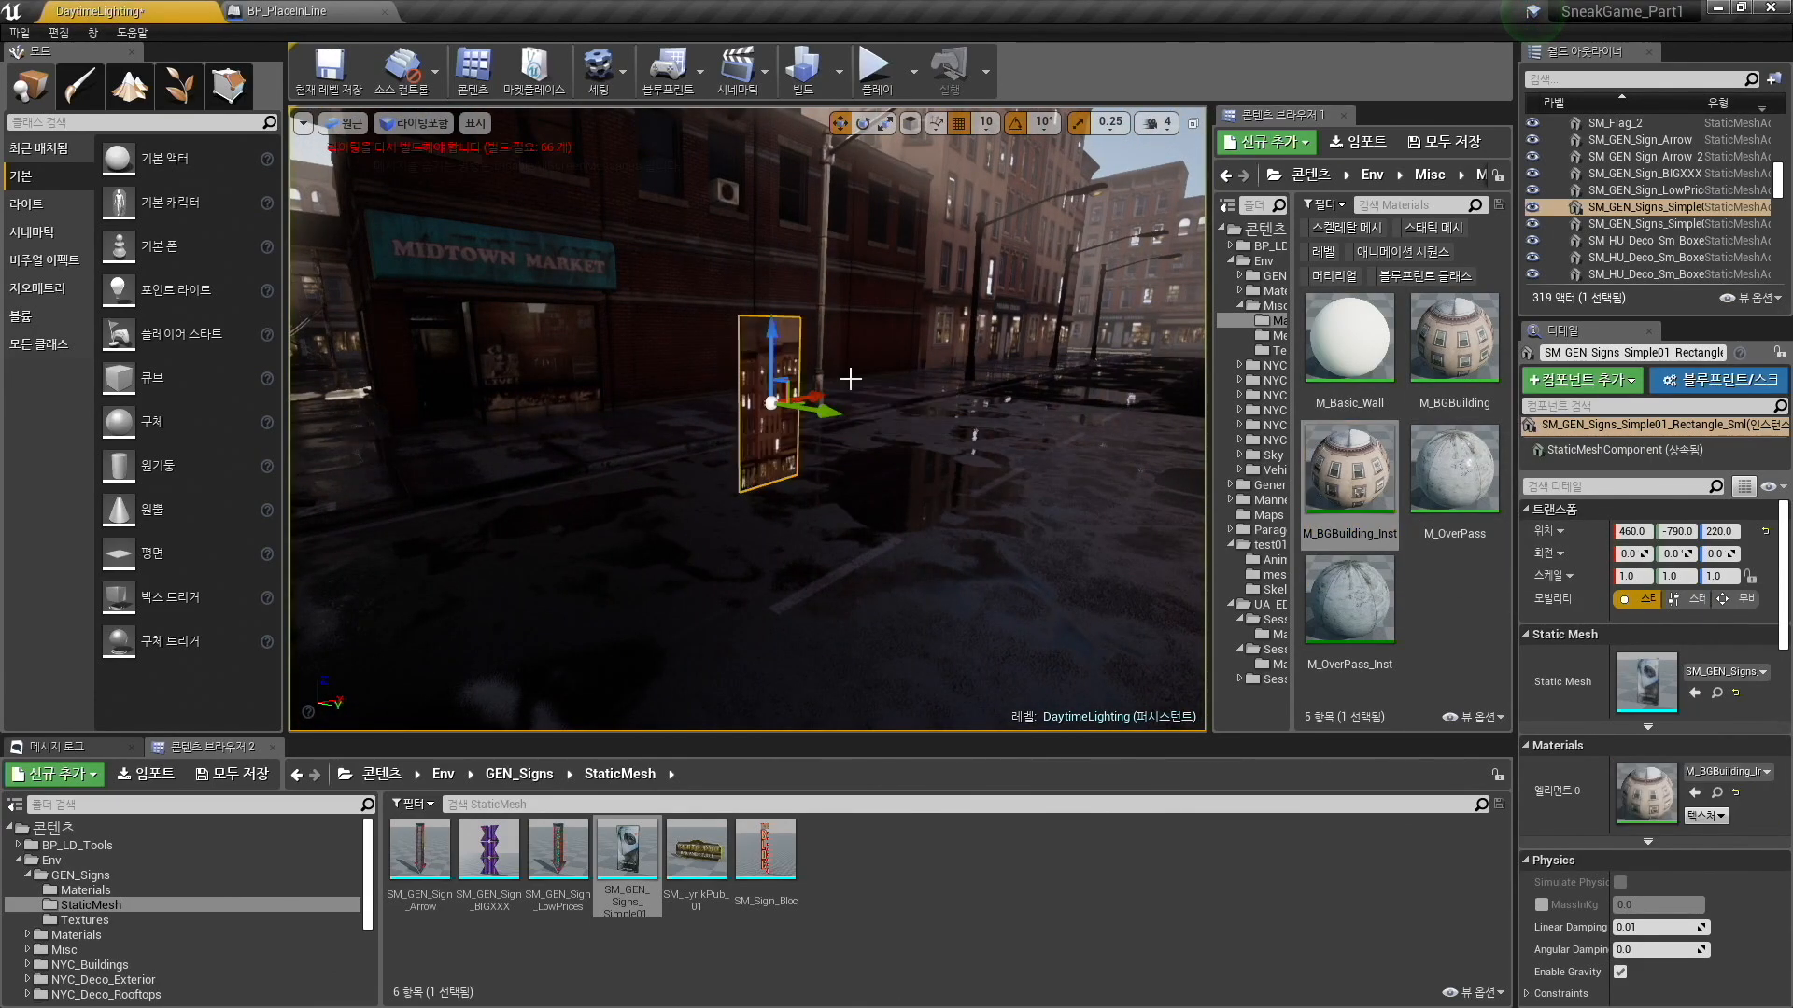
{"action": "left_click_drag", "start_coordinate": [1345, 597], "coordinate": [779, 379]}
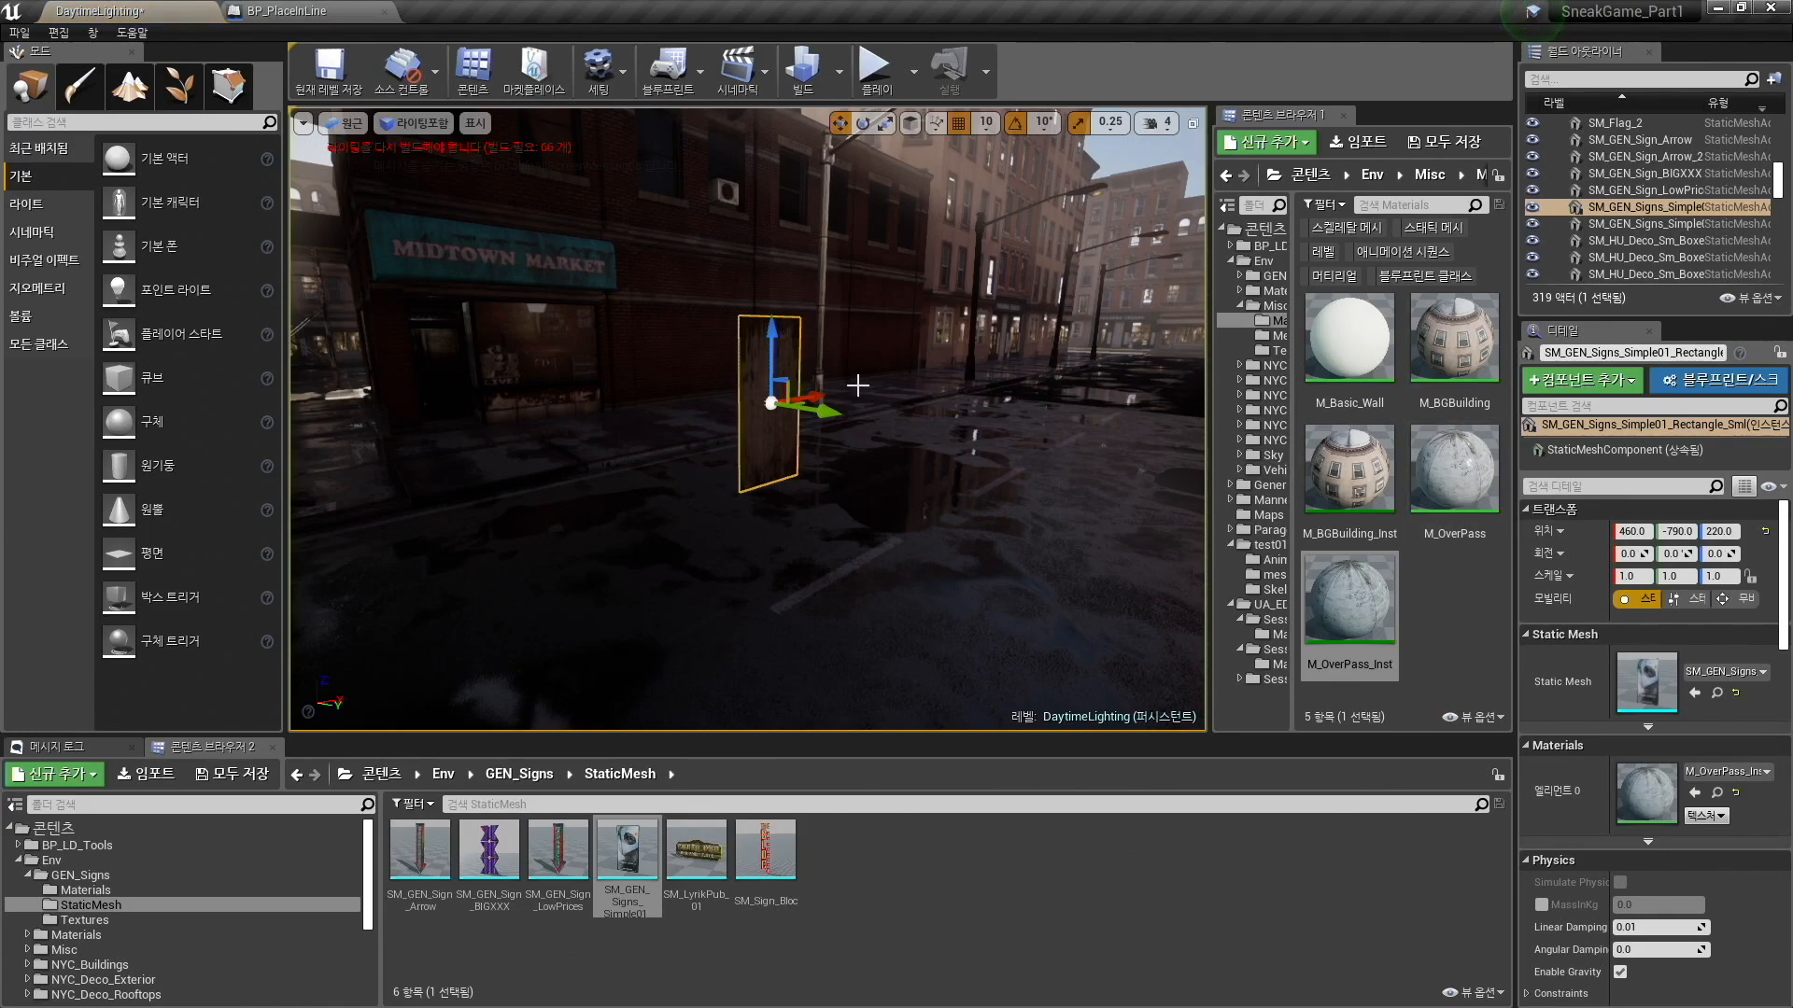
Advance the slideshow to the point about multi-tab workflow and return to Unreal Engine.
{"action": "key", "text": "super+Tab"}
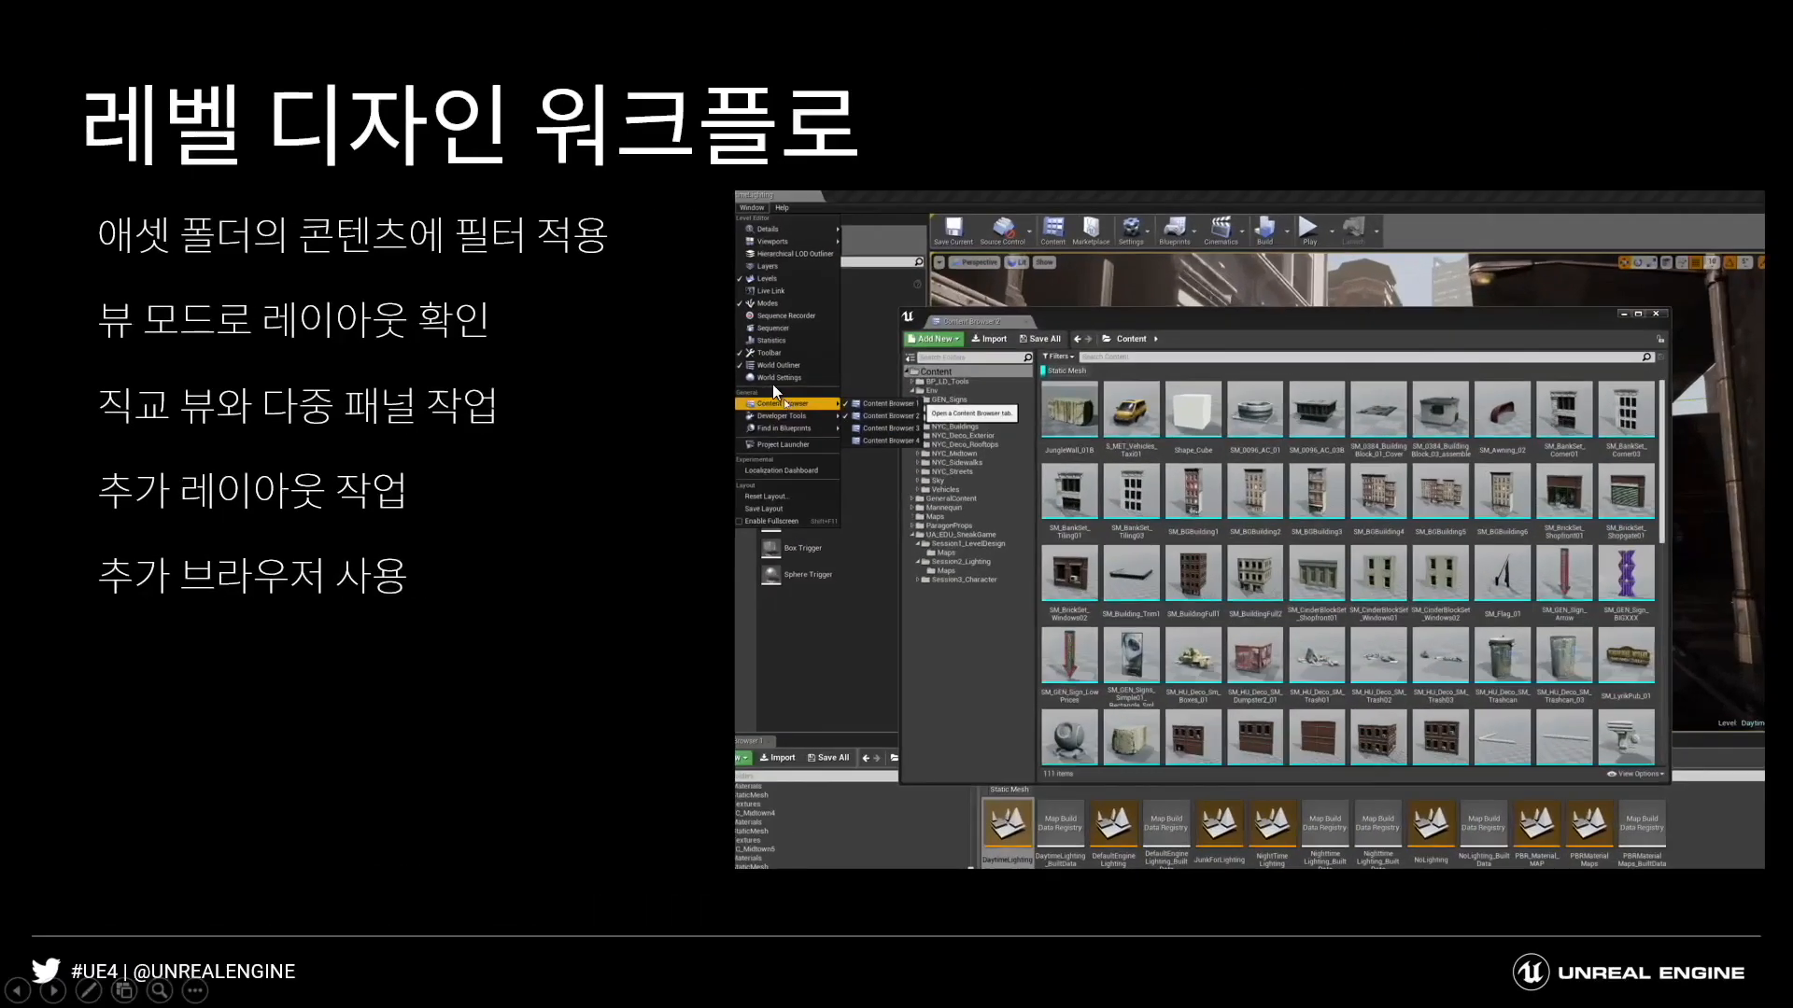
{"action": "left_click", "coordinate": [1001, 491]}
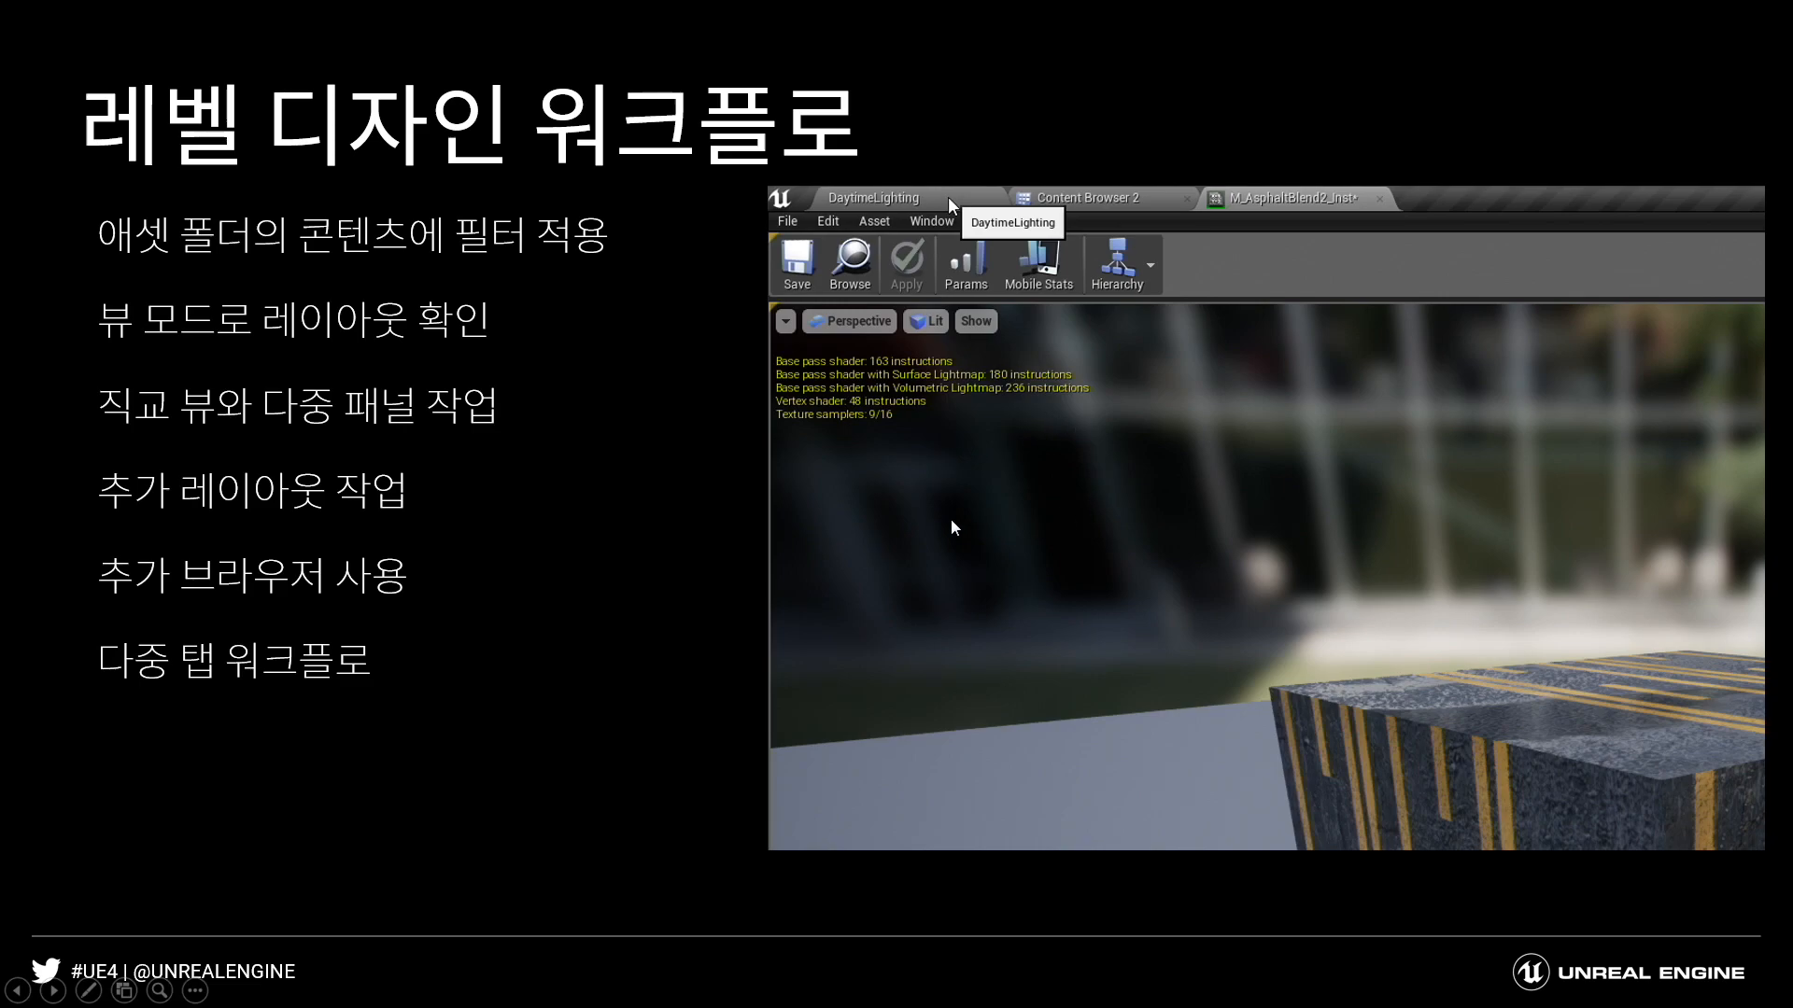
{"action": "key", "text": "super+Tab"}
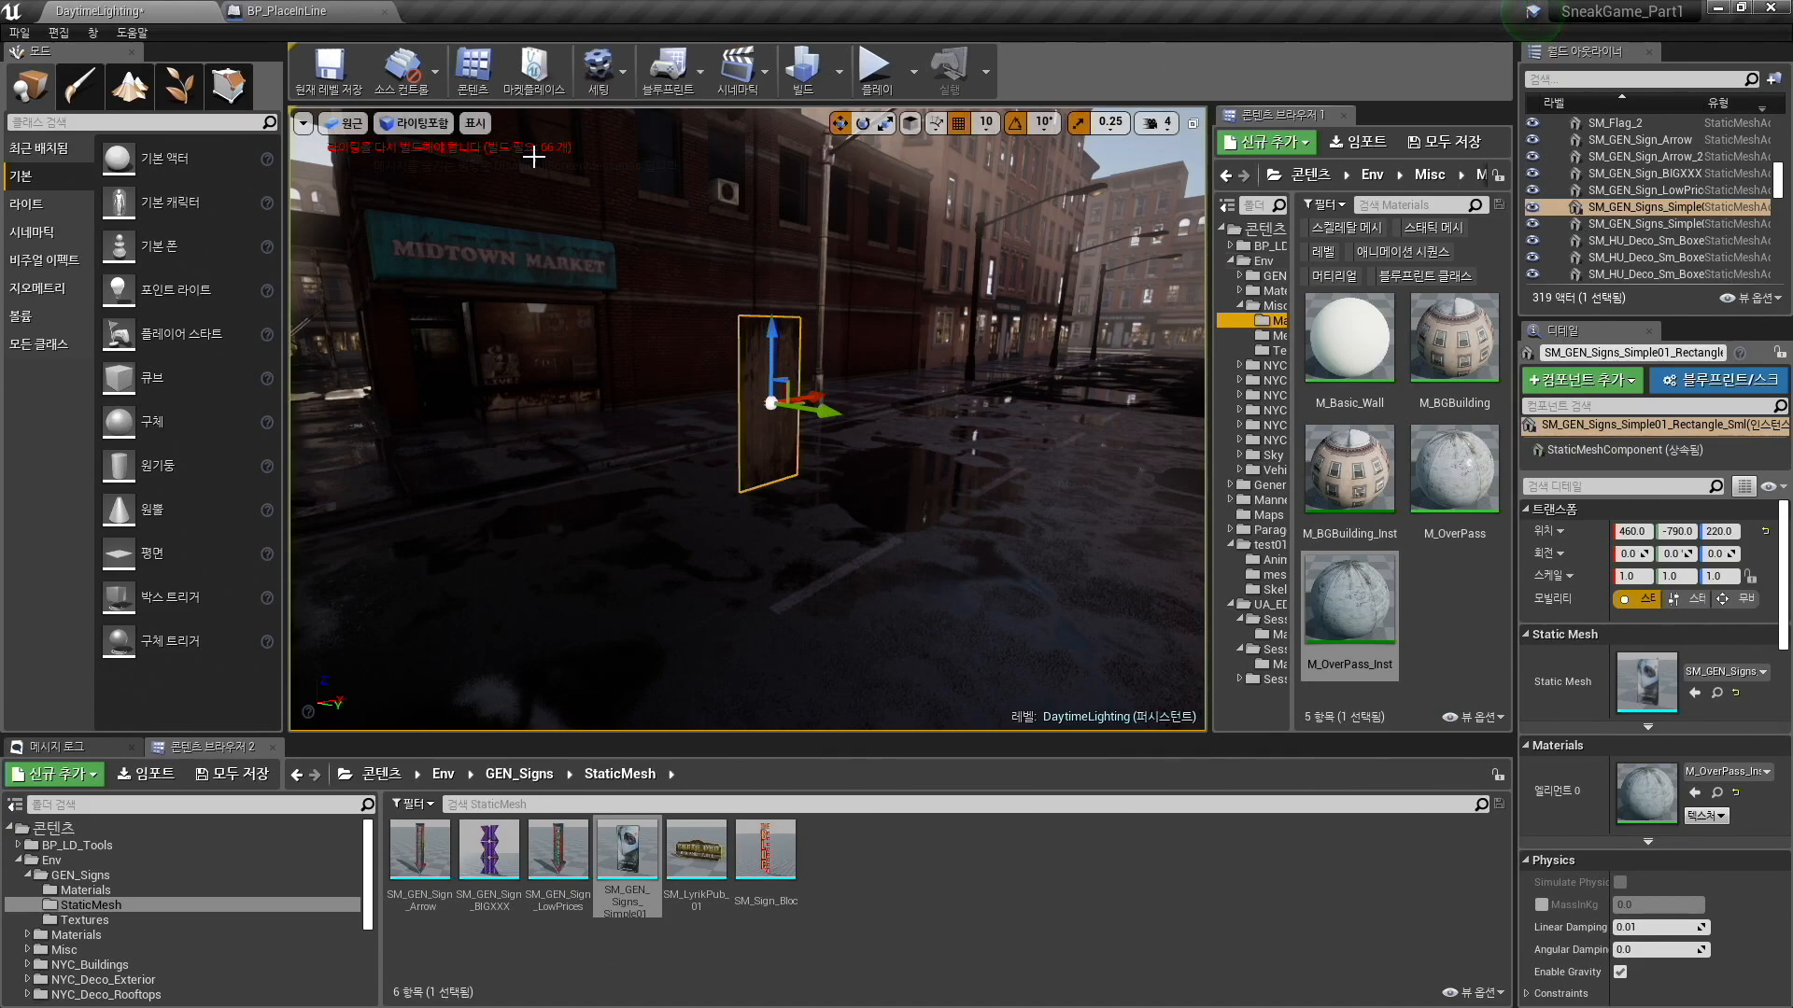
Show the BP_PlaceInLine Blueprint's construction script and close that Blueprint.
{"action": "left_click", "coordinate": [292, 11]}
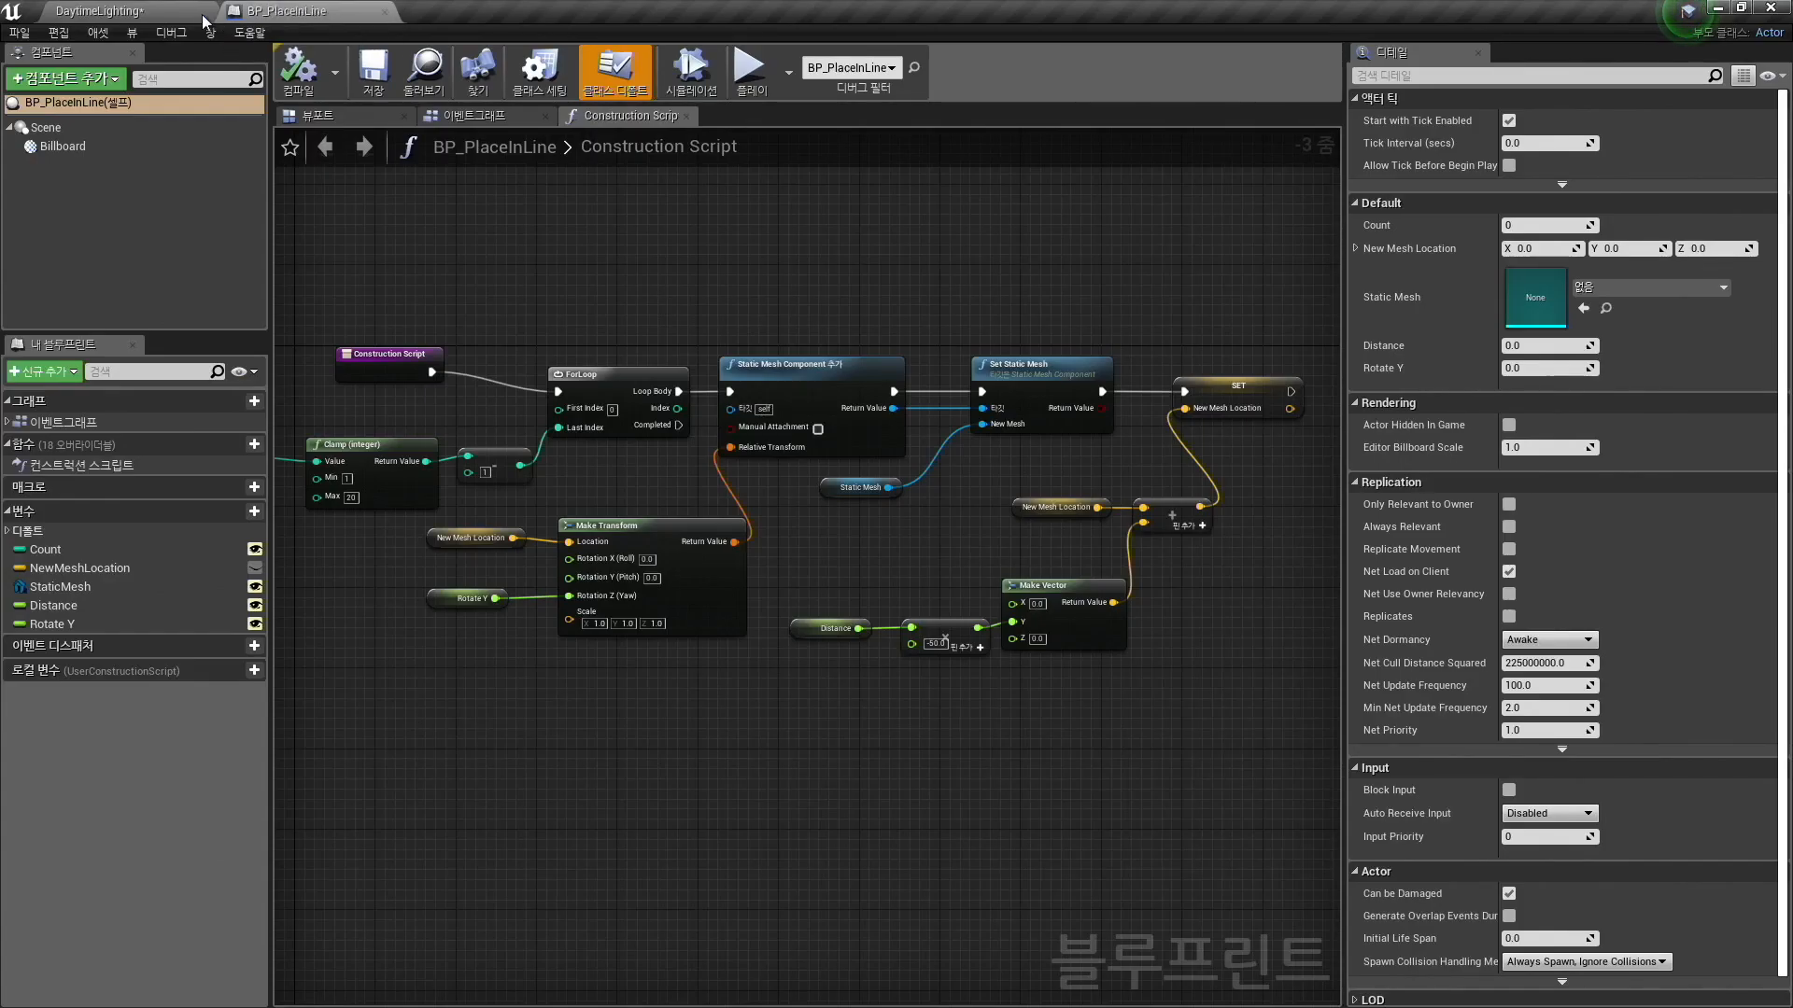
{"action": "left_click", "coordinate": [386, 11]}
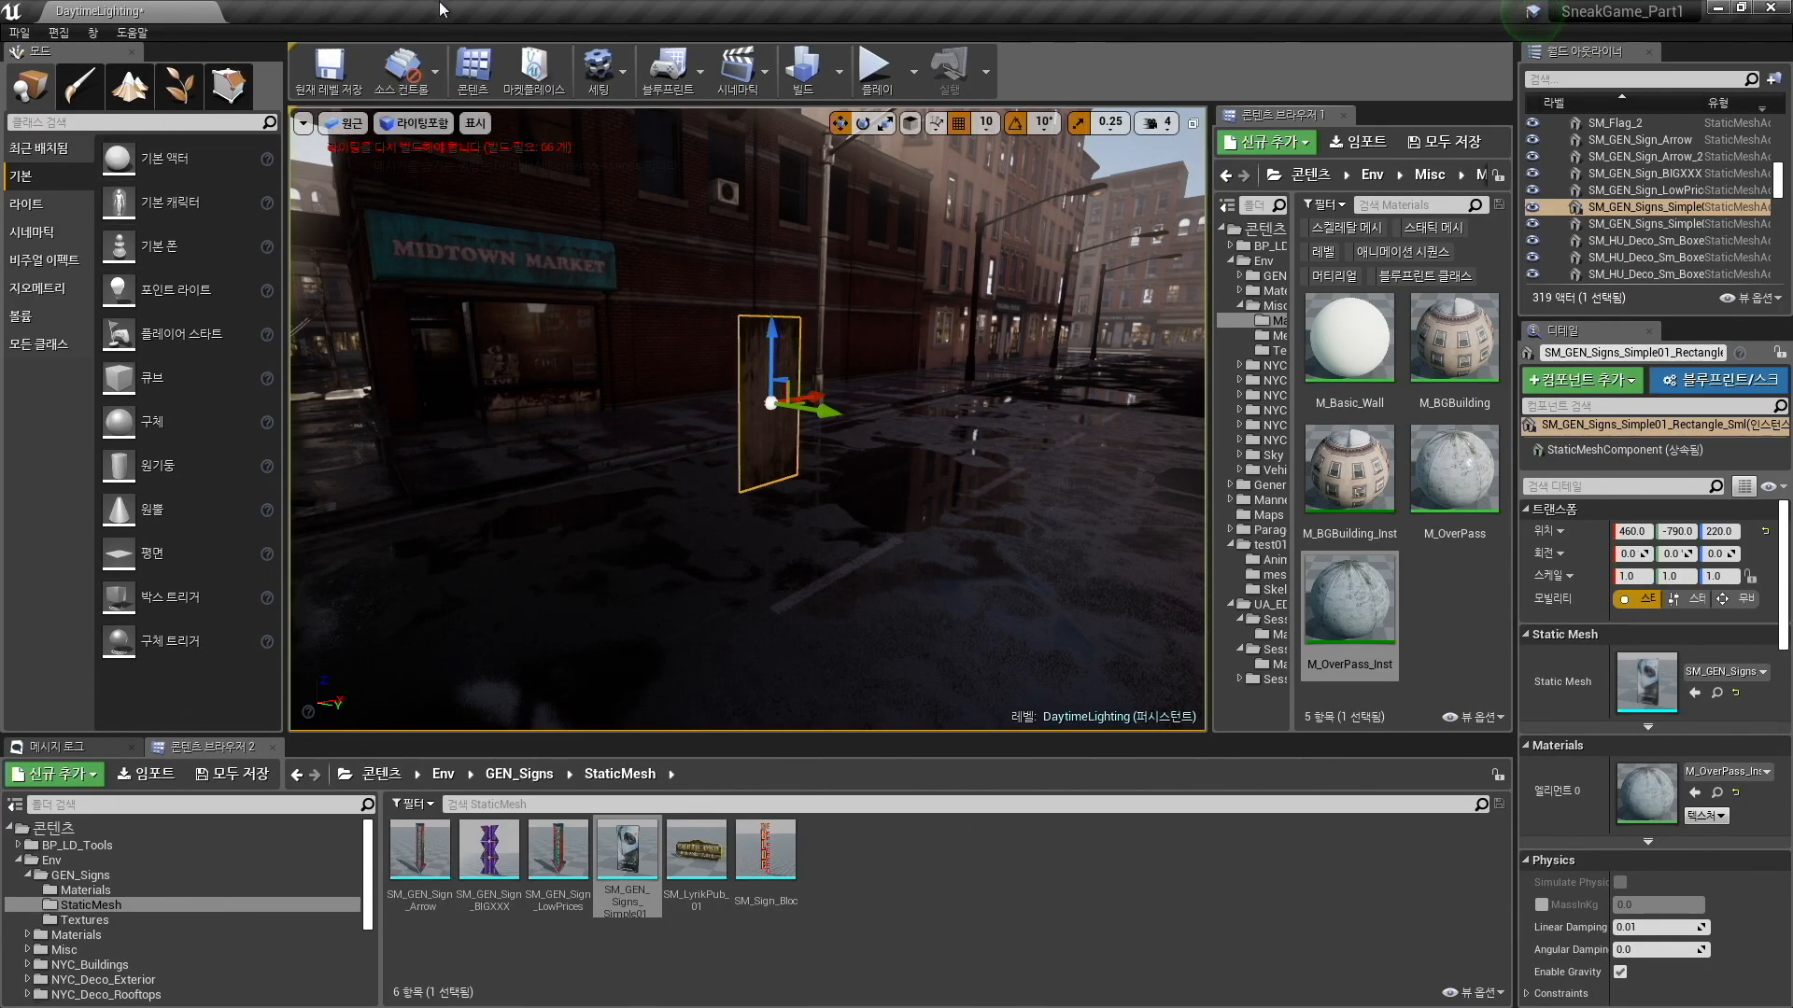
Open the SM_GEN_Signs_Simple01 mesh, dock its editor as a tab in the main window and return to the DaytimeLighting level.
{"action": "left_click", "coordinate": [627, 851]}
{"action": "double_click", "coordinate": [641, 868]}
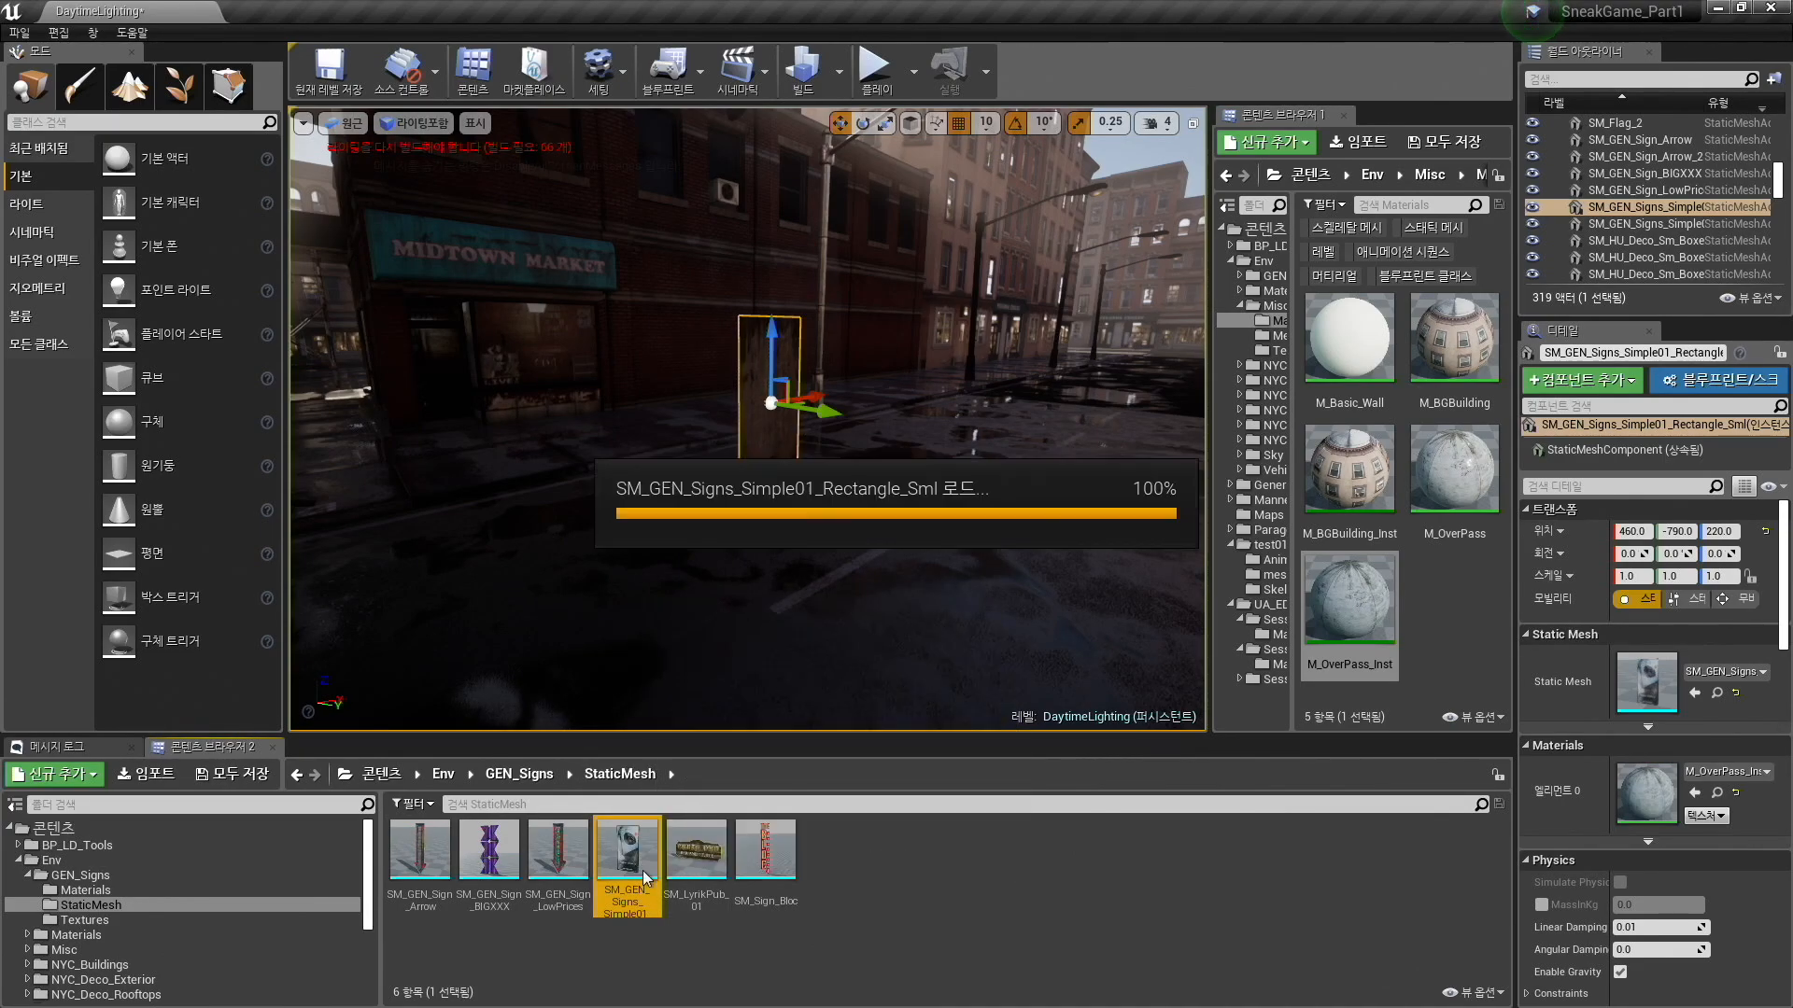
{"action": "left_click_drag", "start_coordinate": [754, 111], "coordinate": [833, 231]}
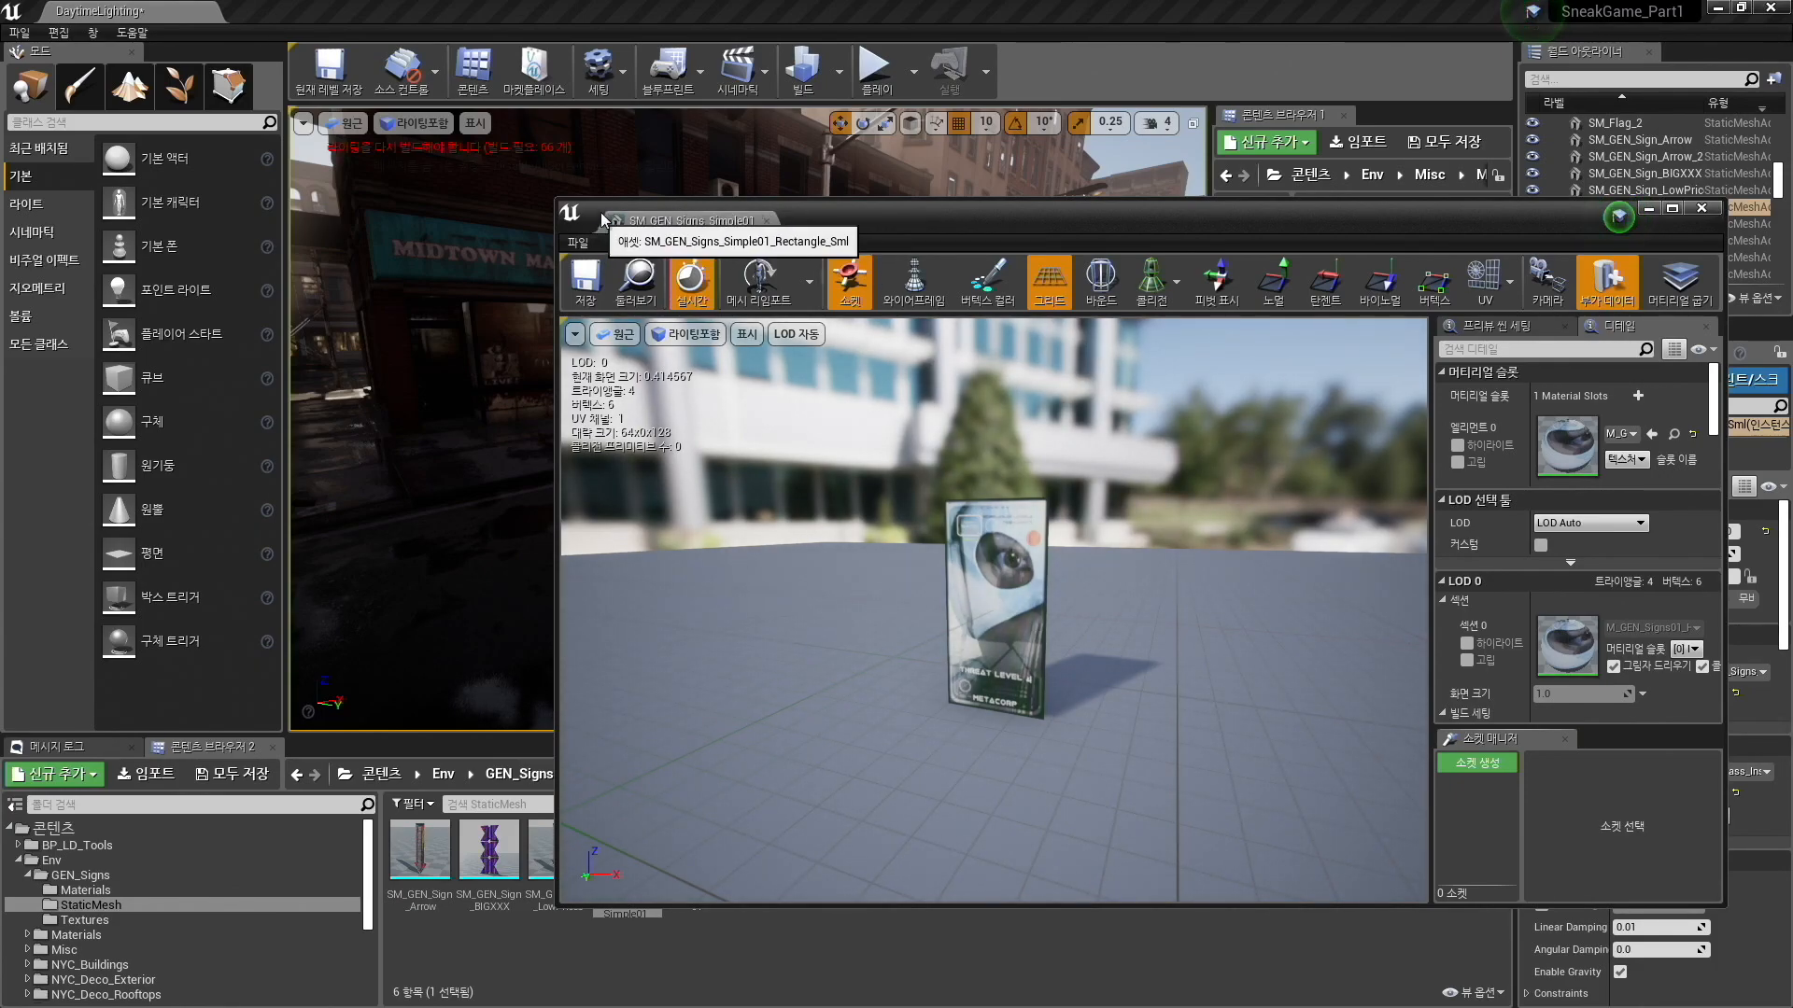
{"action": "left_click_drag", "start_coordinate": [654, 221], "coordinate": [392, 13]}
{"action": "left_click", "coordinate": [140, 13]}
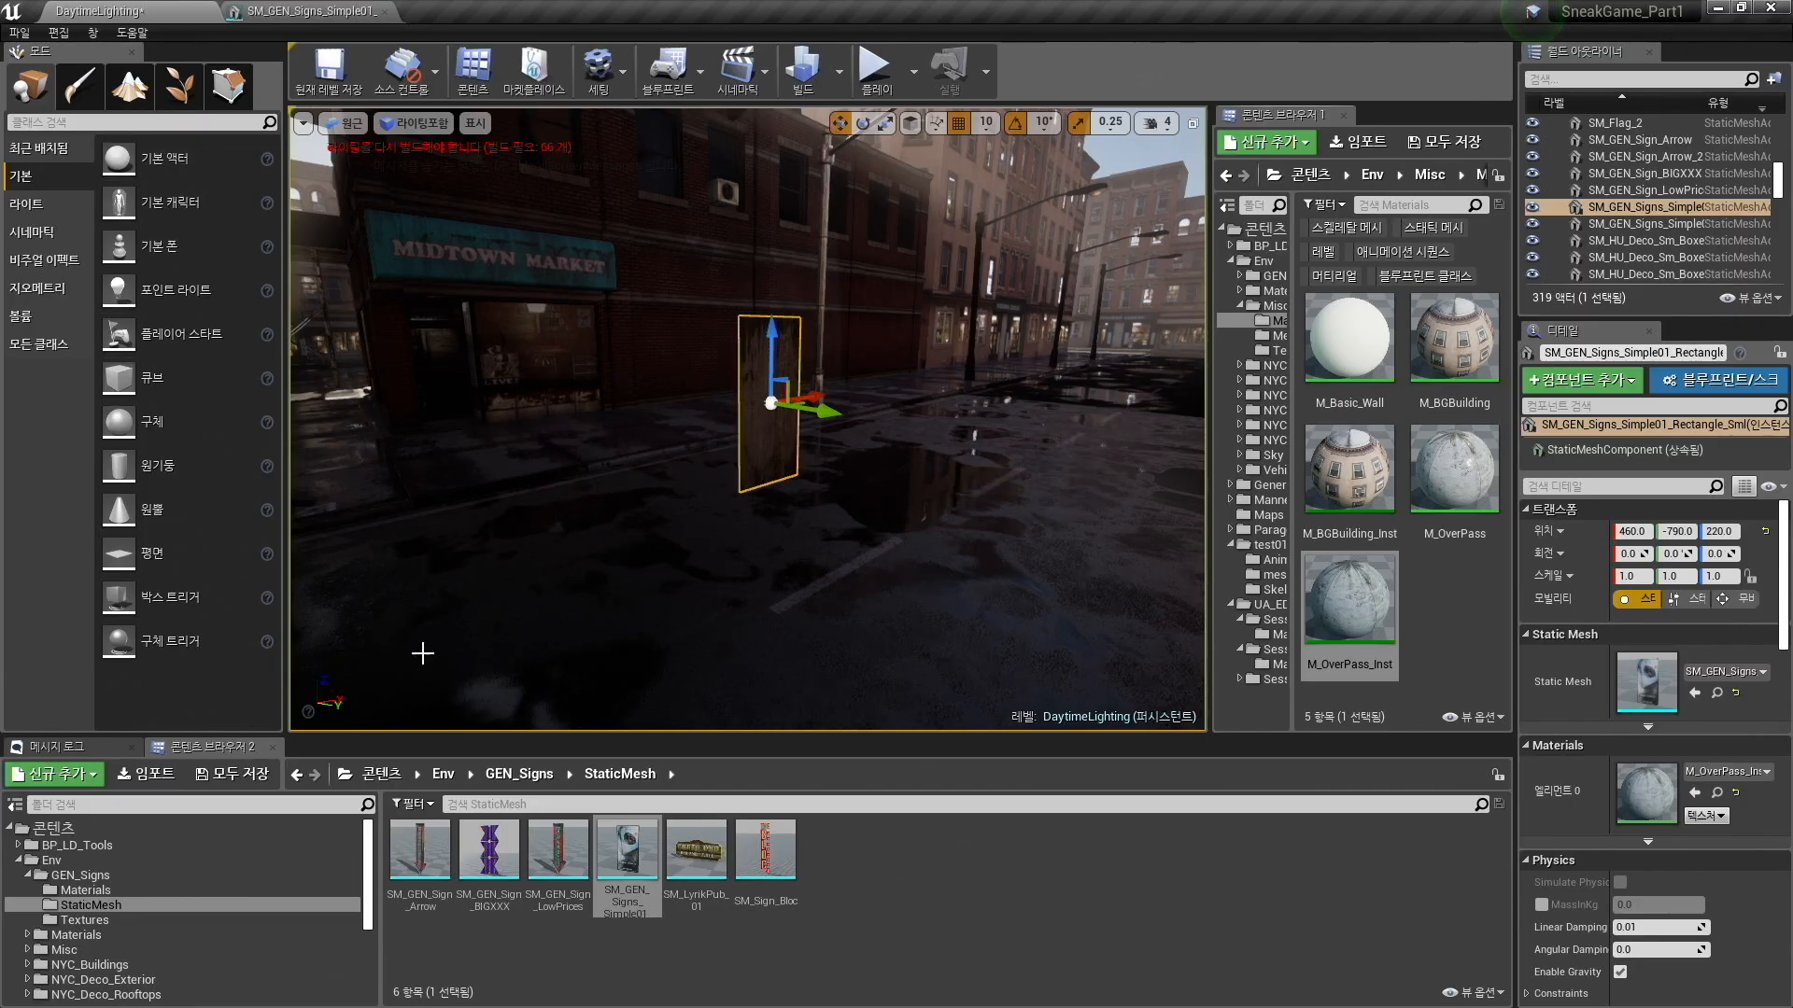
Open the SM_GEN_Sign_LowPrices mesh, undock its editor tab into a separate window and close it.
{"action": "left_click", "coordinate": [564, 881]}
{"action": "double_click", "coordinate": [564, 880]}
{"action": "left_click_drag", "start_coordinate": [460, 11], "coordinate": [786, 495]}
{"action": "left_click", "coordinate": [914, 489]}
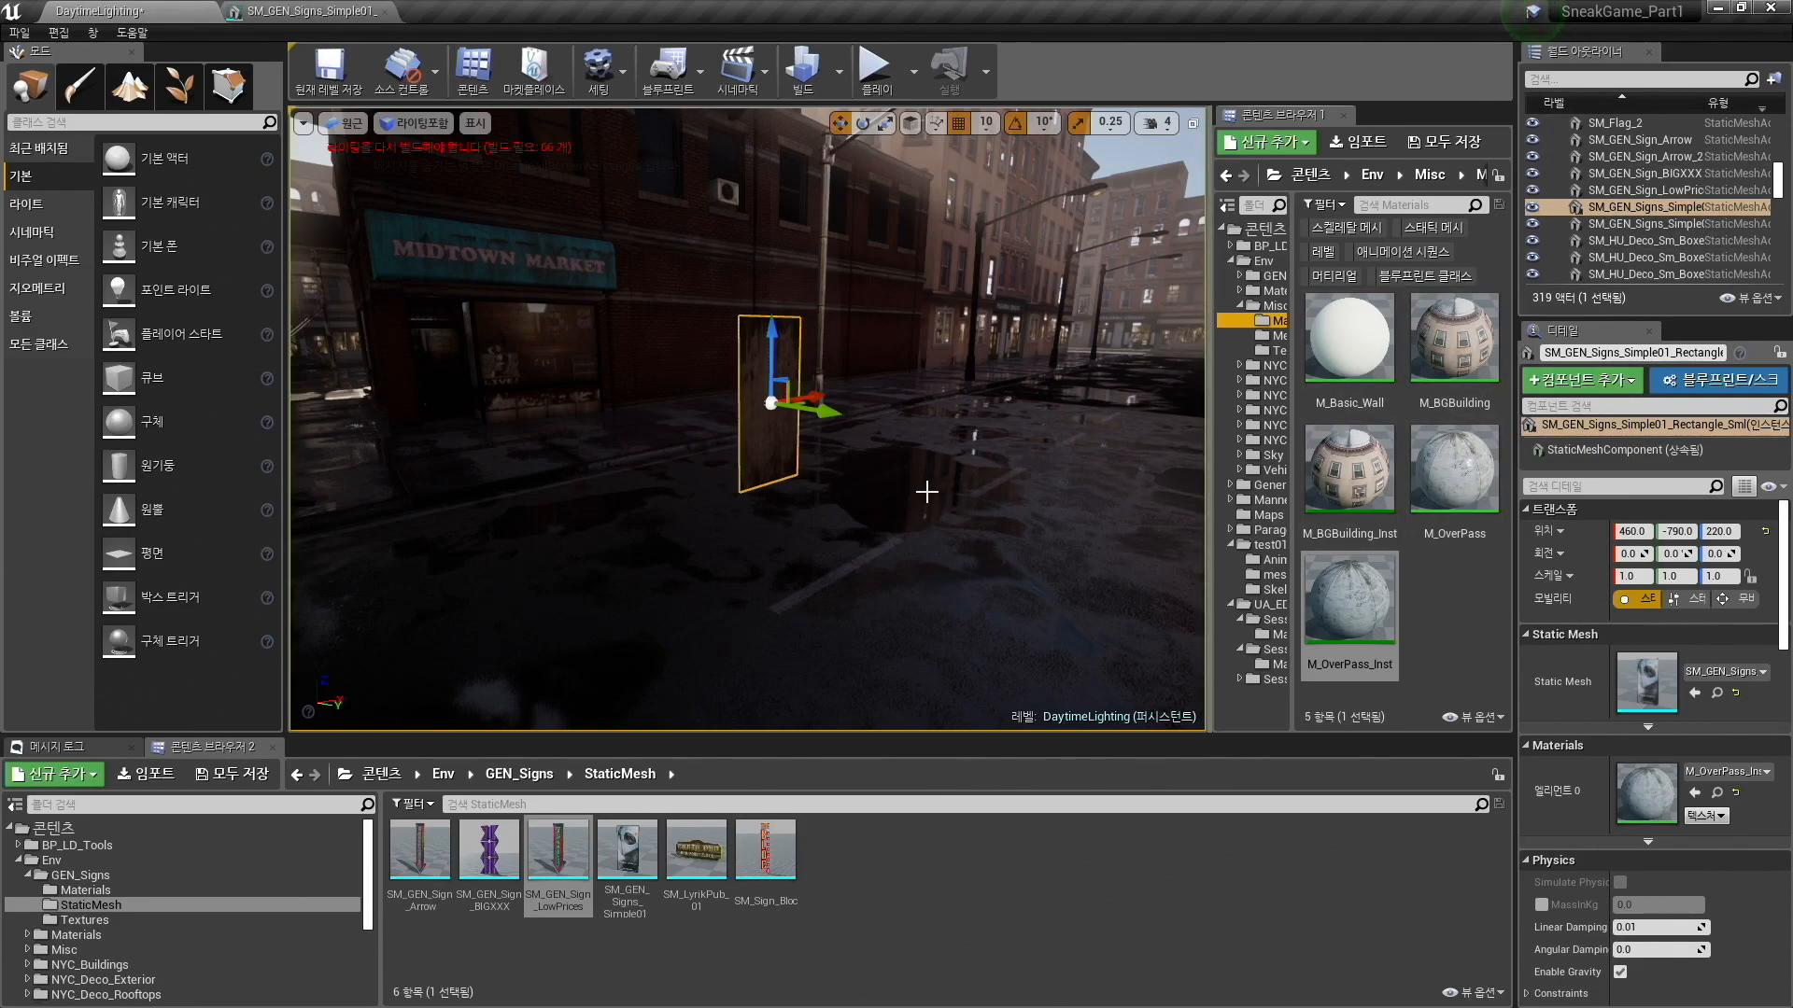
Advance the slideshow to the point about the measuring tool in orthographic views and return to Unreal Engine.
{"action": "key", "text": "super+Tab"}
{"action": "left_click", "coordinate": [725, 480]}
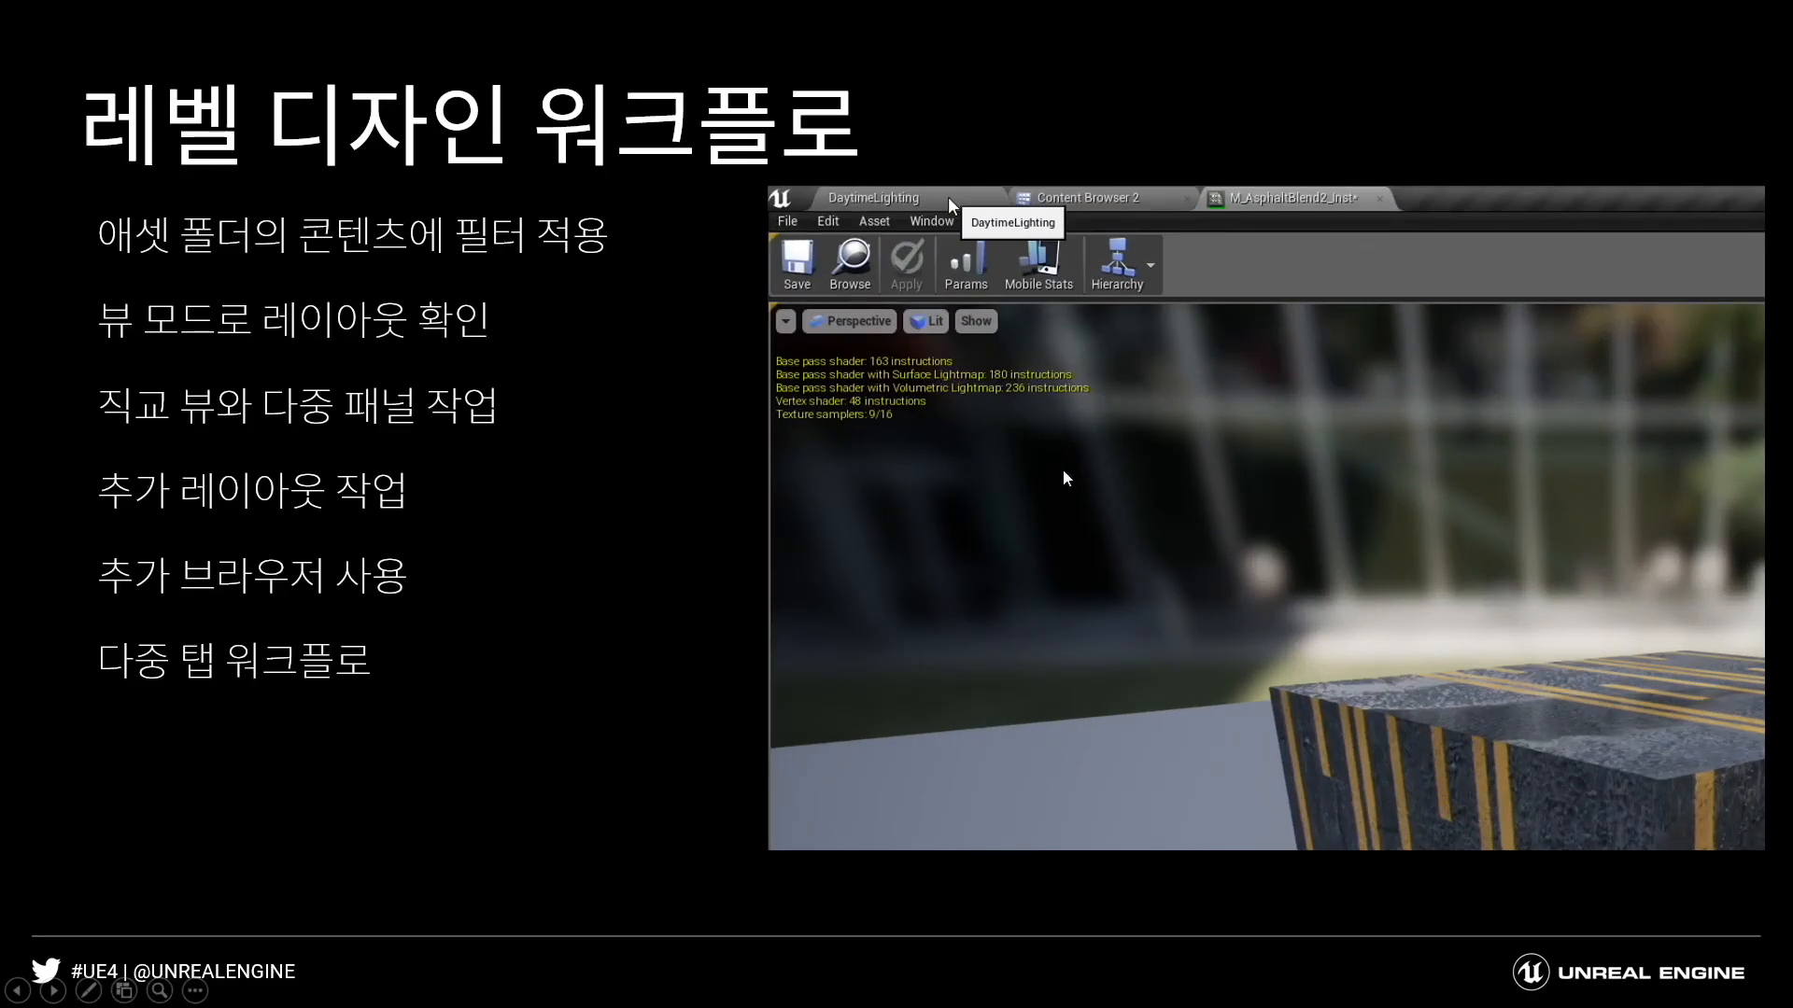
{"action": "left_click", "coordinate": [945, 454]}
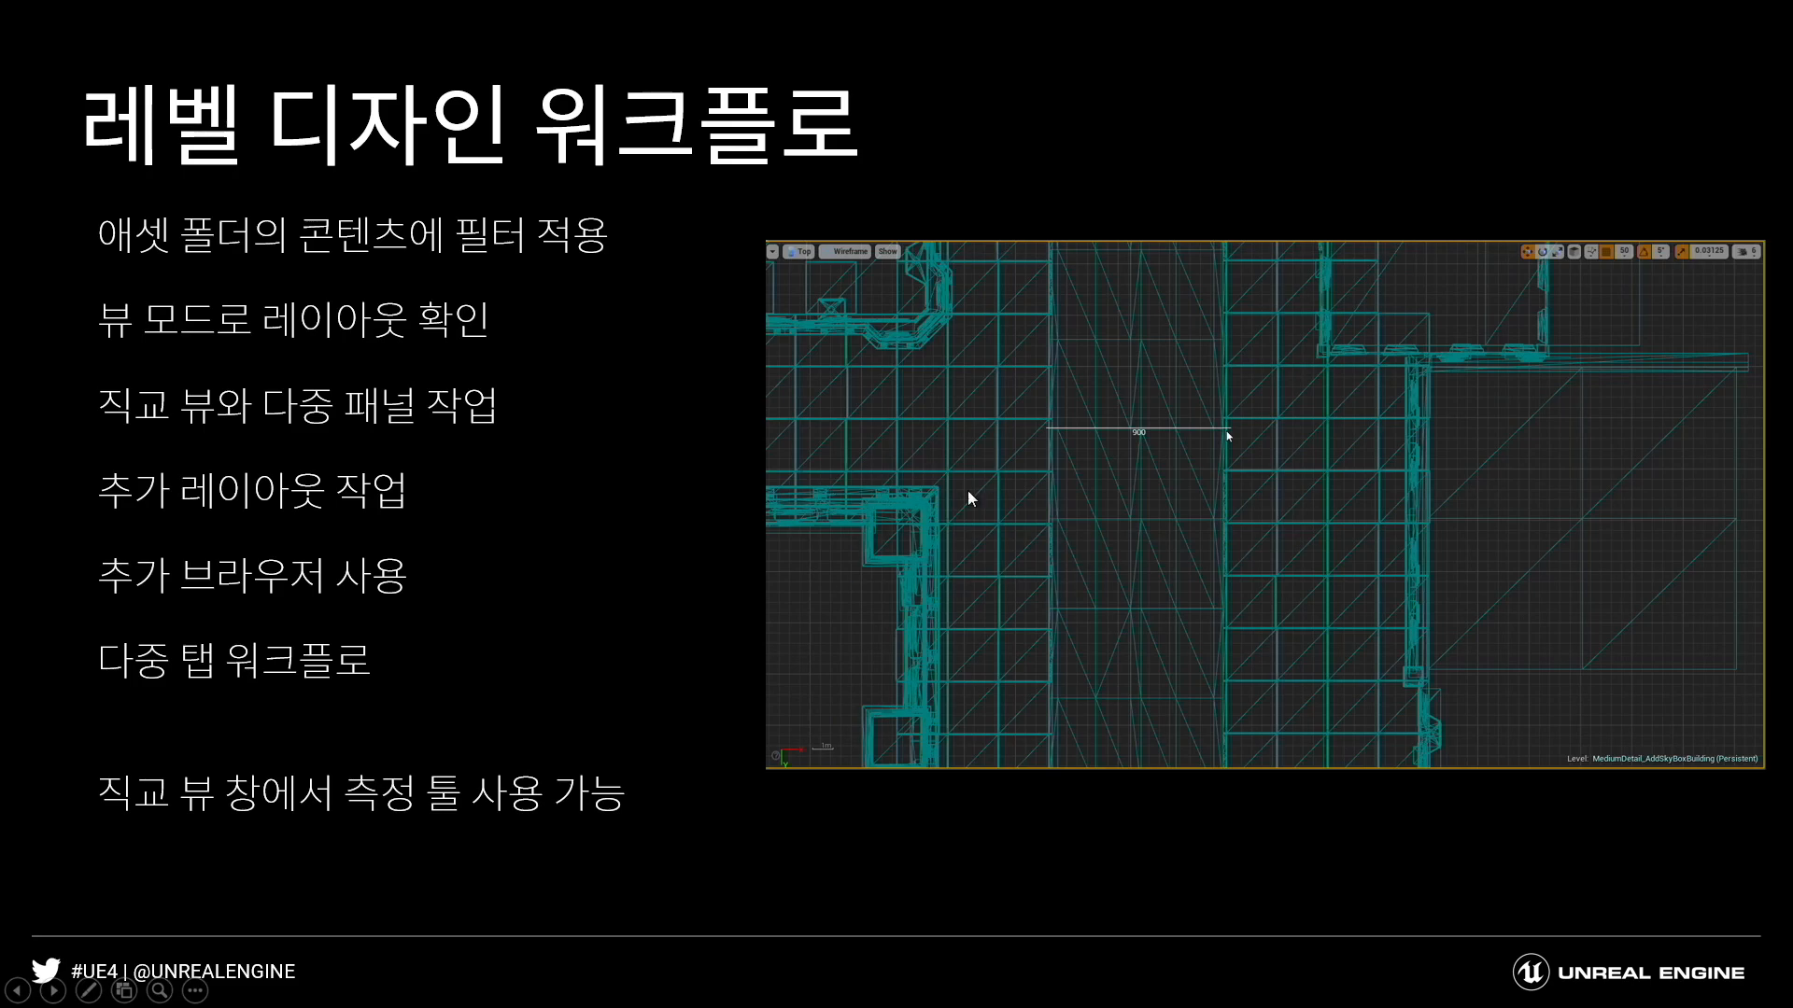
{"action": "key", "text": "super+Tab"}
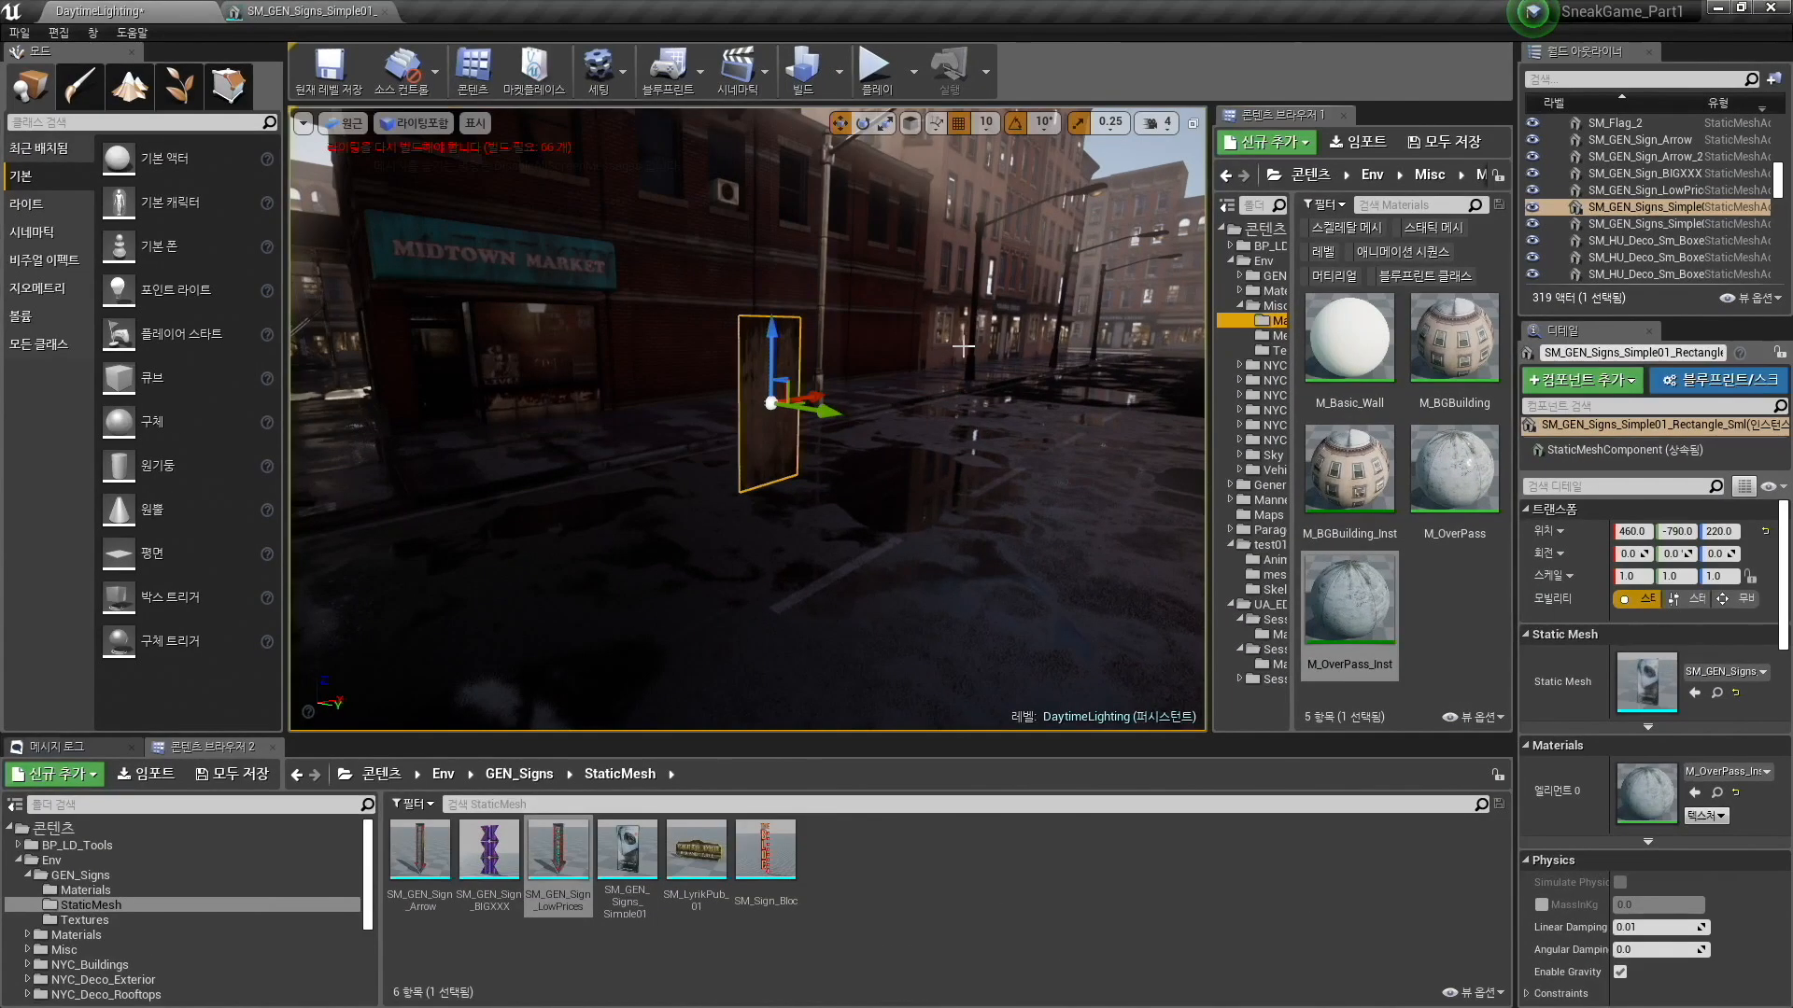
Restore the four-pane viewport layout, close the second Content Browser beside it and shrink the lower browser to enlarge the viewports.
{"action": "left_click", "coordinate": [1192, 122]}
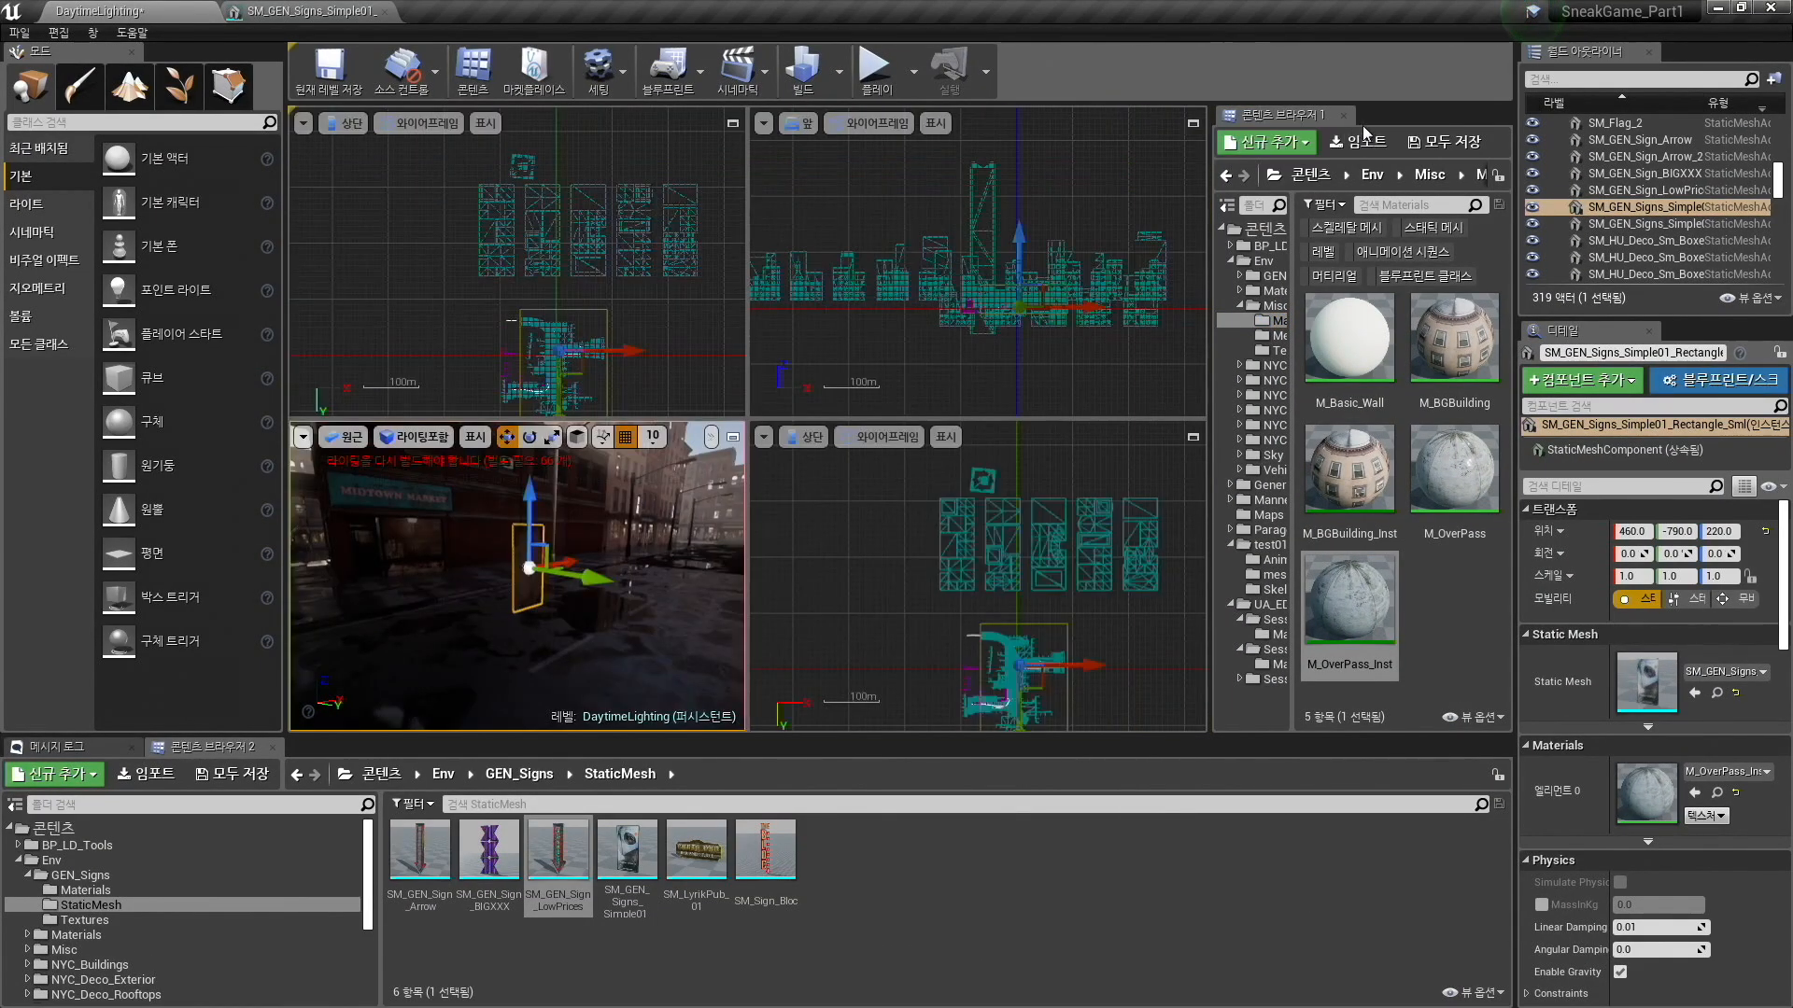
{"action": "left_click", "coordinate": [1345, 117]}
{"action": "left_click_drag", "start_coordinate": [960, 753], "coordinate": [960, 920]}
Select the Midtown Market storefront mesh in the perspective viewport and focus the view on it.
{"action": "right_click_drag", "start_coordinate": [515, 690], "coordinate": [597, 691]}
{"action": "key", "text": "w"}
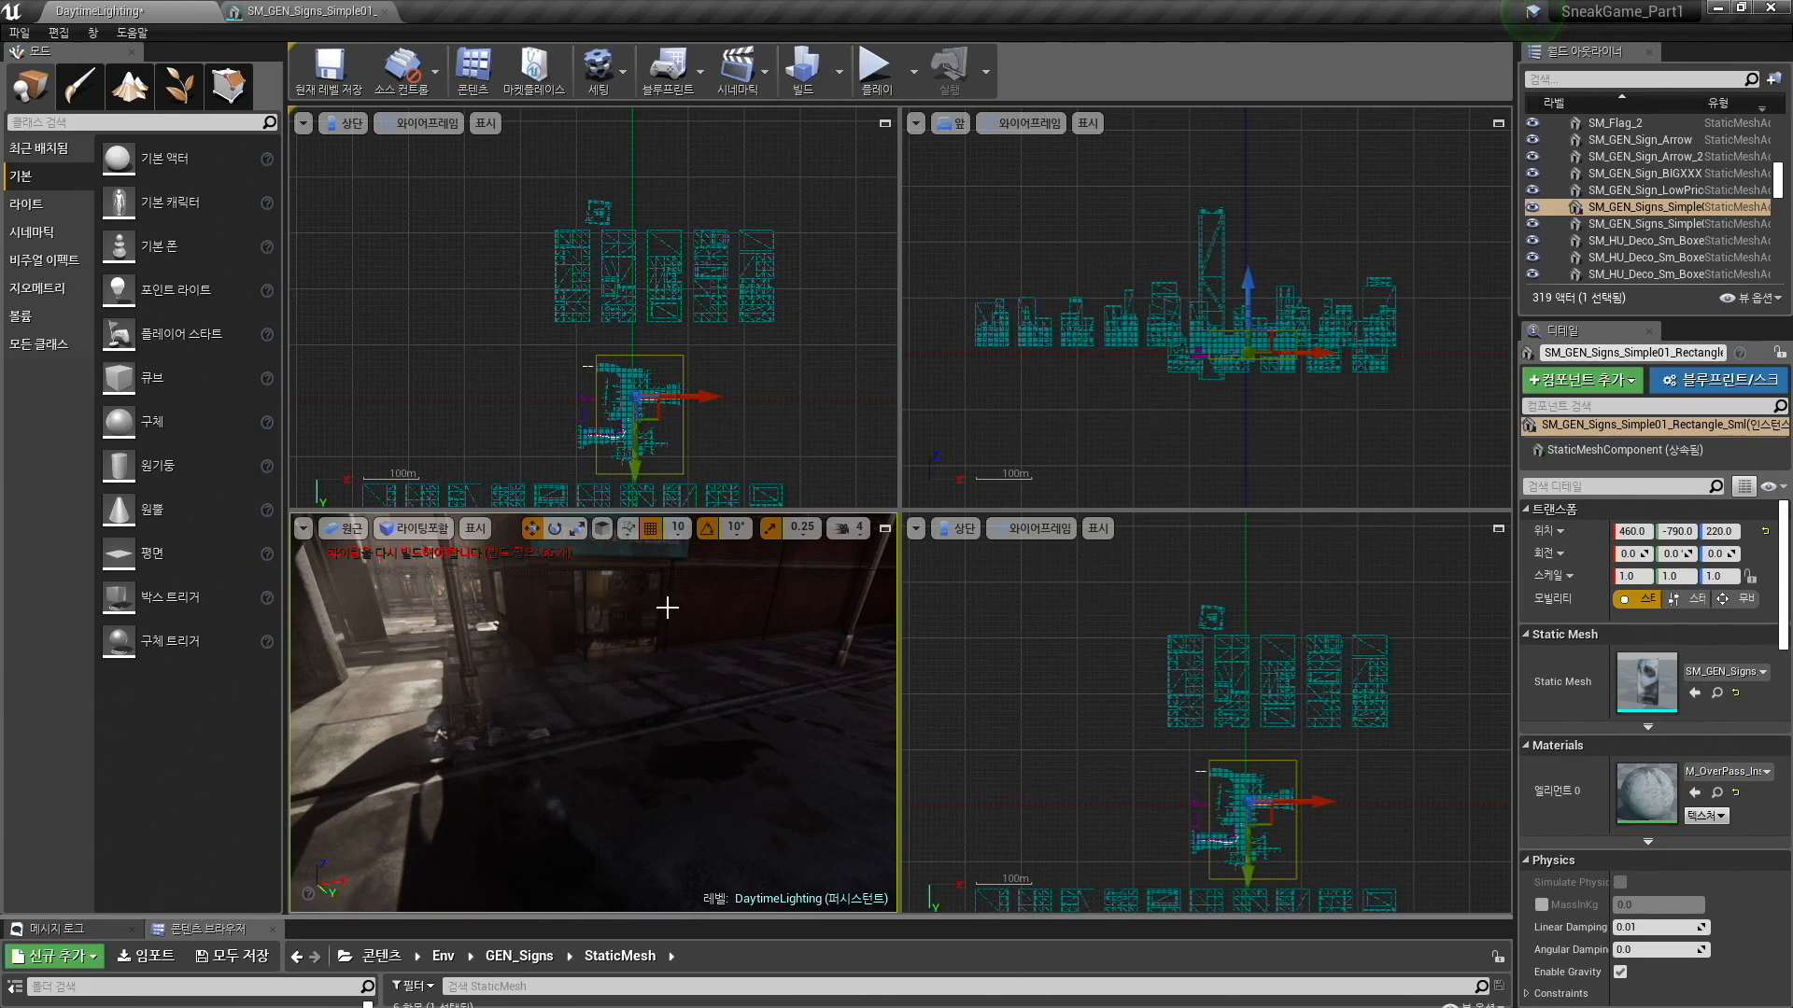
{"action": "right_click_drag", "start_coordinate": [667, 608], "coordinate": [709, 608]}
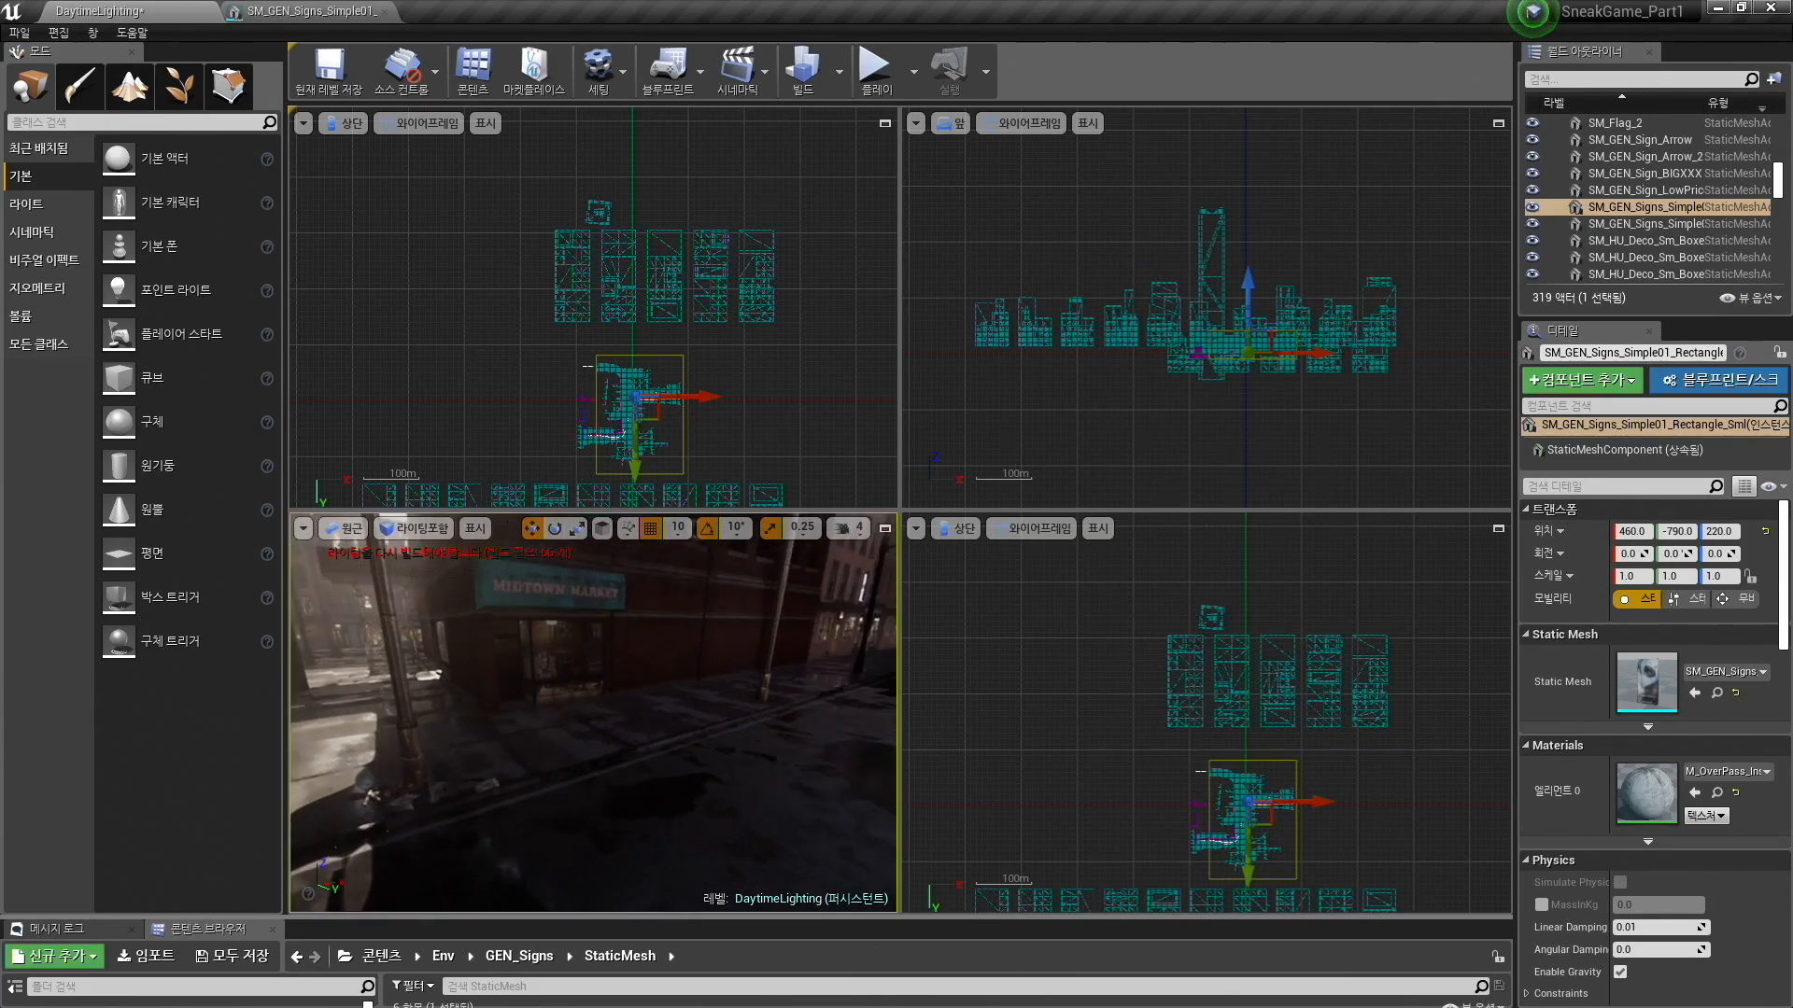
{"action": "right_click_drag", "start_coordinate": [641, 738], "coordinate": [701, 783]}
{"action": "key", "text": "s"}
{"action": "left_click", "coordinate": [641, 680]}
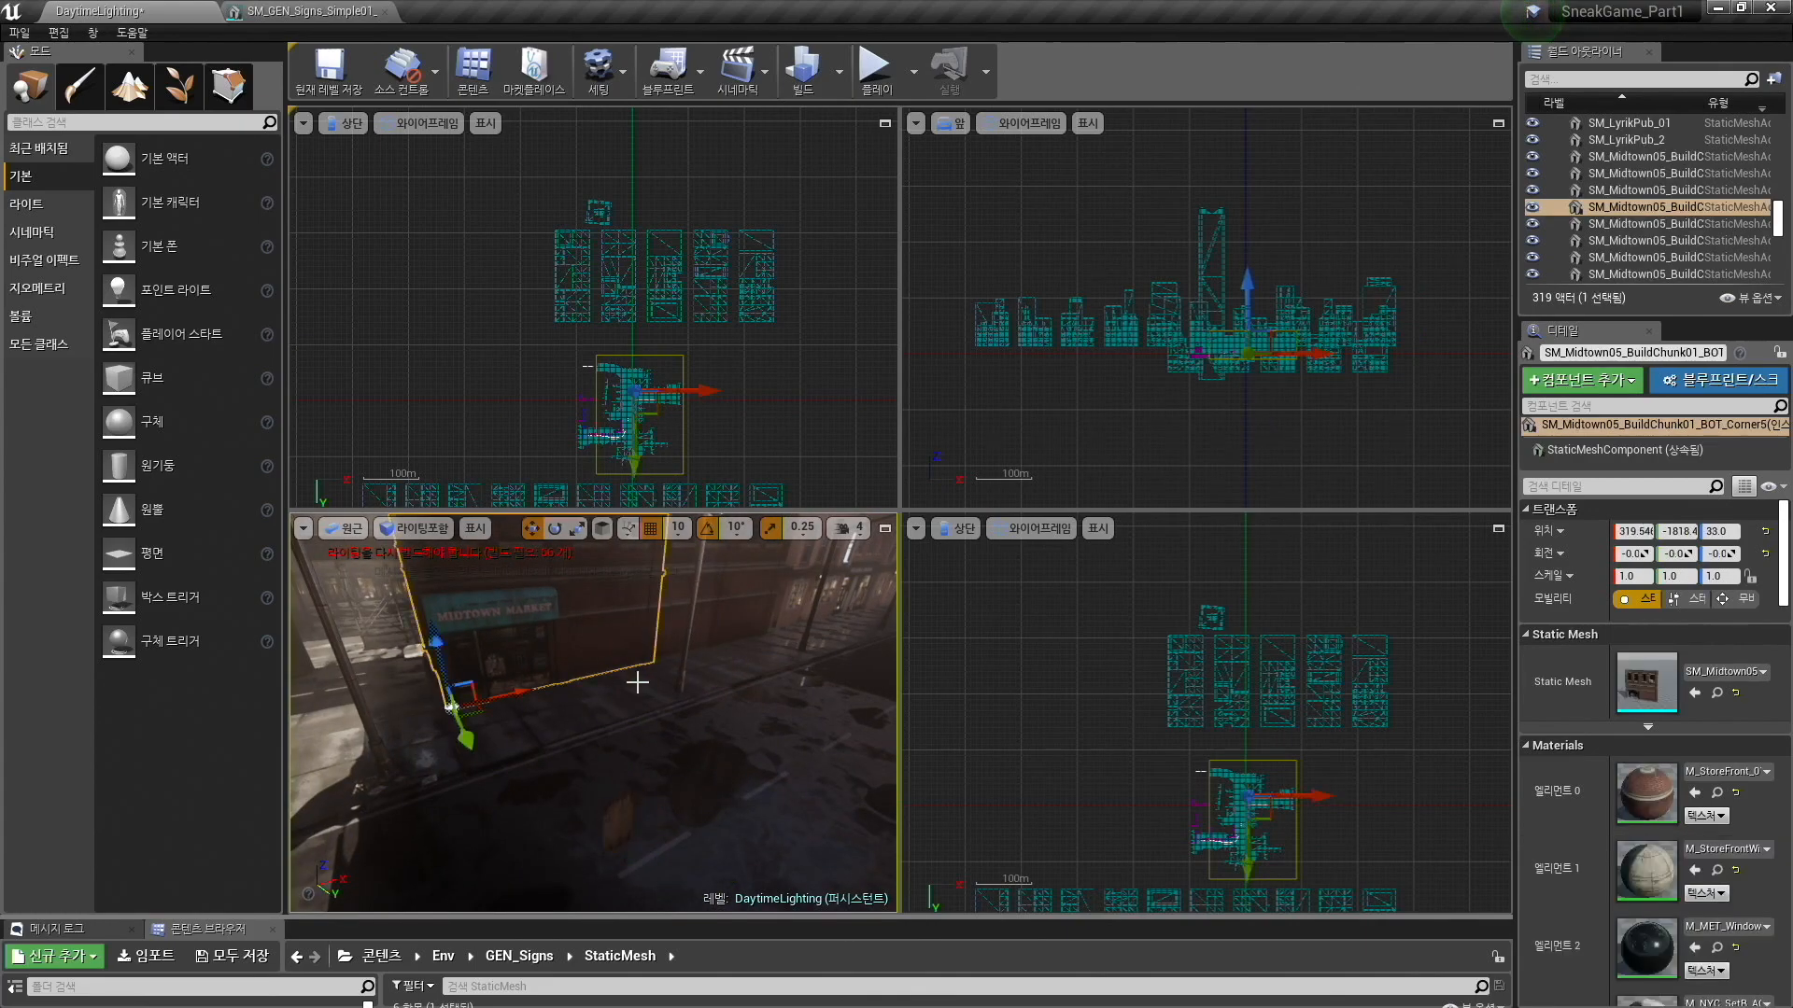
{"action": "key", "text": "f"}
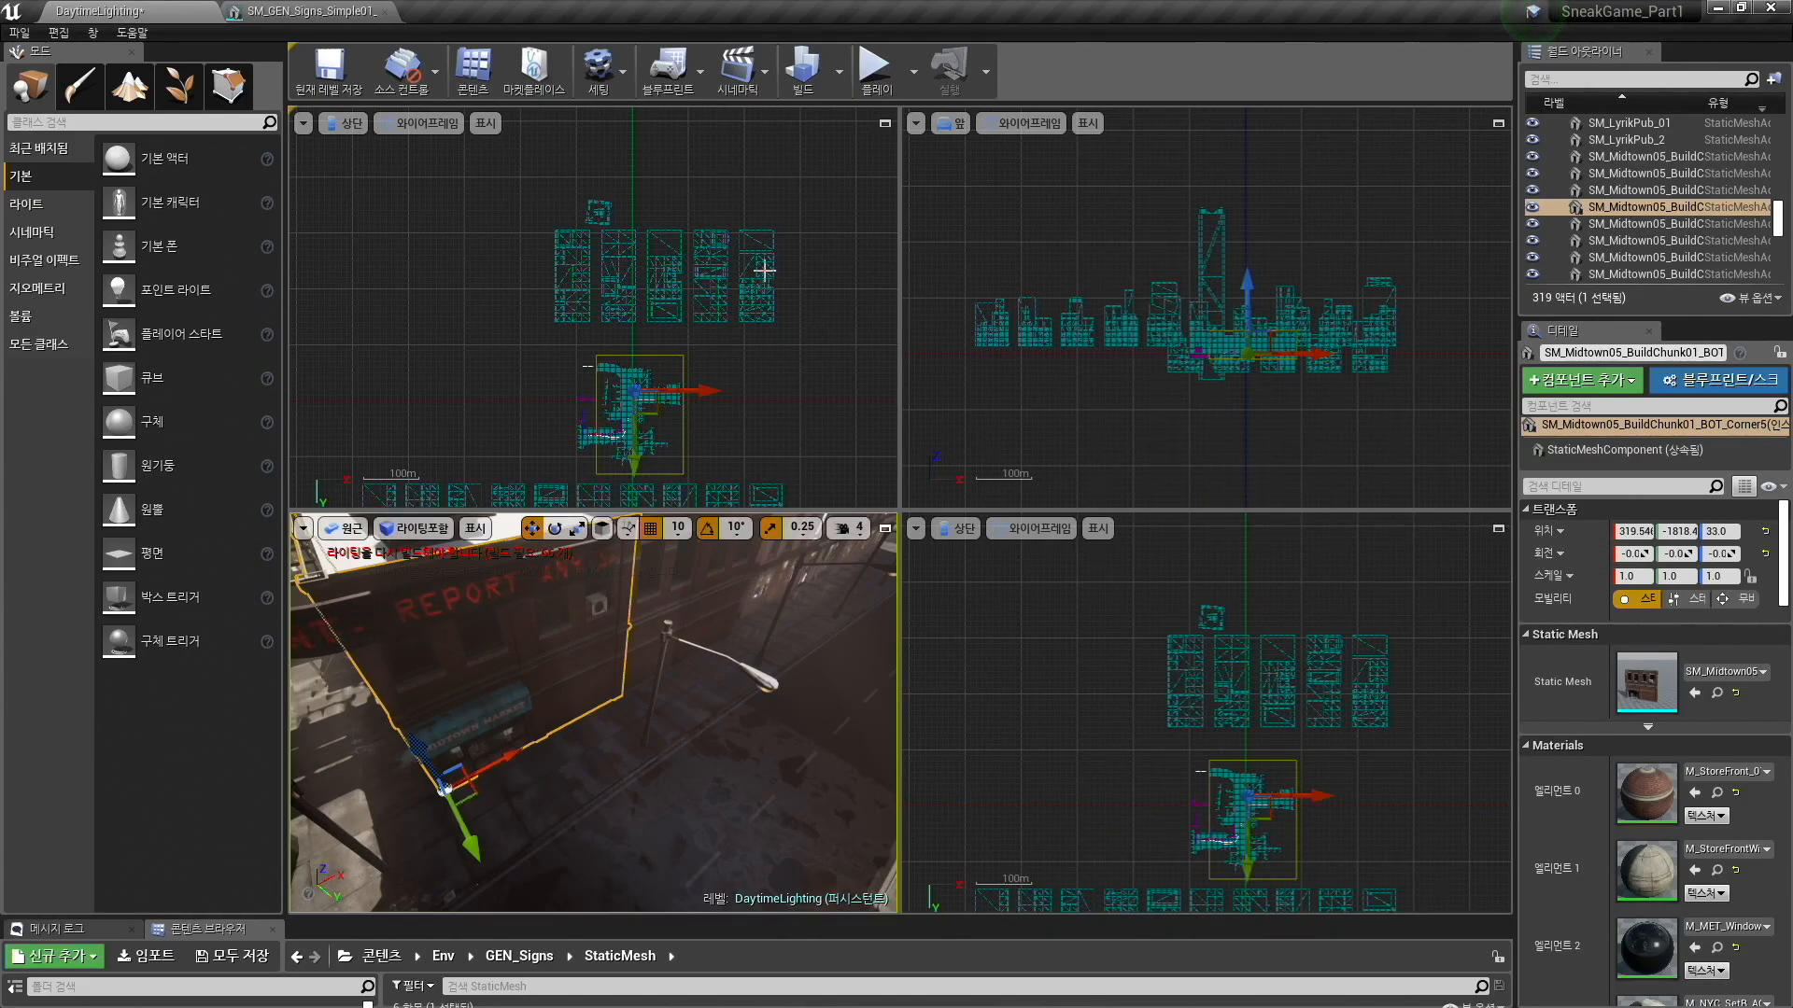
Enlarge the top wireframe viewport and measure a distance across the city blocks in it.
{"action": "scroll", "coordinate": [786, 345], "scroll_direction": "up", "scroll_amount": 6}
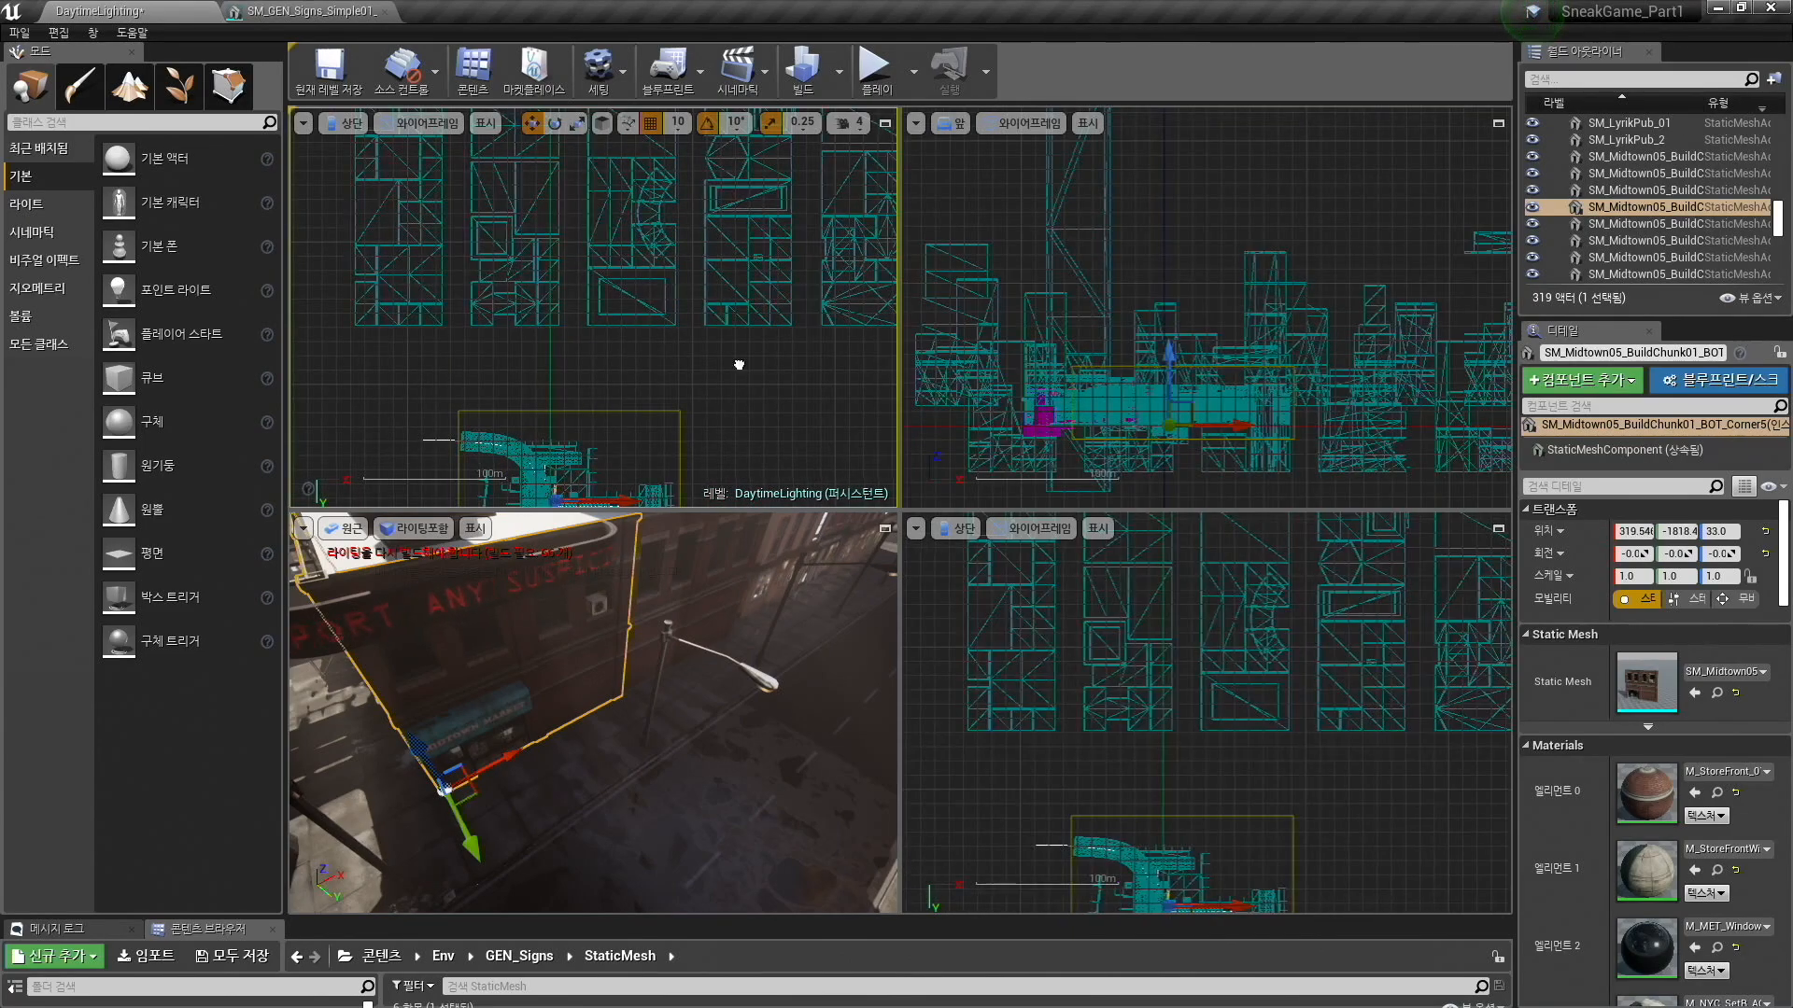
{"action": "left_click_drag", "start_coordinate": [898, 476], "coordinate": [982, 495]}
{"action": "left_click_drag", "start_coordinate": [961, 574], "coordinate": [952, 558]}
{"action": "right_click_drag", "start_coordinate": [697, 441], "coordinate": [767, 520]}
{"action": "right_click_drag", "start_coordinate": [717, 404], "coordinate": [531, 374]}
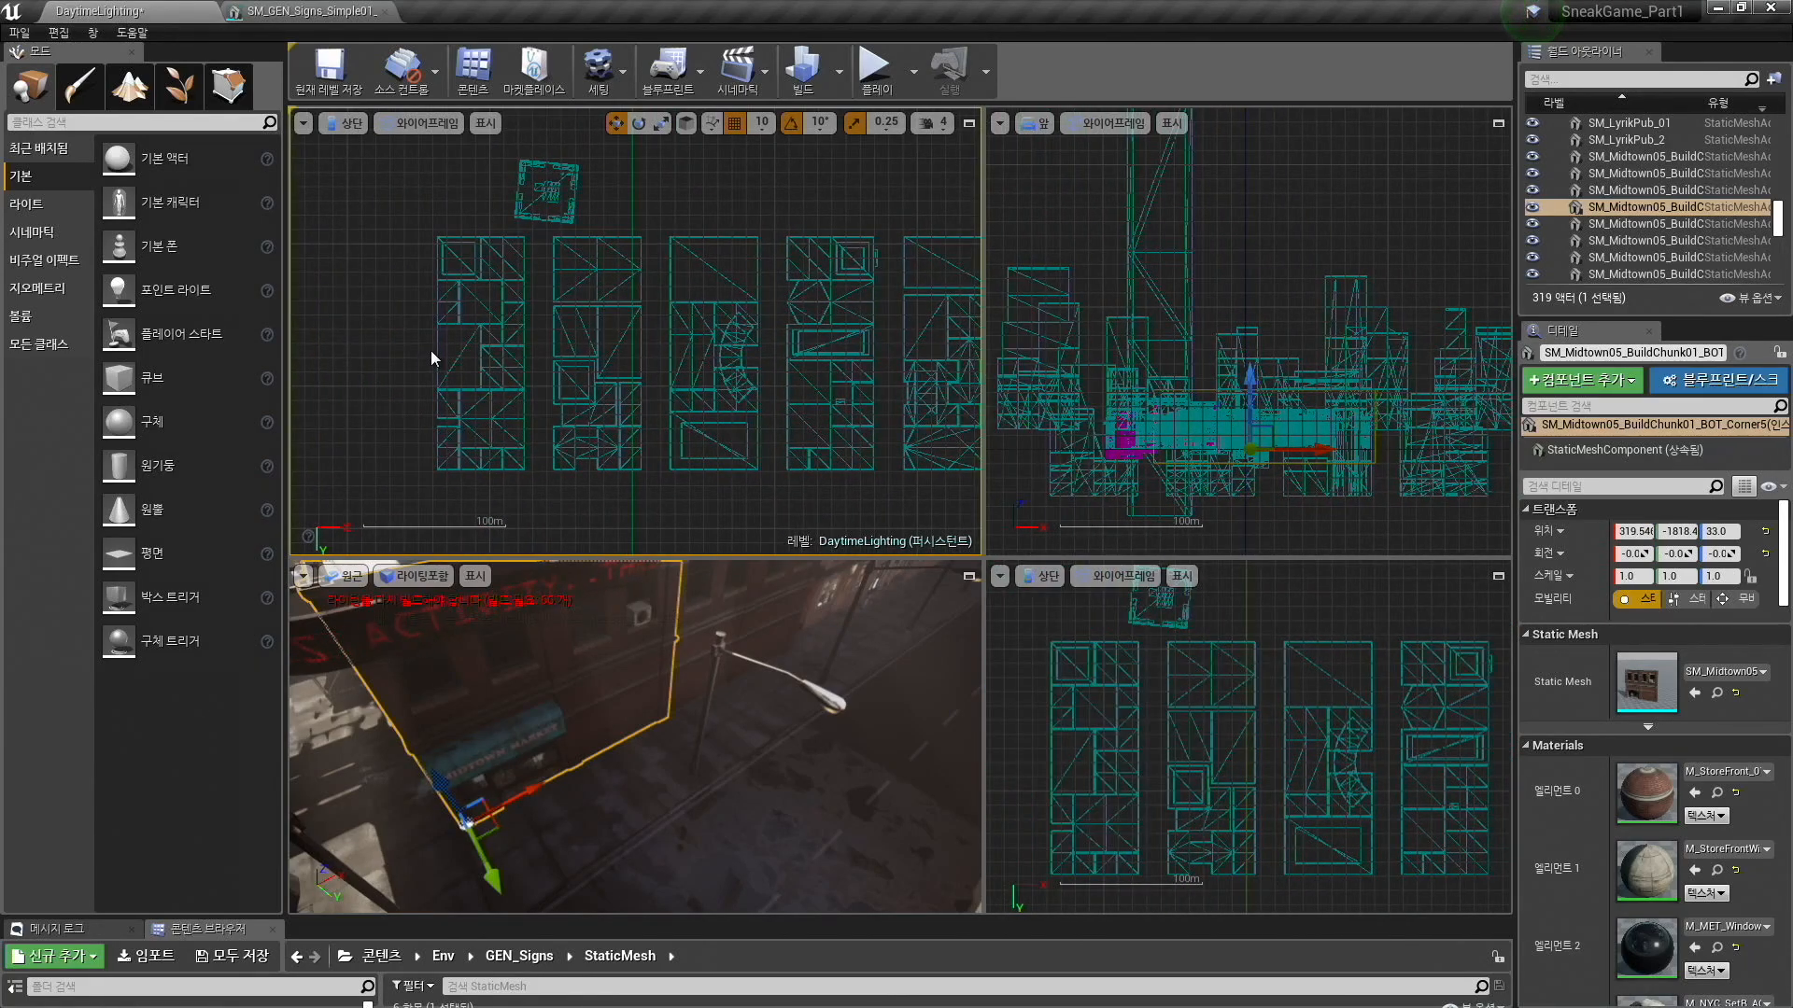
{"action": "middle_click_drag", "start_coordinate": [636, 343], "coordinate": [956, 322]}
Advance the slideshow to the additional considerations slide about collision meshes and return to Unreal Engine.
{"action": "key", "text": "super+Tab"}
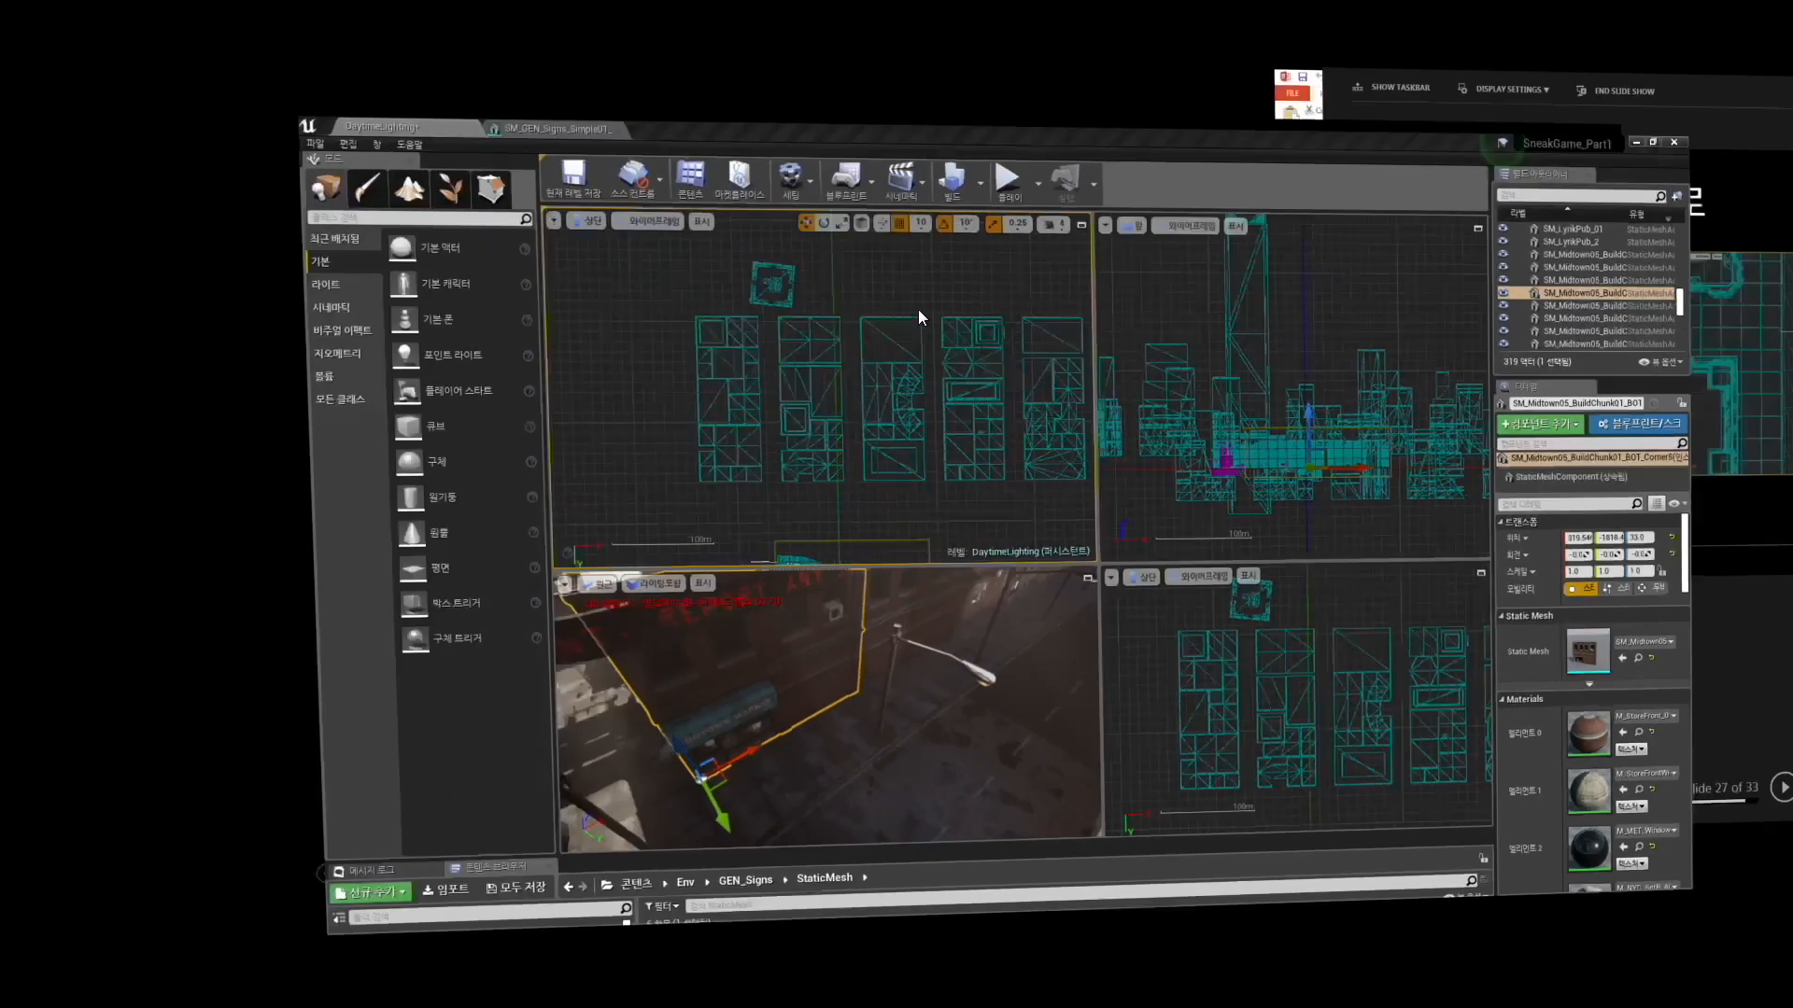
{"action": "key", "text": "Right"}
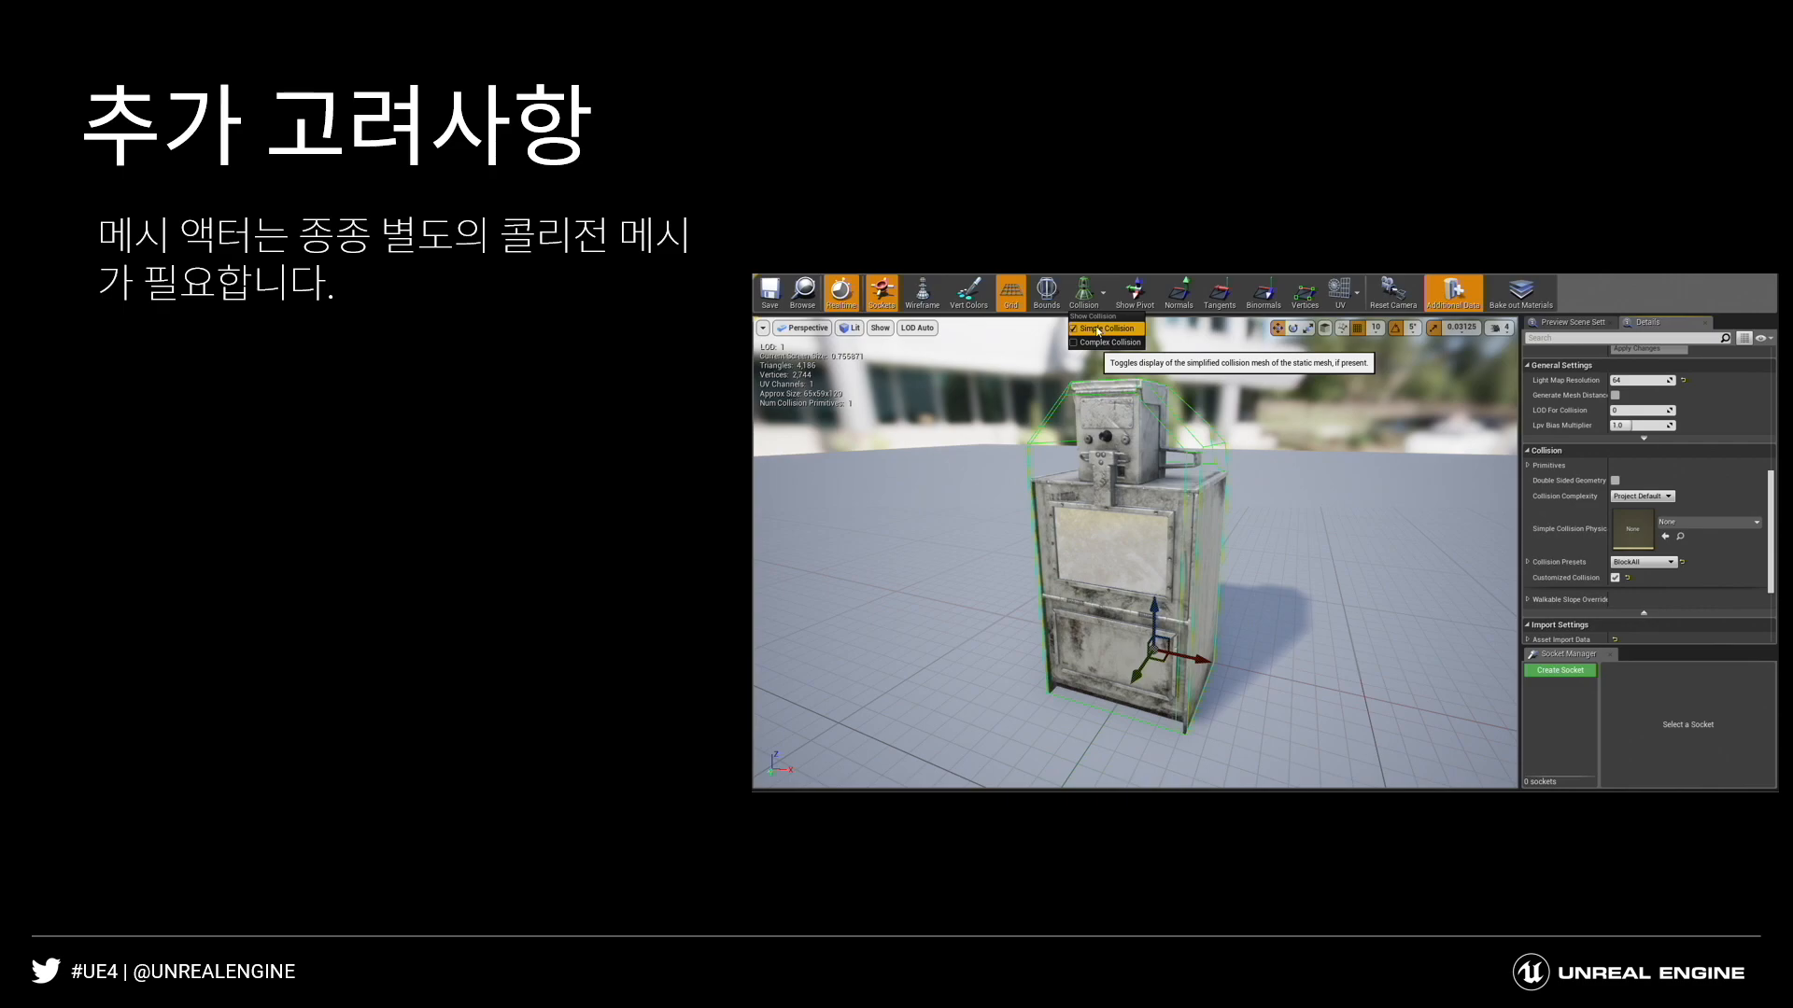
{"action": "key", "text": "super+Tab"}
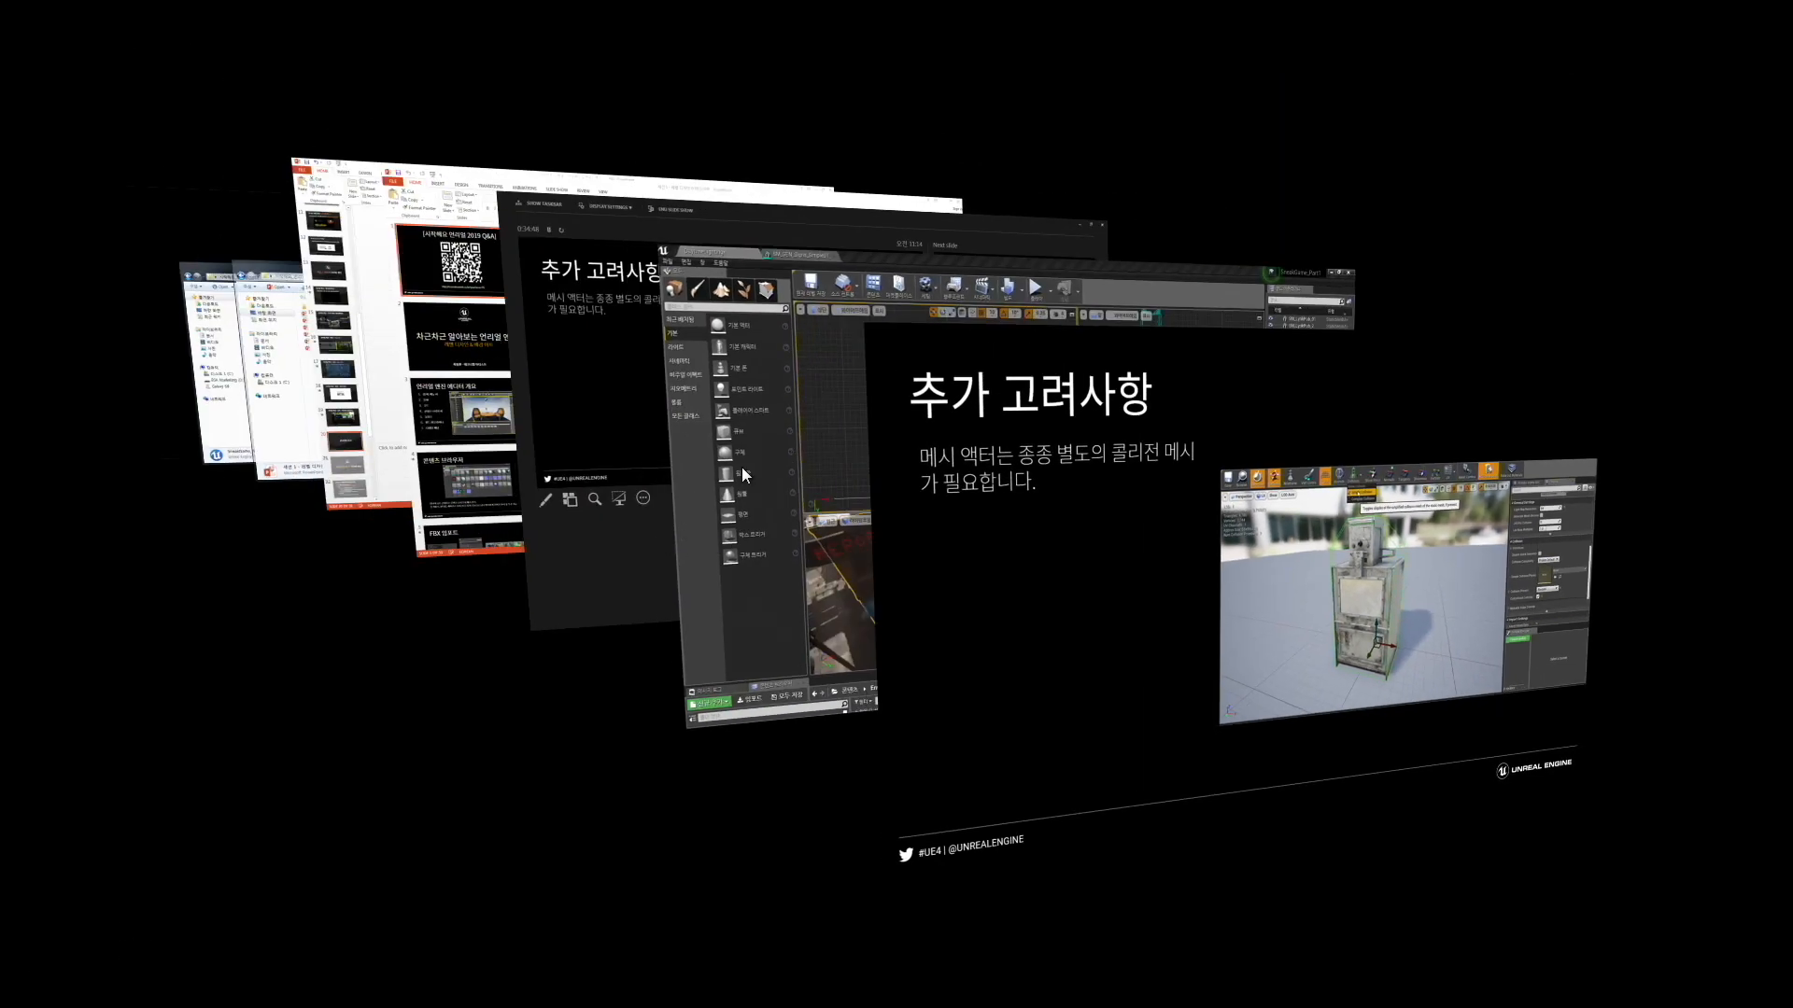
{"action": "left_click", "coordinate": [743, 466]}
Maximize the perspective viewport and select the nearest yellow bollard on the littered street.
{"action": "left_click", "coordinate": [969, 577]}
{"action": "right_click_drag", "start_coordinate": [966, 580], "coordinate": [705, 523]}
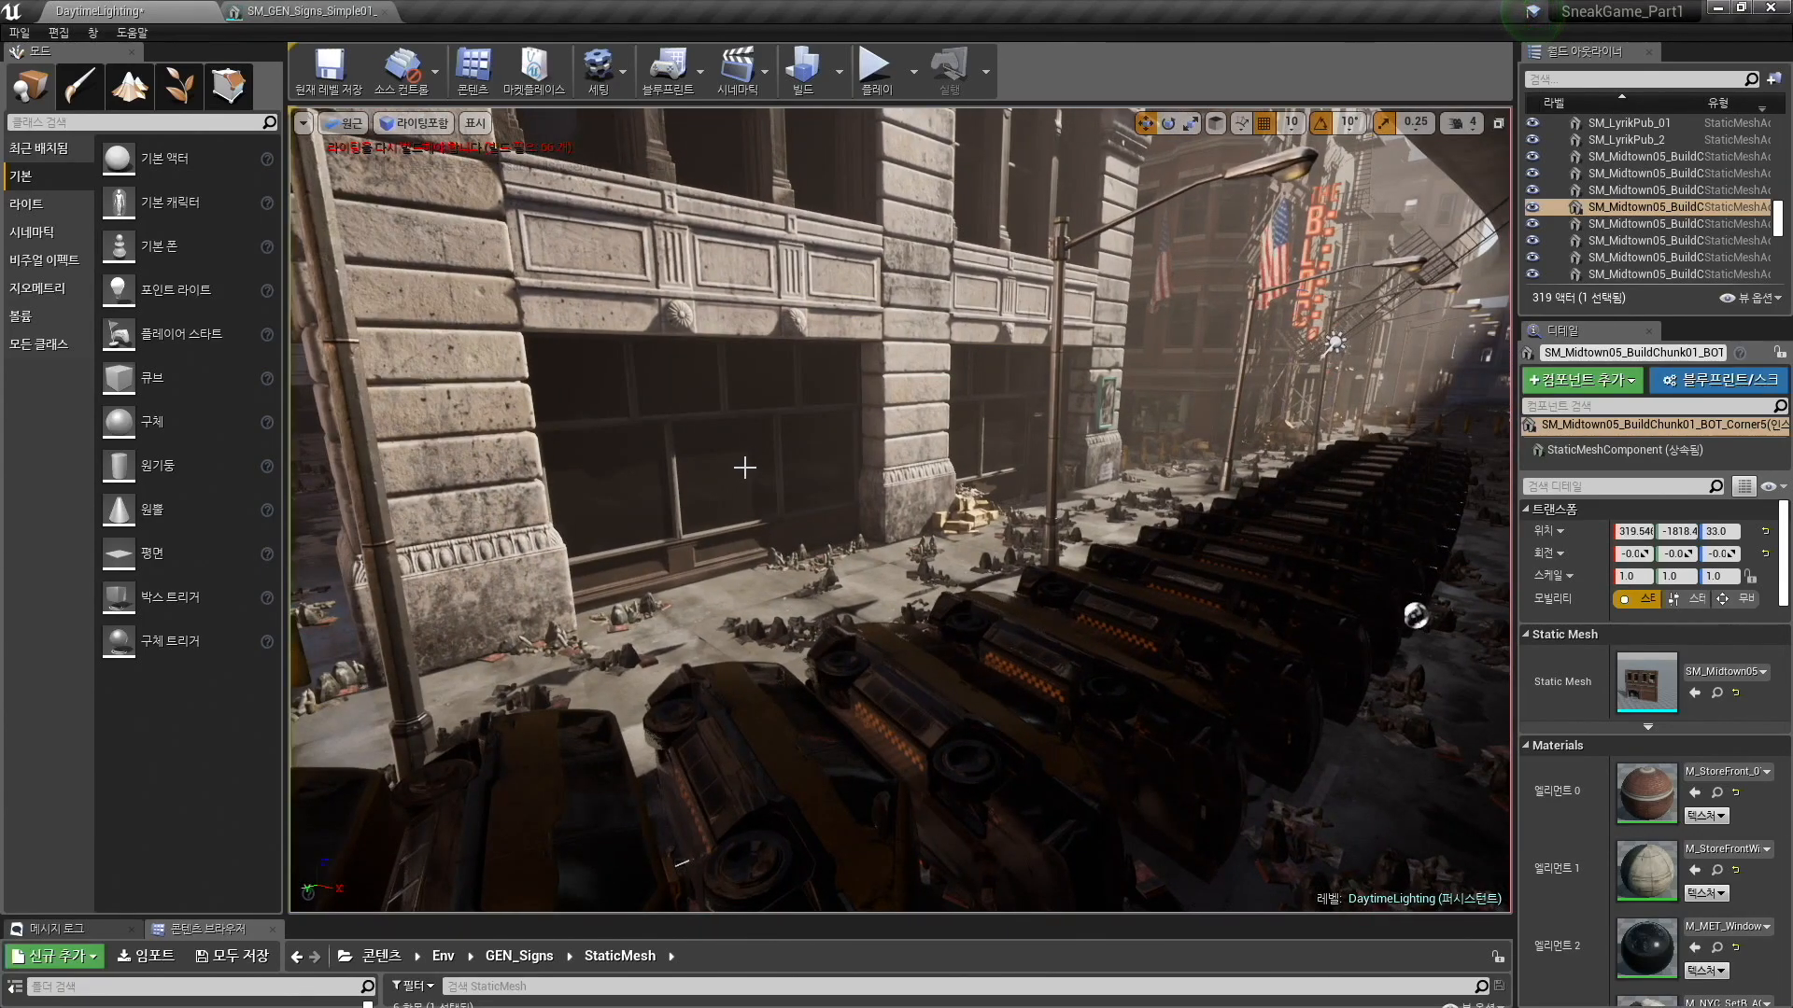
{"action": "right_click_drag", "start_coordinate": [705, 524], "coordinate": [803, 454]}
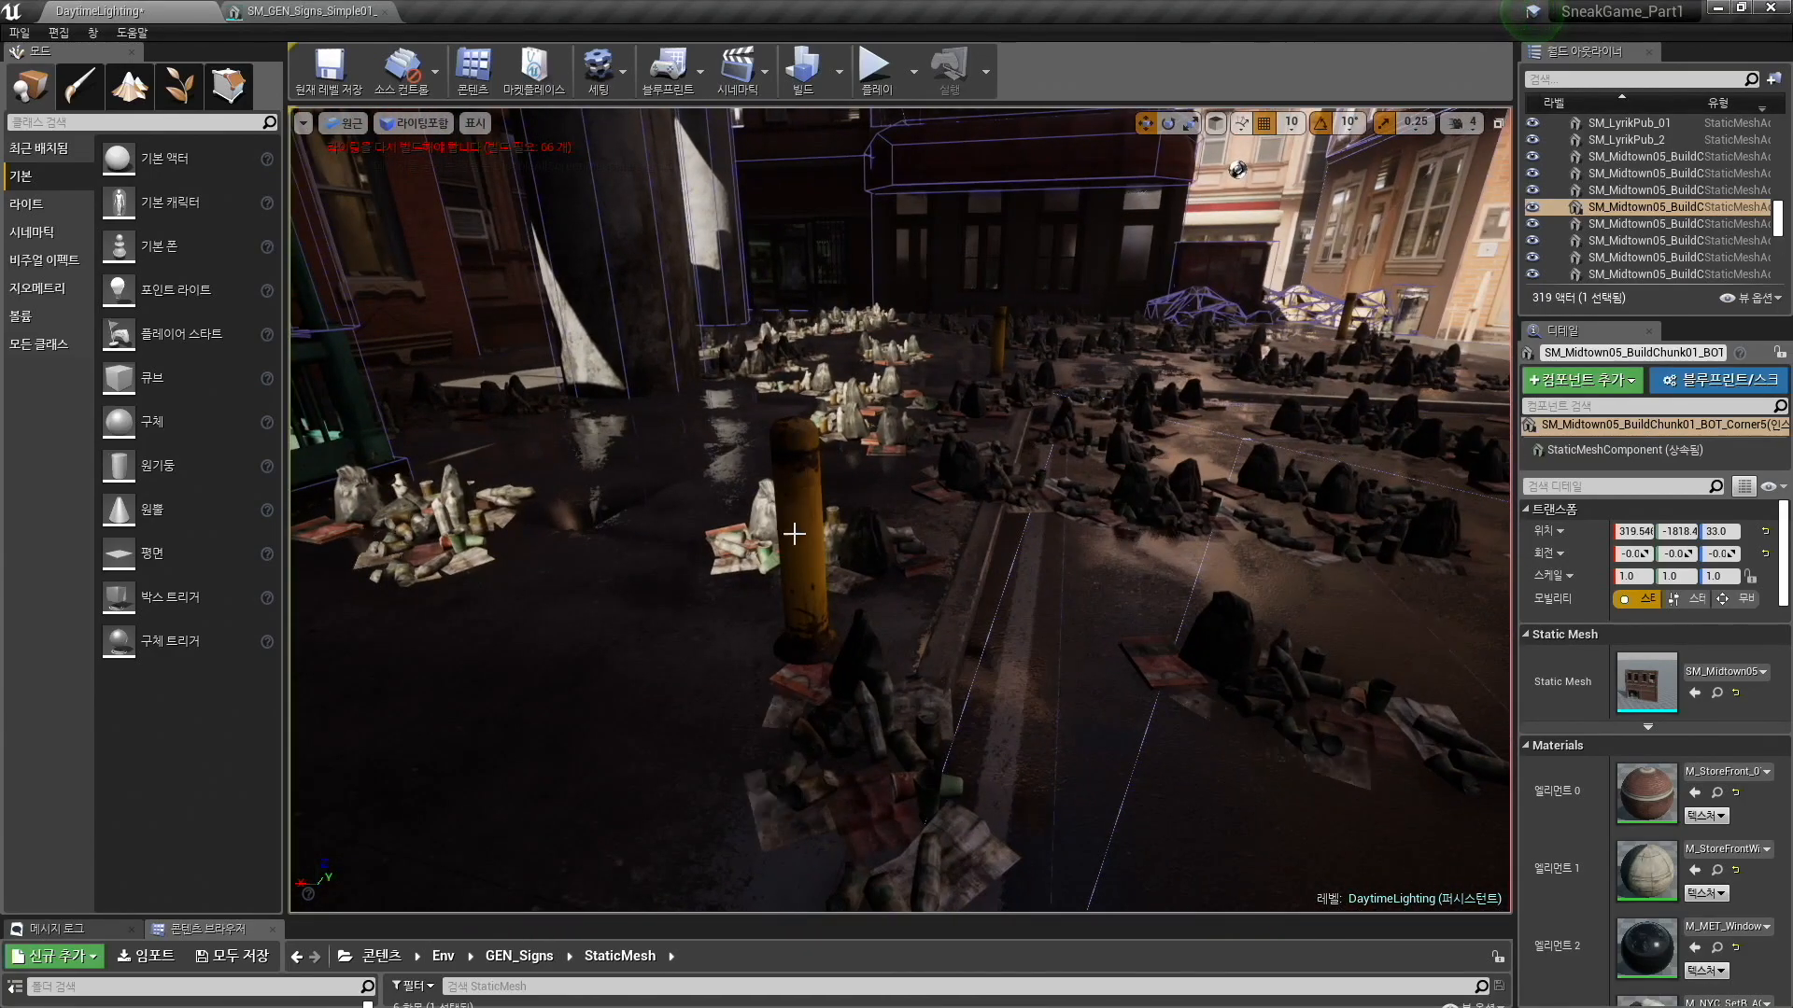
{"action": "key", "text": "w"}
{"action": "right_click_drag", "start_coordinate": [837, 641], "coordinate": [777, 635]}
{"action": "key", "text": "s"}
{"action": "key", "text": "w"}
{"action": "key", "text": "s"}
{"action": "right_click_drag", "start_coordinate": [914, 656], "coordinate": [915, 654]}
{"action": "key", "text": "s"}
{"action": "left_click", "coordinate": [903, 551]}
{"action": "key", "text": "s"}
{"action": "right_click_drag", "start_coordinate": [991, 403], "coordinate": [1014, 403]}
{"action": "key", "text": "w"}
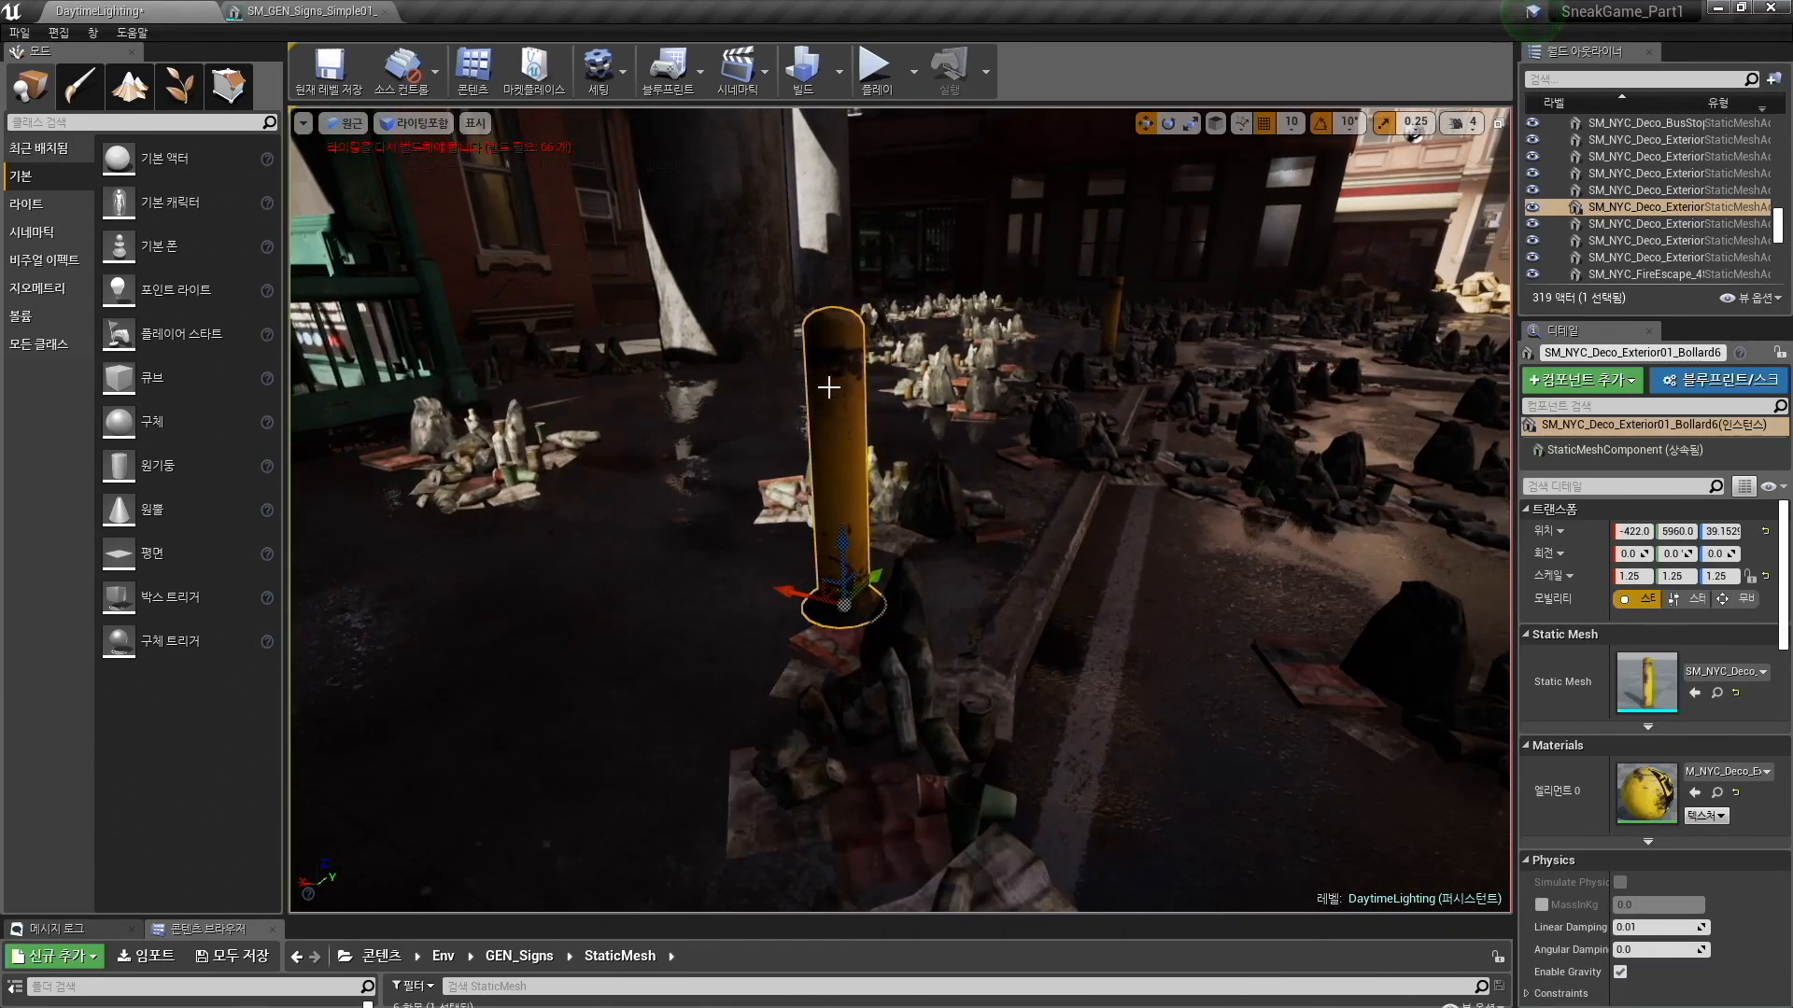
Open the bollard's static mesh in its editor and add a simplified box collision to it.
{"action": "double_click", "coordinate": [1655, 687]}
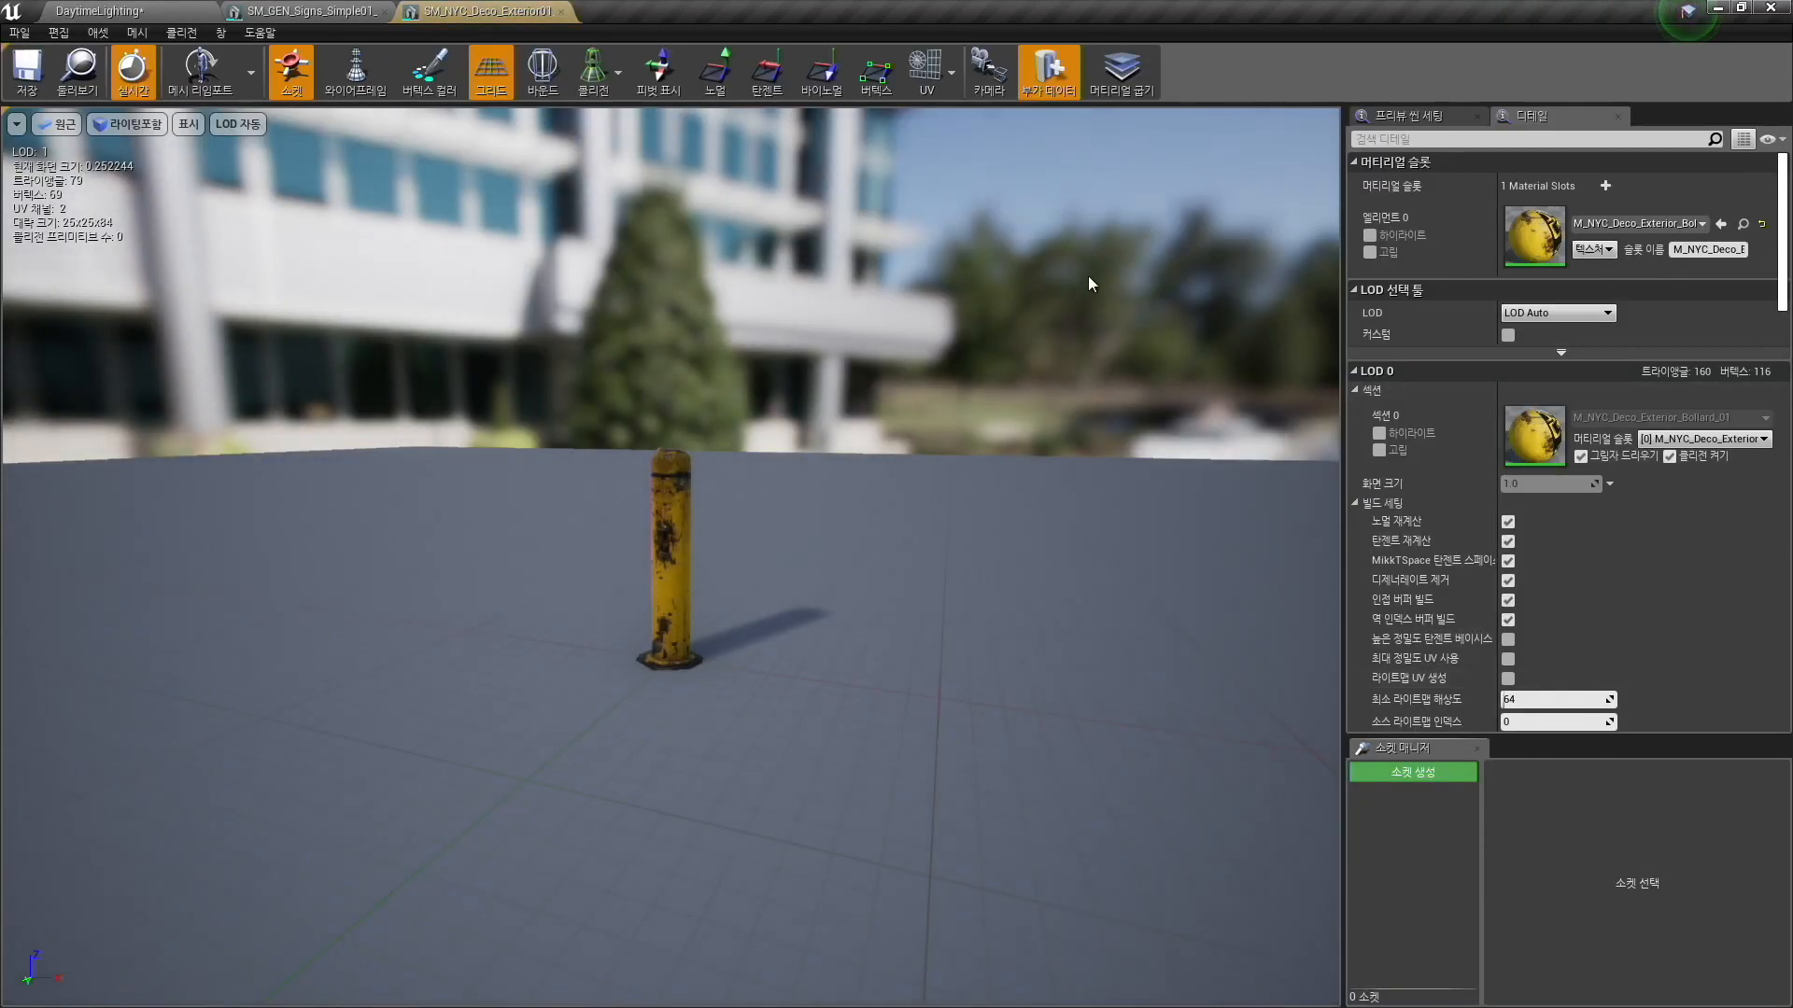
{"action": "left_click", "coordinate": [594, 71]}
{"action": "left_click_drag", "start_coordinate": [724, 349], "coordinate": [716, 404]}
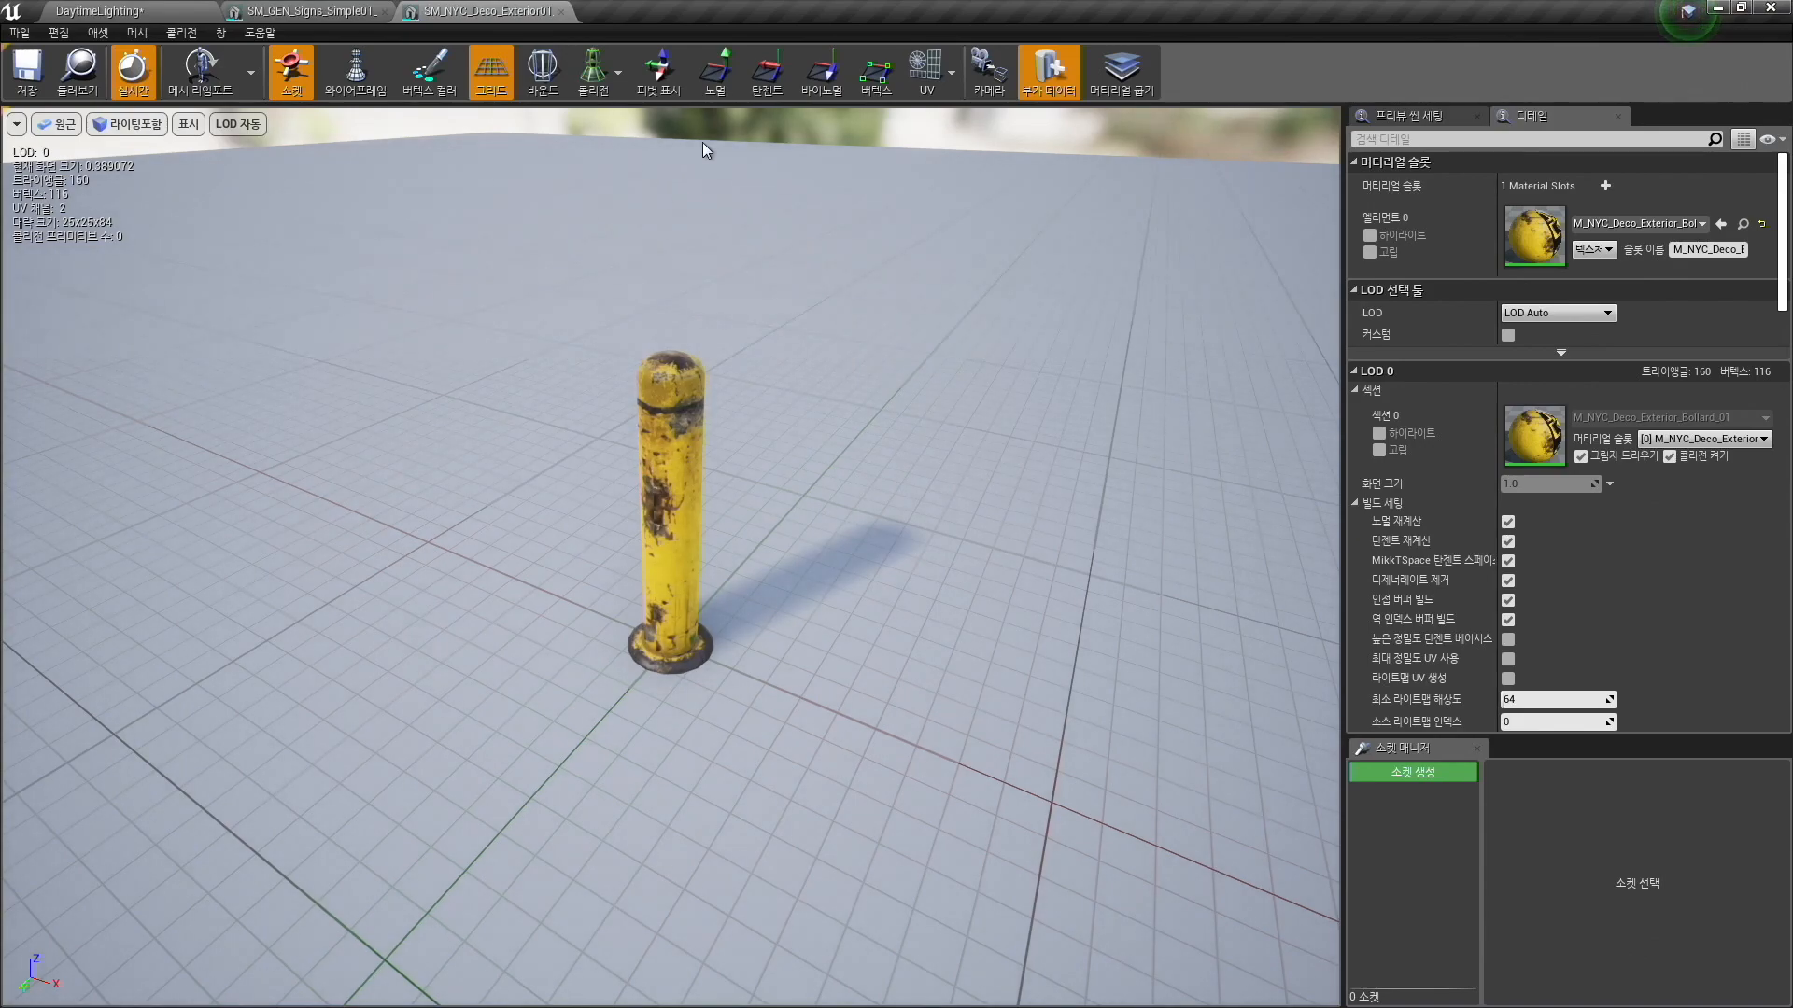
{"action": "left_click", "coordinate": [180, 35]}
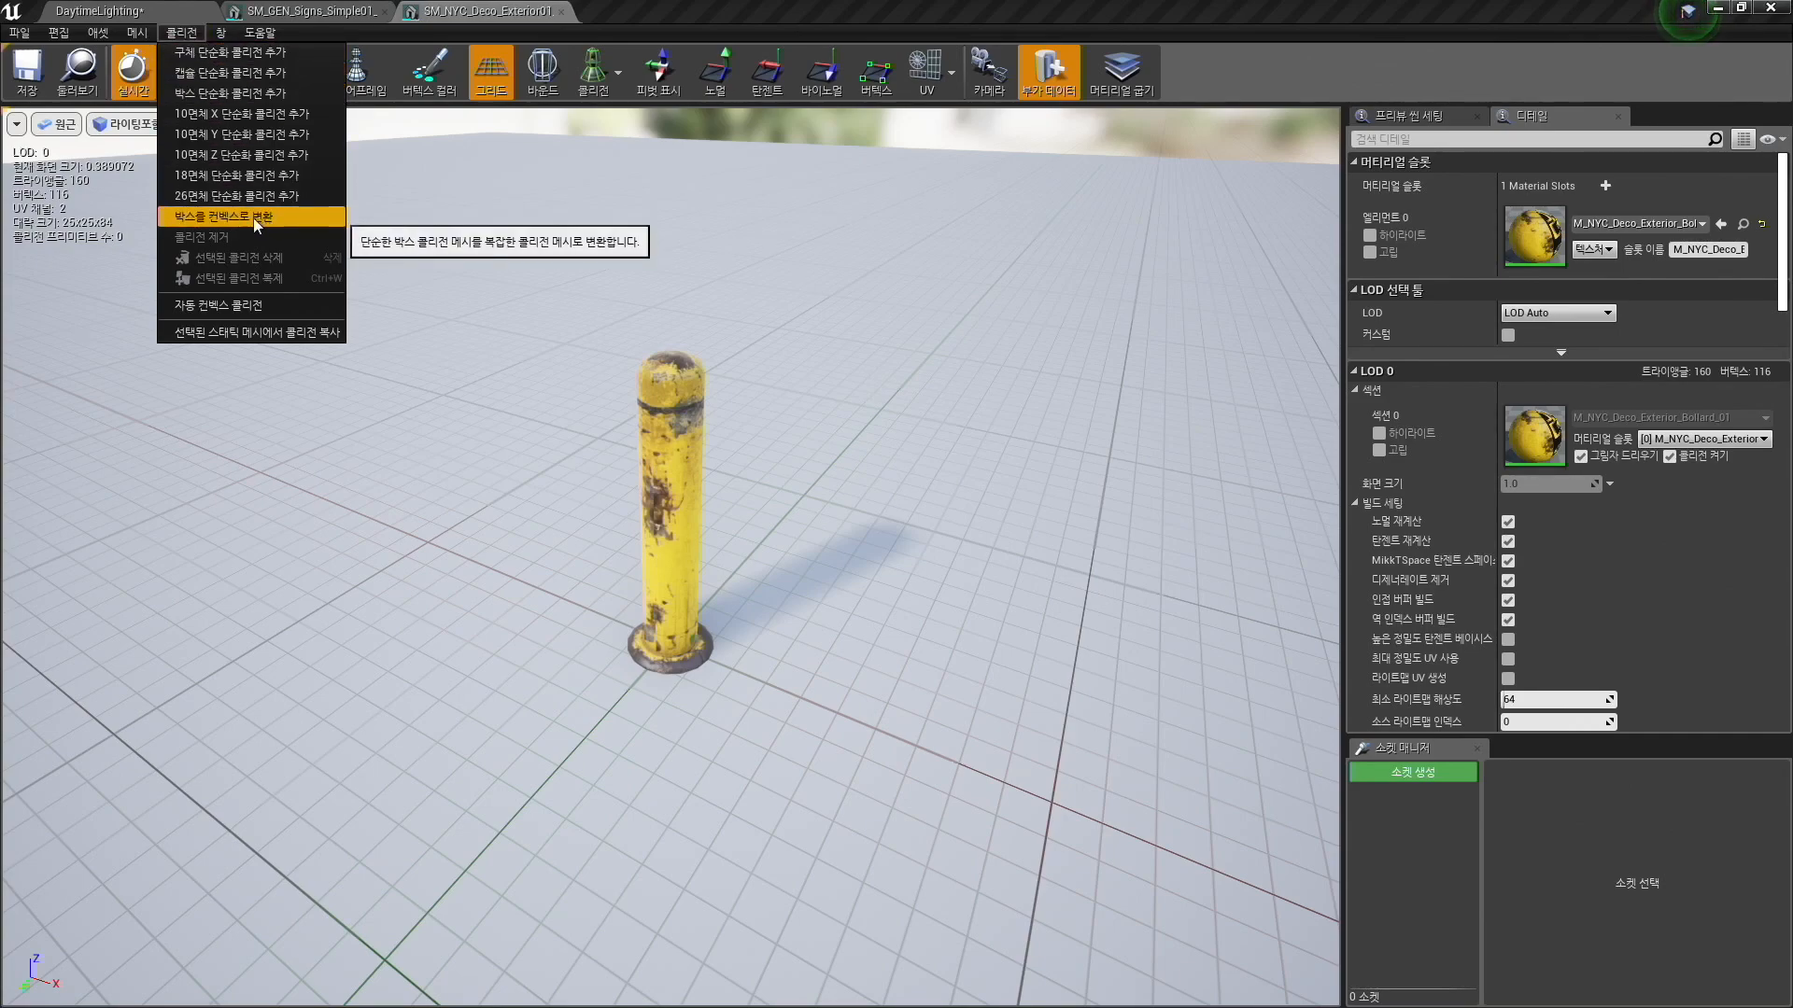
{"action": "left_click", "coordinate": [243, 97]}
{"action": "mouse_move", "coordinate": [775, 483]}
{"action": "right_mouse_down"}
{"action": "mouse_move", "coordinate": [781, 502]}
{"action": "mouse_move", "coordinate": [775, 483]}
{"action": "right_mouse_up"}
{"action": "key", "text": "w"}
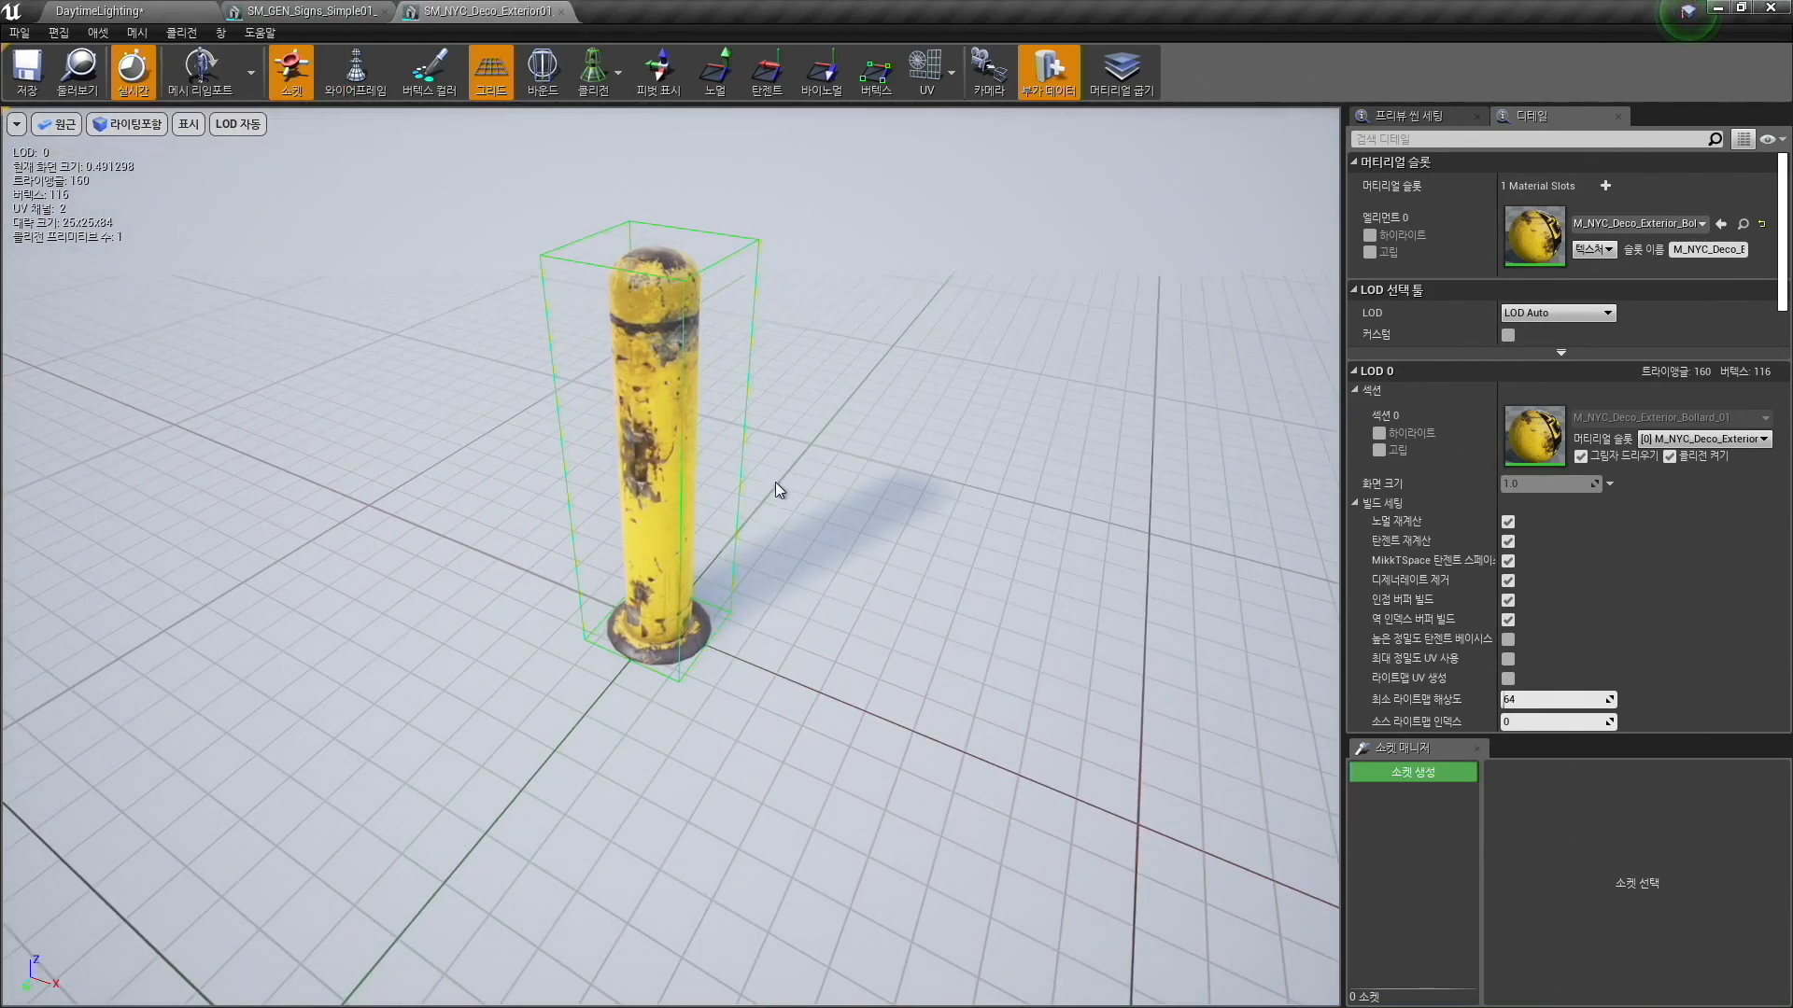
Return to the DaytimeLighting level and display collision outlines around the bollard.
{"action": "left_click", "coordinate": [140, 10]}
{"action": "right_click_drag", "start_coordinate": [971, 305], "coordinate": [906, 246]}
{"action": "key", "text": "alt+c"}
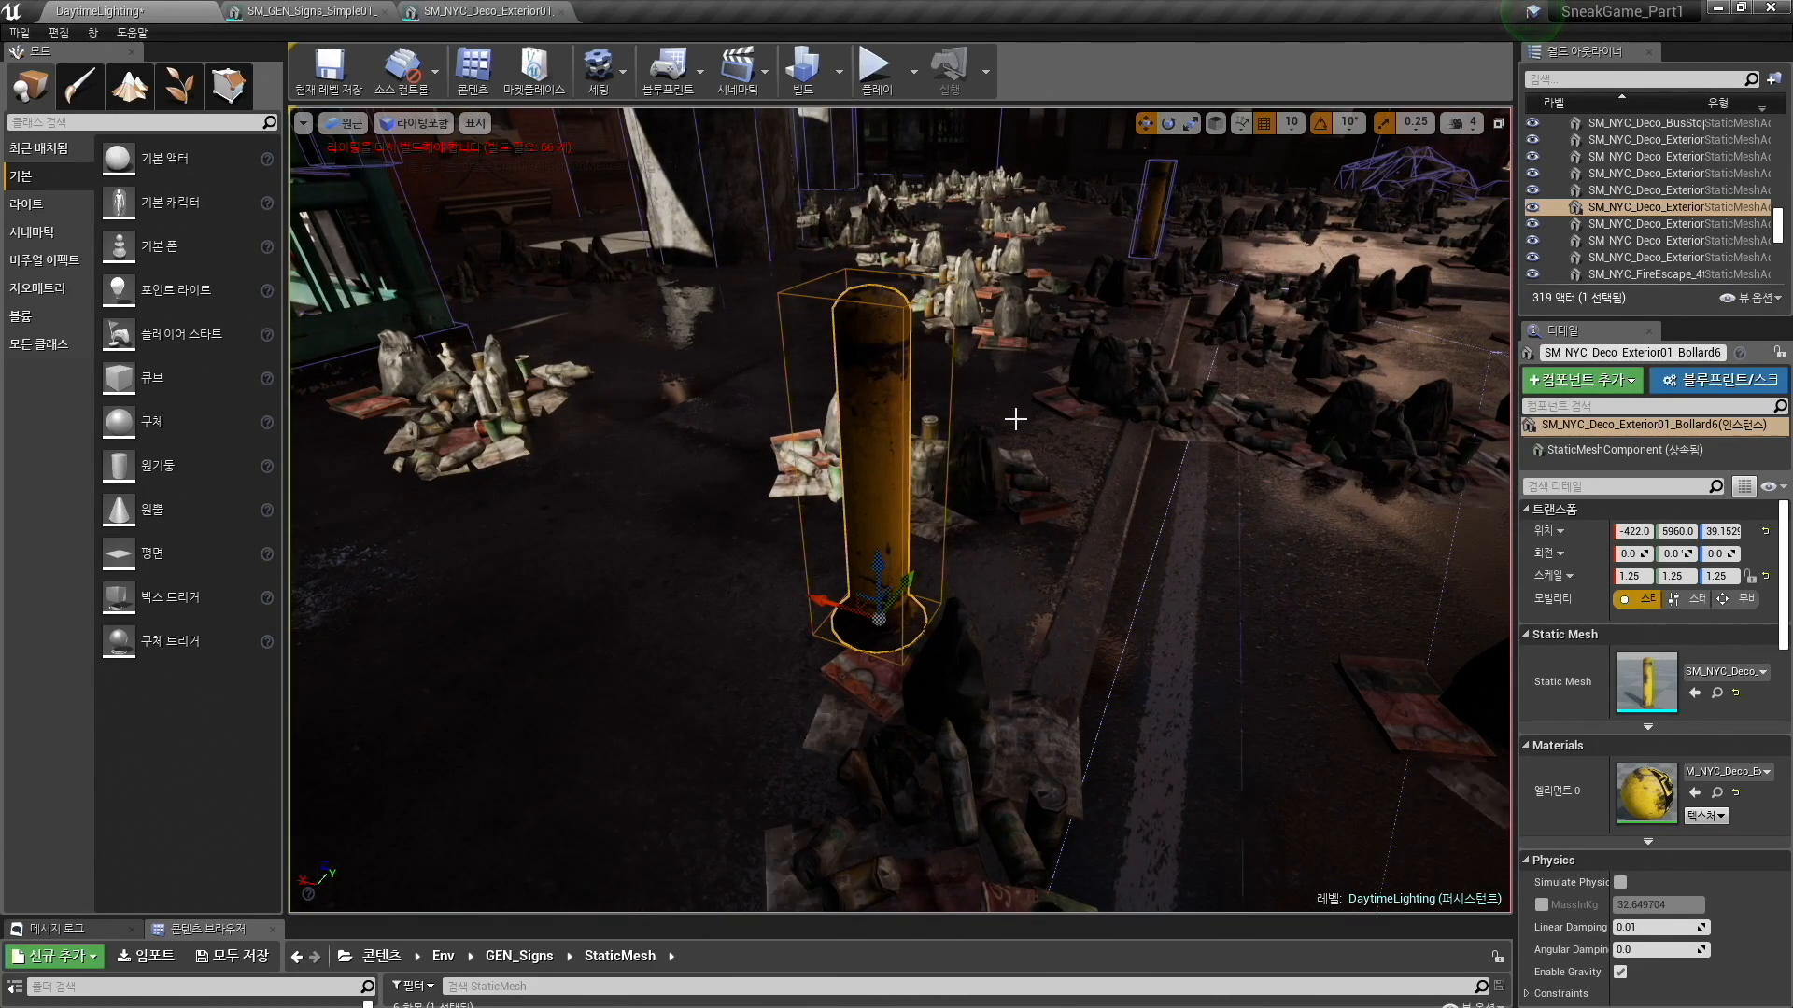
Select the box collision in the bollard's mesh editor and cycle its gizmo through the move, rotate and scale modes.
{"action": "left_click", "coordinate": [476, 11]}
{"action": "right_click_drag", "start_coordinate": [752, 270], "coordinate": [739, 265]}
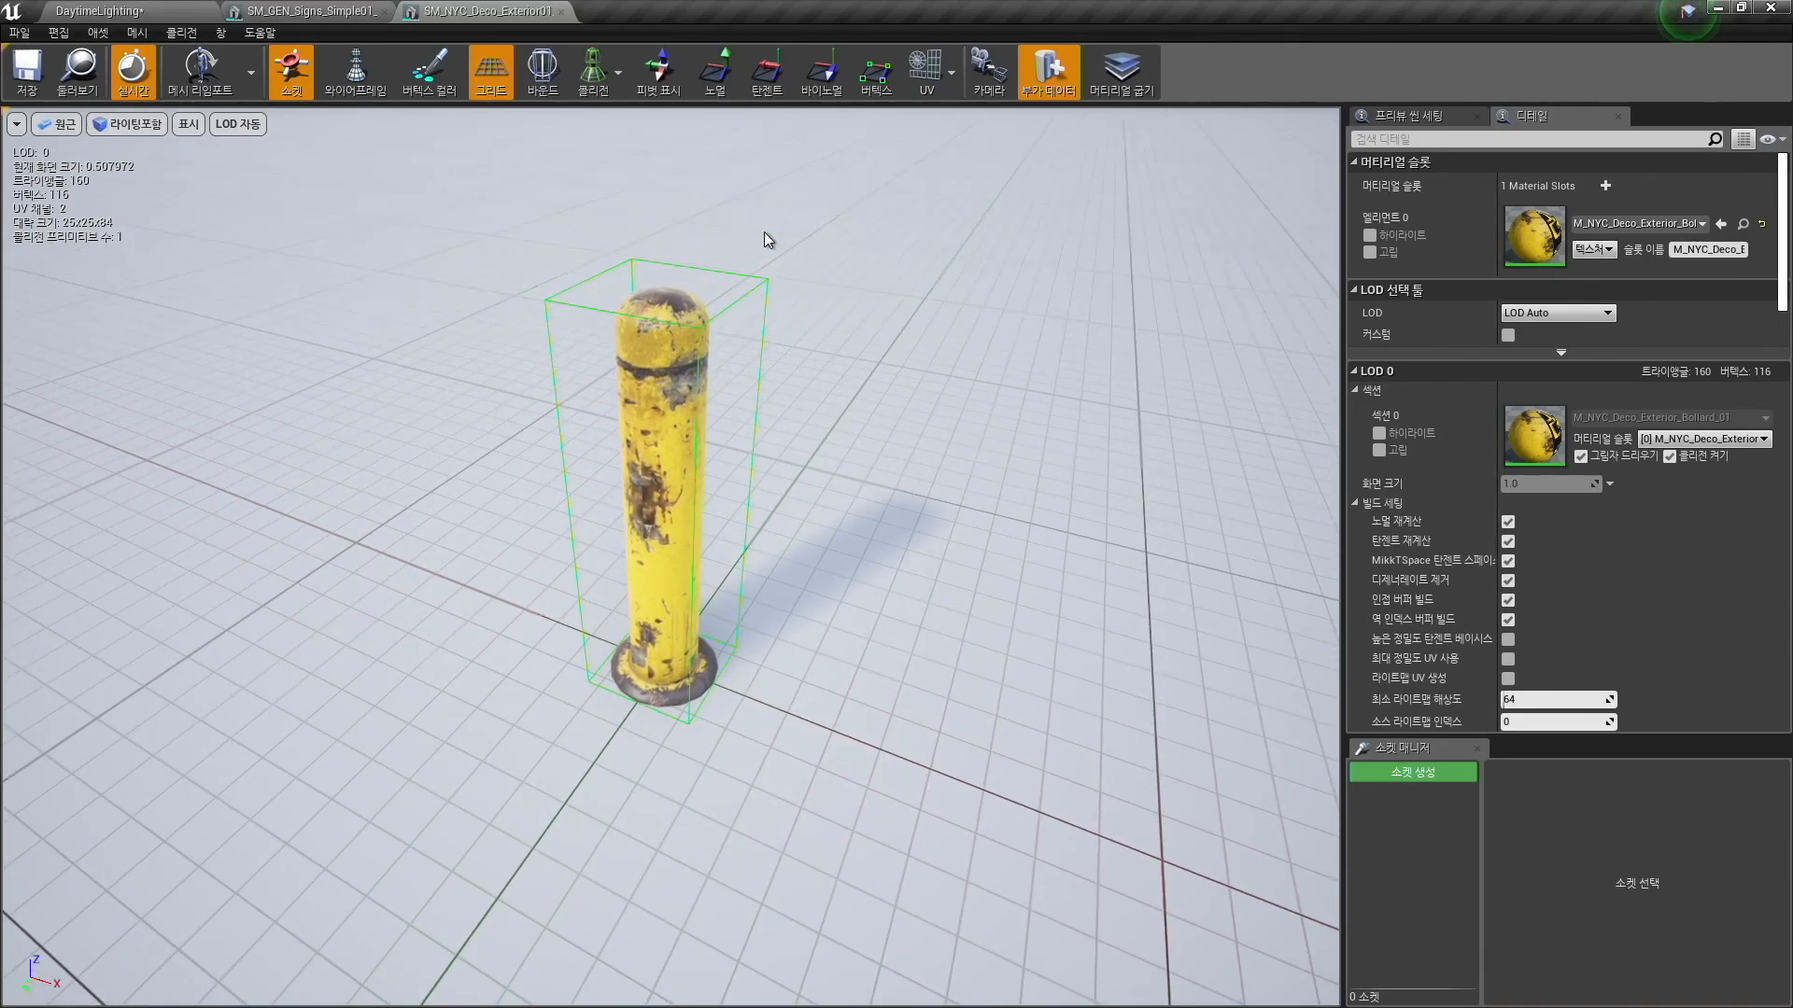
{"action": "left_click", "coordinate": [736, 299]}
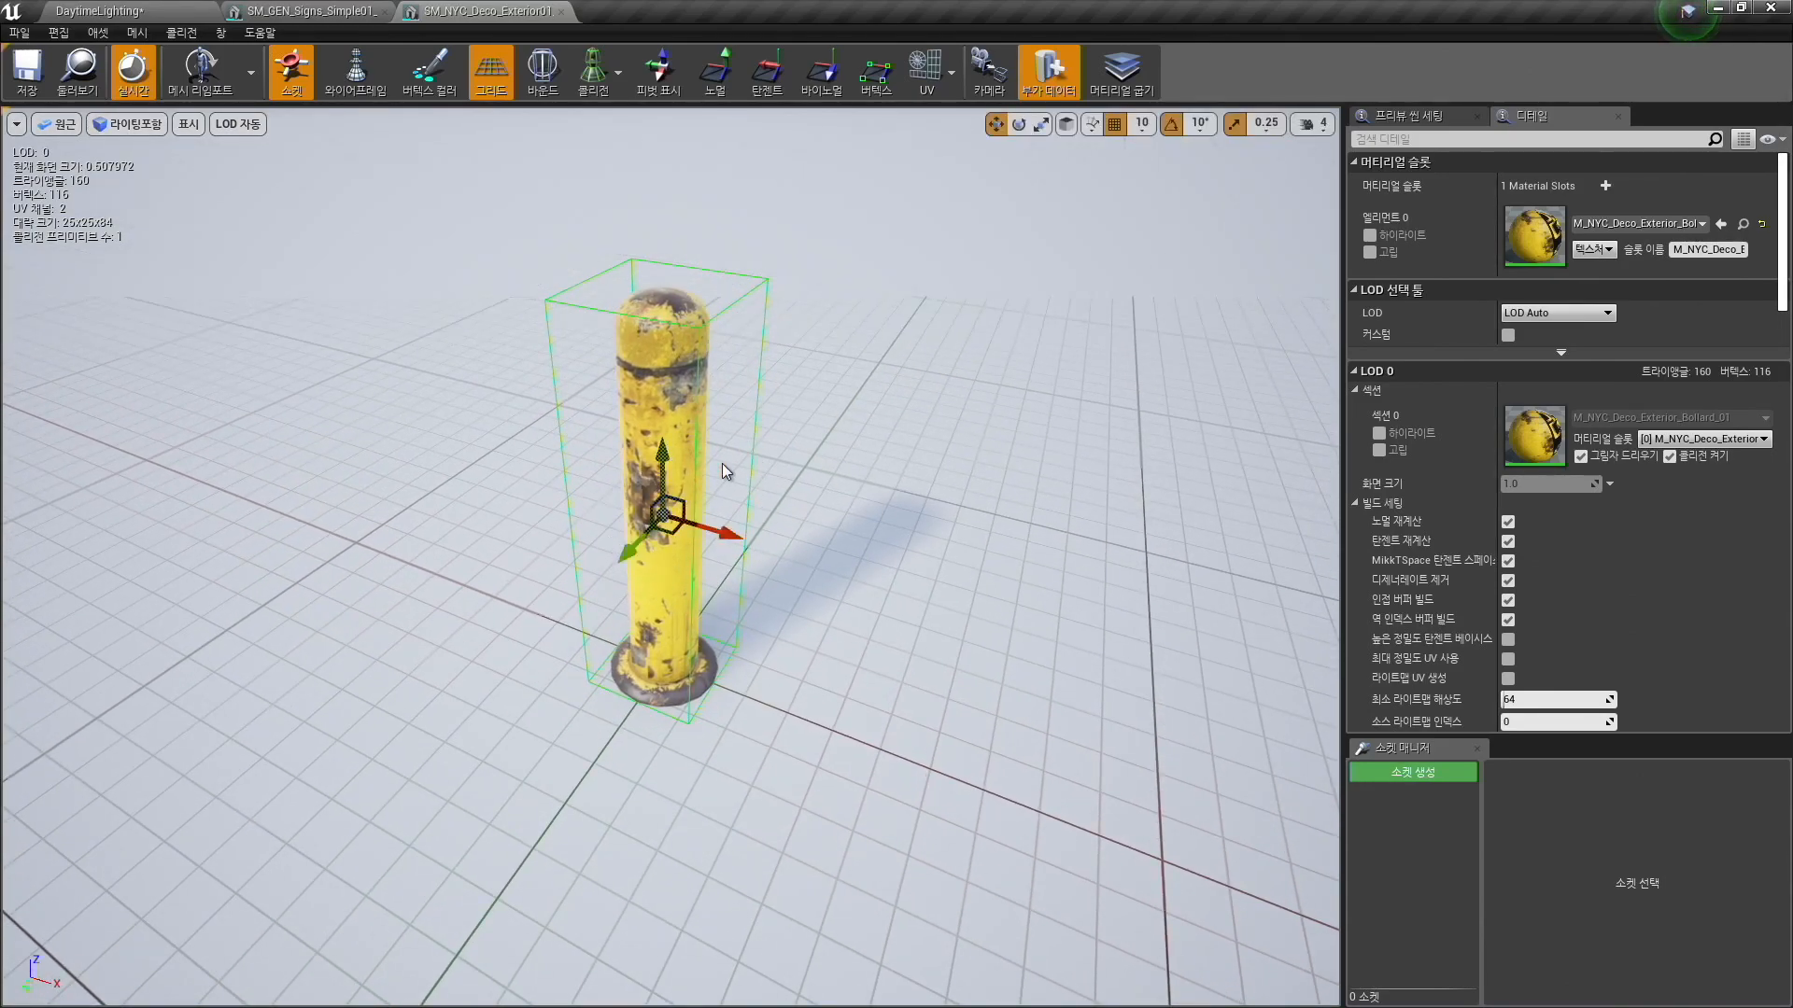
{"action": "key", "text": "e"}
{"action": "key", "text": "w"}
{"action": "key", "text": "e"}
{"action": "key", "text": "w"}
{"action": "key", "text": "r"}
{"action": "key", "text": "w"}
{"action": "key", "text": "space"}
{"action": "key", "text": "space"}
{"action": "key", "text": "space"}
{"action": "key", "text": "space"}
{"action": "key", "text": "space"}
Turn off scale snapping, narrow the box collision to fit the bollard more closely and return to the level.
{"action": "mouse_move", "coordinate": [734, 532]}
{"action": "left_mouse_down"}
{"action": "mouse_move", "coordinate": [680, 523]}
{"action": "mouse_move", "coordinate": [765, 542]}
{"action": "mouse_move", "coordinate": [680, 523]}
{"action": "mouse_move", "coordinate": [766, 536]}
{"action": "mouse_move", "coordinate": [732, 534]}
{"action": "left_mouse_up"}
{"action": "left_click", "coordinate": [1233, 129]}
{"action": "left_click_drag", "start_coordinate": [624, 567], "coordinate": [714, 573]}
{"action": "left_click", "coordinate": [98, 10]}
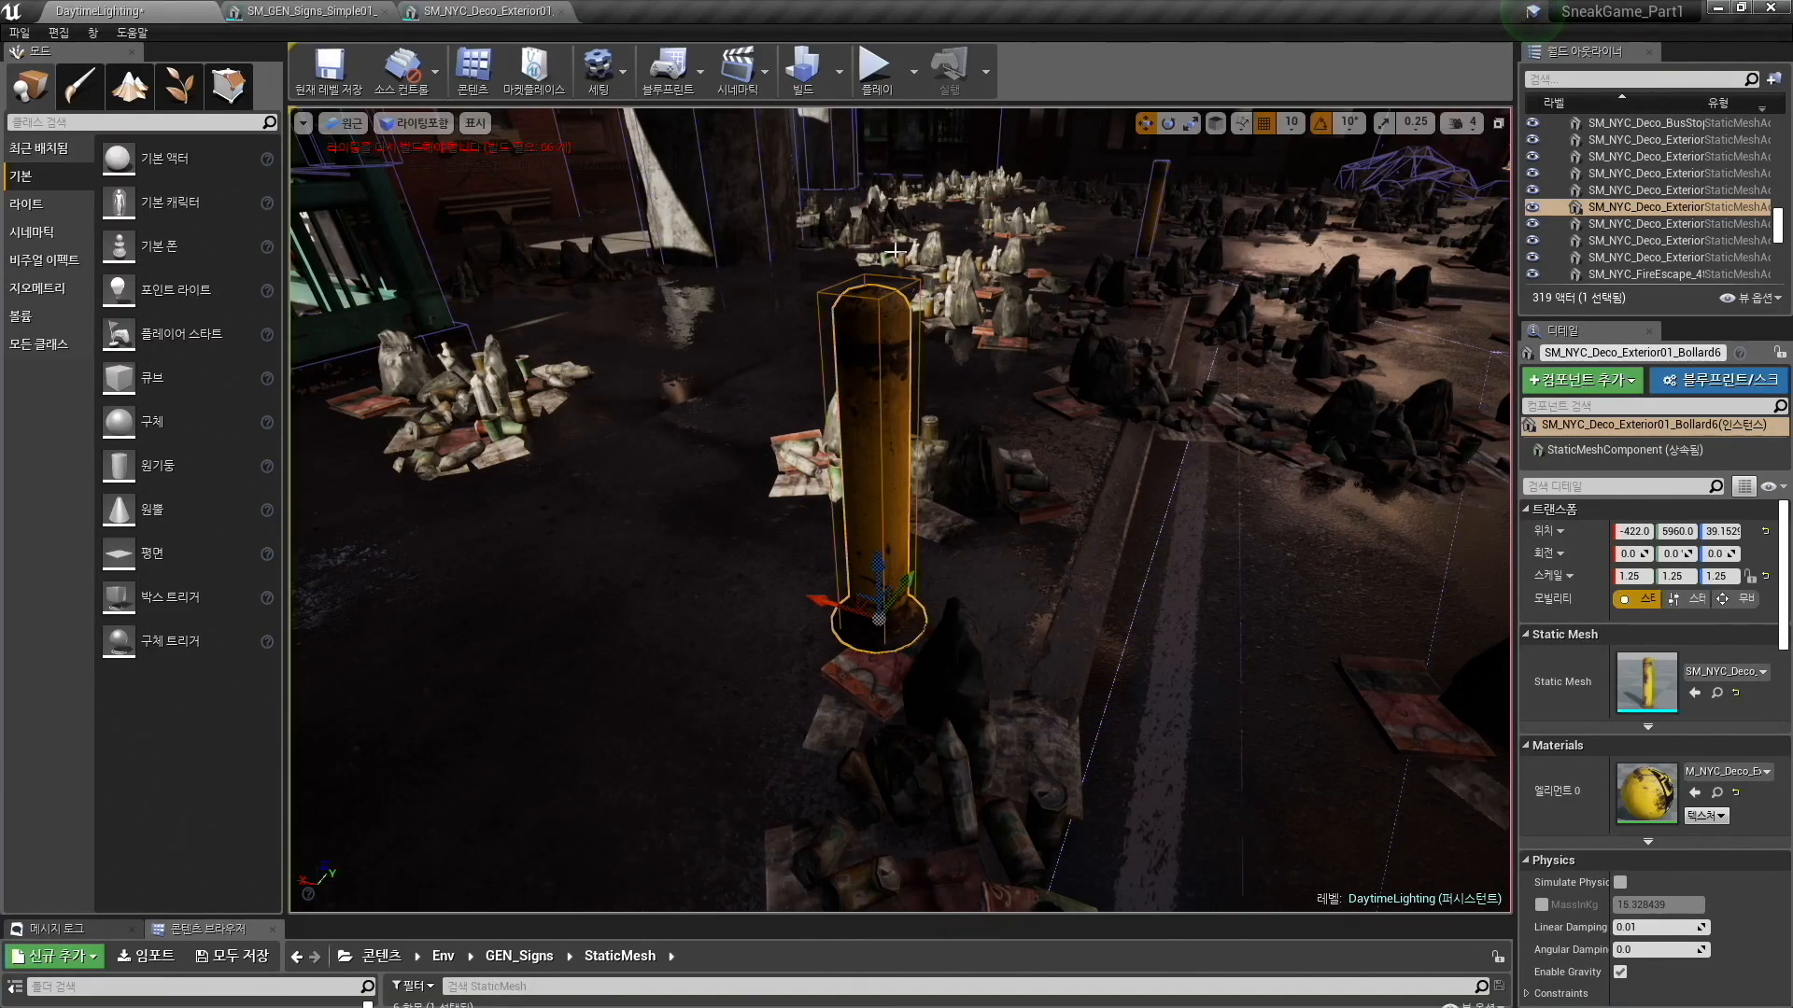
Advance the slideshow to the points about UV channels 0 and 1 and return to Unreal Engine.
{"action": "key", "text": "alt+Tab"}
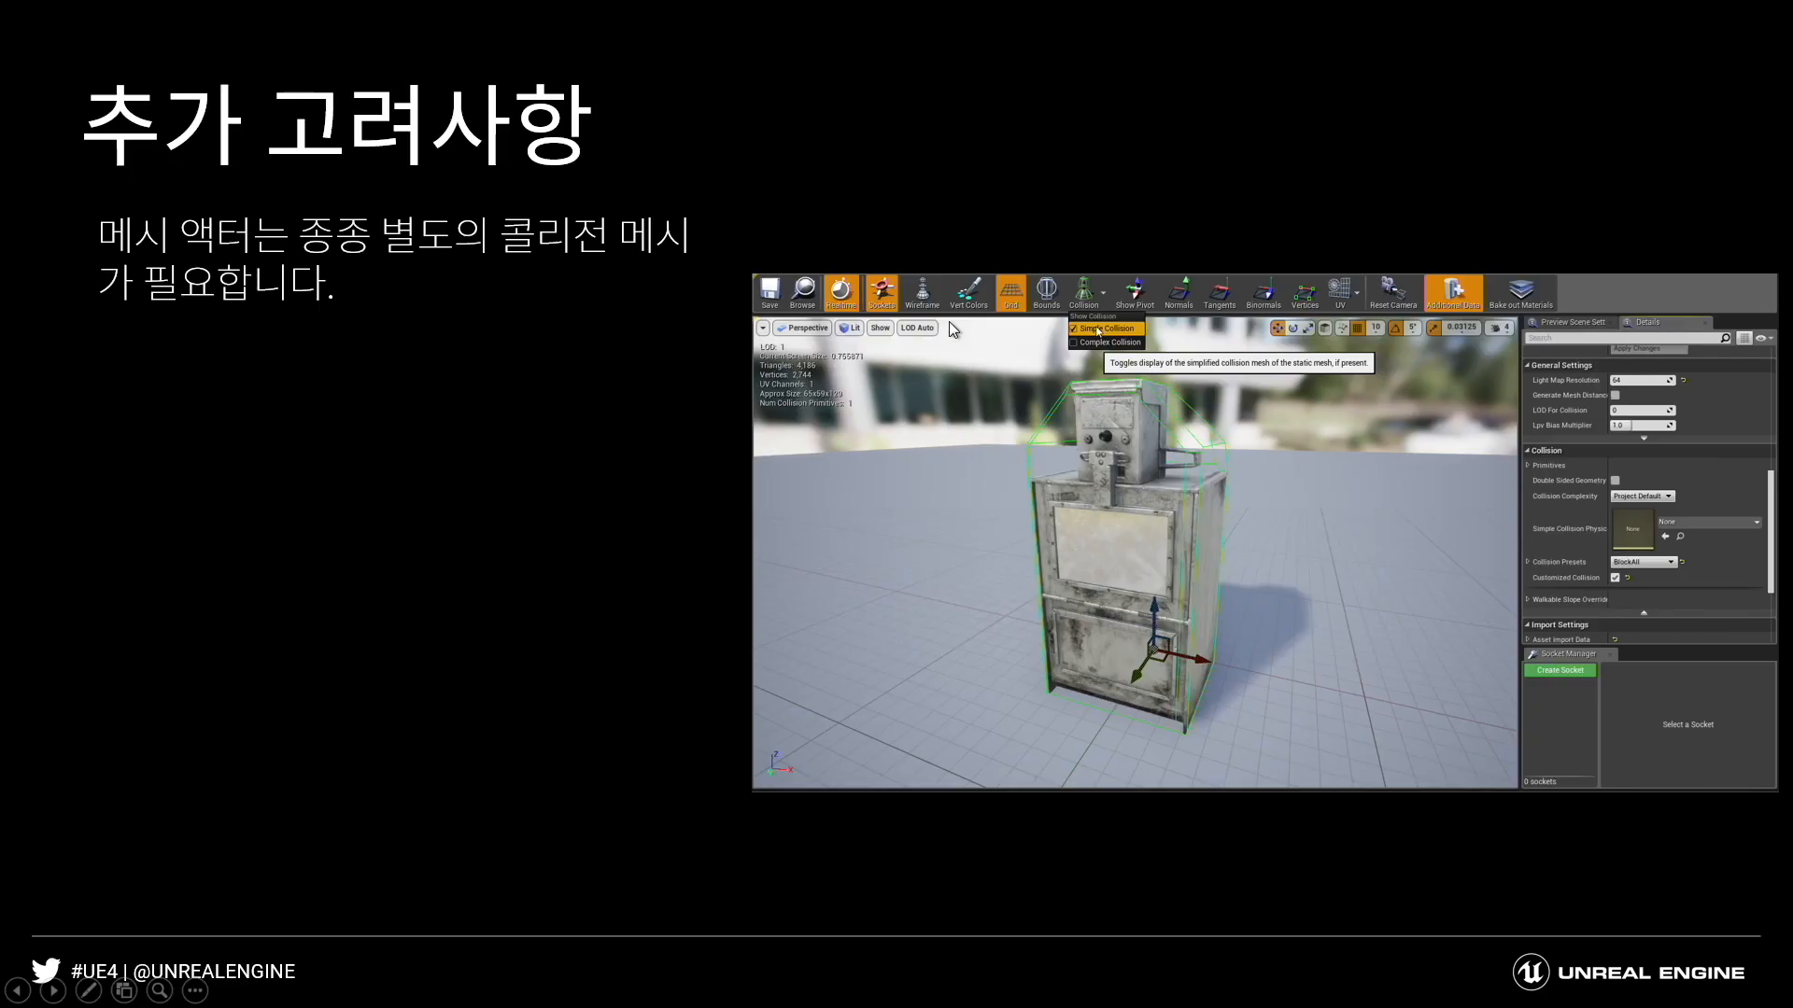
{"action": "left_click", "coordinate": [760, 370]}
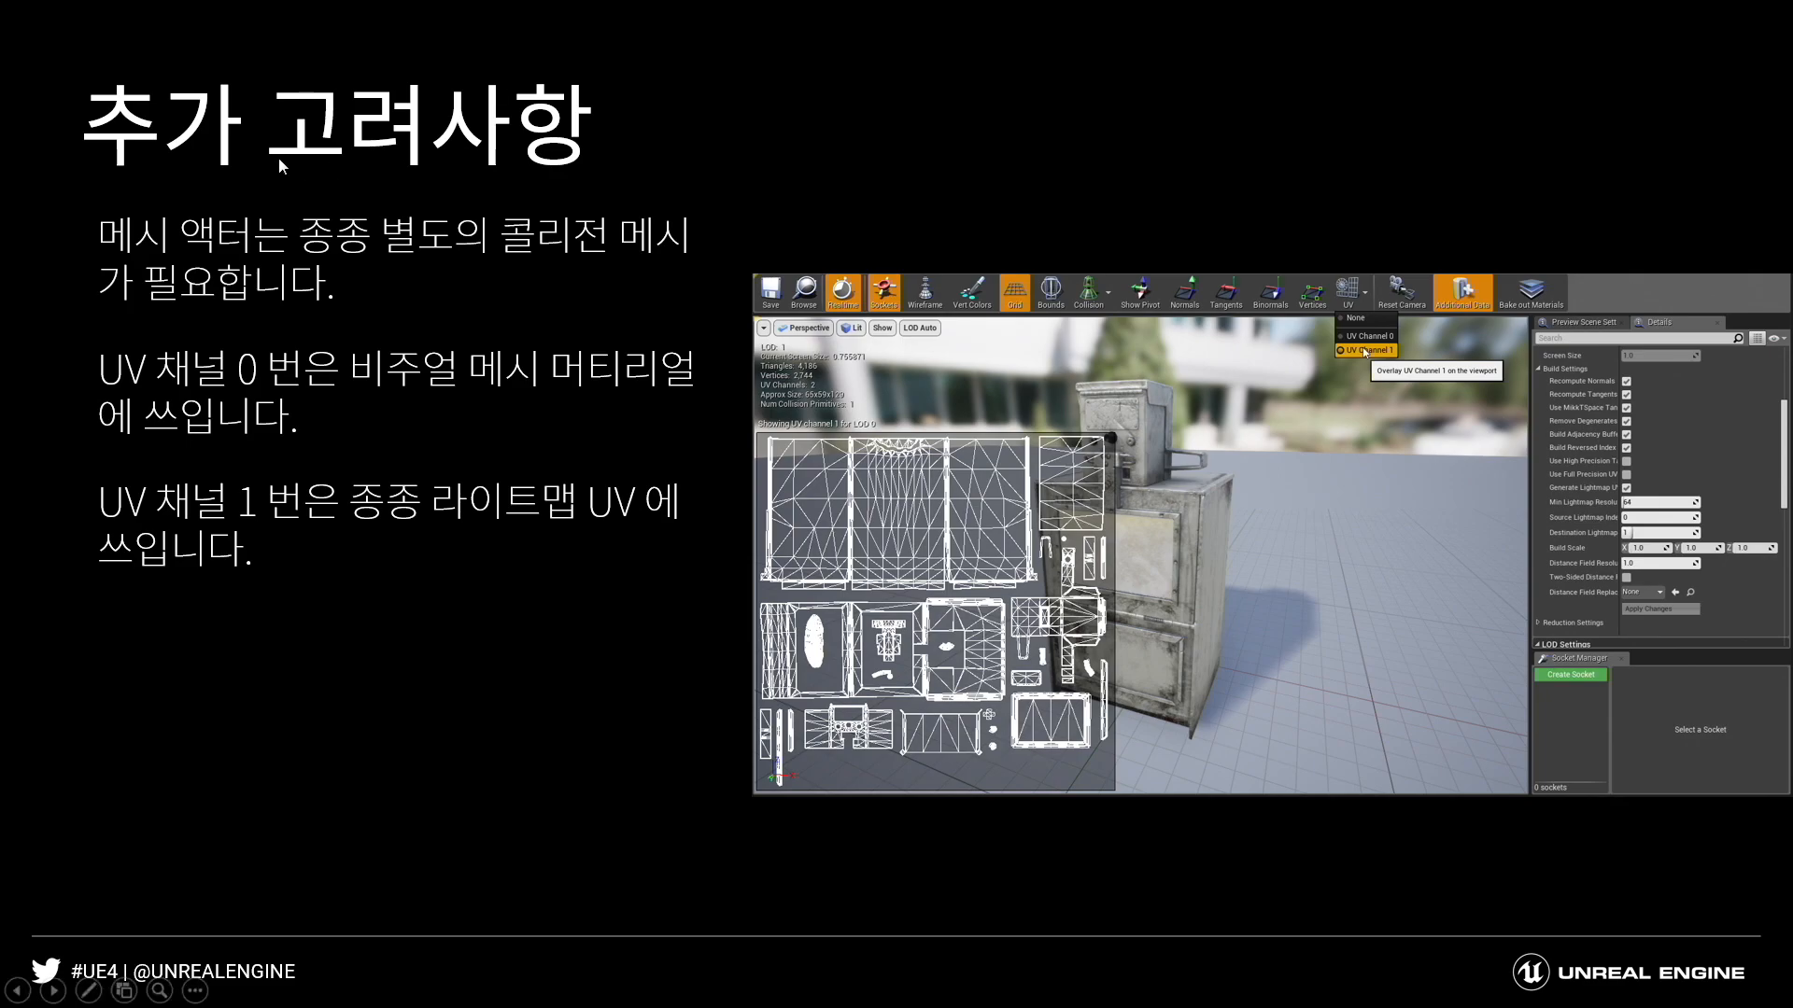
{"action": "key", "text": "super+Tab"}
{"action": "left_click", "coordinate": [817, 351]}
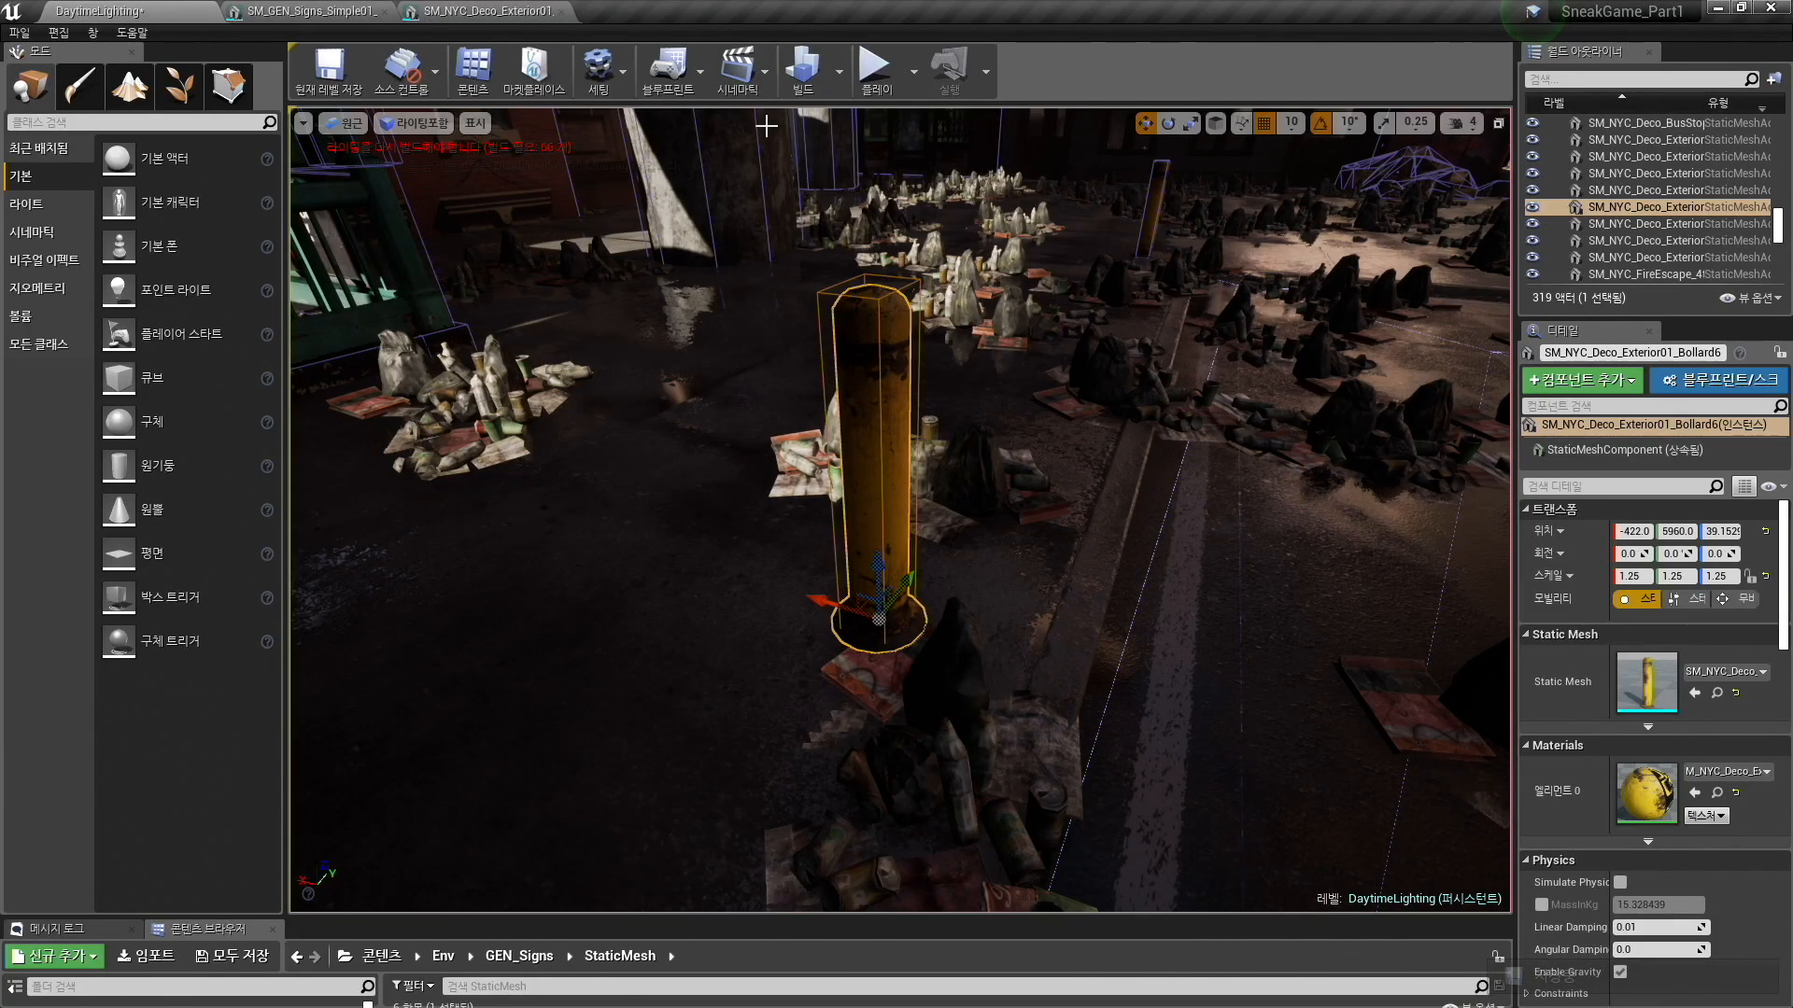
Return to the bollard's mesh editor and display its UV channel 0 layout followed by its UV channel 1 layout.
{"action": "left_click", "coordinate": [538, 13]}
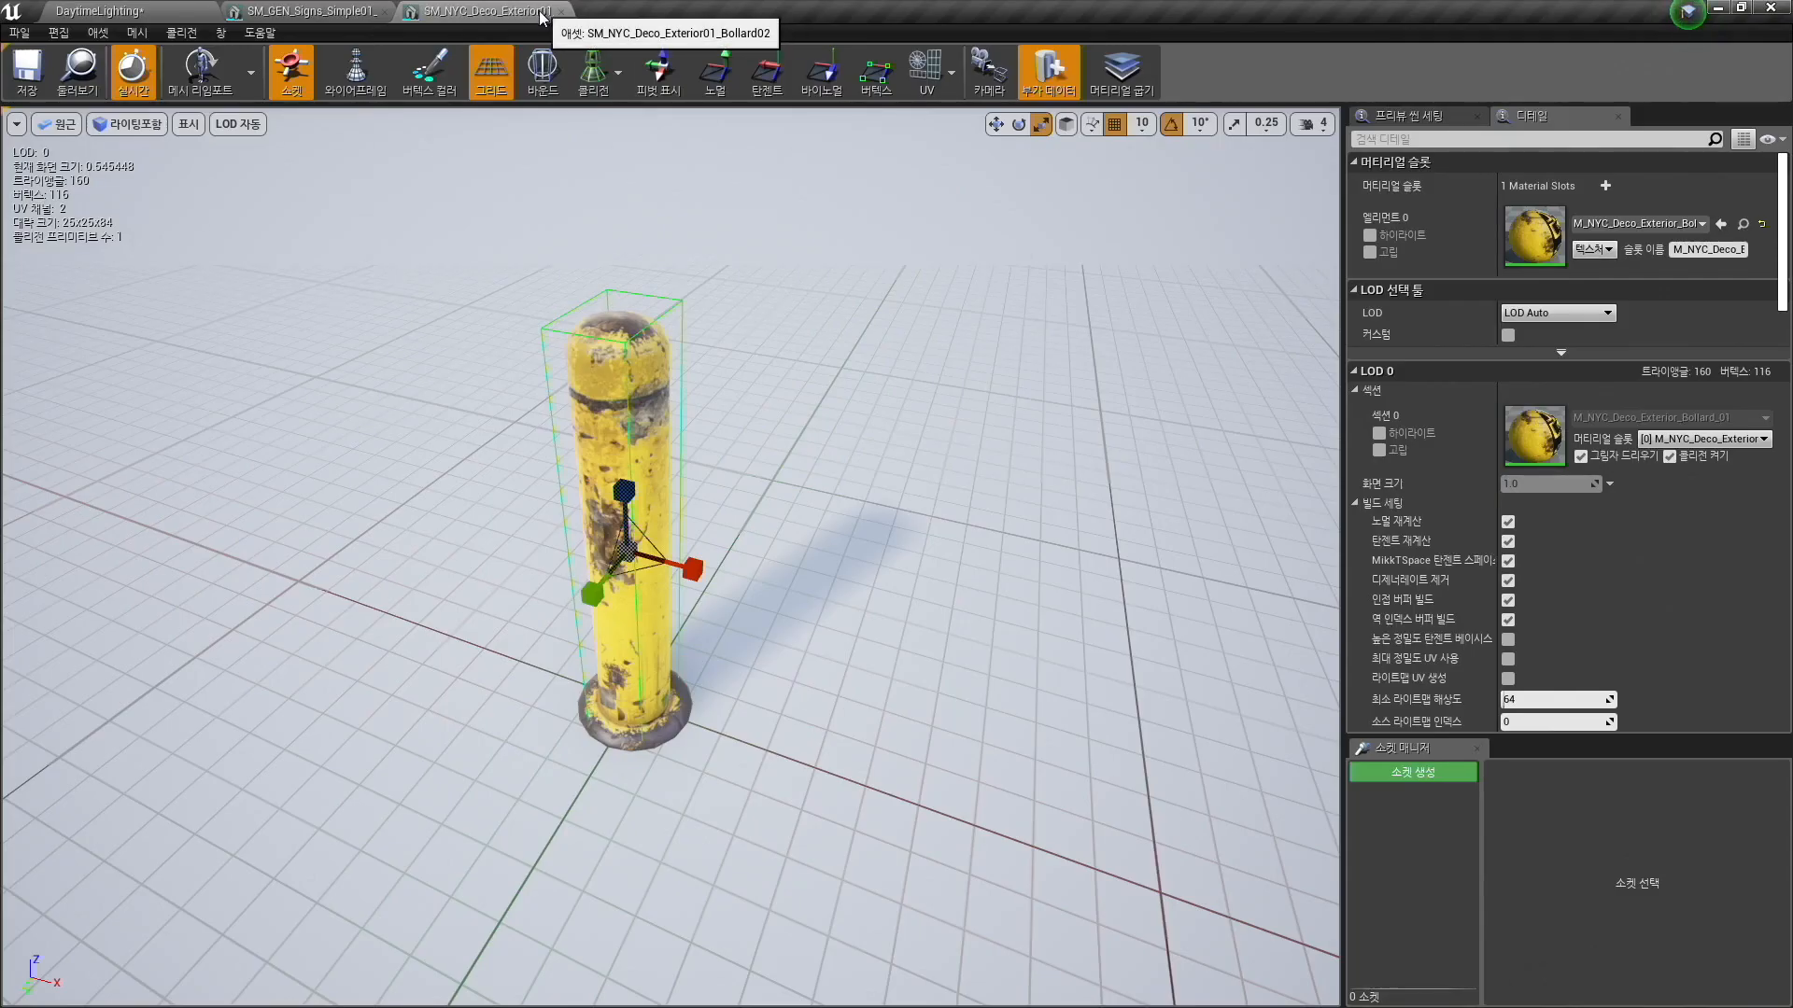
{"action": "left_click", "coordinate": [948, 89]}
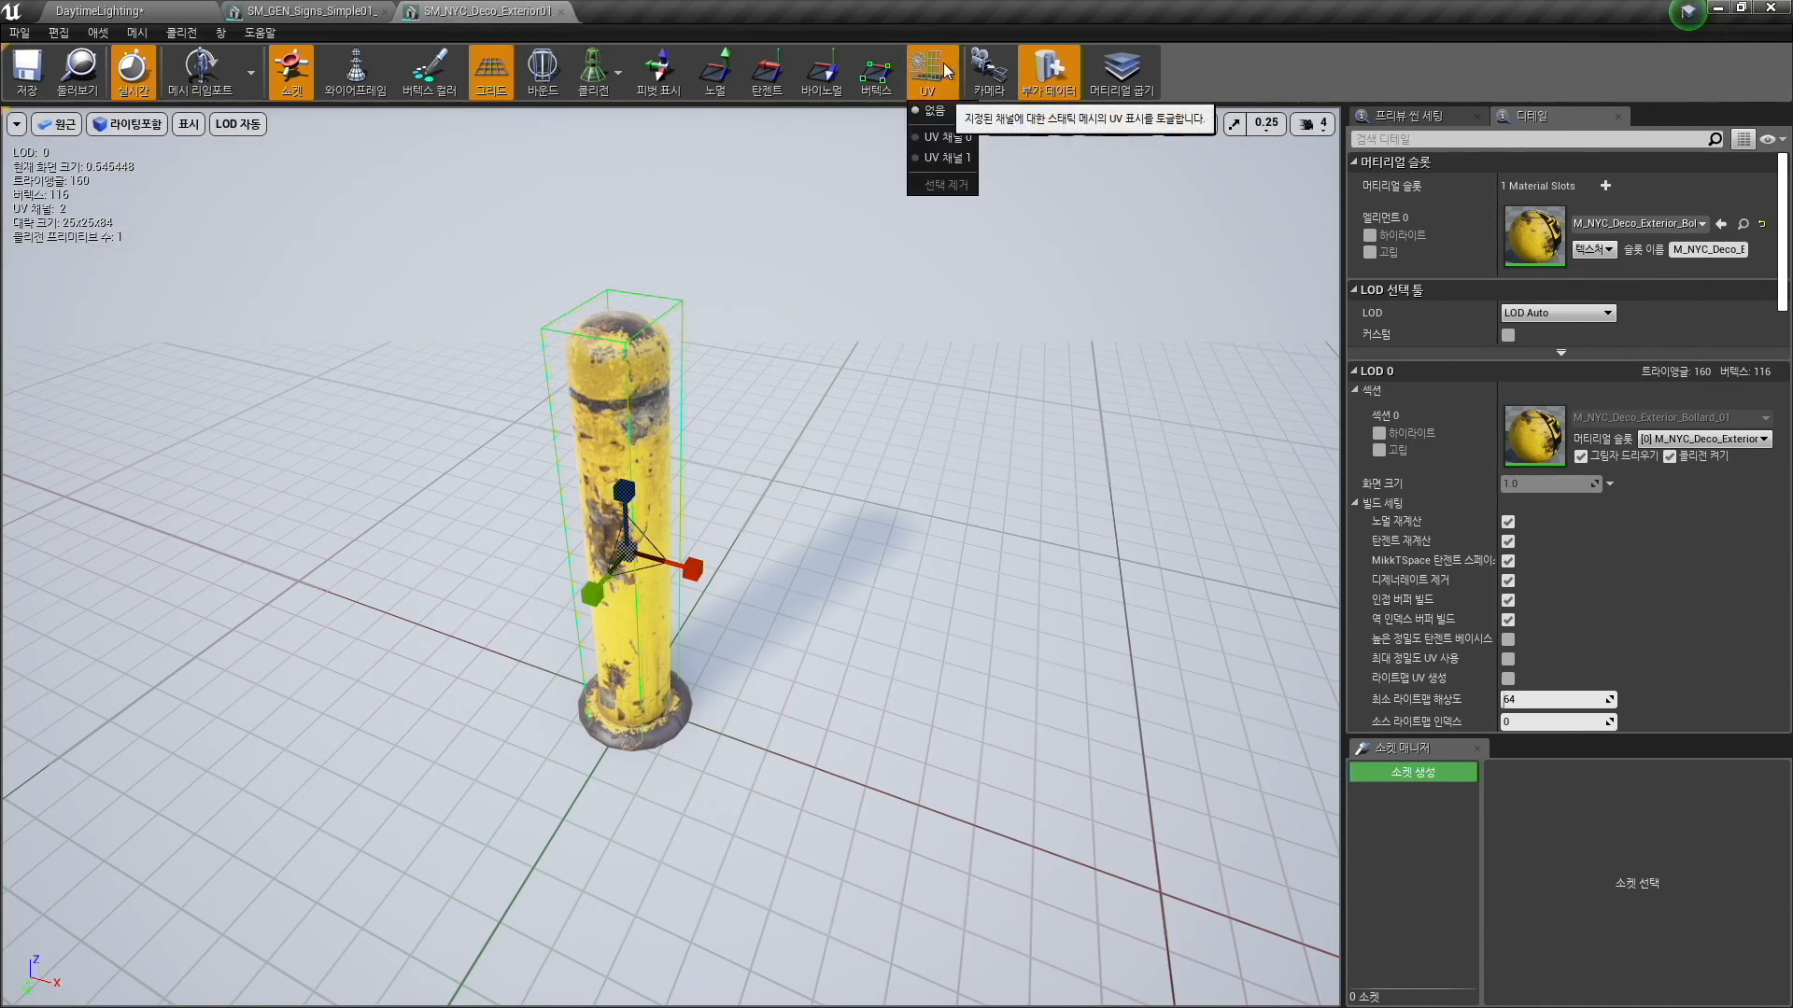
{"action": "left_click", "coordinate": [955, 142]}
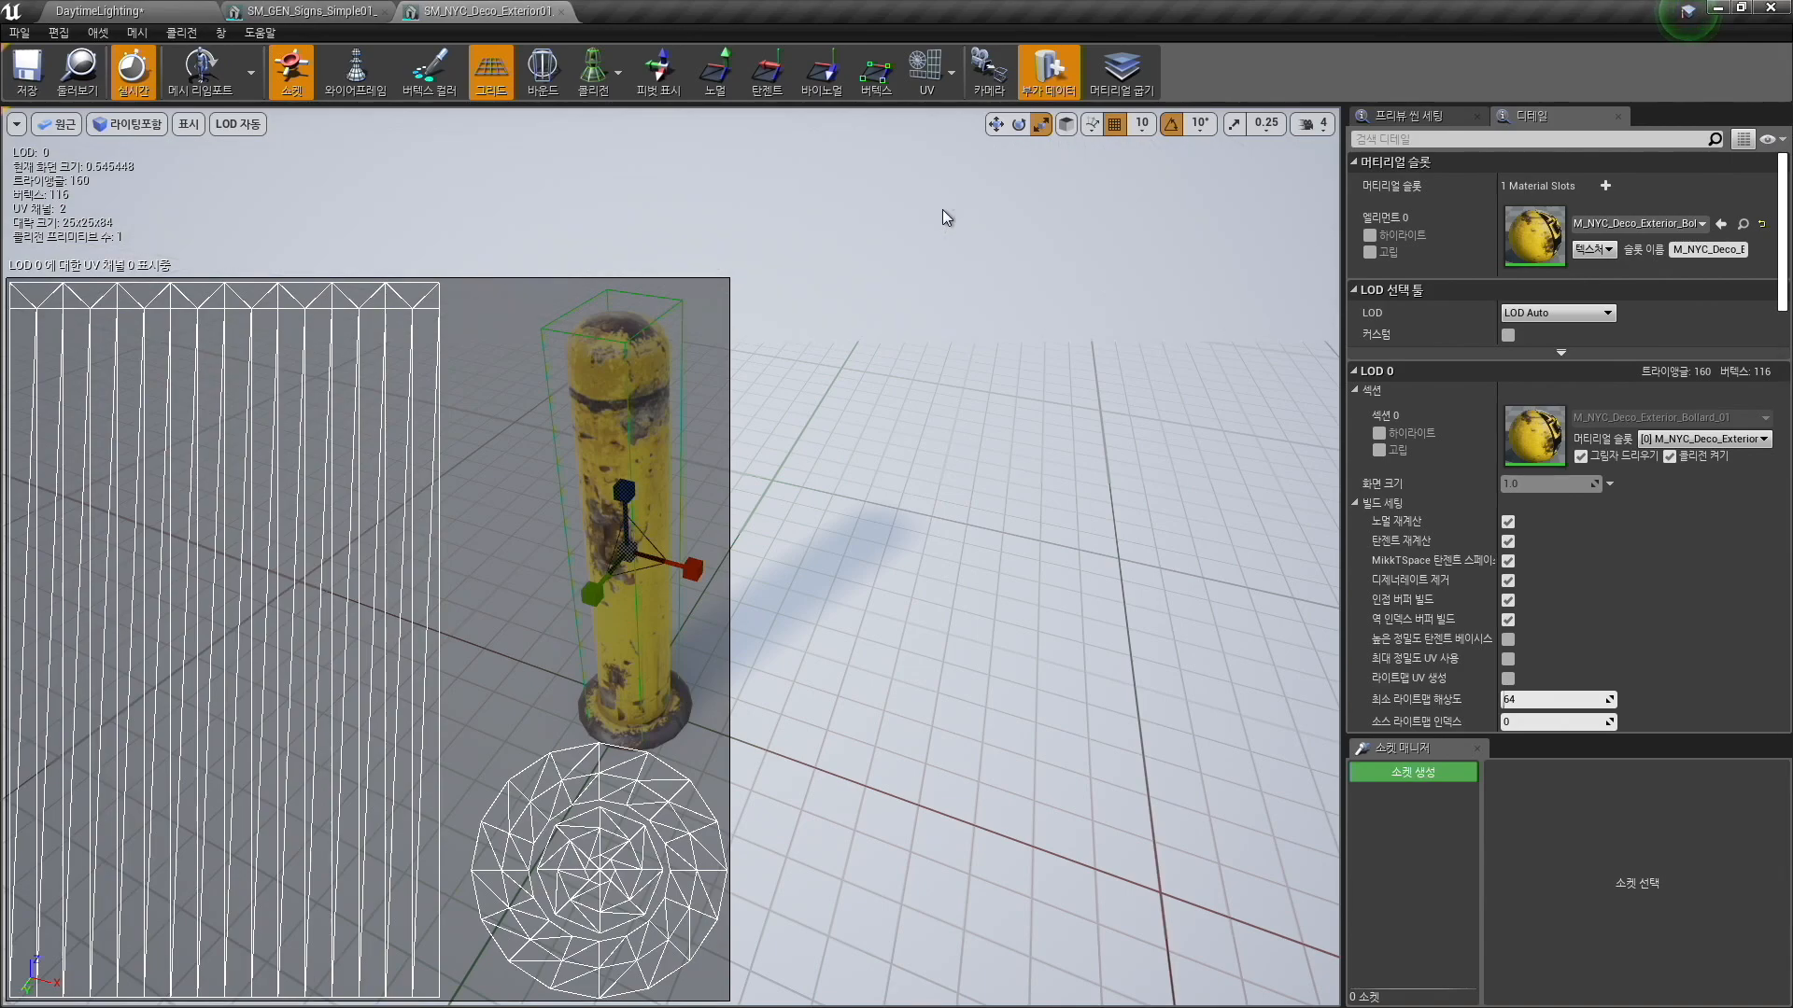
{"action": "left_click", "coordinate": [949, 75]}
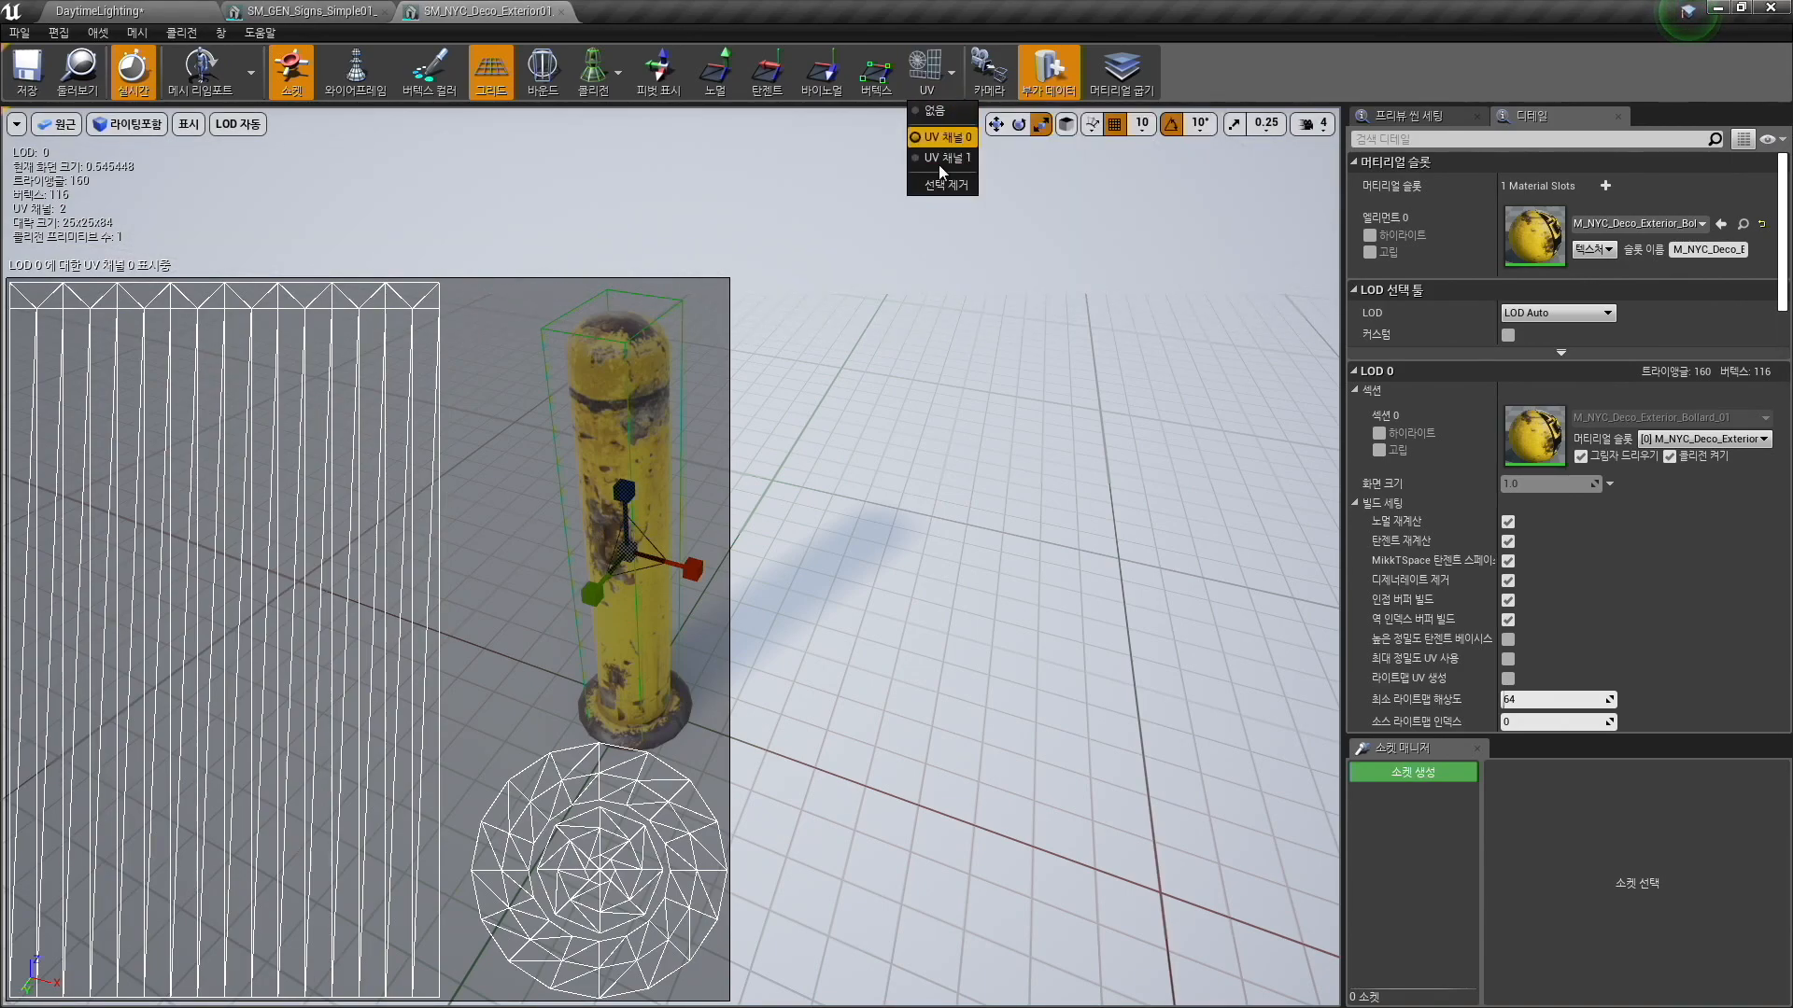
{"action": "left_click", "coordinate": [1211, 50]}
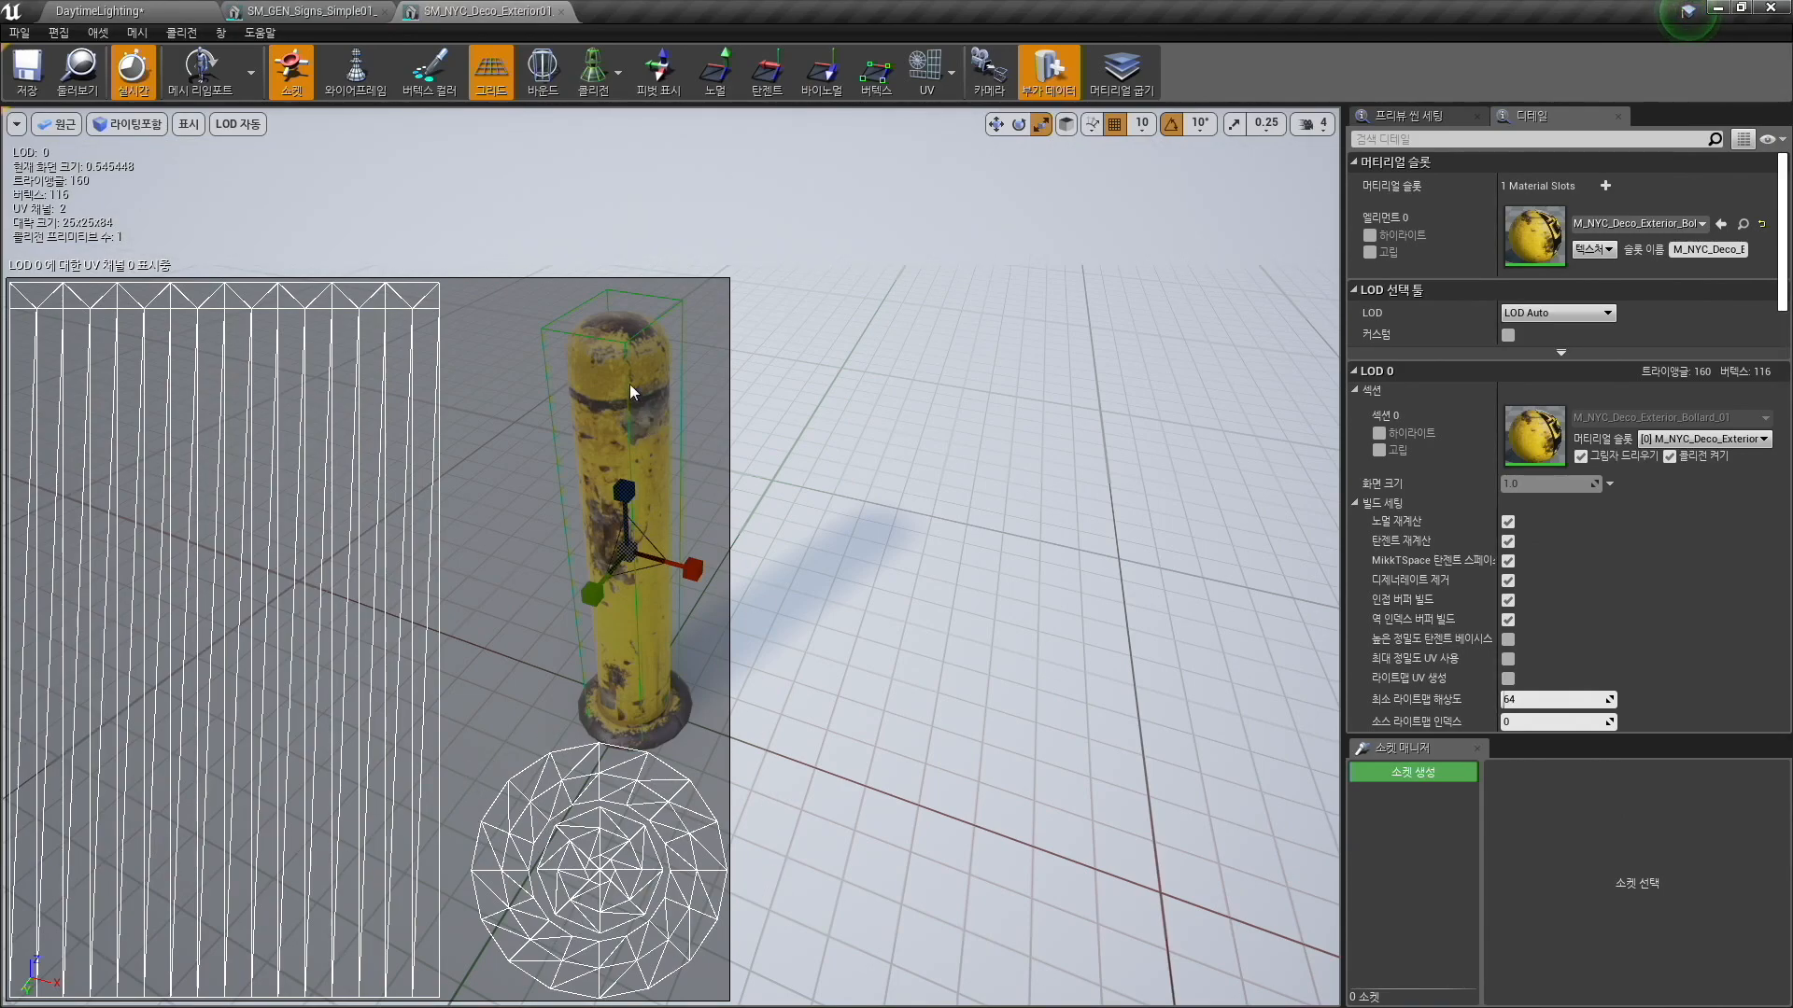
{"action": "left_click", "coordinate": [945, 81]}
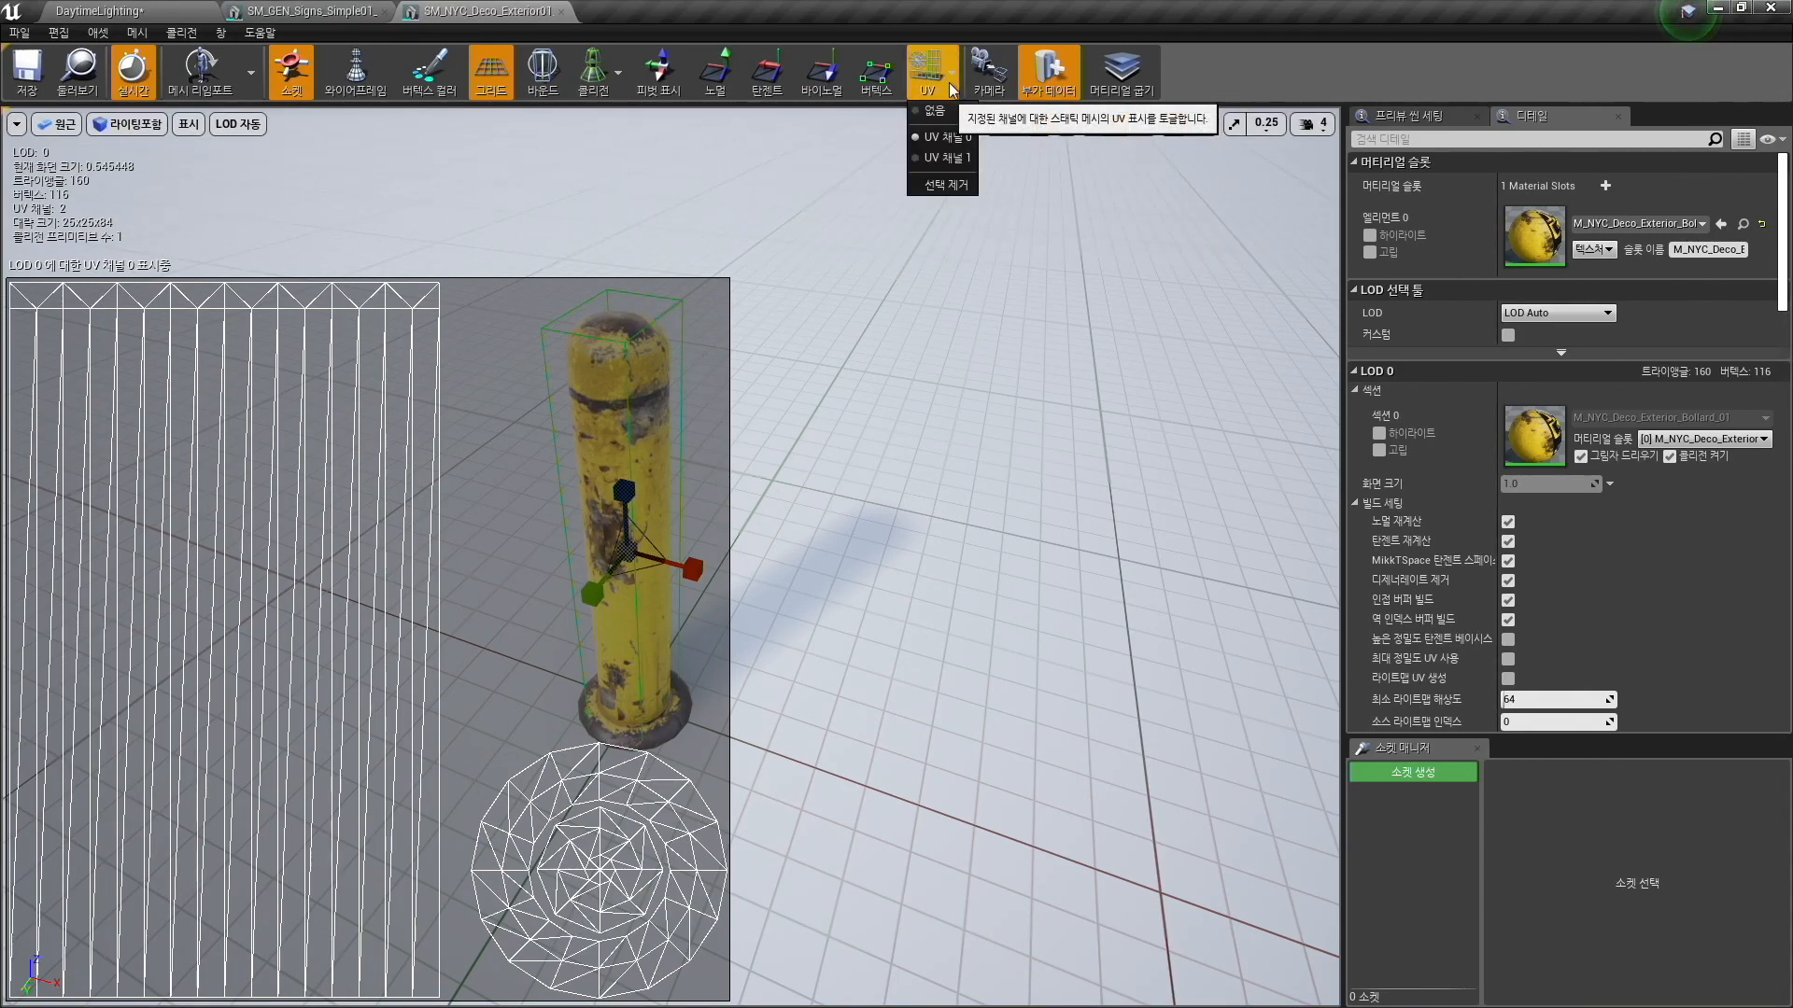
{"action": "left_click", "coordinate": [941, 163]}
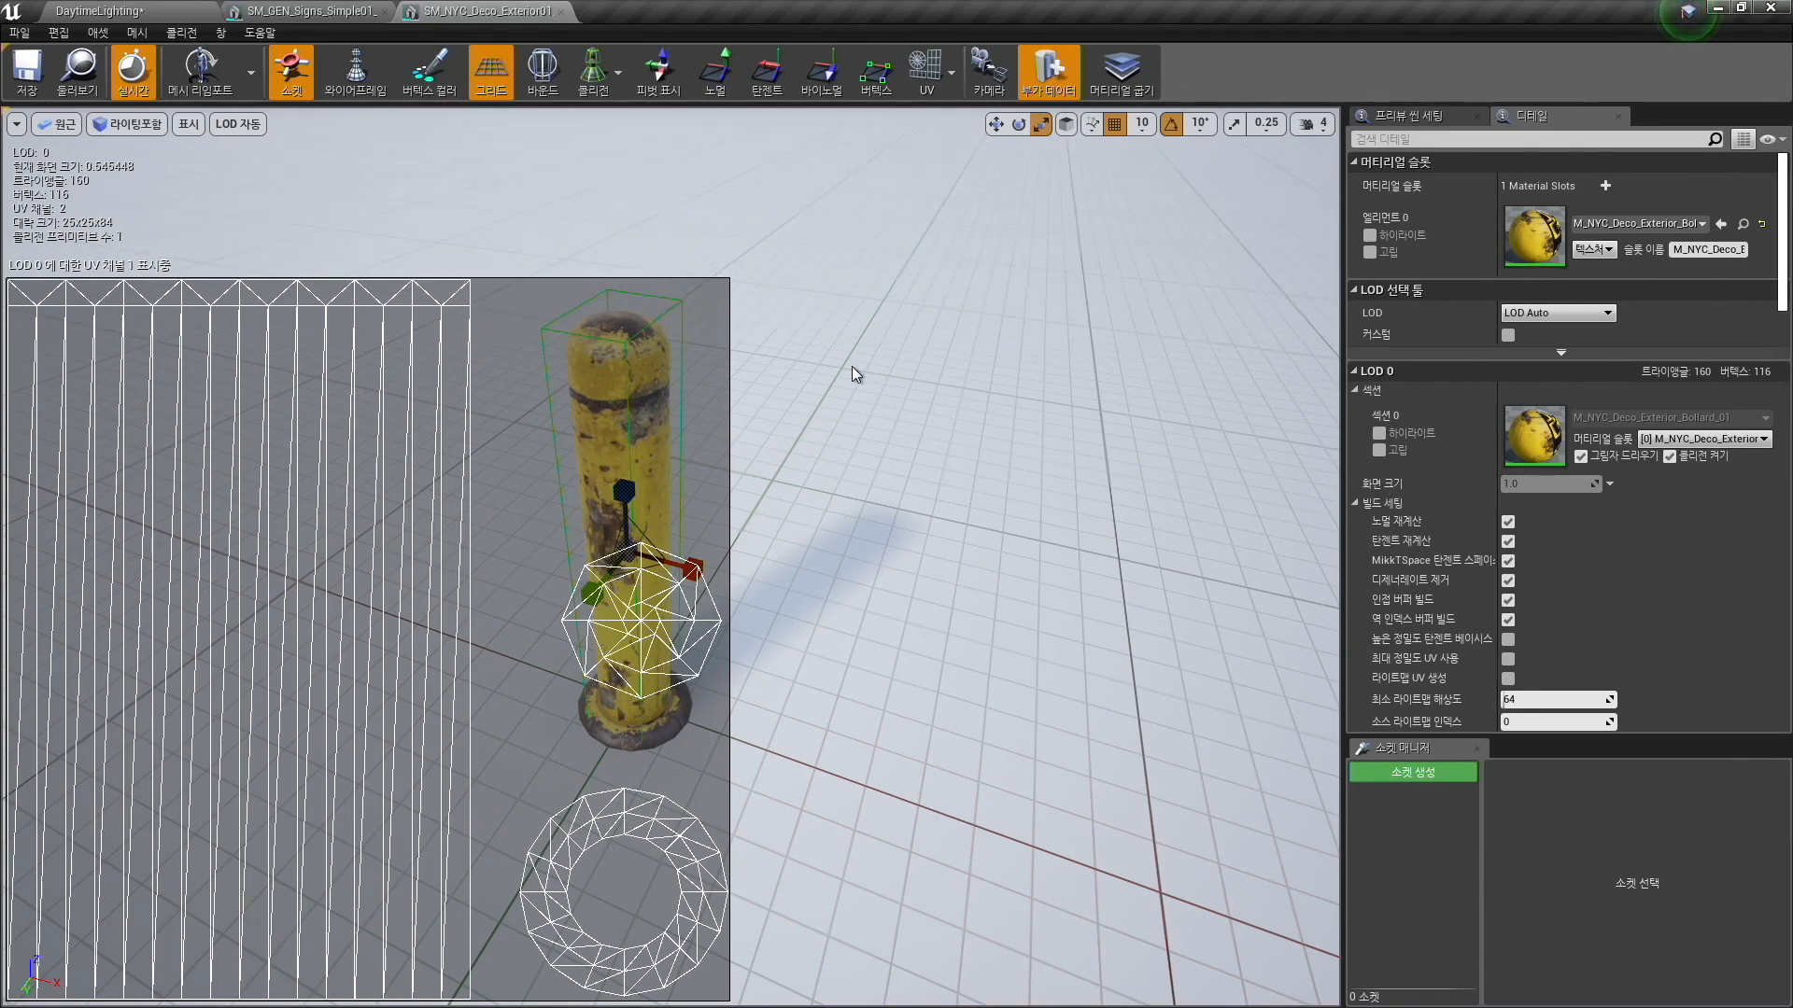
Advance the slideshow through the lightmap UV and LOD points and return to the DaytimeLighting level in Unreal Engine.
{"action": "key", "text": "super+Tab"}
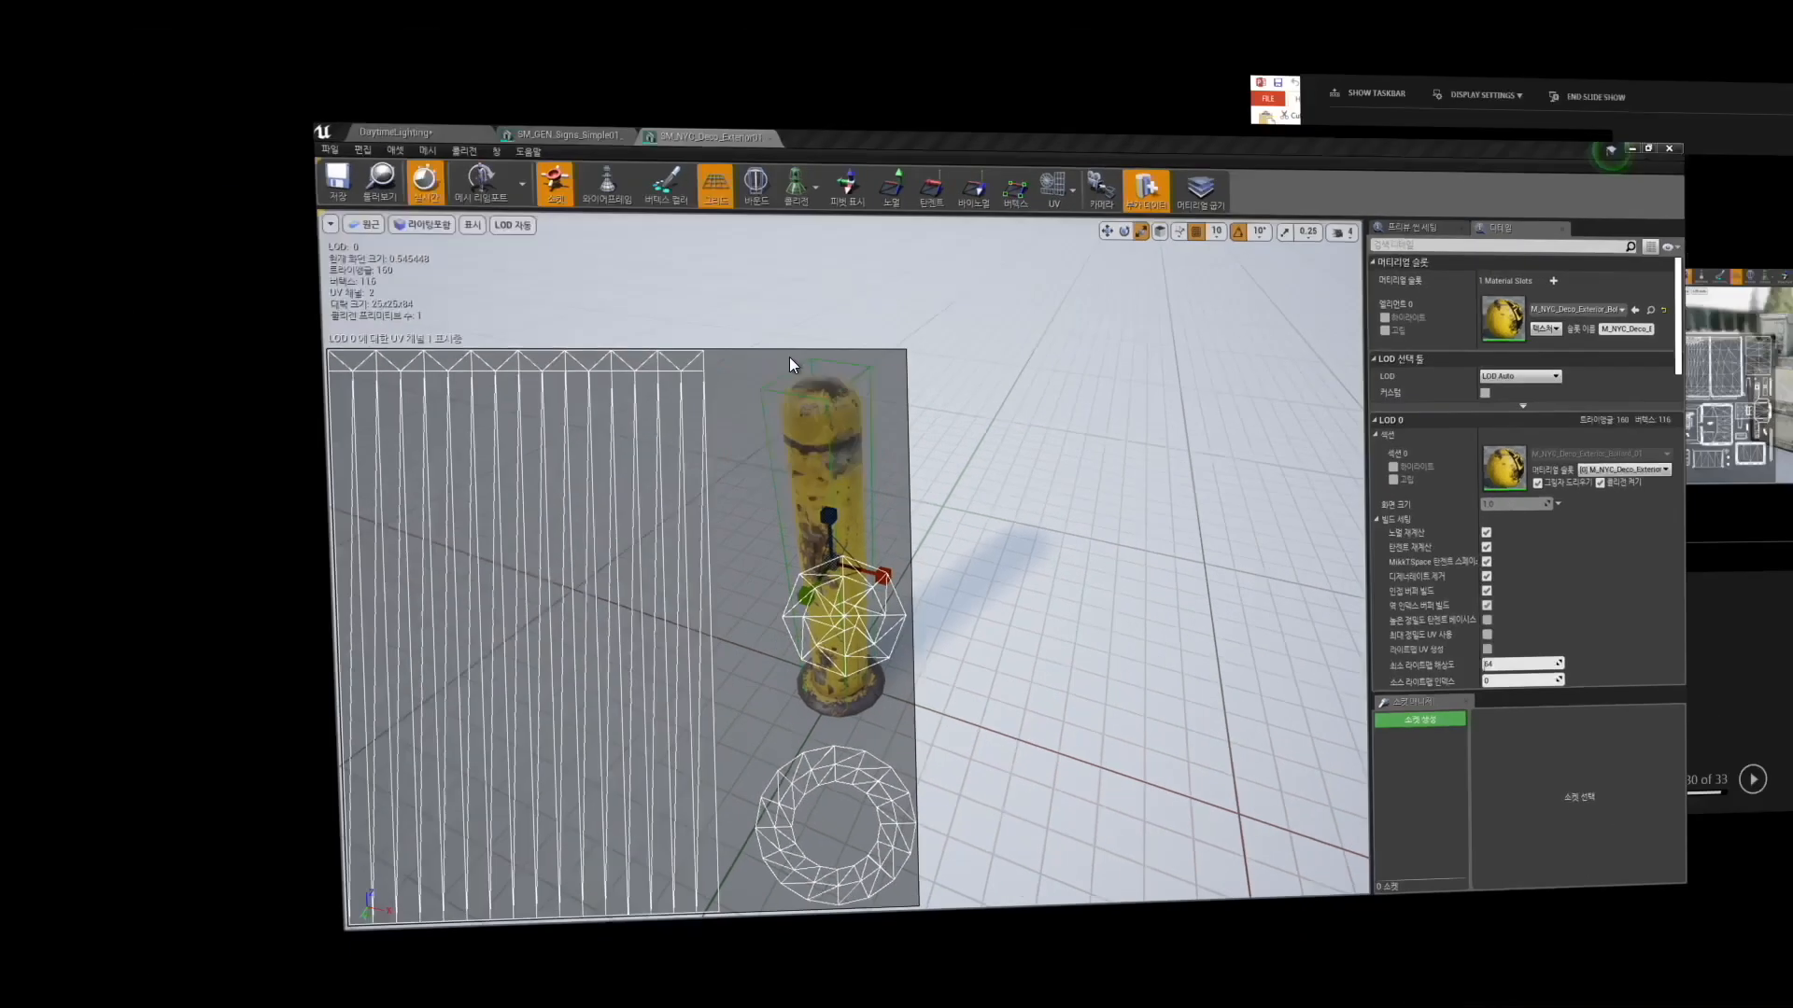
{"action": "left_click", "coordinate": [741, 357]}
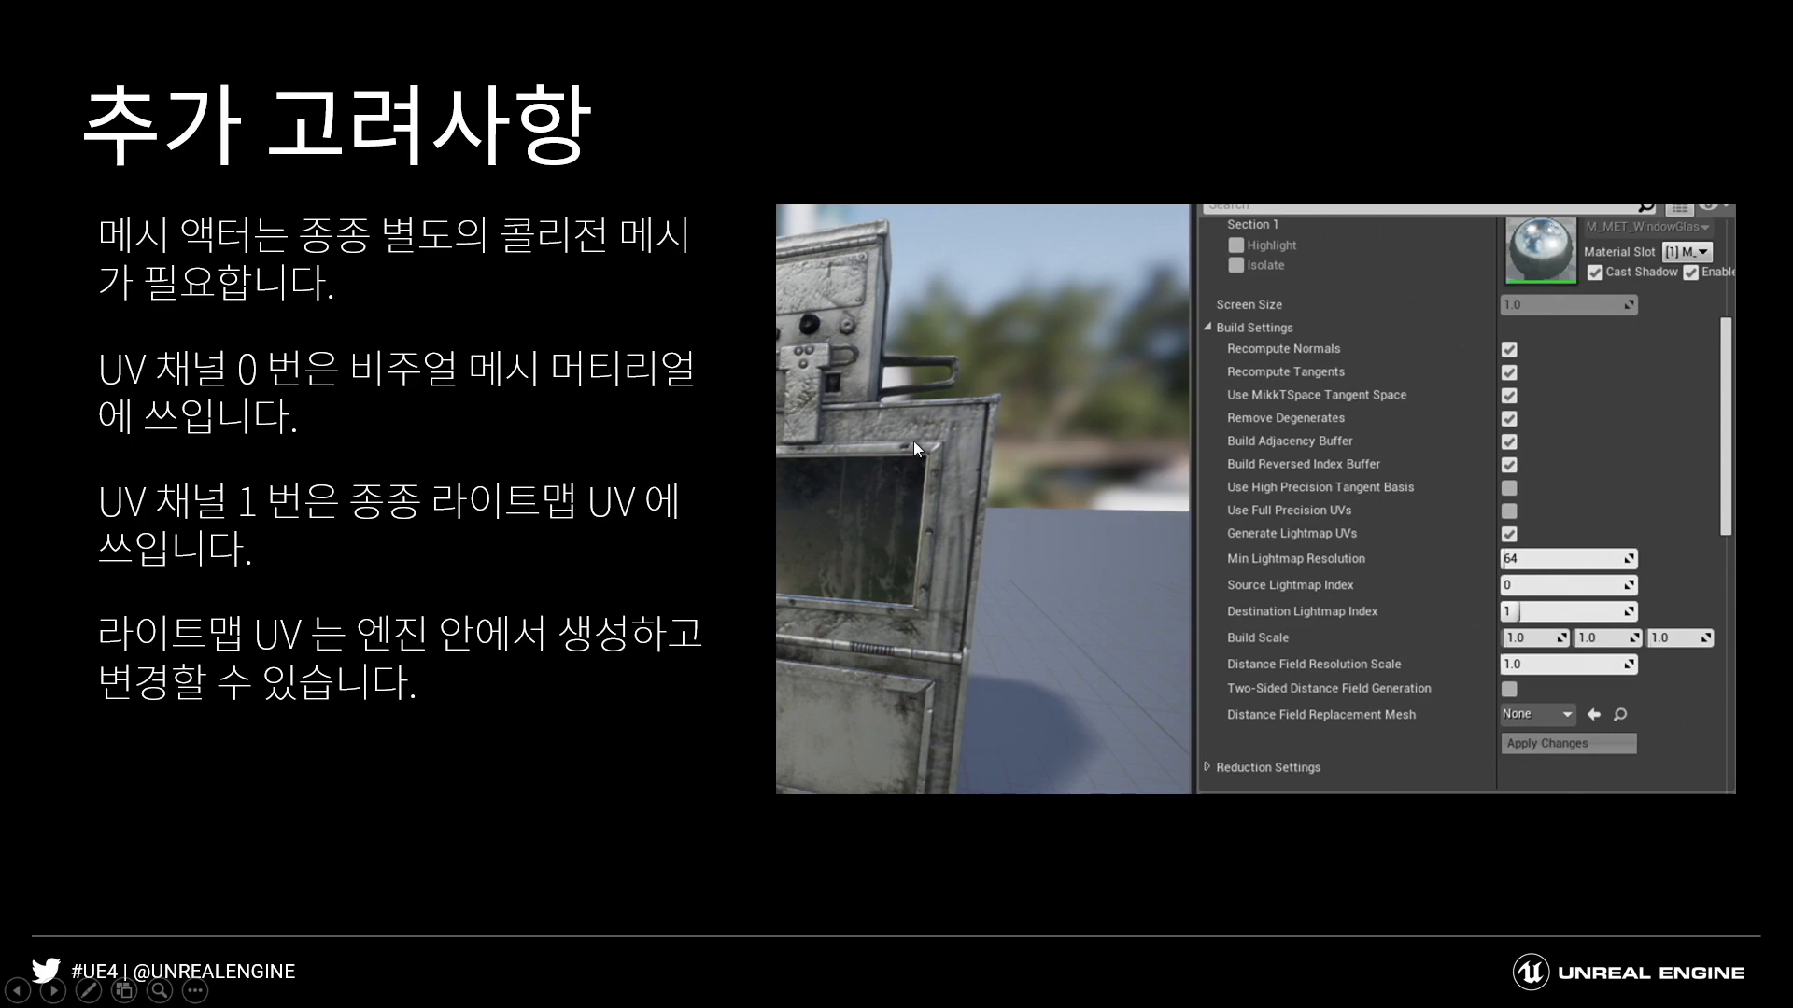
{"action": "left_click", "coordinate": [971, 381]}
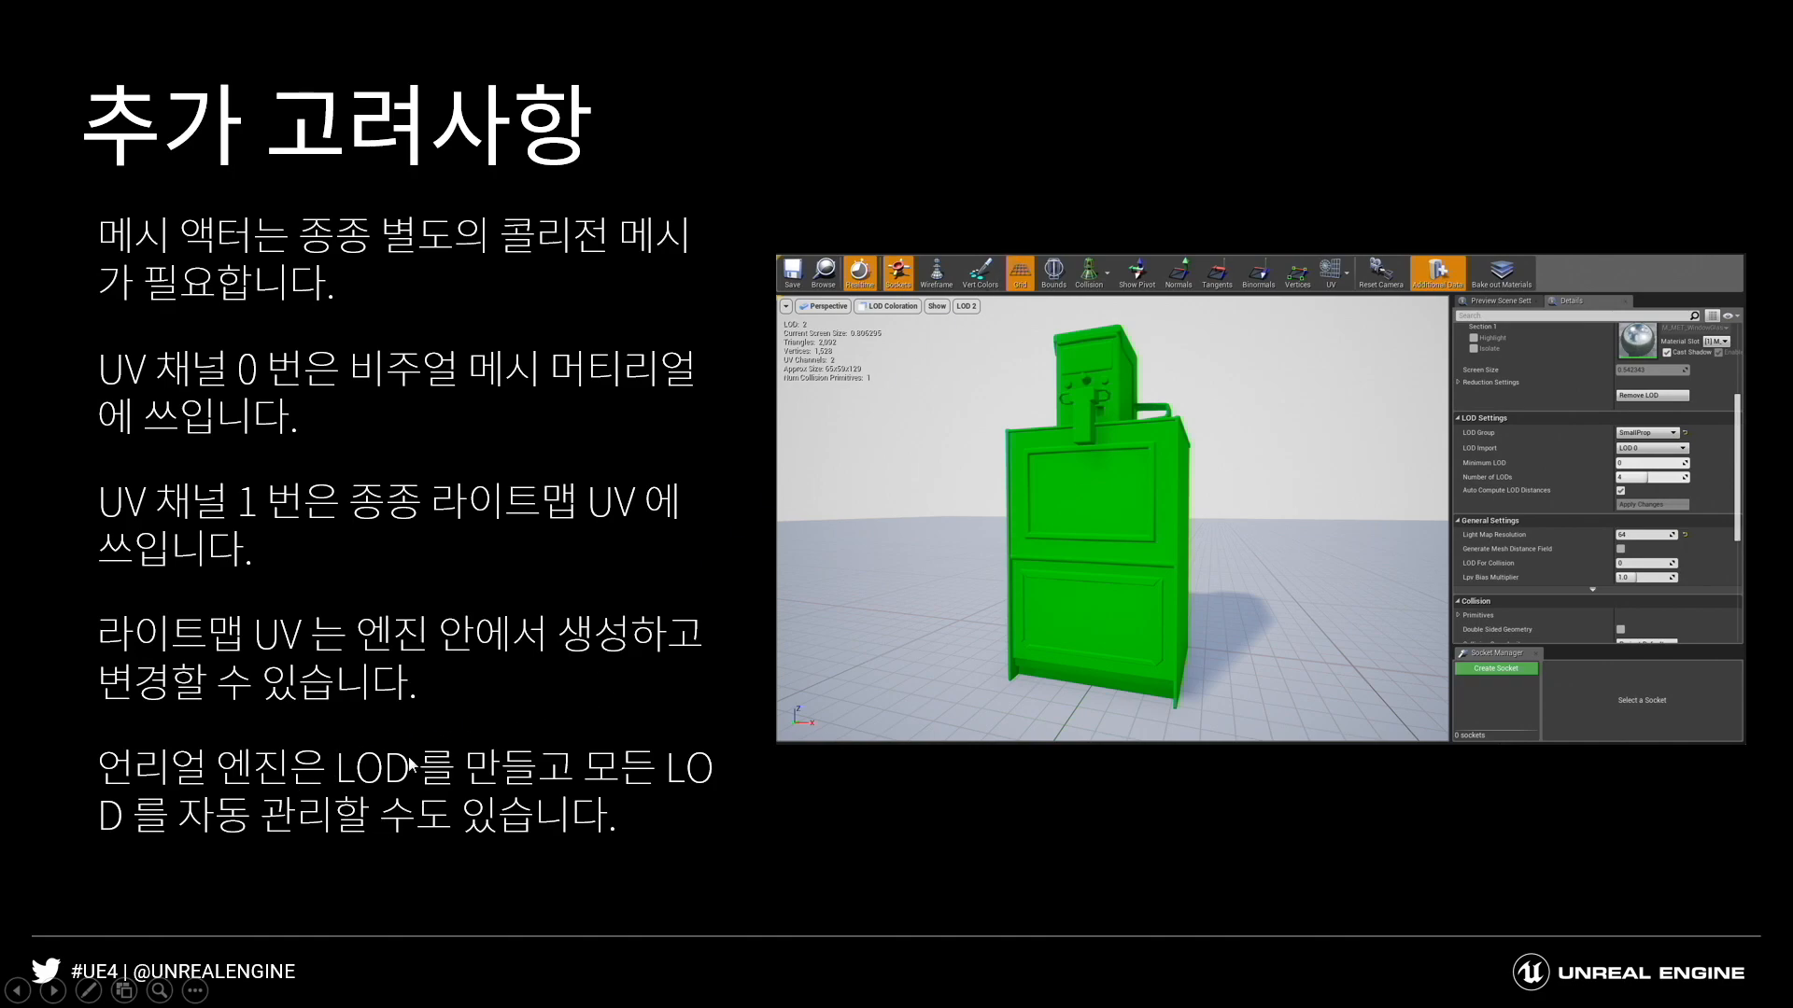
{"action": "key", "text": "super+Tab"}
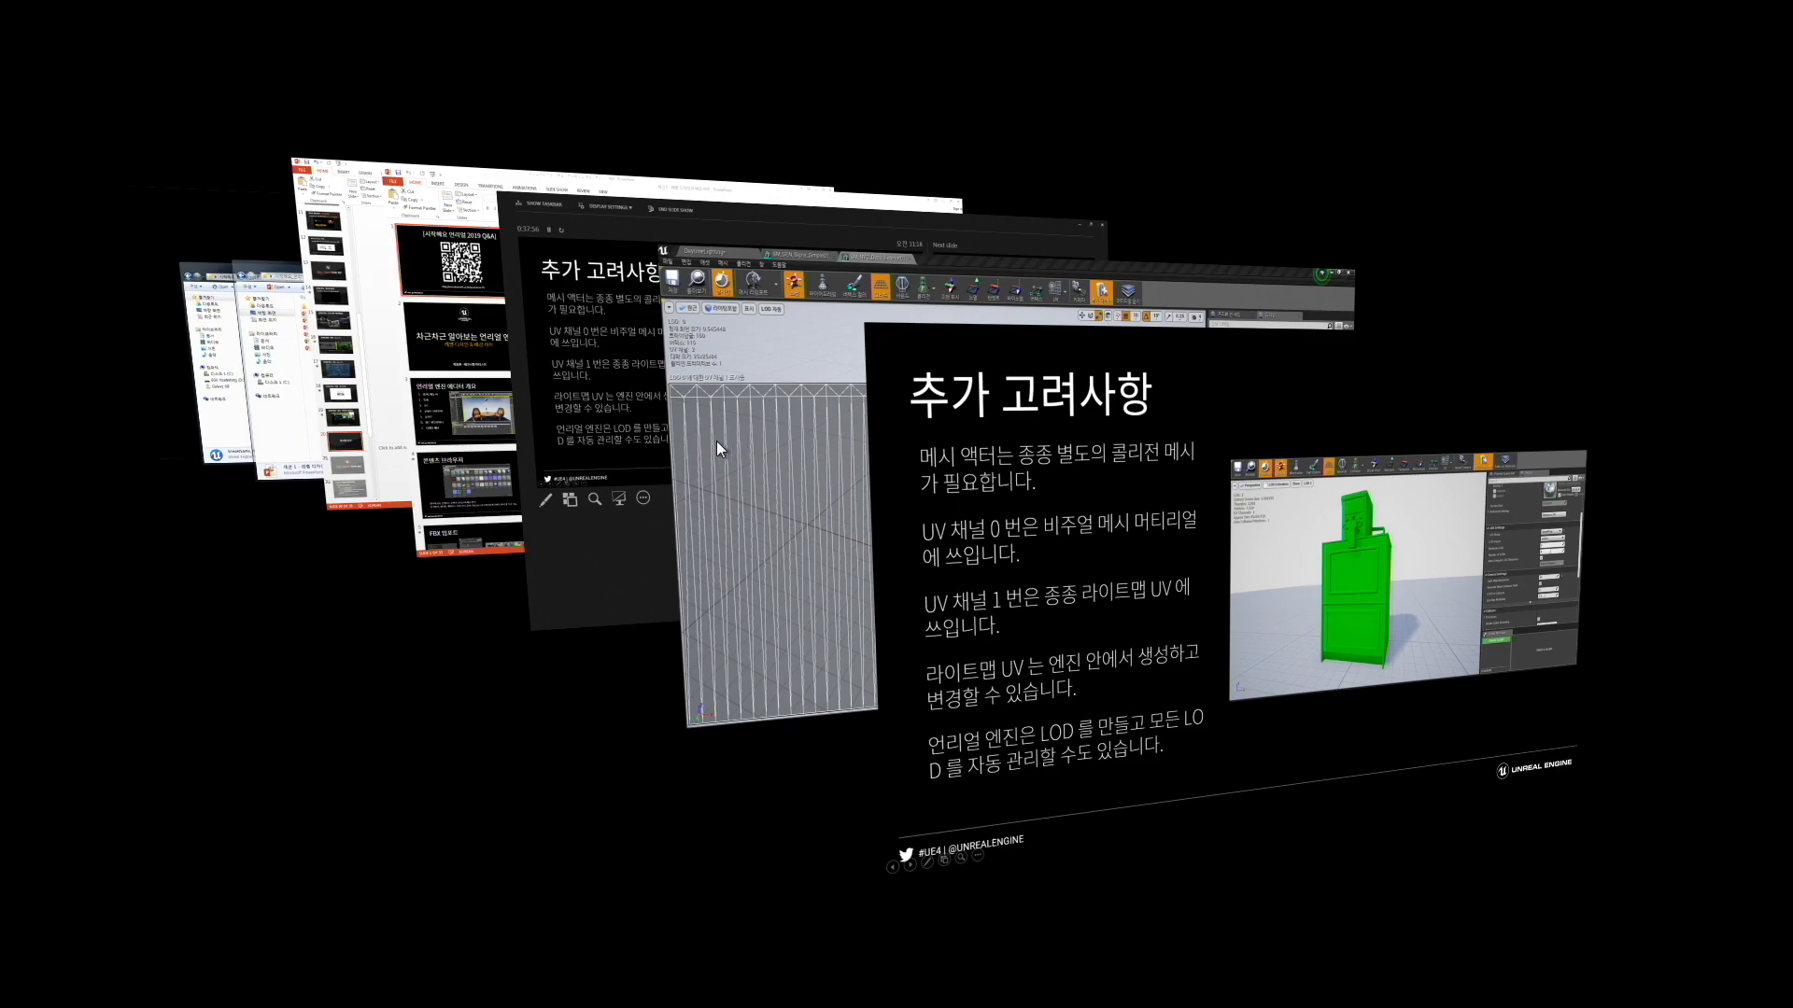
{"action": "left_click", "coordinate": [714, 407]}
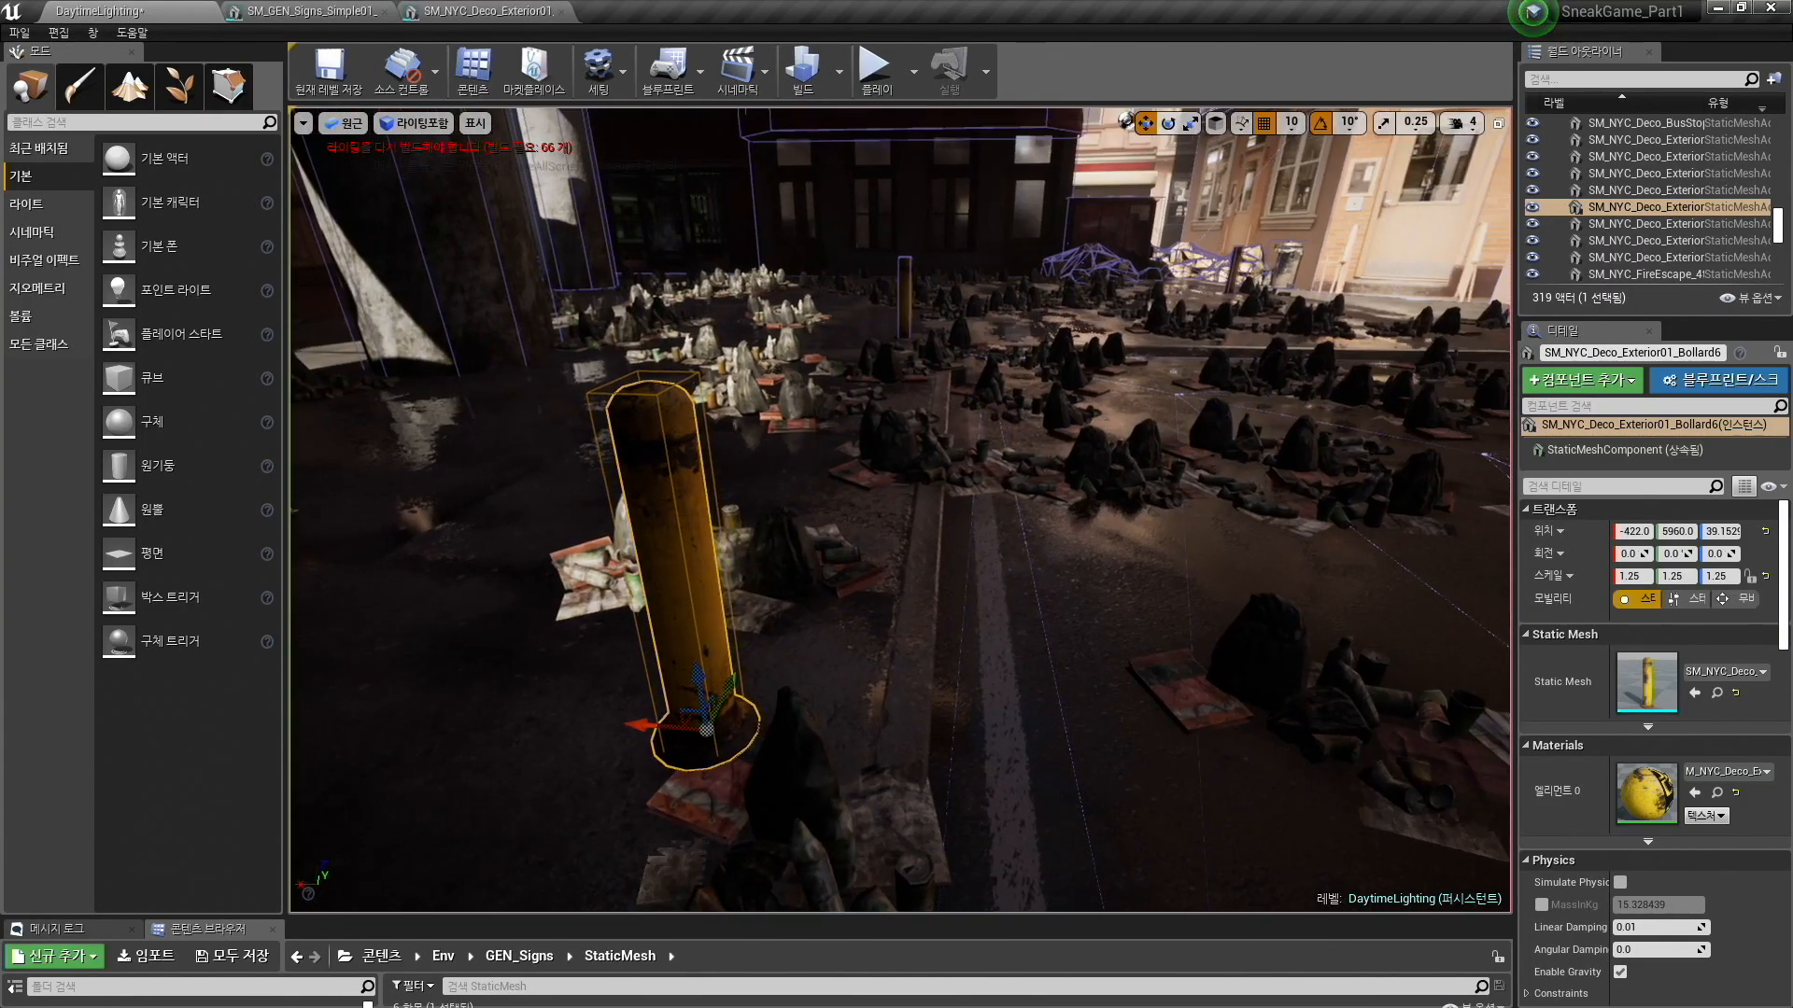
Enlarge the Content Browser, filter the Content folder to static meshes and place the S_MET_Vehicles_Taxi01 taxi on the open road beside the taxi row.
{"action": "key", "text": "w"}
{"action": "right_click_drag", "start_coordinate": [900, 510], "coordinate": [1158, 458]}
{"action": "right_click_drag", "start_coordinate": [644, 411], "coordinate": [687, 413]}
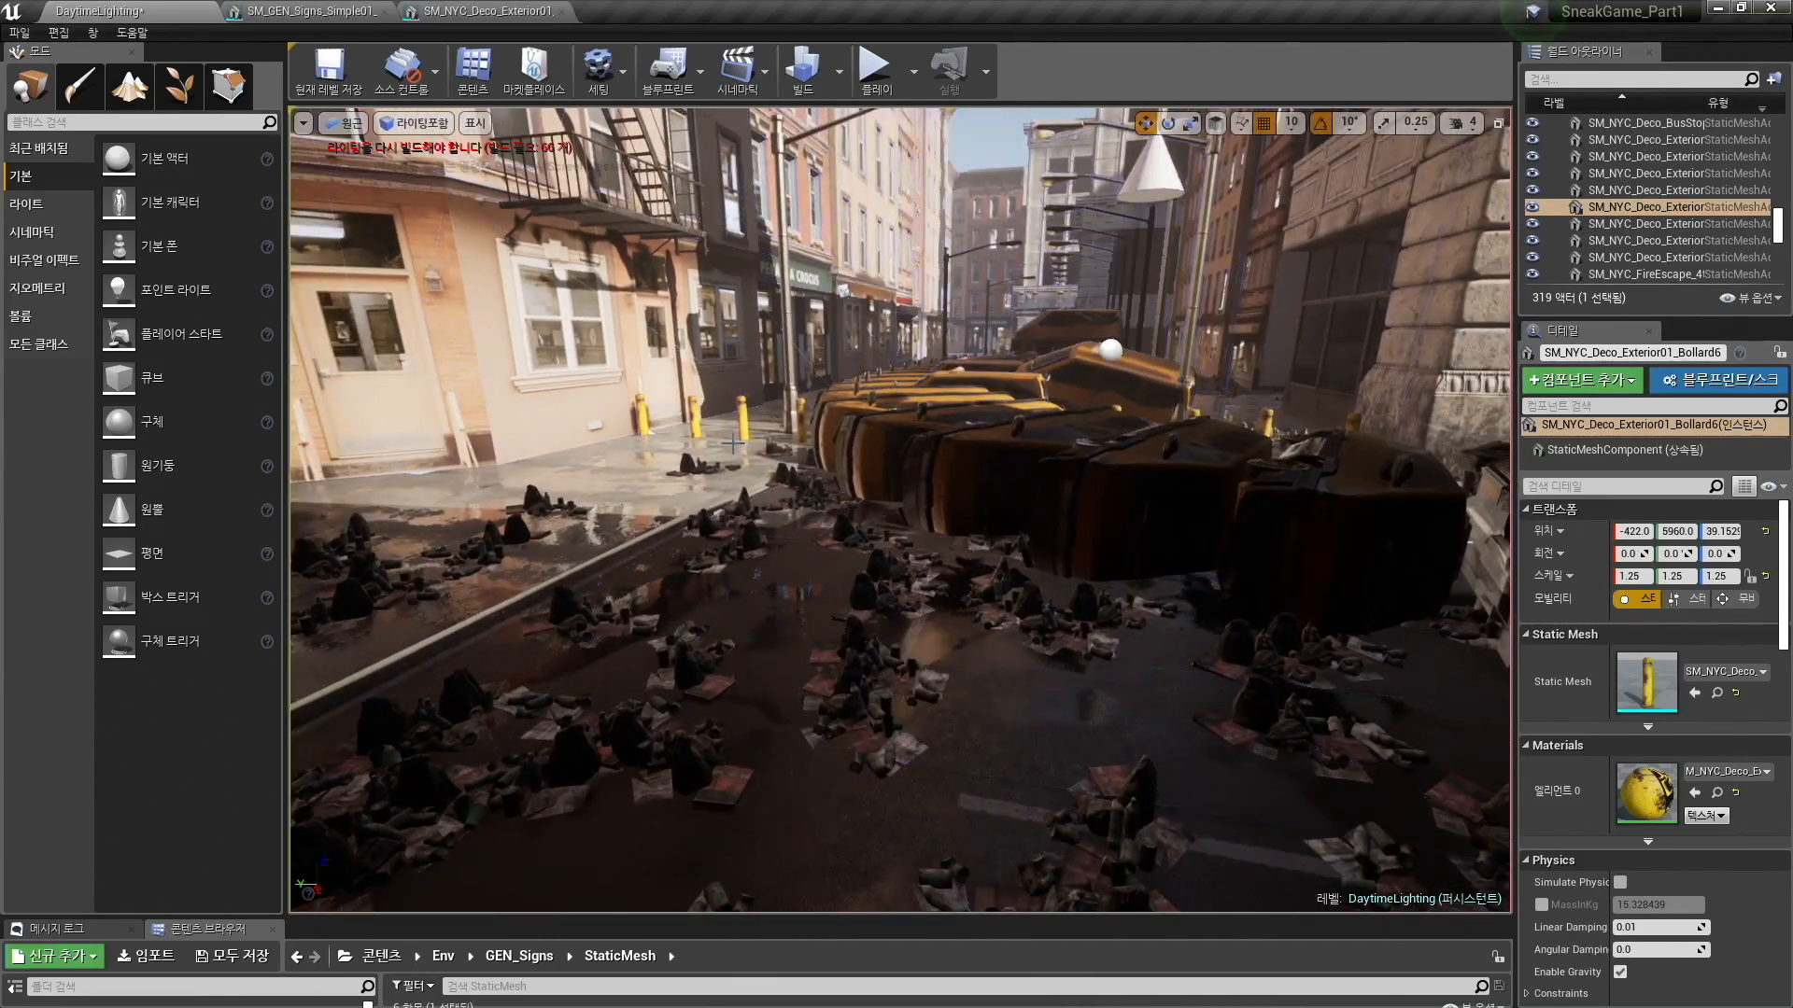
{"action": "right_click_drag", "start_coordinate": [687, 414], "coordinate": [1779, 453]}
{"action": "key", "text": "a"}
{"action": "key", "text": "w"}
{"action": "right_click_drag", "start_coordinate": [847, 399], "coordinate": [1177, 477]}
{"action": "key", "text": "d"}
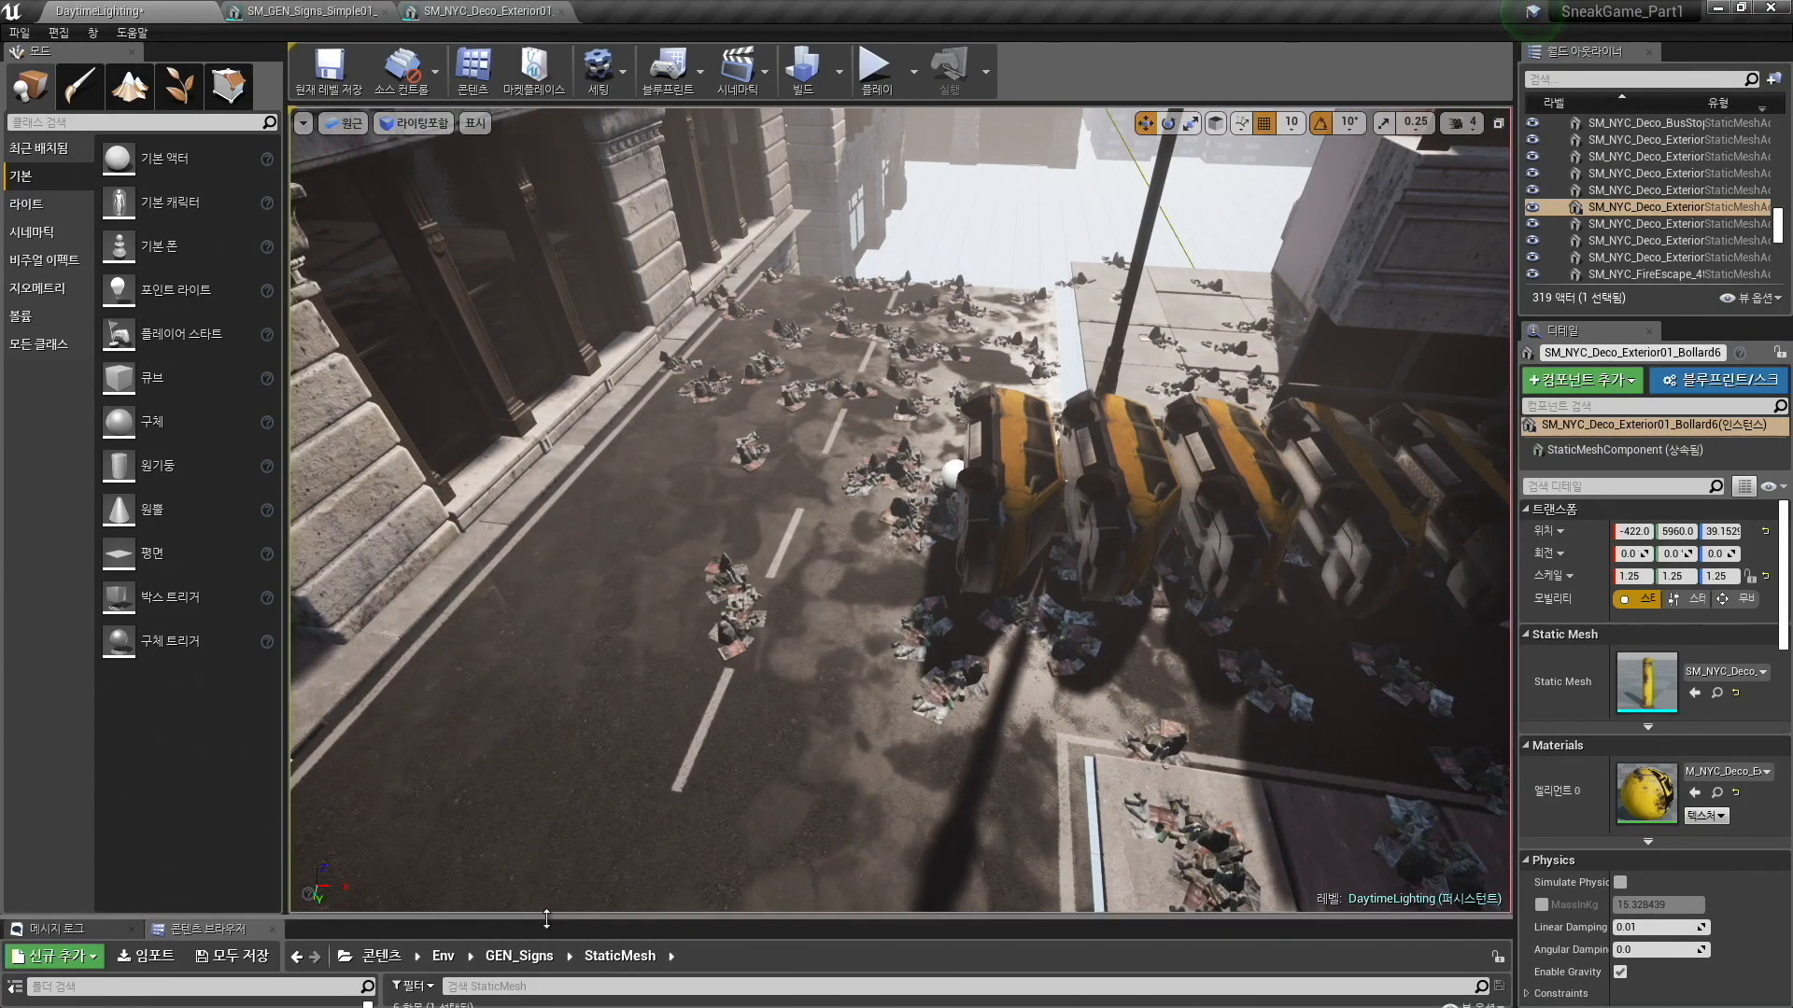
{"action": "left_click_drag", "start_coordinate": [545, 917], "coordinate": [545, 616]}
{"action": "left_click", "coordinate": [53, 709]}
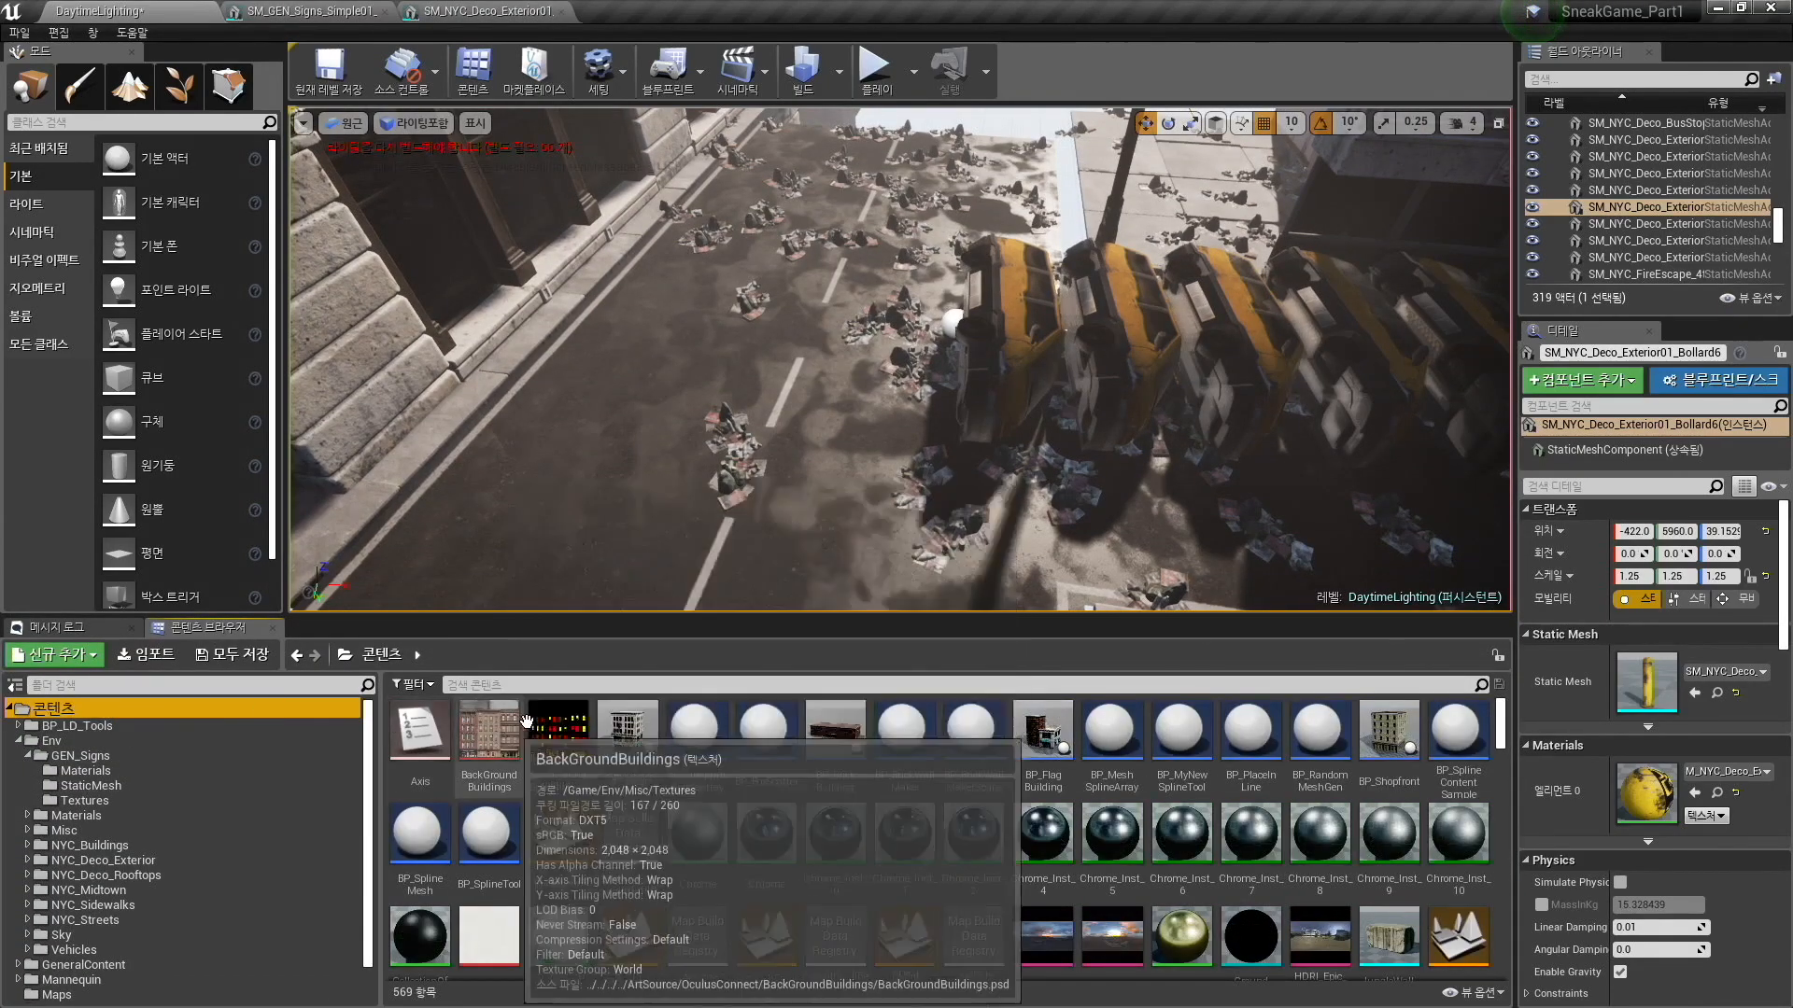
{"action": "left_click", "coordinate": [413, 685]}
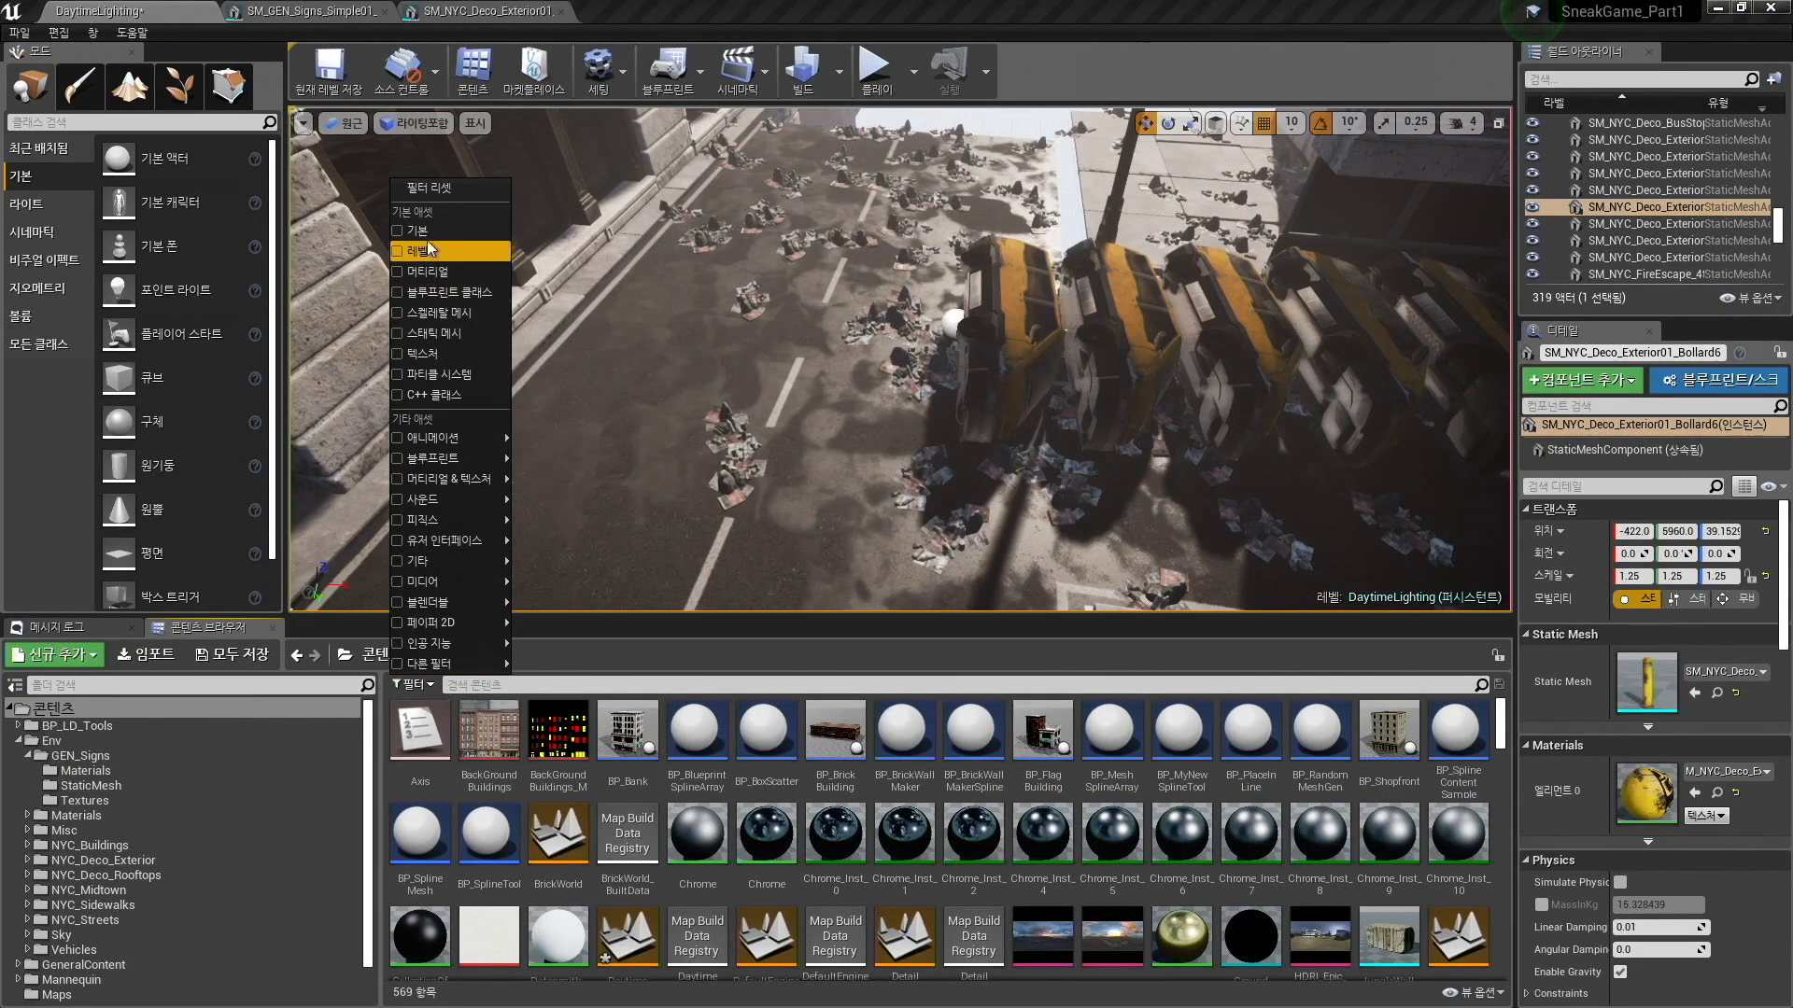
{"action": "left_click_drag", "start_coordinate": [488, 754], "coordinate": [759, 250]}
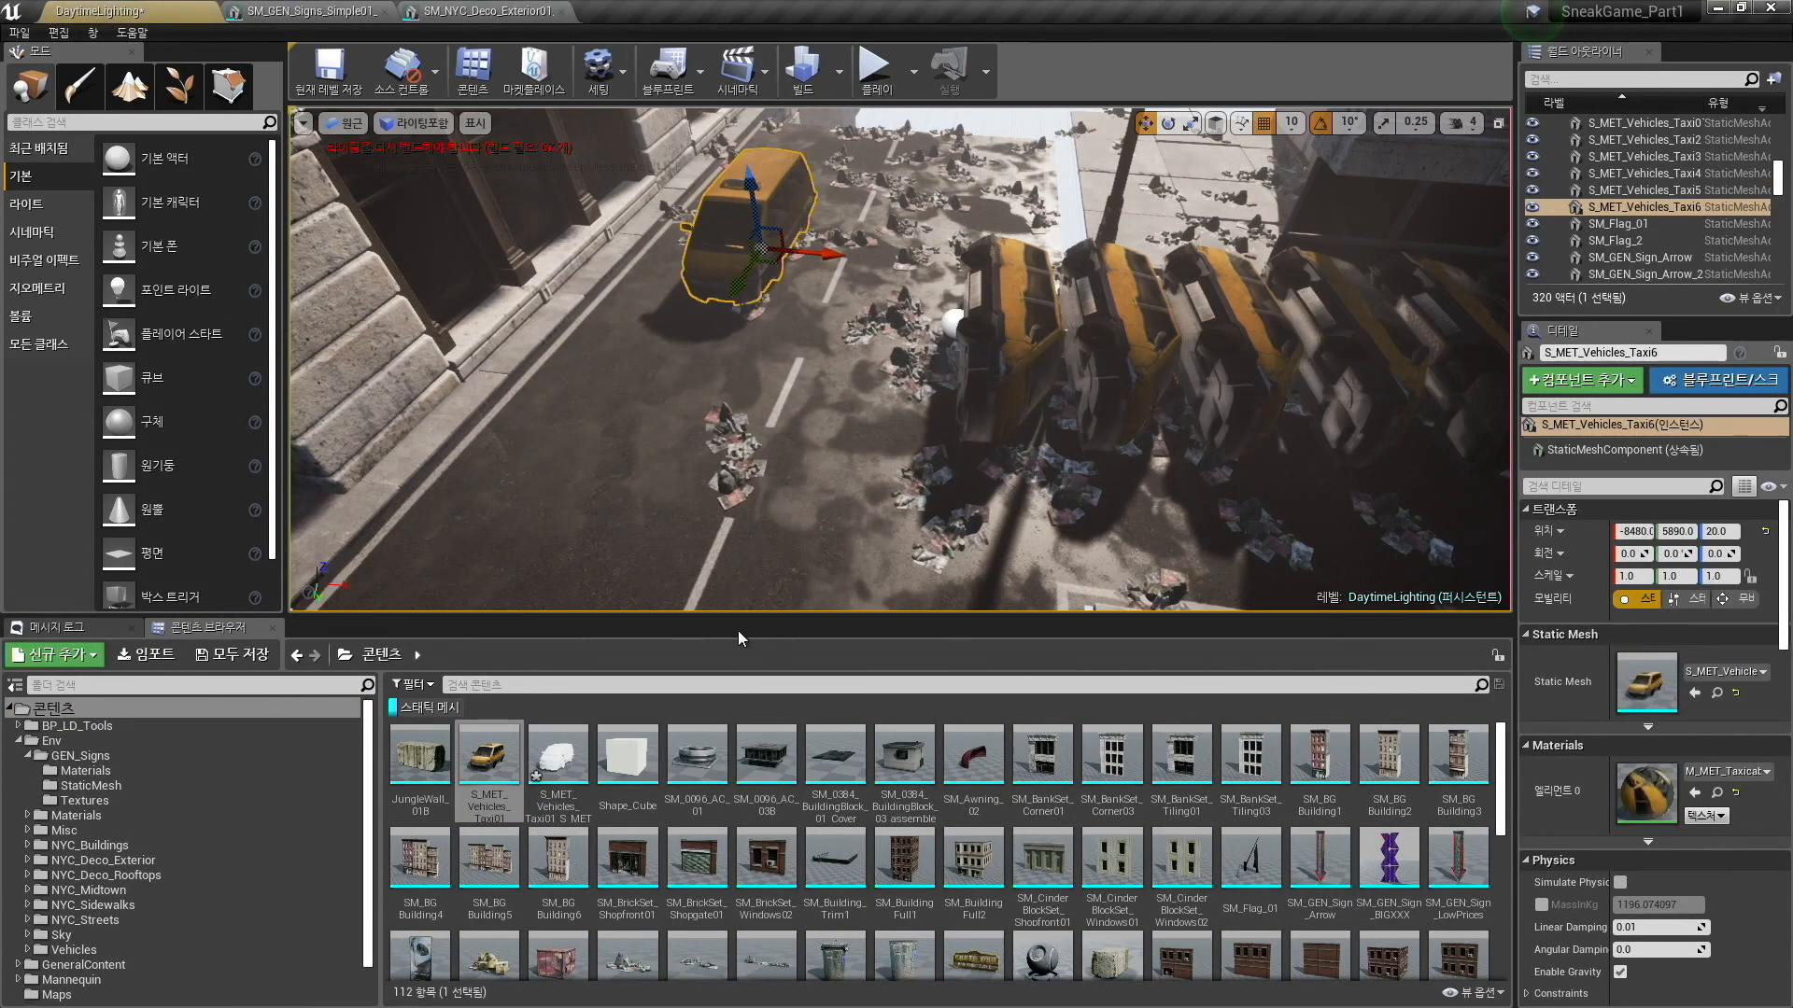
Compare the placed taxi's wireframe density from near and far, with the Content Browser reduced in height, and restore the lit view.
{"action": "right_click_drag", "start_coordinate": [848, 534], "coordinate": [952, 473]}
{"action": "key", "text": "alt+2"}
{"action": "key", "text": "w"}
{"action": "key", "text": "s"}
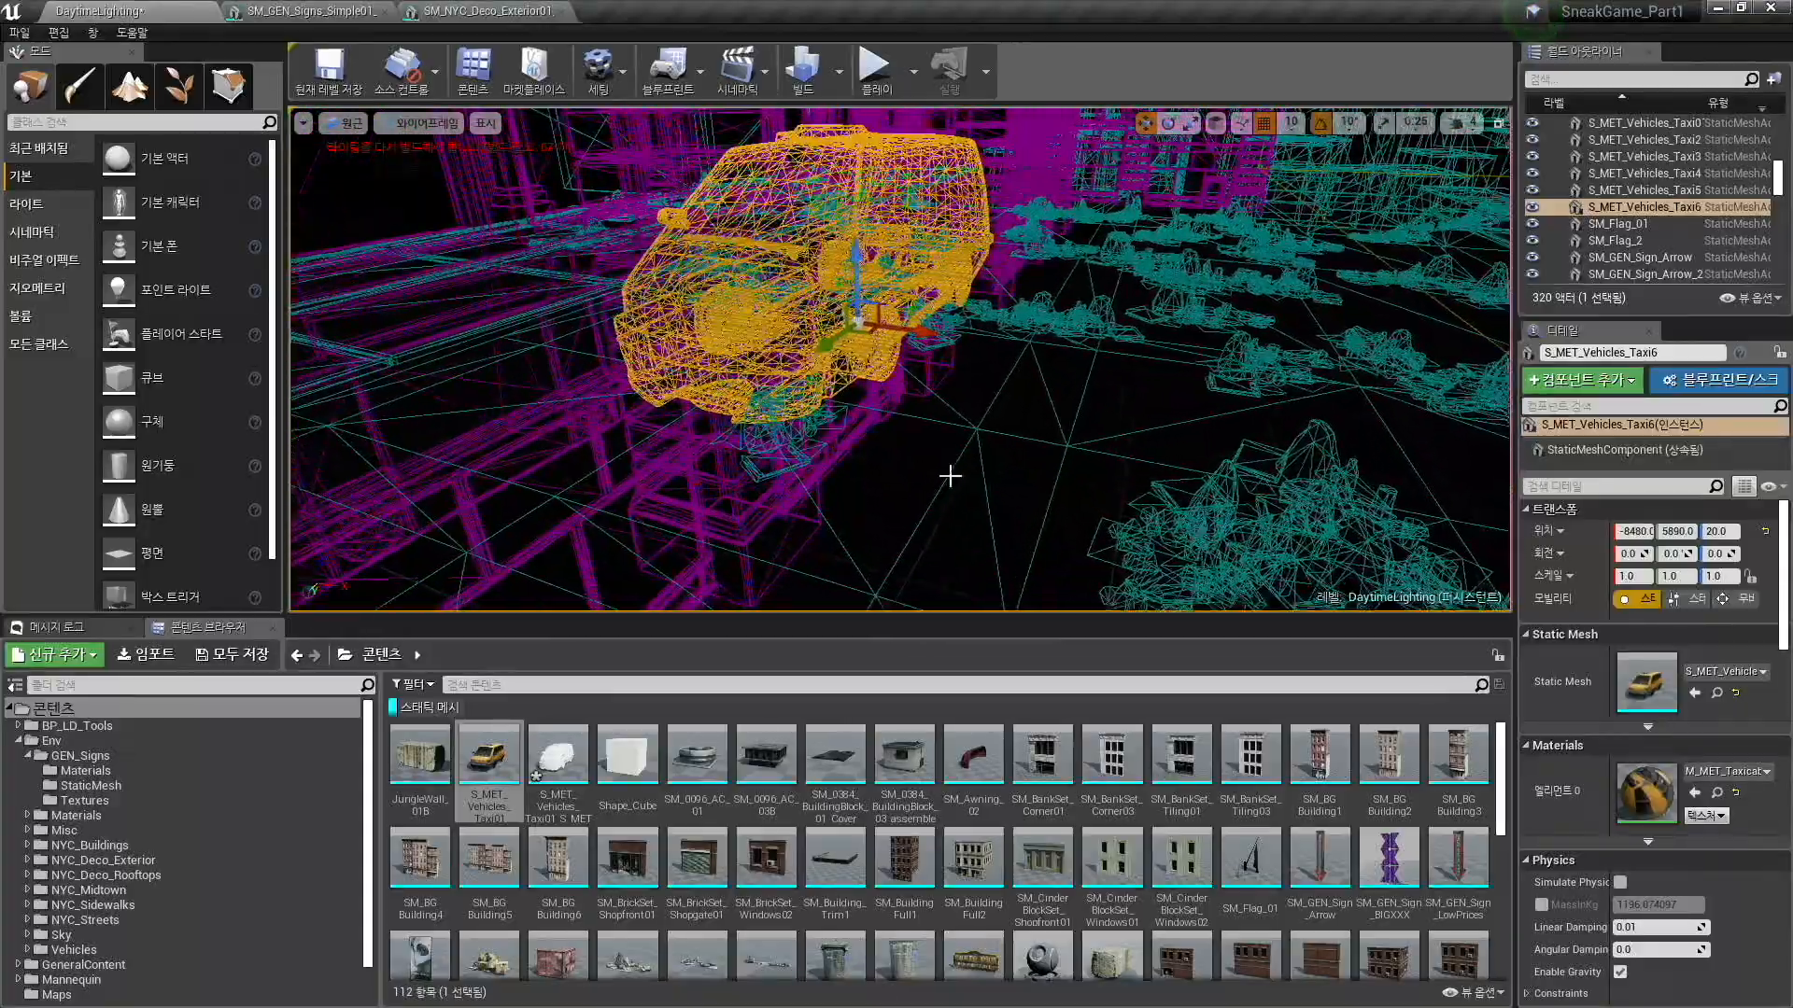
{"action": "left_click_drag", "start_coordinate": [1003, 615], "coordinate": [1006, 624]}
{"action": "left_click_drag", "start_coordinate": [1020, 719], "coordinate": [1016, 790]}
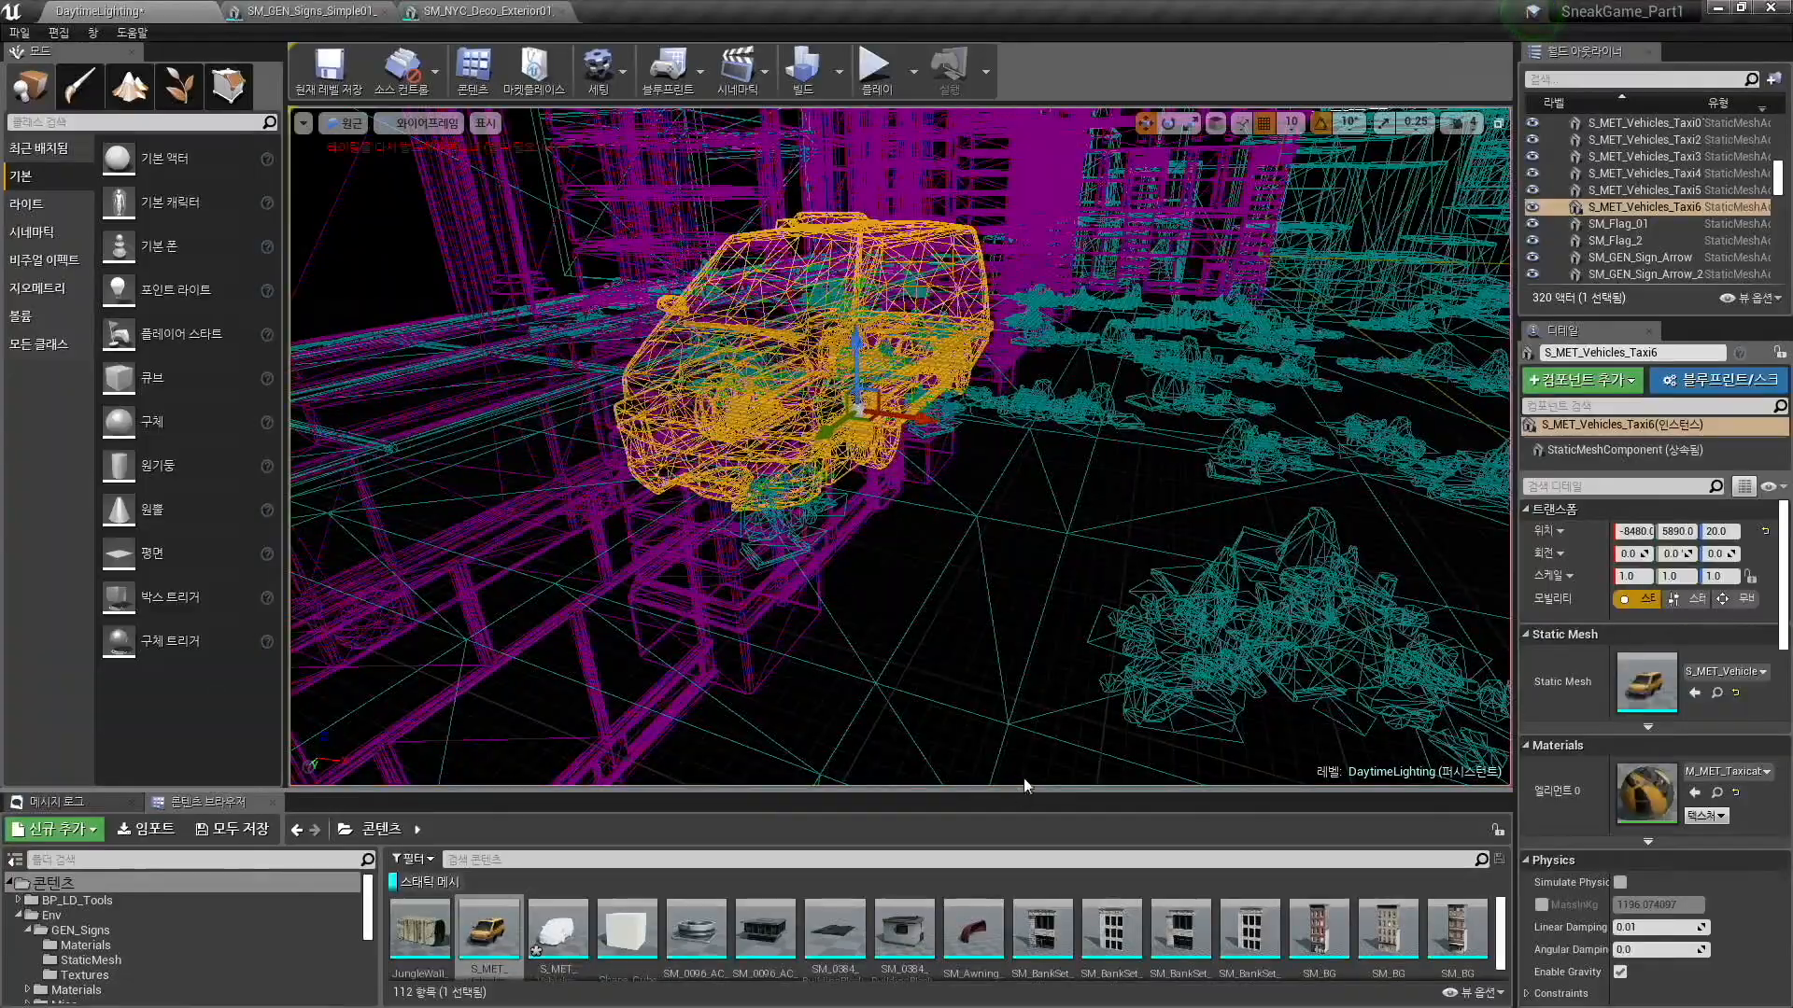
{"action": "key", "text": "s"}
{"action": "right_click_drag", "start_coordinate": [933, 489], "coordinate": [922, 501]}
{"action": "key", "text": "w"}
{"action": "key", "text": "w"}
{"action": "key", "text": "w"}
{"action": "right_click_drag", "start_coordinate": [893, 607], "coordinate": [884, 600]}
{"action": "key", "text": "alt+4"}
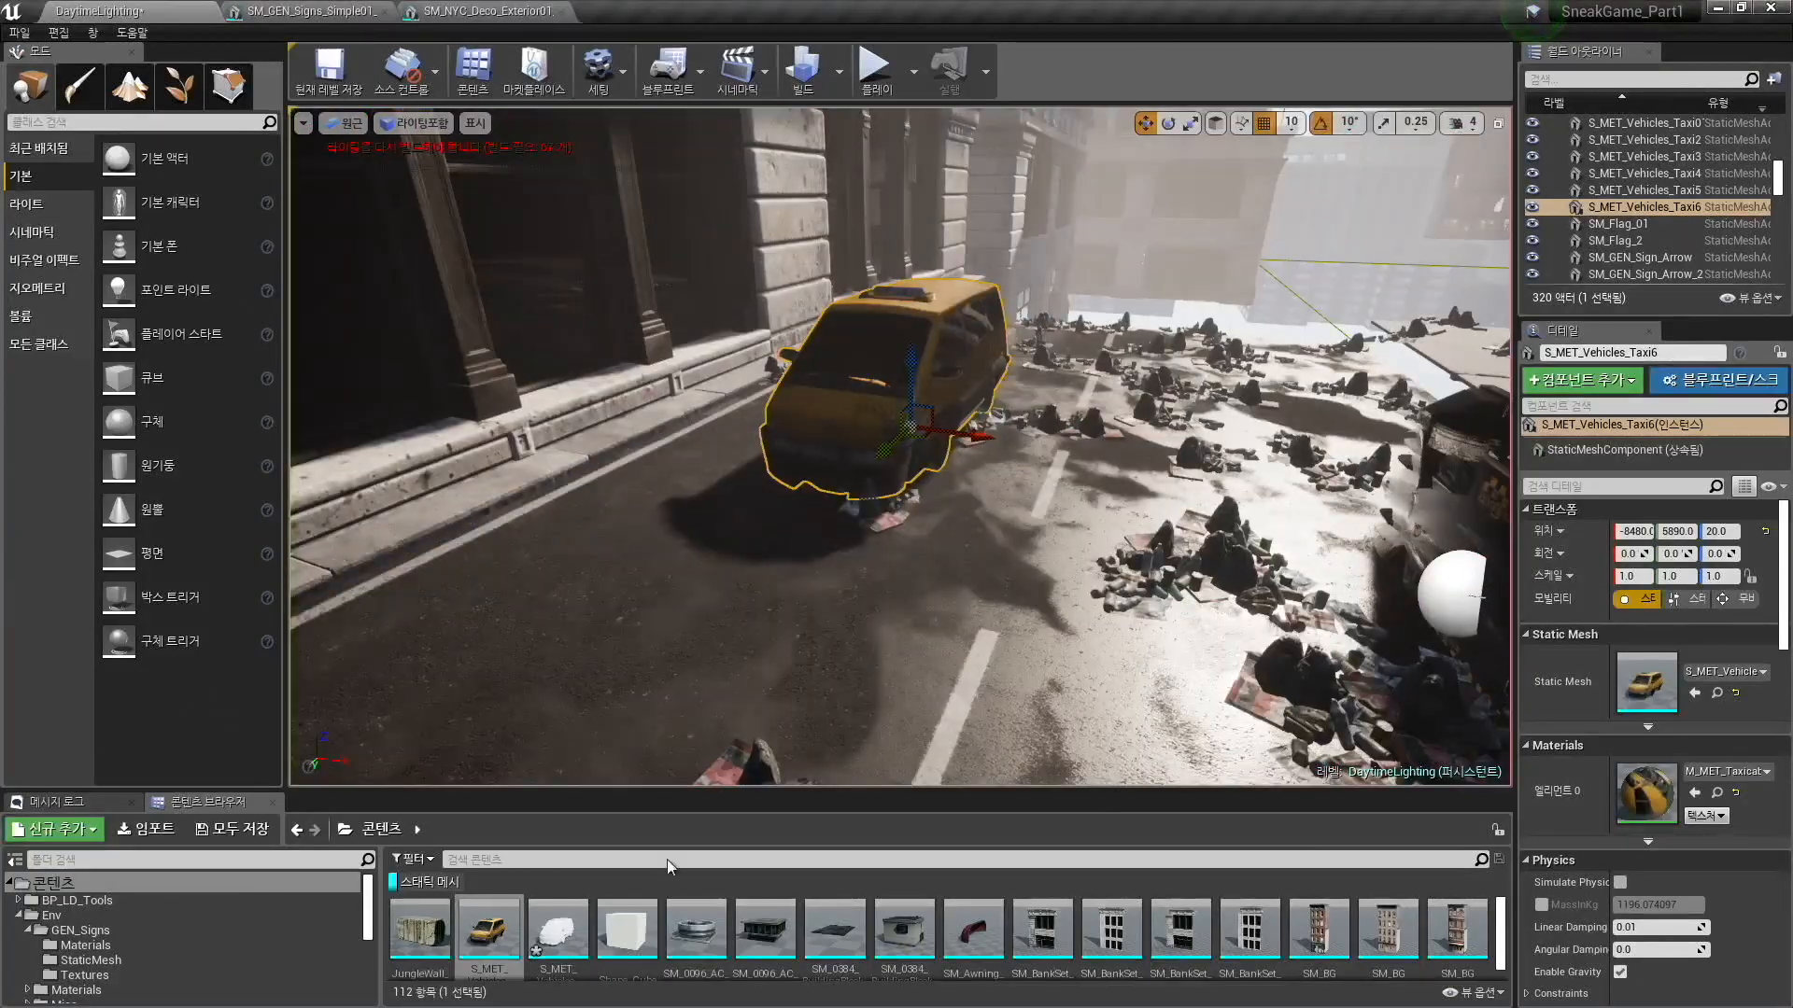
Open the S_MET_Vehicles_Taxi01 asset in its static mesh editor and frame the whole taxi.
{"action": "double_click", "coordinate": [487, 932]}
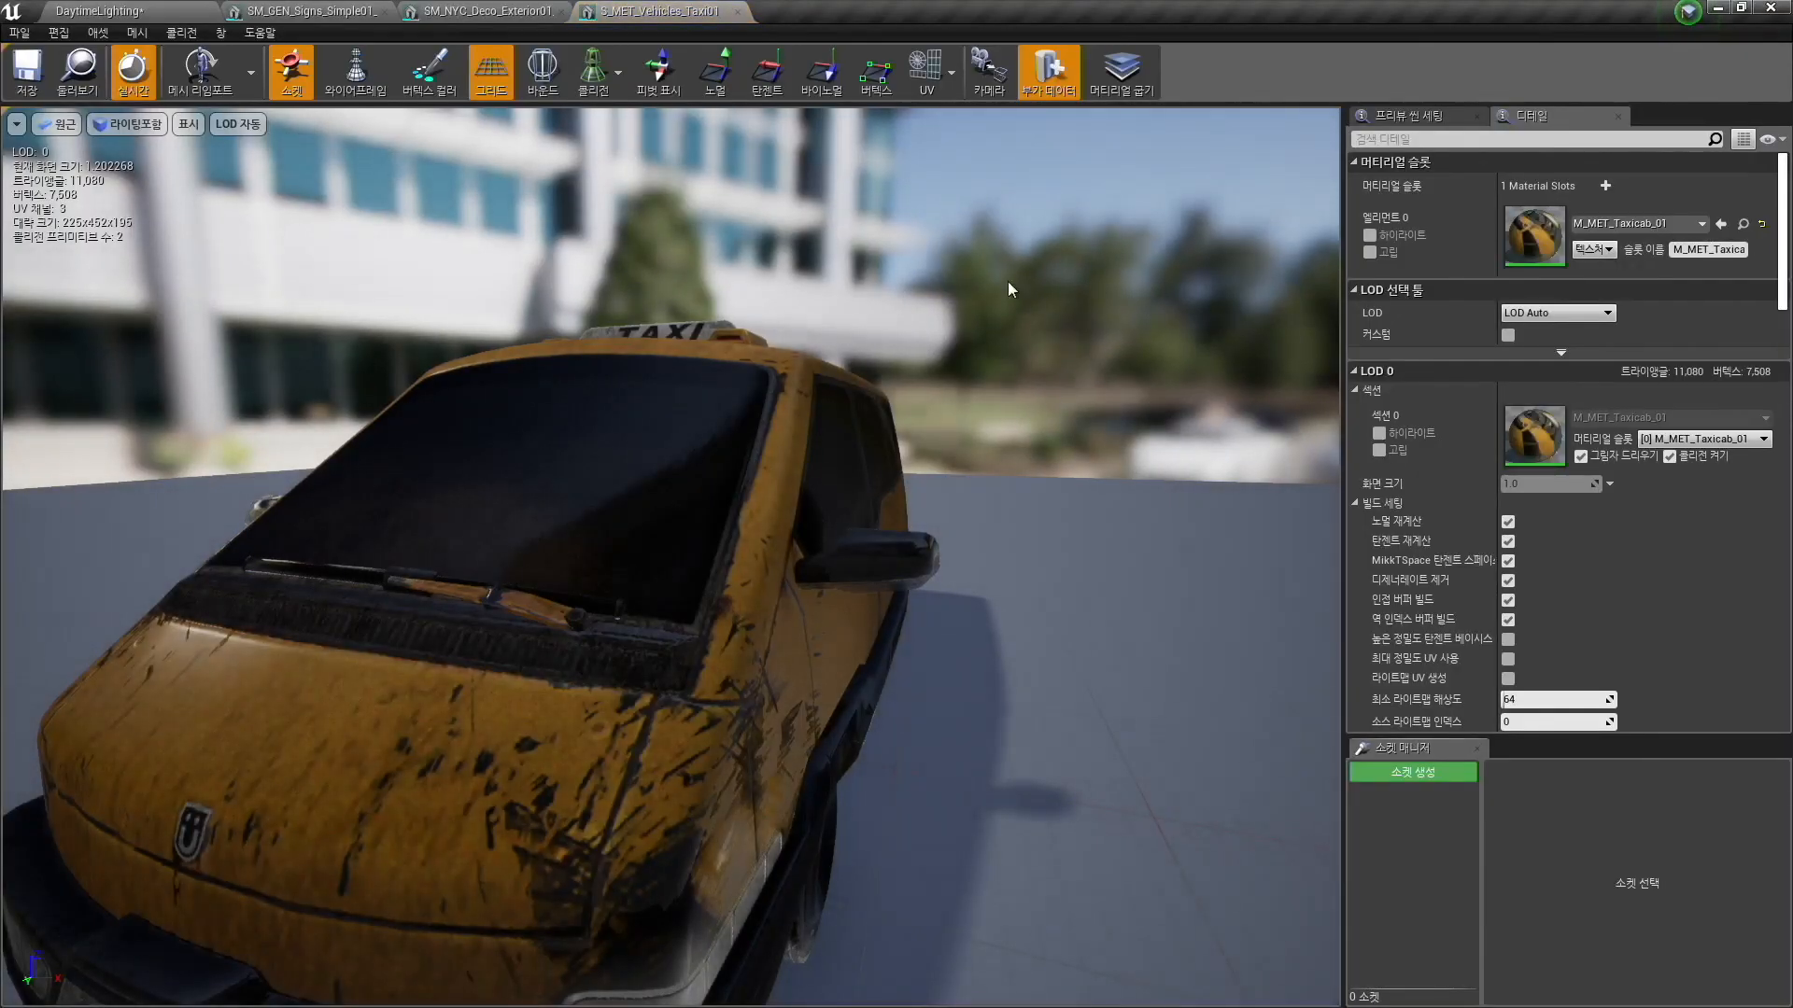
{"action": "key", "text": "f"}
{"action": "right_click_drag", "start_coordinate": [672, 560], "coordinate": [652, 561]}
{"action": "key", "text": "s"}
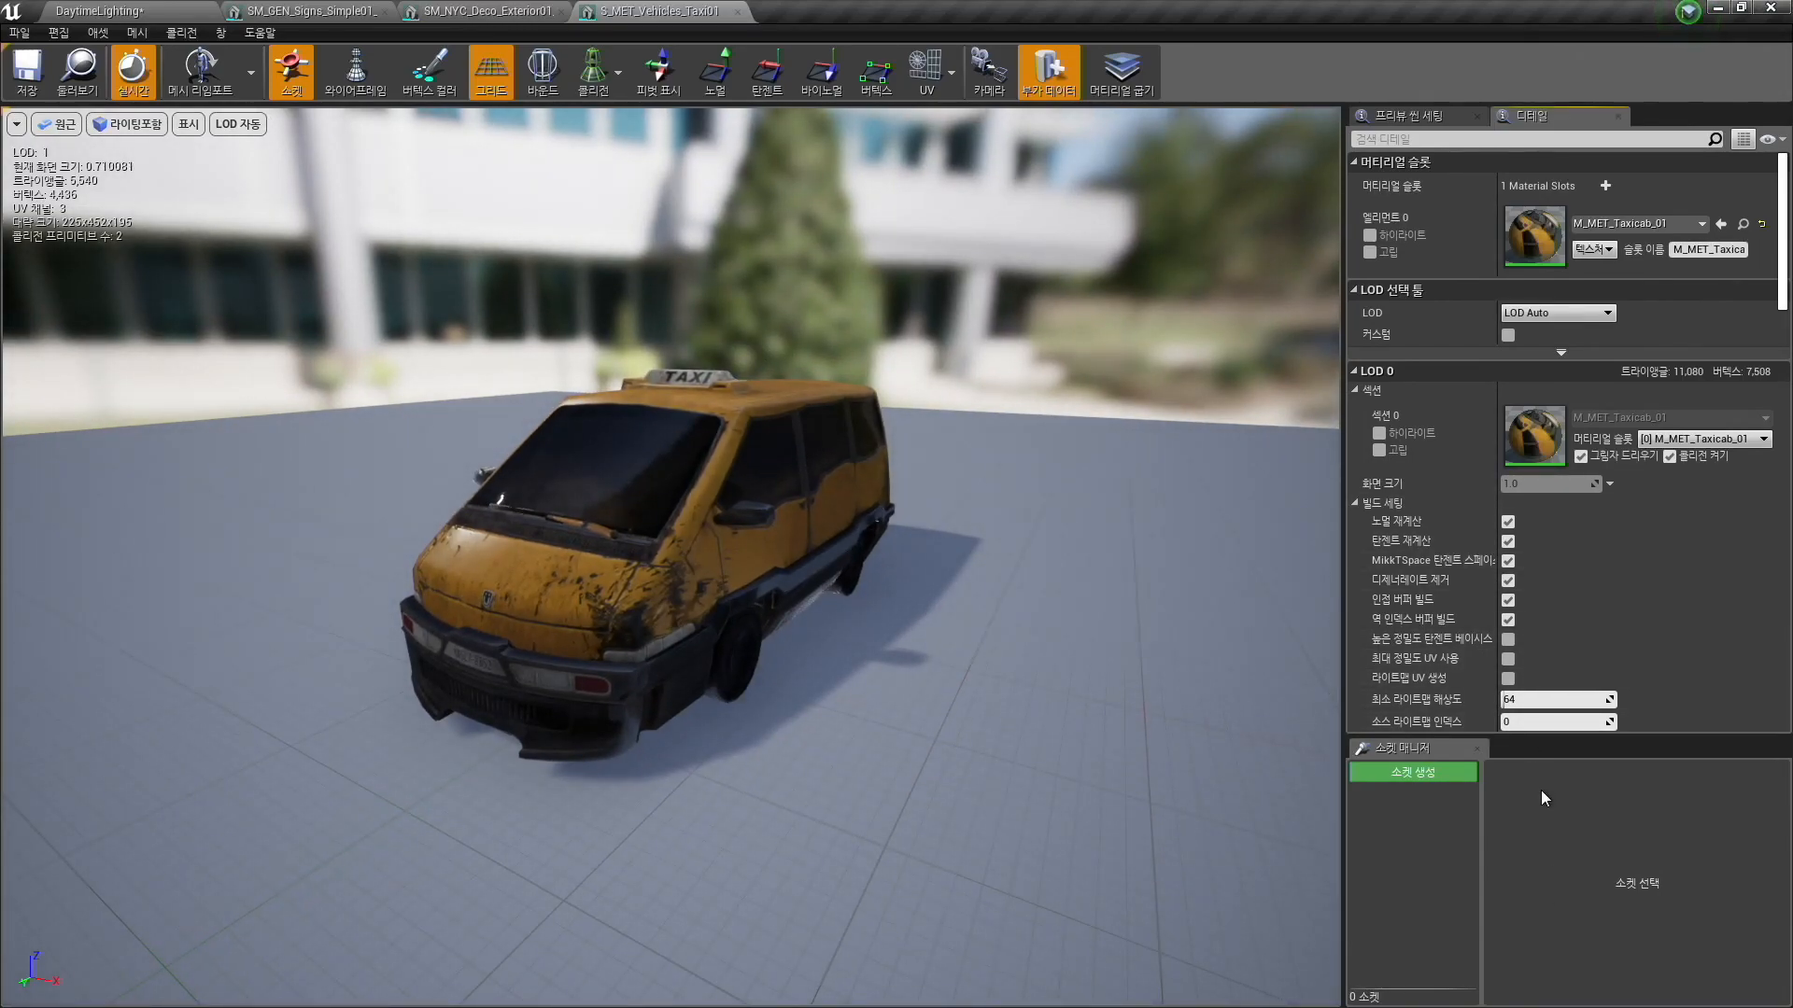
Set the taxi's number of LODs to 1, apply the change and turn off automatic LOD distance computation.
{"action": "left_click_drag", "start_coordinate": [1536, 736], "coordinate": [1536, 946]}
{"action": "scroll", "coordinate": [1469, 724], "scroll_direction": "down", "scroll_amount": 4}
{"action": "scroll", "coordinate": [1464, 687], "scroll_direction": "down", "scroll_amount": 1}
{"action": "scroll", "coordinate": [1444, 613], "scroll_direction": "up", "scroll_amount": 2}
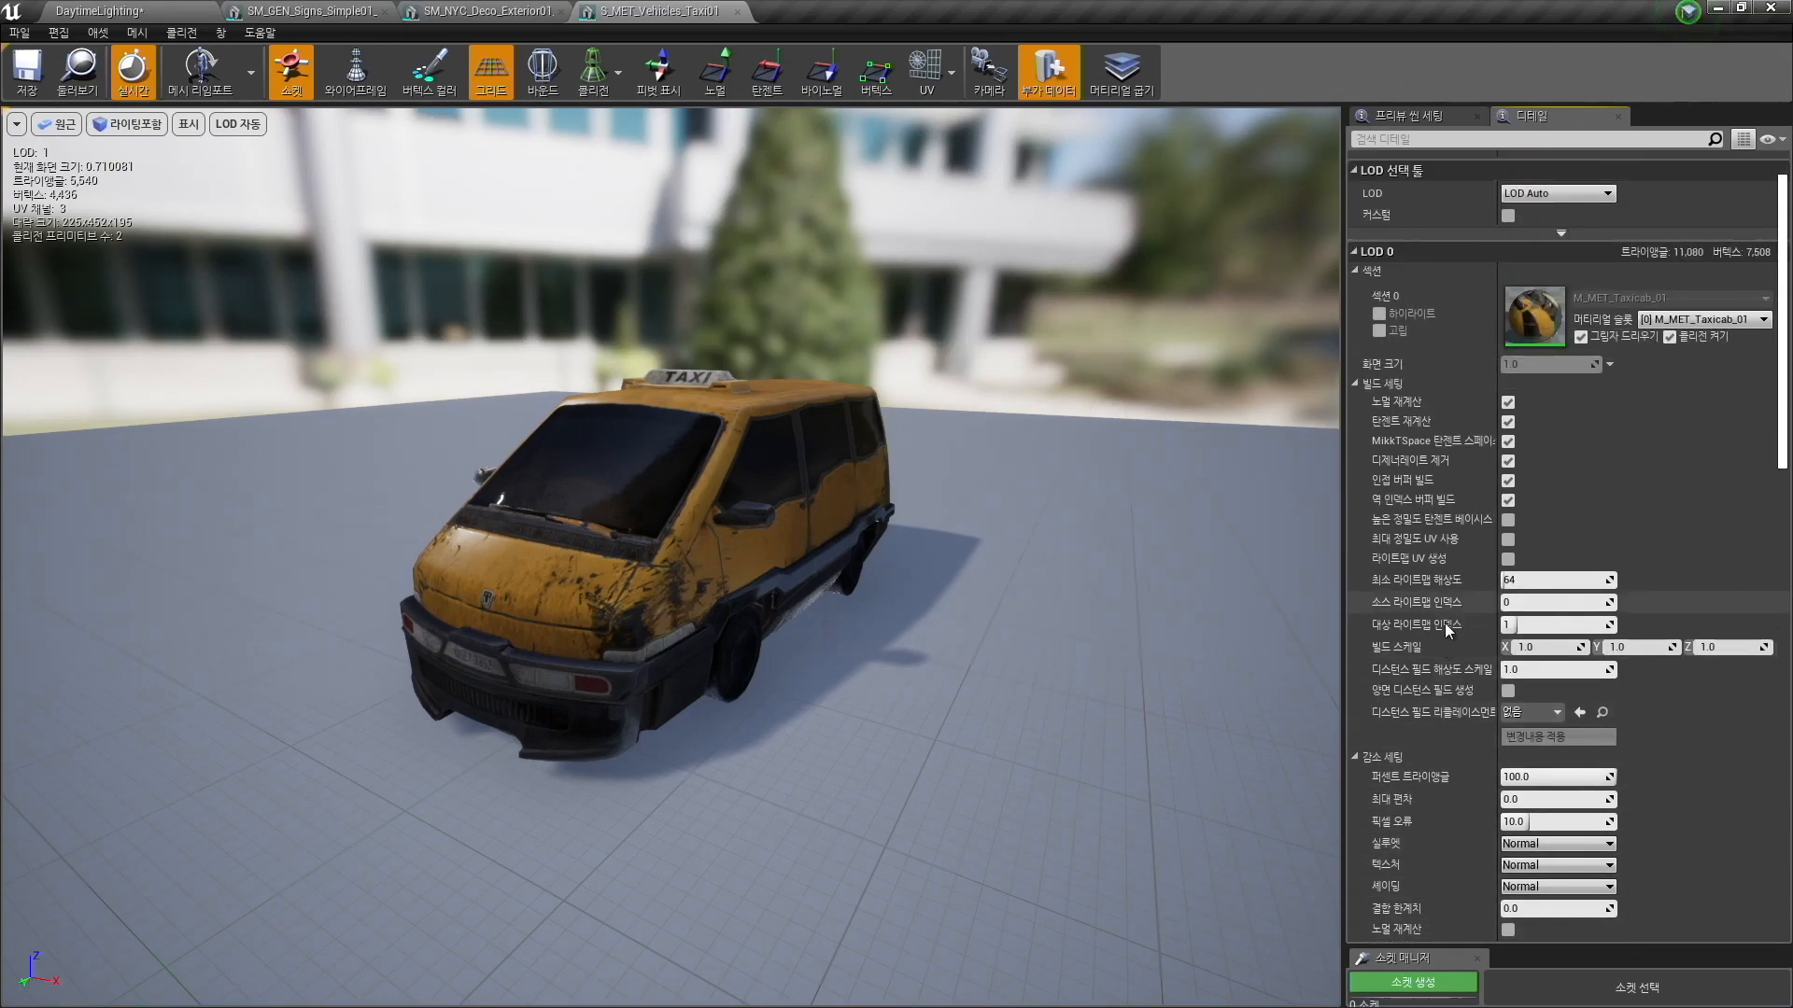
{"action": "scroll", "coordinate": [1445, 628], "scroll_direction": "down", "scroll_amount": 5}
{"action": "scroll", "coordinate": [1446, 628], "scroll_direction": "down", "scroll_amount": 5}
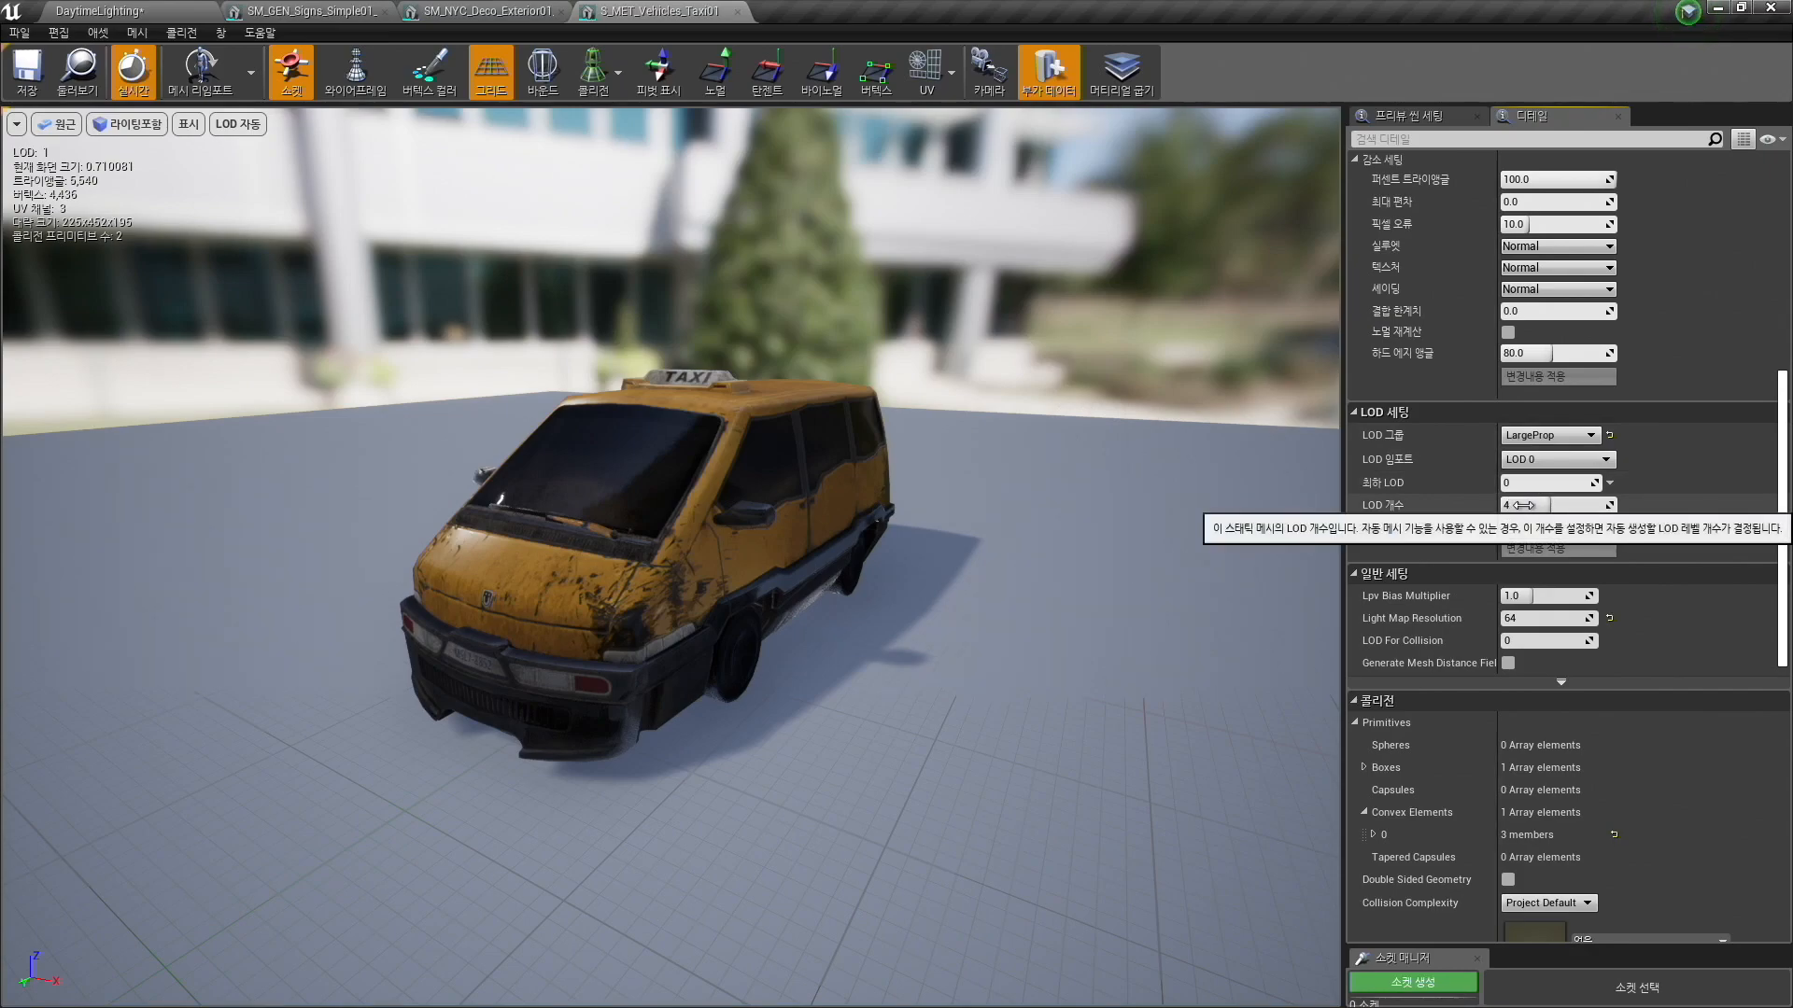
{"action": "left_click_drag", "start_coordinate": [1551, 506], "coordinate": [1501, 506]}
{"action": "left_click", "coordinate": [1578, 549]}
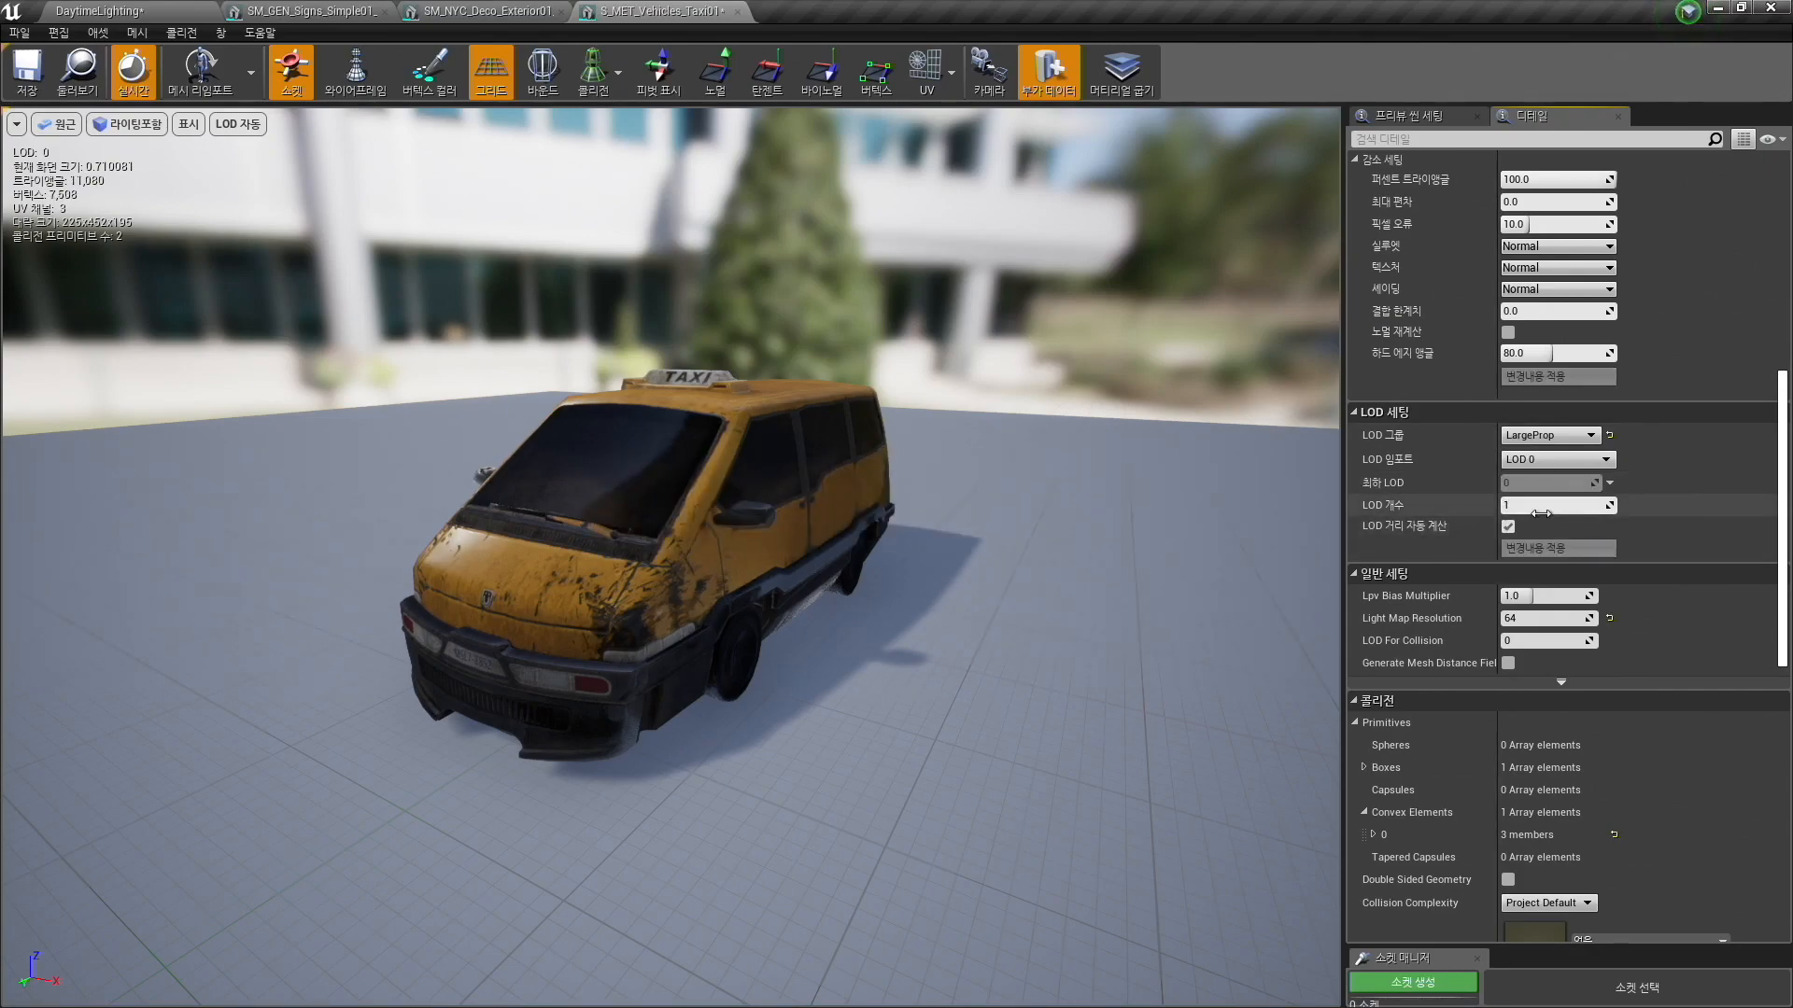
{"action": "left_click", "coordinate": [1508, 527]}
Set the taxi's number of LODs to 2 and apply the change.
{"action": "left_click_drag", "start_coordinate": [1304, 505], "coordinate": [717, 491]}
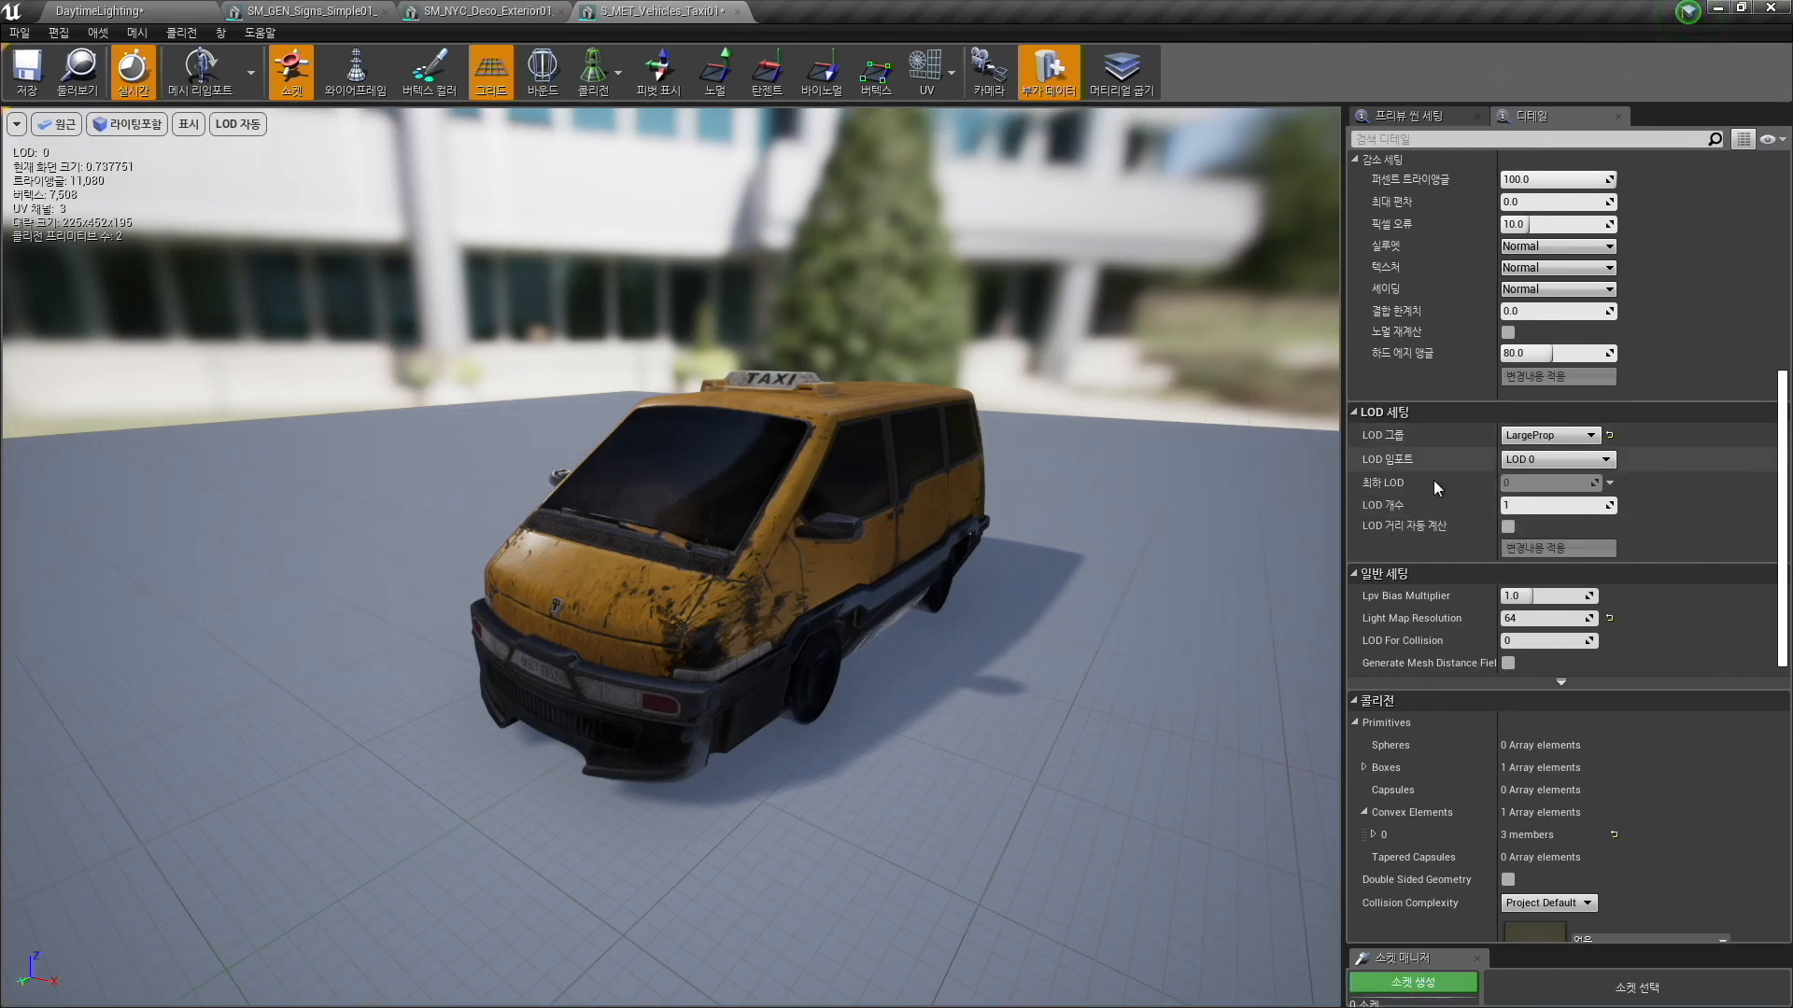
{"action": "left_click", "coordinate": [1555, 505]}
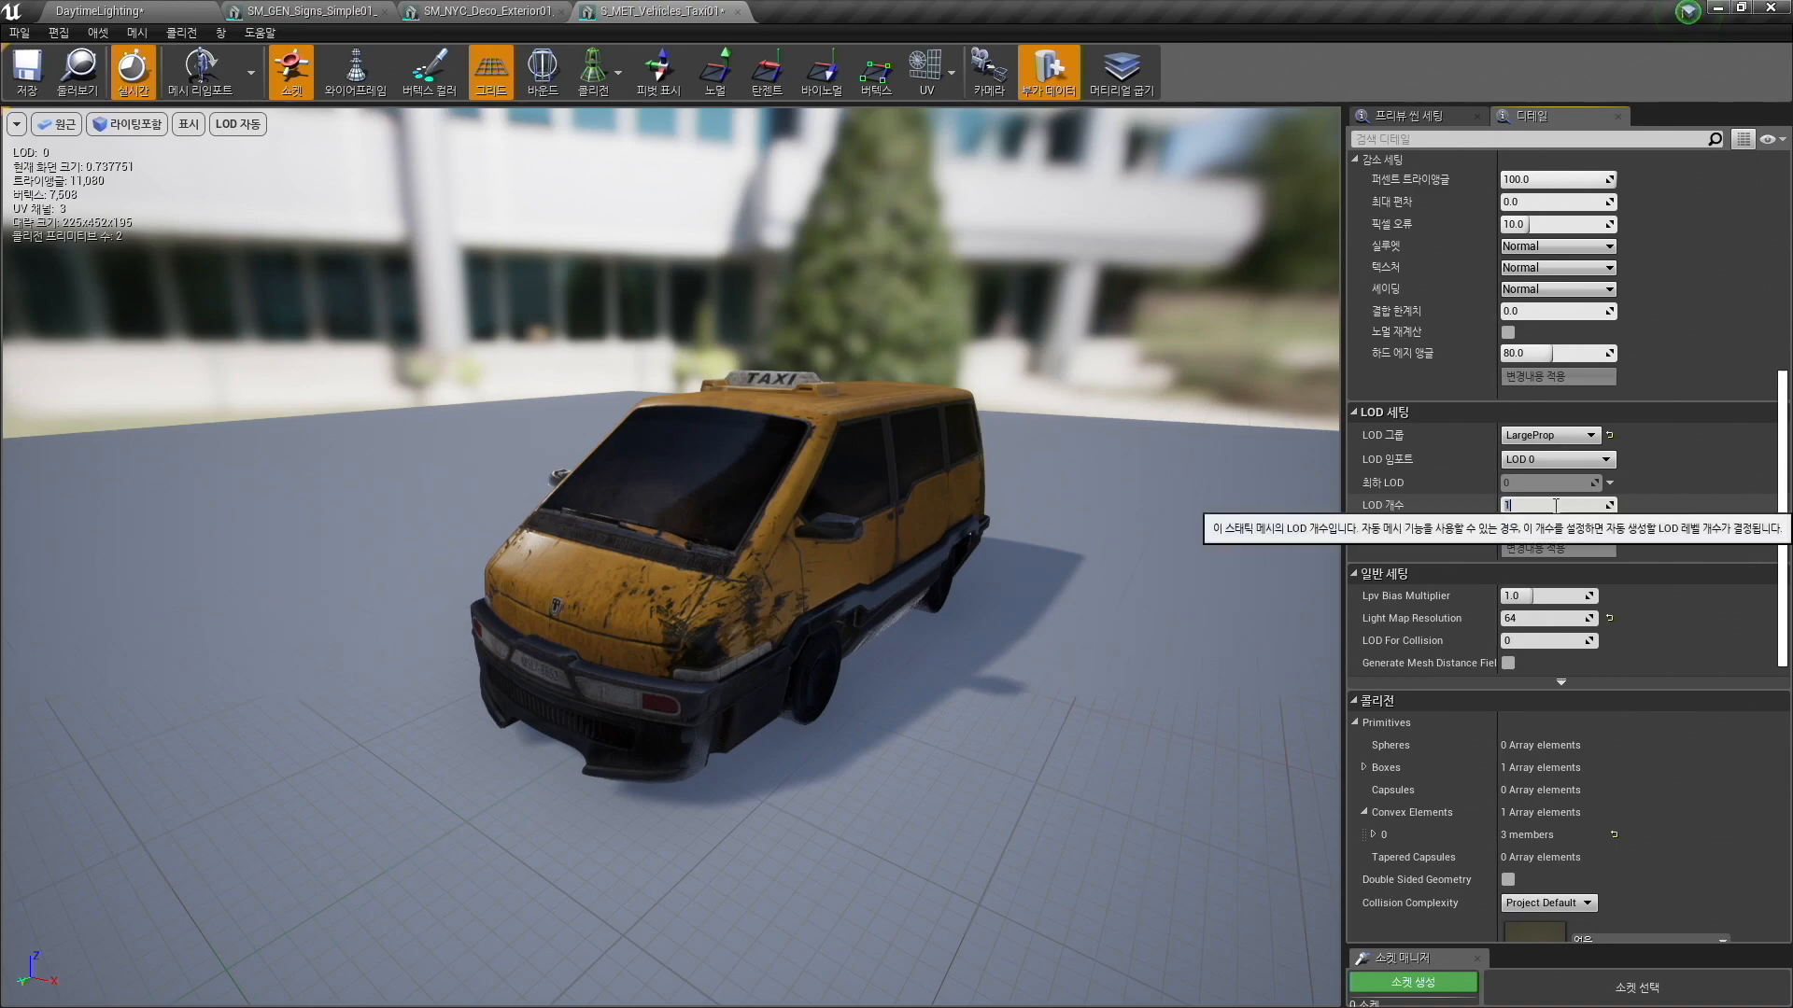
{"action": "type", "text": "2"}
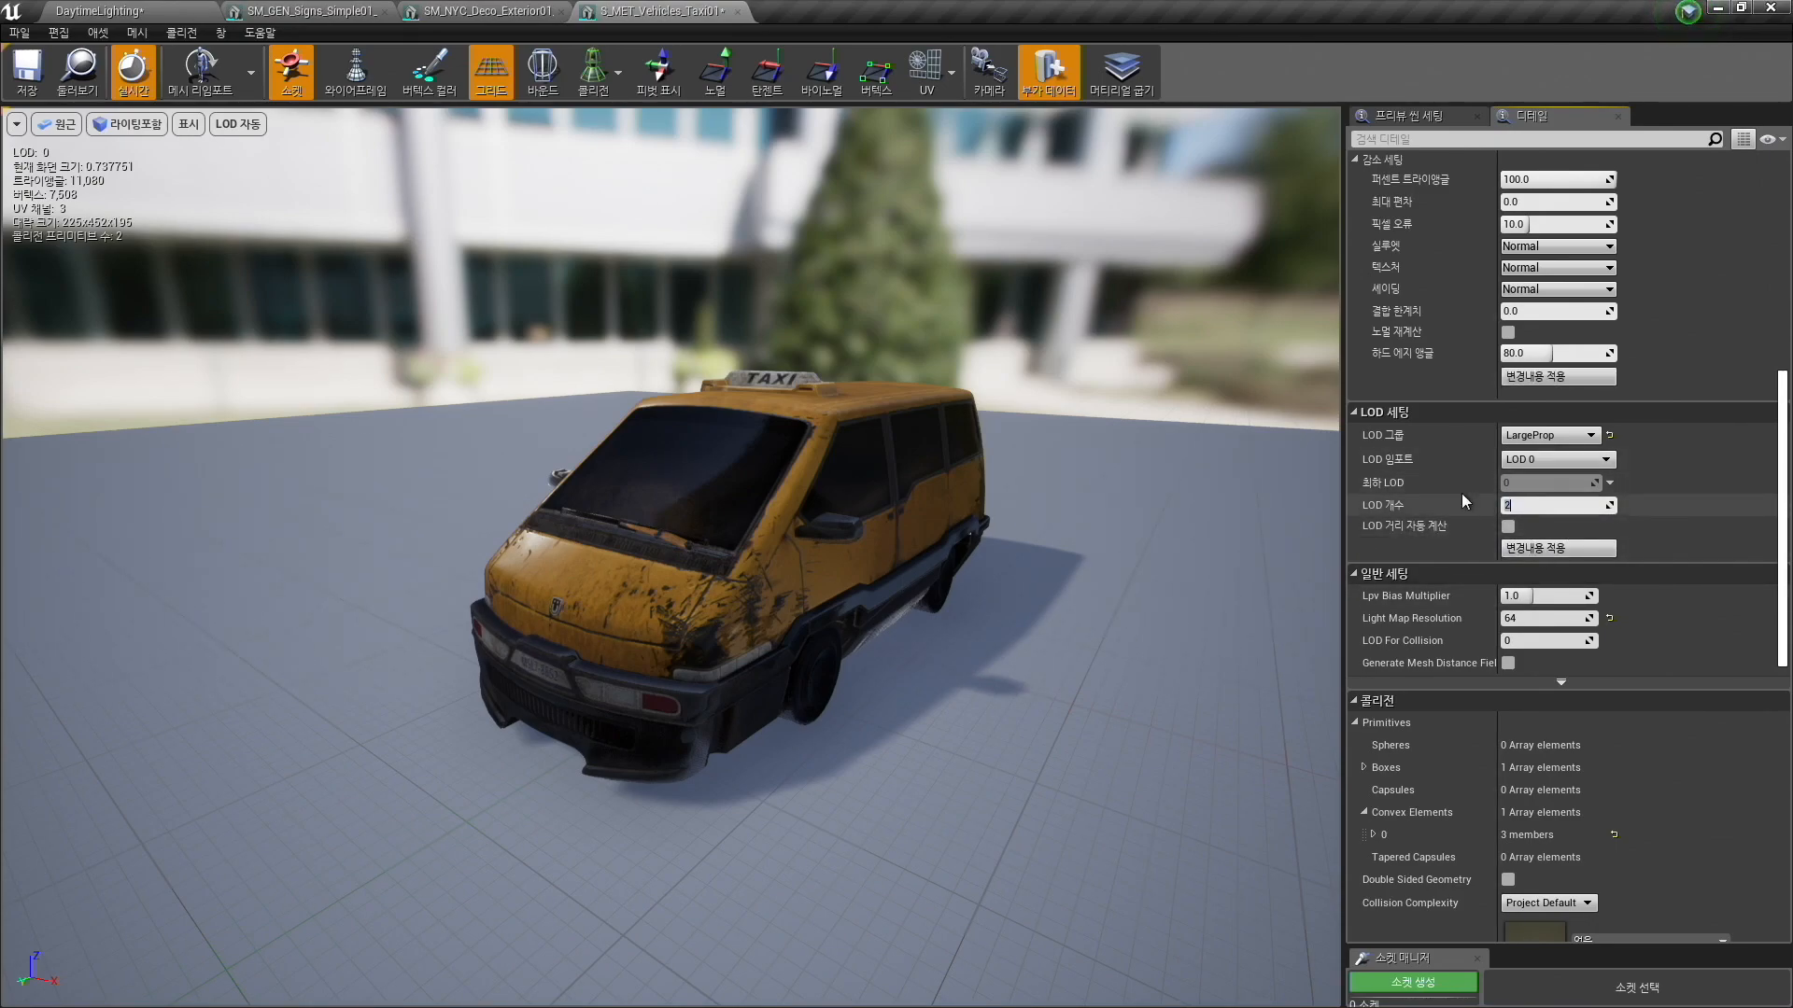
{"action": "left_click", "coordinate": [1554, 548]}
Collapse the LOD 0 build settings and switch the taxi preview between LOD 0 and LOD 1, ending on LOD 0.
{"action": "scroll", "coordinate": [1559, 541], "scroll_direction": "up", "scroll_amount": 10}
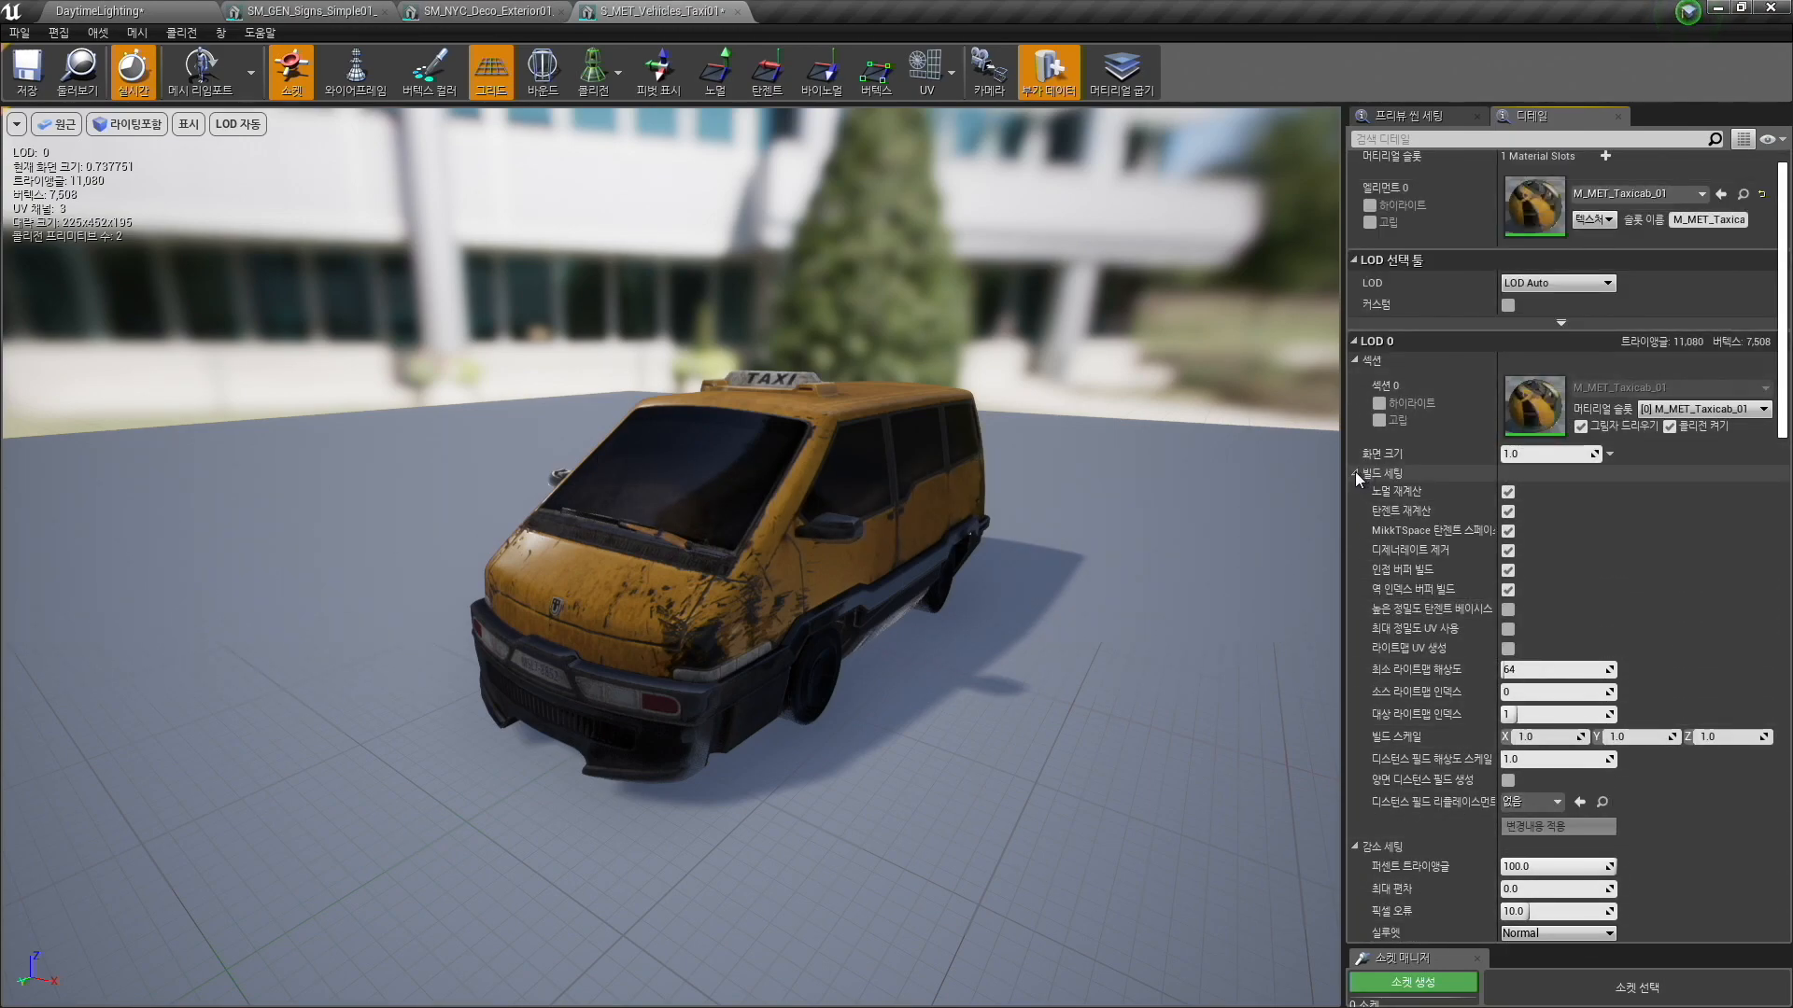
{"action": "left_click", "coordinate": [1355, 472]}
{"action": "scroll", "coordinate": [1540, 504], "scroll_direction": "up", "scroll_amount": 1}
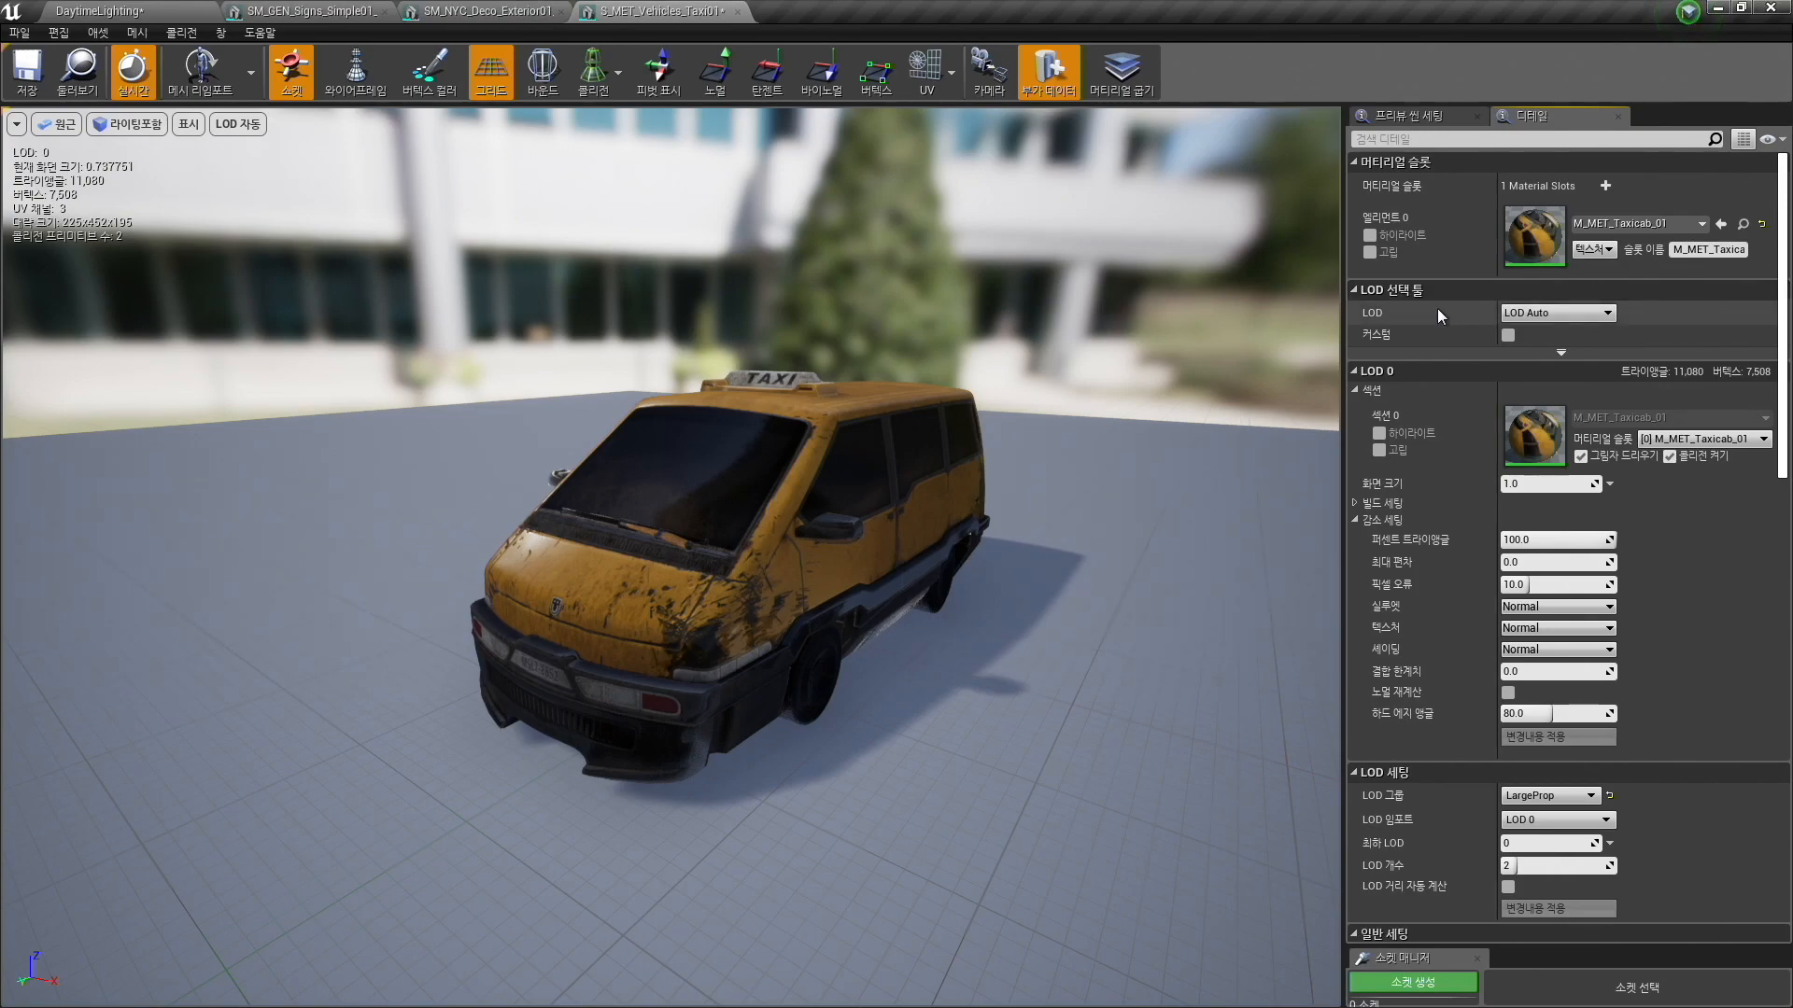
{"action": "left_click", "coordinate": [1575, 313]}
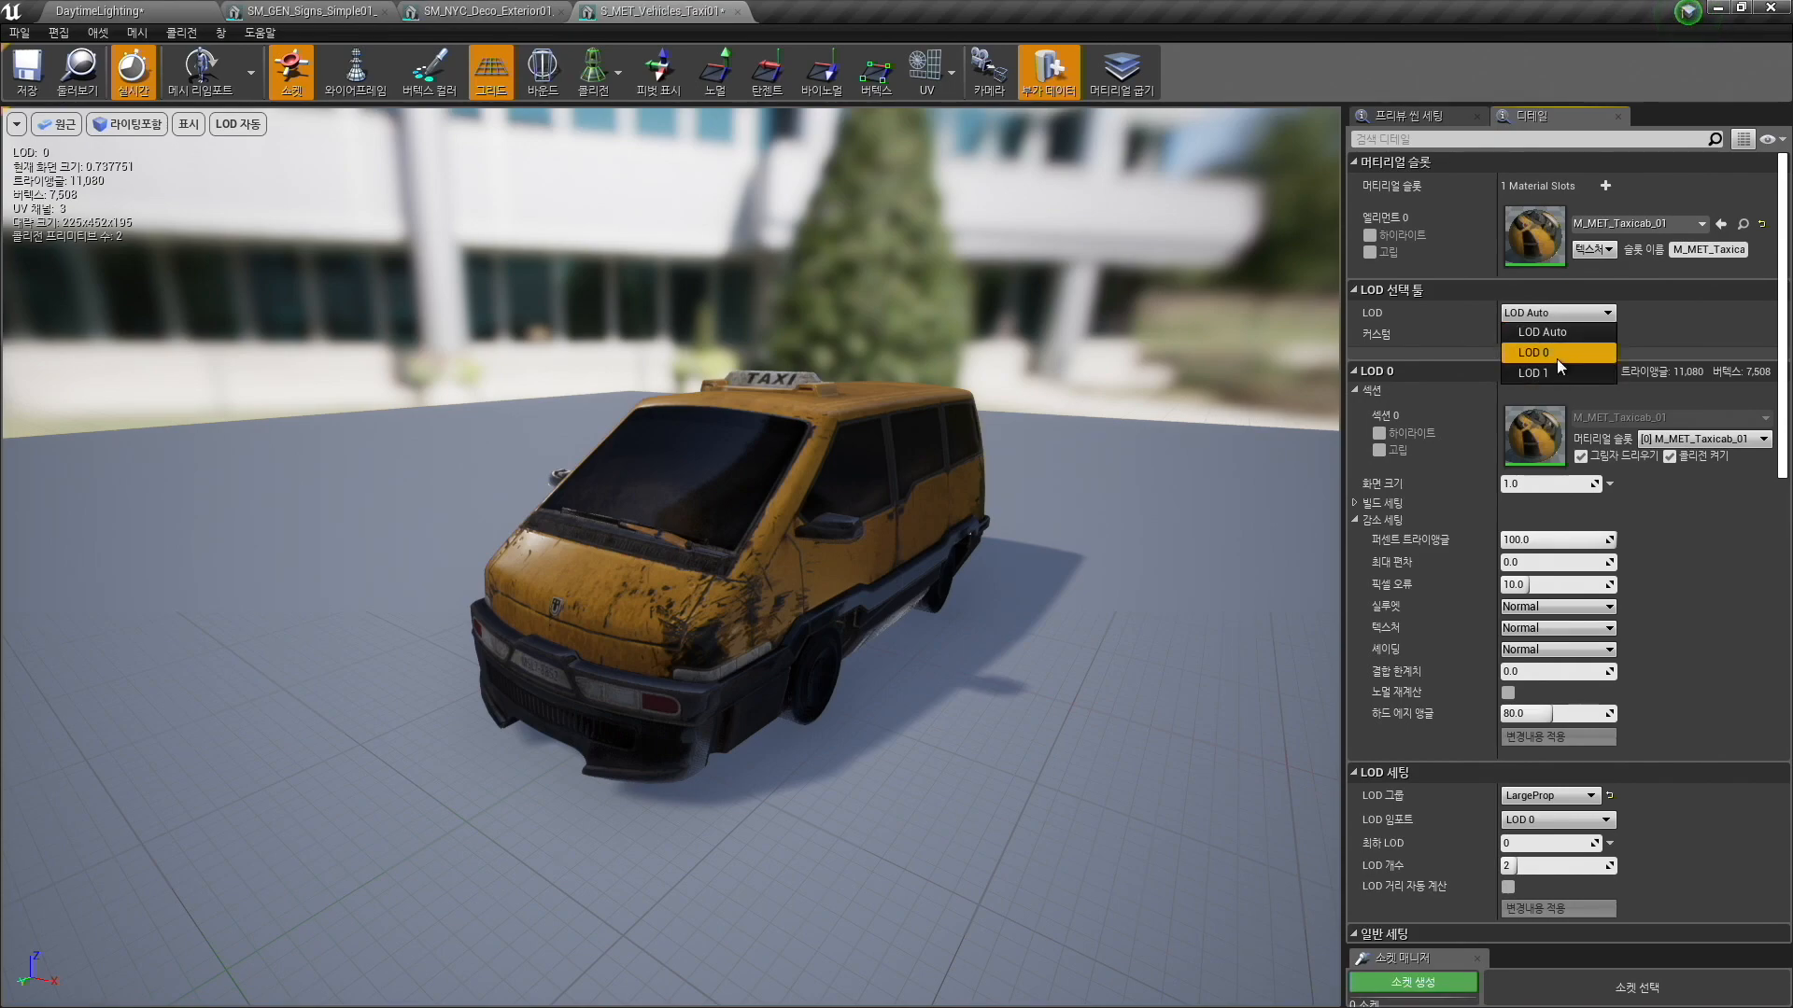
{"action": "left_click", "coordinate": [1561, 355]}
{"action": "left_click", "coordinate": [1558, 316]}
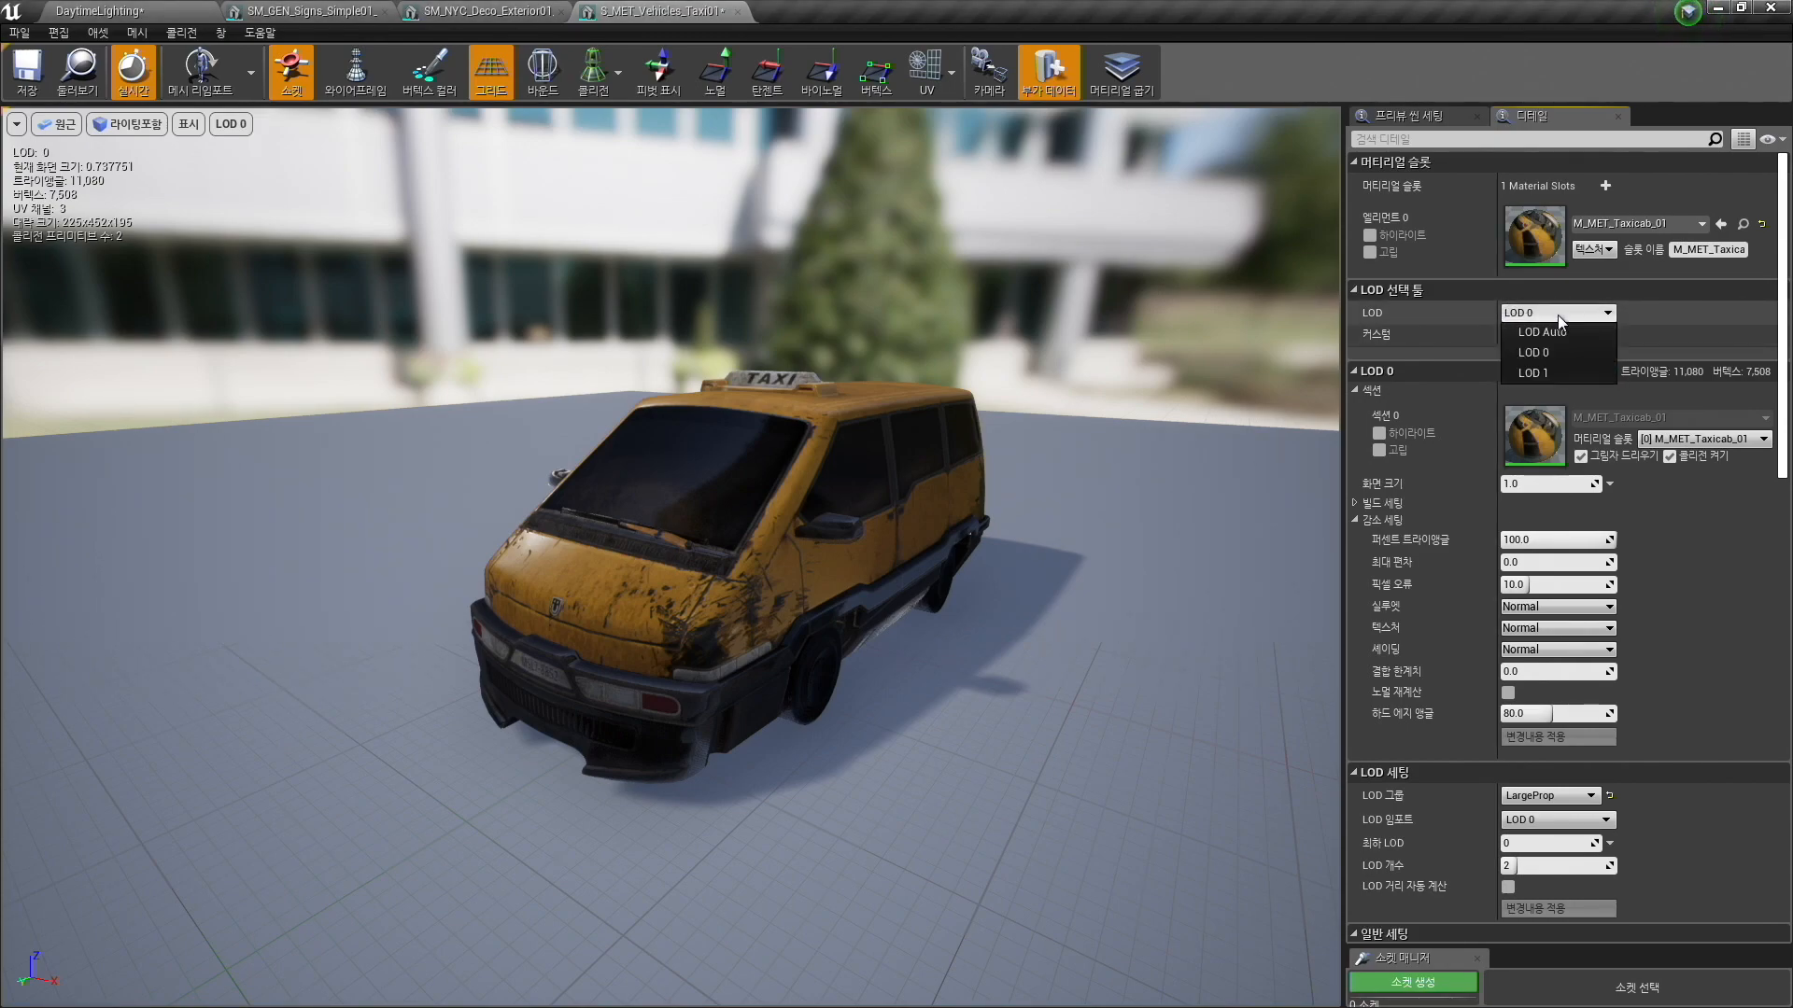
{"action": "left_click", "coordinate": [1544, 374]}
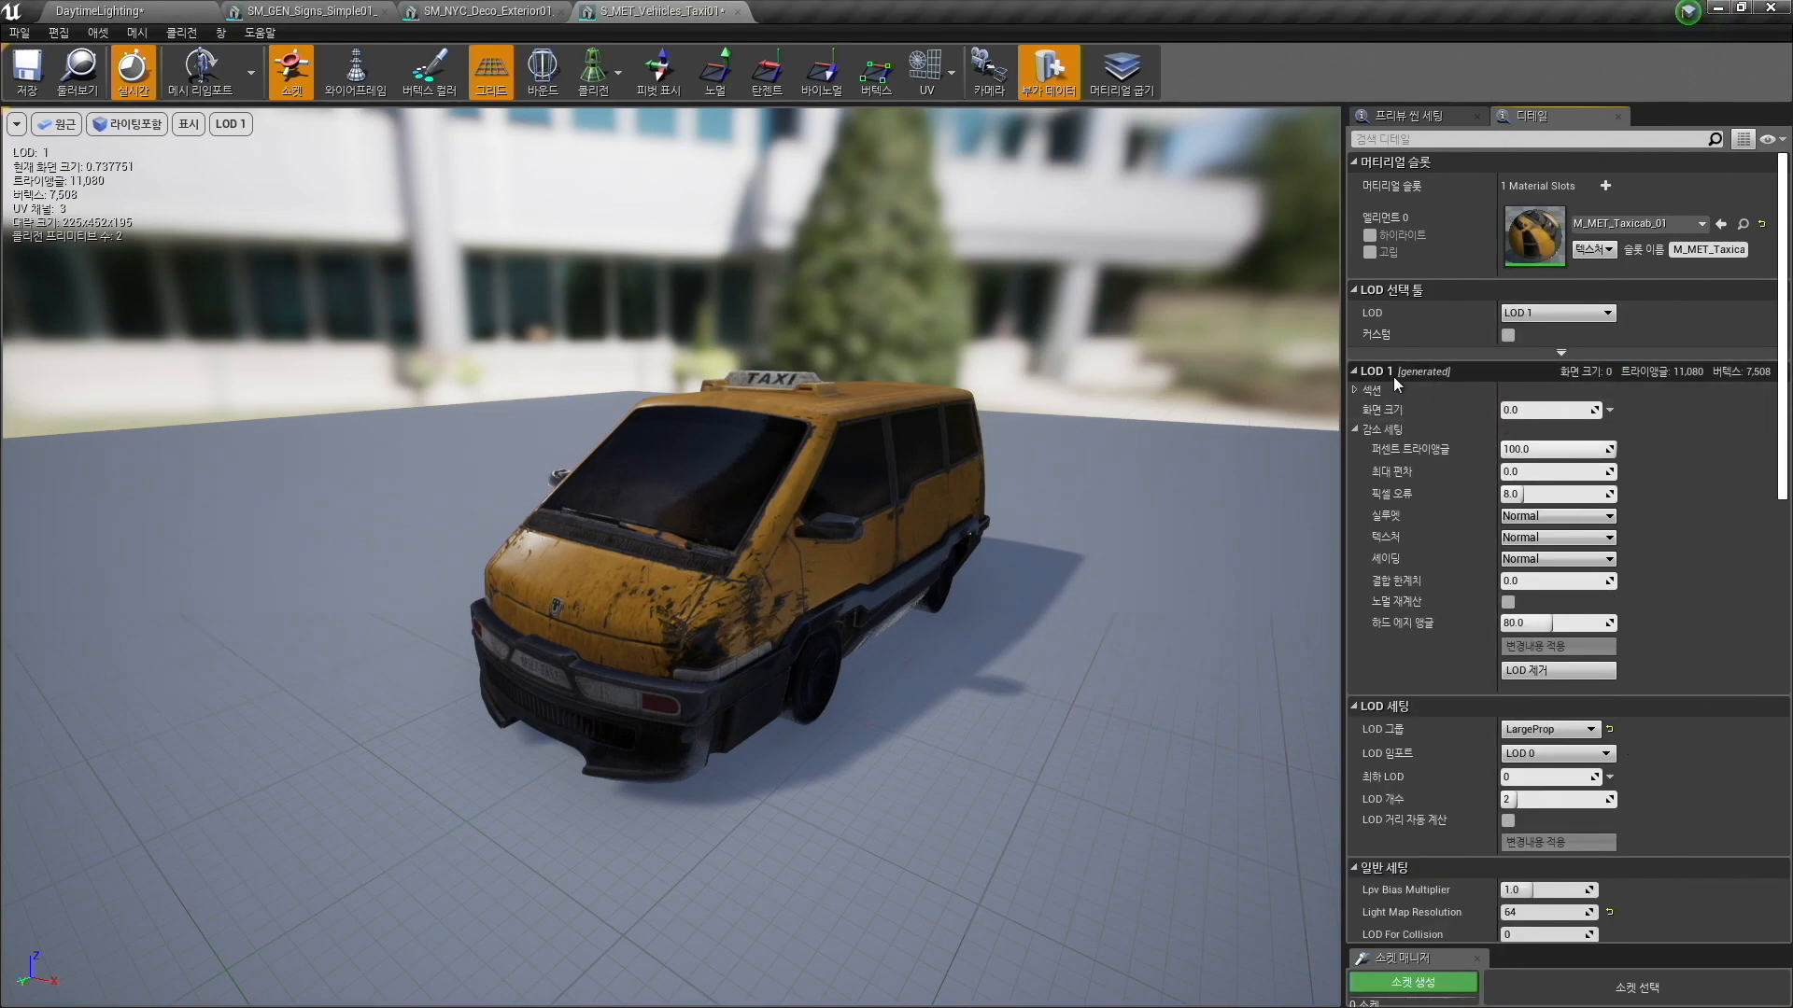
{"action": "left_click", "coordinate": [1578, 313]}
{"action": "left_click", "coordinate": [1545, 353]}
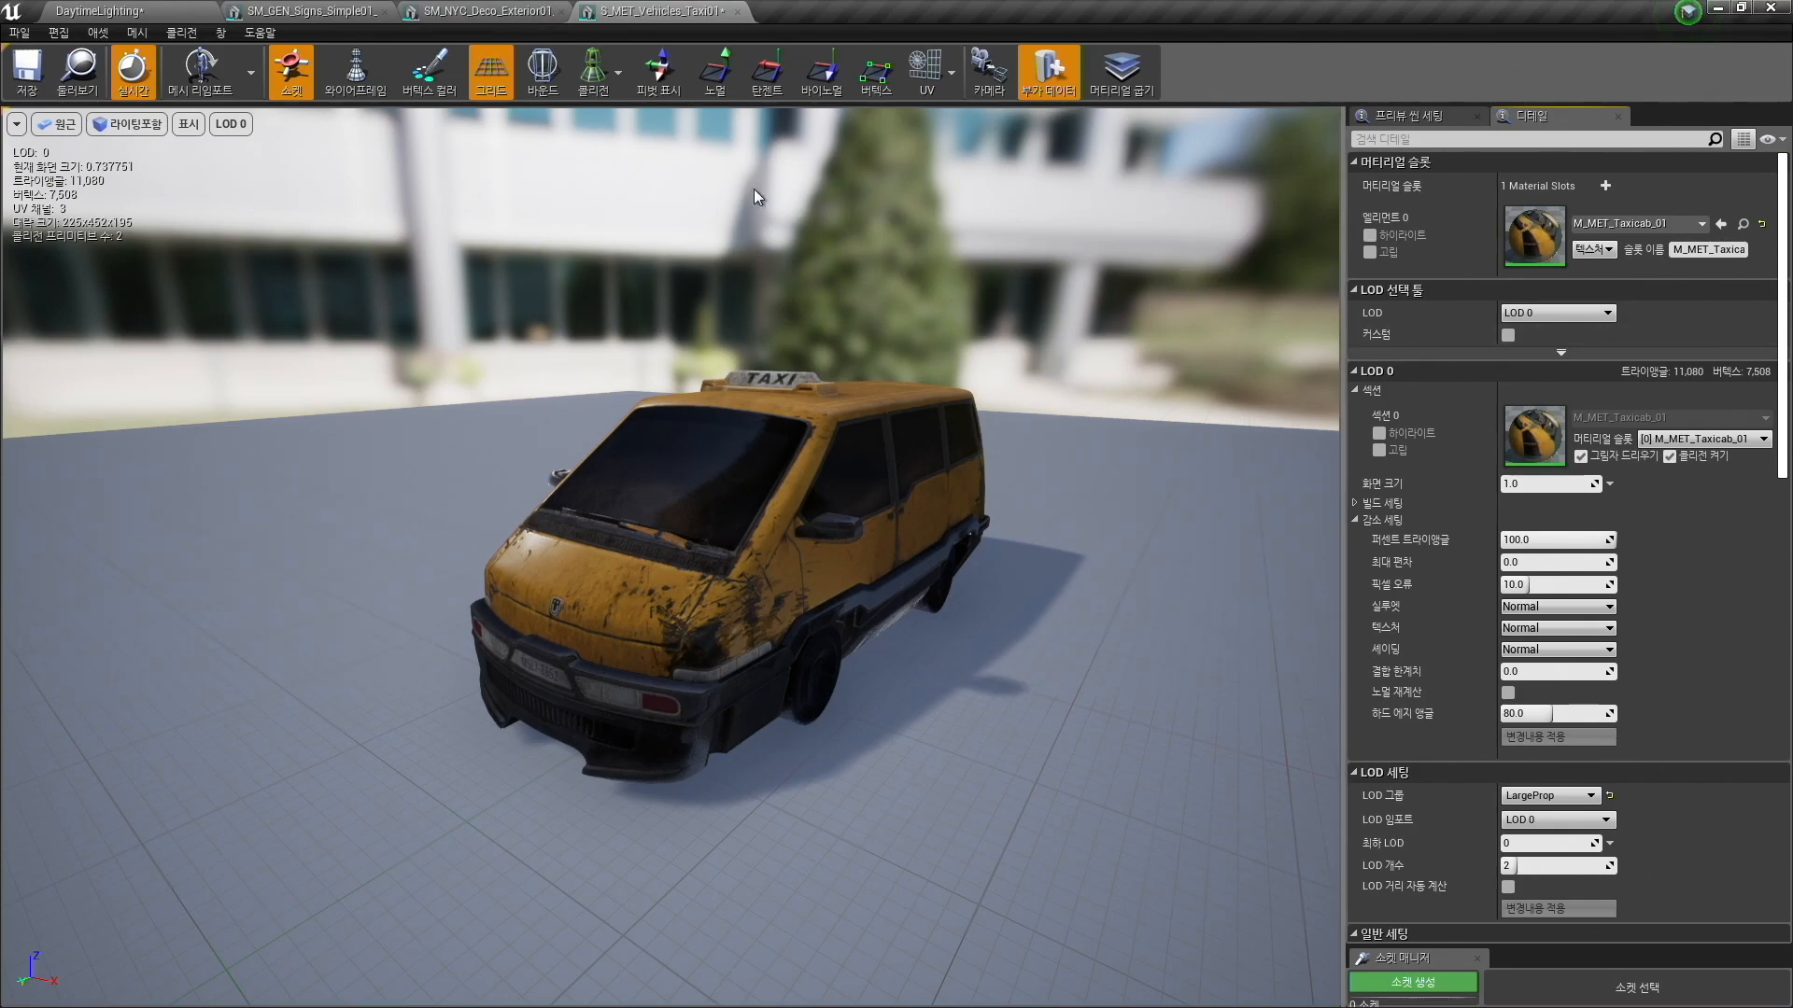
{"action": "left_click_drag", "start_coordinate": [627, 336], "coordinate": [728, 353]}
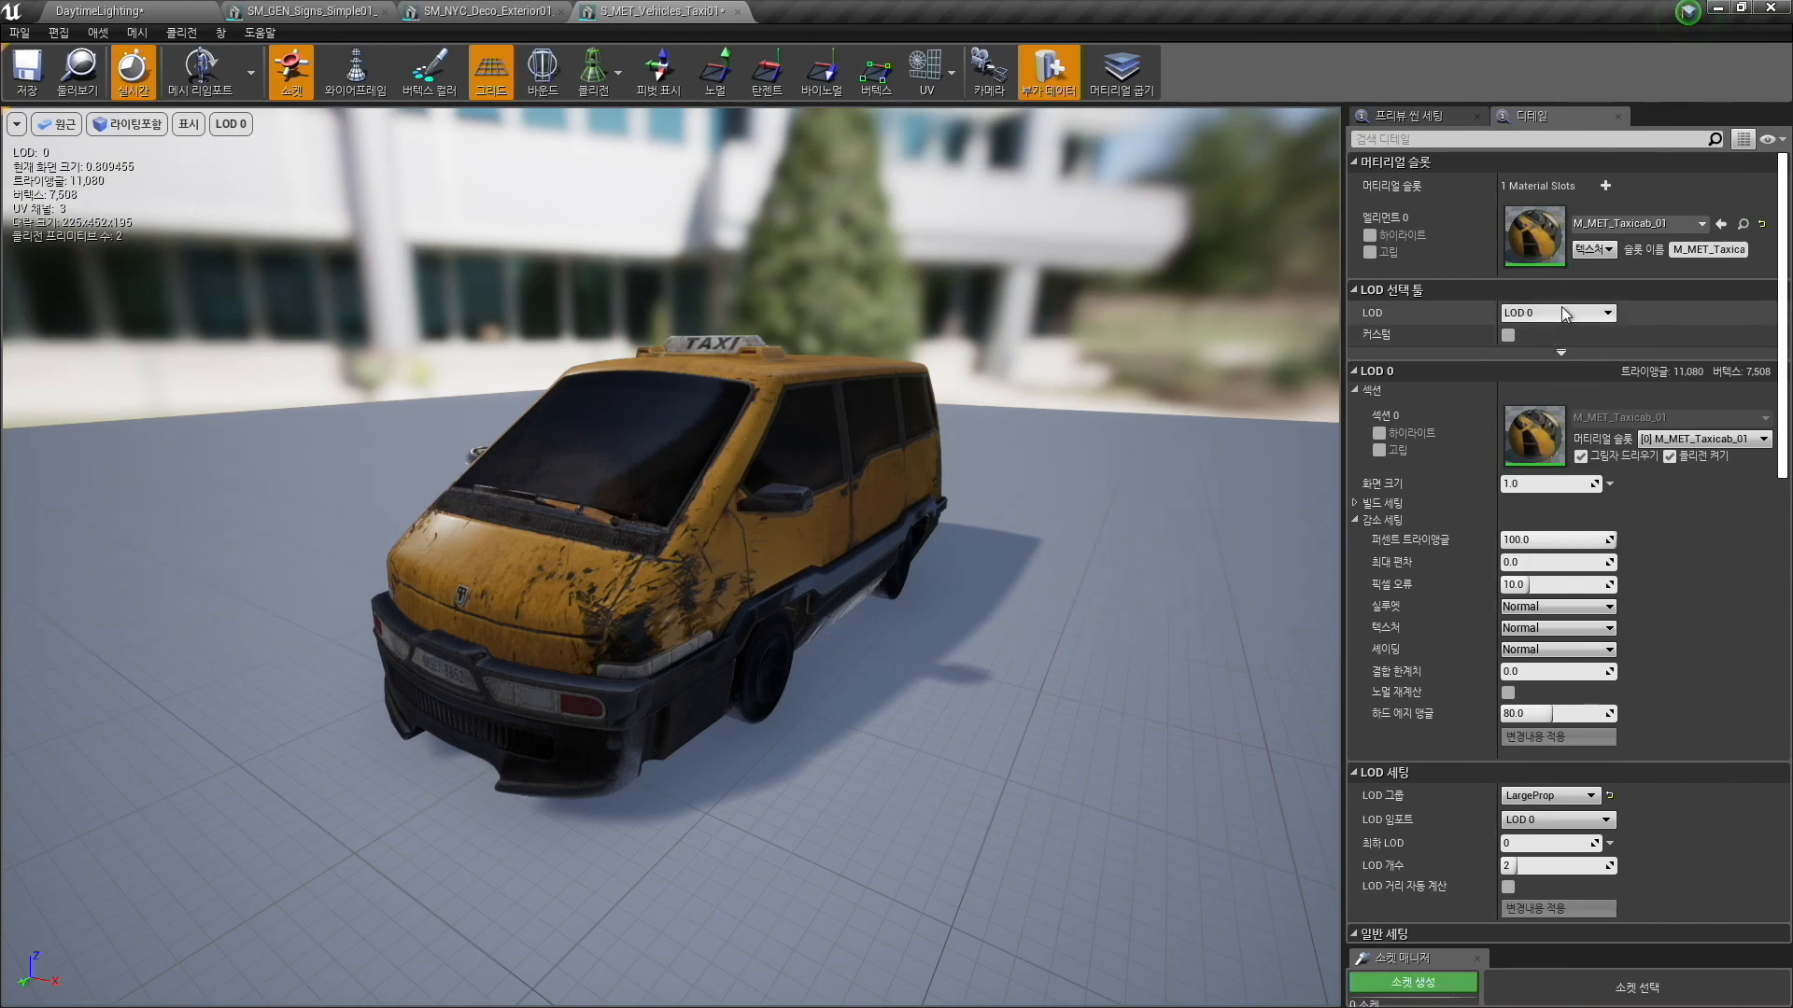
Select the taxi's LOD 1, set its percent triangles to 25 and apply the change.
{"action": "left_click", "coordinate": [1561, 312]}
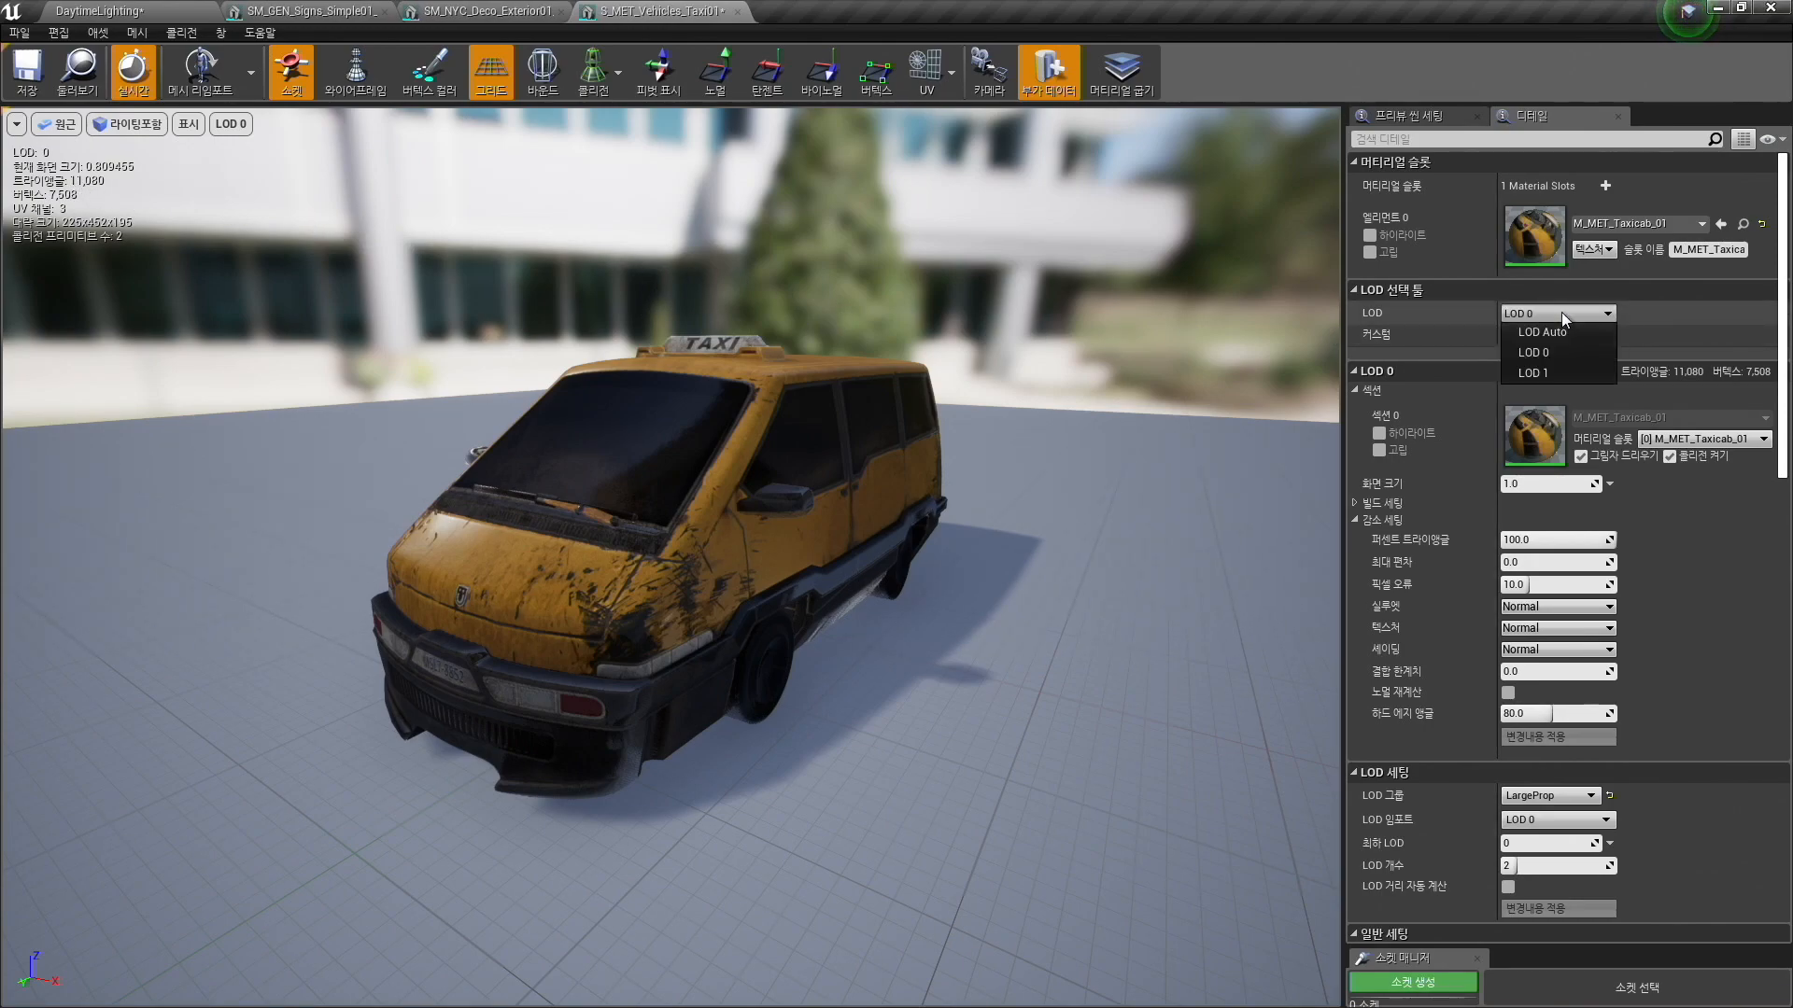
{"action": "left_click", "coordinate": [1559, 375]}
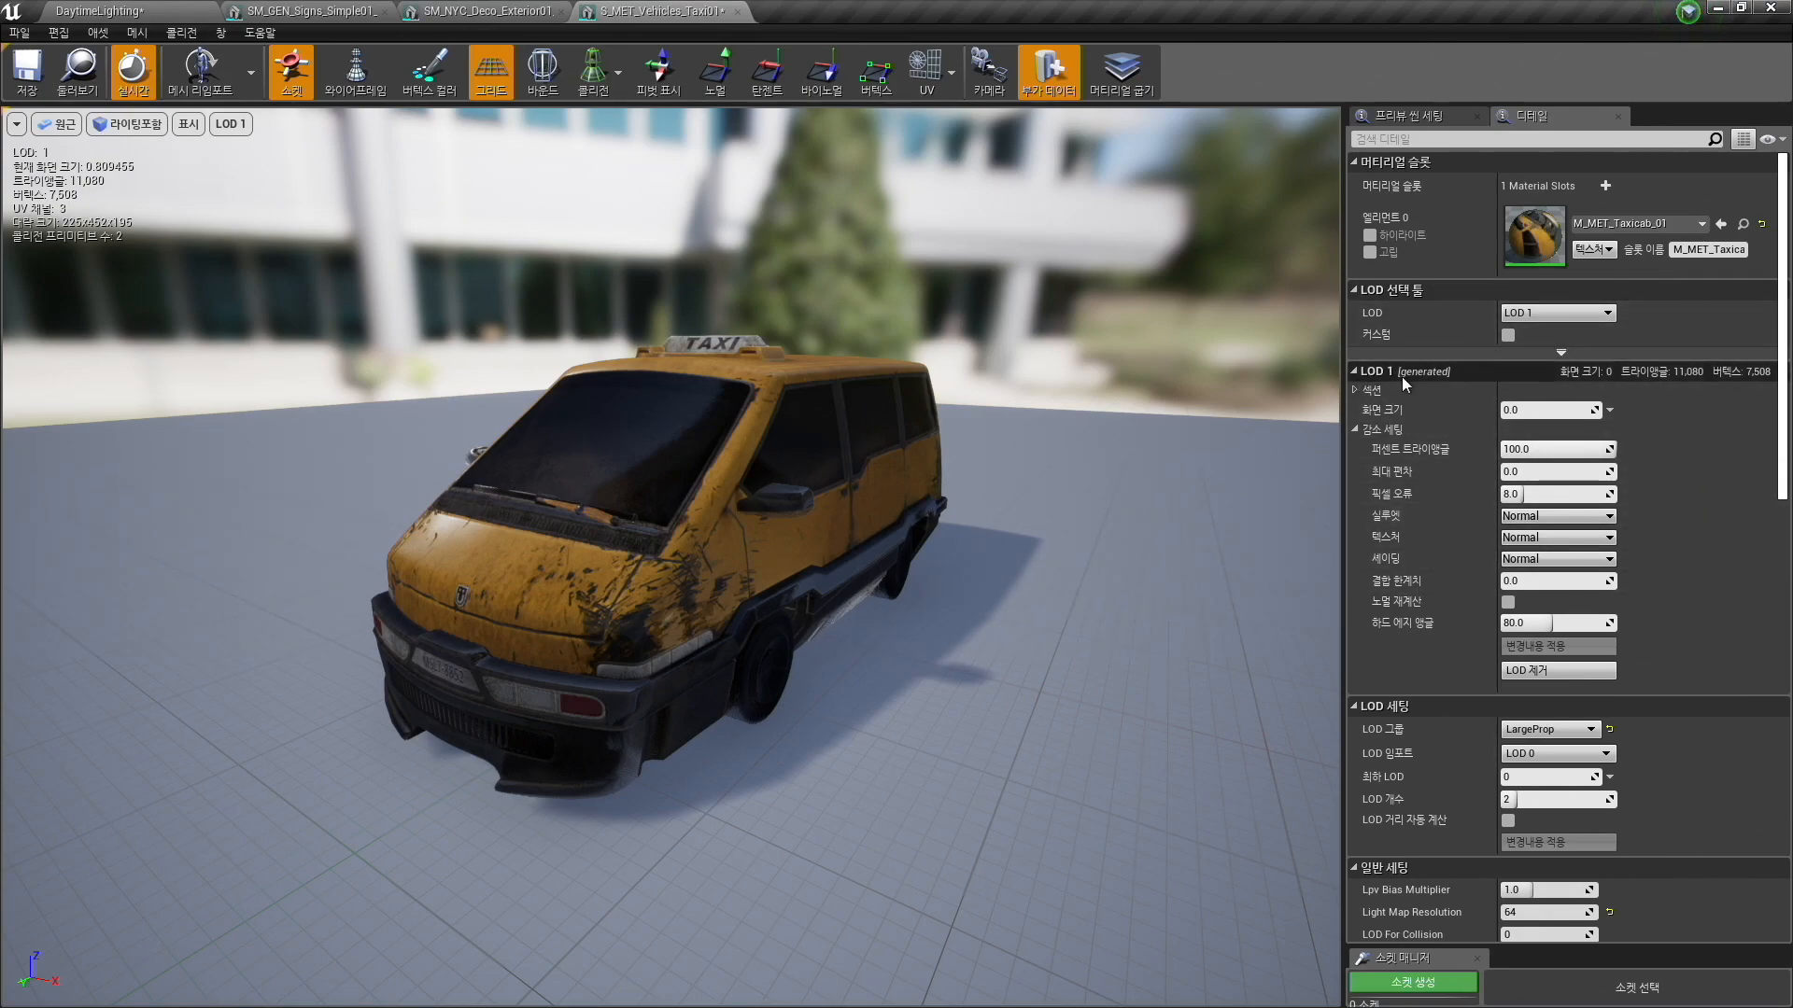
{"action": "left_click", "coordinate": [1355, 430]}
{"action": "left_click", "coordinate": [1354, 429]}
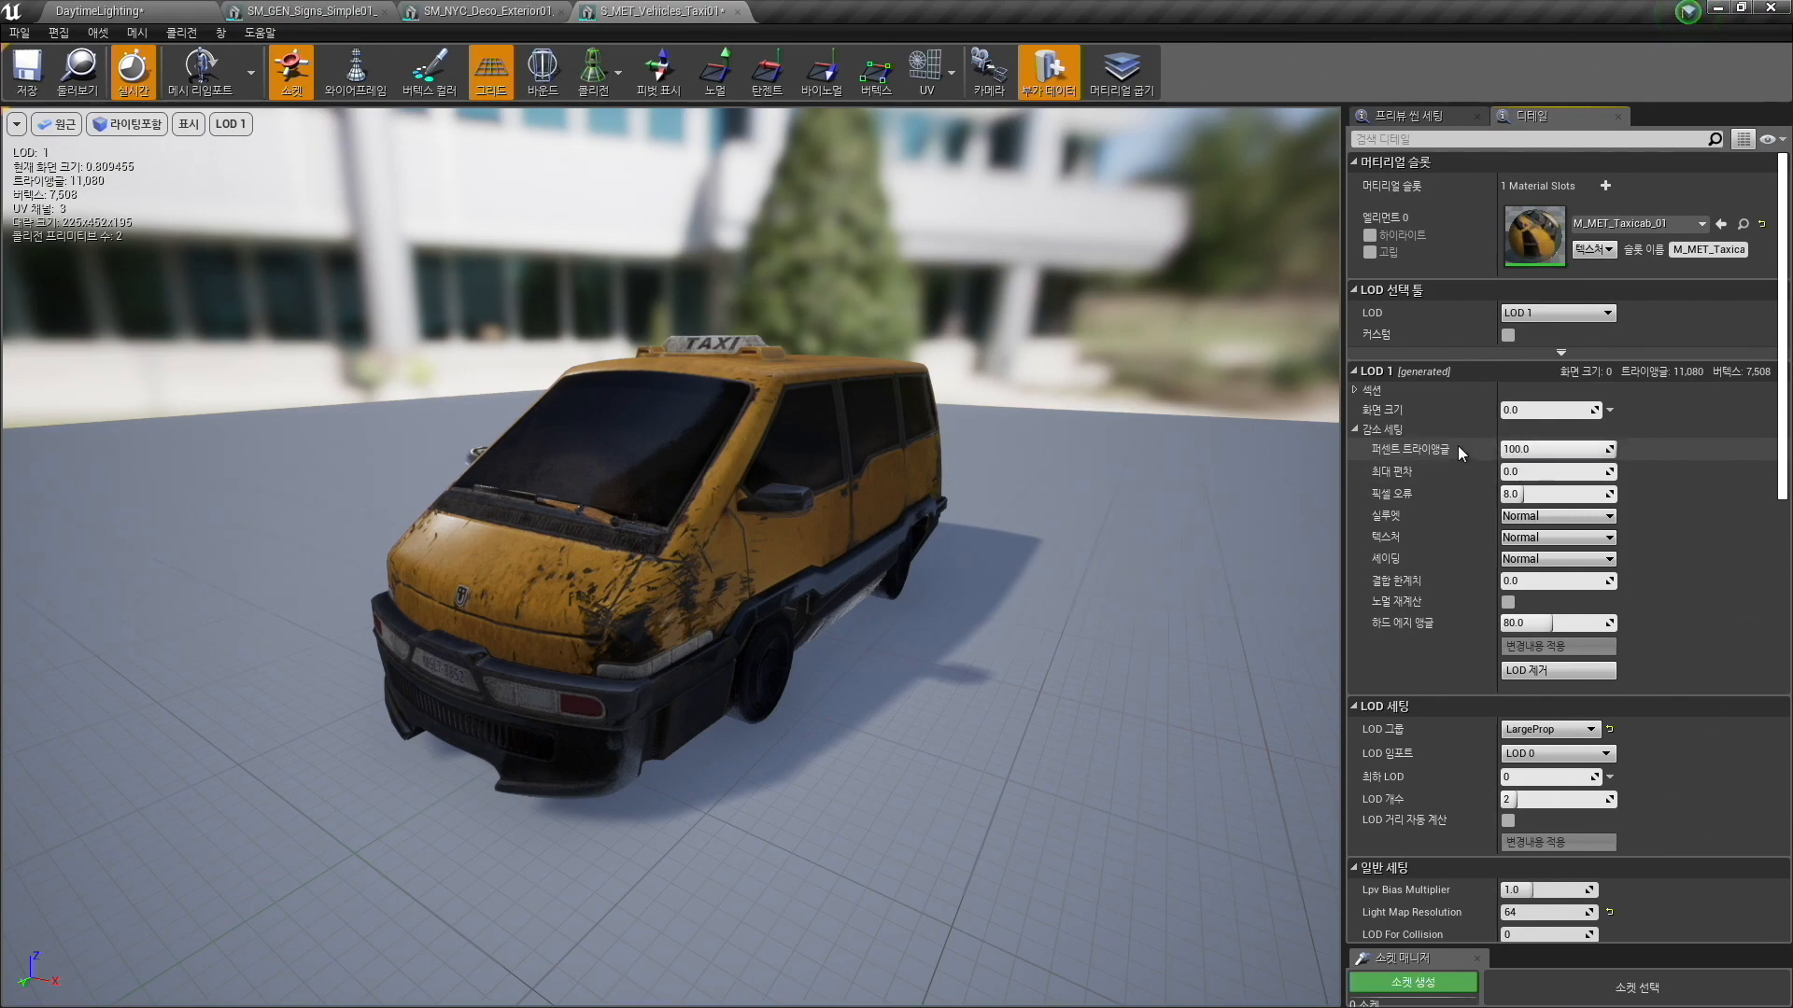
{"action": "left_click", "coordinate": [1562, 450]}
{"action": "type", "text": "25"}
{"action": "key", "text": "Return"}
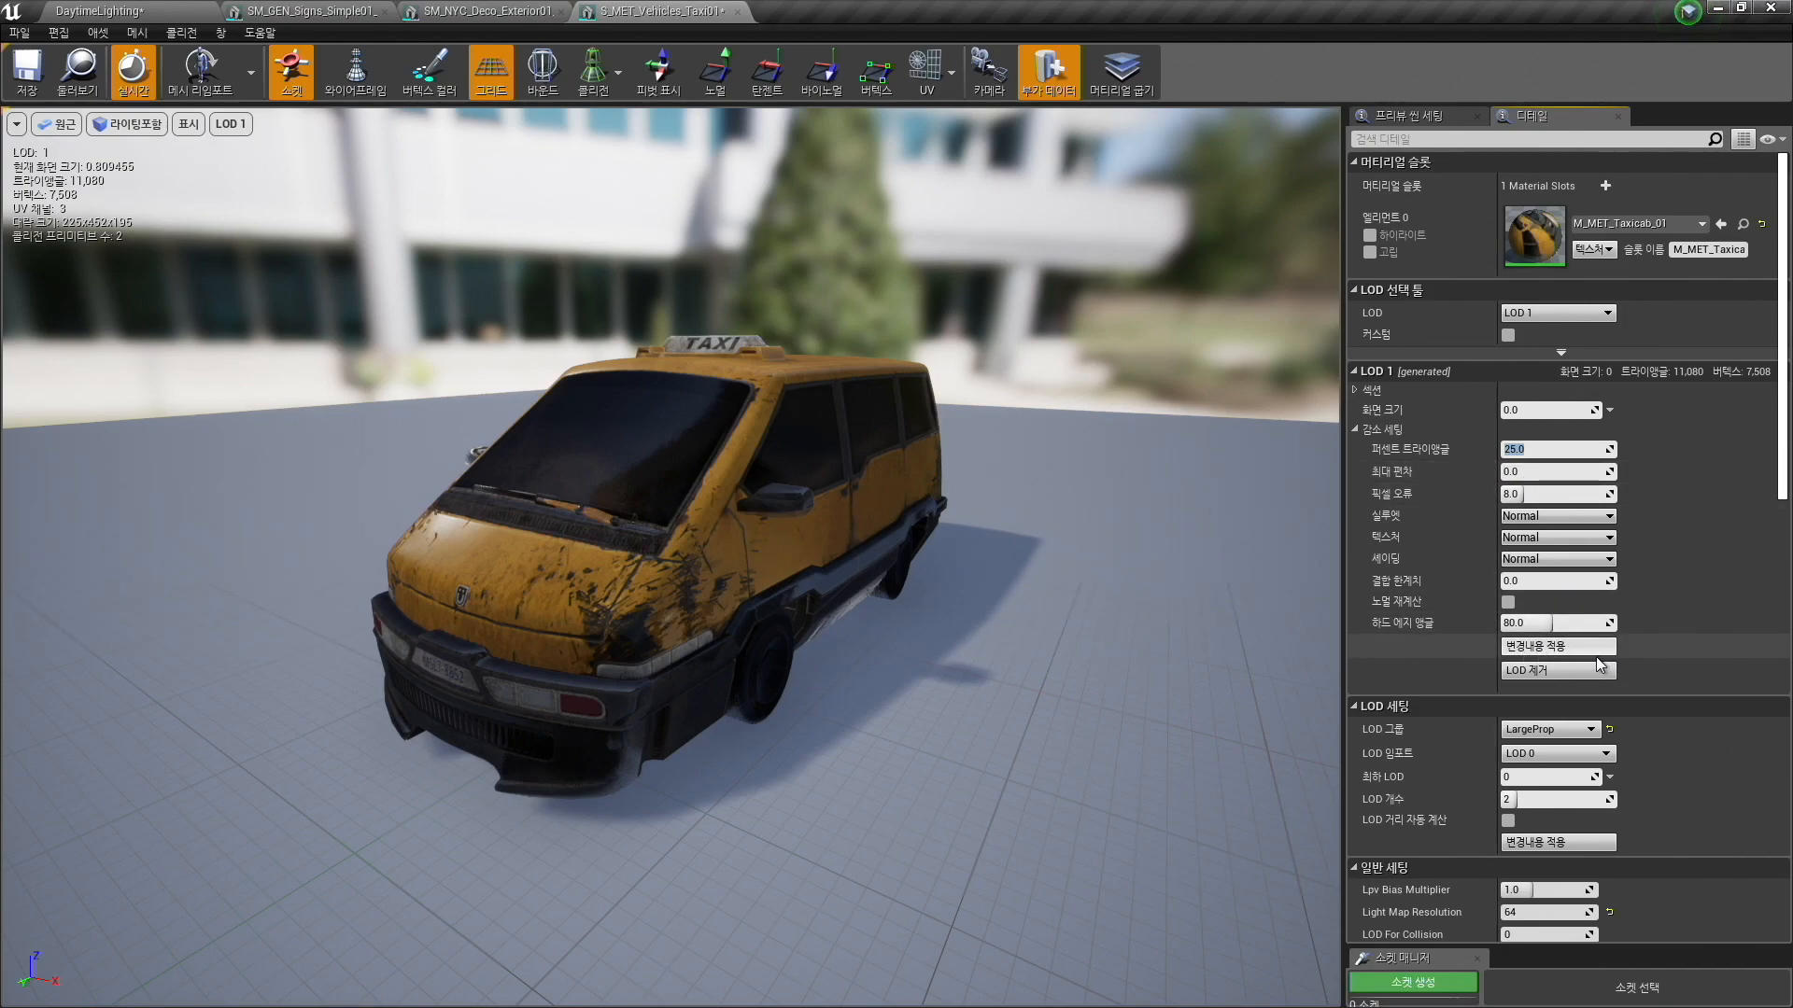
{"action": "left_click", "coordinate": [1549, 649]}
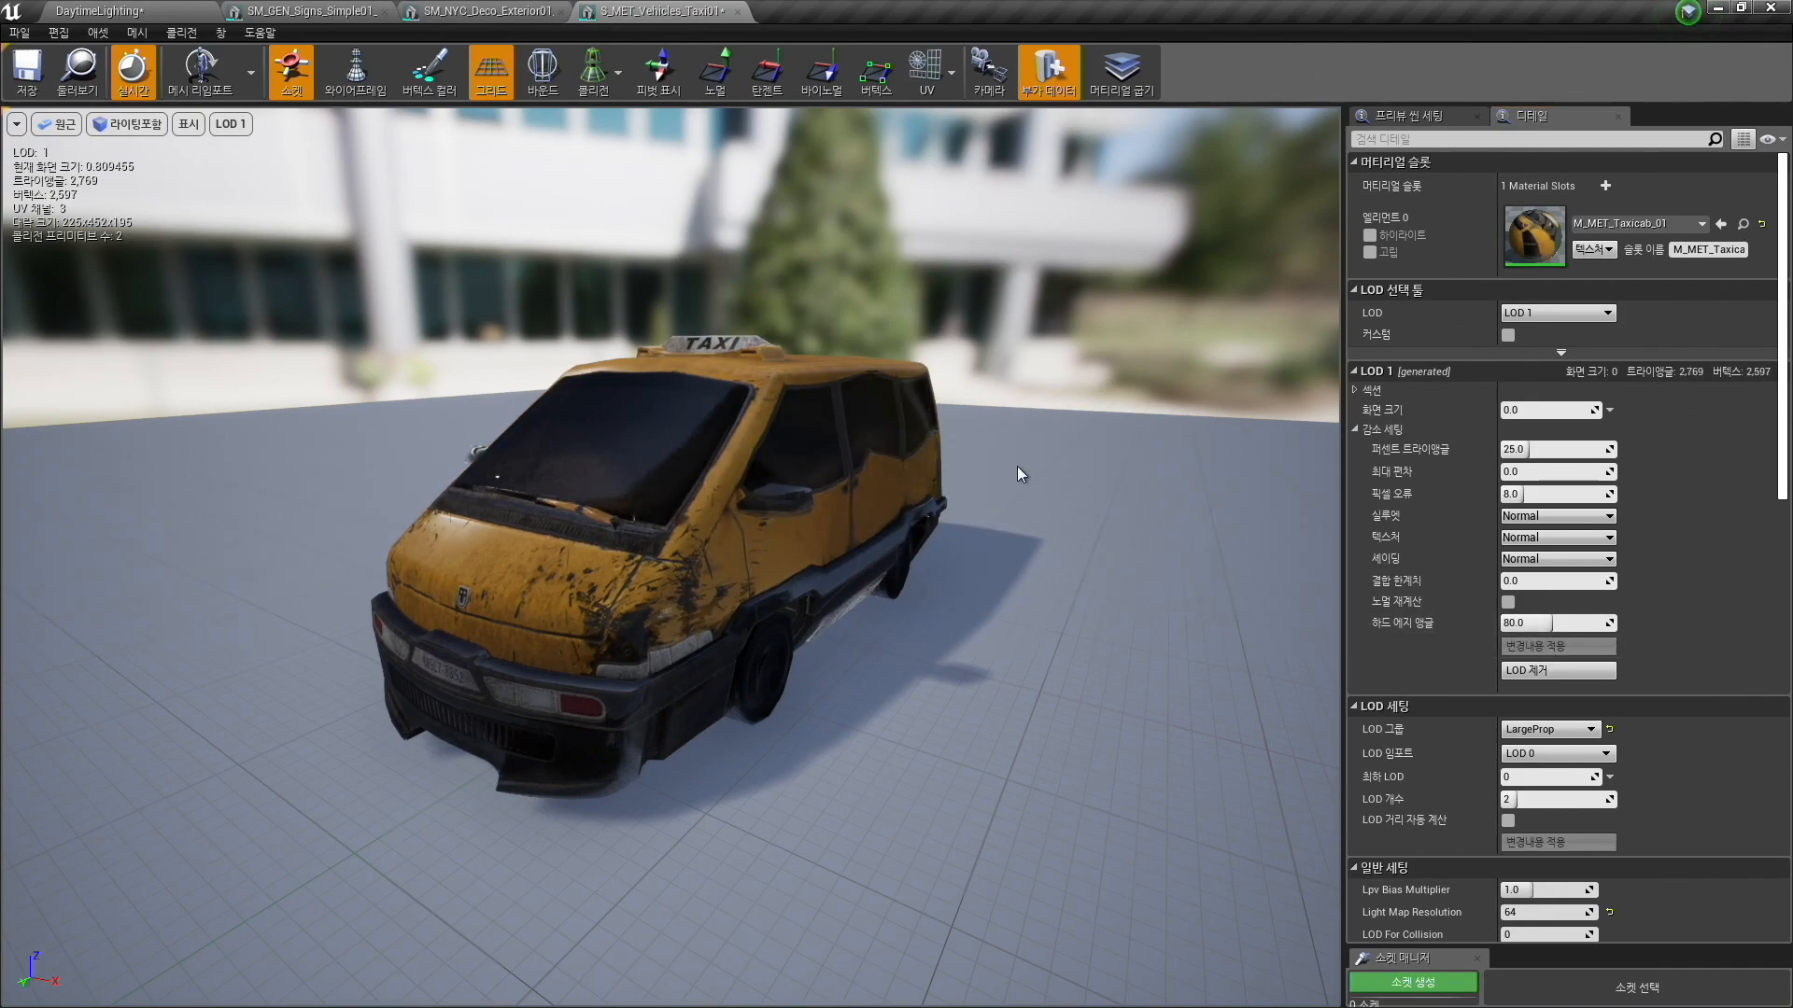
View the taxi in wireframe, then set LOD 1's percent triangles to 100 and apply it.
{"action": "left_click_drag", "start_coordinate": [745, 435], "coordinate": [727, 439], "text": "alt"}
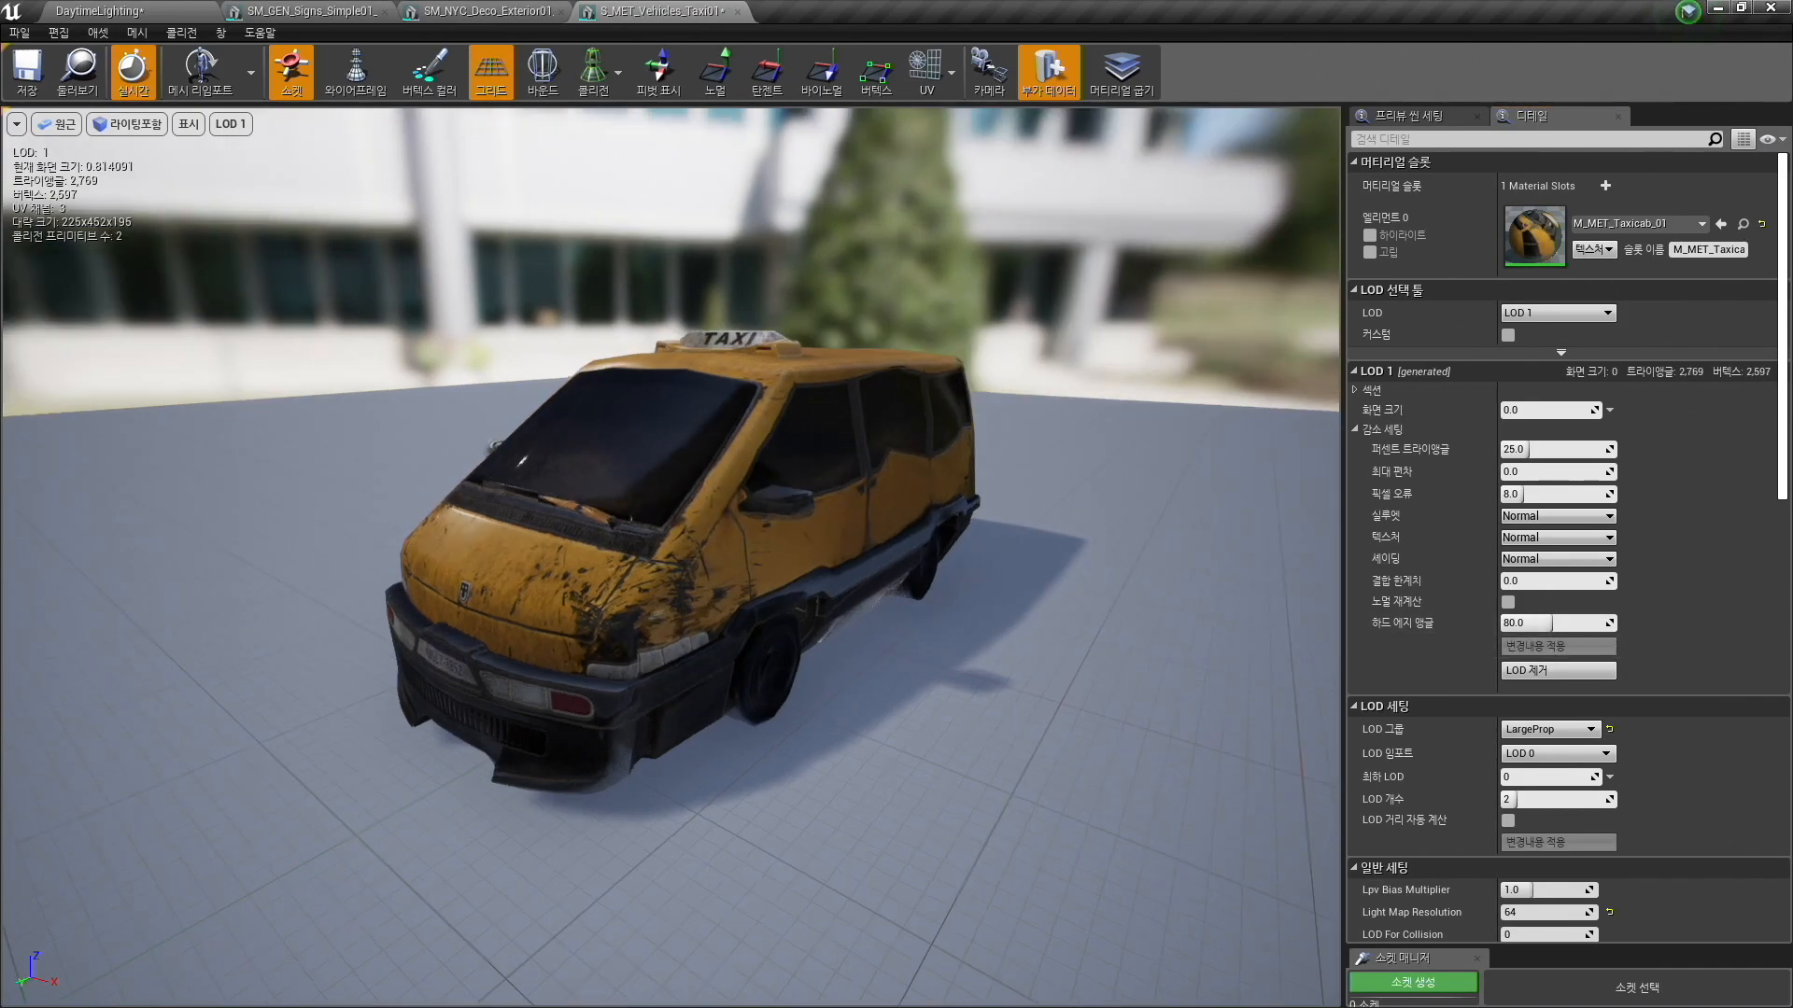
{"action": "key", "text": "alt+2"}
{"action": "left_click", "coordinate": [1574, 450]}
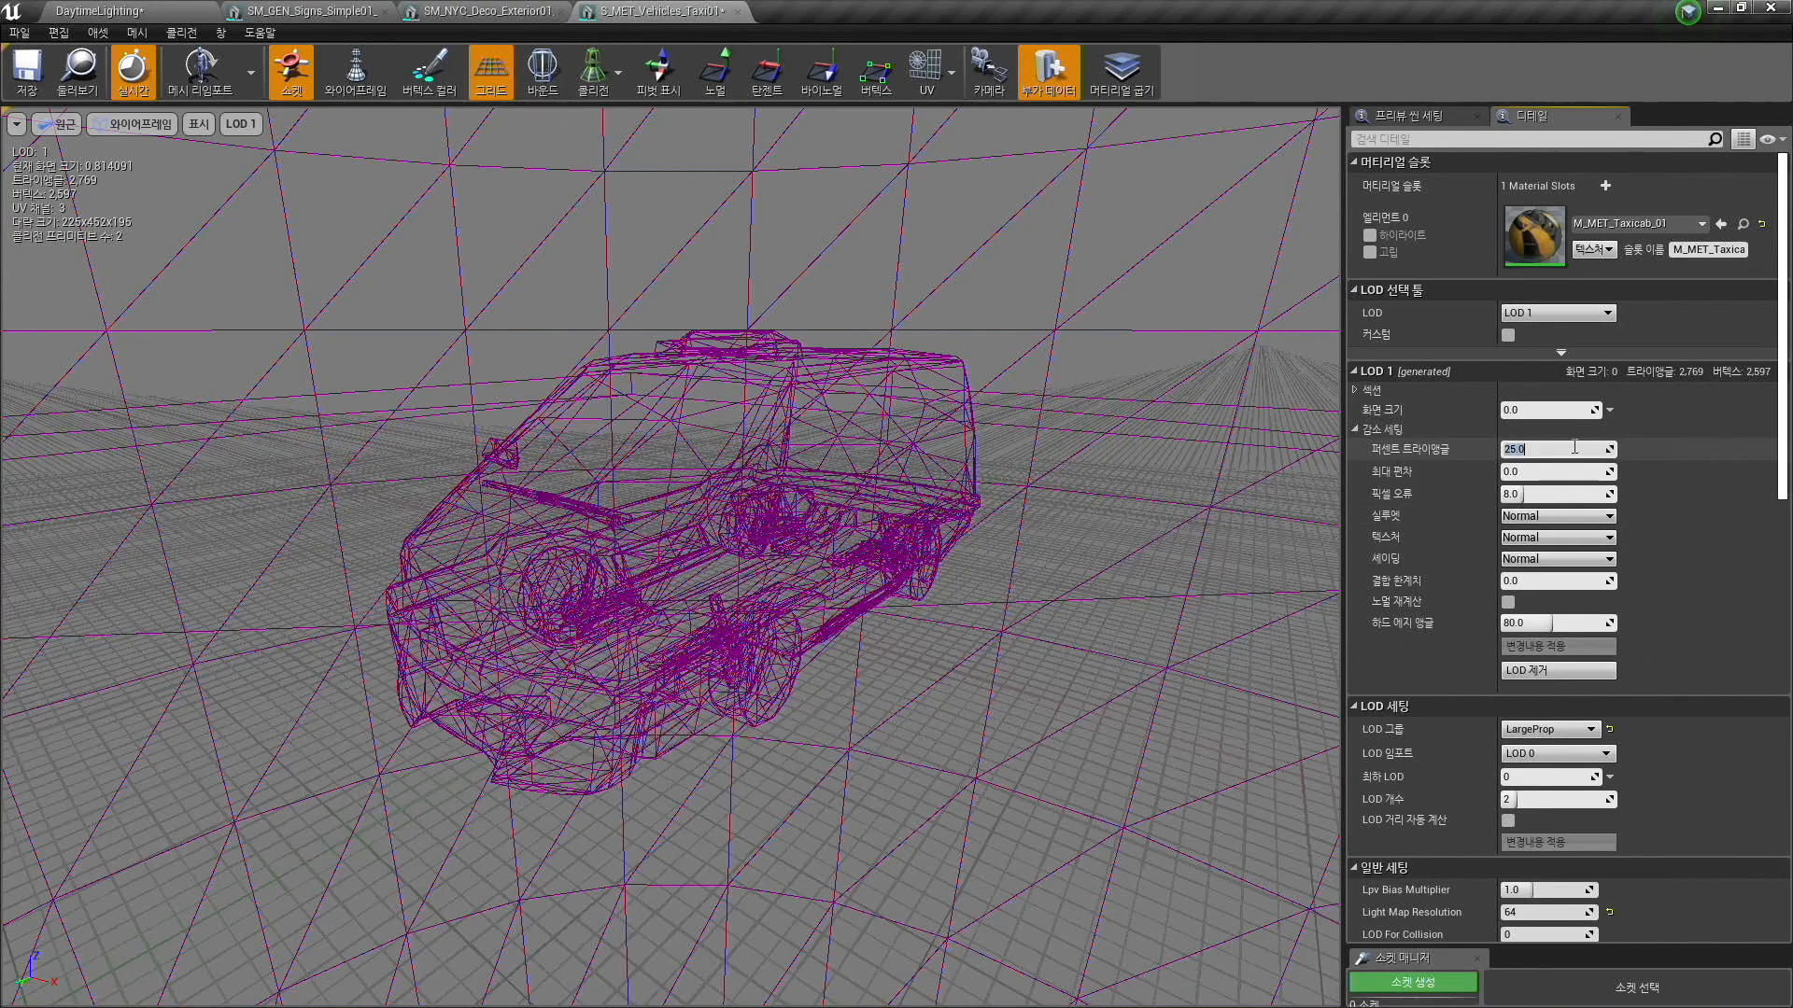
{"action": "type", "text": "100"}
{"action": "key", "text": "Return"}
{"action": "left_click", "coordinate": [1557, 646]}
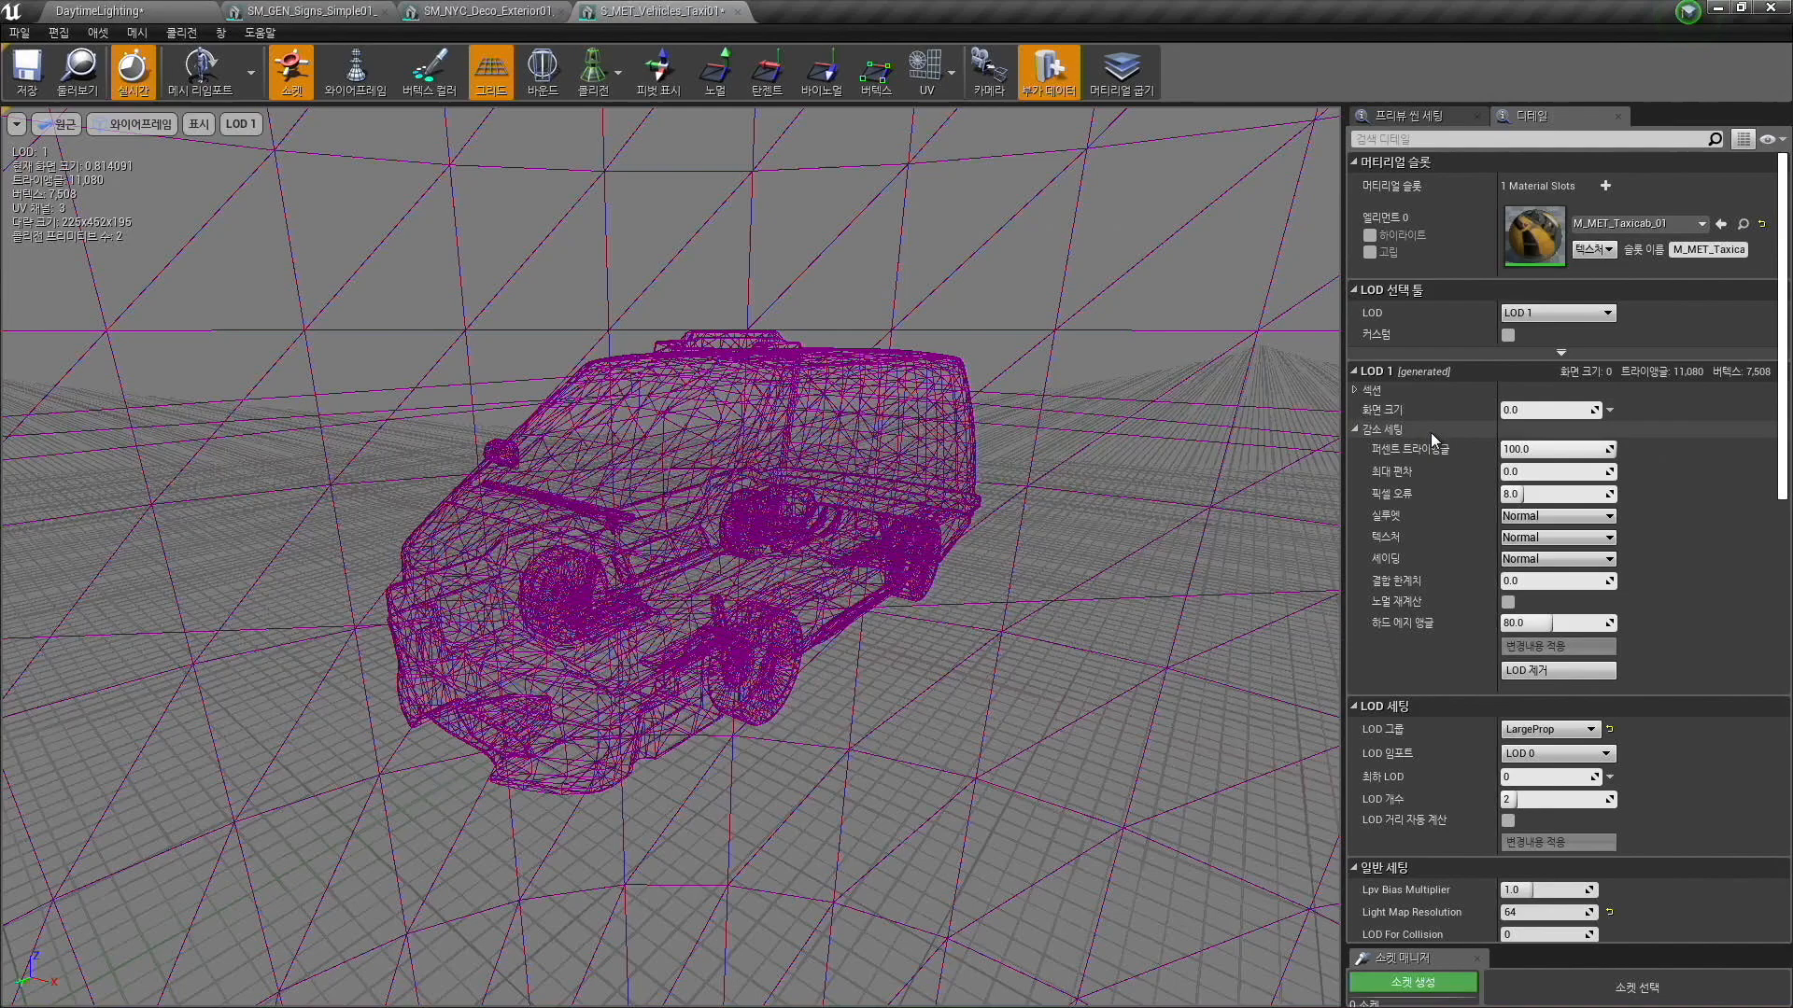
Set LOD 1's percent triangles to 30 and apply the change.
{"action": "left_click", "coordinate": [1551, 450]}
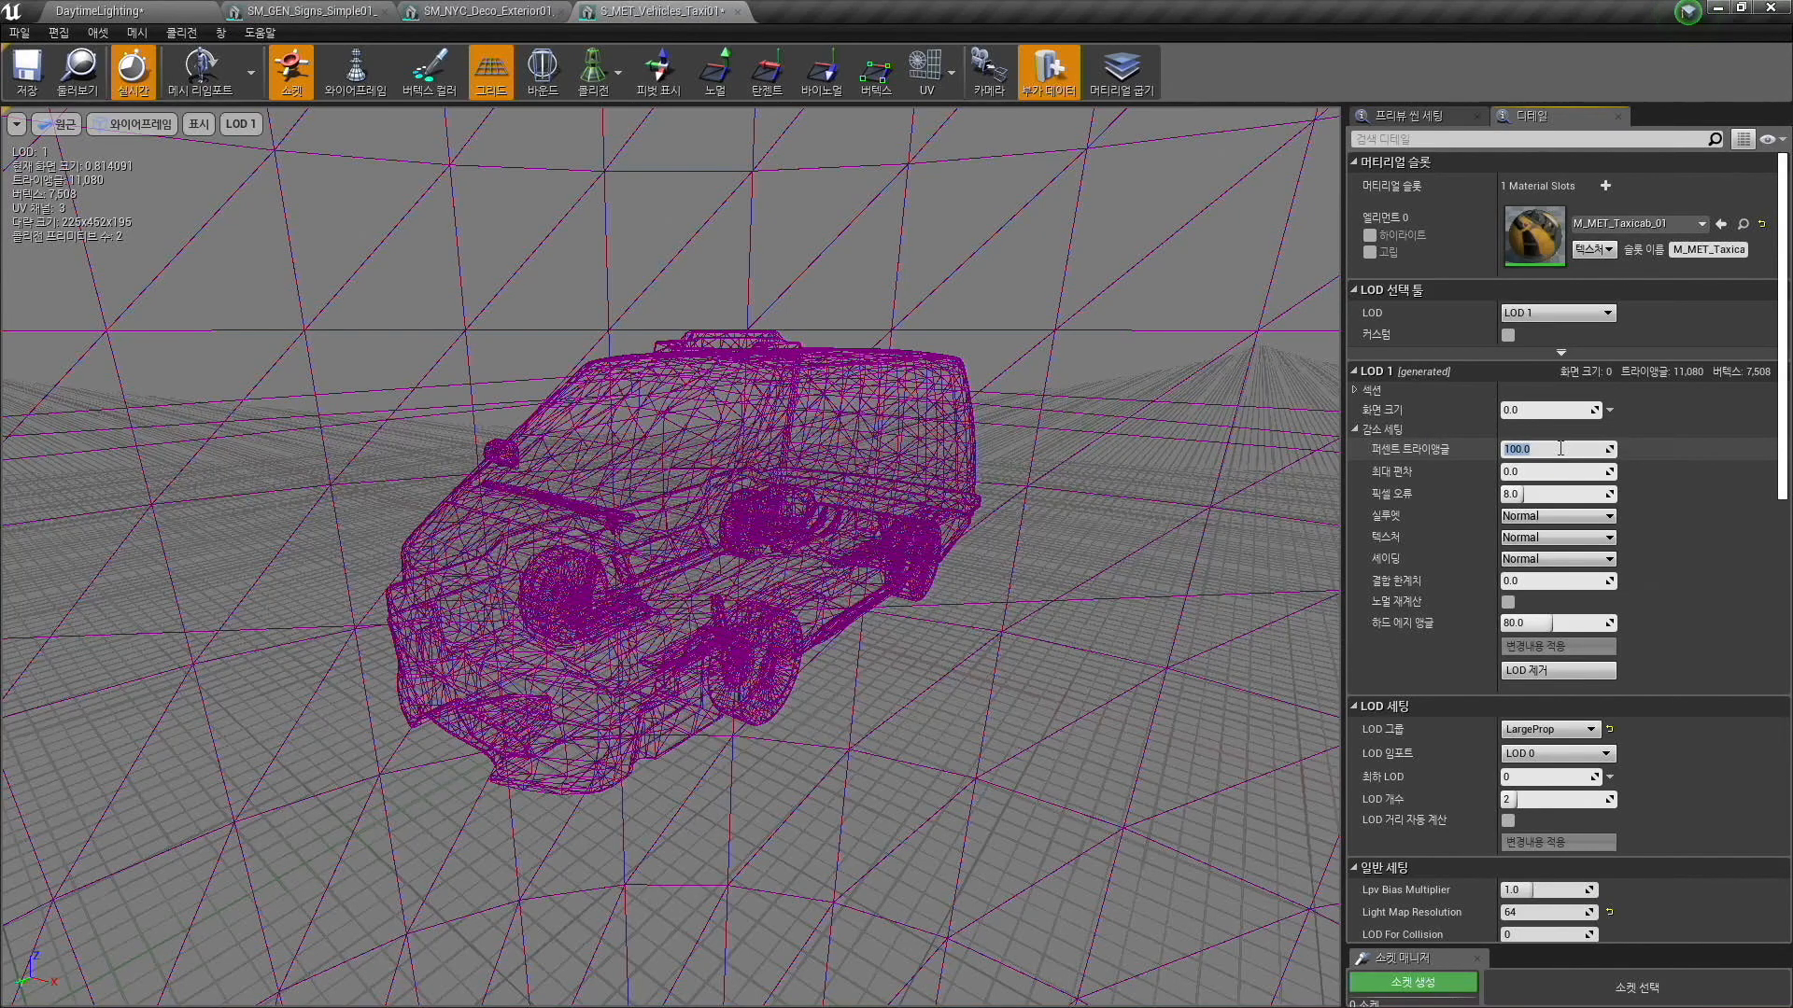
{"action": "type", "text": "30"}
{"action": "key", "text": "Return"}
{"action": "left_click", "coordinate": [1550, 646]}
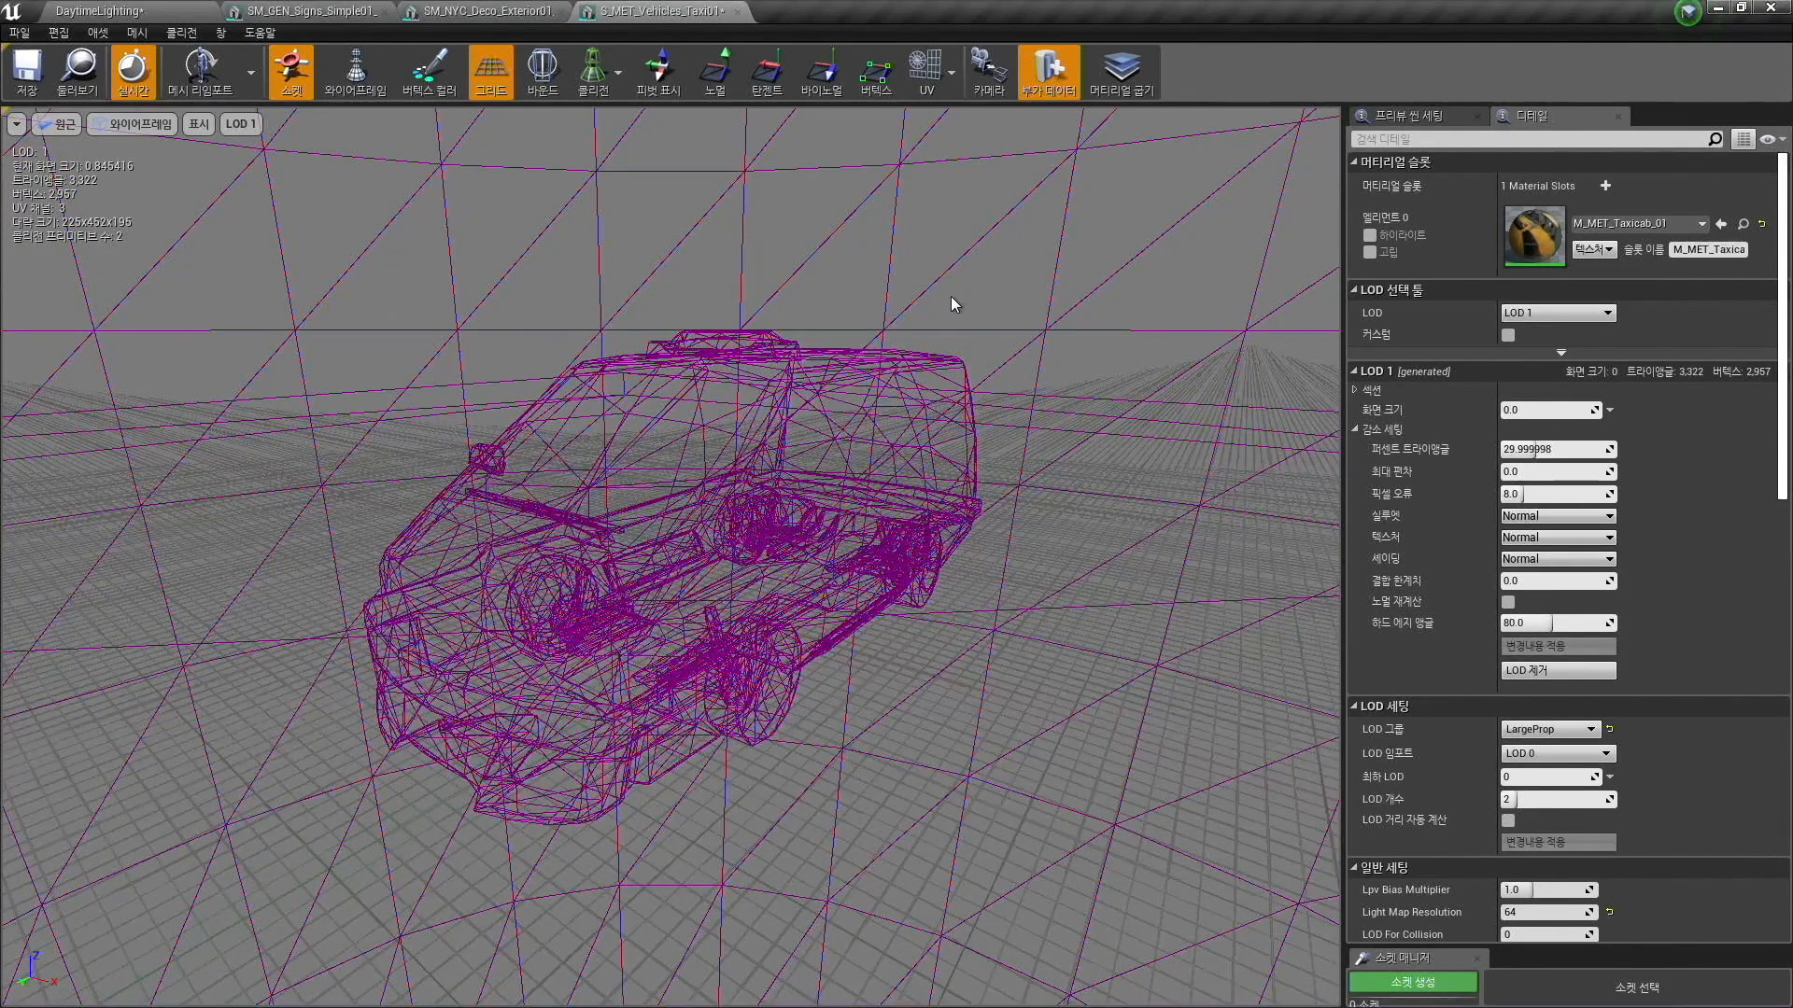
Return the preview to lit mode and inspect the reduced taxi mesh up close.
{"action": "key", "text": "alt+3"}
{"action": "mouse_move", "coordinate": [1024, 340]}
{"action": "left_mouse_down"}
{"action": "mouse_move", "coordinate": [1004, 401]}
{"action": "mouse_move", "coordinate": [1009, 364]}
{"action": "left_mouse_up"}
{"action": "key", "text": "alt+4"}
{"action": "left_click_drag", "start_coordinate": [1028, 452], "coordinate": [1031, 411]}
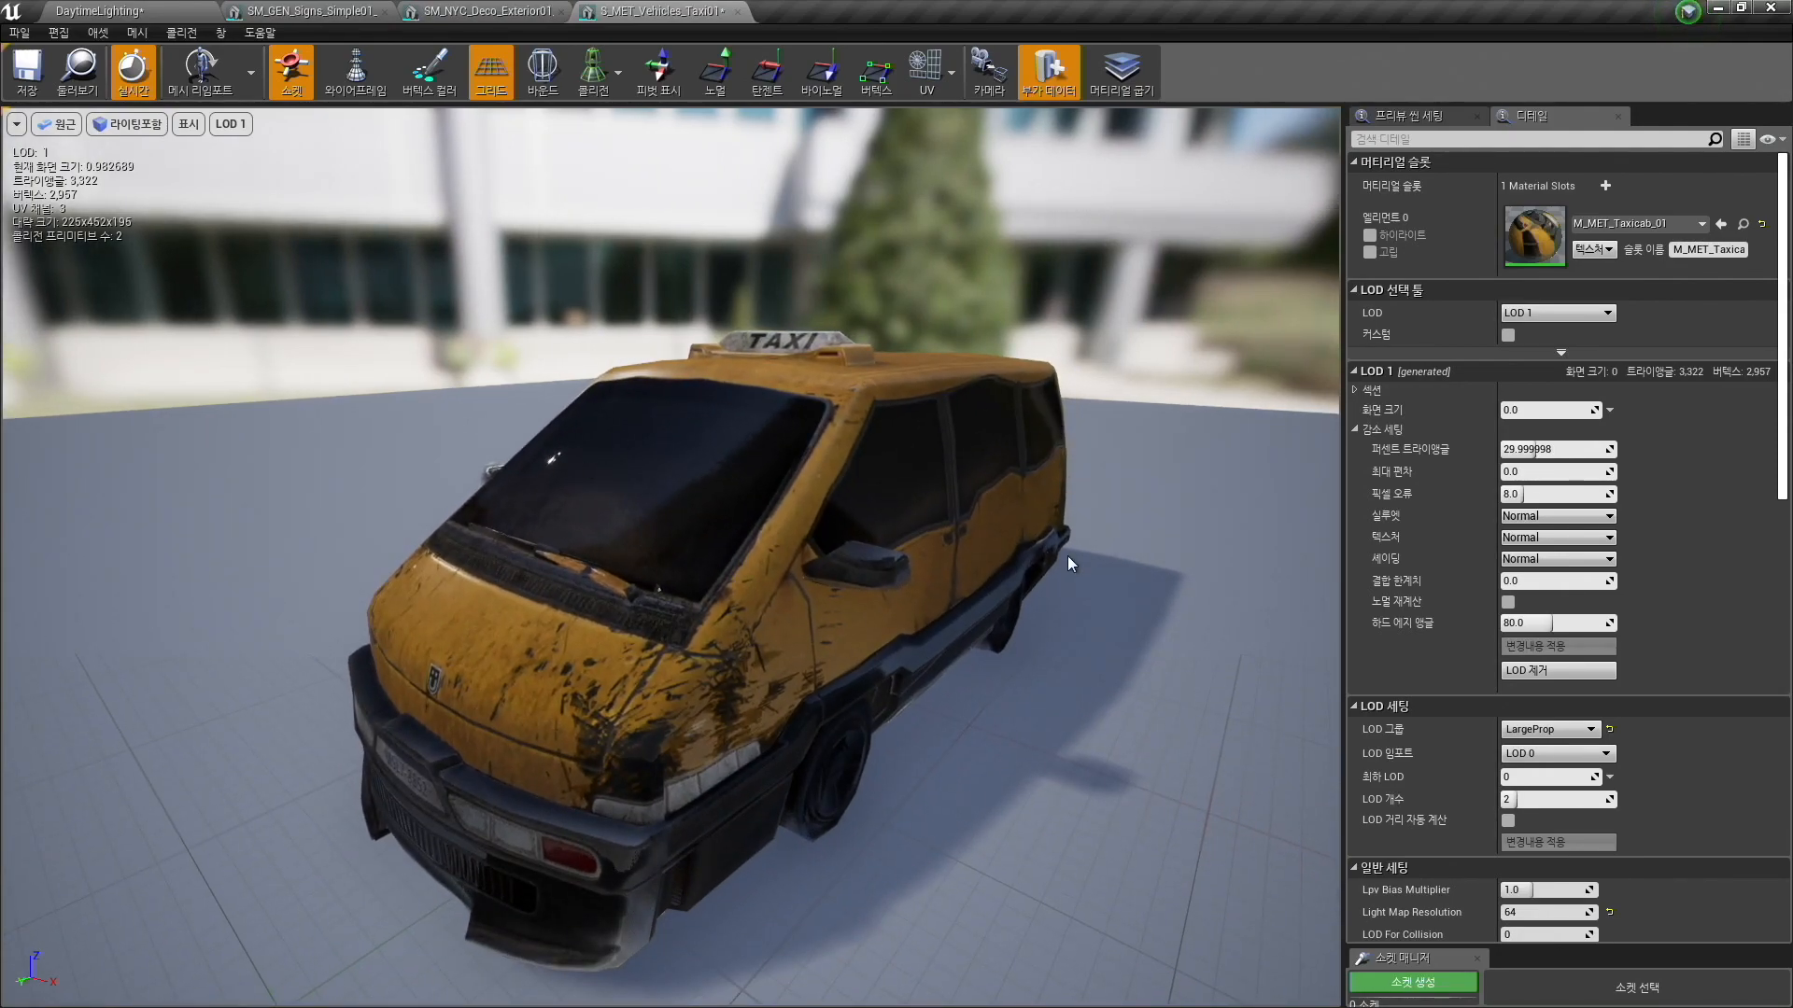
{"action": "left_click_drag", "start_coordinate": [812, 333], "coordinate": [1112, 350]}
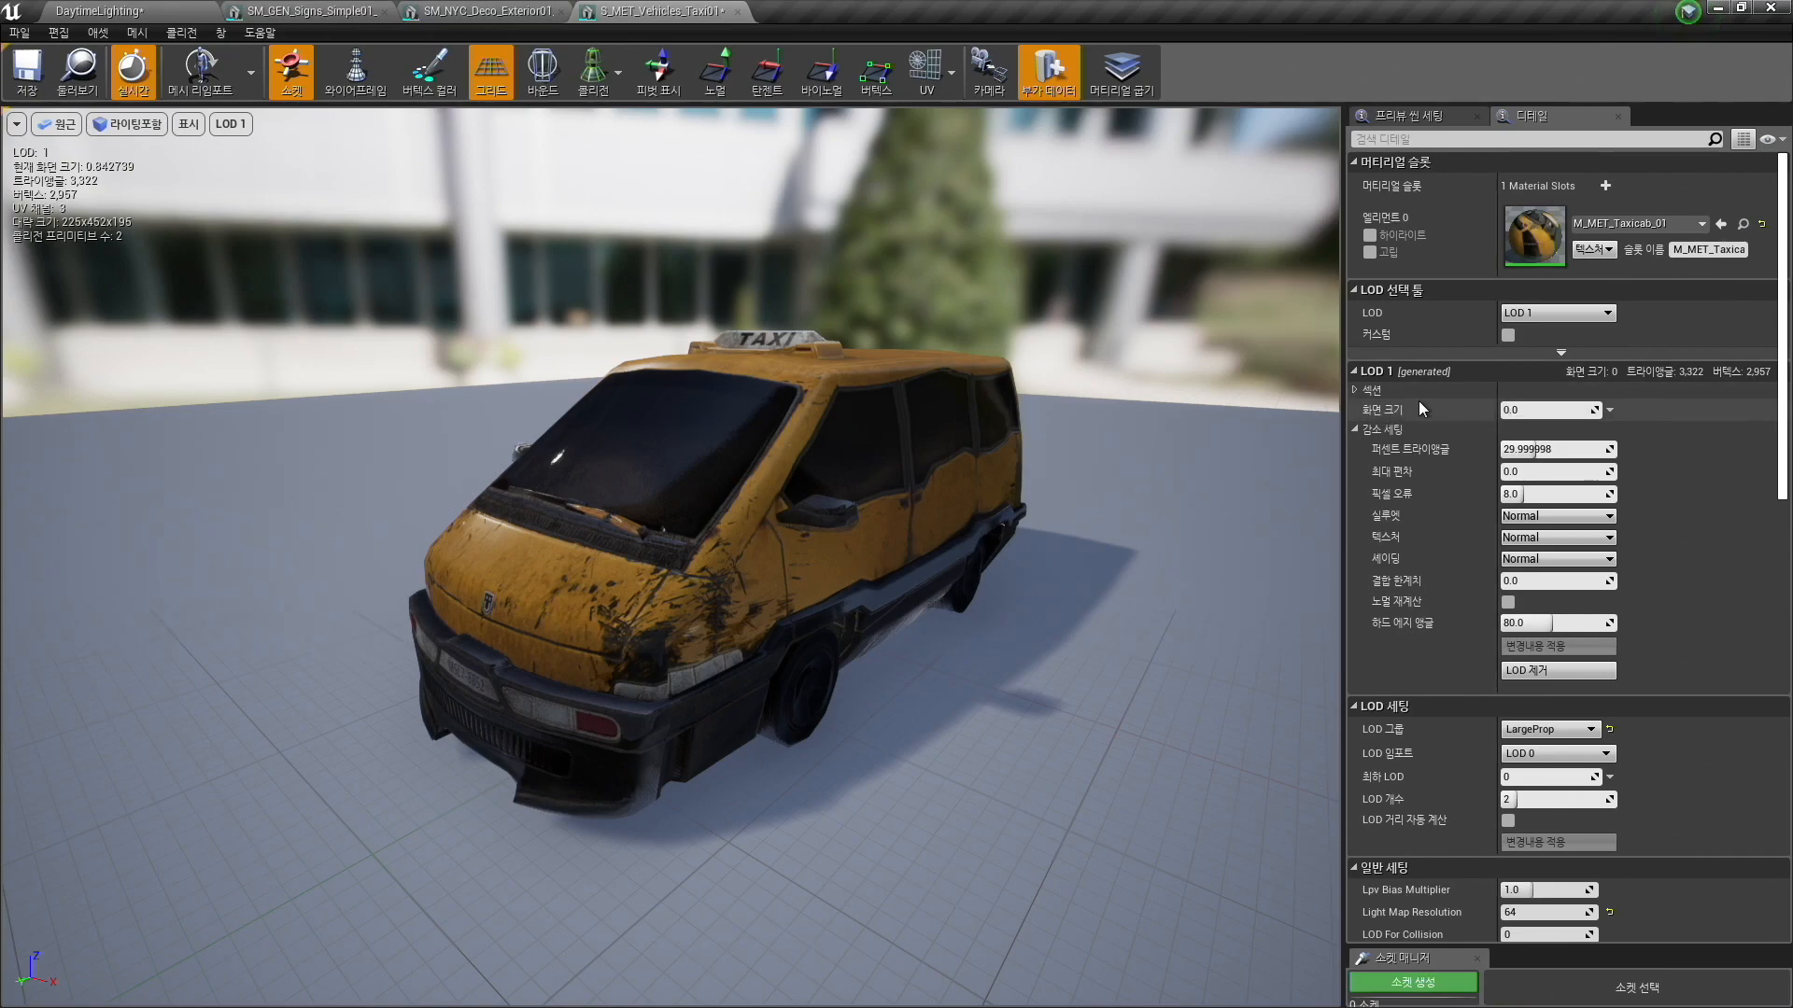
Widen the preview viewport and back the camera far away from the taxi.
{"action": "left_click_drag", "start_coordinate": [1343, 422], "coordinate": [1449, 422]}
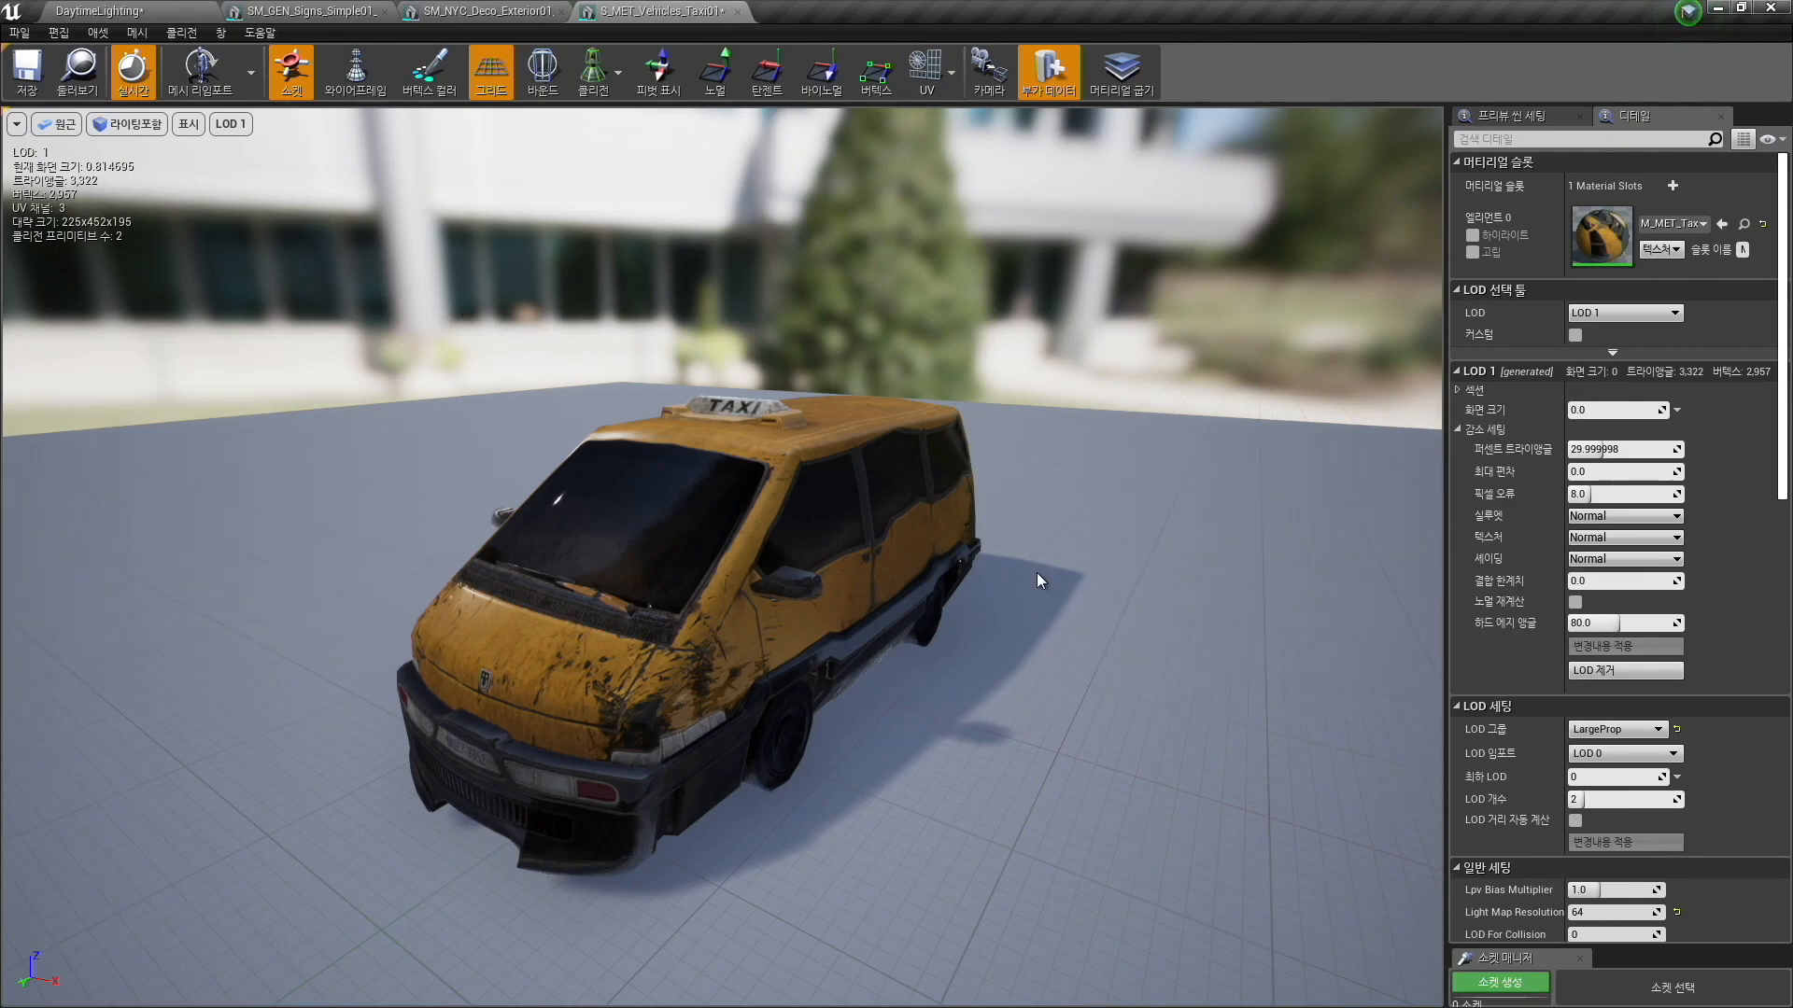
{"action": "left_click_drag", "start_coordinate": [842, 442], "coordinate": [801, 665]}
{"action": "left_click_drag", "start_coordinate": [846, 322], "coordinate": [861, 485]}
{"action": "mouse_move", "coordinate": [846, 392]}
{"action": "left_mouse_down"}
{"action": "mouse_move", "coordinate": [844, 415]}
{"action": "mouse_move", "coordinate": [844, 378]}
{"action": "mouse_move", "coordinate": [883, 401]}
{"action": "mouse_move", "coordinate": [838, 422]}
{"action": "mouse_move", "coordinate": [868, 417]}
{"action": "left_mouse_up"}
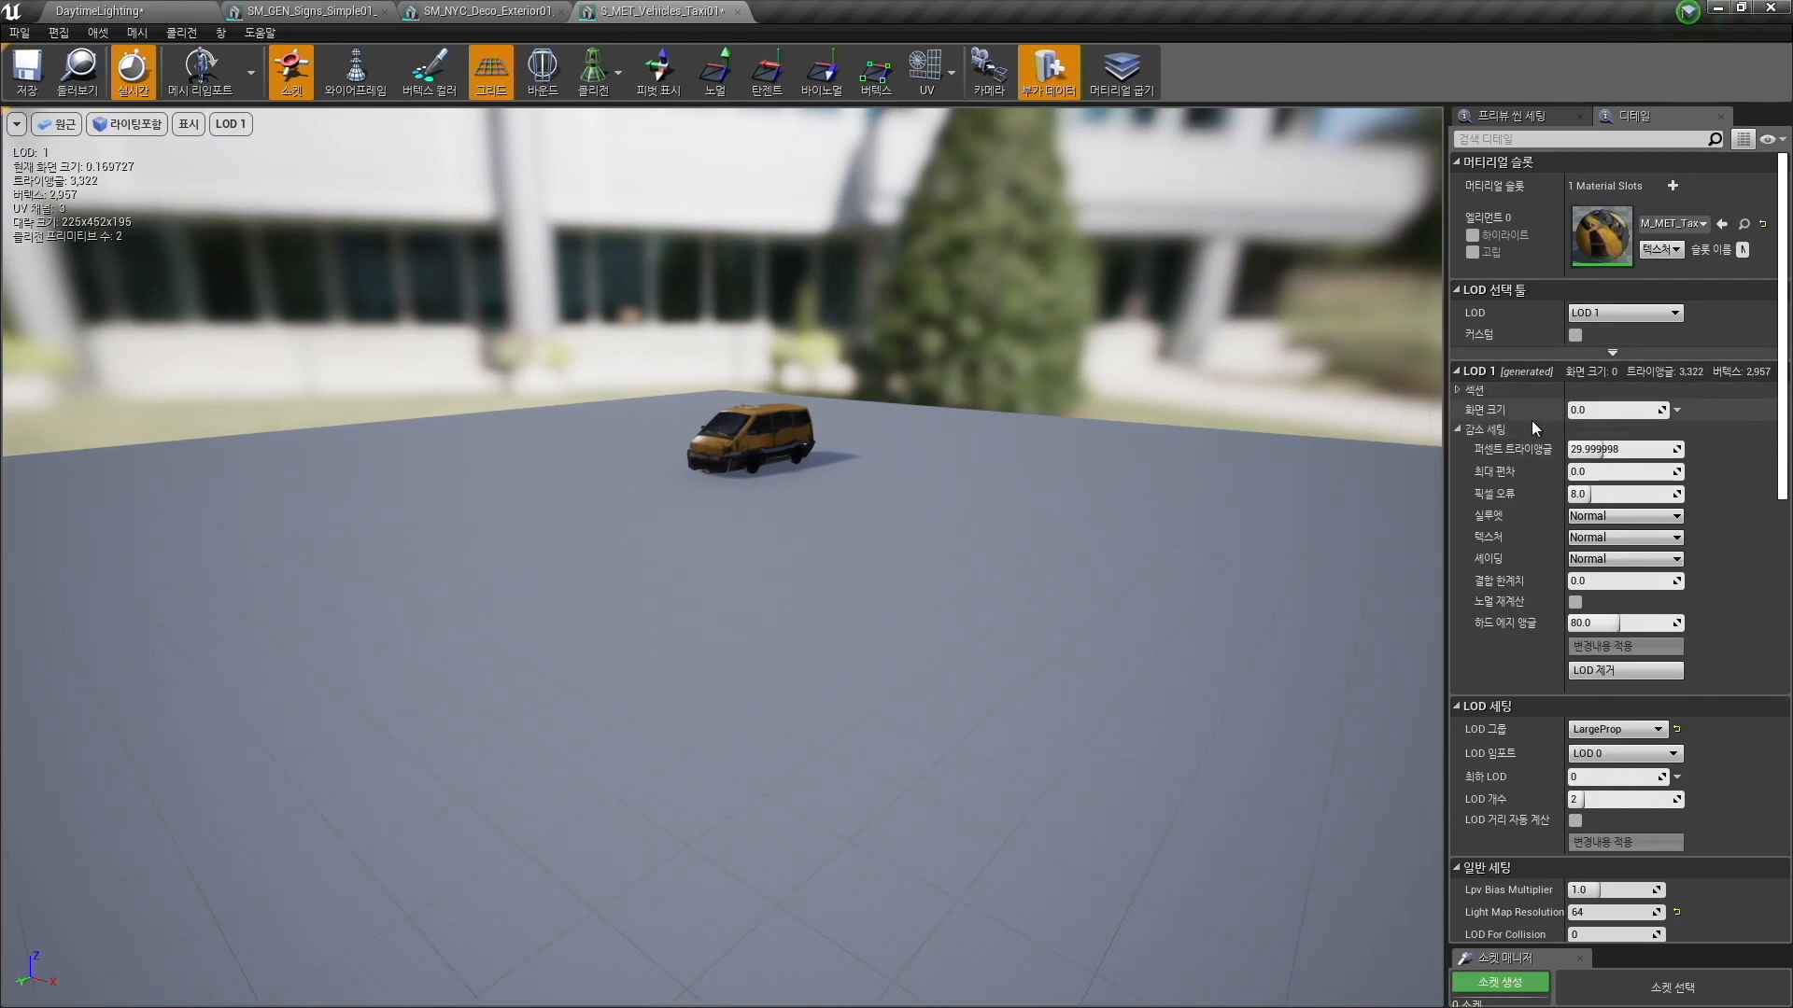
Turn automatic LOD distance computation on for the taxi and off again.
{"action": "scroll", "coordinate": [1554, 450], "scroll_direction": "down", "scroll_amount": 3}
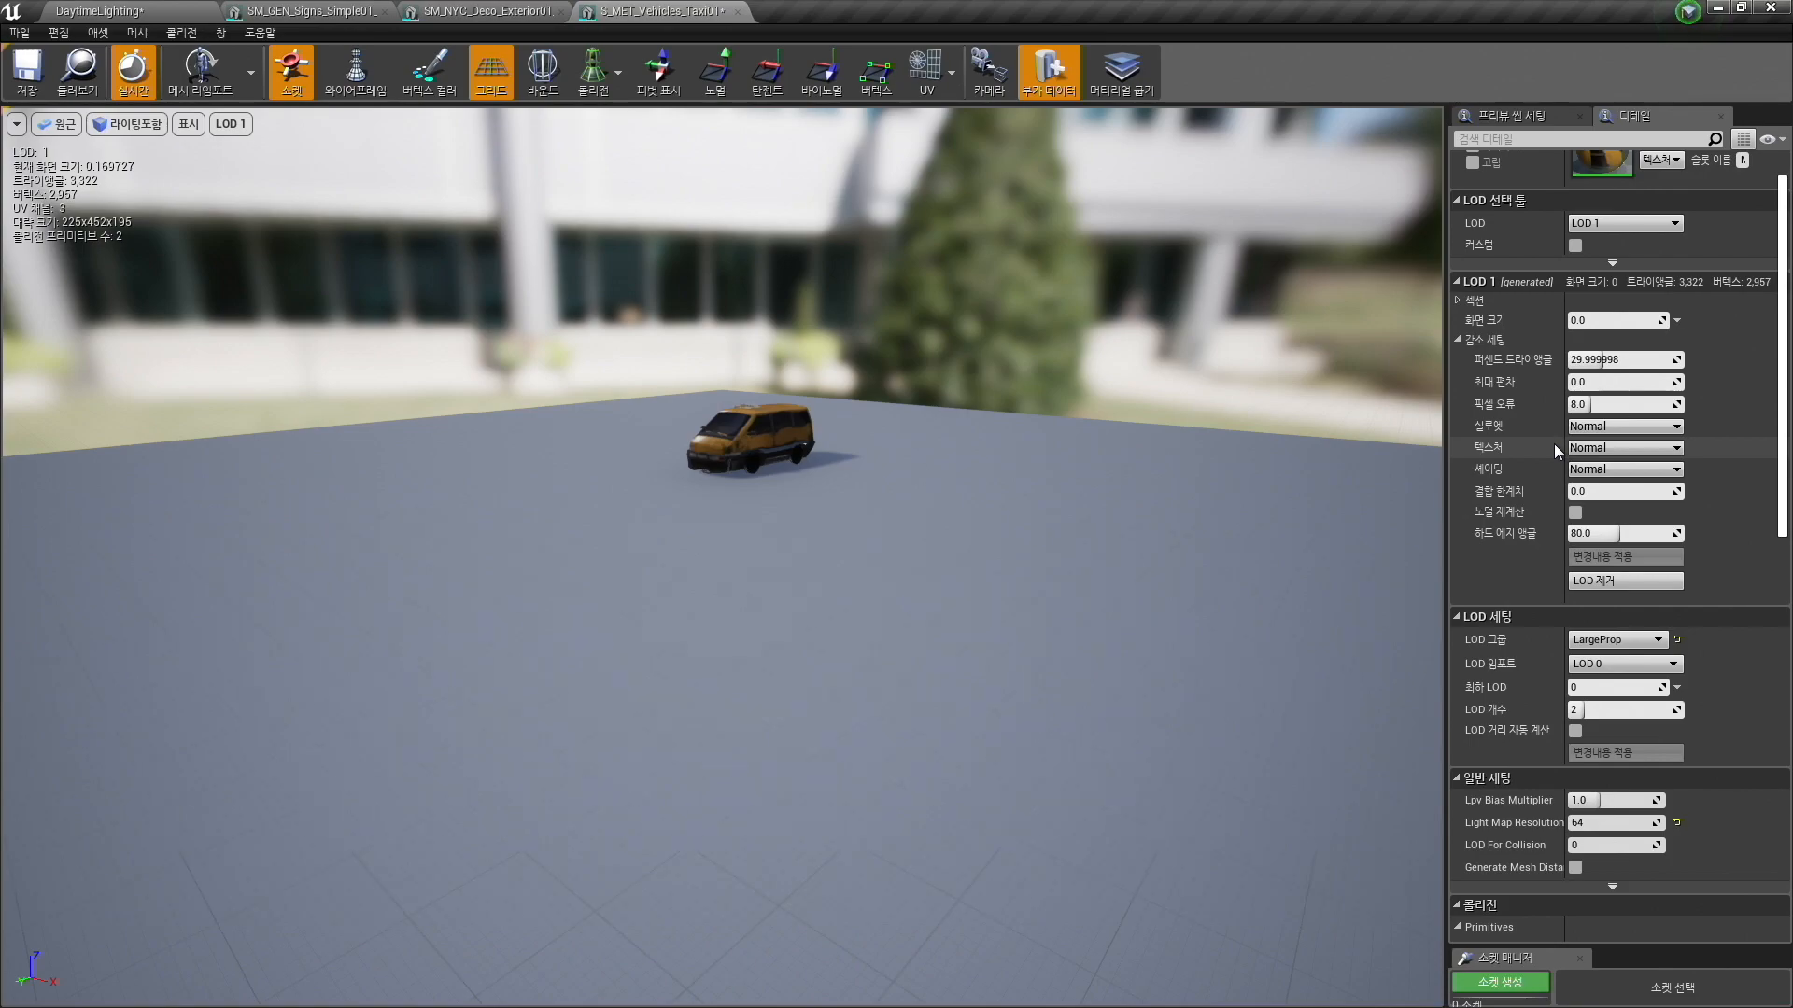
{"action": "scroll", "coordinate": [1522, 644], "scroll_direction": "down", "scroll_amount": 1}
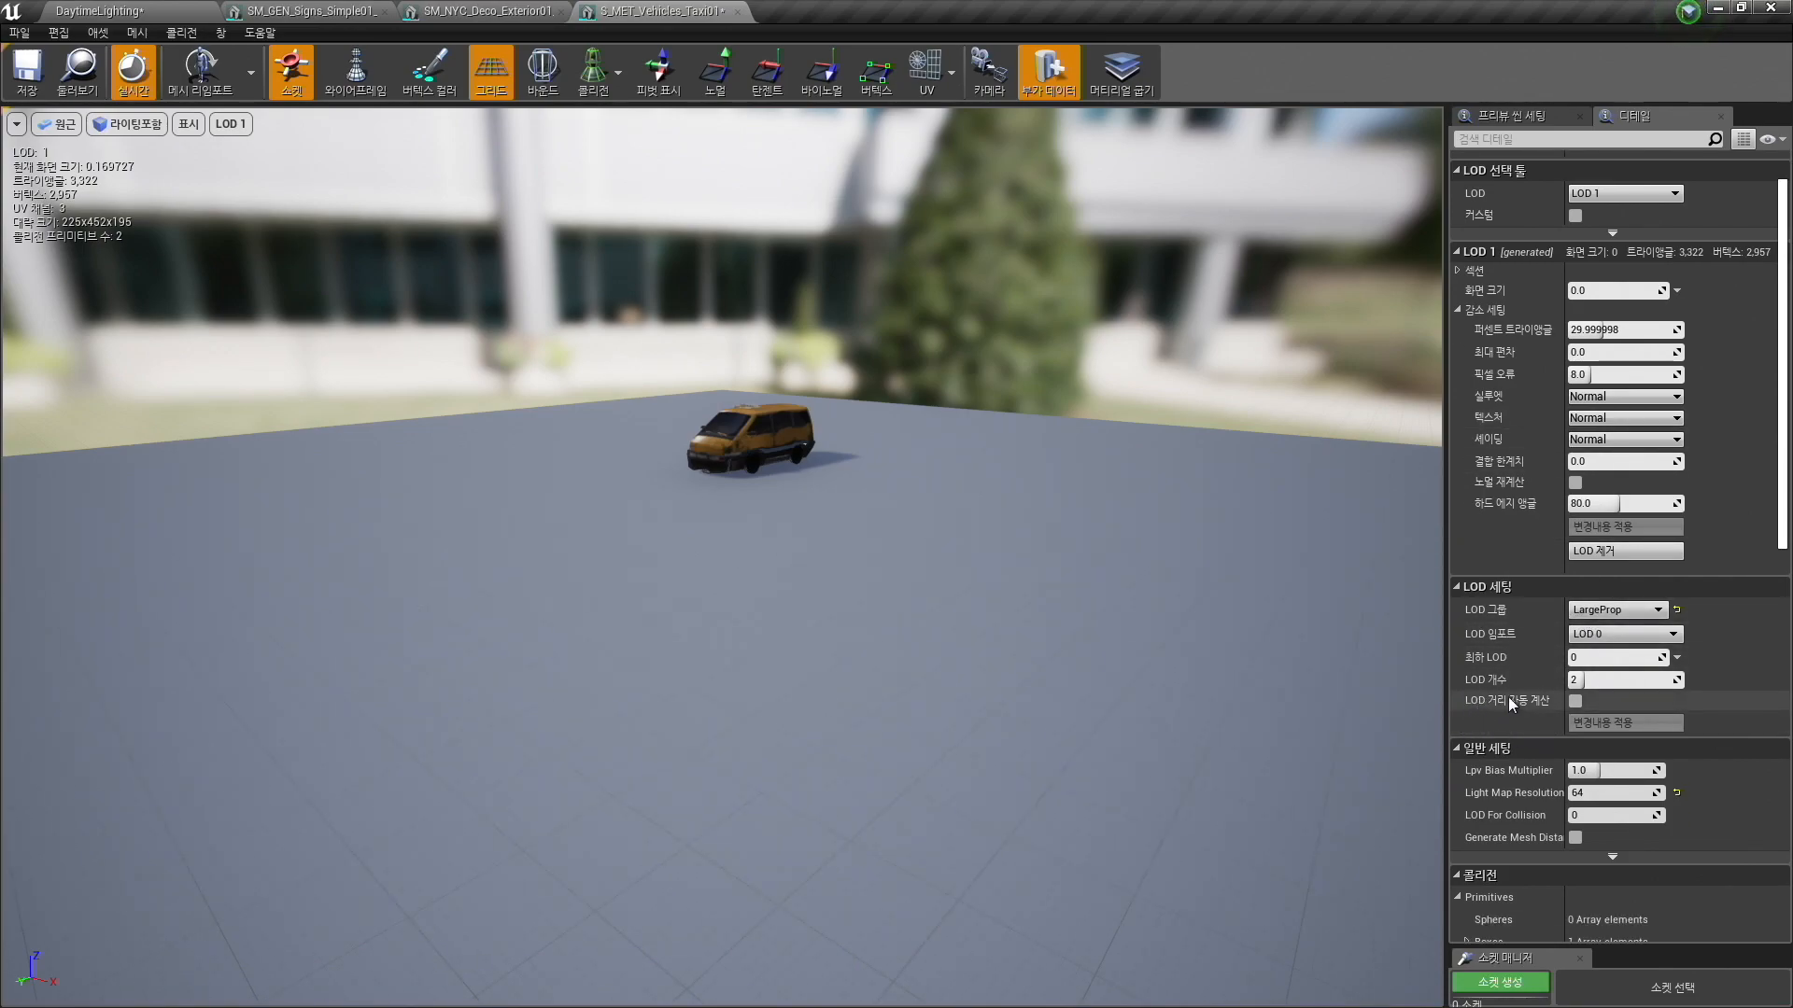
{"action": "left_click", "coordinate": [1578, 702]}
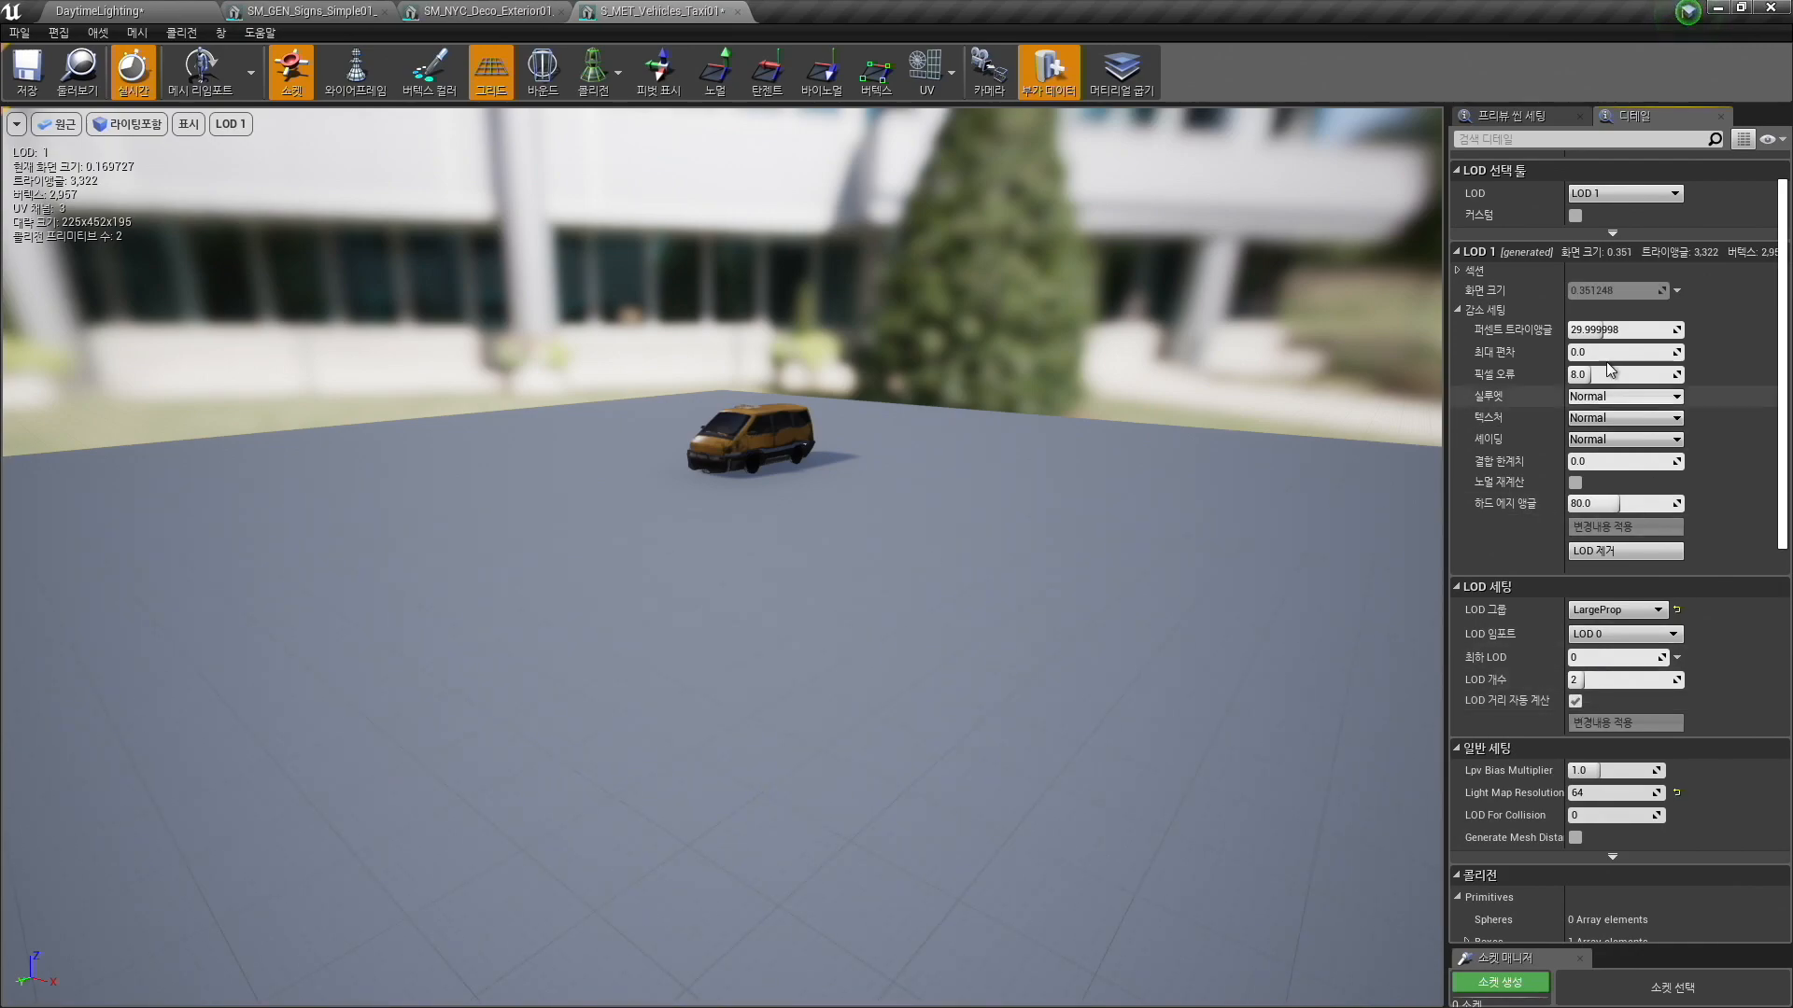
{"action": "left_click", "coordinate": [1576, 702]}
Set the screen size of the taxi's LOD 1 to 0.17.
{"action": "right_click_drag", "start_coordinate": [799, 408], "coordinate": [801, 387]}
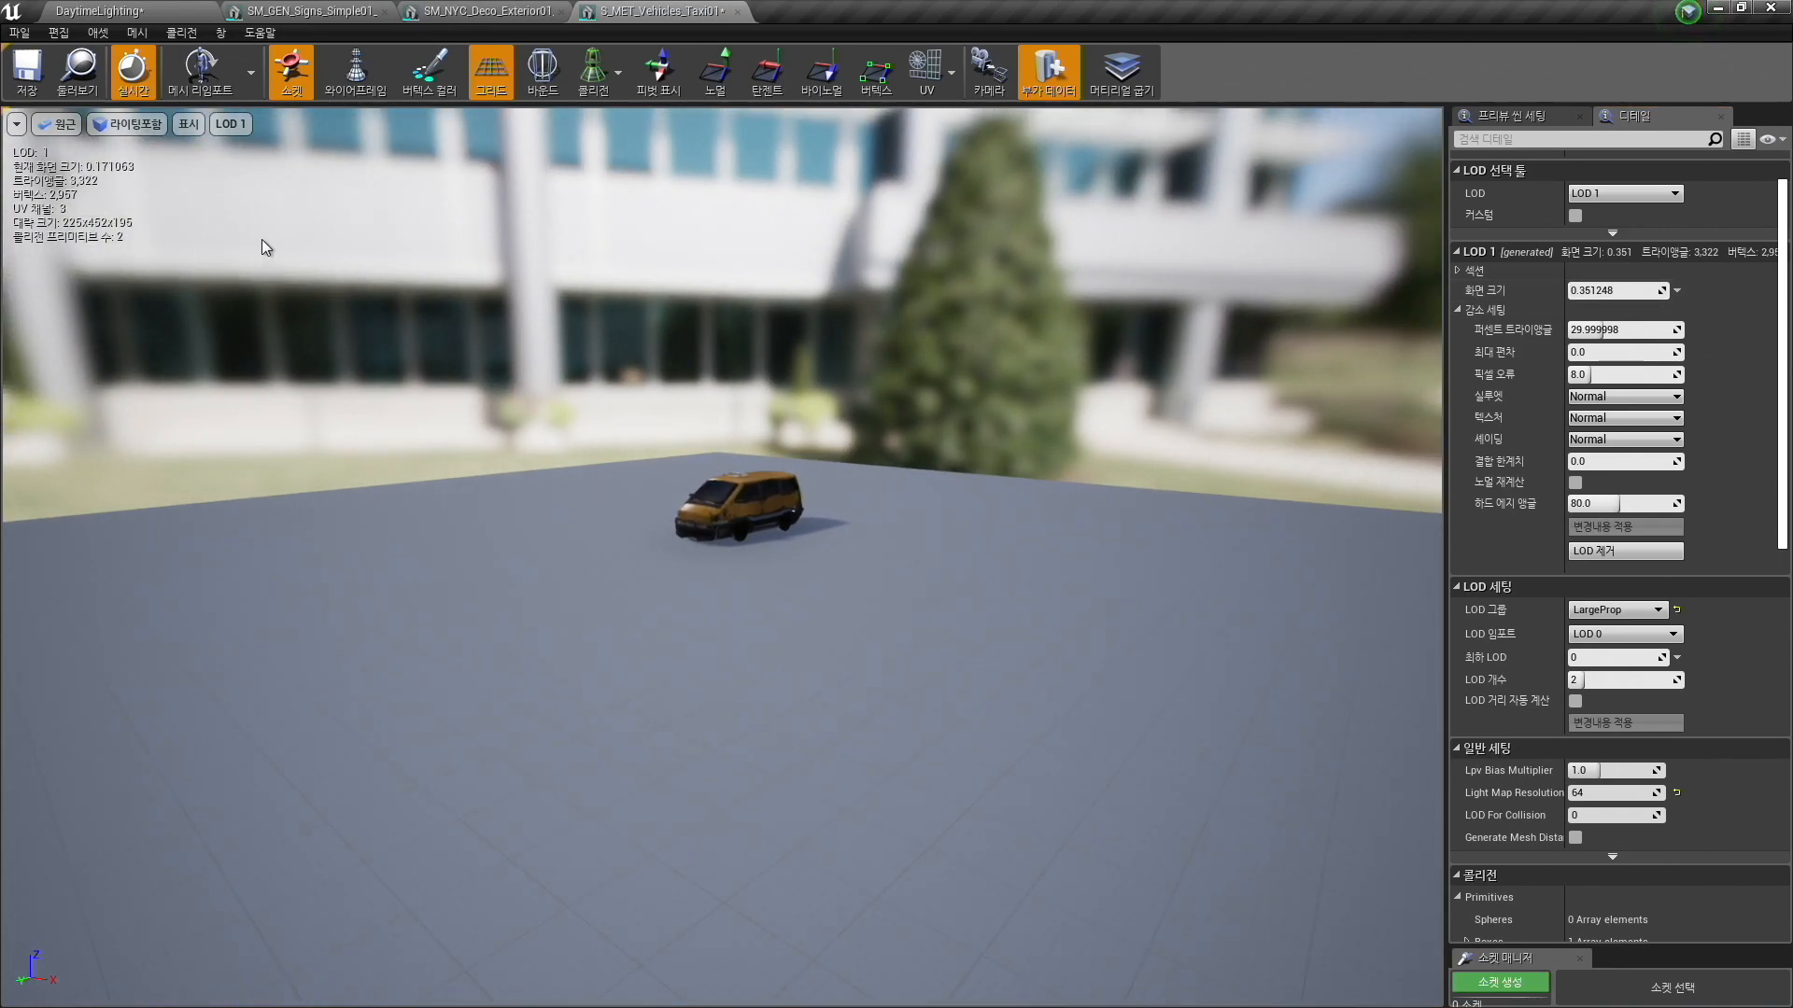
{"action": "left_click", "coordinate": [1632, 292]}
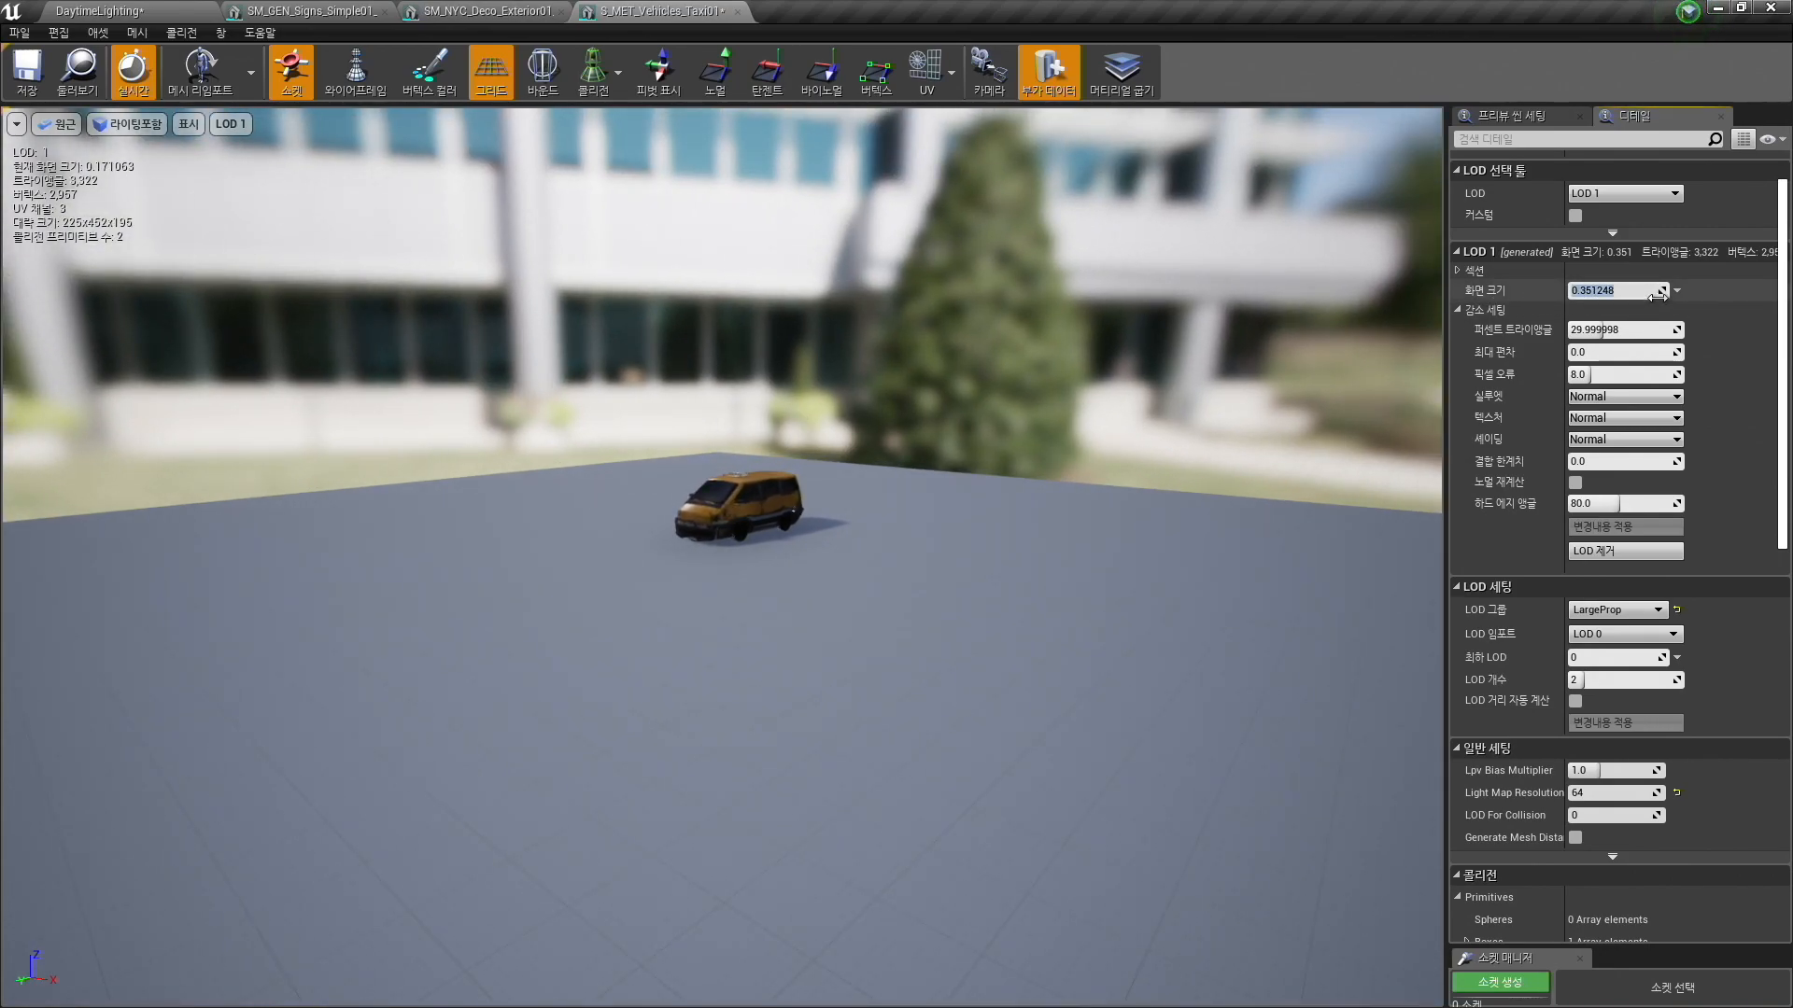
{"action": "key", "text": "Return"}
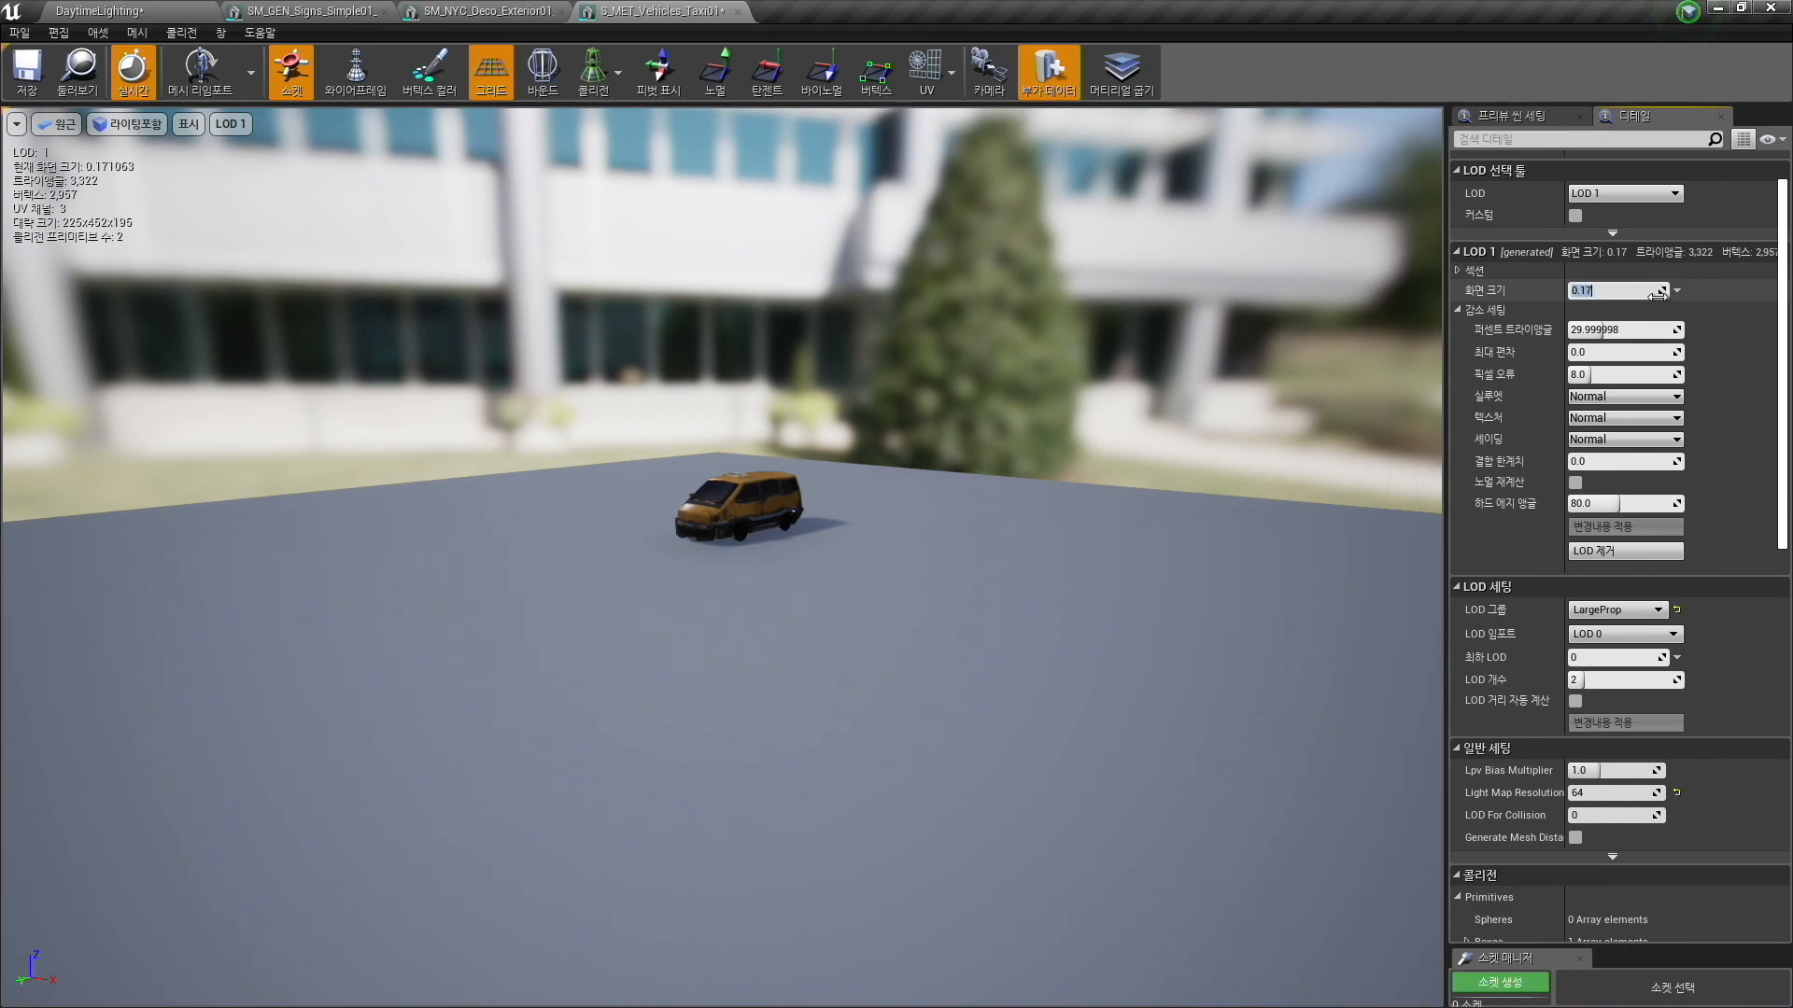
Set the taxi preview to LOD Auto and move nearer and farther to check the LOD switching.
{"action": "right_click_drag", "start_coordinate": [954, 280], "coordinate": [924, 282]}
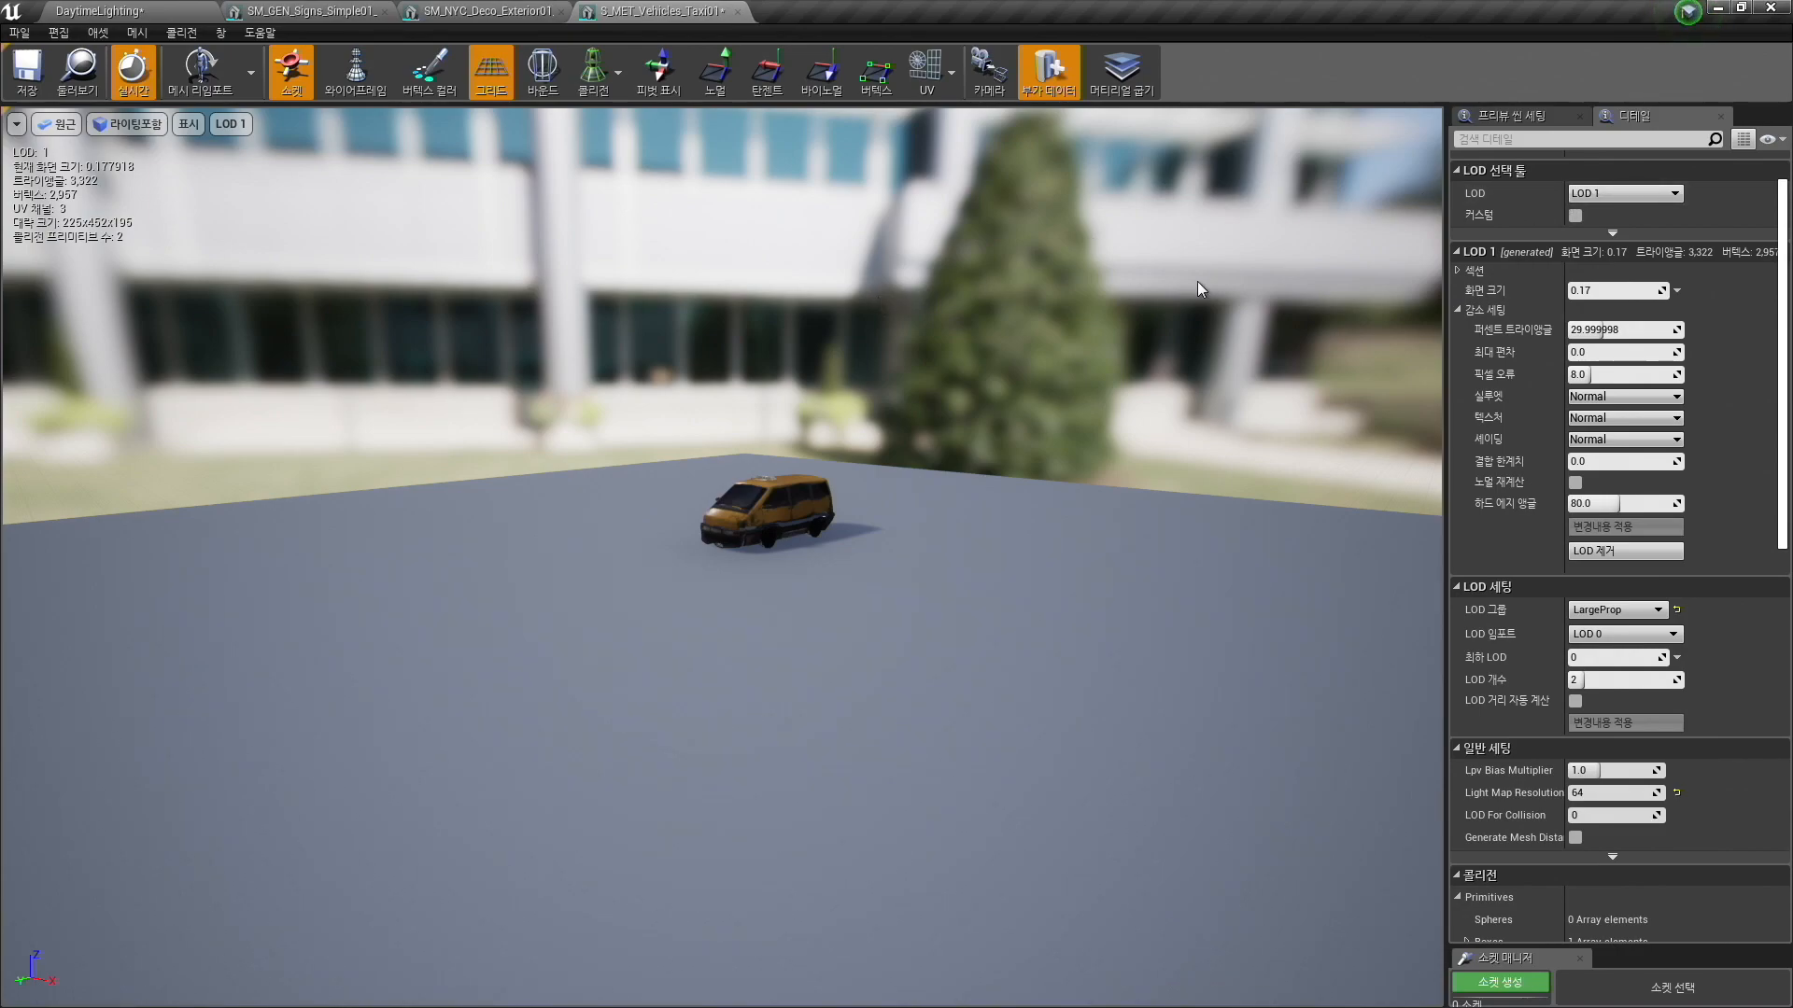
{"action": "left_click", "coordinate": [1648, 193]}
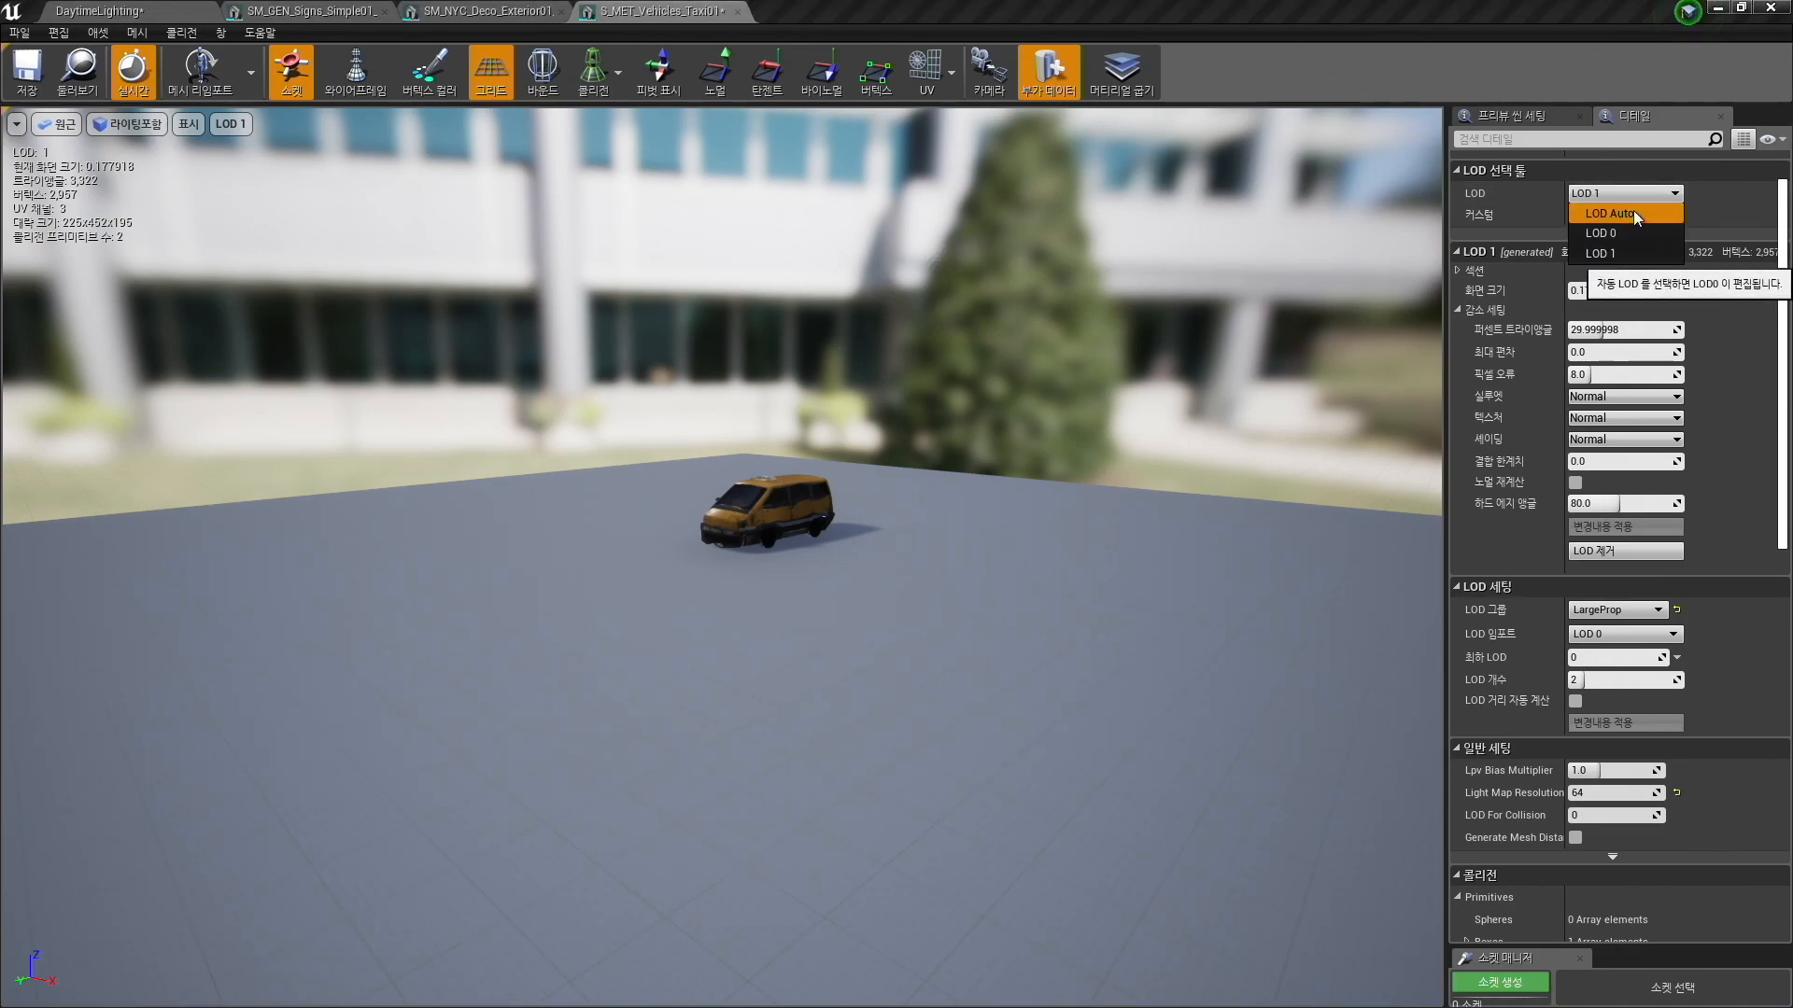
{"action": "left_click", "coordinate": [1633, 213]}
{"action": "right_click_drag", "start_coordinate": [796, 523], "coordinate": [1190, 256]}
{"action": "key", "text": "w"}
{"action": "key", "text": "a"}
{"action": "key", "text": "s"}
{"action": "key", "text": "w"}
Show the taxi in wireframe and move nearer and farther to compare the mesh density at each LOD.
{"action": "key", "text": "alt+2"}
{"action": "mouse_move", "coordinate": [1115, 305]}
{"action": "right_mouse_down"}
{"action": "mouse_move", "coordinate": [1091, 324]}
{"action": "mouse_move", "coordinate": [1126, 311]}
{"action": "mouse_move", "coordinate": [1107, 308]}
{"action": "right_mouse_up"}
{"action": "key", "text": "w"}
{"action": "key", "text": "s"}
{"action": "key", "text": "s"}
{"action": "key", "text": "w"}
{"action": "key", "text": "s"}
{"action": "key", "text": "w"}
{"action": "key", "text": "d"}
{"action": "key", "text": "s"}
{"action": "key", "text": "w"}
Return the preview to lit mode and watch the current LOD and screen size while changing the camera distance.
{"action": "key", "text": "alt+4"}
{"action": "key", "text": "s"}
{"action": "key", "text": "w"}
{"action": "key", "text": "w"}
{"action": "key", "text": "s"}
{"action": "key", "text": "w"}
{"action": "mouse_move", "coordinate": [86, 179]}
{"action": "right_mouse_down"}
{"action": "mouse_move", "coordinate": [101, 173]}
{"action": "mouse_move", "coordinate": [89, 193]}
{"action": "right_mouse_up"}
{"action": "key", "text": "s"}
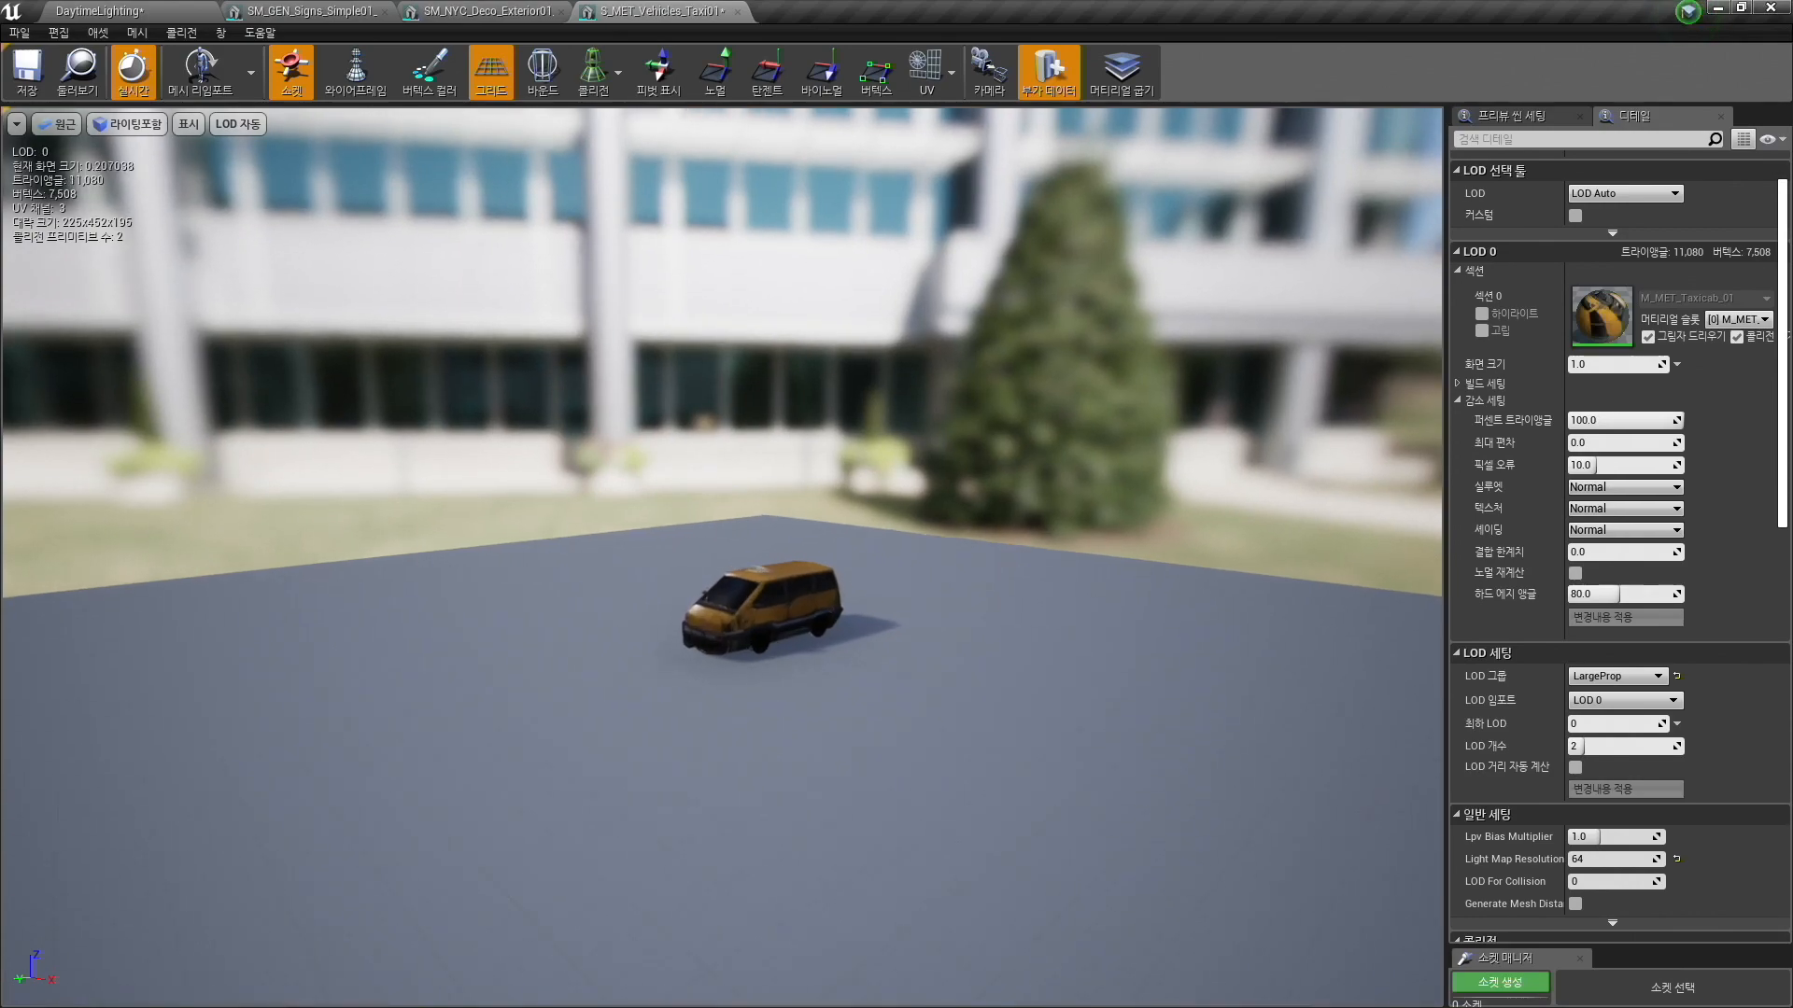
{"action": "right_click_drag", "start_coordinate": [297, 244], "coordinate": [297, 244]}
{"action": "key", "text": "w"}
Open the DaytimeLighting level and examine the taxi's LOD transition in wireframe from varying distances, ending in lit mode.
{"action": "left_click", "coordinate": [98, 9]}
{"action": "right_click_drag", "start_coordinate": [931, 273], "coordinate": [974, 314]}
{"action": "key", "text": "s"}
{"action": "key", "text": "w"}
{"action": "key", "text": "alt+2"}
{"action": "key", "text": "s"}
{"action": "key", "text": "w"}
{"action": "key", "text": "s"}
{"action": "key", "text": "s"}
{"action": "key", "text": "w"}
{"action": "key", "text": "Escape"}
{"action": "key", "text": "alt+4"}
{"action": "right_click_drag", "start_coordinate": [829, 255], "coordinate": [829, 255]}
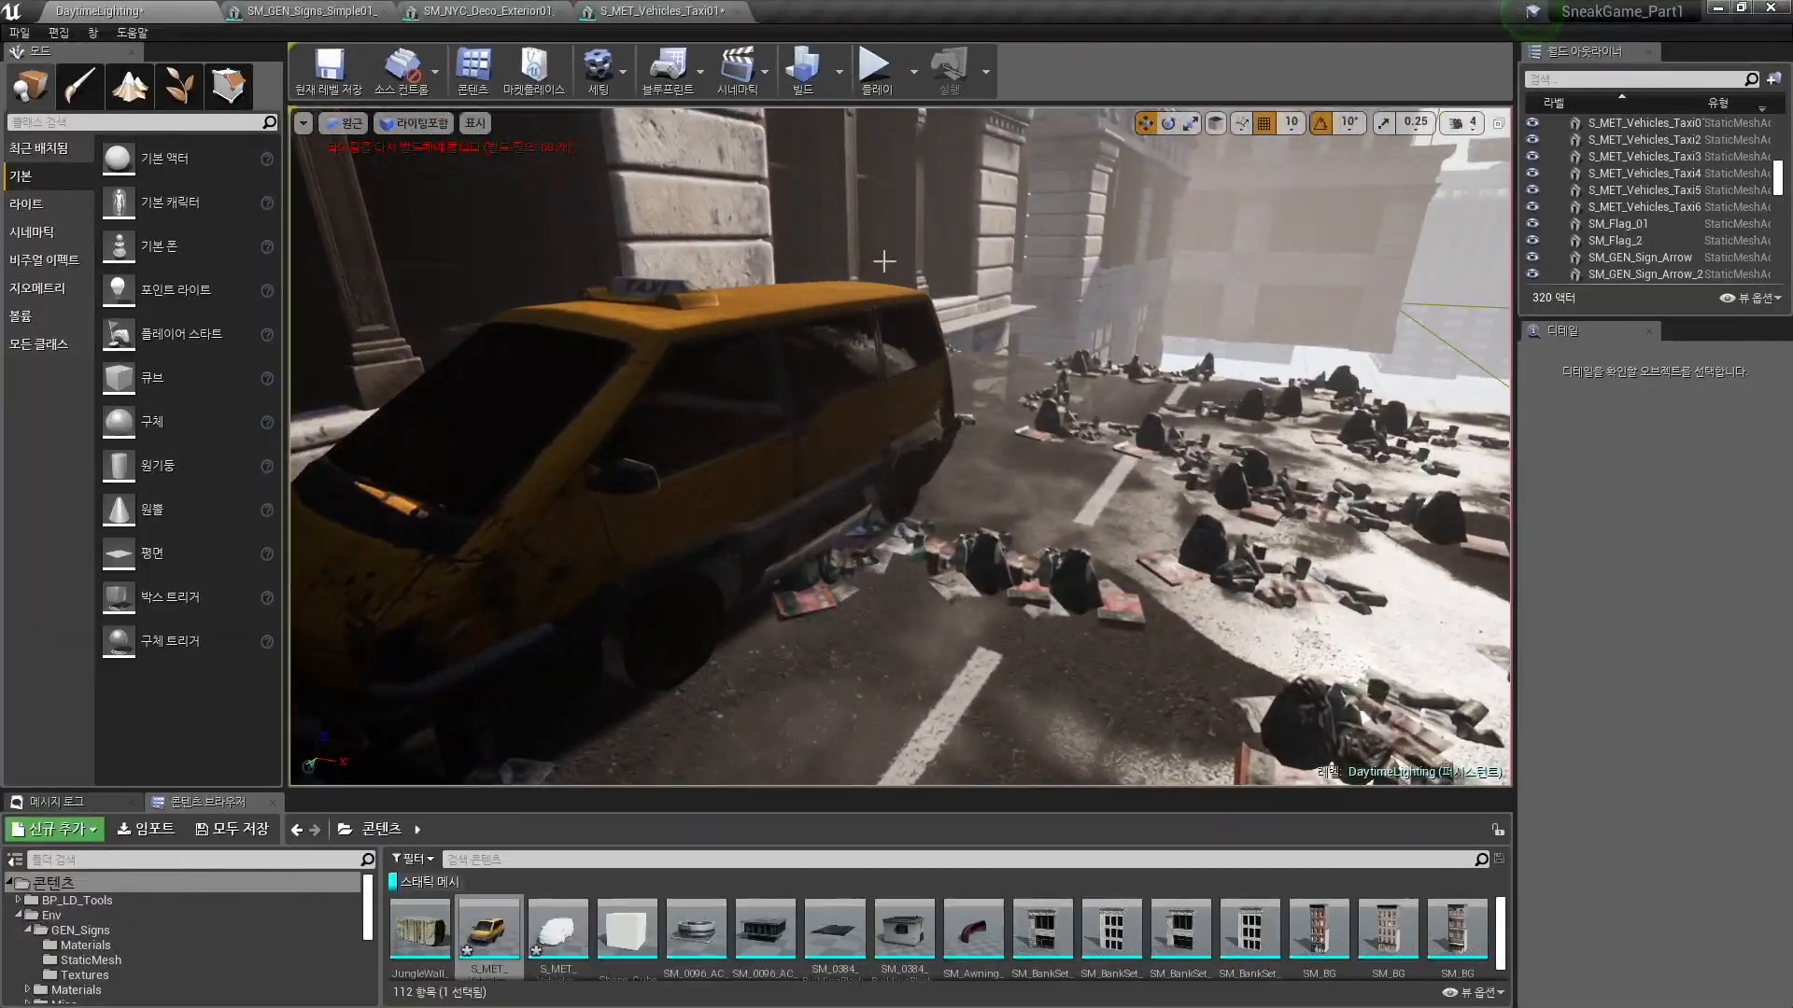
Return to the S_MET_Vehicles_Taxi01 mesh editor, review the available LOD choices and view the taxi from varying distances.
{"action": "left_click", "coordinate": [663, 10]}
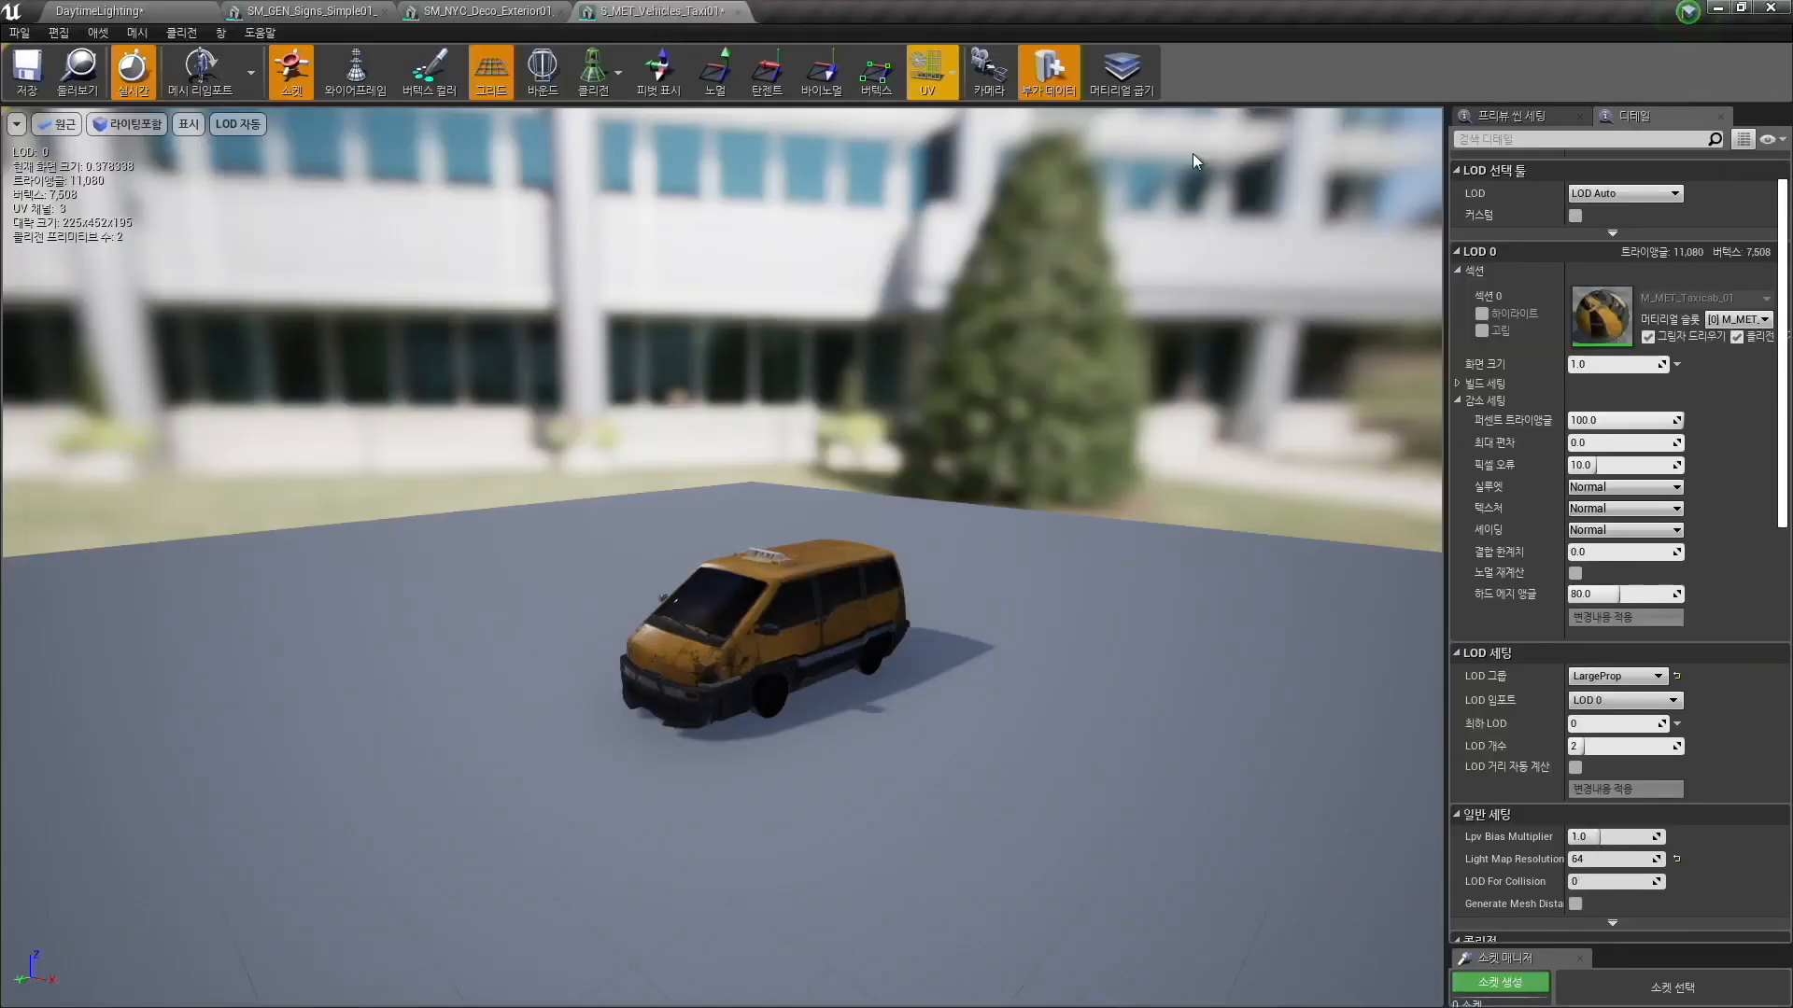
{"action": "left_click", "coordinate": [1627, 192]}
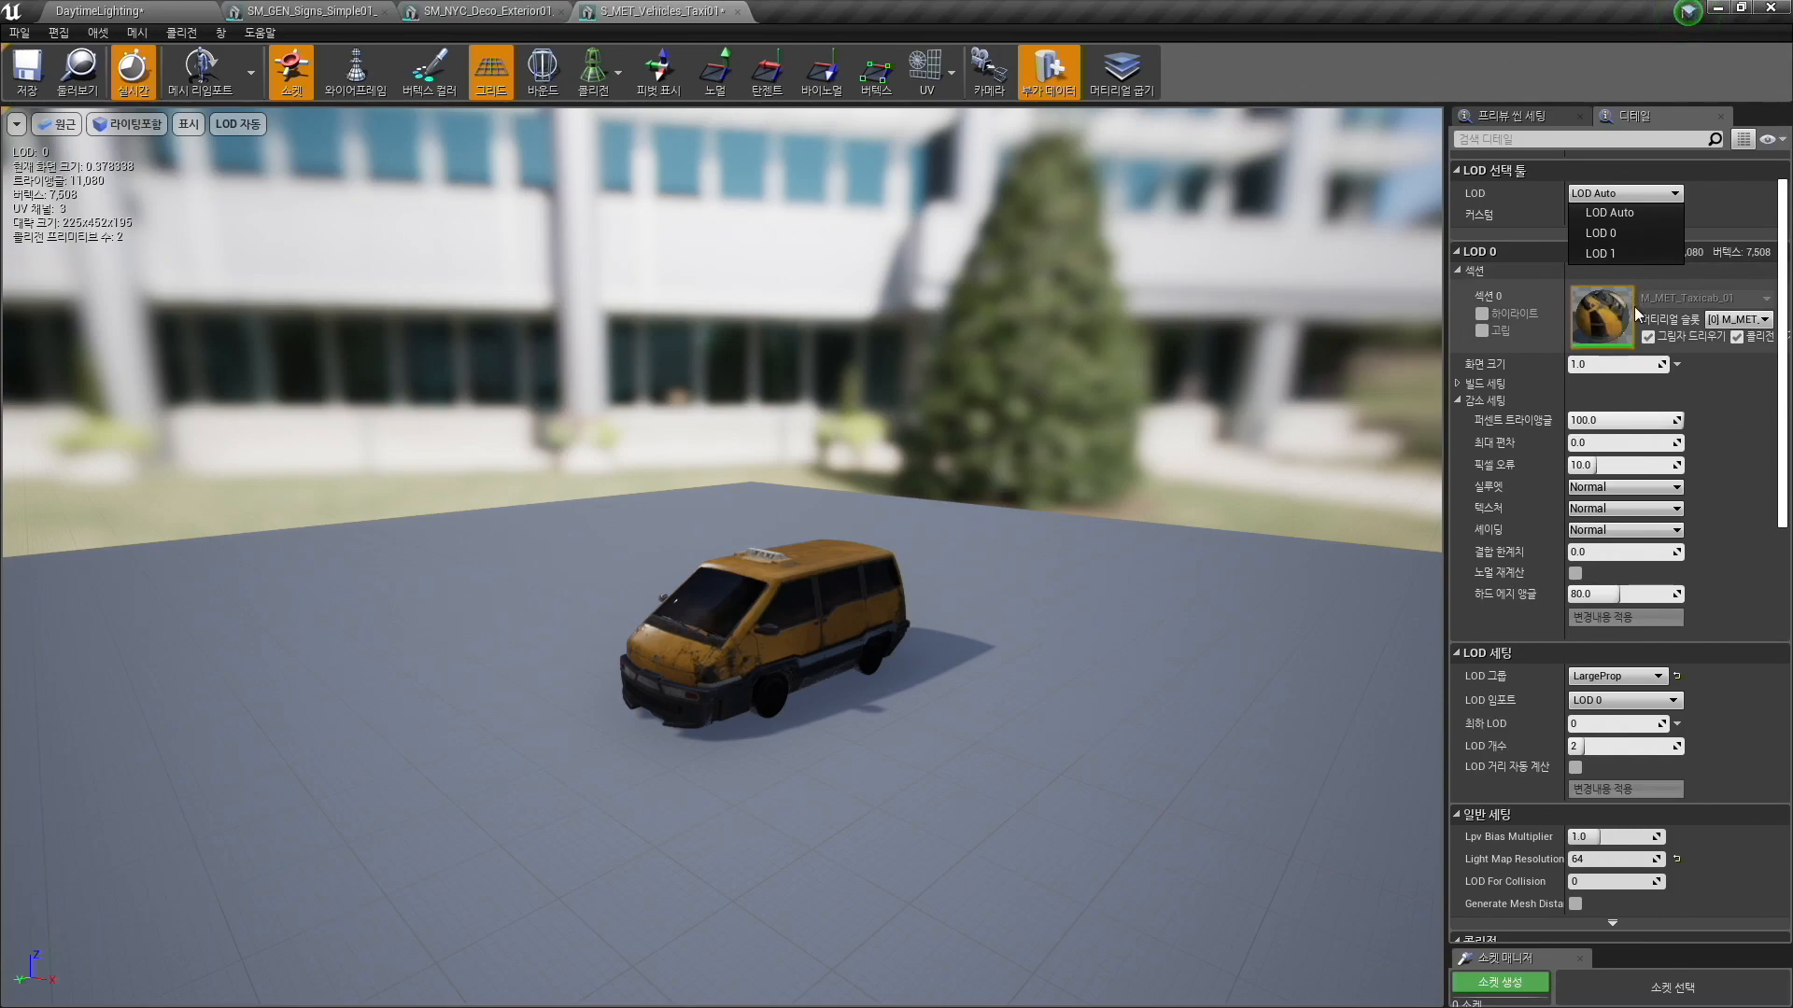
{"action": "right_click_drag", "start_coordinate": [1120, 448], "coordinate": [1102, 468]}
{"action": "key", "text": "s"}
{"action": "key", "text": "w"}
{"action": "key", "text": "w"}
{"action": "right_click_drag", "start_coordinate": [1089, 266], "coordinate": [1089, 267]}
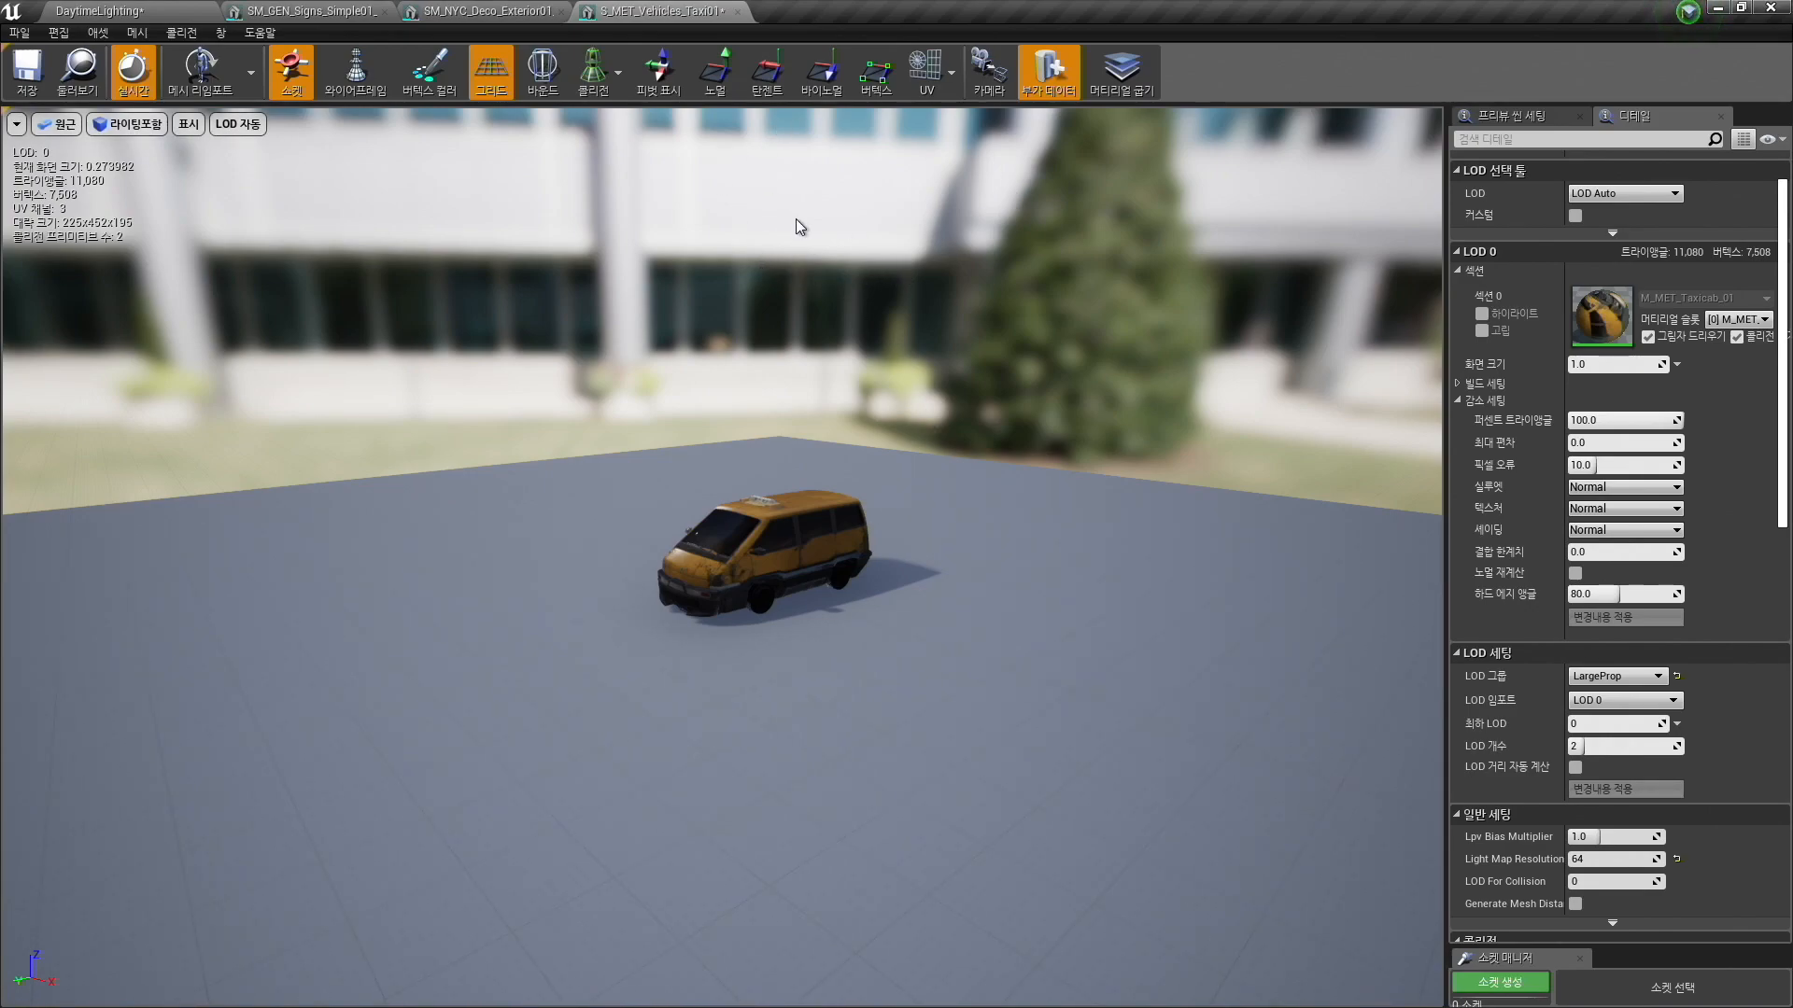
Switch to the slide presentation and advance to the Q&A slide.
{"action": "key", "text": "super+Tab"}
{"action": "left_click", "coordinate": [769, 379]}
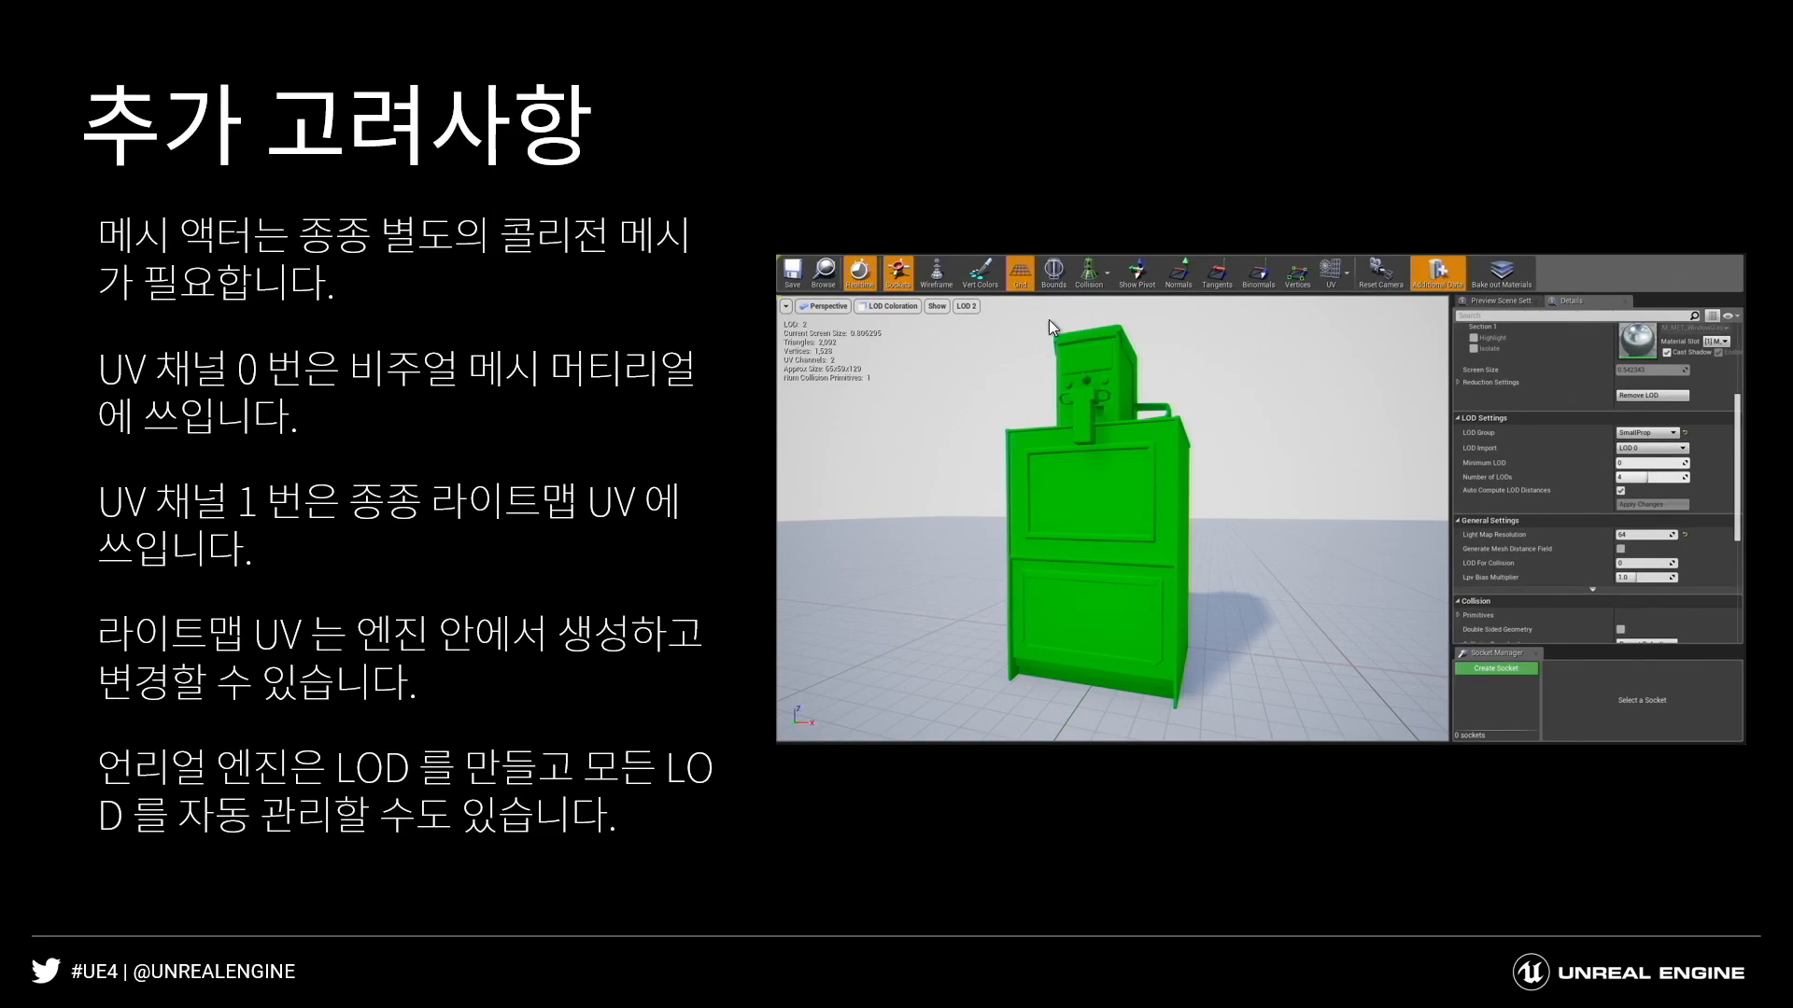
{"action": "left_click", "coordinate": [1126, 330]}
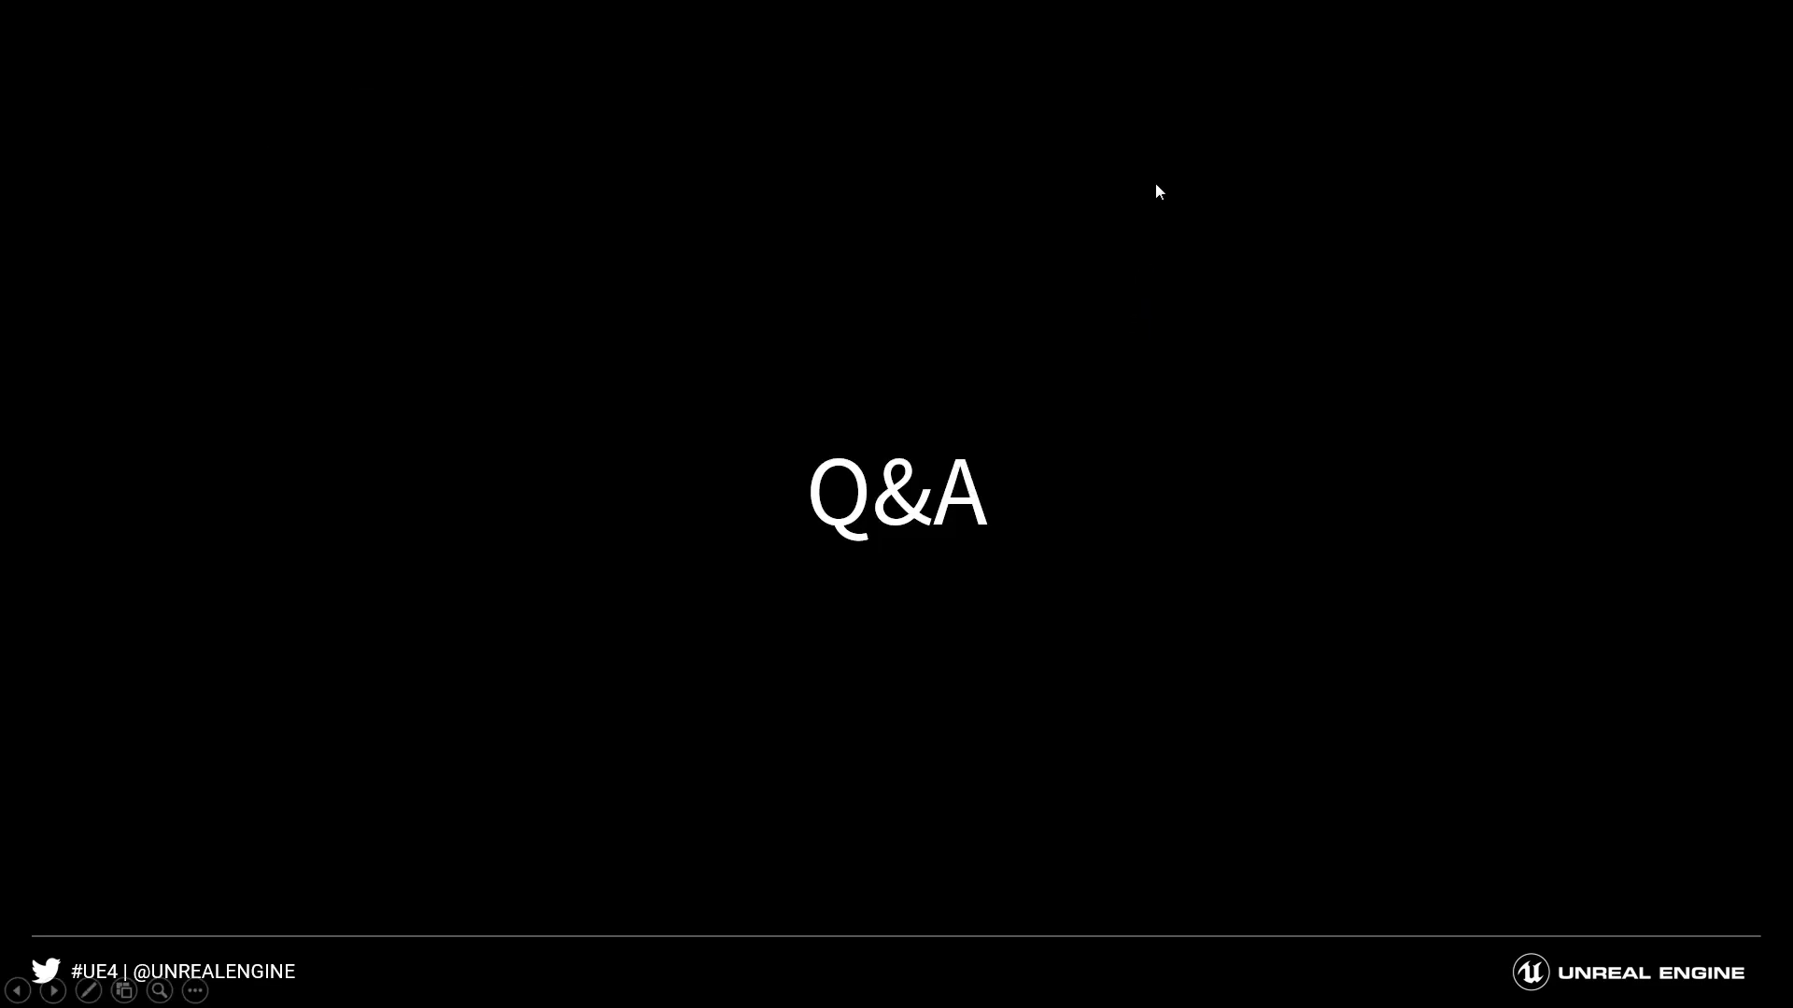